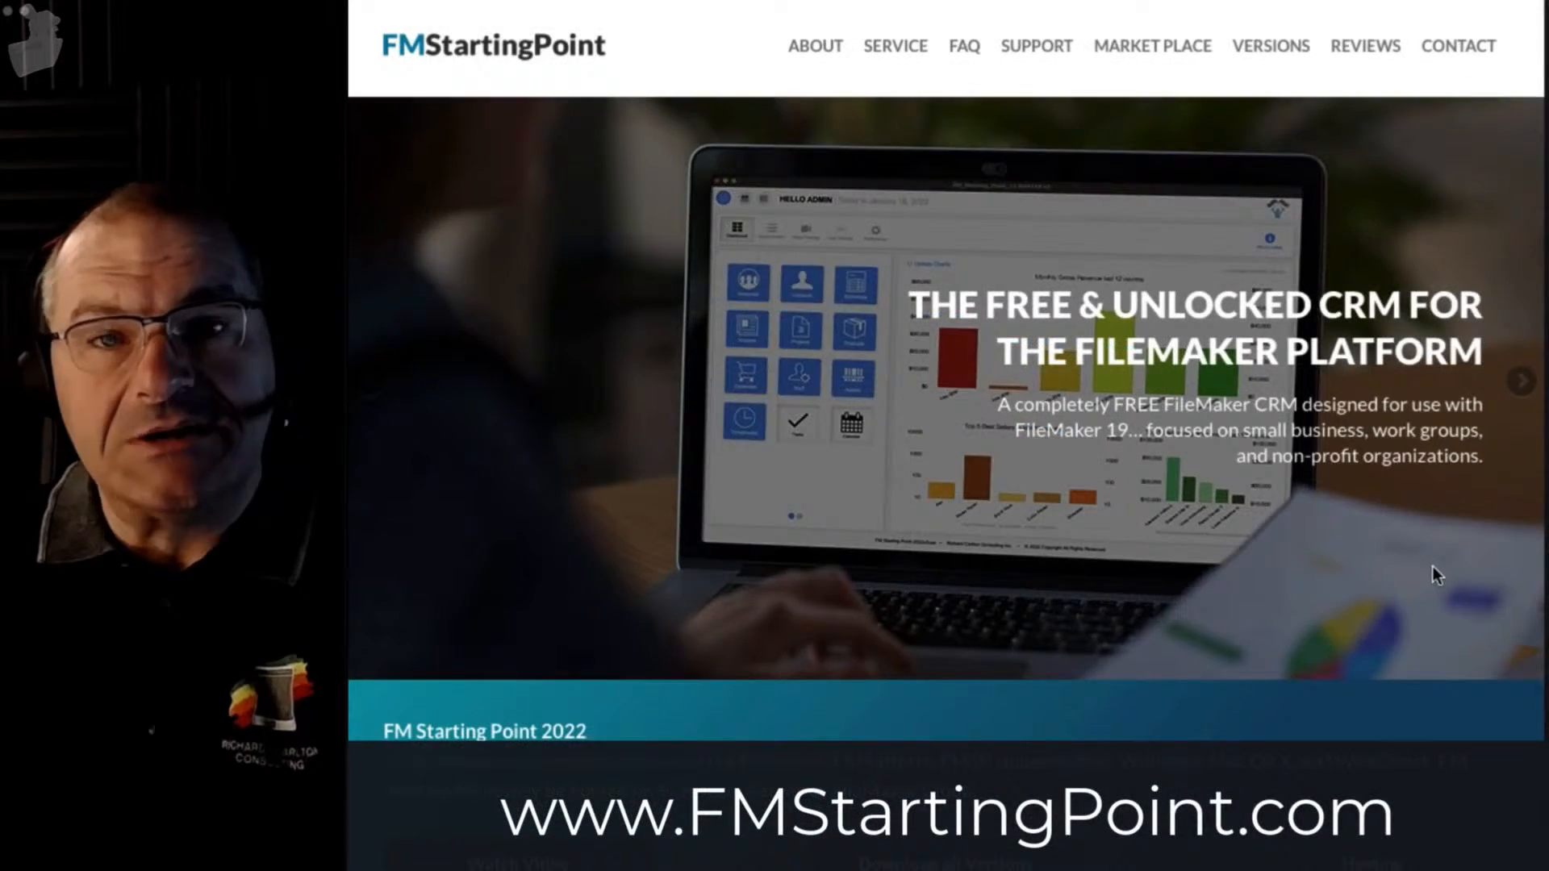
# - Open the download page for all versions of FM Starting Point, including Beta 2022
pyautogui.scroll(-3, 1433, 566)
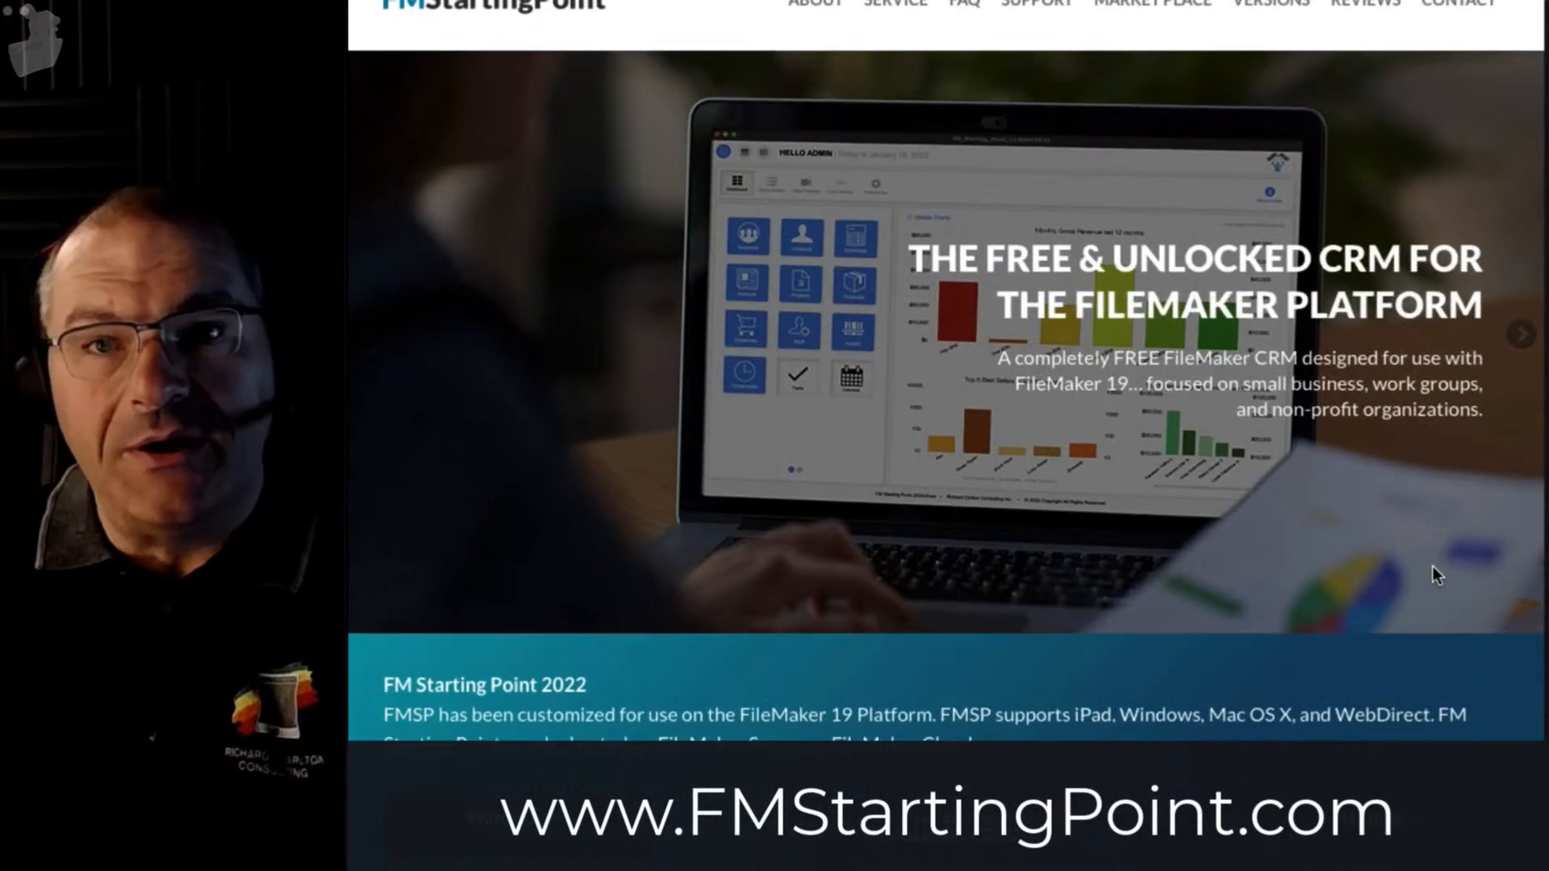
pyautogui.scroll(-2, 1336, 518)
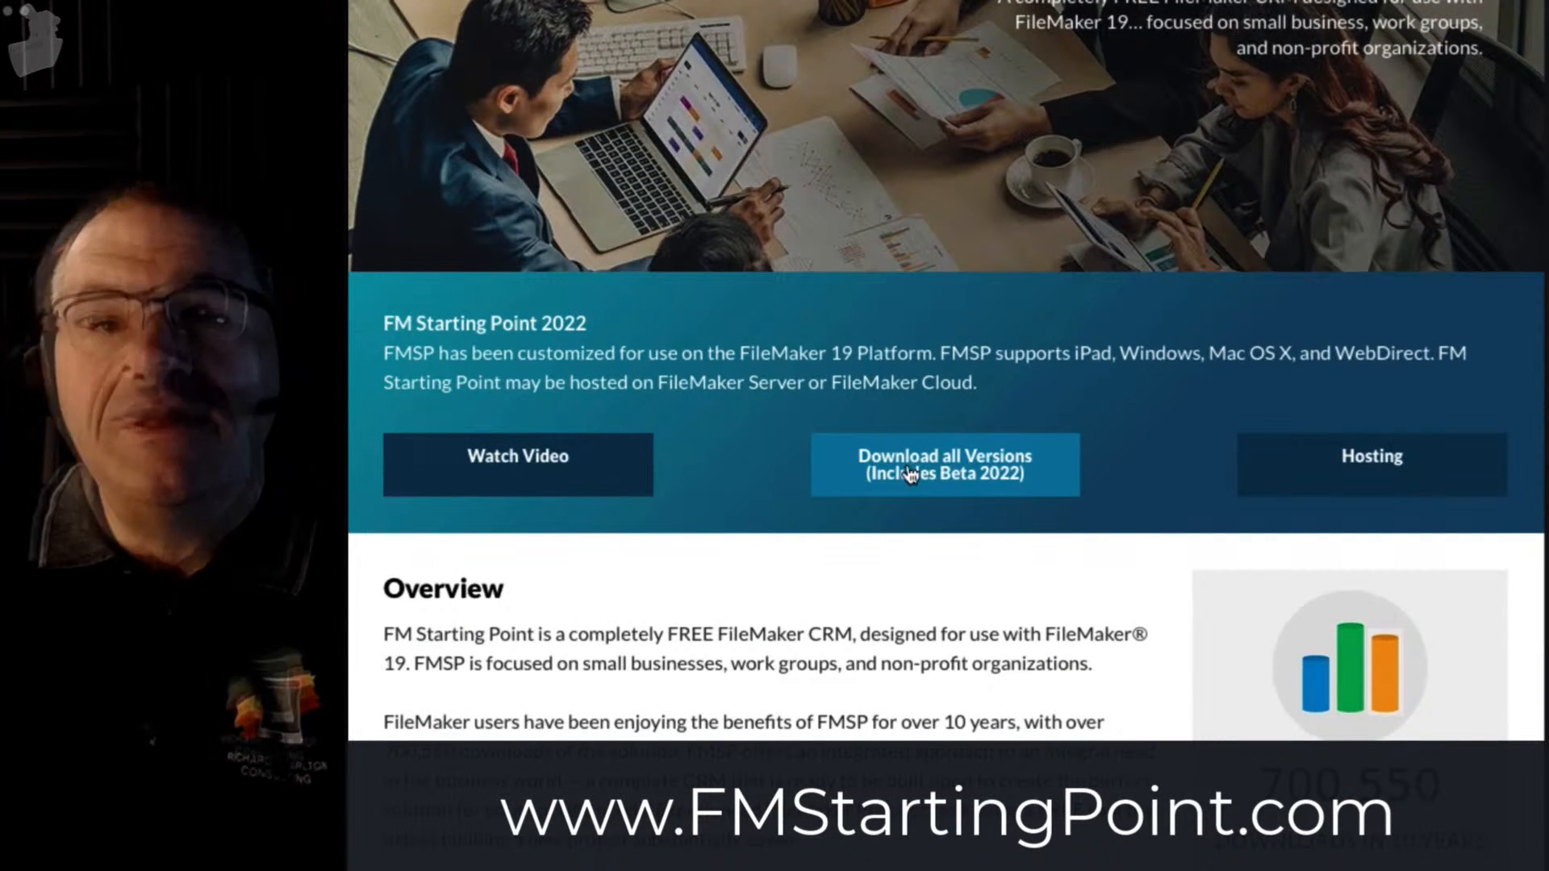
pyautogui.click(948, 465)
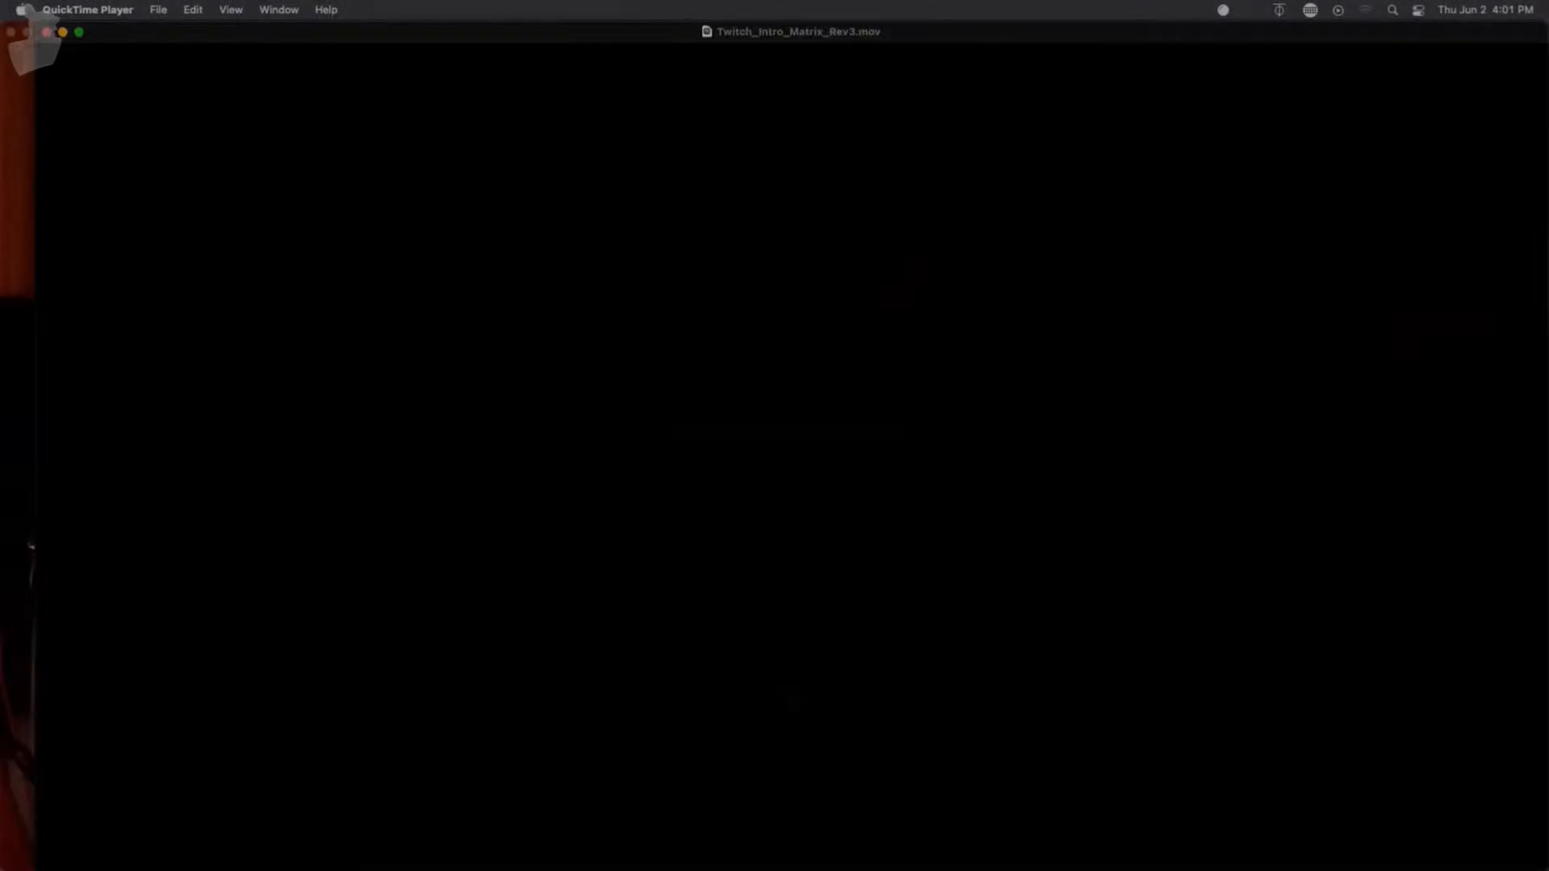
# - Close the Twitch intro video and move the fmtraining.tv browser window up to show the full live broadcast schedule
pyautogui.click(44, 32)
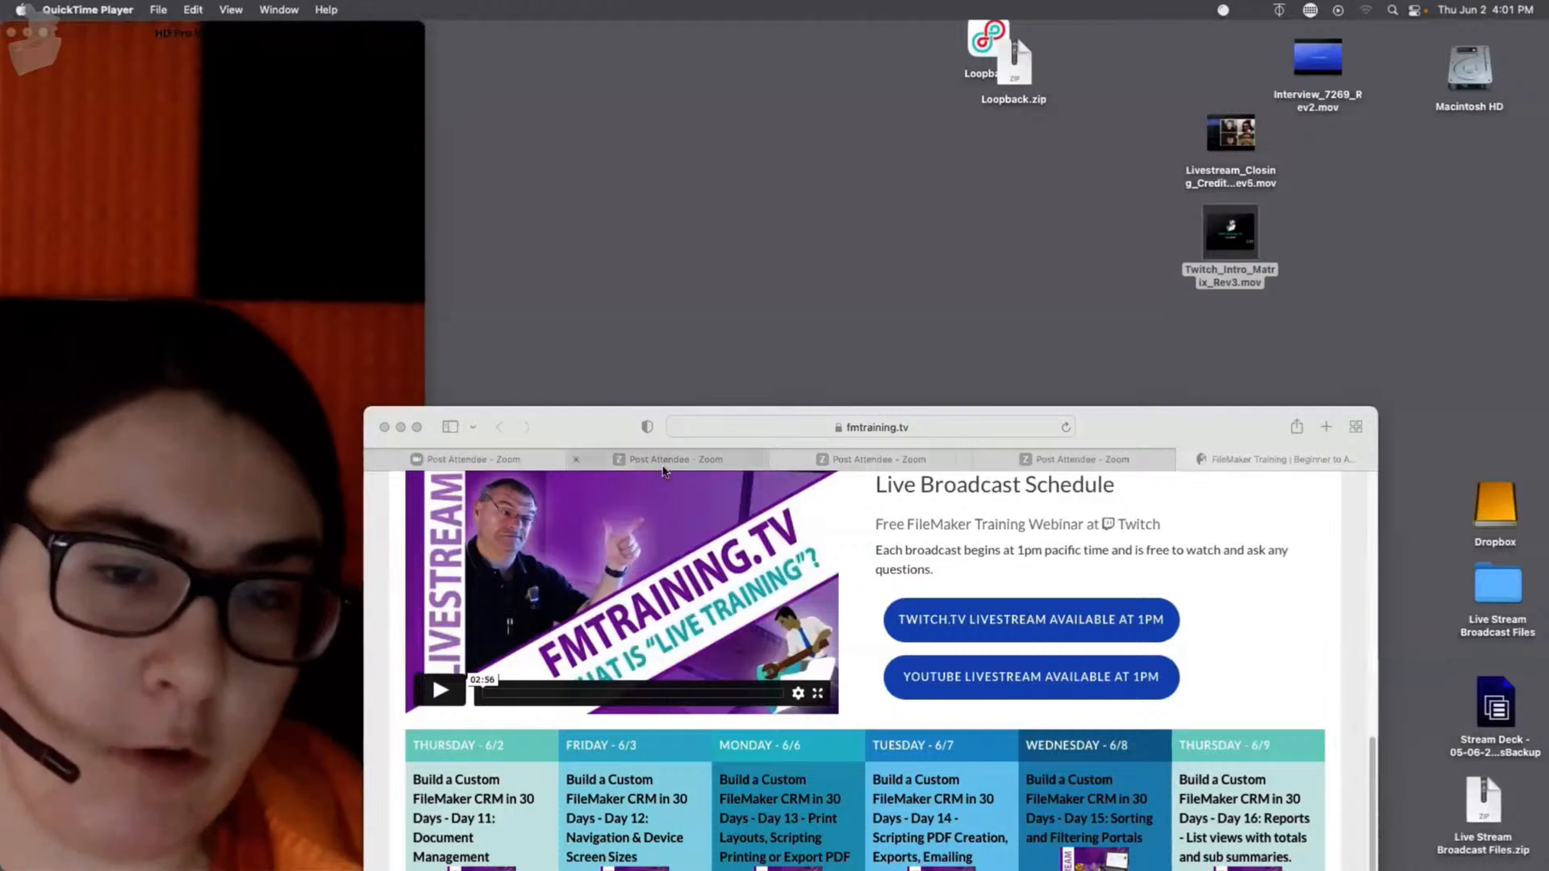
pyautogui.moveTo(590, 427); pyautogui.dragTo(680, 42)
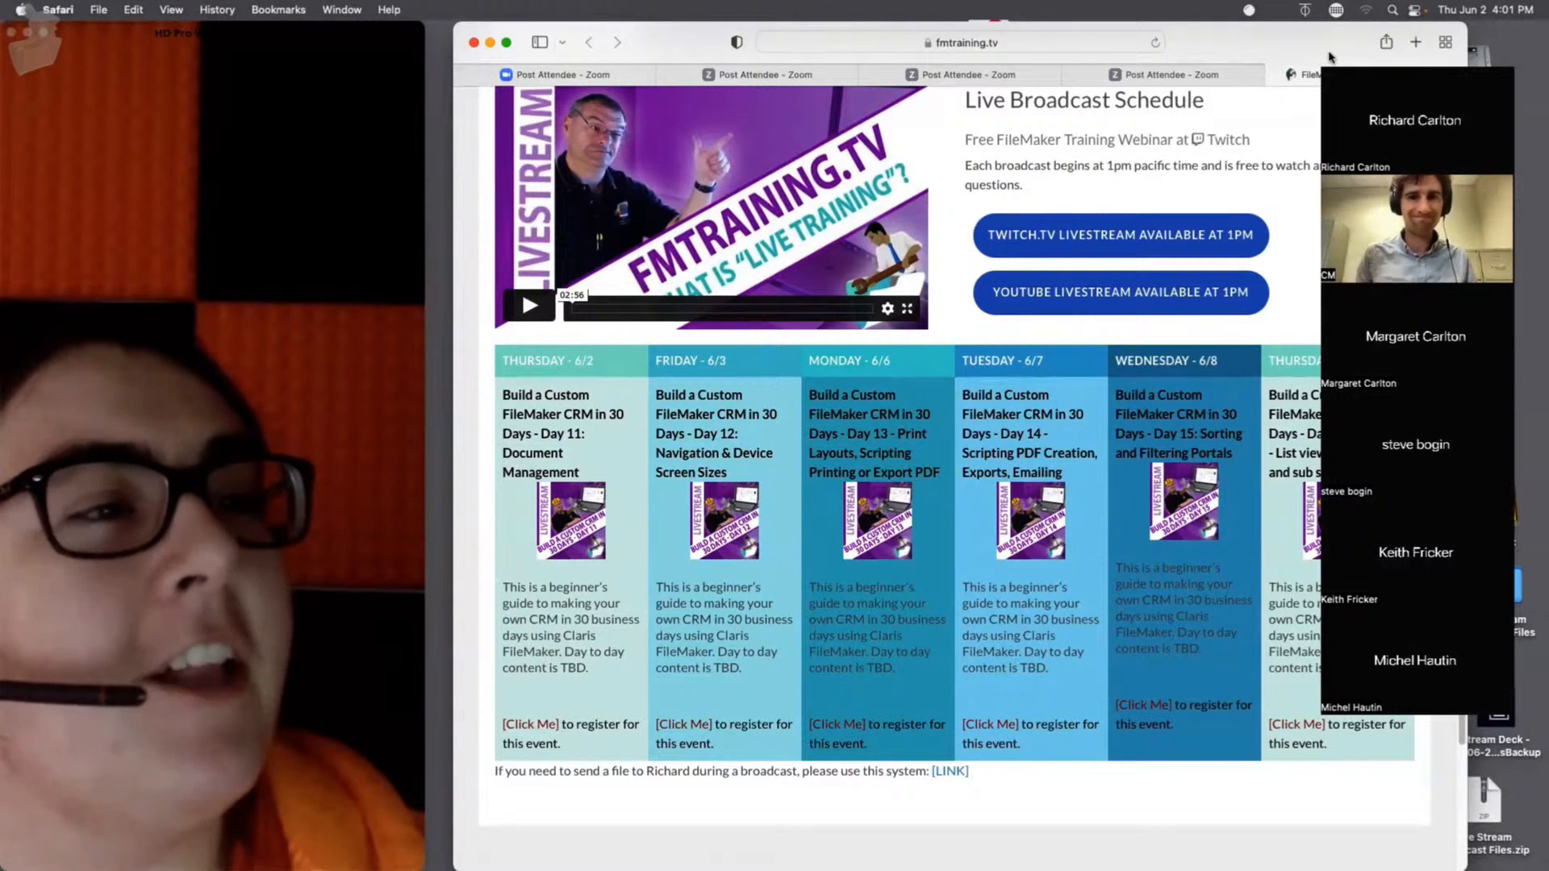
pyautogui.click(1332, 61)
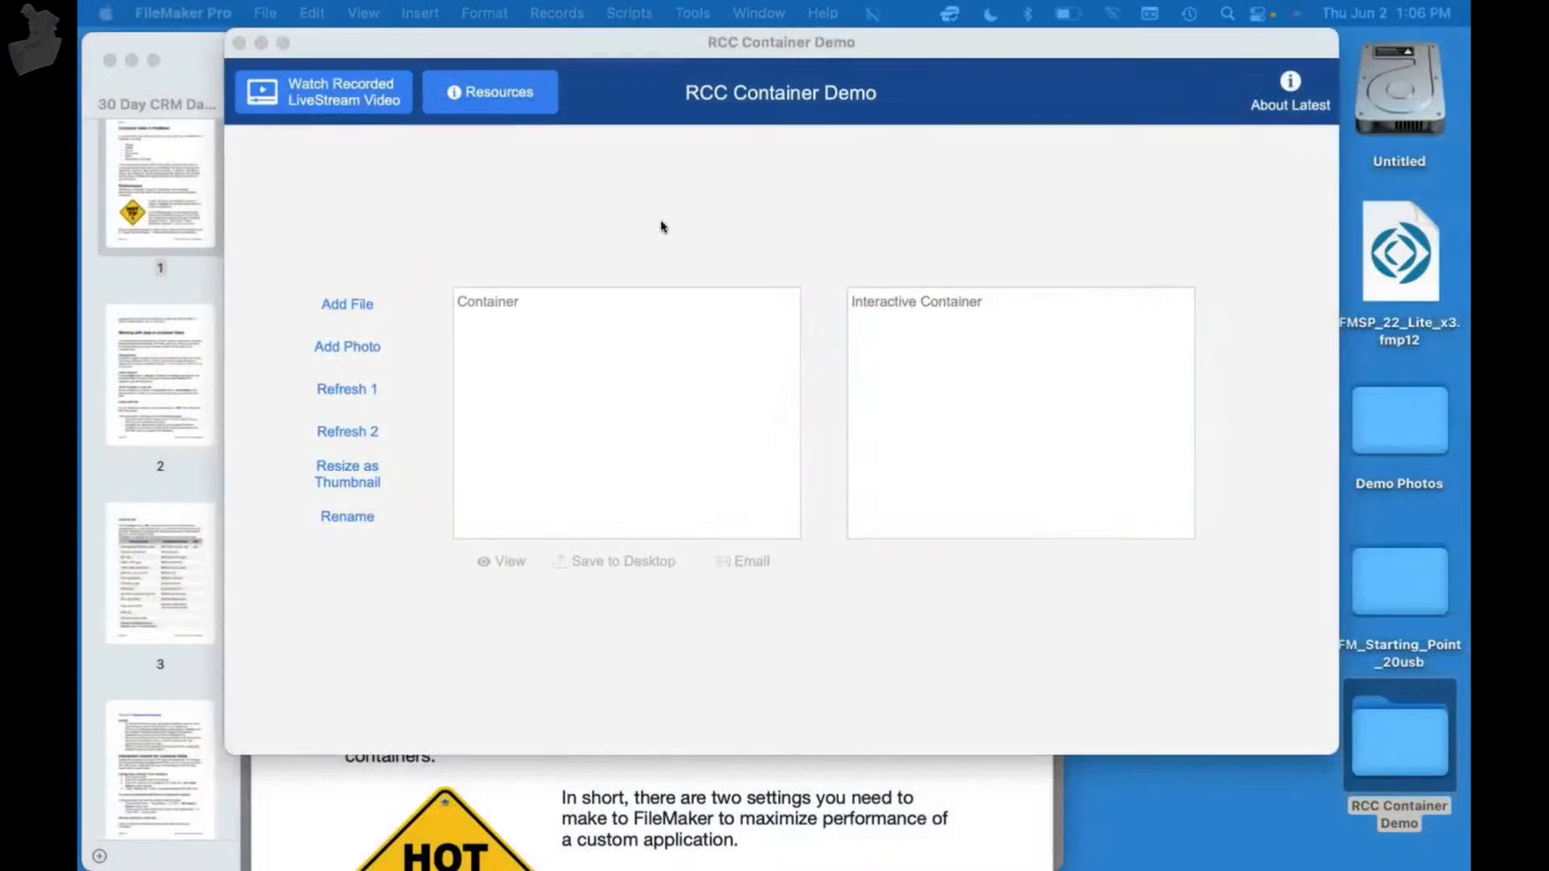
# - Switch to the Day 11 PDF in Preview and view the introduction to container fields
pyautogui.click(661, 225)
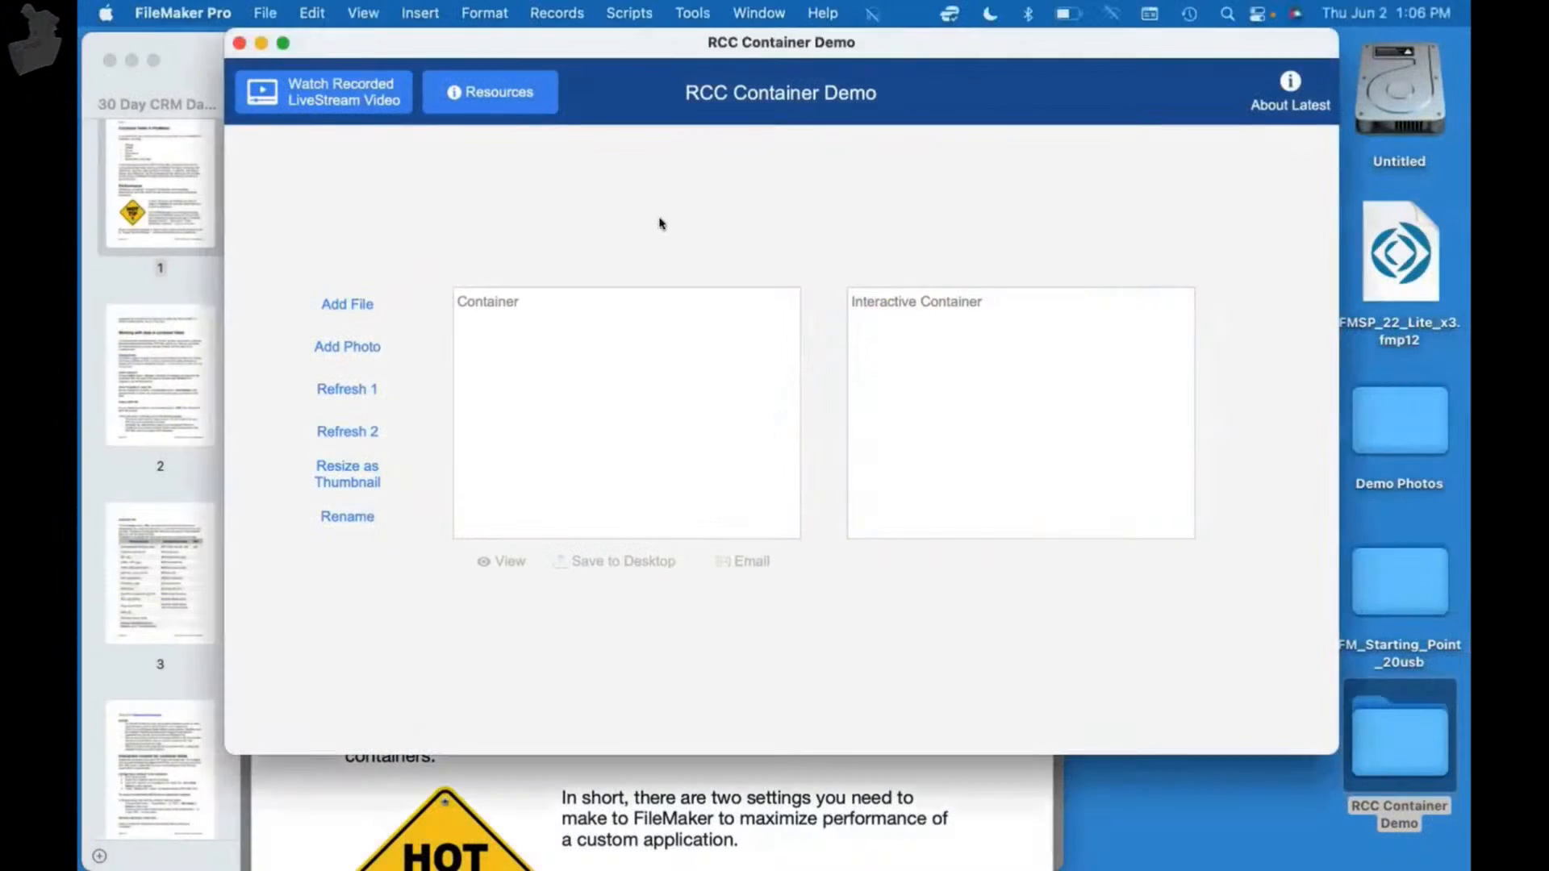
pyautogui.click(190, 103)
pyautogui.scroll(2, 765, 373)
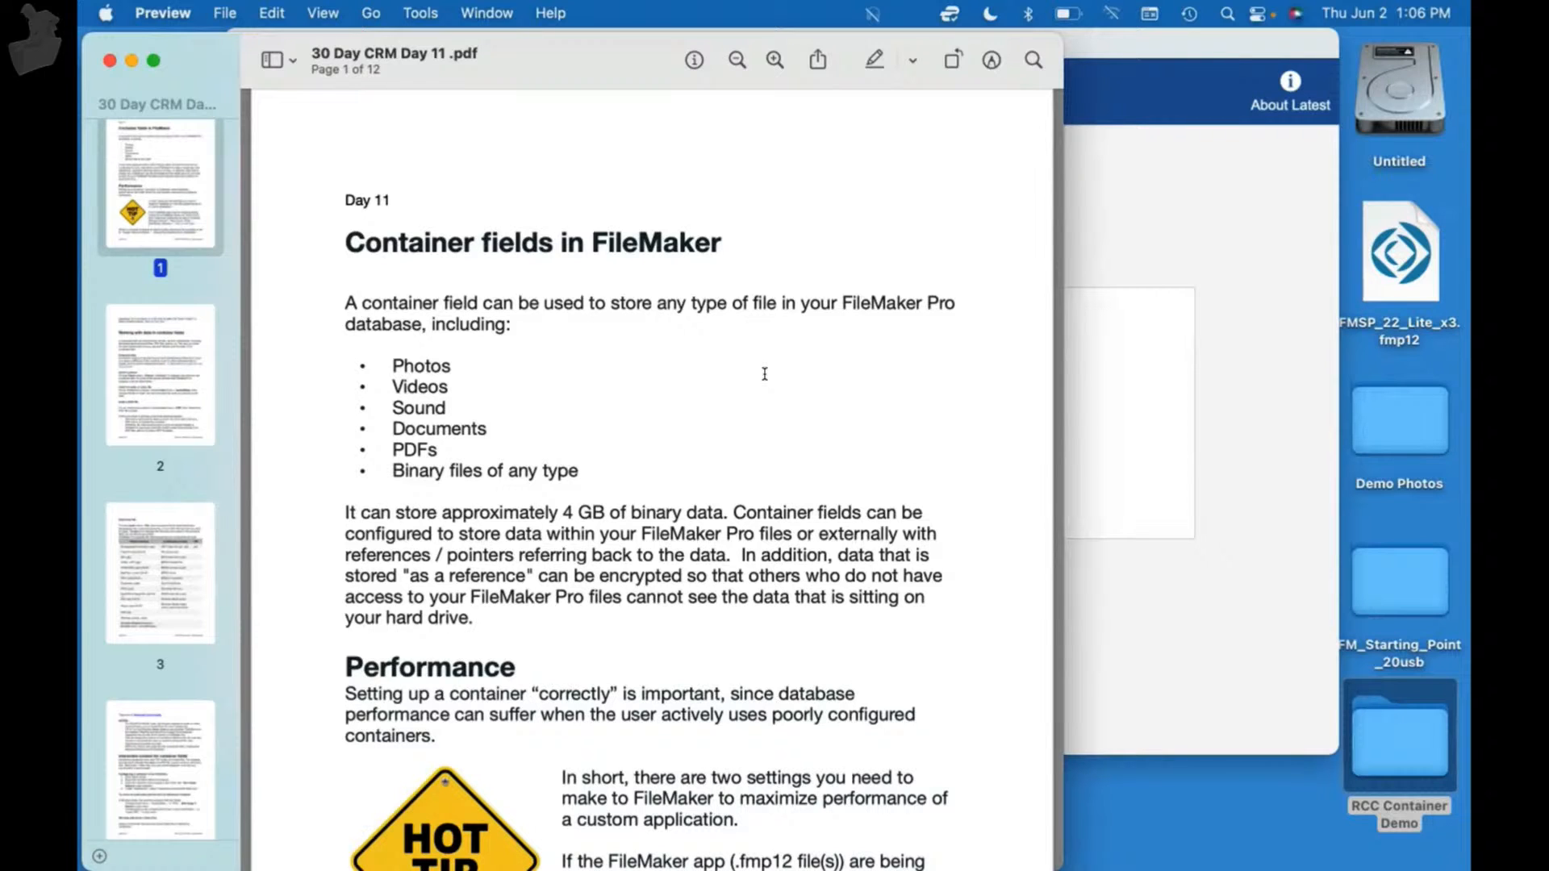
# - Return to the RCC Container Demo database and examine the field type choices for the Demo table's Container field
pyautogui.click(1127, 192)
pyautogui.click(472, 533)
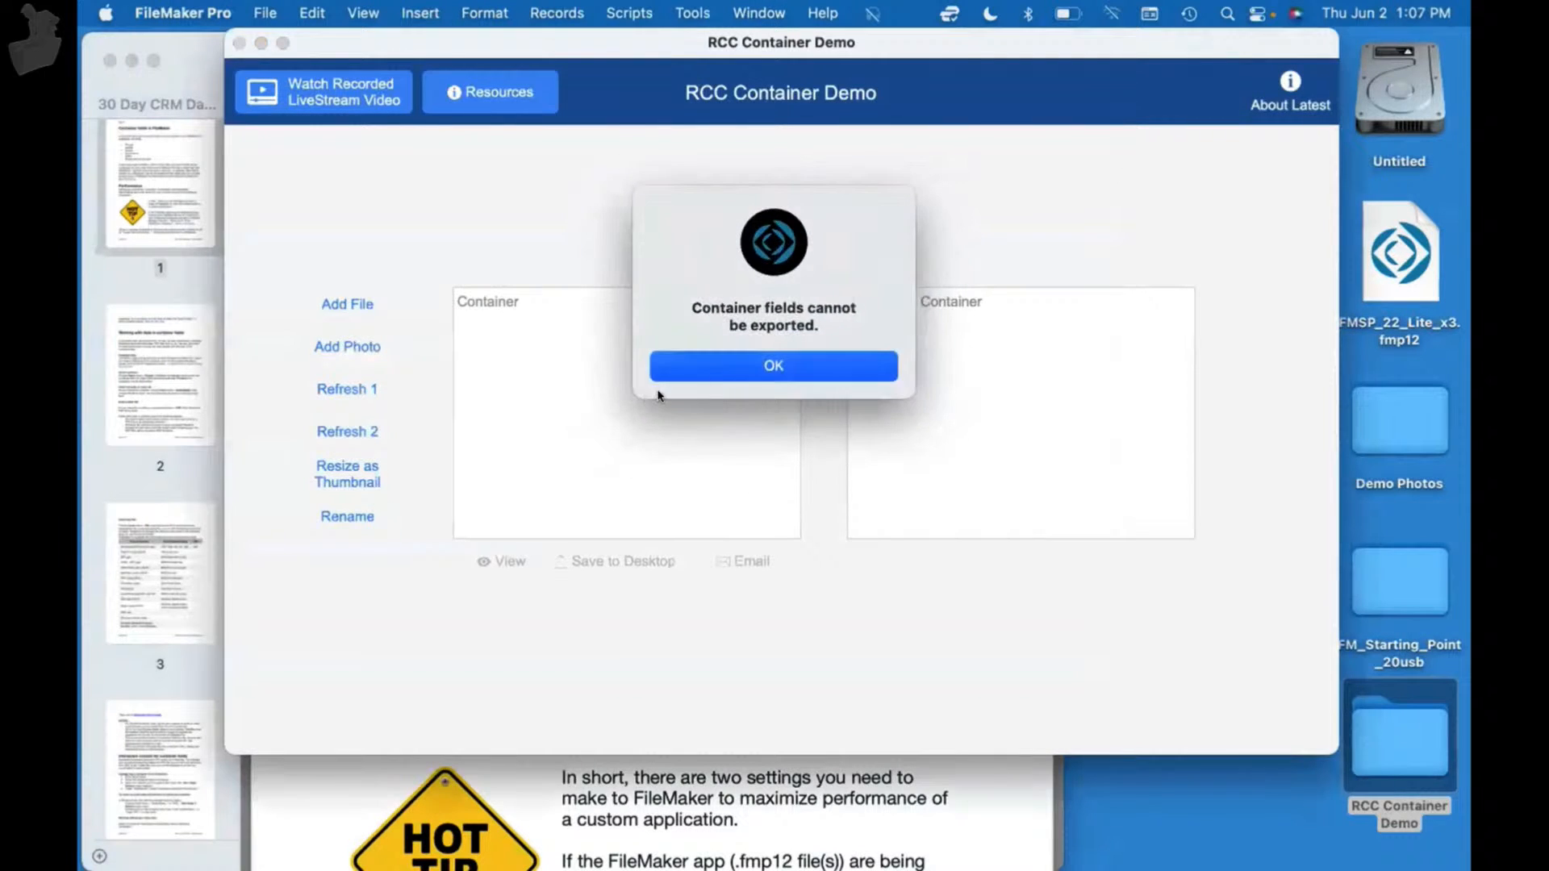
pyautogui.click(726, 370)
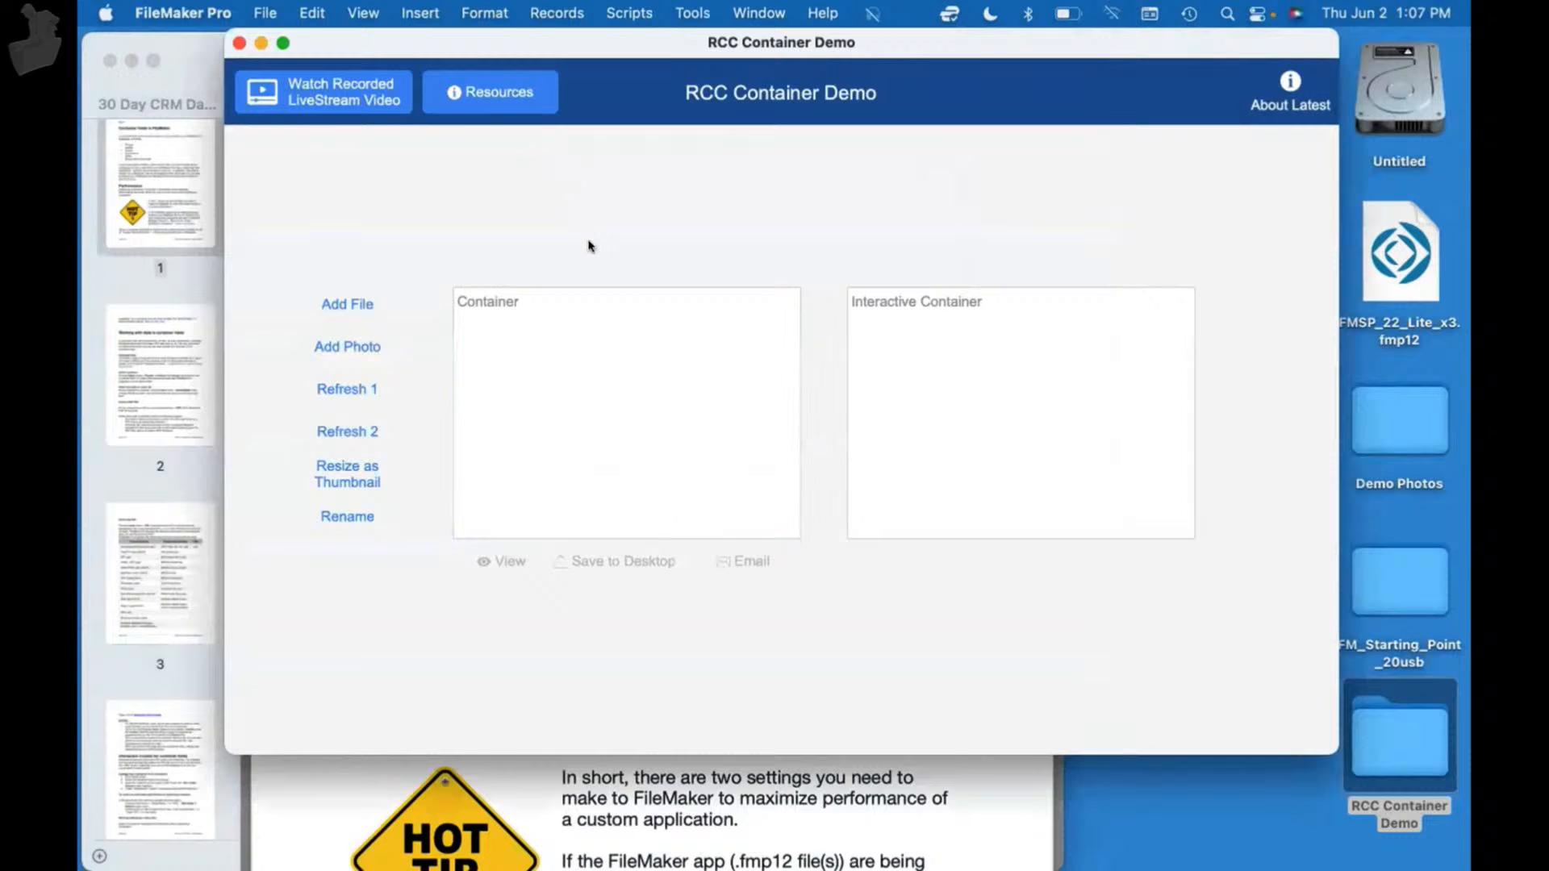
pyautogui.press('super+shift+d')
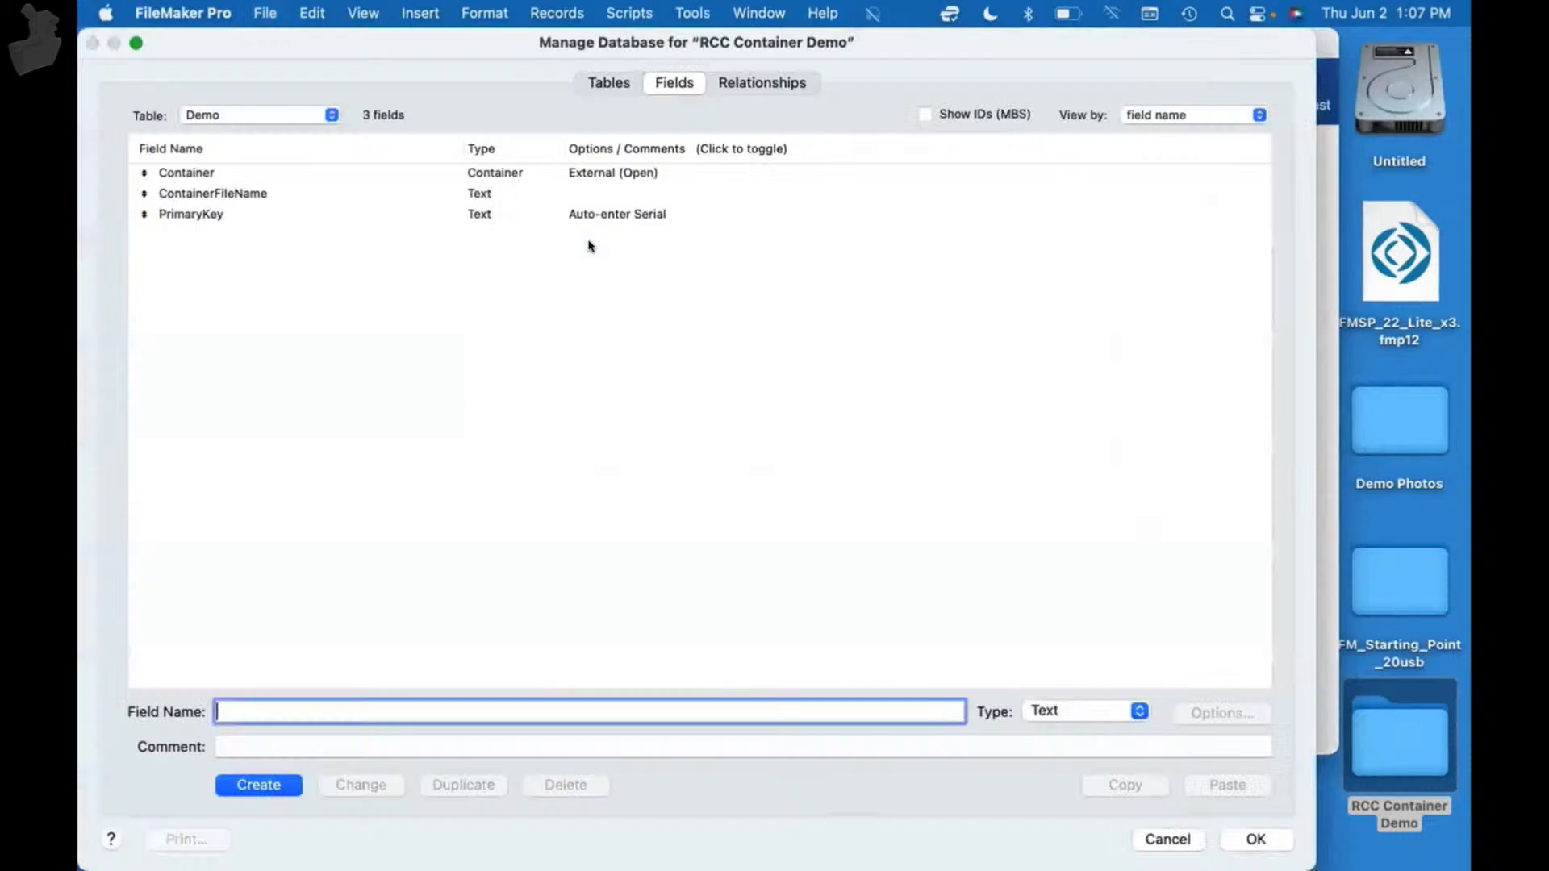
pyautogui.click(313, 177)
pyautogui.click(1098, 708)
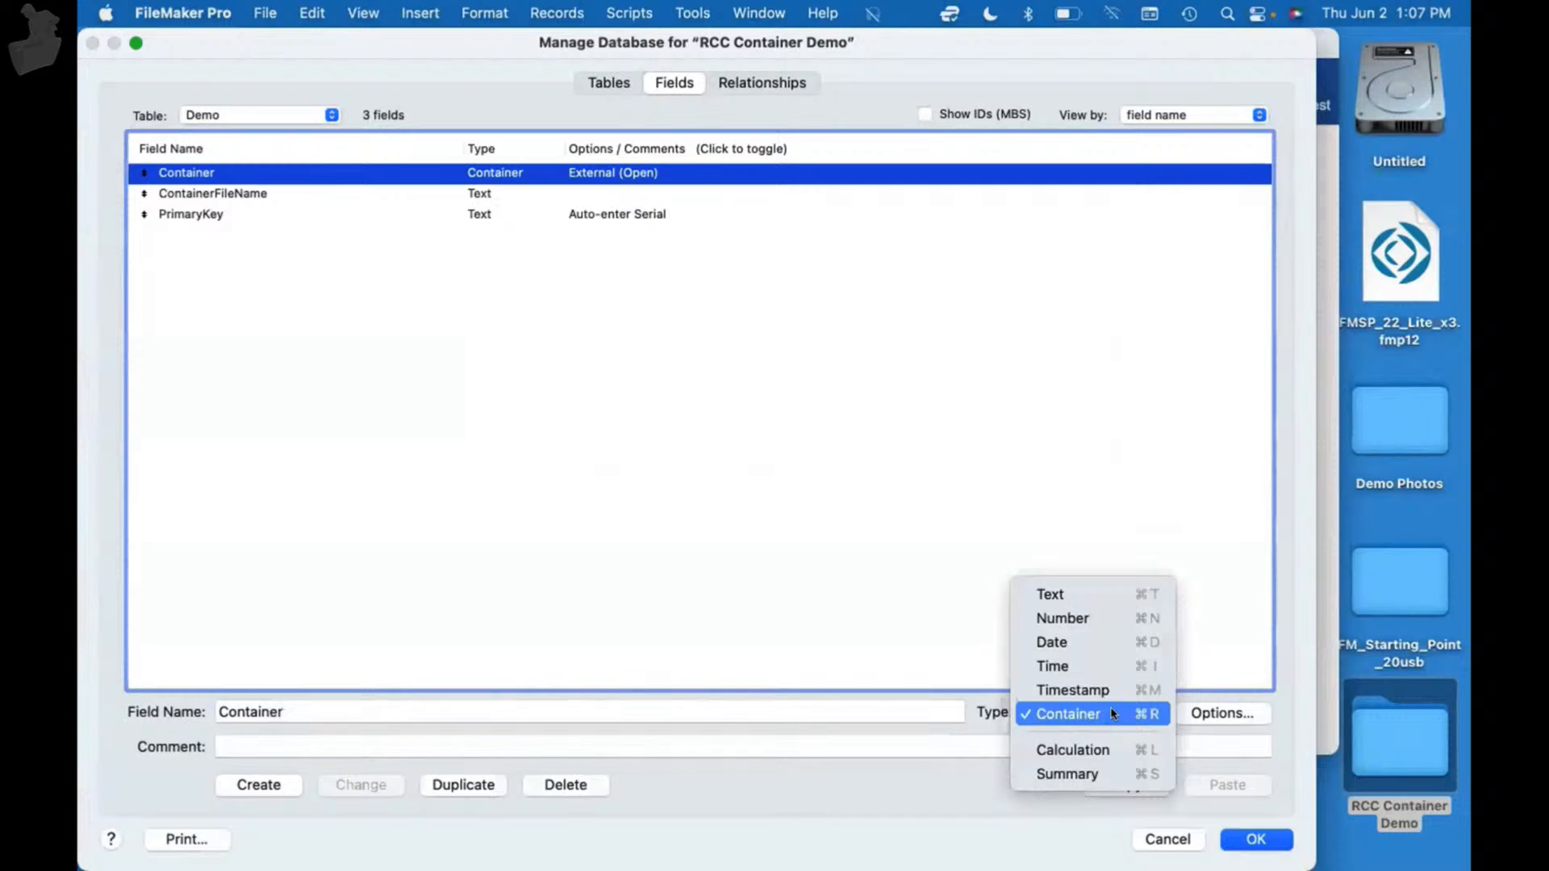
pyautogui.press('Down')
pyautogui.press('Escape')
pyautogui.press('Return')
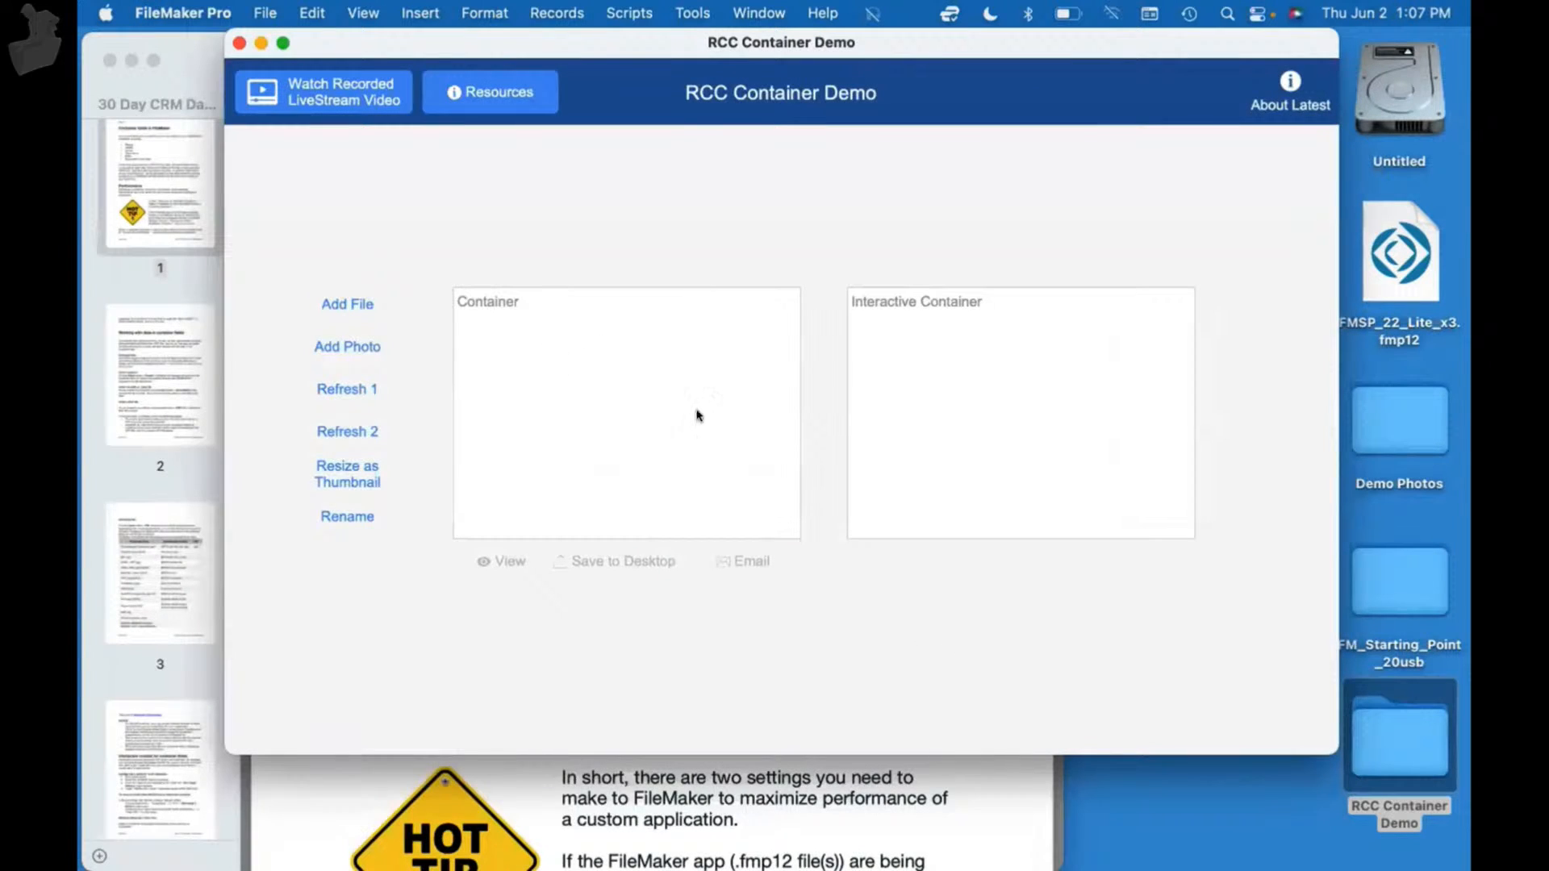
# - Switch to the Day 11 PDF in Preview and read the Performance section on container settings
pyautogui.click(558, 811)
pyautogui.scroll(-10, 559, 812)
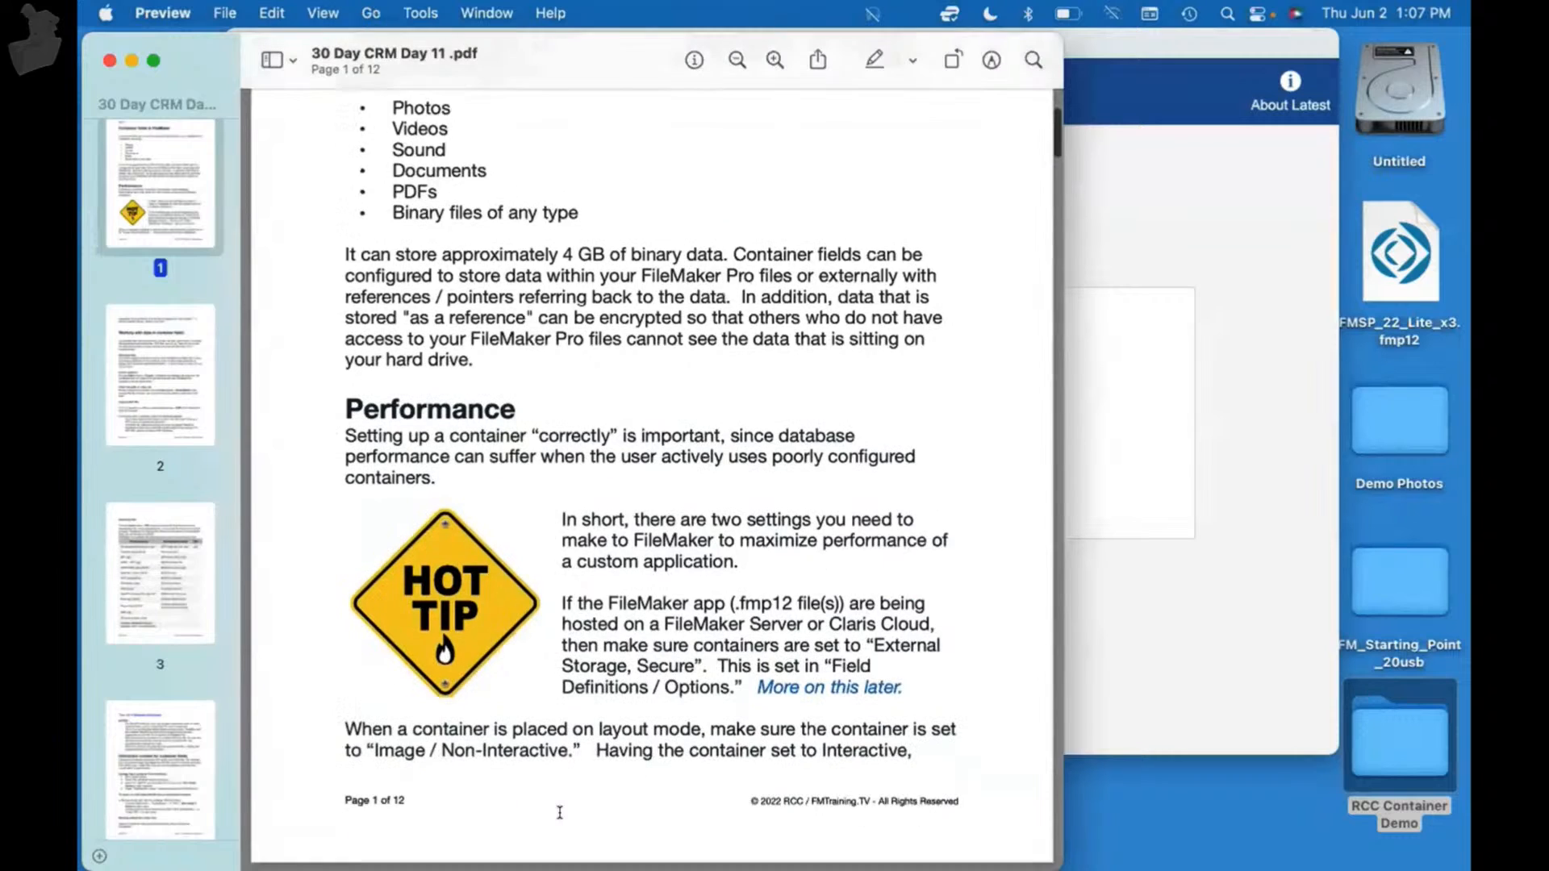
pyautogui.scroll(-3, 560, 812)
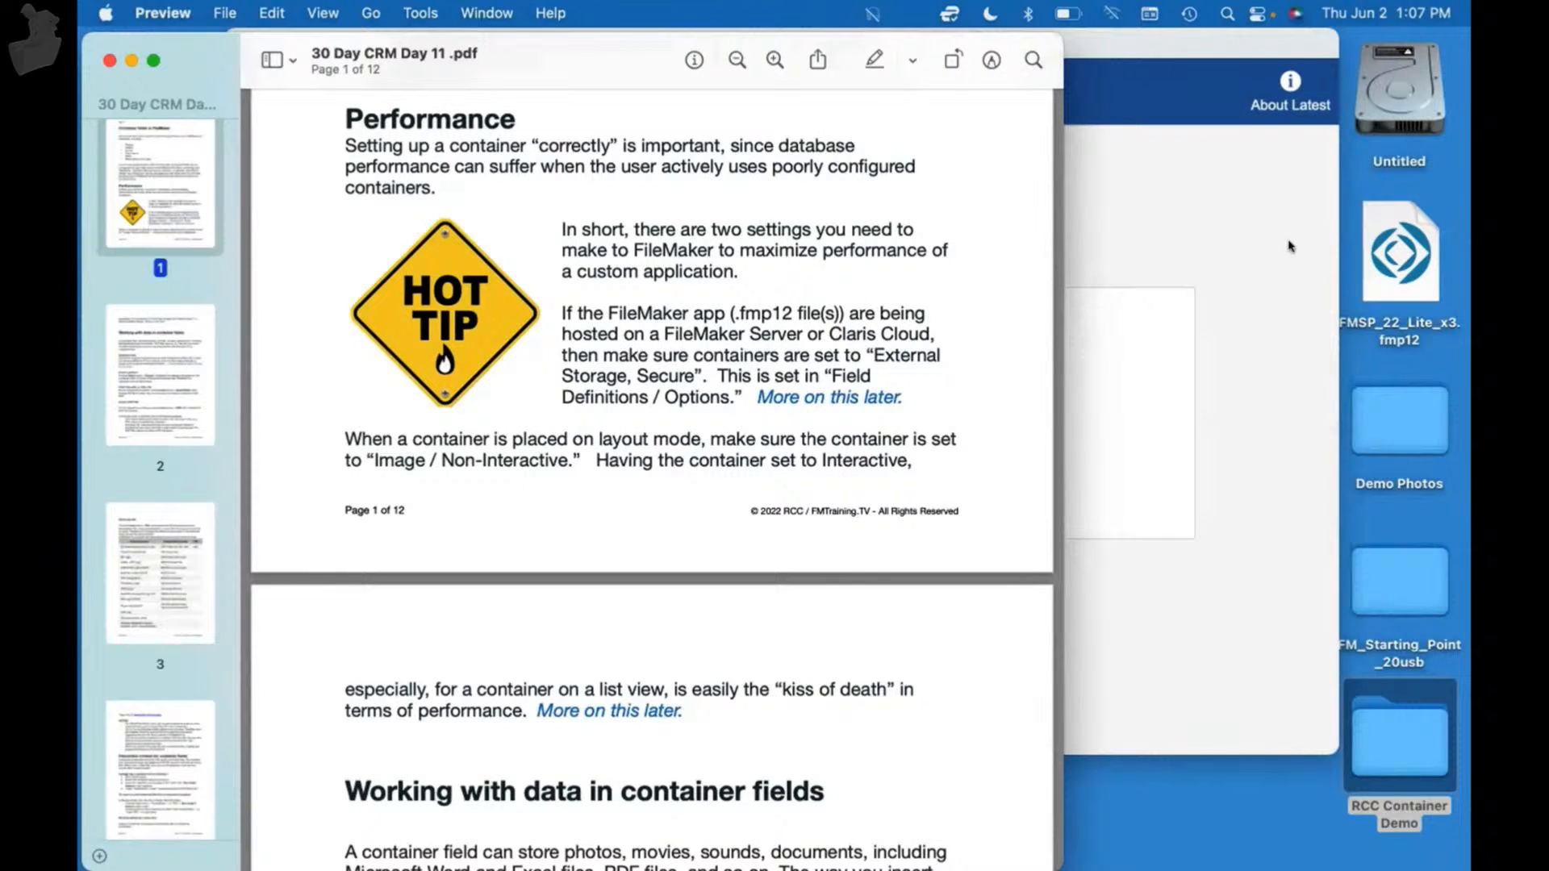
# - In the RCC Container Demo database, turn off external data storage for the Demo table's Container field
pyautogui.click(1171, 209)
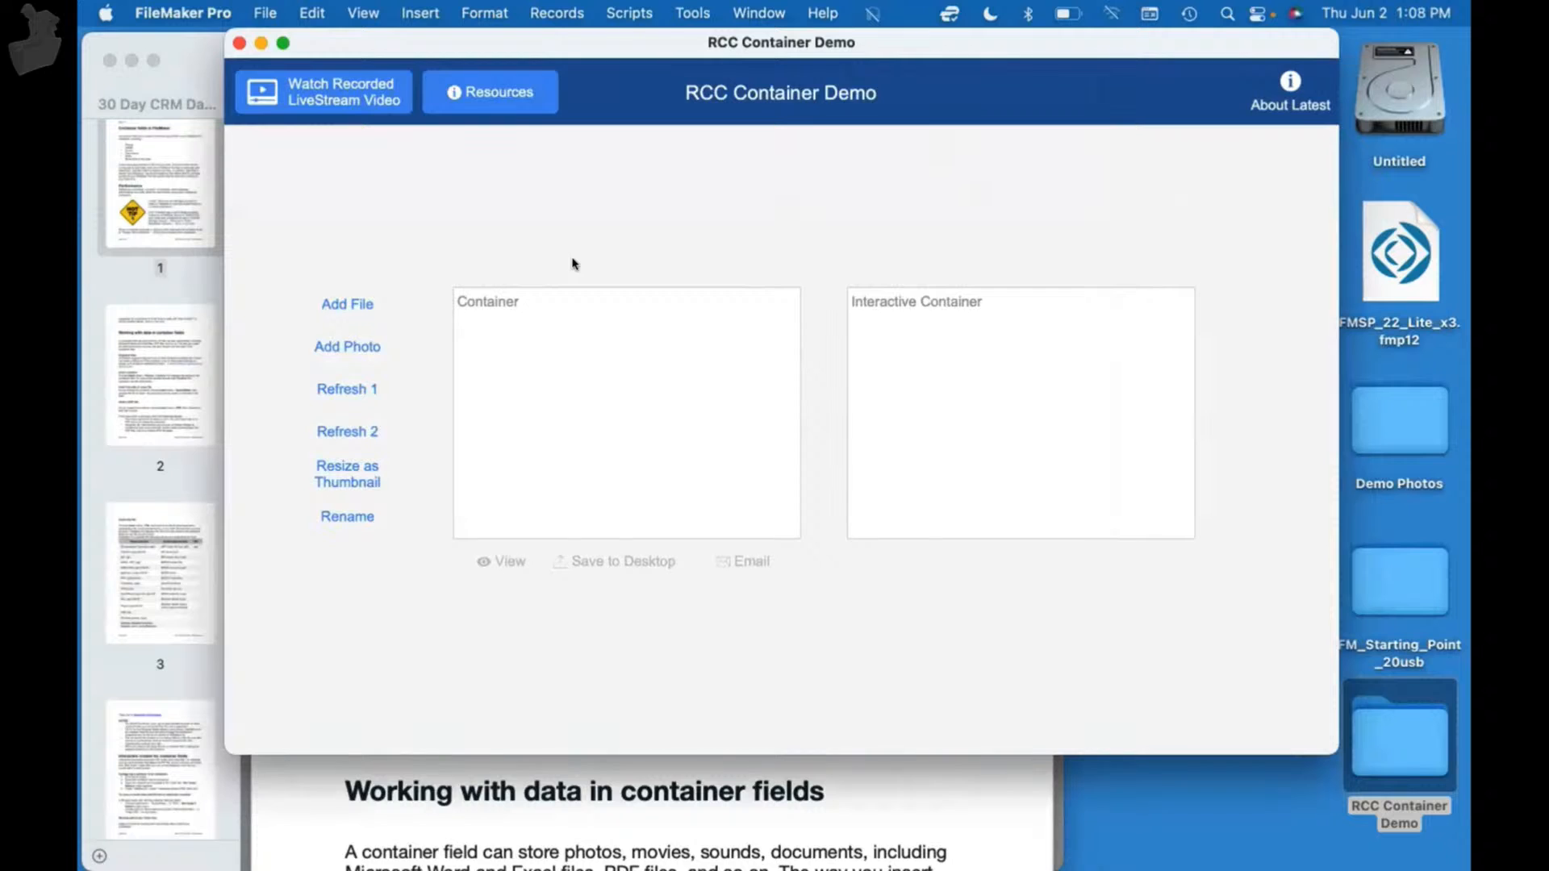
pyautogui.press('super+shift+d')
pyautogui.doubleClick(337, 179)
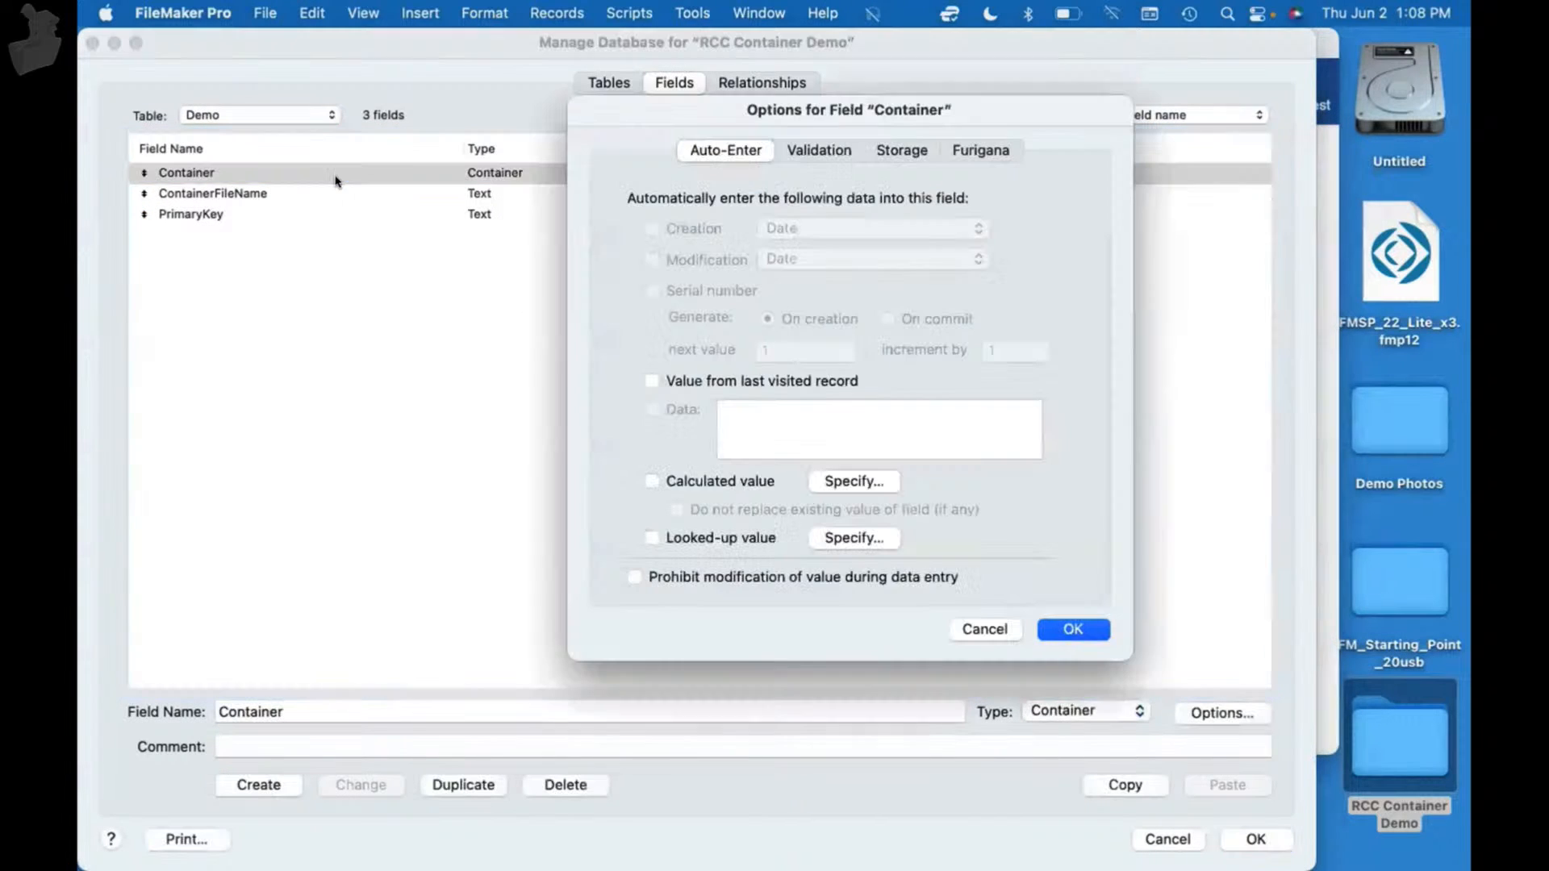
pyautogui.moveTo(1014, 115); pyautogui.dragTo(945, 139)
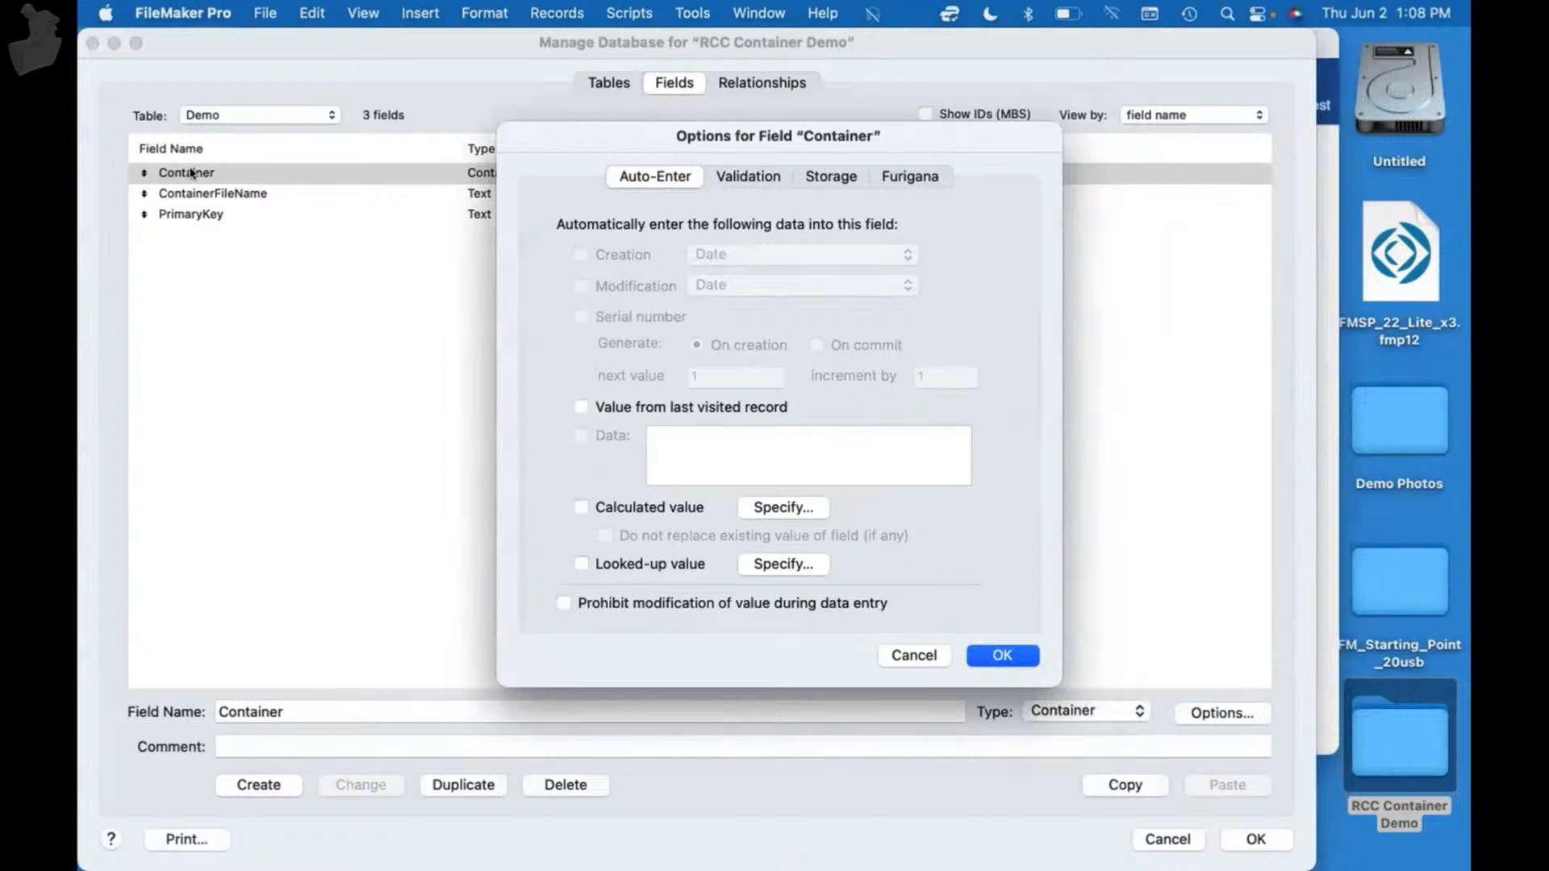
pyautogui.click(830, 175)
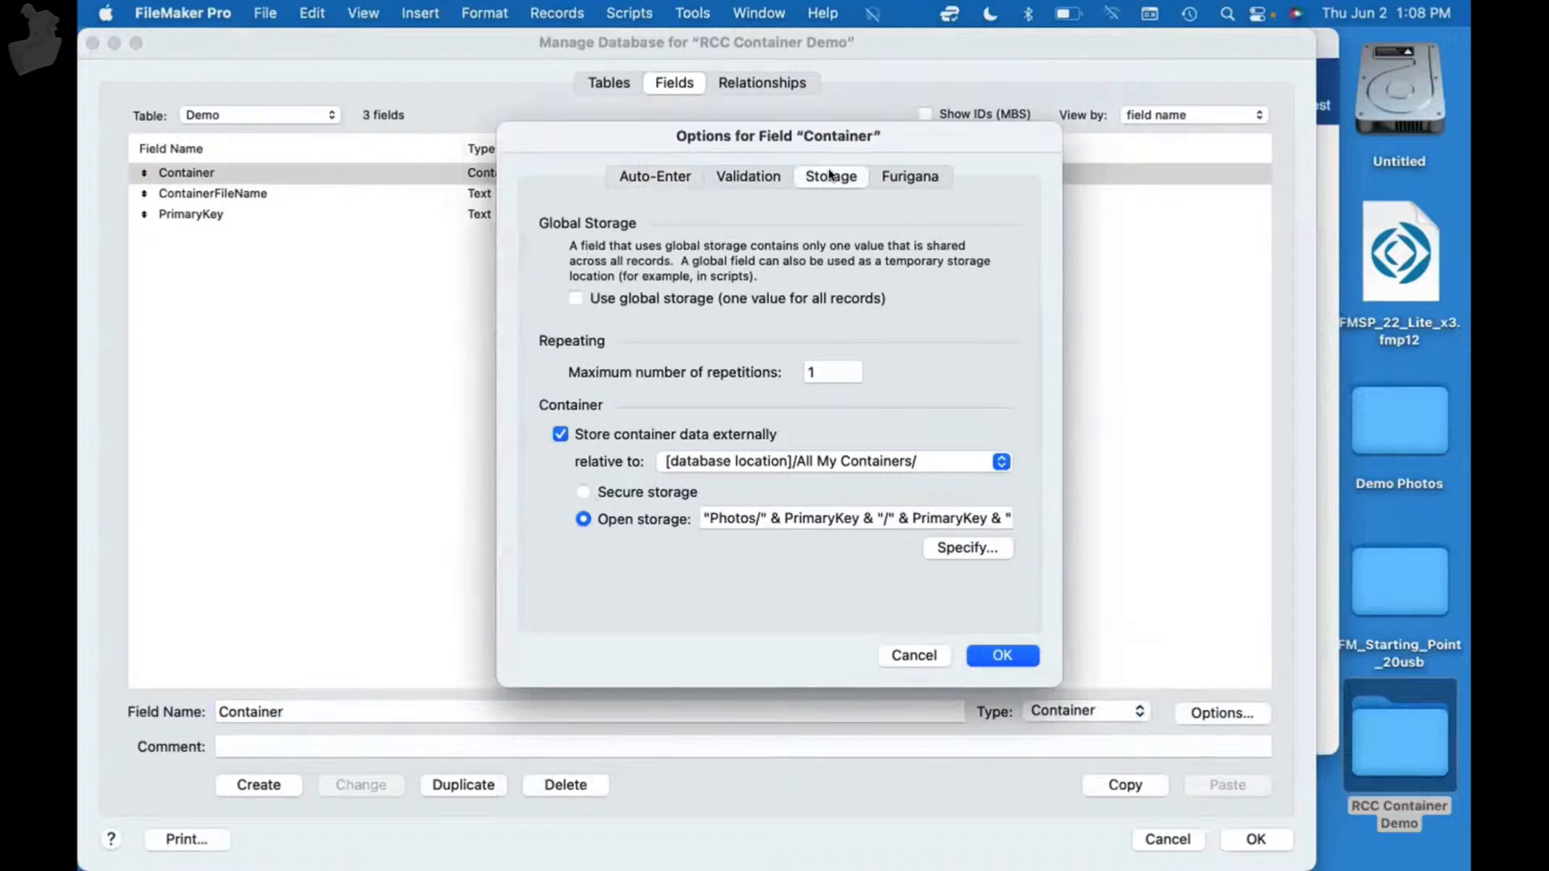
pyautogui.click(620, 434)
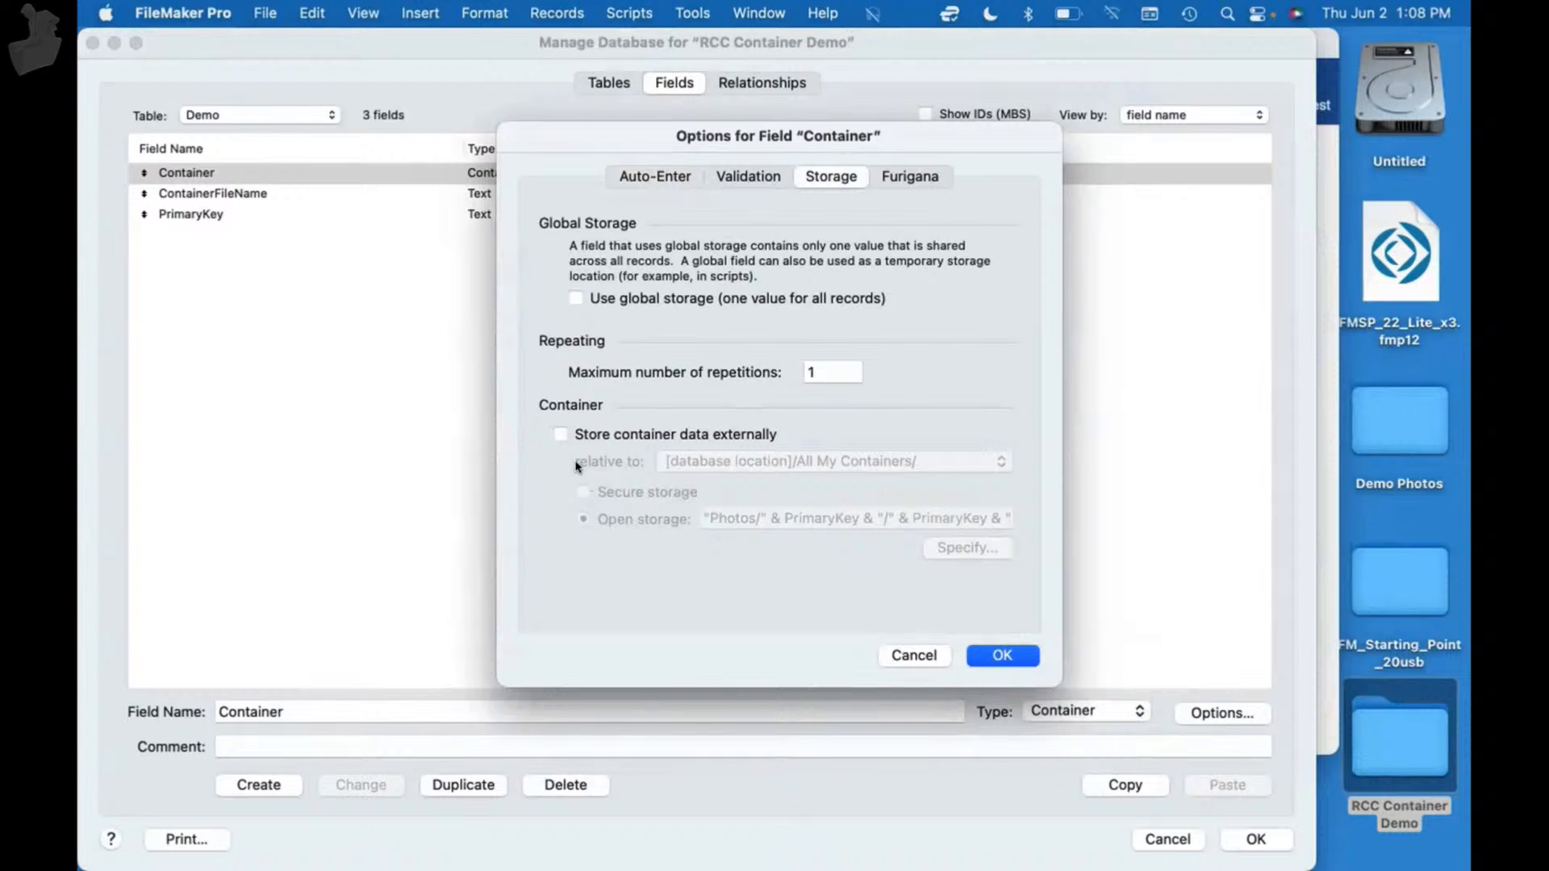
pyautogui.click(1003, 656)
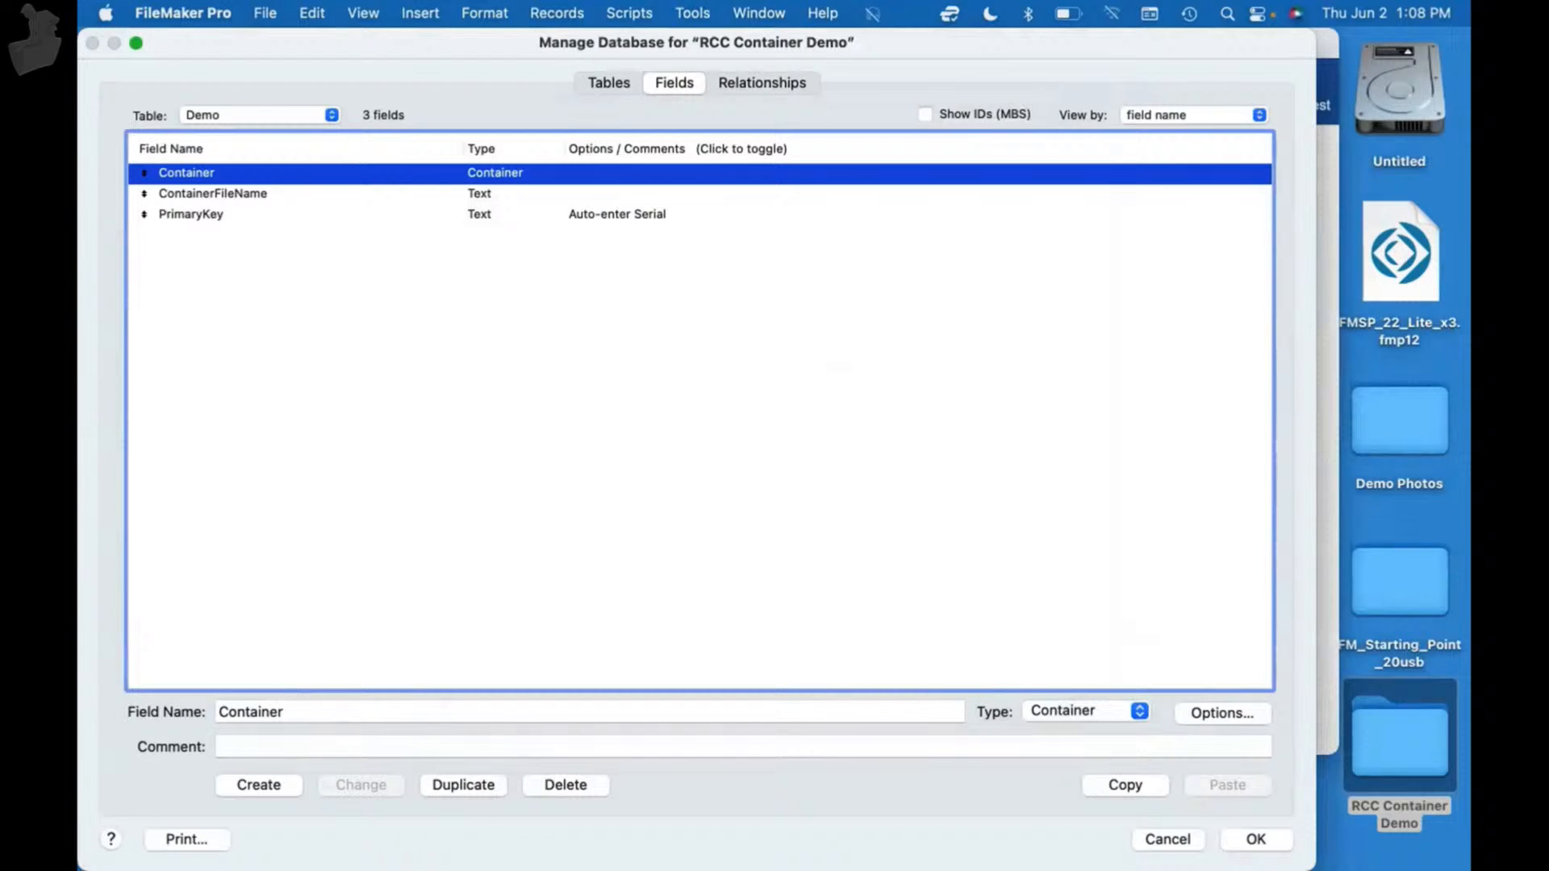
# - Save the field definition changes and transfer the Container field's data to the new storage location
pyautogui.click(1269, 837)
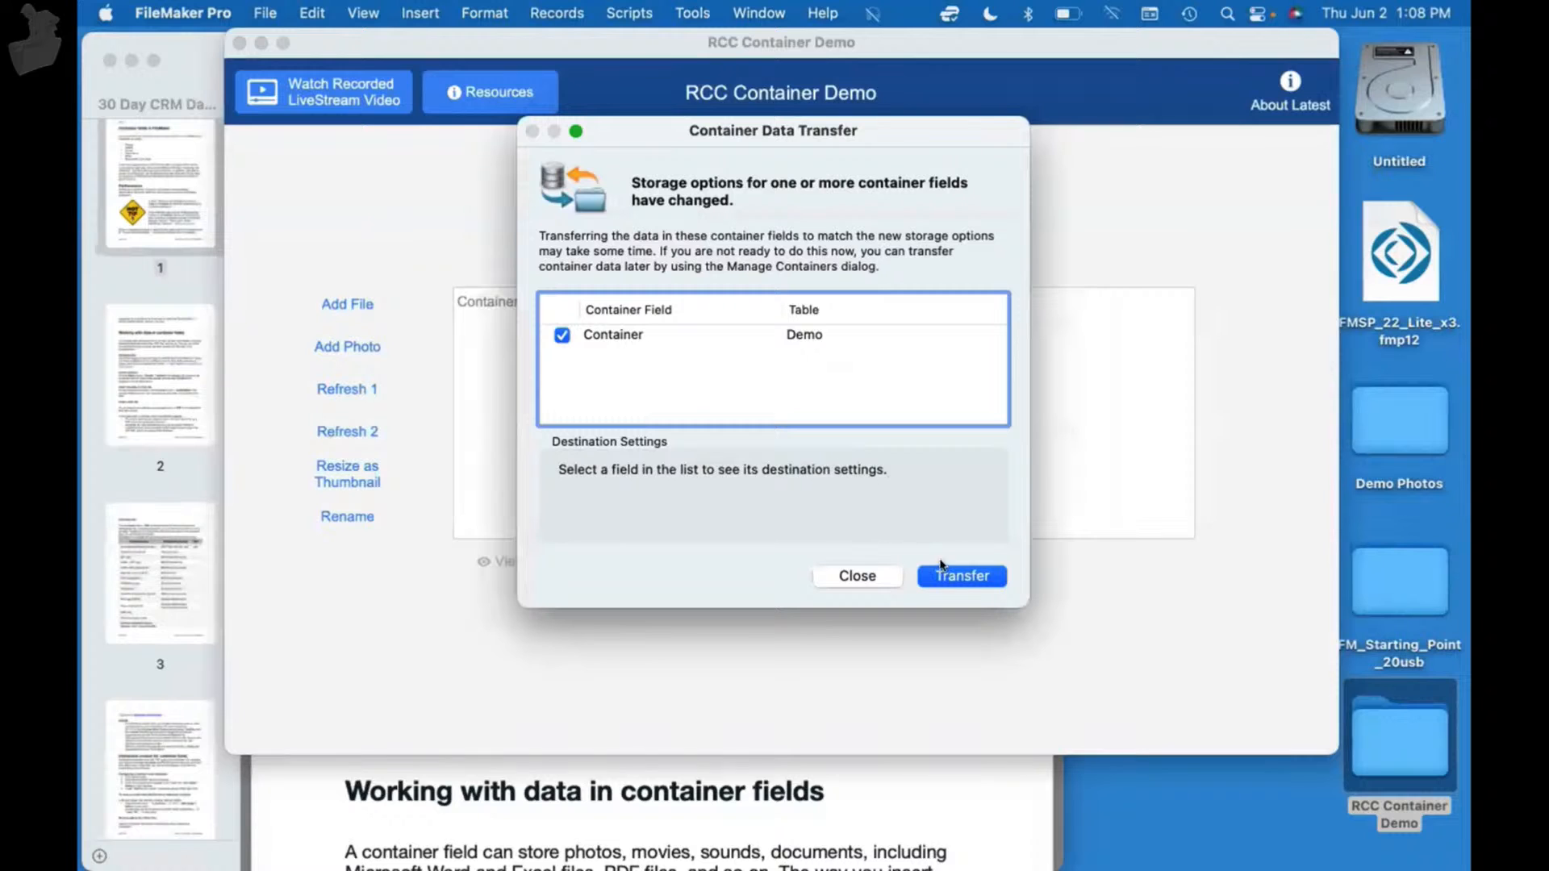
pyautogui.click(945, 575)
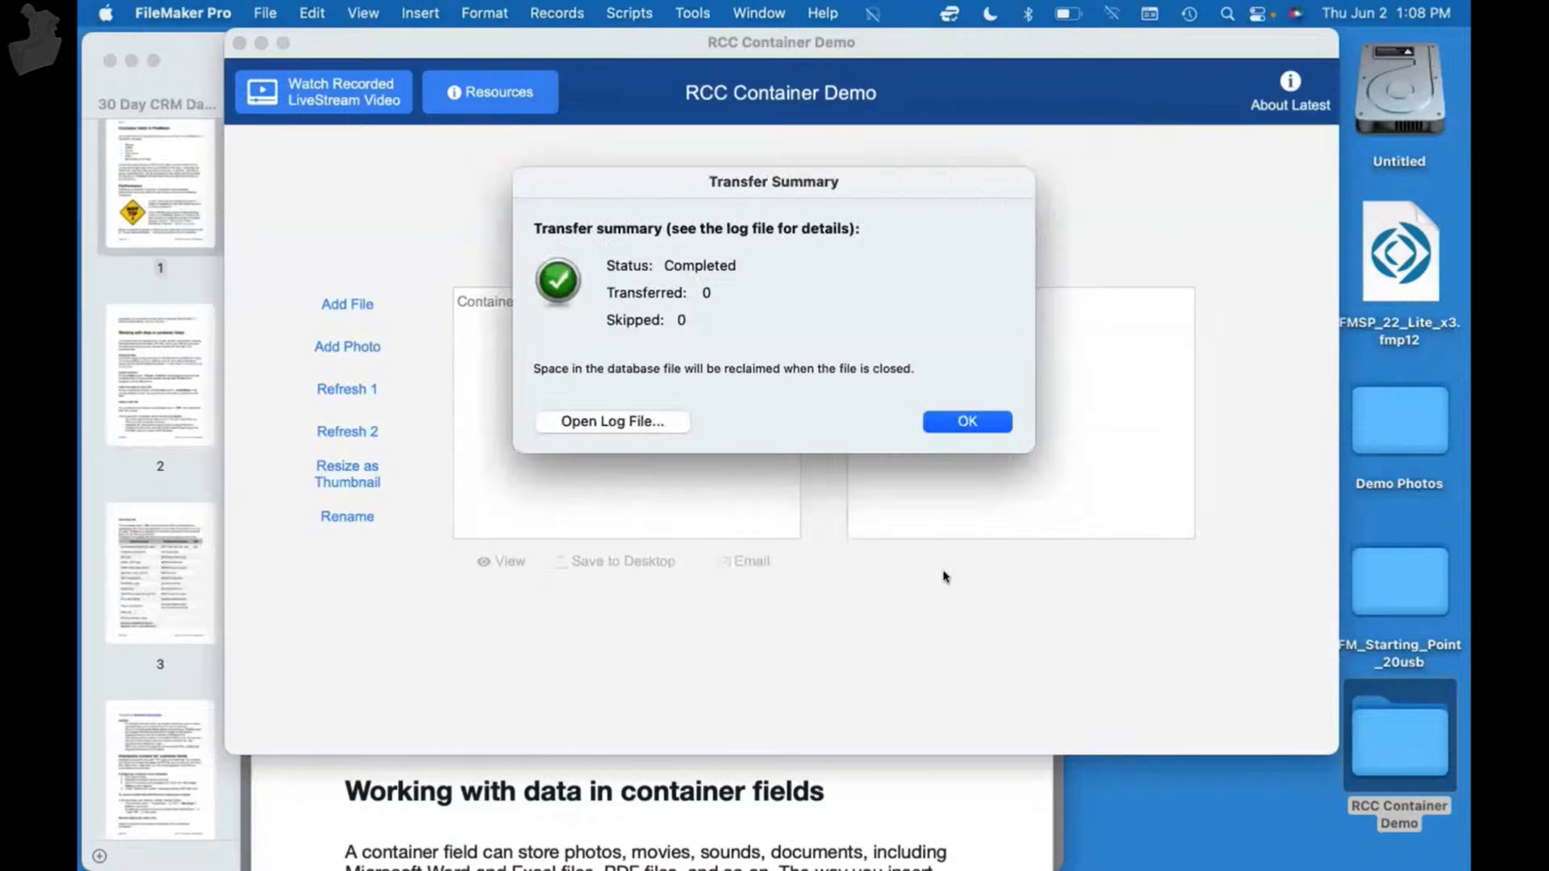
pyautogui.click(973, 421)
# - Open the RCC Container Demo folder in Finder without its sidebar and place its window below the database's container fields
pyautogui.click(1397, 748)
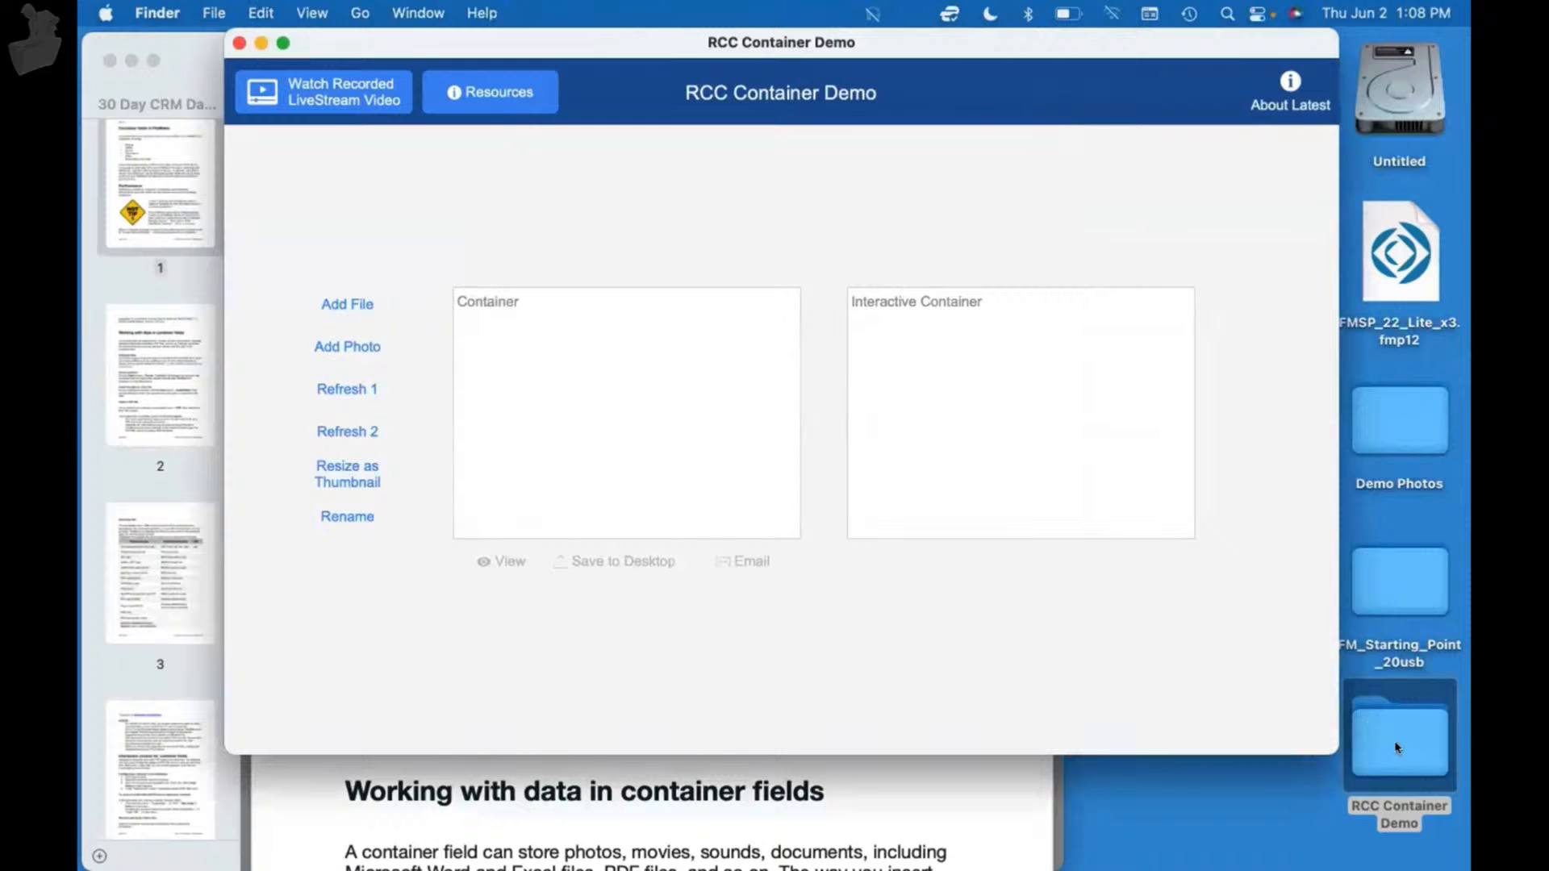
pyautogui.doubleClick(1397, 748)
pyautogui.moveTo(552, 182); pyautogui.dragTo(819, 264)
pyautogui.press('ctrl+super+s')
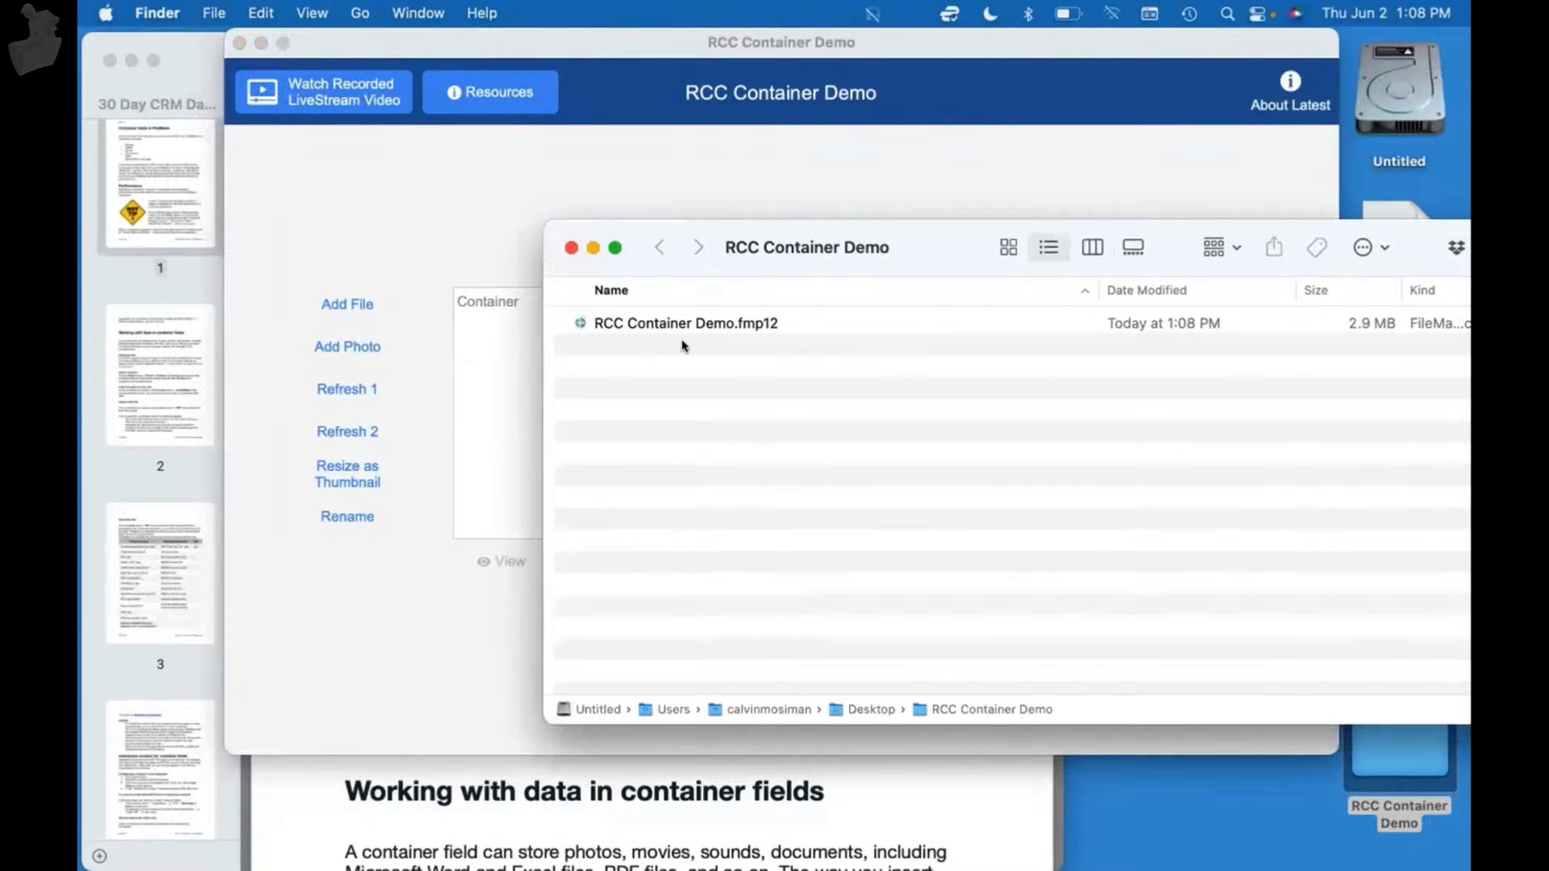
pyautogui.click(399, 686)
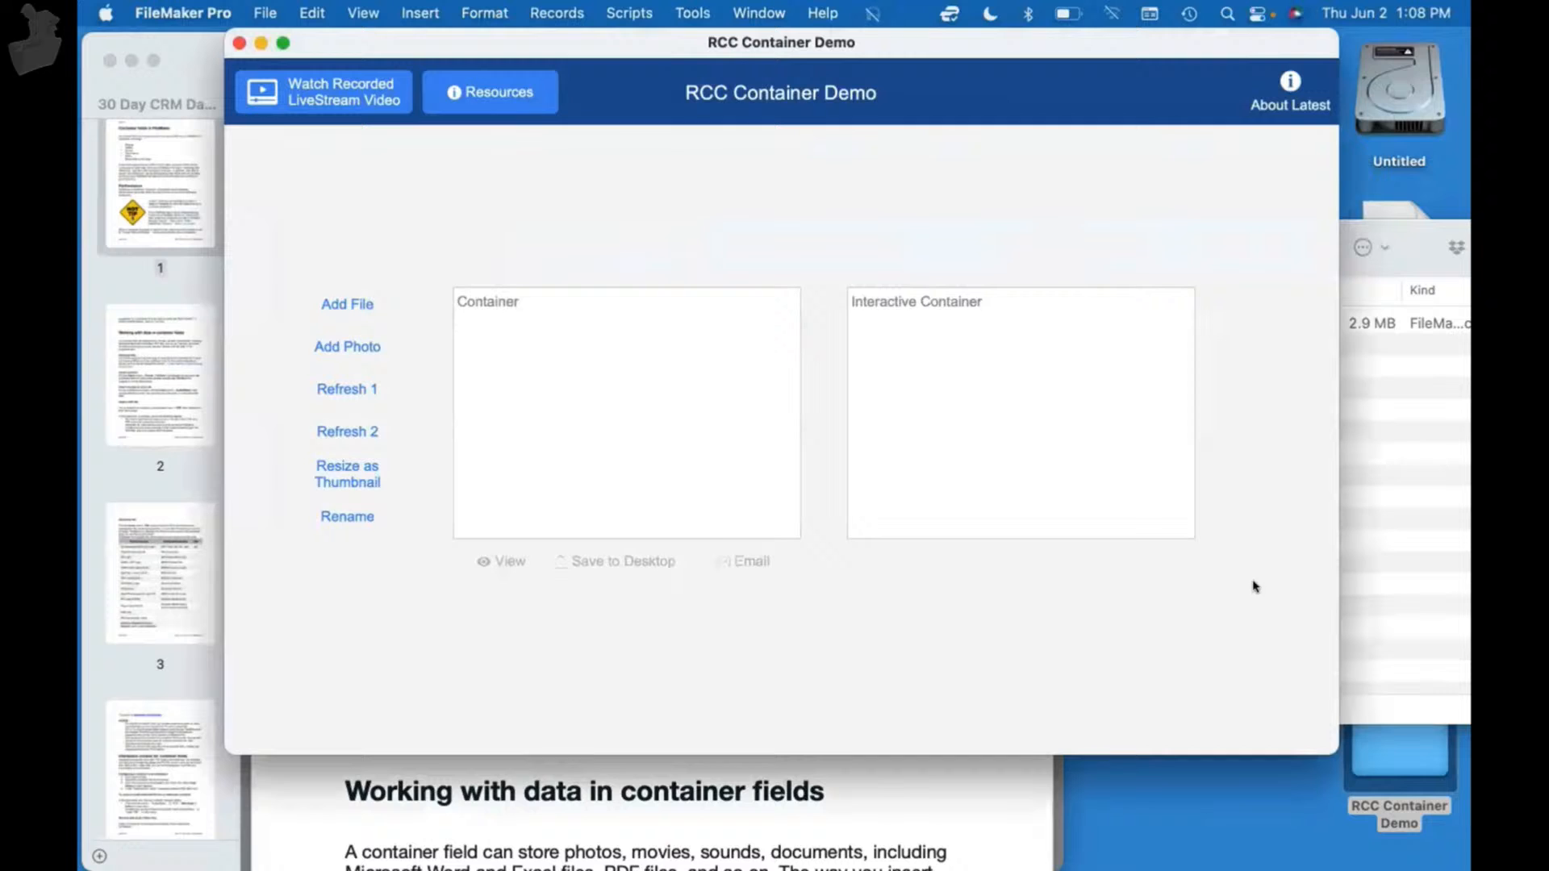
pyautogui.click(1448, 240)
pyautogui.moveTo(1415, 238); pyautogui.dragTo(1330, 556)
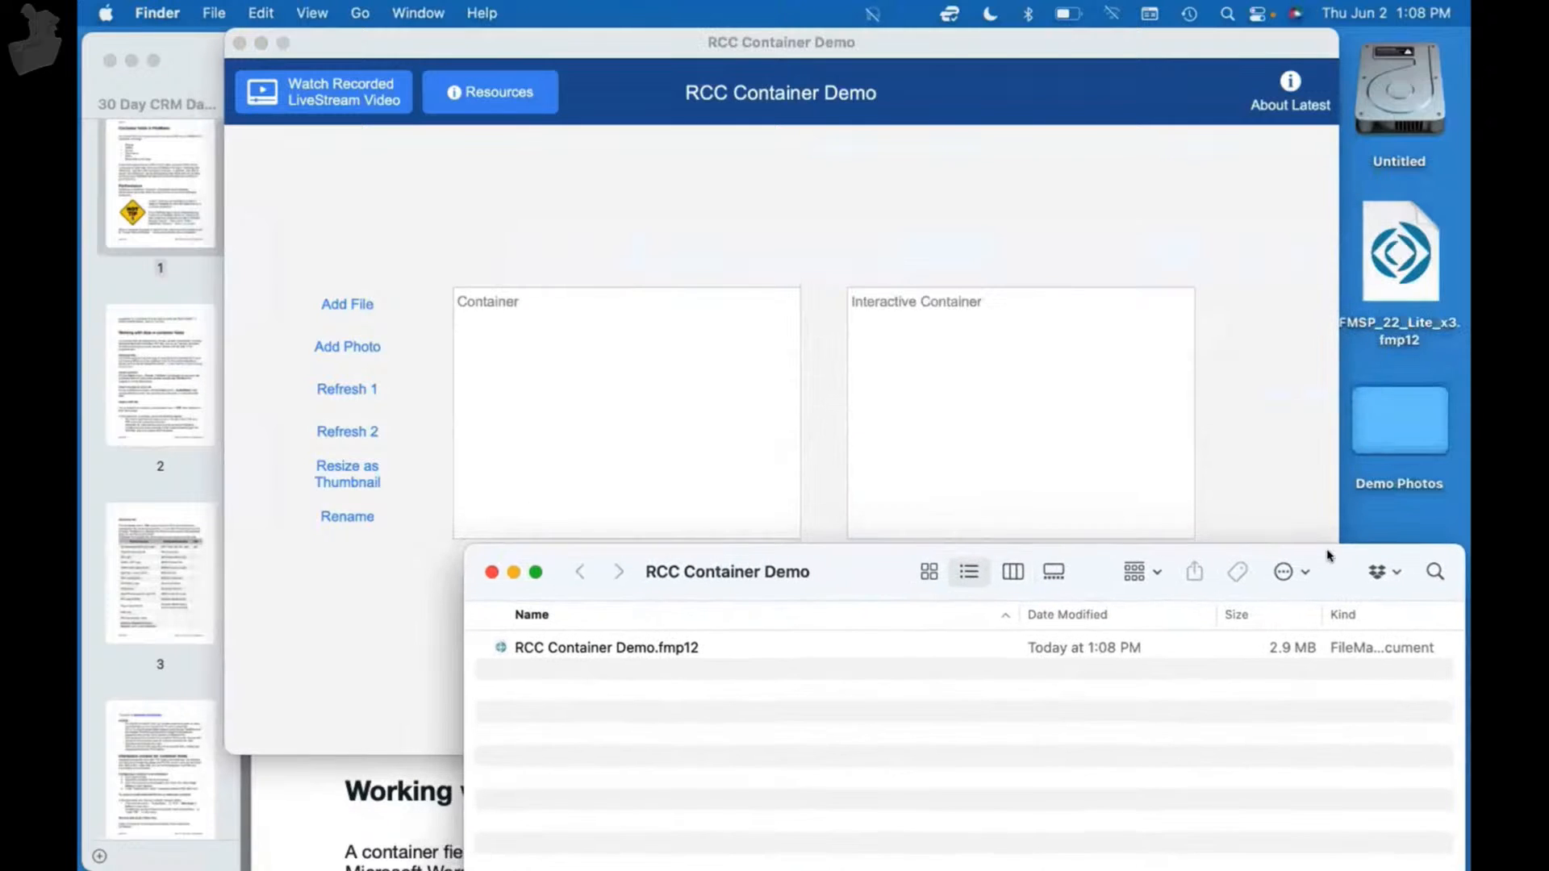
# - Insert "RCC Team Devcon 2019 #2.jpg" from the Demo Photos folder into the Container field and close that folder
pyautogui.doubleClick(1423, 401)
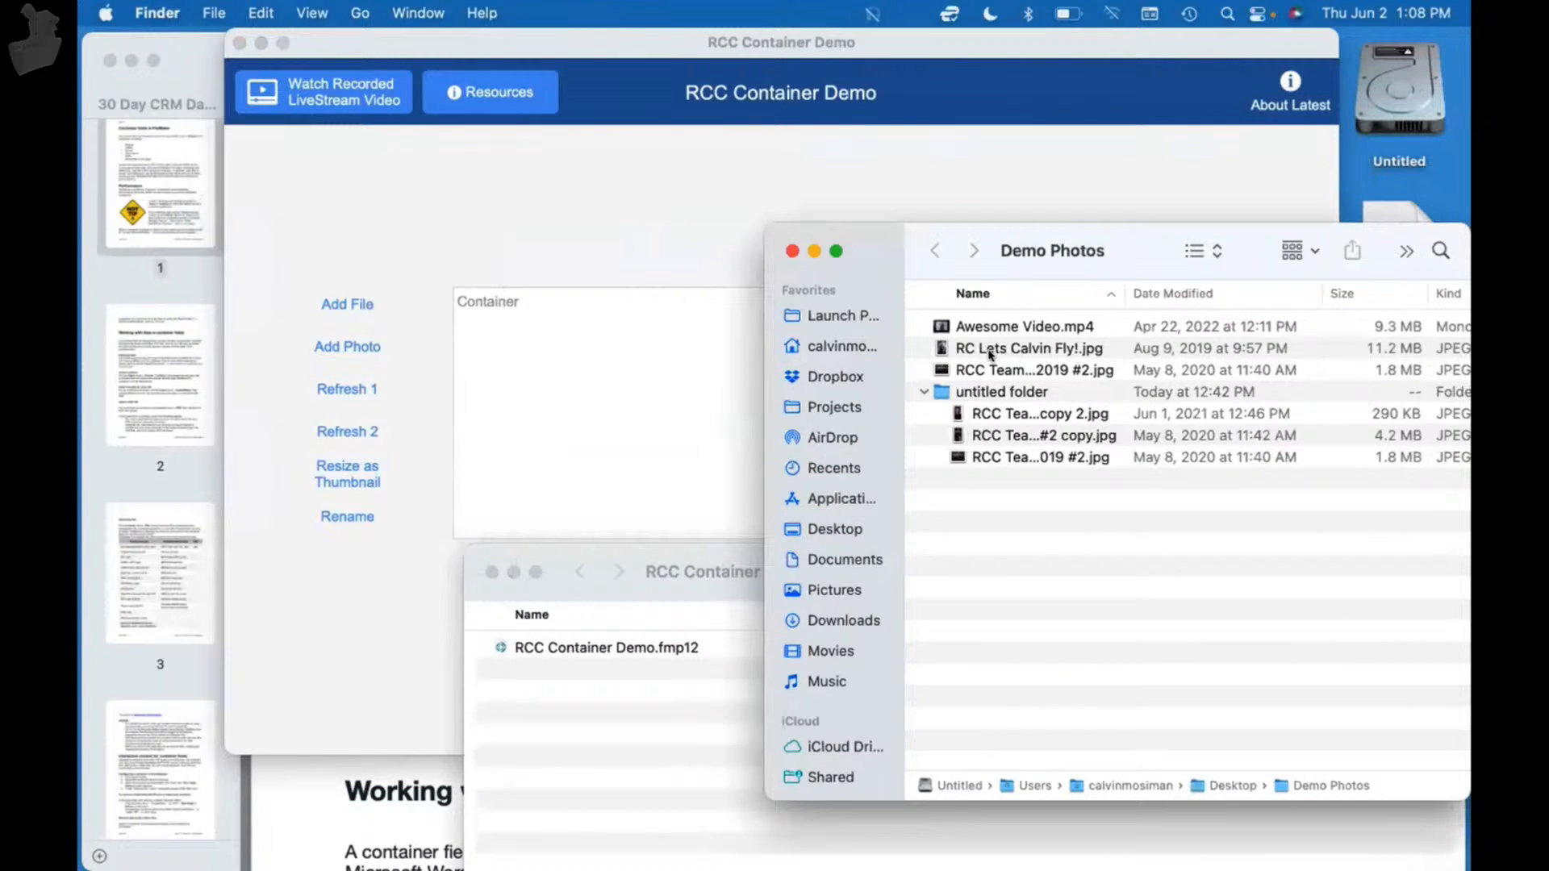
pyautogui.moveTo(1004, 371); pyautogui.dragTo(589, 438)
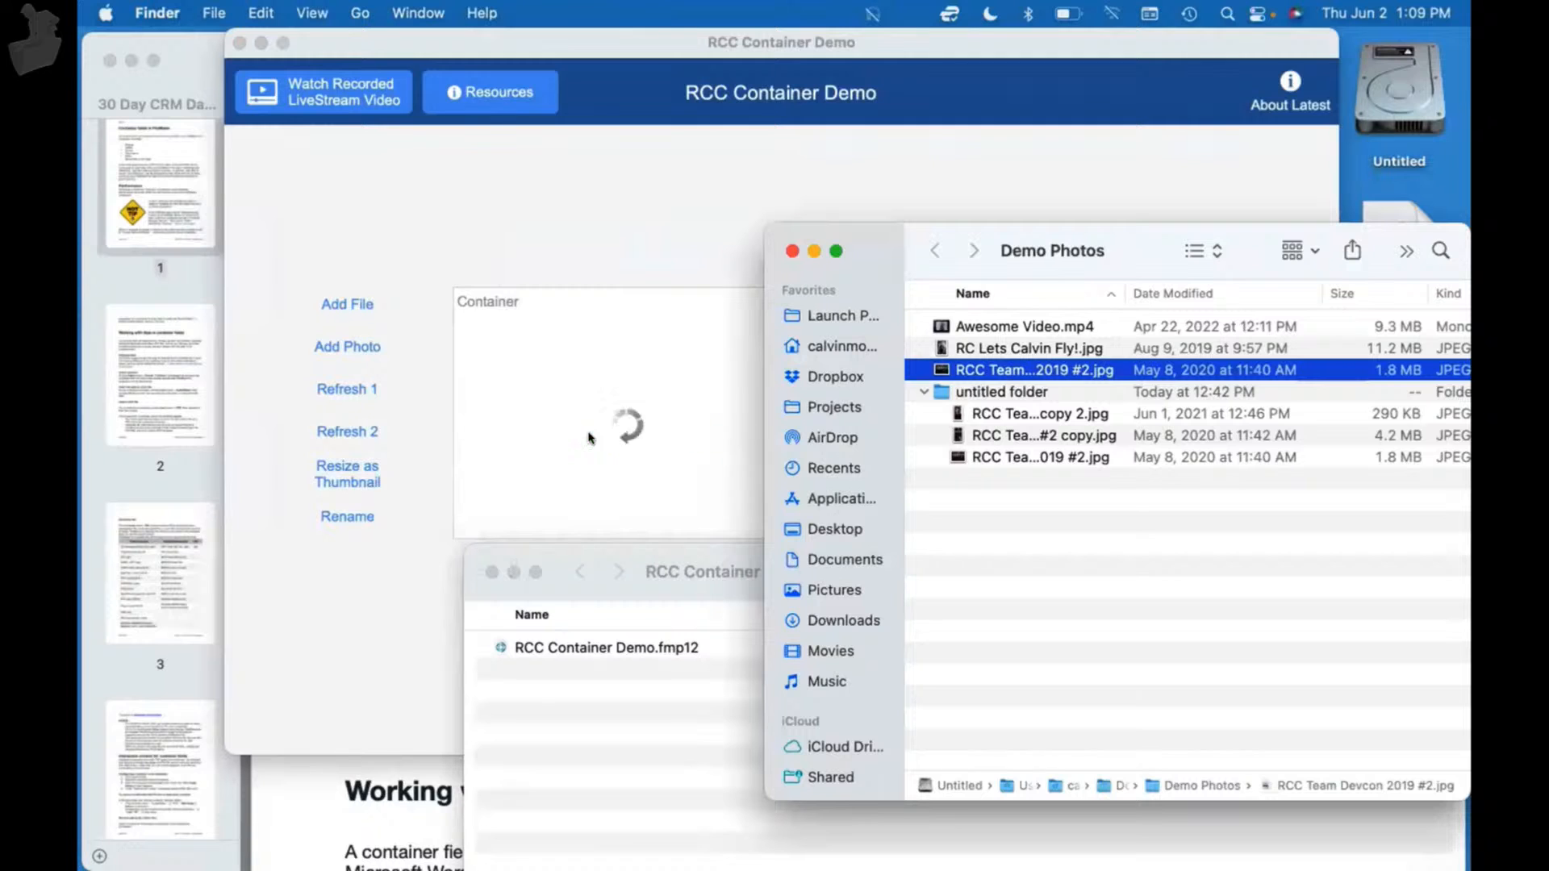
pyautogui.click(792, 251)
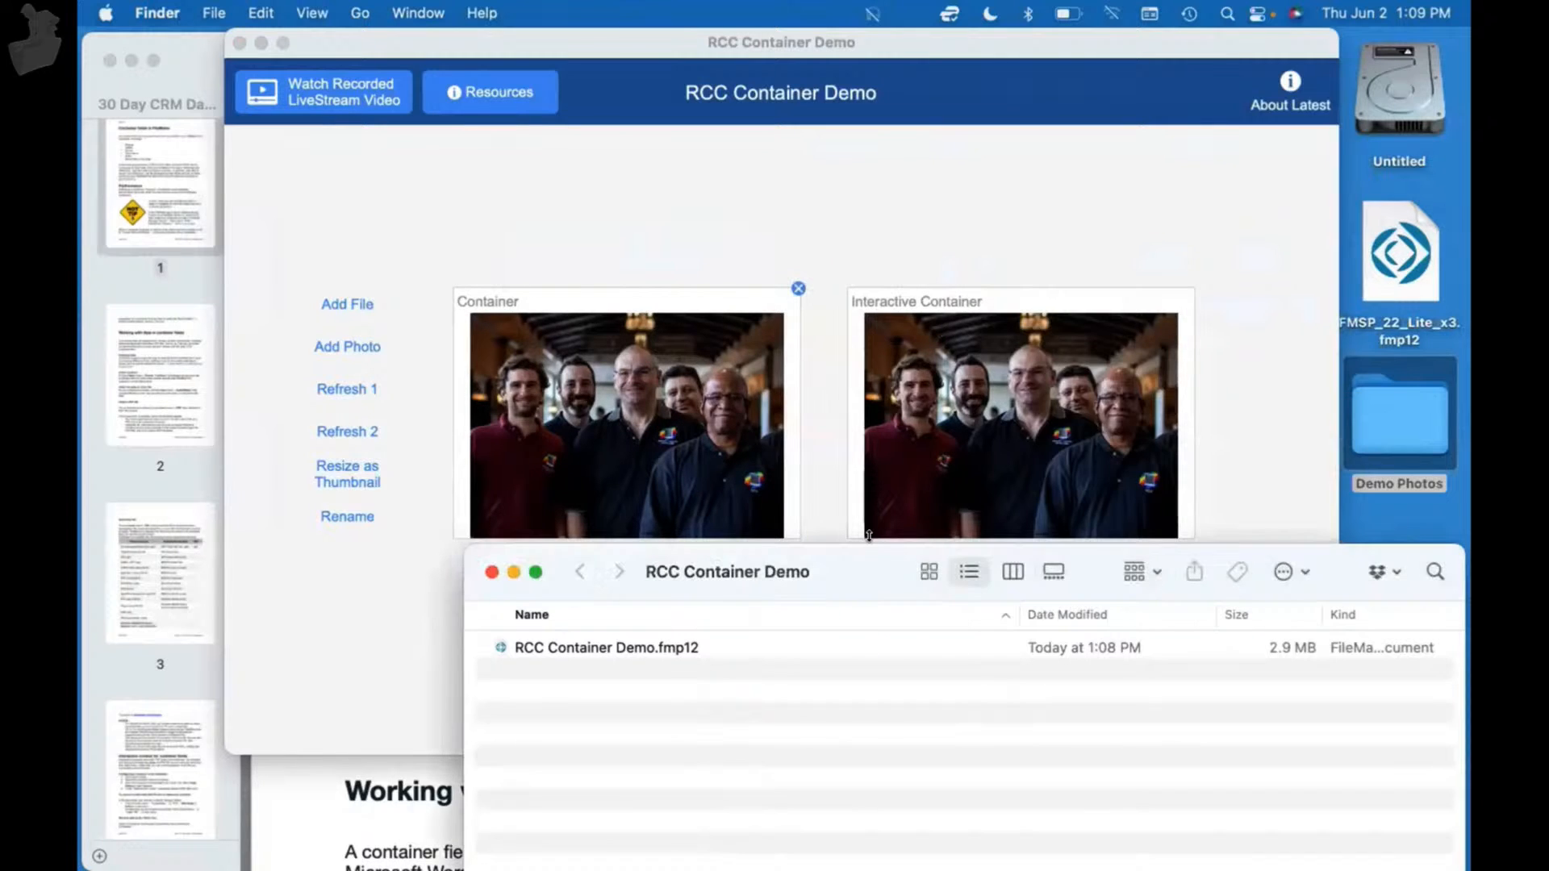
# - Check the RCC Container Demo folder for external files against the photo stored in the database's Container field
pyautogui.moveTo(871, 576); pyautogui.dragTo(979, 150)
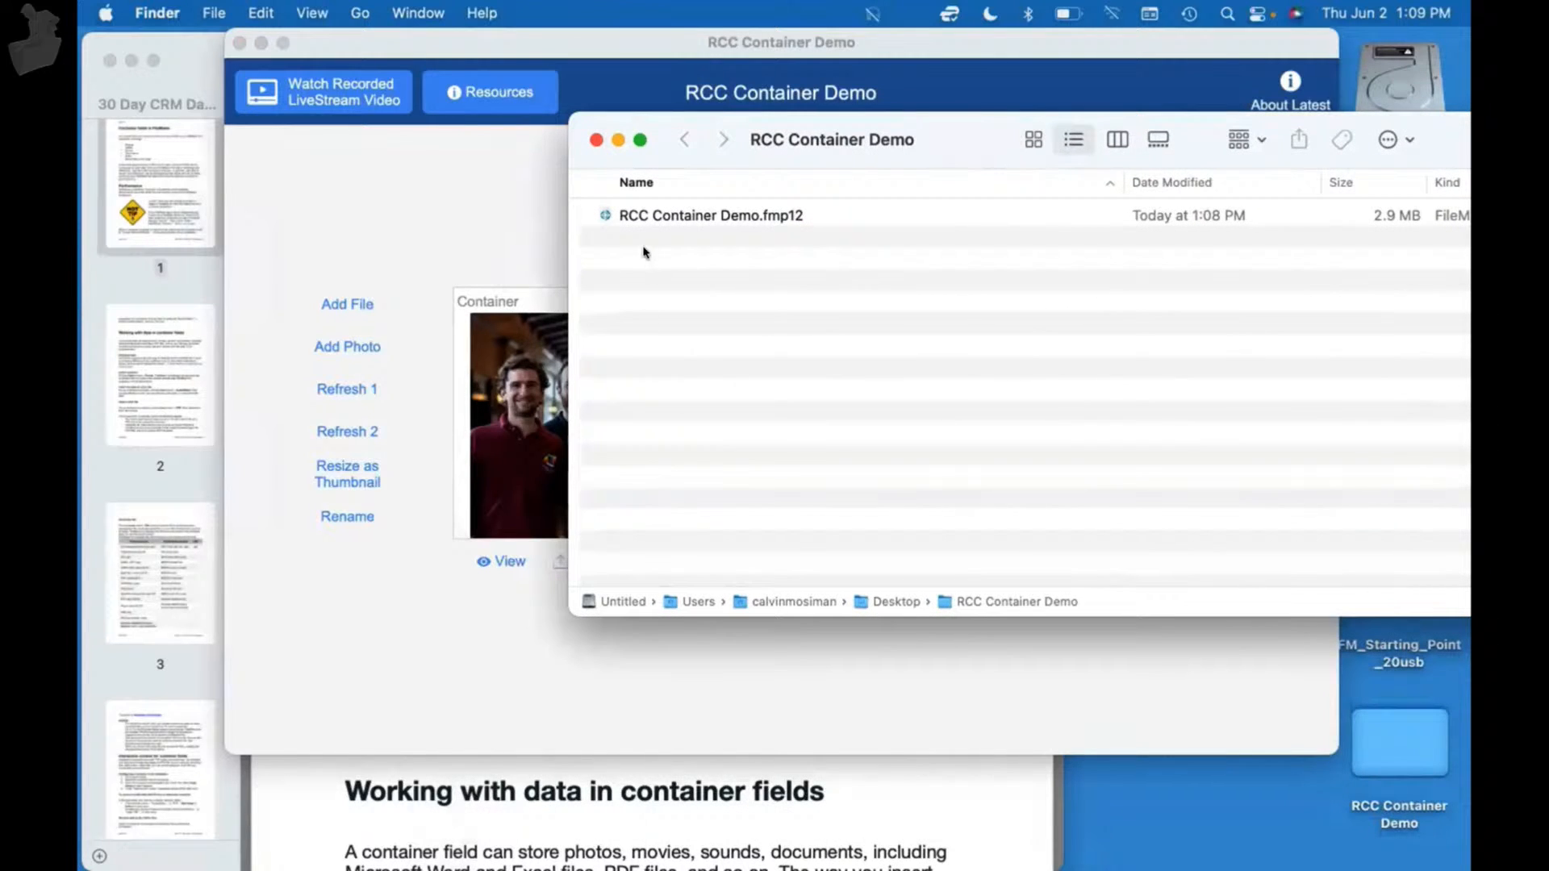
pyautogui.click(505, 260)
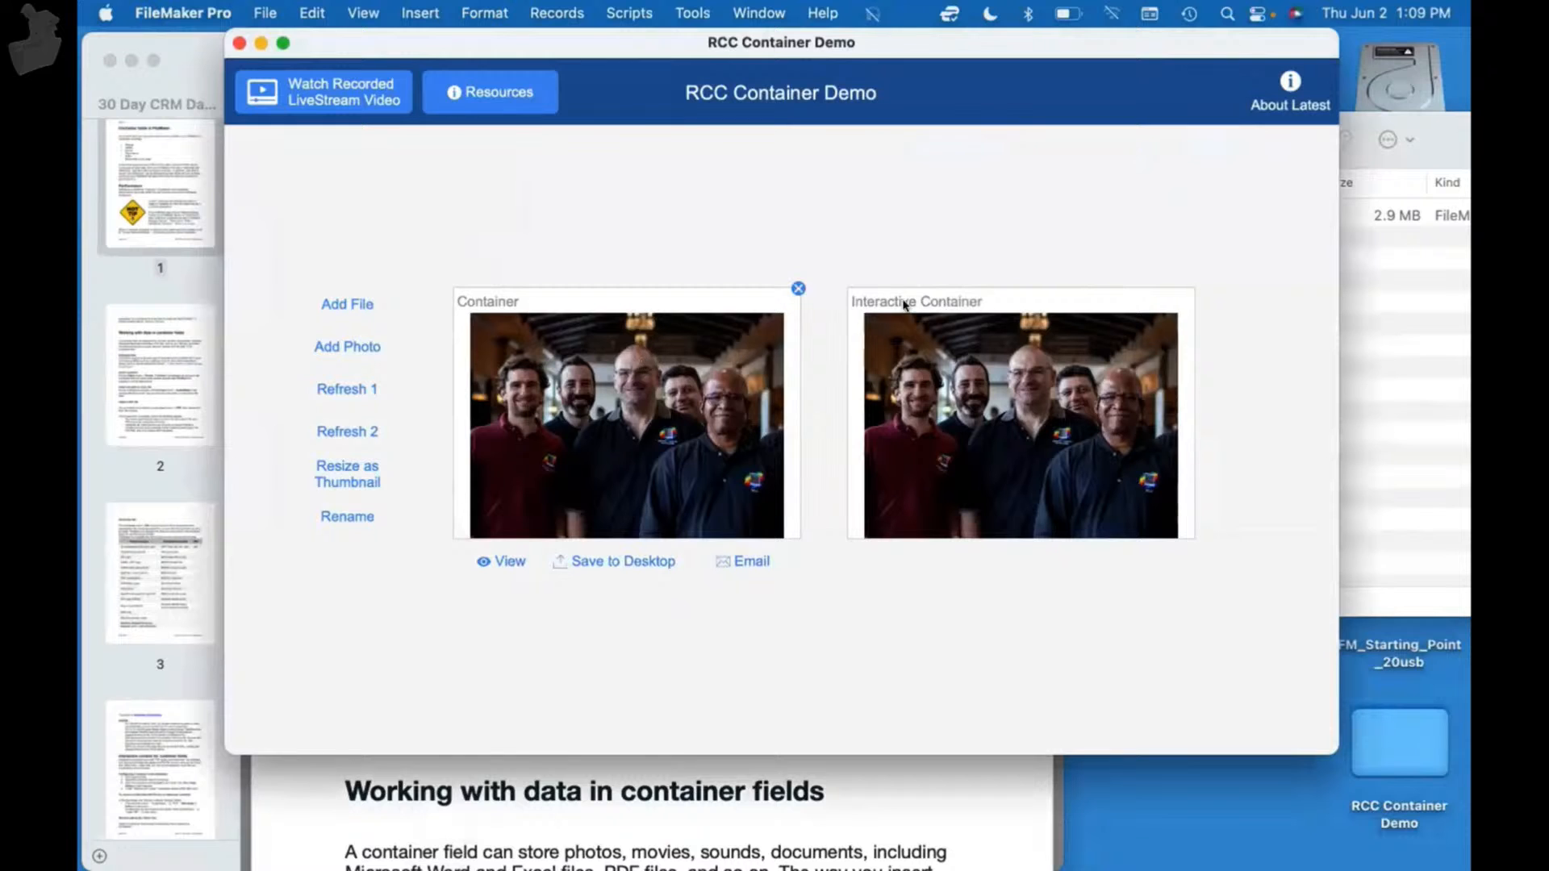
pyautogui.click(1391, 309)
# - Delete the team photo from the Container field and commit the record
pyautogui.click(512, 396)
pyautogui.click(507, 397)
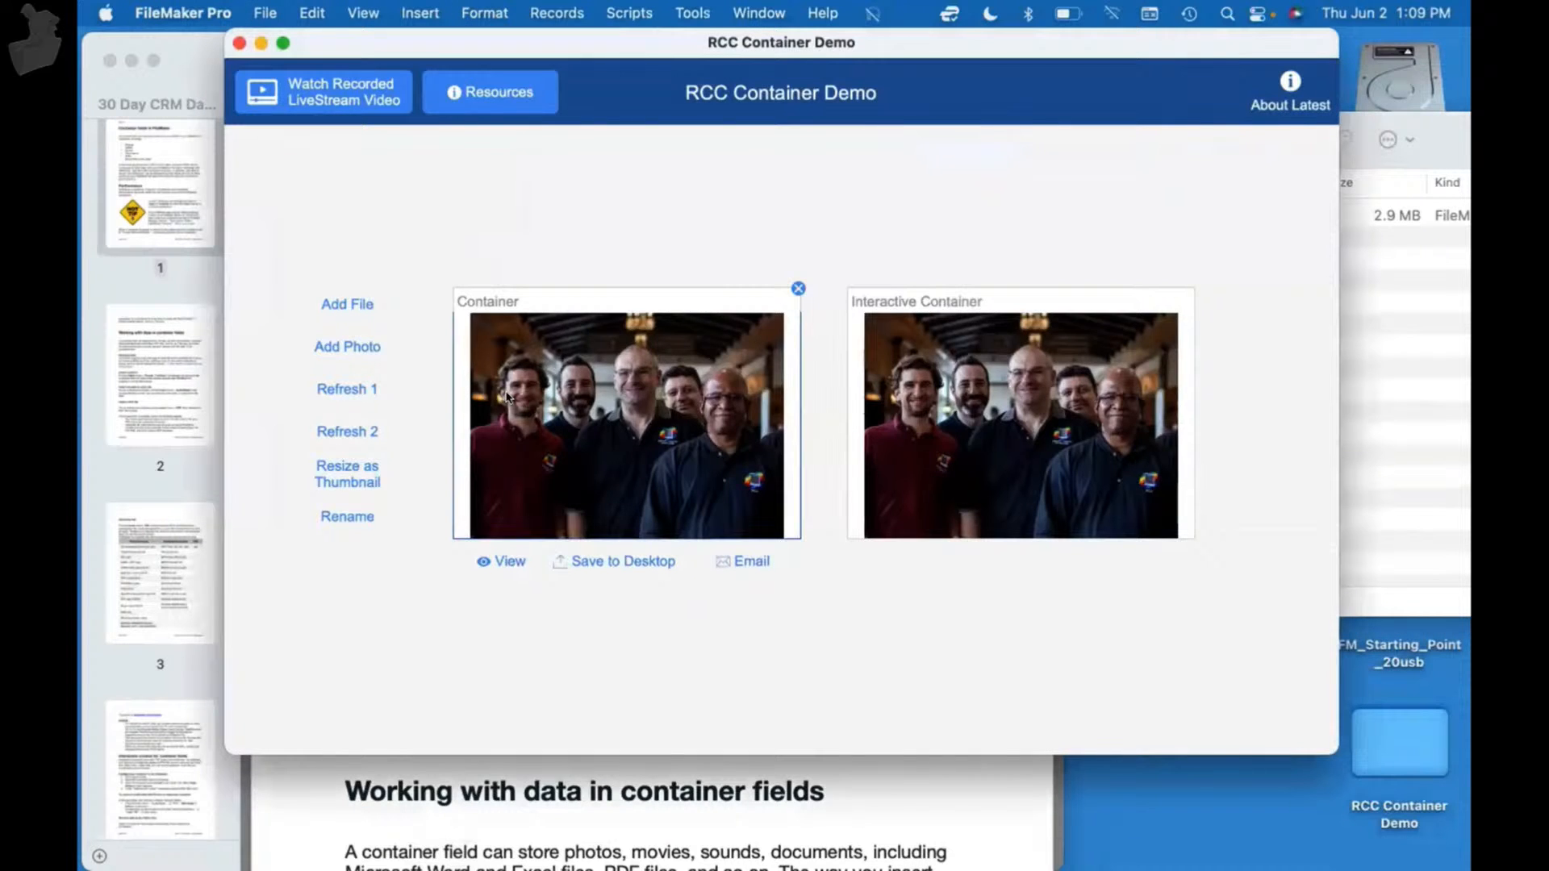
pyautogui.press('BackSpace')
pyautogui.click(613, 242)
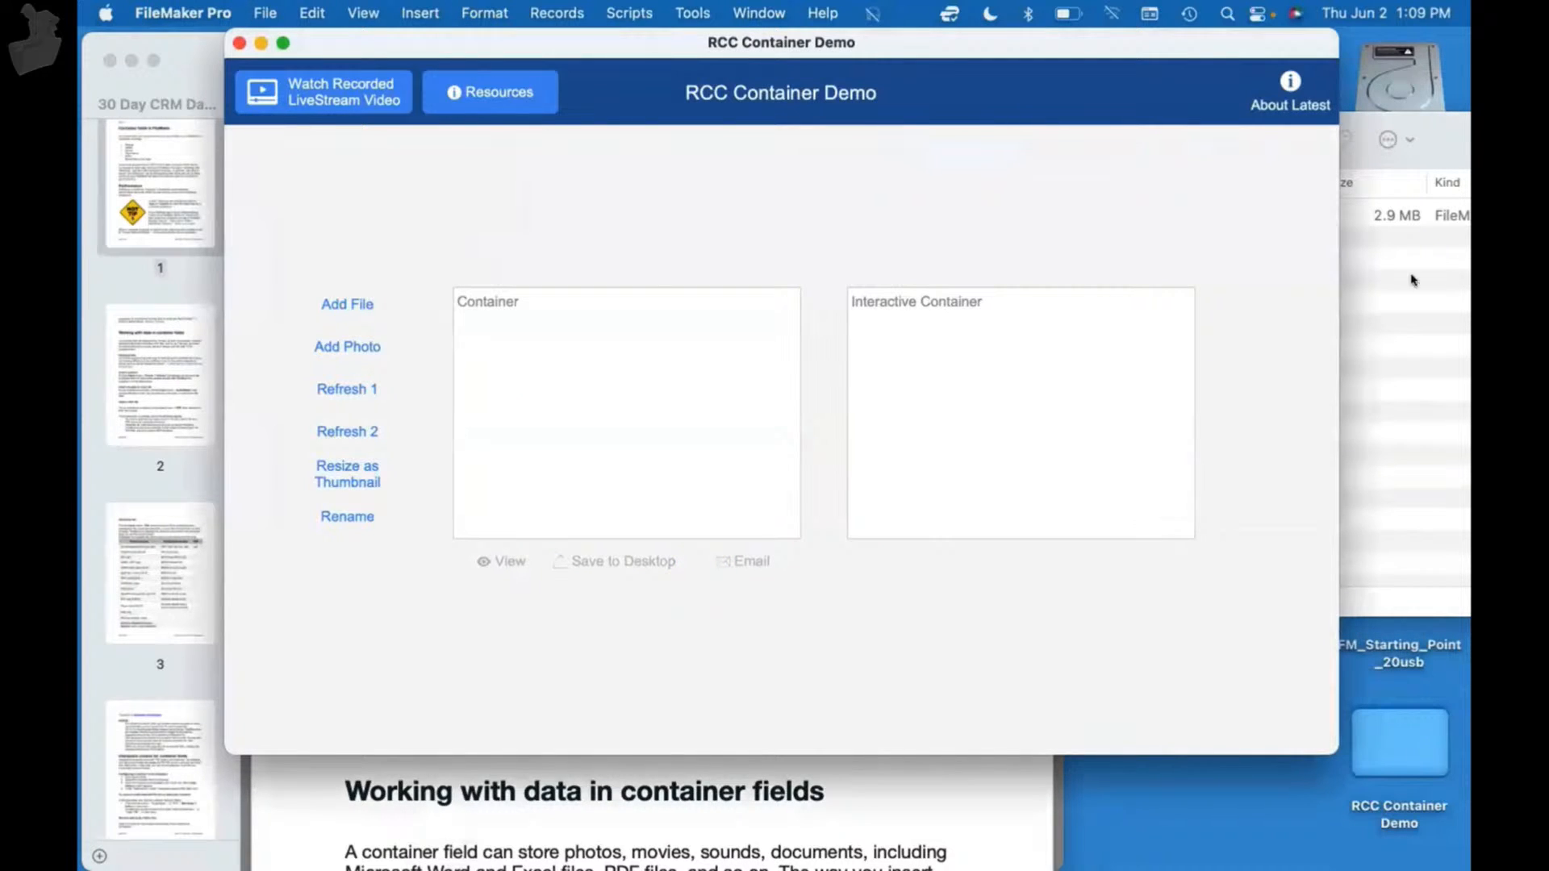
# - Place the RCC Container Demo folder window below the container fields and open the Demo Photos folder
pyautogui.click(1400, 290)
pyautogui.moveTo(1444, 147); pyautogui.dragTo(1372, 524)
pyautogui.click(1385, 414)
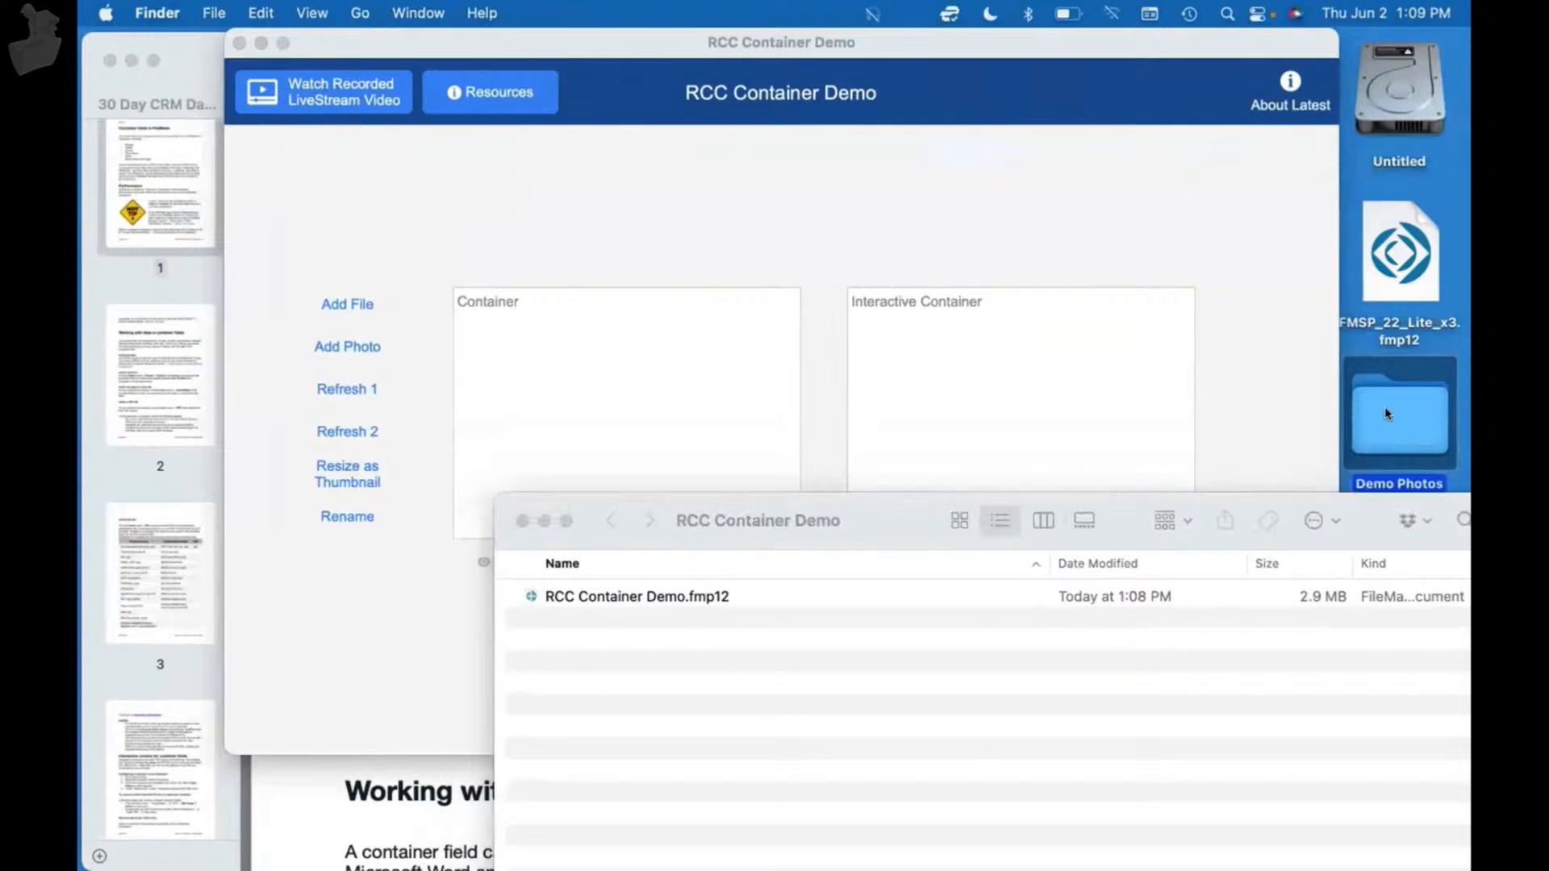
pyautogui.doubleClick(1386, 414)
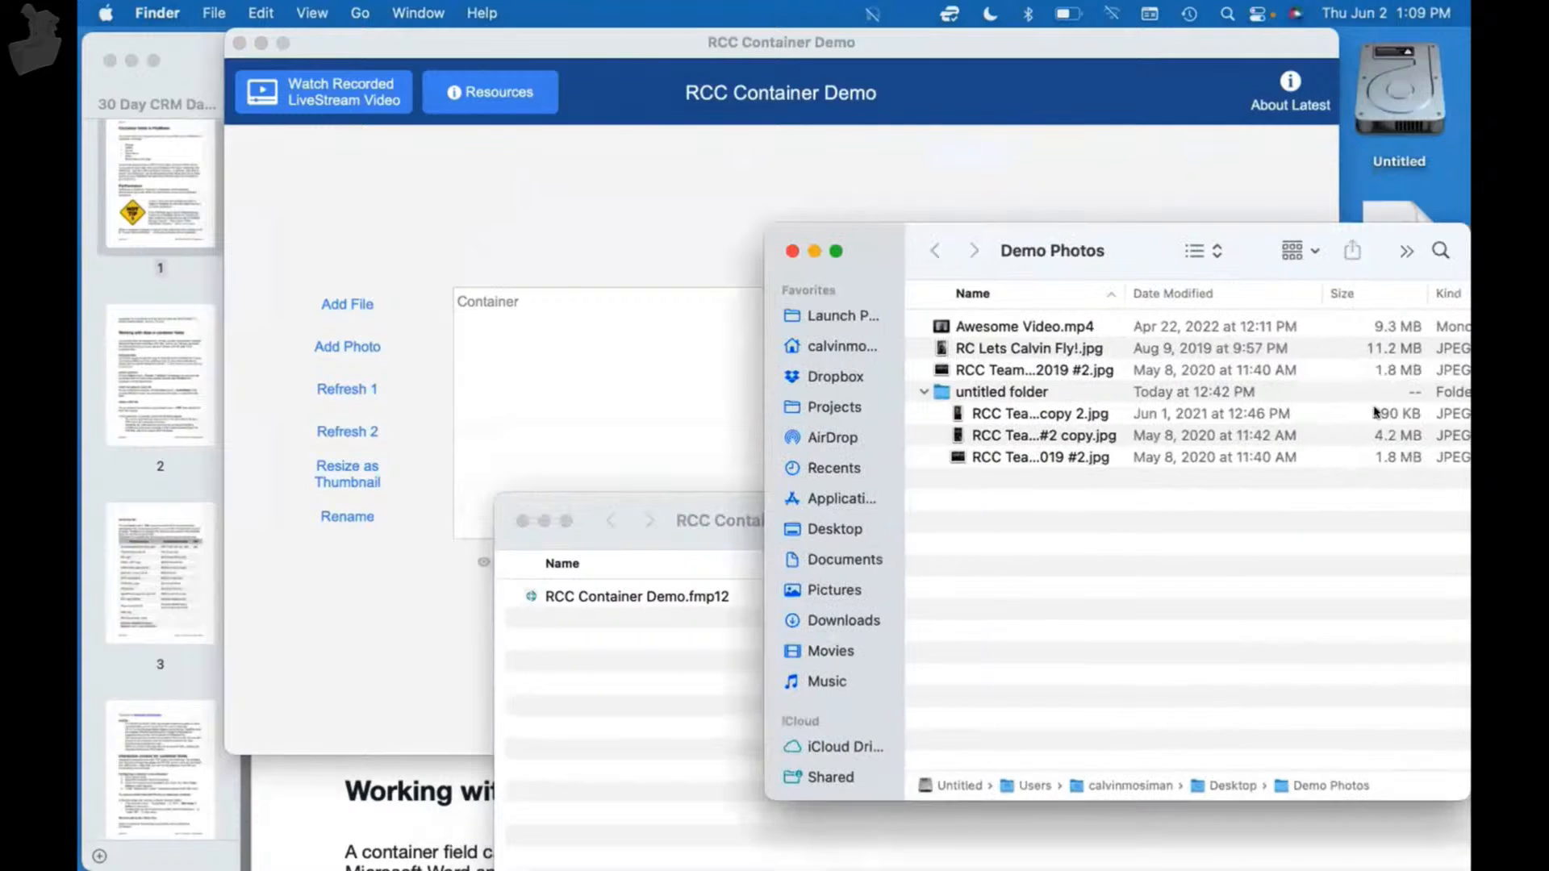
# - Insert the 11.2 MB JPEG from the Demo Photos folder into the Container field and commit the record
pyautogui.click(1063, 373)
pyautogui.click(1079, 348)
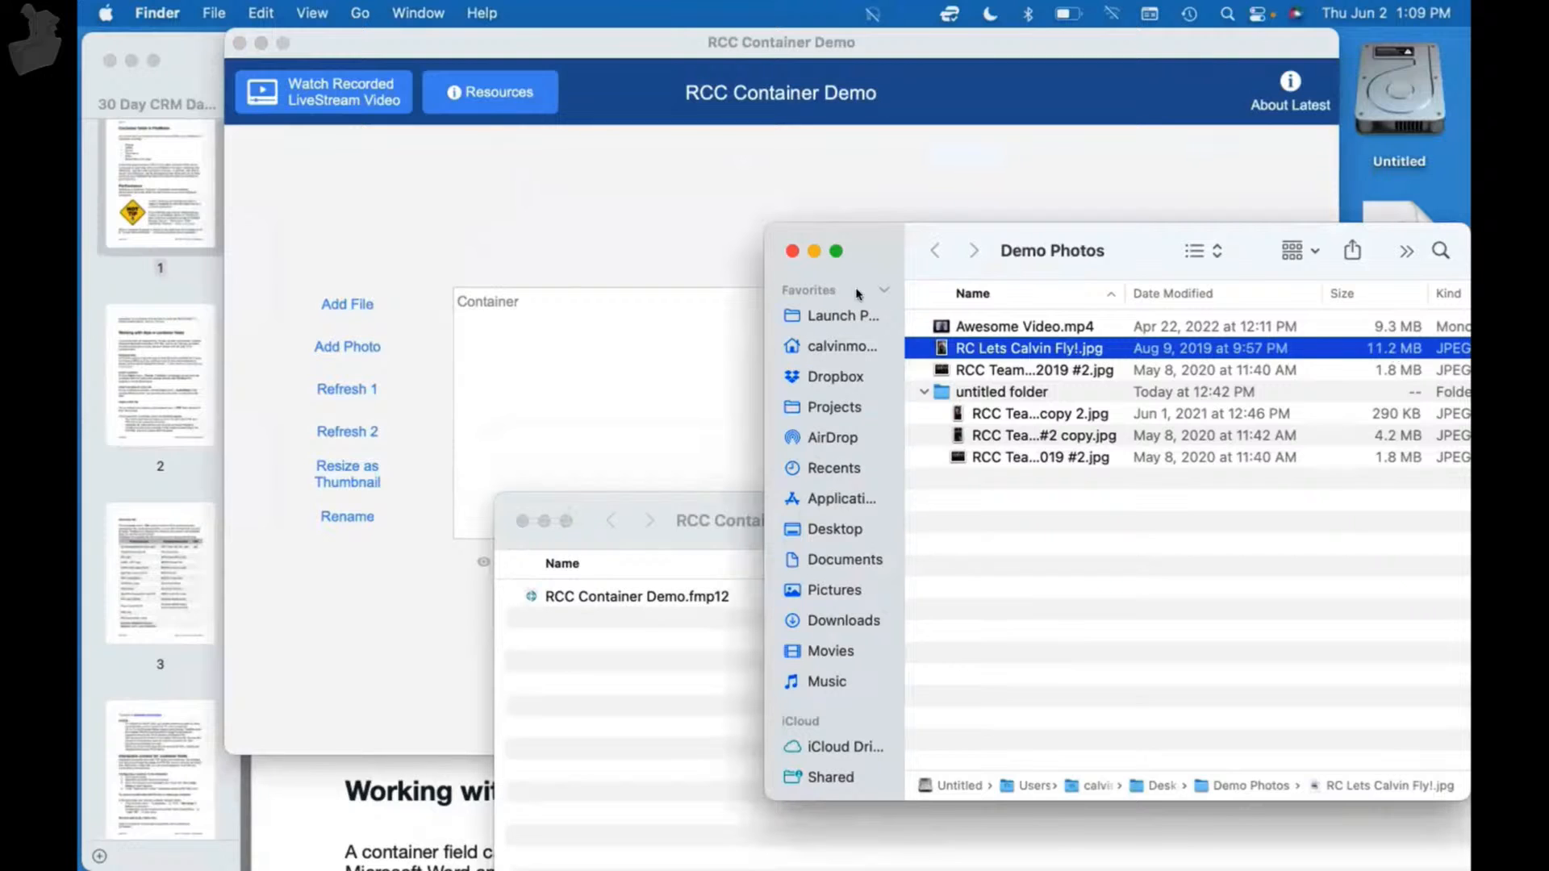
pyautogui.click(681, 760)
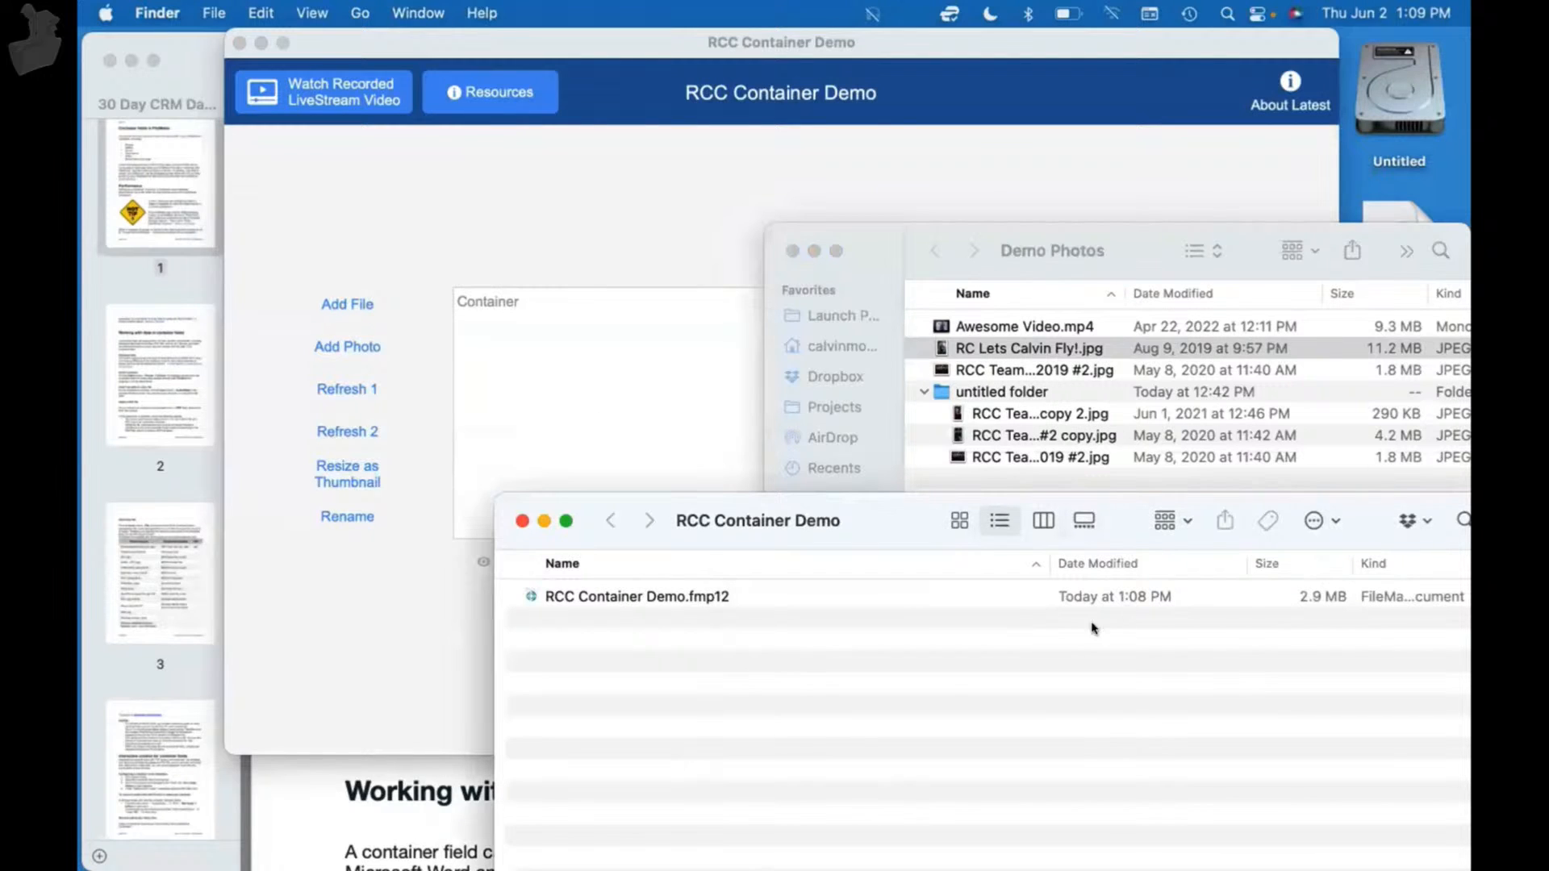
pyautogui.click(1233, 605)
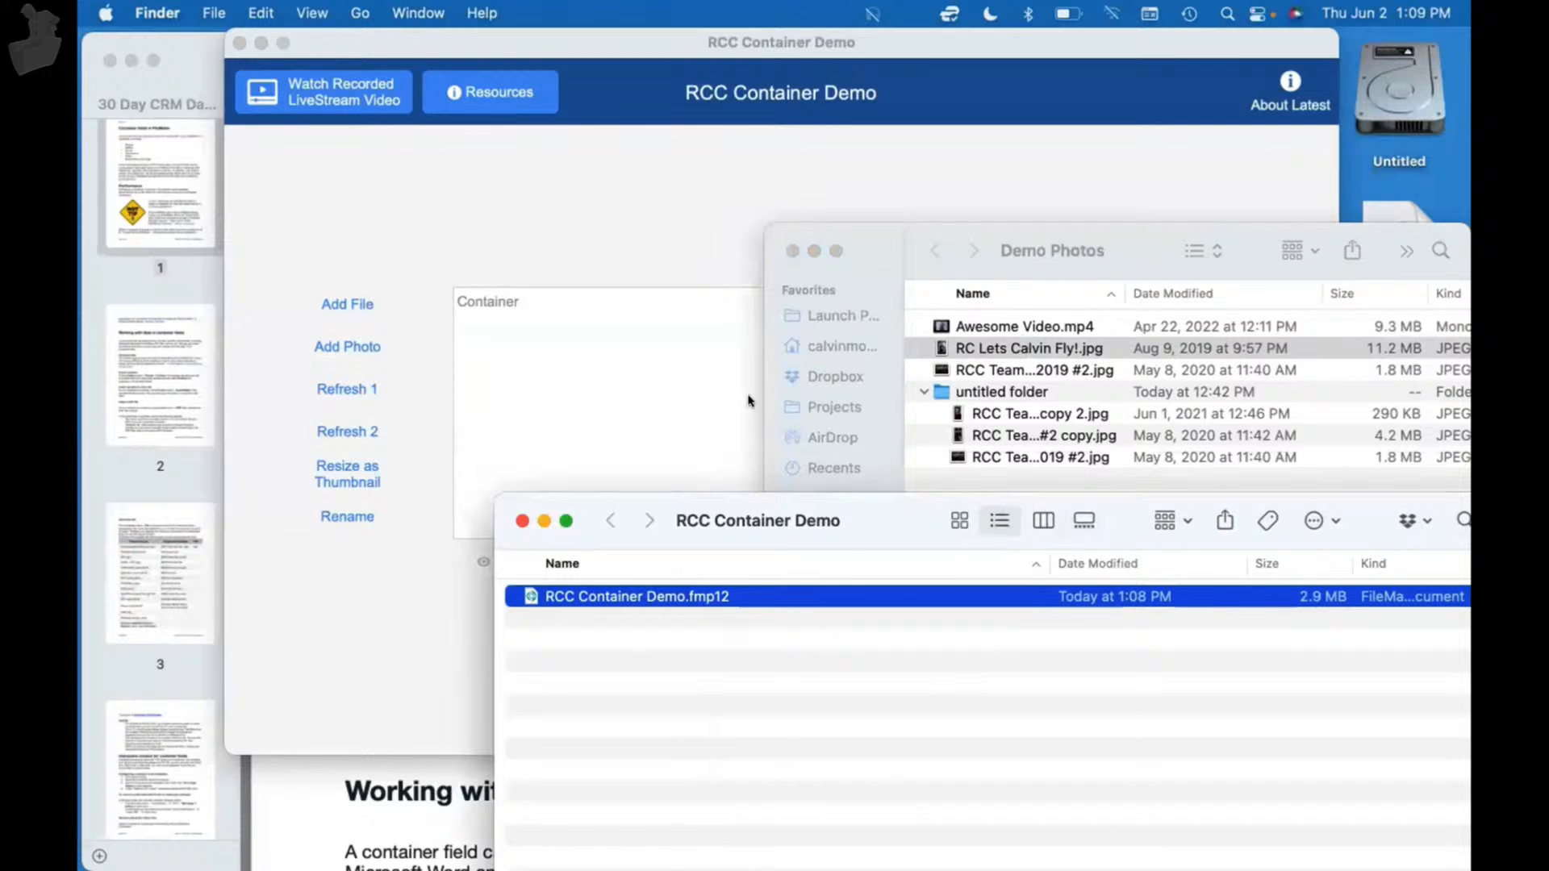
pyautogui.moveTo(940, 348); pyautogui.dragTo(580, 352)
pyautogui.click(643, 235)
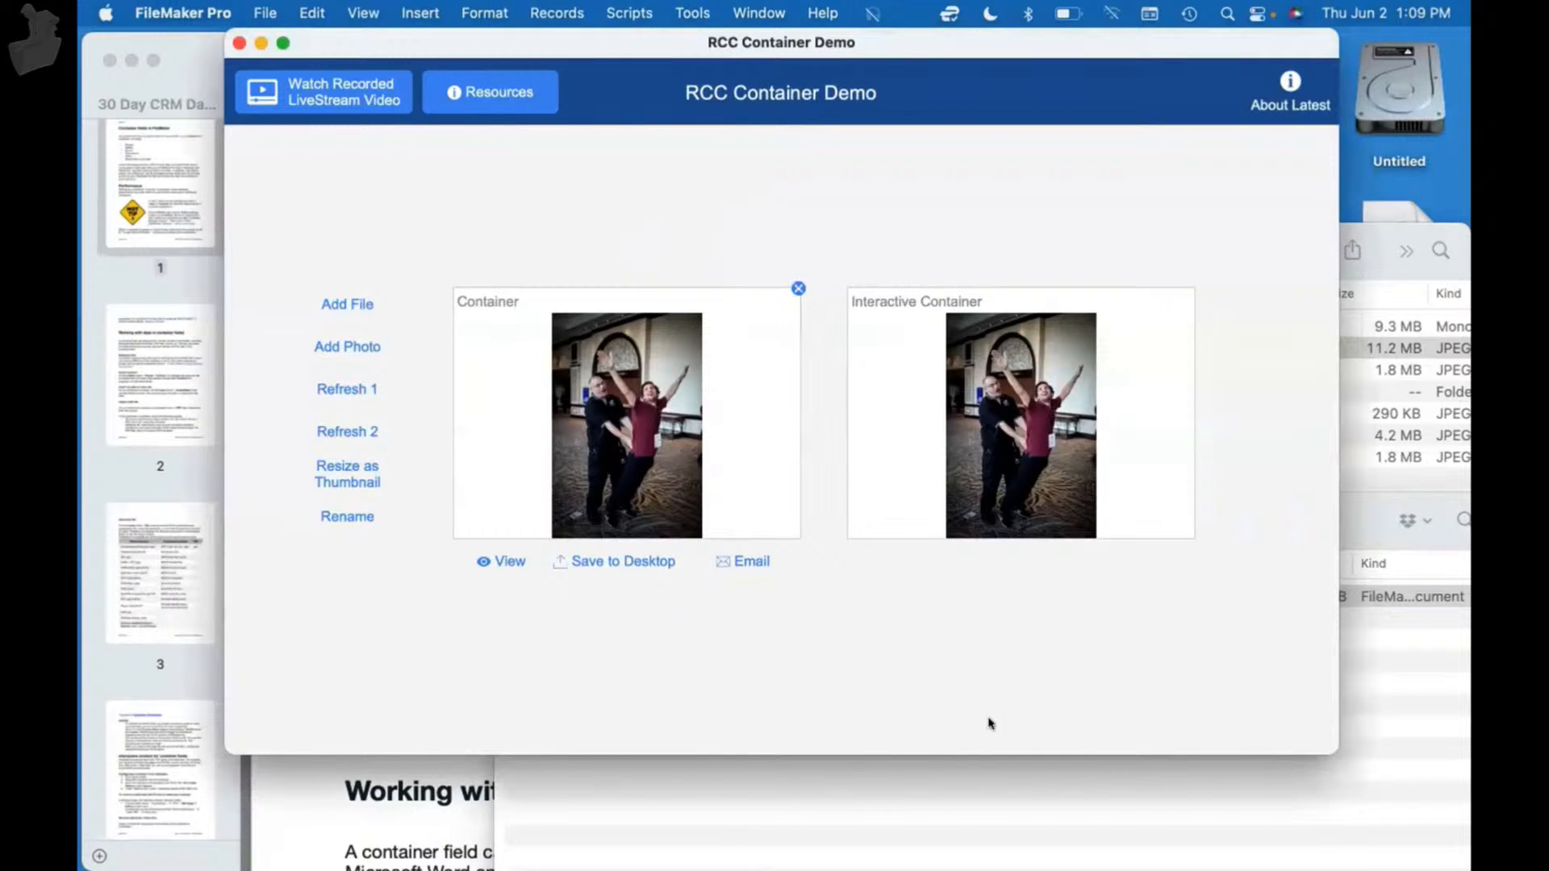
# - Close both folder windows and reopen the RCC Container Demo folder to check the database file's size, then return to the database
pyautogui.click(1138, 800)
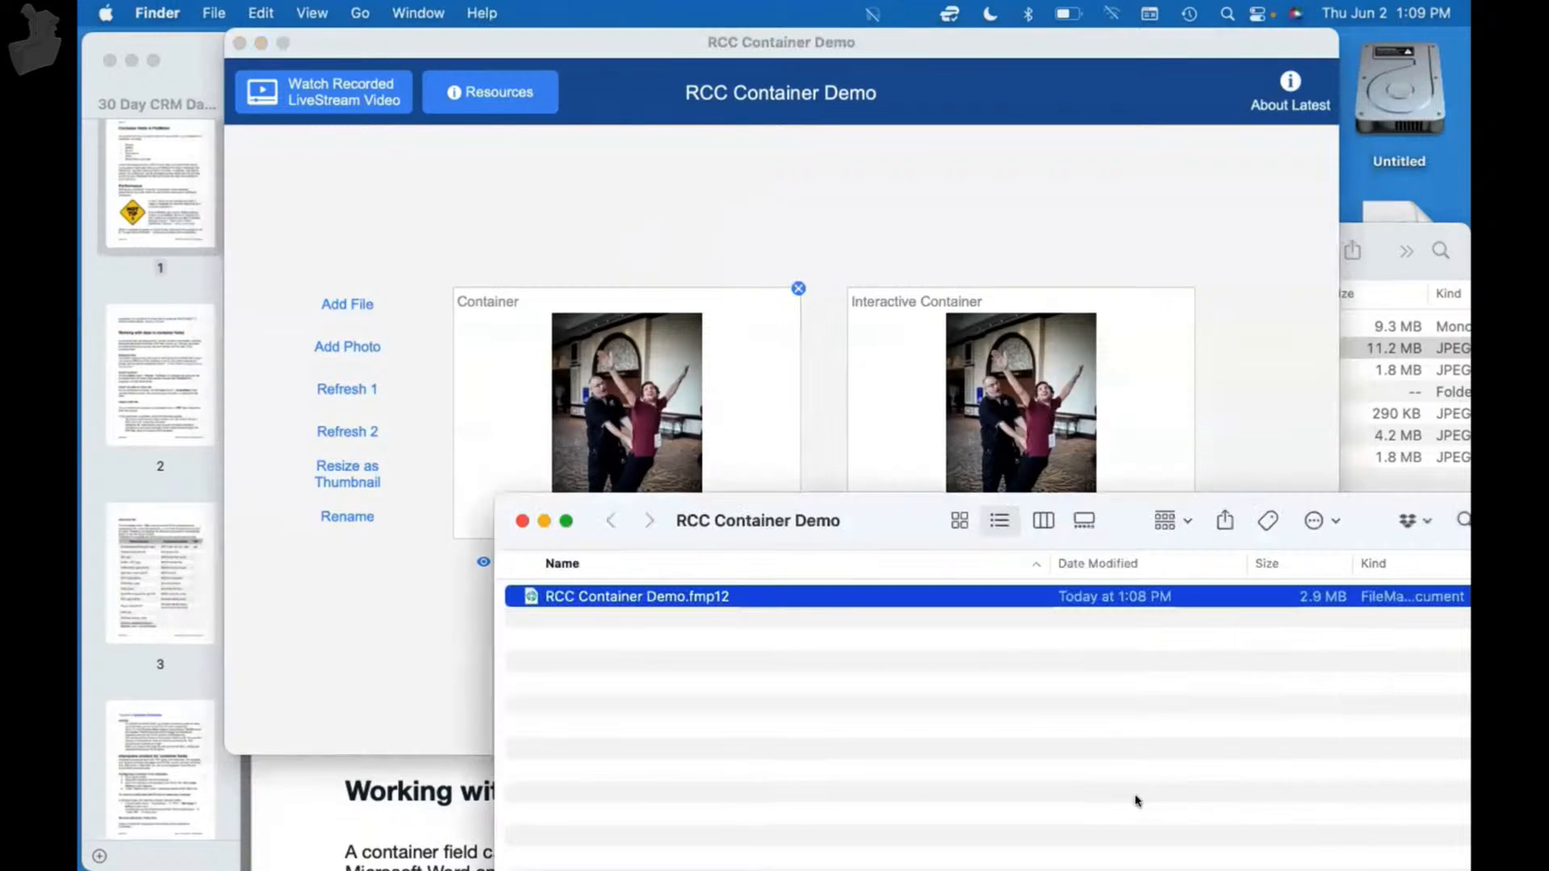
pyautogui.click(522, 521)
pyautogui.click(1362, 393)
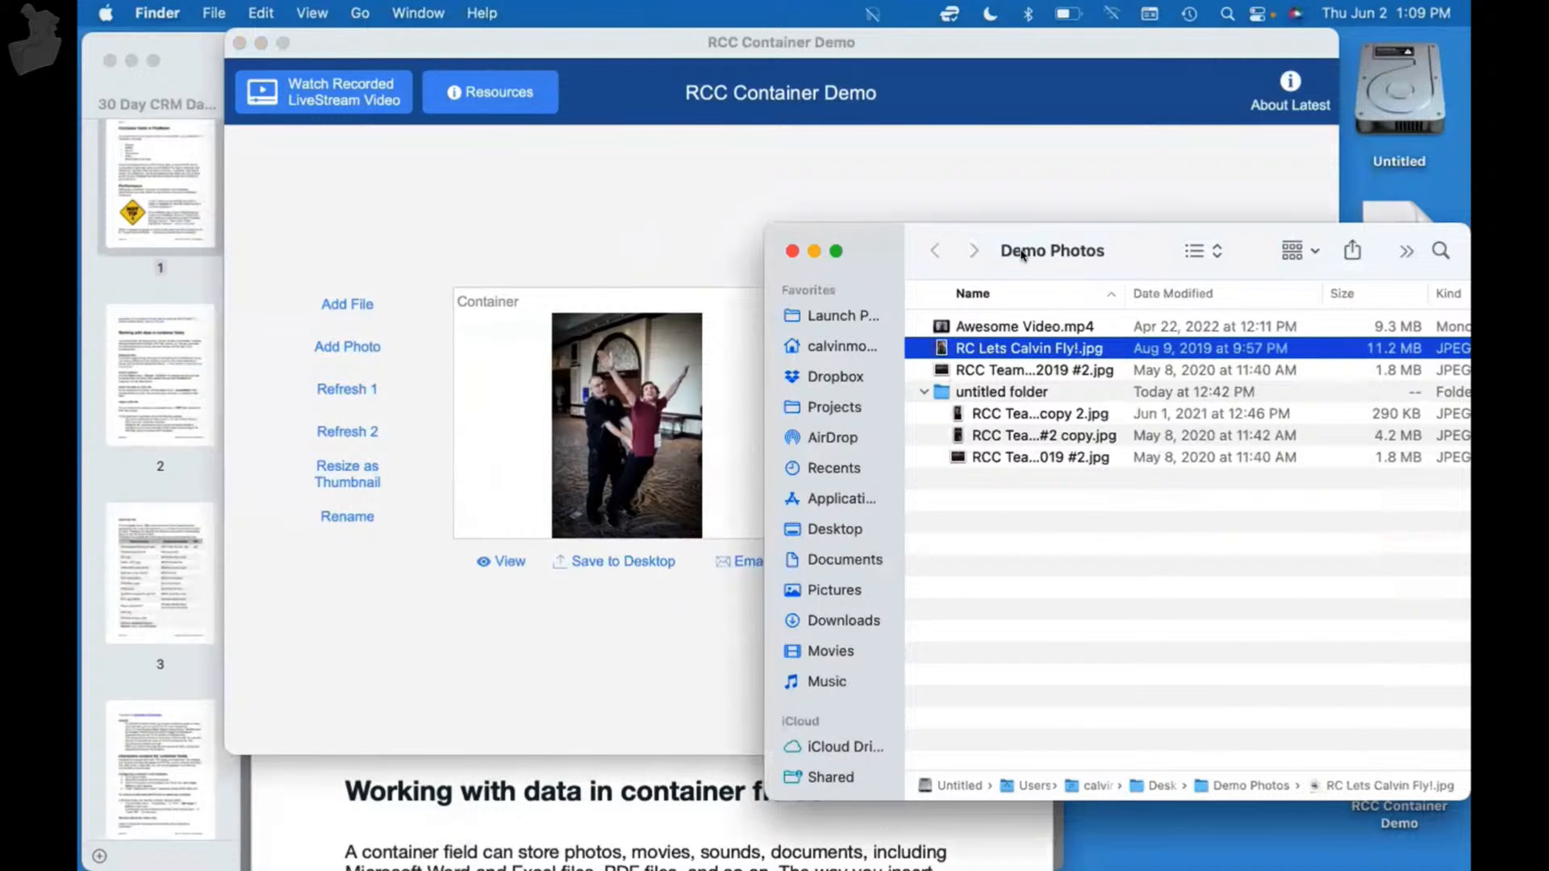
pyautogui.press('super+w')
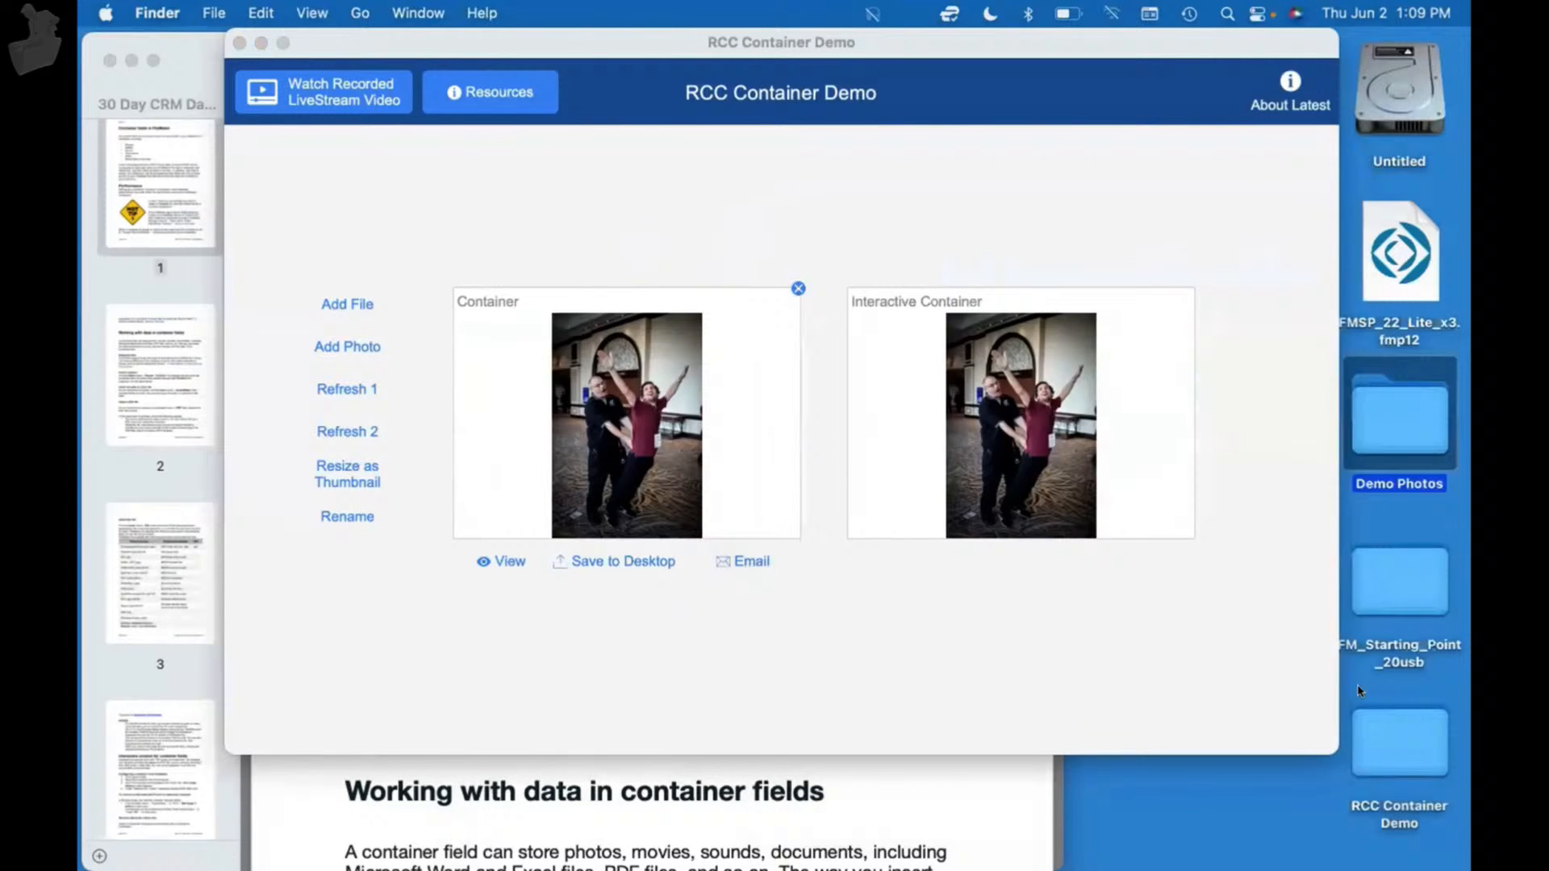
pyautogui.doubleClick(1421, 728)
pyautogui.click(1285, 476)
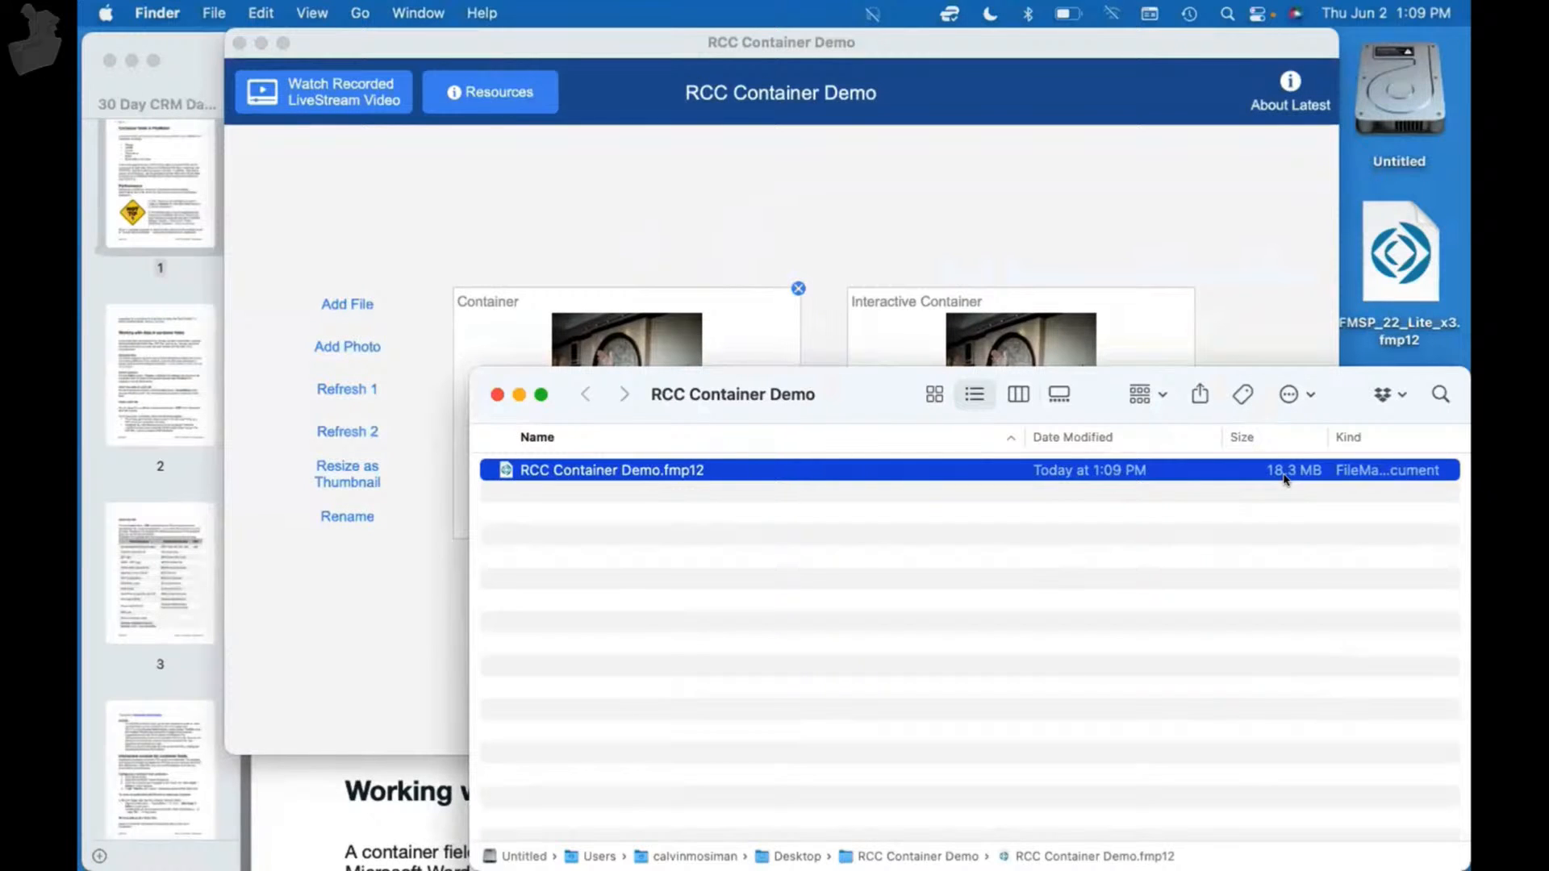
pyautogui.click(855, 226)
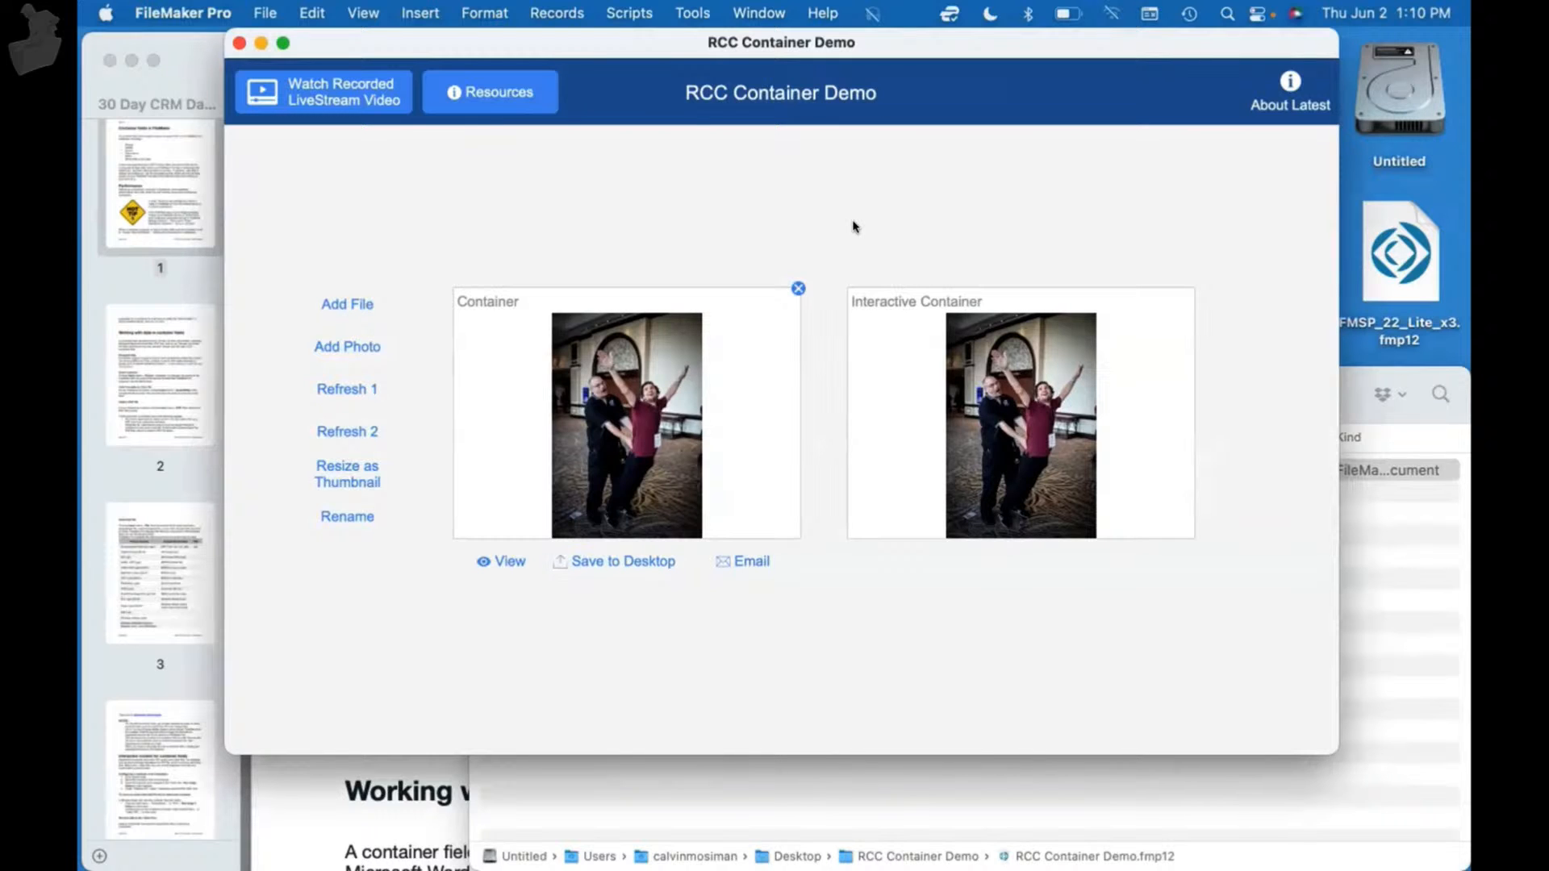
# - Highlight "4 GB of binary data" in the container storage paragraph on page 1 of the 30 Day CRM Day 11 PDF
pyautogui.click(145, 204)
pyautogui.scroll(2, 503, 295)
pyautogui.scroll(5, 503, 295)
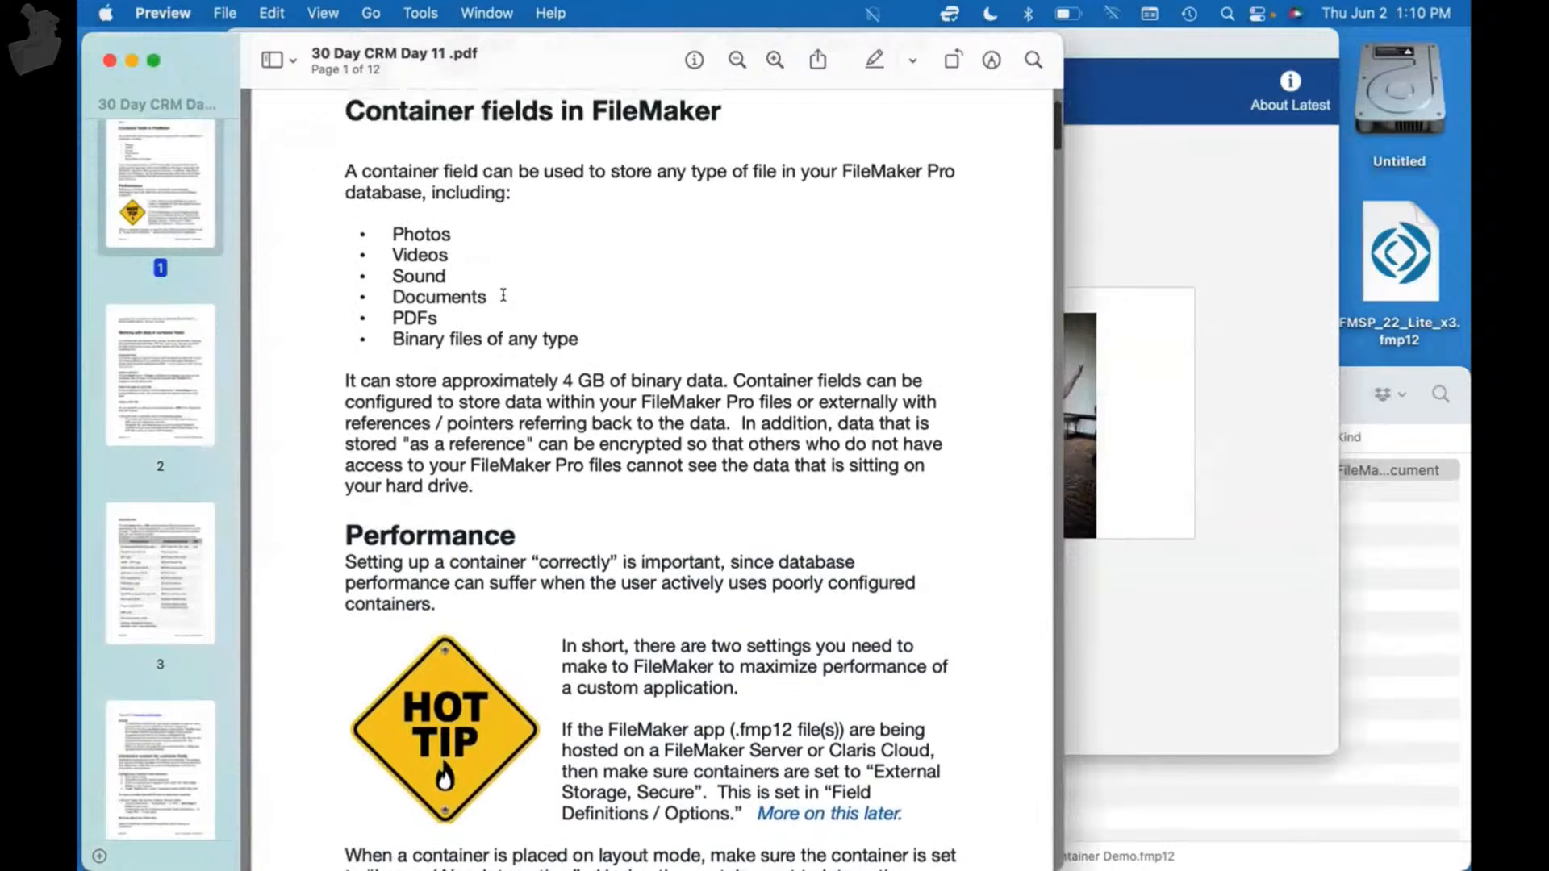
pyautogui.moveTo(553, 365); pyautogui.dragTo(715, 365)
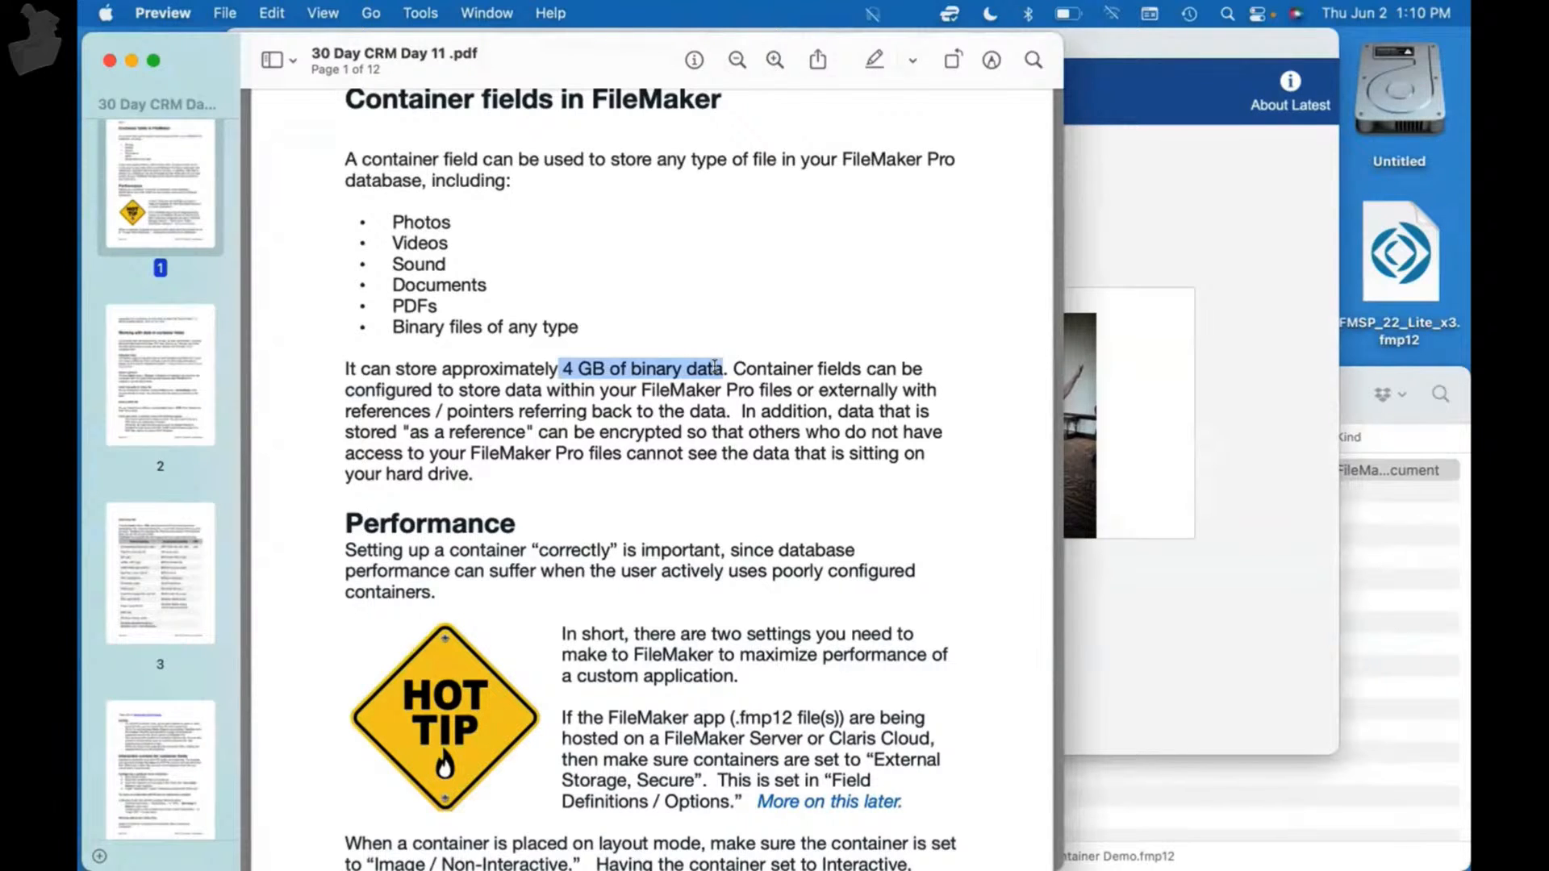
# - Set the database's Container field to store data externally relative to [database location]/All My Containers/ with open storage
pyautogui.click(1288, 657)
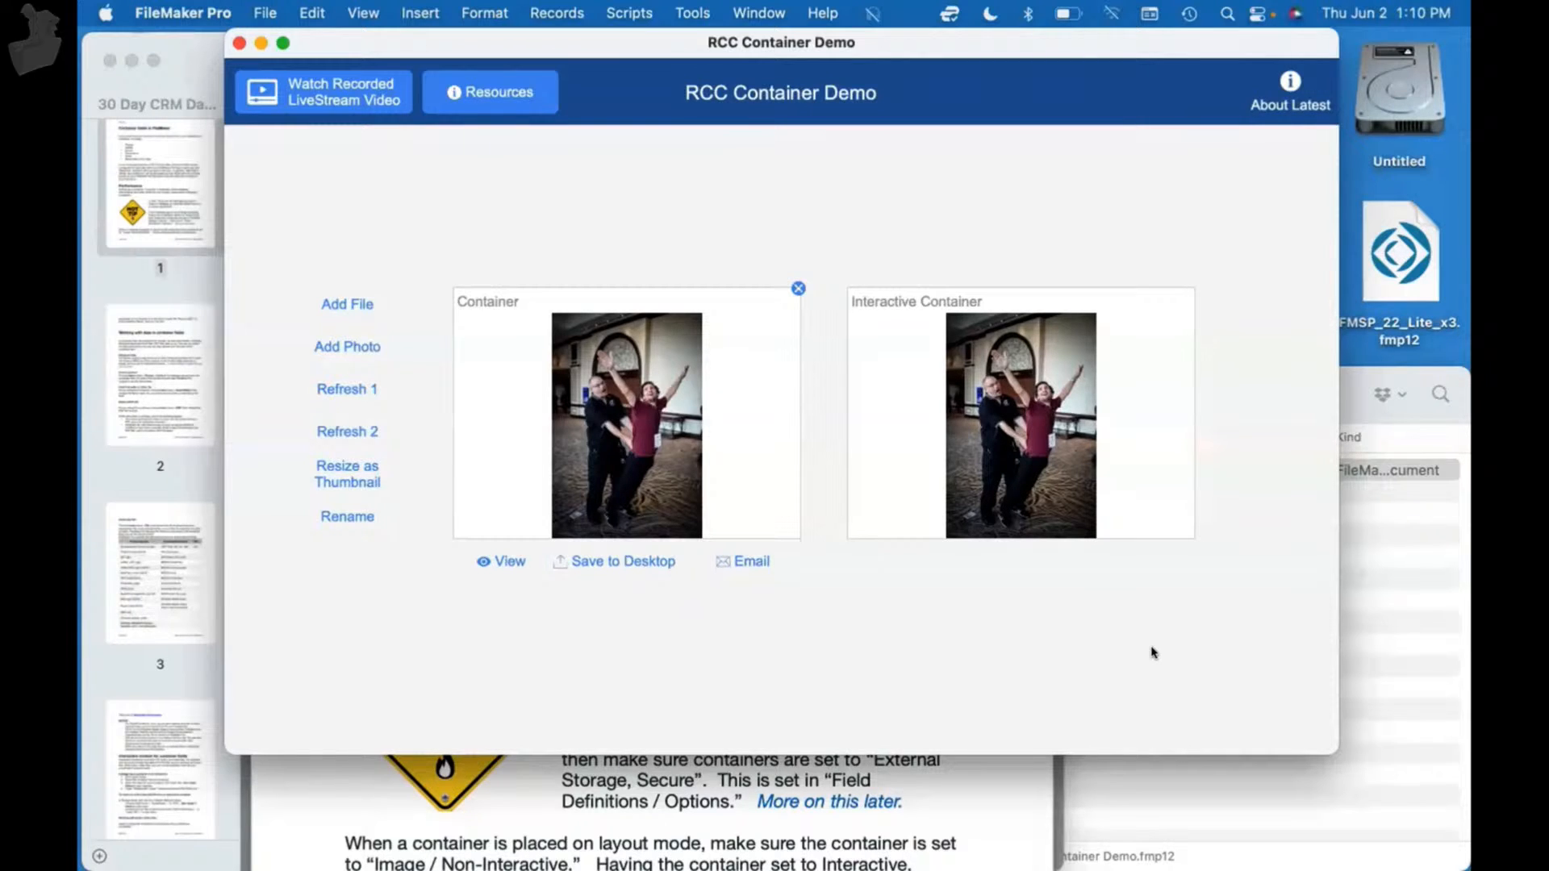
pyautogui.press('super+shift+d')
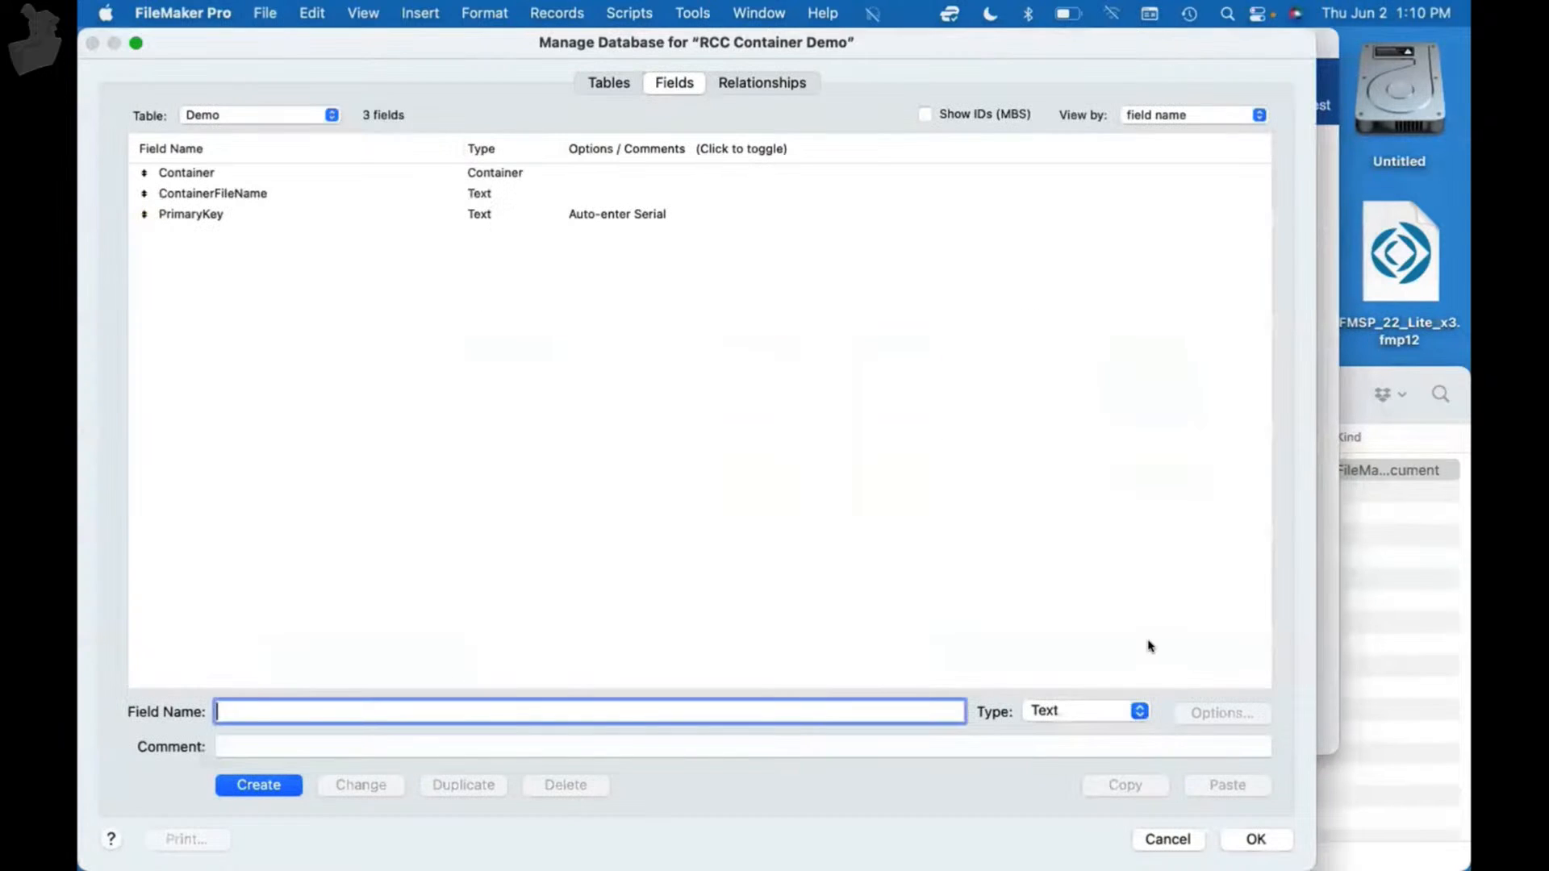
pyautogui.doubleClick(258, 172)
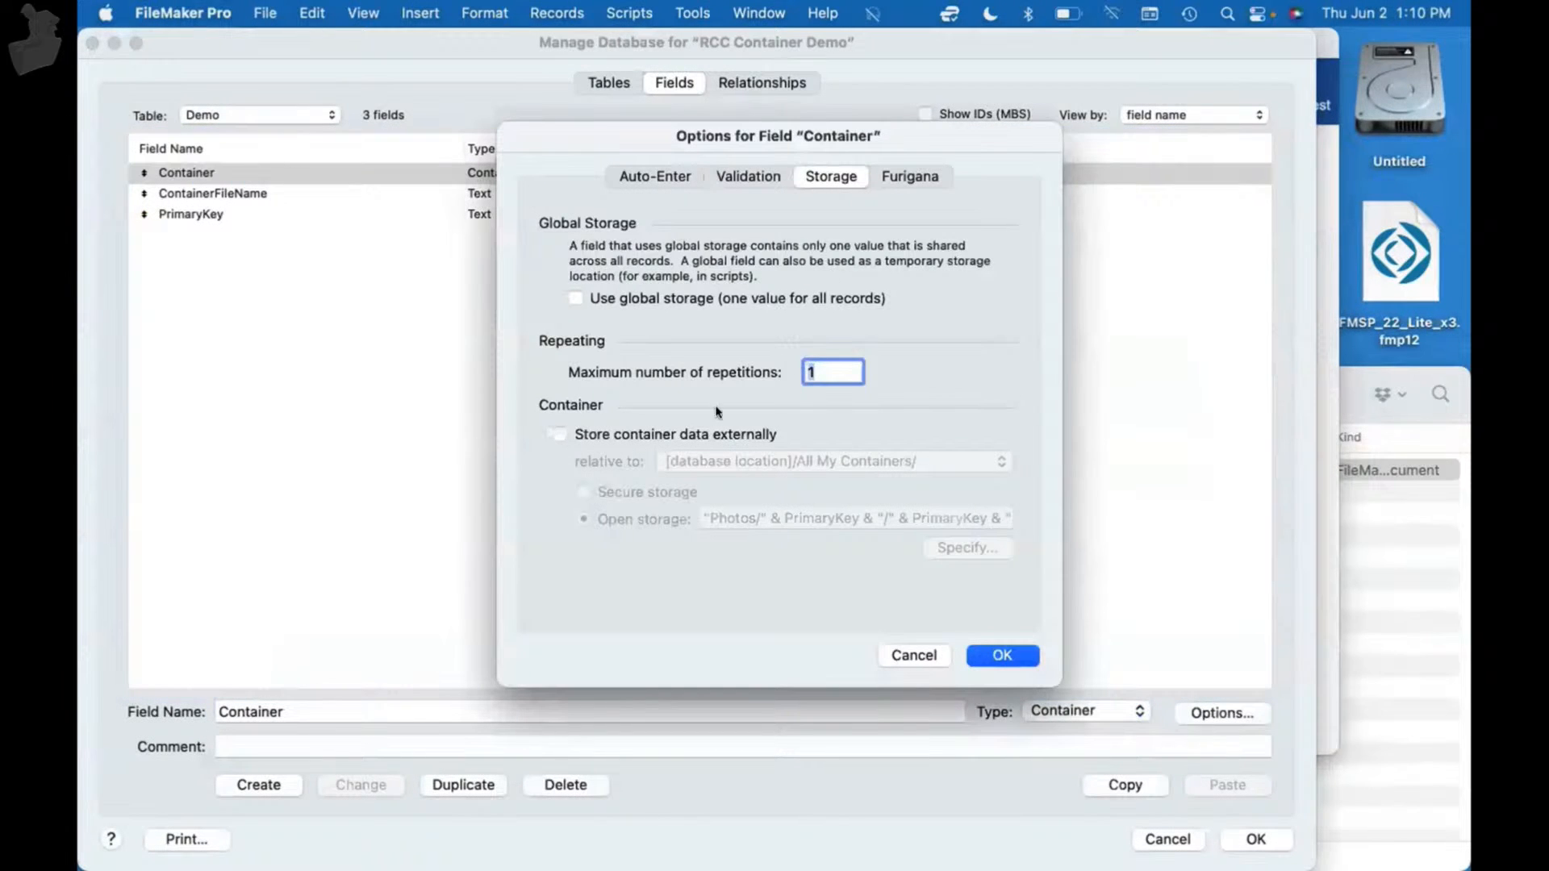
pyautogui.click(674, 434)
pyautogui.click(626, 491)
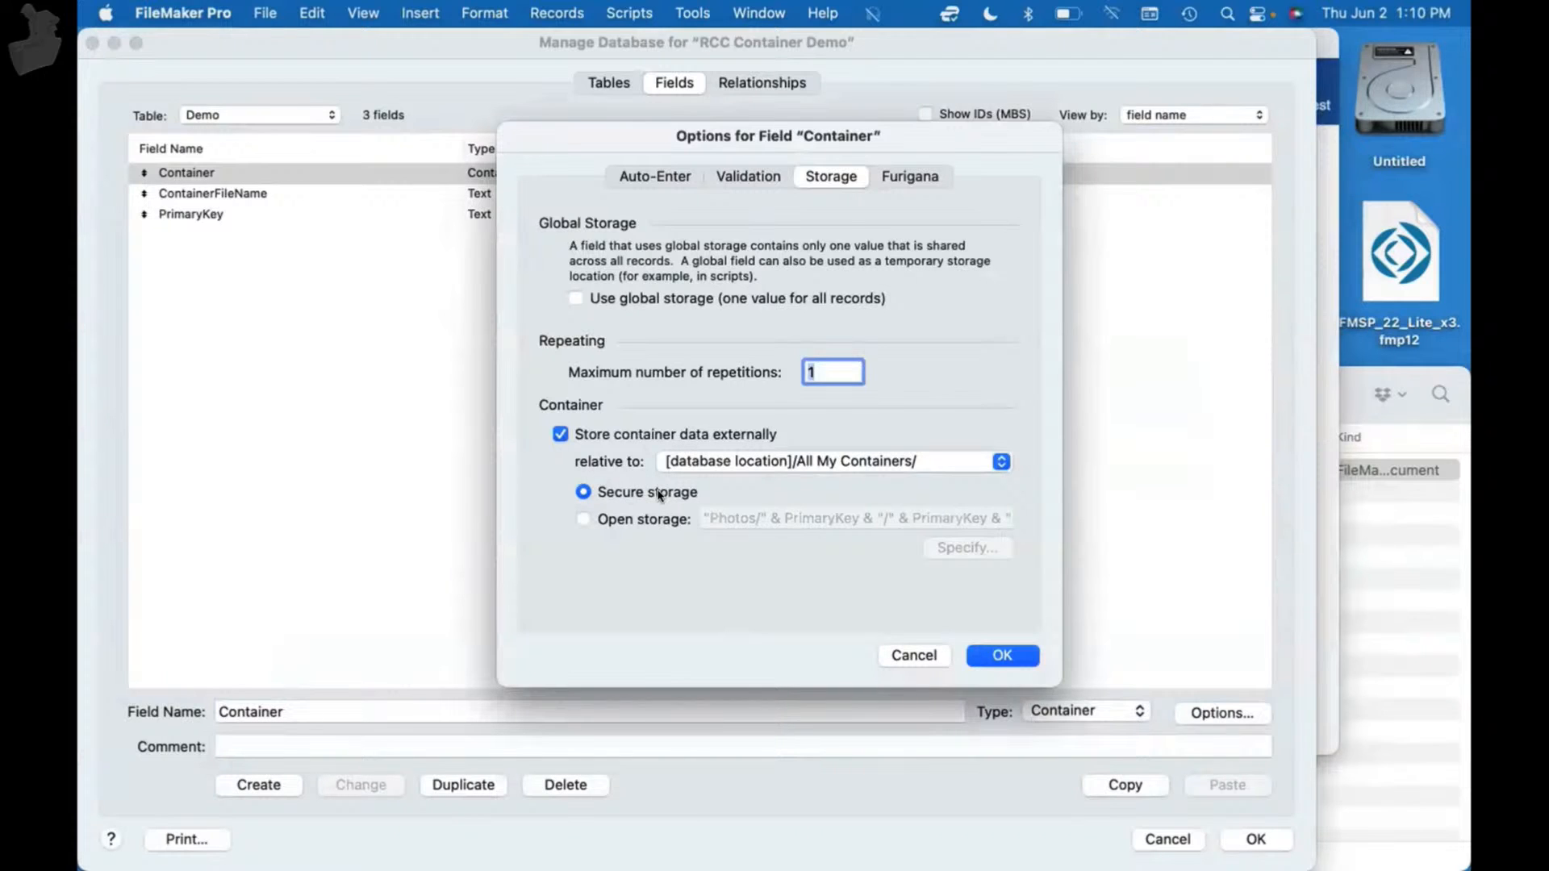
pyautogui.click(611, 521)
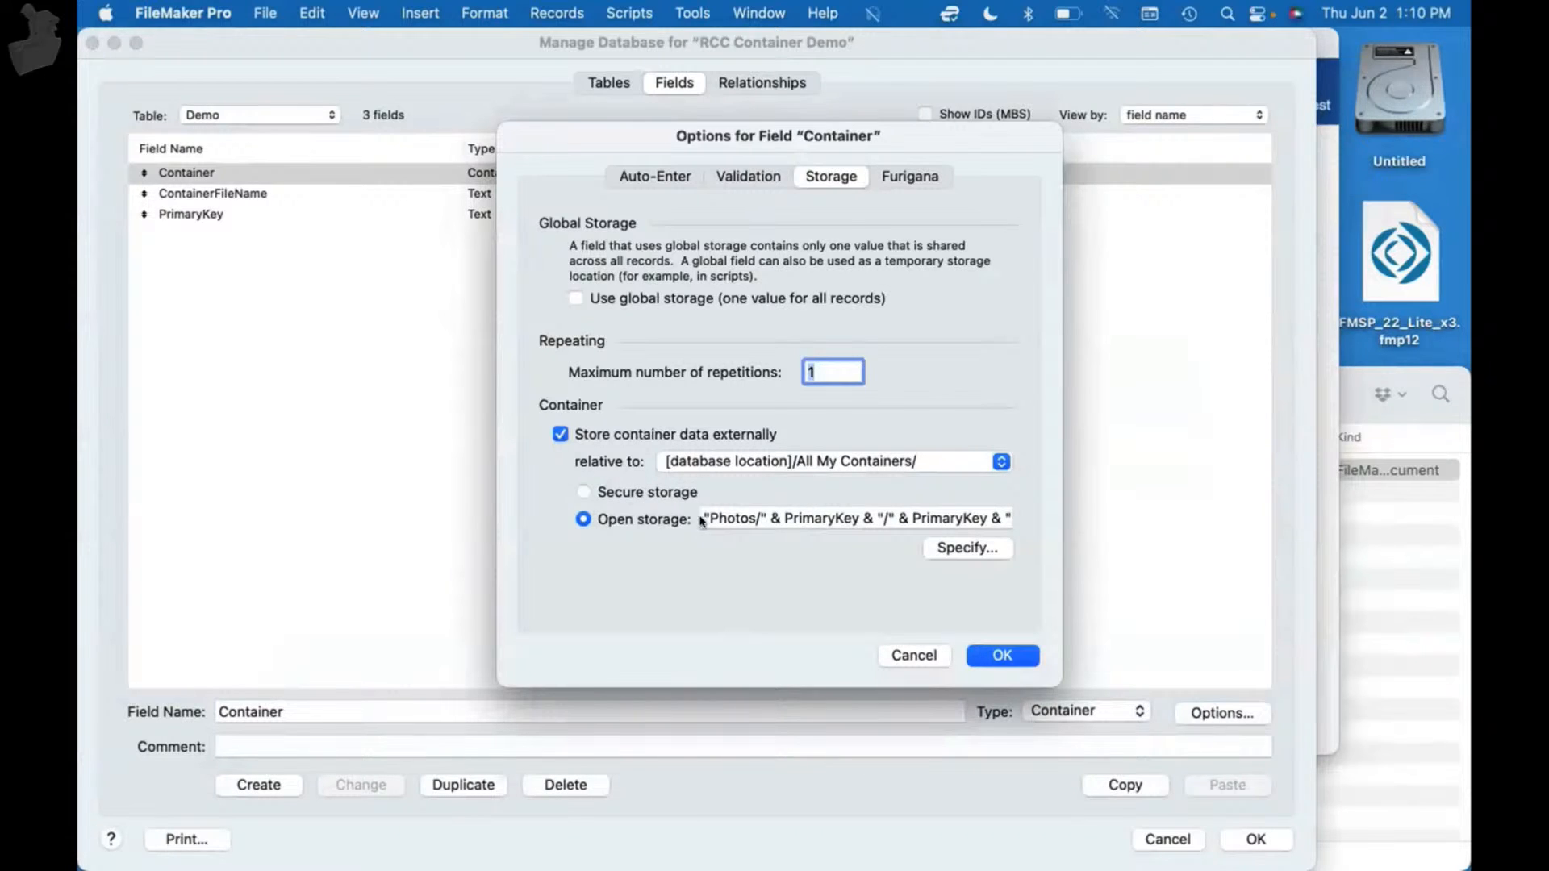
pyautogui.click(1010, 653)
# - Save the field definitions and transfer the Container field's existing data to its new storage location
pyautogui.click(1262, 839)
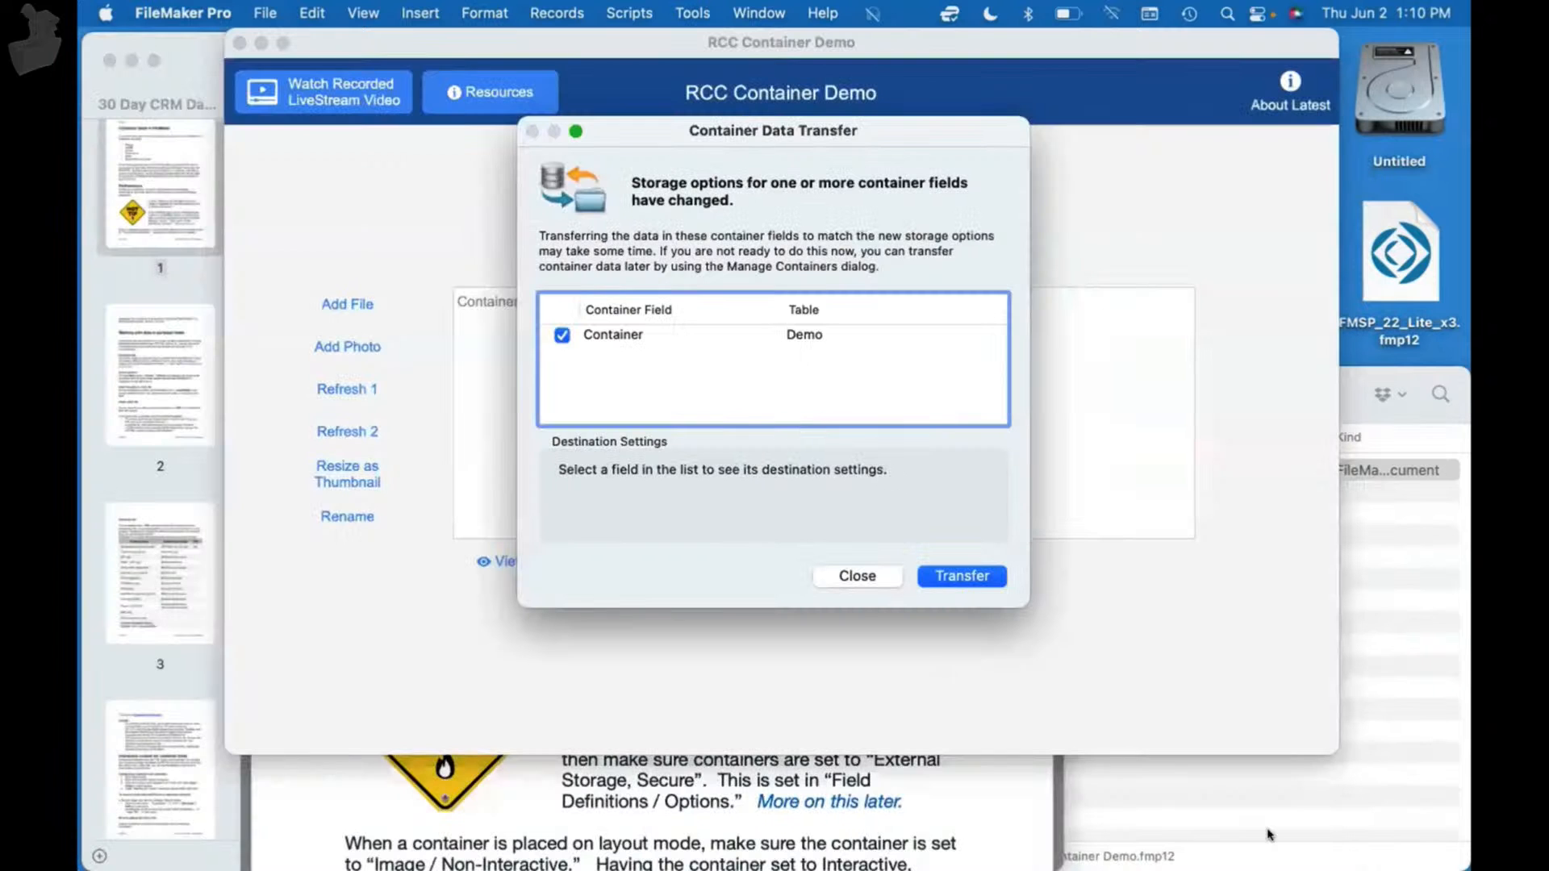
pyautogui.click(973, 577)
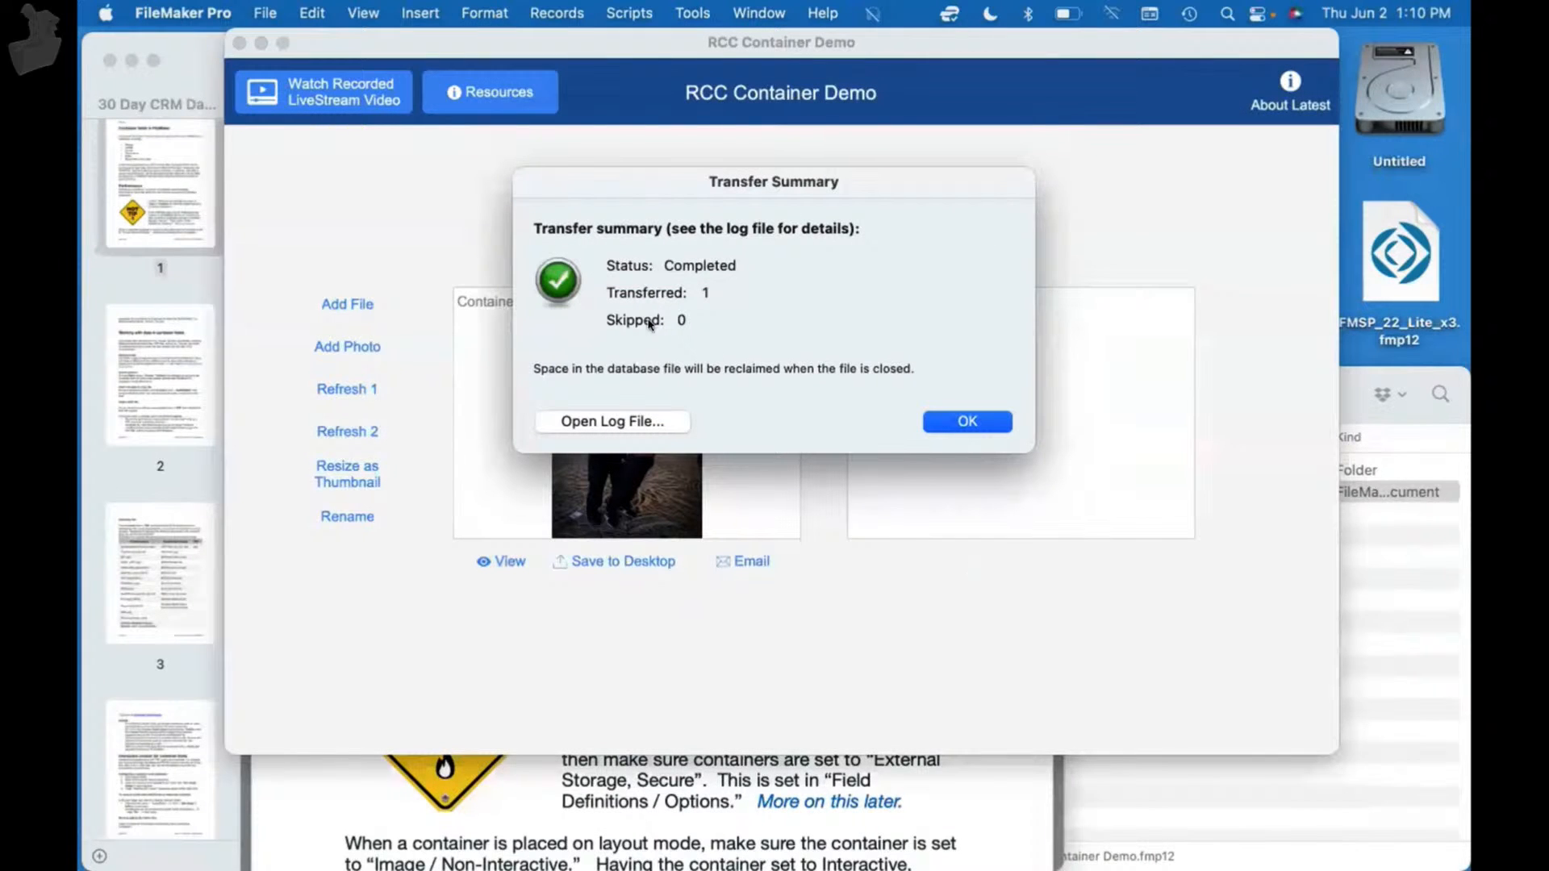
pyautogui.click(978, 418)
# - Expand All My Containers, Photos and REC0001 in the RCC Container Demo folder to examine the transferred files
pyautogui.click(1399, 603)
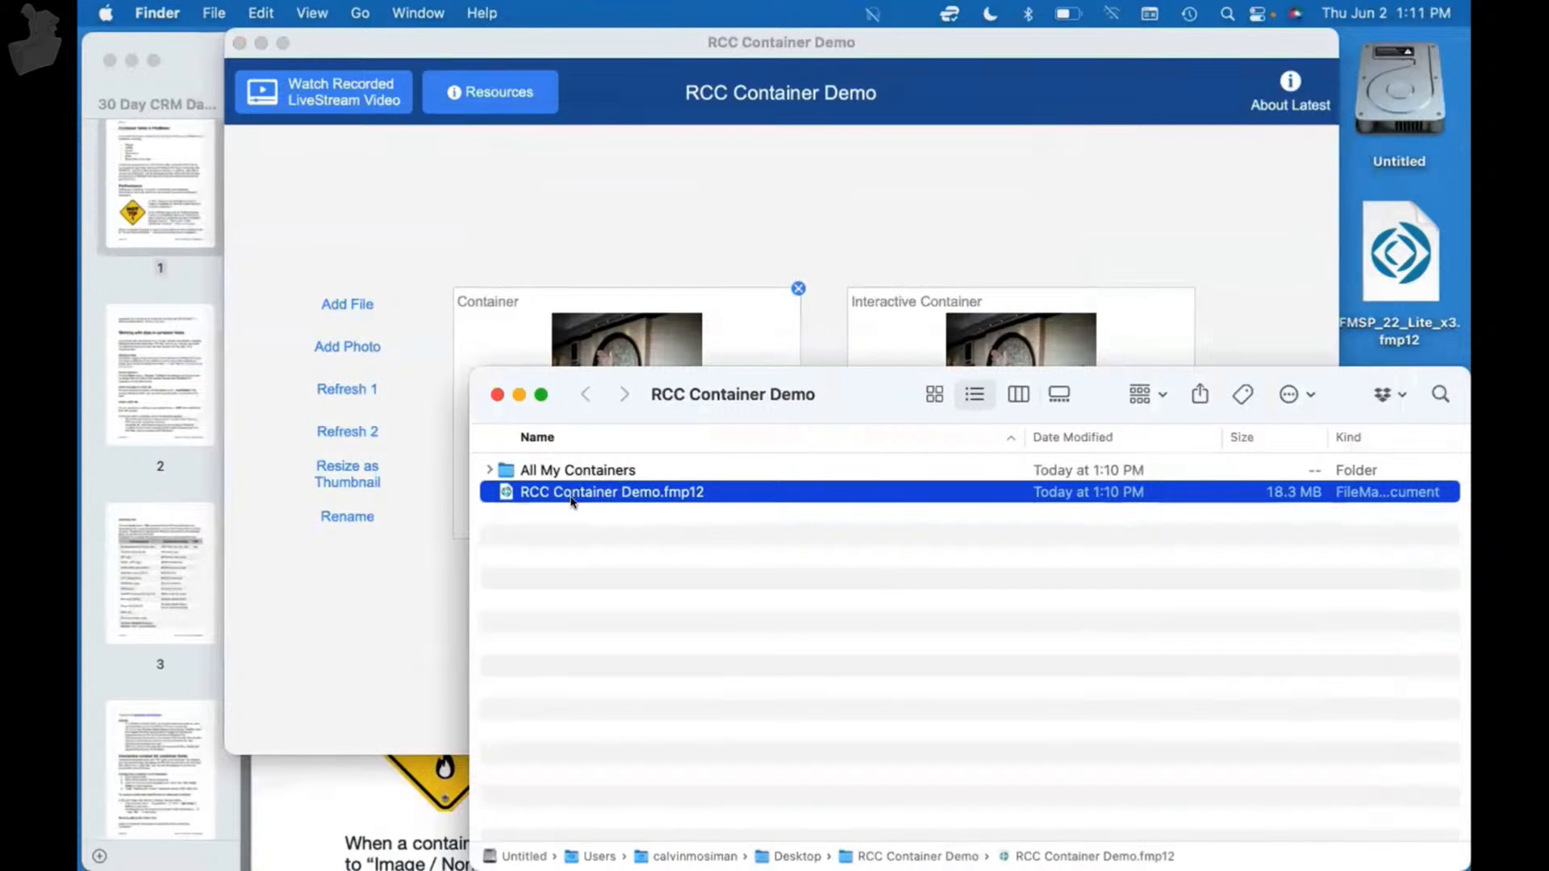
pyautogui.click(551, 470)
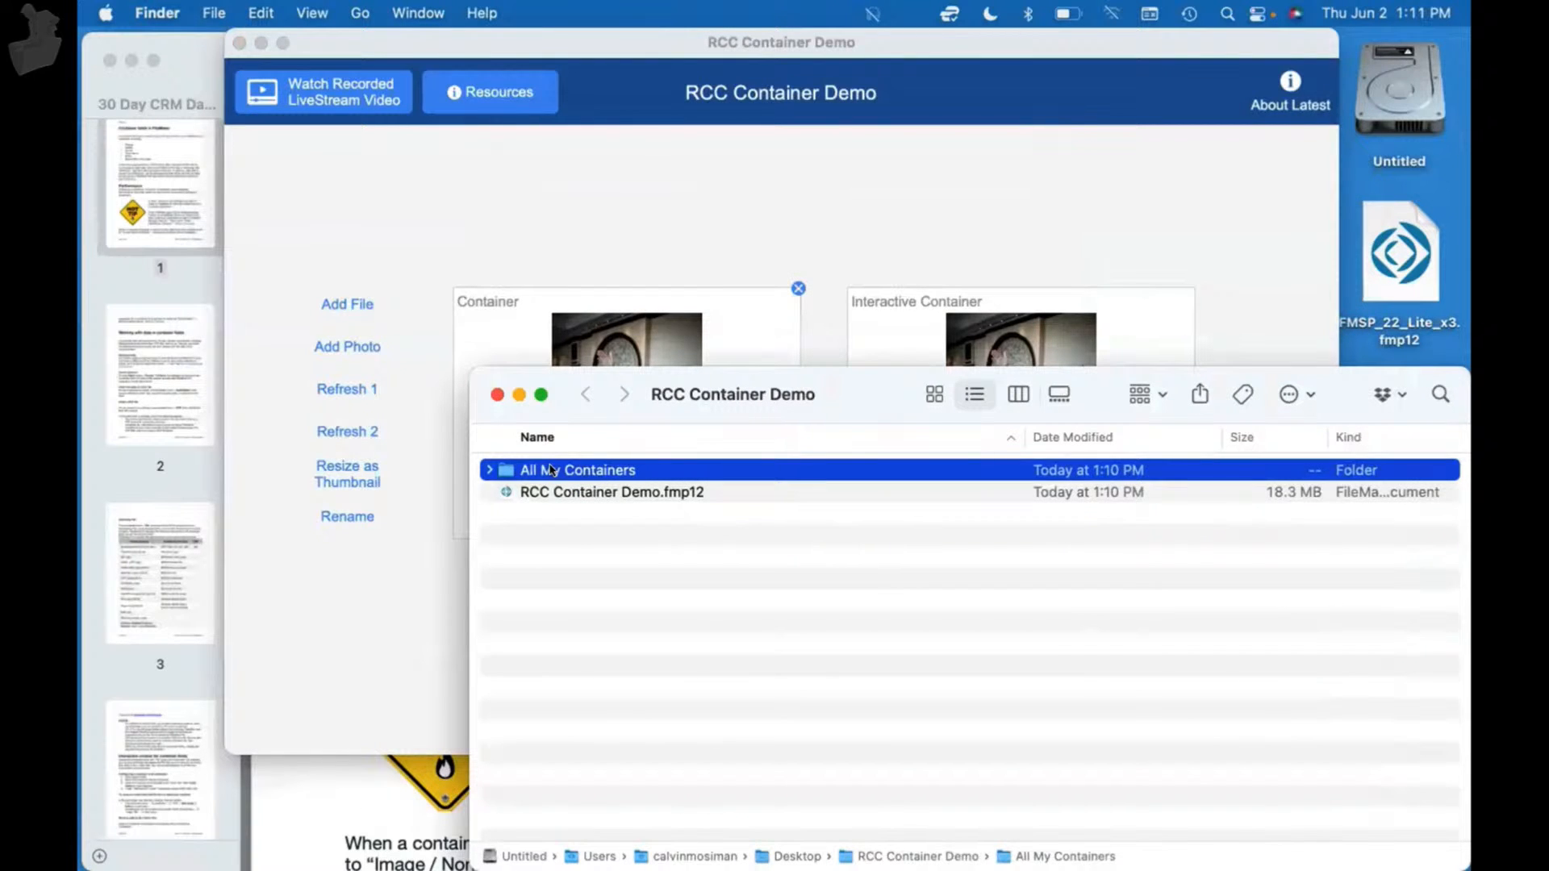
pyautogui.press('Down')
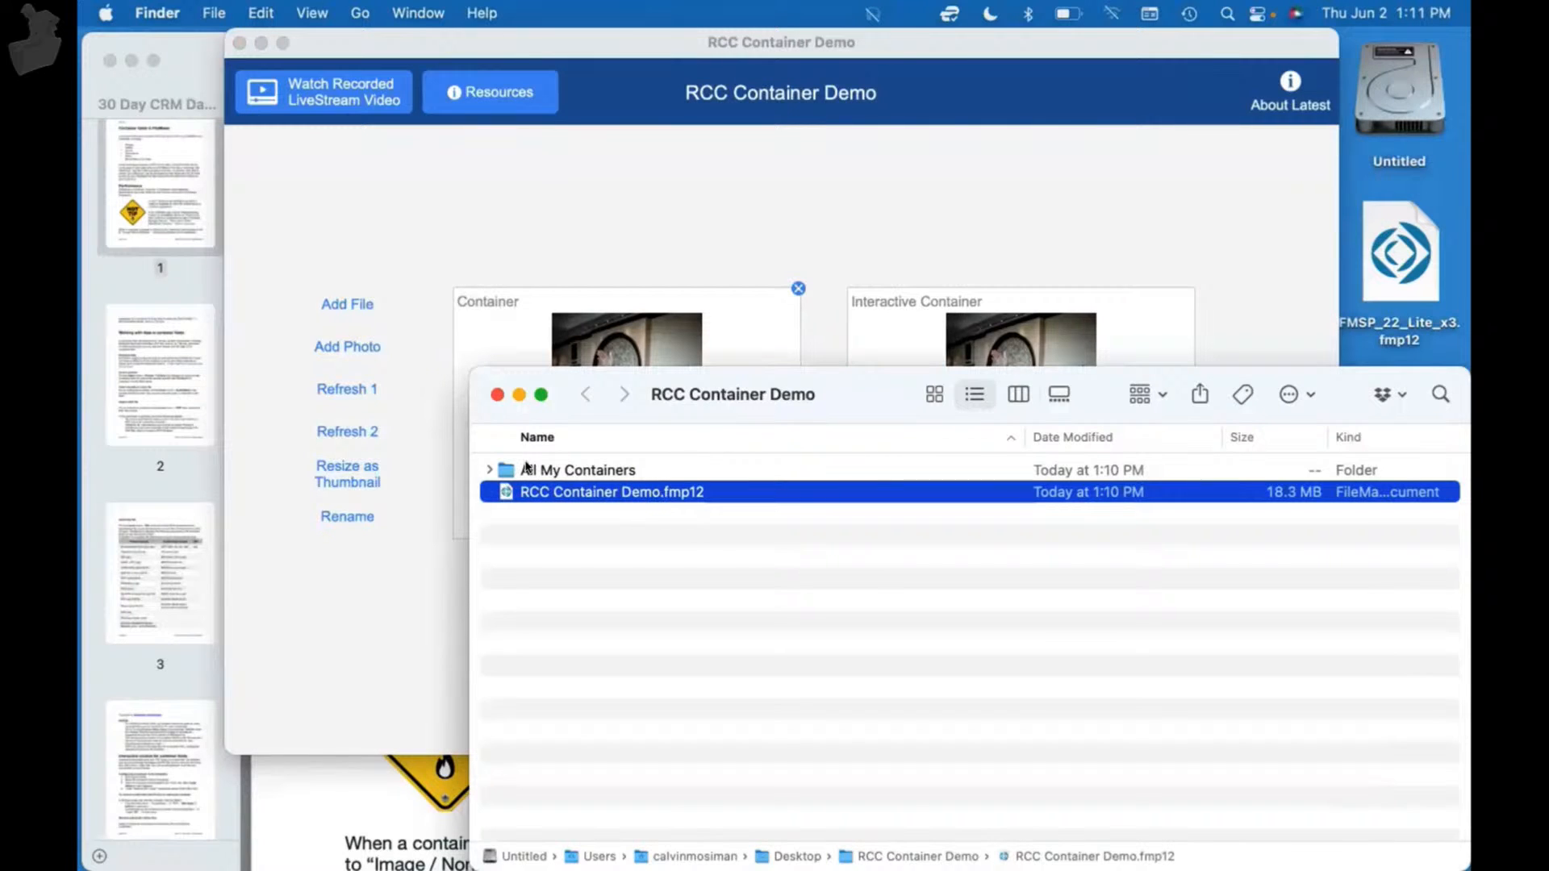
pyautogui.click(527, 469)
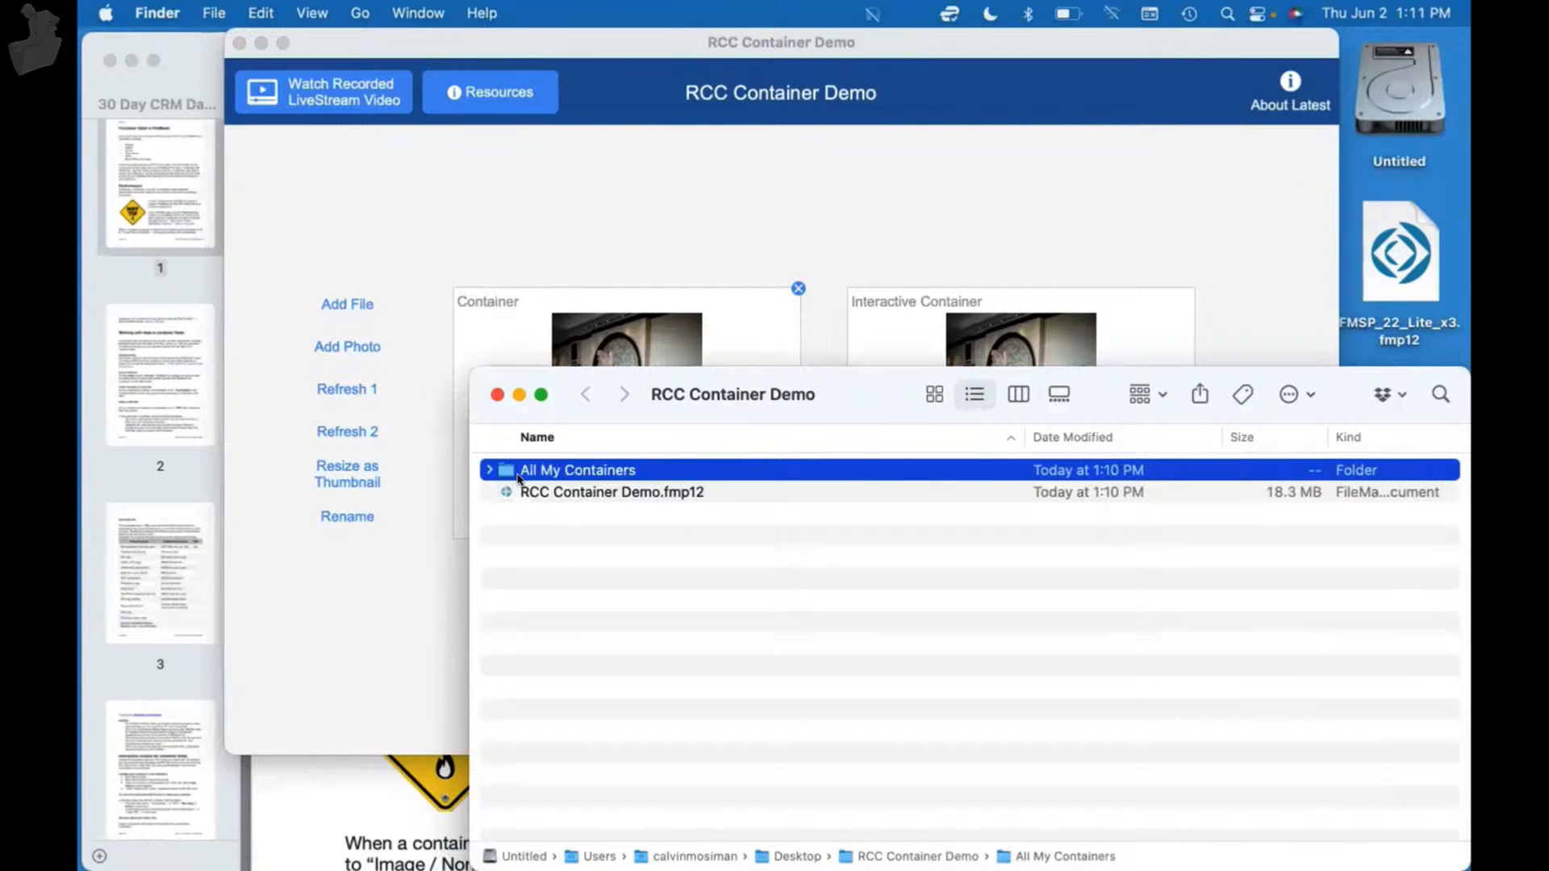
pyautogui.press('Right')
pyautogui.press('Down')
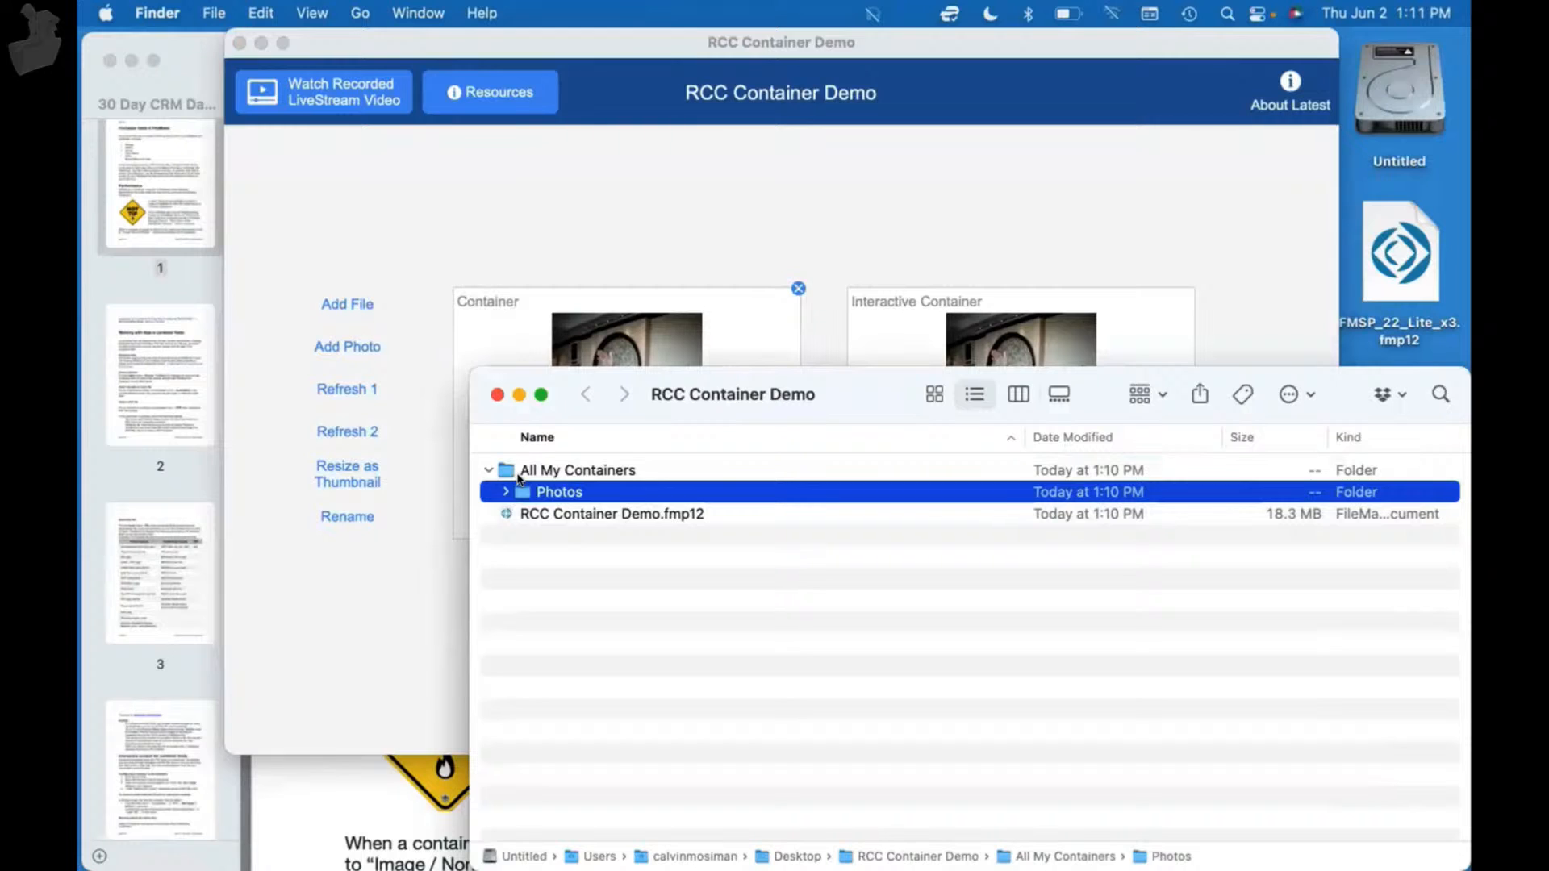
pyautogui.press('Right')
pyautogui.press('Down')
pyautogui.press('Right')
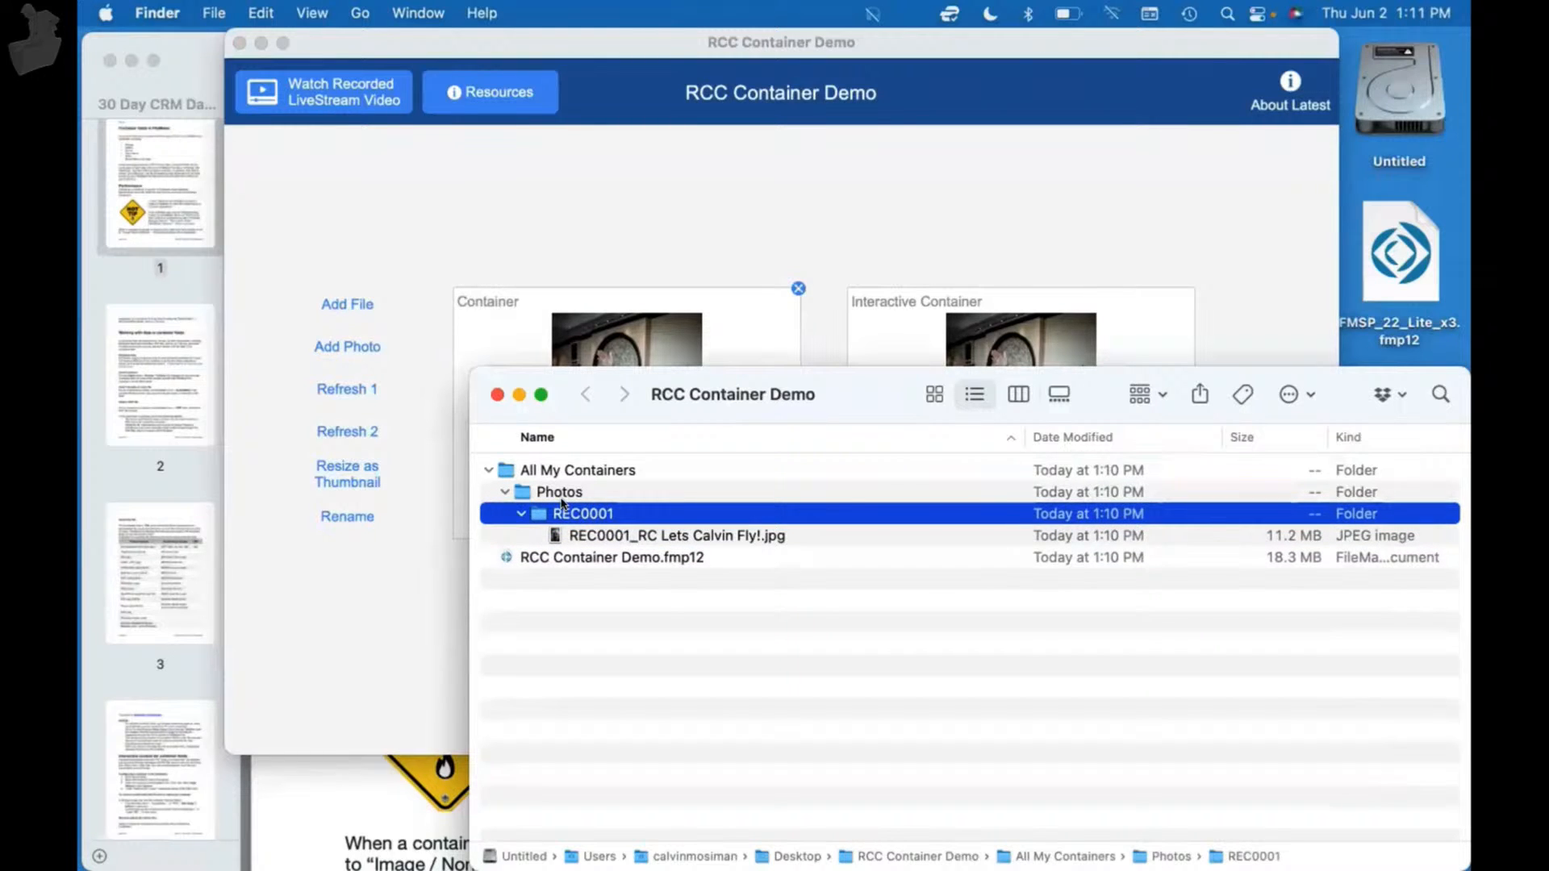
# - Preview the externally stored JPEG in the REC0001 folder and close the preview
pyautogui.click(606, 534)
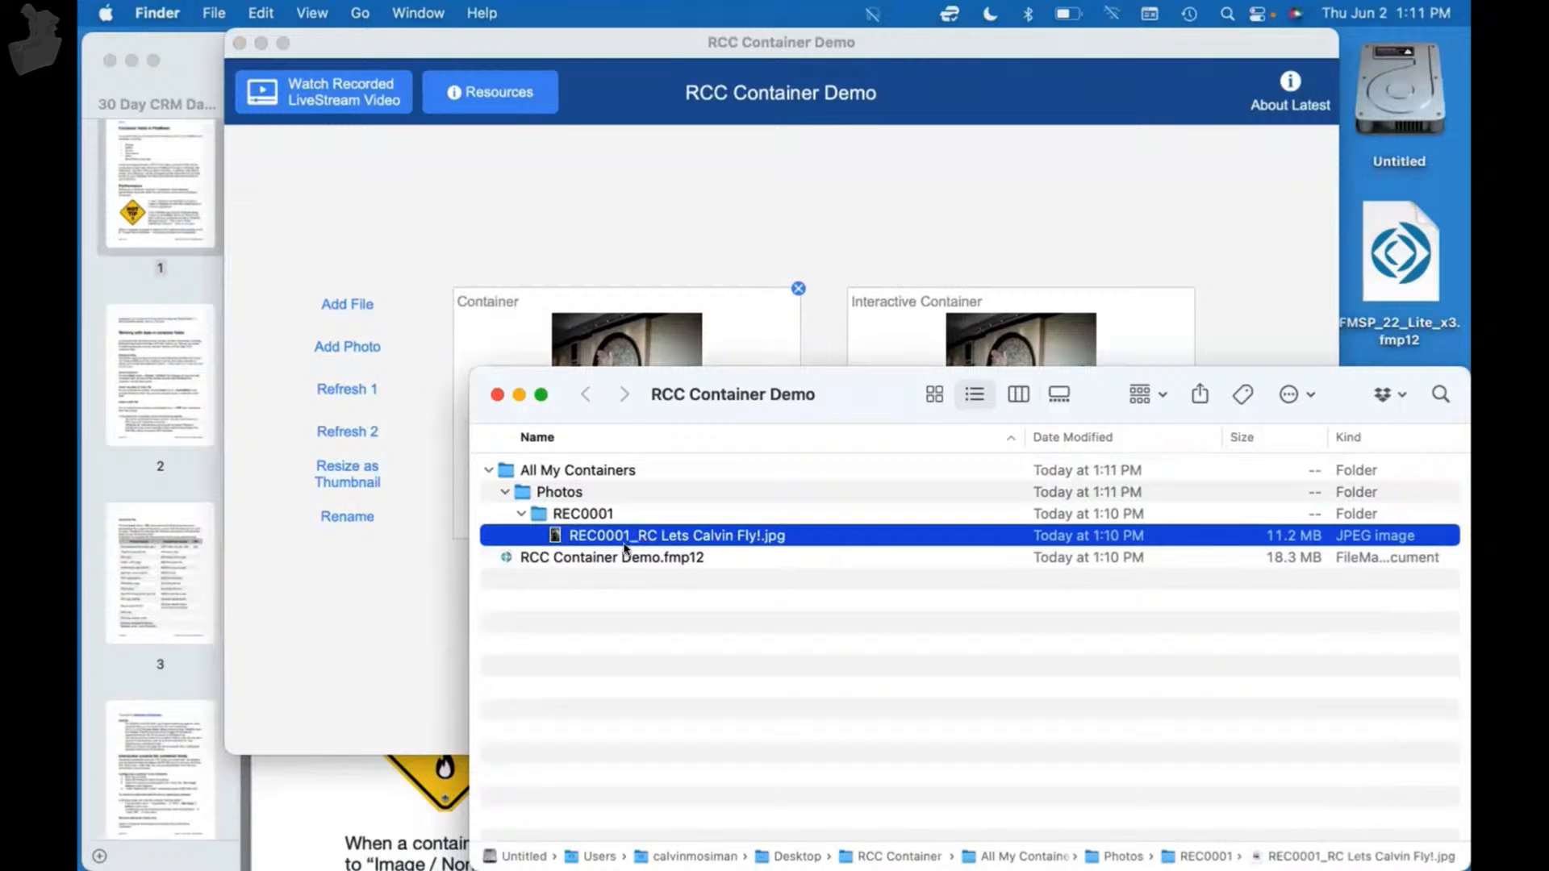
pyautogui.press('space')
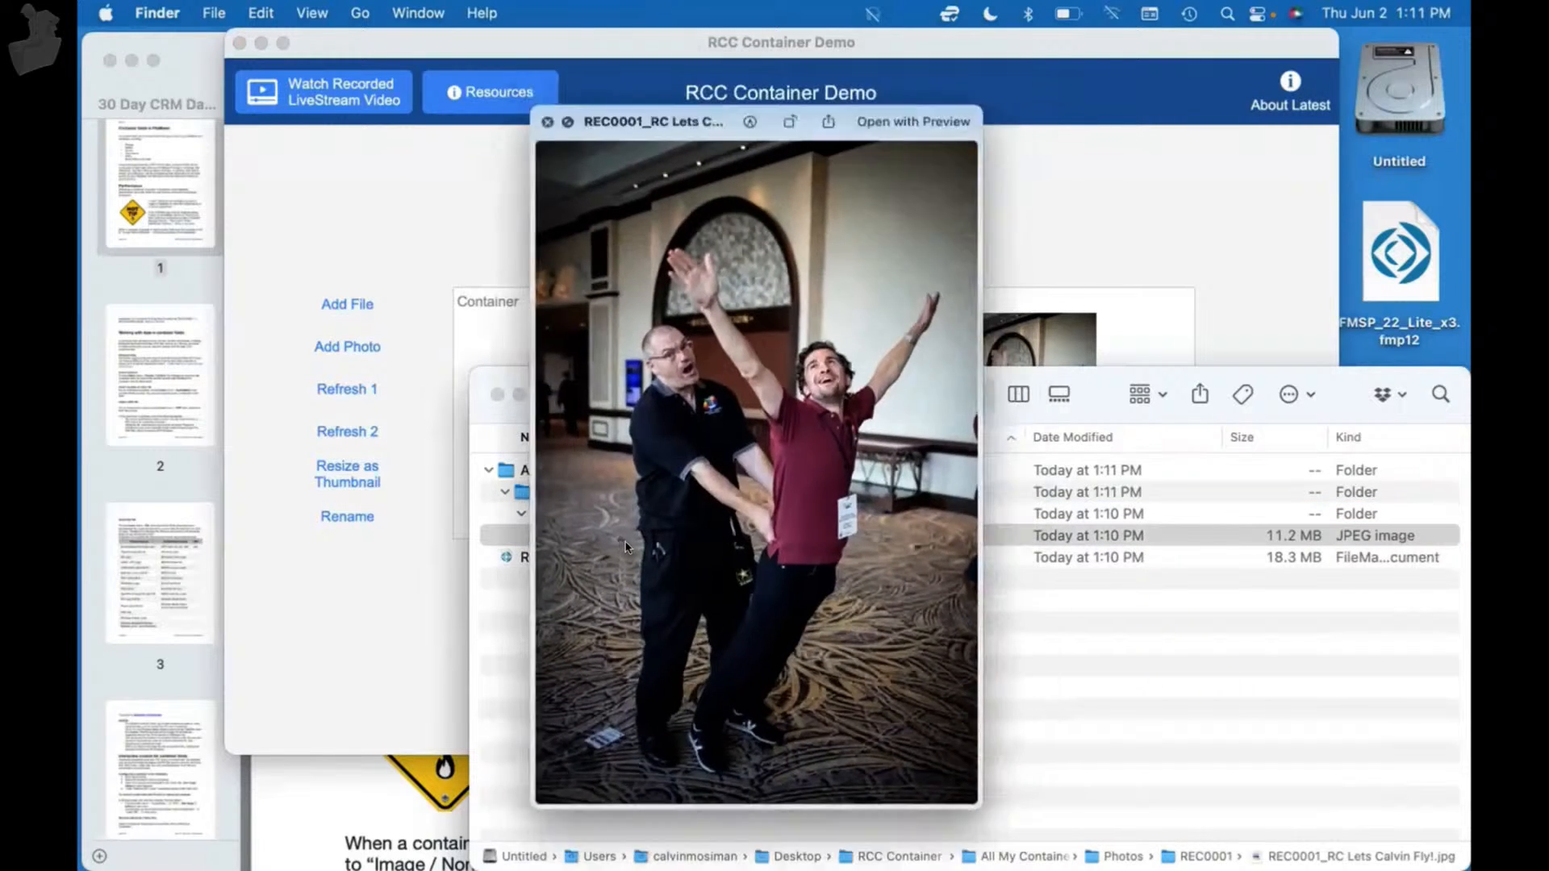
pyautogui.press('space')
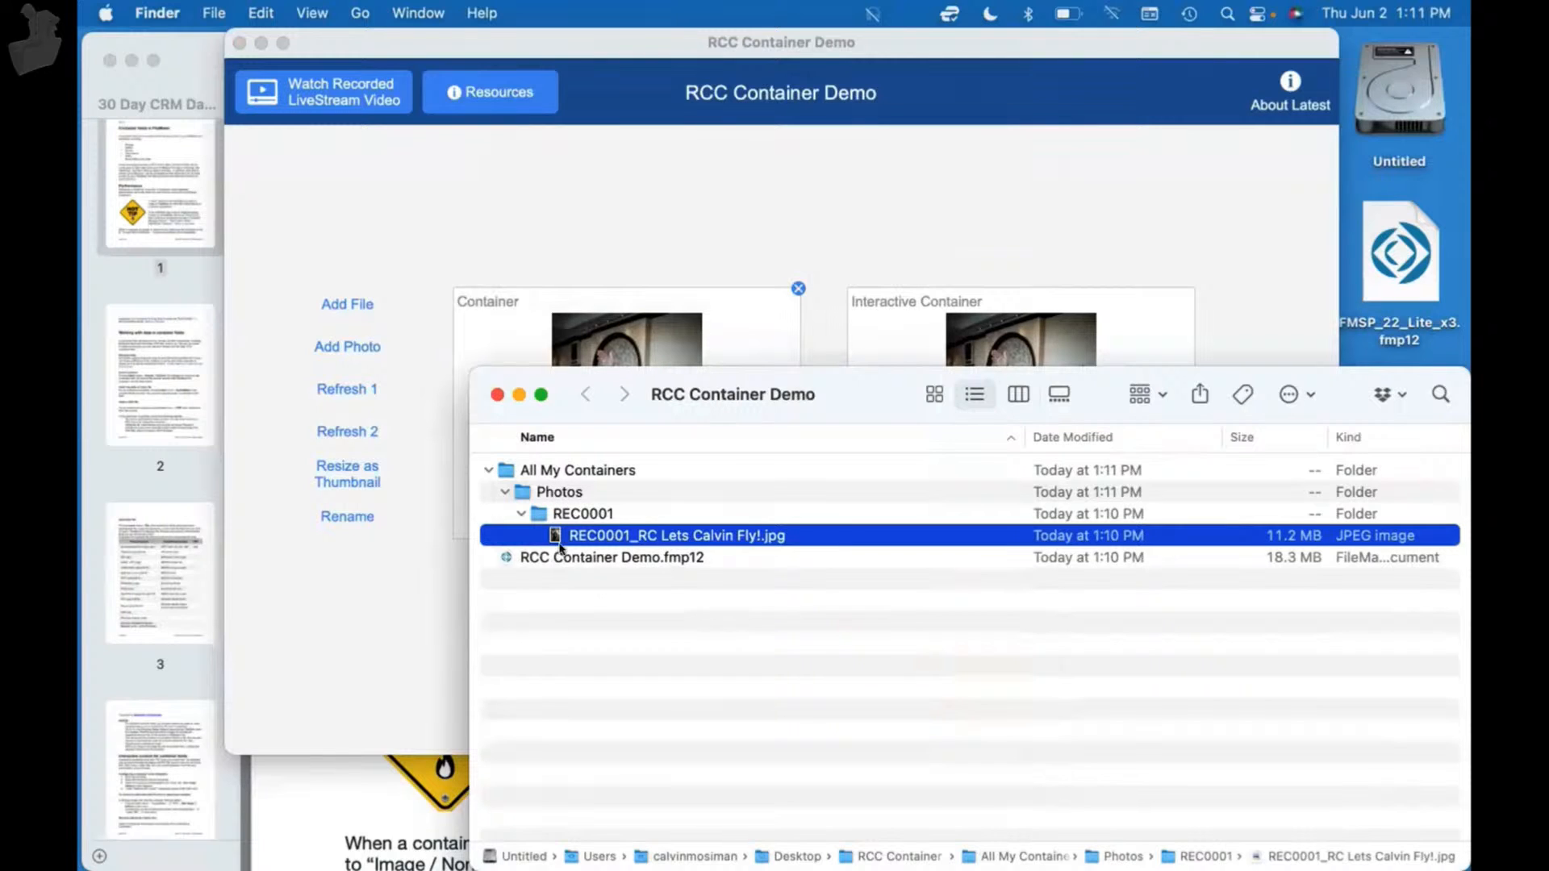
# - Close and reopen the RCC Container Demo database, and move the folder window down to uncover the container photos
pyautogui.click(419, 569)
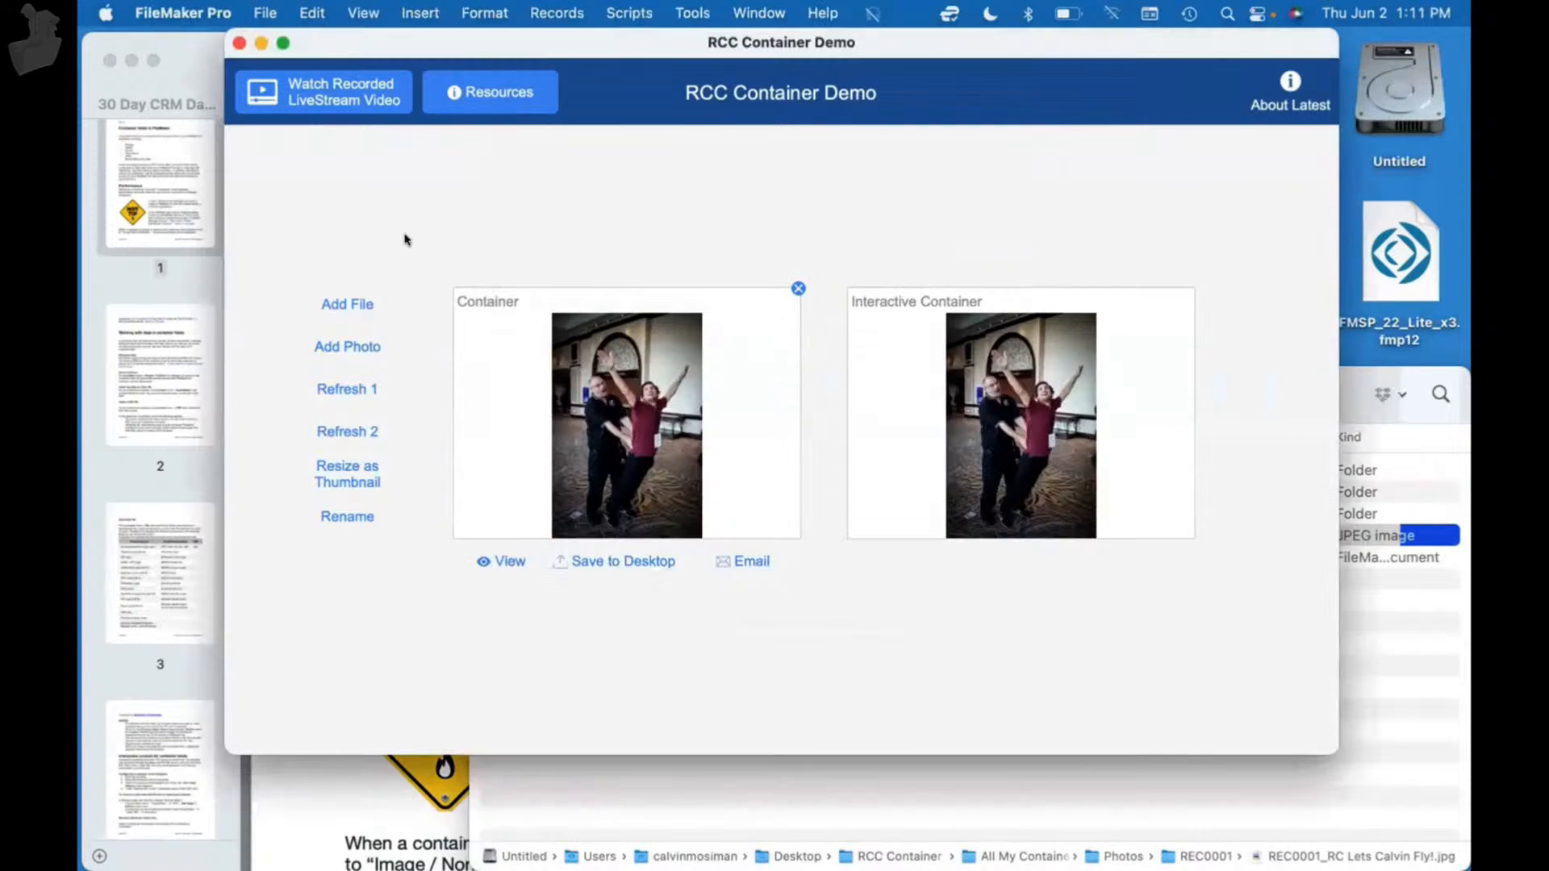
pyautogui.click(237, 43)
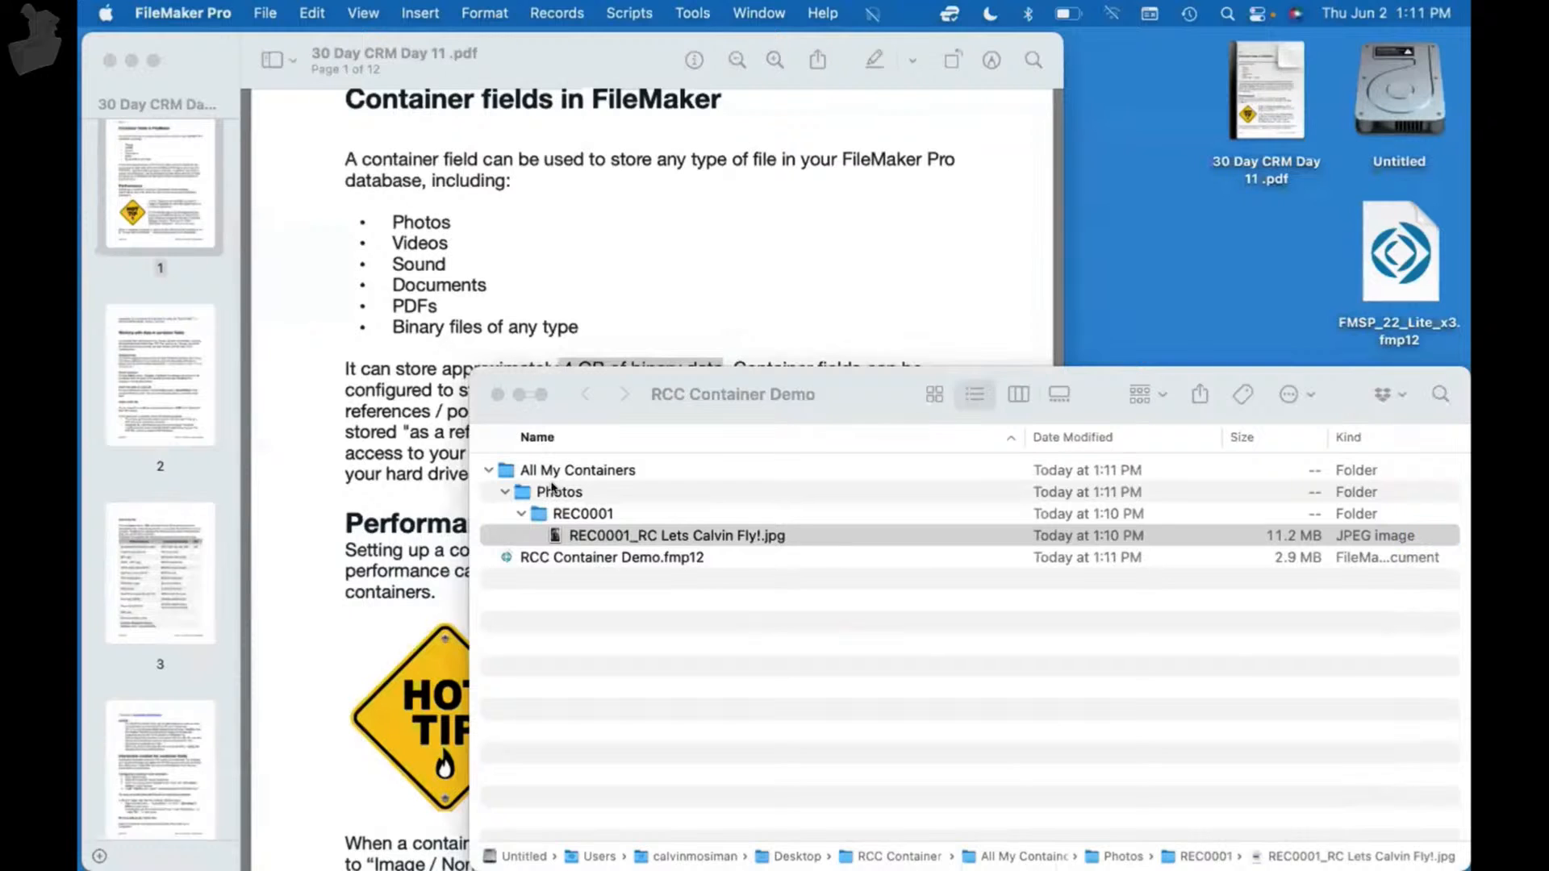
pyautogui.click(557, 556)
pyautogui.doubleClick(557, 557)
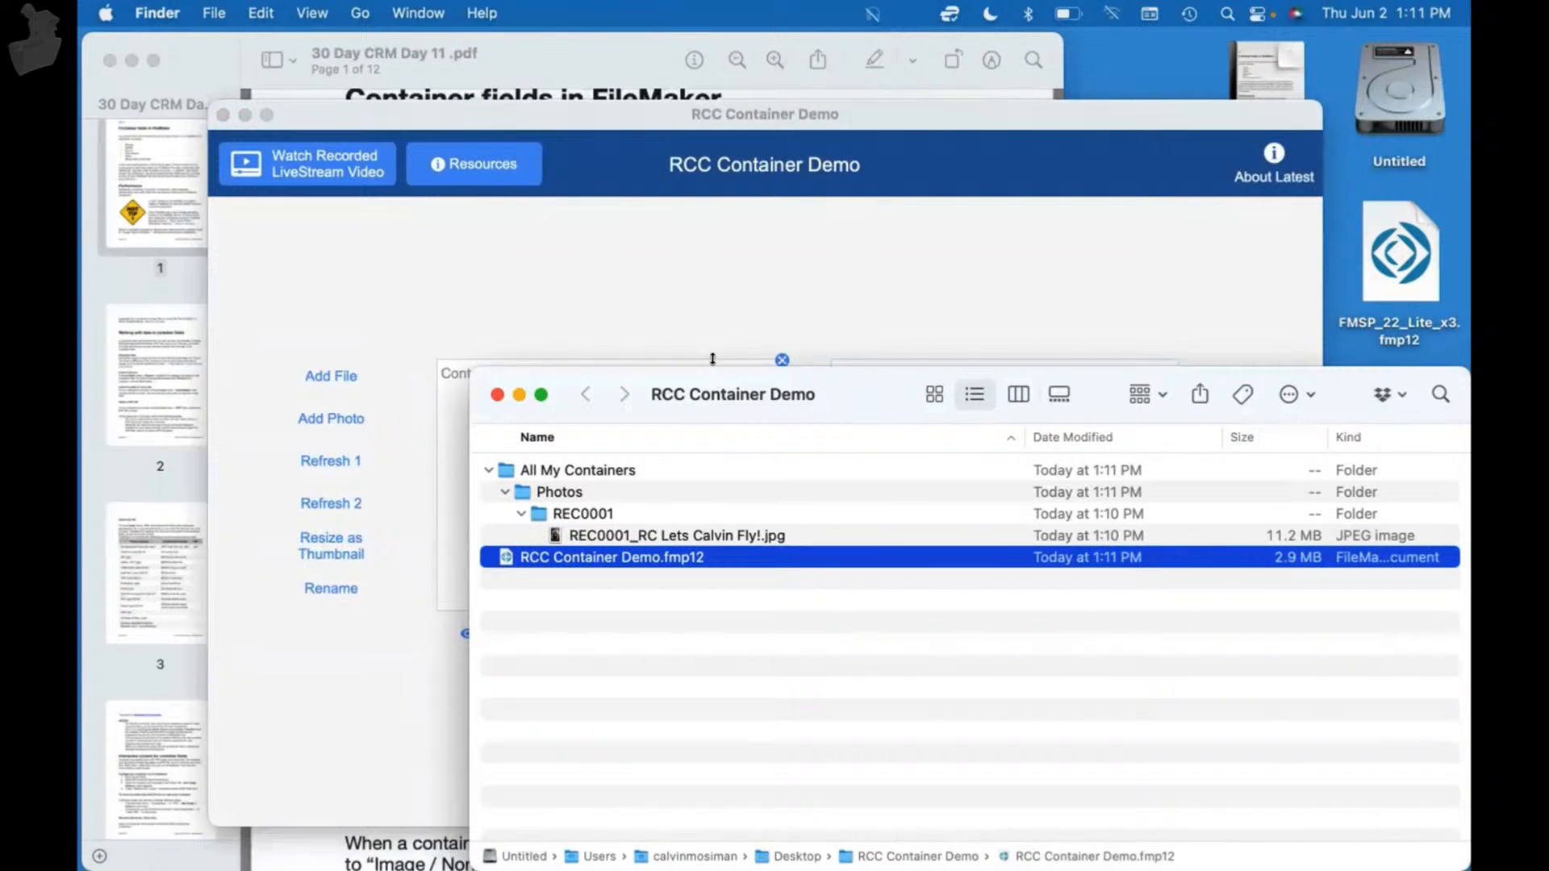
pyautogui.moveTo(713, 365); pyautogui.dragTo(696, 534)
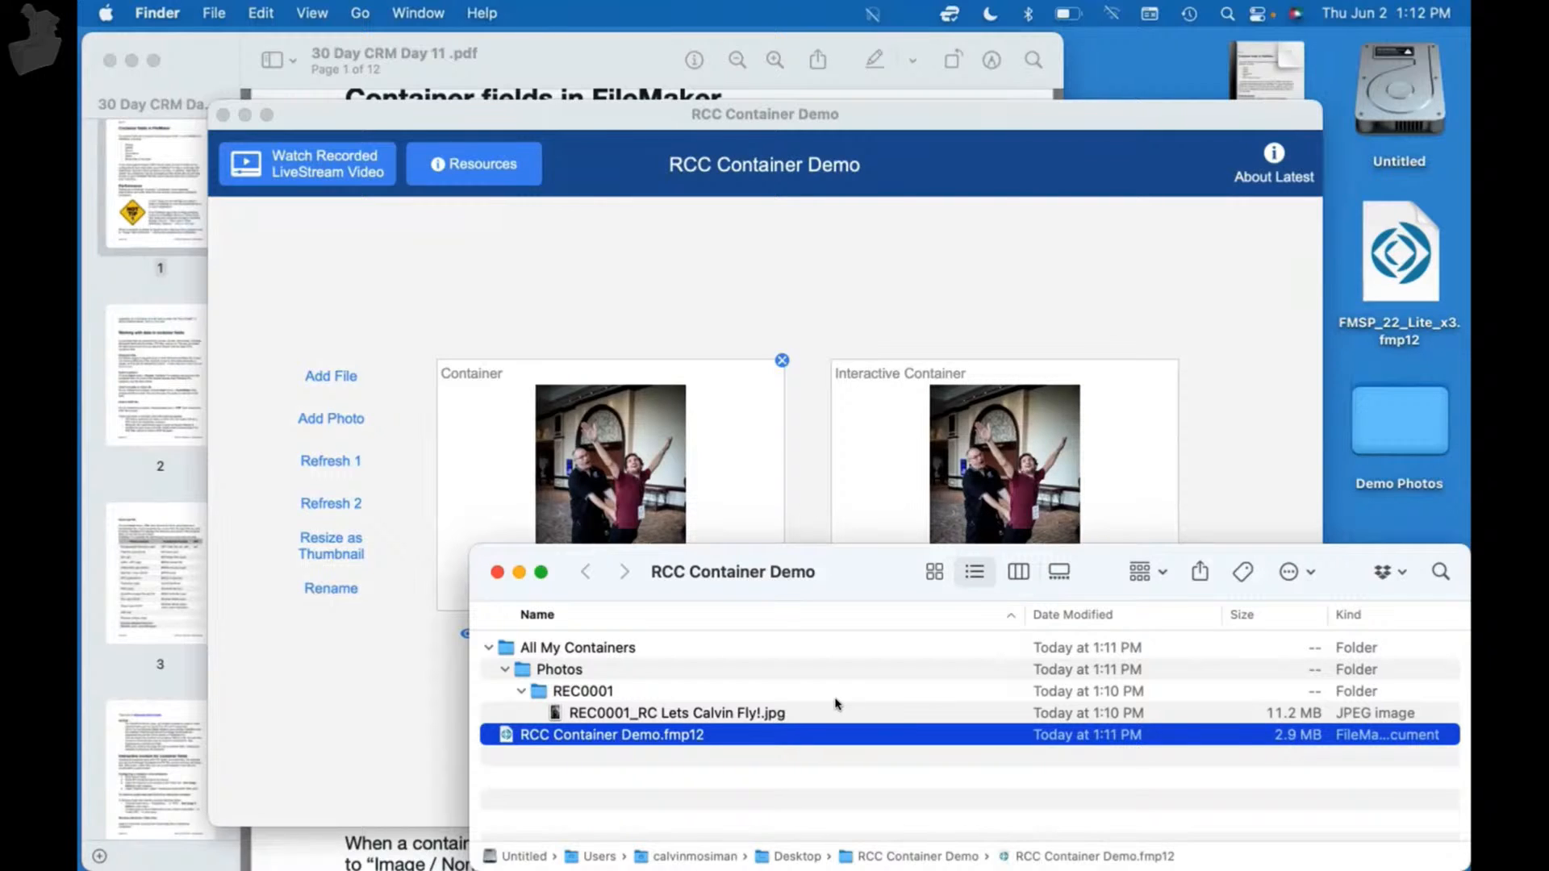
# - Compare the externally stored JPEG in the REC0001 folder with the photo displayed in the database's container fields
pyautogui.click(823, 297)
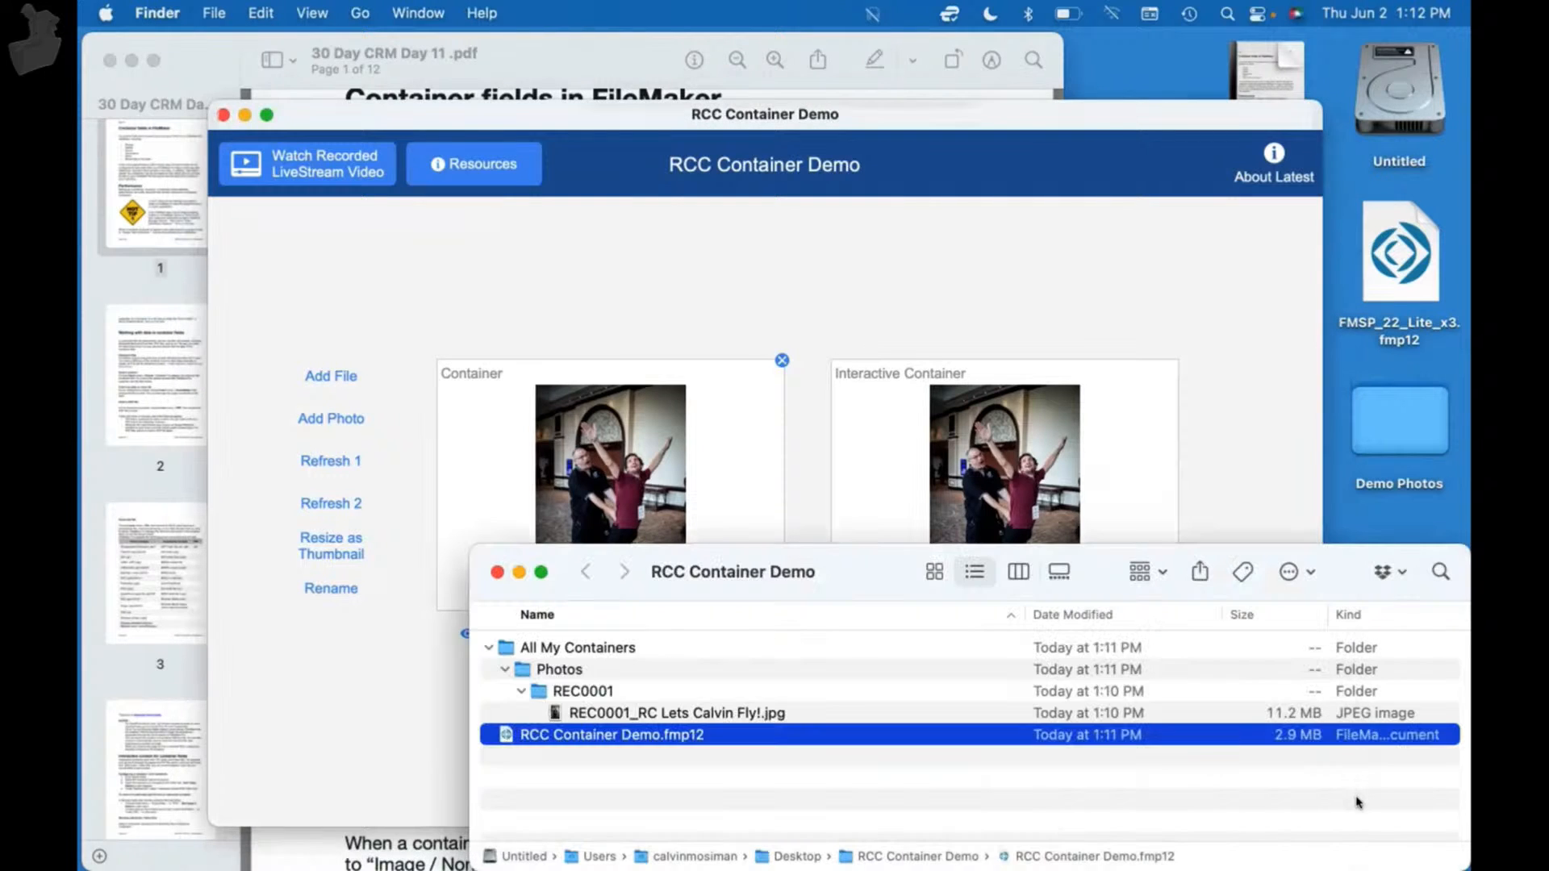
pyautogui.click(1355, 799)
pyautogui.click(691, 712)
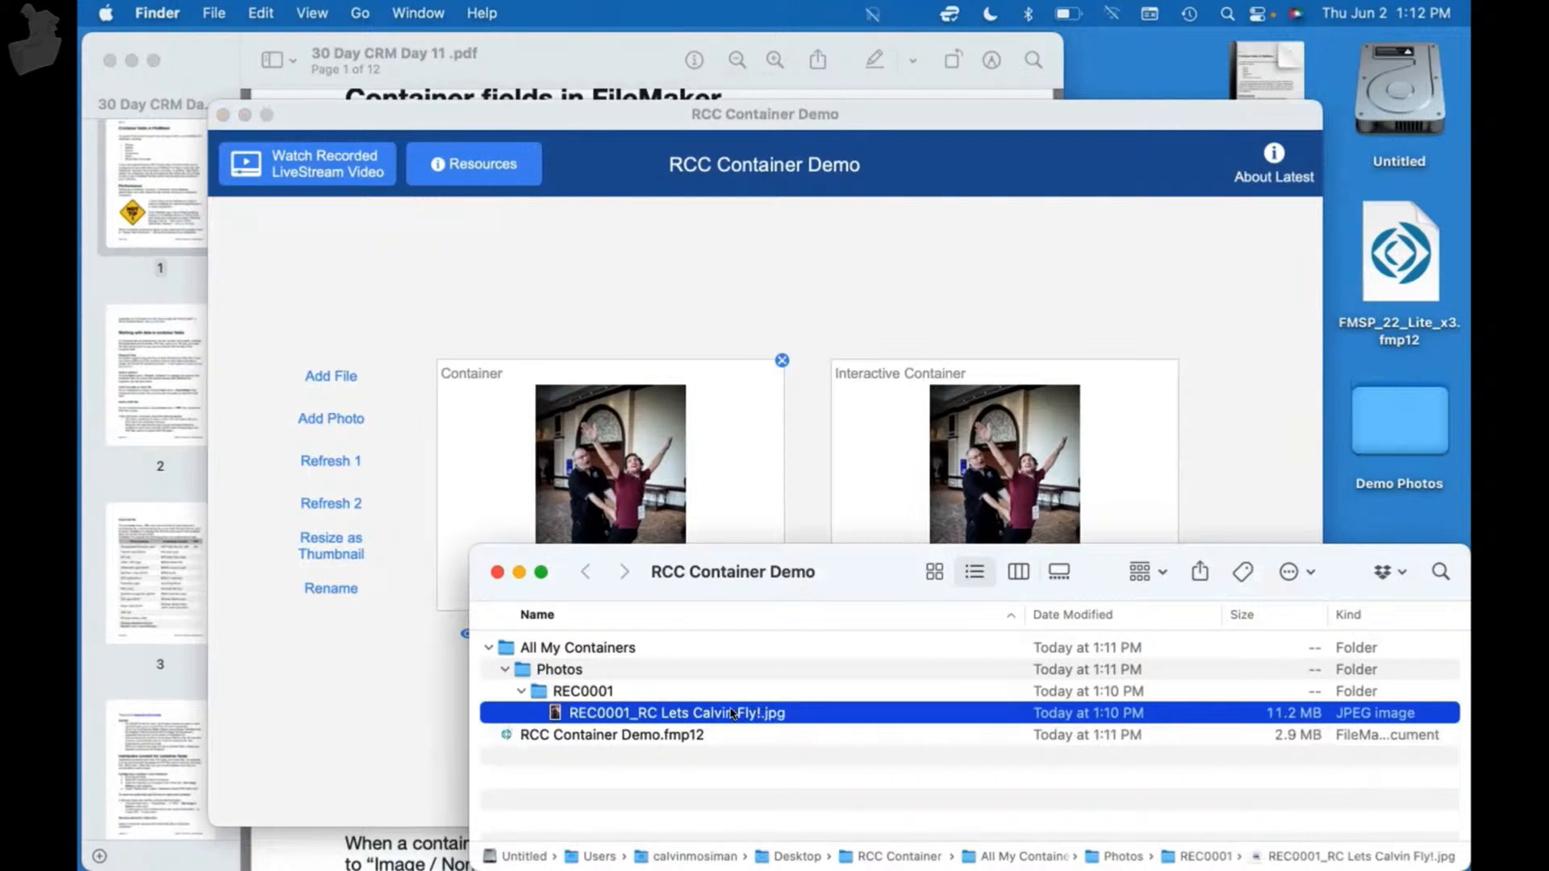
pyautogui.click(644, 715)
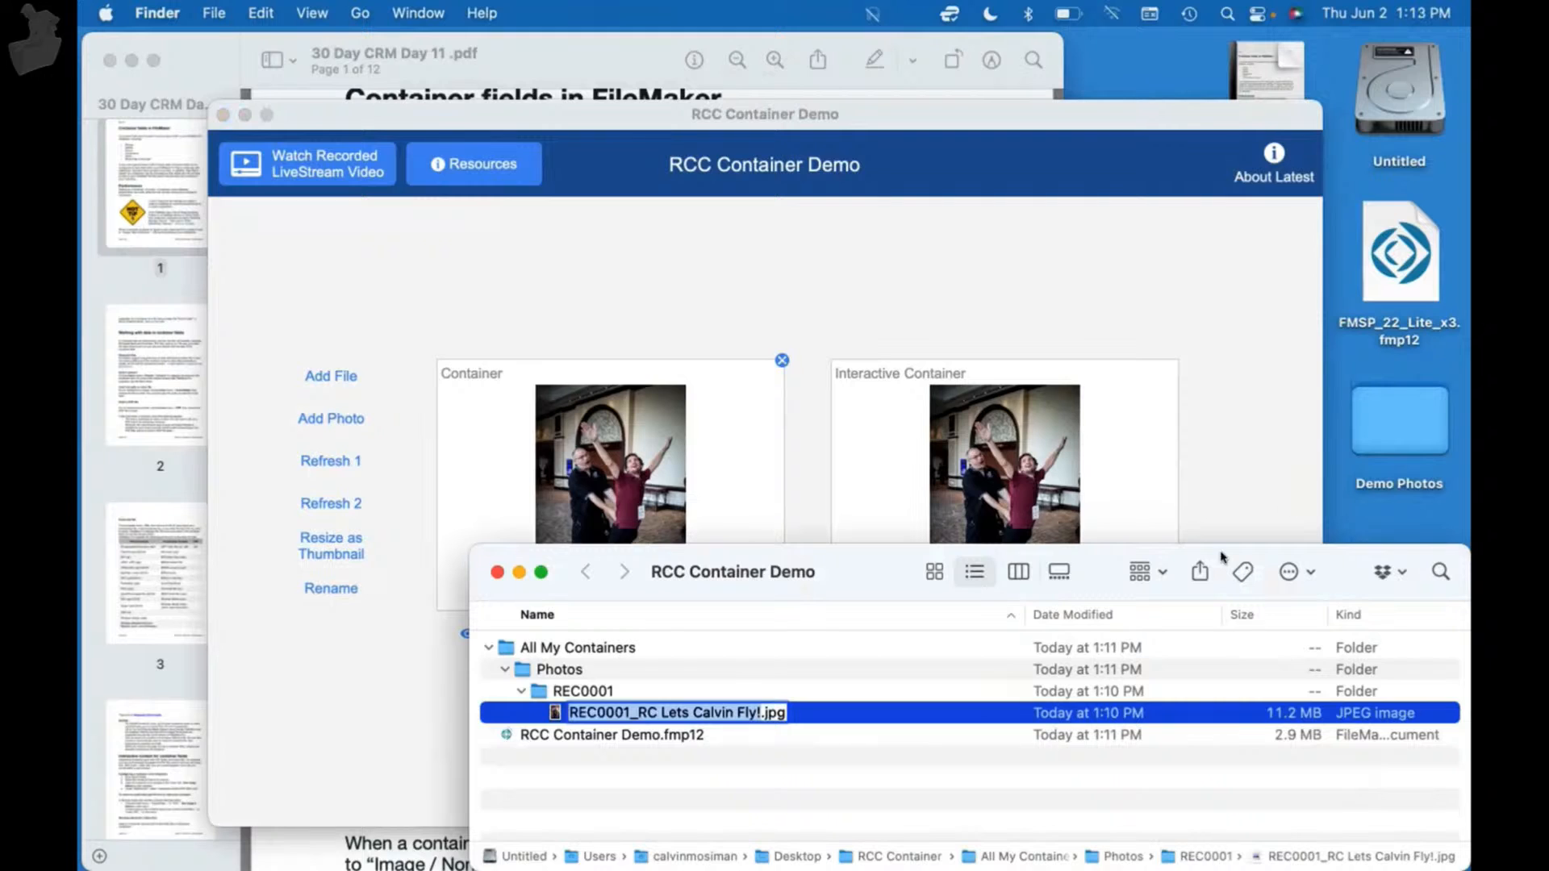
pyautogui.click(832, 510)
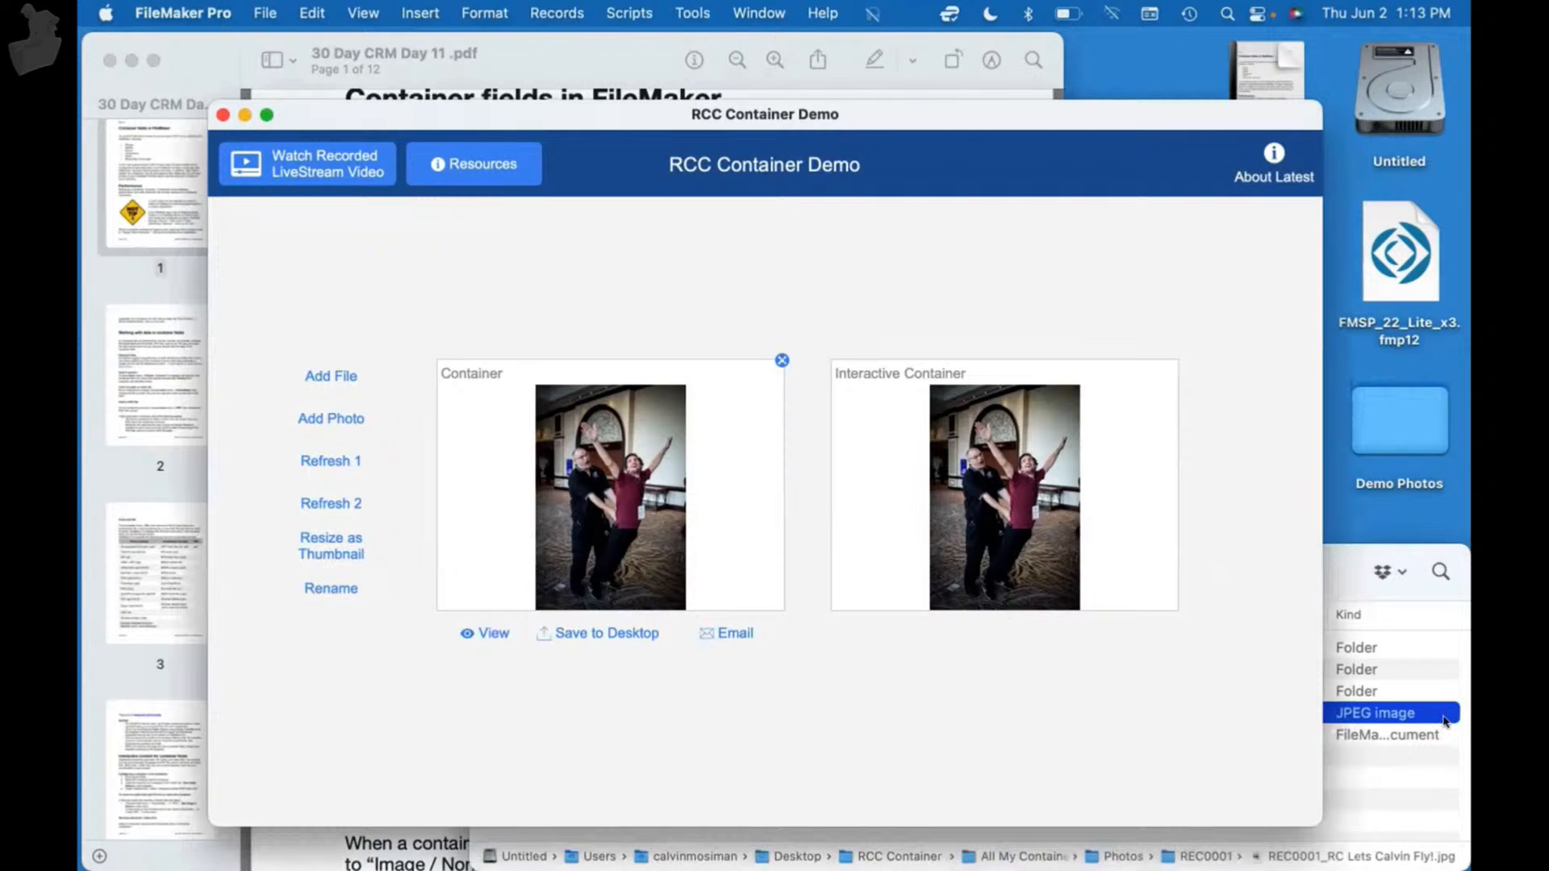
pyautogui.click(1413, 762)
pyautogui.click(1055, 781)
pyautogui.click(823, 401)
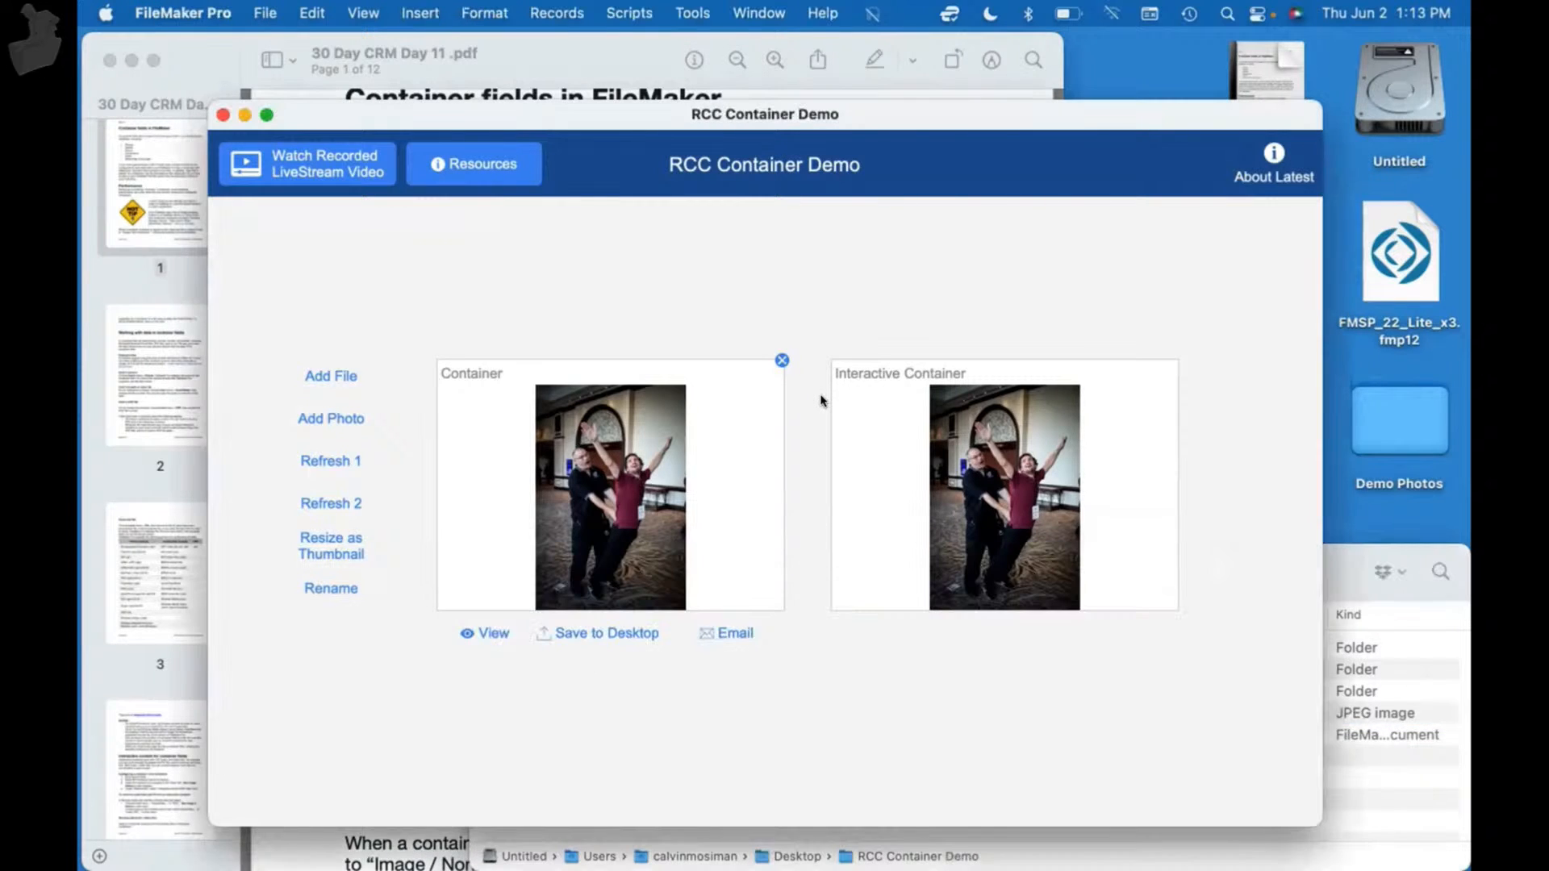
# - Change the Container field's open storage path calculation so that it begins with "Photos/subfolder/" before PrimaryKey, and accept the field options
pyautogui.press('super+shift+d')
pyautogui.click(535, 172)
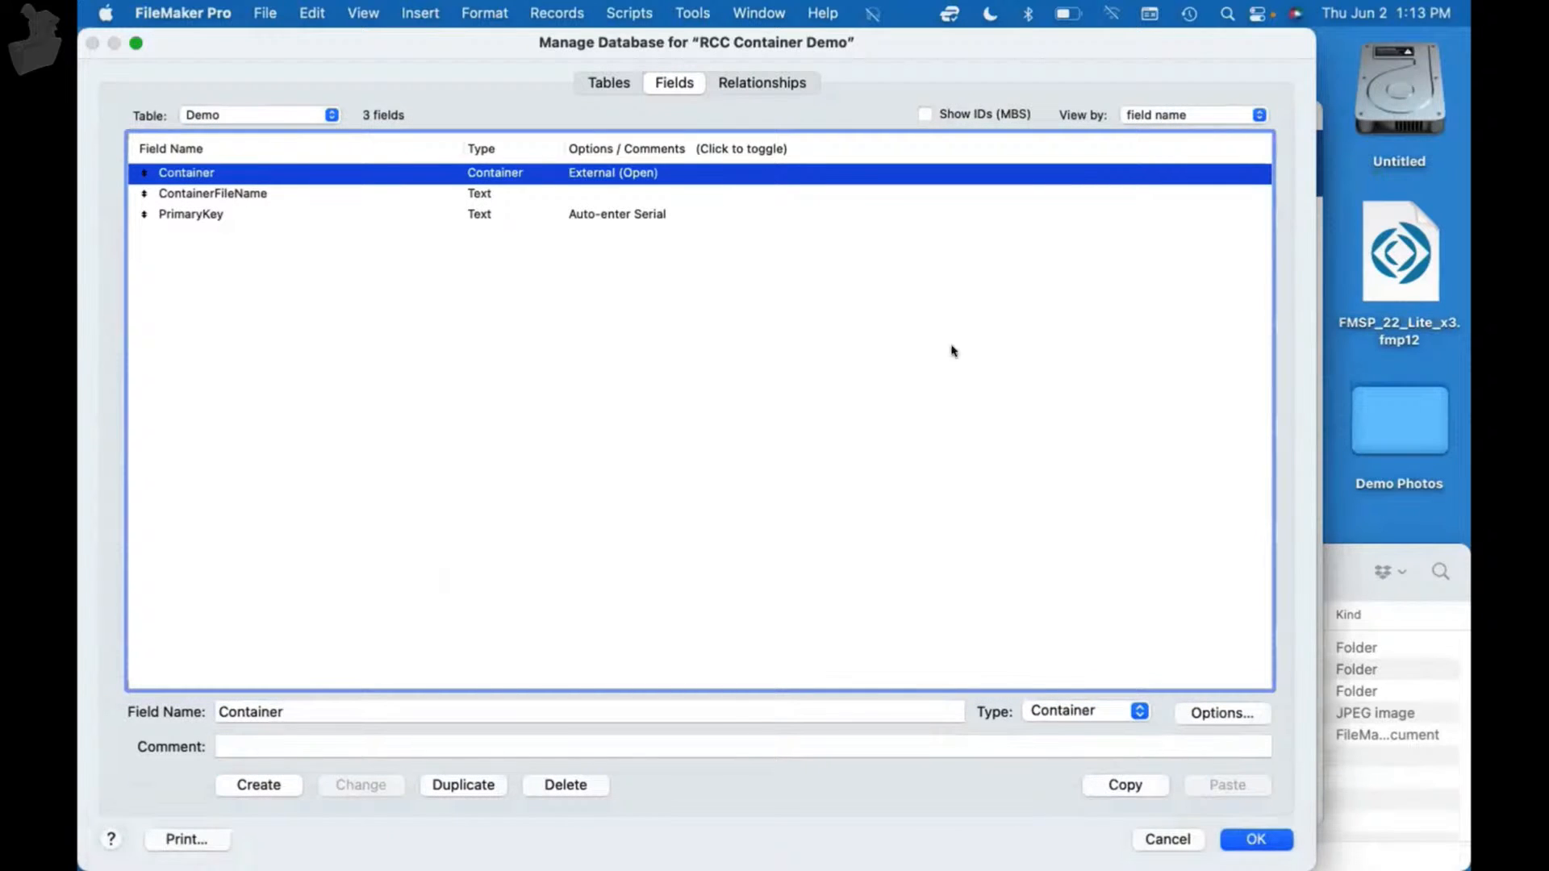
pyautogui.doubleClick(555, 173)
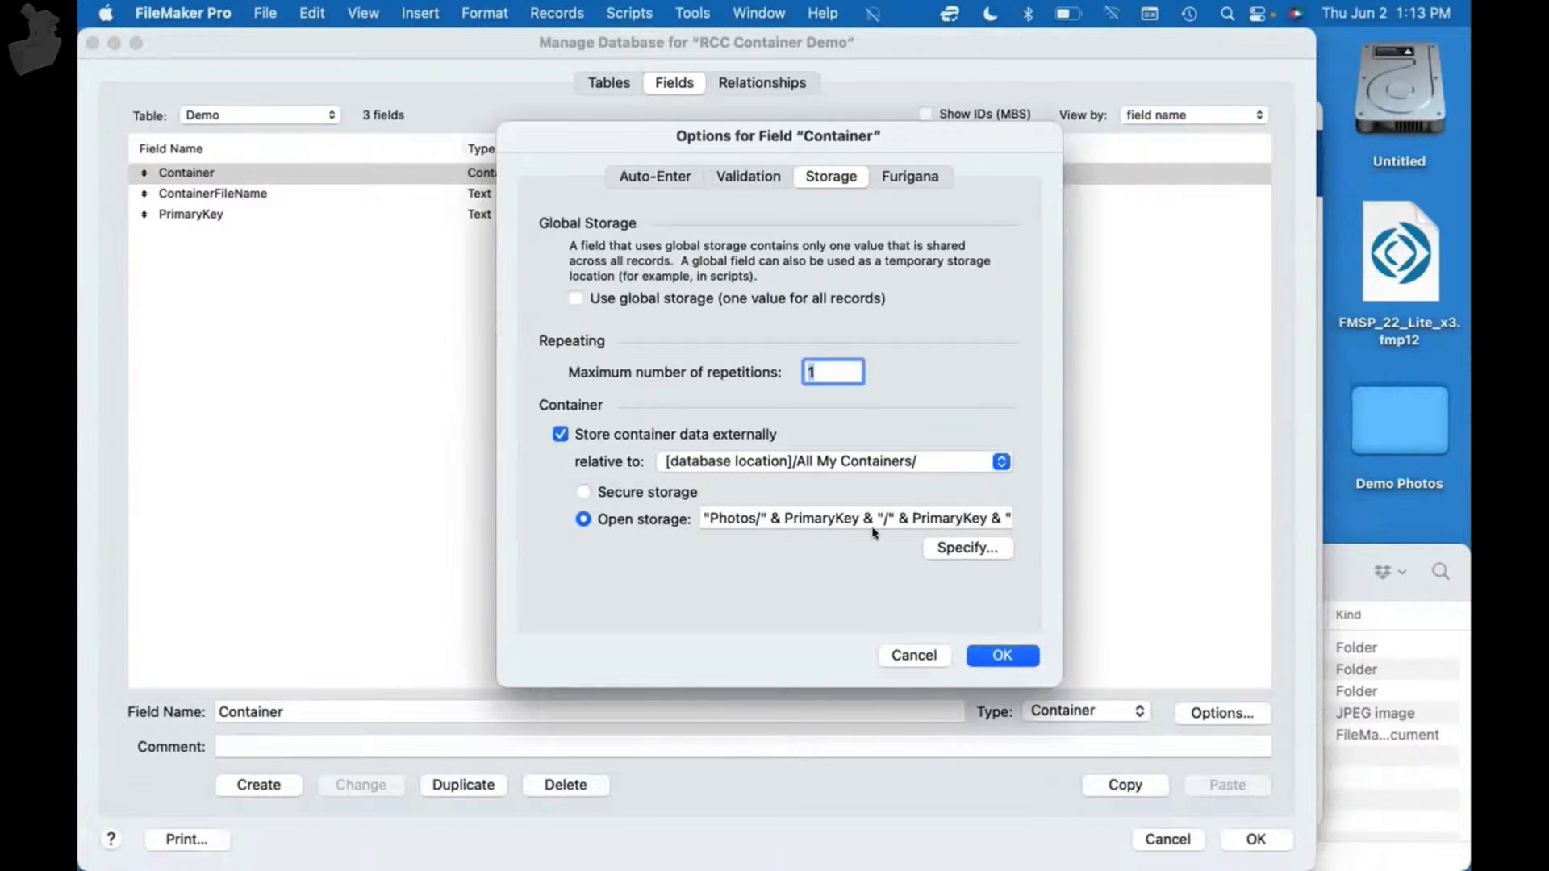
pyautogui.click(969, 548)
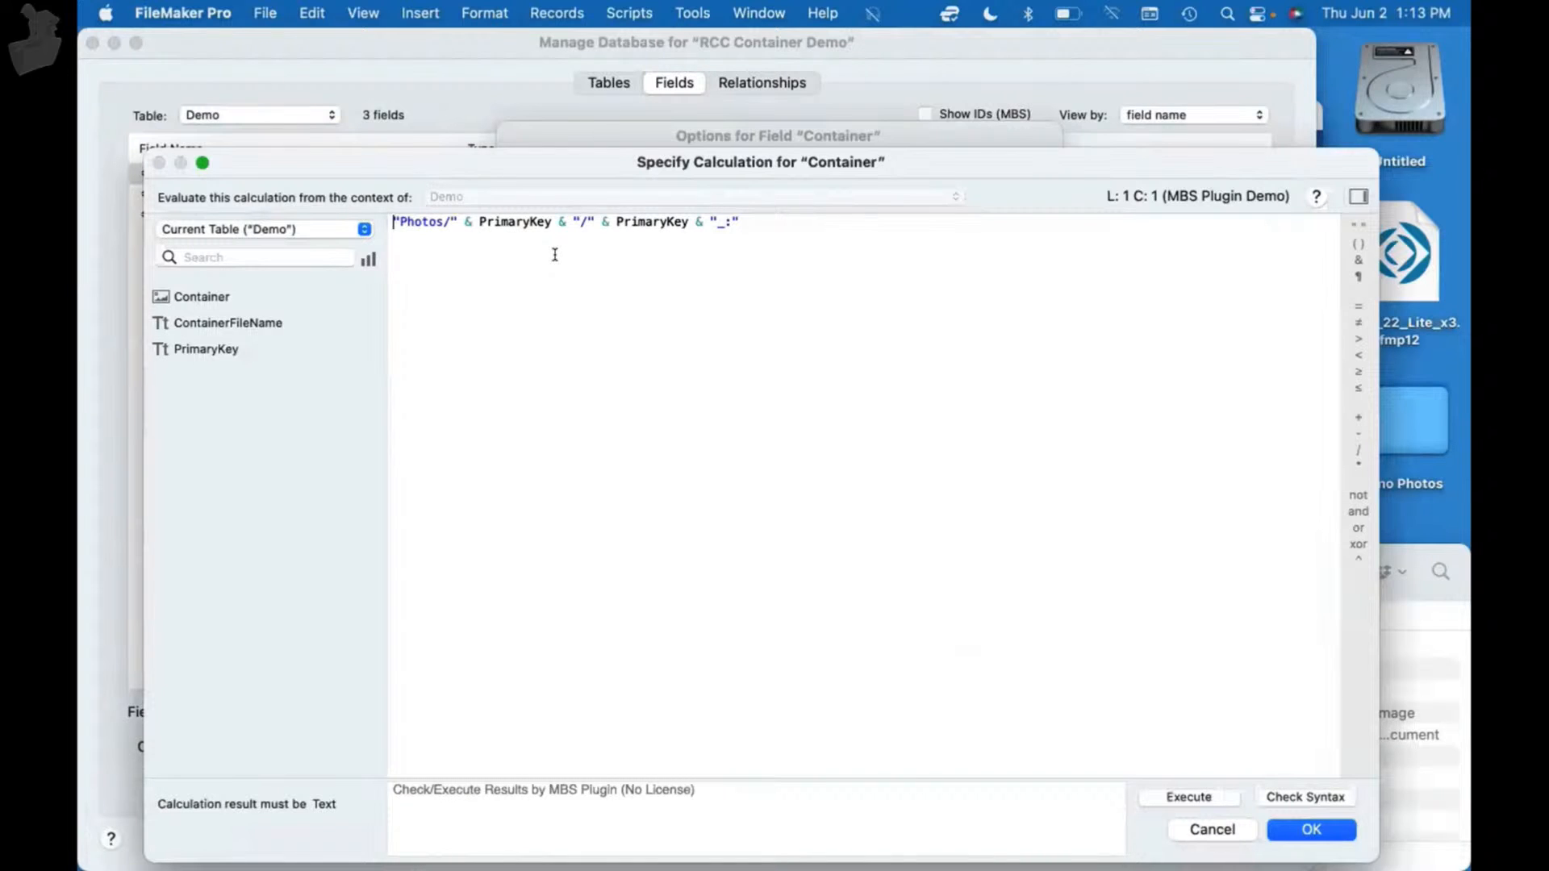
pyautogui.click(441, 222)
pyautogui.write('/su')
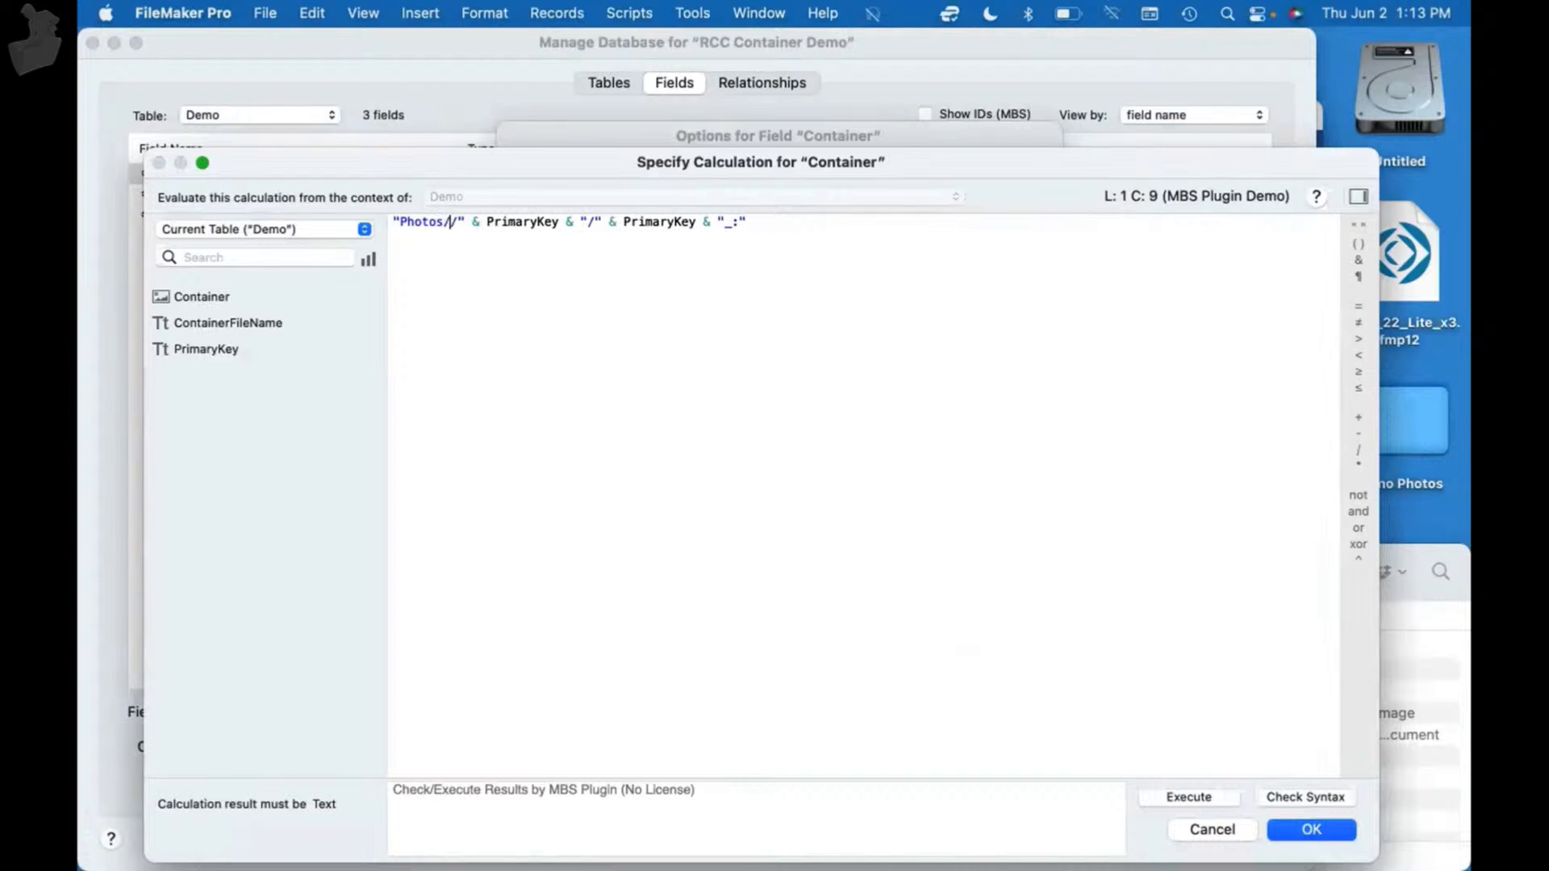
pyautogui.write('bfolder')
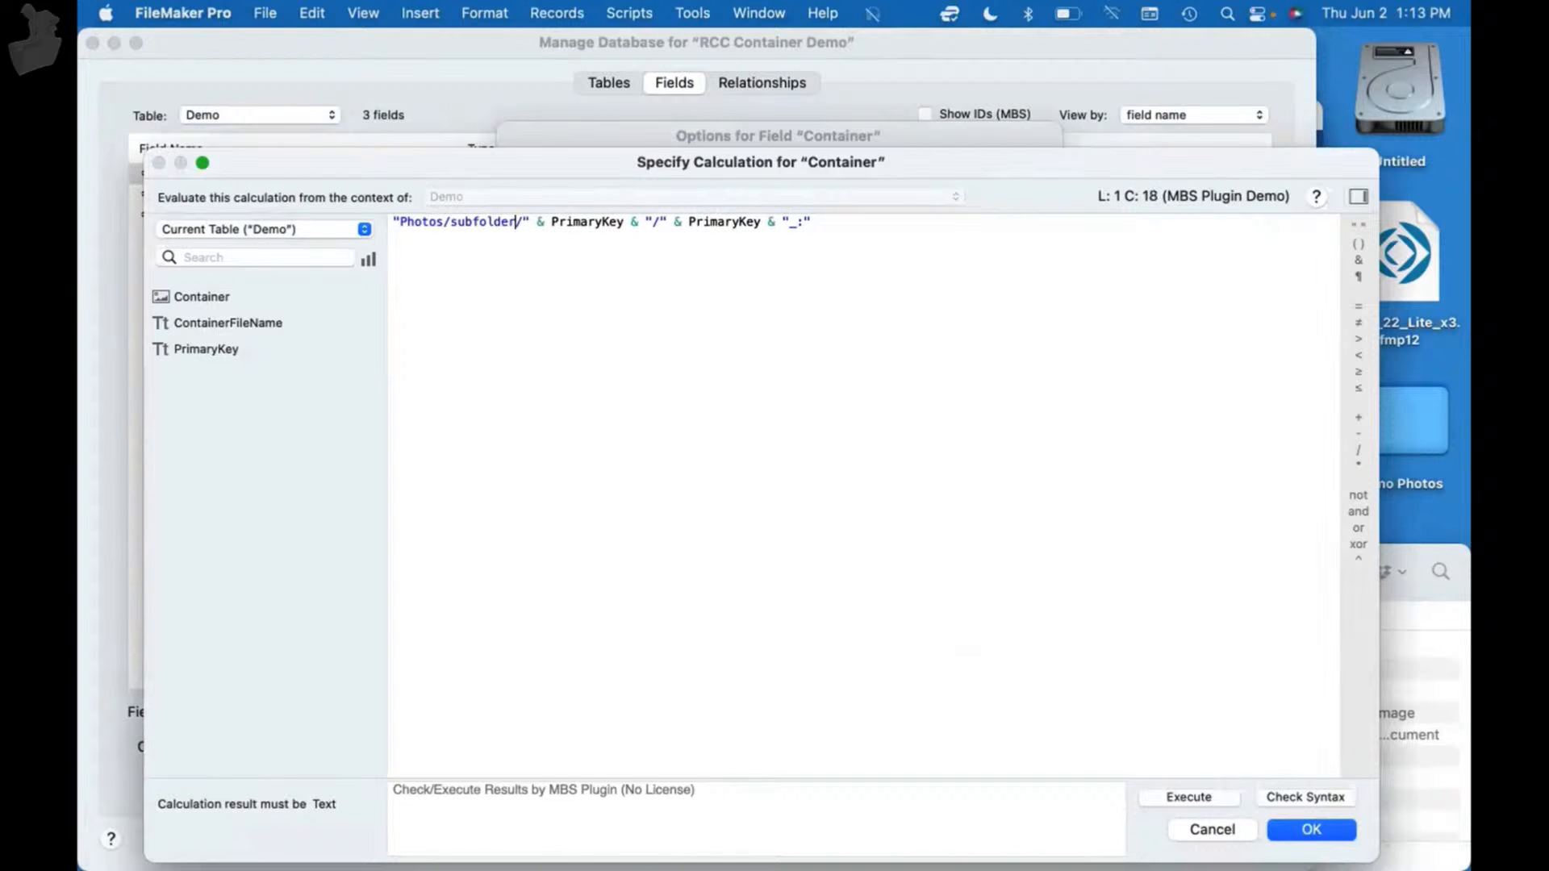
pyautogui.doubleClick(586, 221)
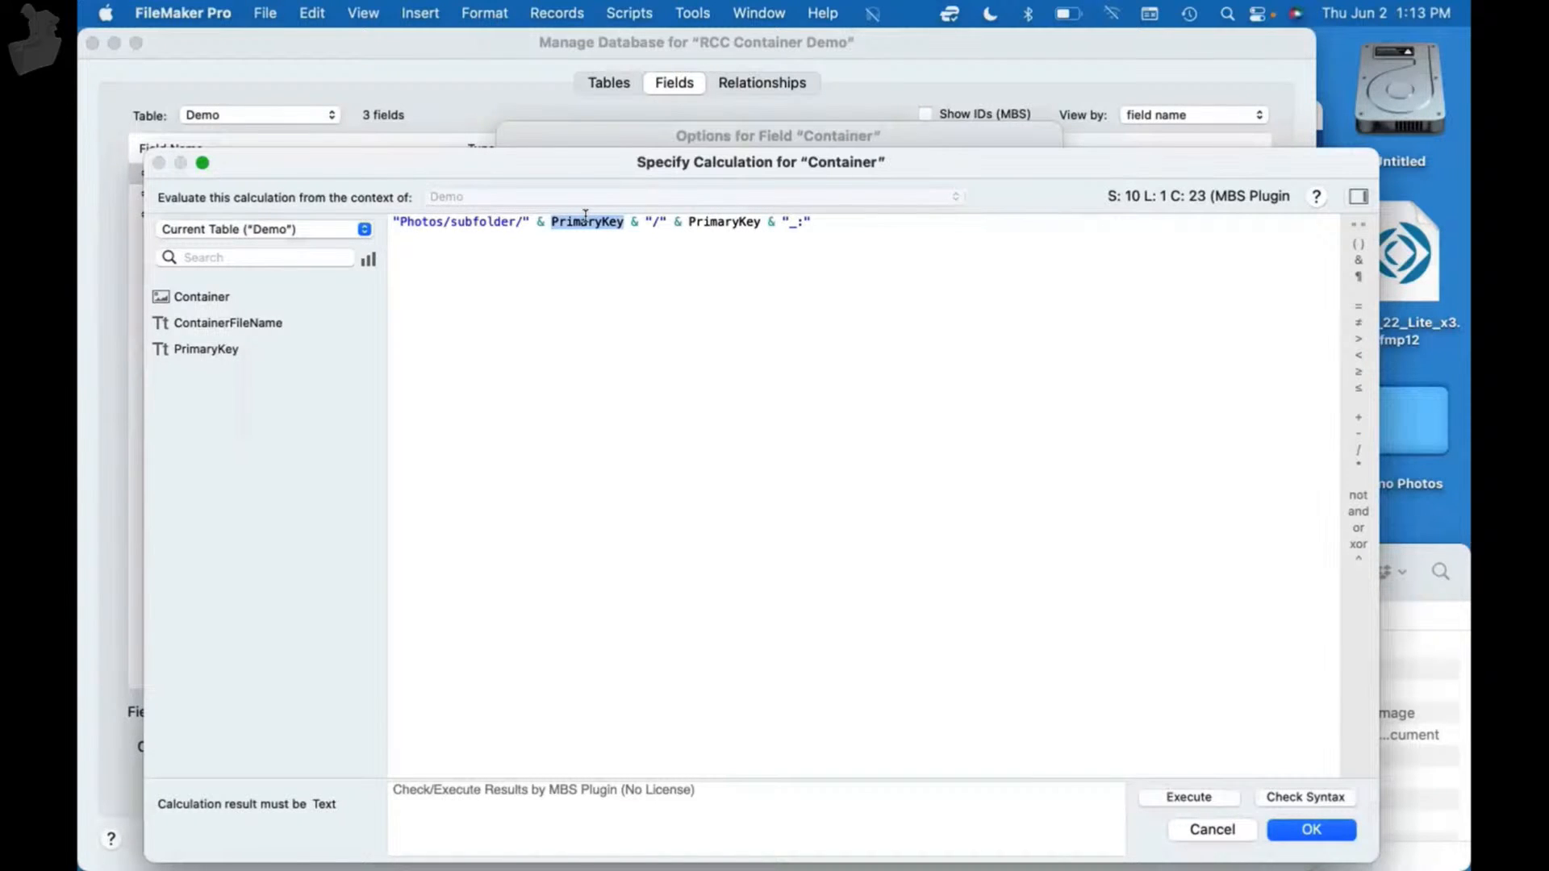
pyautogui.click(1309, 831)
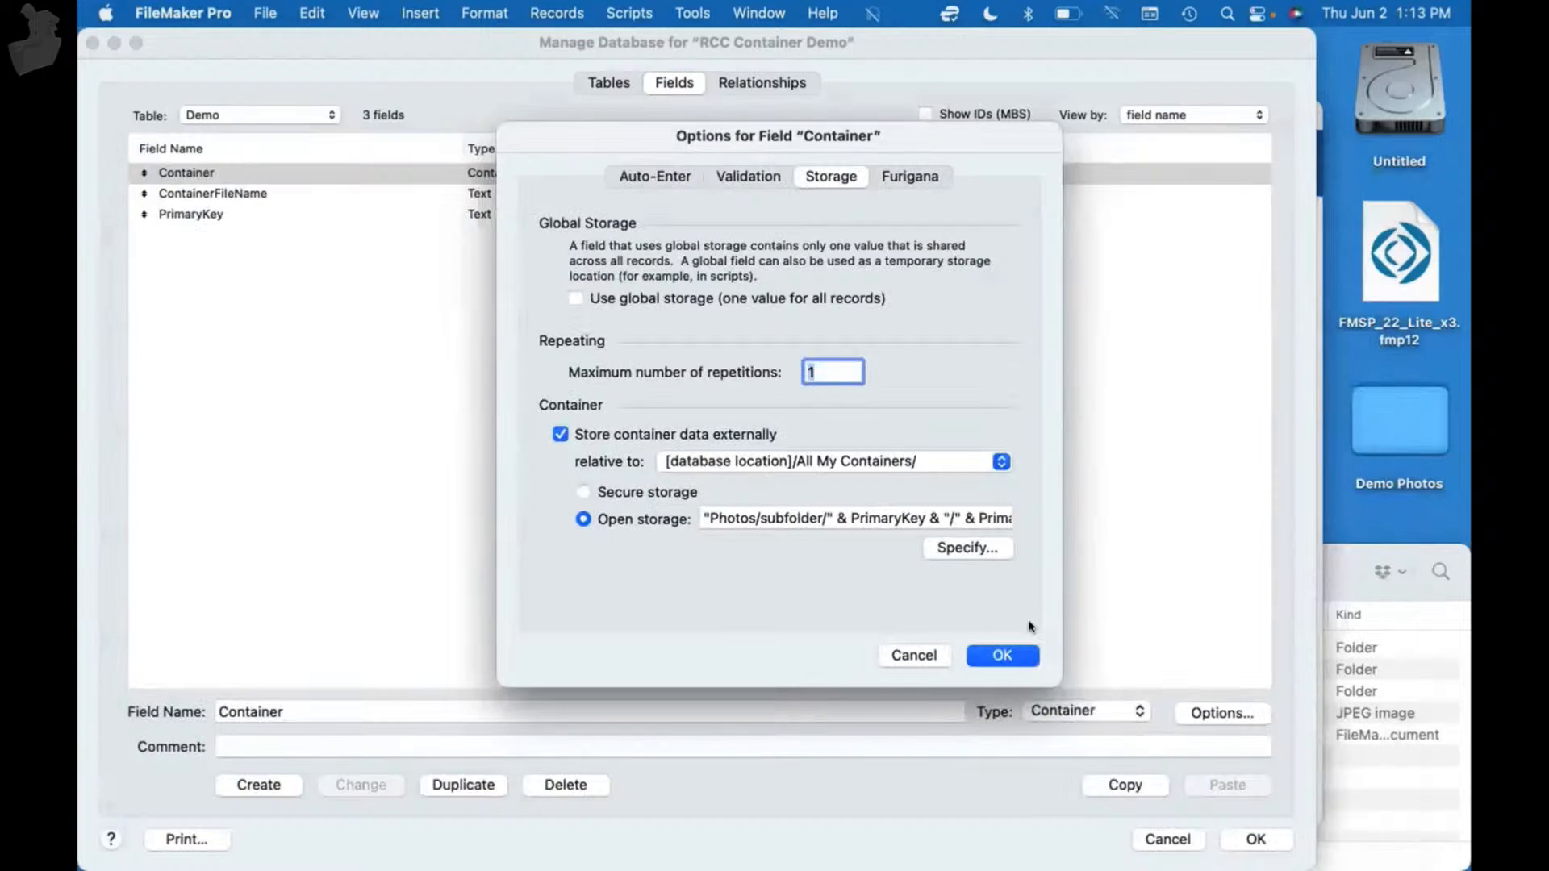
pyautogui.click(991, 659)
# - Save the field definitions and transfer the Container data into the new subfolder path
pyautogui.click(1254, 839)
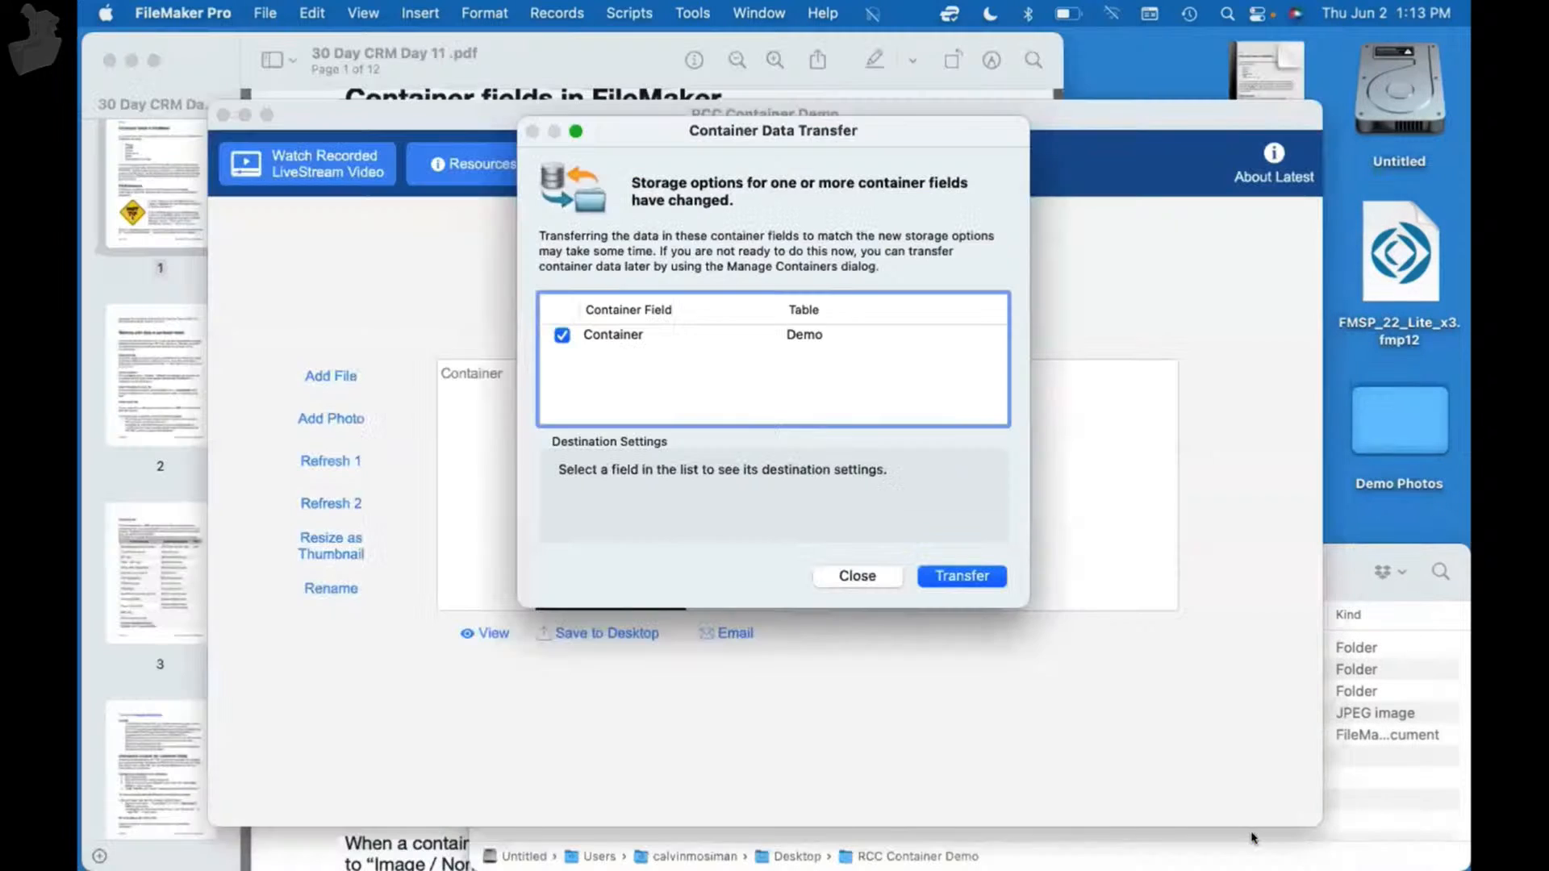
pyautogui.click(939, 575)
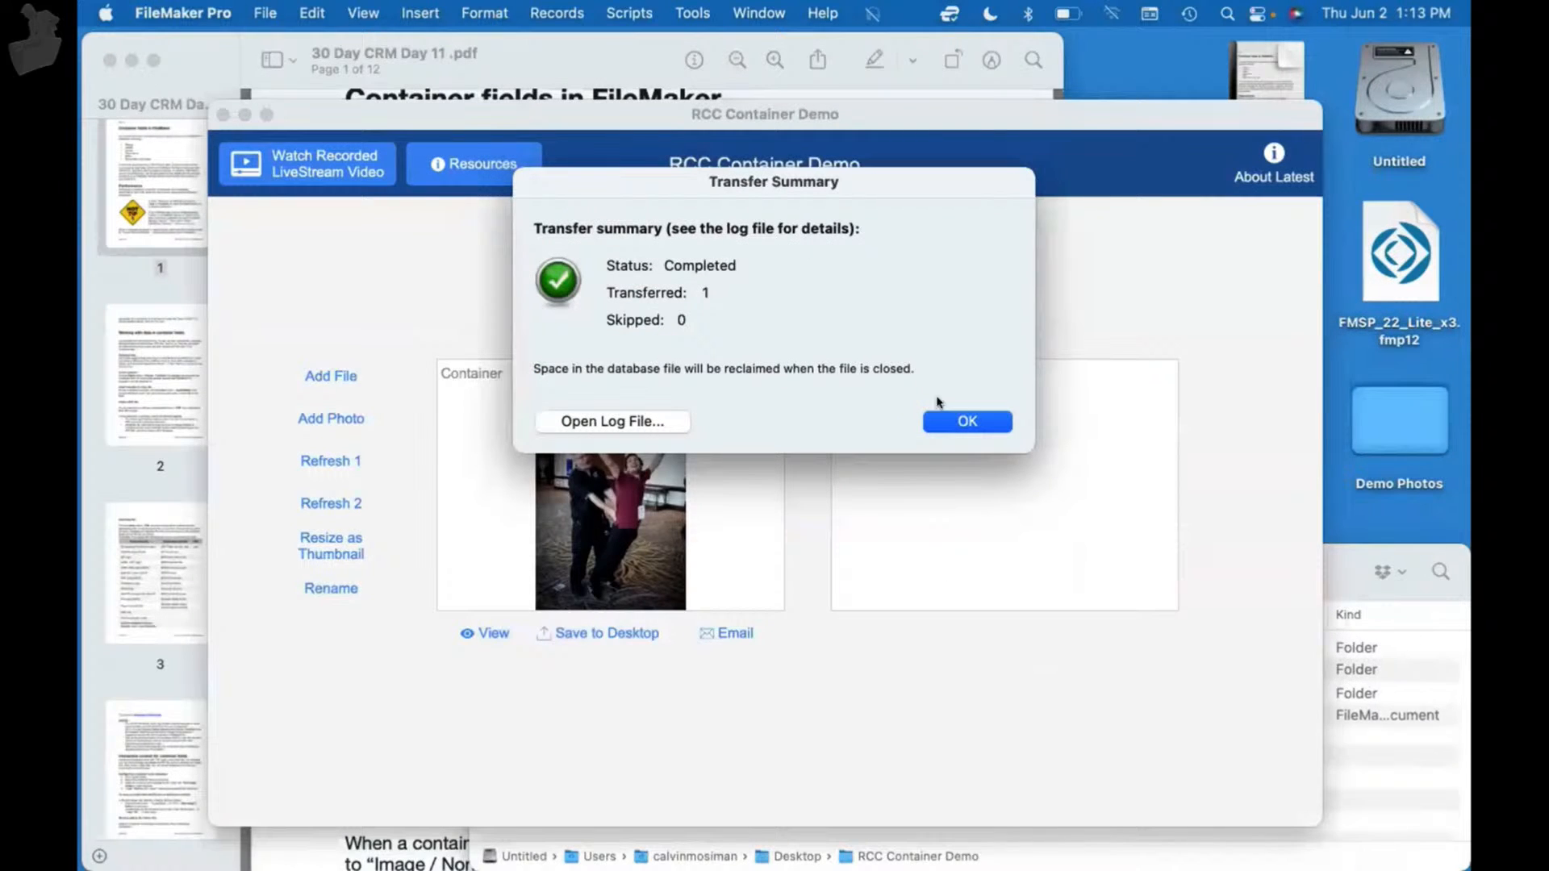
pyautogui.click(965, 420)
# - Expand subfolder and REC0001 to inspect the transferred JPEG, and select the original photo in the Demo Photos folder to compare file names
pyautogui.click(1395, 740)
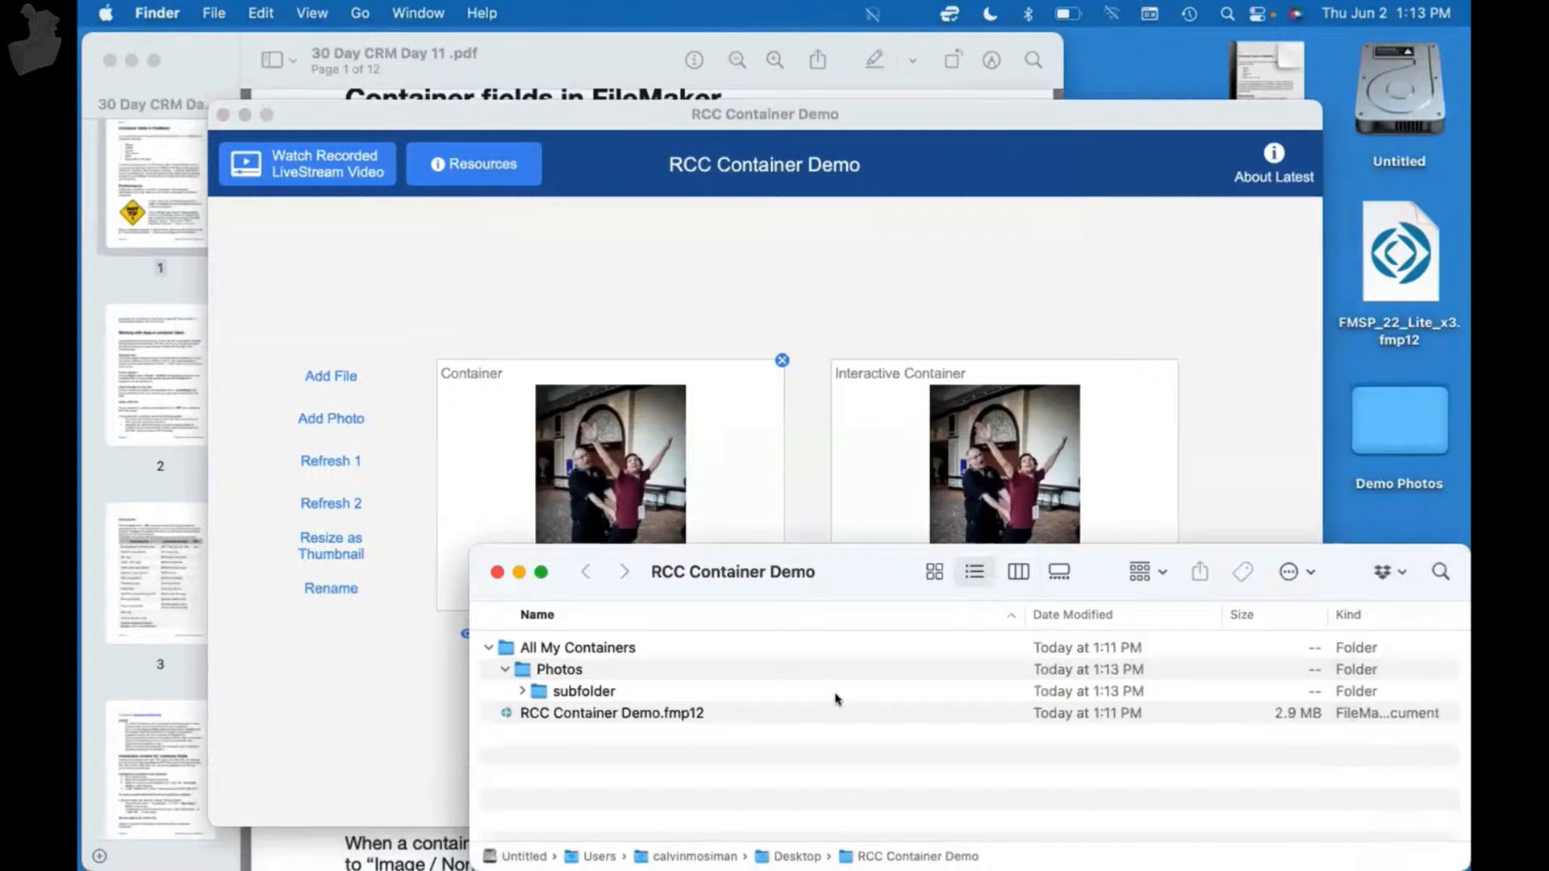
pyautogui.click(715, 690)
pyautogui.press('Down')
pyautogui.press('Right')
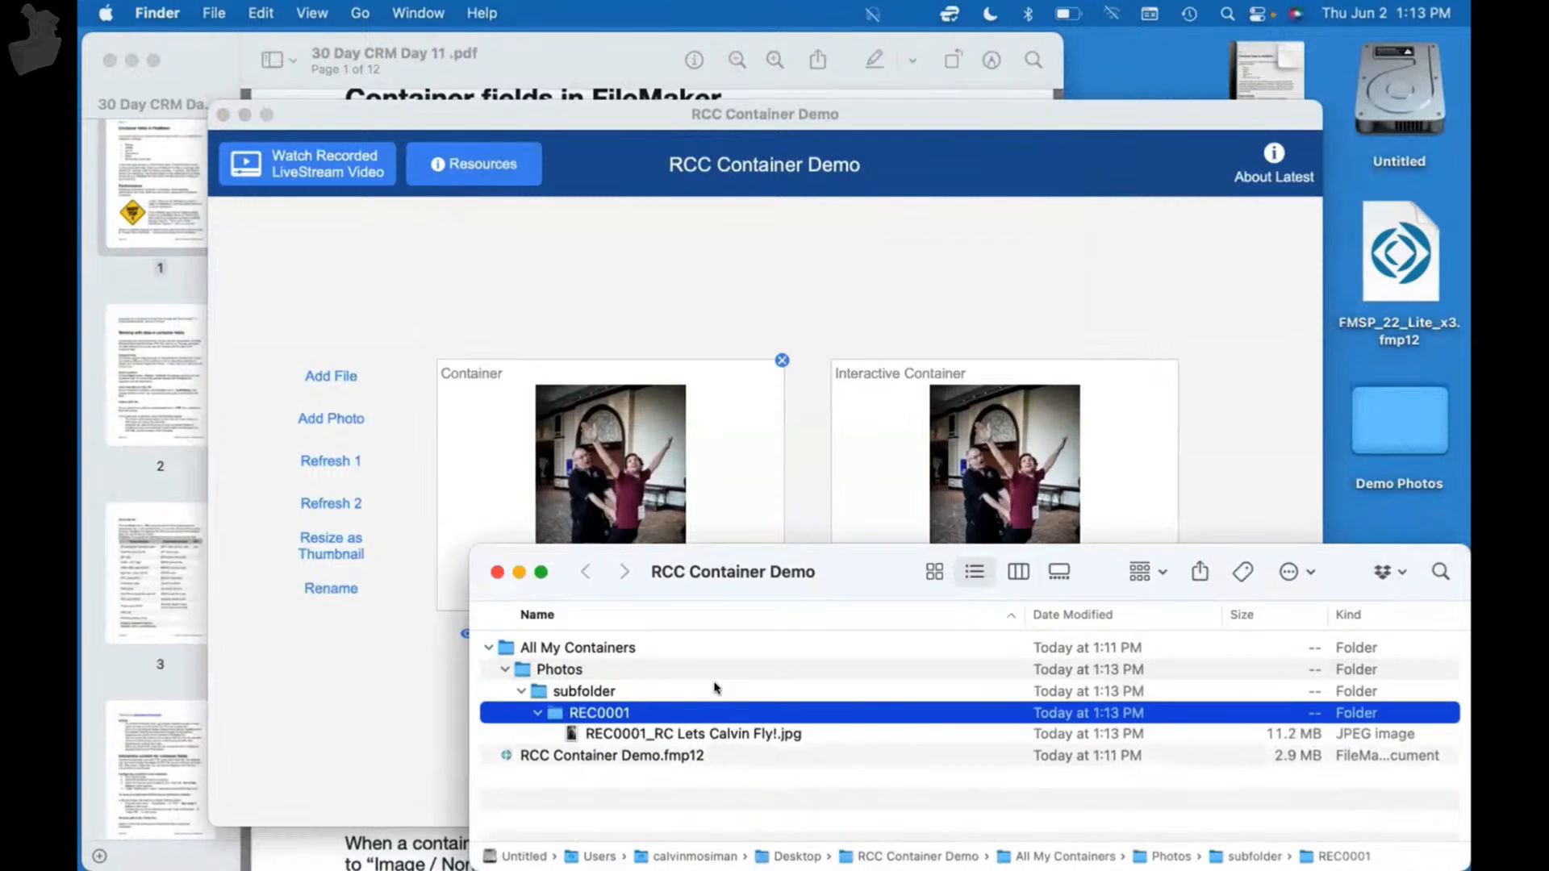
pyautogui.press('Down')
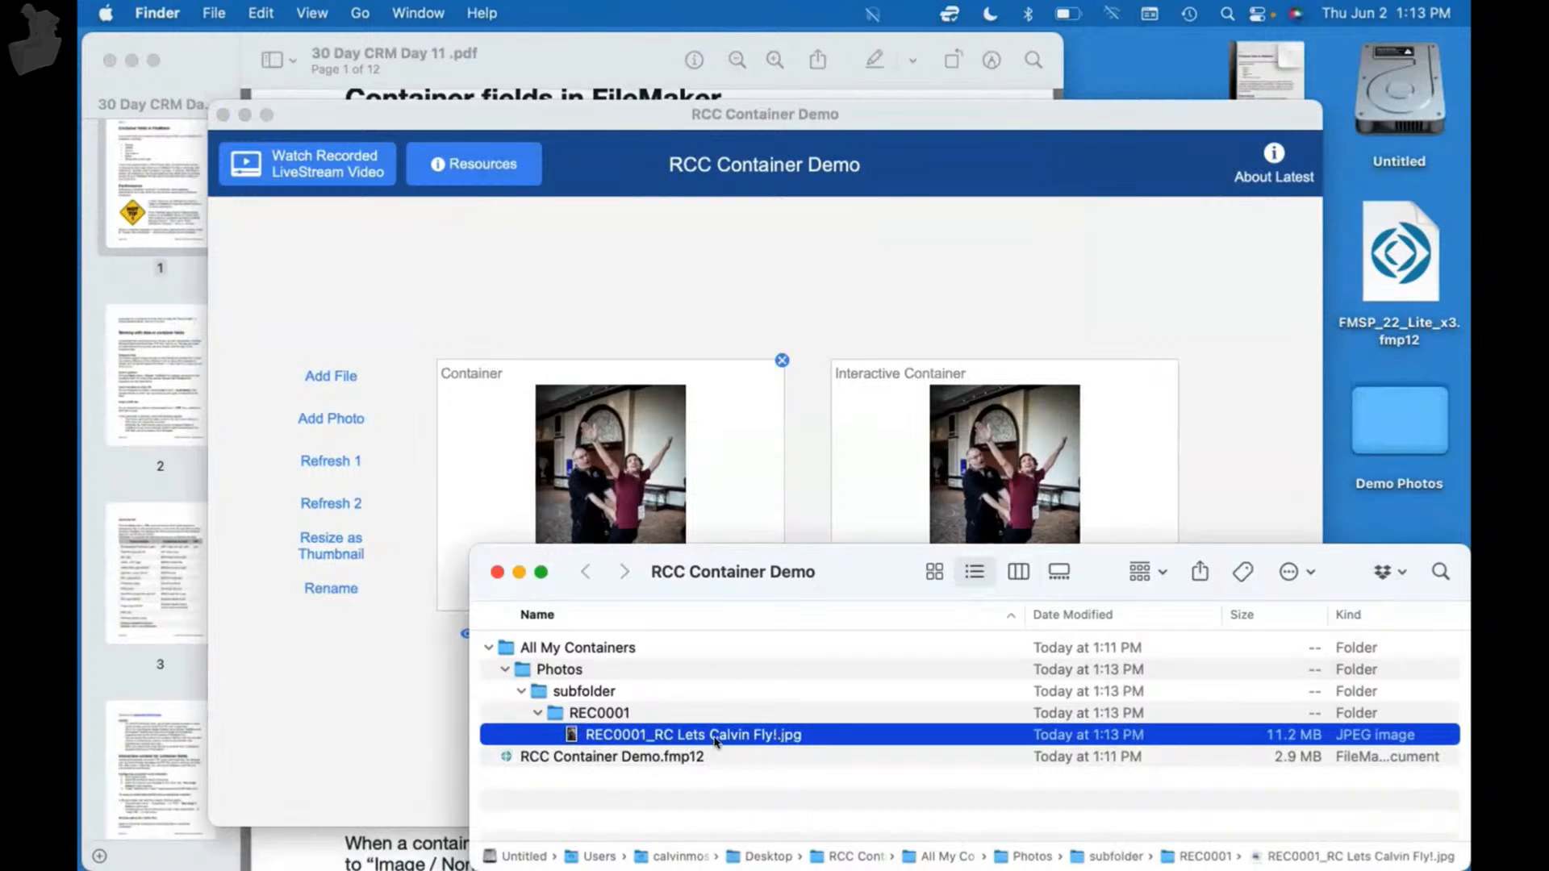
pyautogui.doubleClick(1426, 419)
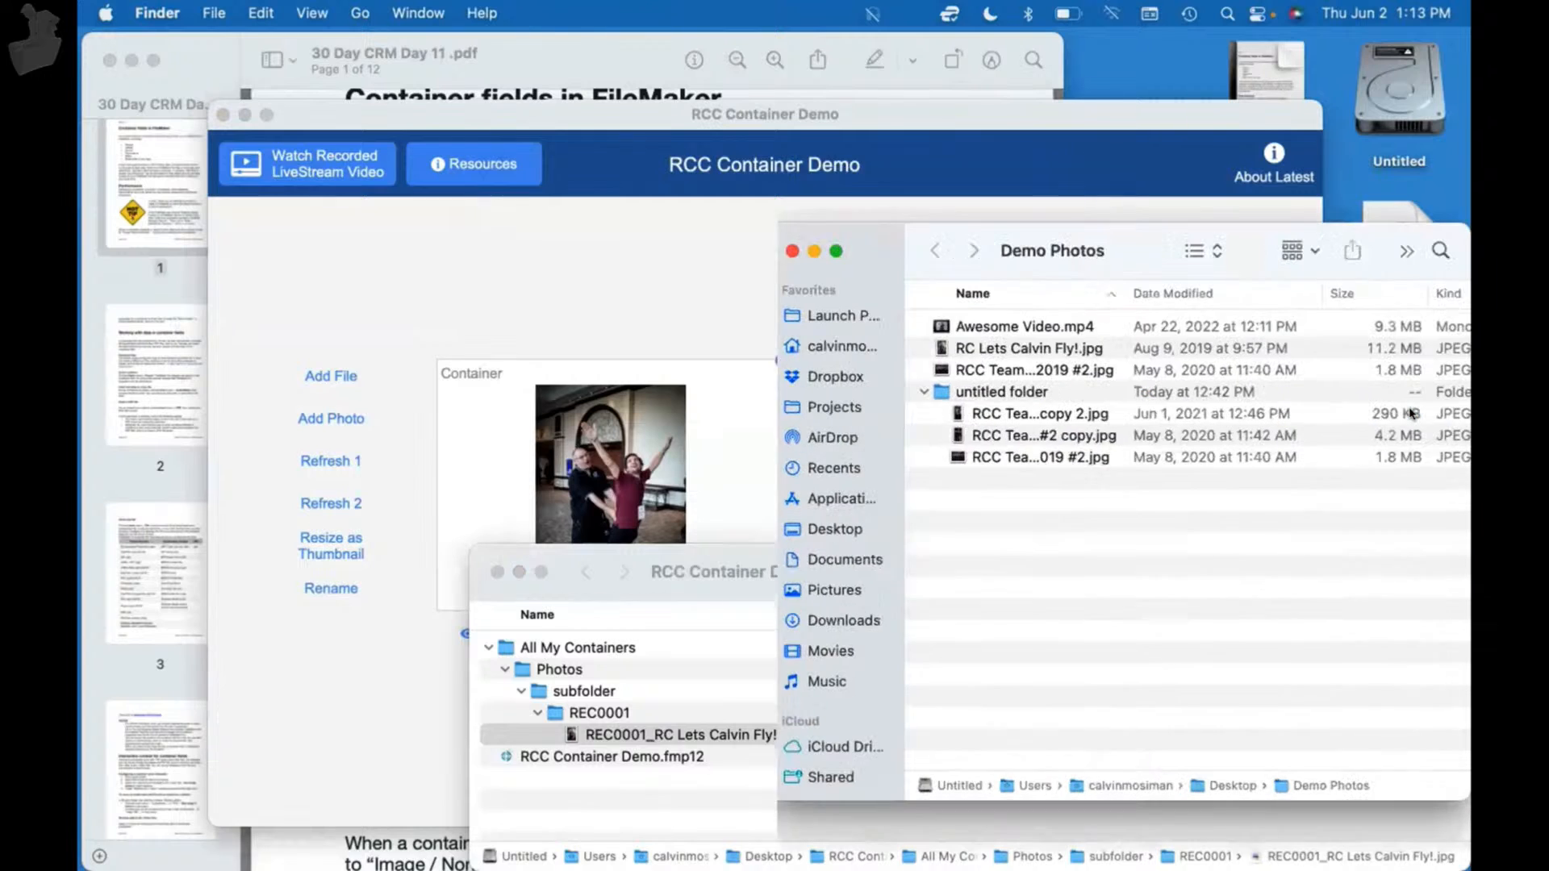
pyautogui.click(1007, 356)
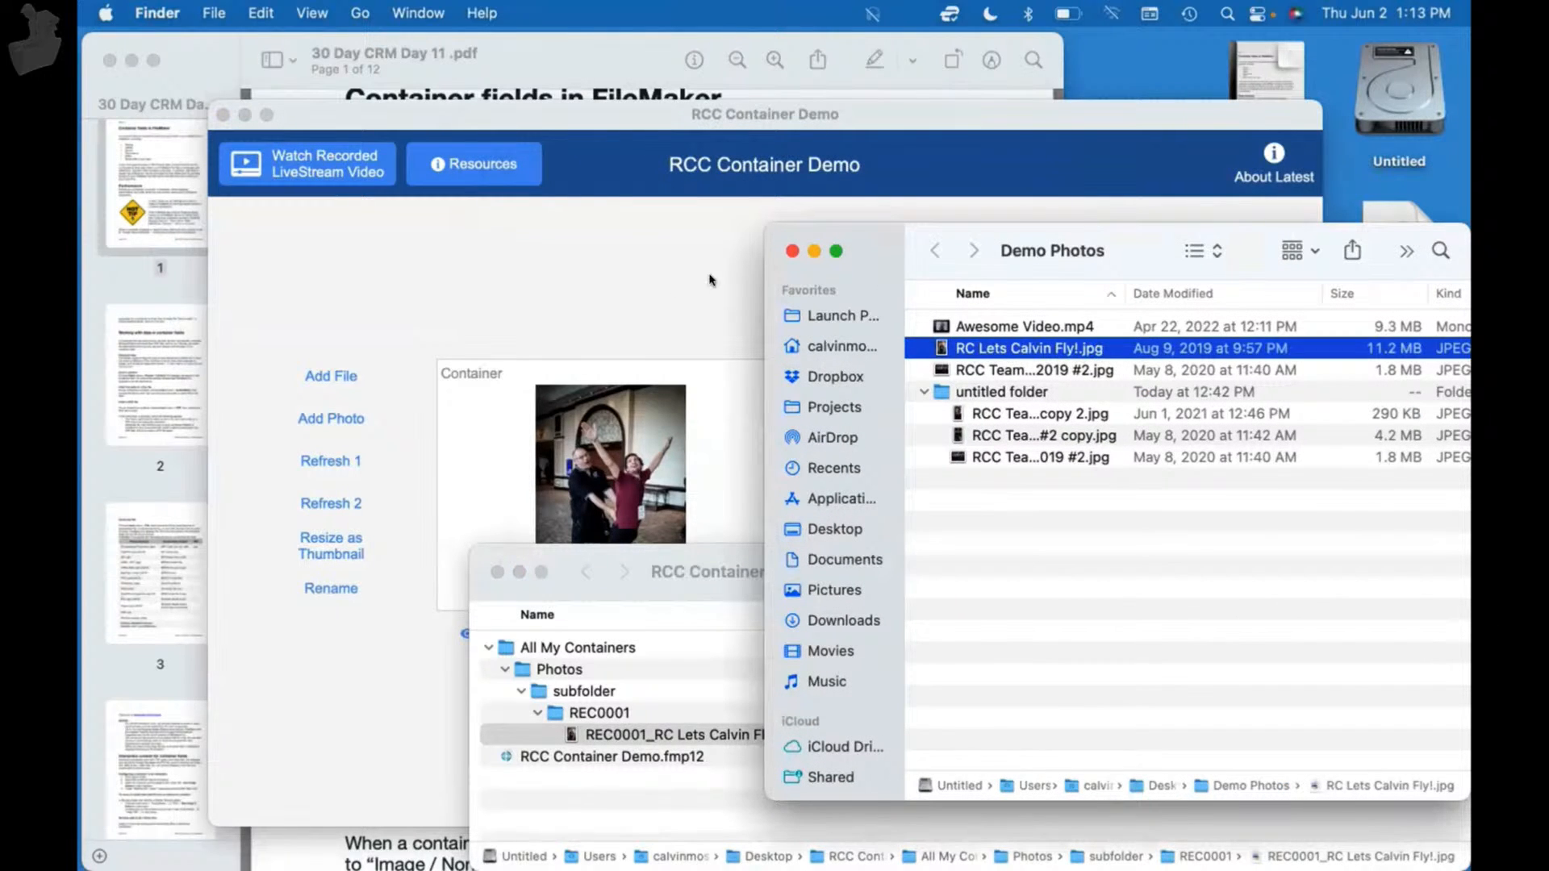
# - Shorten the Container field's open storage calculation to "Photos/subfolder/" & PrimaryKey & "/", removing the file name prefix, and accept the field options
pyautogui.click(642, 258)
pyautogui.press('super+shift+d')
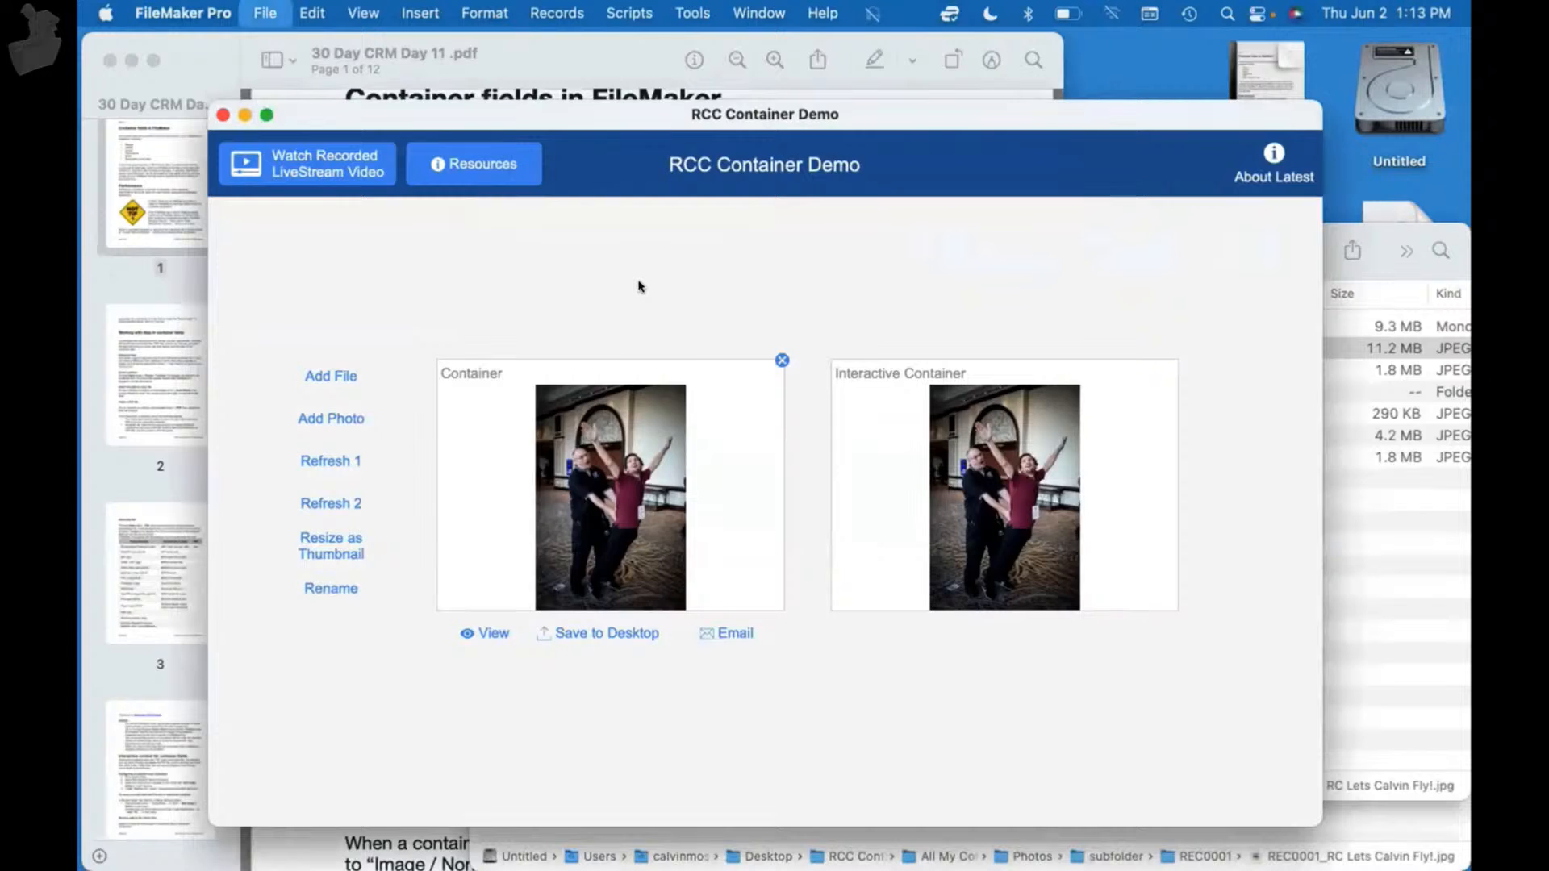
pyautogui.click(327, 210)
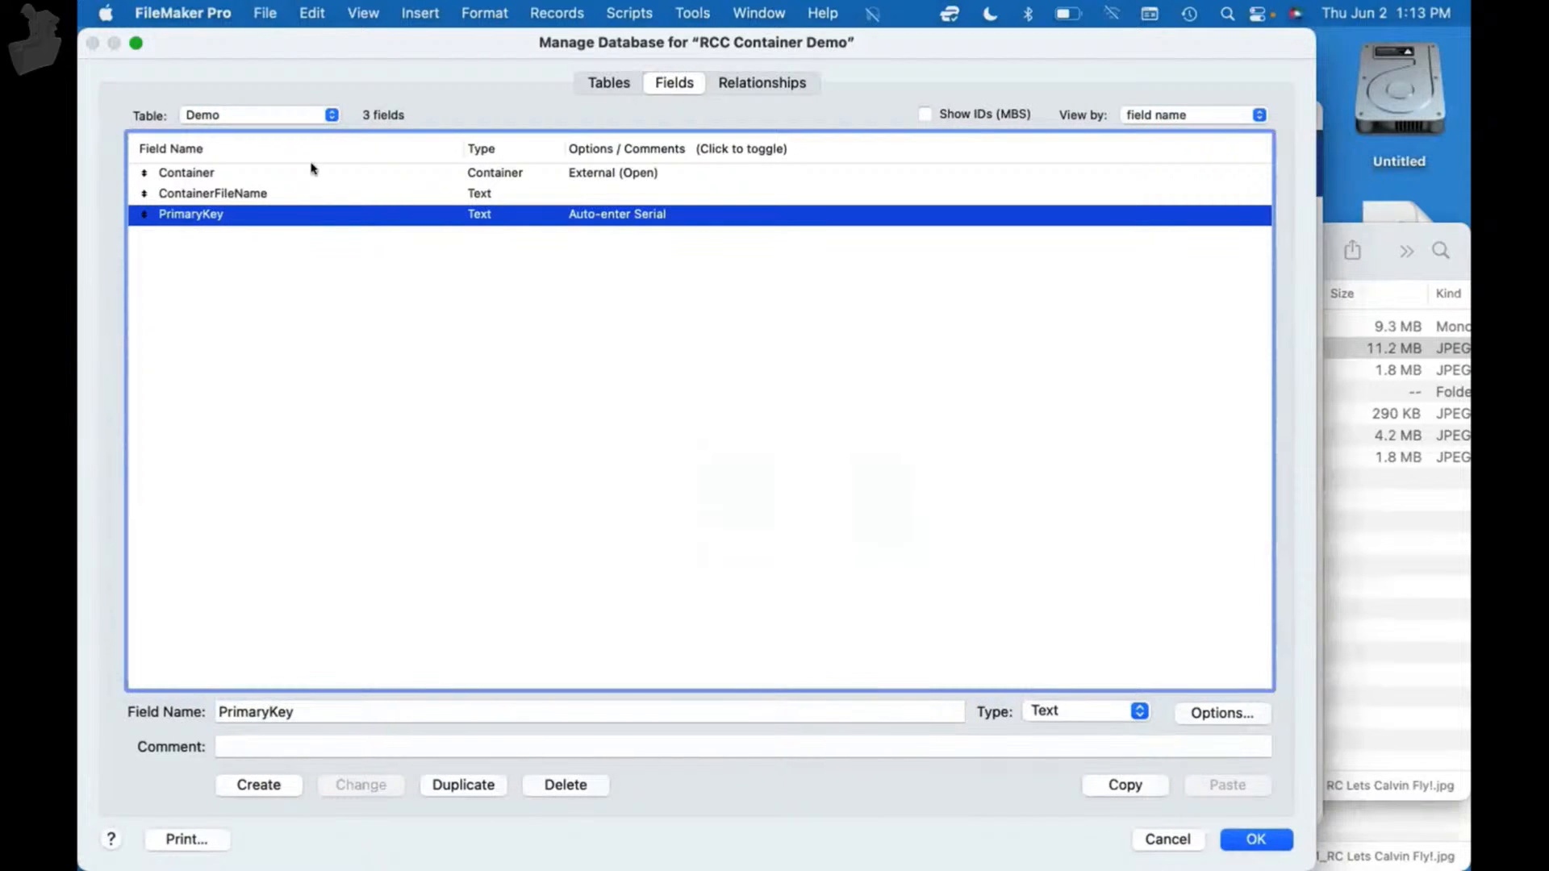
pyautogui.doubleClick(315, 171)
pyautogui.click(965, 549)
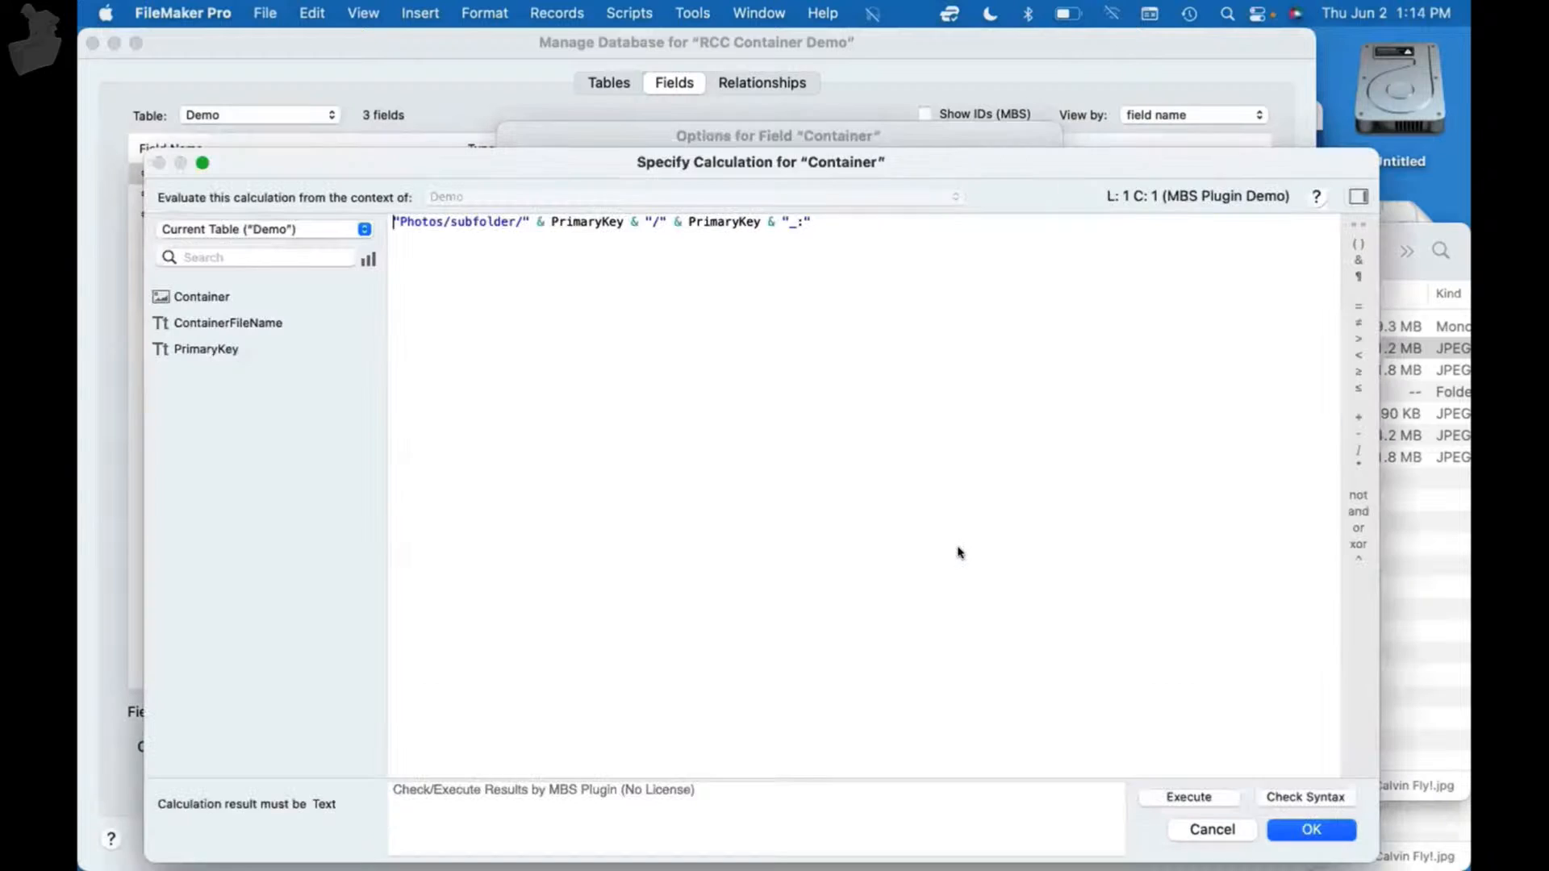
pyautogui.doubleClick(794, 221)
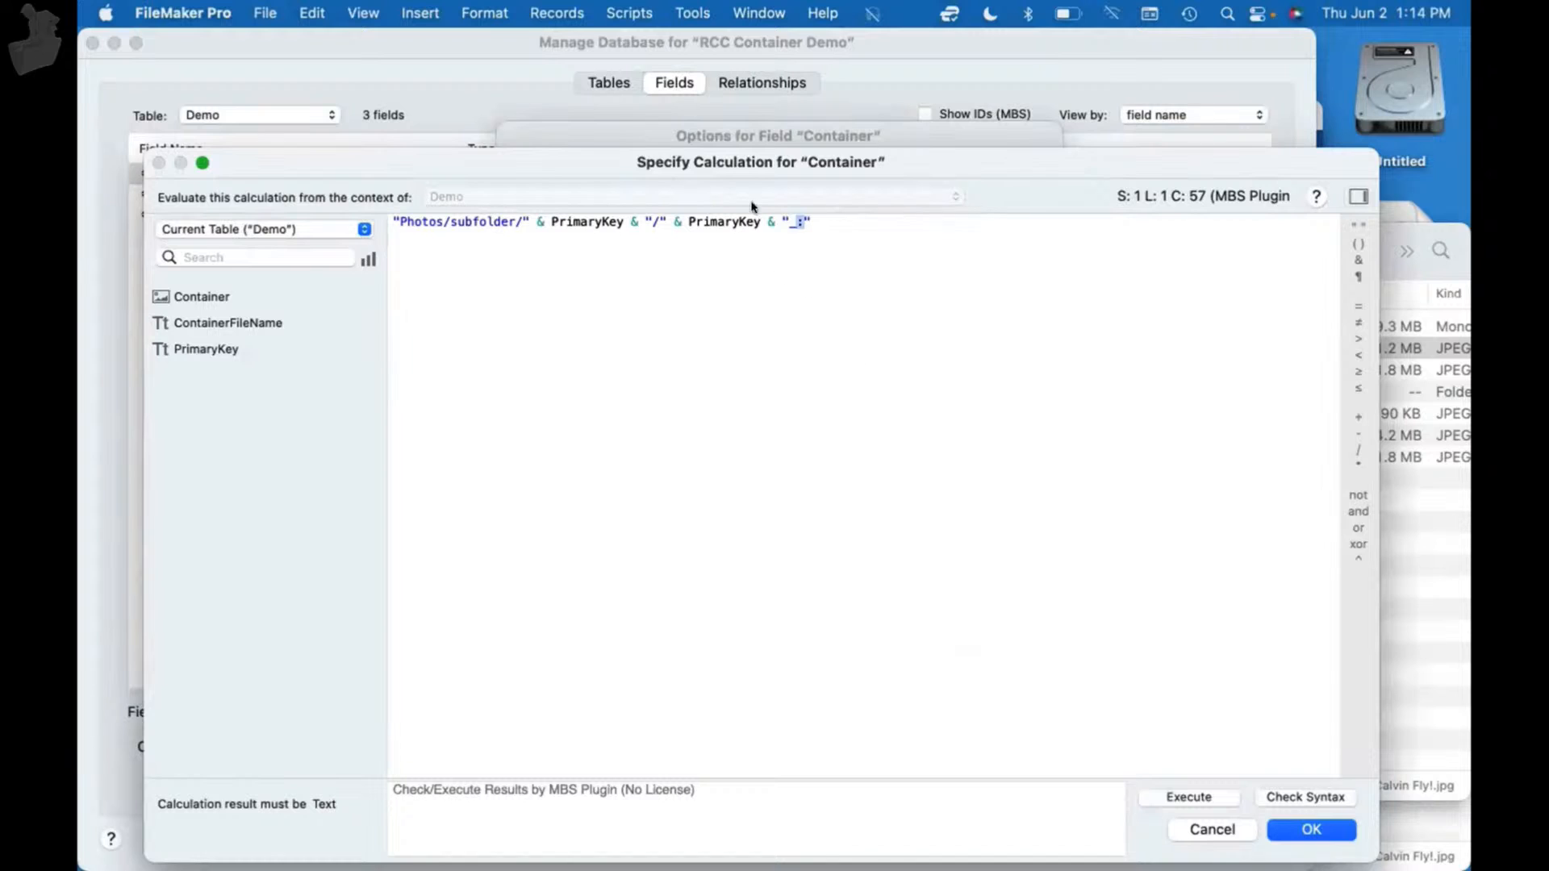
pyautogui.moveTo(815, 221); pyautogui.dragTo(700, 209)
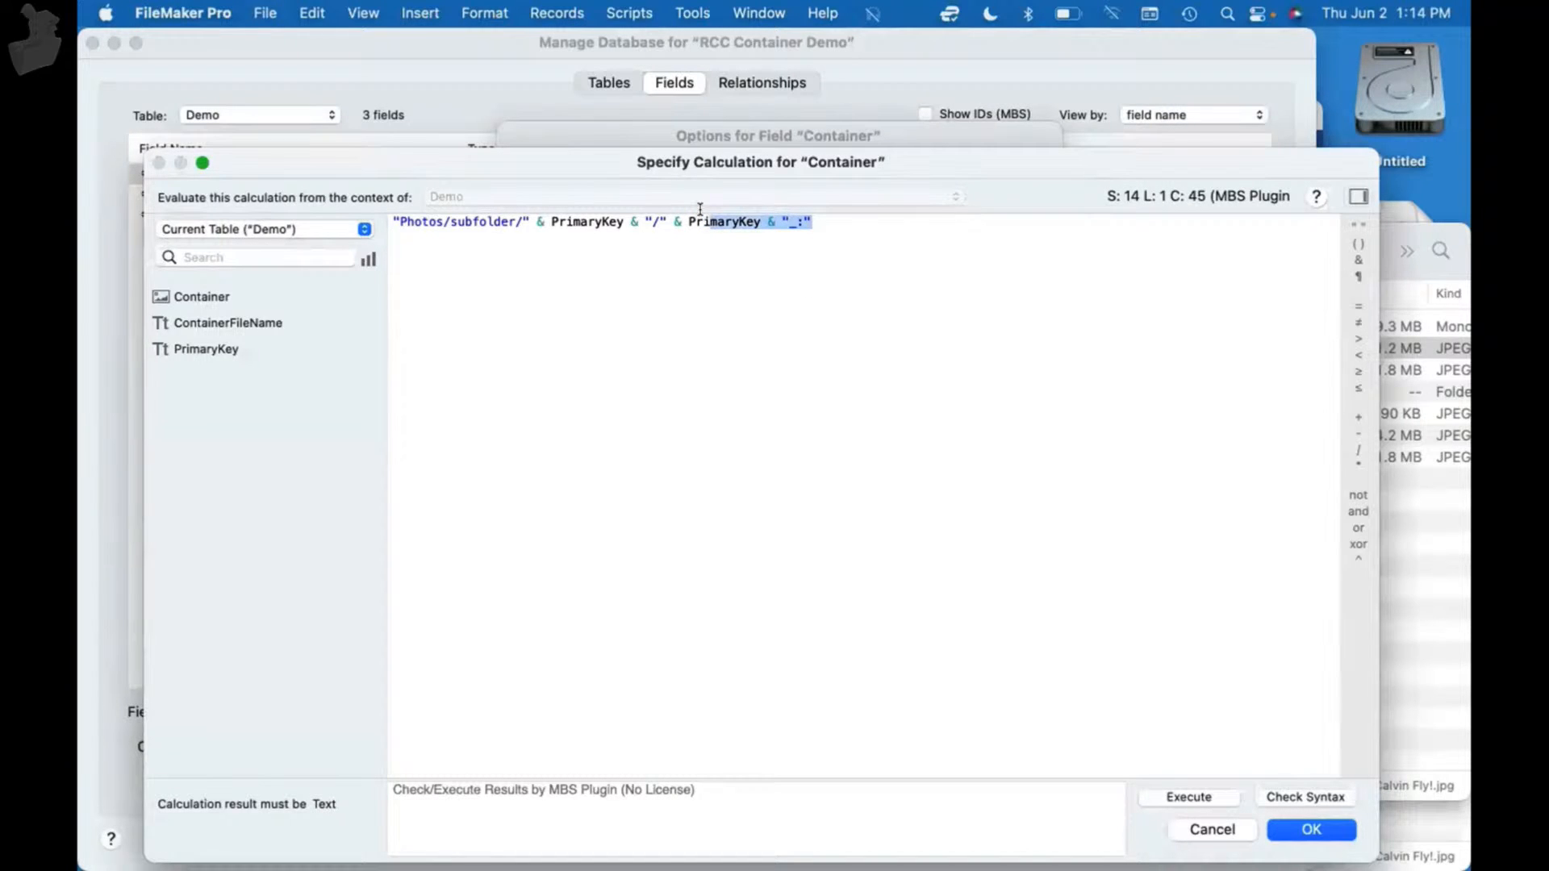
pyautogui.doubleClick(700, 213)
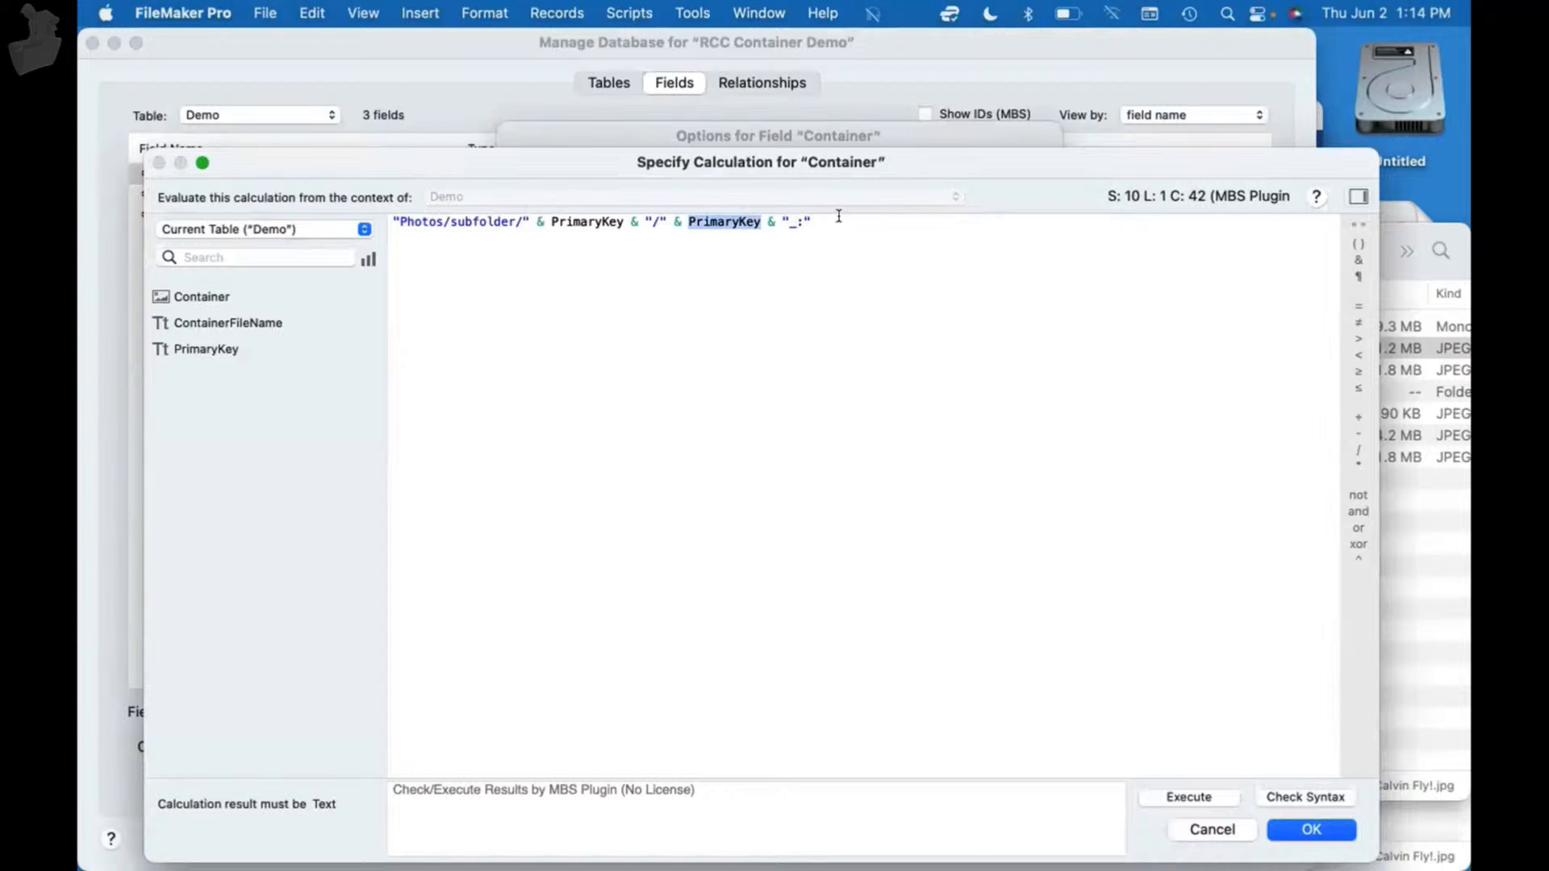
pyautogui.moveTo(815, 220); pyautogui.dragTo(663, 216)
pyautogui.press('BackSpace')
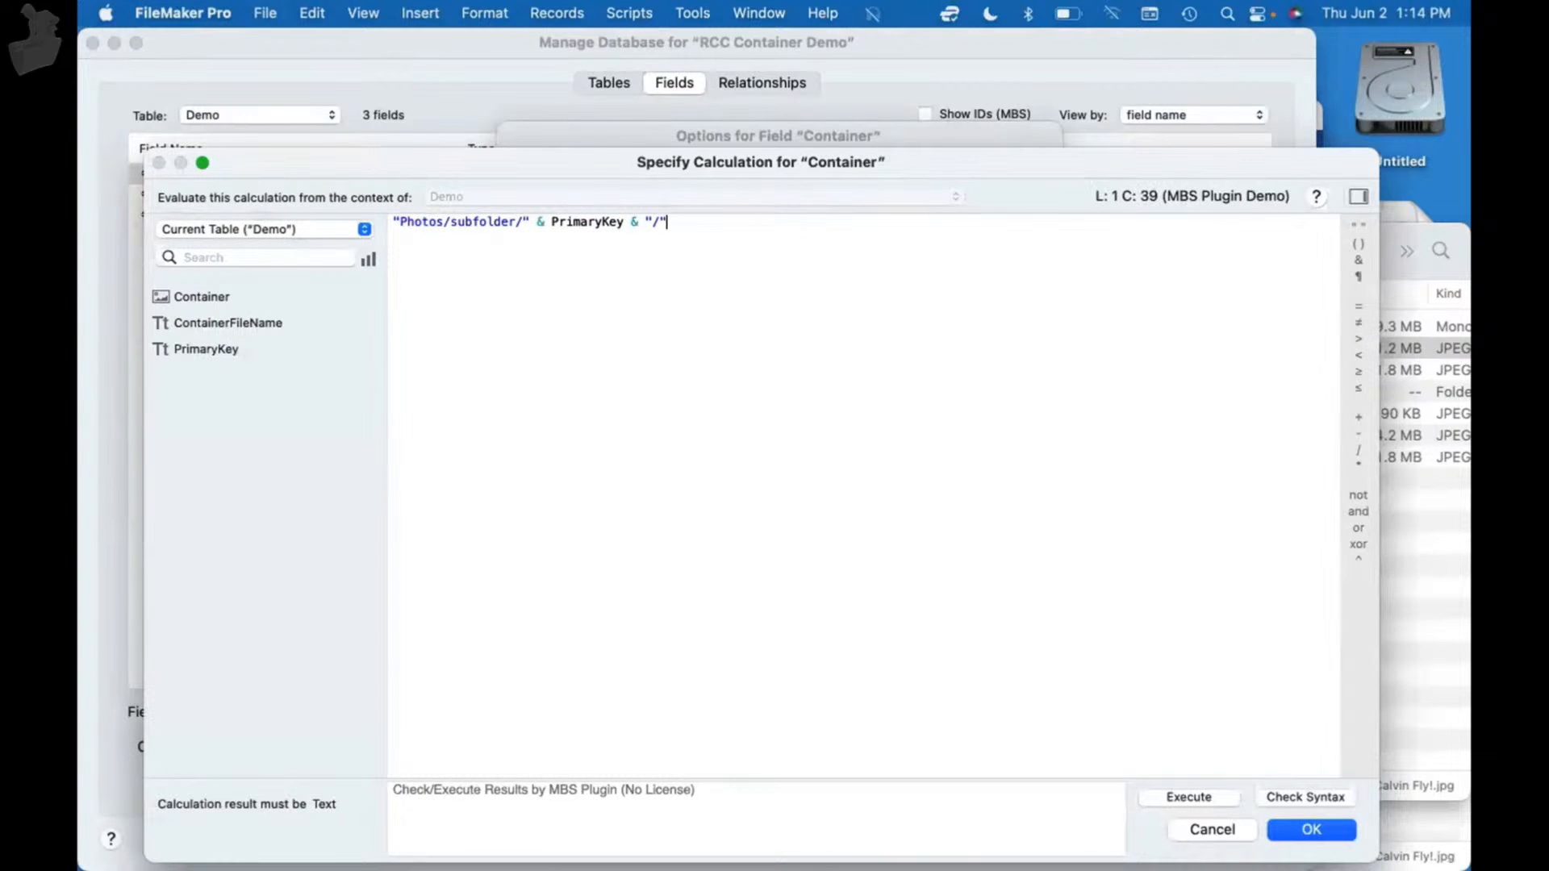
pyautogui.click(1307, 831)
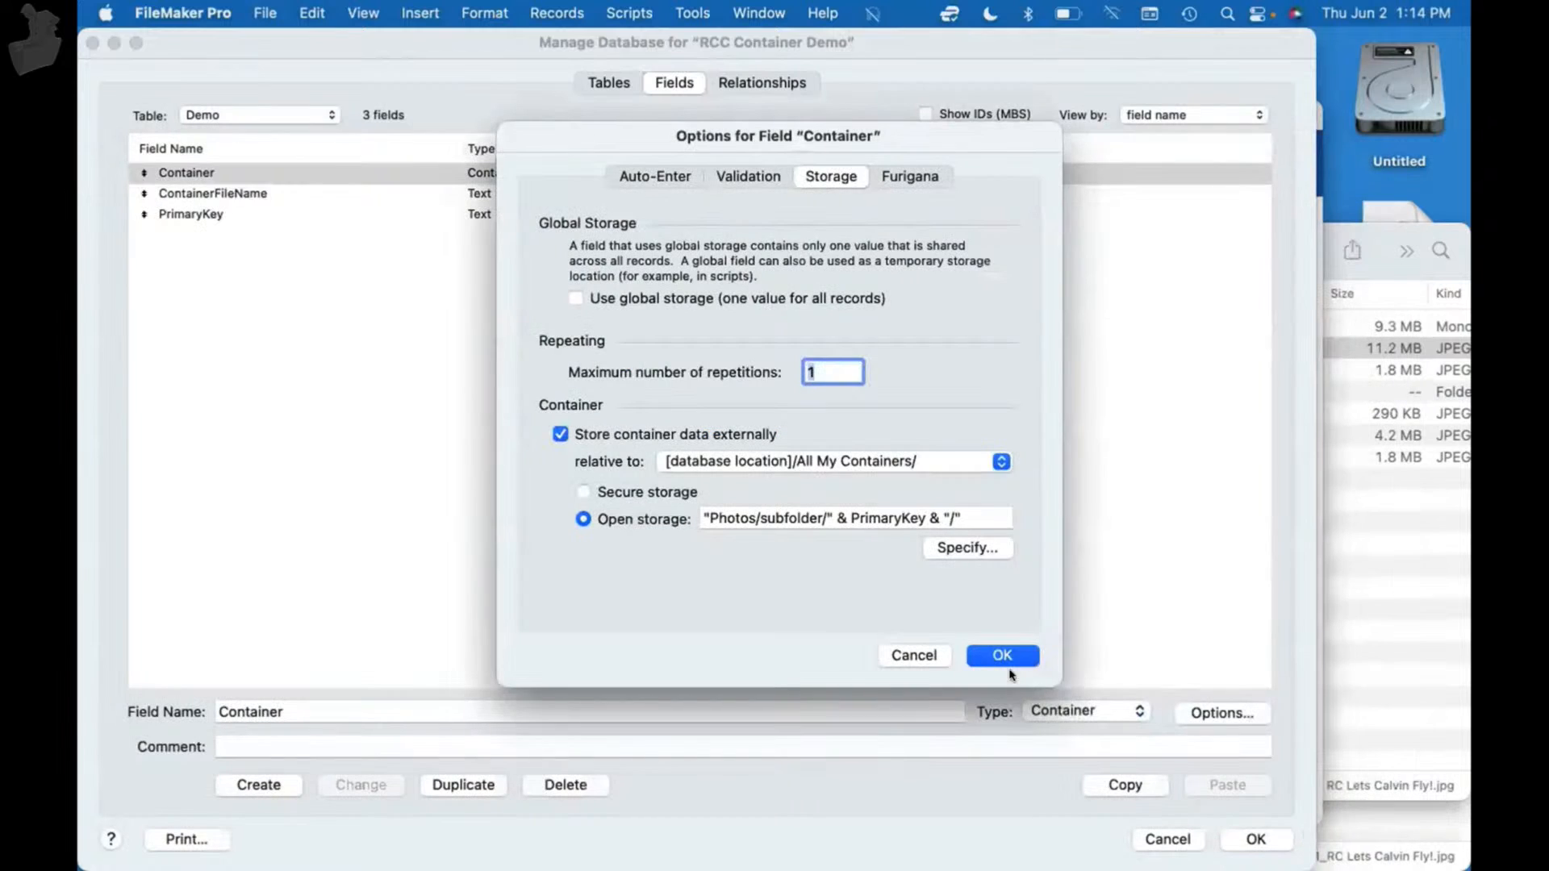
pyautogui.click(997, 655)
# - Save the revised field definitions and transfer the Container data to the path without the file name prefix
pyautogui.click(1256, 840)
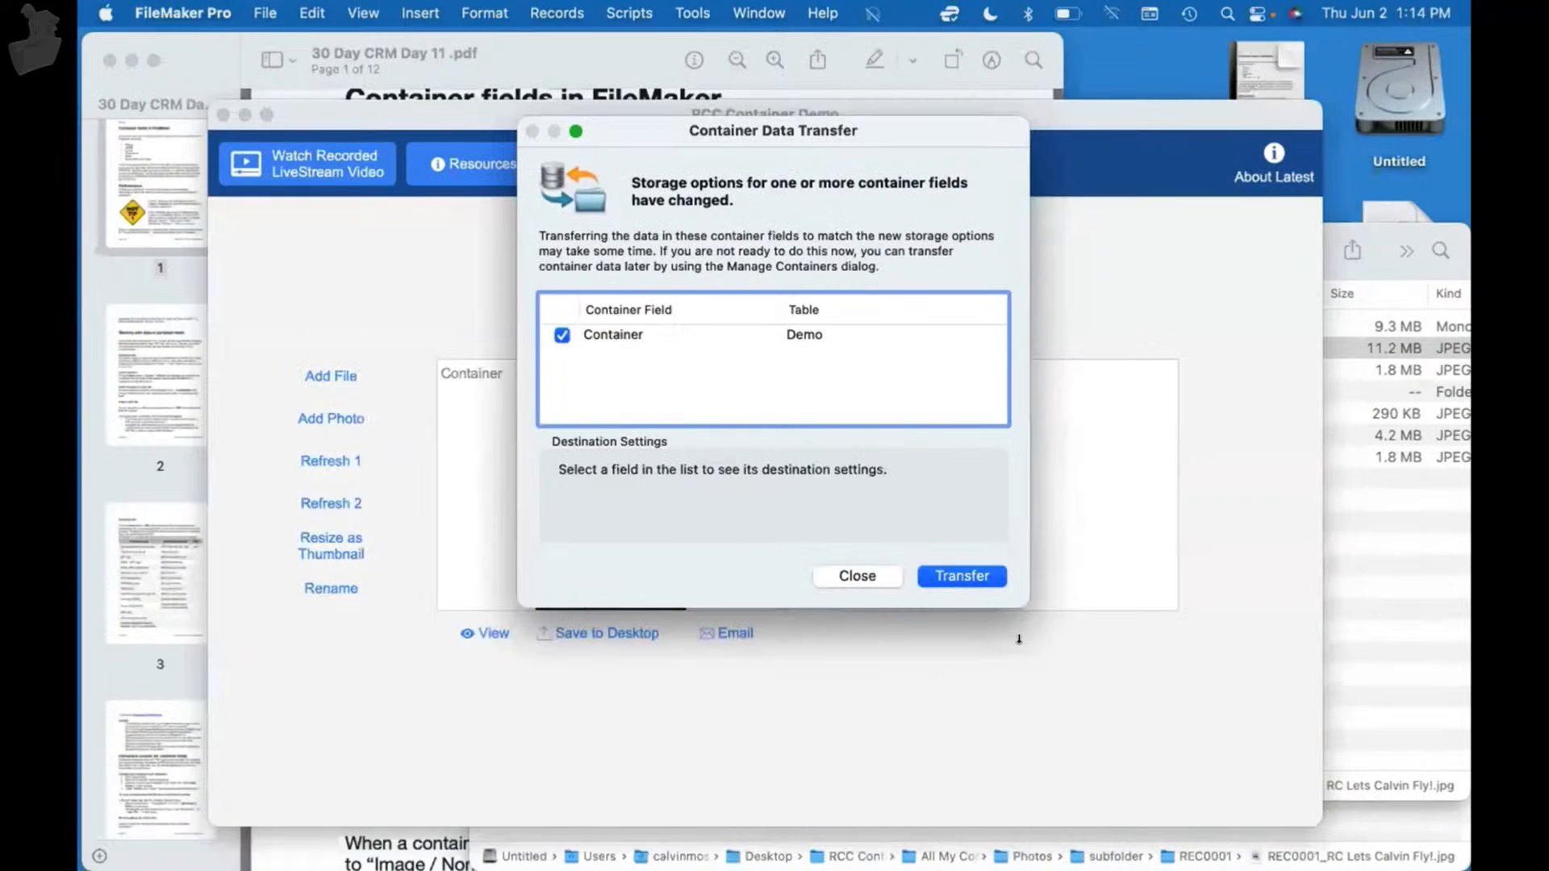
pyautogui.click(962, 577)
pyautogui.click(967, 422)
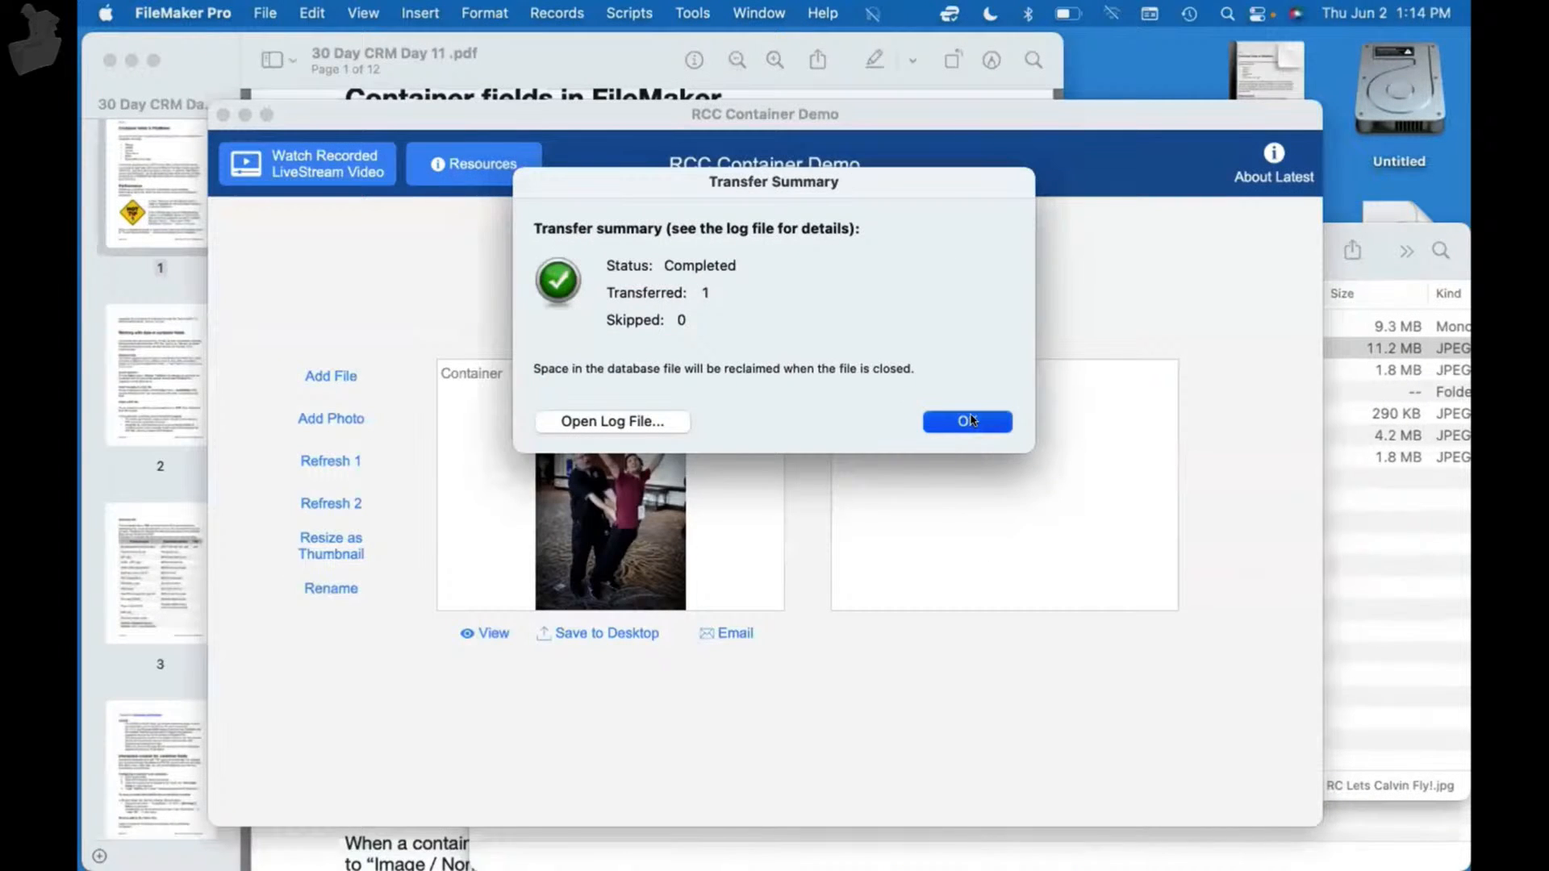
# - Bring the RCC Container Demo folder window forward and select the transferred JPEG in REC0001 to examine its file name
pyautogui.click(1405, 556)
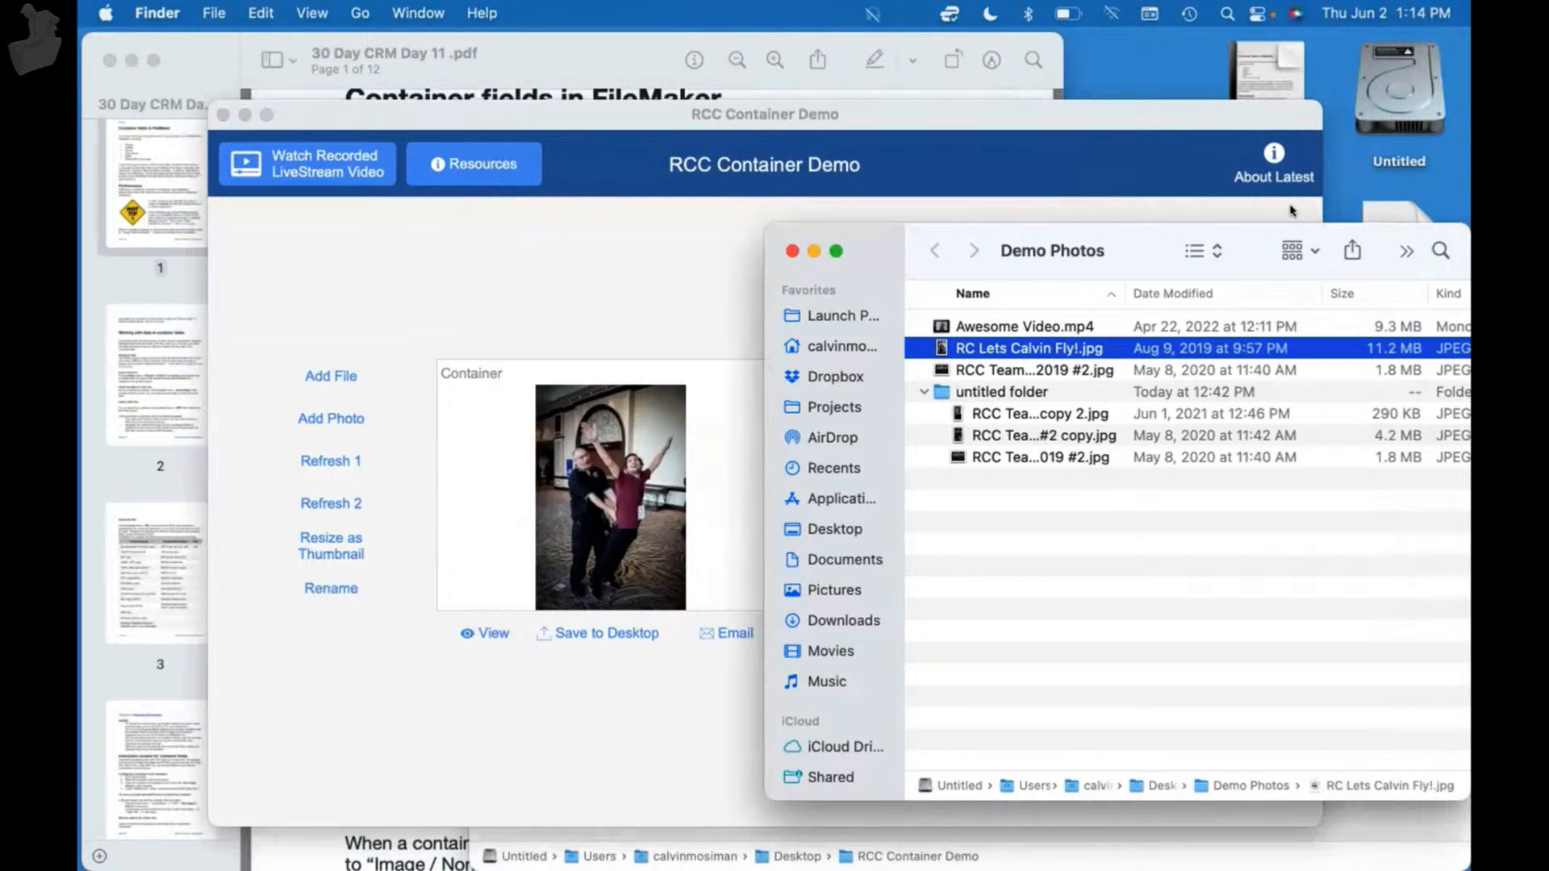
pyautogui.click(1404, 201)
pyautogui.hotkey('ctrl', 'Up')
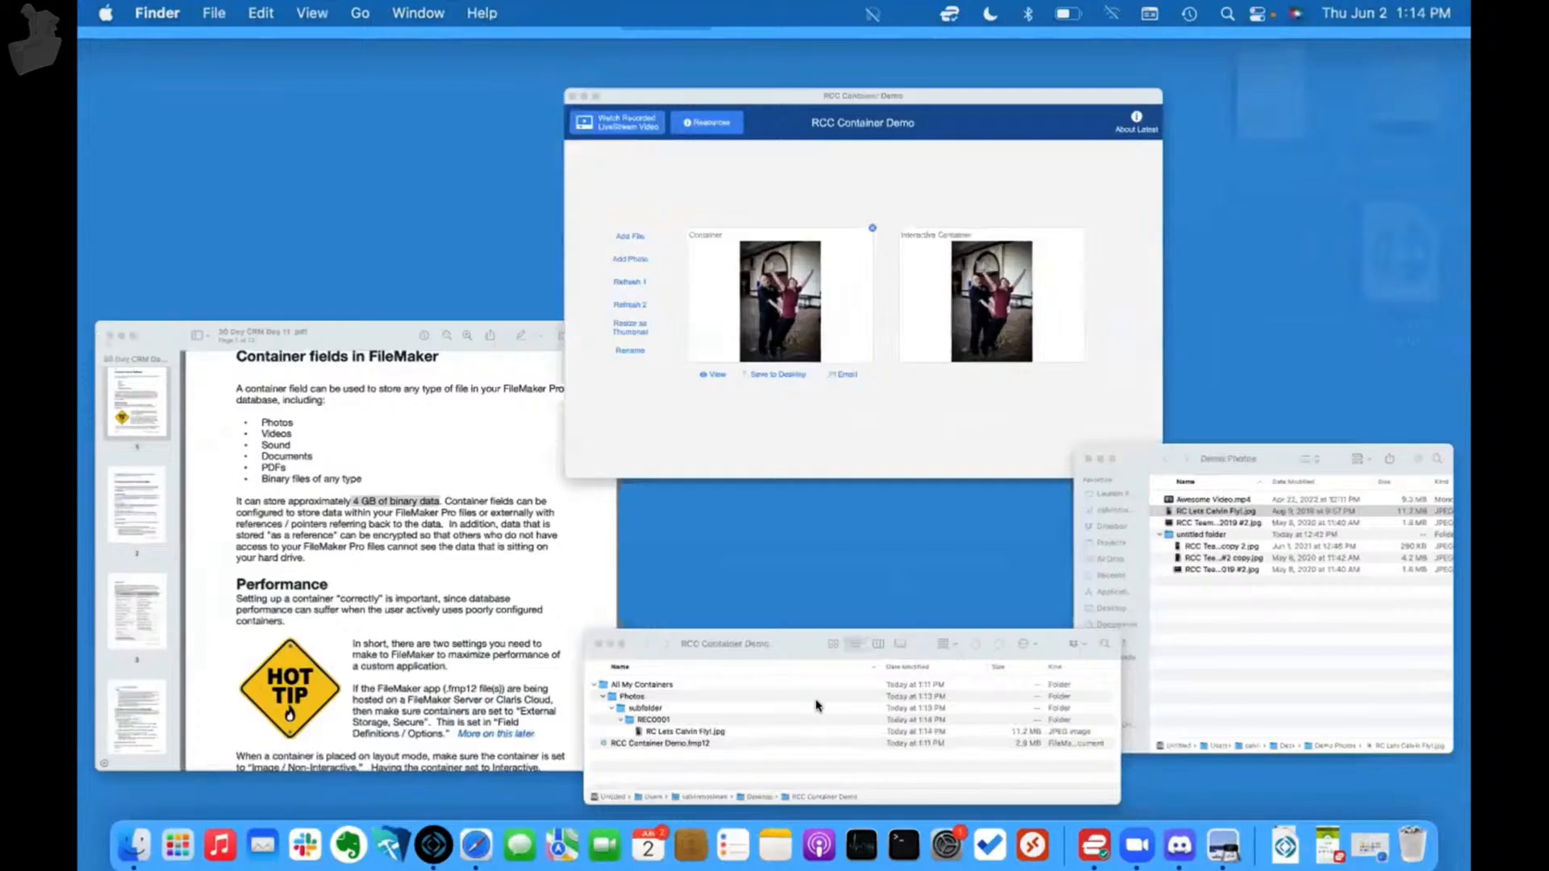
pyautogui.click(816, 706)
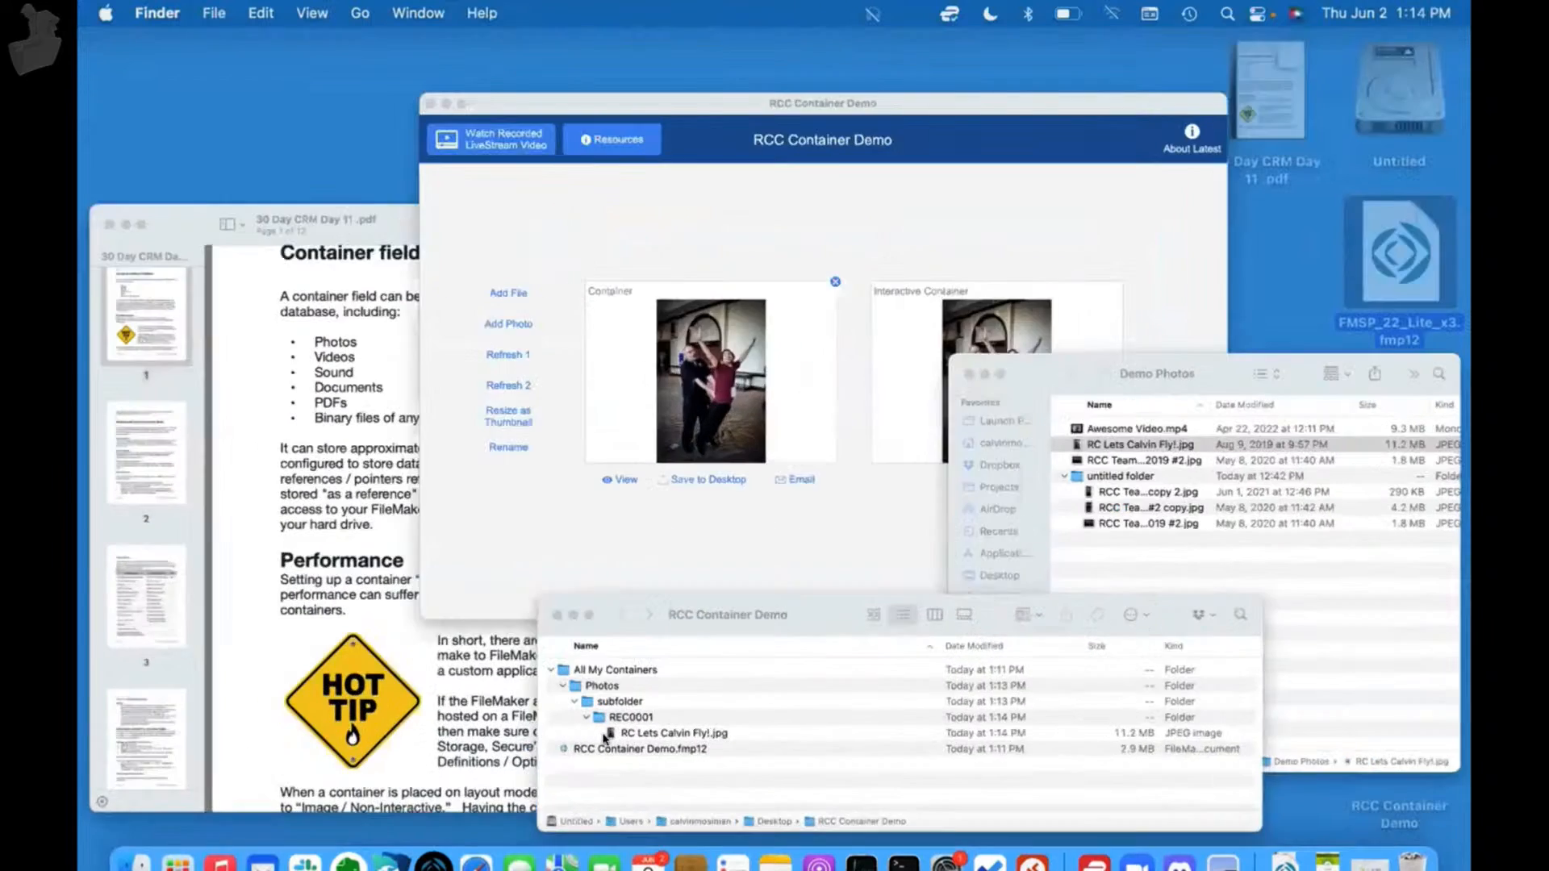
pyautogui.click(605, 735)
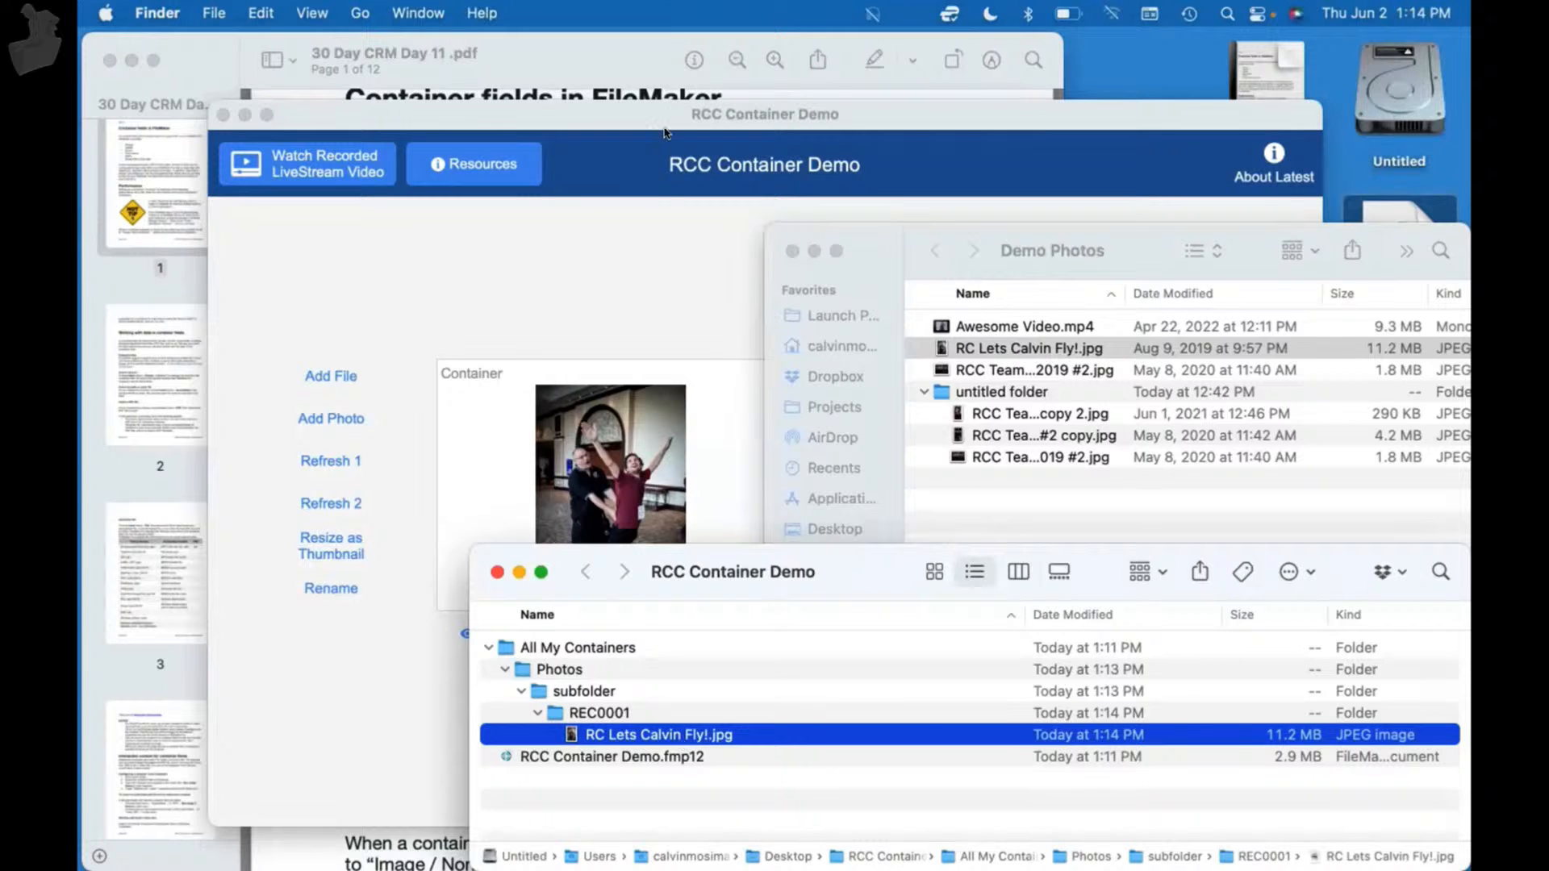
# - Switch the Container field's external storage from open to Secure storage and accept the field options
pyautogui.click(627, 256)
pyautogui.press('super+shift+d')
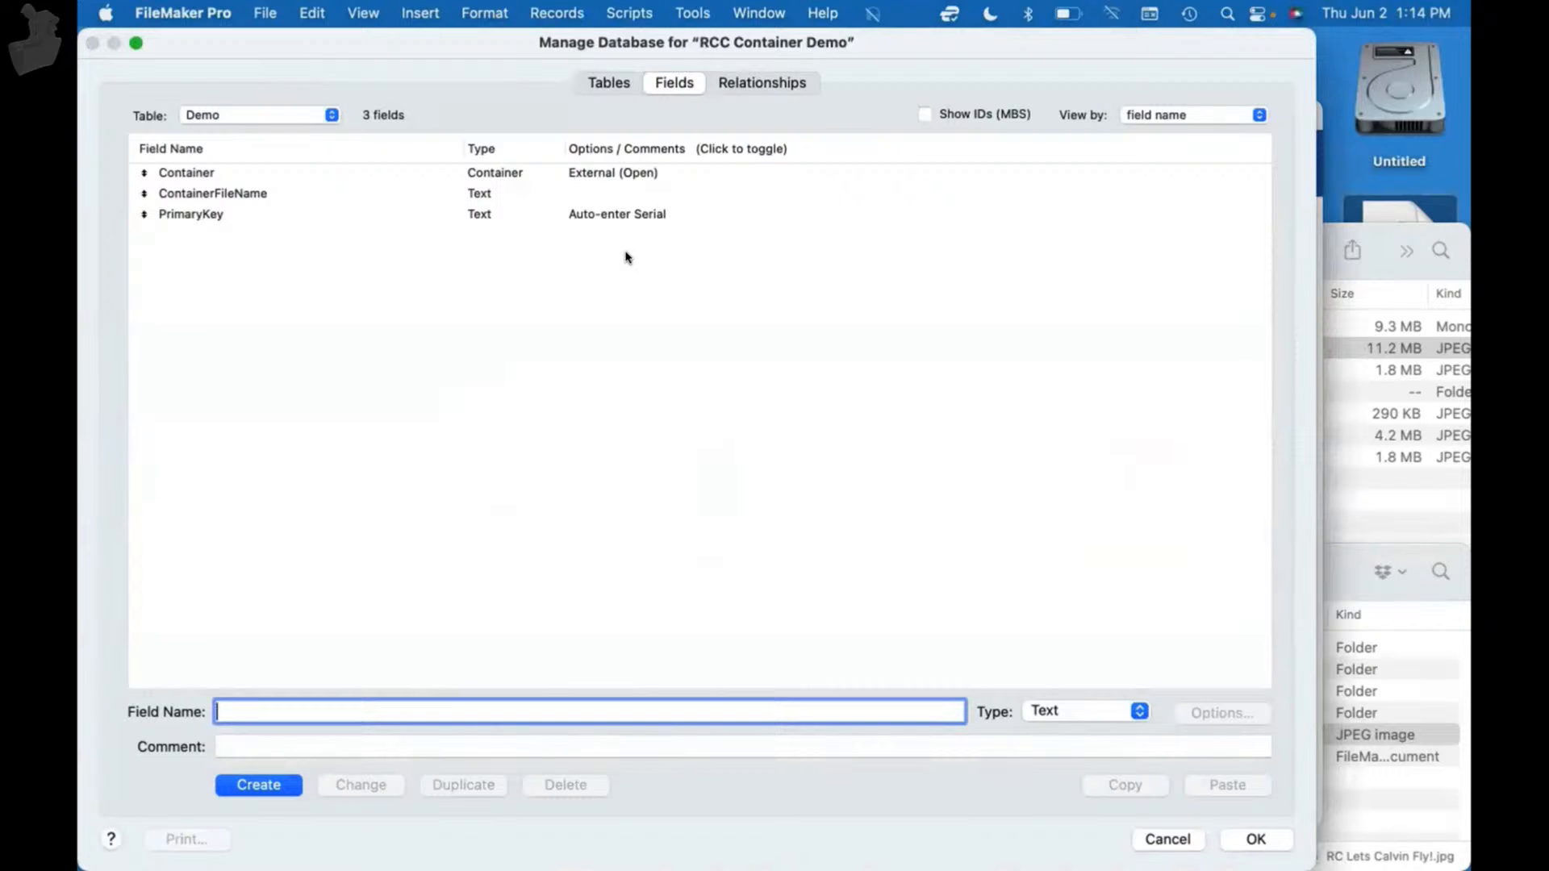
pyautogui.doubleClick(588, 172)
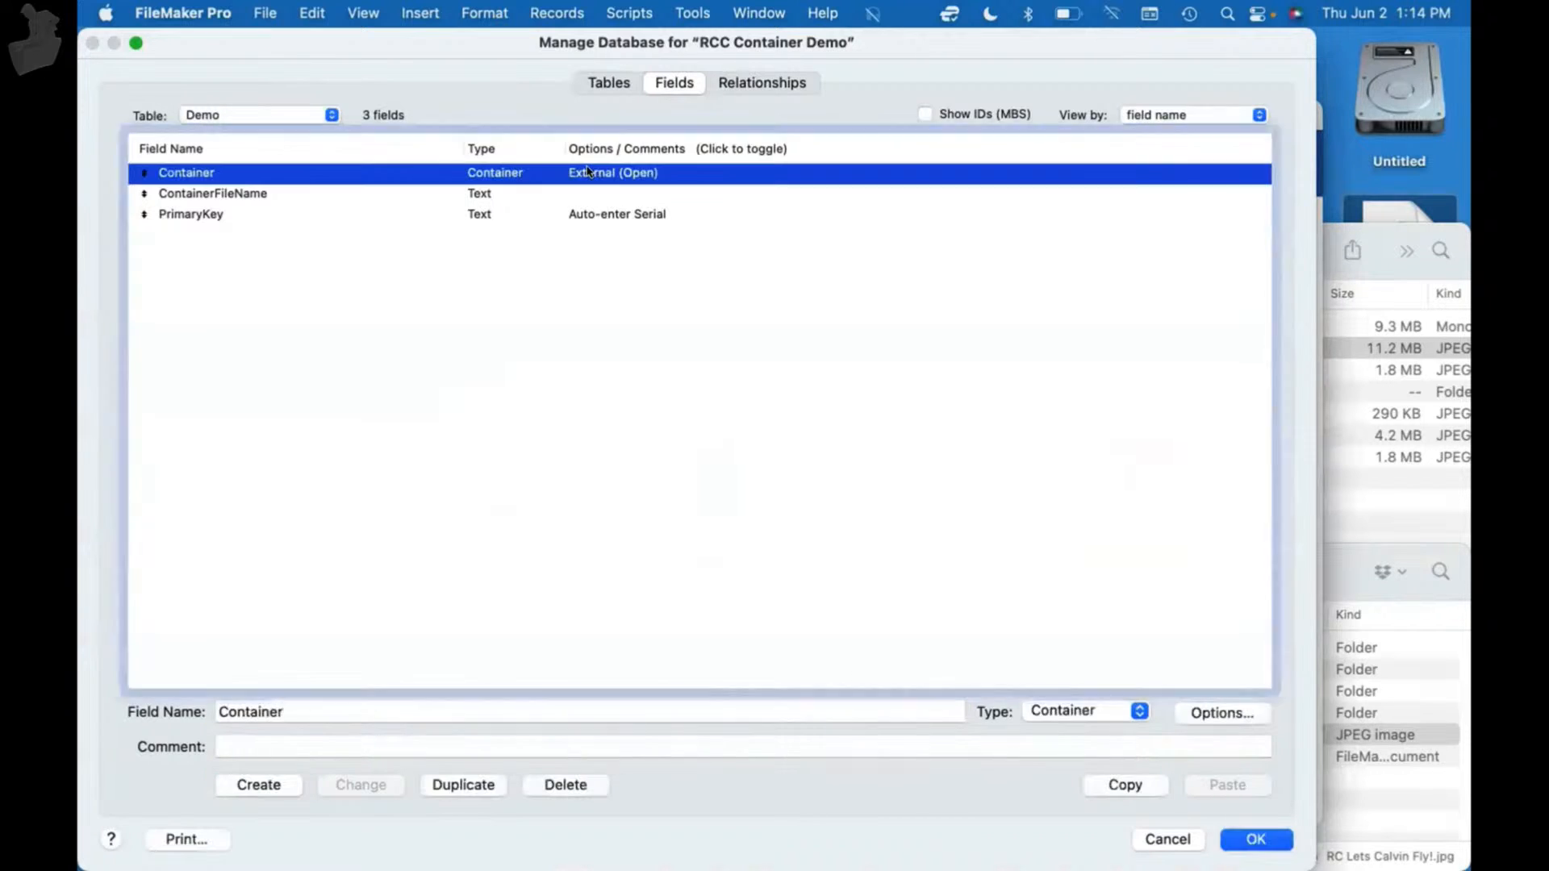
pyautogui.click(658, 493)
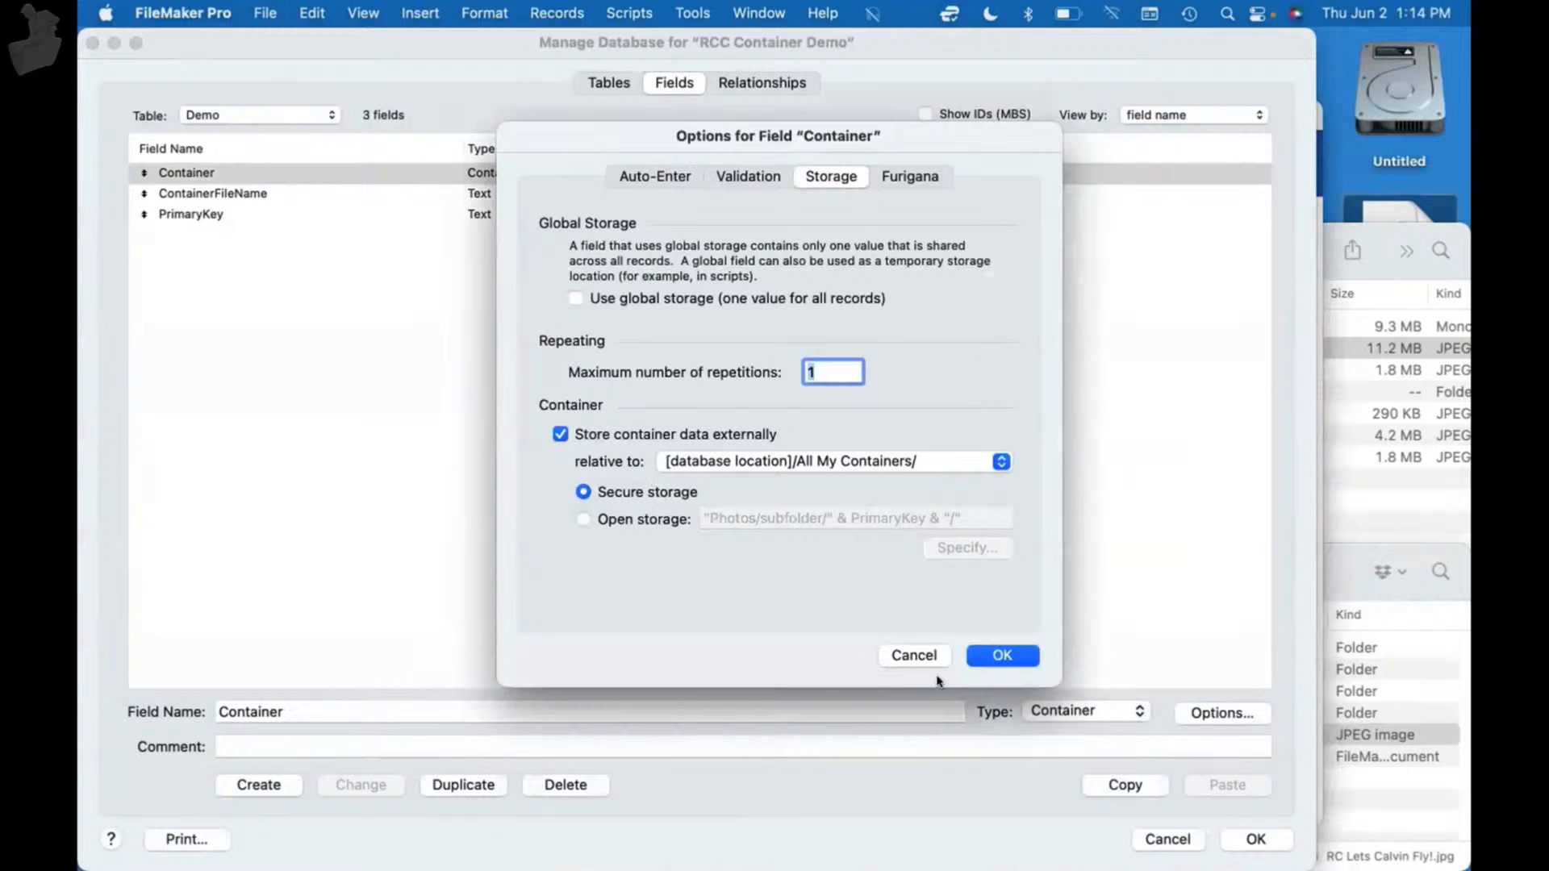
pyautogui.click(1001, 657)
# - Save the field definitions and transfer the Container data to secure storage, closing the transfer summary
pyautogui.click(1252, 837)
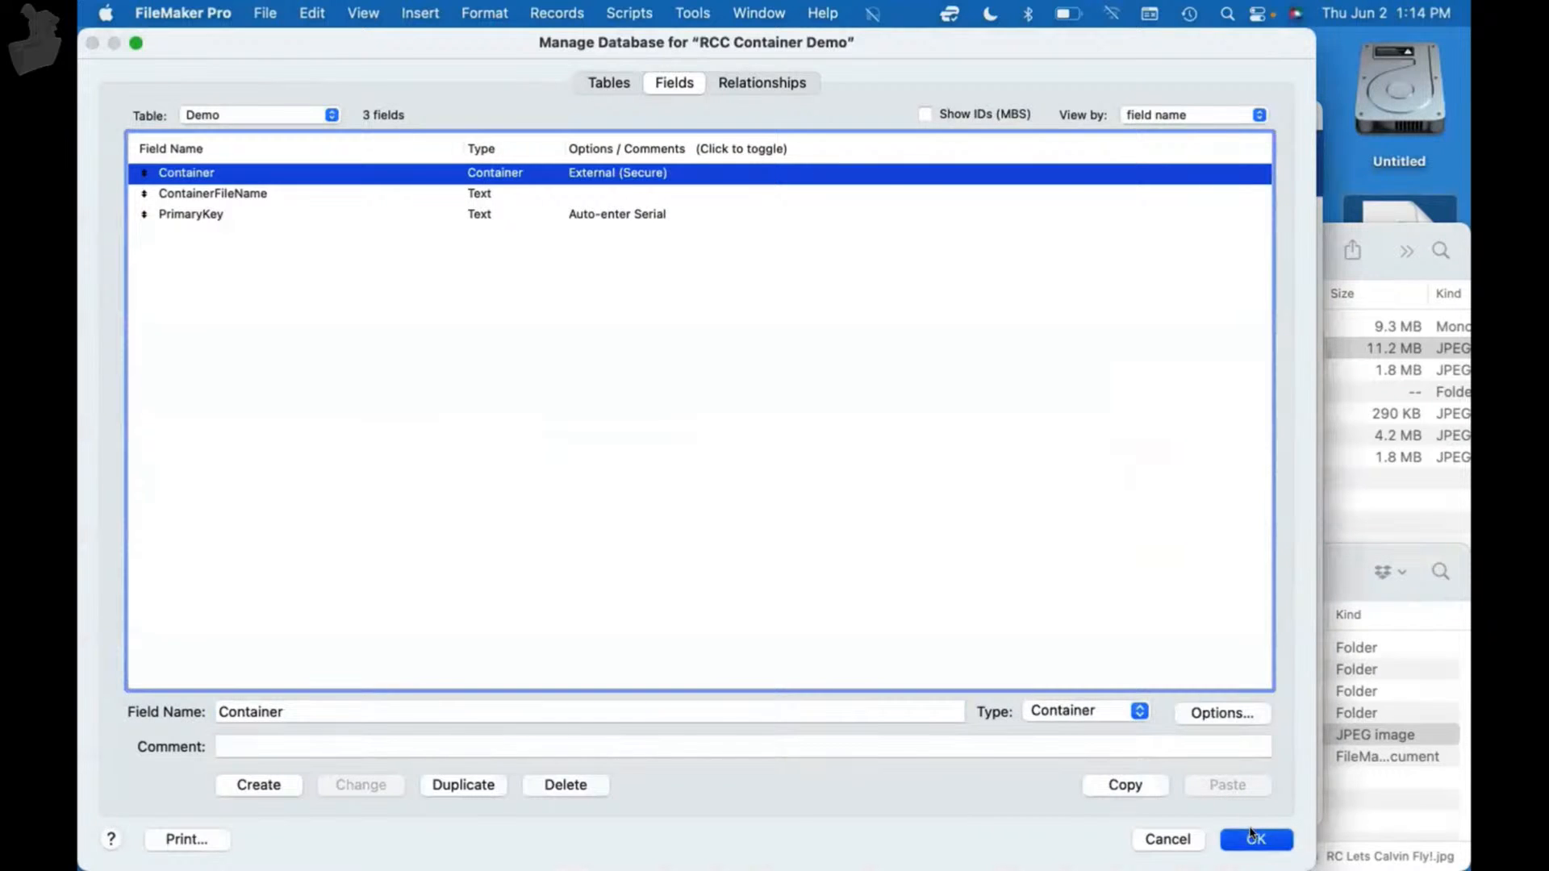
pyautogui.press('Return')
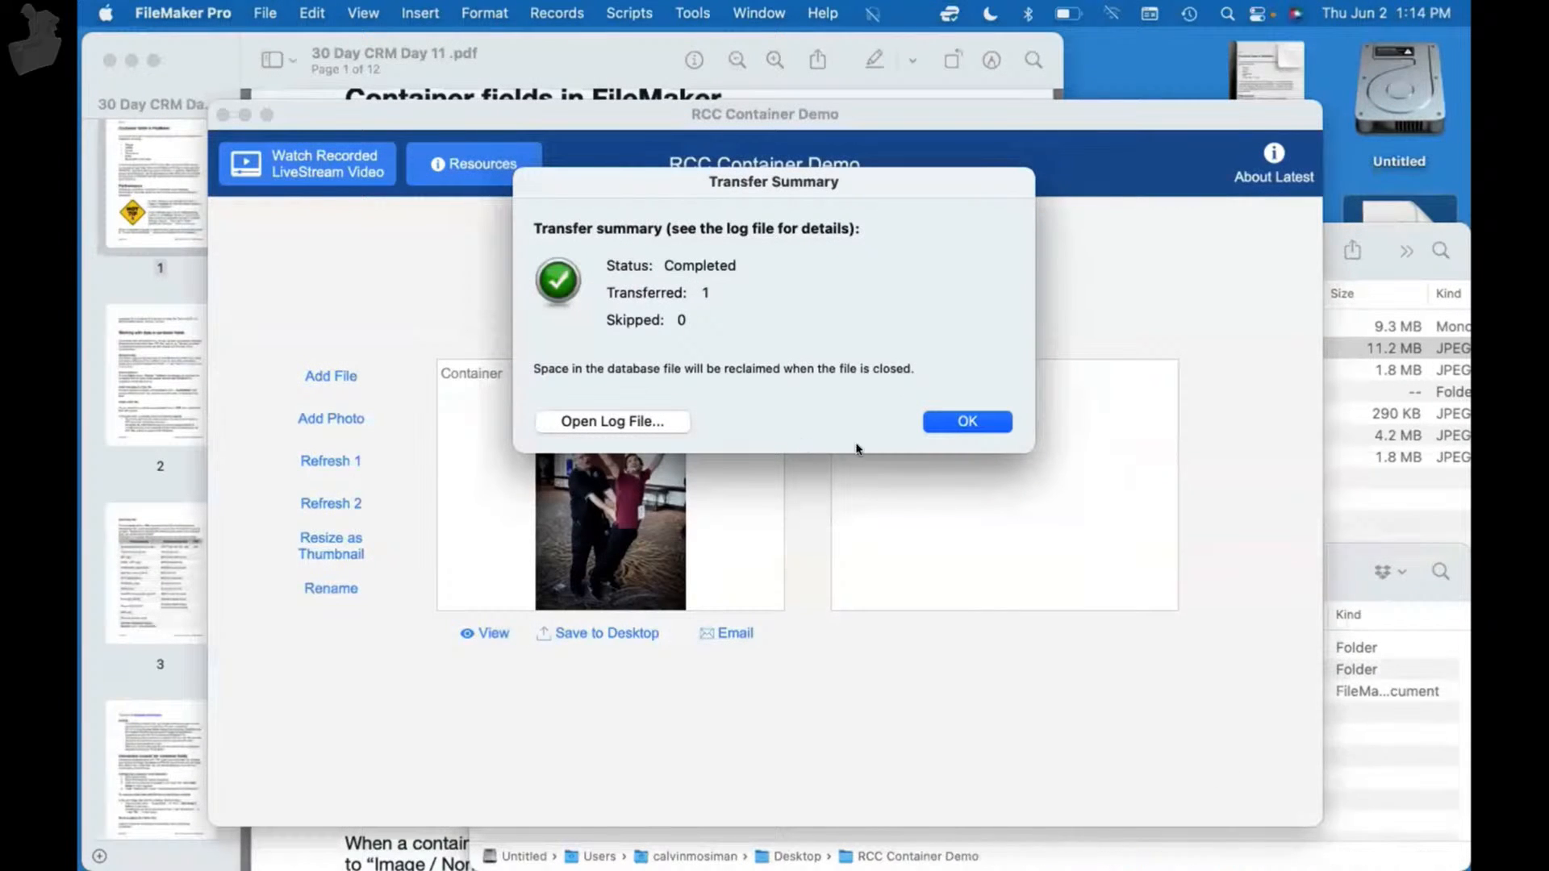
pyautogui.click(976, 425)
# - Enlarge the RCC Container Demo folder window and expand every nested folder under Secure down to the stored file
pyautogui.click(1323, 557)
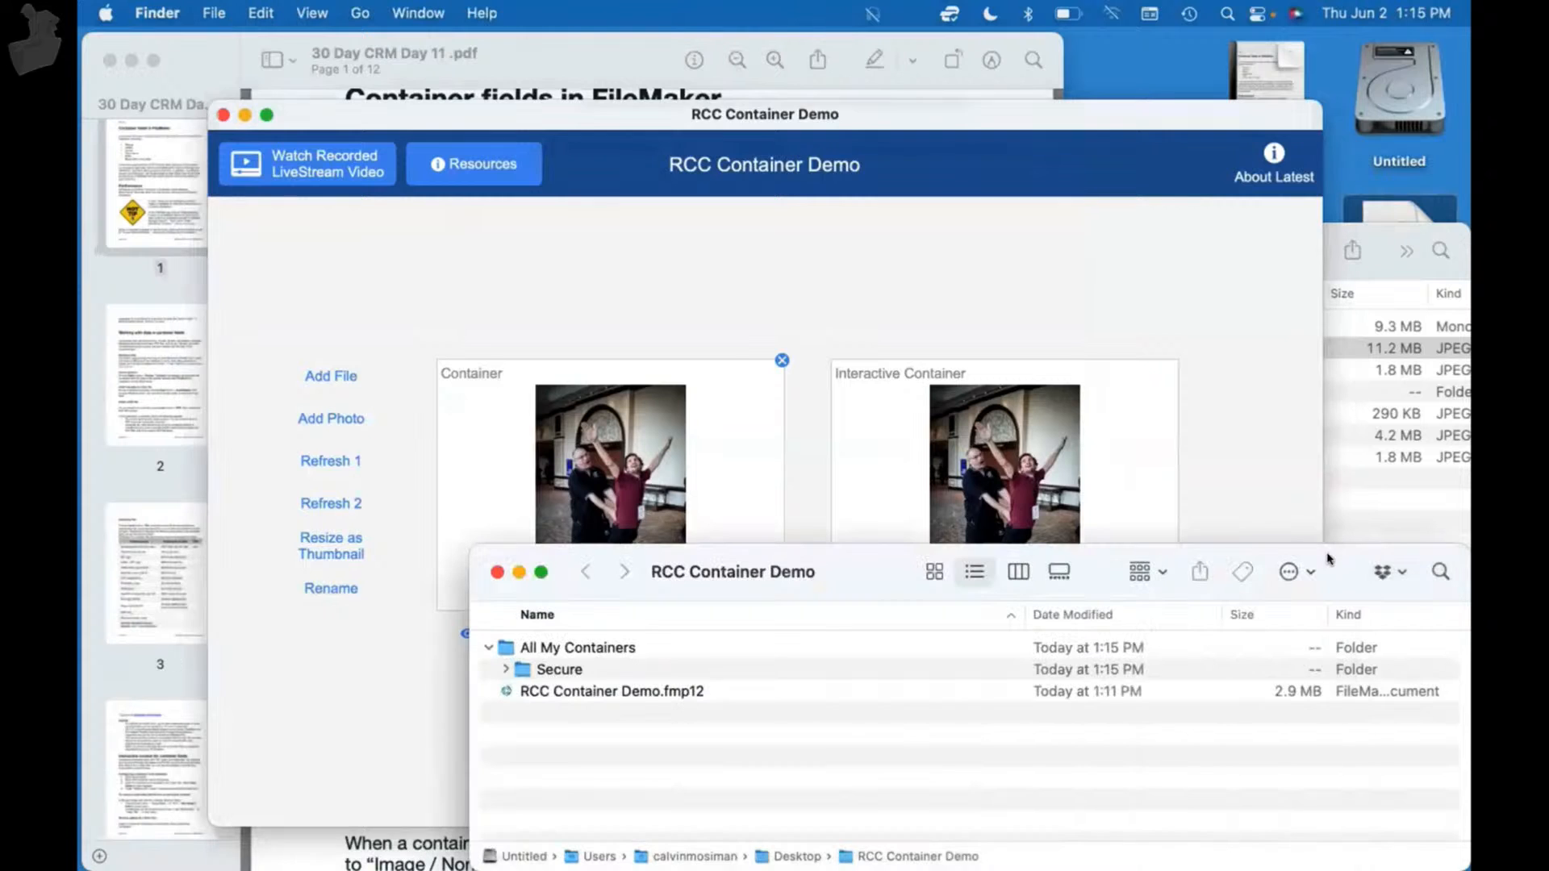
pyautogui.doubleClick(582, 545)
pyautogui.click(557, 151)
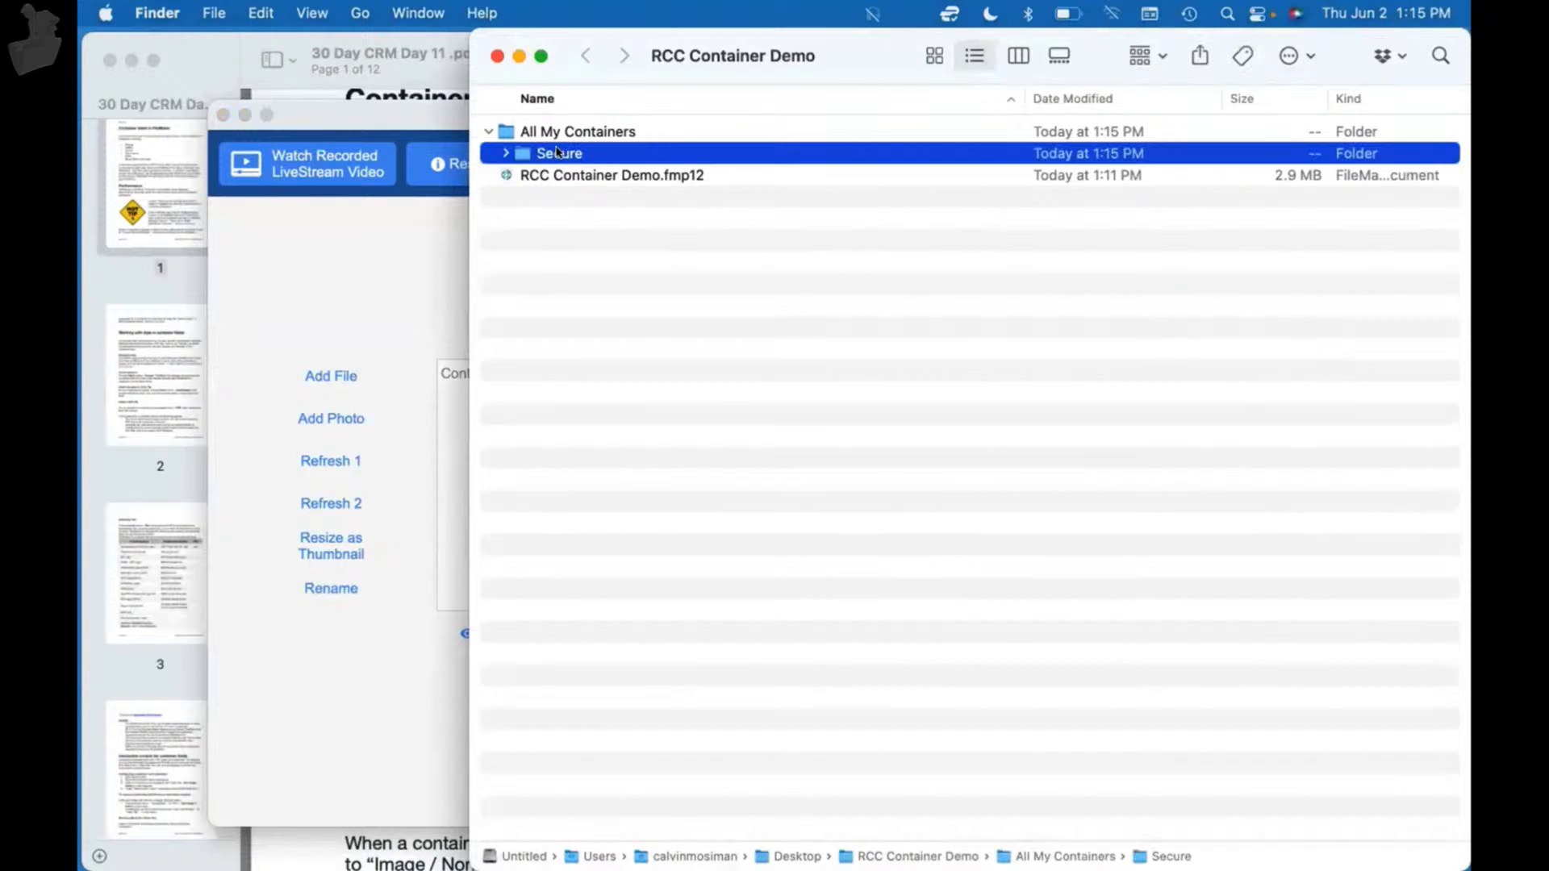
pyautogui.press('Right')
pyautogui.press('Down')
pyautogui.press('Right')
pyautogui.press('Down')
pyautogui.press('Right')
pyautogui.press('Down')
pyautogui.press('Right')
pyautogui.press('Down')
pyautogui.press('Right')
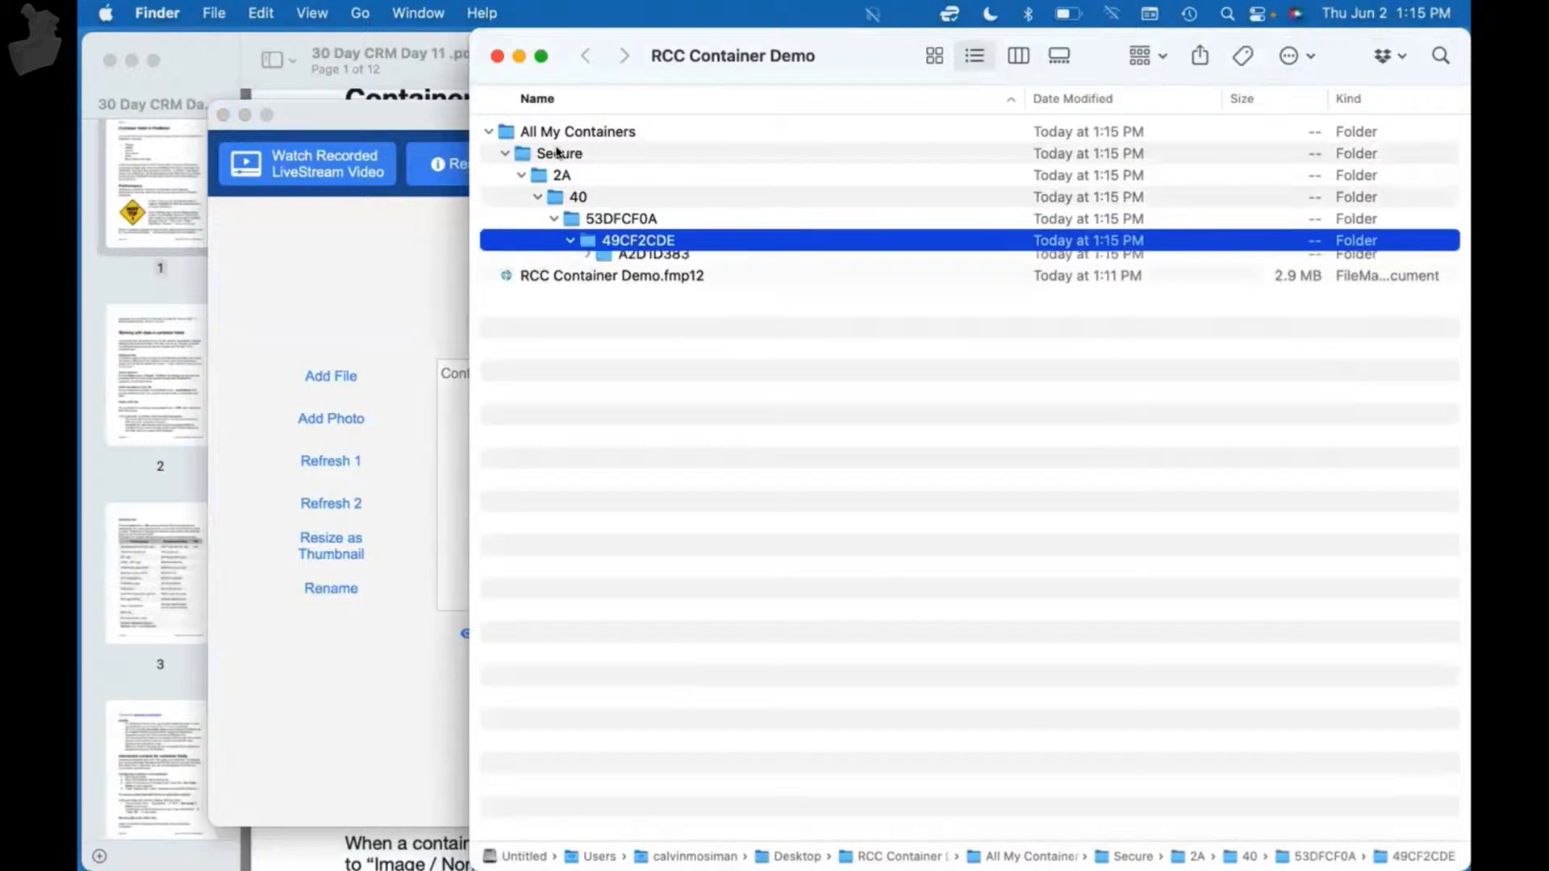
pyautogui.press('Down')
pyautogui.press('Right')
# - Preview the securely stored file 2A4C_130 and close the preview
pyautogui.press('Down')
pyautogui.press('Down')
pyautogui.press('Up')
pyautogui.press('space')
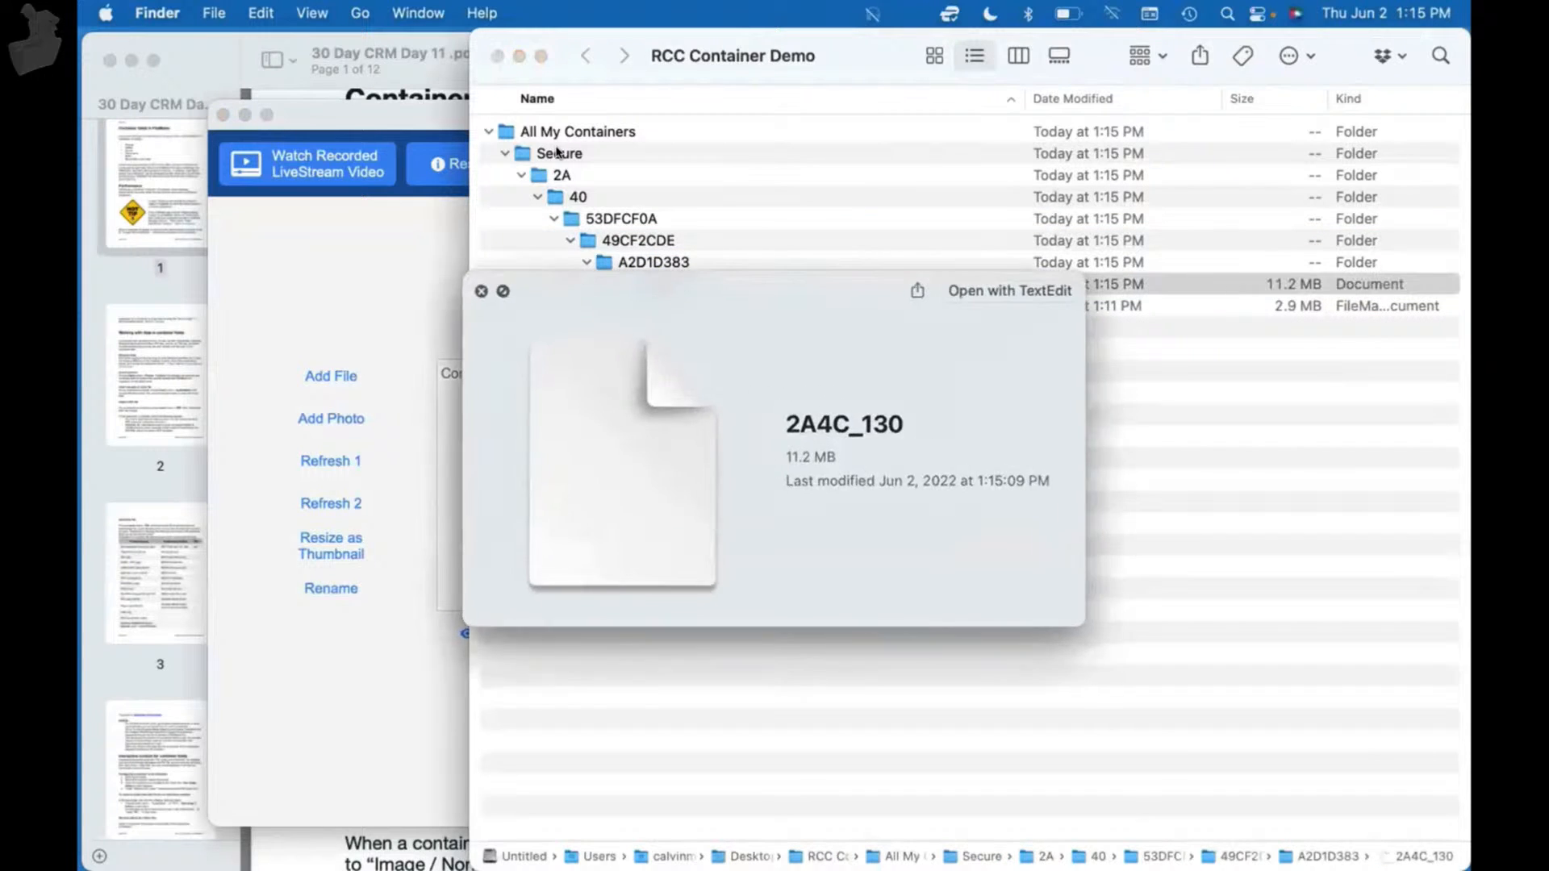
pyautogui.press('space')
# - Collapse the nested secure storage folders all the way up to All My Containers
pyautogui.press('Left')
pyautogui.press('Left')
pyautogui.press('Left')
pyautogui.press('Left')
pyautogui.press('Left')
pyautogui.press('Left')
pyautogui.press('Left')
pyautogui.press('Left')
pyautogui.press('Left')
pyautogui.press('Left')
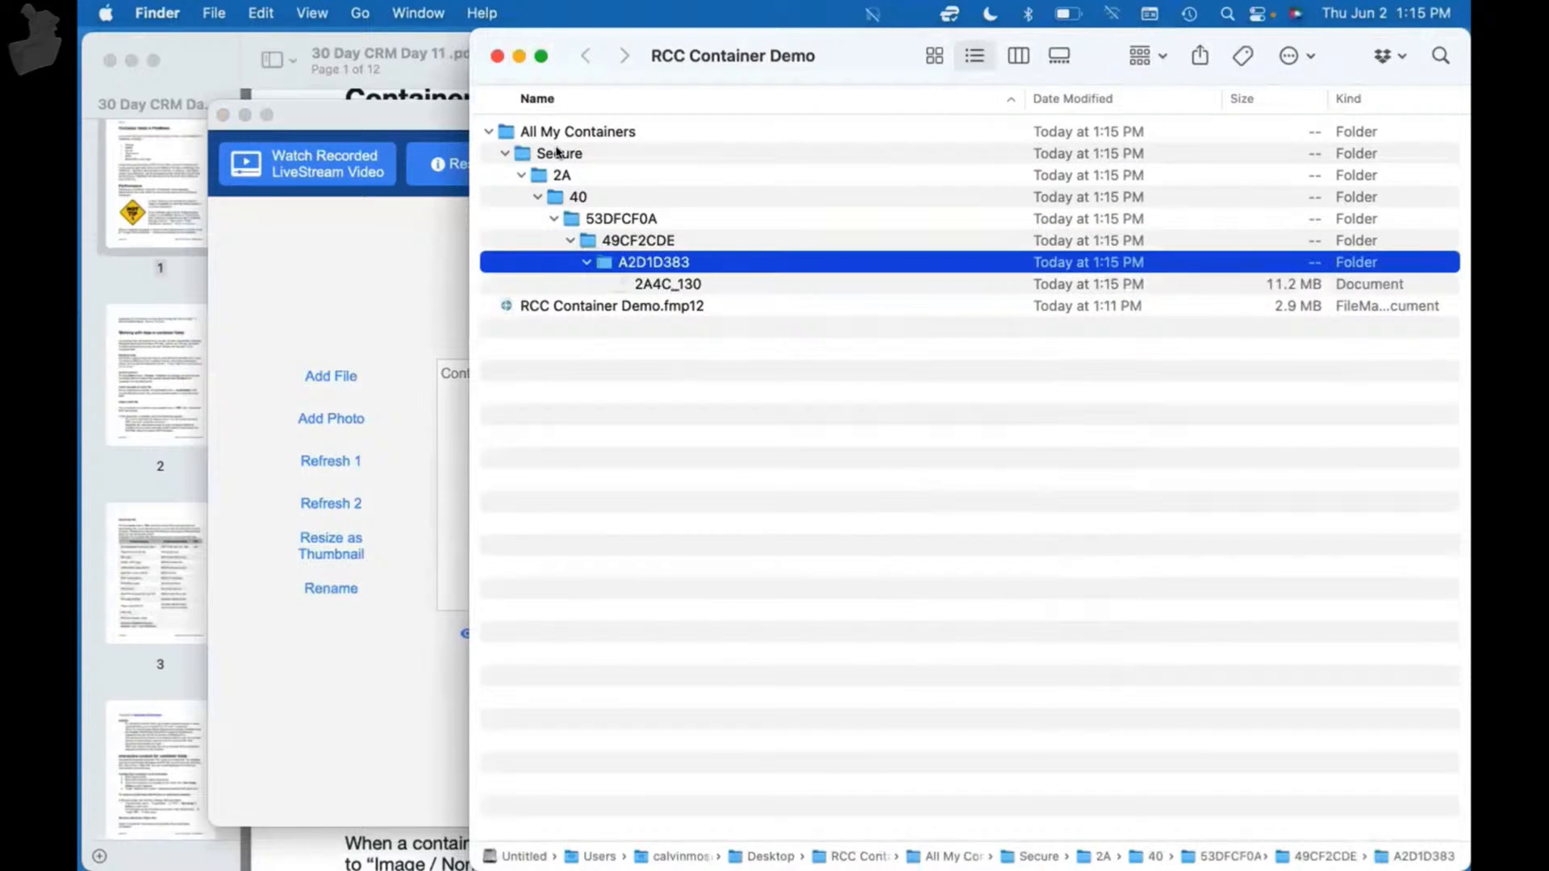
pyautogui.press('Left')
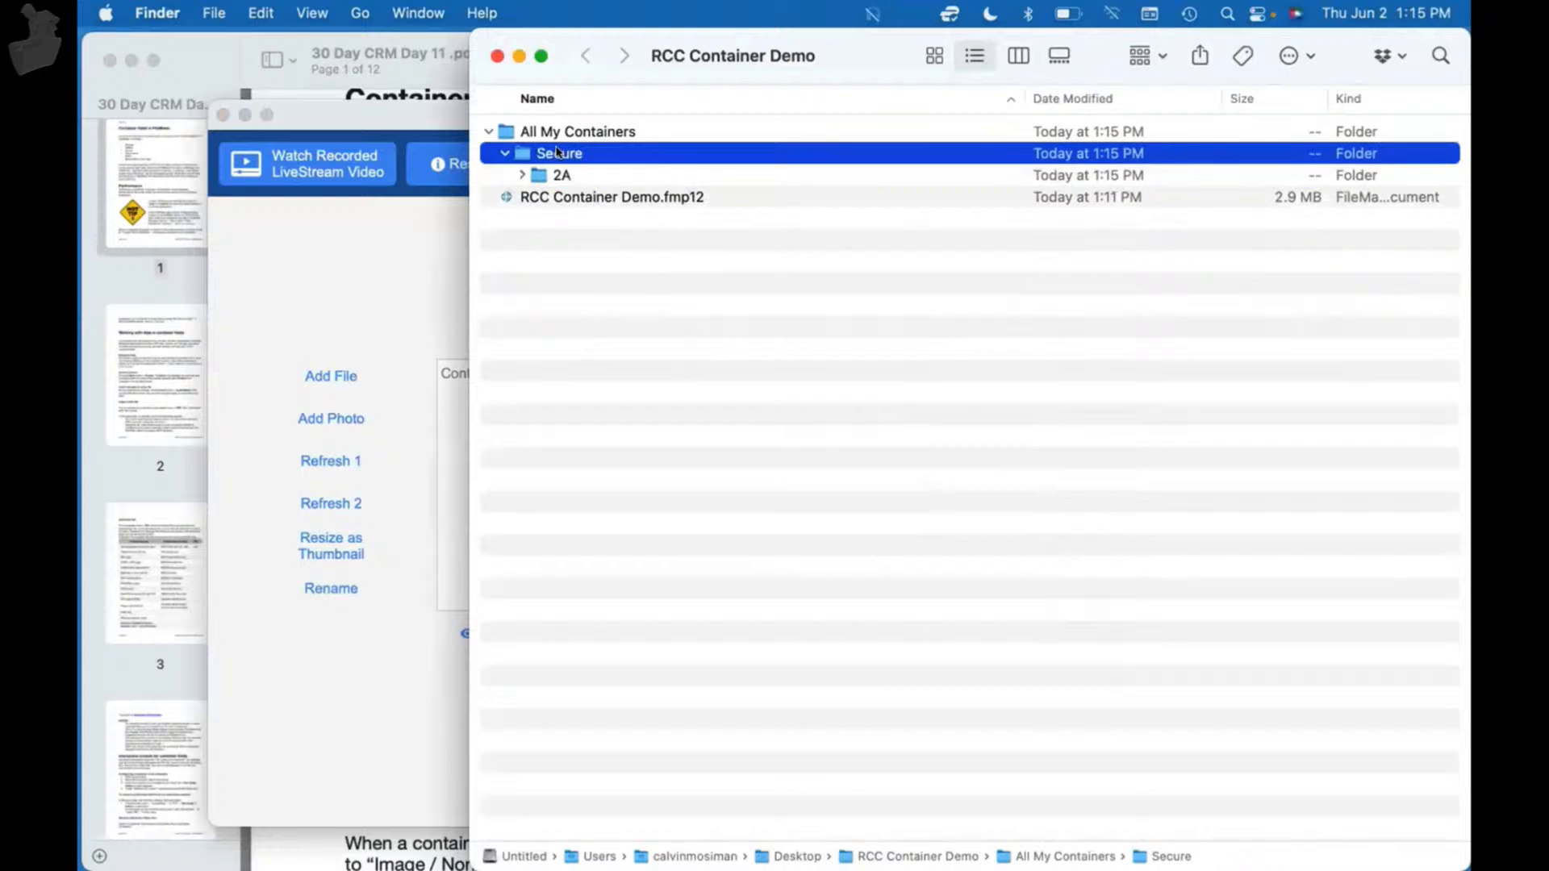
pyautogui.press('Left')
pyautogui.press('Left')
pyautogui.press('Left')
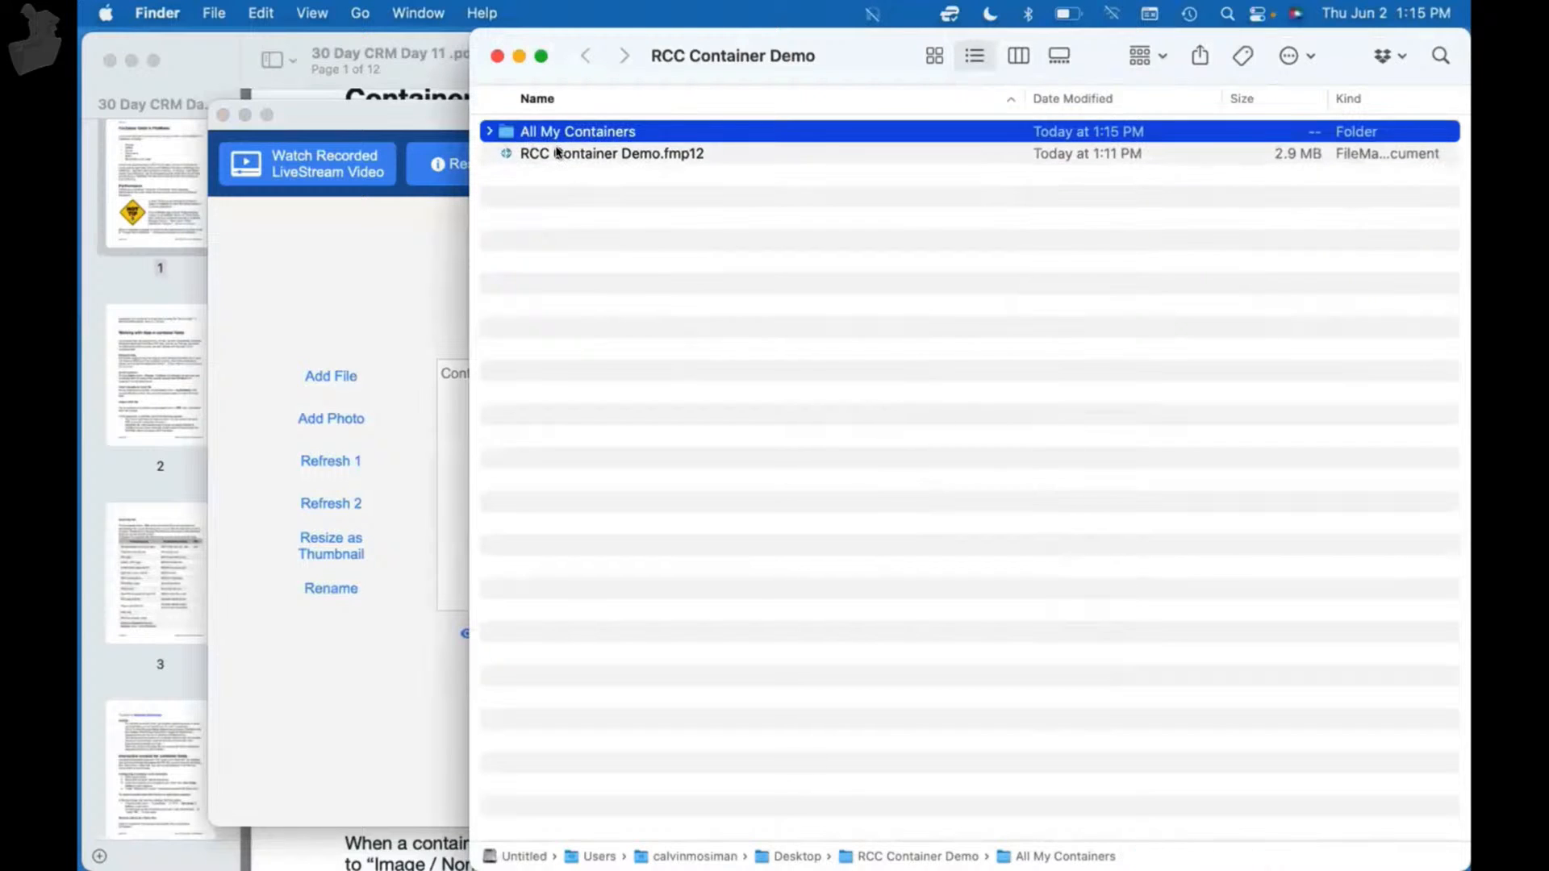
# - Bring the 30 Day CRM Day 11 PDF forward and read its container storage and performance notes
pyautogui.click(430, 258)
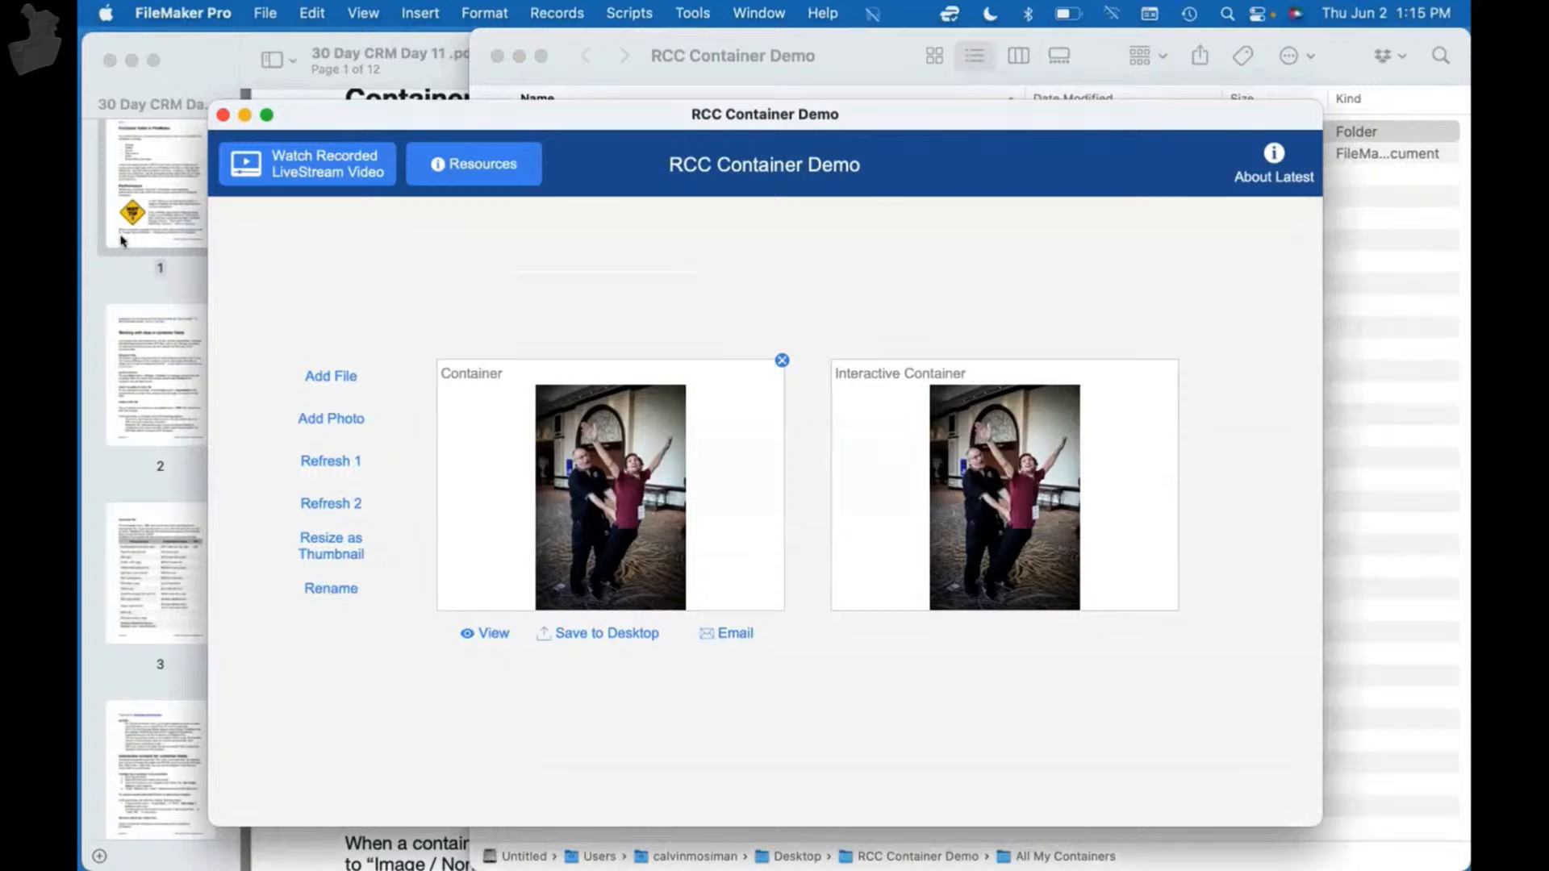
pyautogui.click(353, 75)
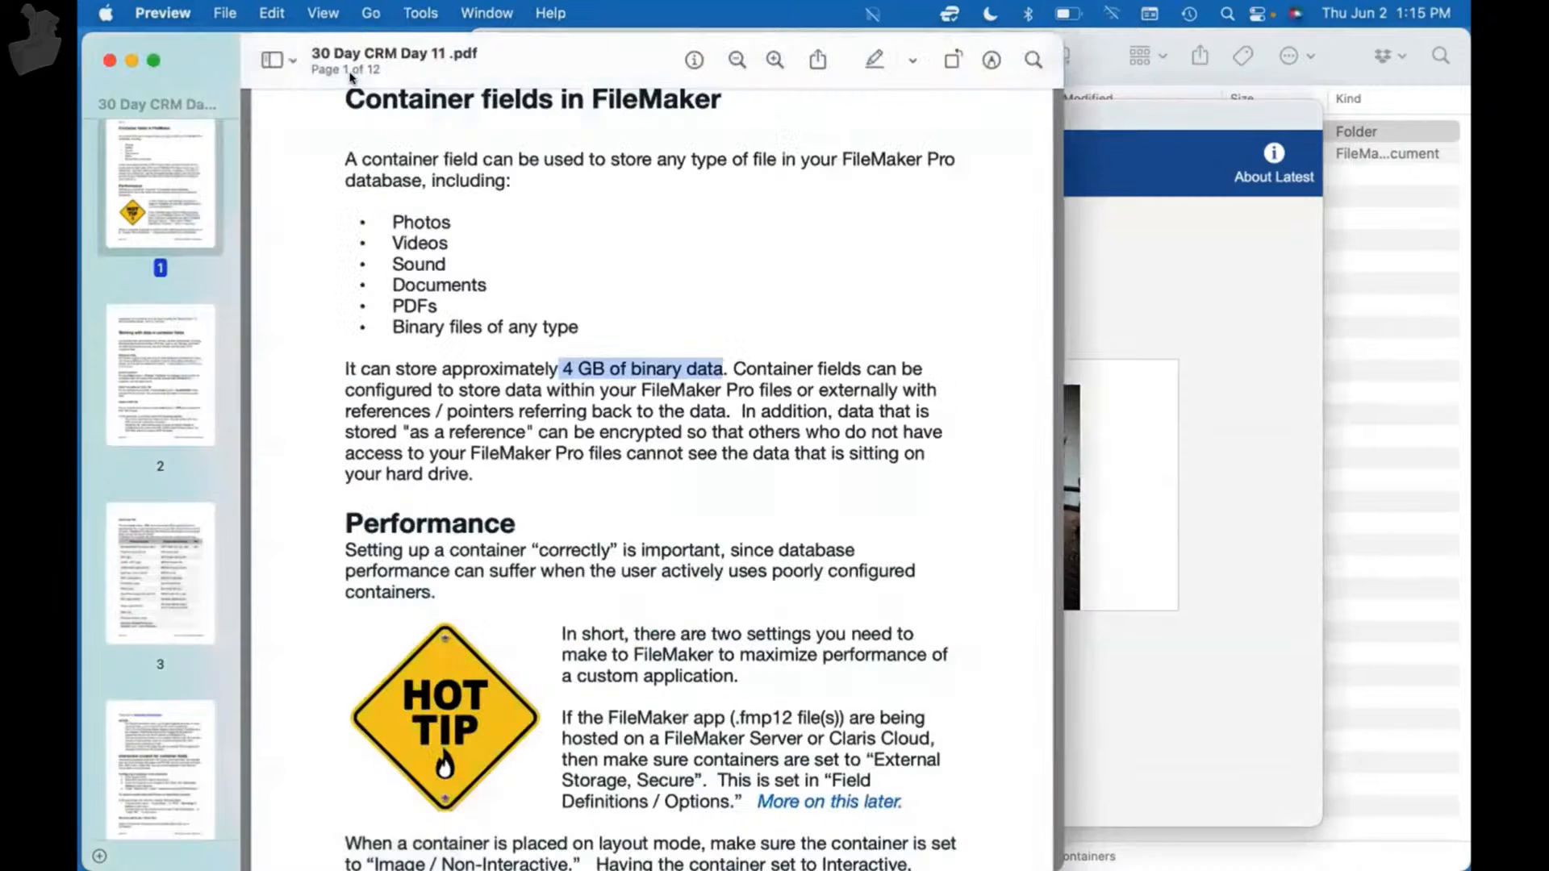
# - Switch the Container field back to open storage with the path "Photos/subfolder/" & PrimaryKey & "/" and accept the field options
pyautogui.click(1200, 307)
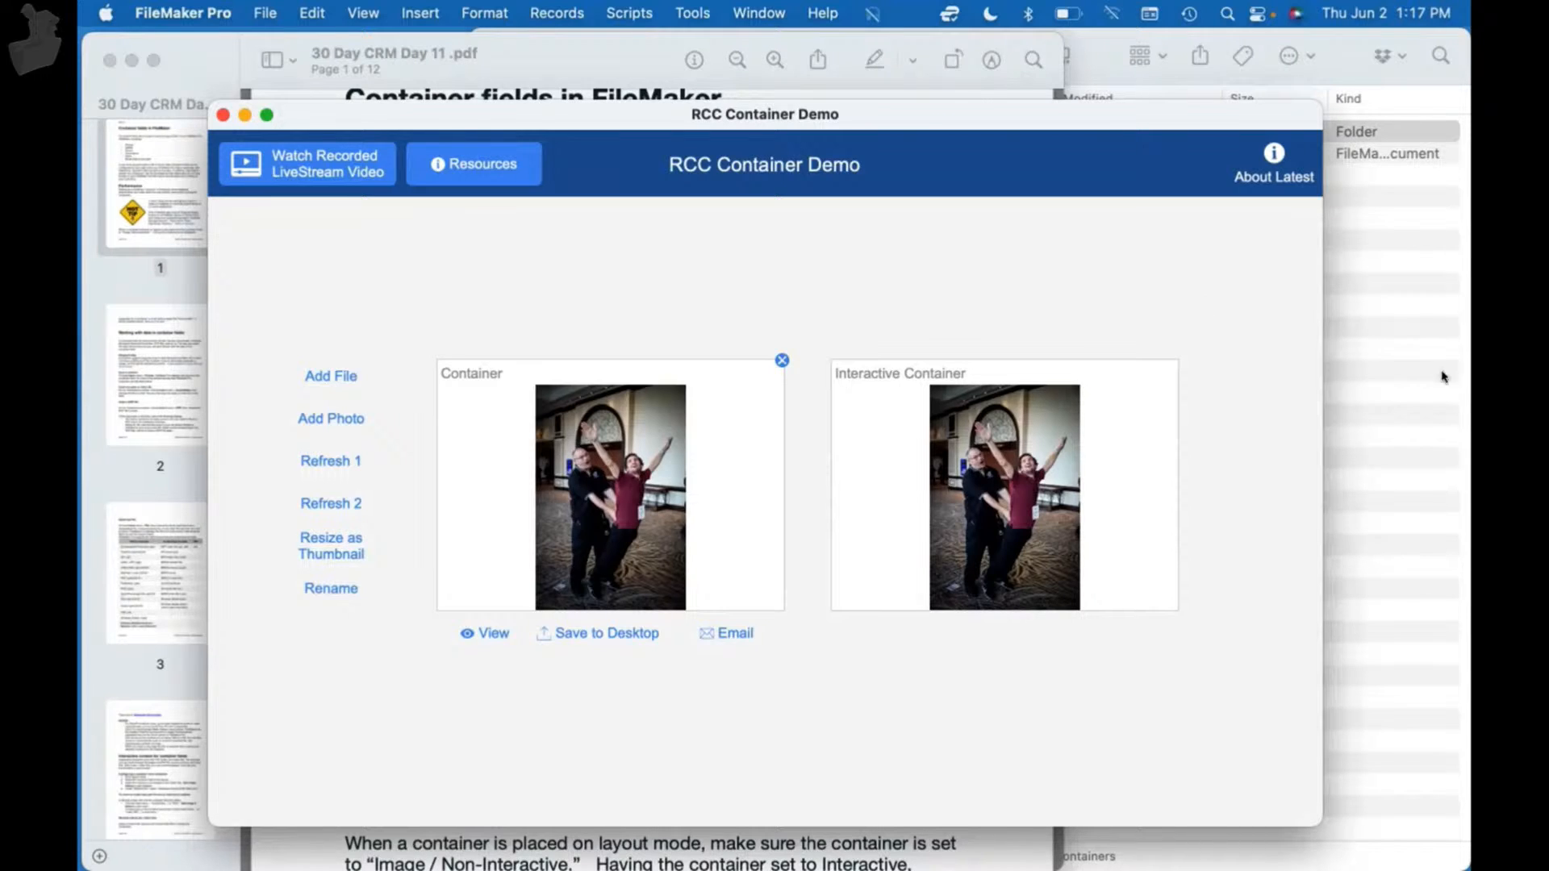
pyautogui.press('super+shift+d')
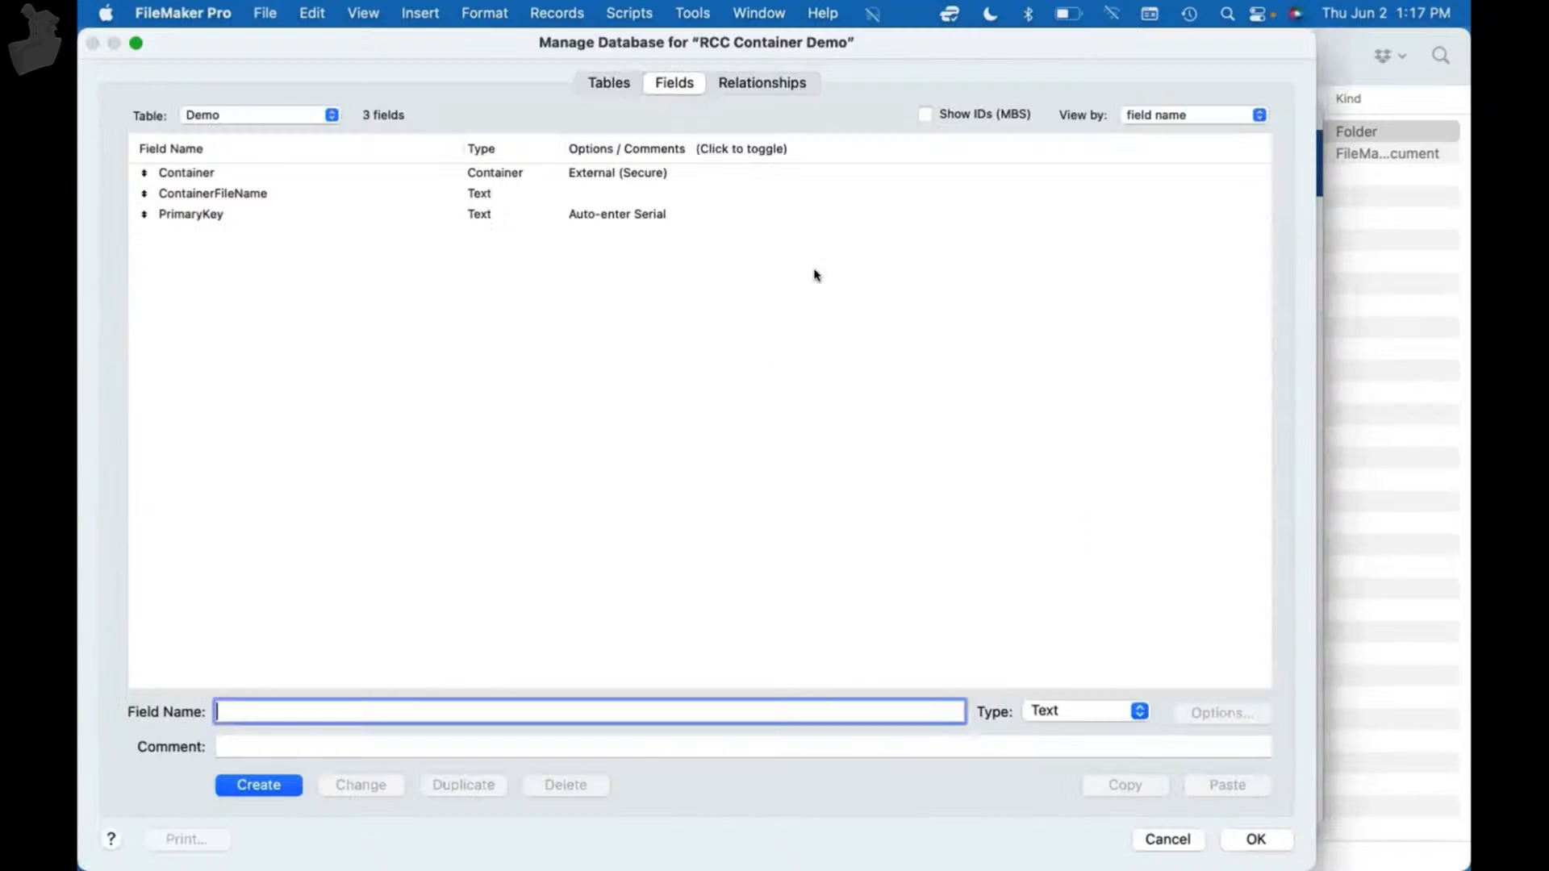
pyautogui.doubleClick(172, 175)
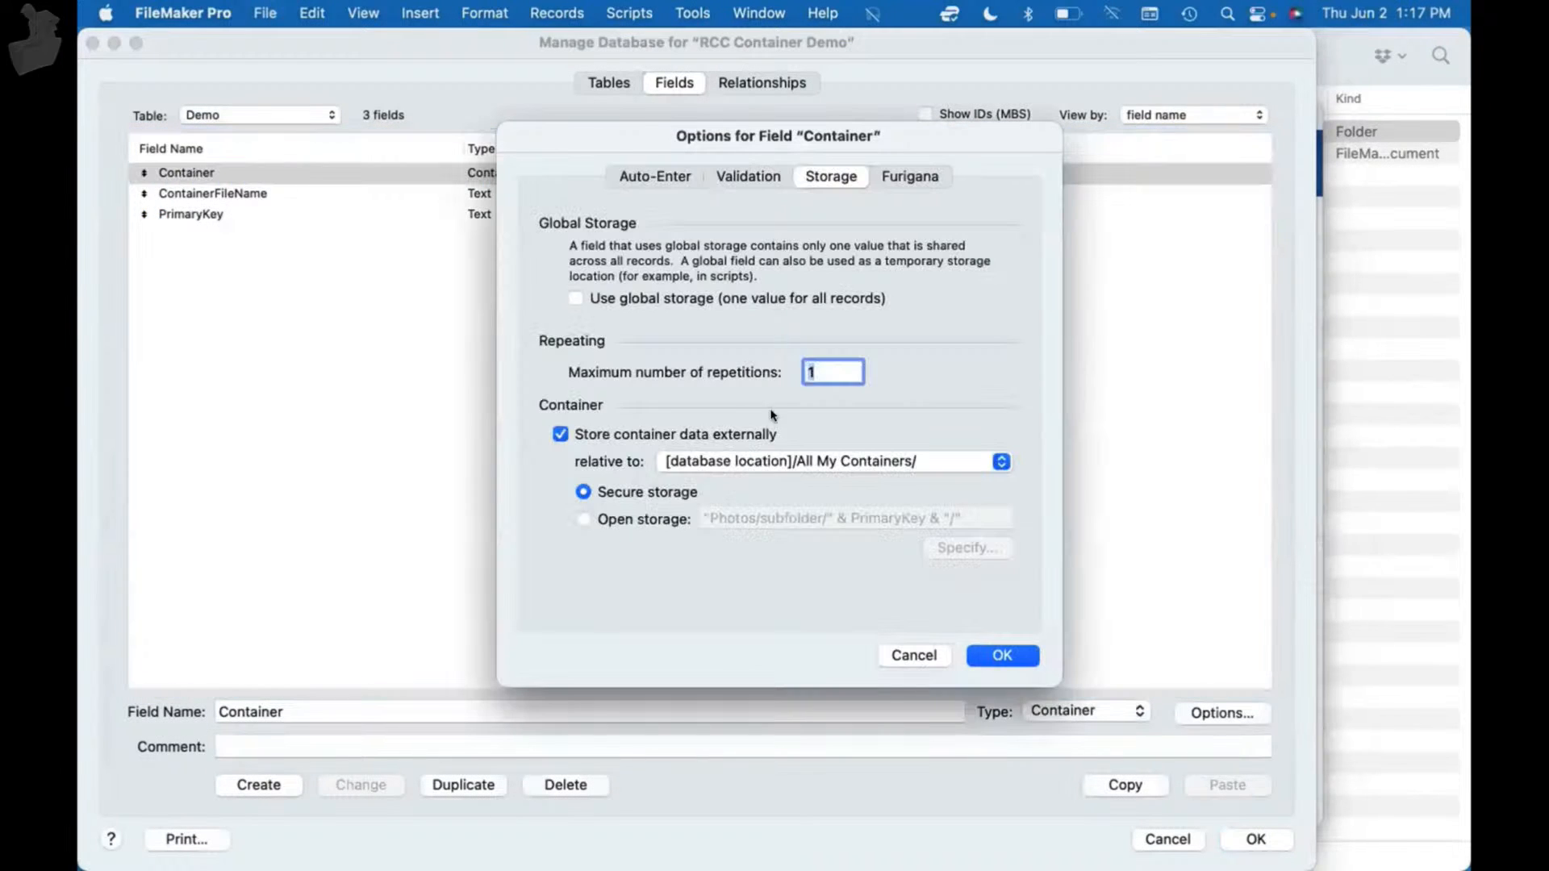
pyautogui.click(647, 515)
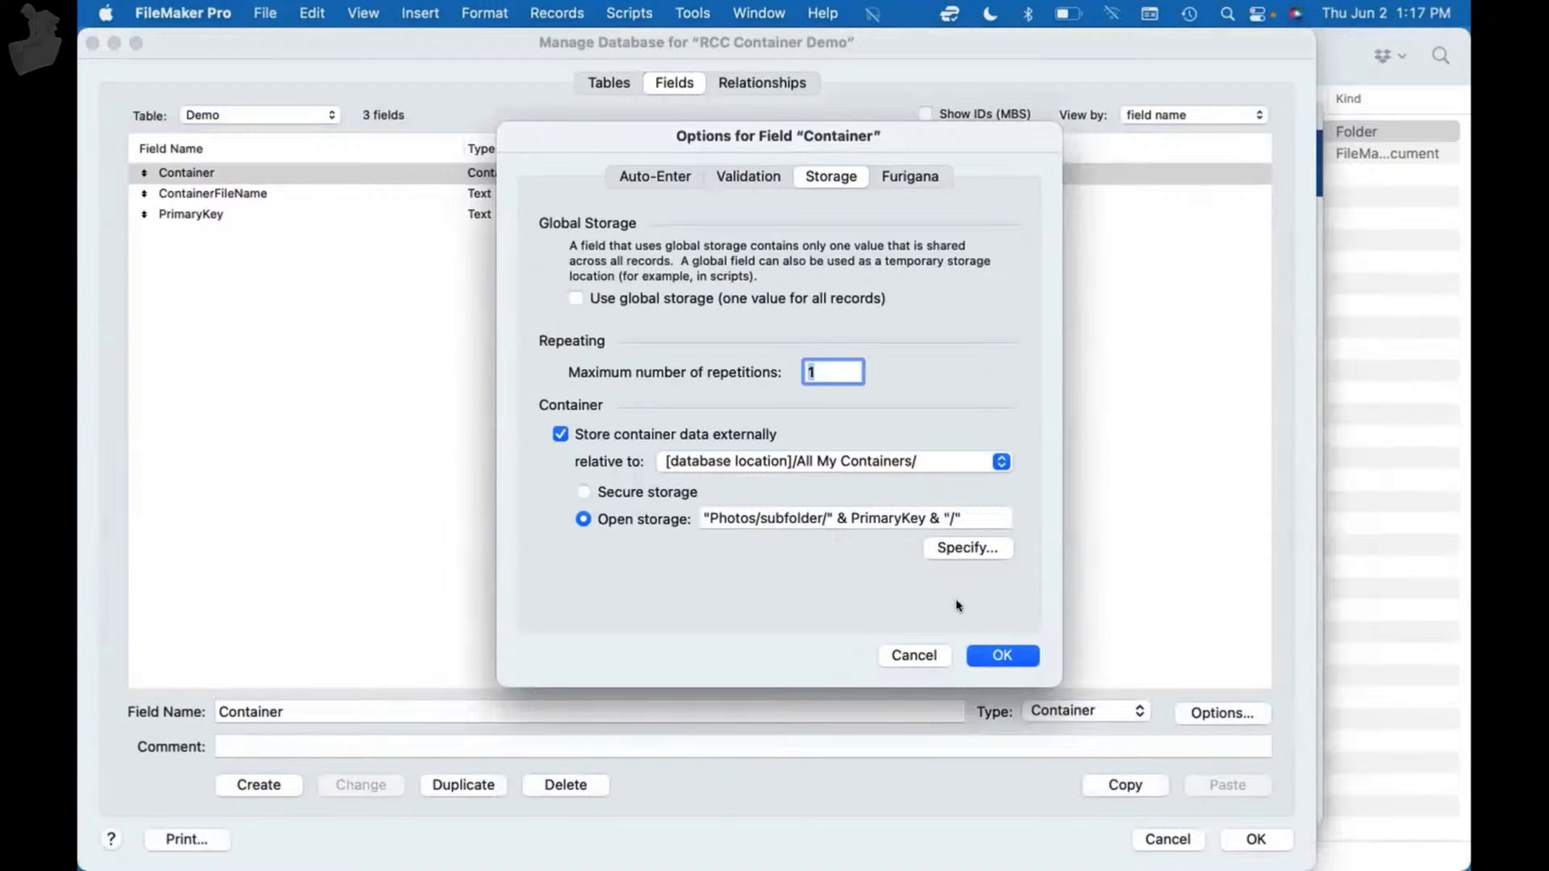
pyautogui.click(1008, 657)
# - Save the field definitions and transfer the Container data back to open storage, closing the transfer summary
pyautogui.click(1242, 839)
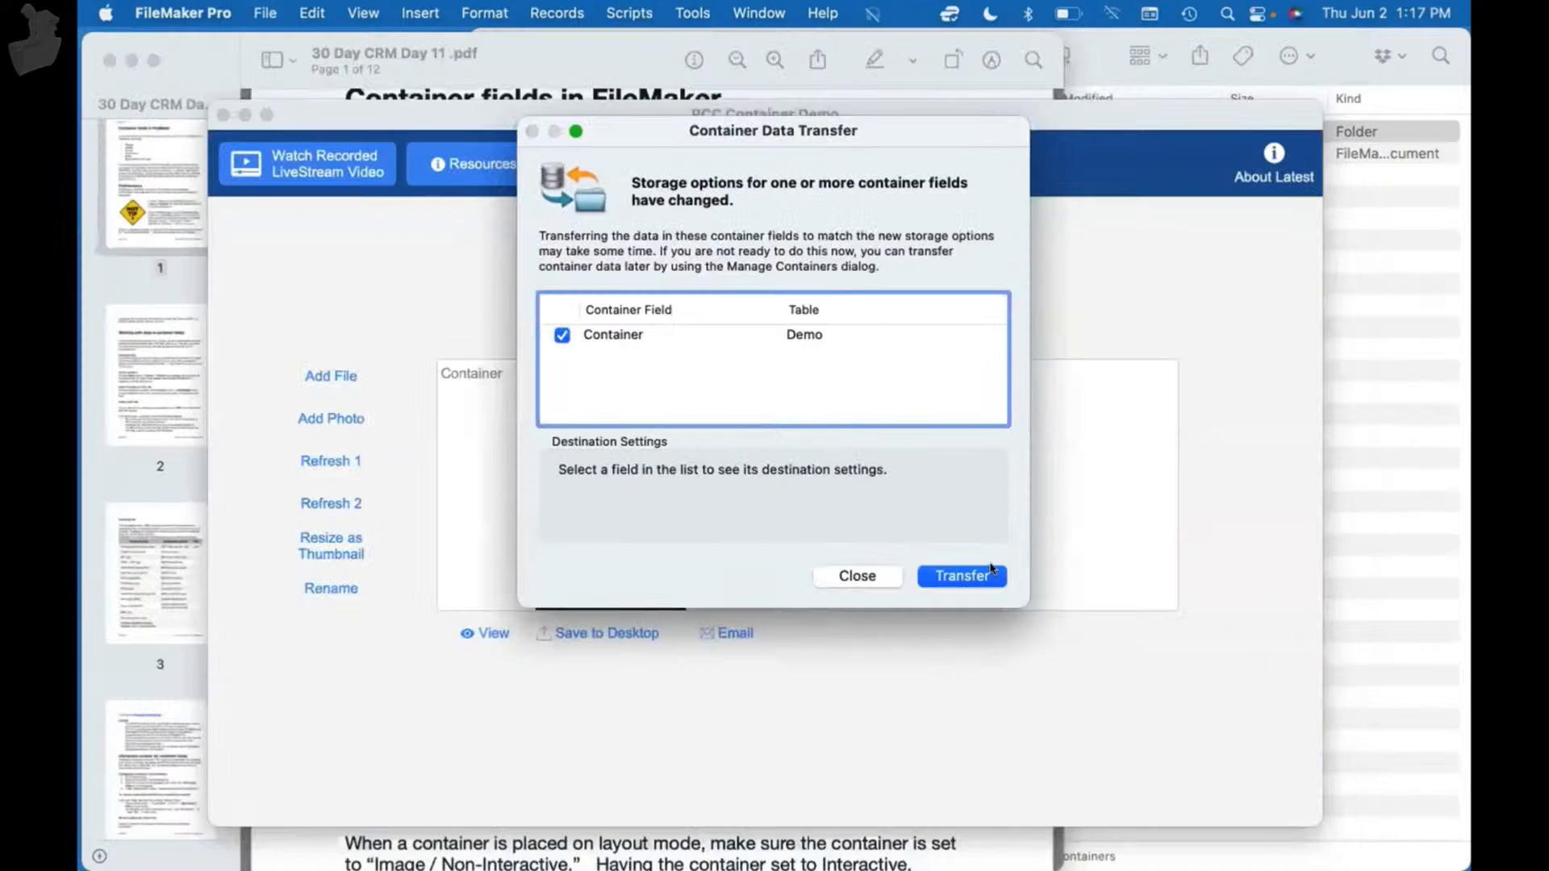
pyautogui.click(976, 573)
pyautogui.click(971, 414)
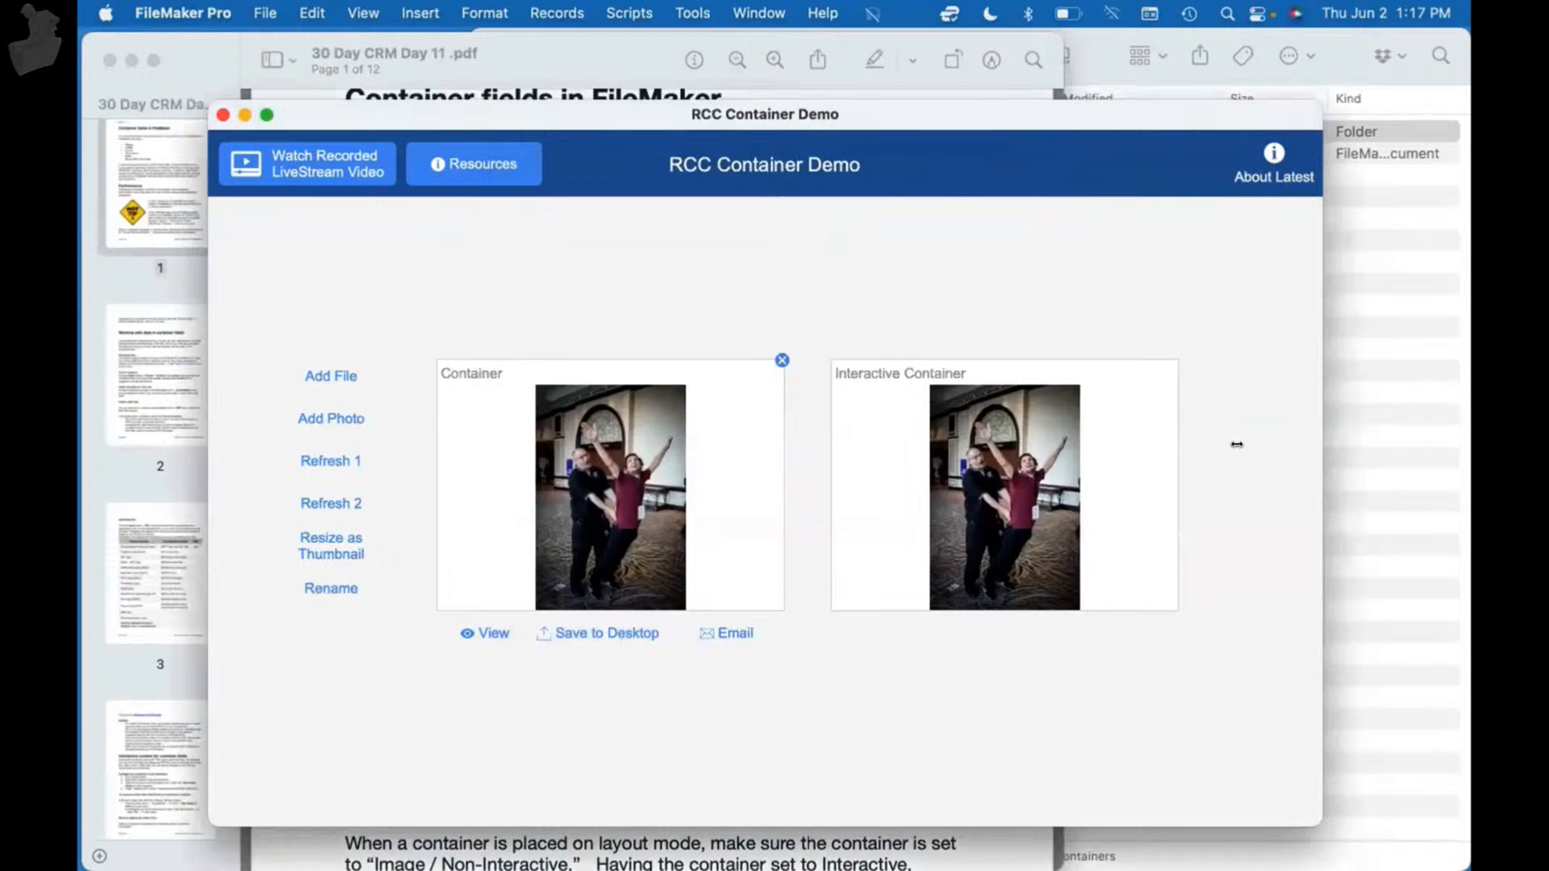
# - Expand All My Containers through Photos, subfolder and REC0001 in Finder and select the transferred JPEG
pyautogui.click(1371, 488)
pyautogui.press('Right')
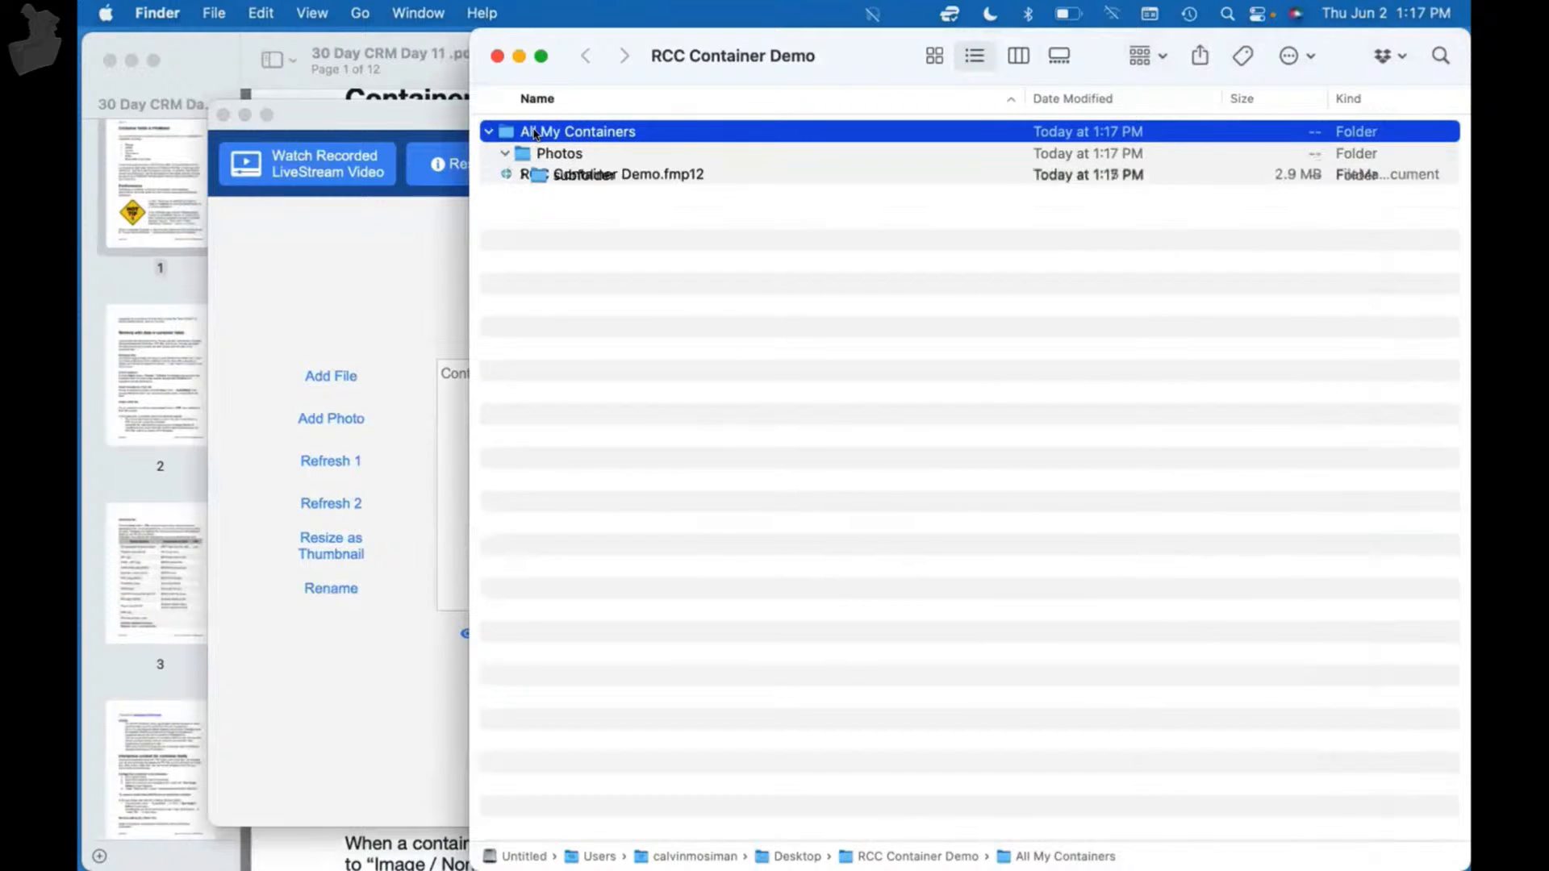
pyautogui.press('Down')
pyautogui.press('Right')
pyautogui.press('Down')
pyautogui.press('Right')
pyautogui.press('Down')
pyautogui.press('Right')
pyautogui.press('Down')
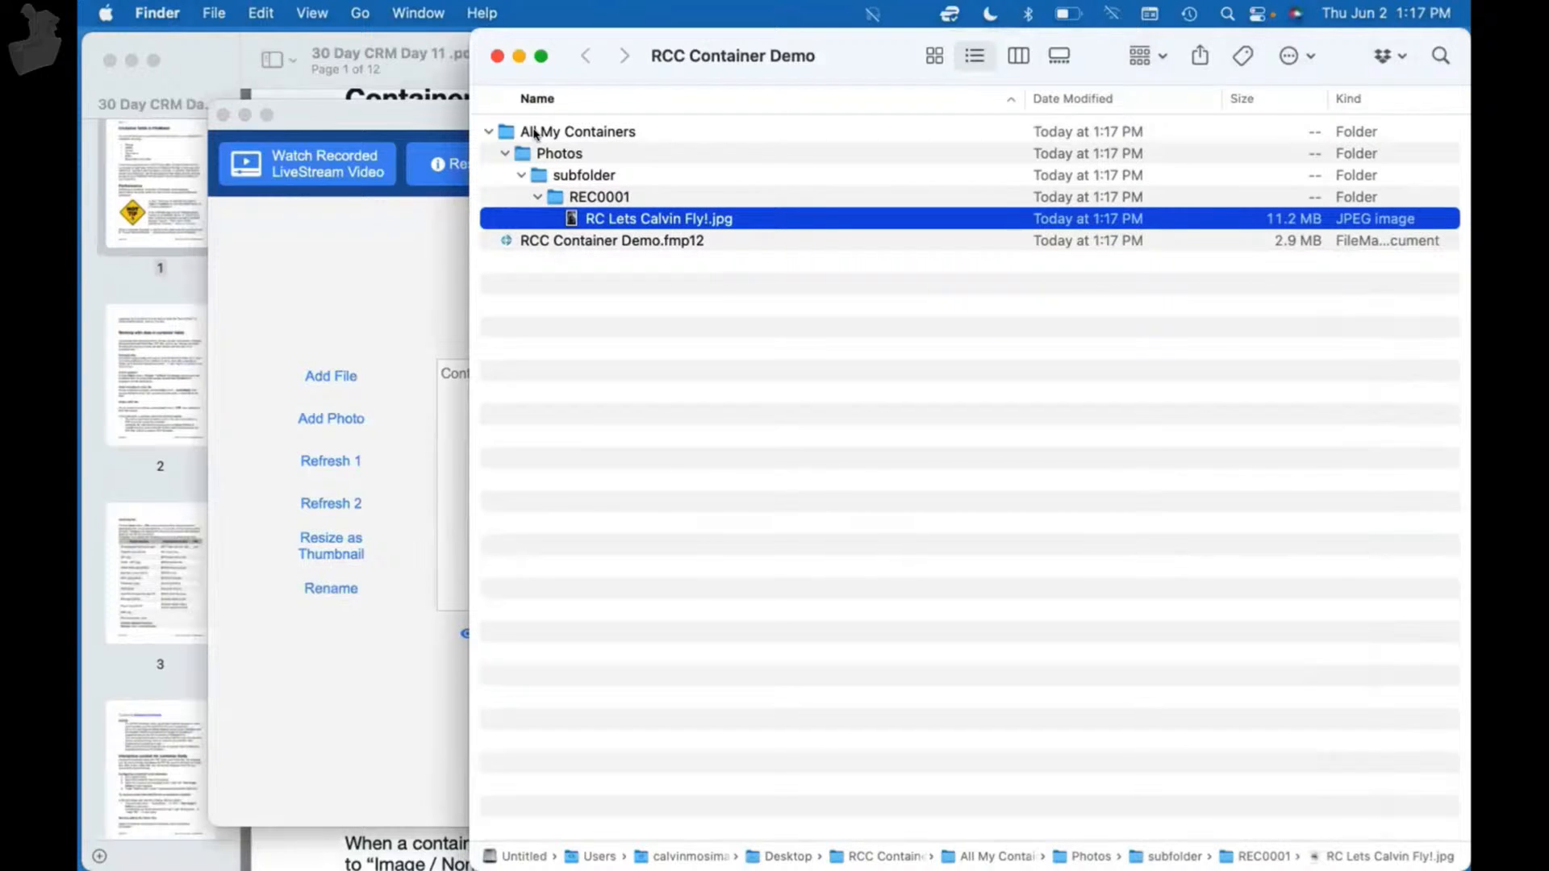
# - Rename the stored photo in REC0001 to RC Lets Calvin Fly.jpg and check how the FileMaker containers respond
pyautogui.press('Return')
pyautogui.press('Right')
pyautogui.press('BackSpace')
pyautogui.press('Return')
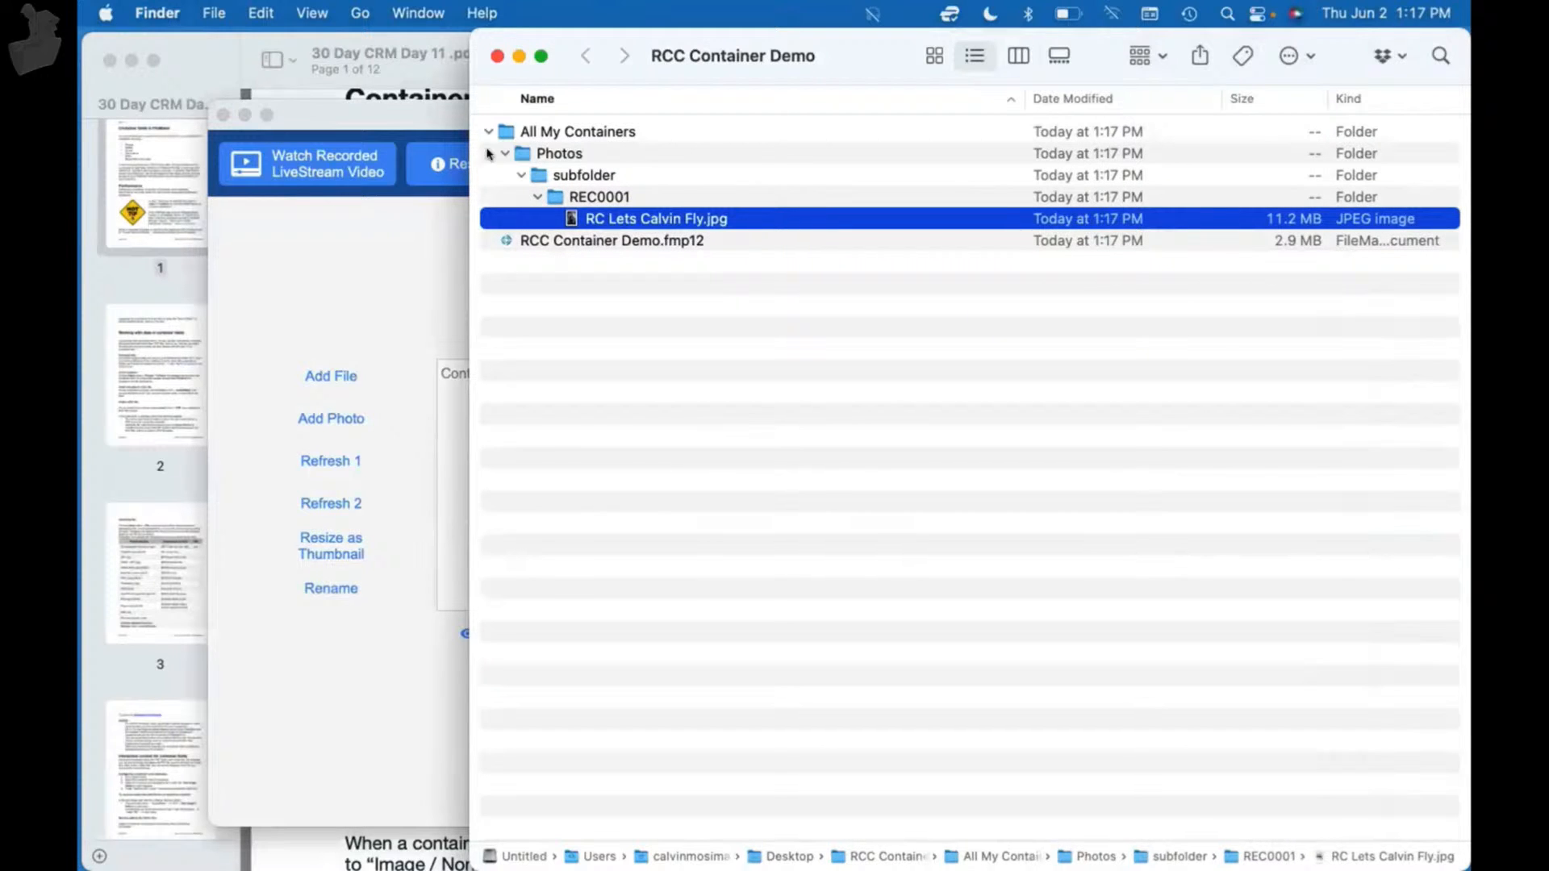
pyautogui.click(362, 298)
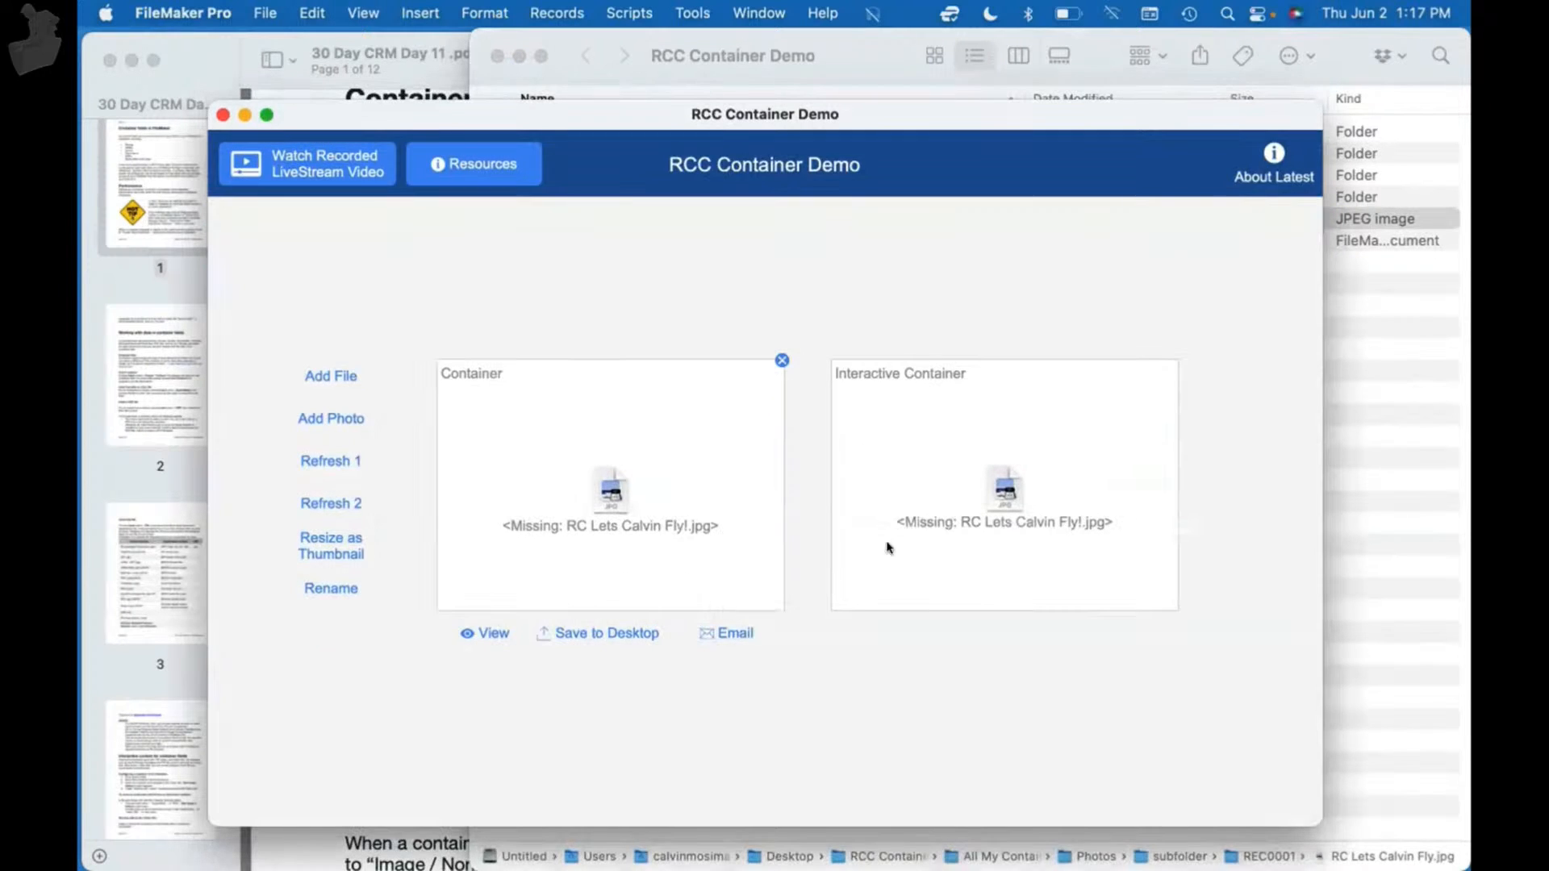
# - Restore the stored photo's name to RC Lets Calvin Fly!.jpg in Finder and check the FileMaker containers again
pyautogui.click(1372, 512)
pyautogui.press('Right')
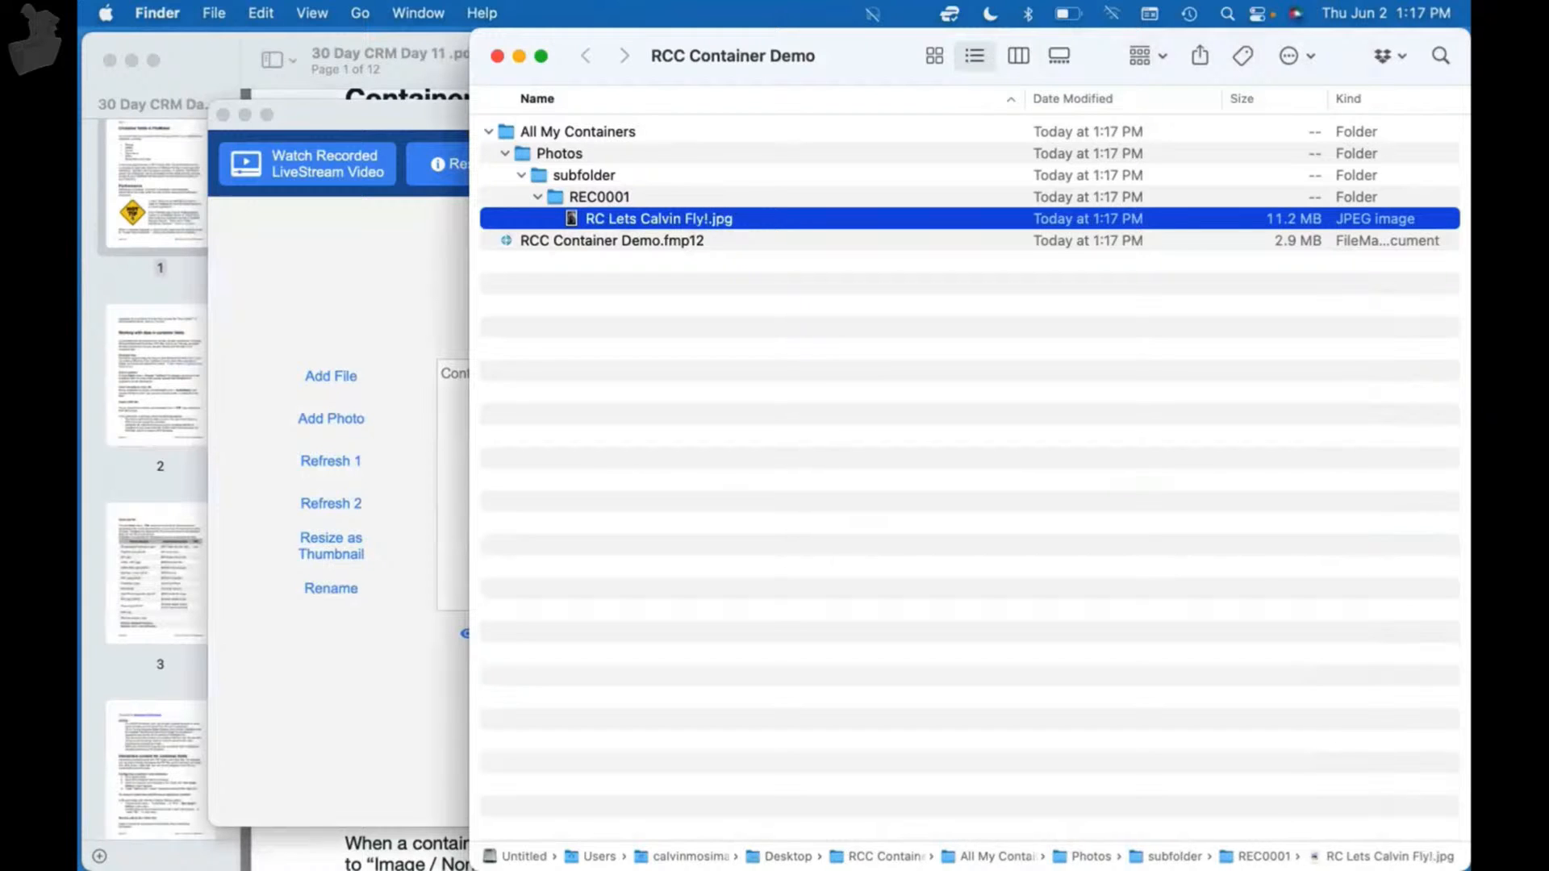
pyautogui.click(274, 270)
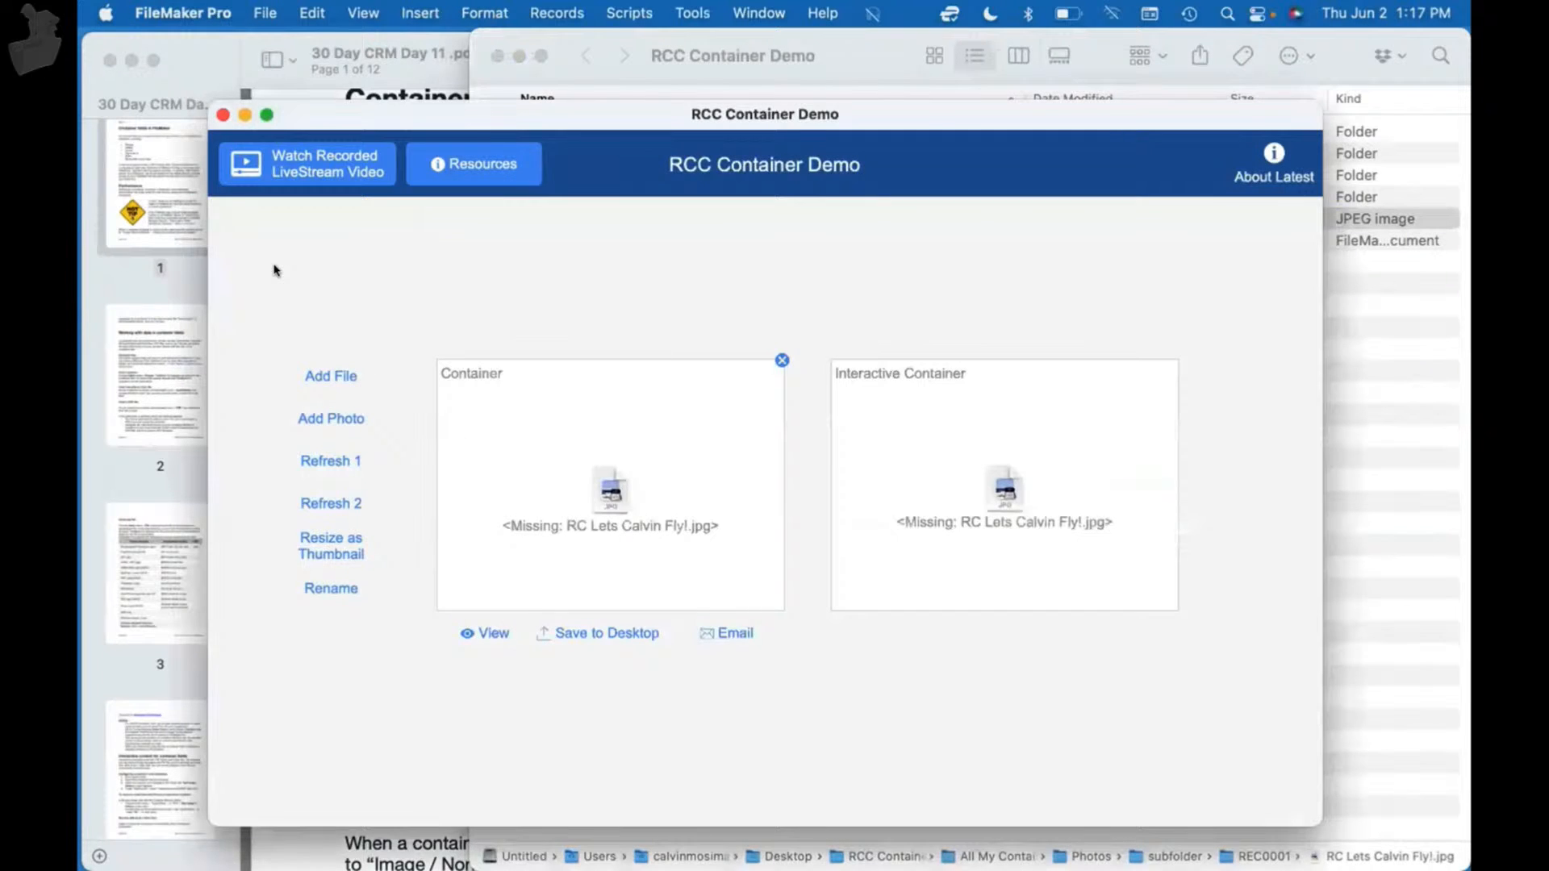
# - Rename the REC0001 folder to REC00018 and return to FileMaker to check the containers
pyautogui.click(1464, 437)
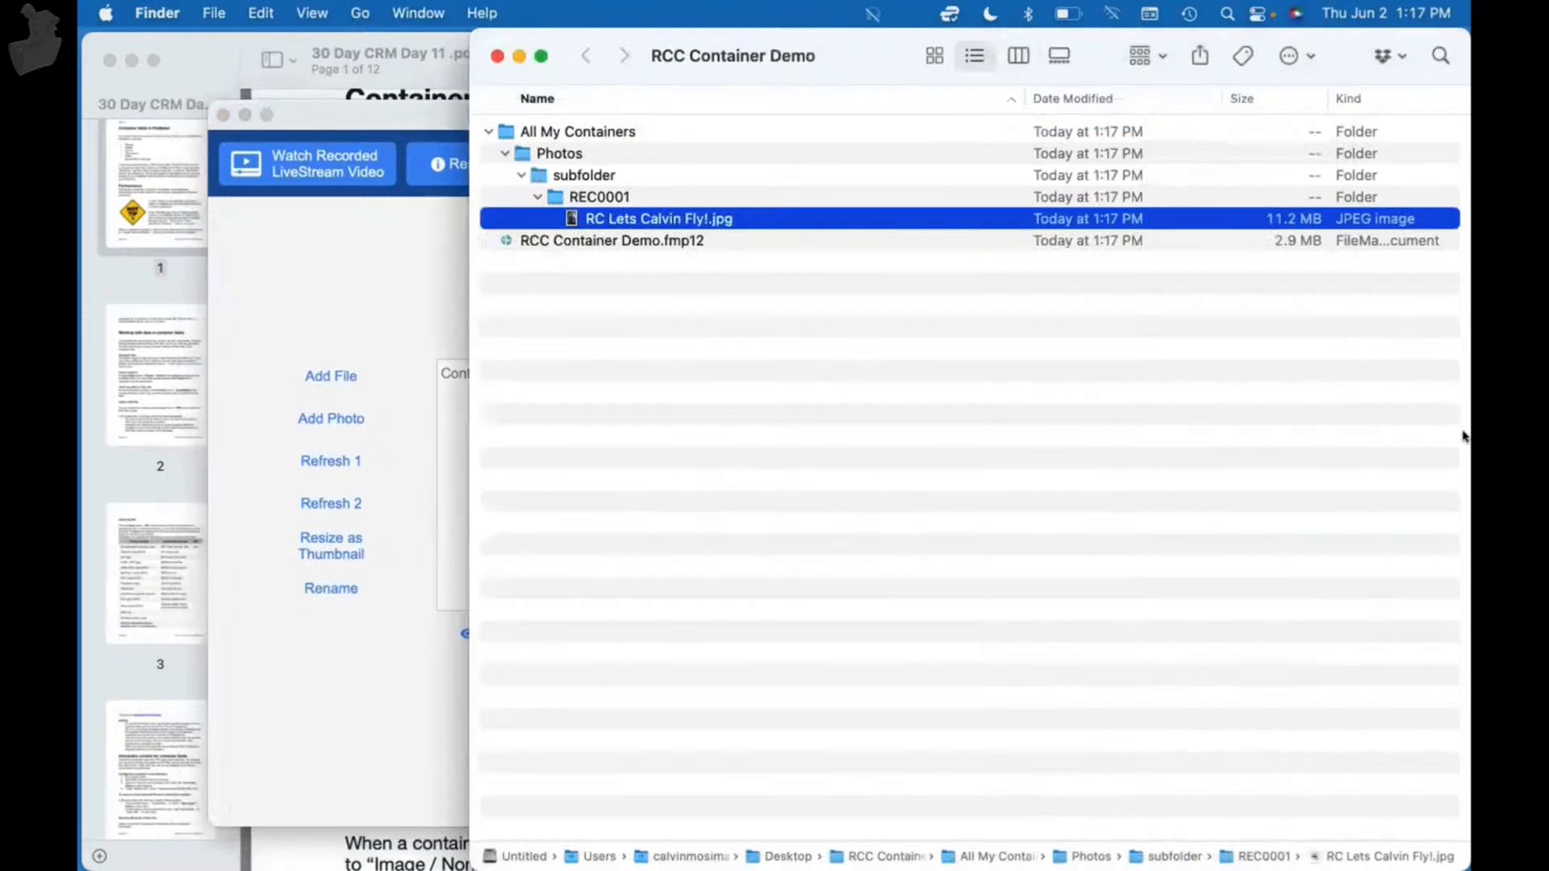
pyautogui.click(598, 196)
pyautogui.click(598, 196)
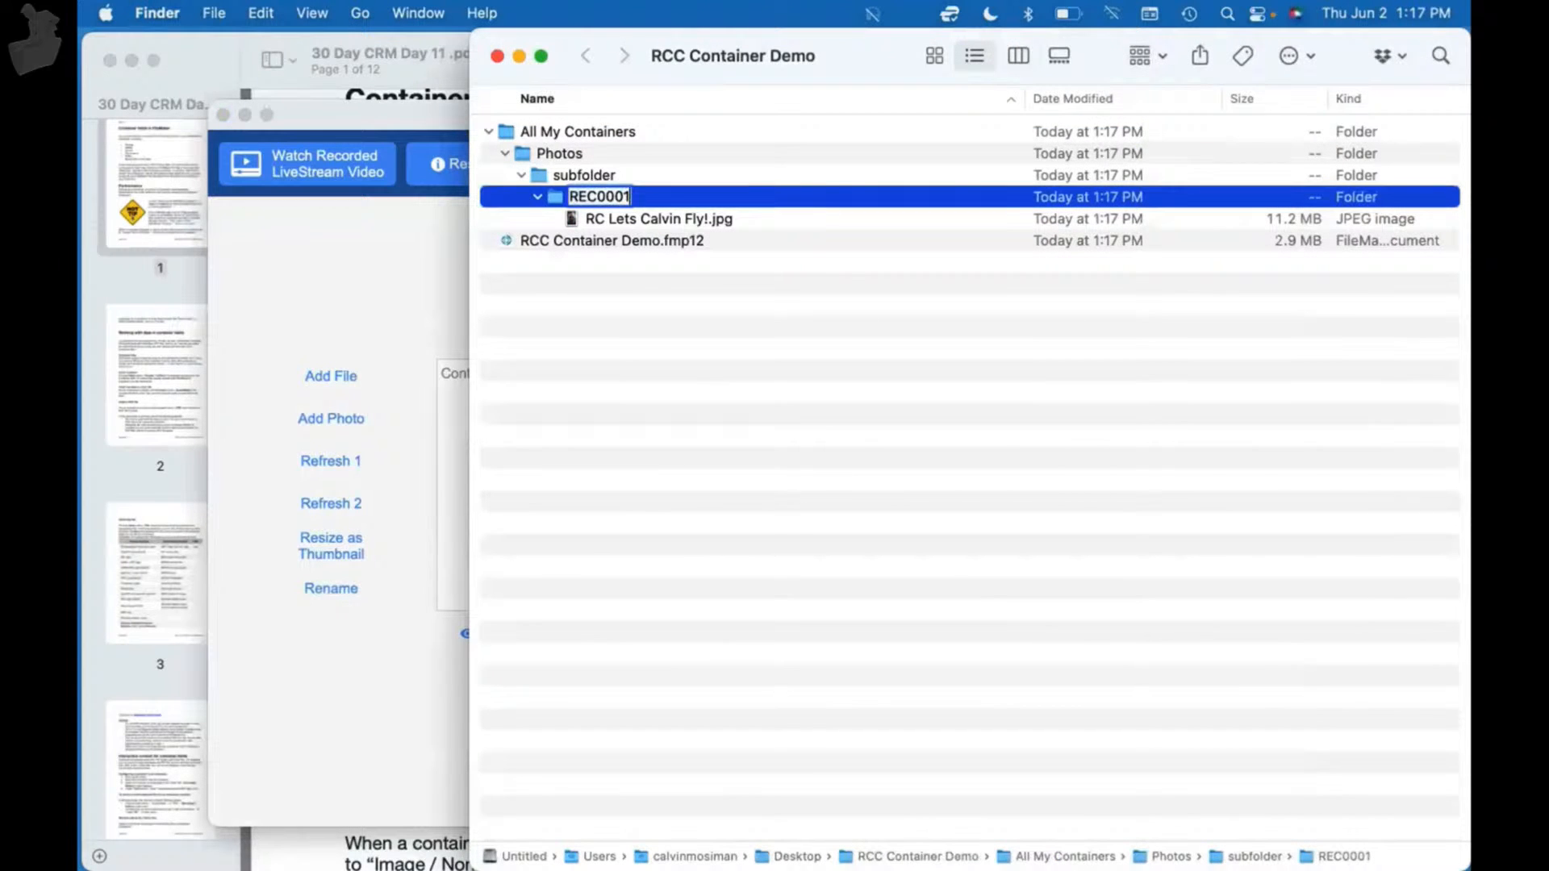
pyautogui.write('8')
pyautogui.press('Return')
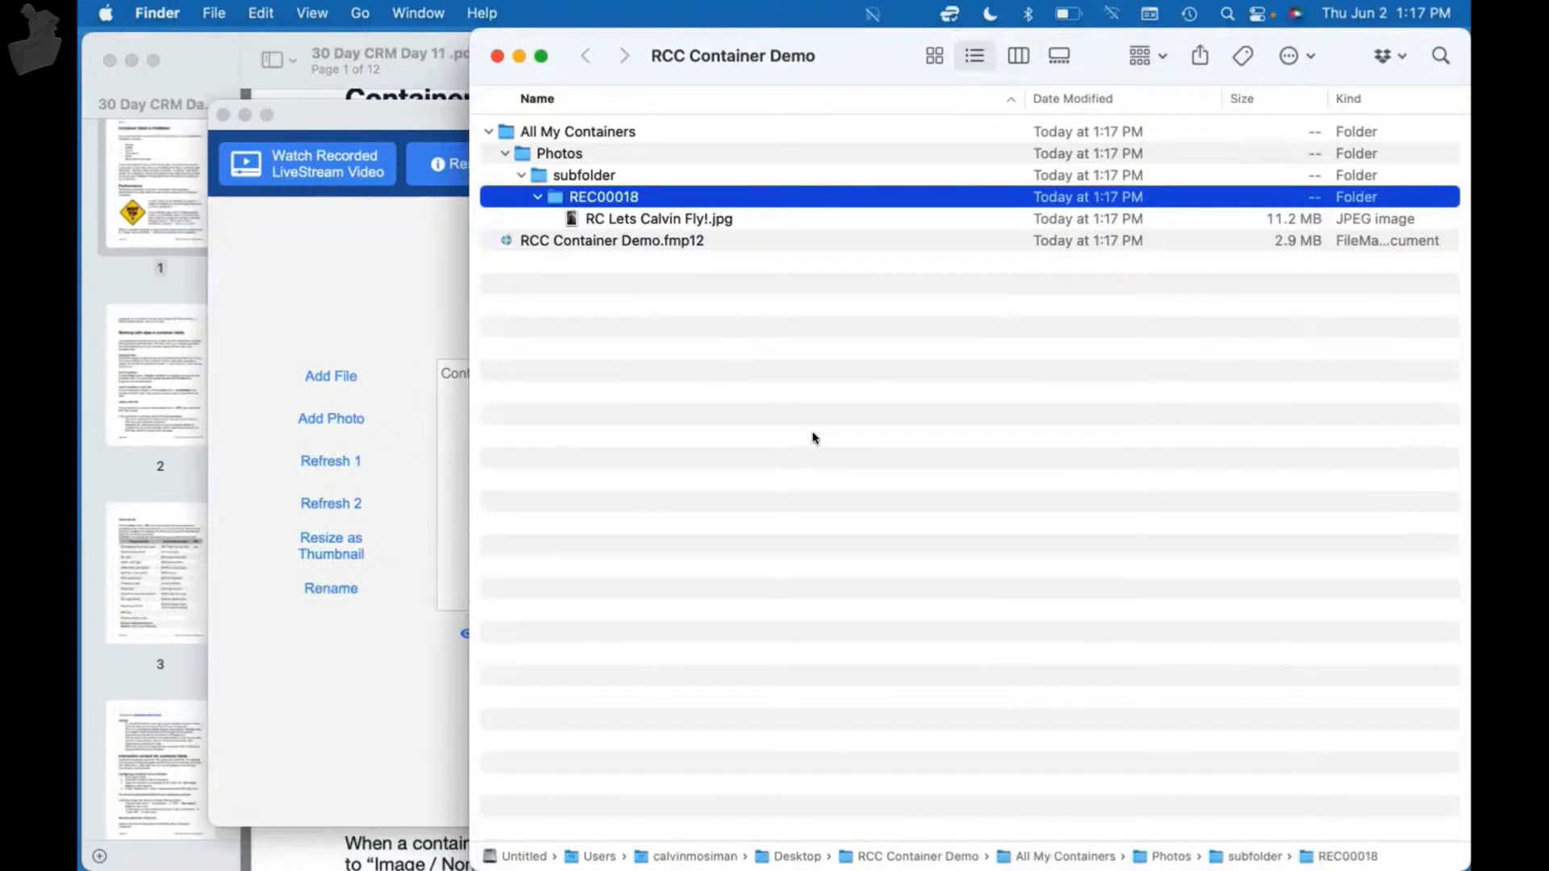
pyautogui.click(311, 258)
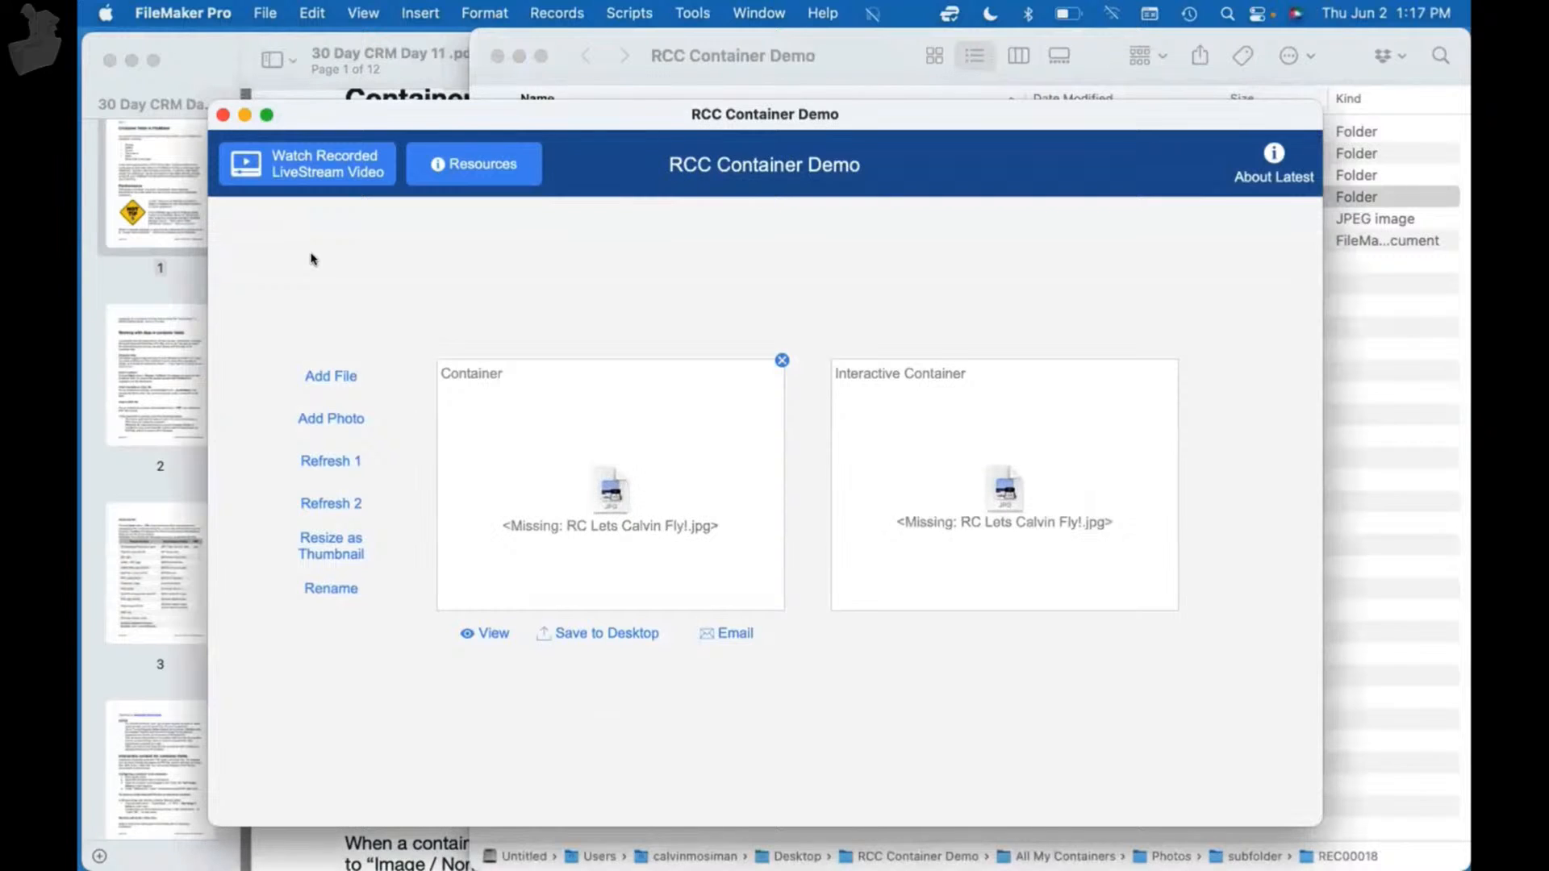
# - Rename the REC00018 folder back to REC0001
pyautogui.click(1378, 434)
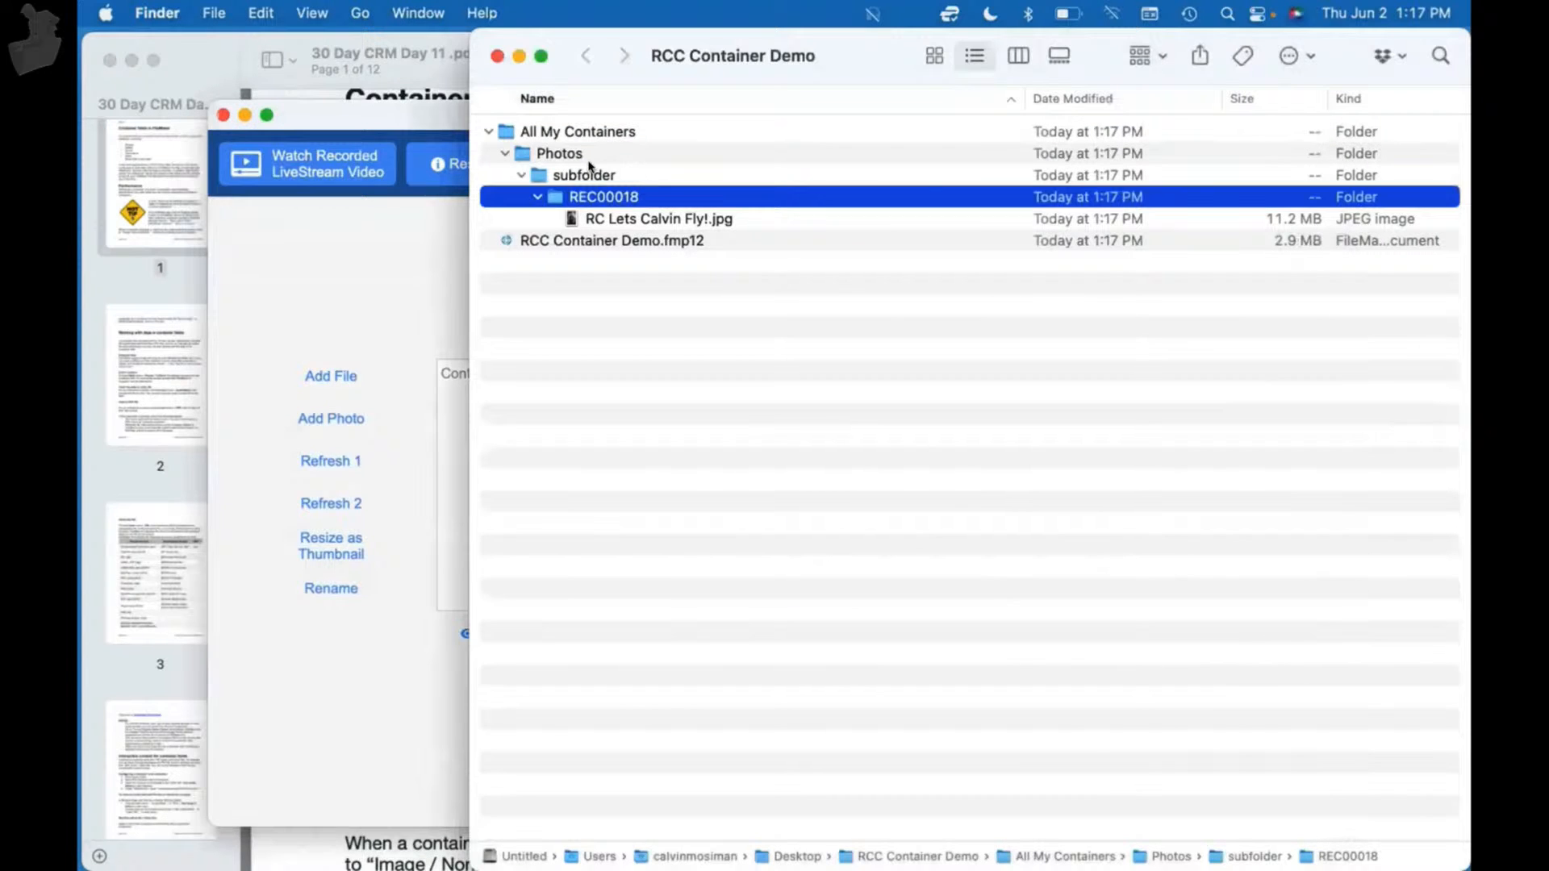
pyautogui.press('Return')
pyautogui.press('Right')
pyautogui.press('BackSpace')
pyautogui.press('Return')
# - Move the RCC Container Demo window aside and copy RCC Team Devcon 2019 #2.jpg from Demo Photos into that folder
pyautogui.moveTo(1329, 50); pyautogui.dragTo(1040, 50)
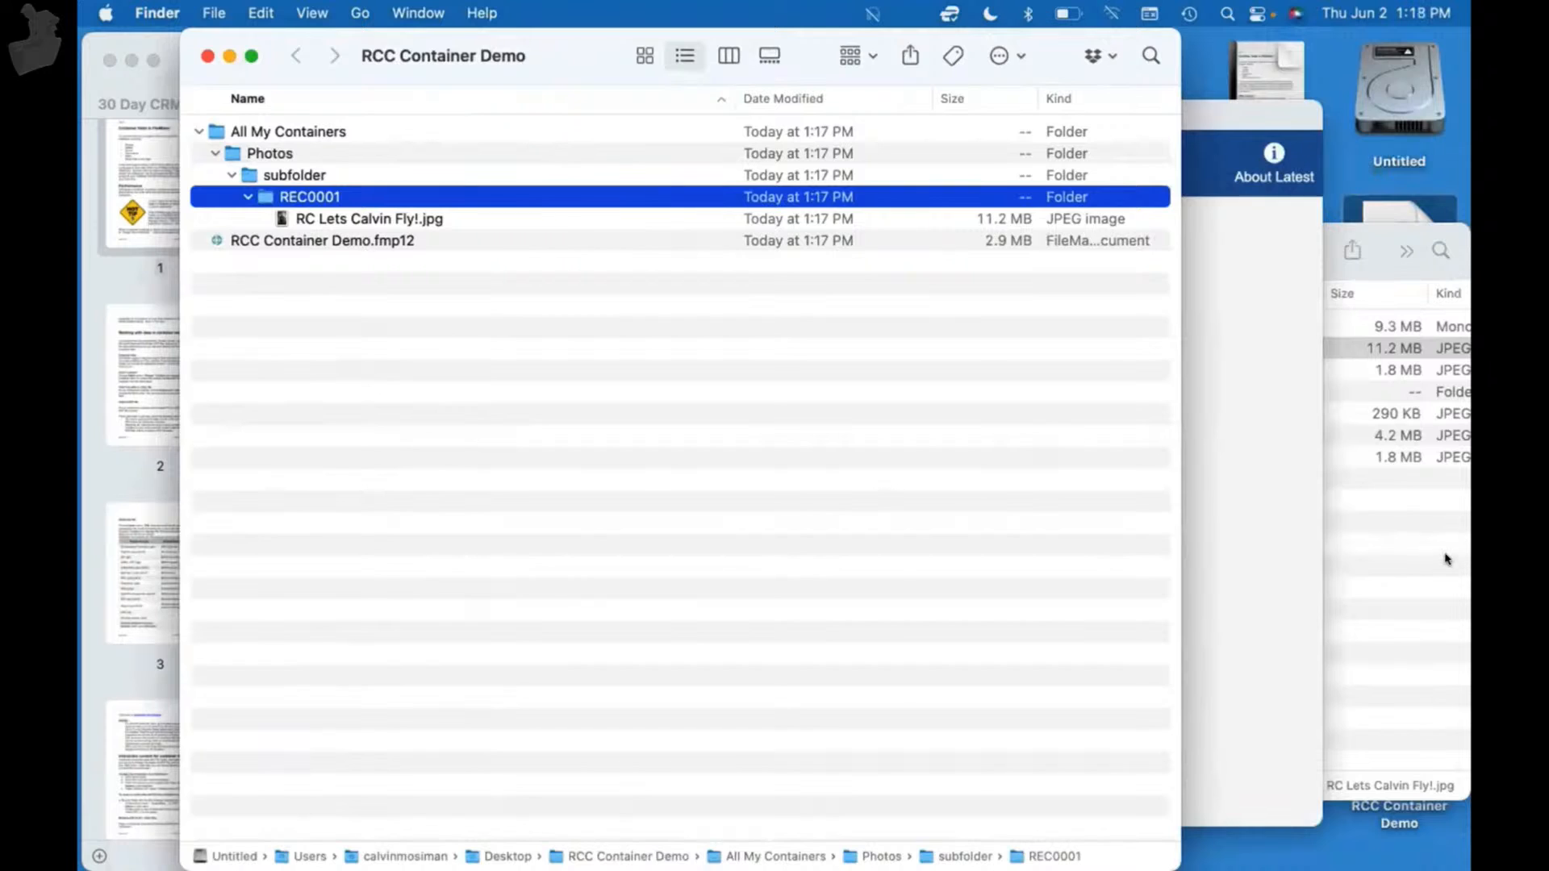
pyautogui.click(1447, 559)
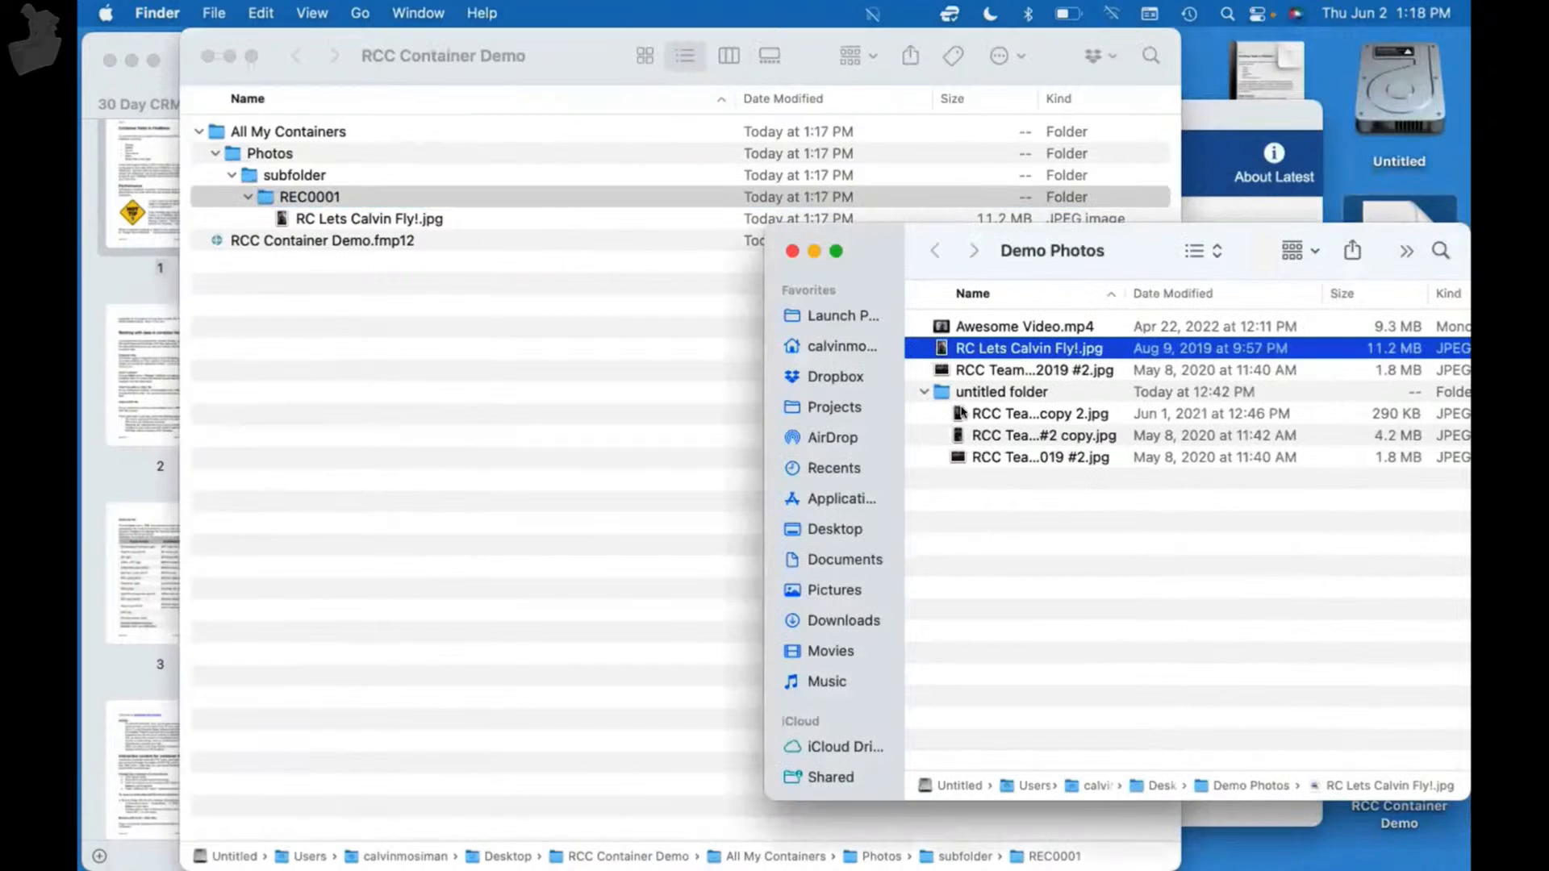
pyautogui.click(978, 364)
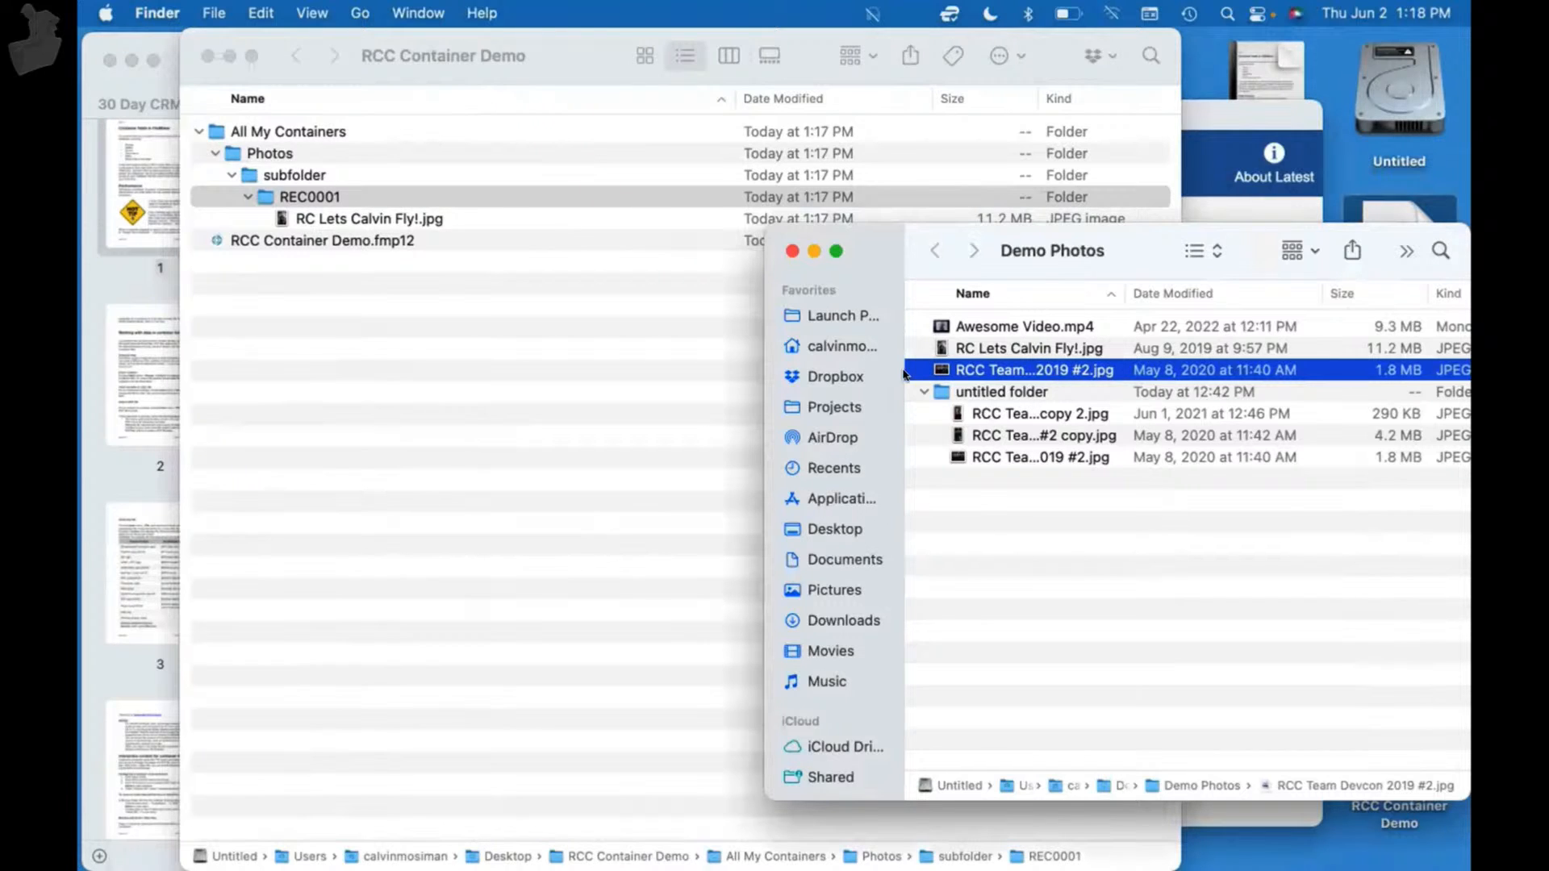
pyautogui.moveTo(940, 371); pyautogui.dragTo(418, 586)
# - Rename the copied RCC Team Devcon 2019 #2.jpg to RC Lets Calvin Fly!.jpg, reusing the stored photo's name
pyautogui.click(330, 223)
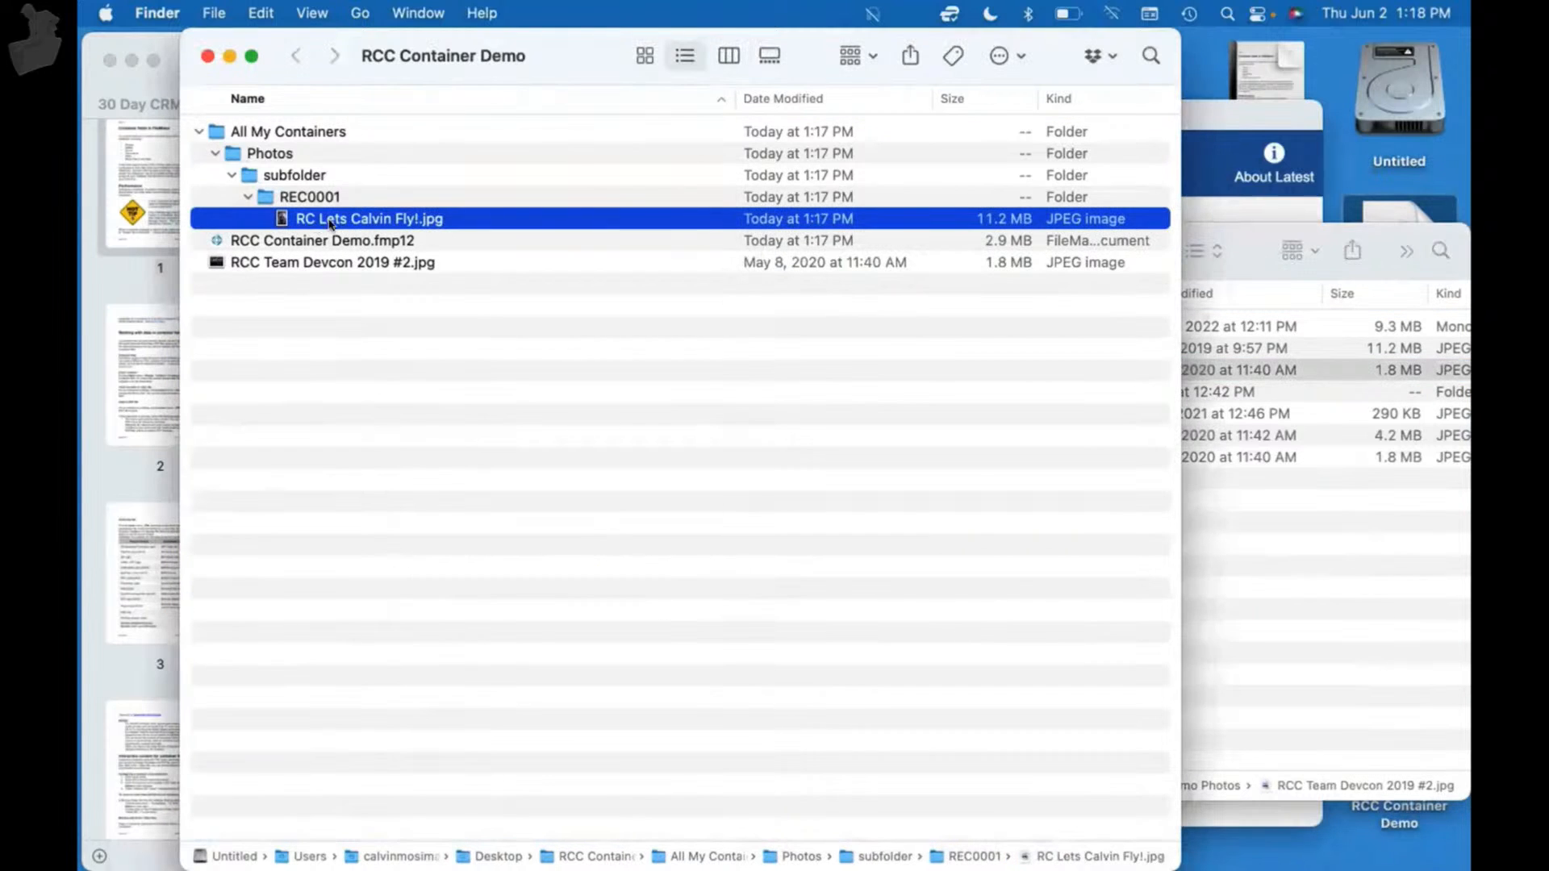
pyautogui.click(330, 222)
pyautogui.press('super+c')
pyautogui.press('Return')
pyautogui.click(348, 259)
pyautogui.click(348, 260)
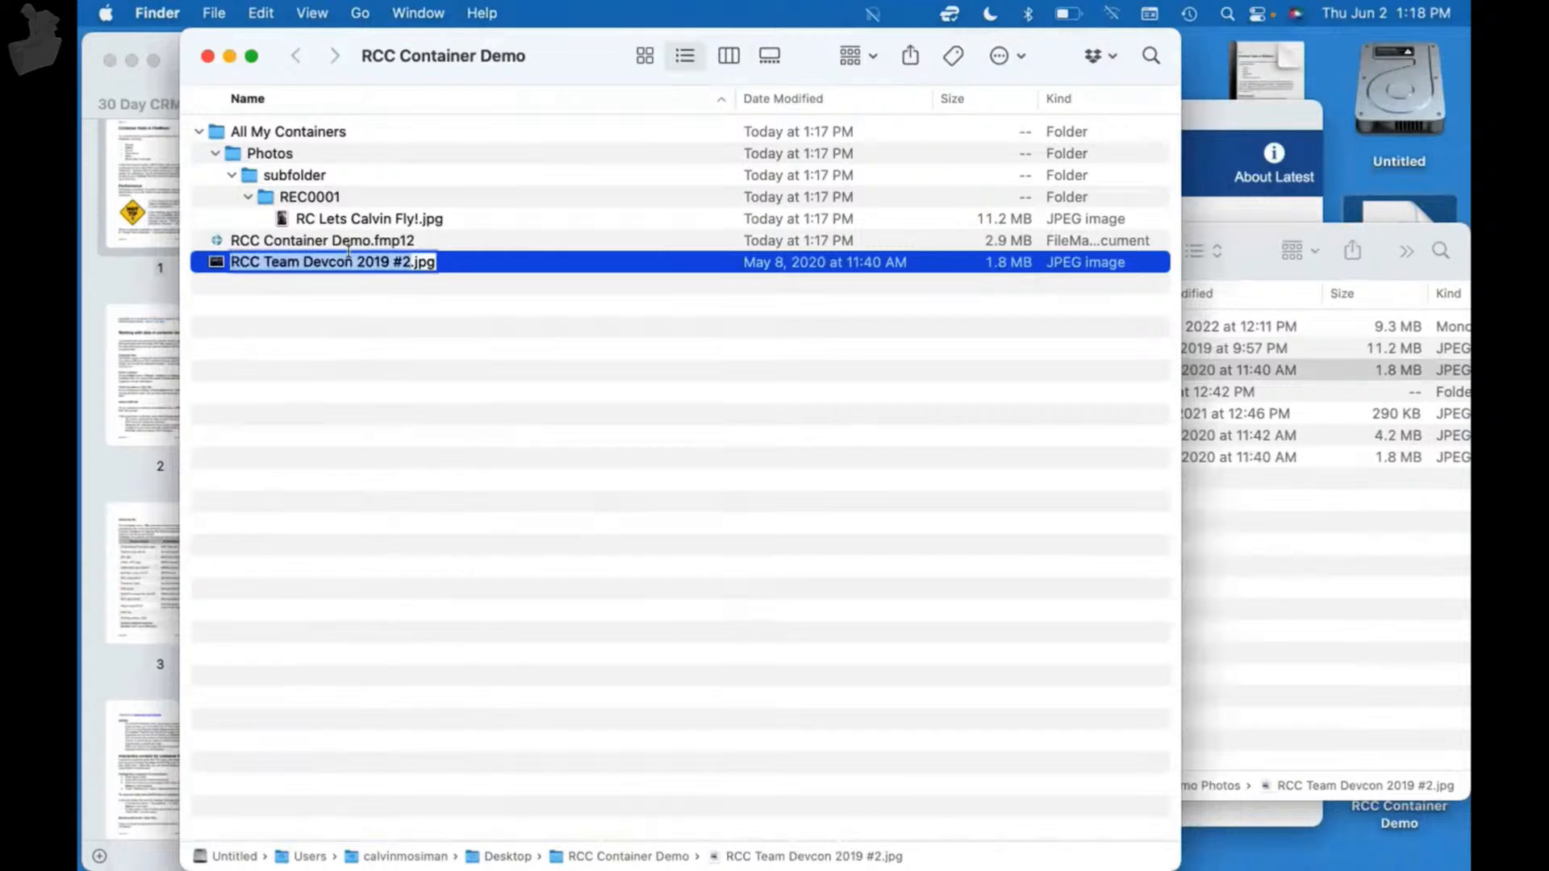
pyautogui.press('super+v')
pyautogui.press('Return')
# - Move the renamed photo into the REC0001 folder, replacing the stored file, and check the containers in FileMaker
pyautogui.moveTo(299, 240); pyautogui.dragTo(327, 200)
pyautogui.click(1178, 397)
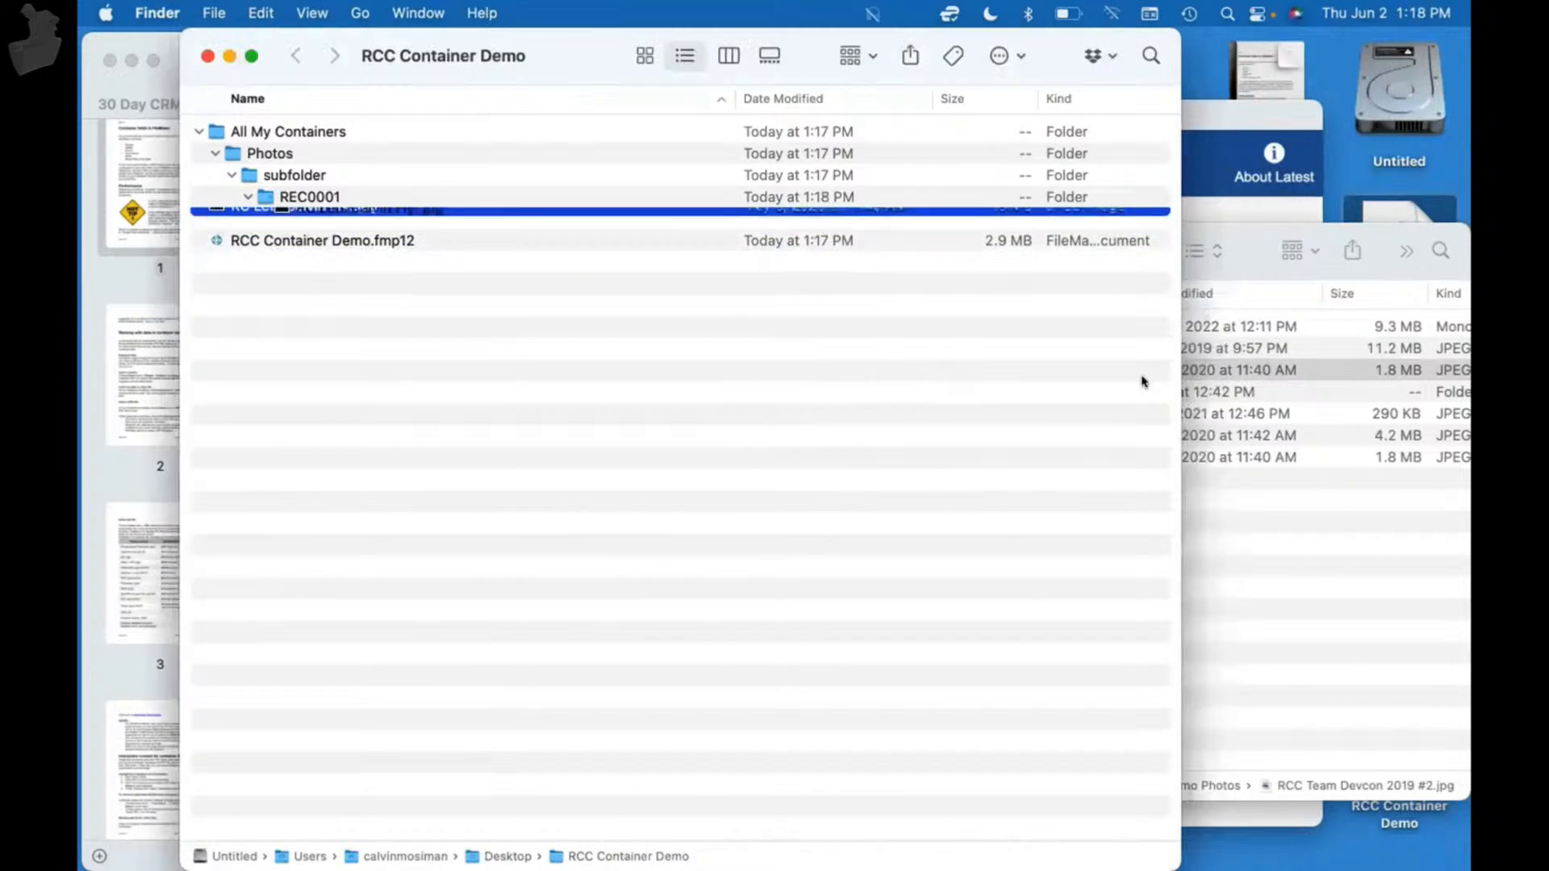
pyautogui.moveTo(278, 45); pyautogui.dragTo(835, 8)
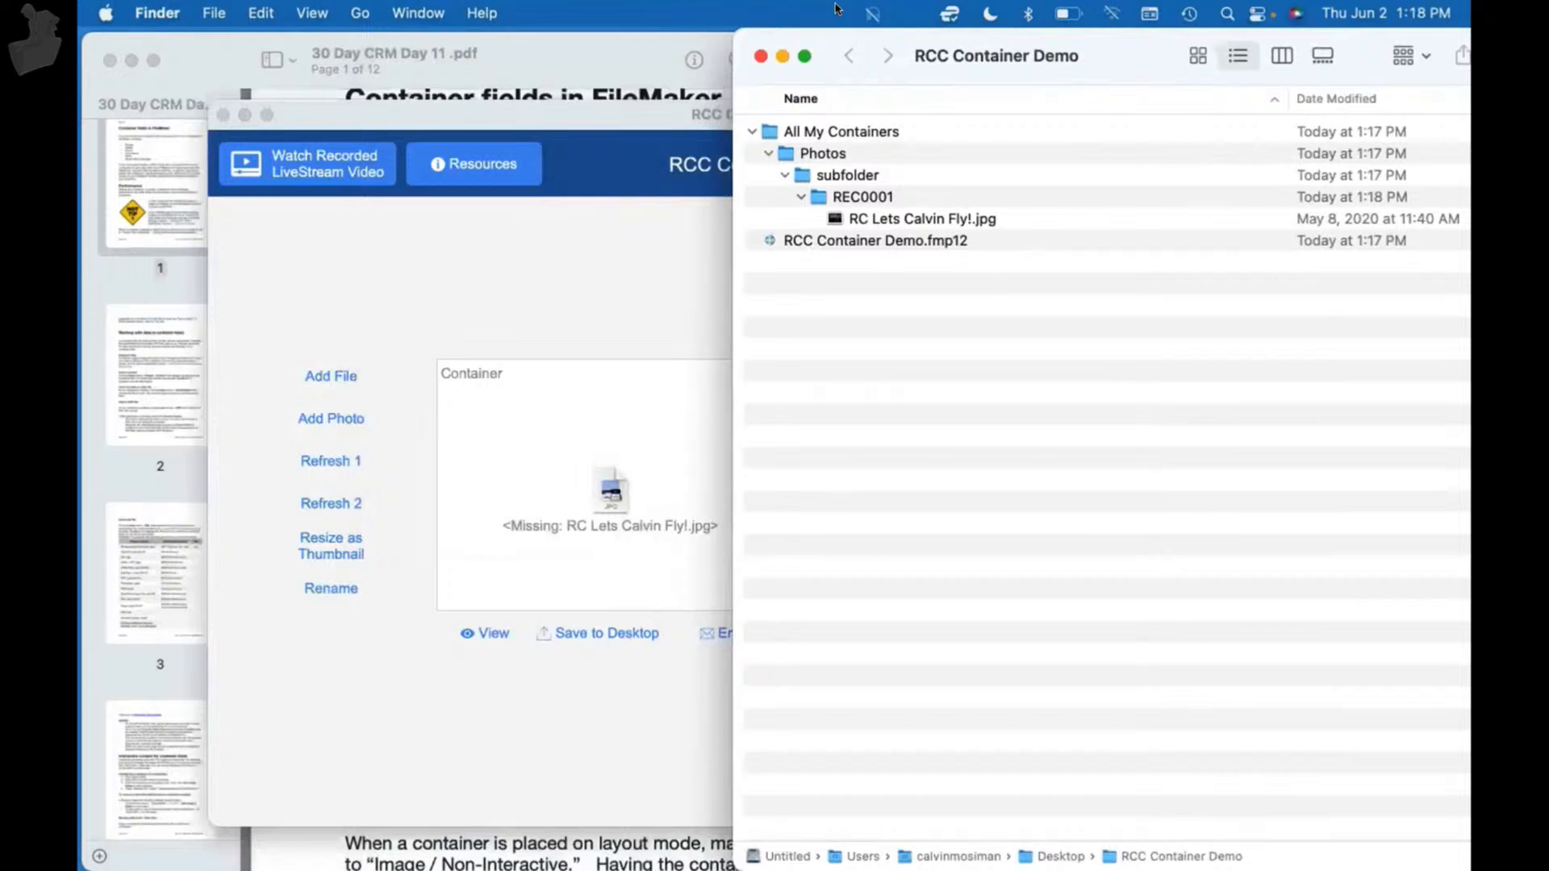
pyautogui.click(468, 323)
pyautogui.press('super+b')
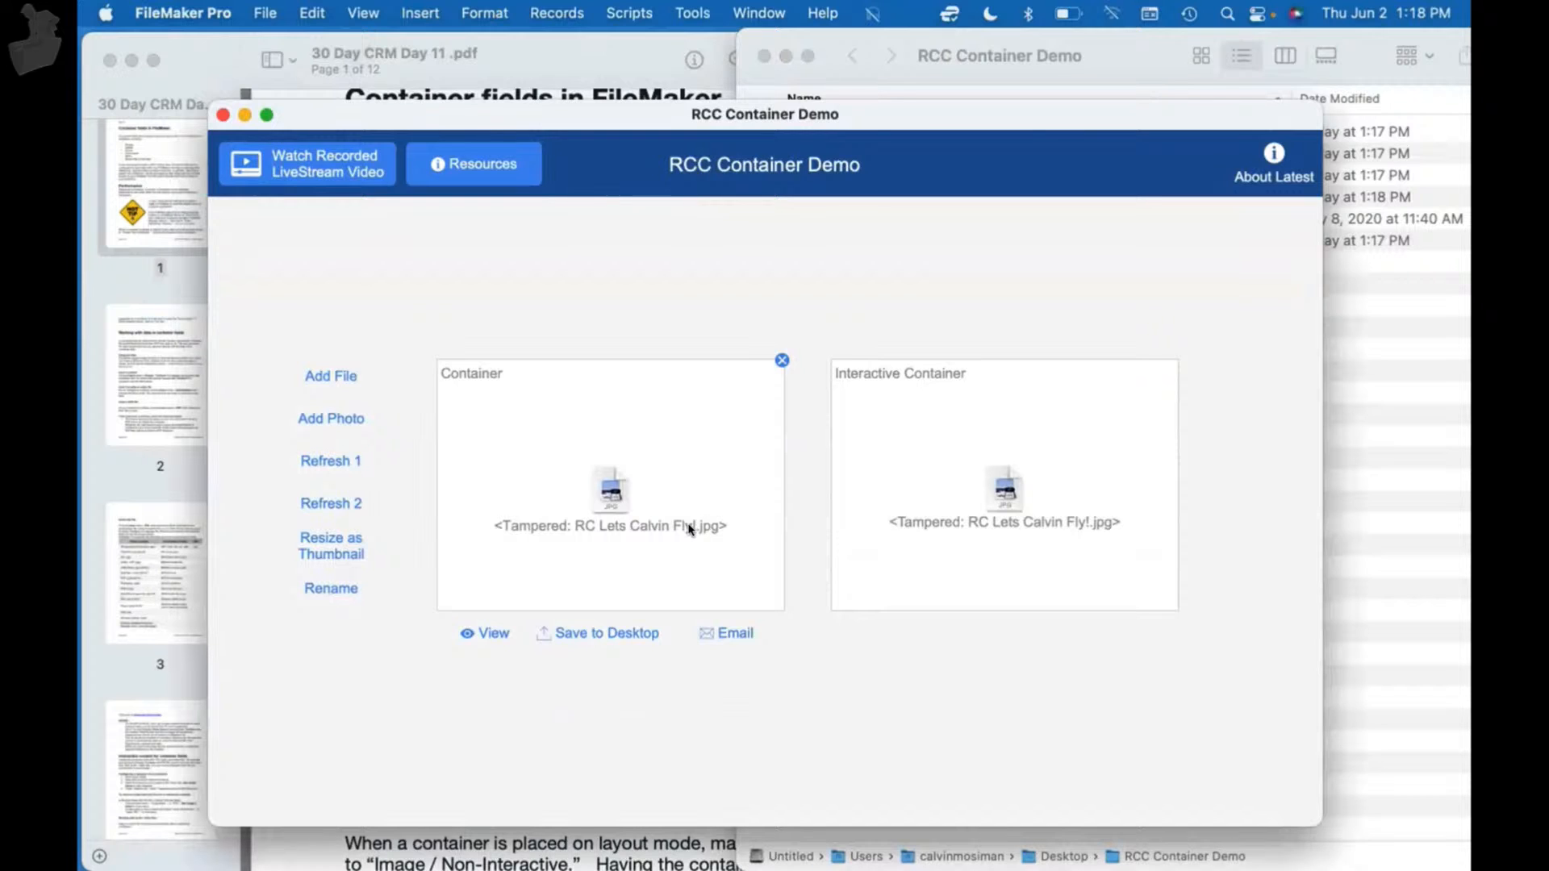
# - Copy the original RC Lets Calvin Fly!.jpg from Demo Photos into REC0001, replacing the tampered file, and check the FileMaker containers
pyautogui.click(1392, 395)
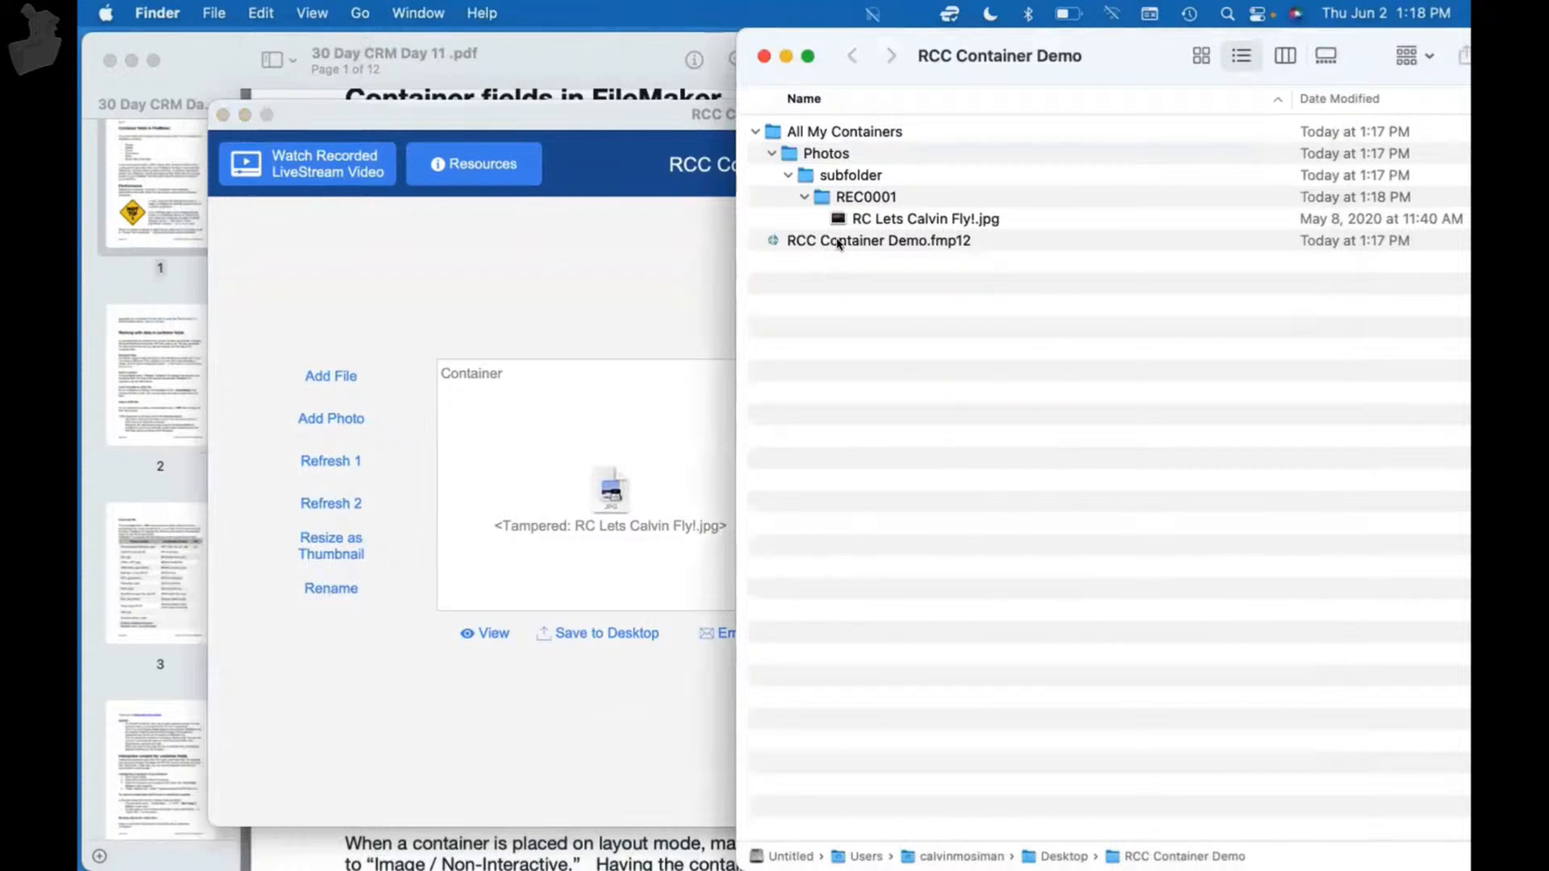
pyautogui.doubleClick(1146, 71)
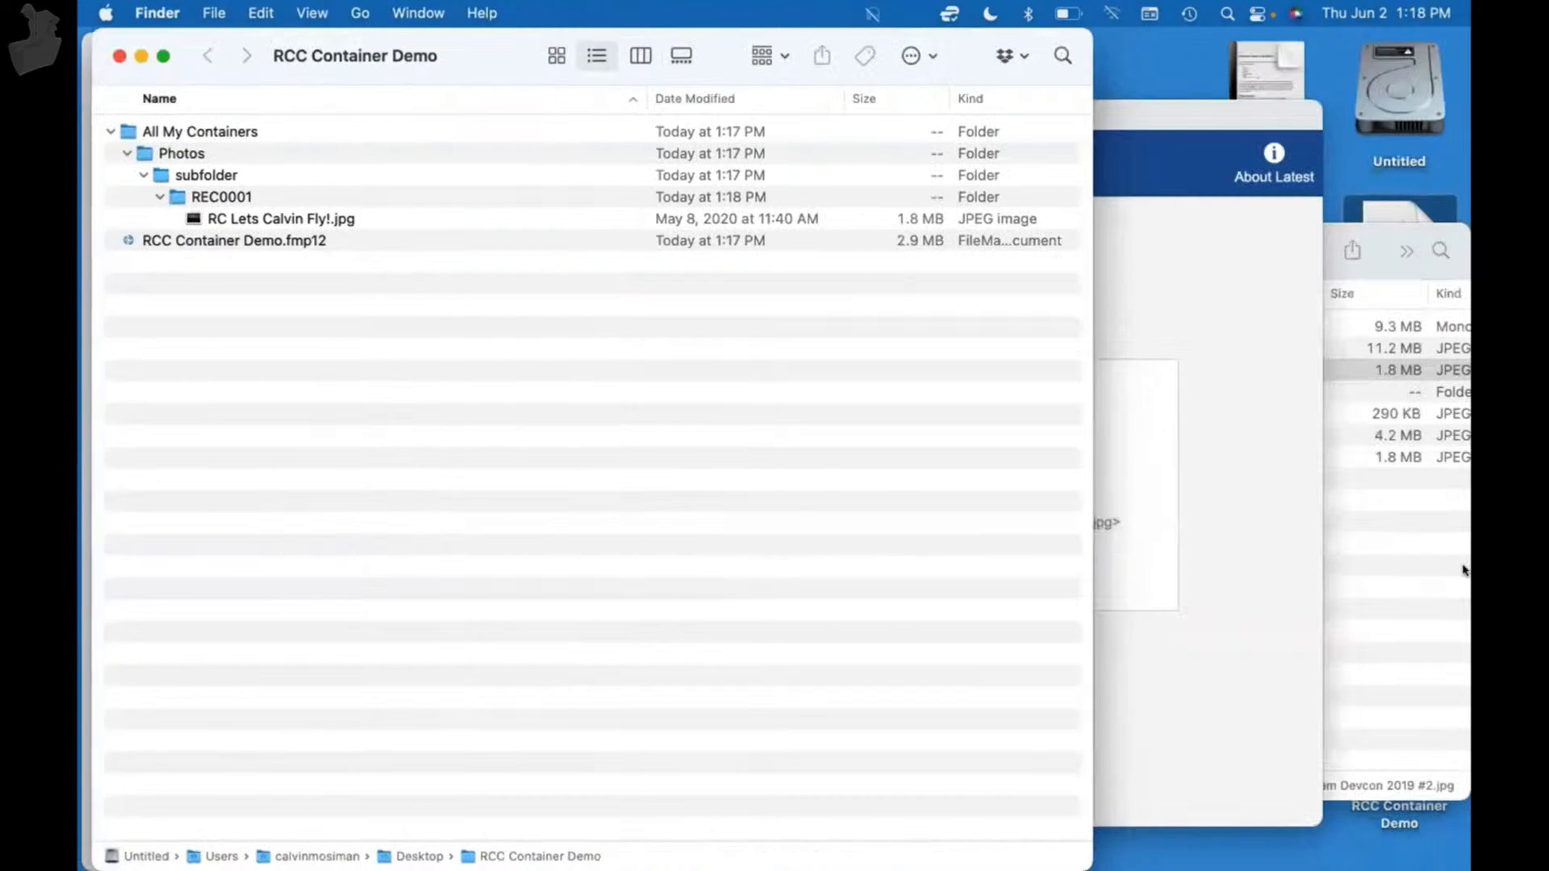
pyautogui.click(1397, 642)
pyautogui.click(1041, 349)
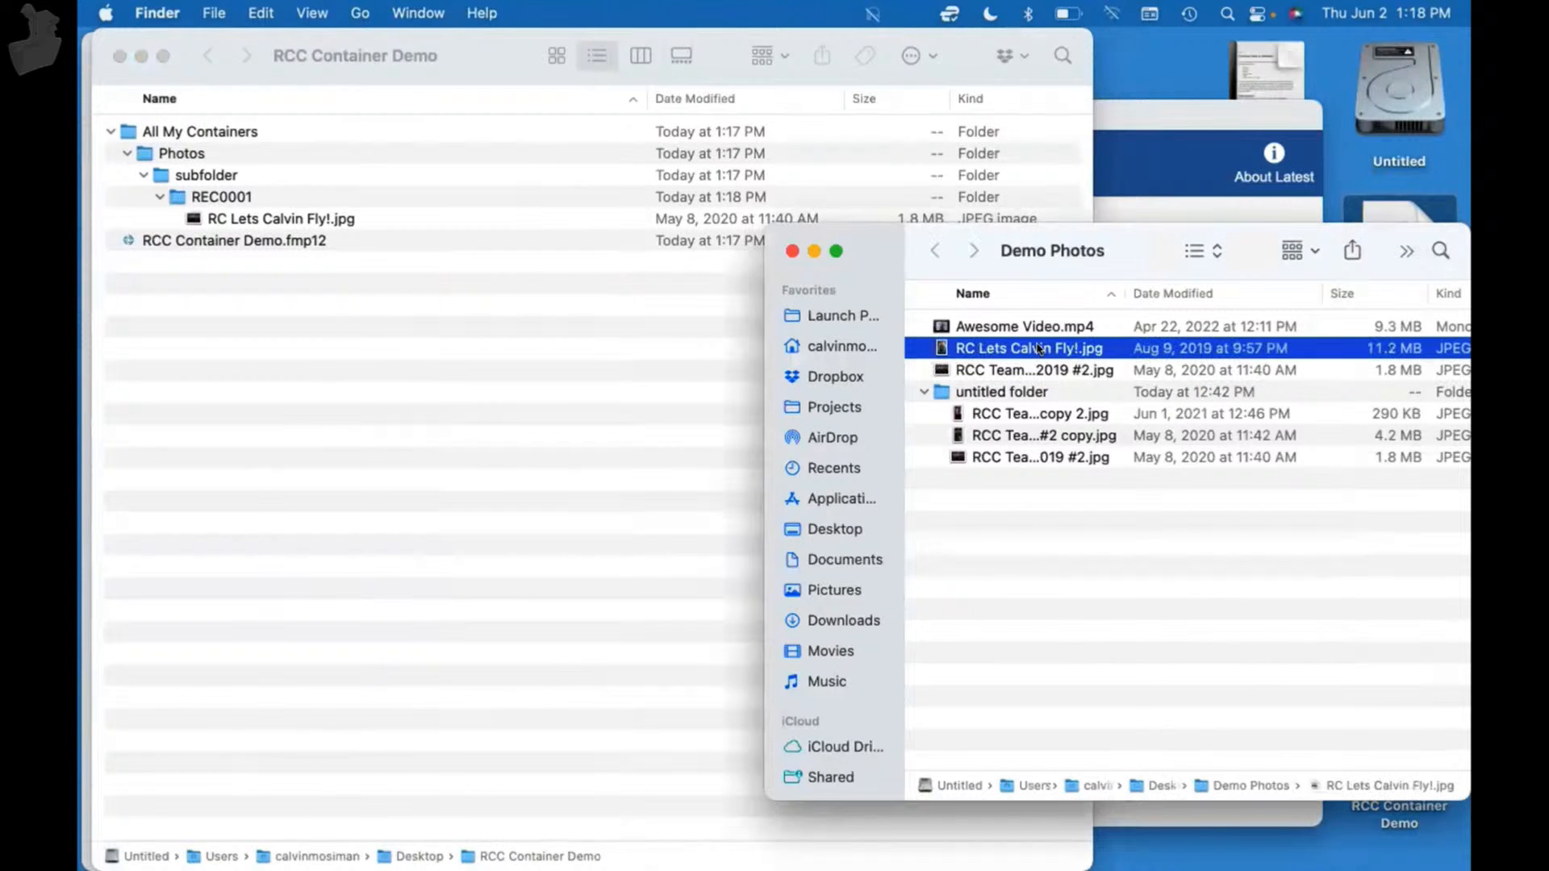
pyautogui.moveTo(1004, 347); pyautogui.dragTo(230, 200)
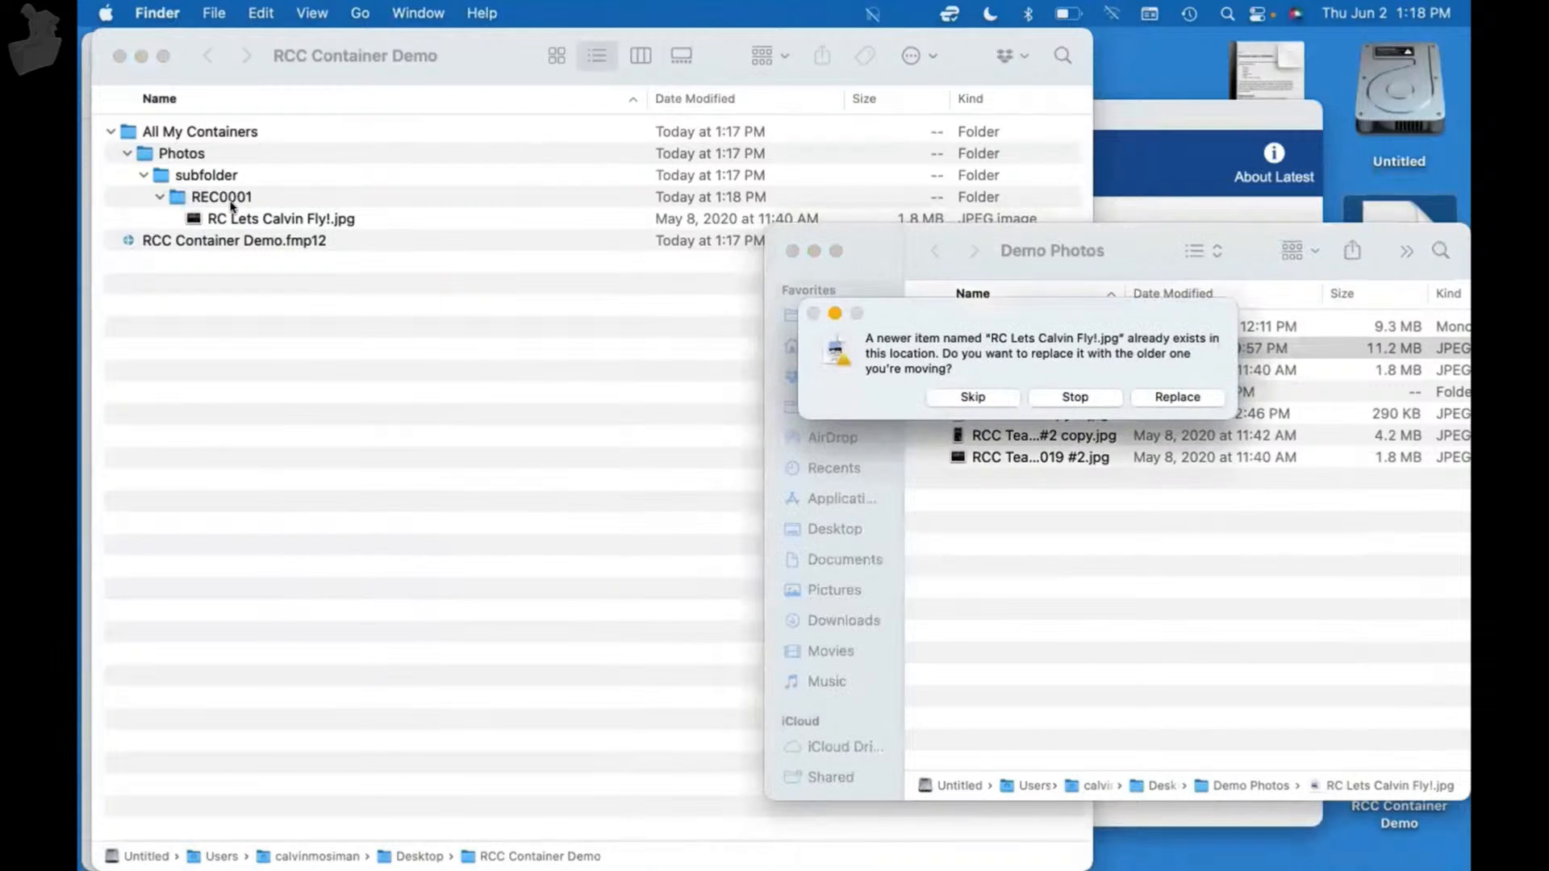
pyautogui.click(1185, 397)
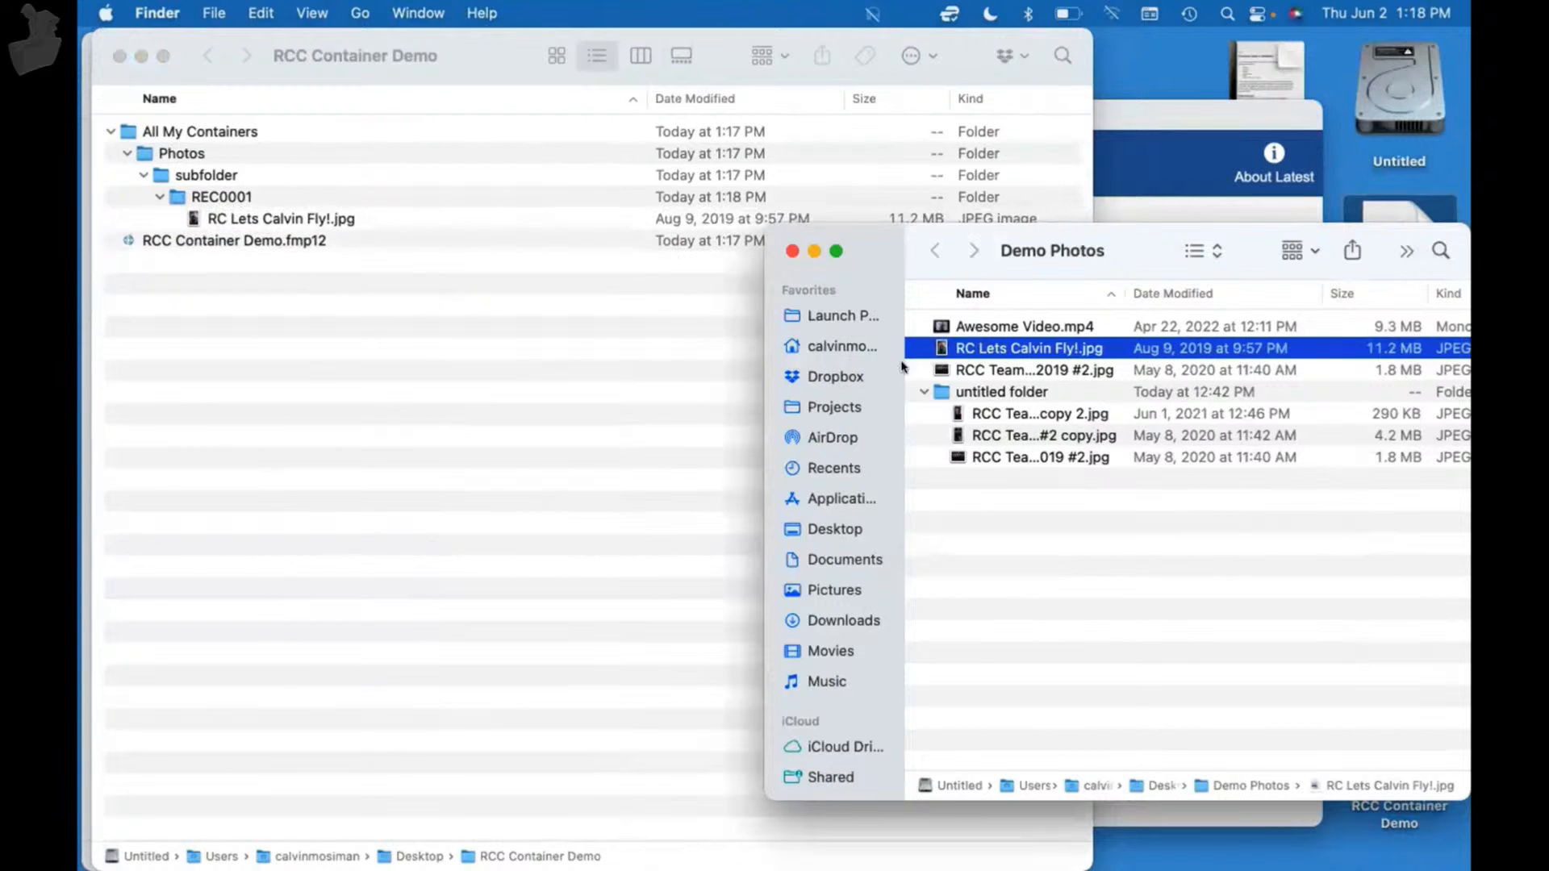
pyautogui.moveTo(226, 38); pyautogui.dragTo(568, 37)
pyautogui.click(282, 271)
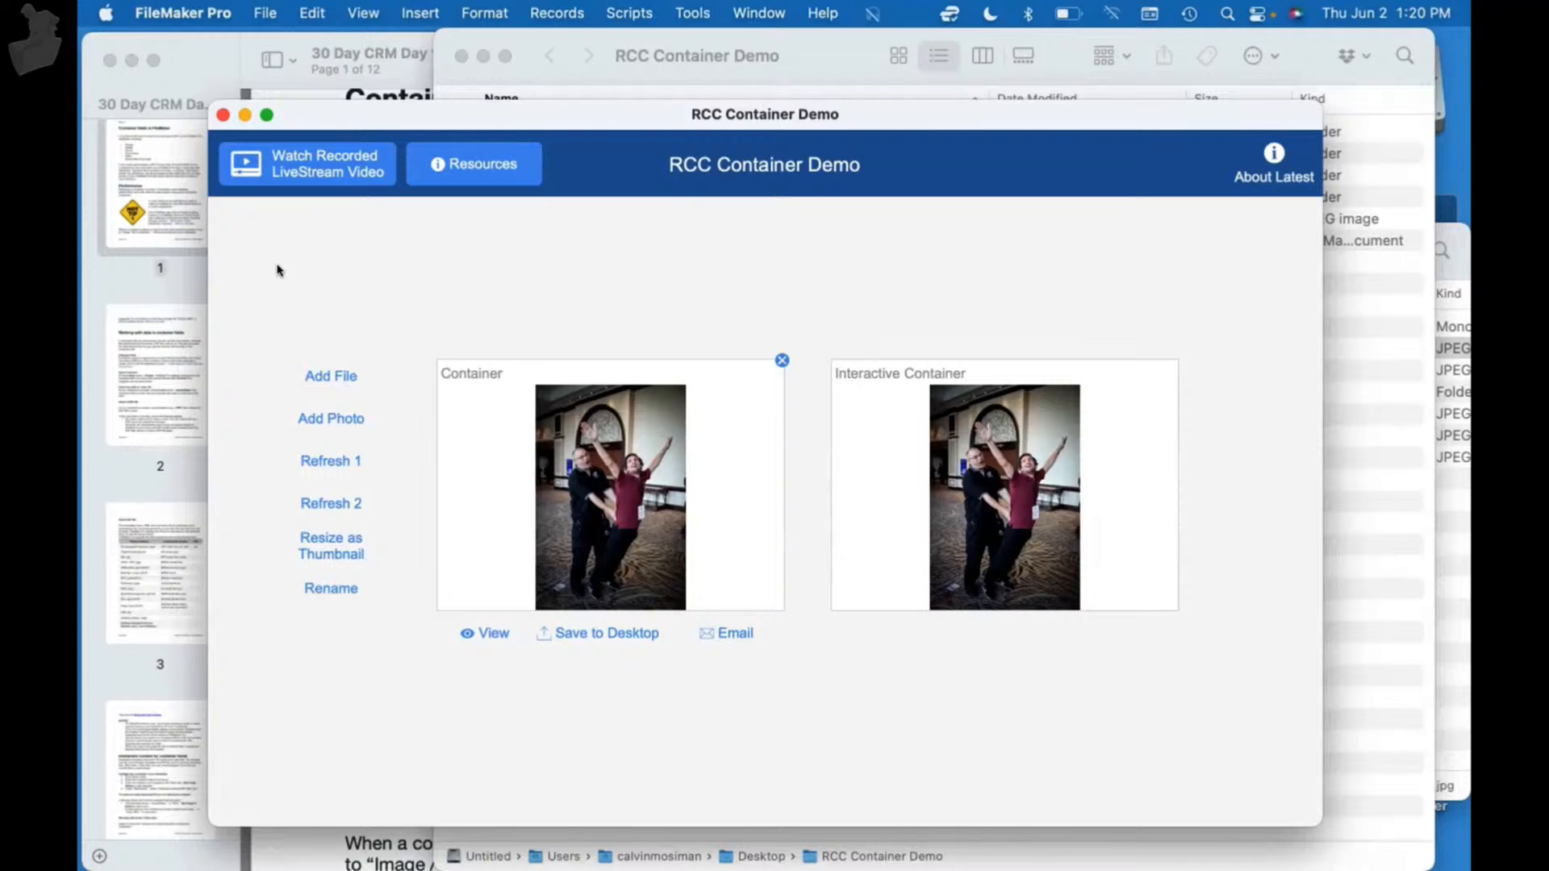
# - Review the container size limit in the Container fields in FileMaker PDF, highlighting "4 GB of binary data", and return to FileMaker
pyautogui.click(159, 208)
pyautogui.click(593, 365)
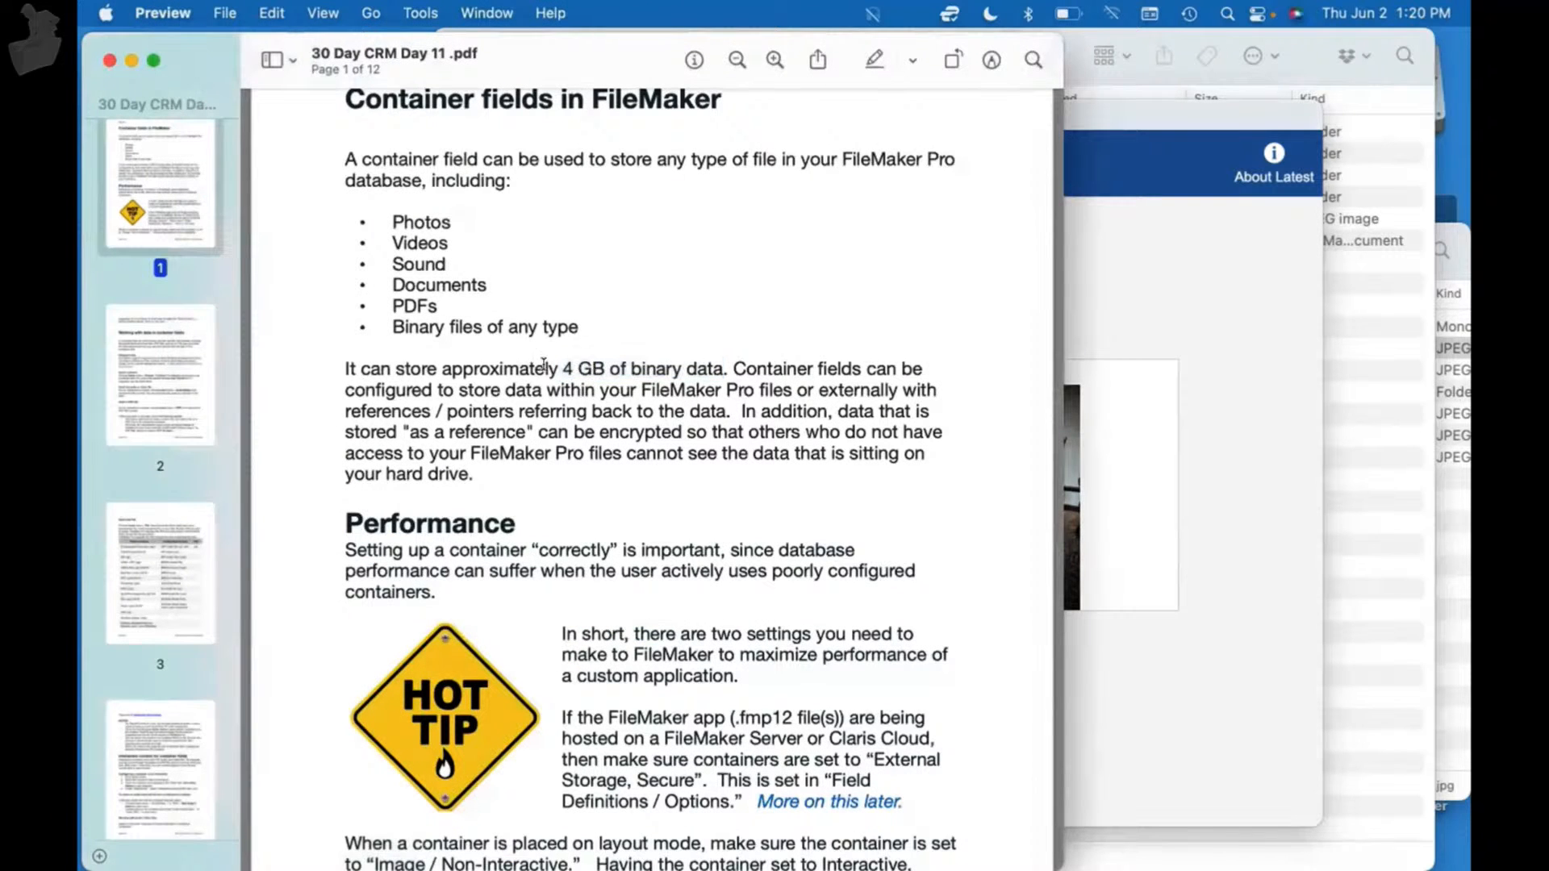
pyautogui.moveTo(560, 367); pyautogui.dragTo(715, 365)
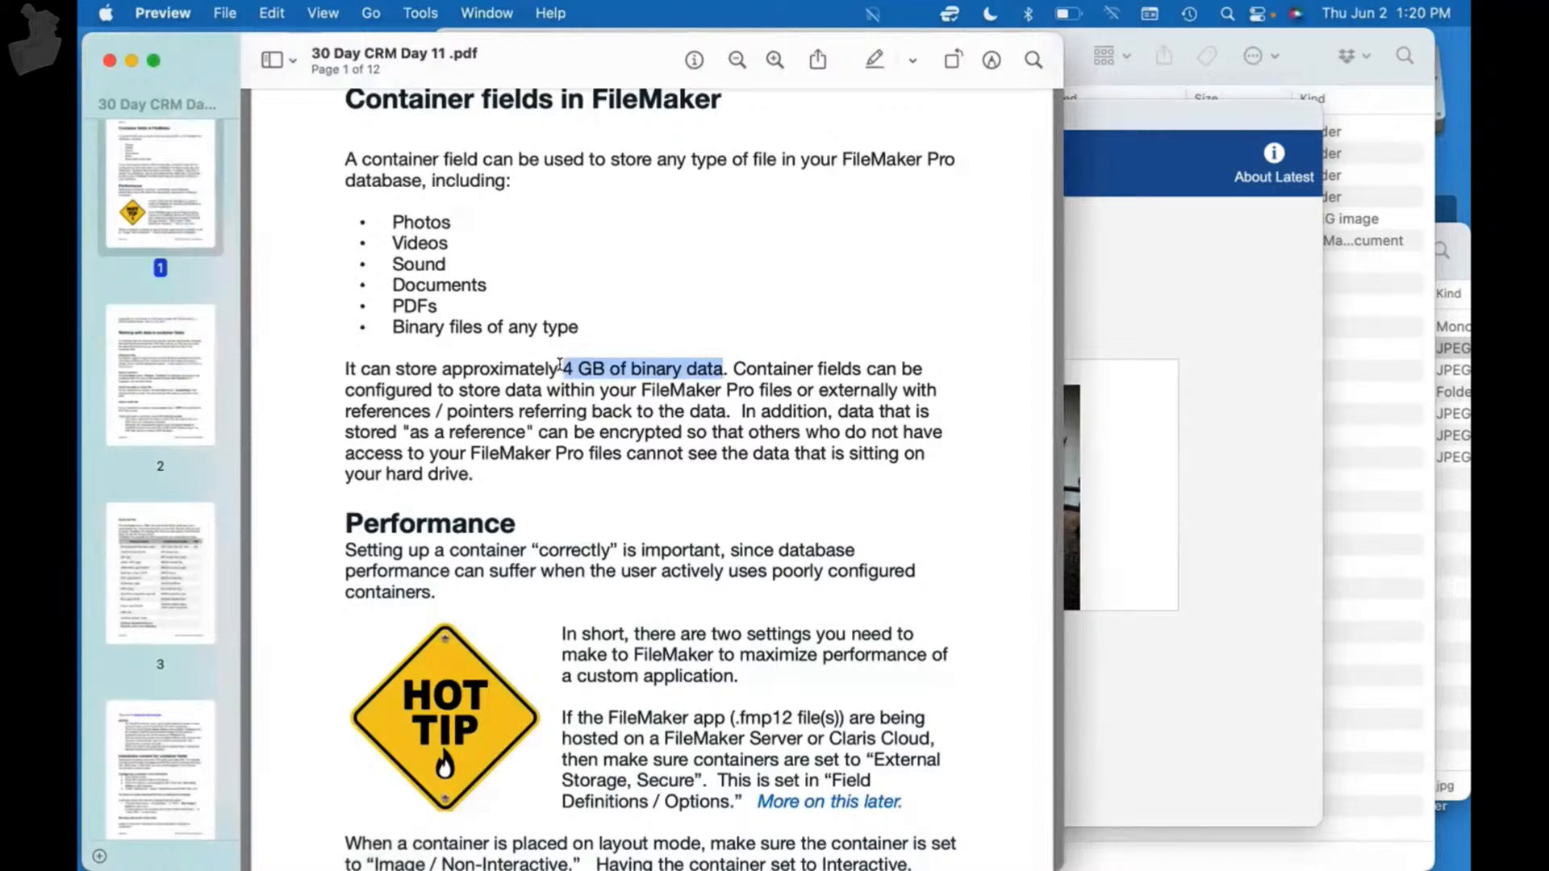
pyautogui.click(1241, 420)
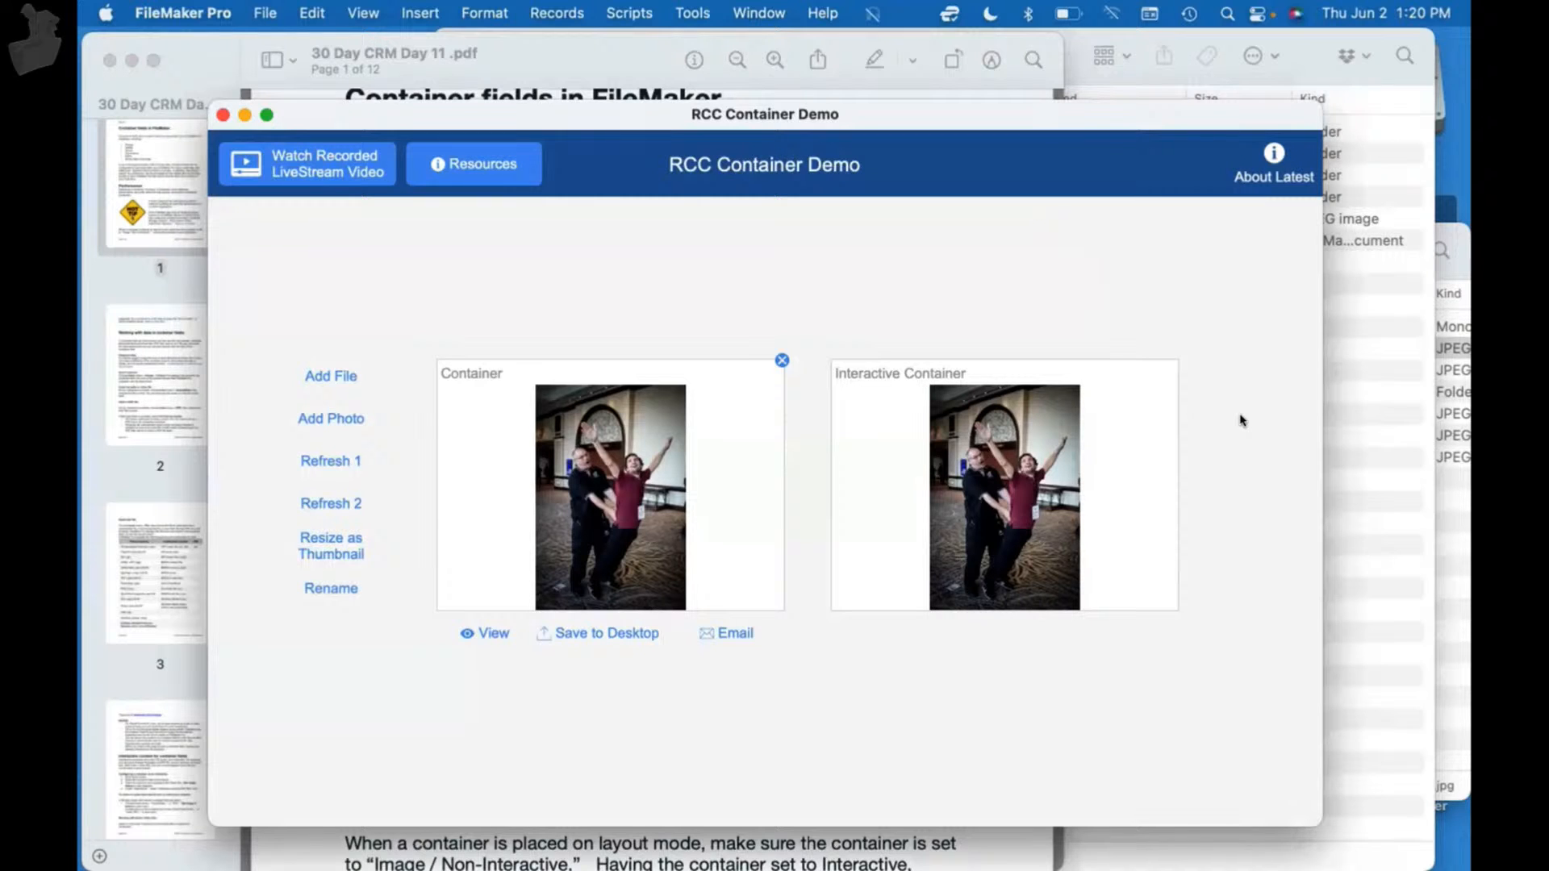
pyautogui.click(171, 215)
pyautogui.click(626, 358)
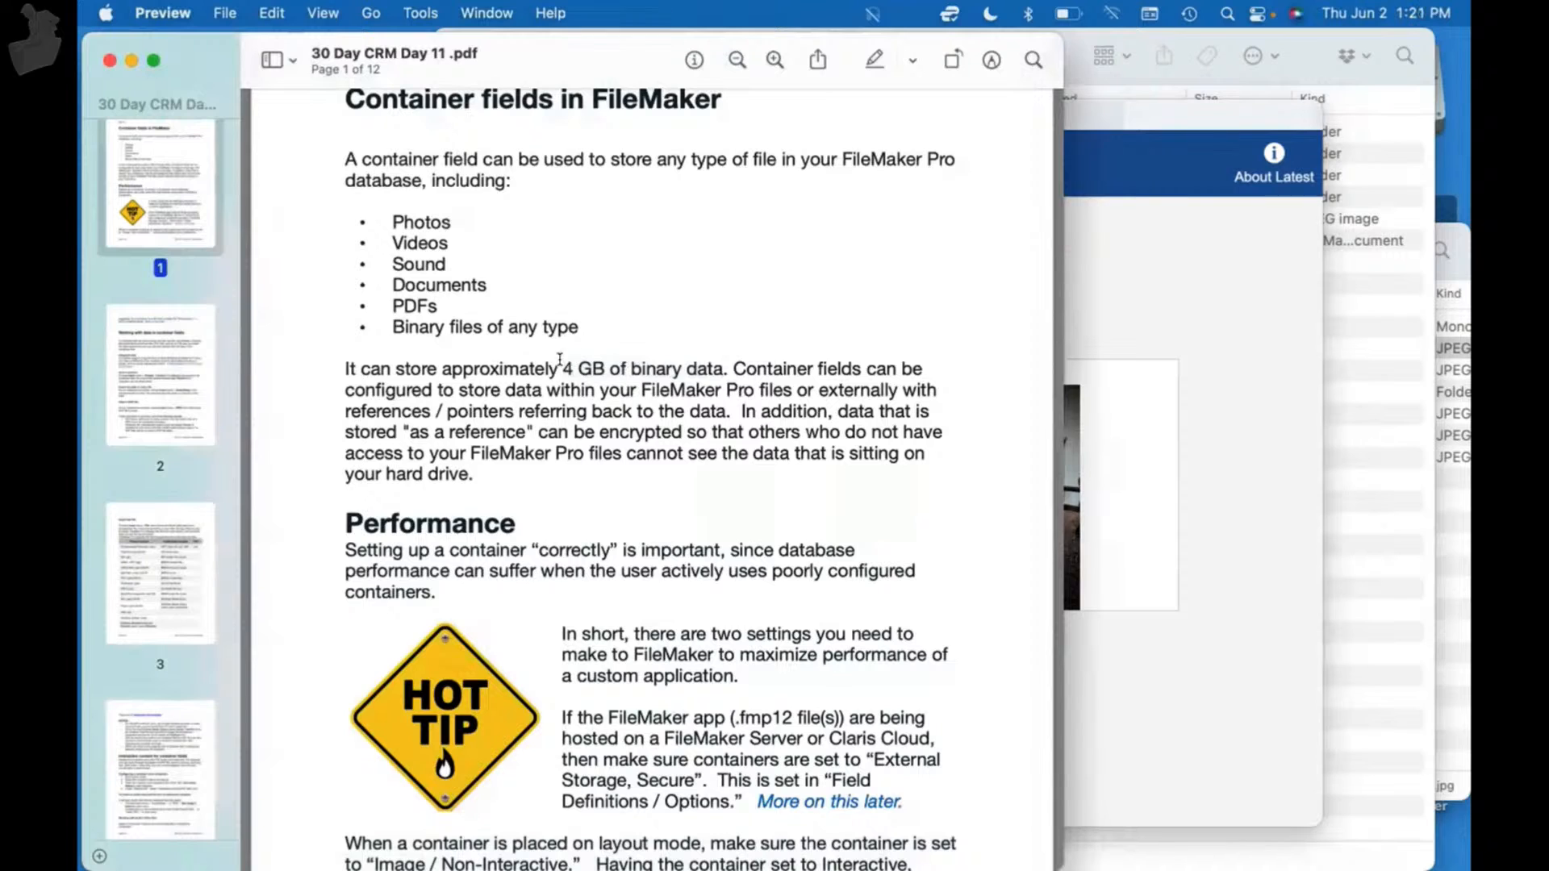
pyautogui.moveTo(562, 365); pyautogui.dragTo(716, 363)
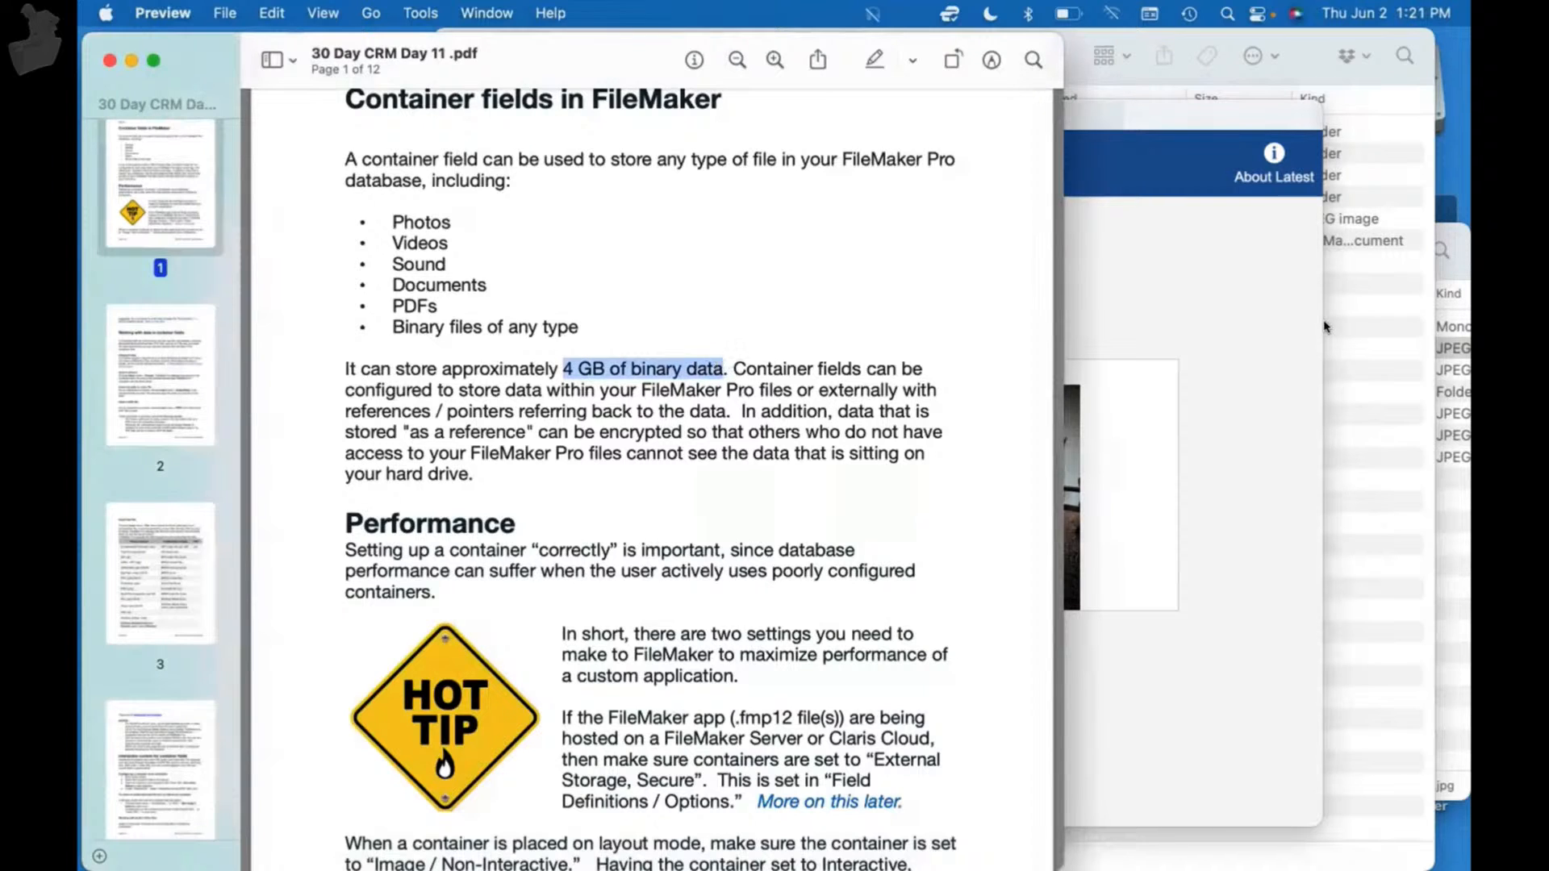
pyautogui.click(1239, 333)
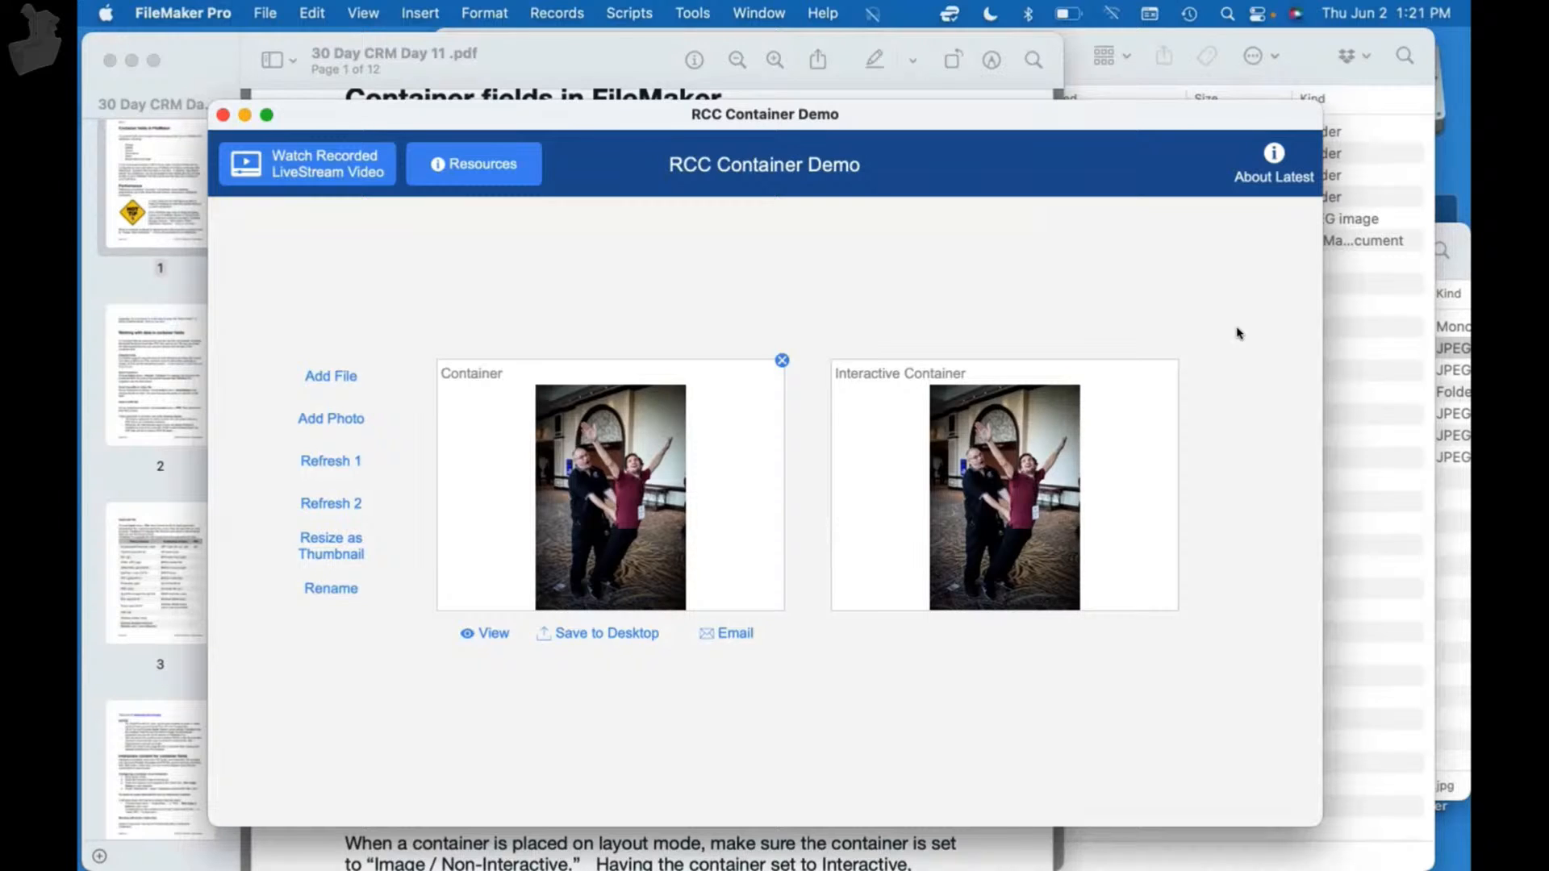
# - Preview RC Lets Calvin Fly!.jpg in the Demo Photos folder and return to the FileMaker window
pyautogui.click(1463, 589)
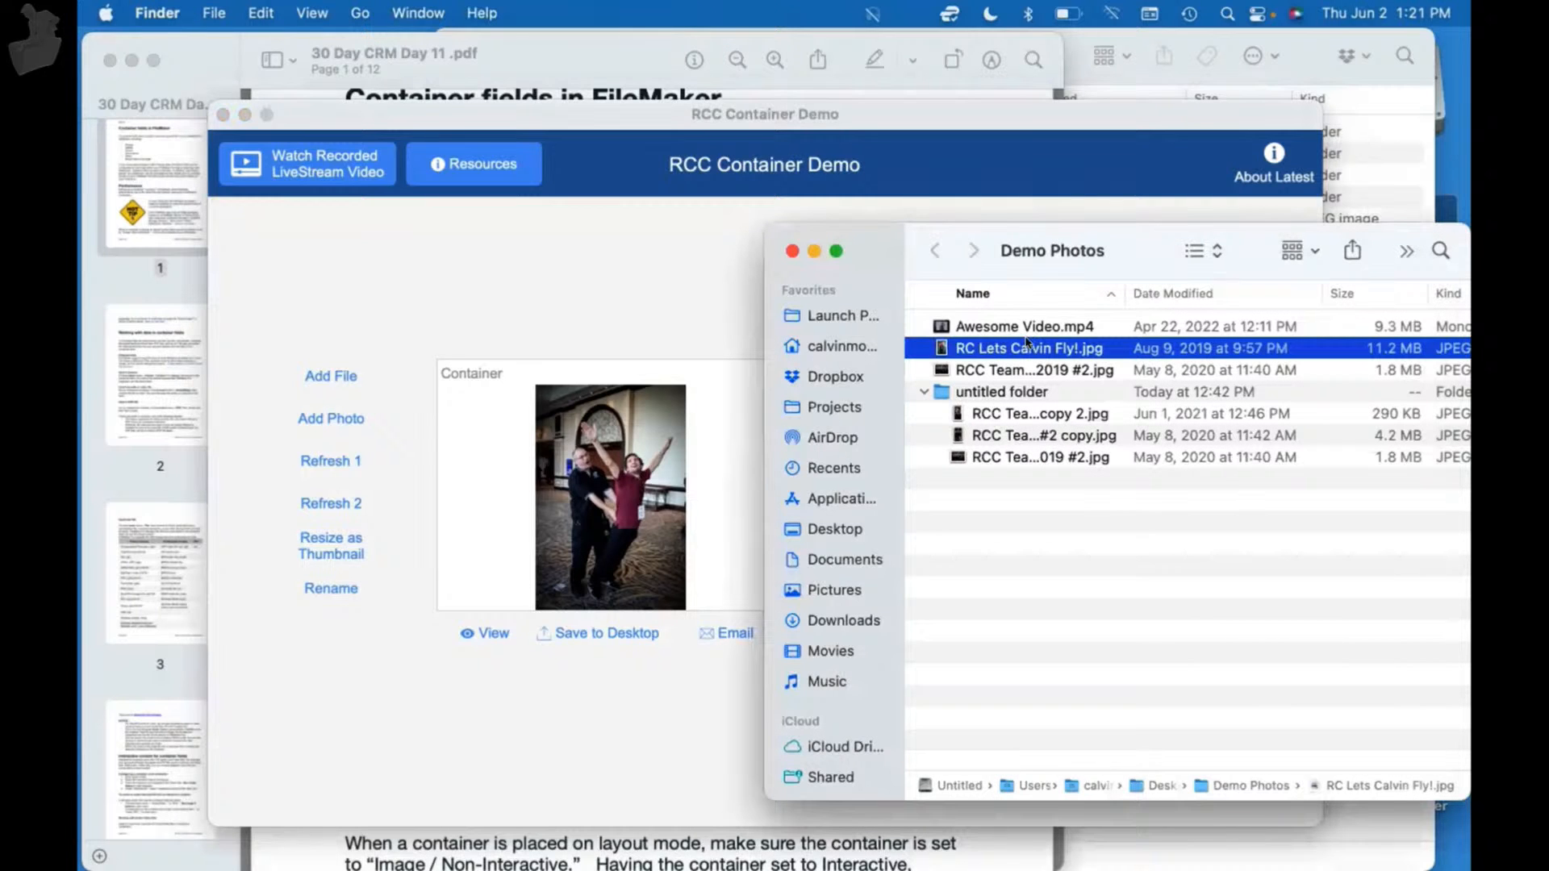
pyautogui.moveTo(1065, 355); pyautogui.dragTo(1060, 355)
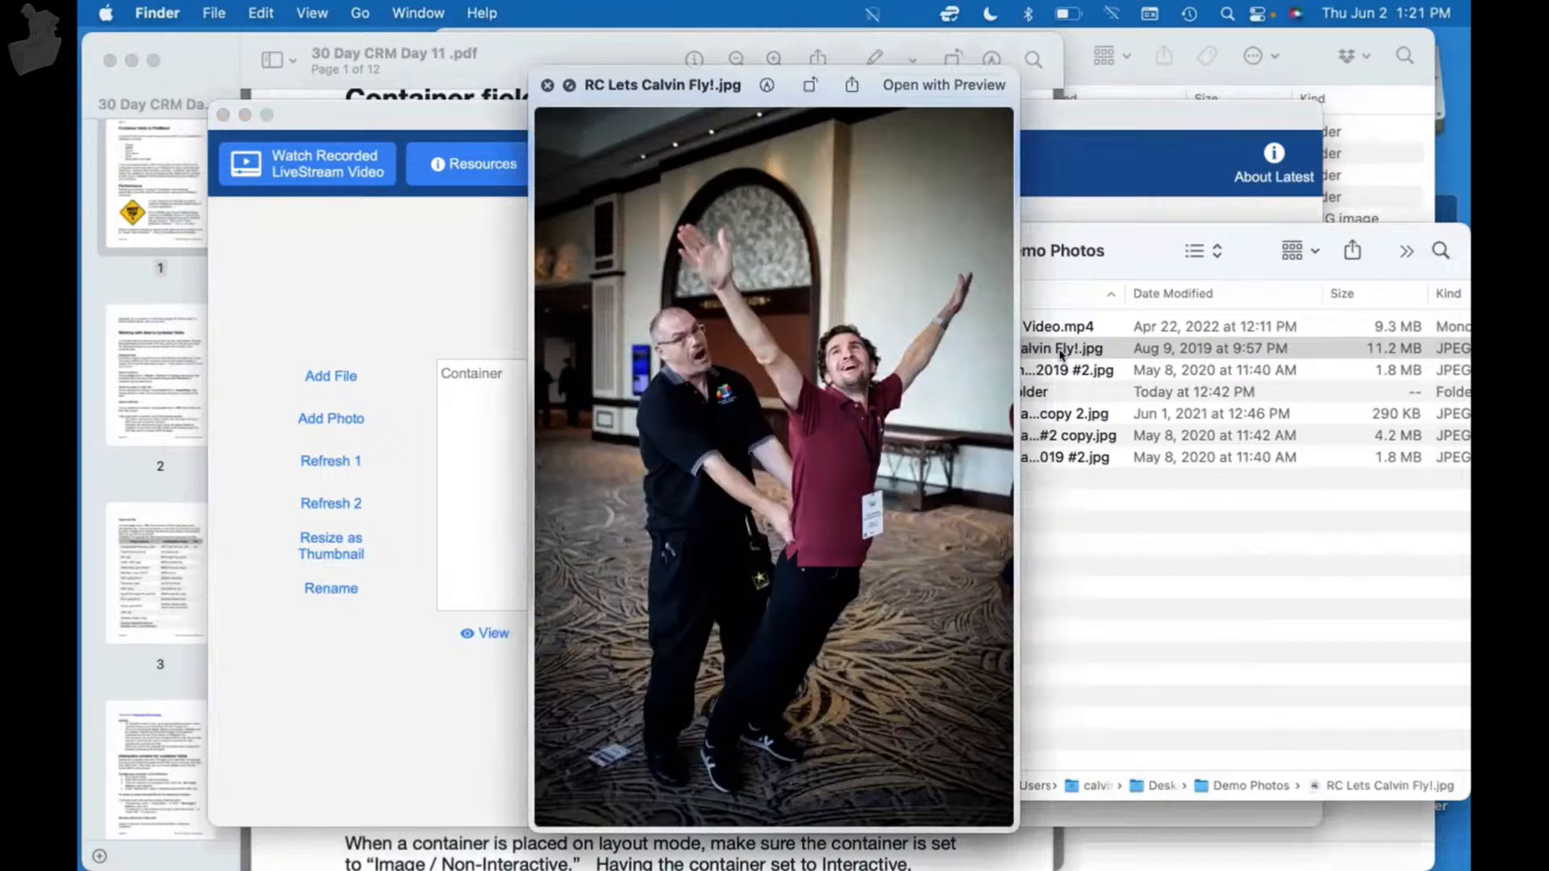
pyautogui.press('space')
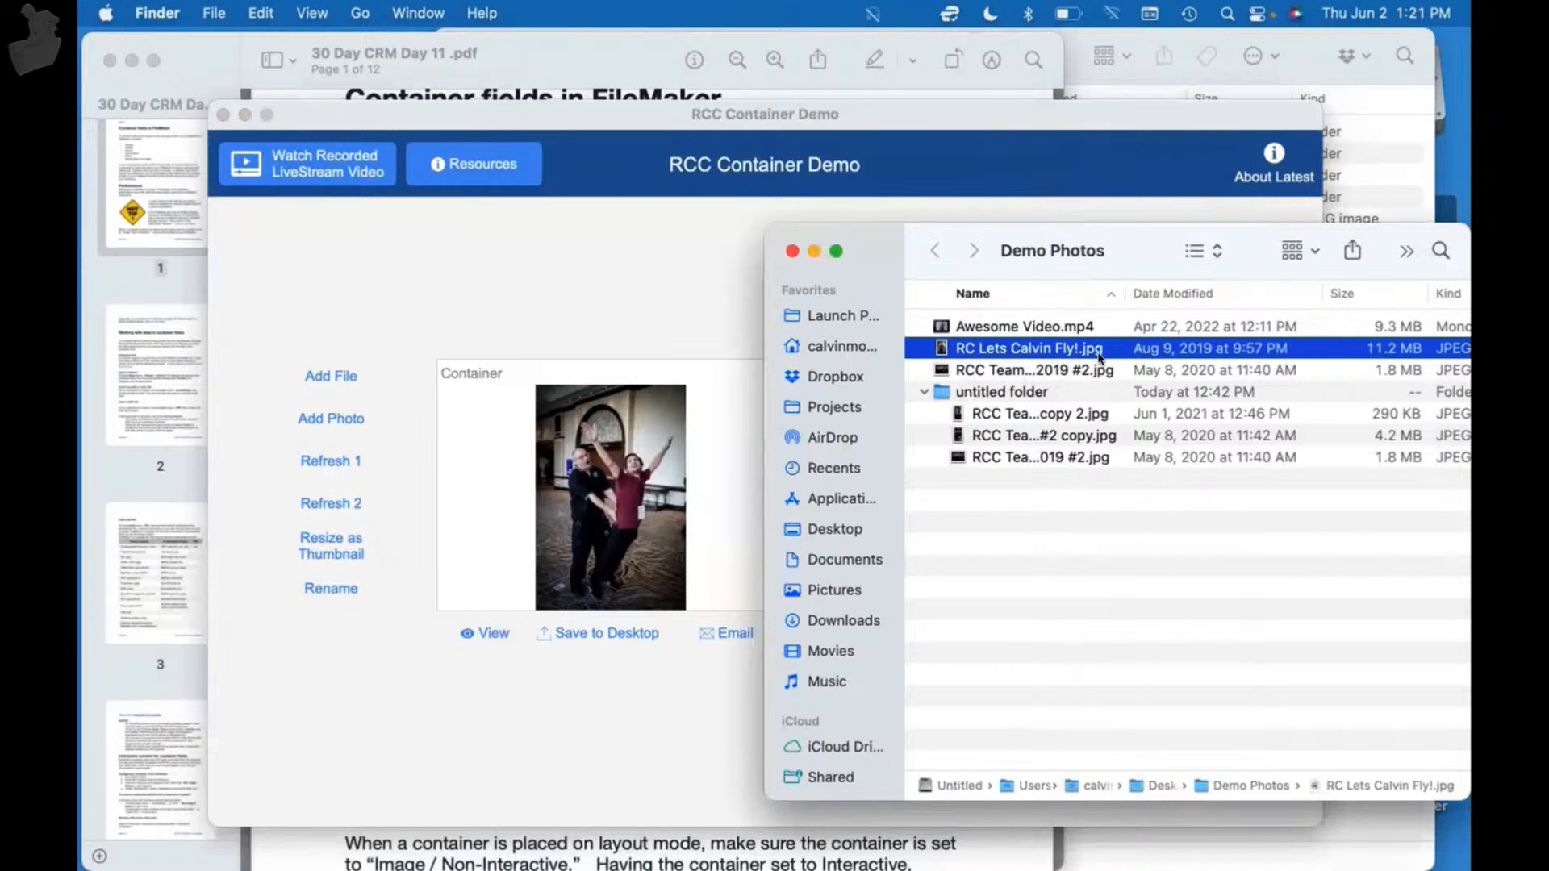
pyautogui.click(706, 287)
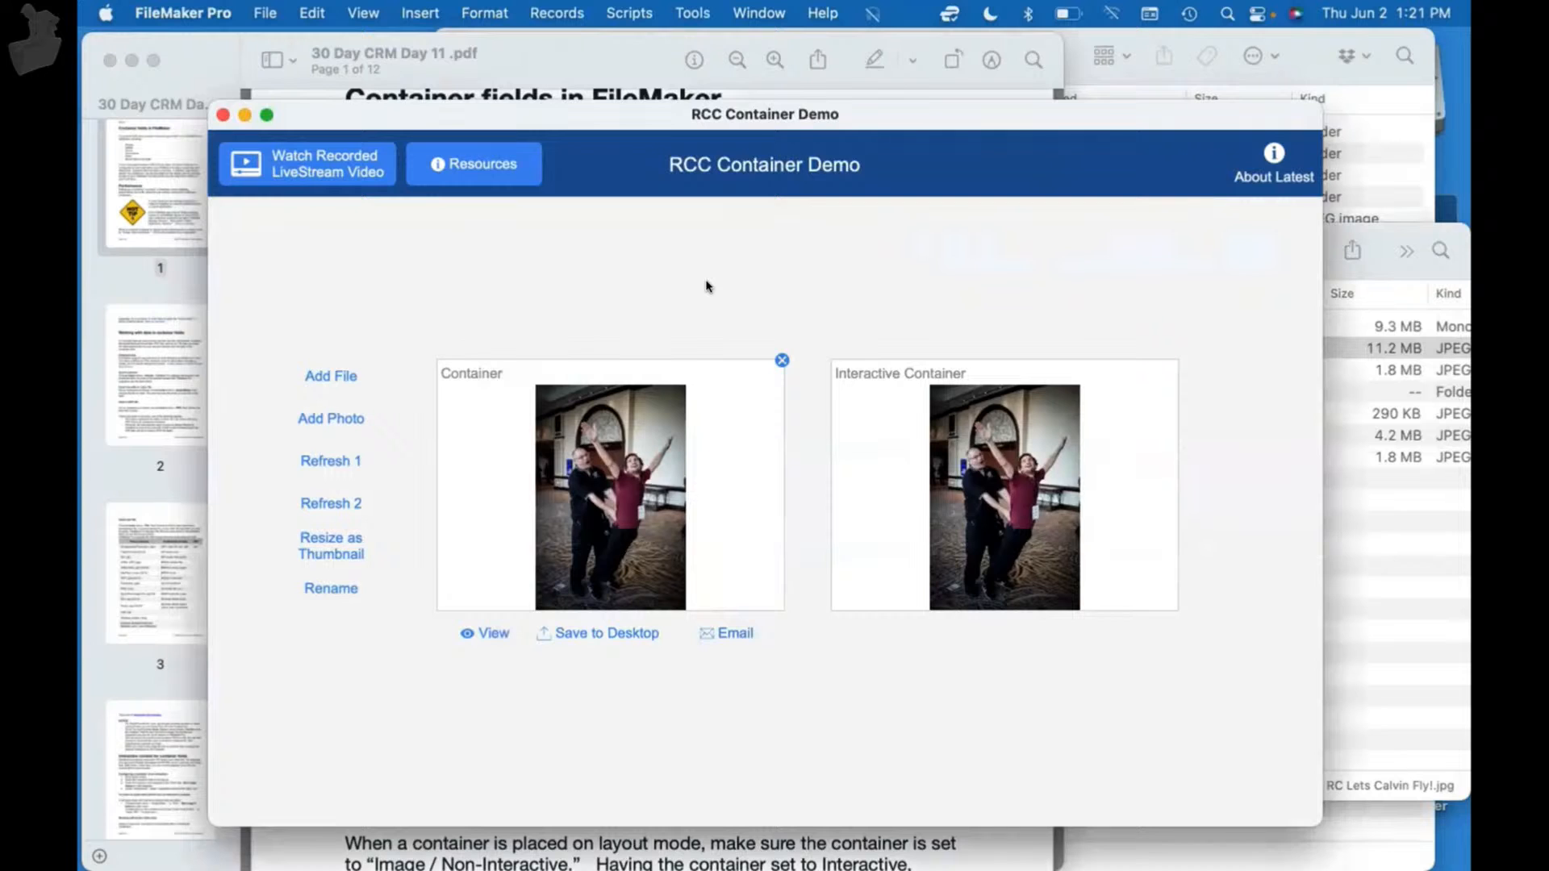
# - Append & "Rename_File_:" to the open storage path calculation of the Container field in the Demo table
pyautogui.press('super+shift+d')
pyautogui.click(244, 171)
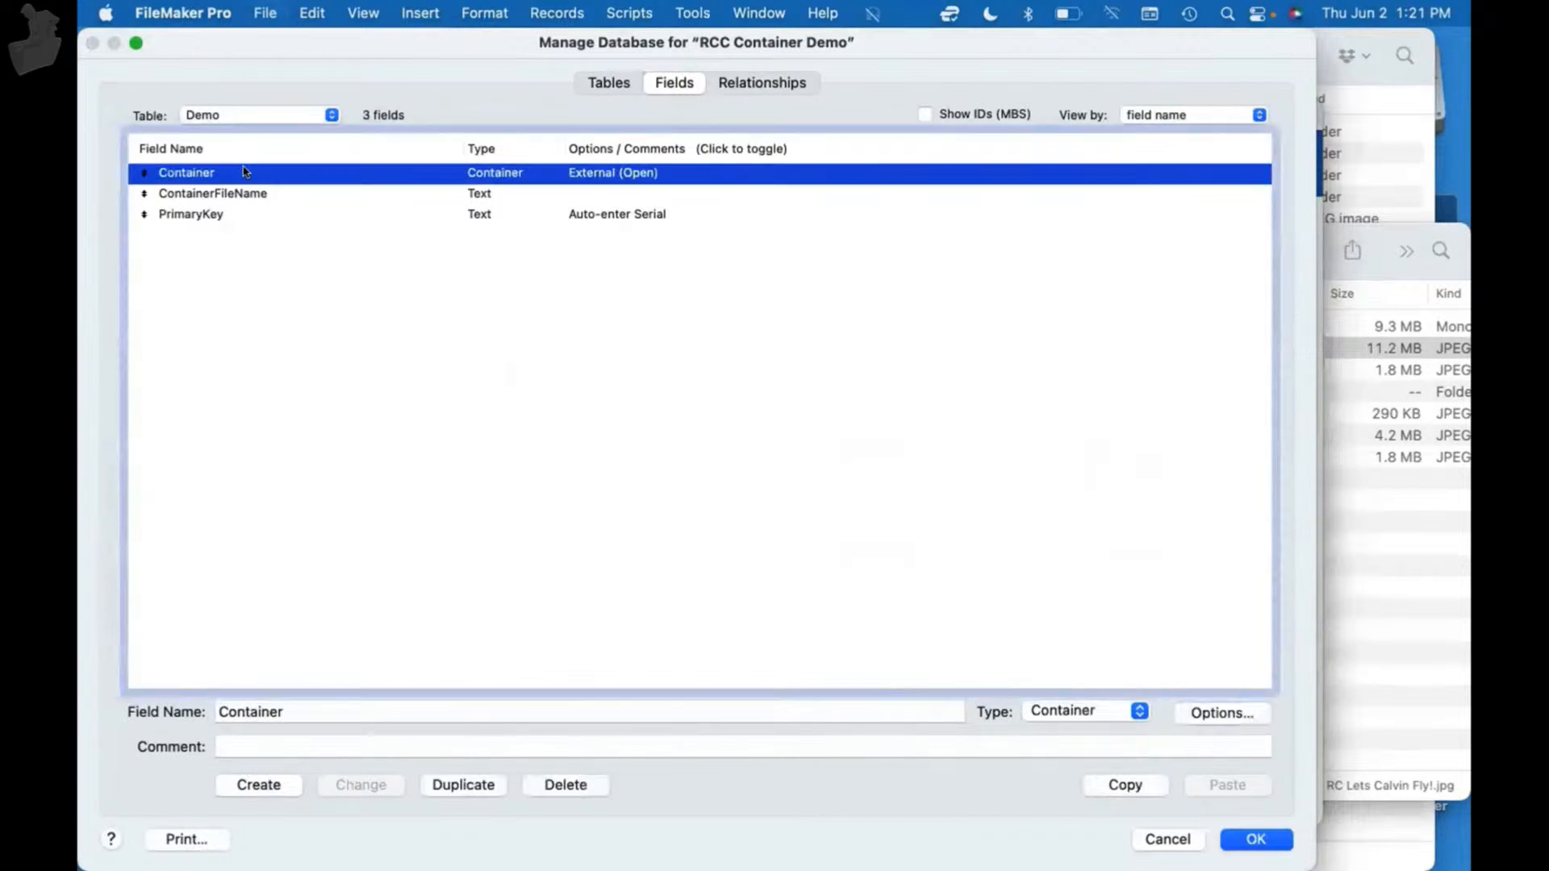
pyautogui.doubleClick(244, 172)
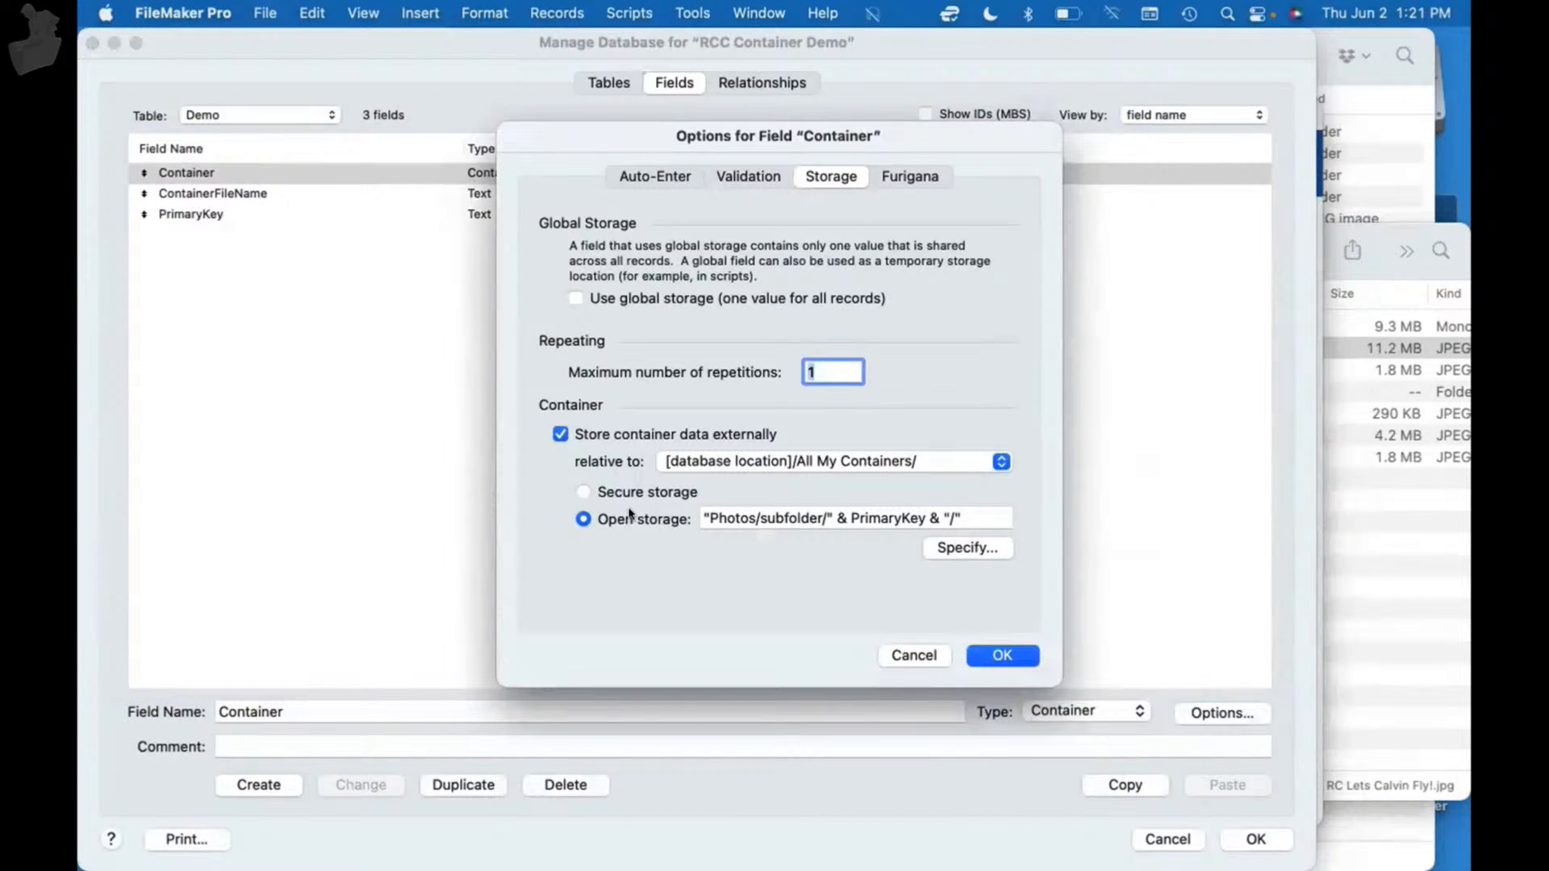
pyautogui.click(993, 546)
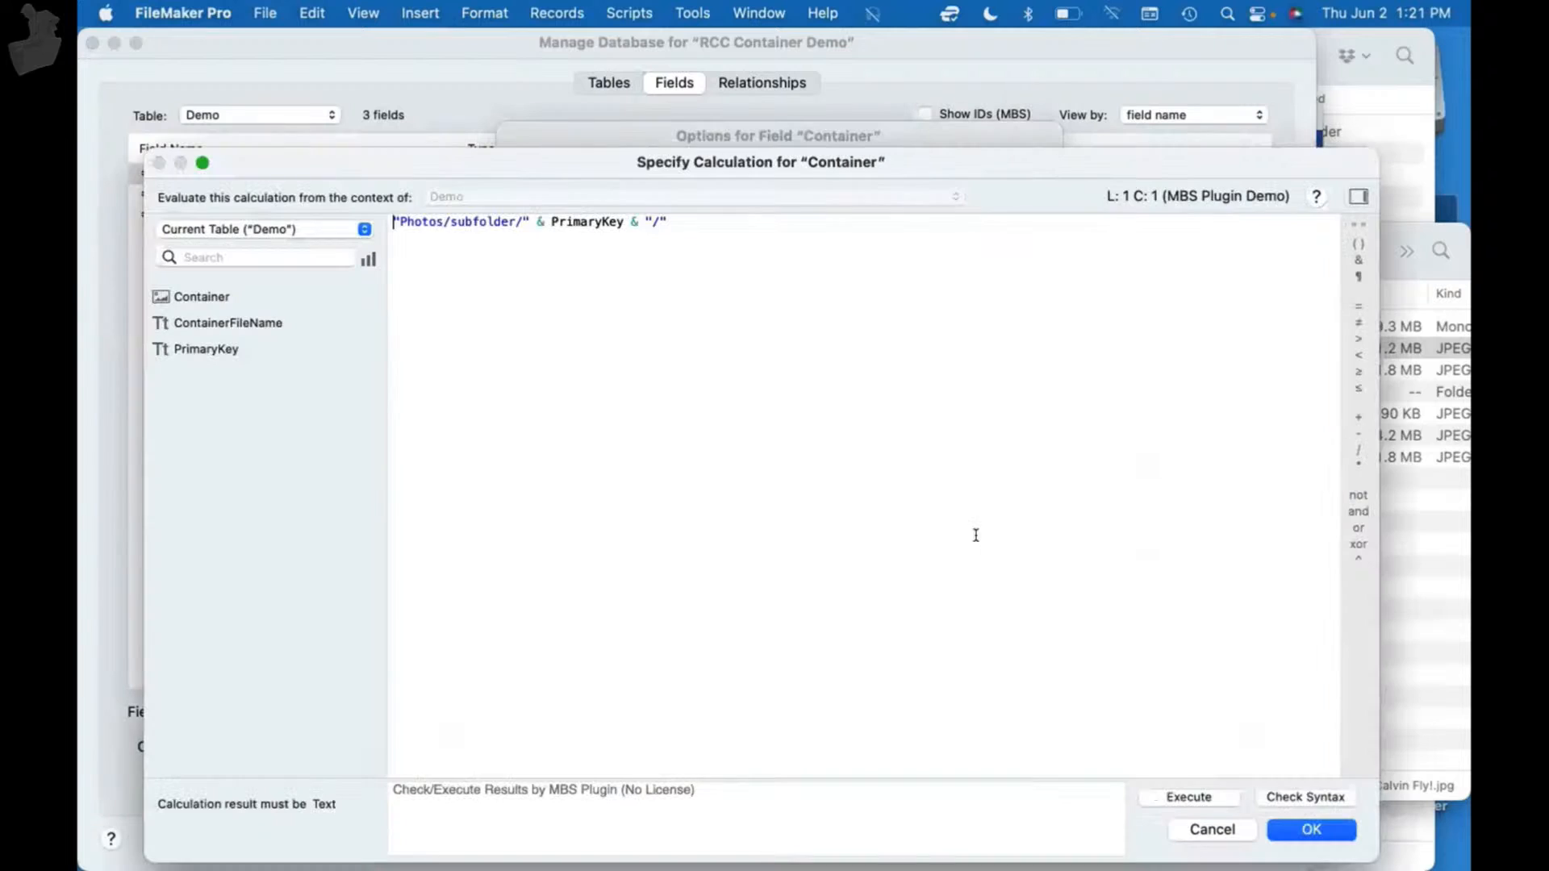
pyautogui.click(666, 216)
pyautogui.write('& Rename')
pyautogui.press('Left')
pyautogui.press('Left')
pyautogui.press('Left')
pyautogui.press('Left')
pyautogui.write('"')
pyautogui.hotkey('shift', 'Right')
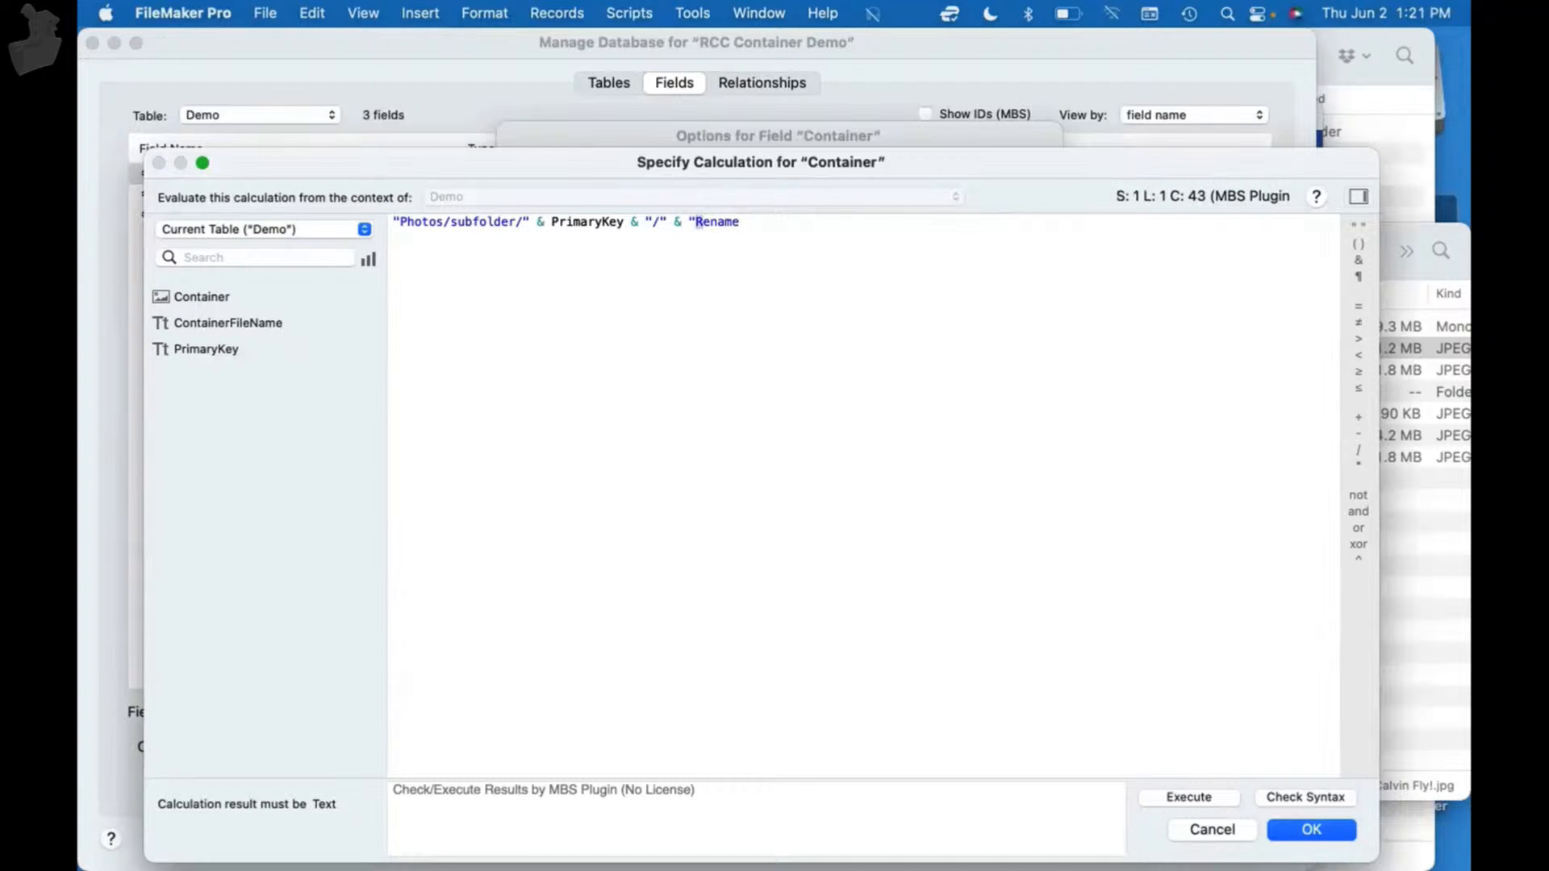
pyautogui.press('super+Right')
pyautogui.write('_Fil')
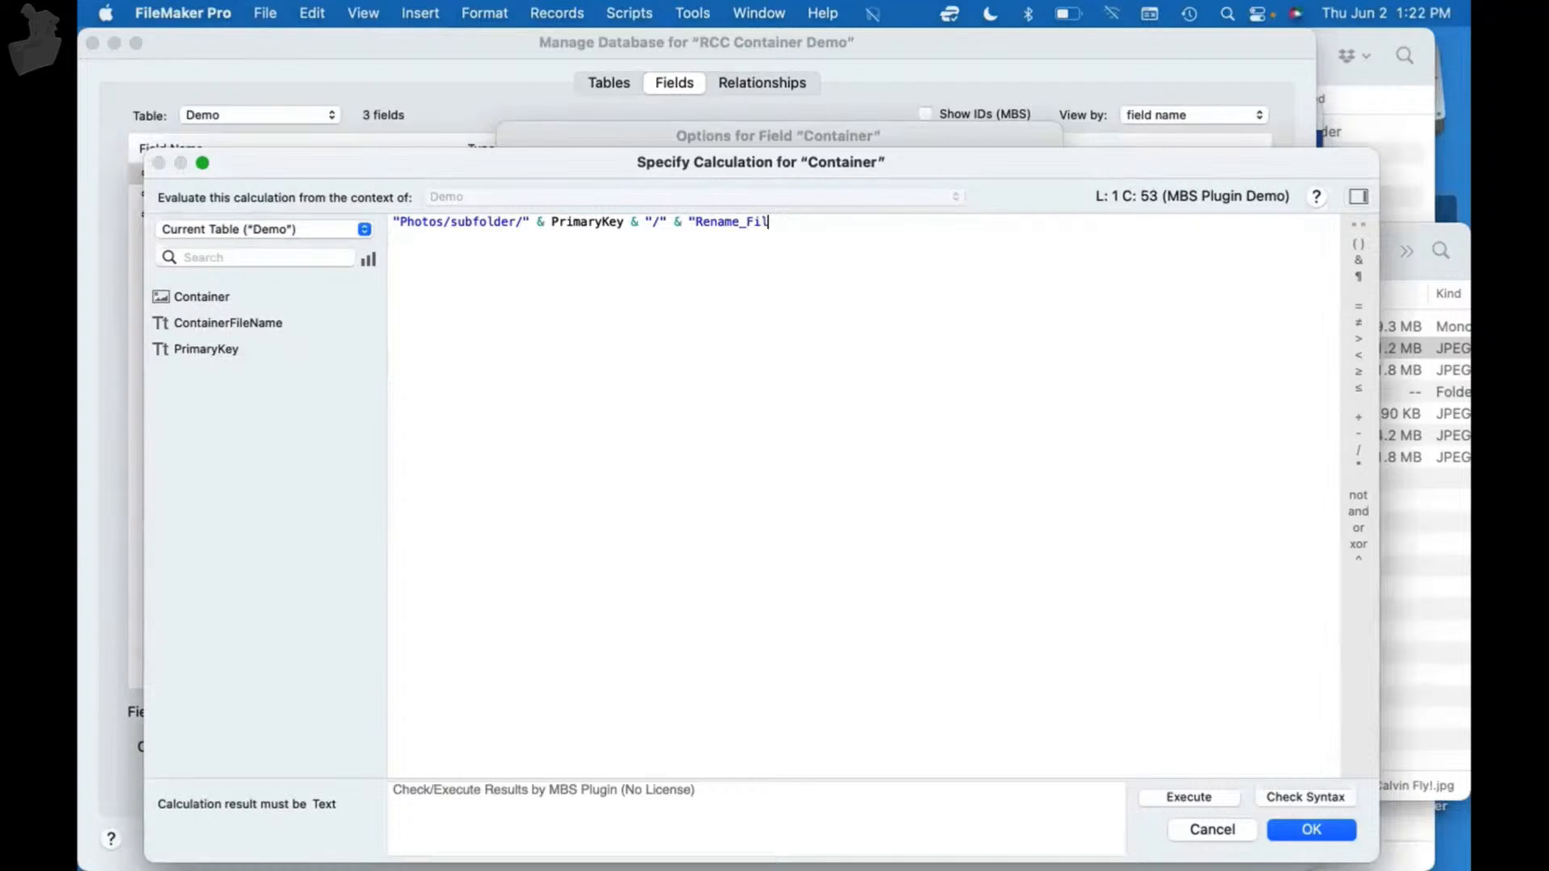
pyautogui.write('e_:')
pyautogui.write('"')
# - Remove subfolder/ from the storage path calculation and review its Photos, PrimaryKey and Rename_File_ parts
pyautogui.doubleClick(470, 221)
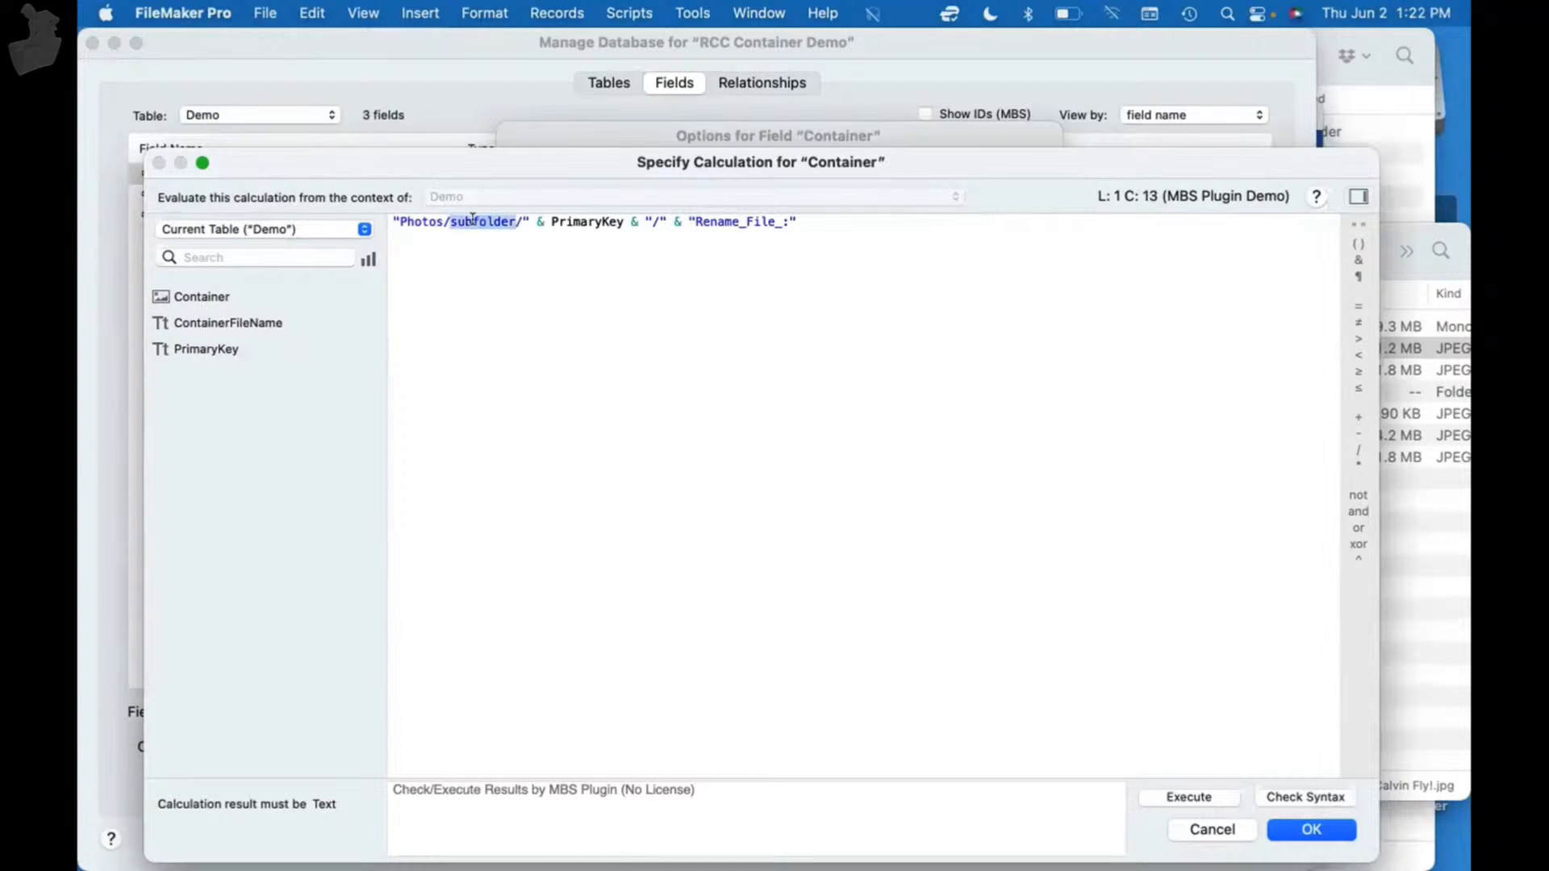
pyautogui.press('BackSpace')
pyautogui.press('BackSpace')
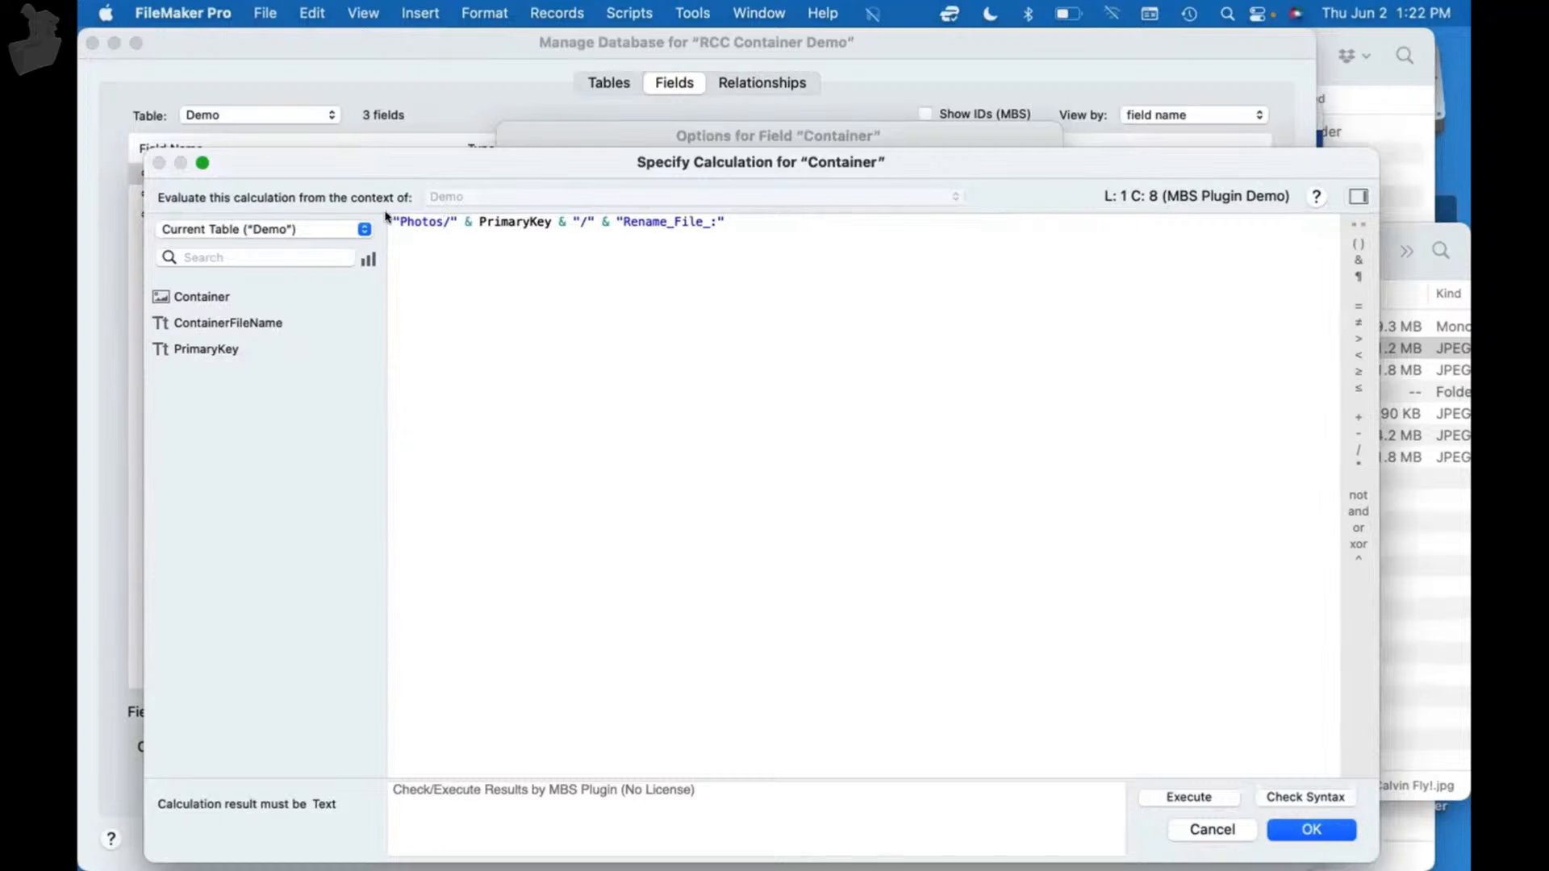
pyautogui.doubleClick(407, 221)
pyautogui.doubleClick(522, 221)
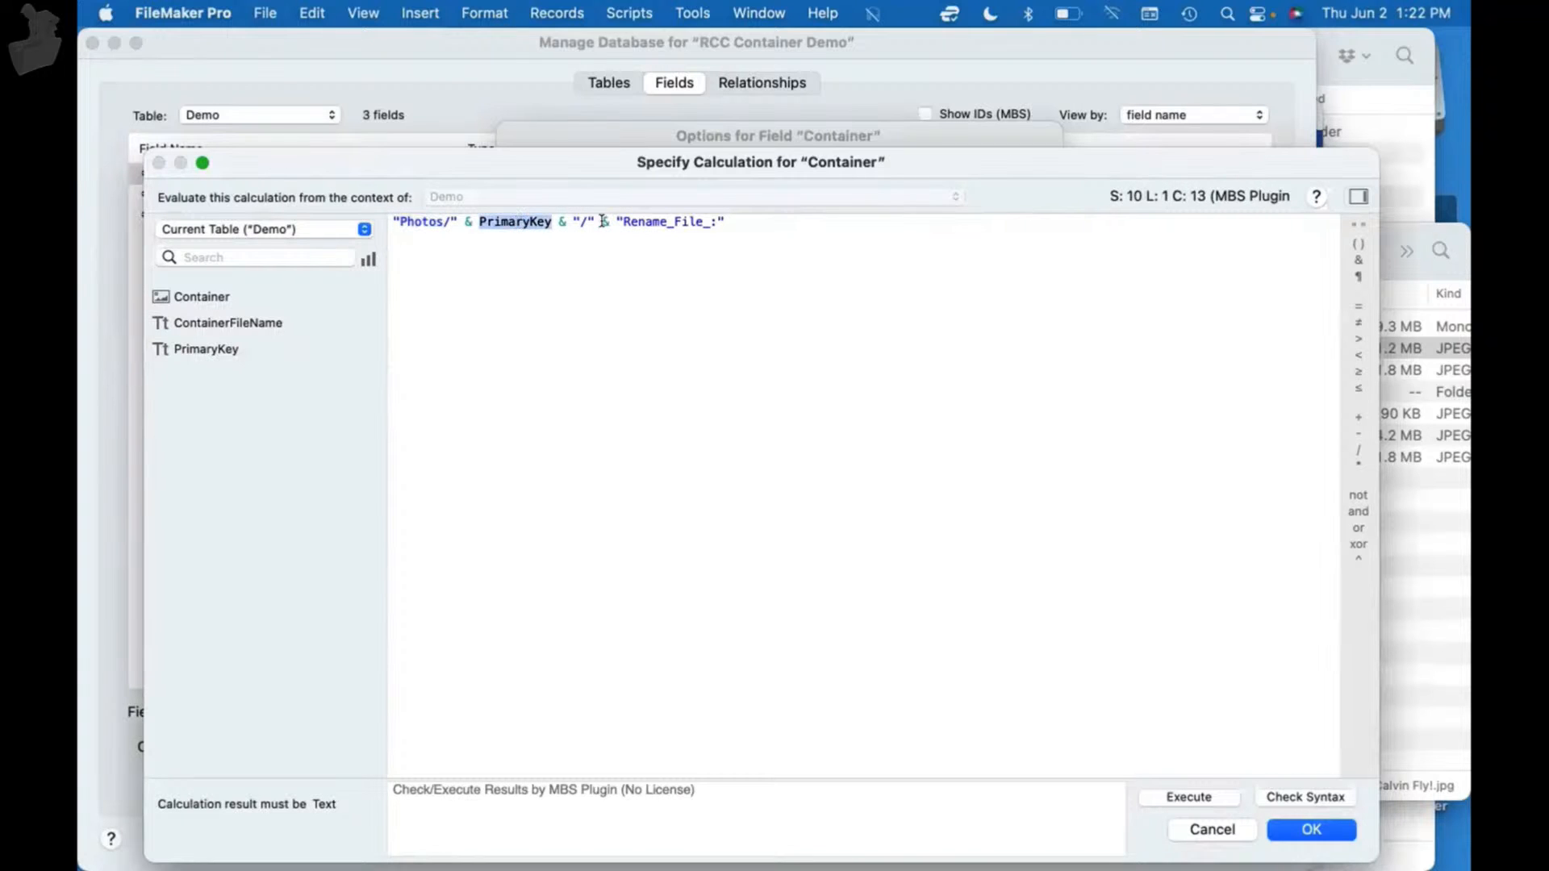
pyautogui.doubleClick(626, 221)
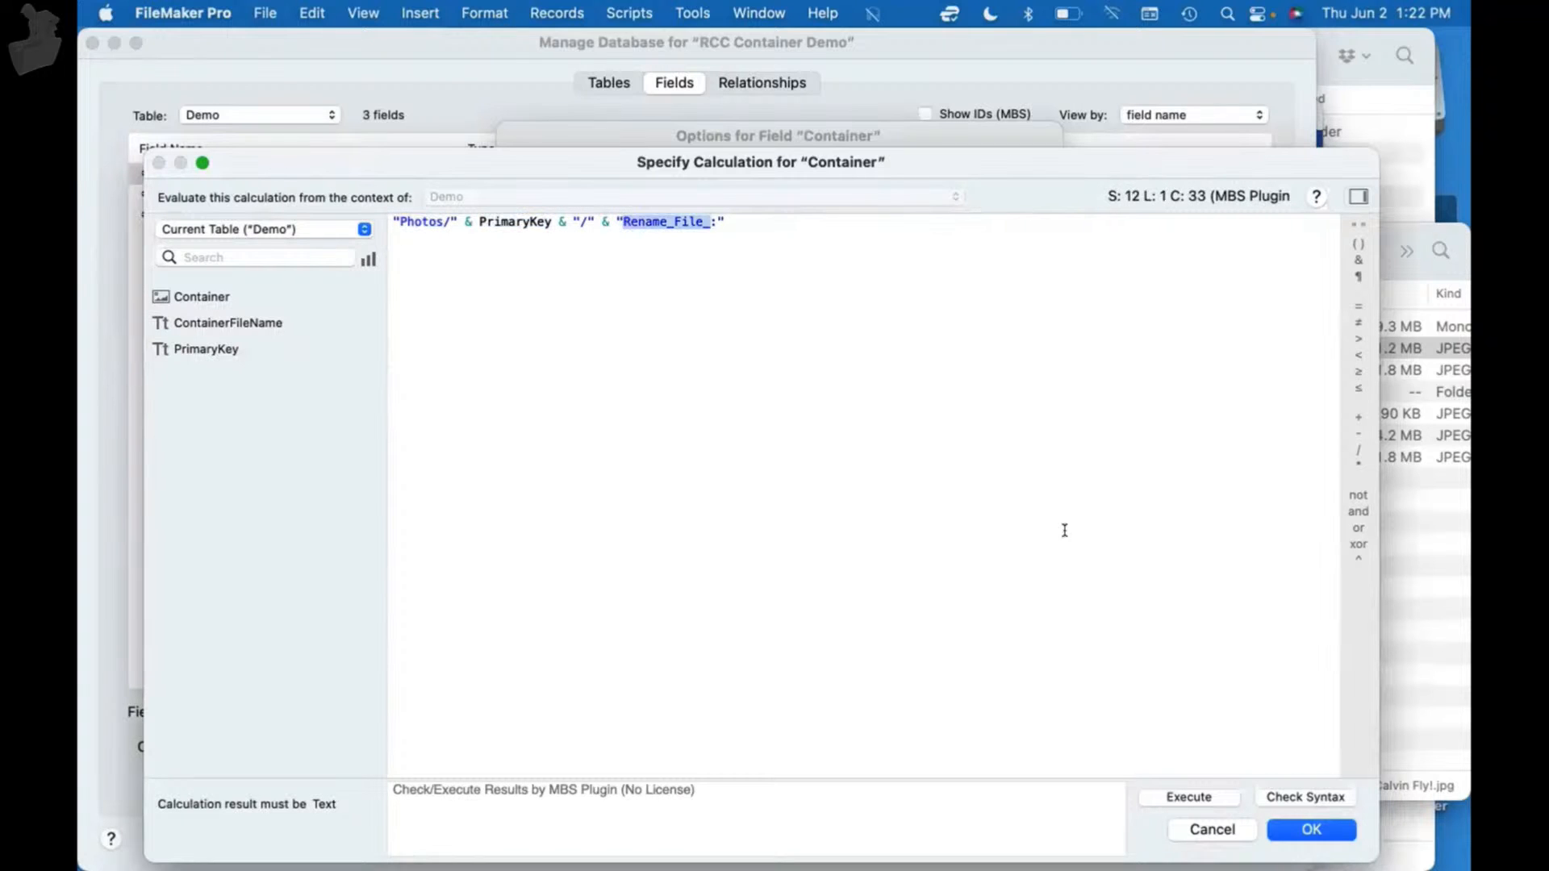
# - Accept the new open storage path and database changes, and transfer the Container field's data to match
pyautogui.click(1307, 827)
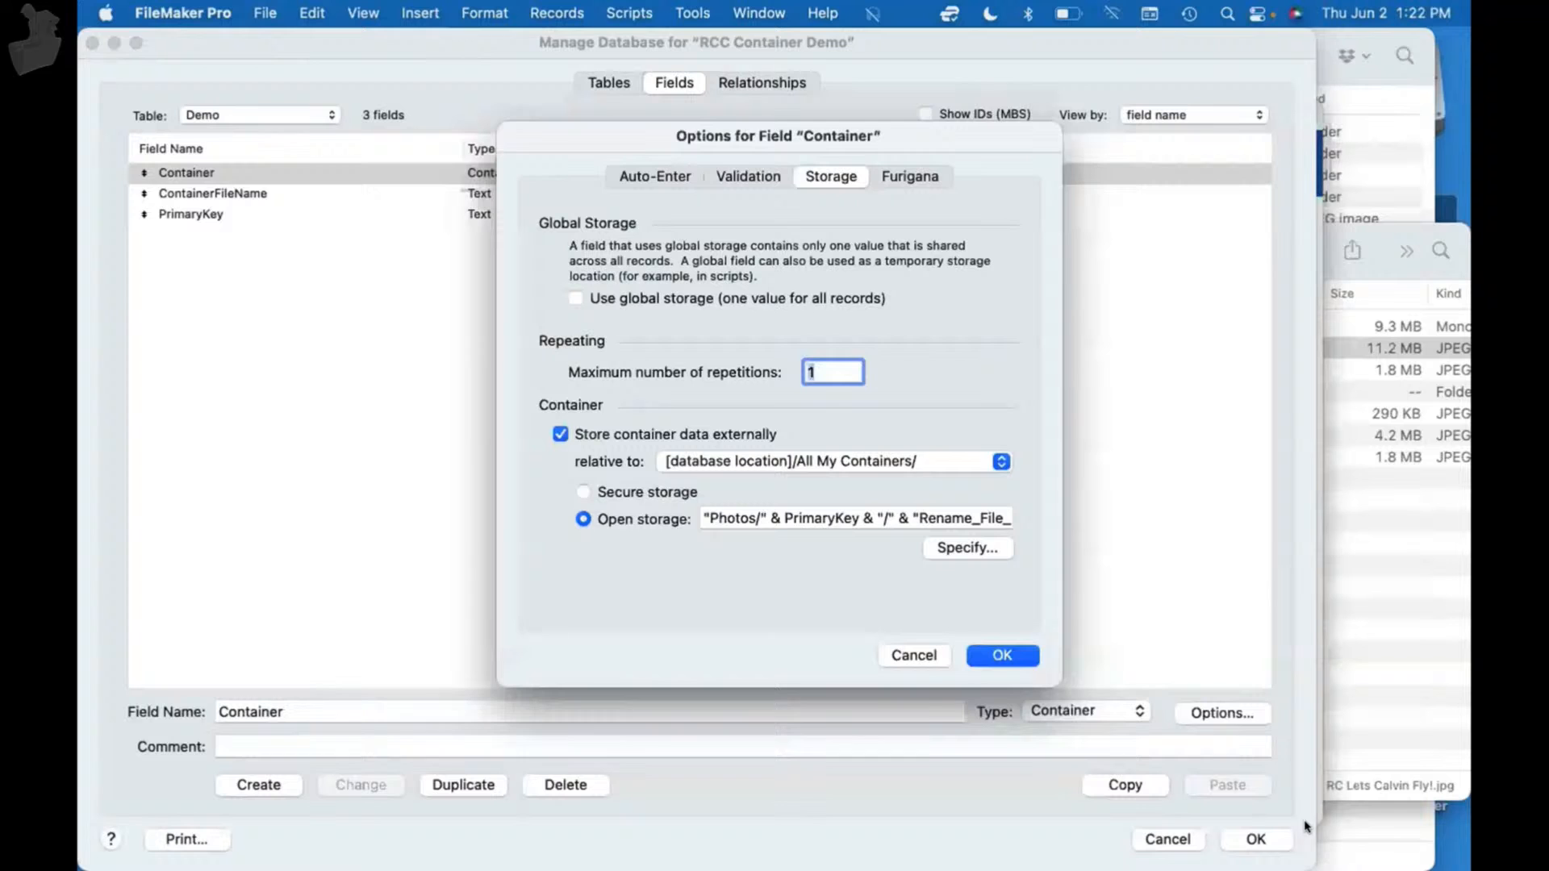
pyautogui.click(1008, 655)
pyautogui.click(1255, 839)
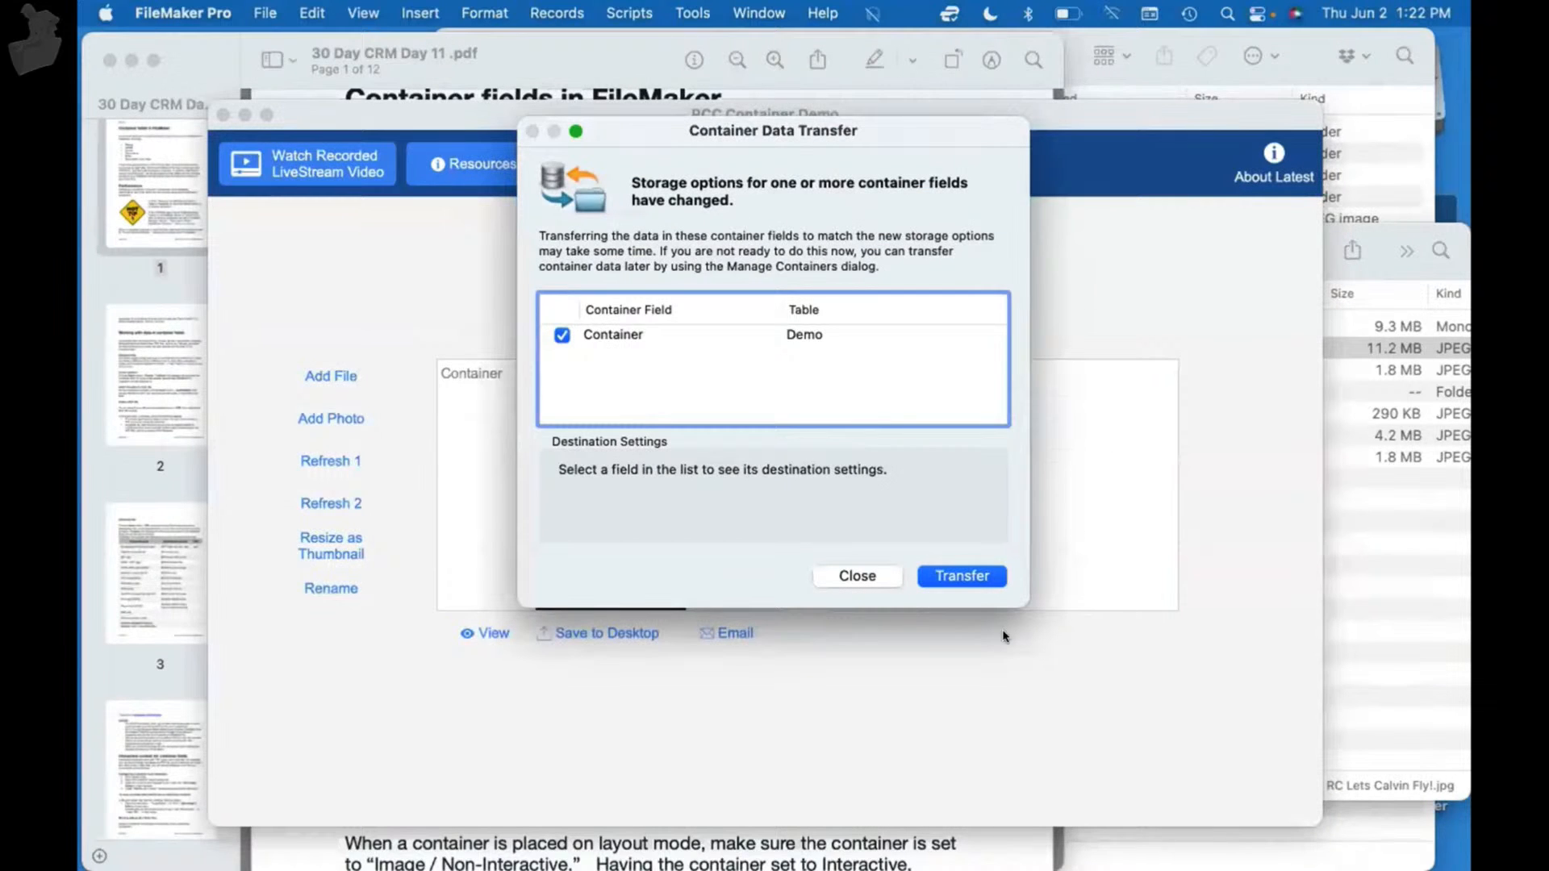
pyautogui.click(972, 576)
pyautogui.click(995, 416)
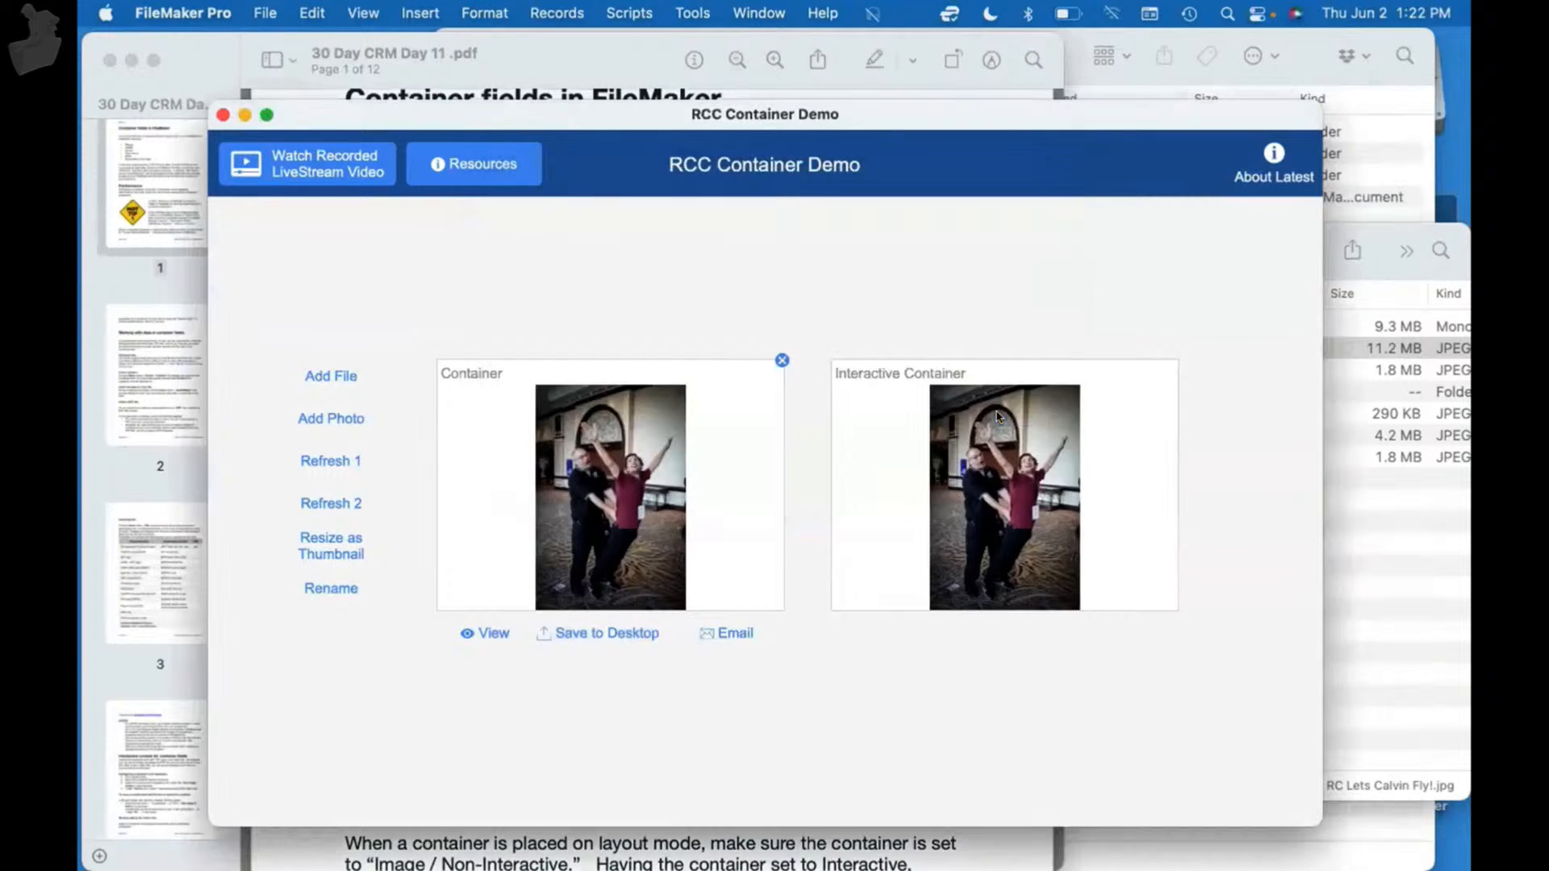
# - Expand the REC0001 folder in the RCC Container Demo Finder window and select the photo inside it
pyautogui.click(1361, 32)
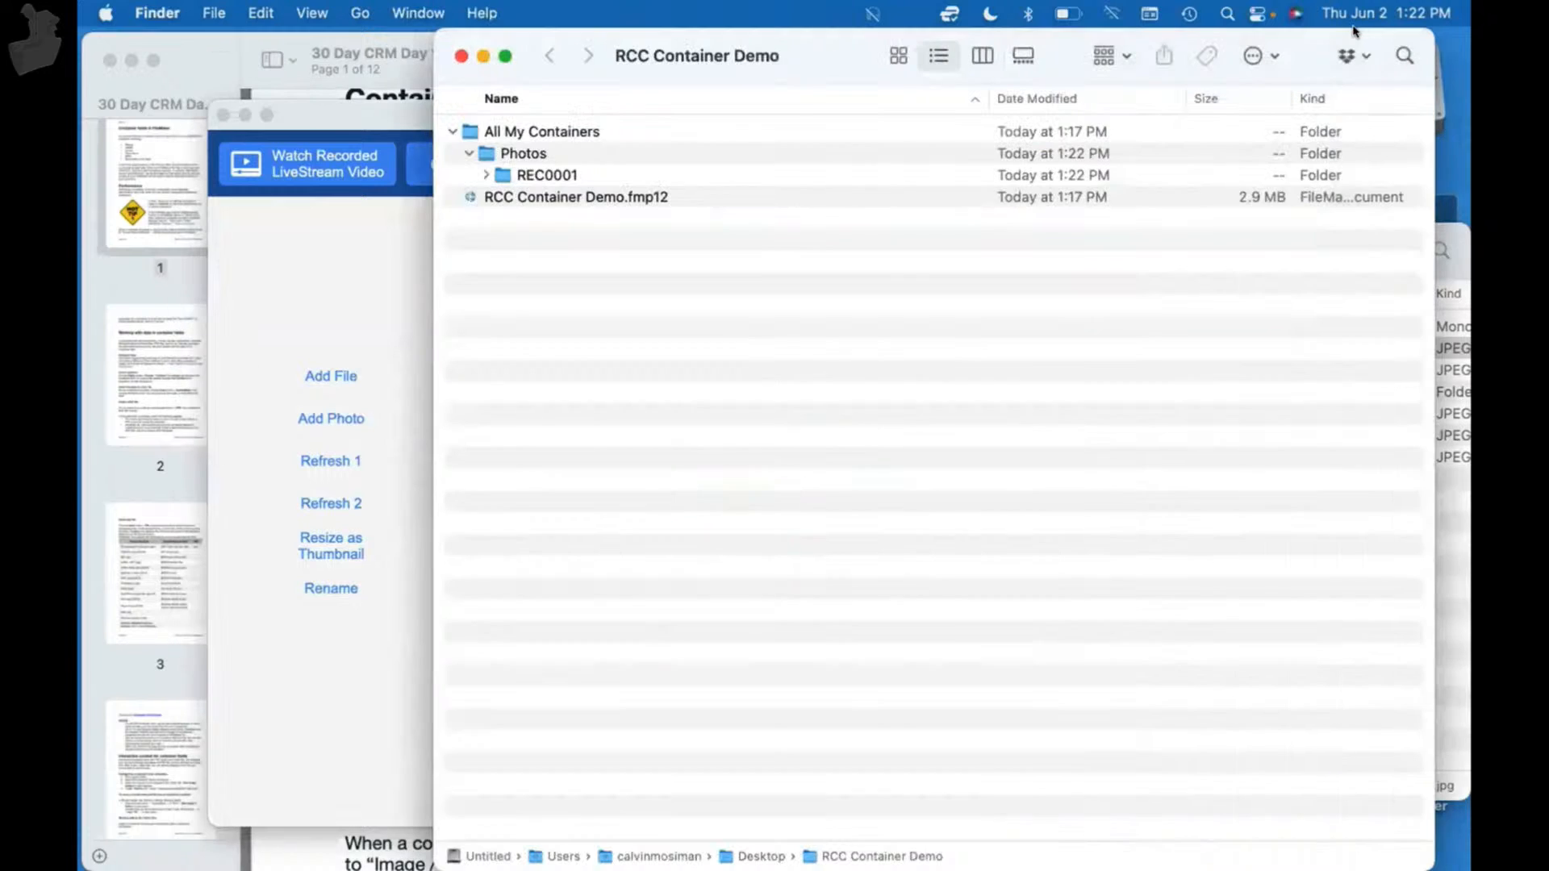
pyautogui.click(564, 169)
pyautogui.press('Right')
pyautogui.press('Down')
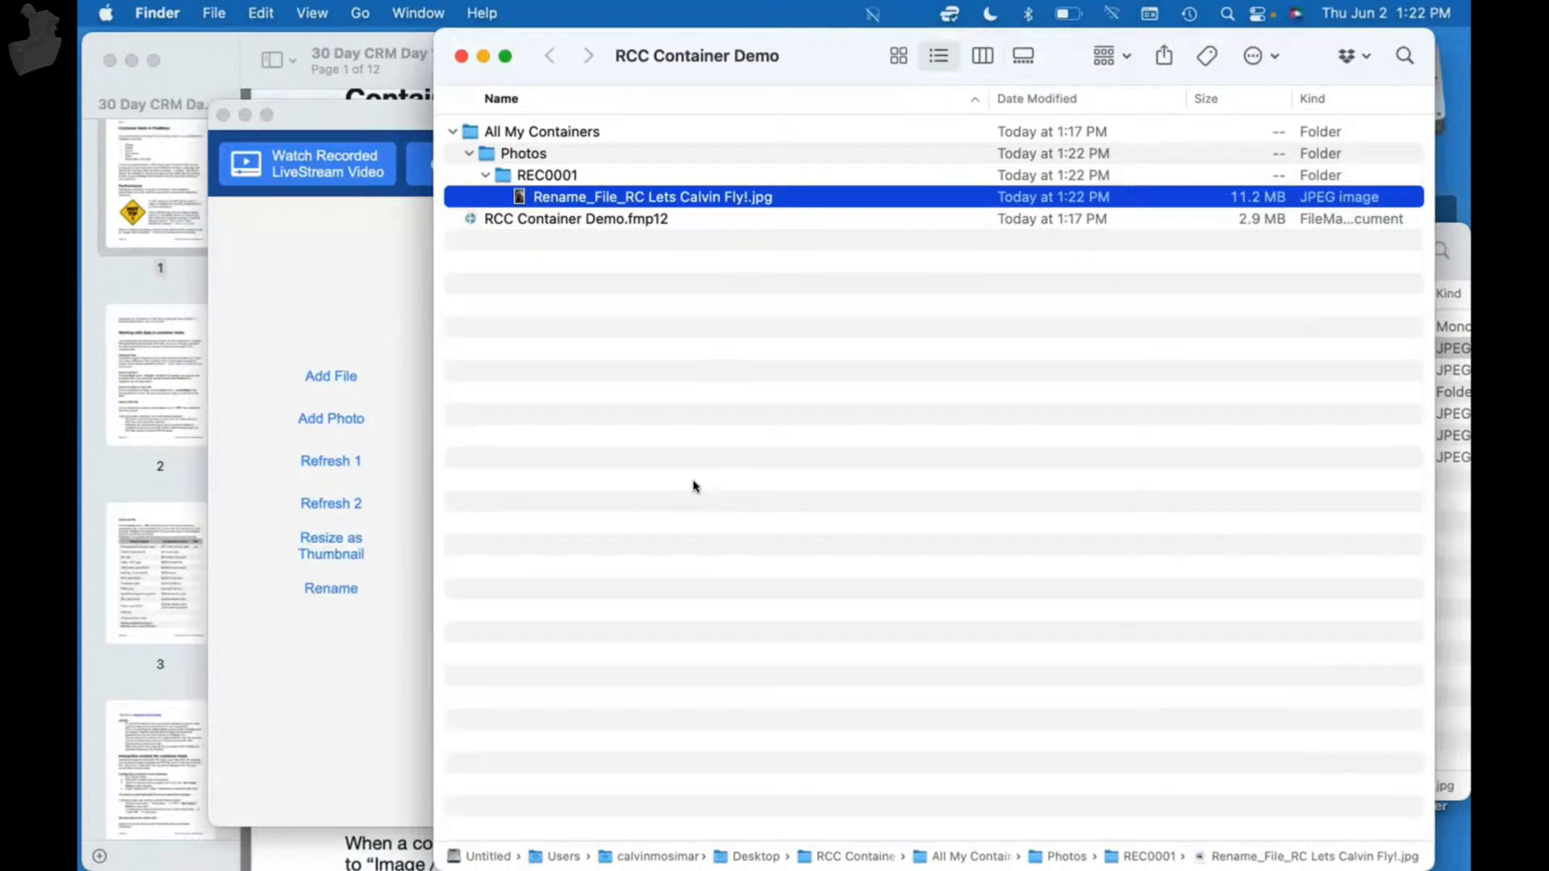
# - Return to the RCC Container Demo database and open the GetContainerAttribute help page from its resources
pyautogui.click(397, 317)
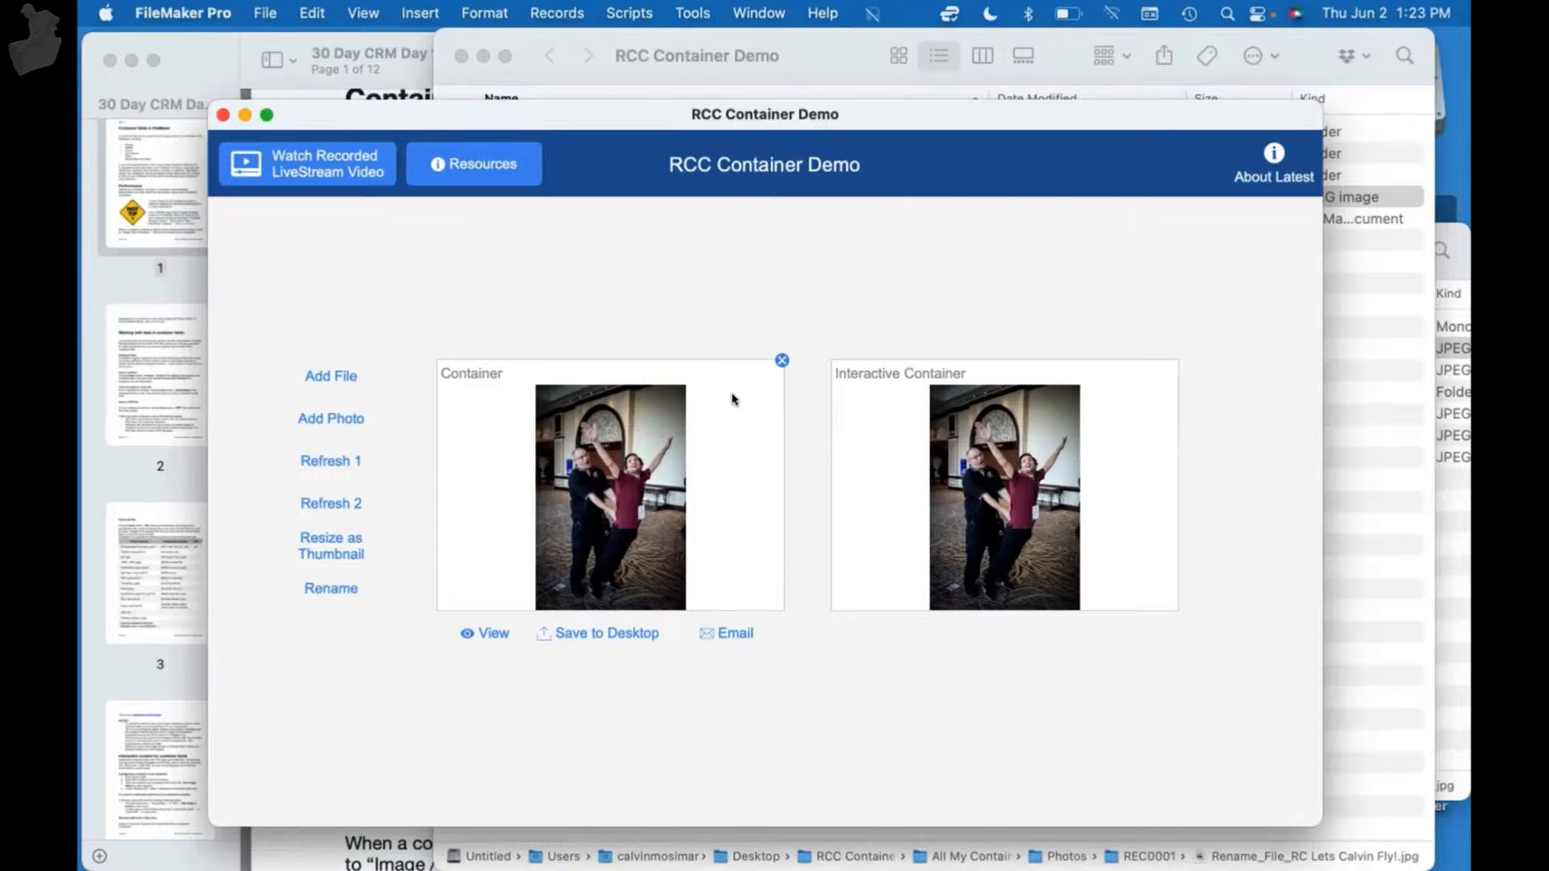
pyautogui.click(652, 431)
pyautogui.click(772, 279)
pyautogui.click(500, 166)
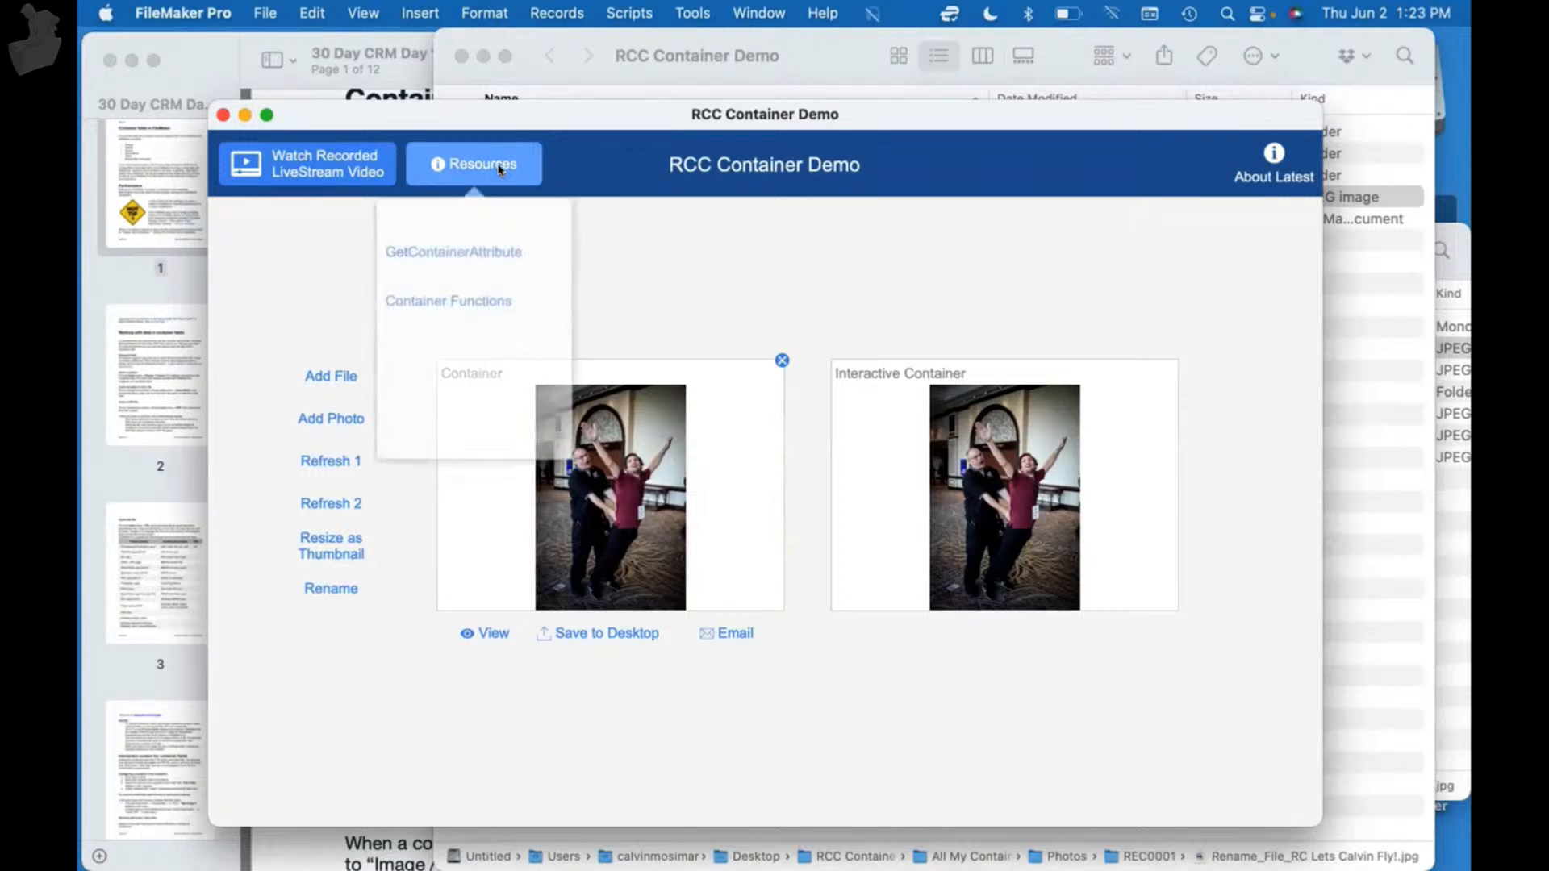
pyautogui.click(449, 251)
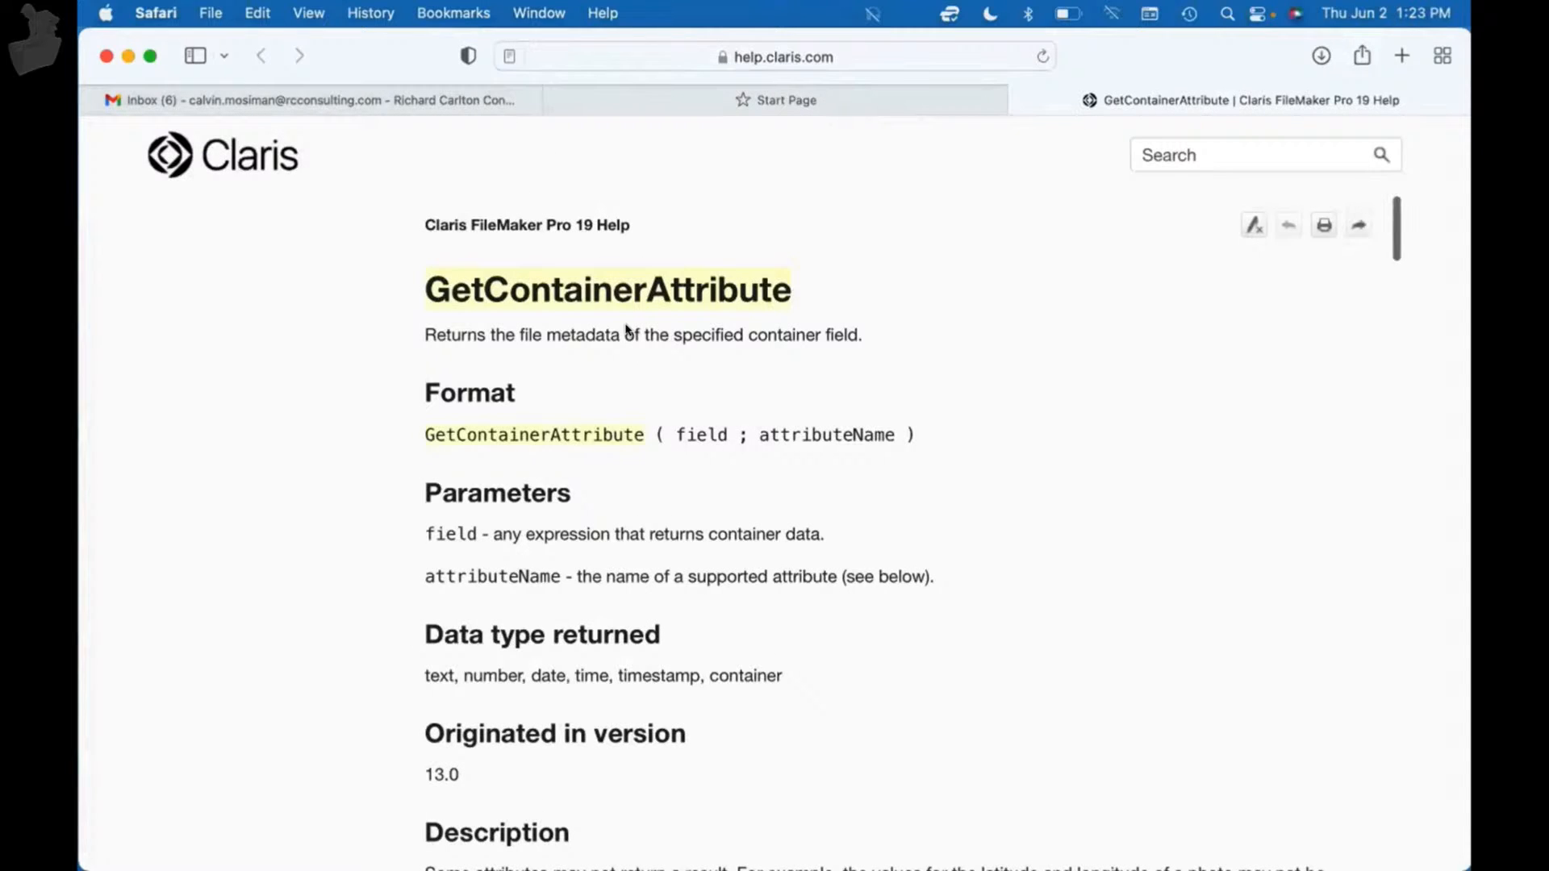
# - Examine the GetContainerAttribute attributes from the General category through Groups, and highlight the photo group attribute
pyautogui.scroll(-15, 627, 327)
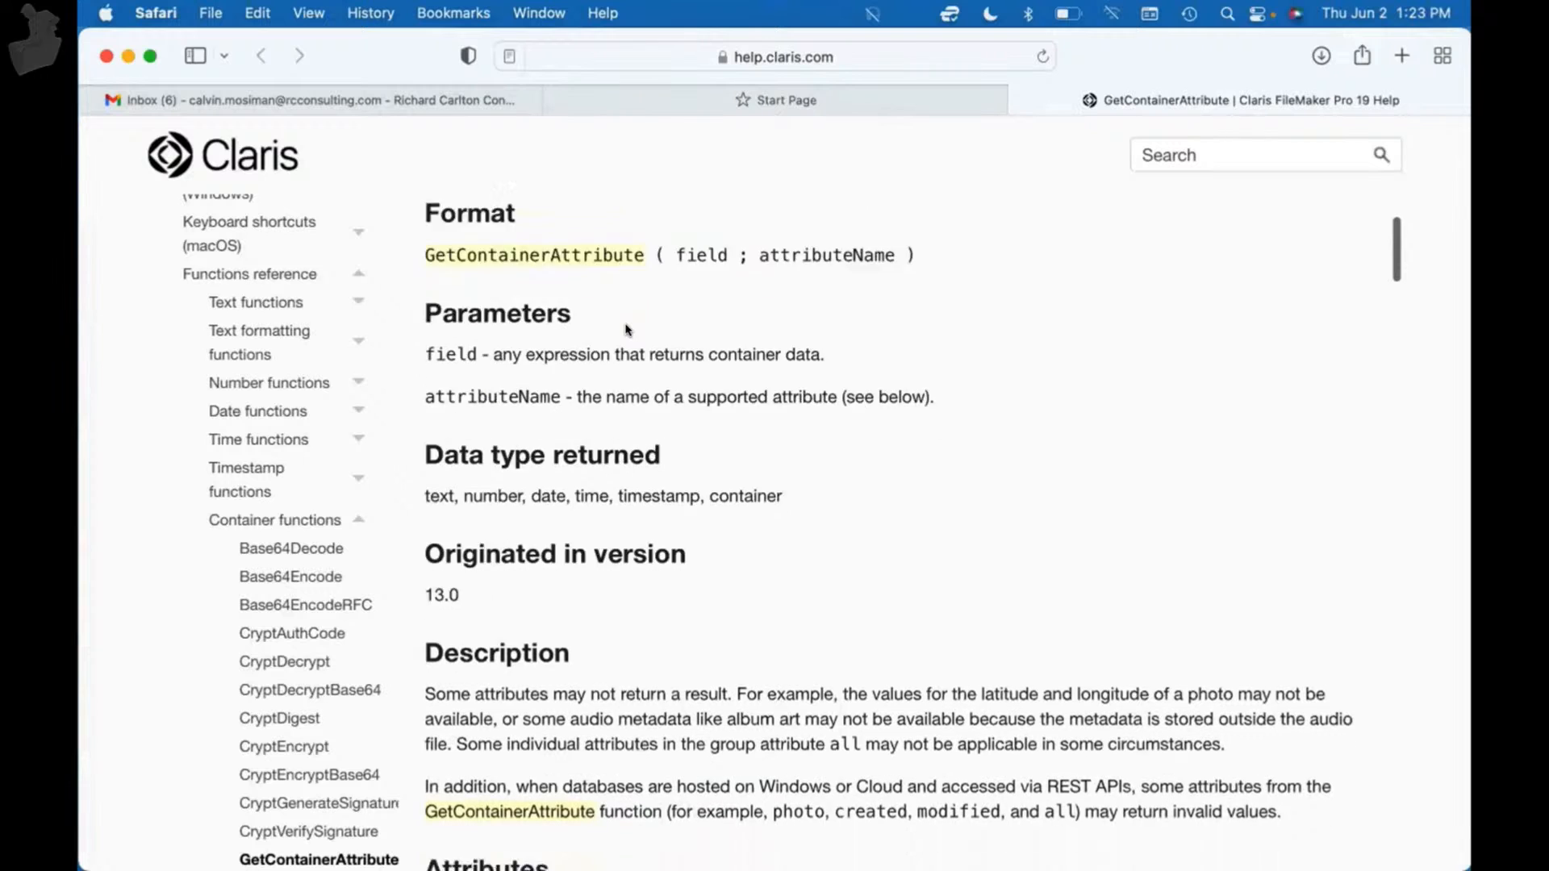
pyautogui.scroll(2, 627, 327)
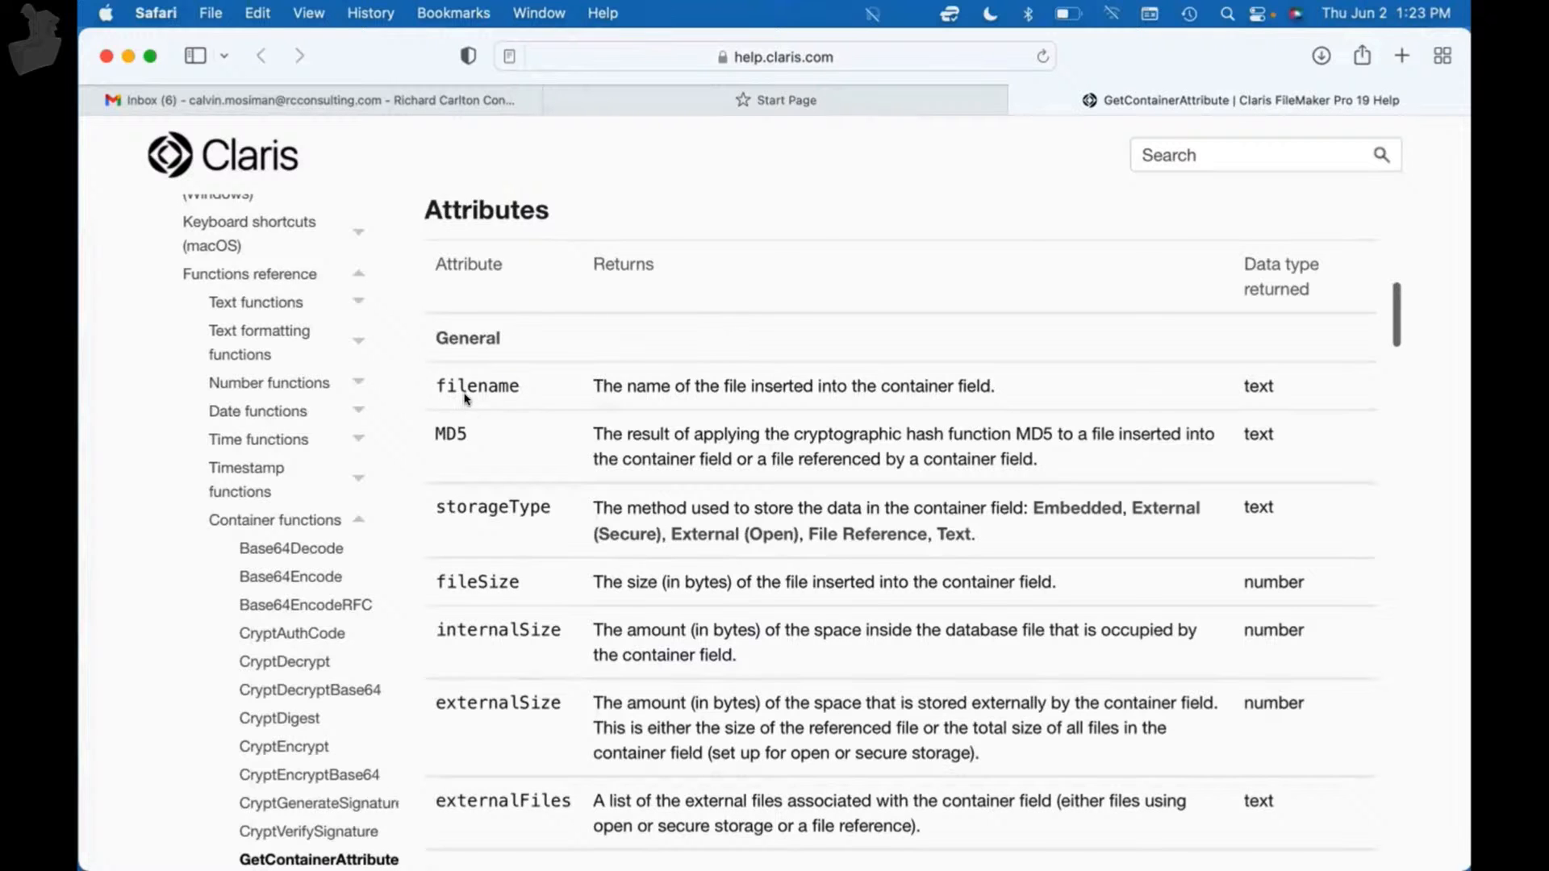
pyautogui.scroll(-10, 538, 508)
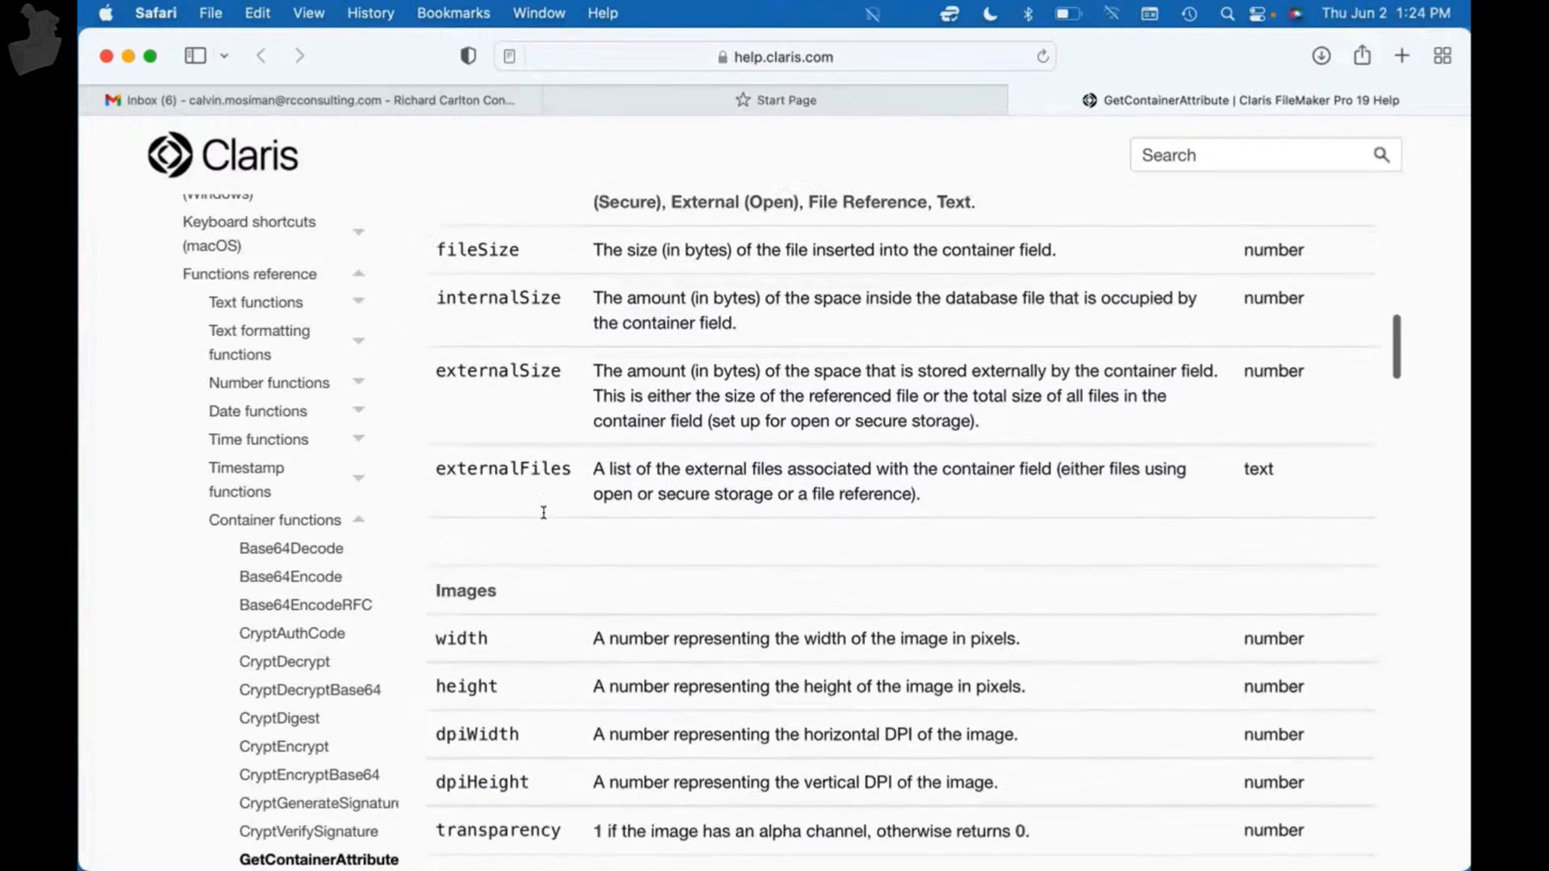
pyautogui.scroll(-15, 543, 512)
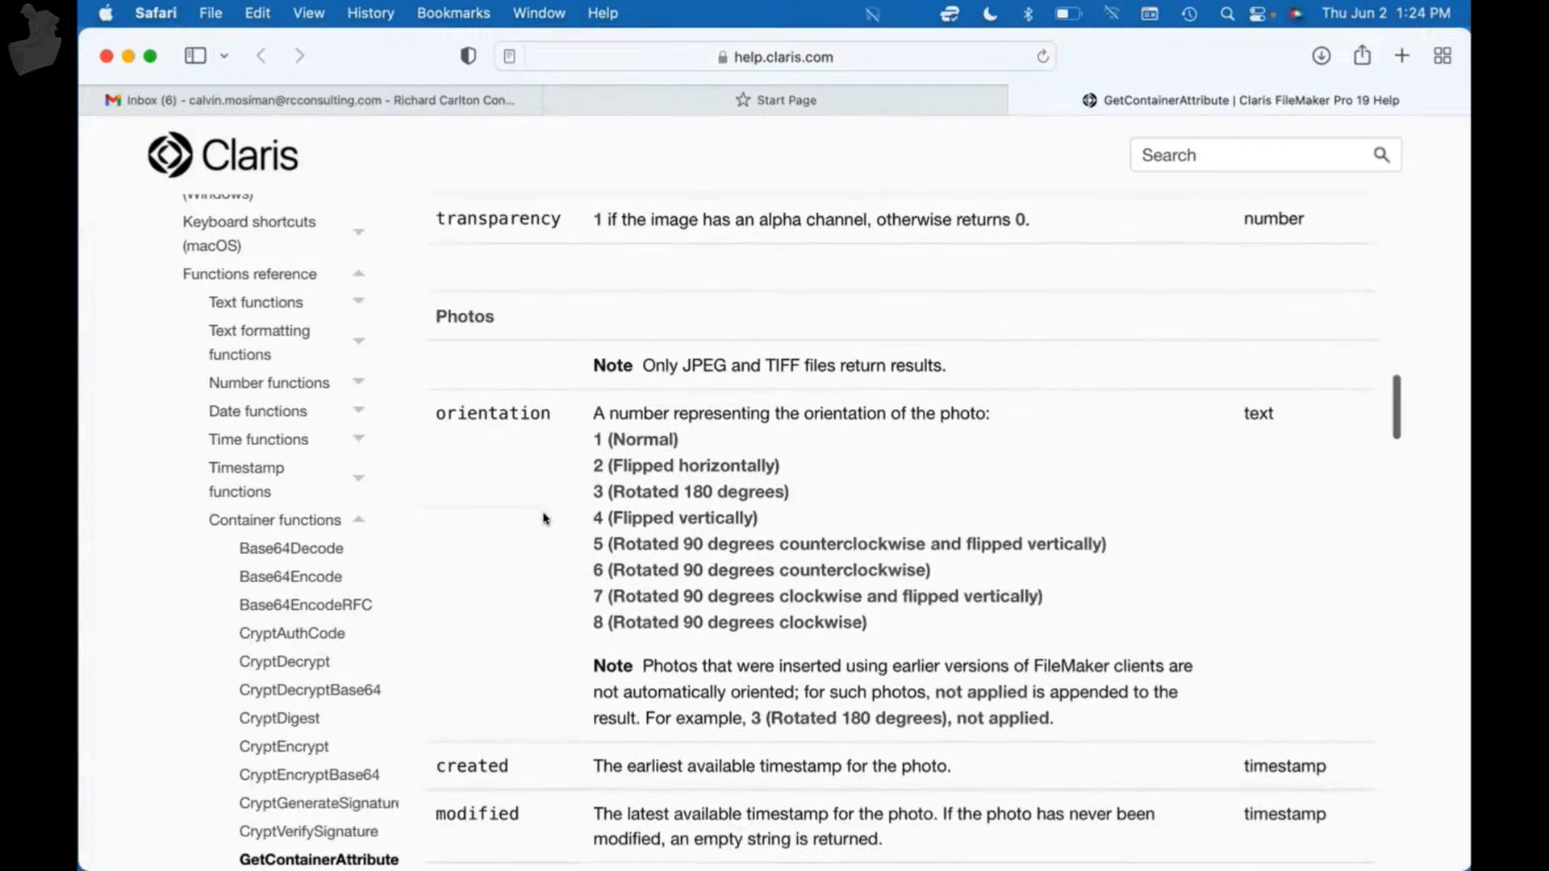
pyautogui.scroll(-15, 543, 519)
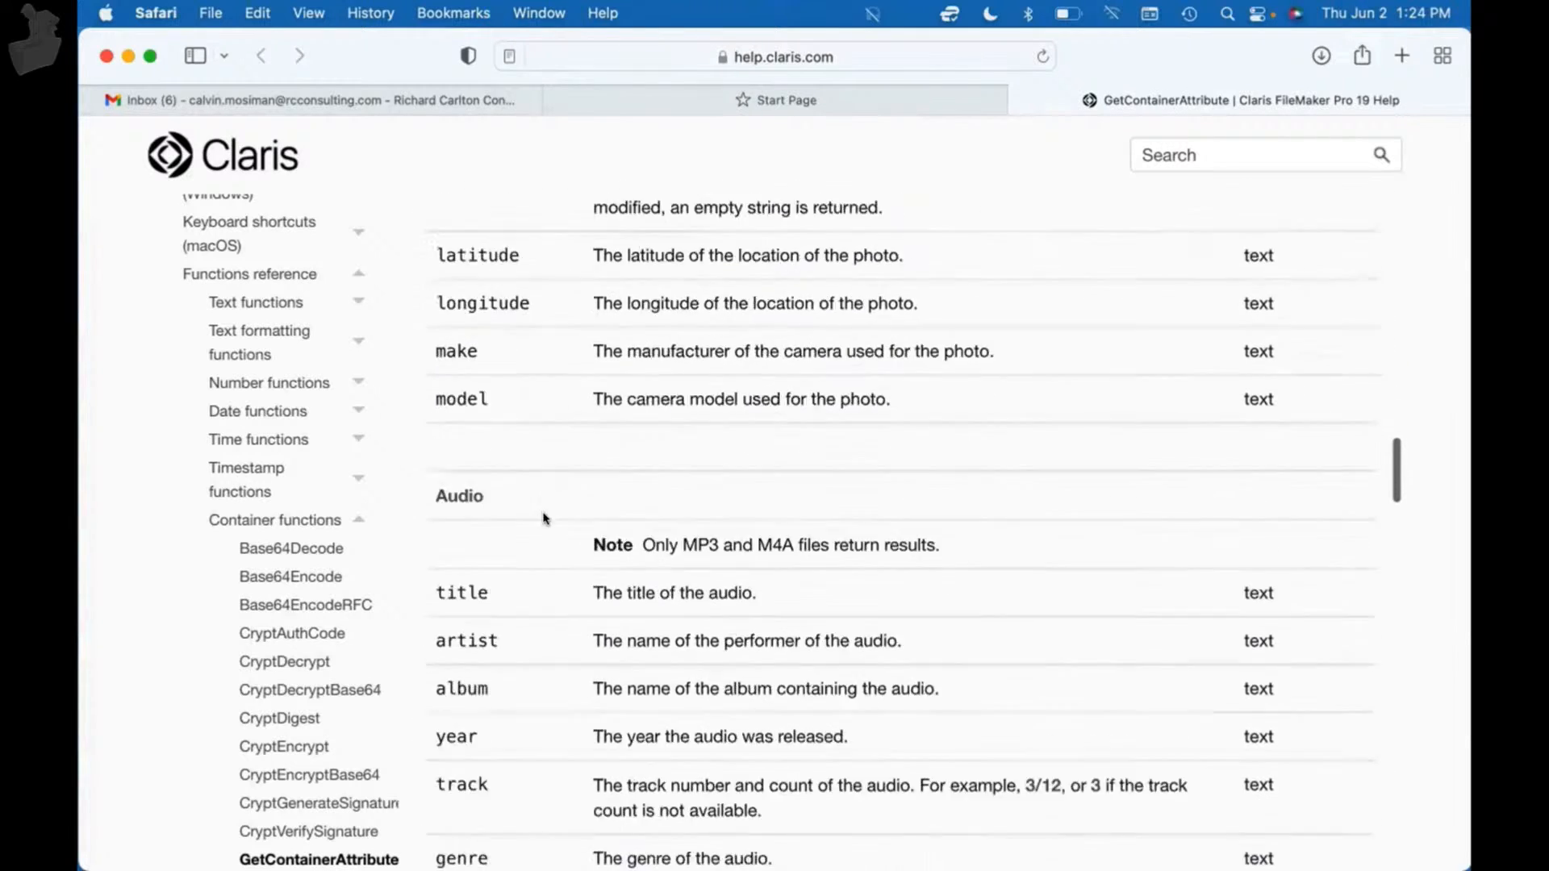
pyautogui.scroll(-6, 543, 518)
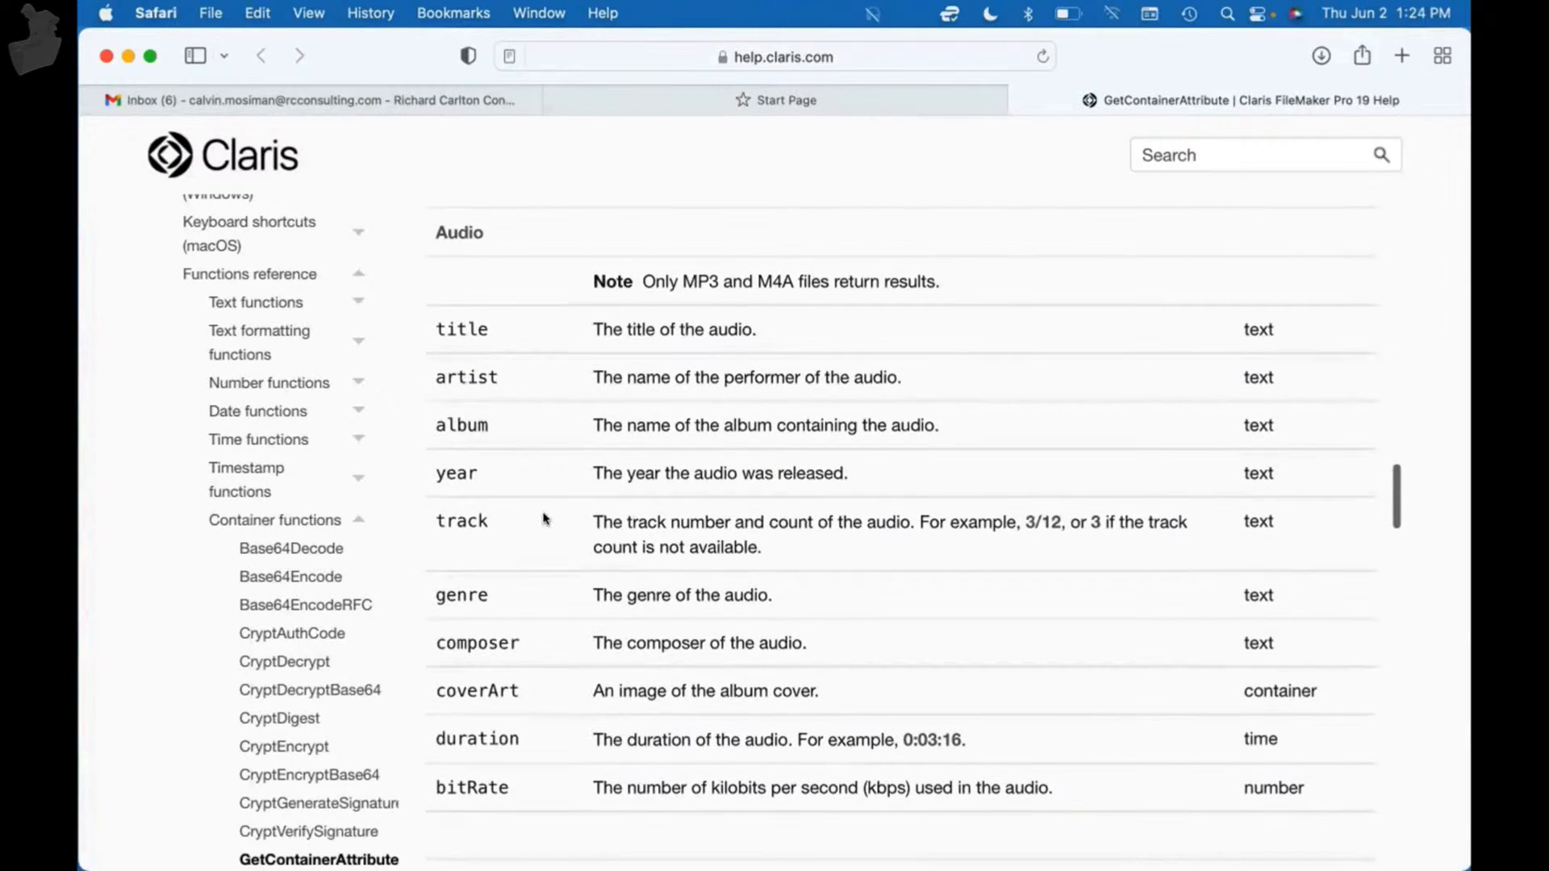
pyautogui.scroll(-15, 543, 518)
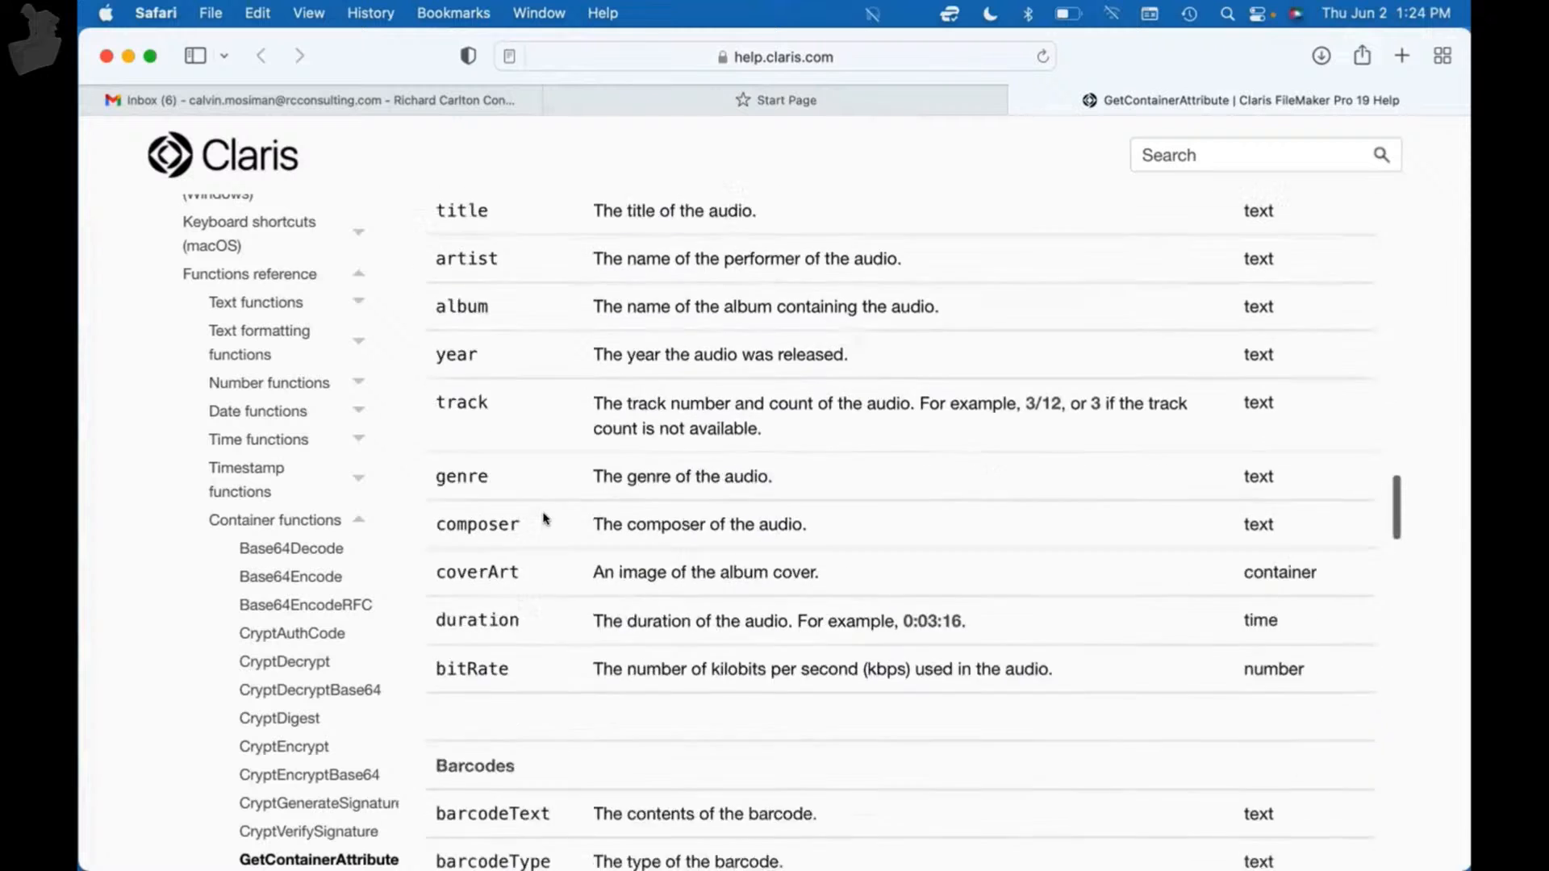
pyautogui.scroll(-6, 543, 519)
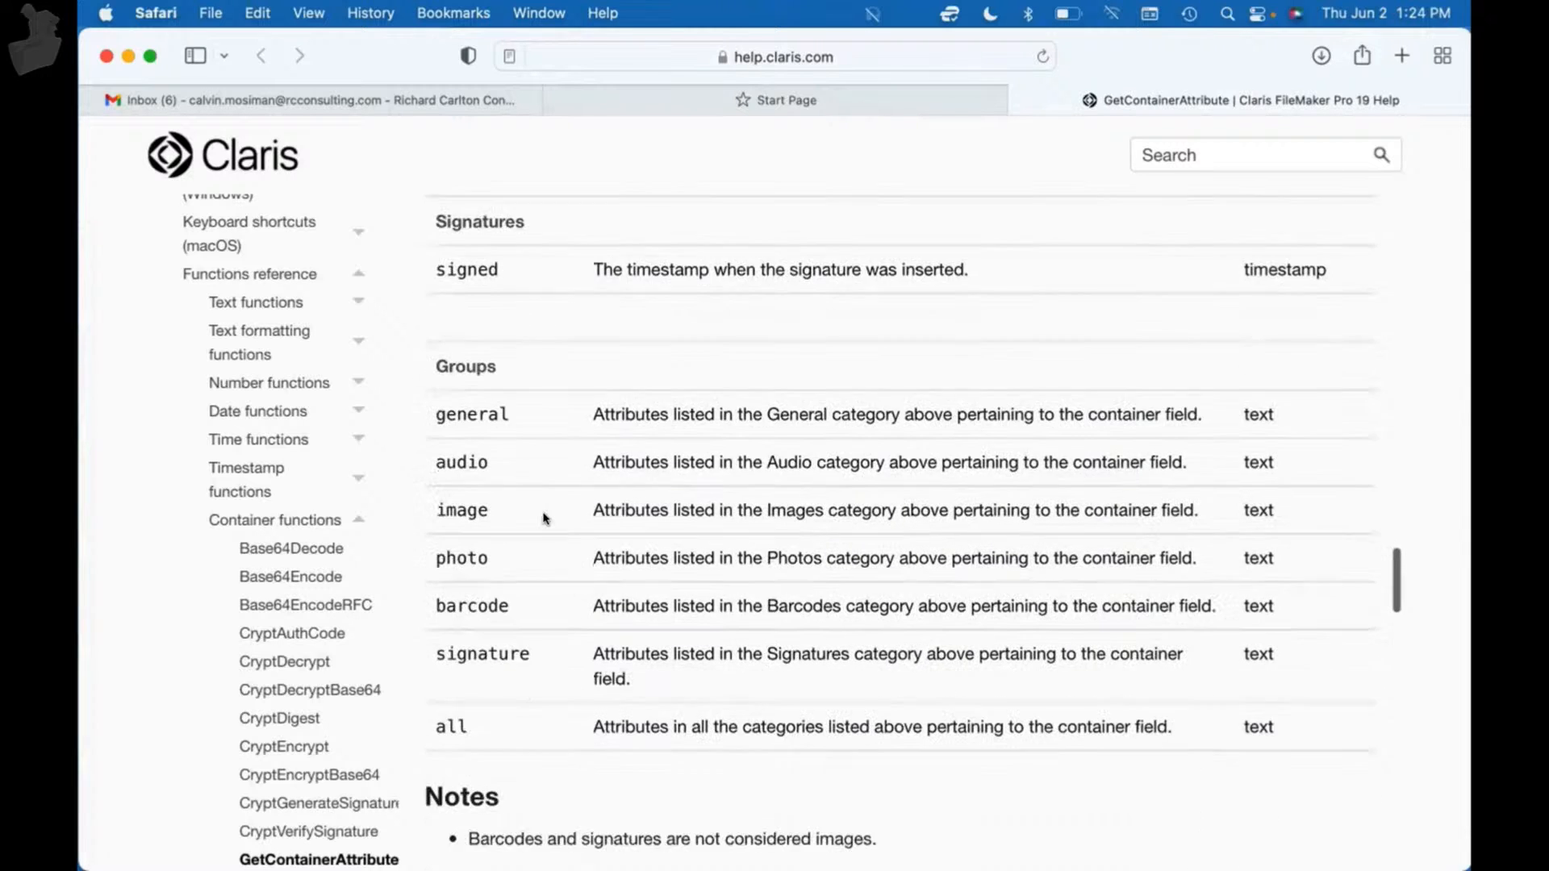
pyautogui.doubleClick(451, 471)
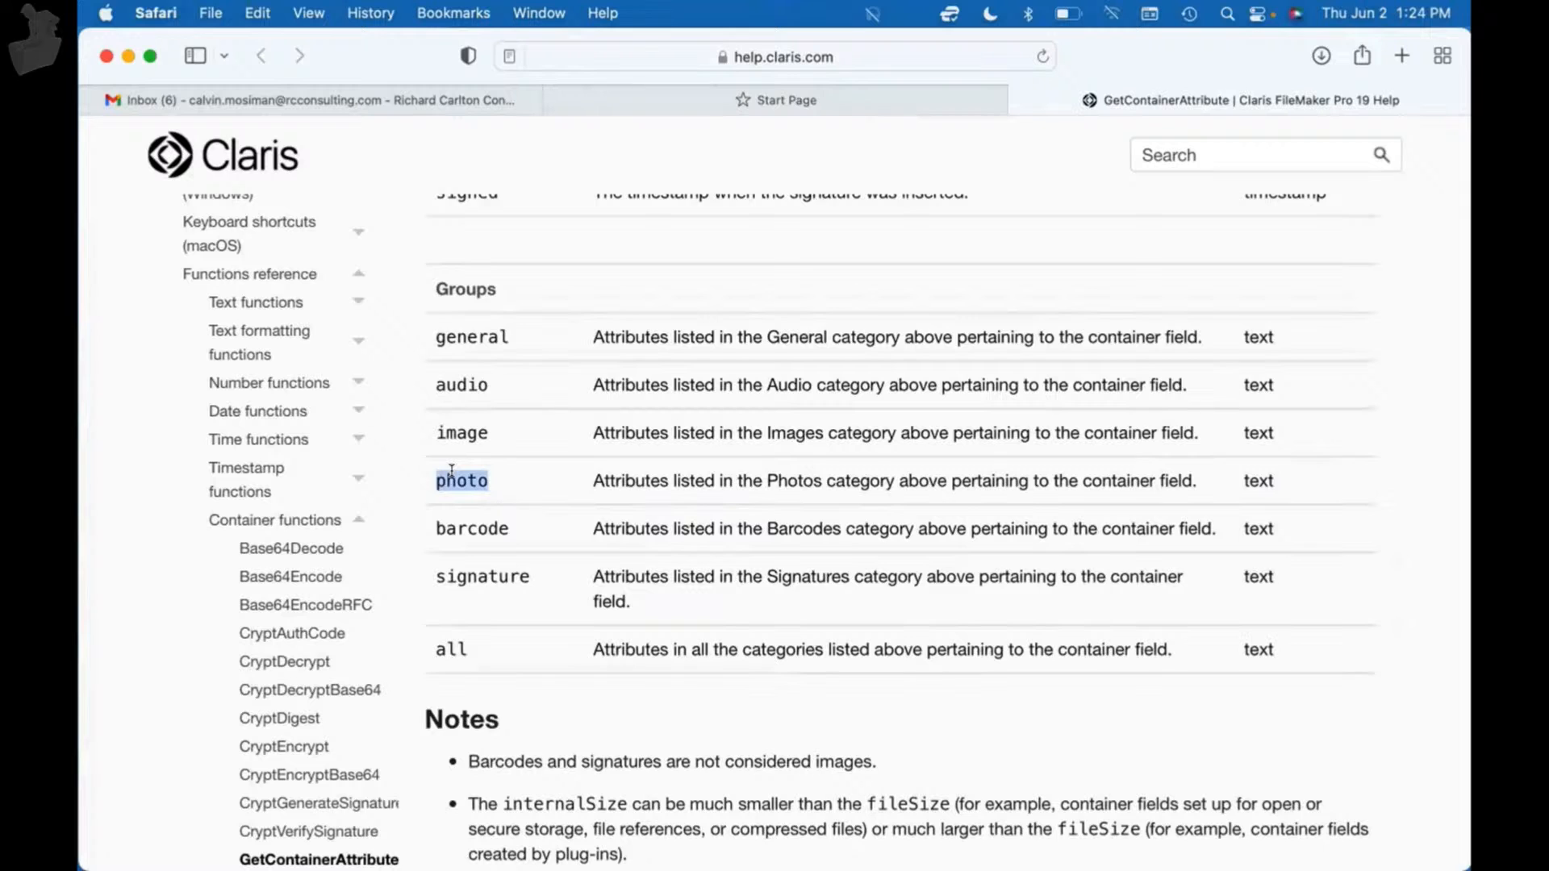
# - Go back to the start of the GetContainerAttribute page and recheck the function's purpose and format
pyautogui.scroll(5, 451, 472)
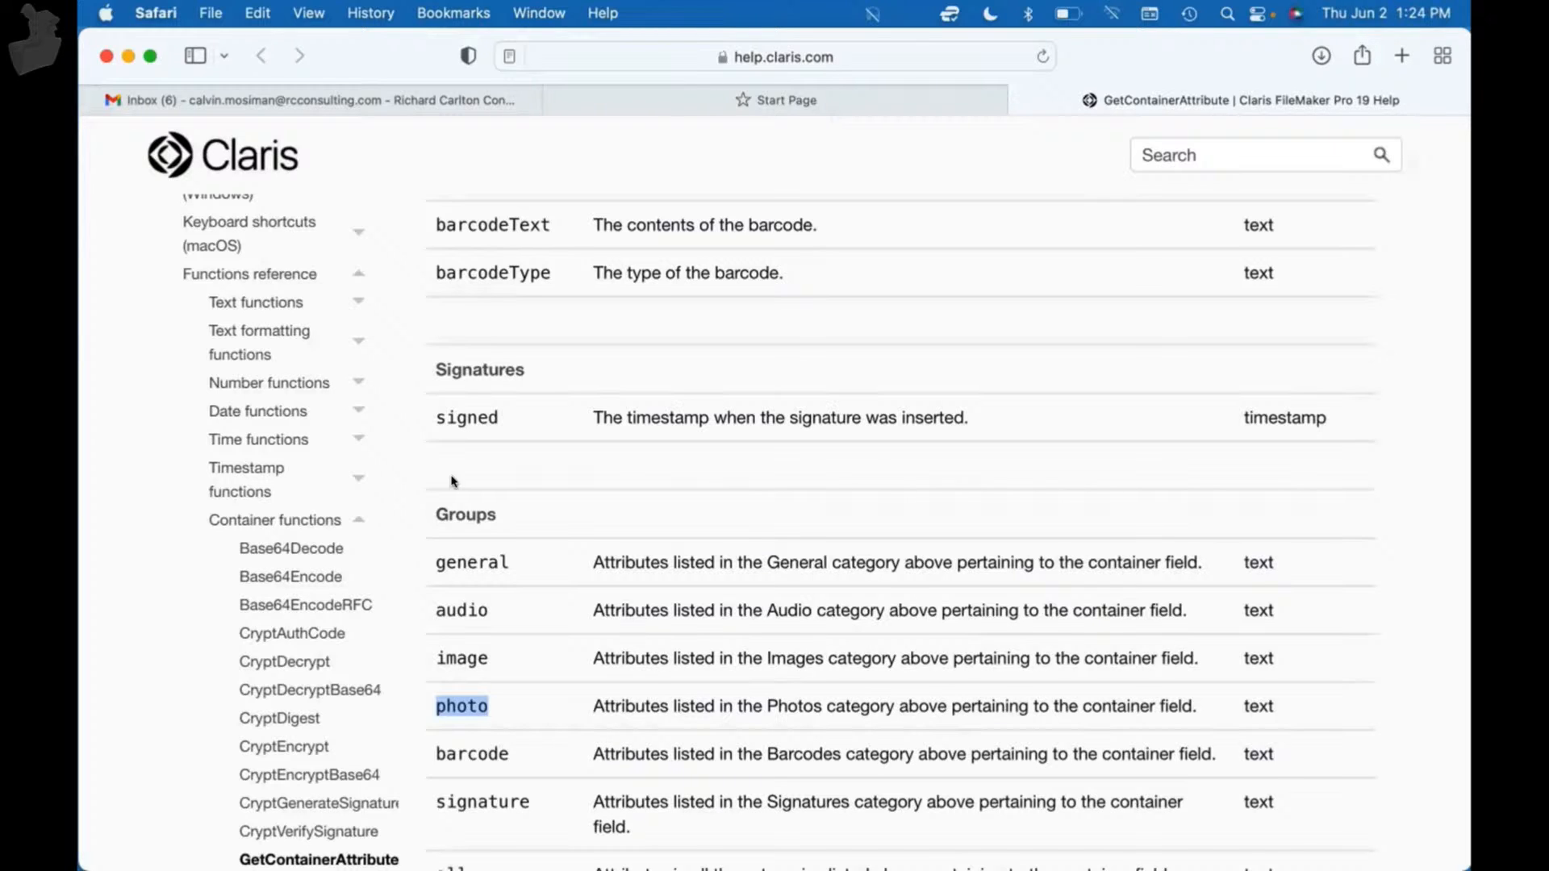
pyautogui.scroll(20, 452, 481)
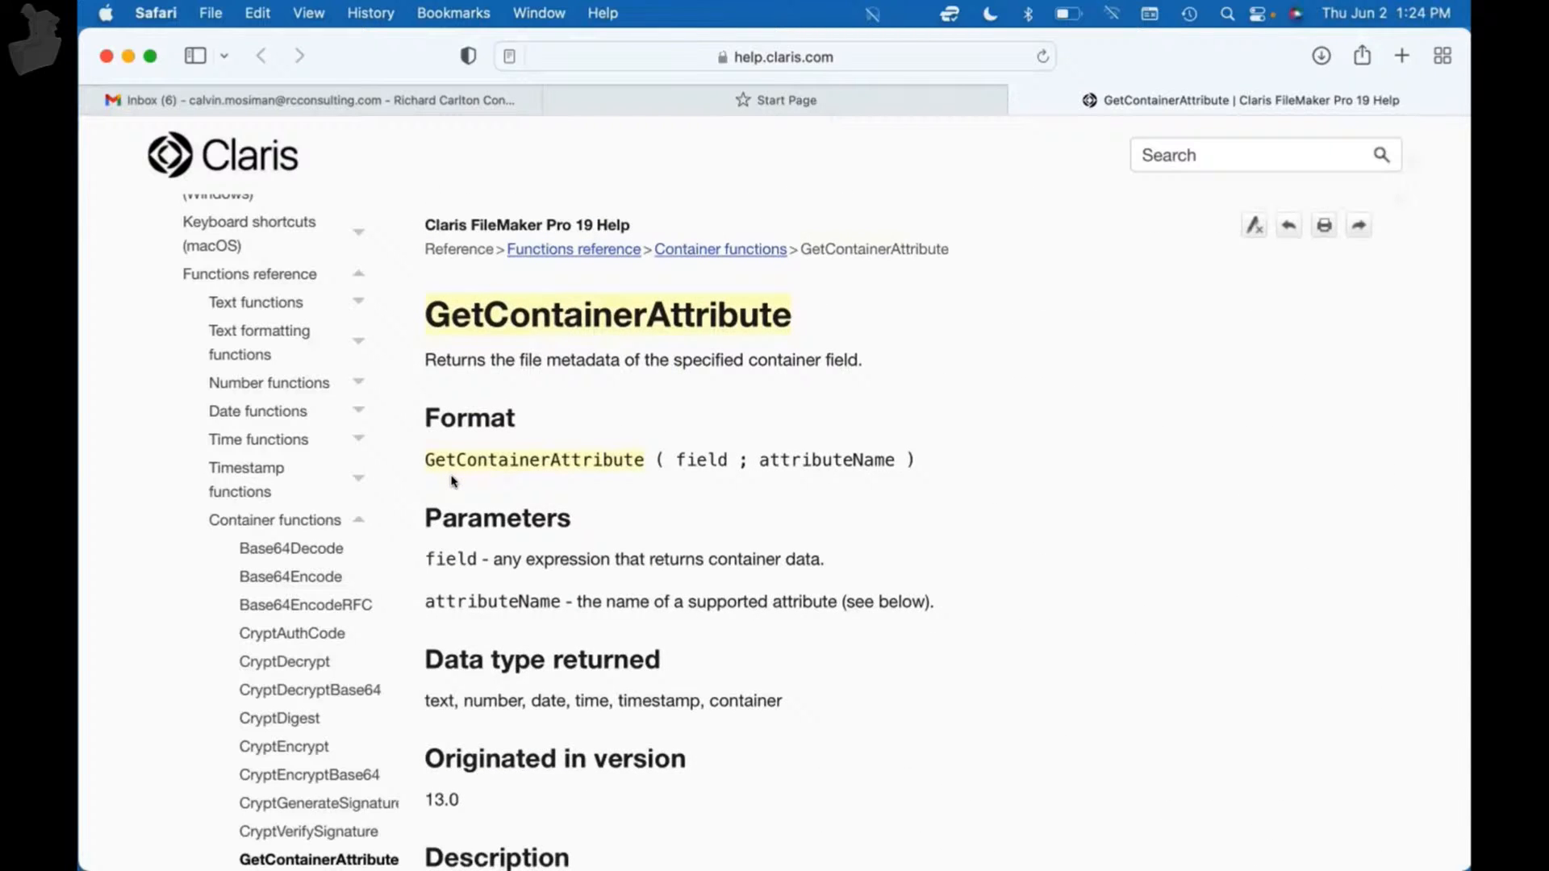
pyautogui.scroll(-8, 452, 481)
pyautogui.scroll(8, 452, 481)
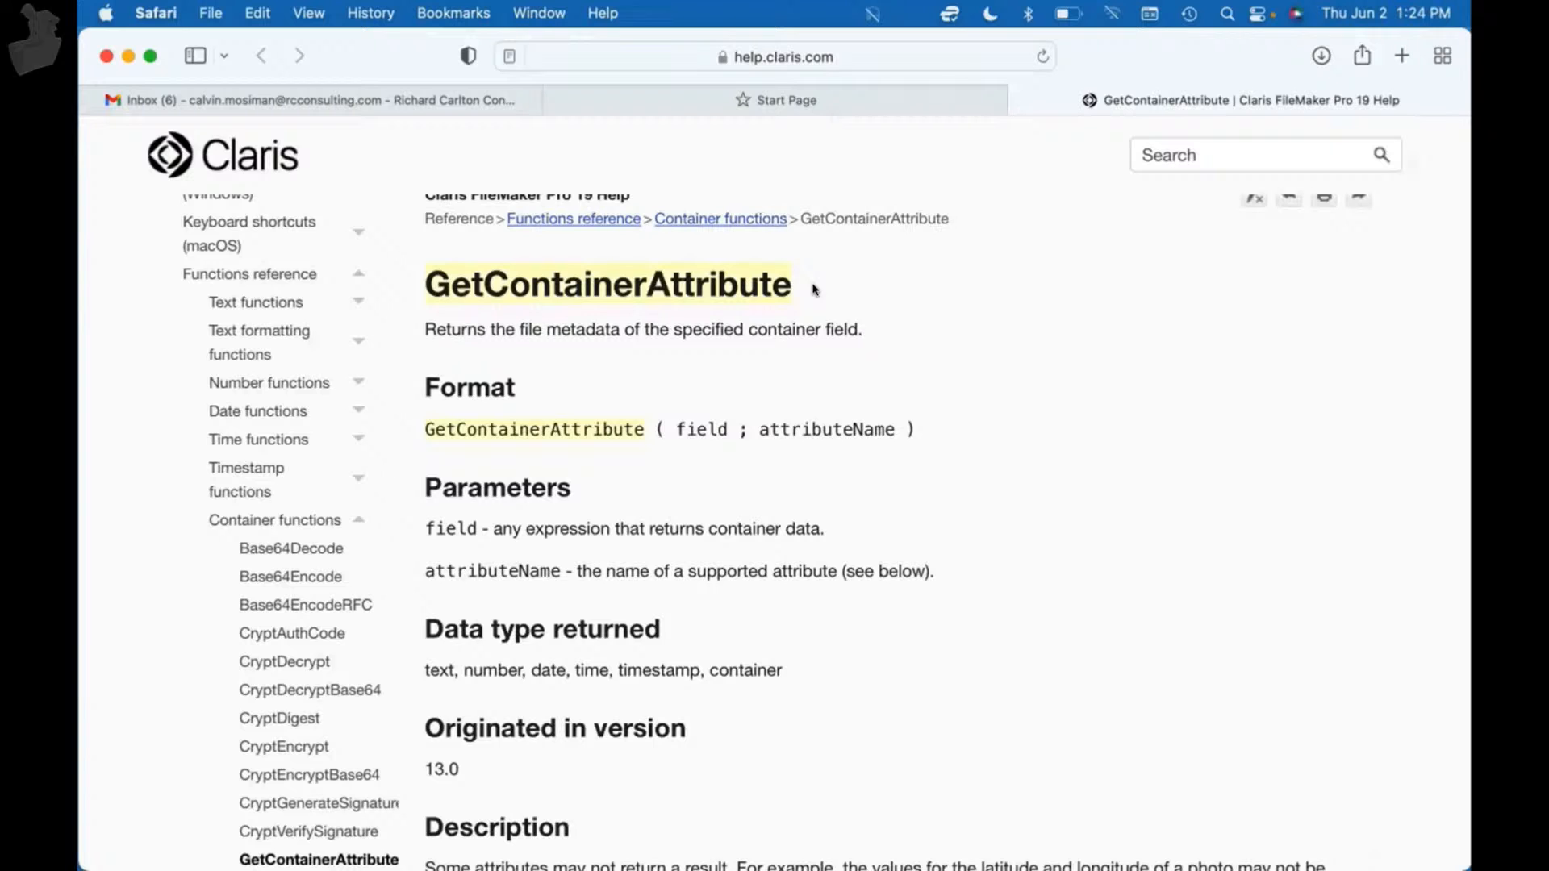
# - Put the browser window away and review the Performance section of the 30 Day CRM Day 11 PDF in Preview
pyautogui.click(127, 56)
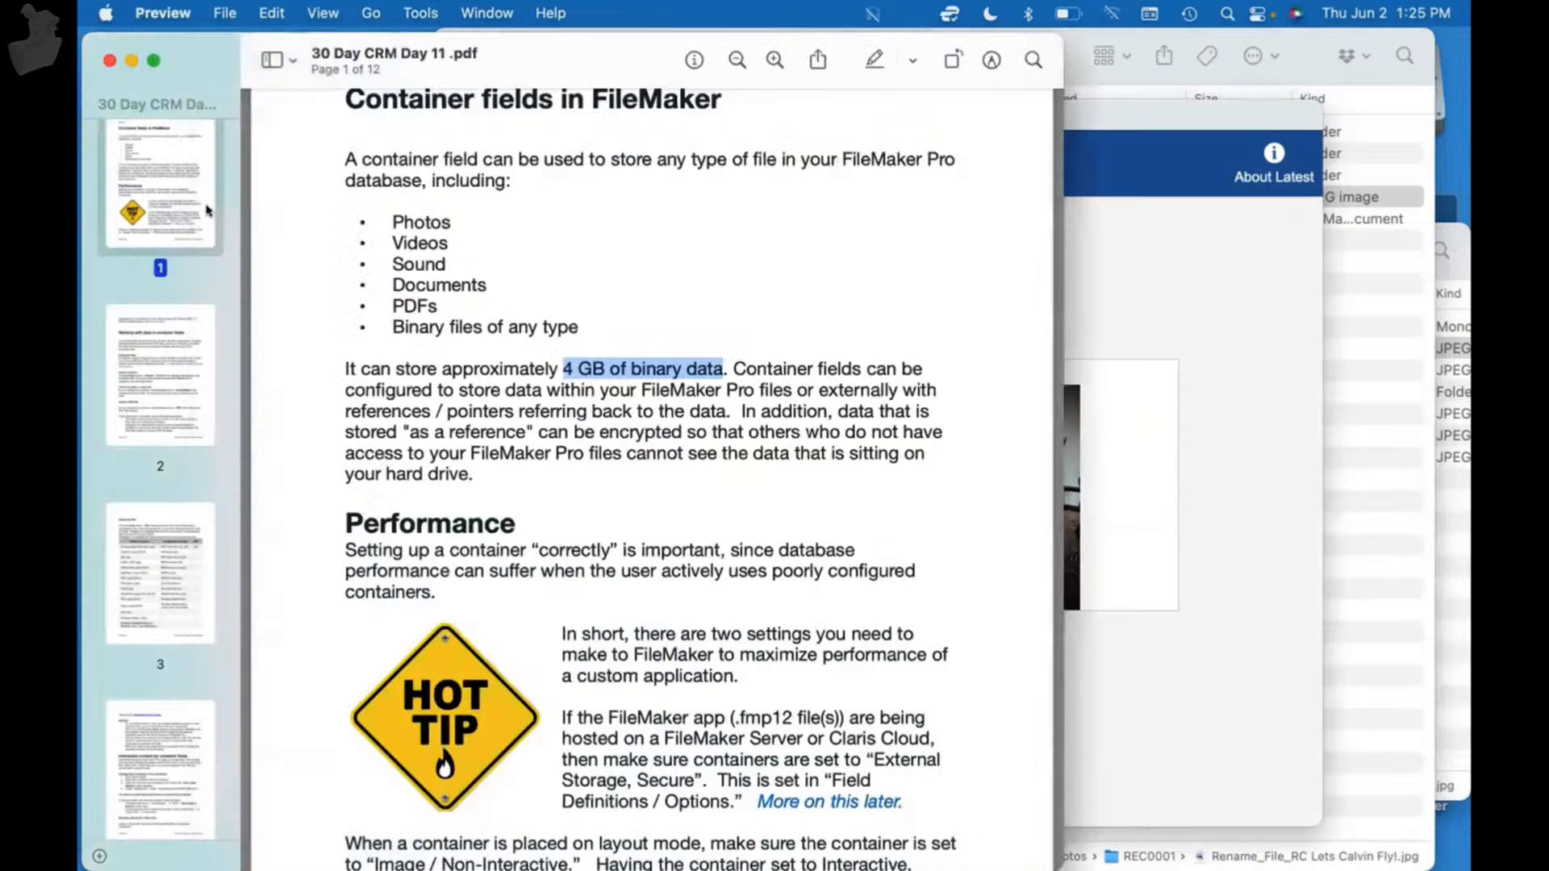
pyautogui.click(164, 191)
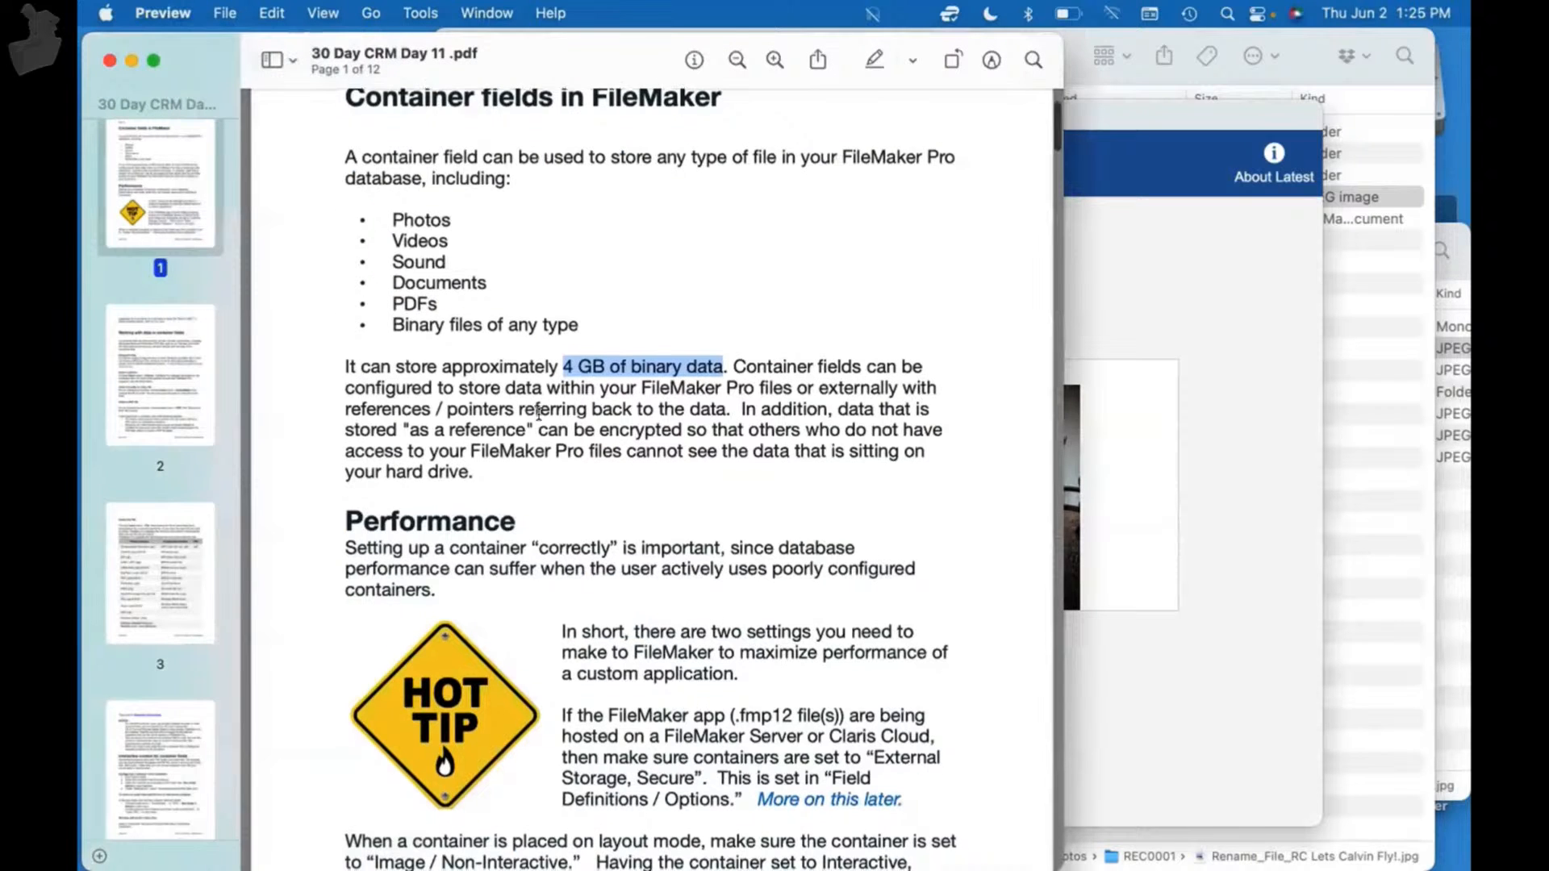
pyautogui.scroll(-5, 538, 414)
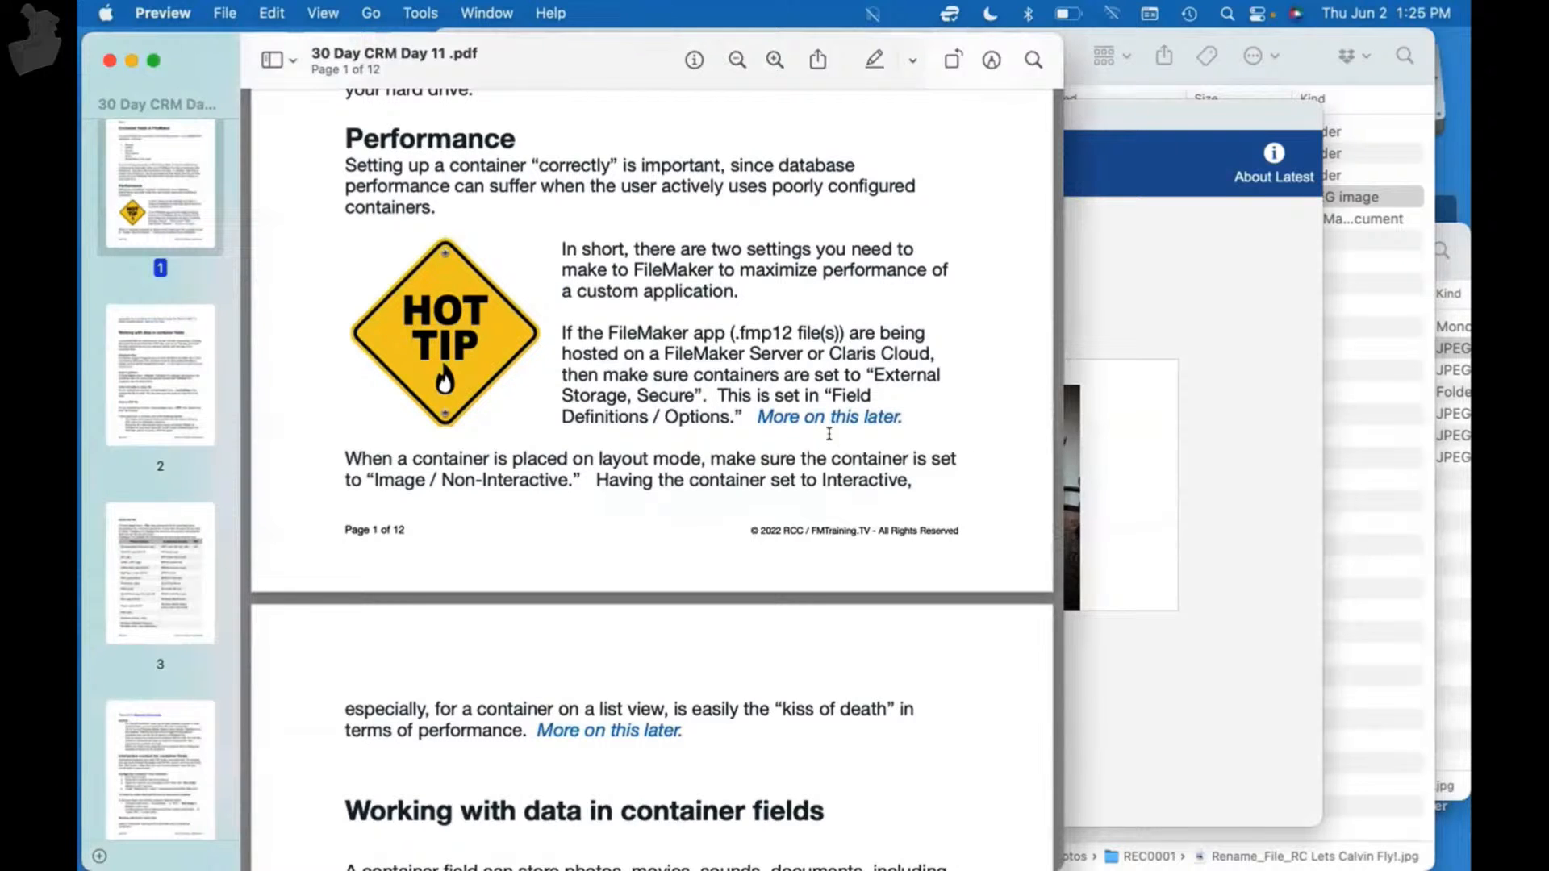
# - Bring the RCC Container Demo database forward and close the Demo Photos and RCC Container Demo Finder windows
pyautogui.click(1286, 584)
pyautogui.click(781, 257)
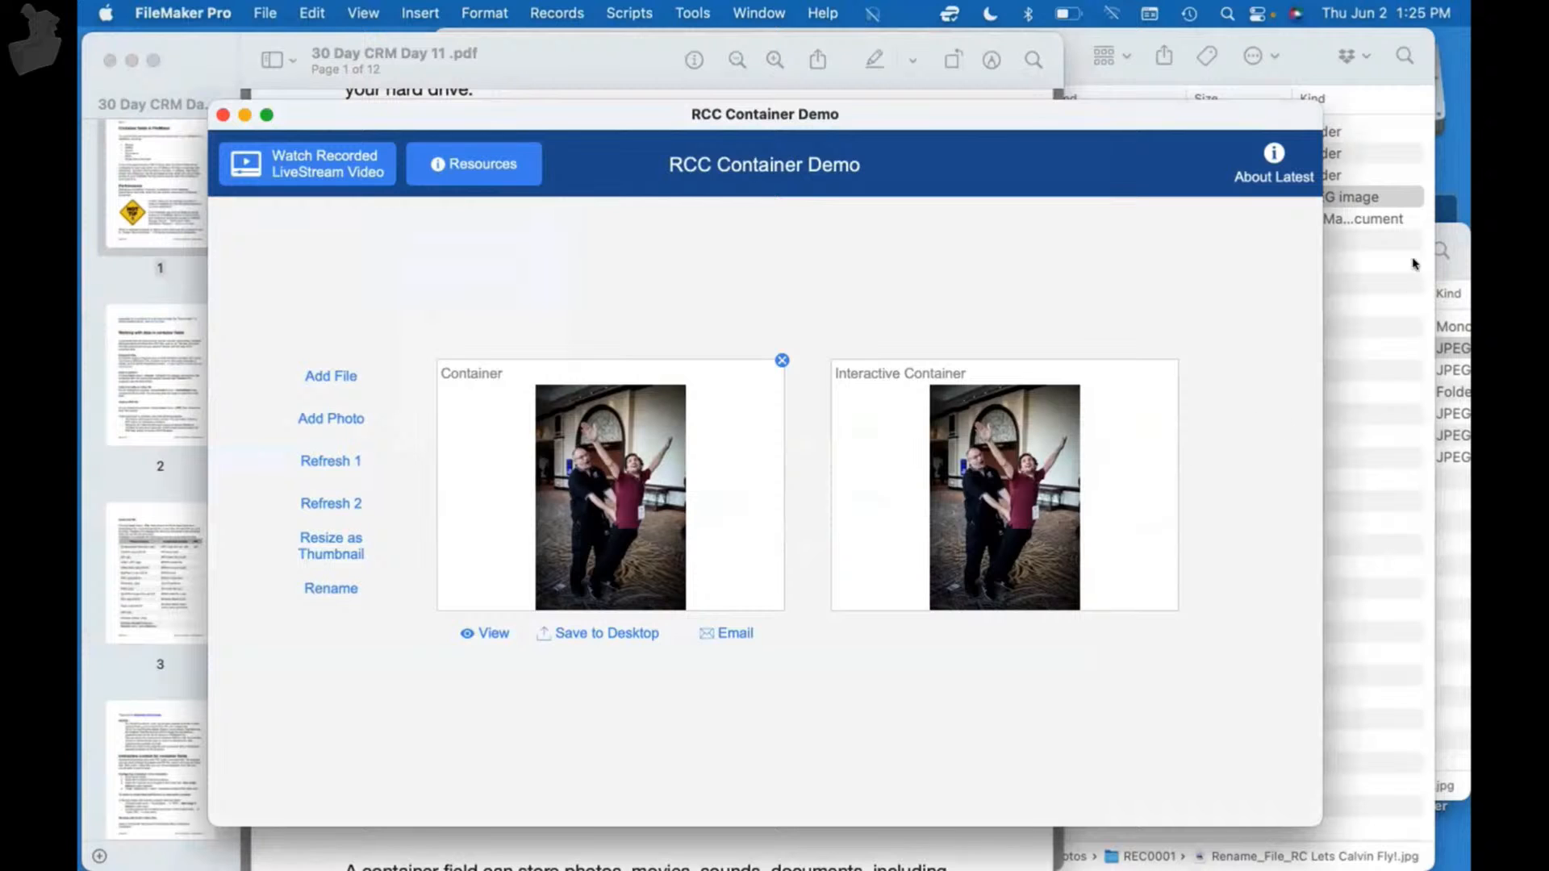
pyautogui.click(1458, 258)
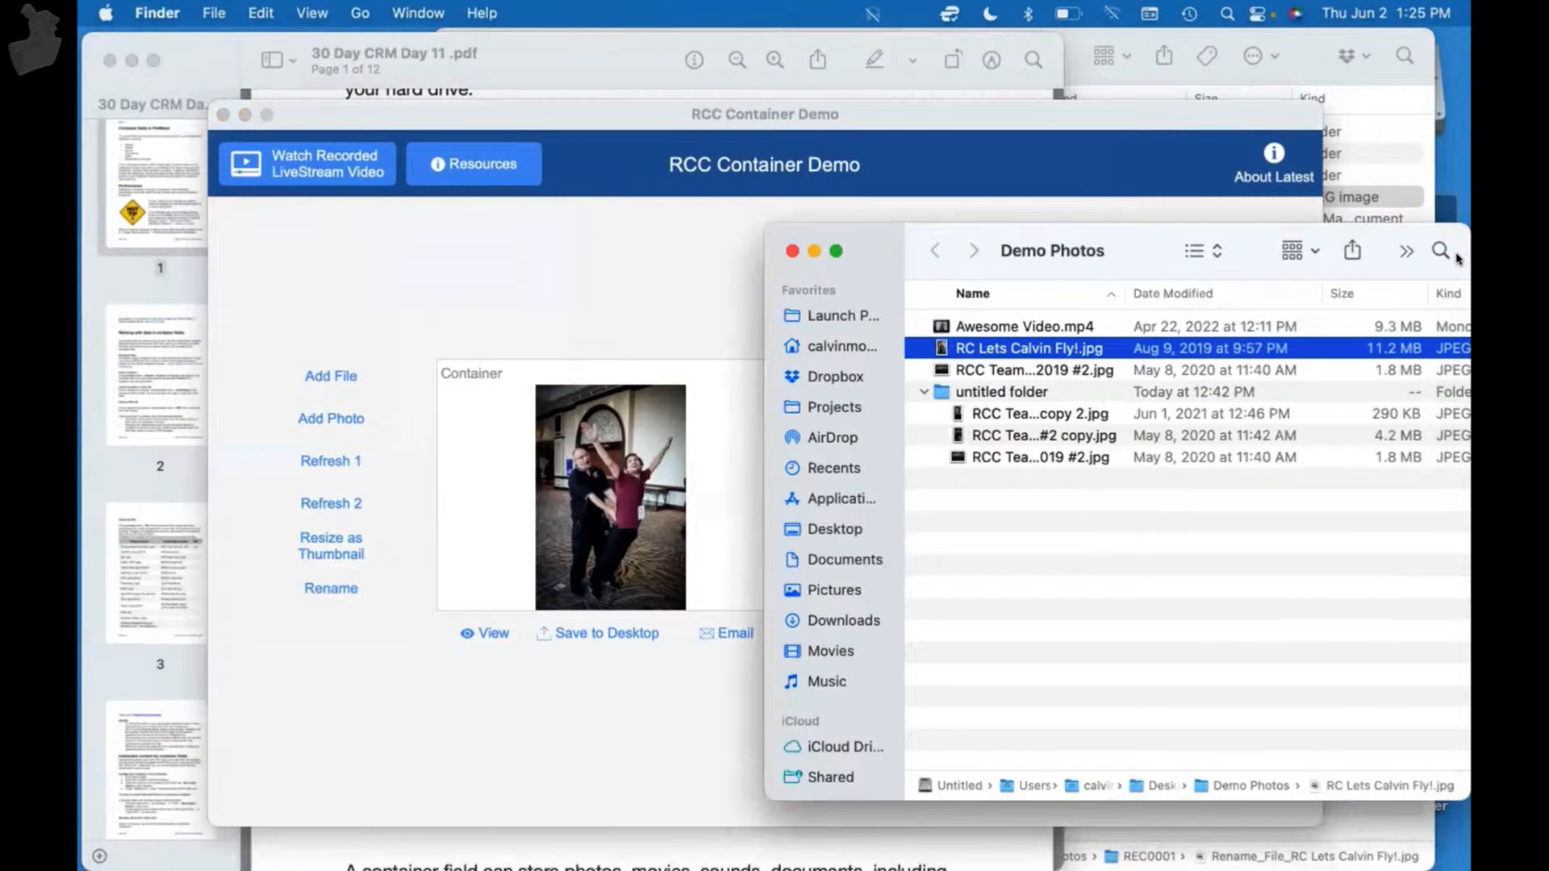
pyautogui.press('super+w')
pyautogui.press('super+w')
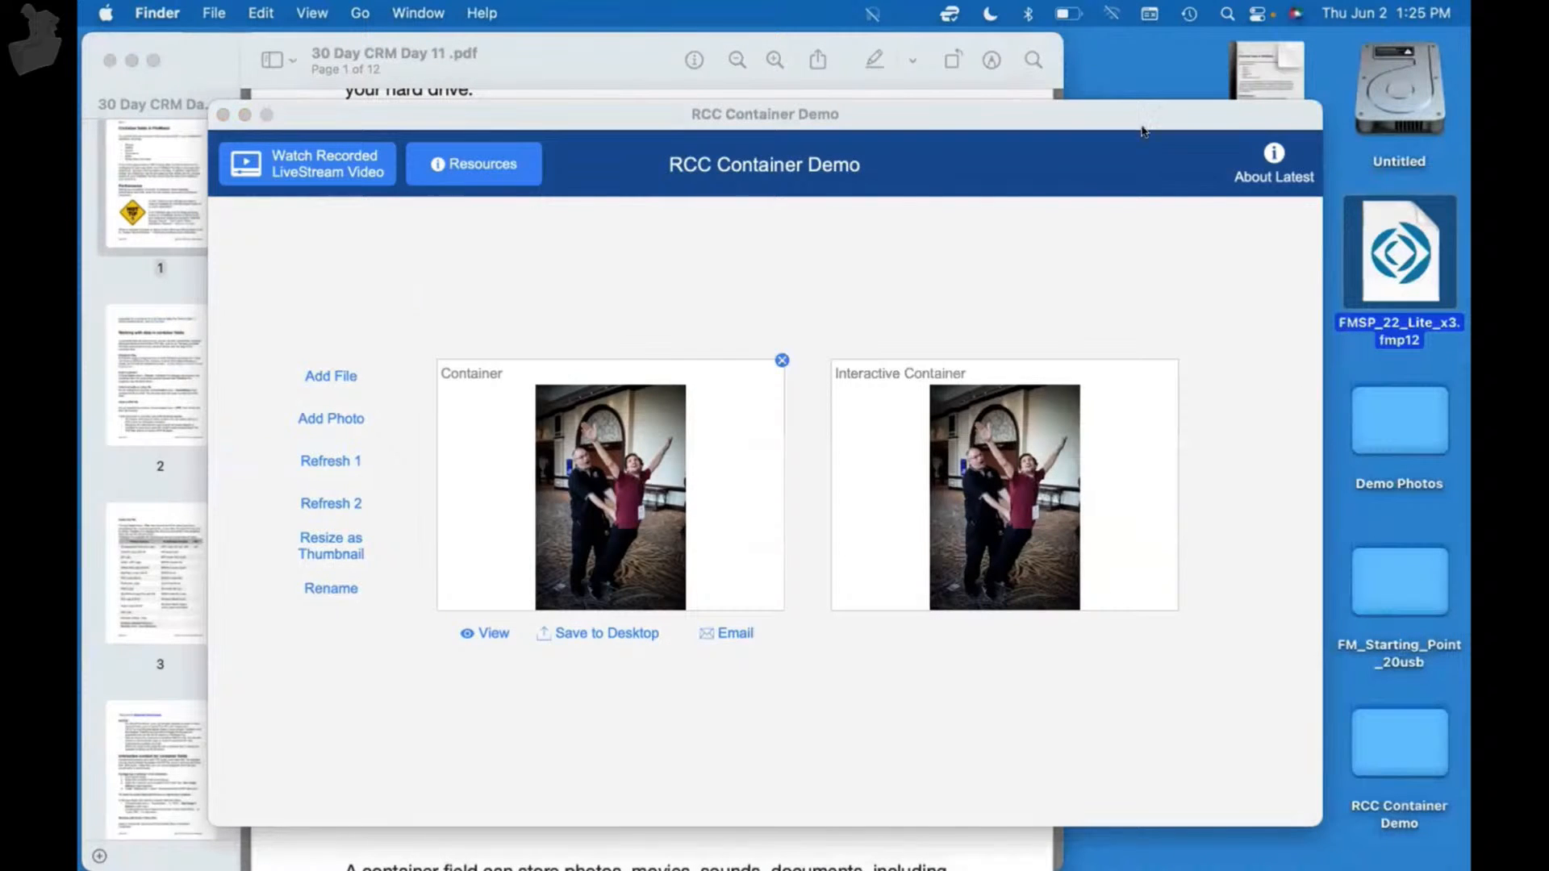
# - Move the database window off the desktop PDF and insert 30 Day CRM Day 11 .pdf into the Container field
pyautogui.moveTo(1113, 113); pyautogui.dragTo(1028, 102)
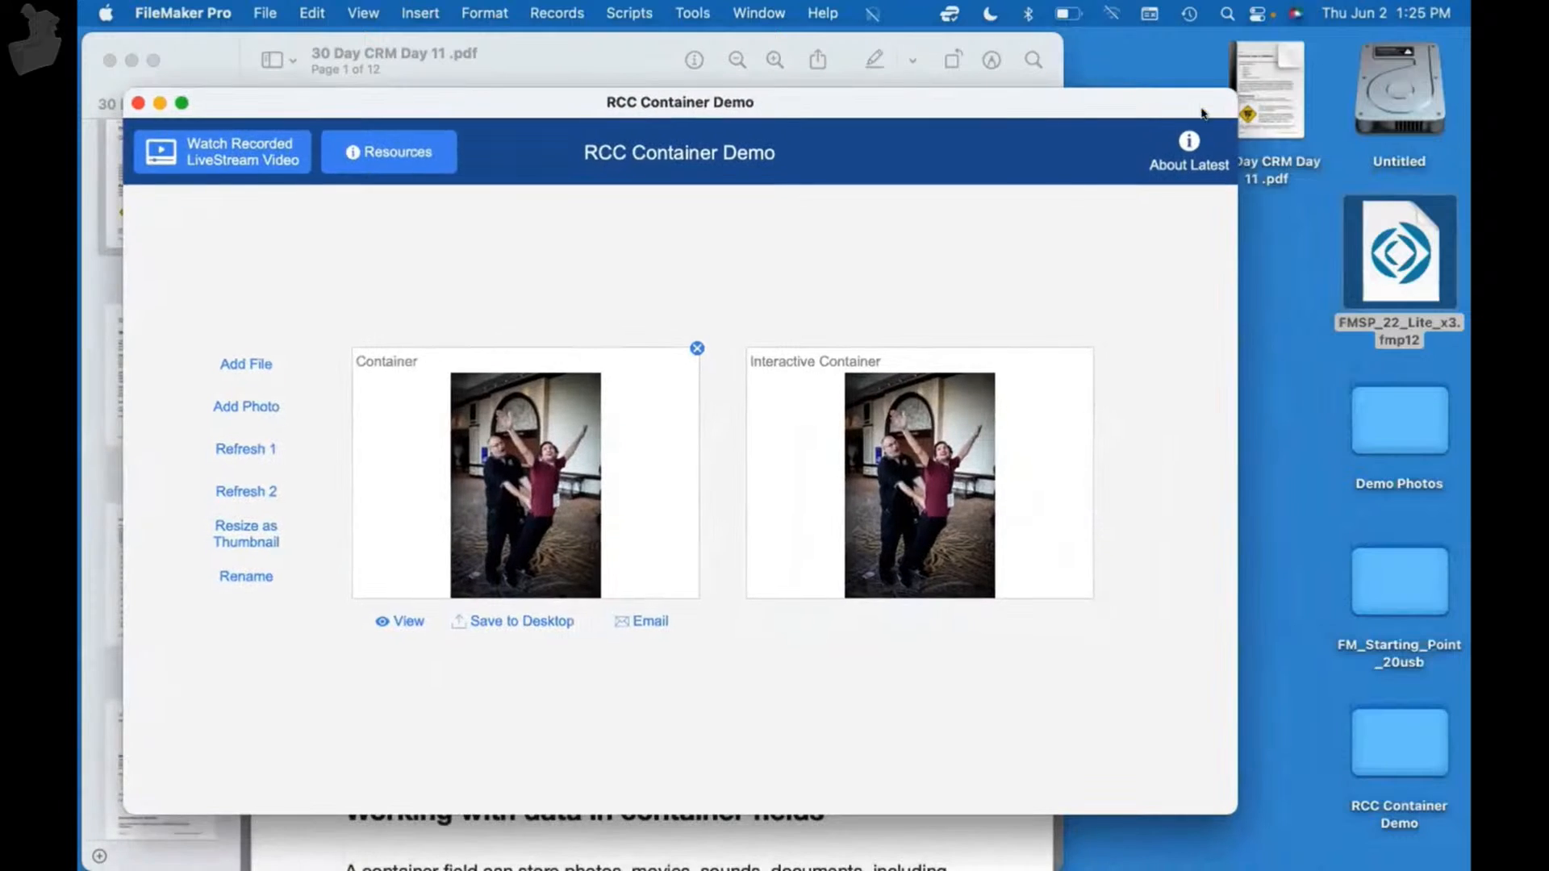
pyautogui.moveTo(1267, 93); pyautogui.dragTo(501, 483)
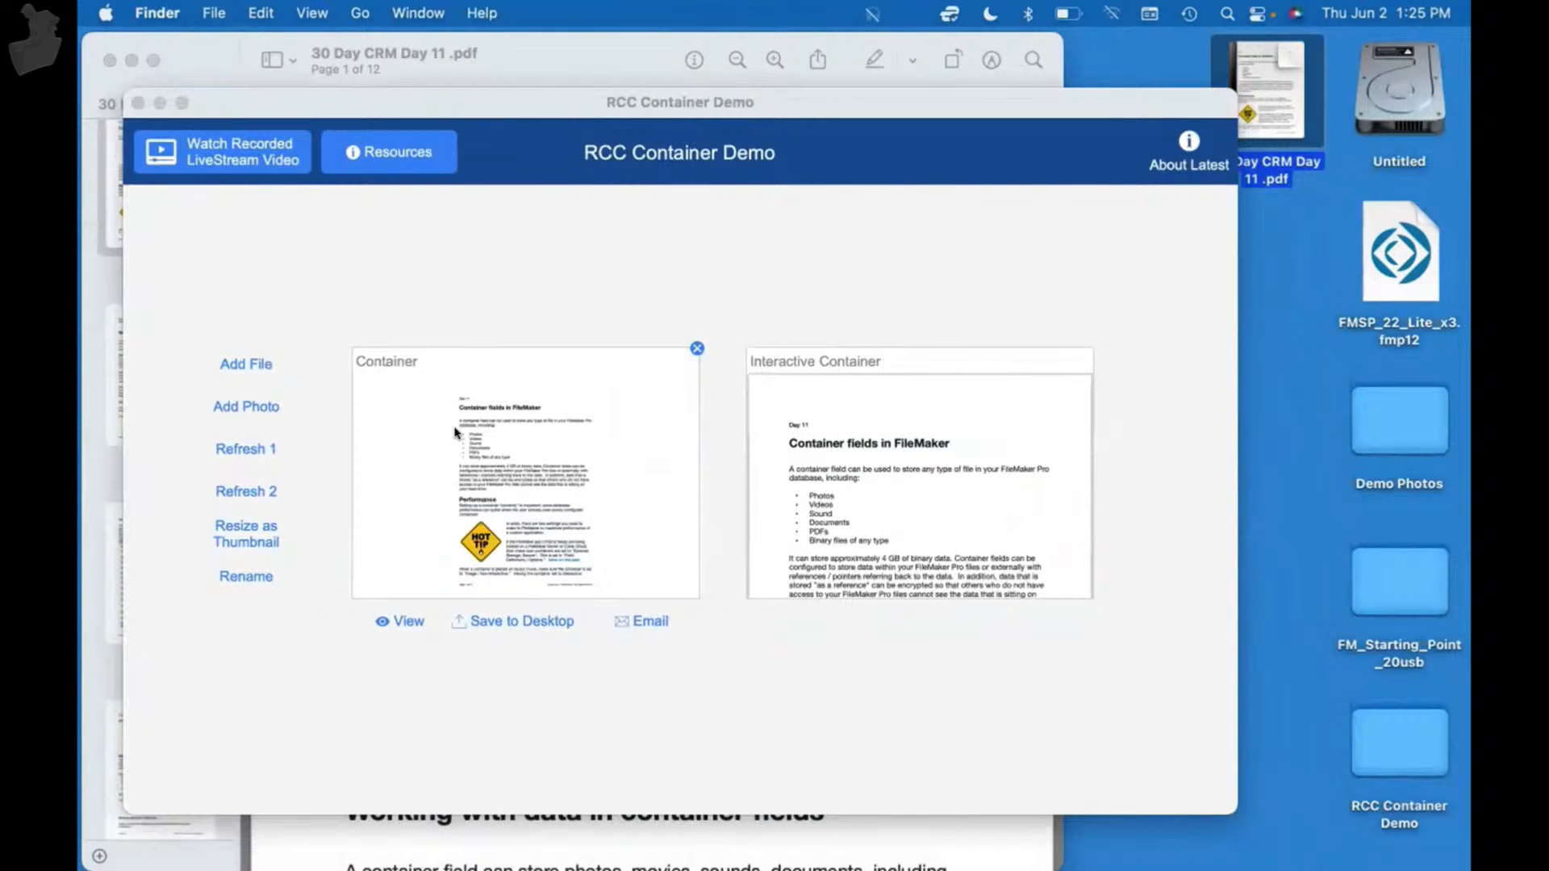
pyautogui.click(589, 448)
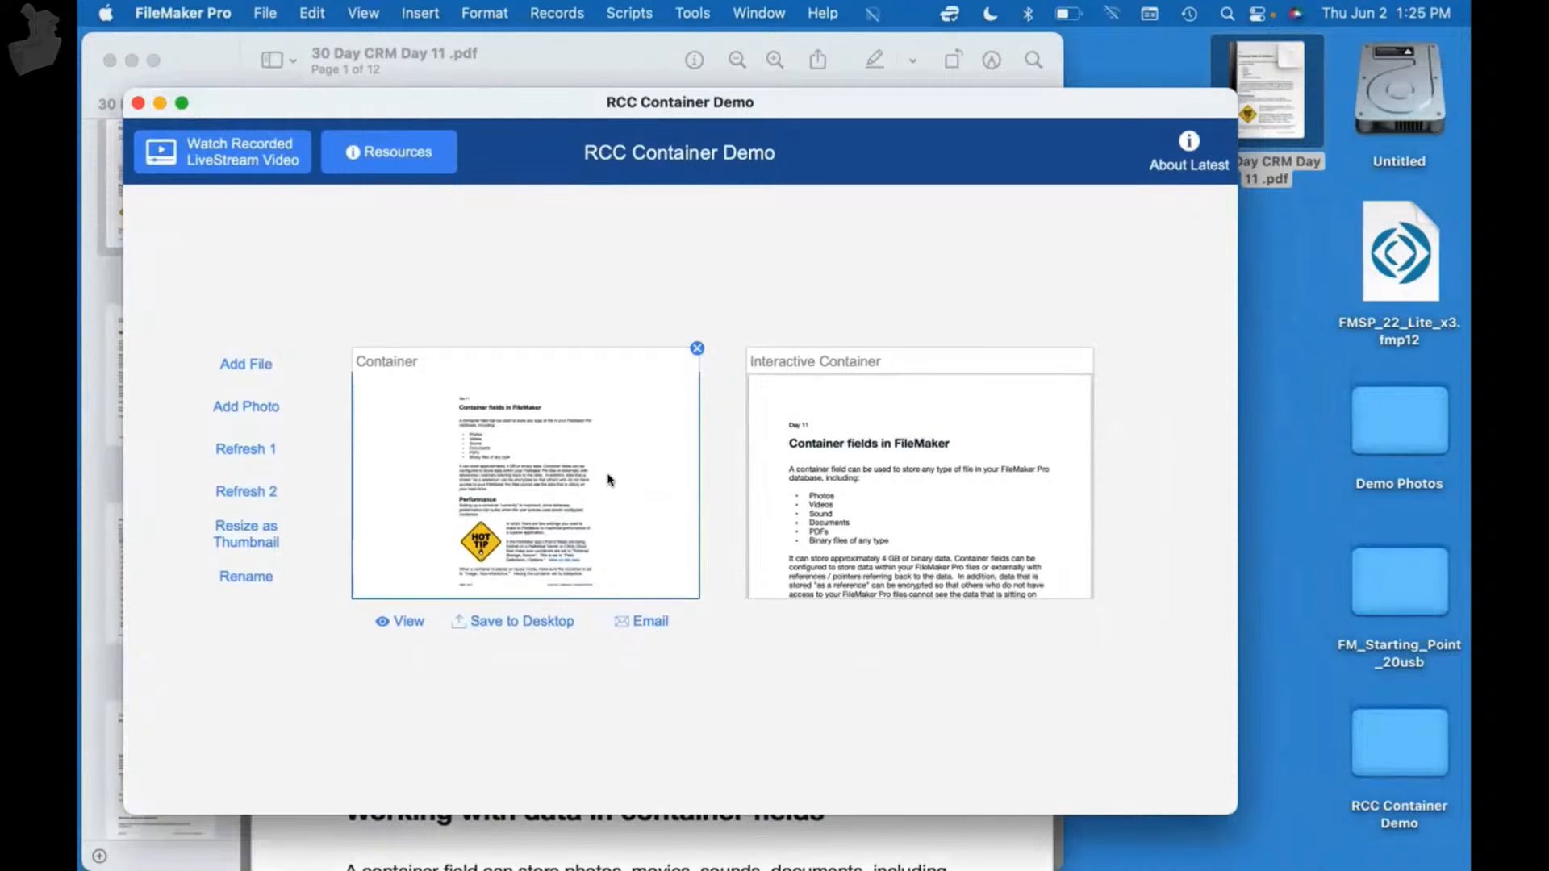
# - Browse the PDF inside the Interactive Container through to its last page and back to the first page
pyautogui.click(871, 500)
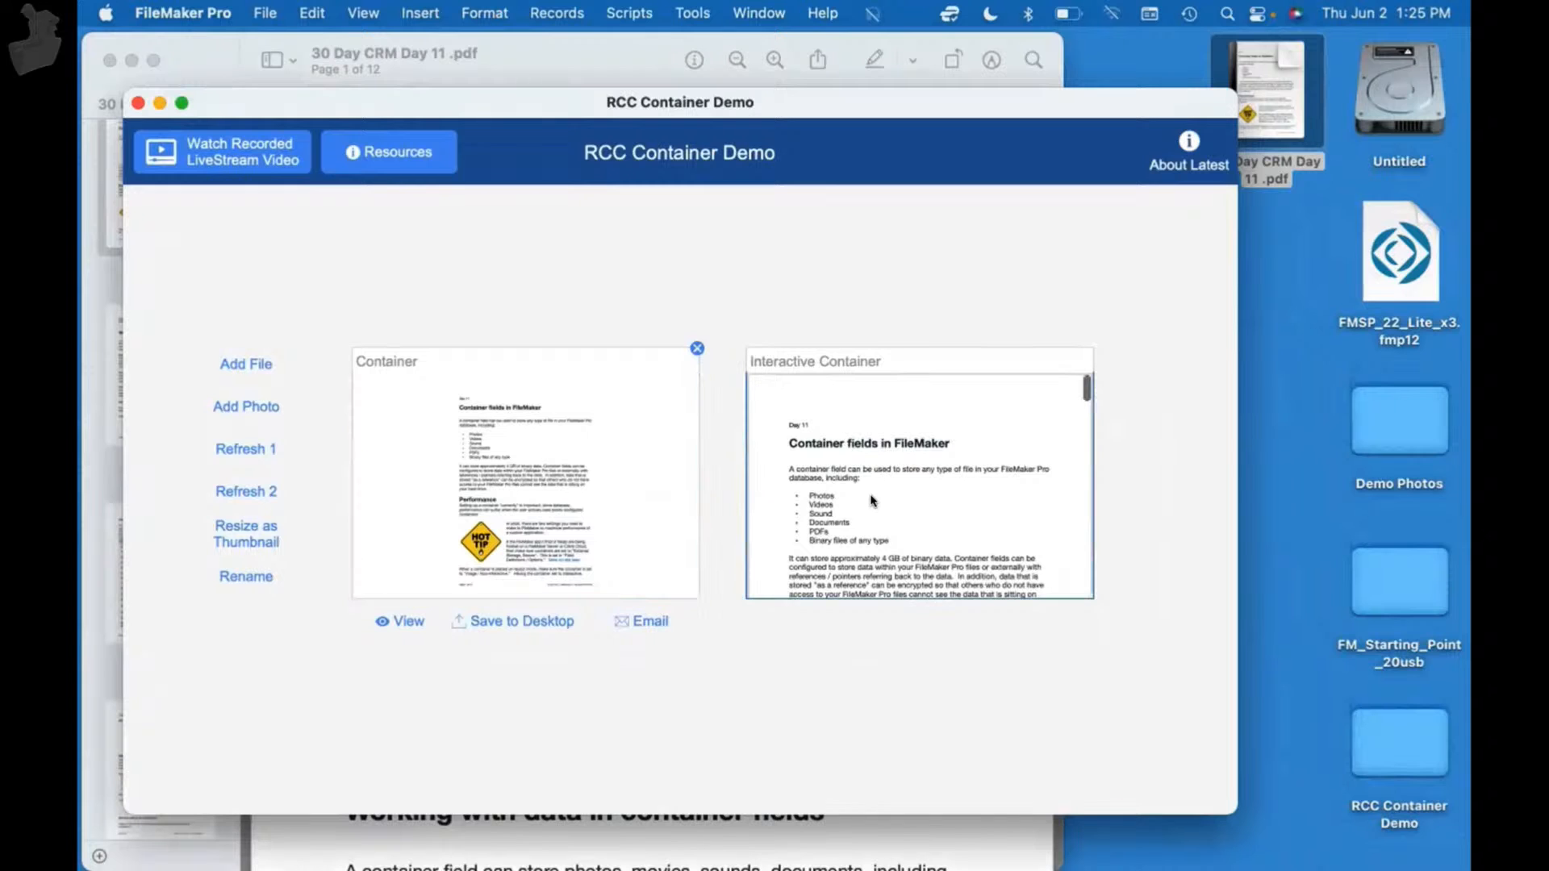
pyautogui.scroll(-5, 871, 501)
pyautogui.scroll(5, 871, 500)
pyautogui.scroll(-10, 871, 500)
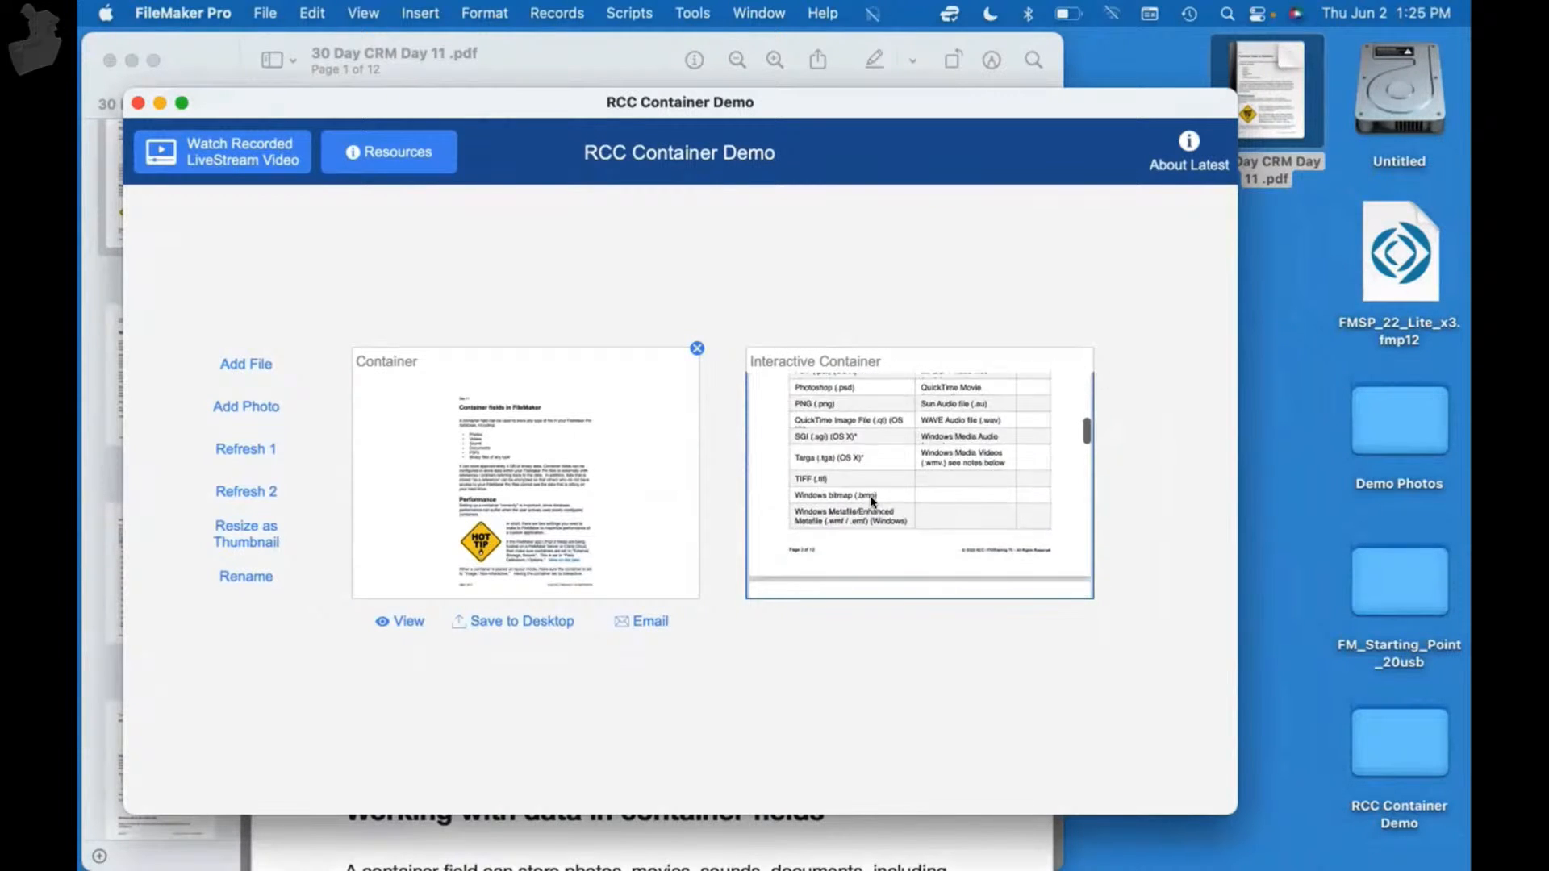
pyautogui.scroll(-10, 872, 501)
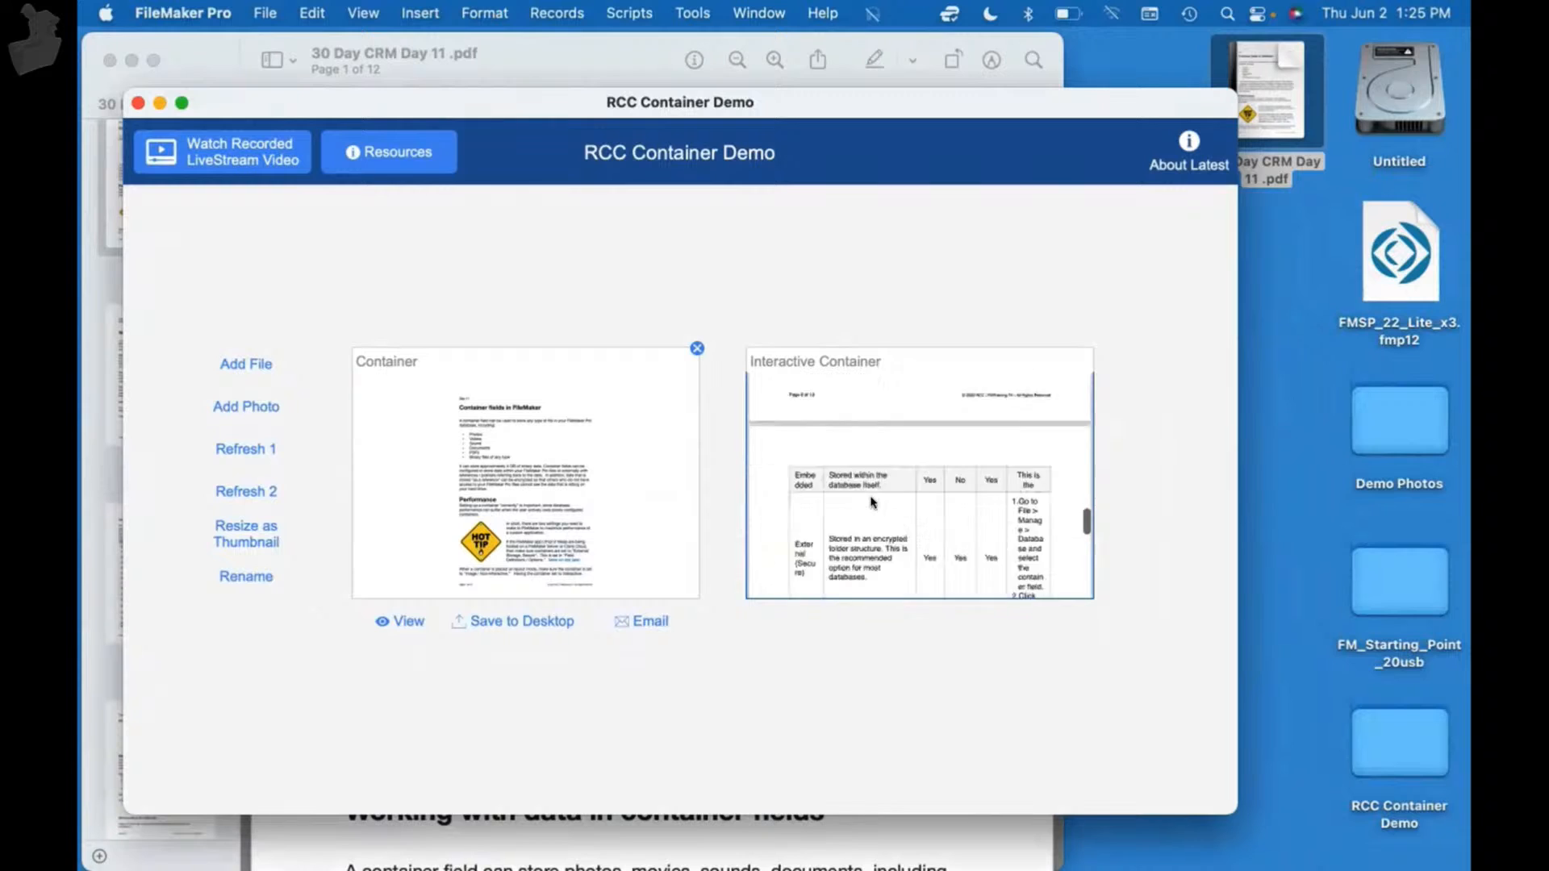
pyautogui.scroll(-15, 871, 502)
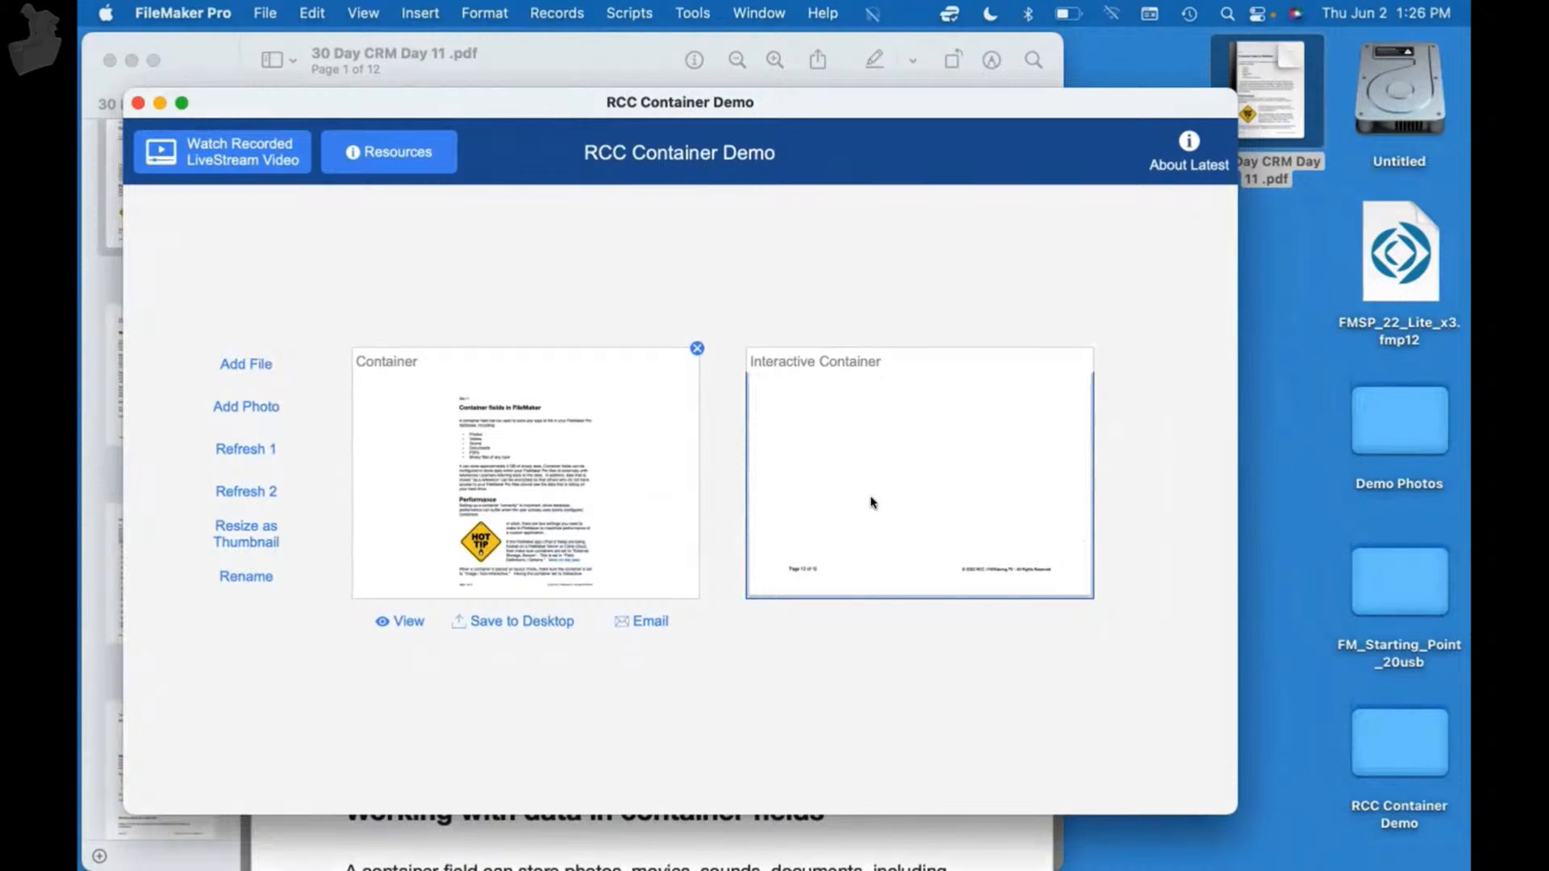
pyautogui.scroll(15, 871, 502)
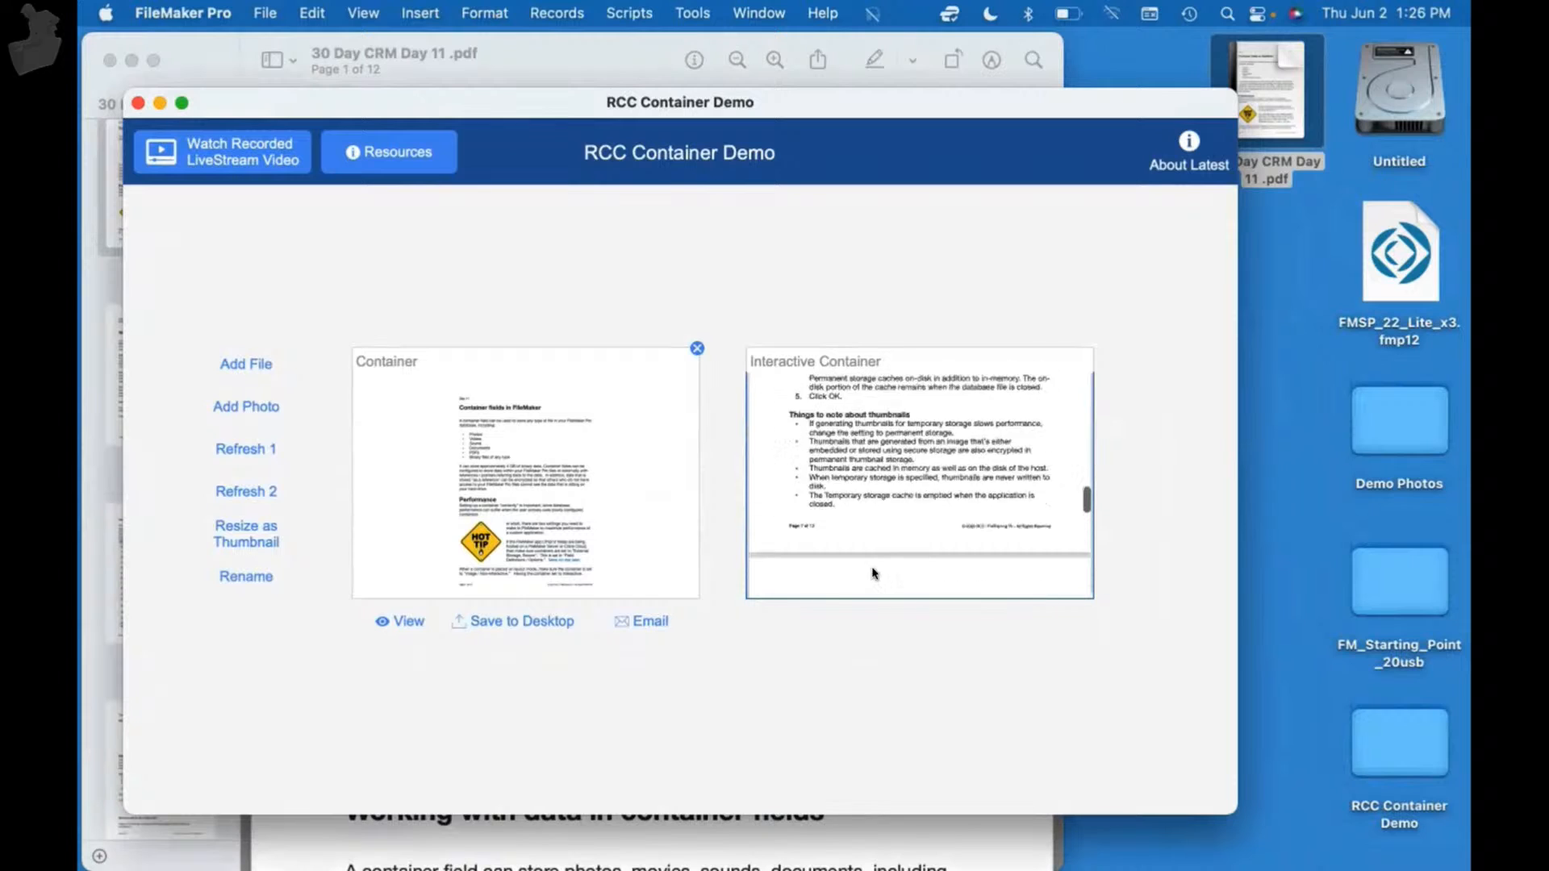
pyautogui.scroll(10, 874, 574)
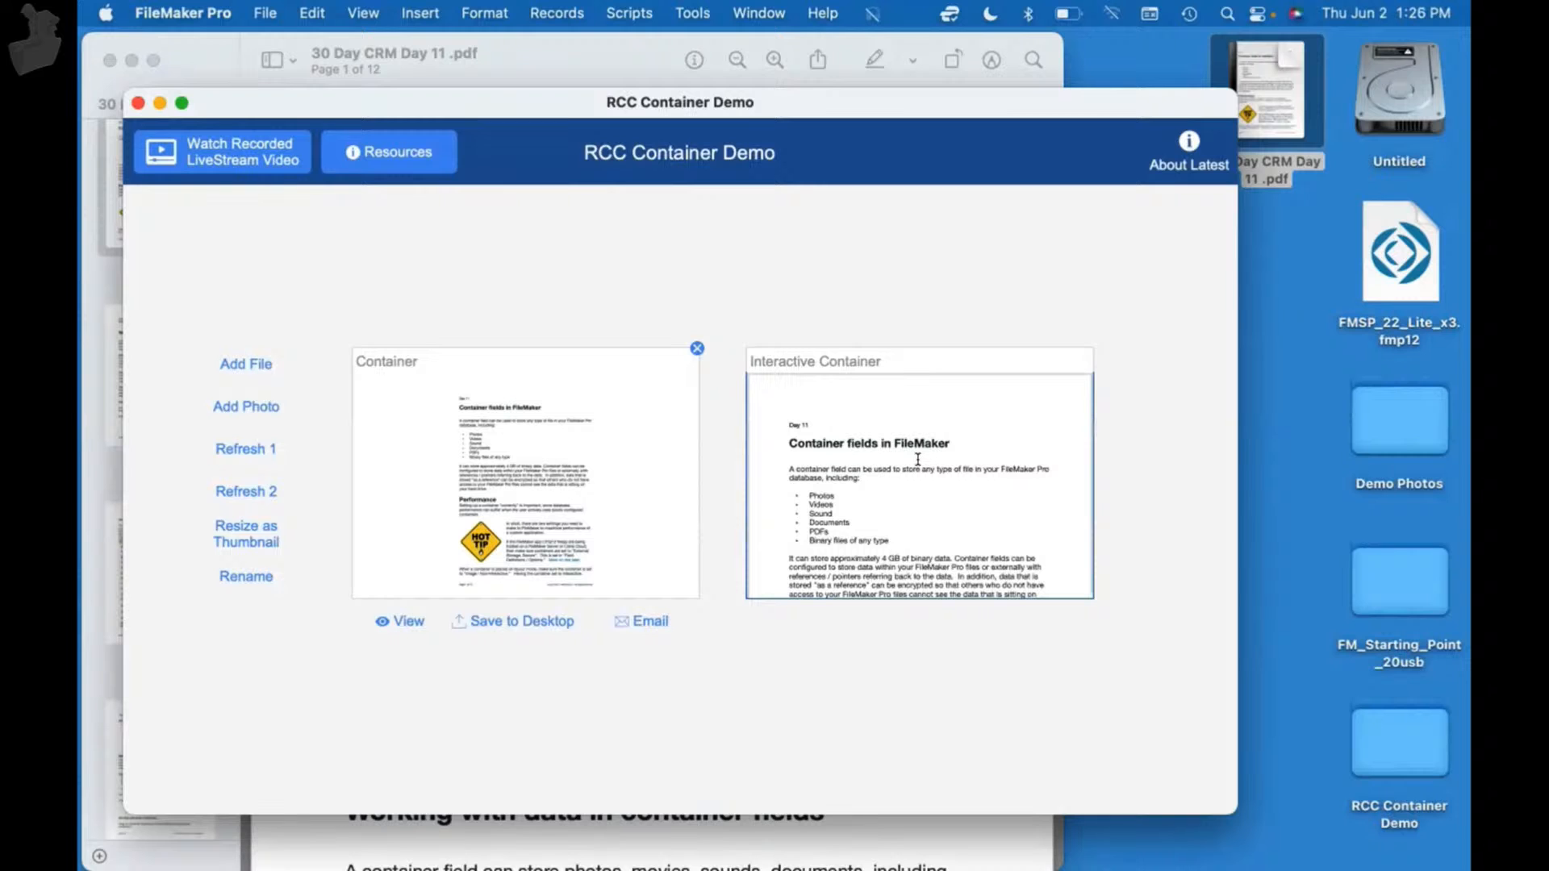
pyautogui.scroll(-10, 917, 459)
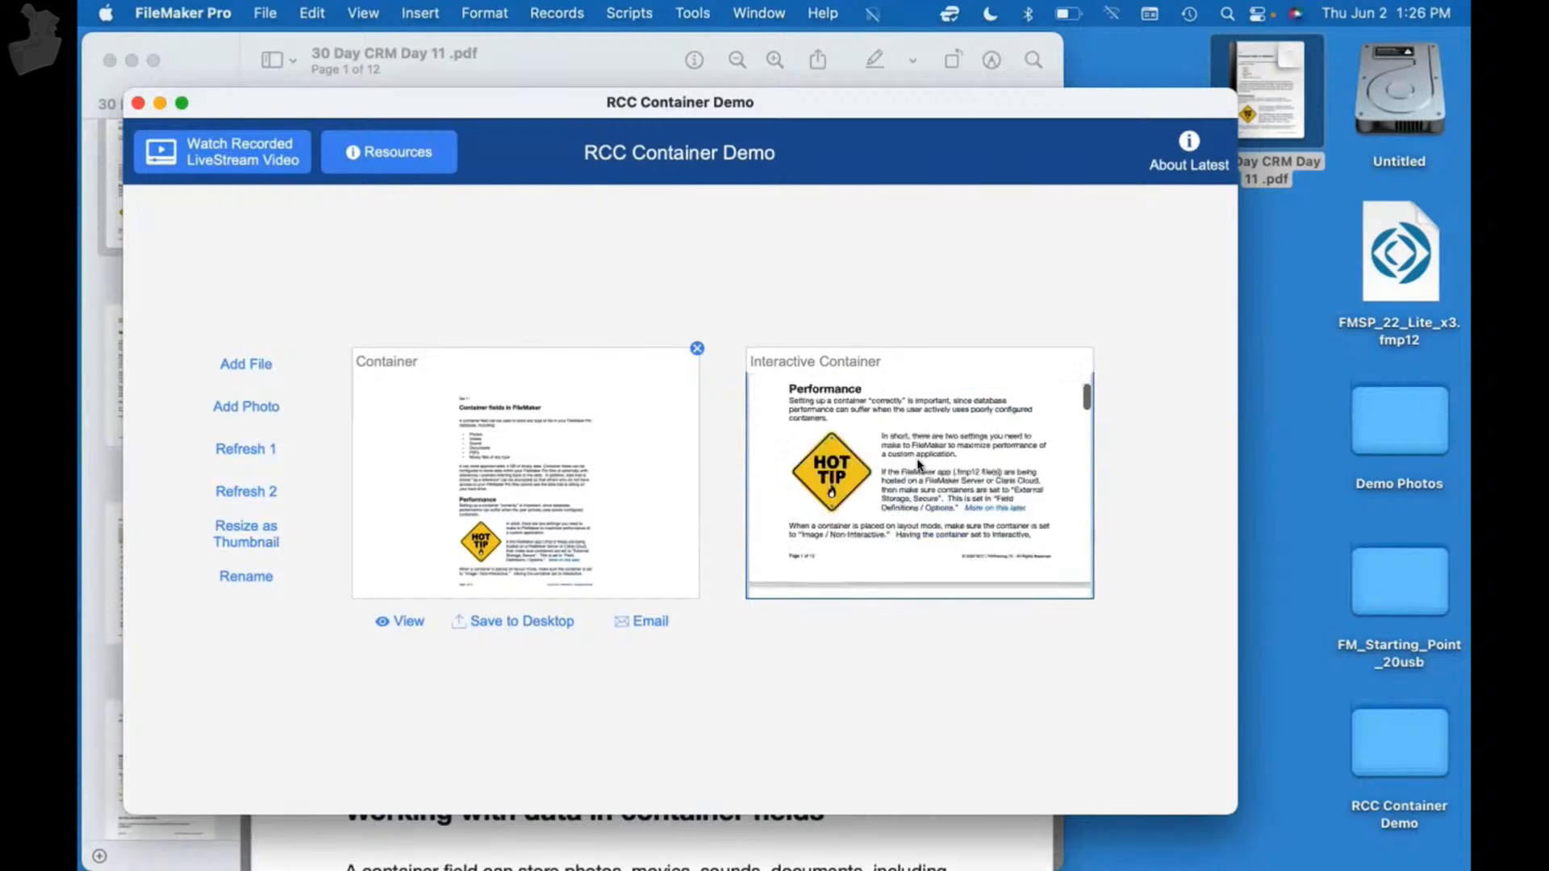
pyautogui.scroll(10, 917, 464)
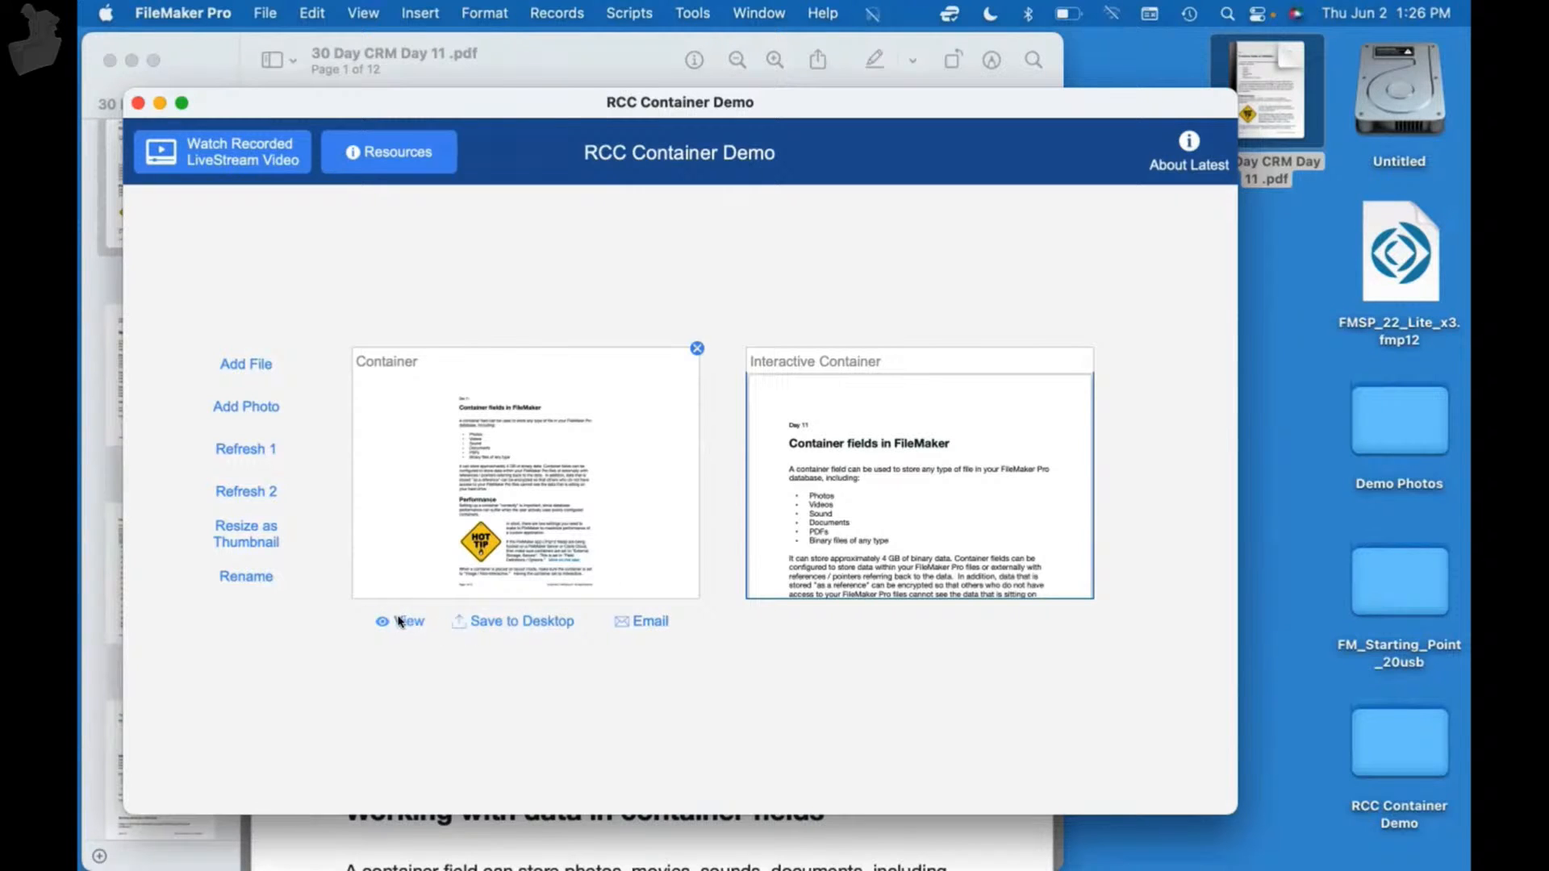
# - View the Container field's PDF in Preview and browse to page 4 on configuring interactive containers
pyautogui.click(523, 391)
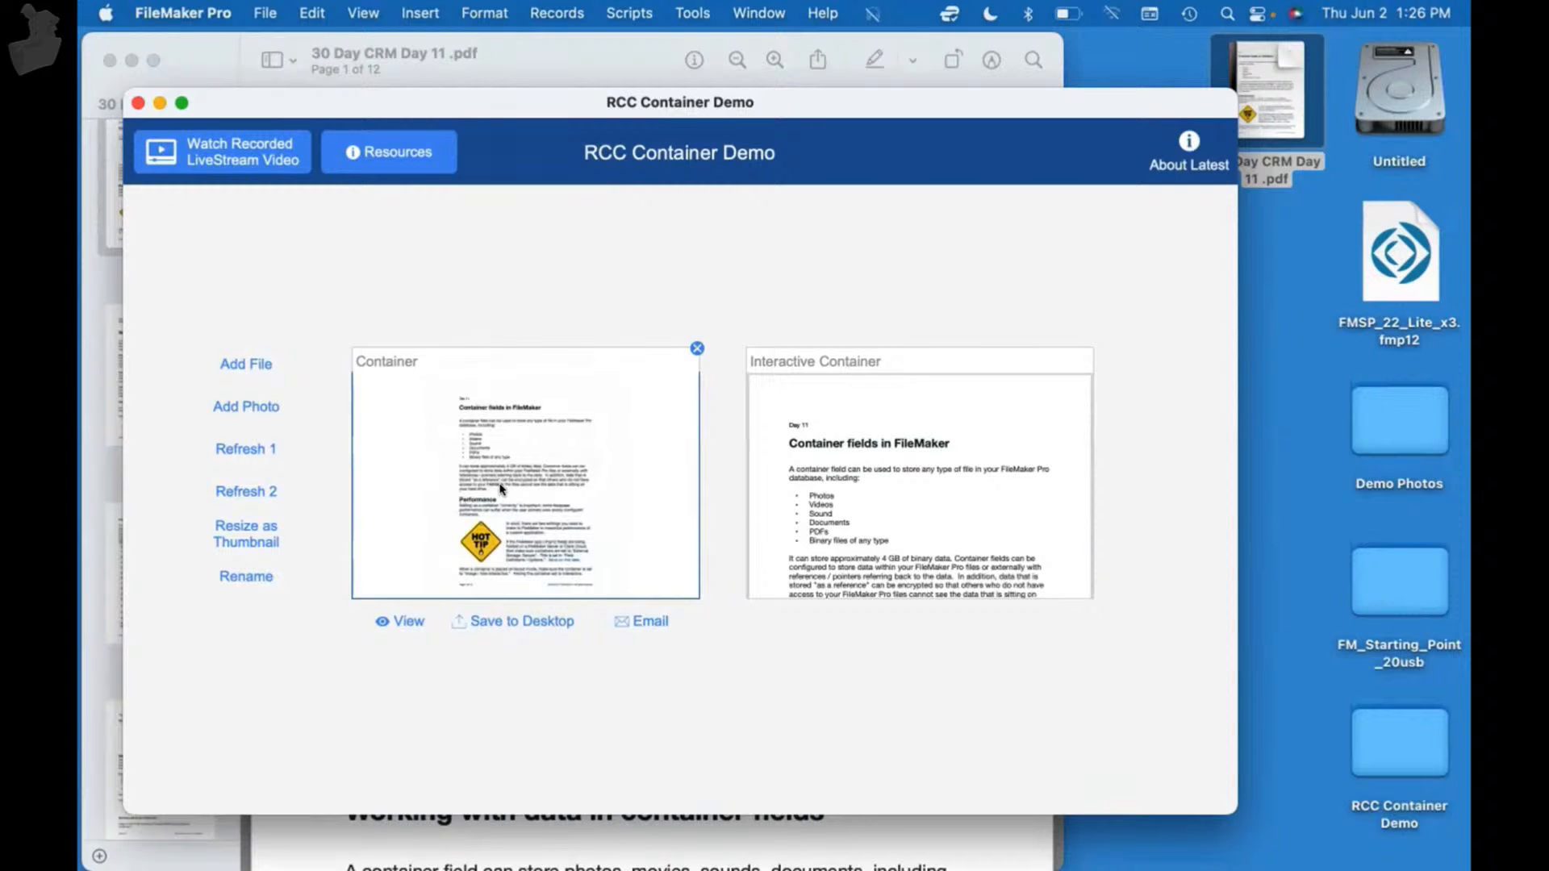
pyautogui.click(396, 622)
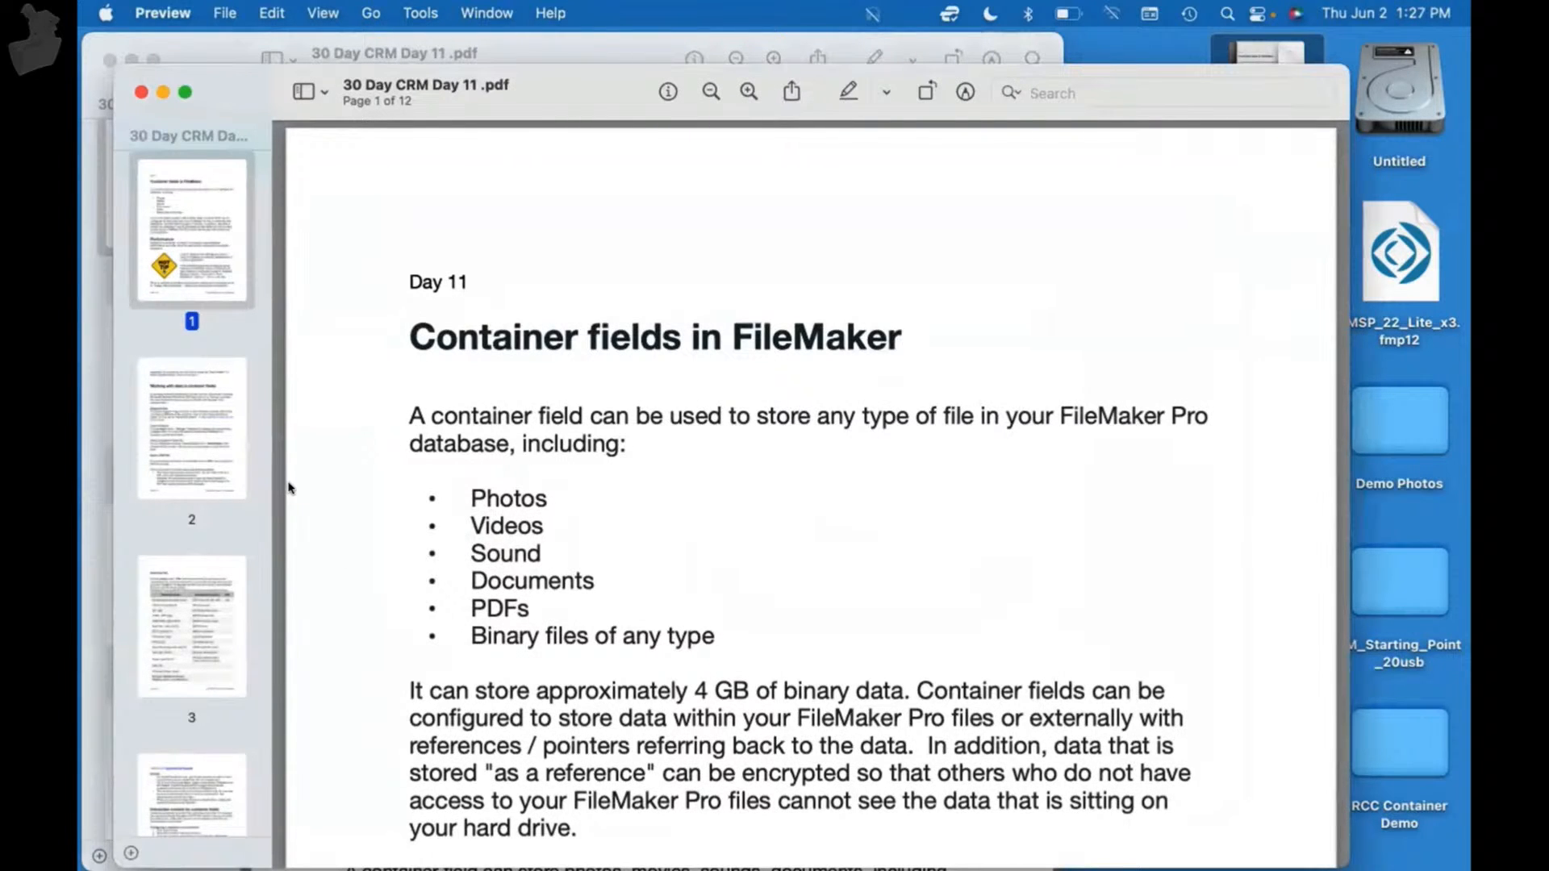
pyautogui.scroll(-20, 290, 488)
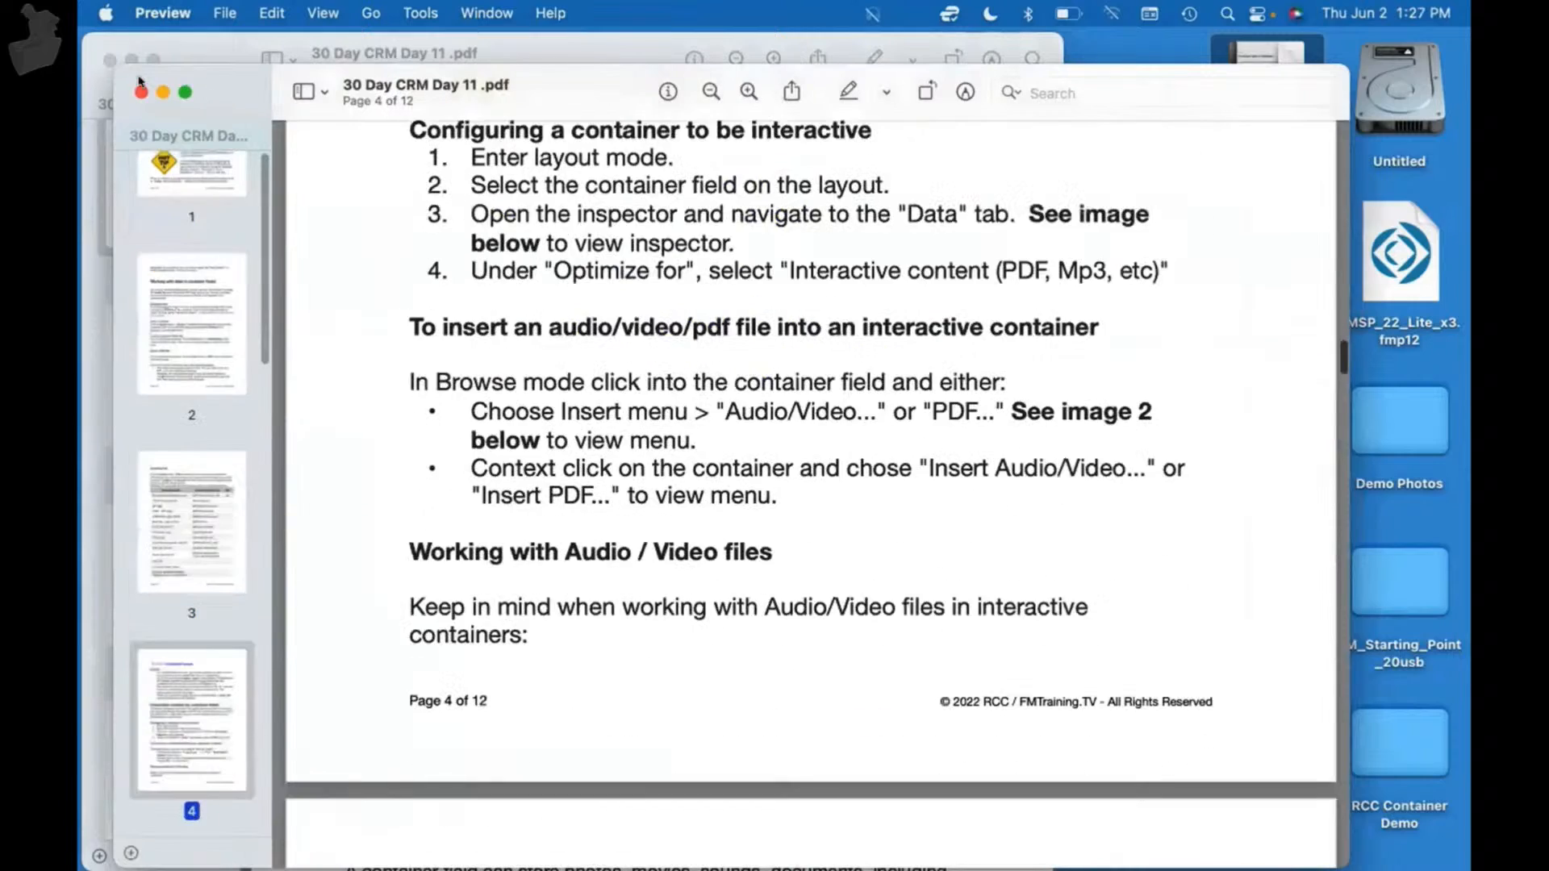
# - Close the Preview PDF and insert Awesome Video.mp4 from the Demo Photos folder into the database's Container field
pyautogui.click(141, 91)
pyautogui.click(1102, 522)
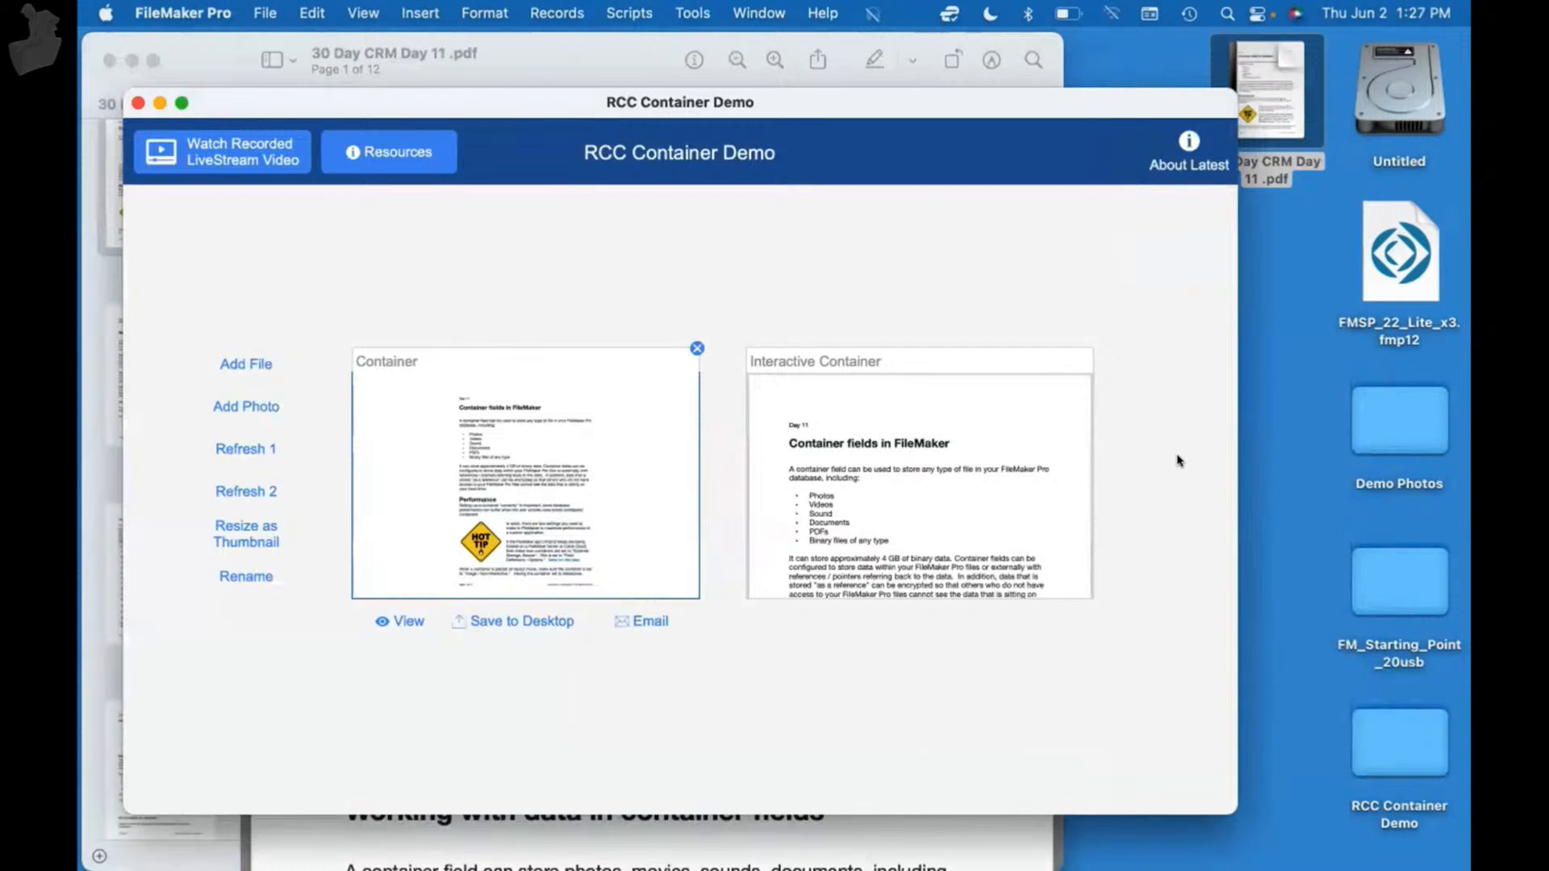
pyautogui.doubleClick(1391, 432)
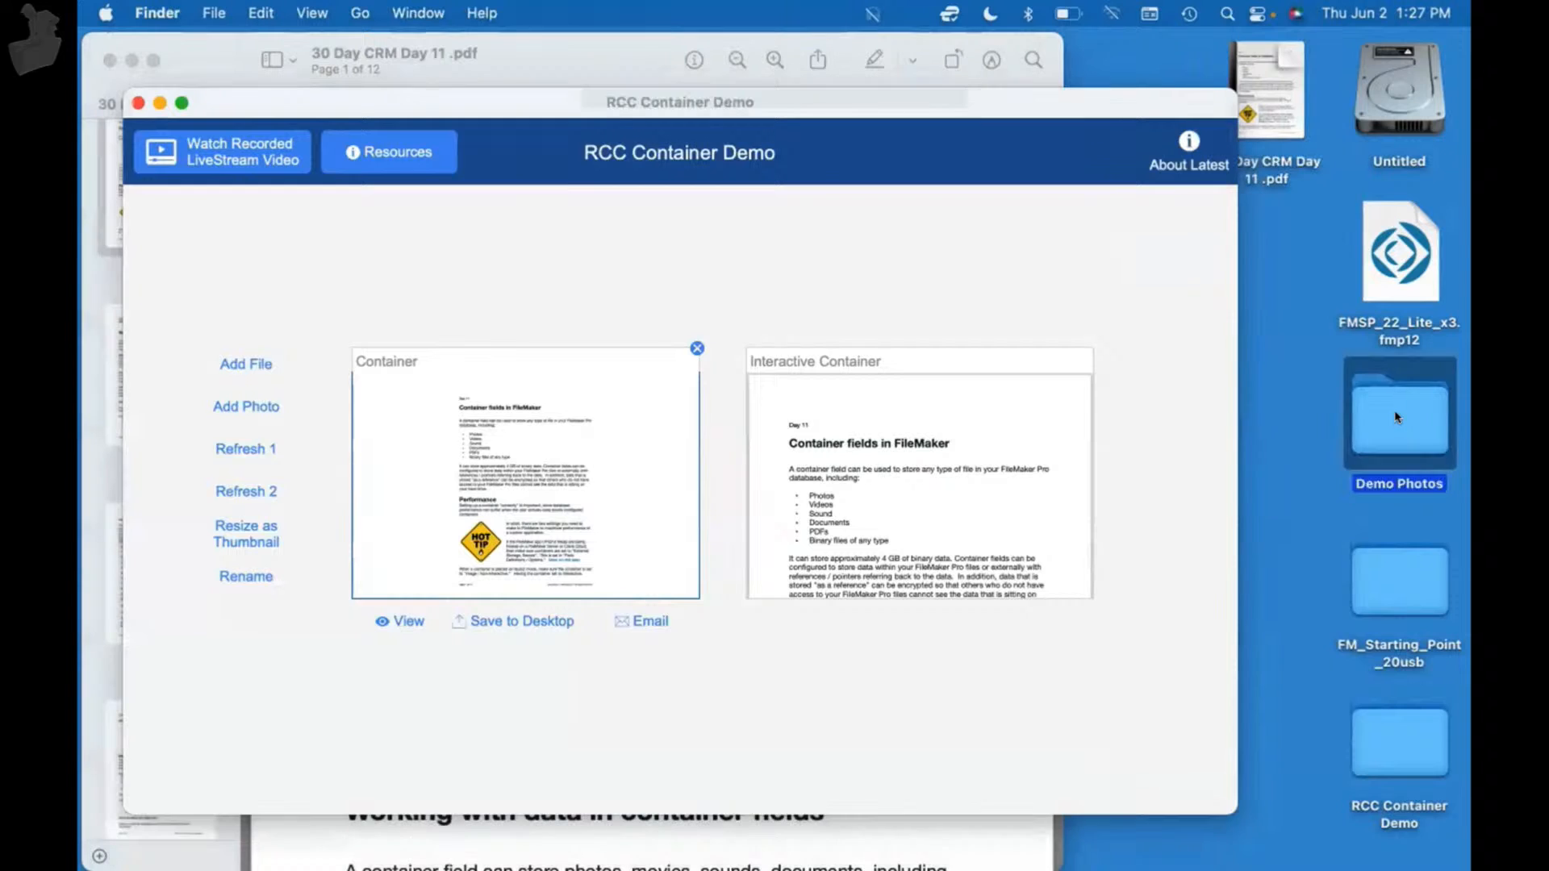
pyautogui.moveTo(979, 326); pyautogui.dragTo(546, 476)
pyautogui.click(588, 279)
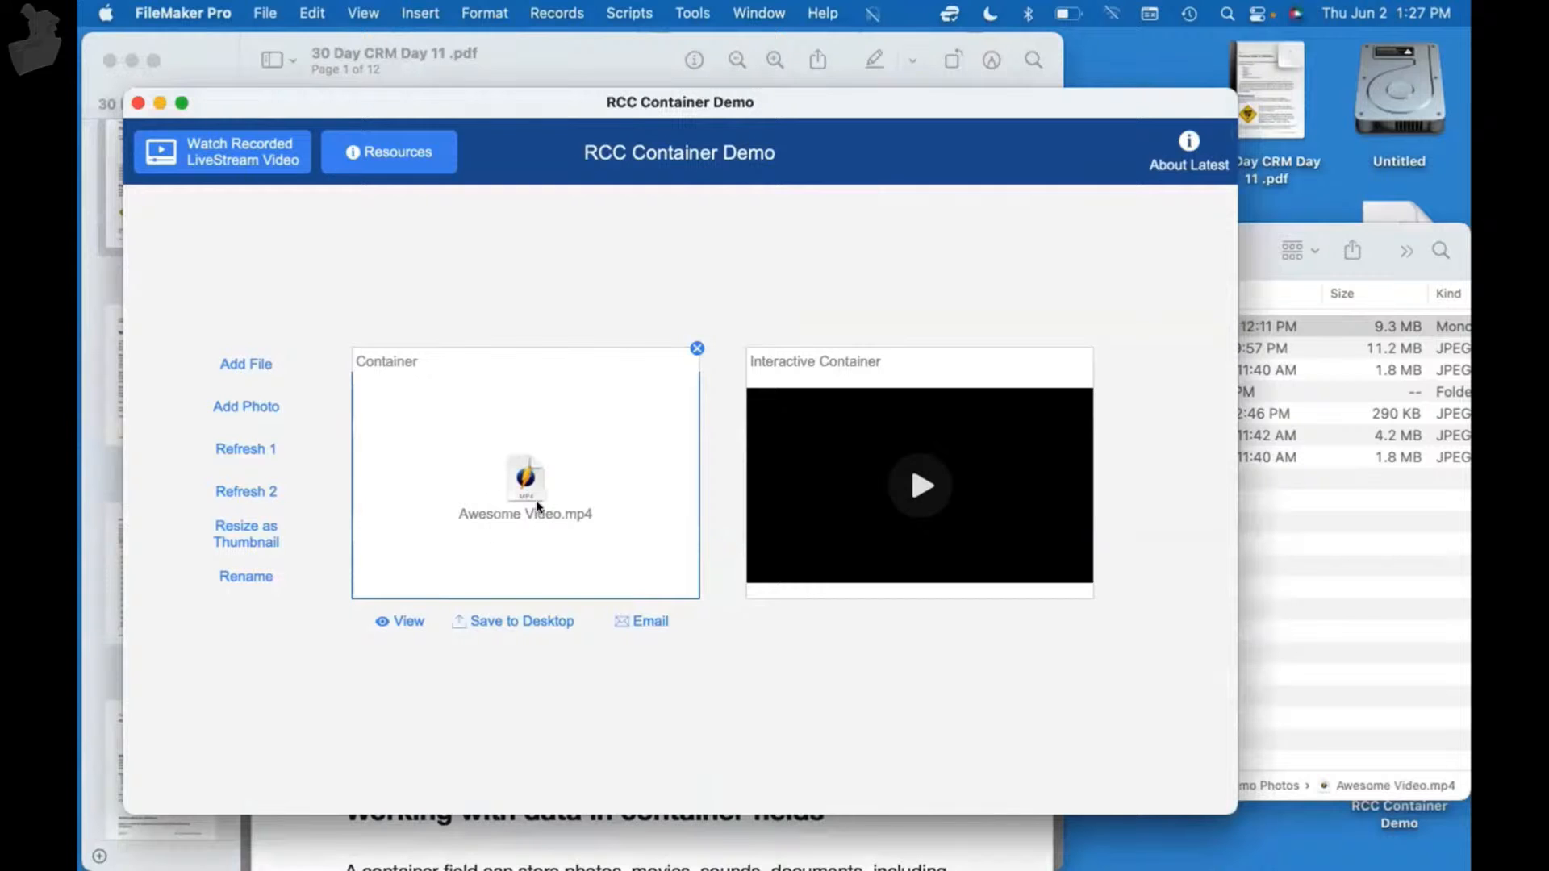
# - Play and pause the video in the Interactive Container, and view the Container field's copy in its external player before closing that player
pyautogui.click(905, 489)
pyautogui.click(905, 489)
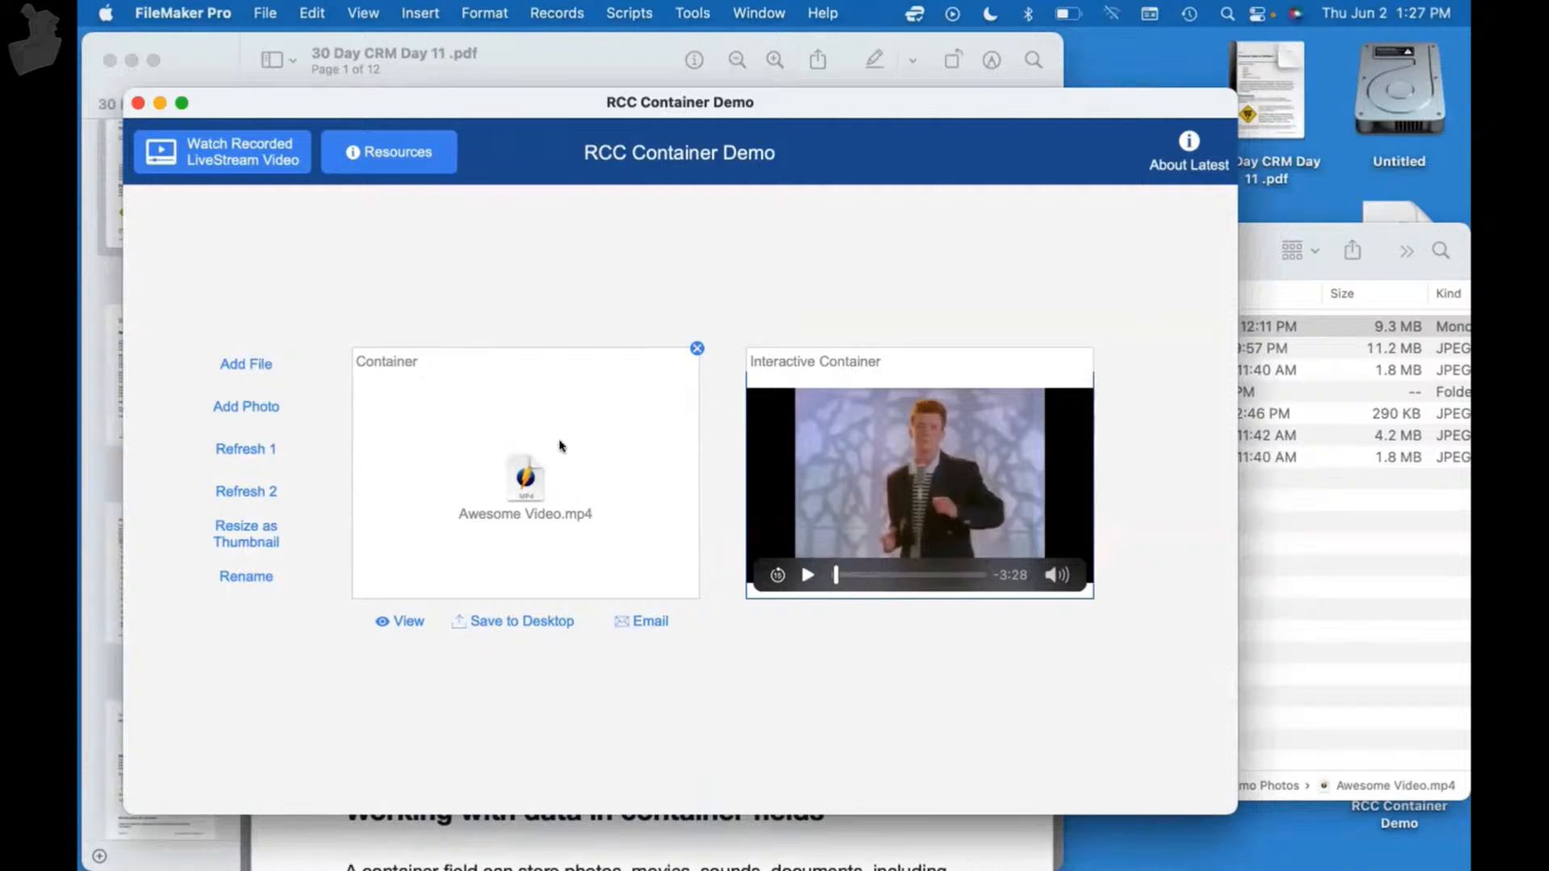
pyautogui.click(396, 613)
pyautogui.click(492, 677)
pyautogui.click(385, 620)
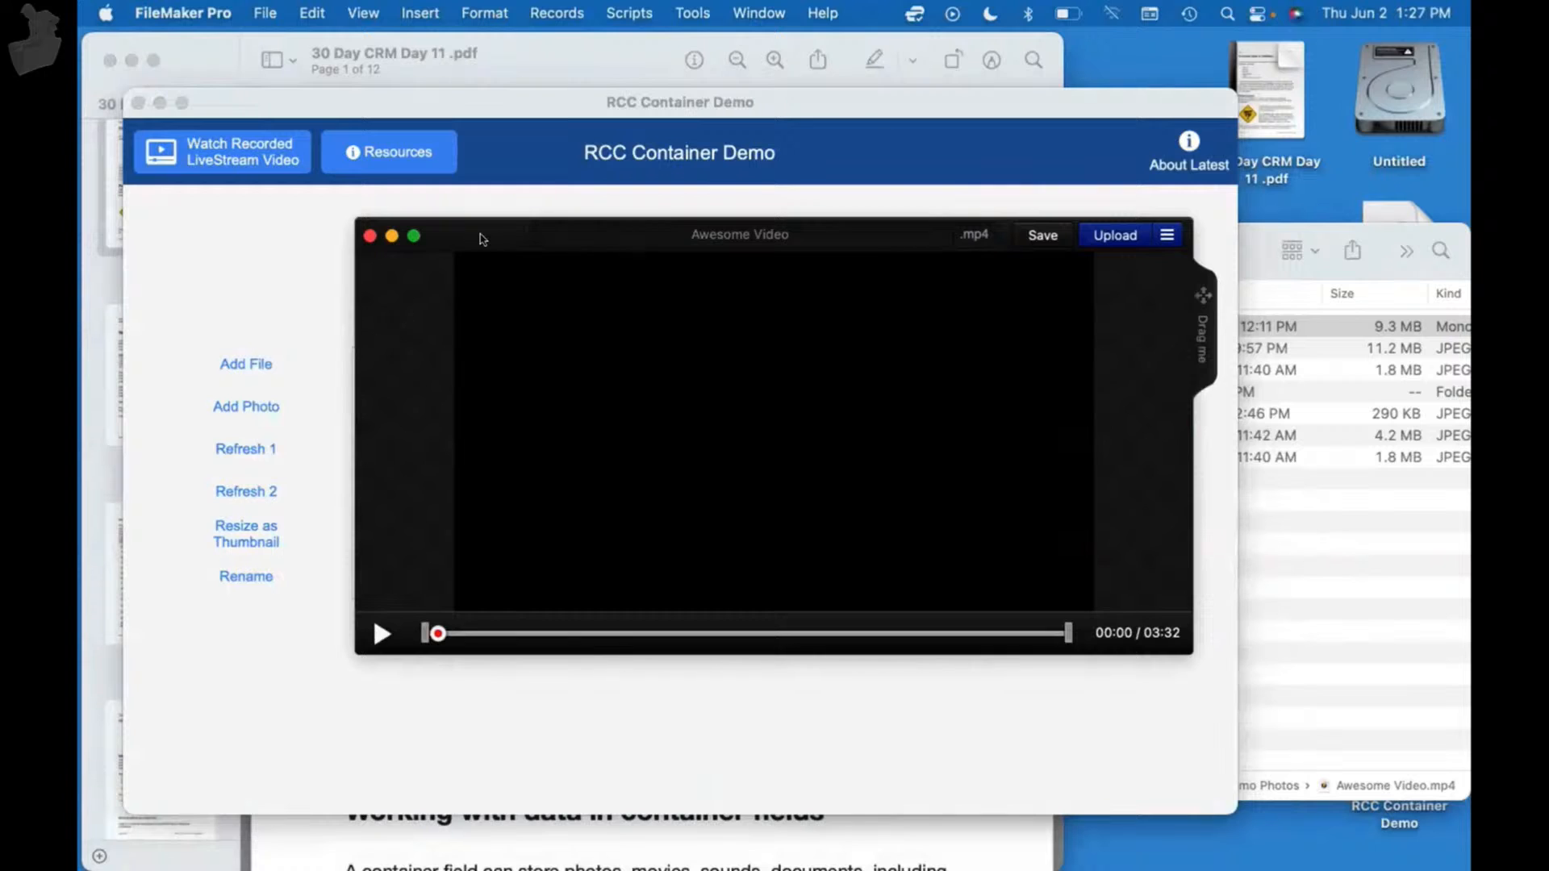
pyautogui.moveTo(452, 236); pyautogui.dragTo(415, 261)
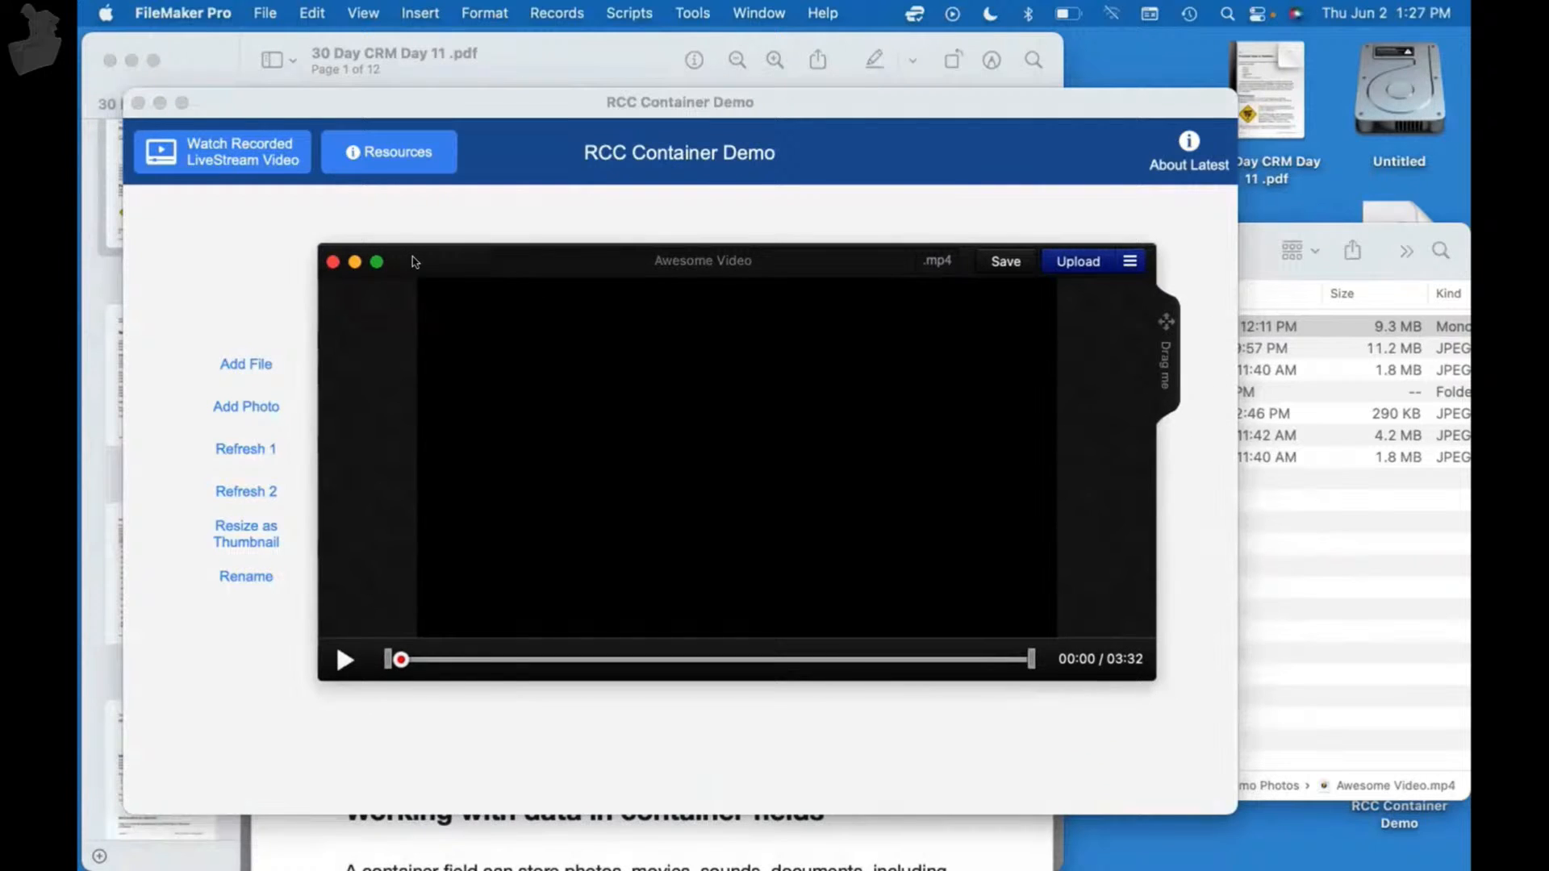
pyautogui.click(332, 261)
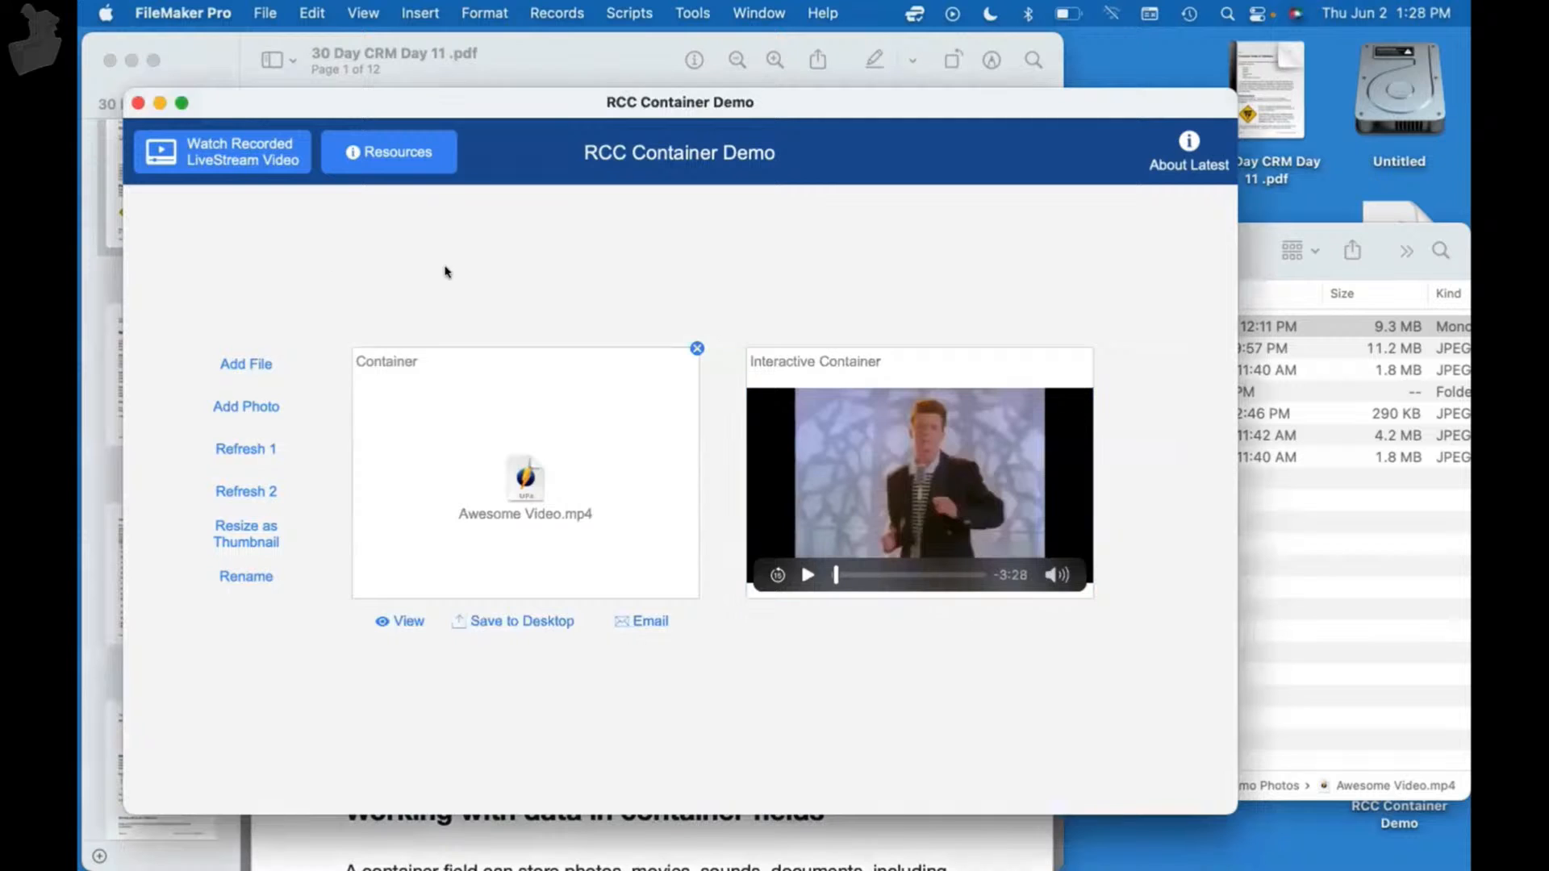
# - Check in Finder's file info which application opens Awesome Video.mp4, and return to the RCC Container Demo database
pyautogui.click(1382, 609)
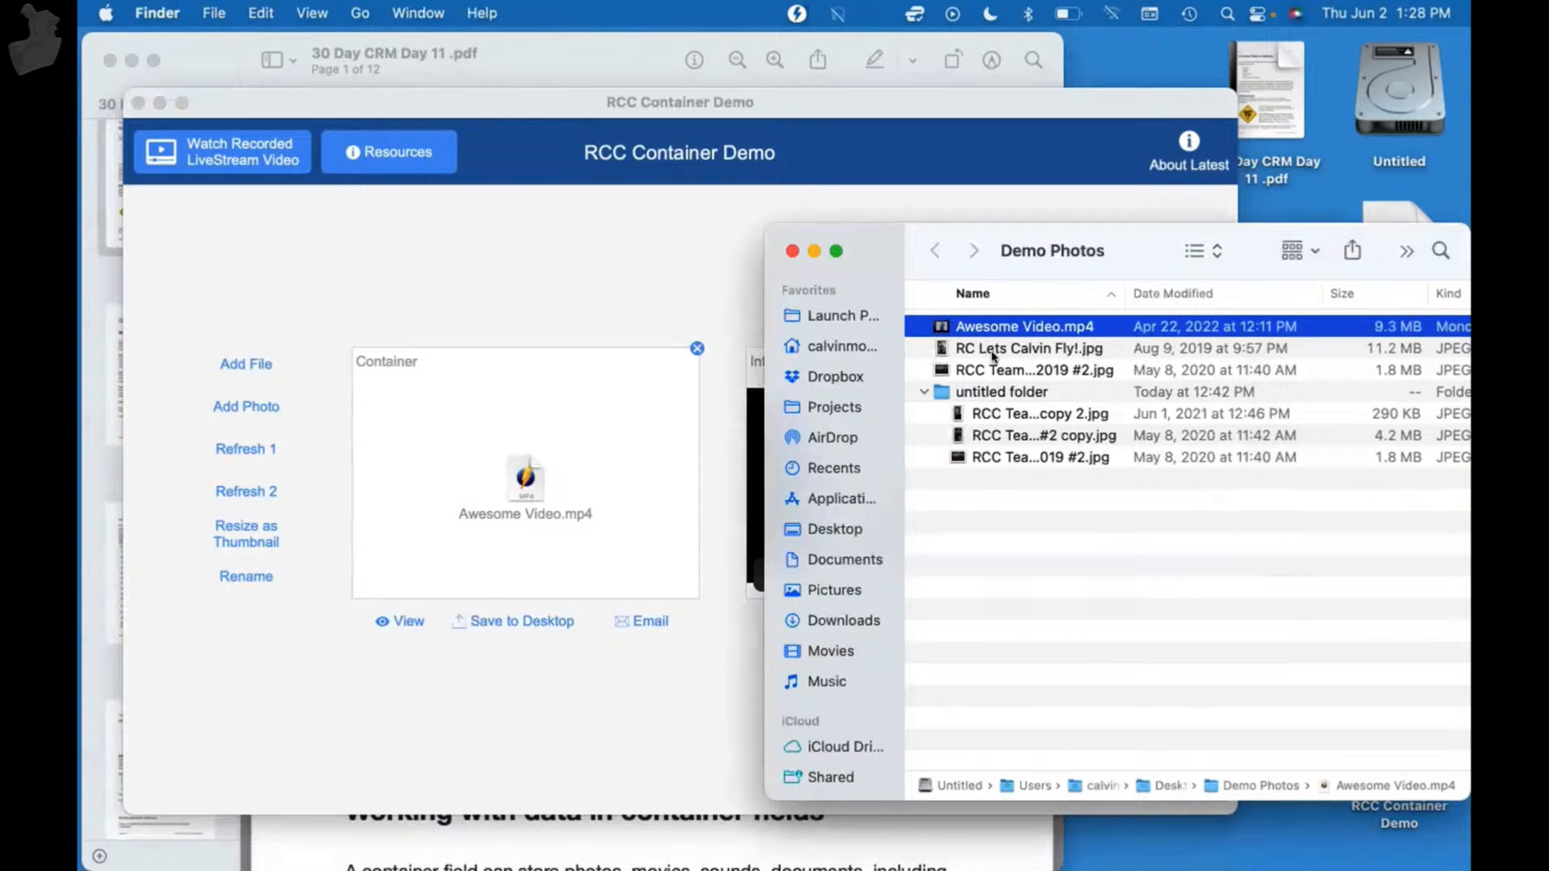
pyautogui.press('super+i')
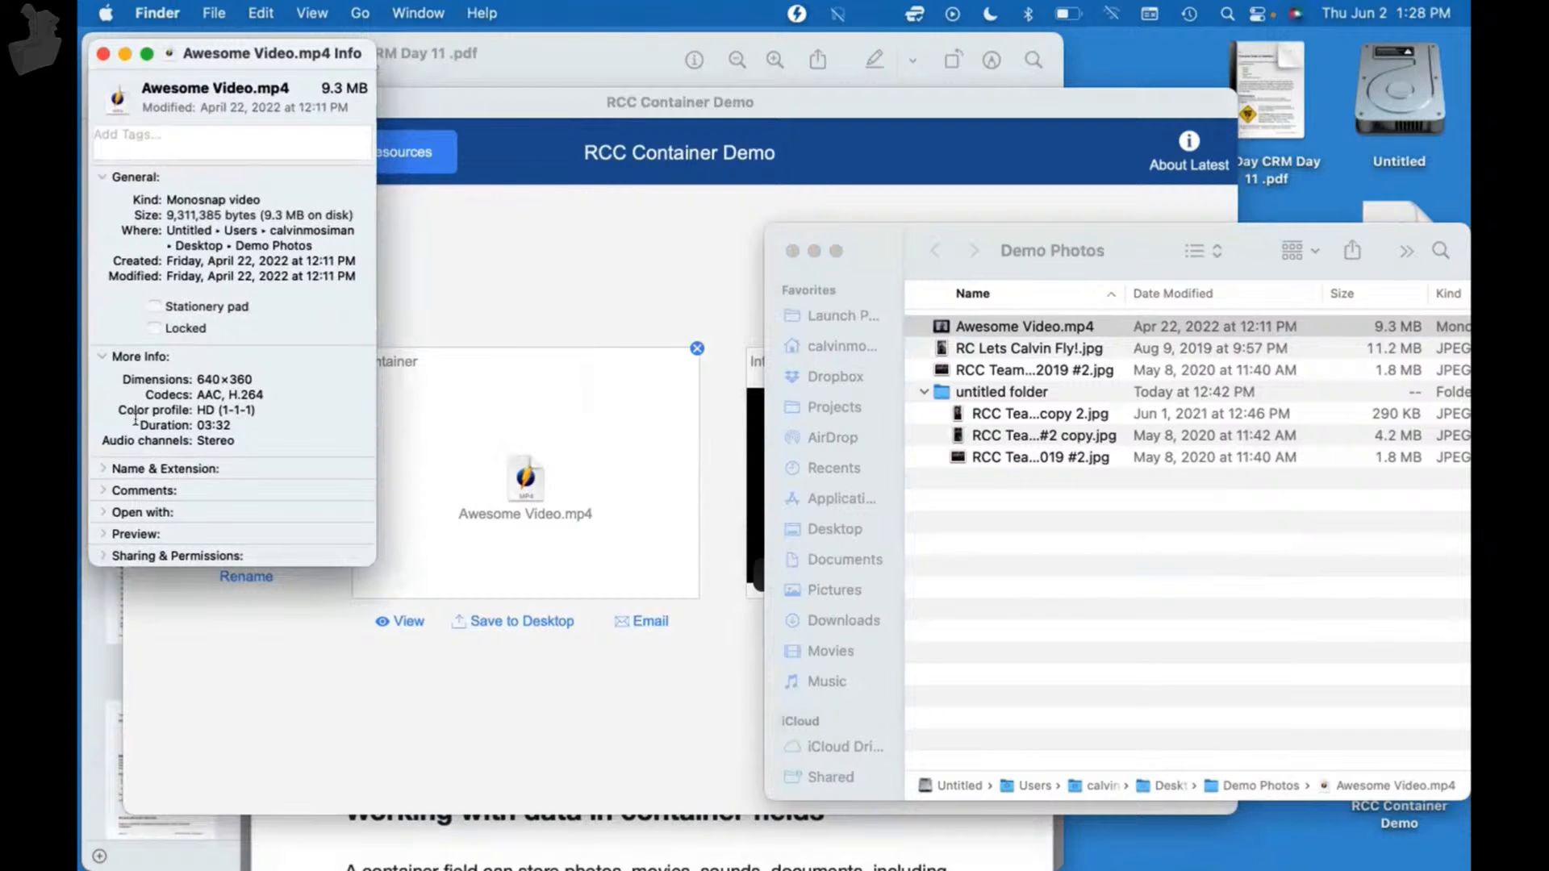
pyautogui.click(103, 467)
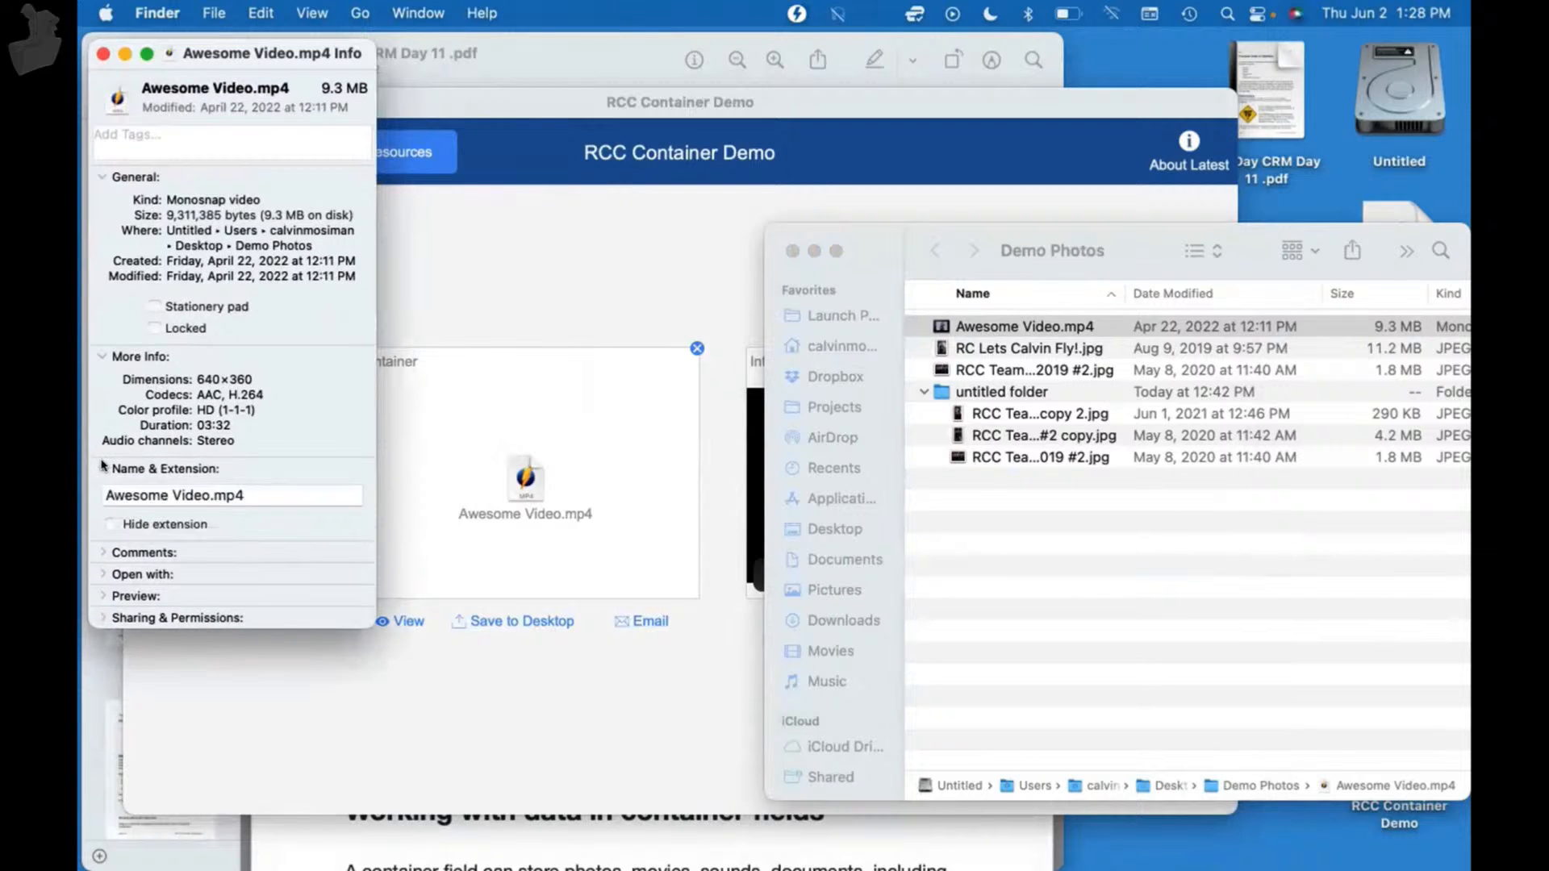
pyautogui.click(103, 467)
pyautogui.click(102, 512)
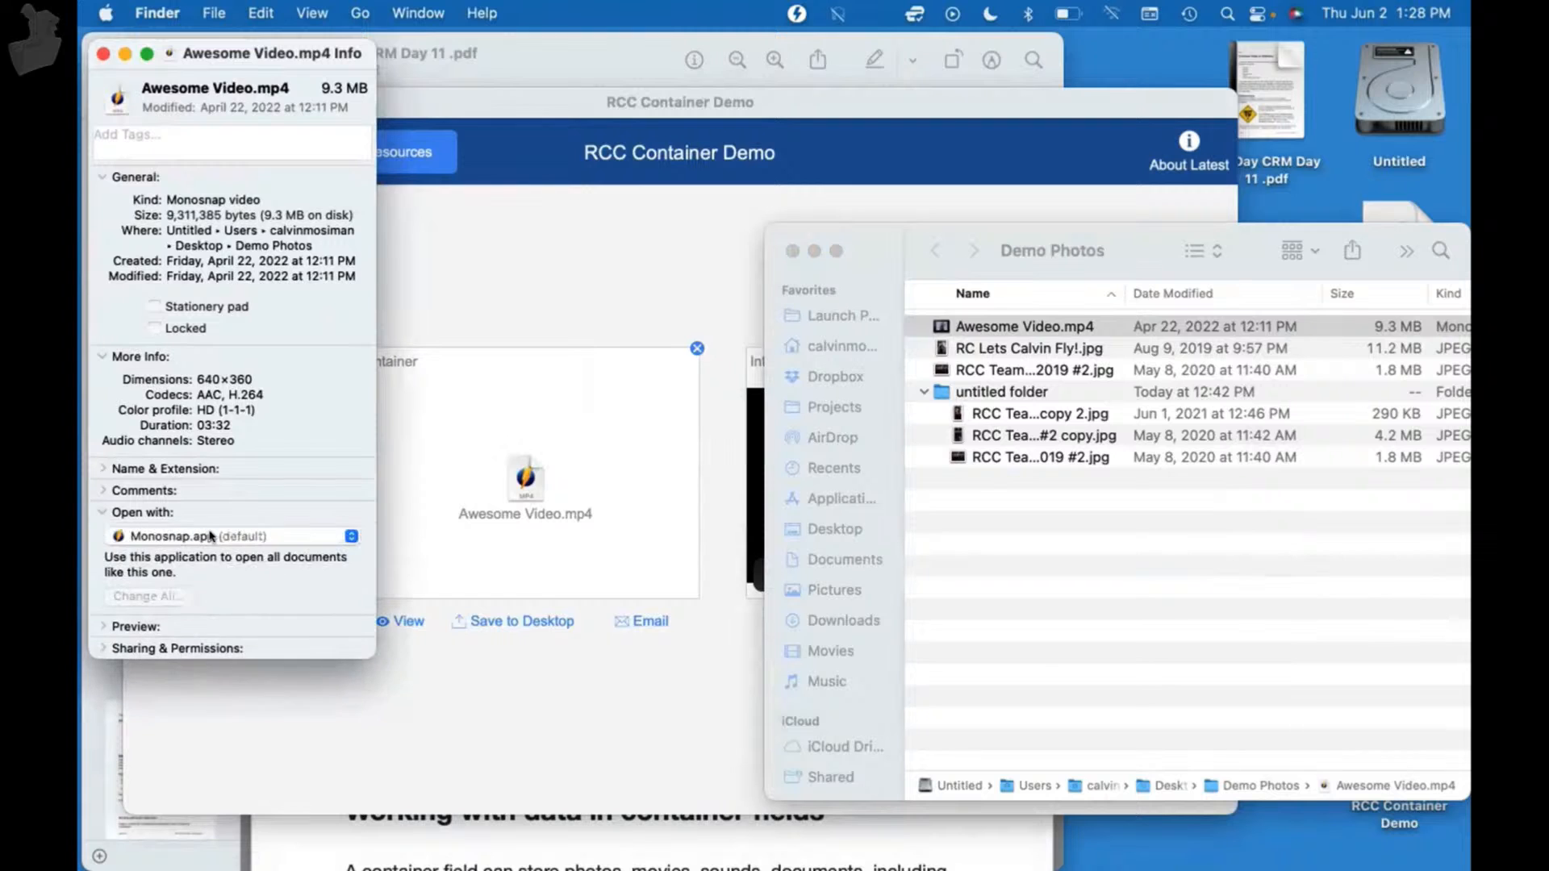
pyautogui.click(209, 537)
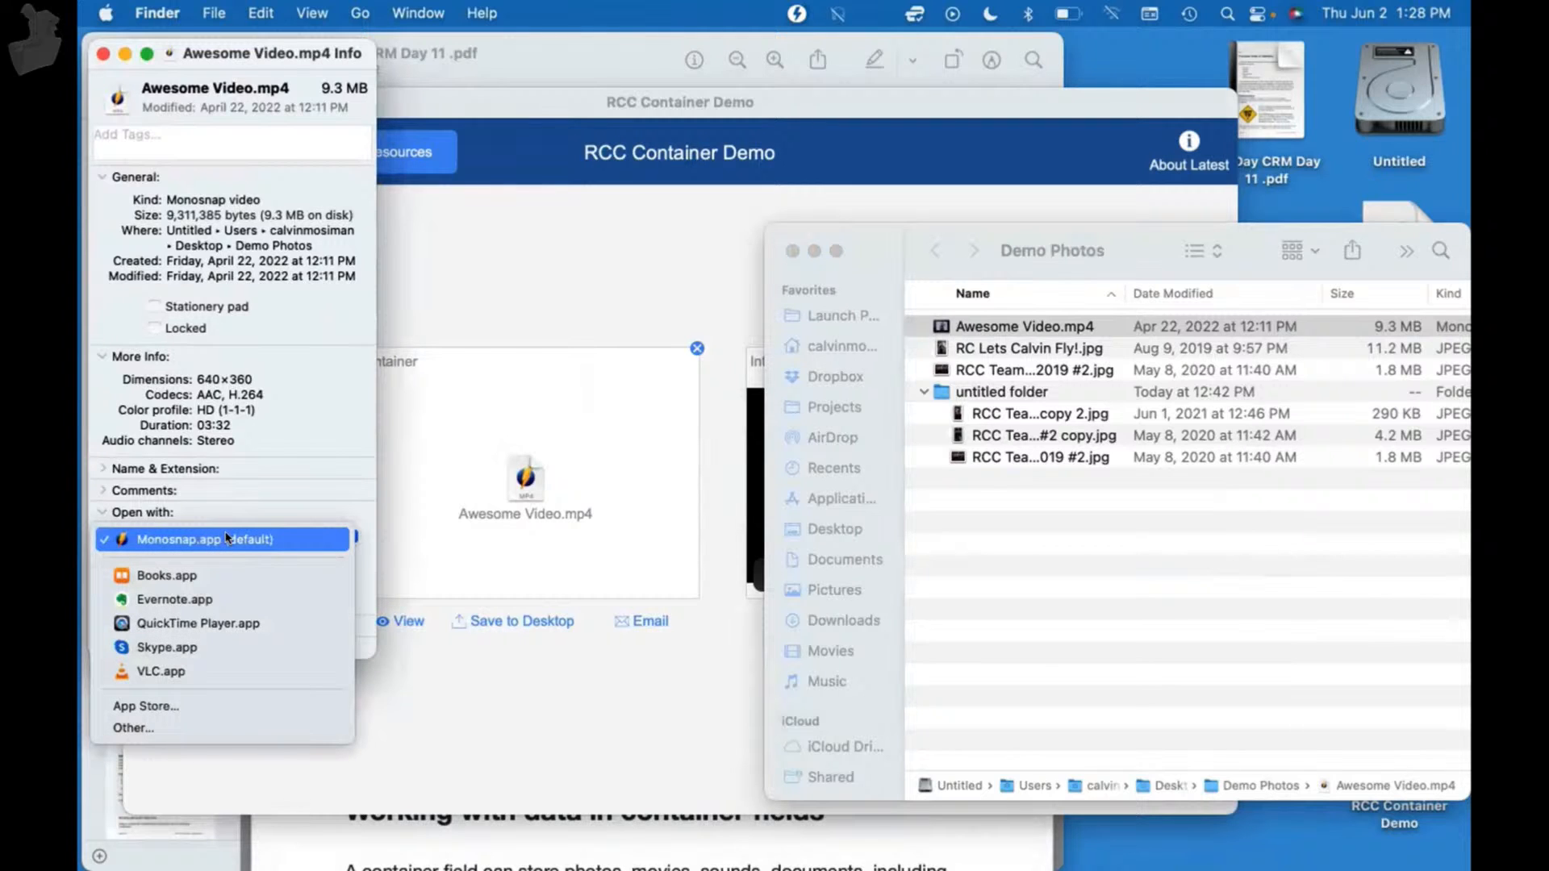
pyautogui.click(284, 397)
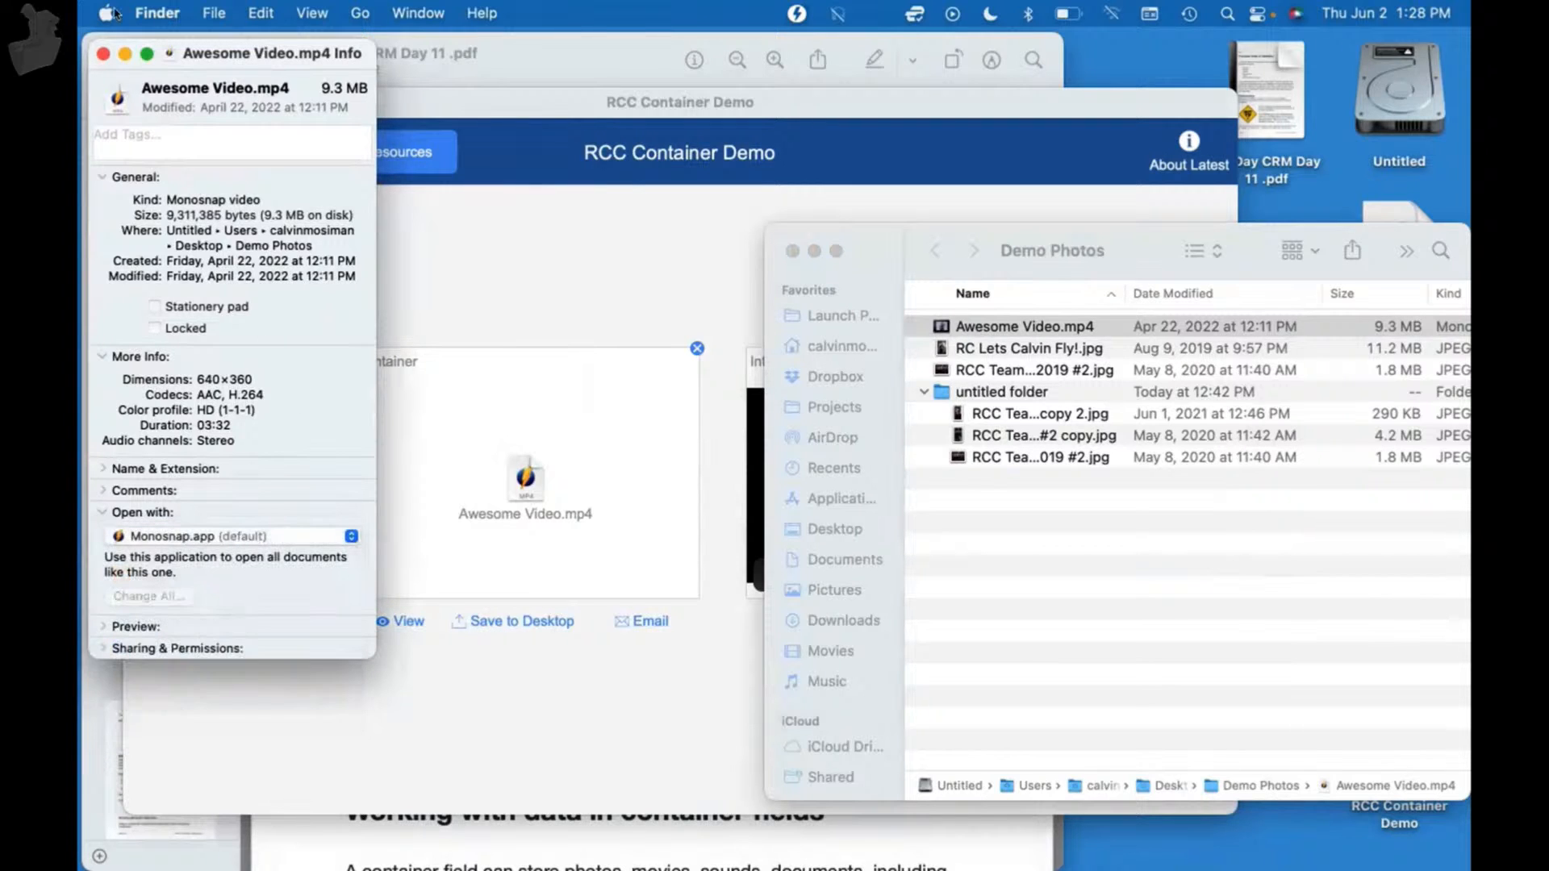
pyautogui.click(104, 53)
pyautogui.click(626, 259)
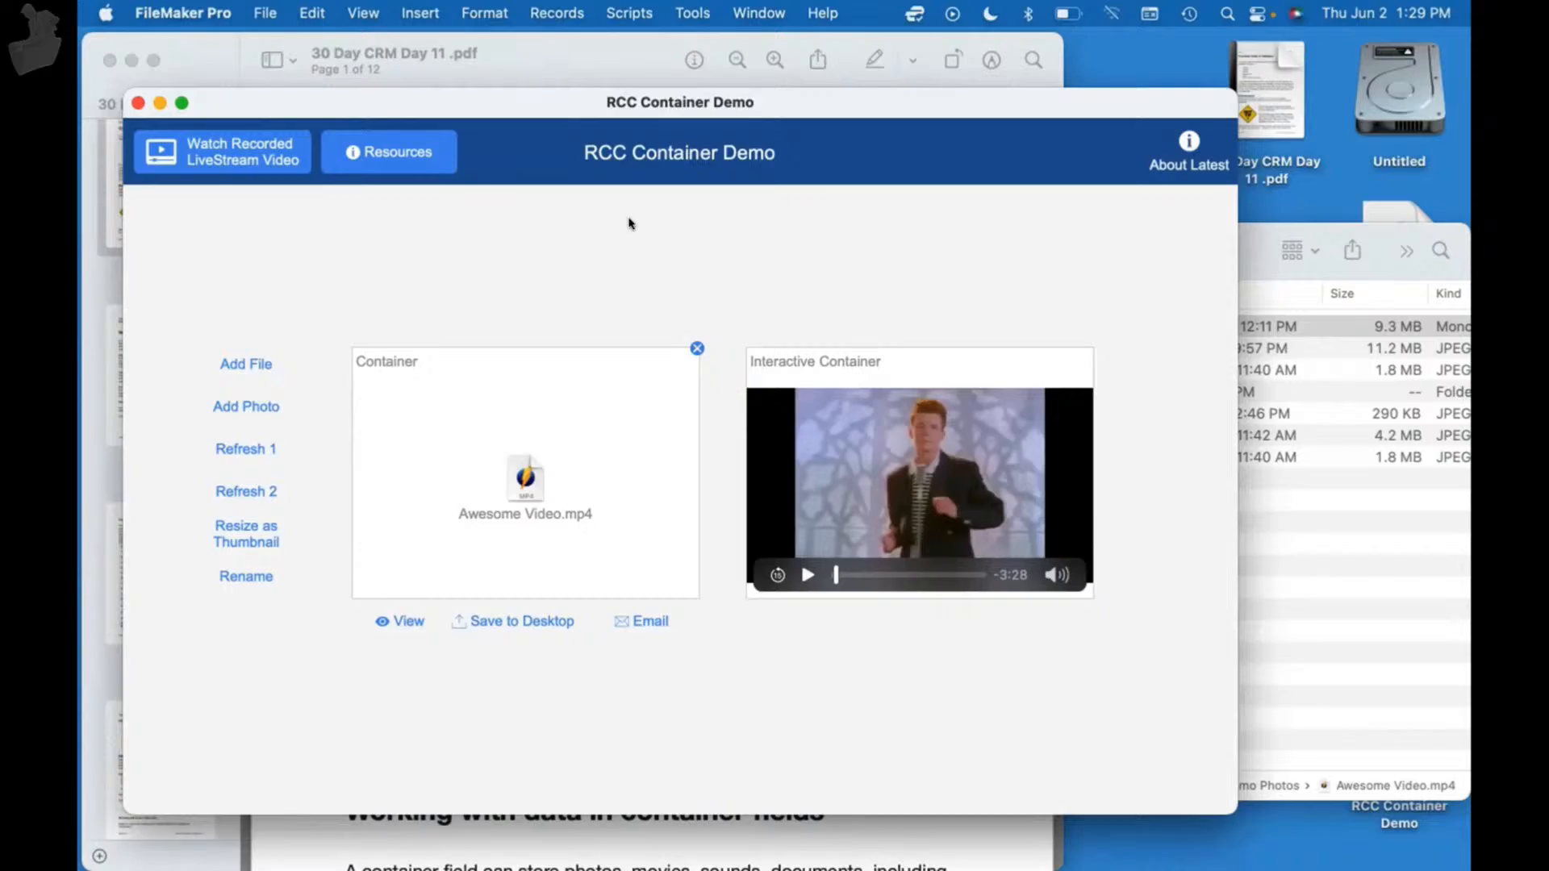
# - Skim the opening pages of 30 Day CRM Day 11 .pdf in Preview and return to the FileMaker database
pyautogui.click(509, 54)
pyautogui.scroll(-15, 539, 442)
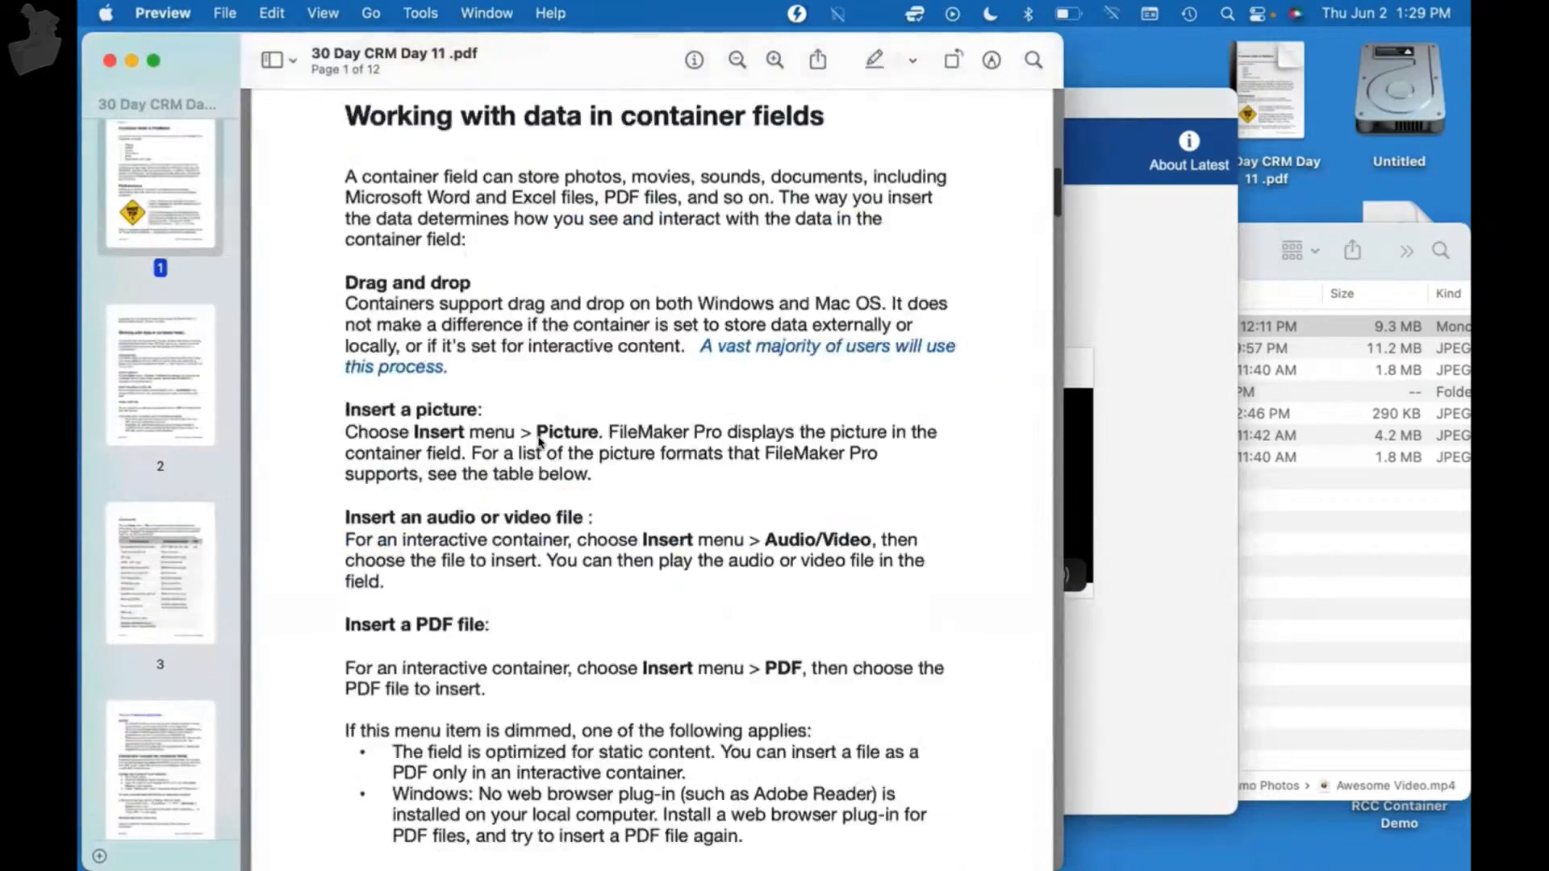
pyautogui.scroll(-20, 539, 442)
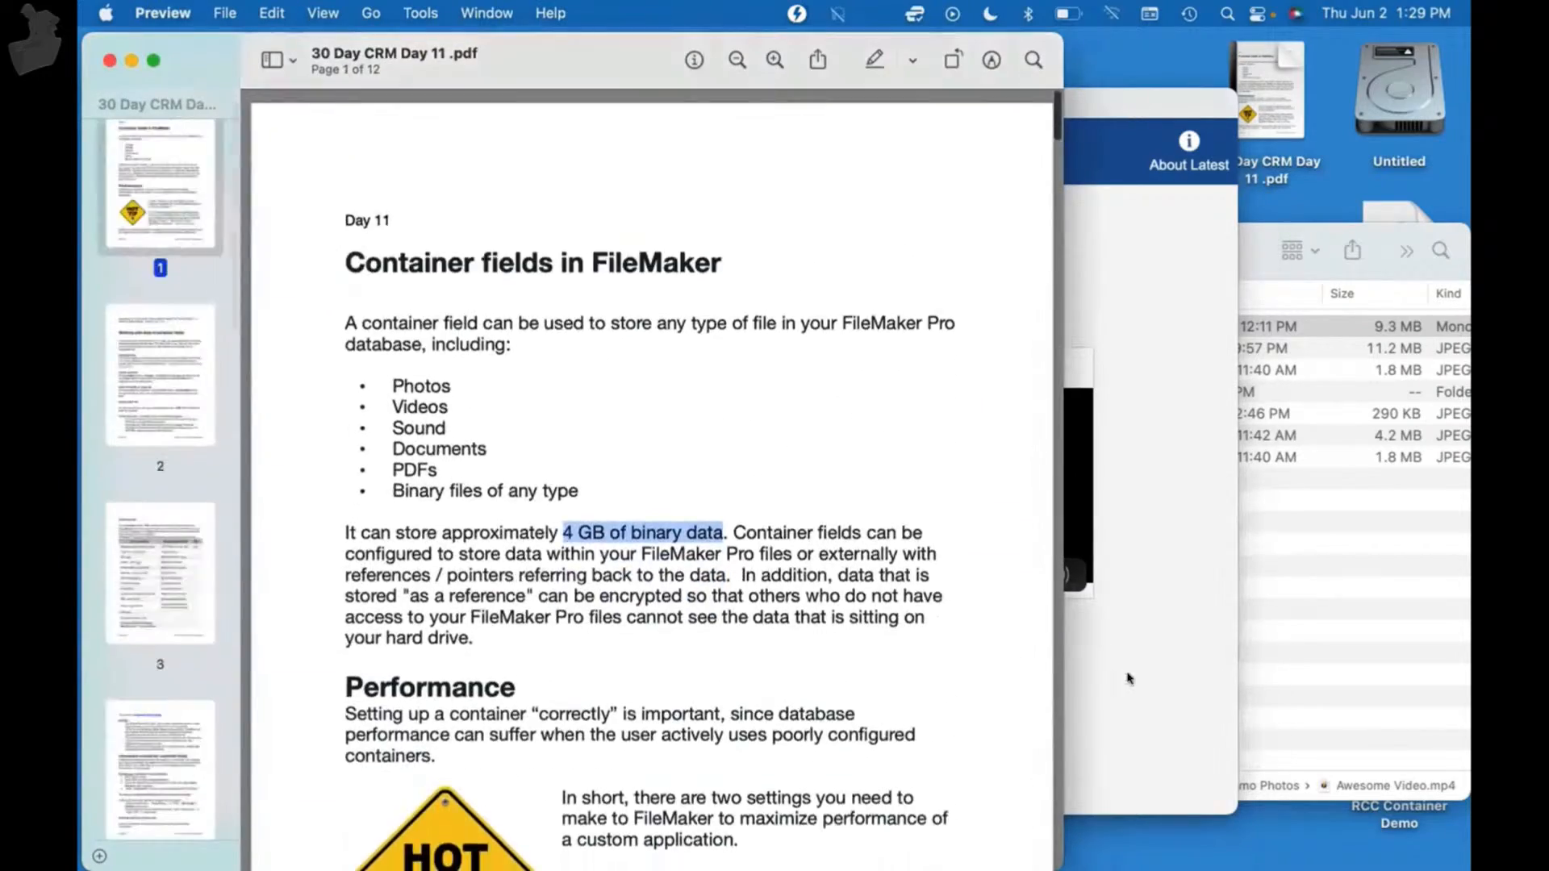
pyautogui.press('super+Tab')
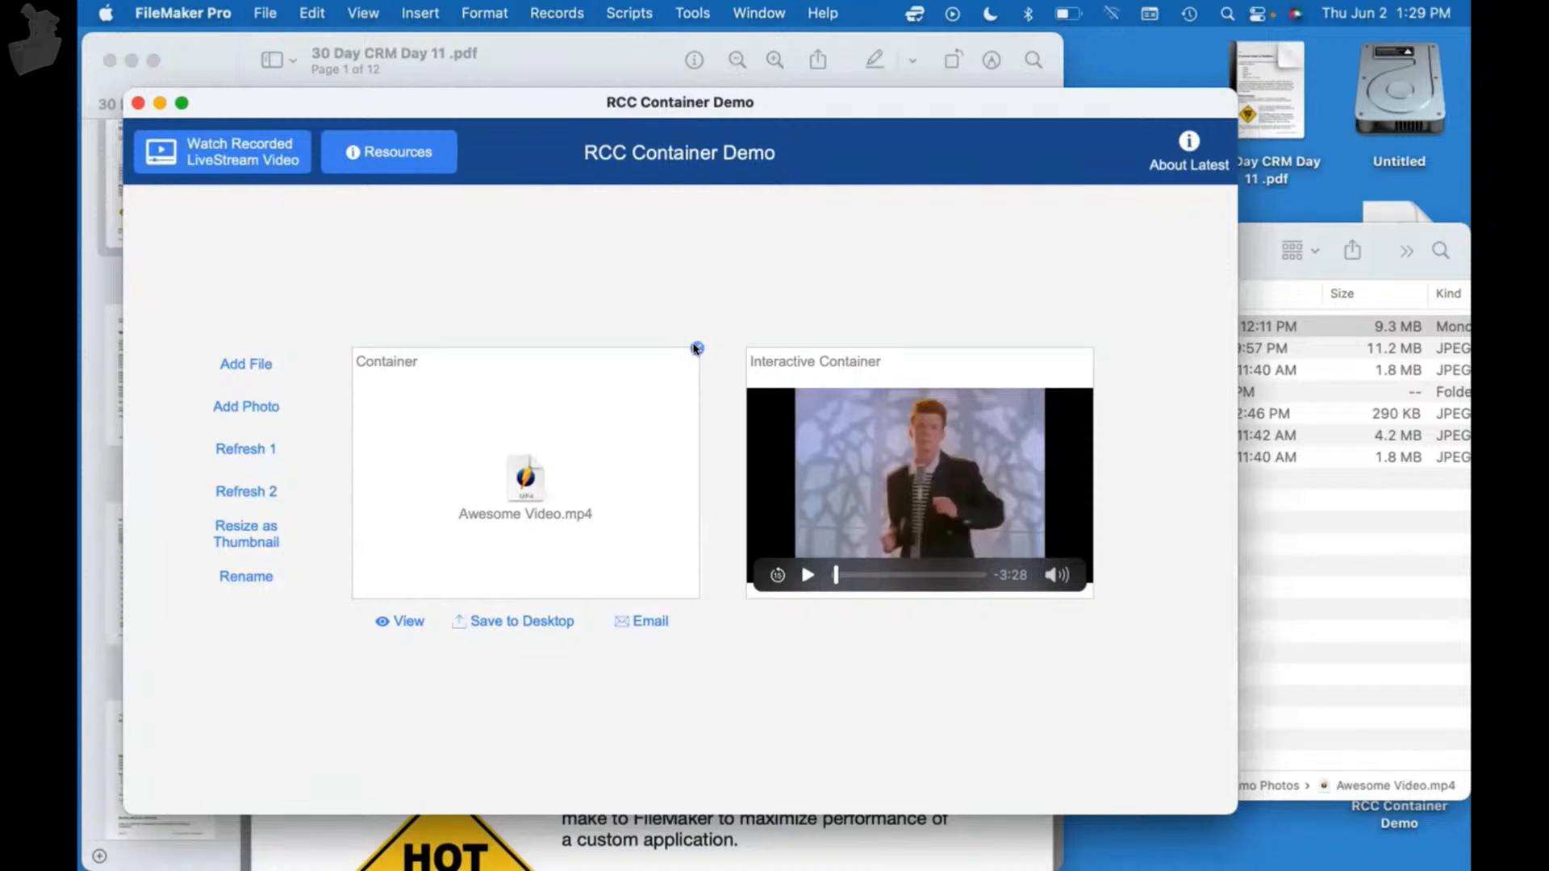
# - Open the layout for editing in an enlarged window with a narrower add-ons pane, and examine the Container field's Optimize for setting
pyautogui.press('super+l')
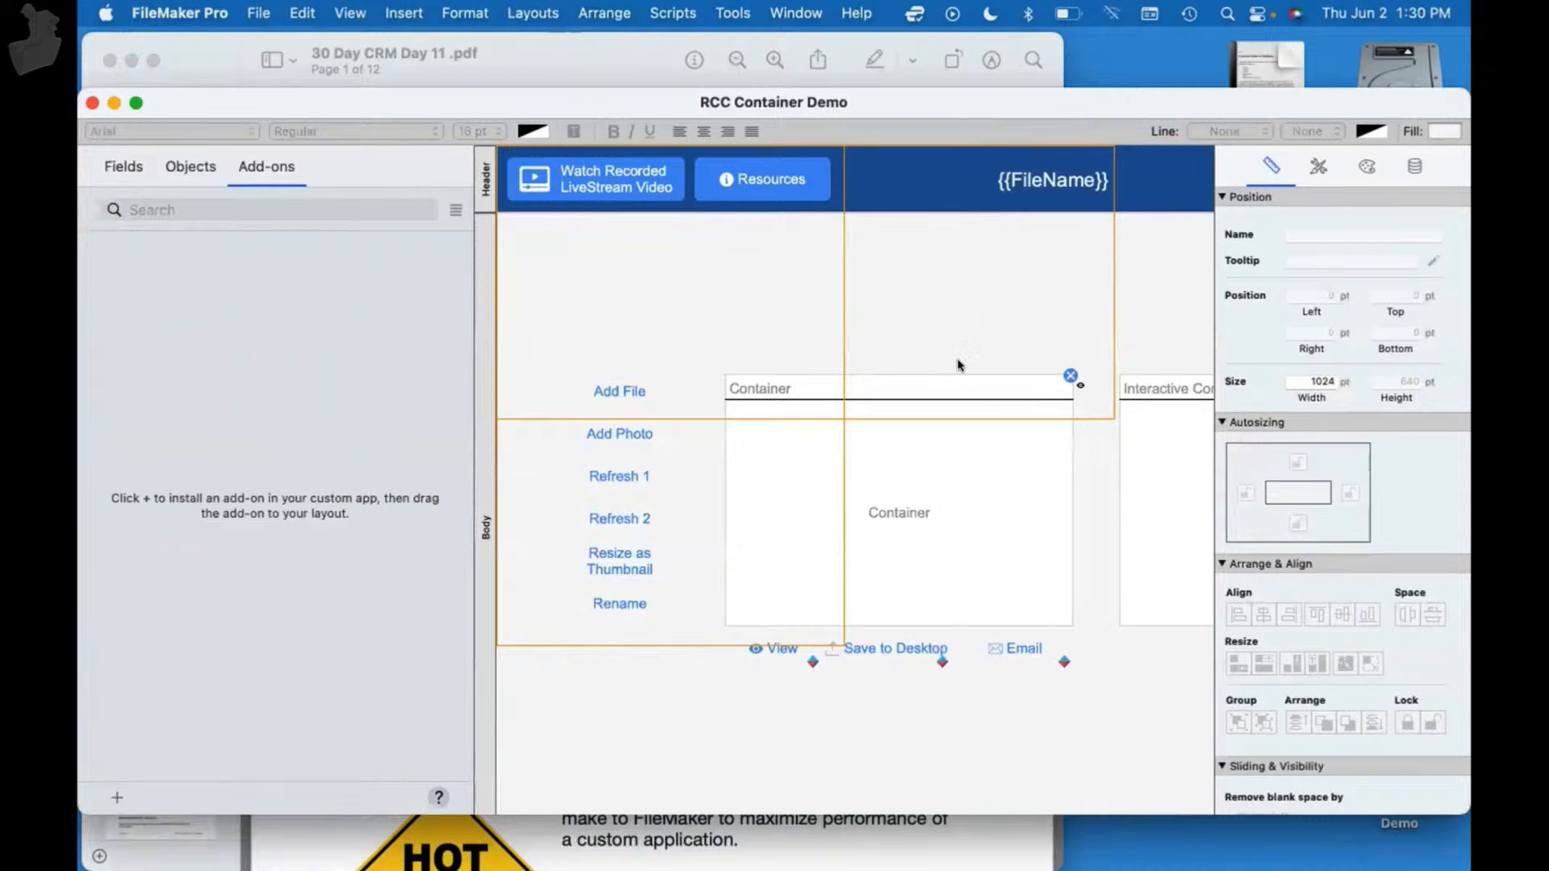
pyautogui.hscroll(8, 951, 368)
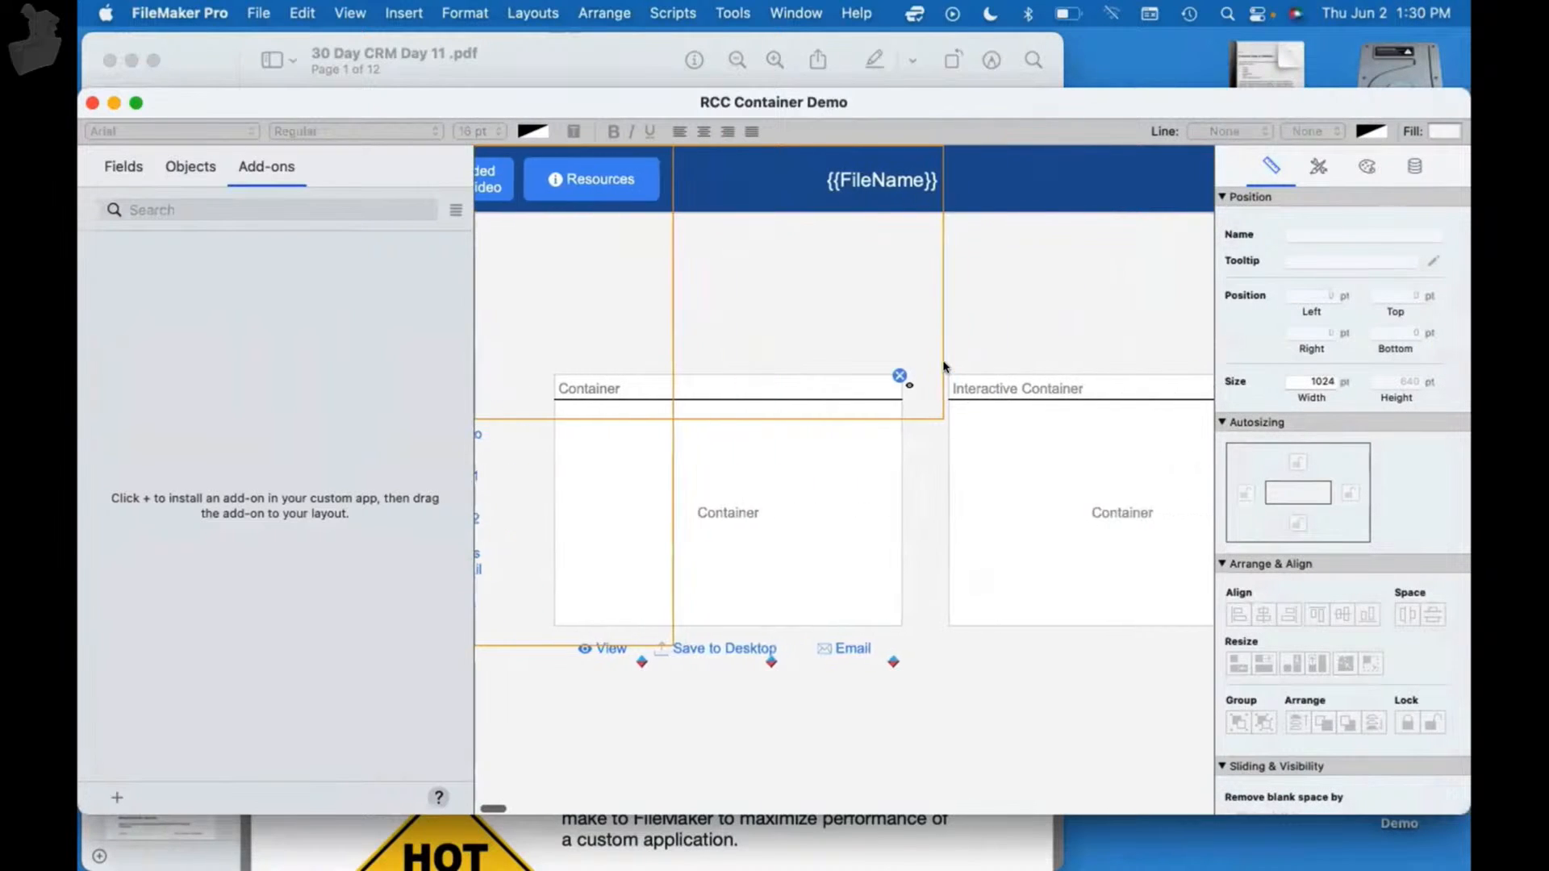
pyautogui.click(616, 501)
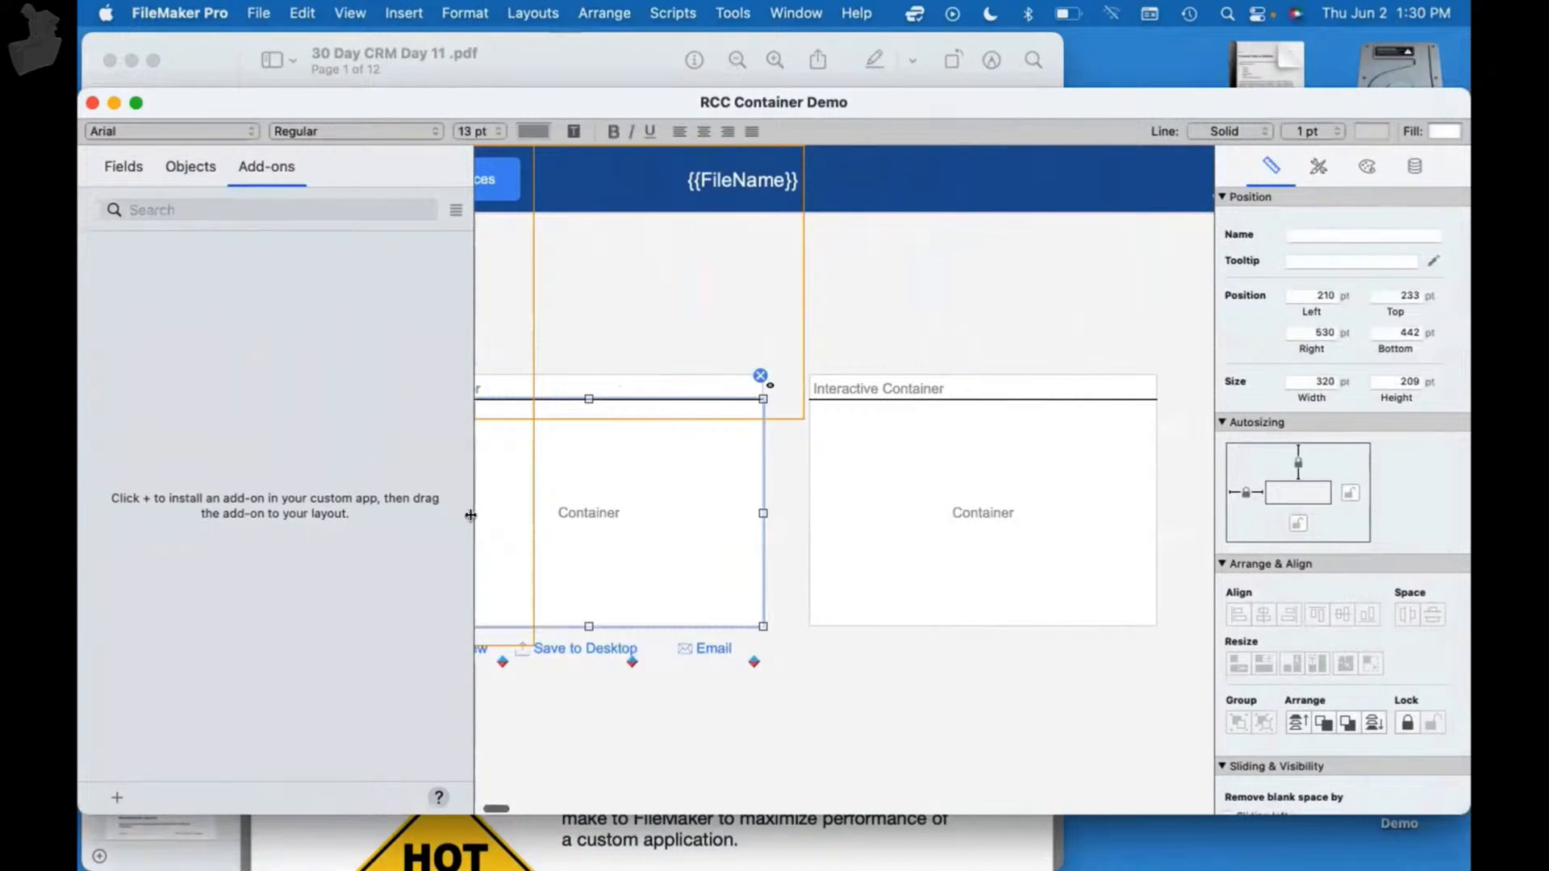
pyautogui.moveTo(476, 505); pyautogui.dragTo(283, 521)
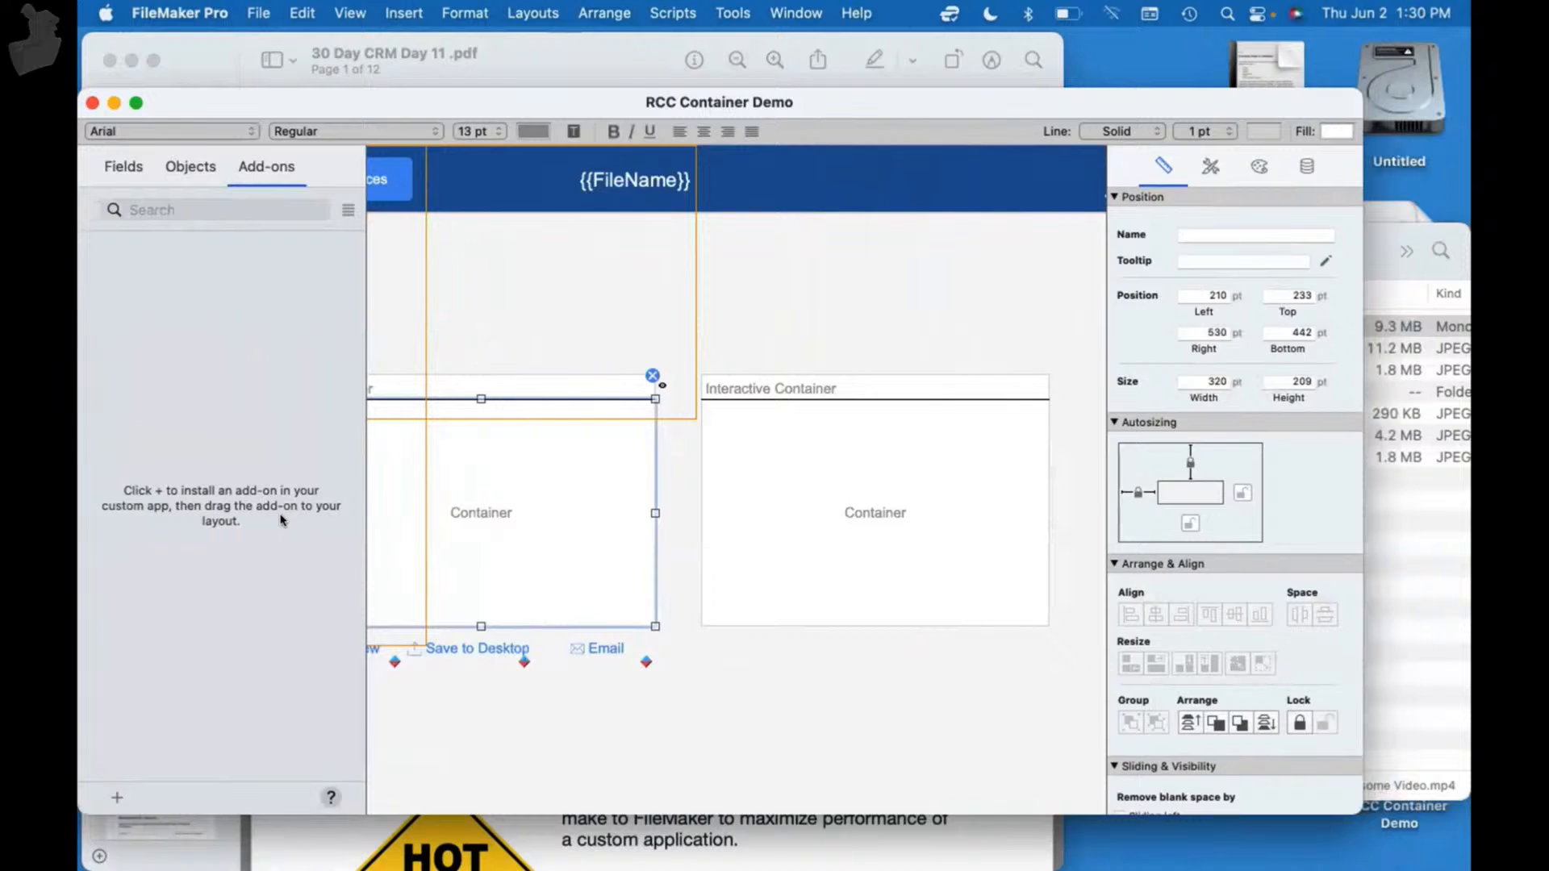
pyautogui.press('alt+super+s')
pyautogui.doubleClick(366, 117)
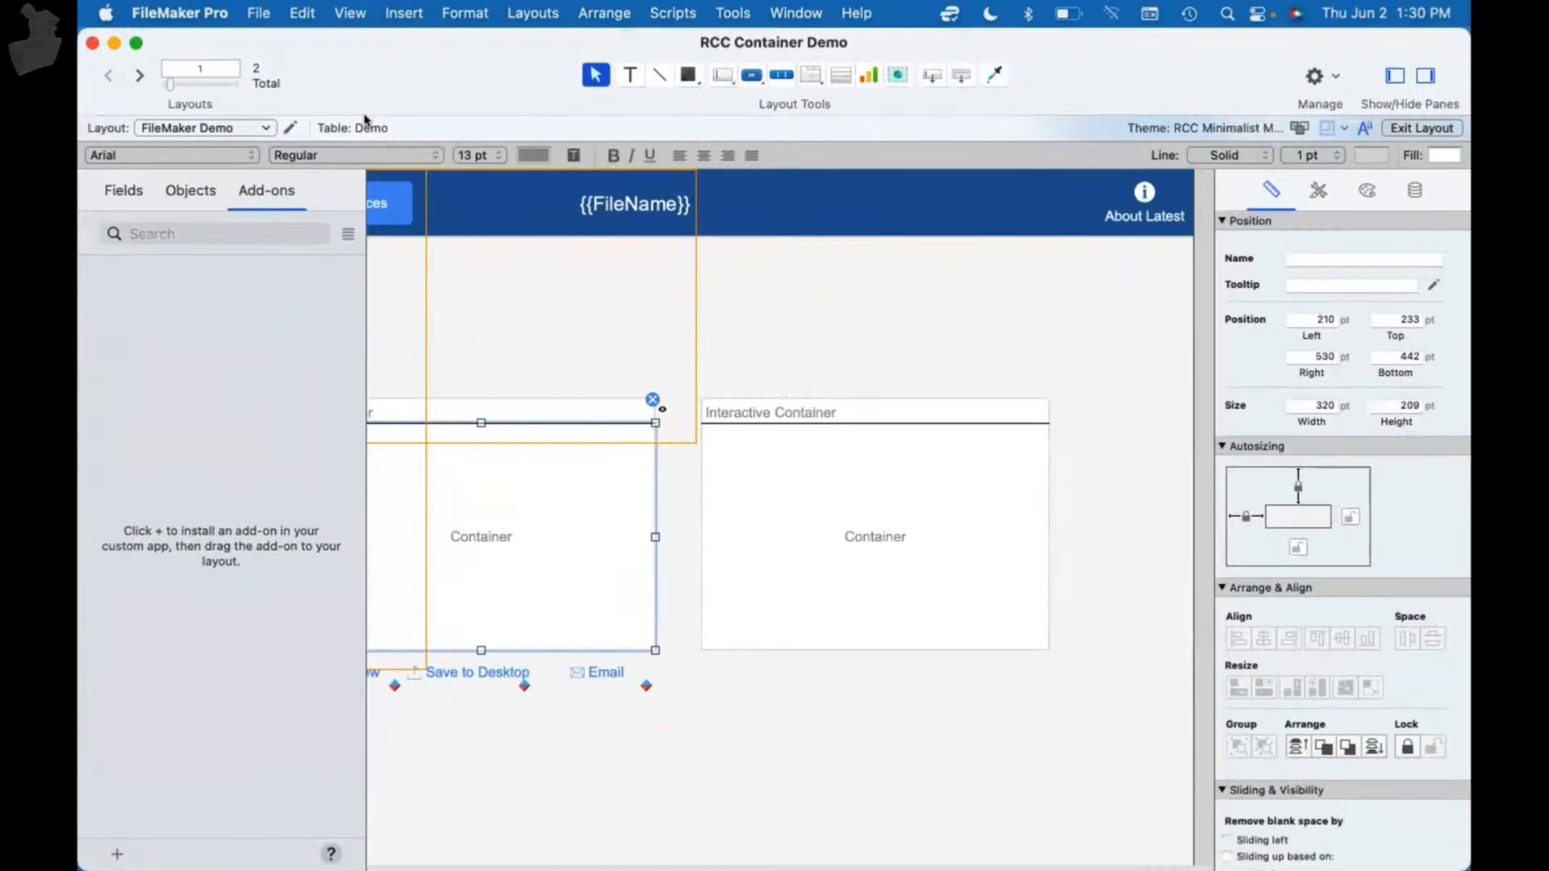
pyautogui.click(1421, 191)
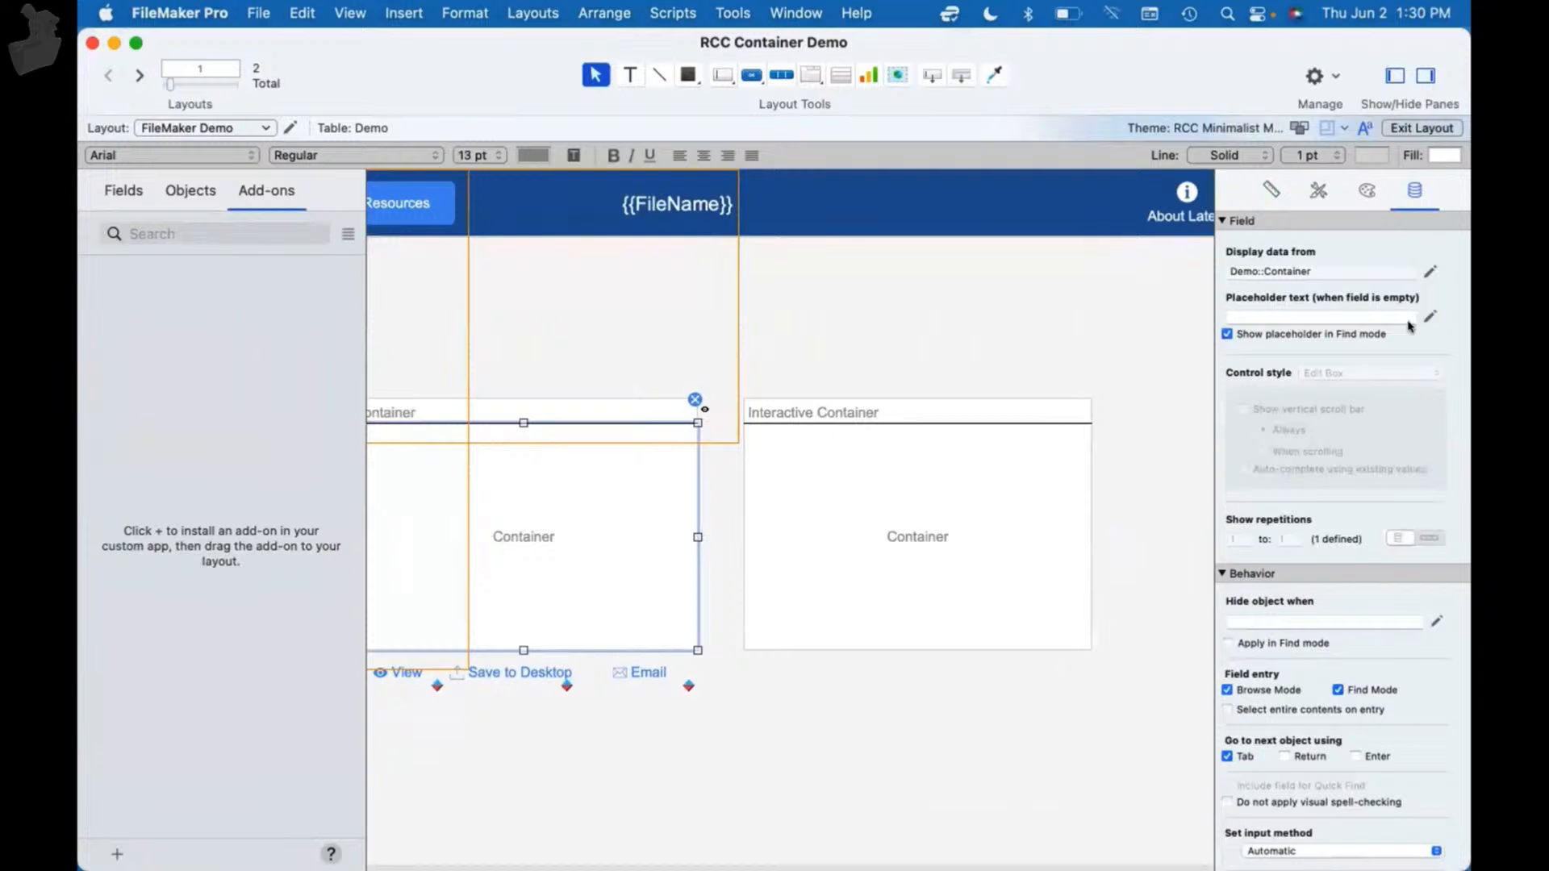
pyautogui.scroll(-9, 1360, 570)
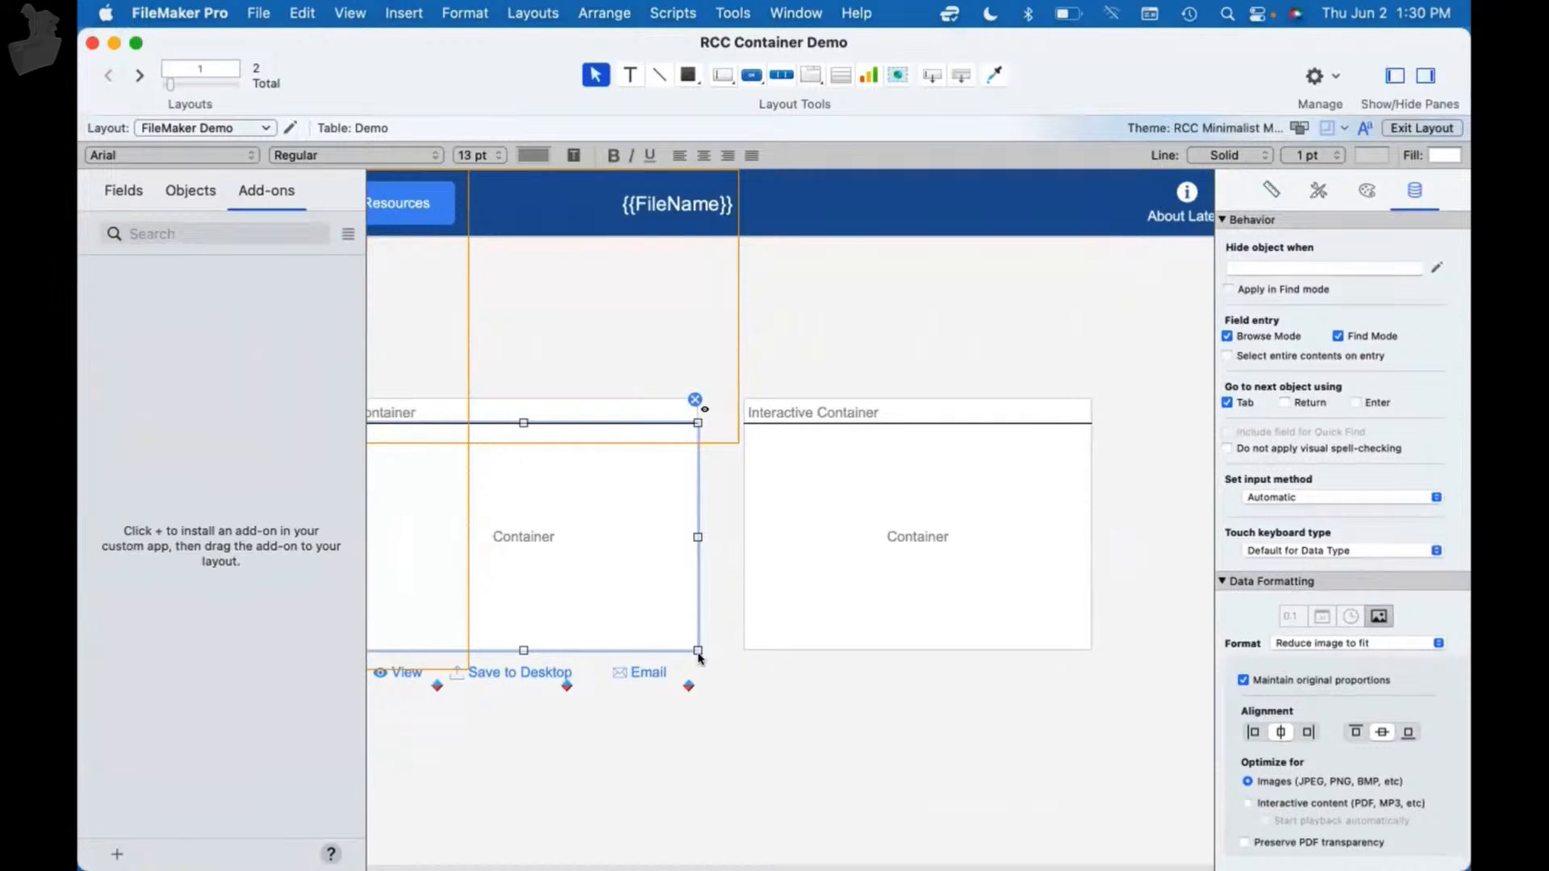
pyautogui.hscroll(-3, 699, 656)
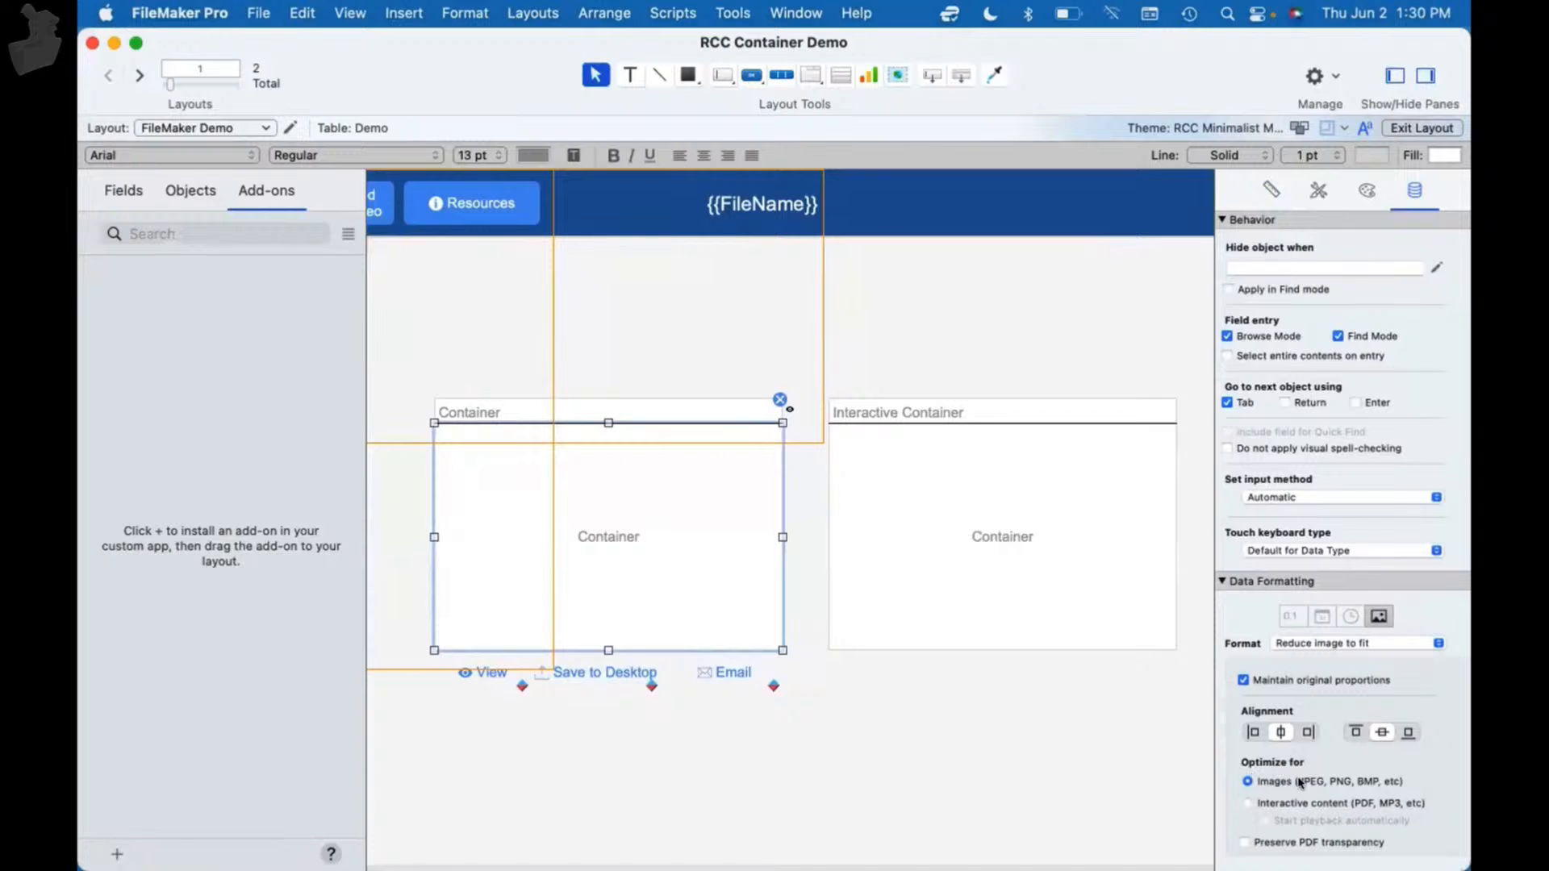
# - Set the Interactive Container to start playback automatically and test it in Browse mode, pausing the video and toggling the found set
pyautogui.click(1025, 520)
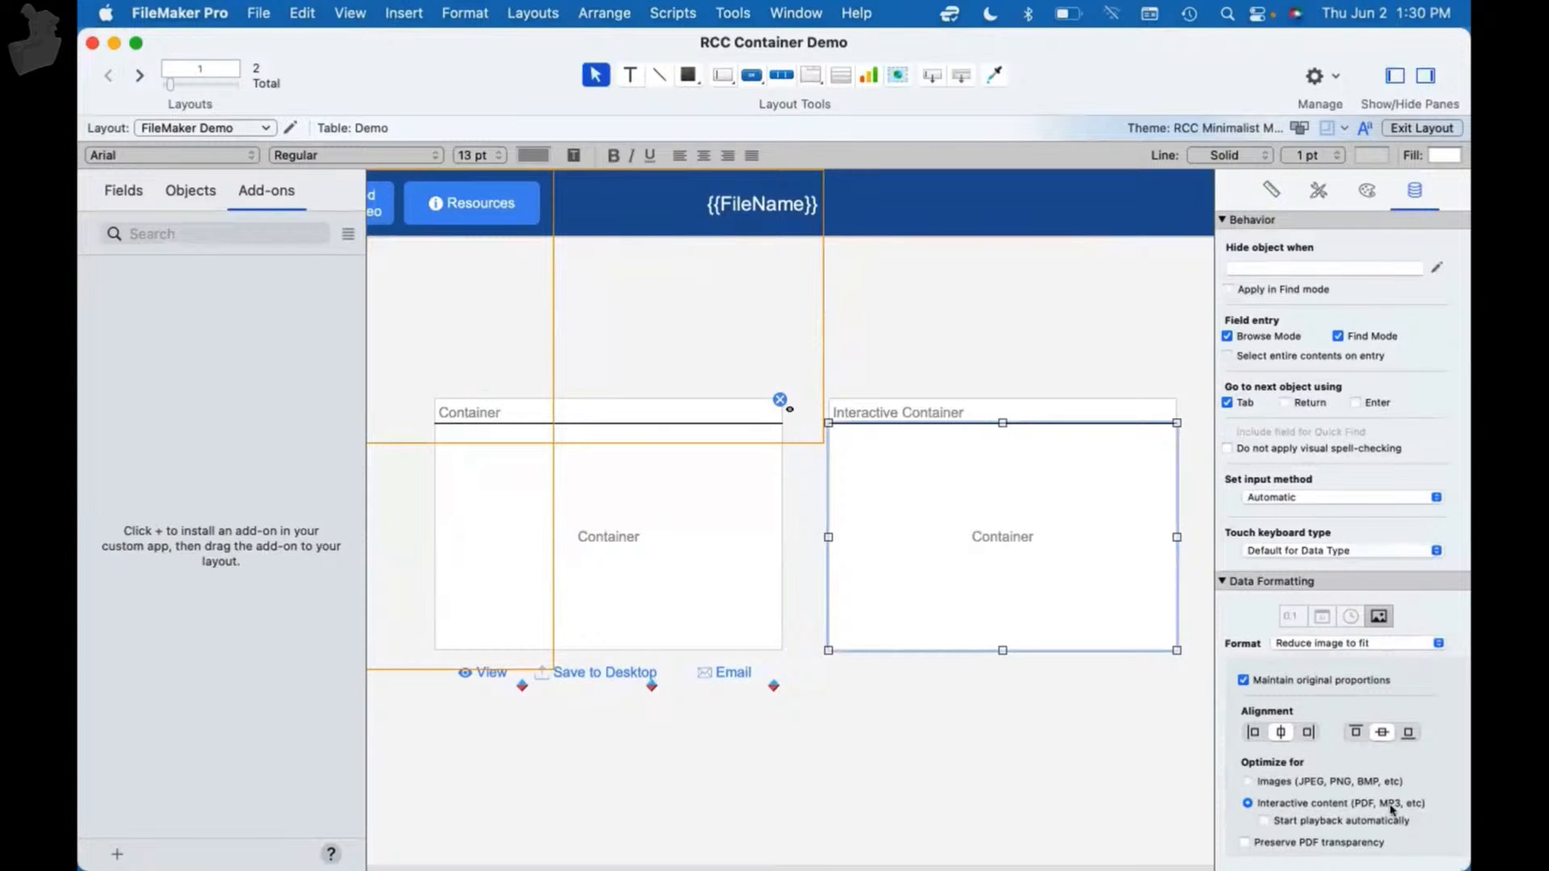
pyautogui.click(1263, 821)
pyautogui.press('super+b')
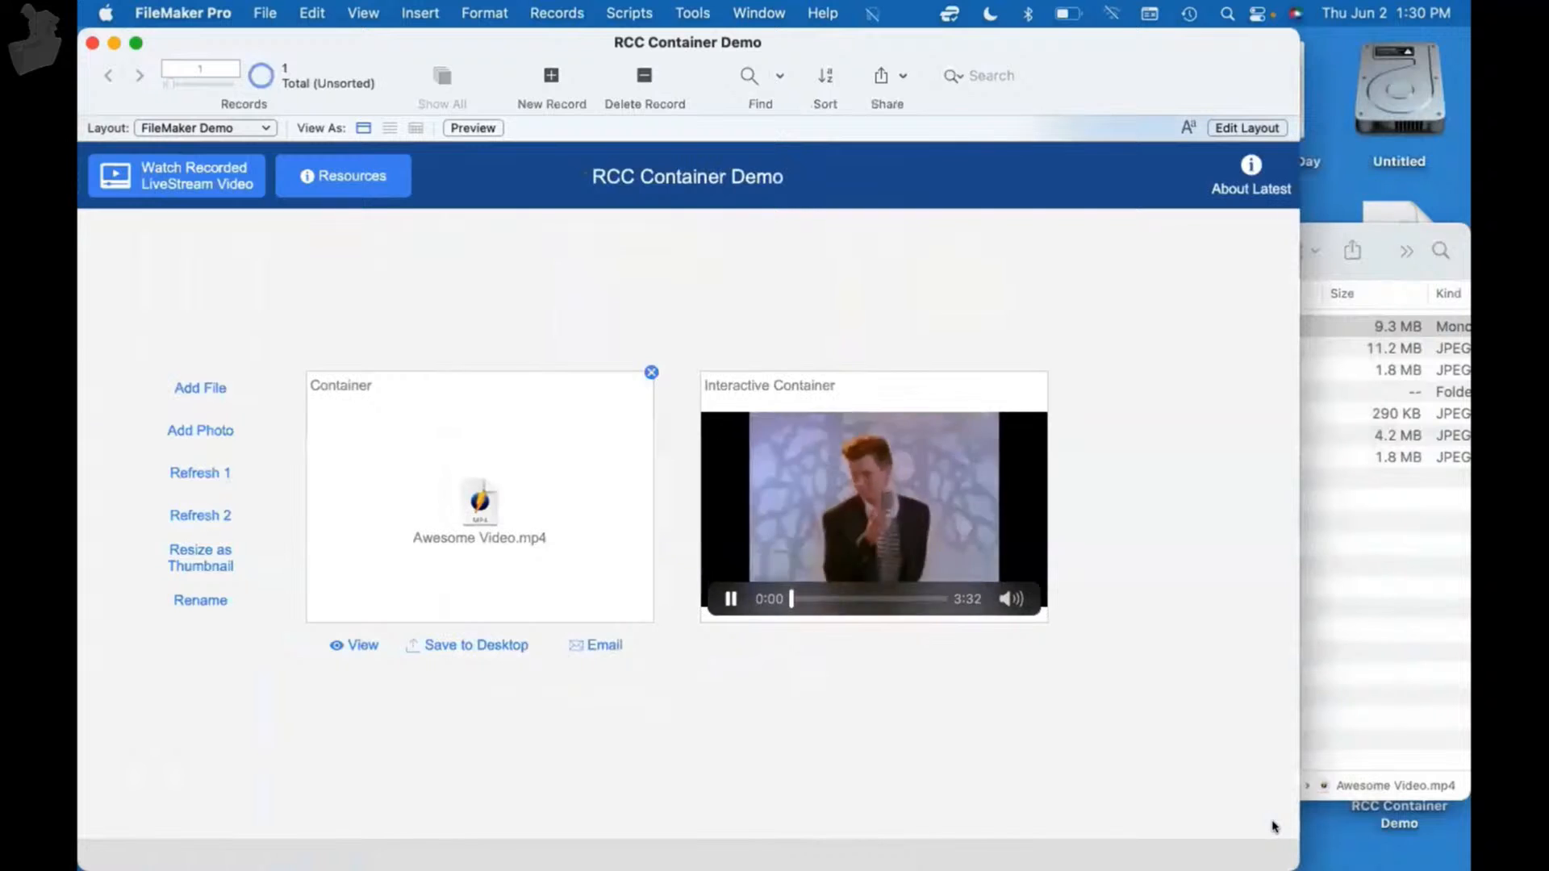
pyautogui.click(731, 598)
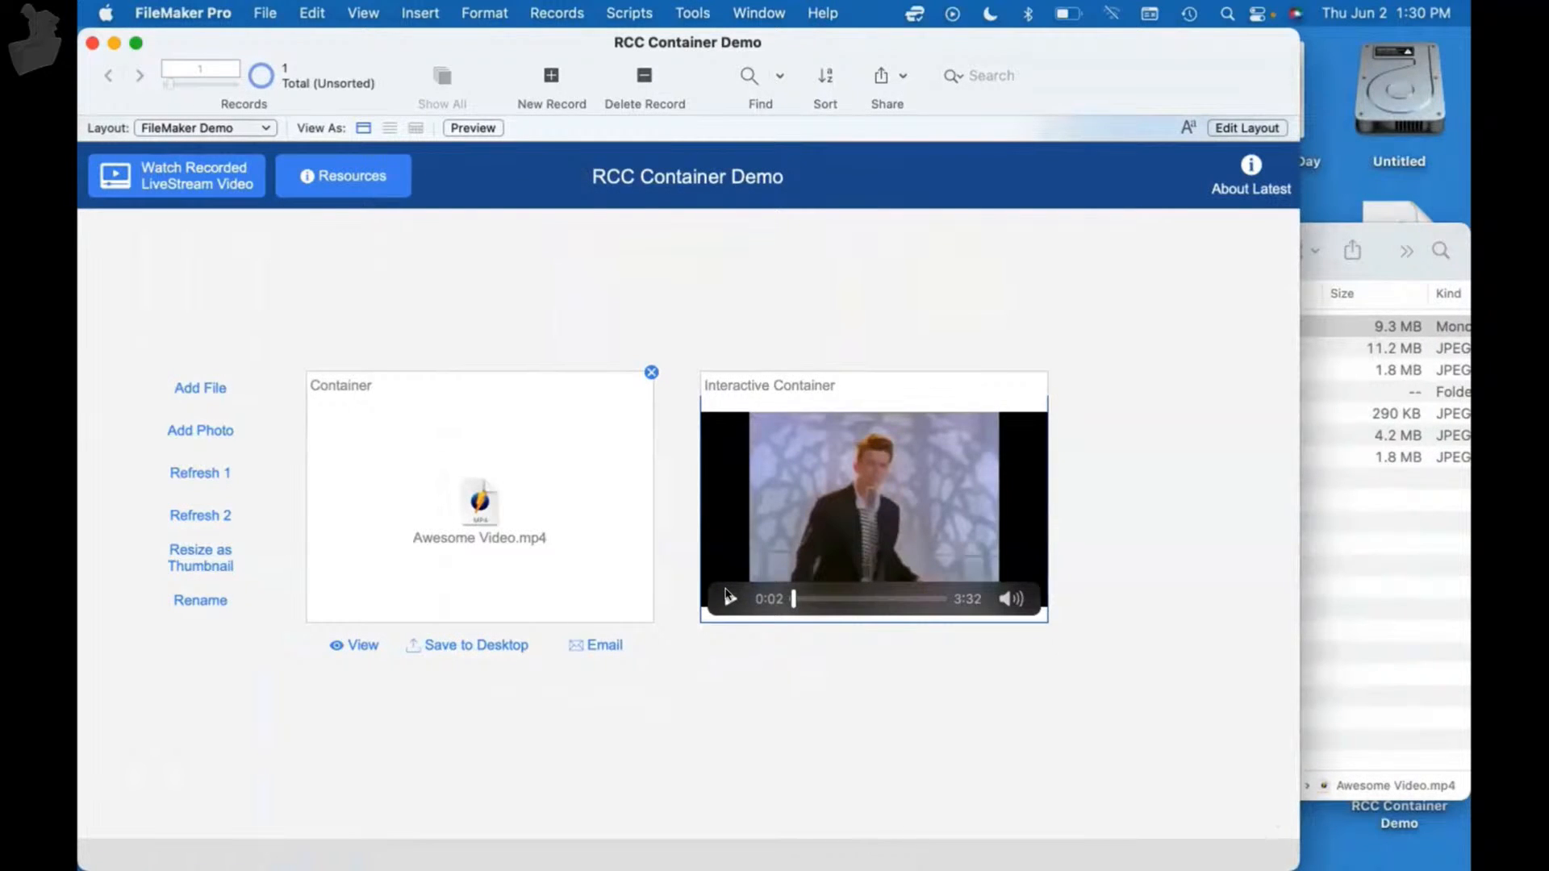
pyautogui.click(258, 80)
pyautogui.click(257, 80)
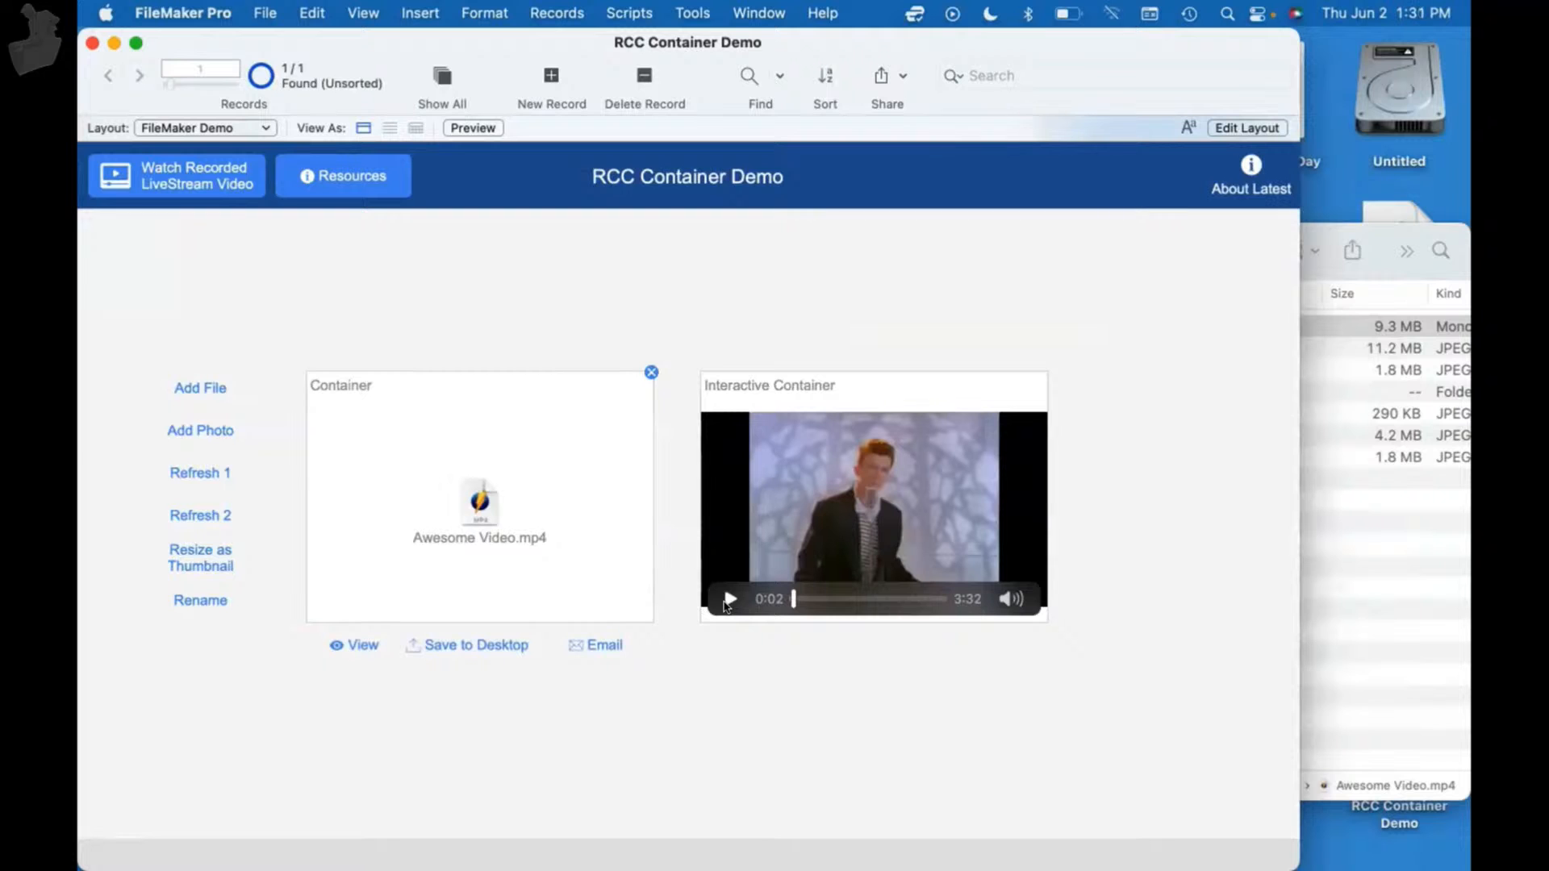
# - Return to Layout mode and turn off automatic playback for the Interactive Container
pyautogui.press('super+l')
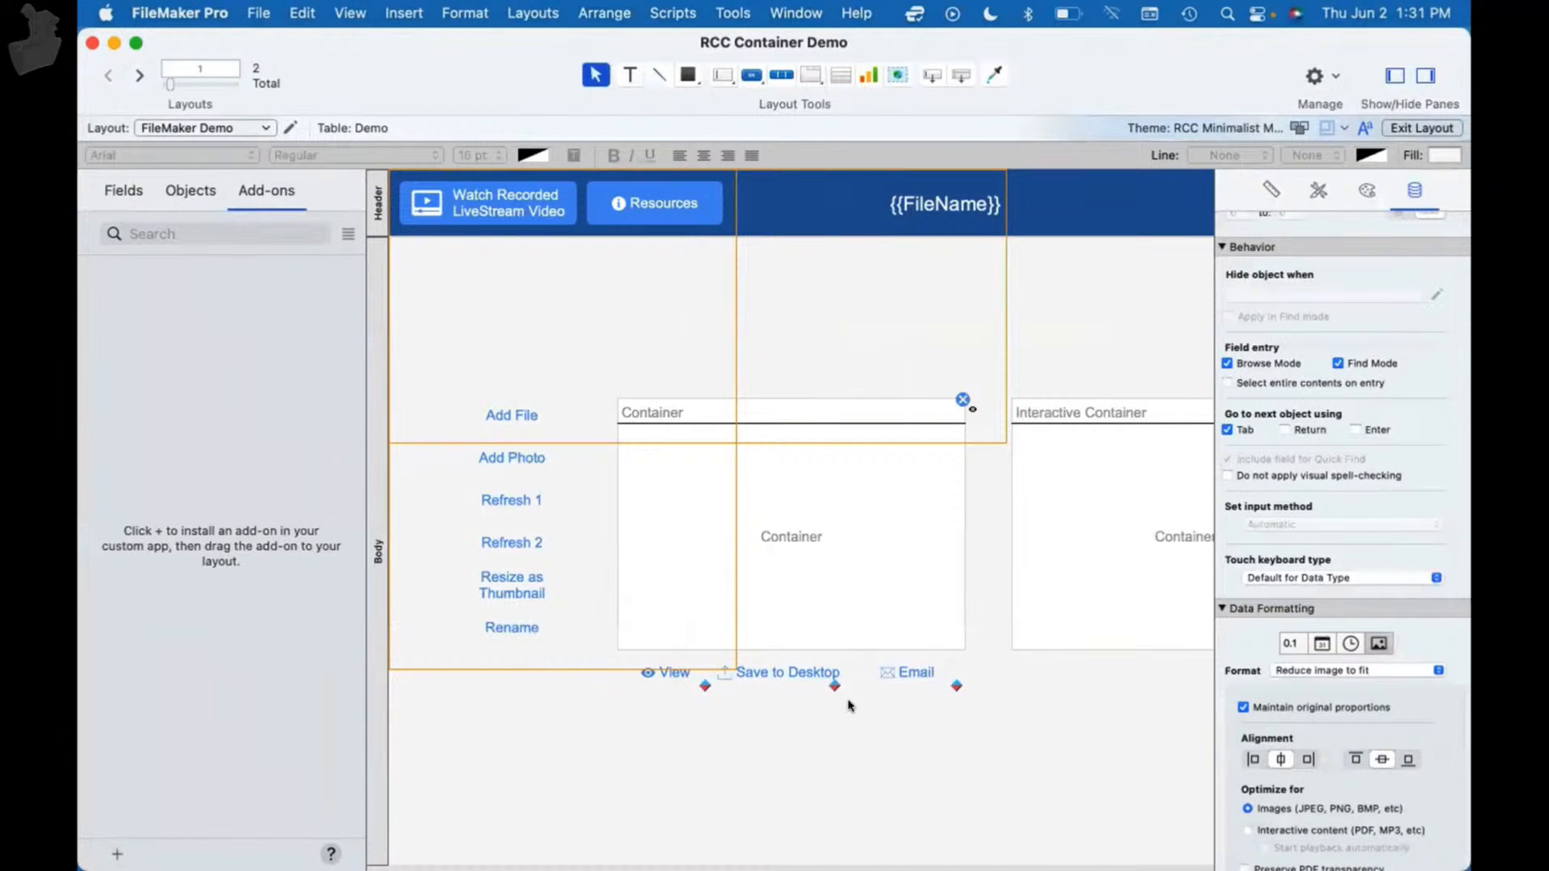
pyautogui.hscroll(3, 888, 724)
pyautogui.hscroll(-3, 887, 725)
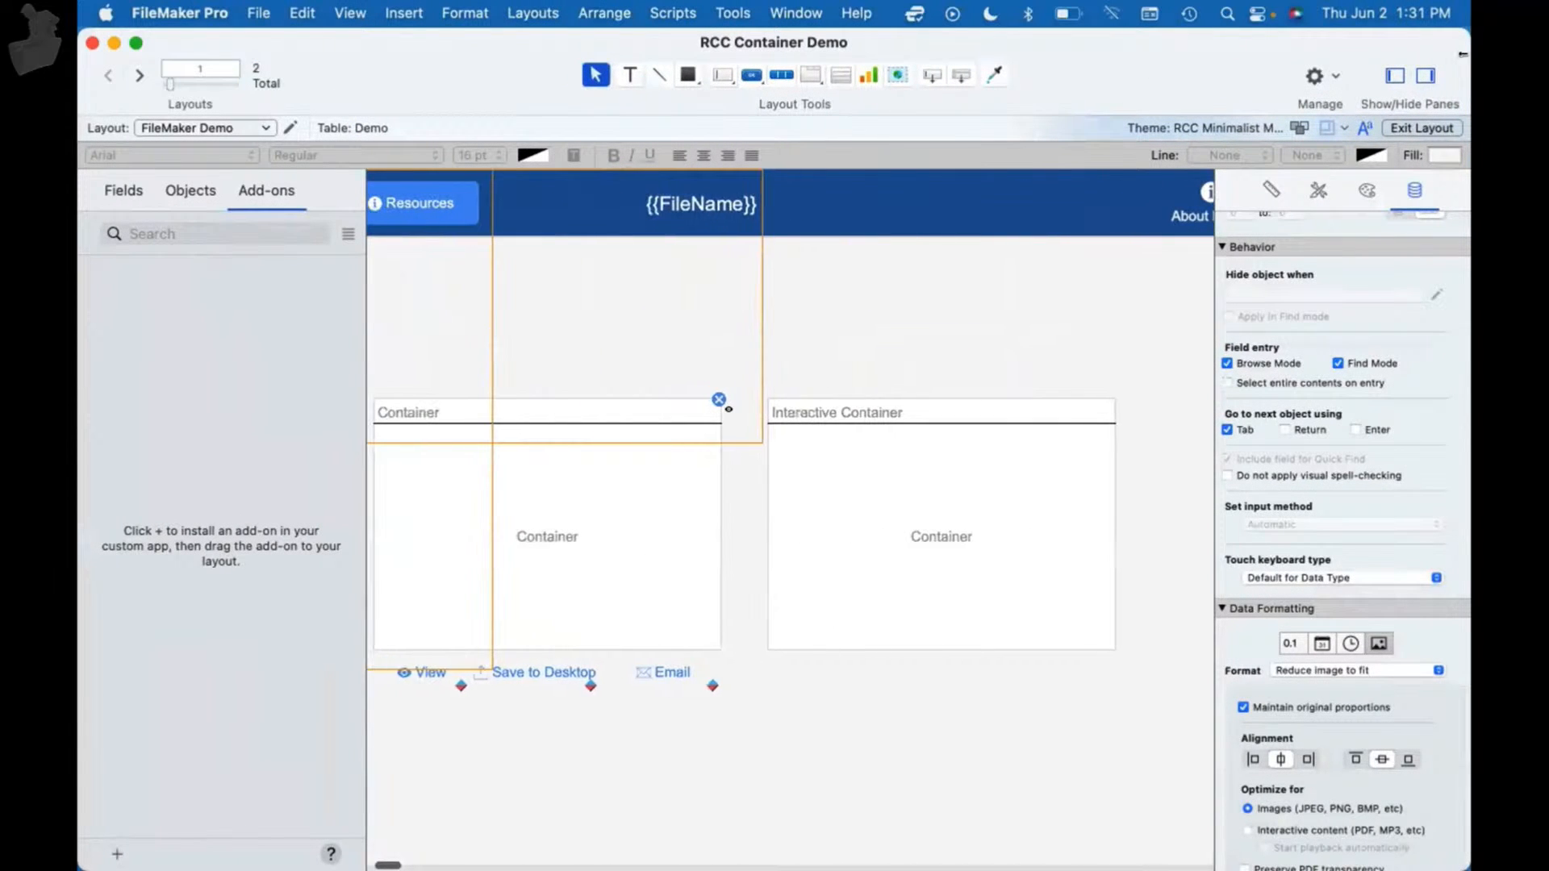
pyautogui.scroll(-1, 1293, 400)
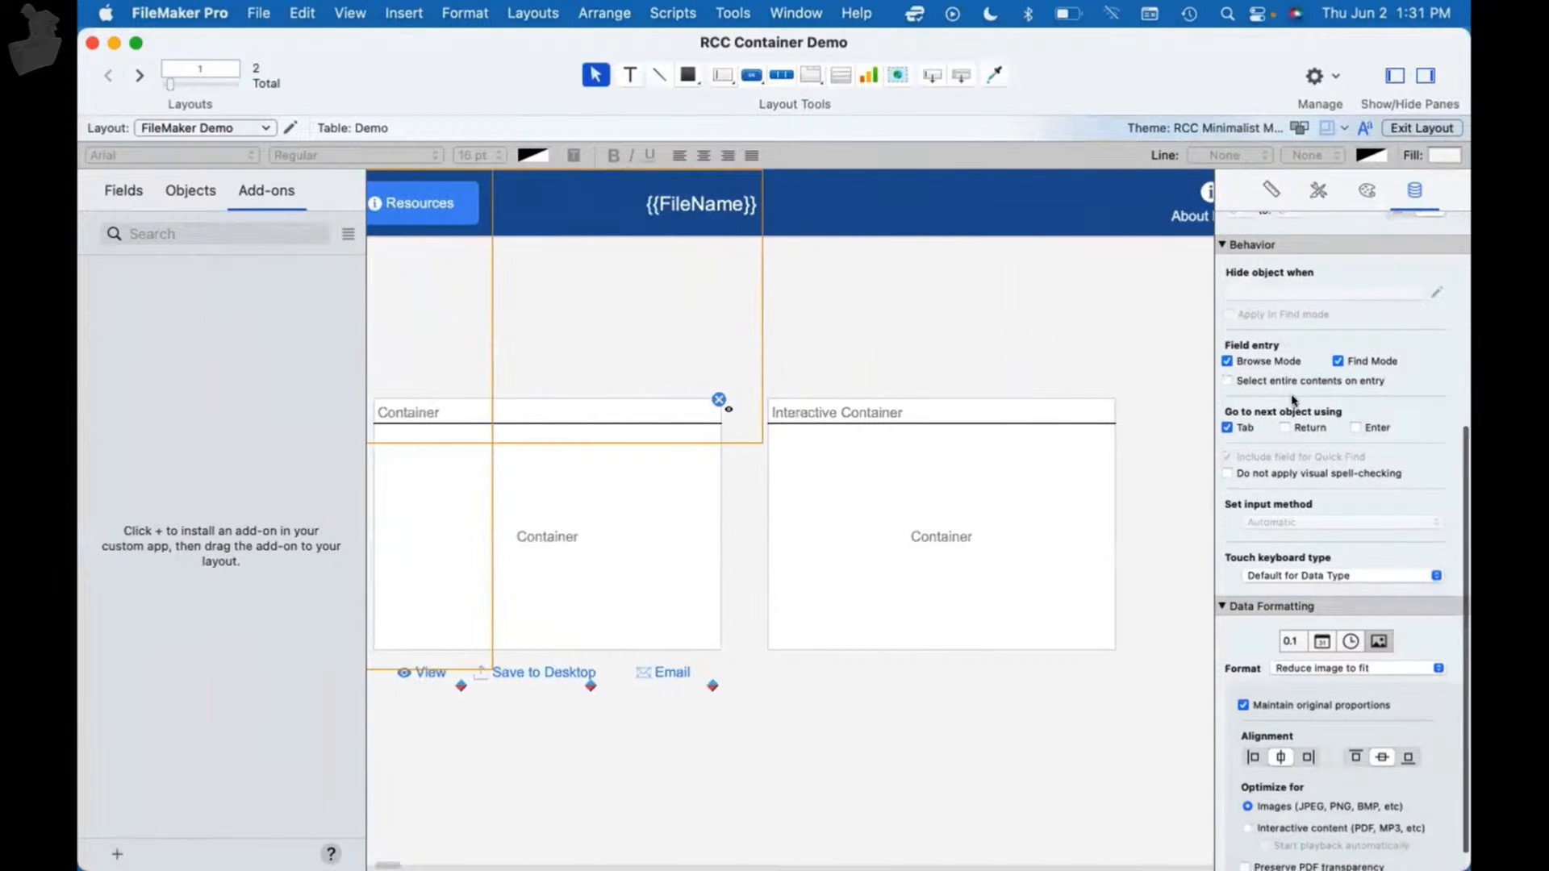
pyautogui.click(1008, 551)
pyautogui.click(1277, 819)
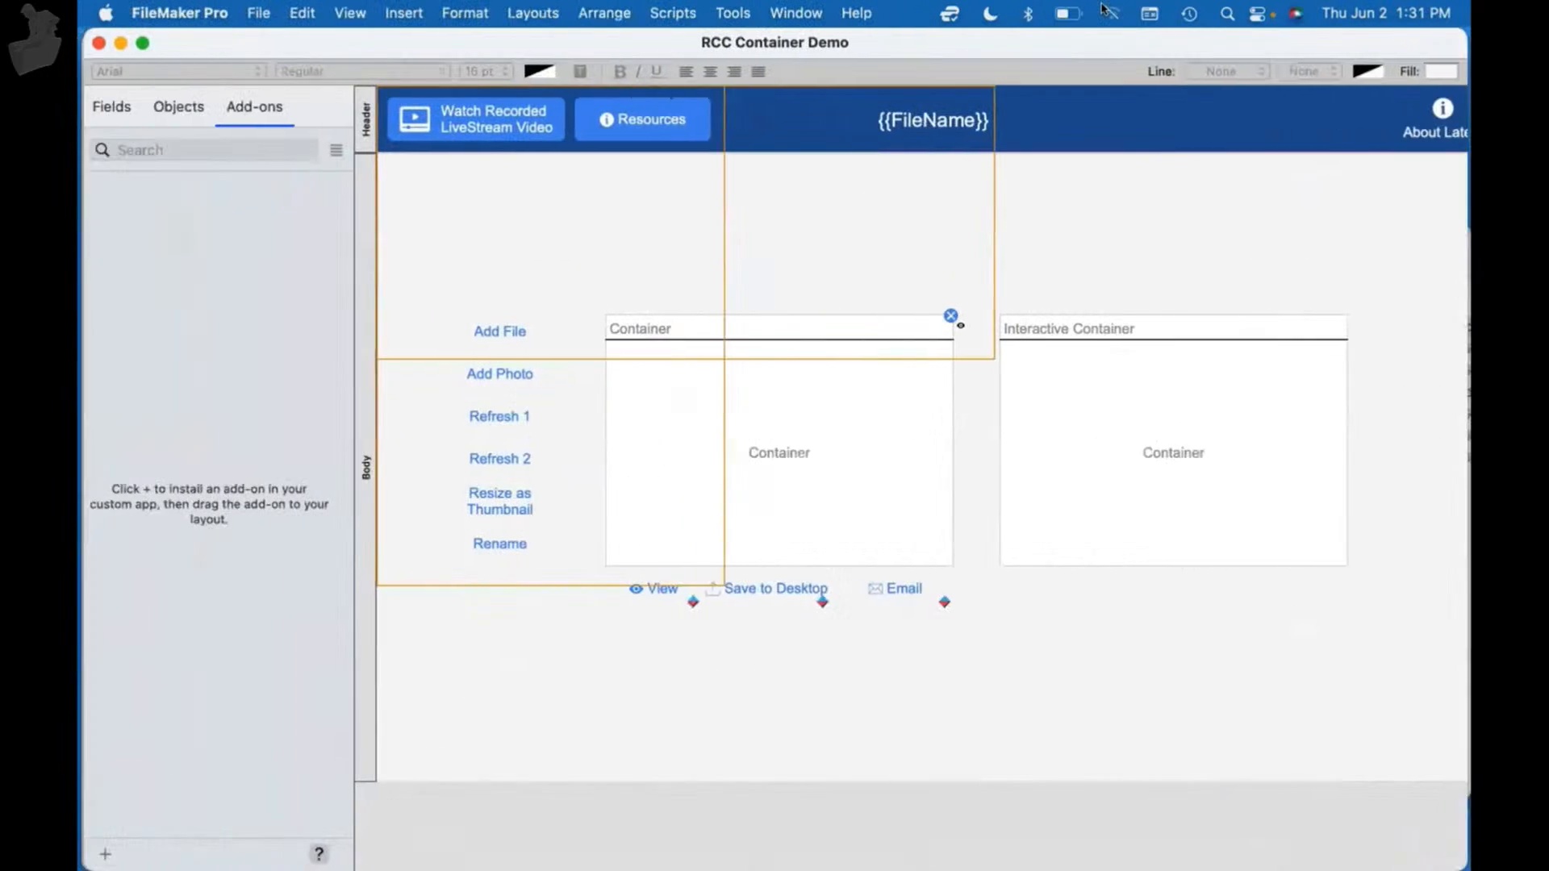
# - Examine the Container field's data settings, including the image format choices for reducing, enlarging or cropping
pyautogui.press('super+i')
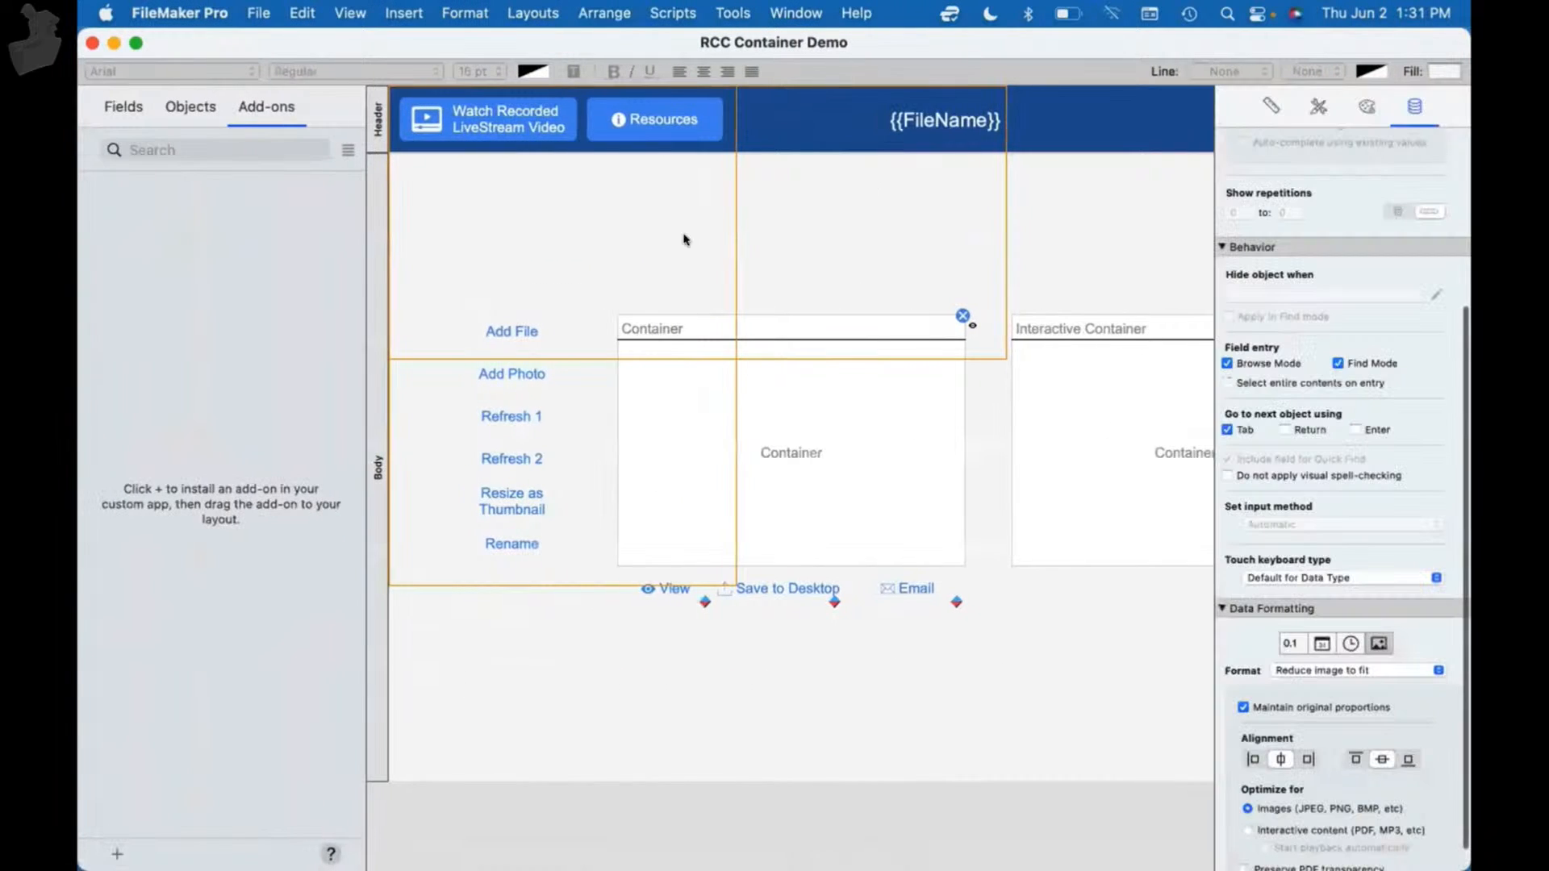
pyautogui.click(860, 489)
pyautogui.scroll(-5, 1444, 586)
pyautogui.scroll(2, 1444, 586)
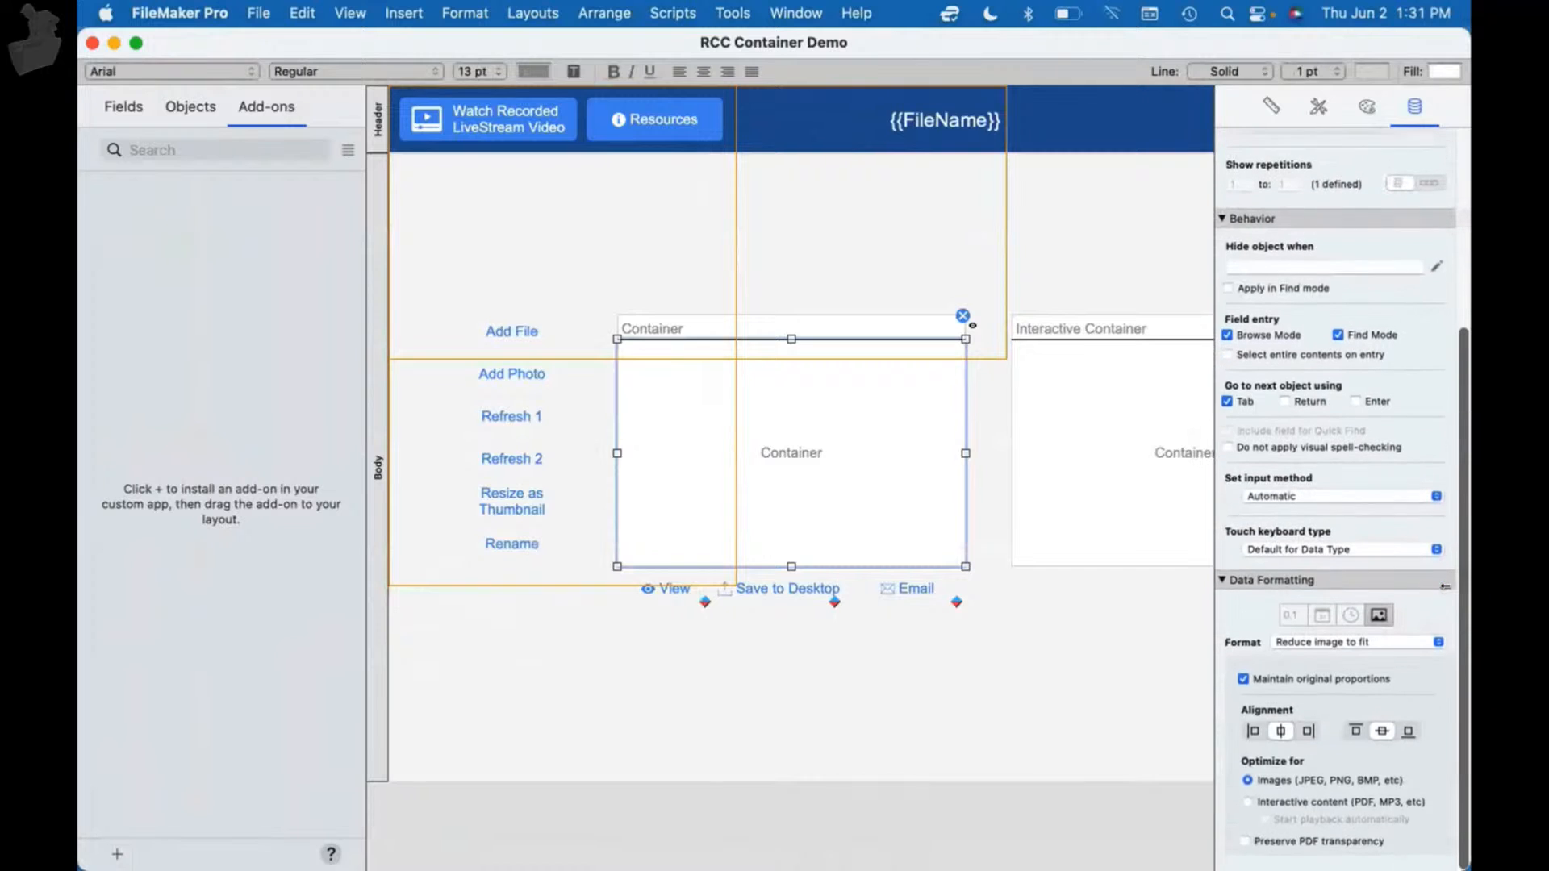
pyautogui.click(1285, 646)
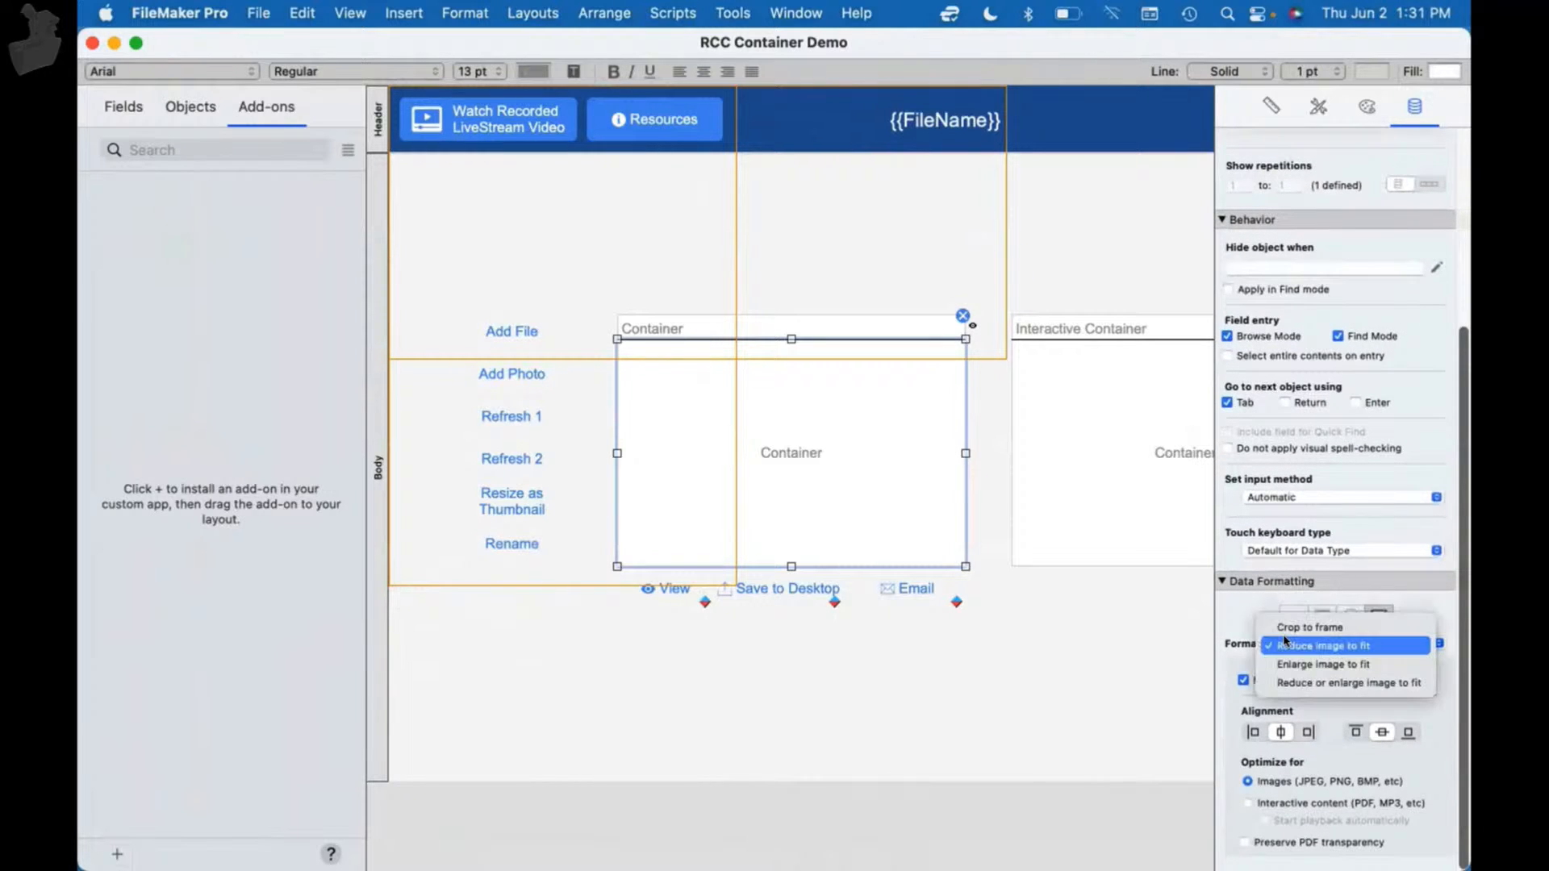
pyautogui.click(1095, 658)
pyautogui.scroll(8, 1458, 322)
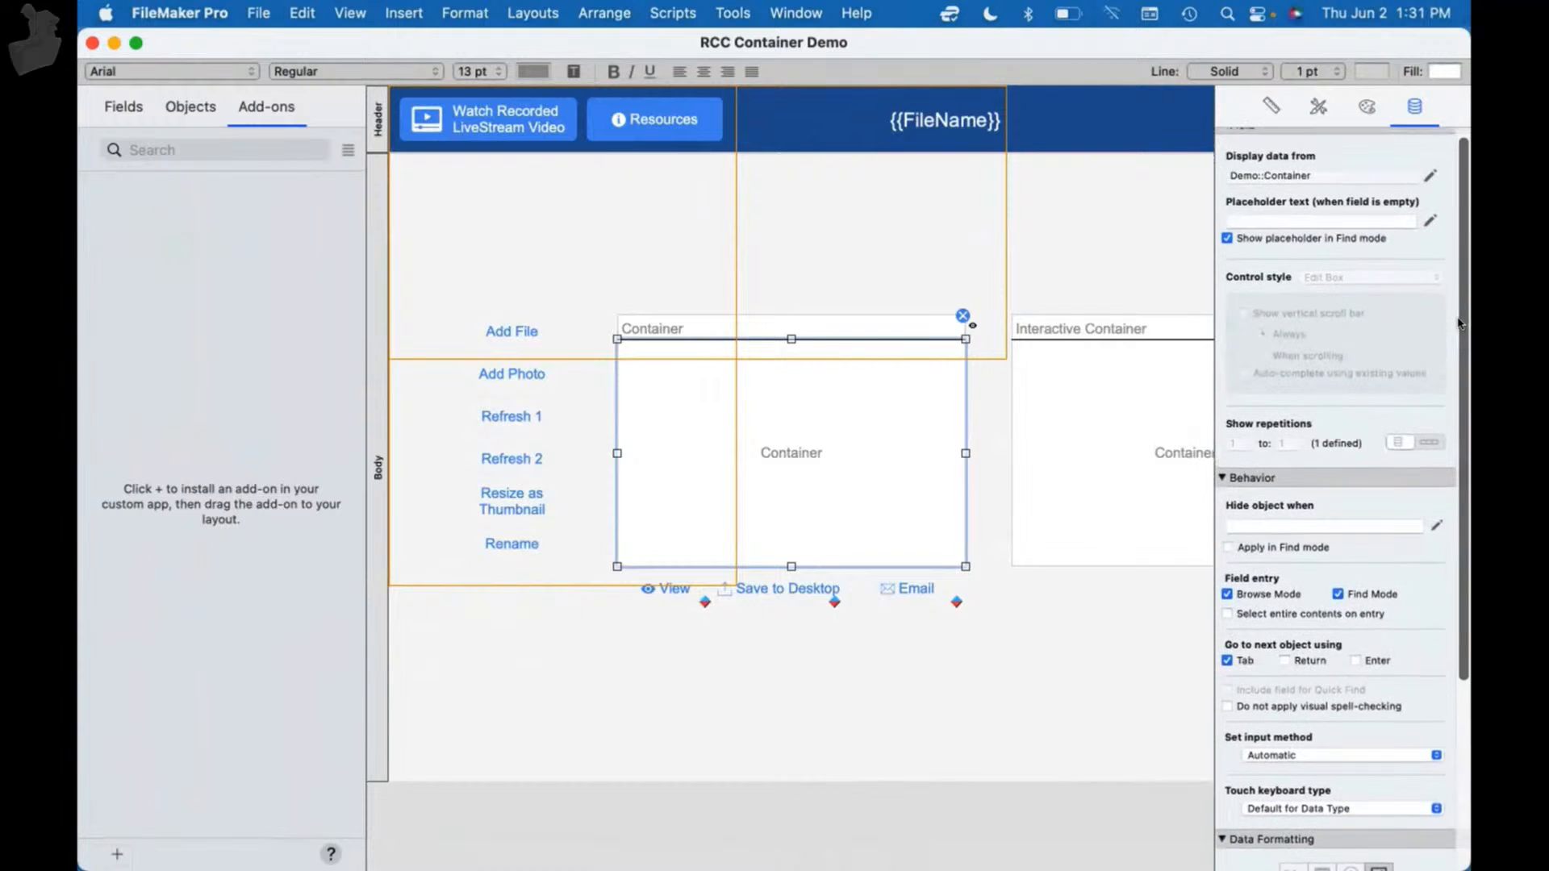
pyautogui.scroll(-8, 1459, 323)
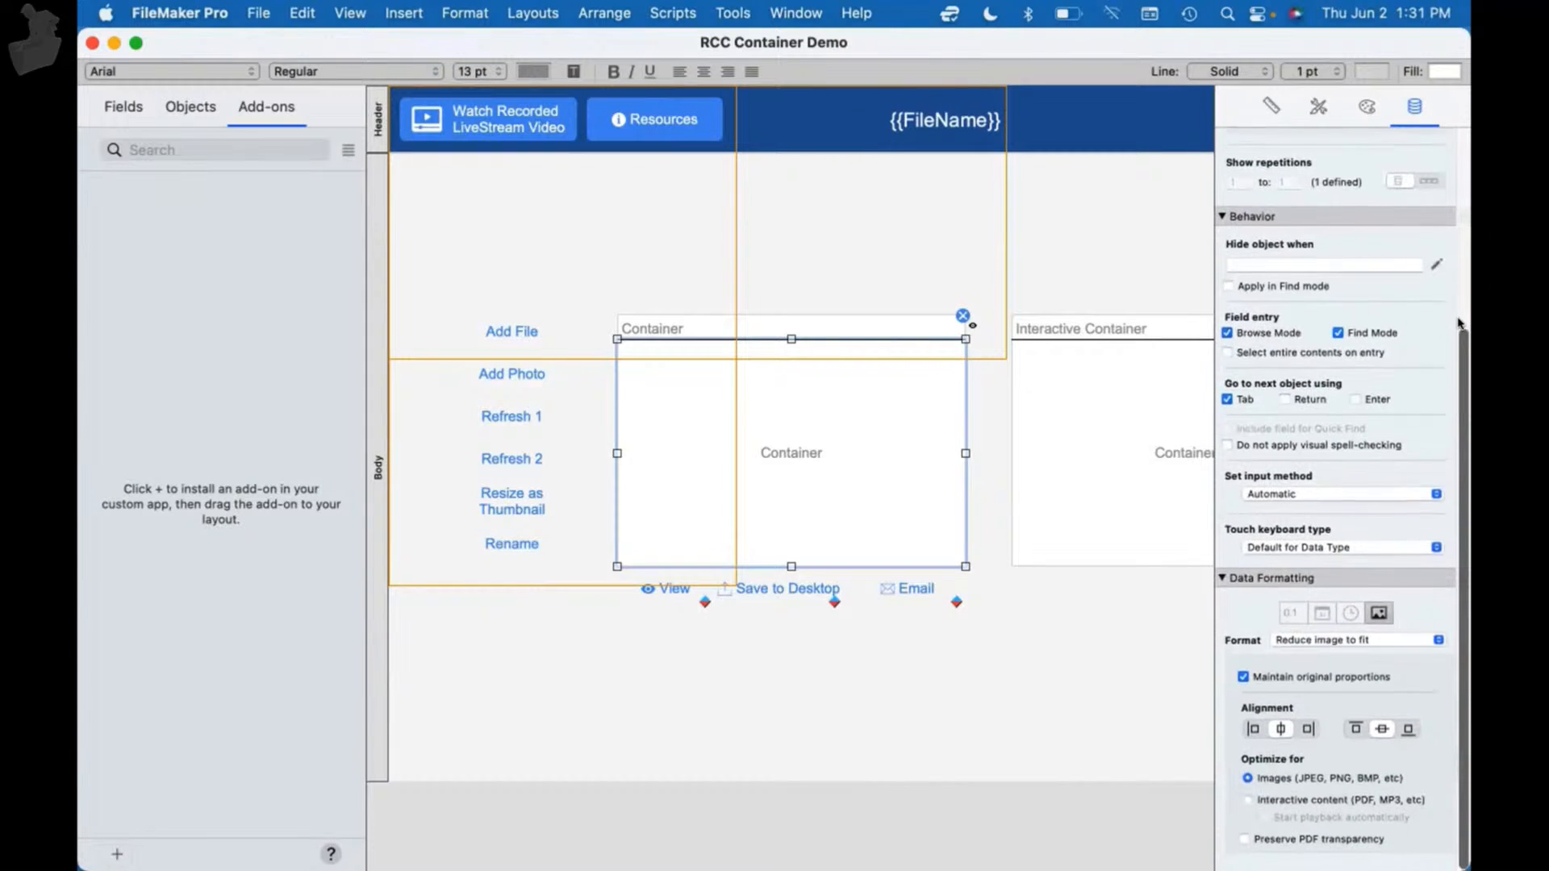
# - Create a new script named Signature in the Script Workspace
pyautogui.click(737, 726)
pyautogui.click(661, 579)
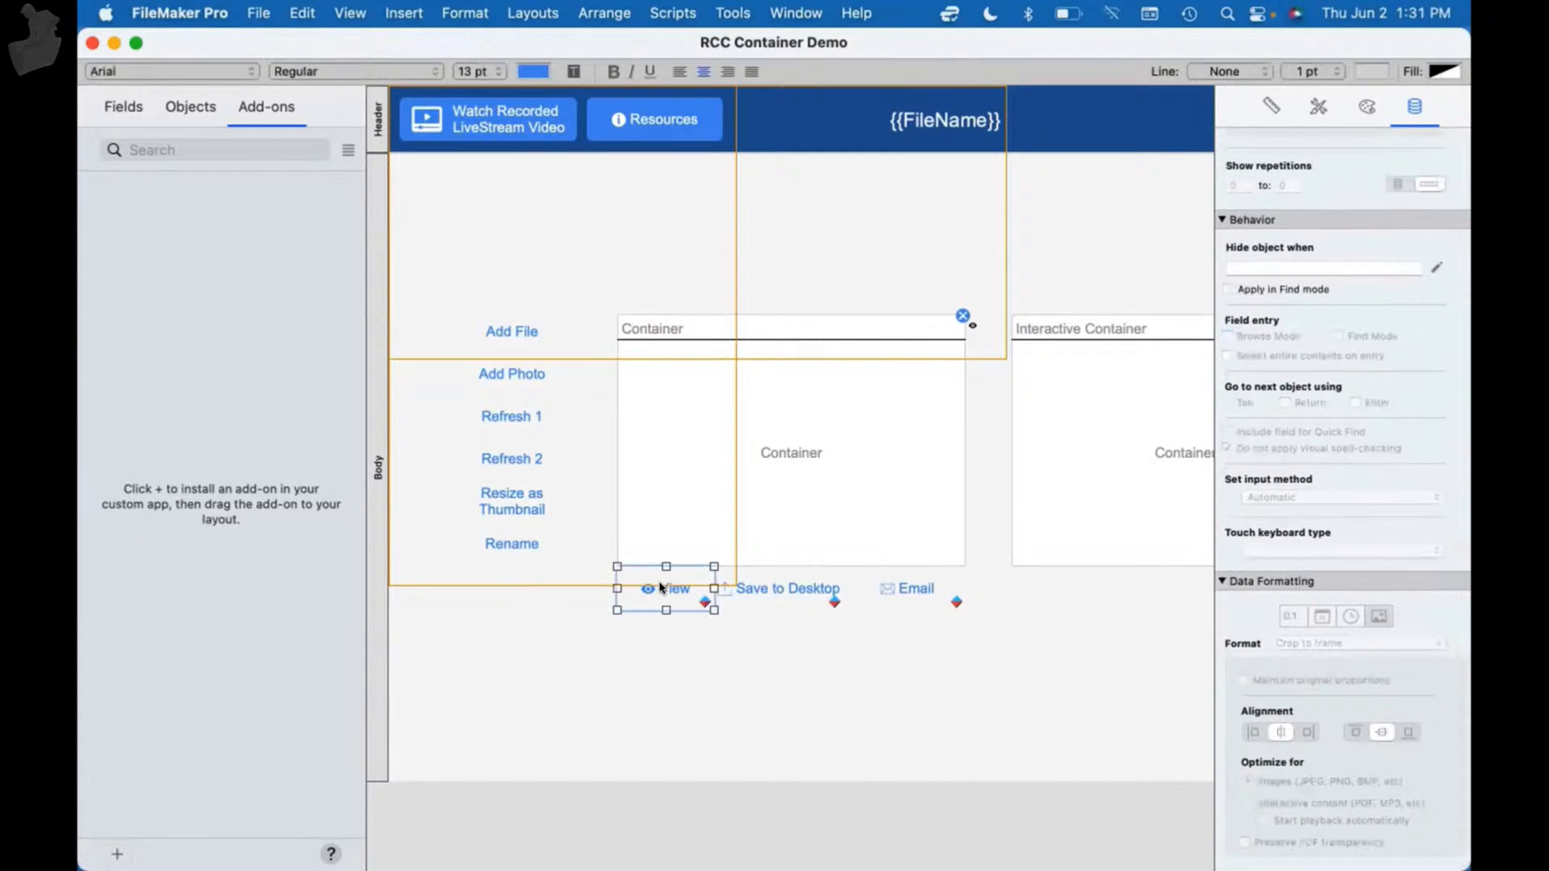
pyautogui.press('super+shift+s')
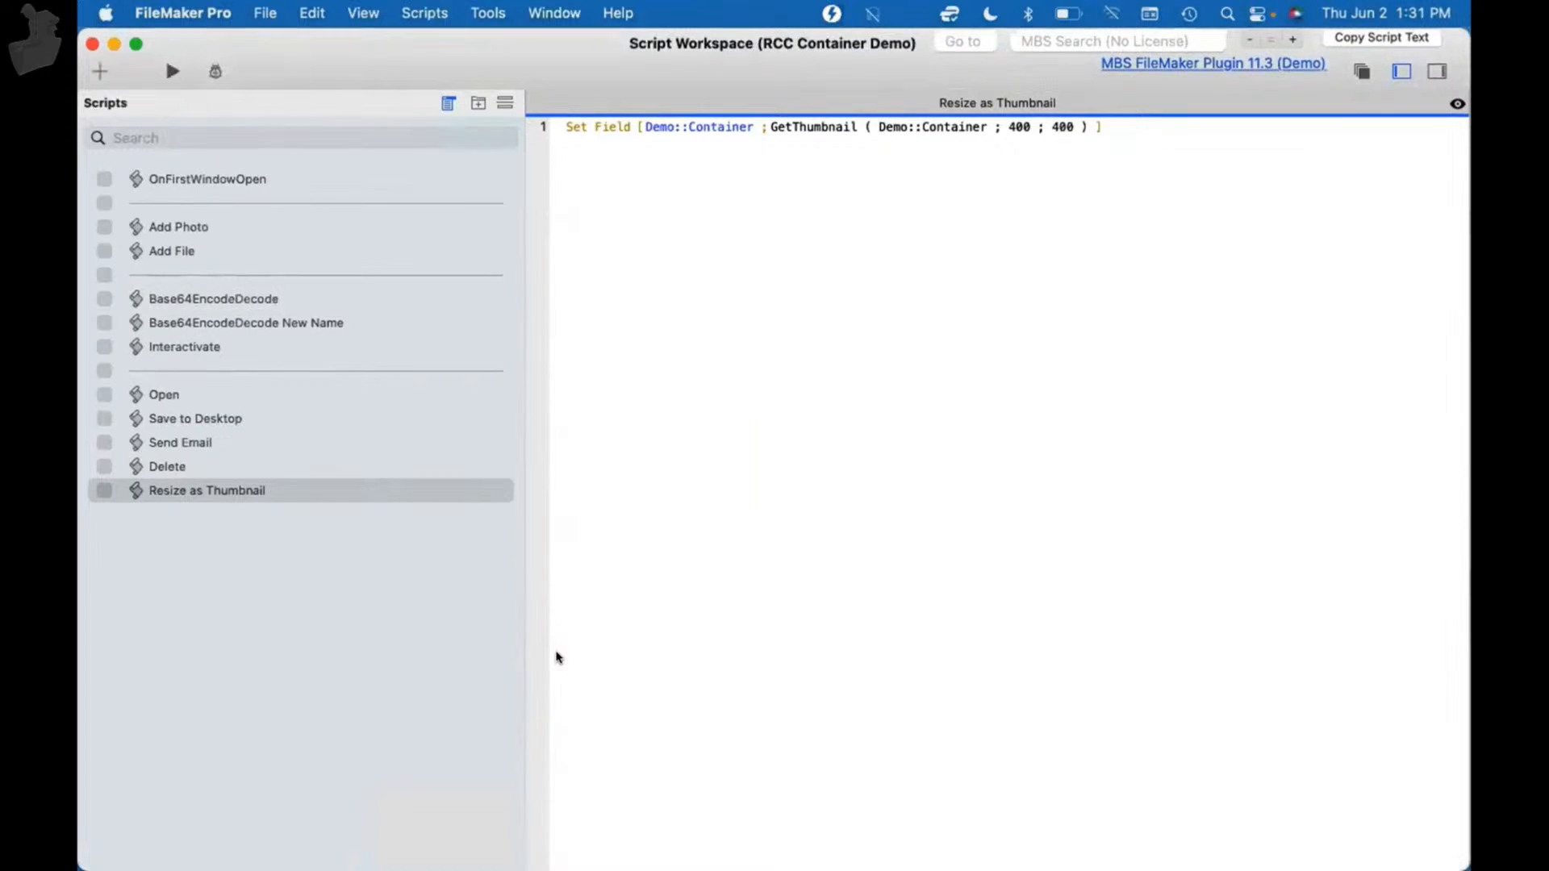
pyautogui.click(168, 489)
pyautogui.click(100, 71)
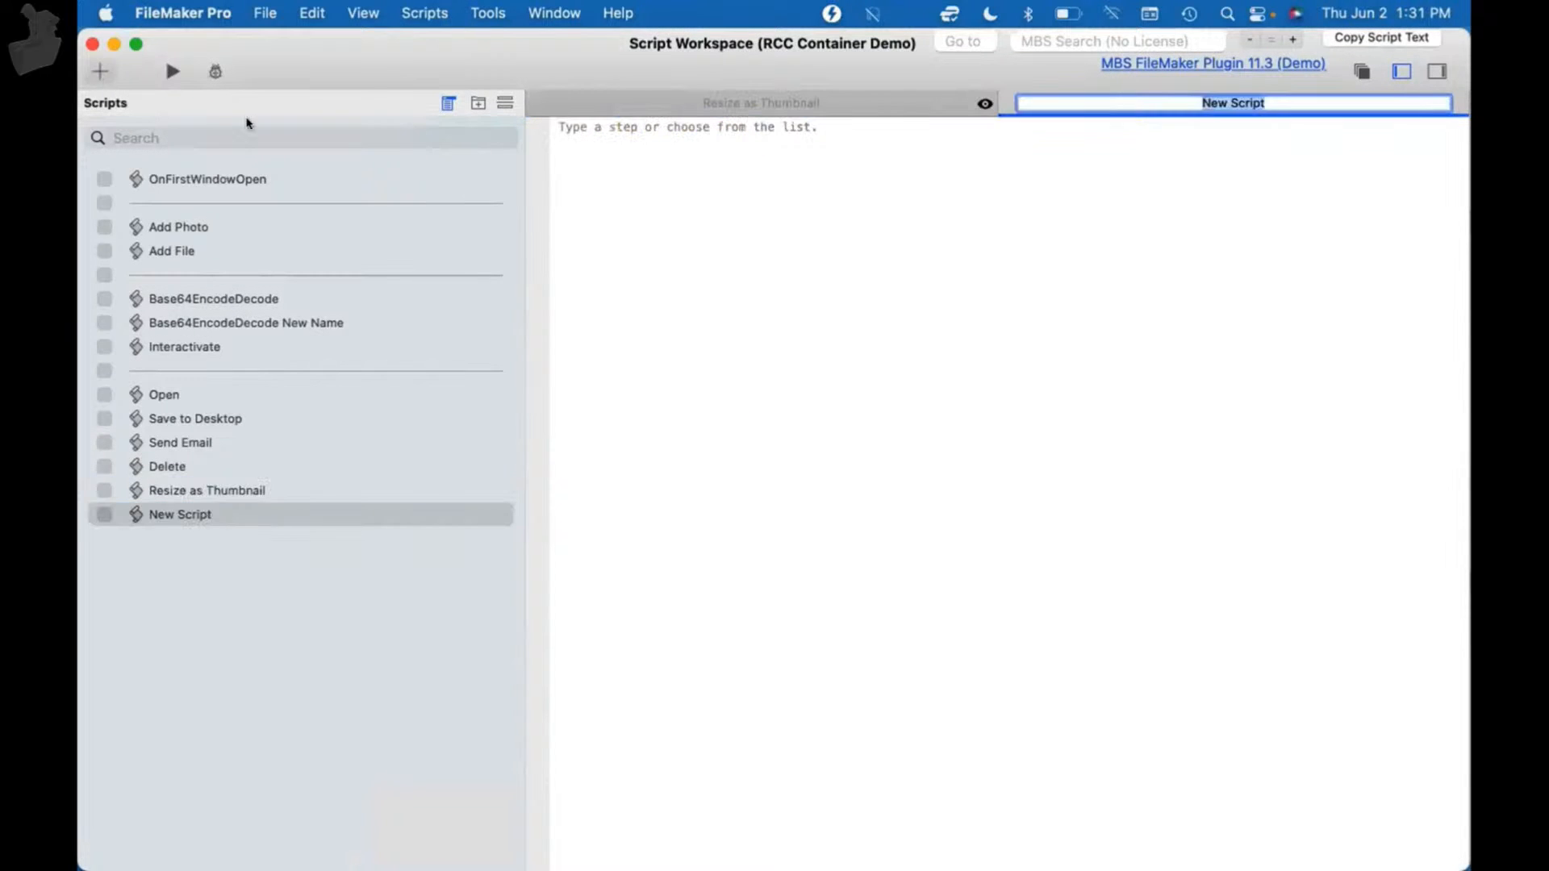
pyautogui.write('Signature')
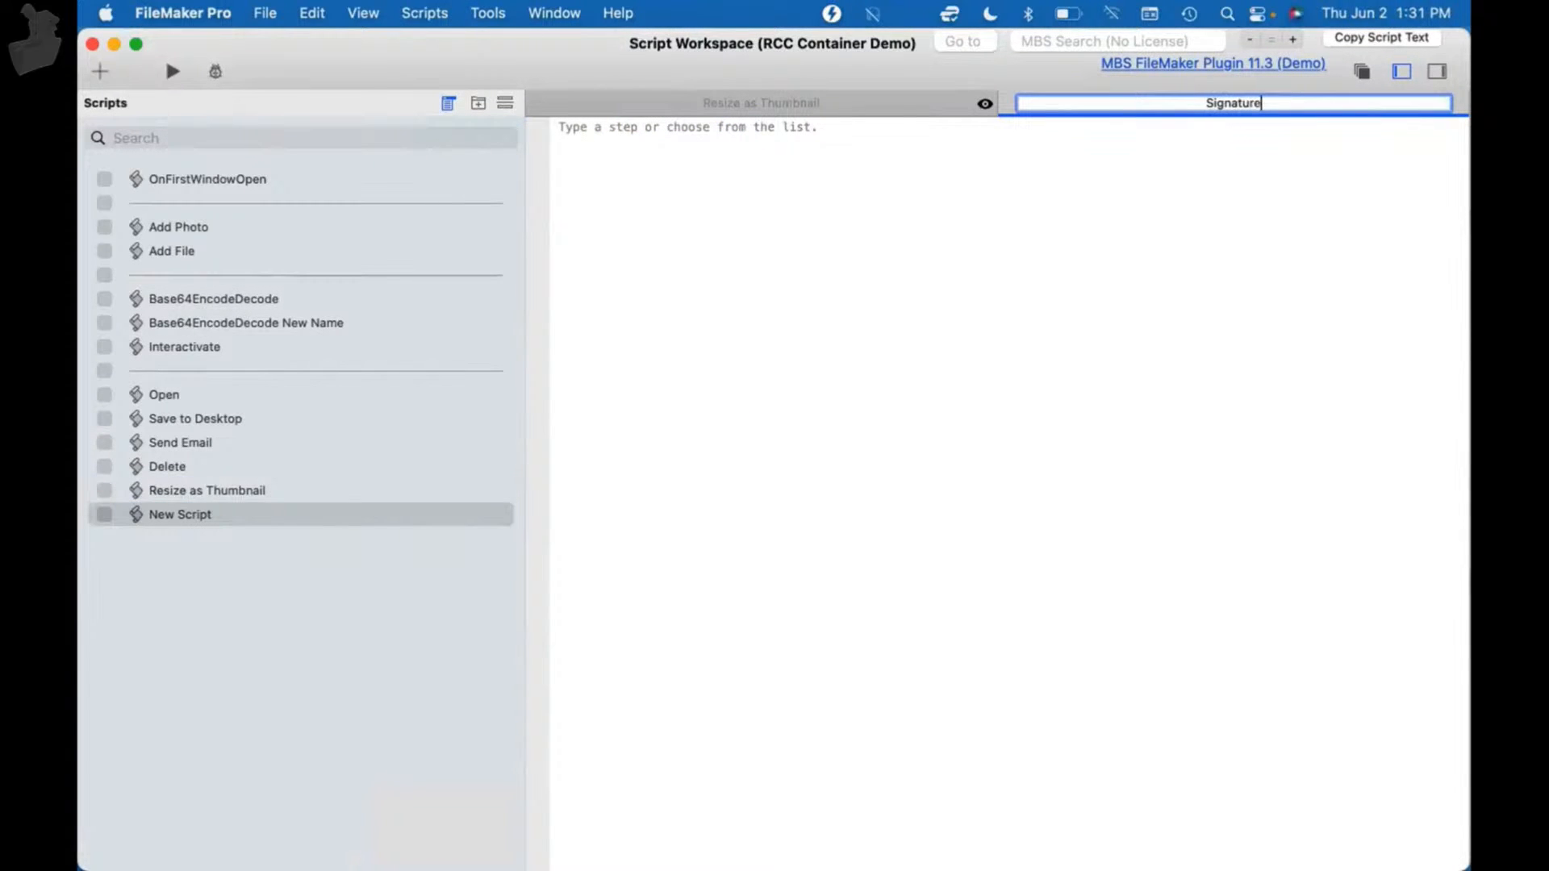
pyautogui.press('Return')
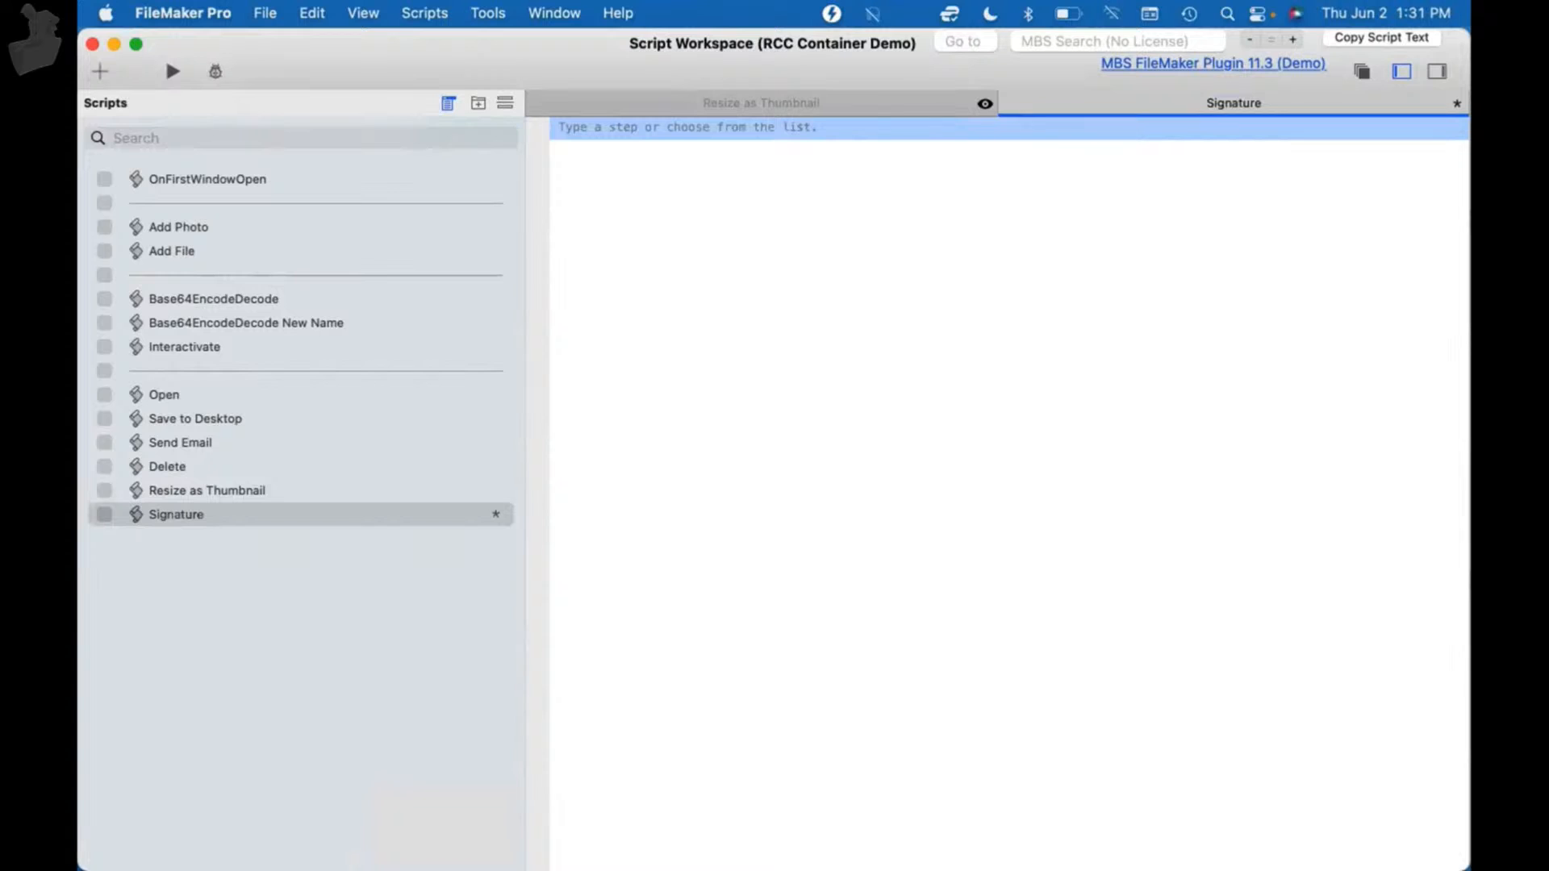
# - Add an Insert from Device step to the Signature script
pyautogui.write('insert s')
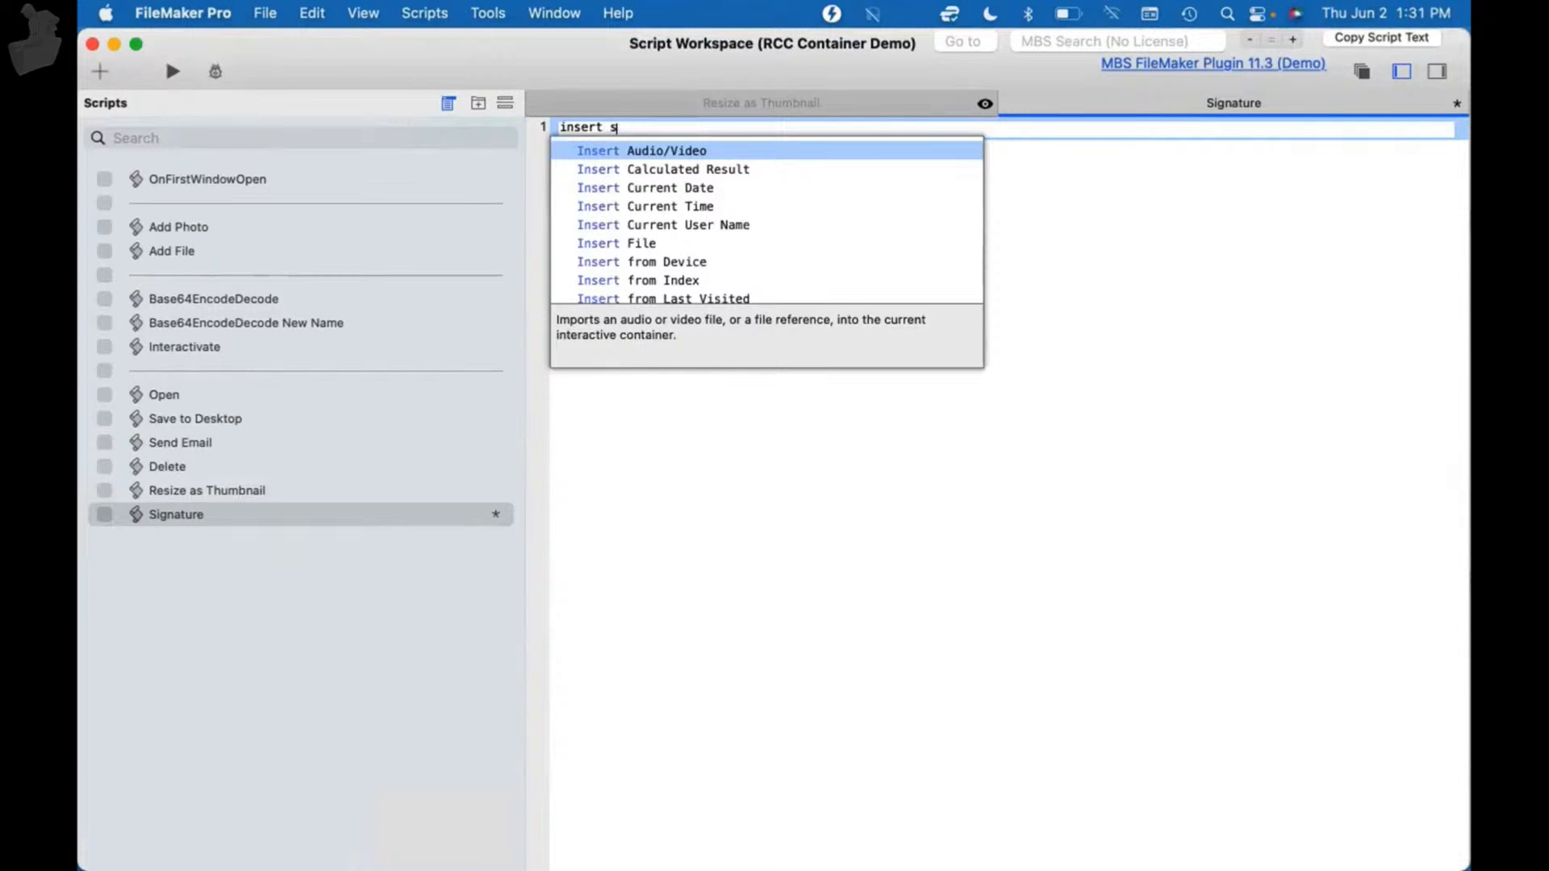
pyautogui.press('Down')
pyautogui.press('Down')
pyautogui.press('Down')
pyautogui.press('Down')
pyautogui.press('Down')
pyautogui.press('Down')
pyautogui.press('Return')
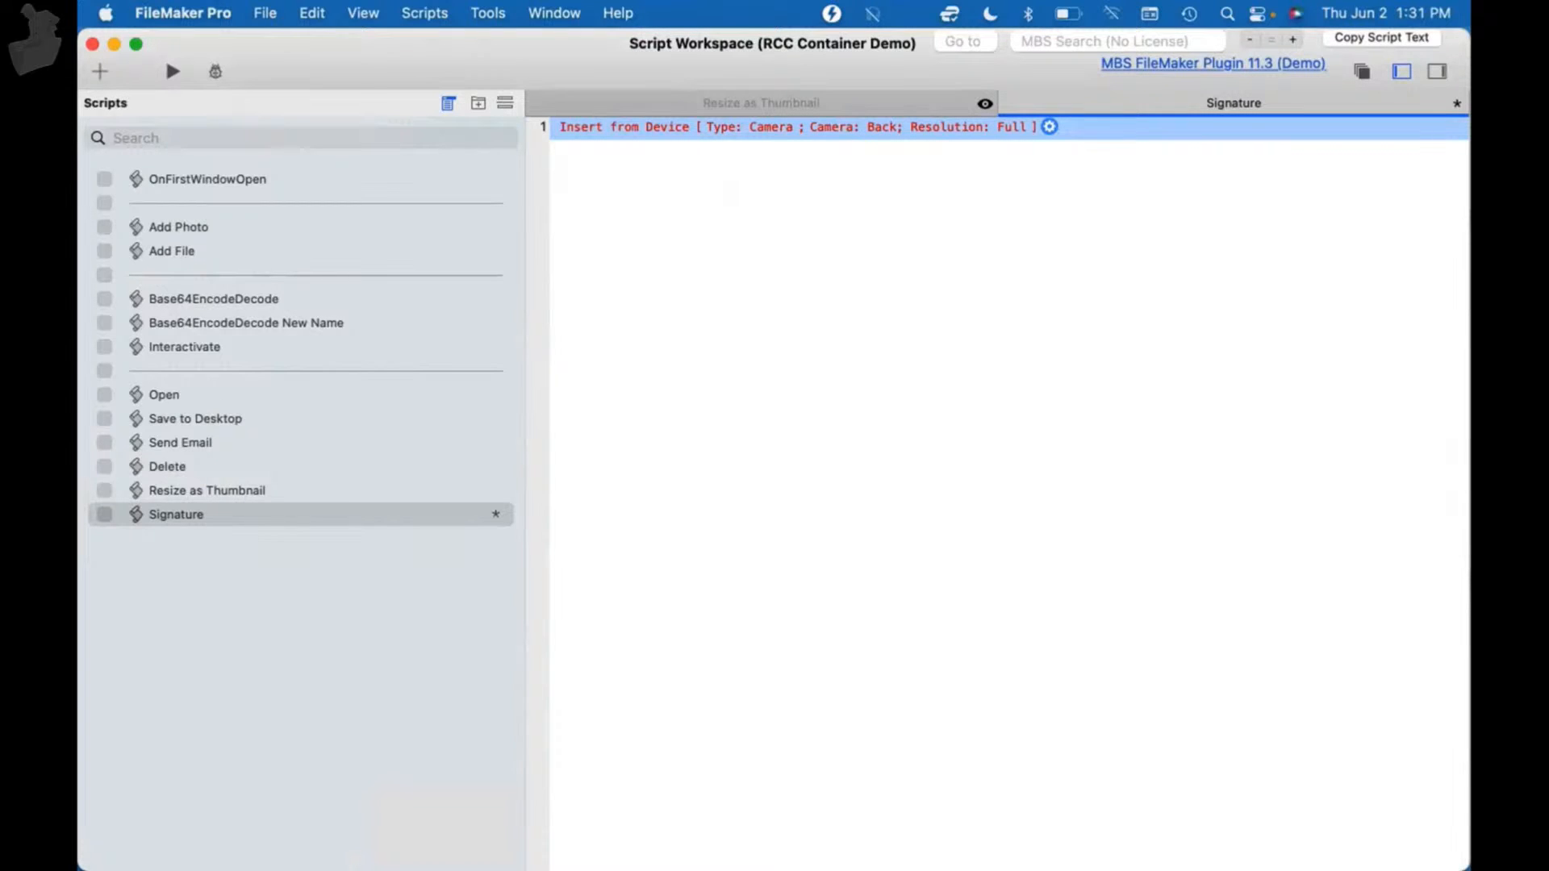
# - Choose Signature as the source for the Insert from Device step
pyautogui.click(1049, 127)
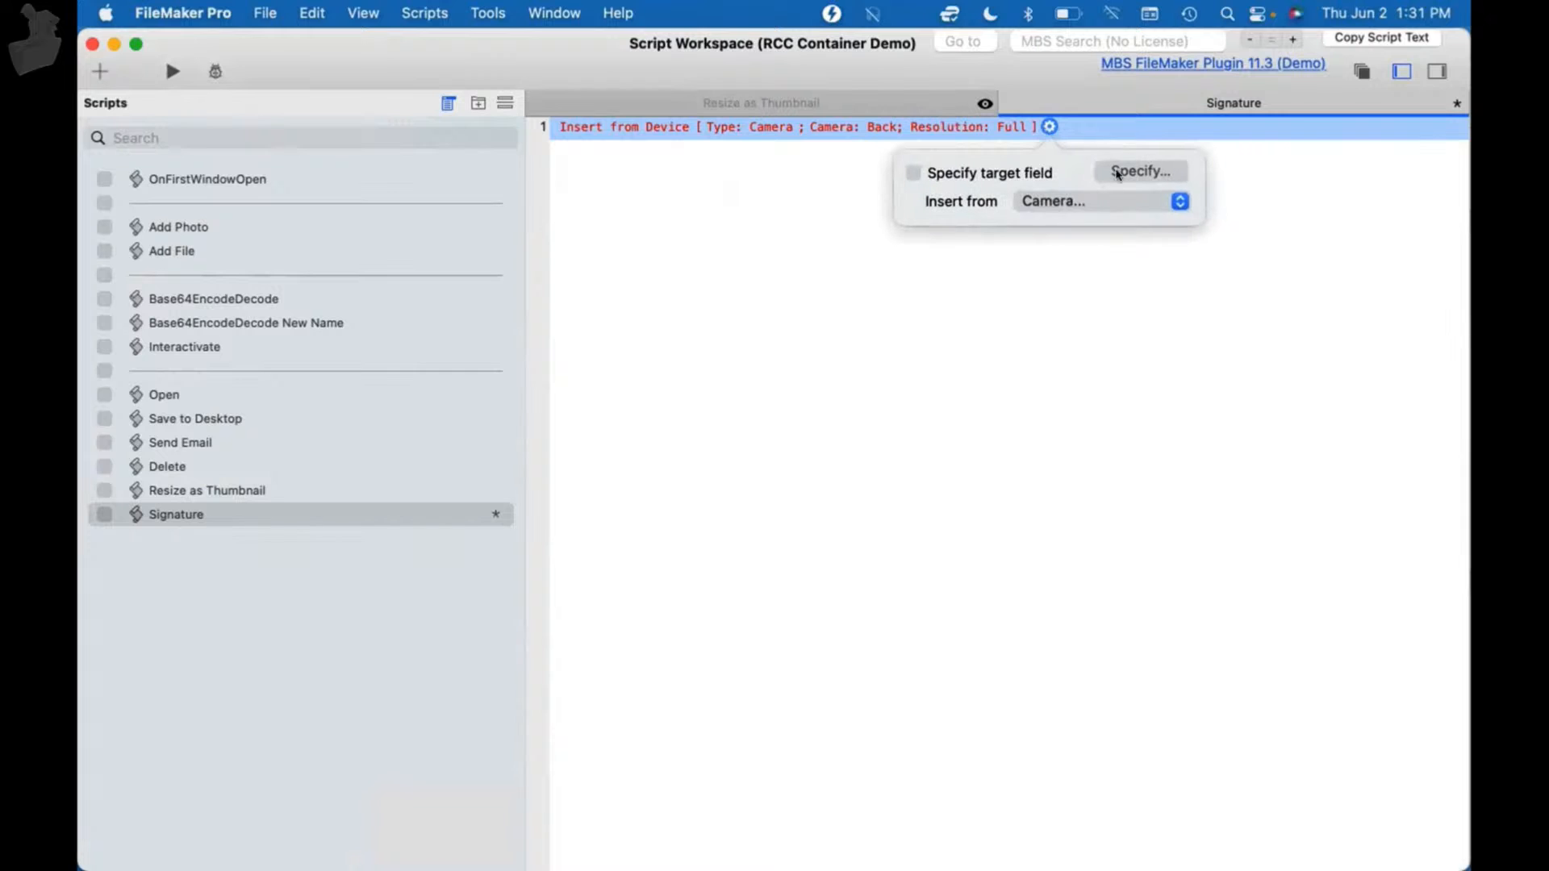
pyautogui.click(1067, 202)
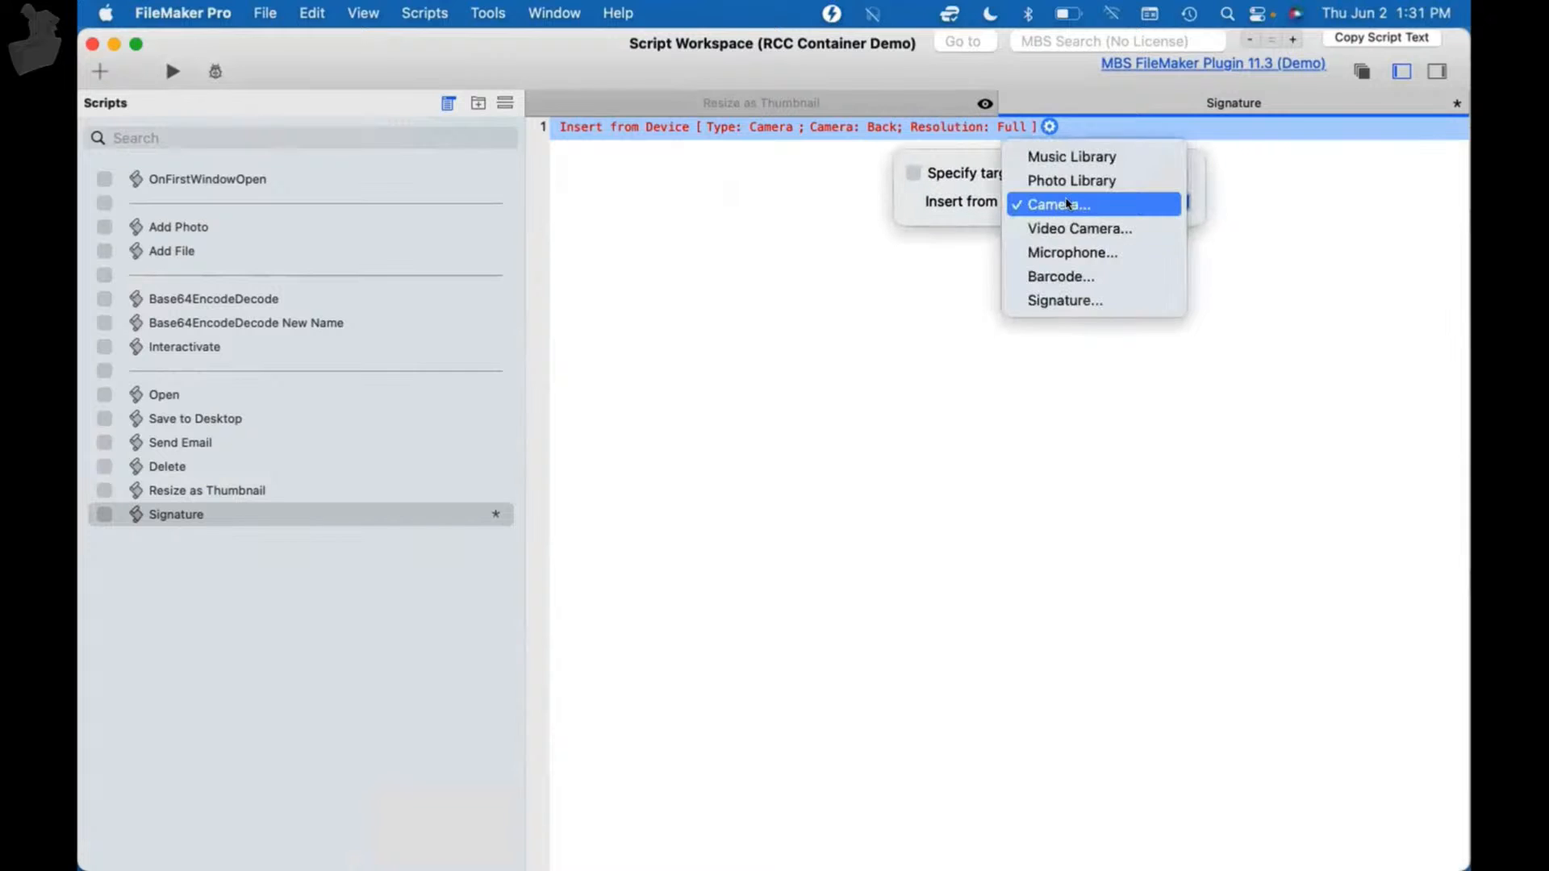
pyautogui.click(1081, 300)
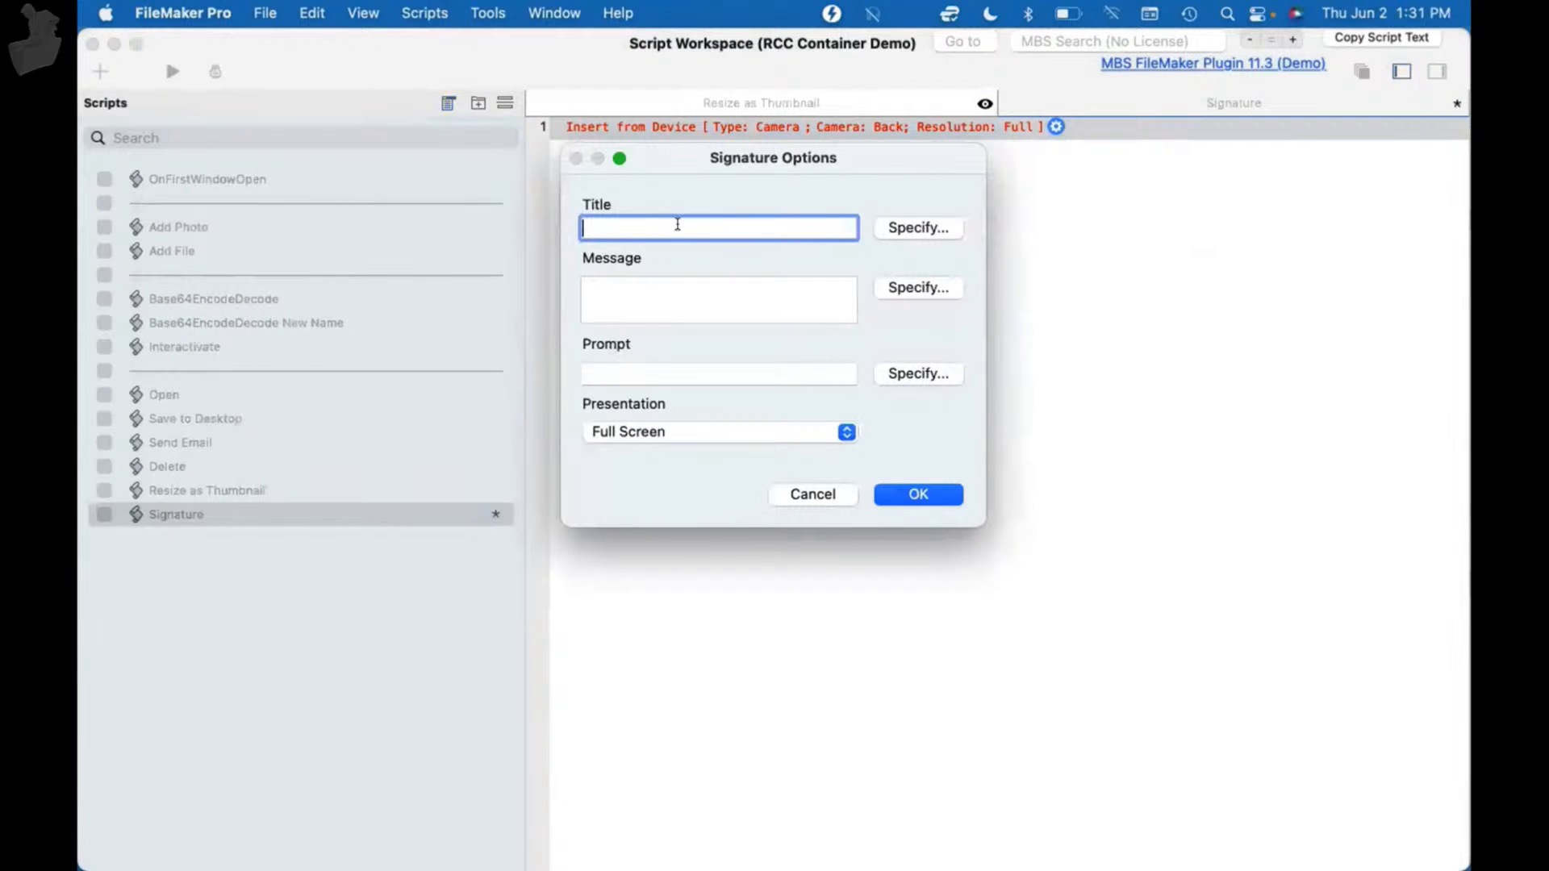
# - Set the signature title to "Signature", message to "Please Sign" and prompt to "Please Sign Here", keeping the Full Screen presentation
pyautogui.moveTo(812, 152); pyautogui.dragTo(845, 211)
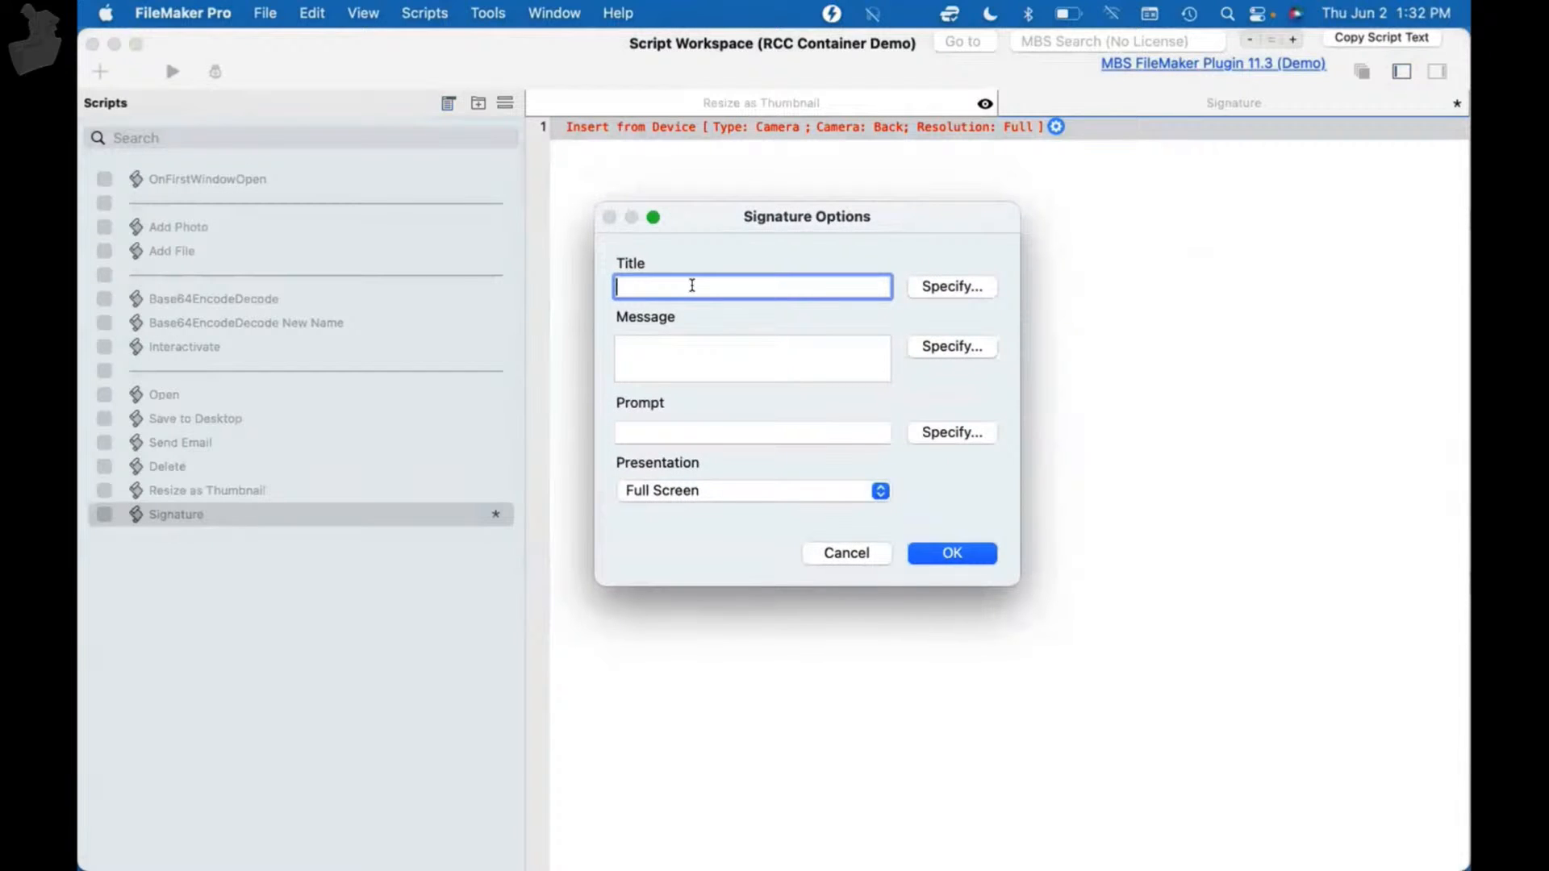
pyautogui.write('"Signature"')
pyautogui.press('Tab')
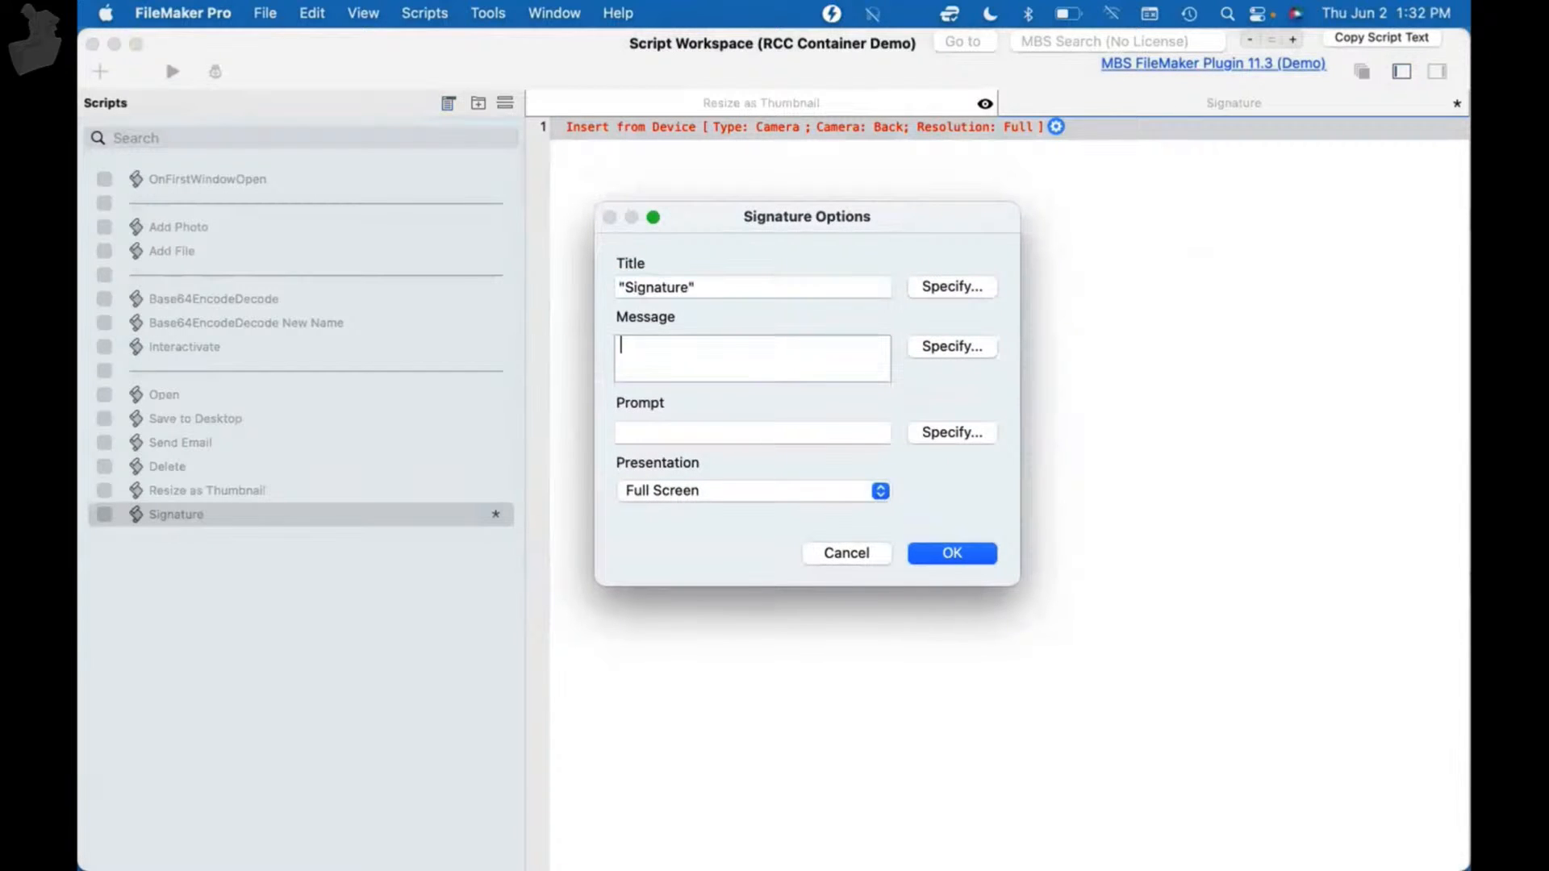
pyautogui.write('Please Sign')
pyautogui.press('Tab')
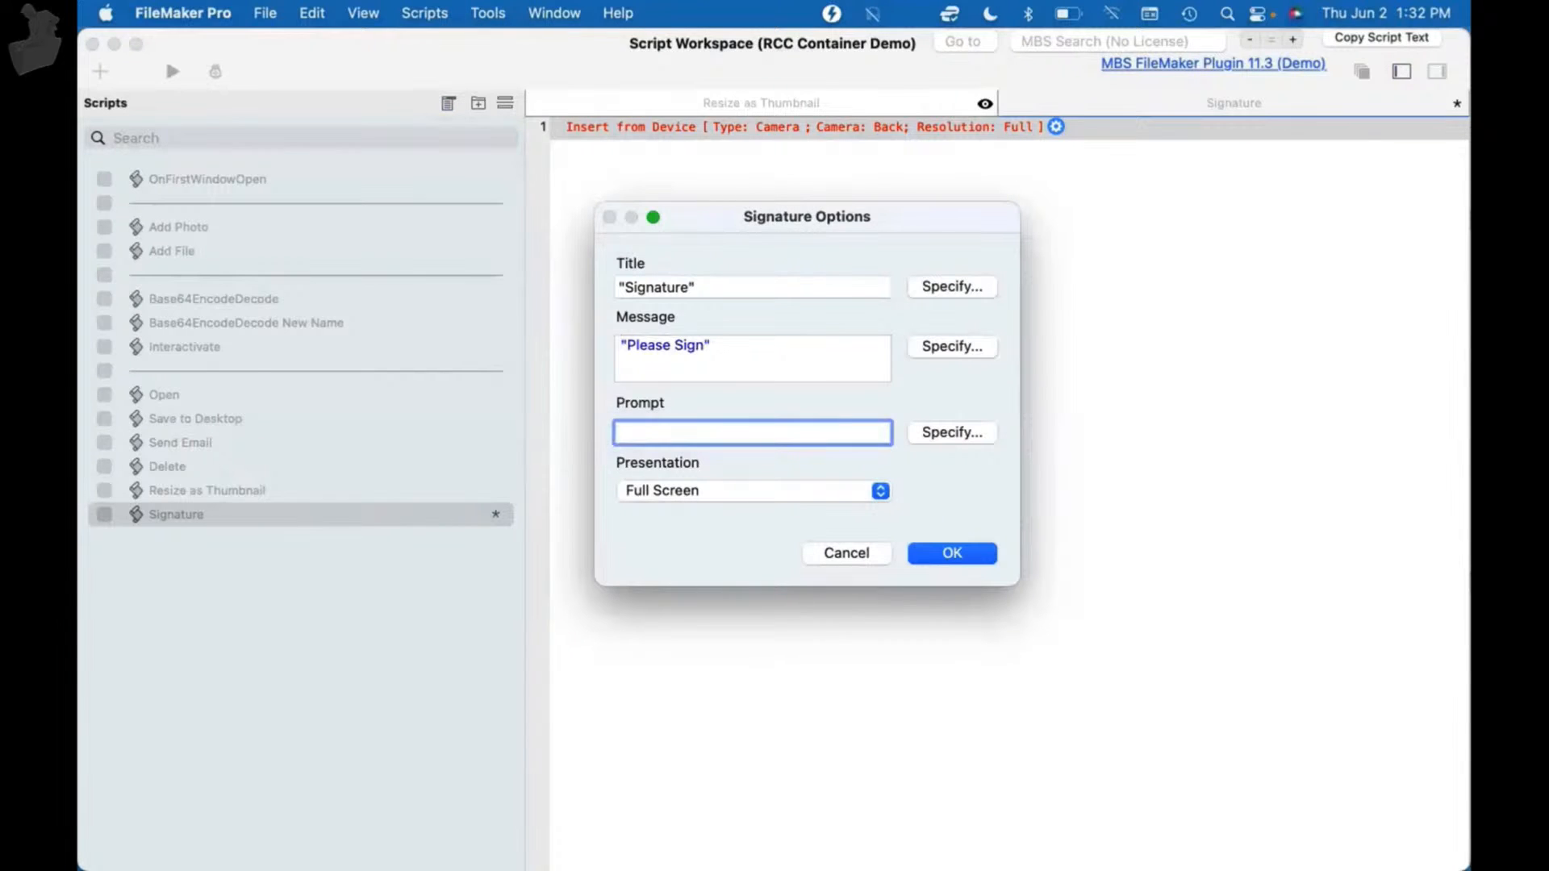
pyautogui.write('Please Sign Here')
pyautogui.click(725, 495)
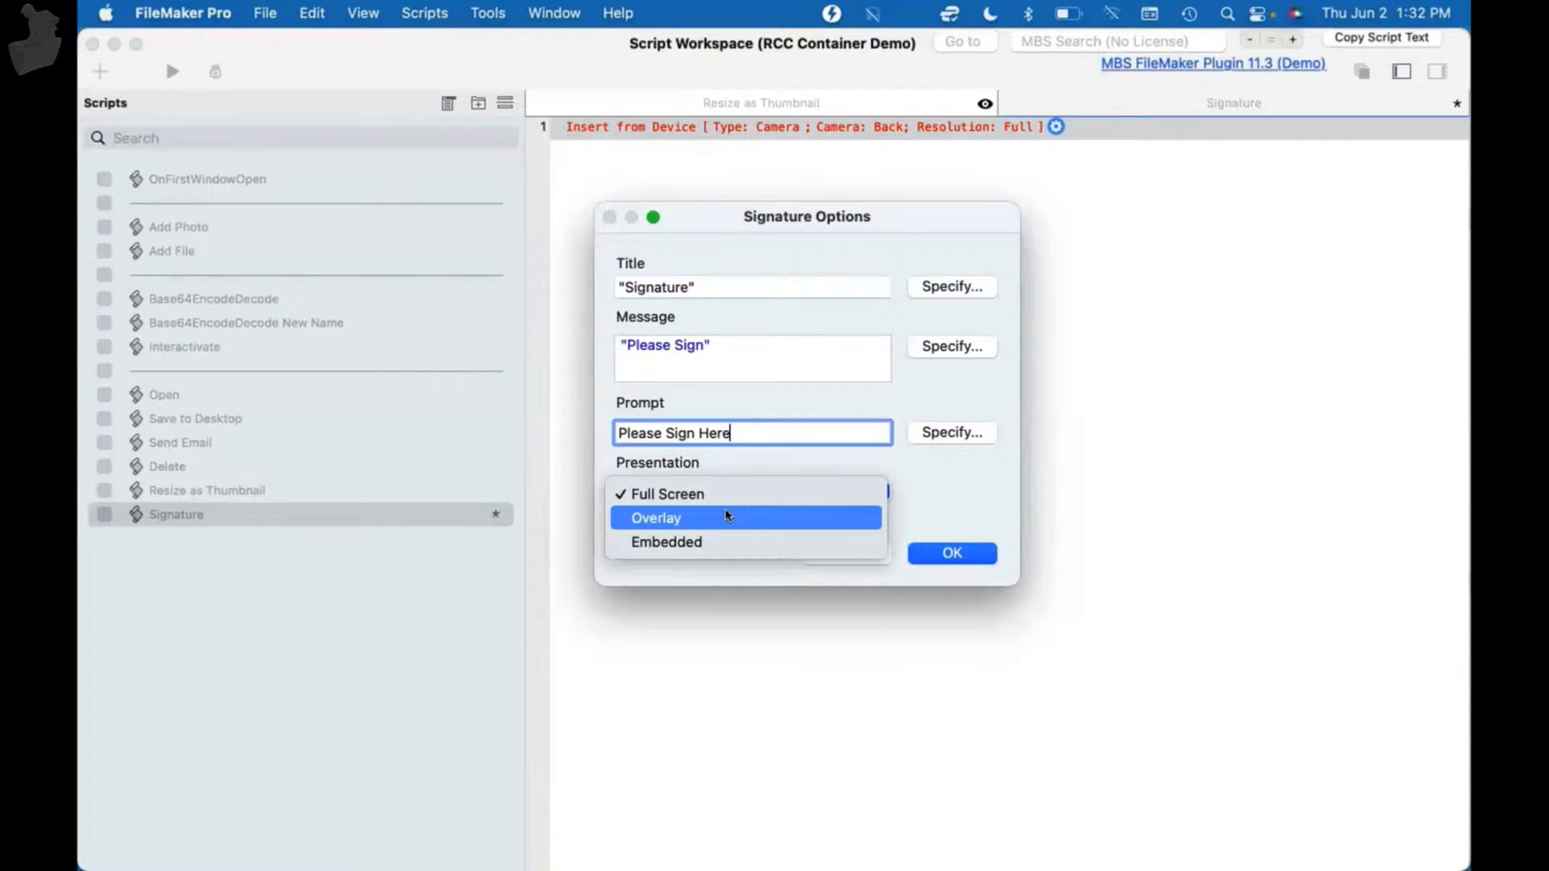
pyautogui.click(959, 482)
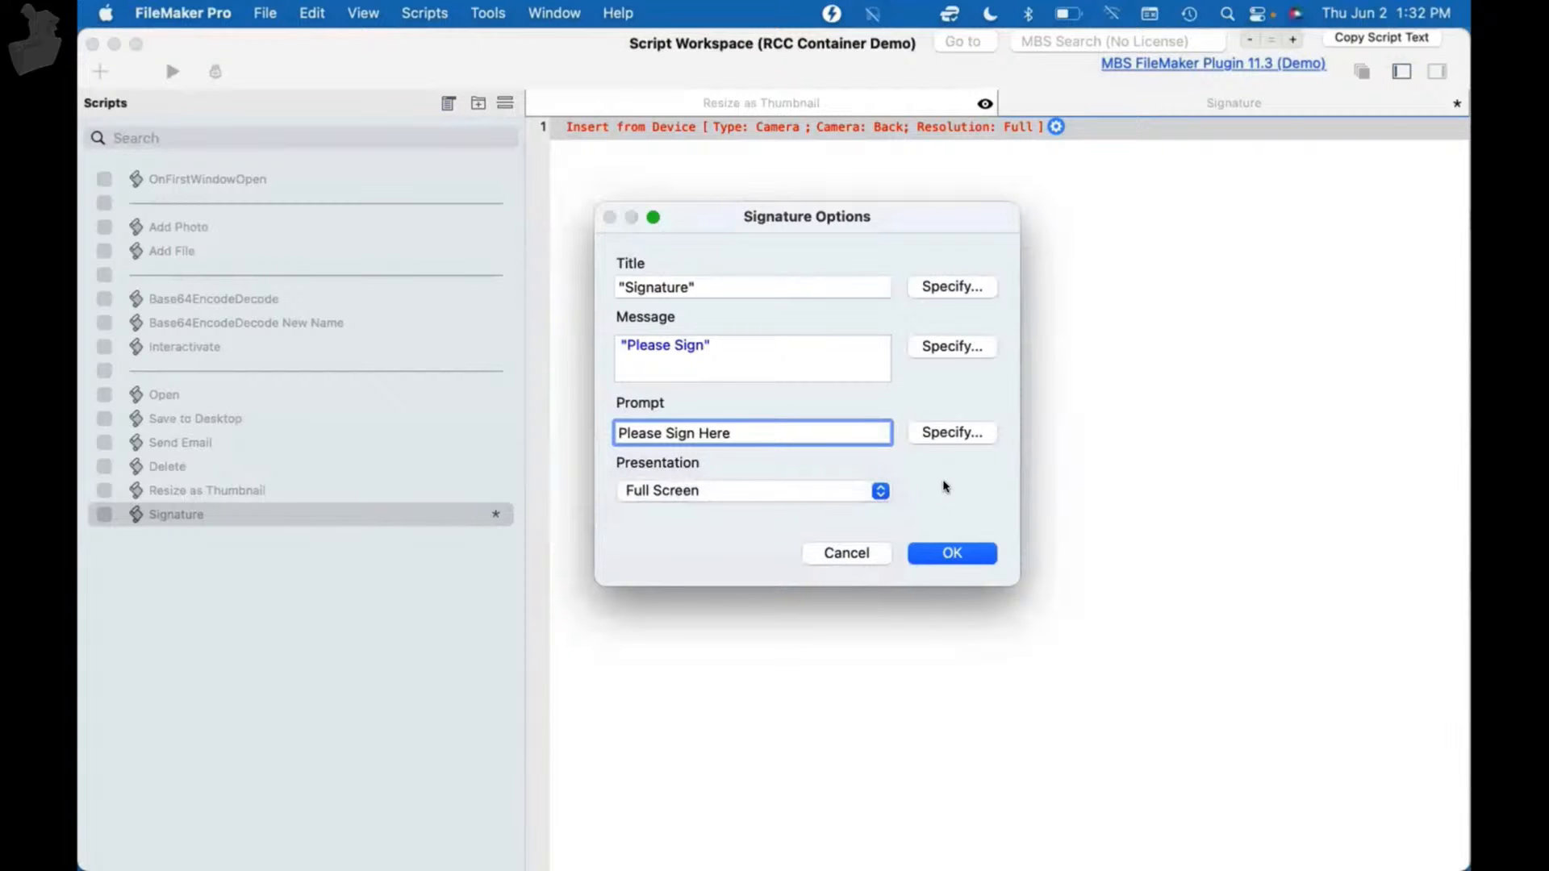
pyautogui.click(973, 553)
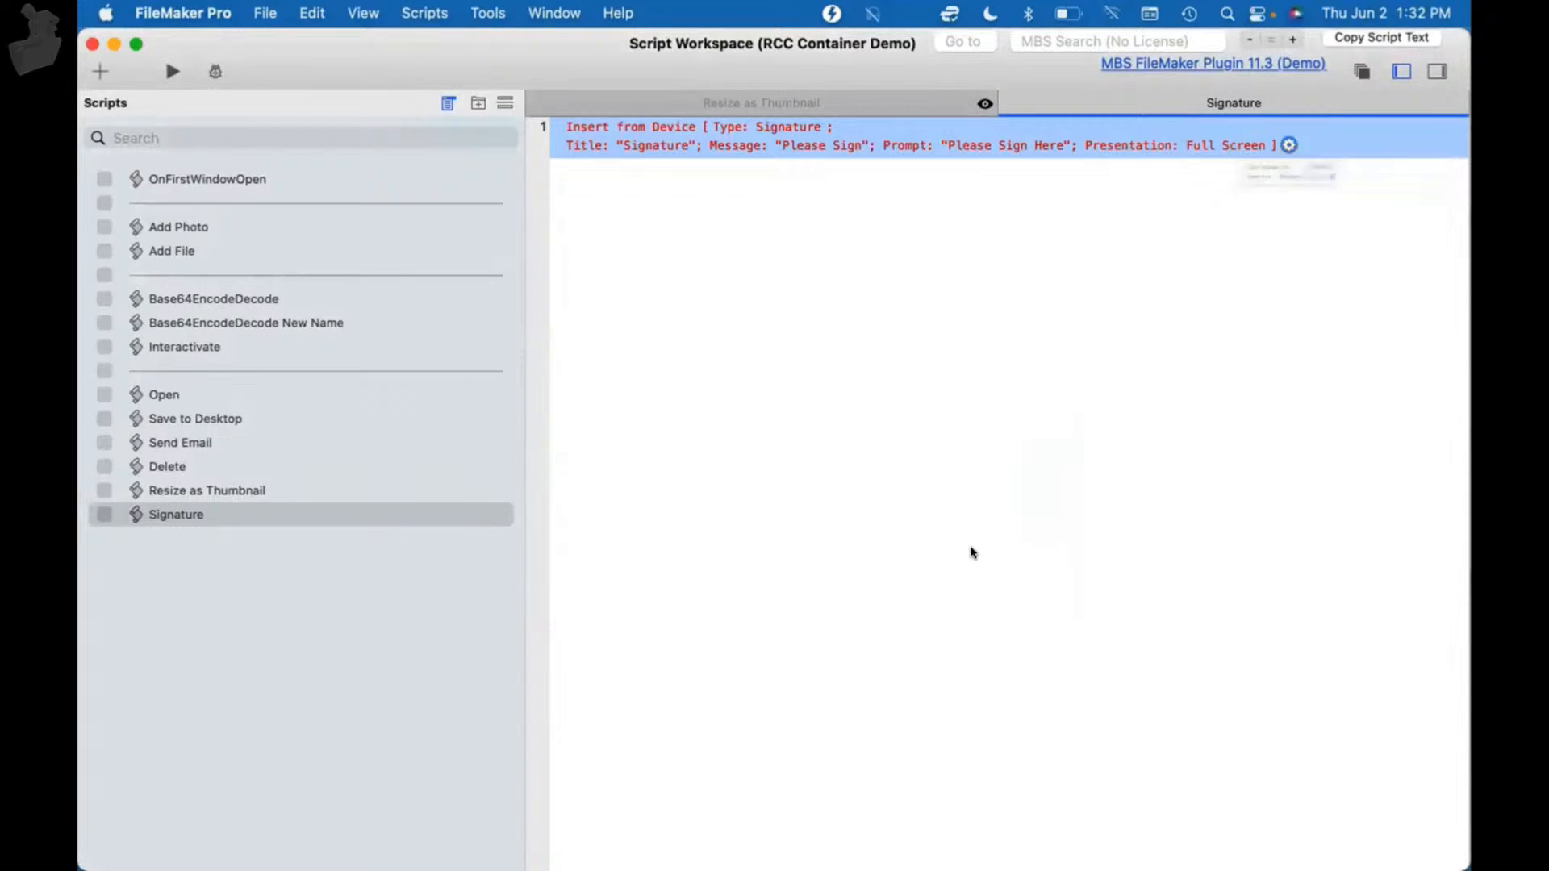
# - Target the Insert from Device step at the Demo::Container field and save the Signature script
pyautogui.doubleClick(731, 139)
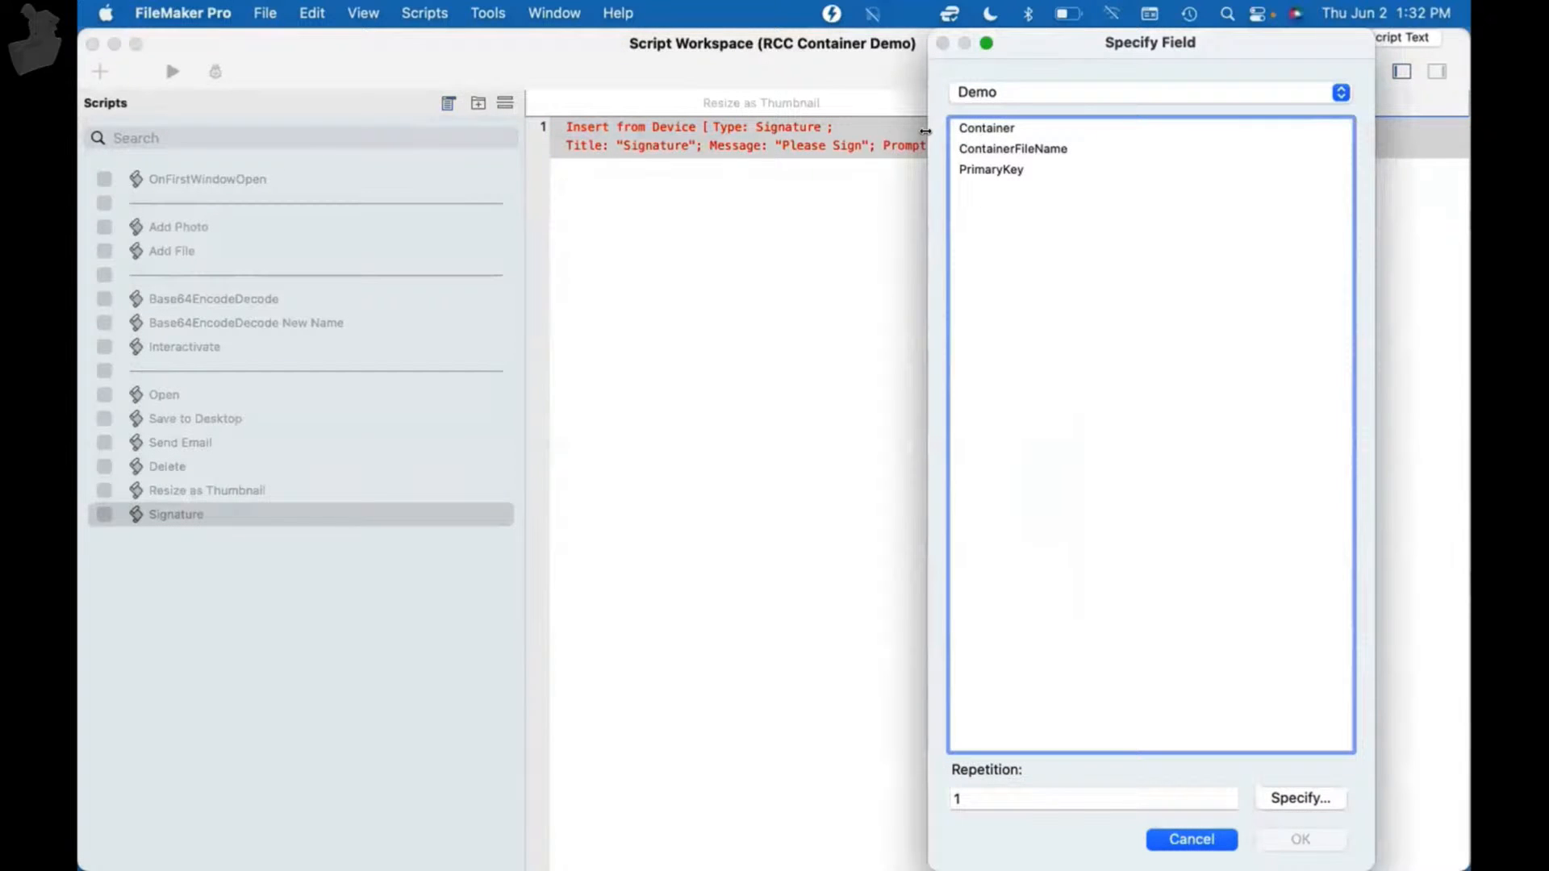
pyautogui.doubleClick(974, 128)
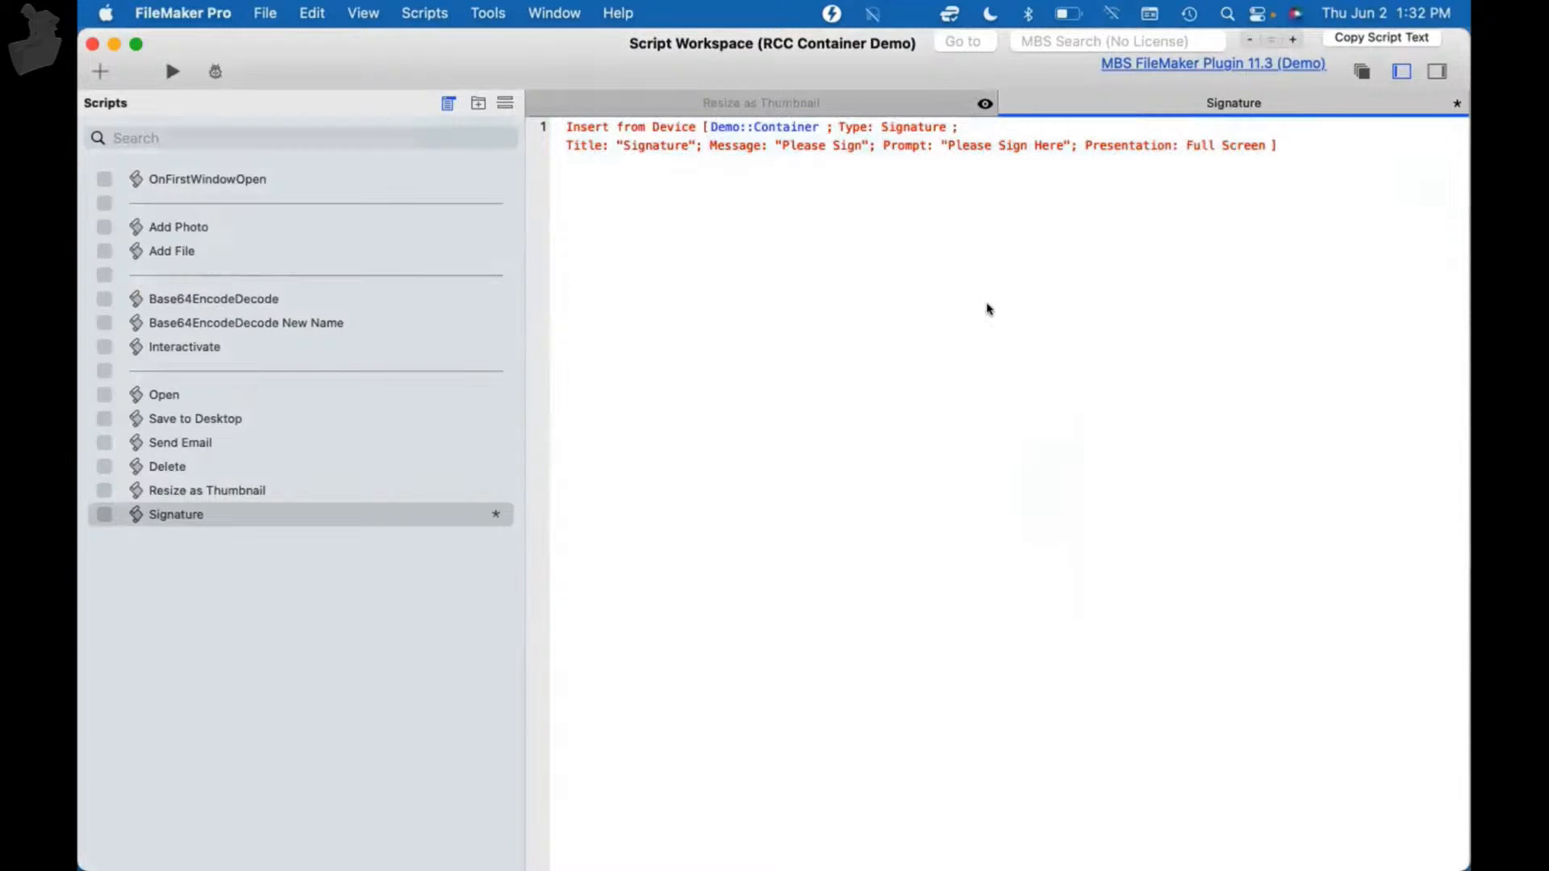
pyautogui.press('super+s')
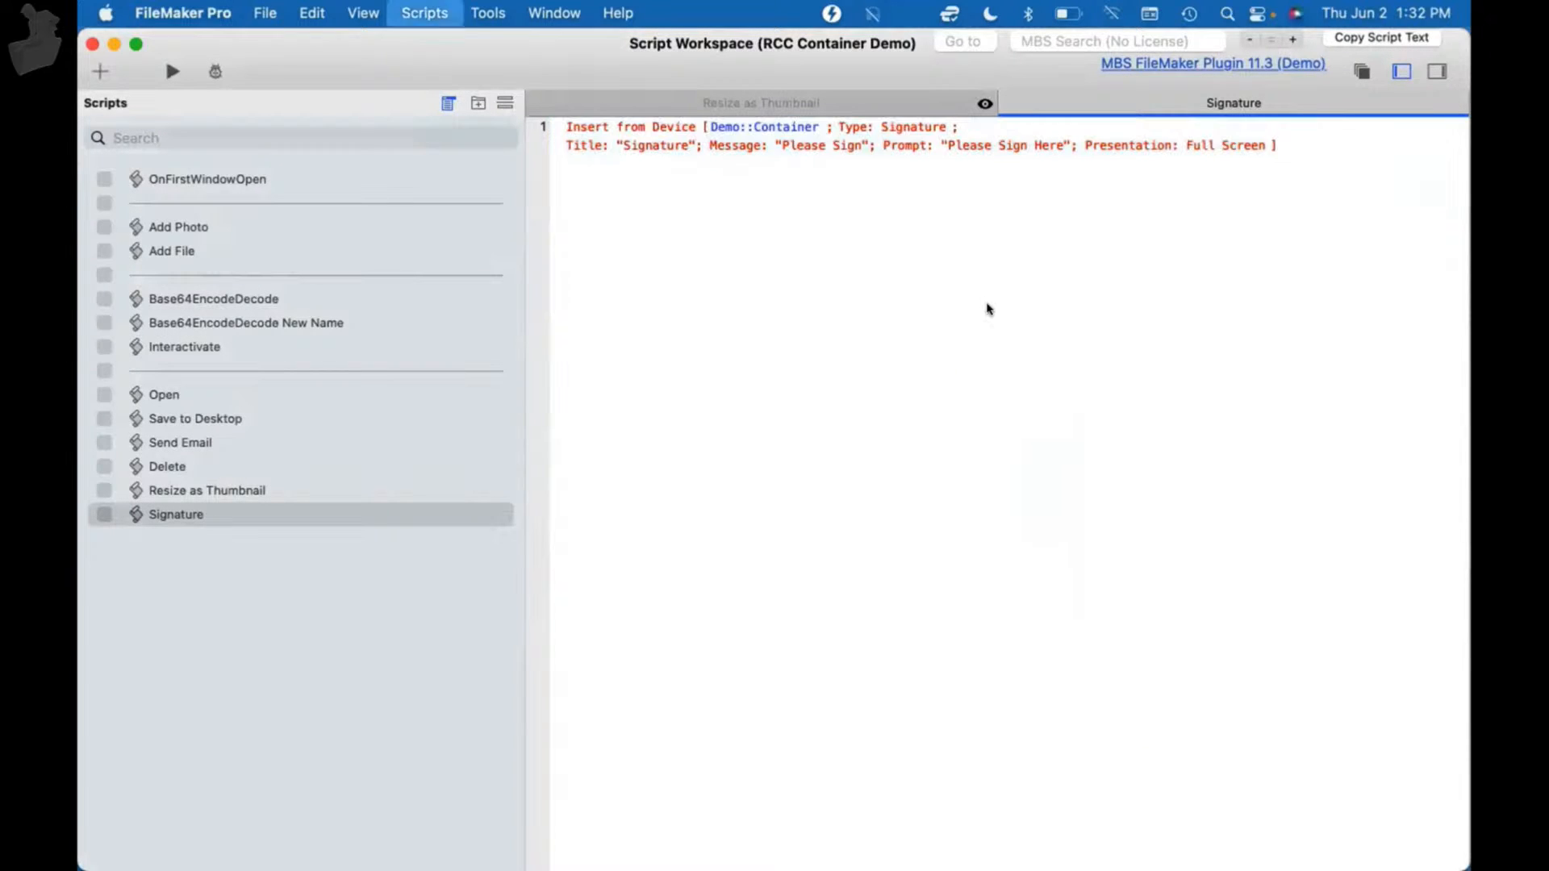
pyautogui.click(781, 126)
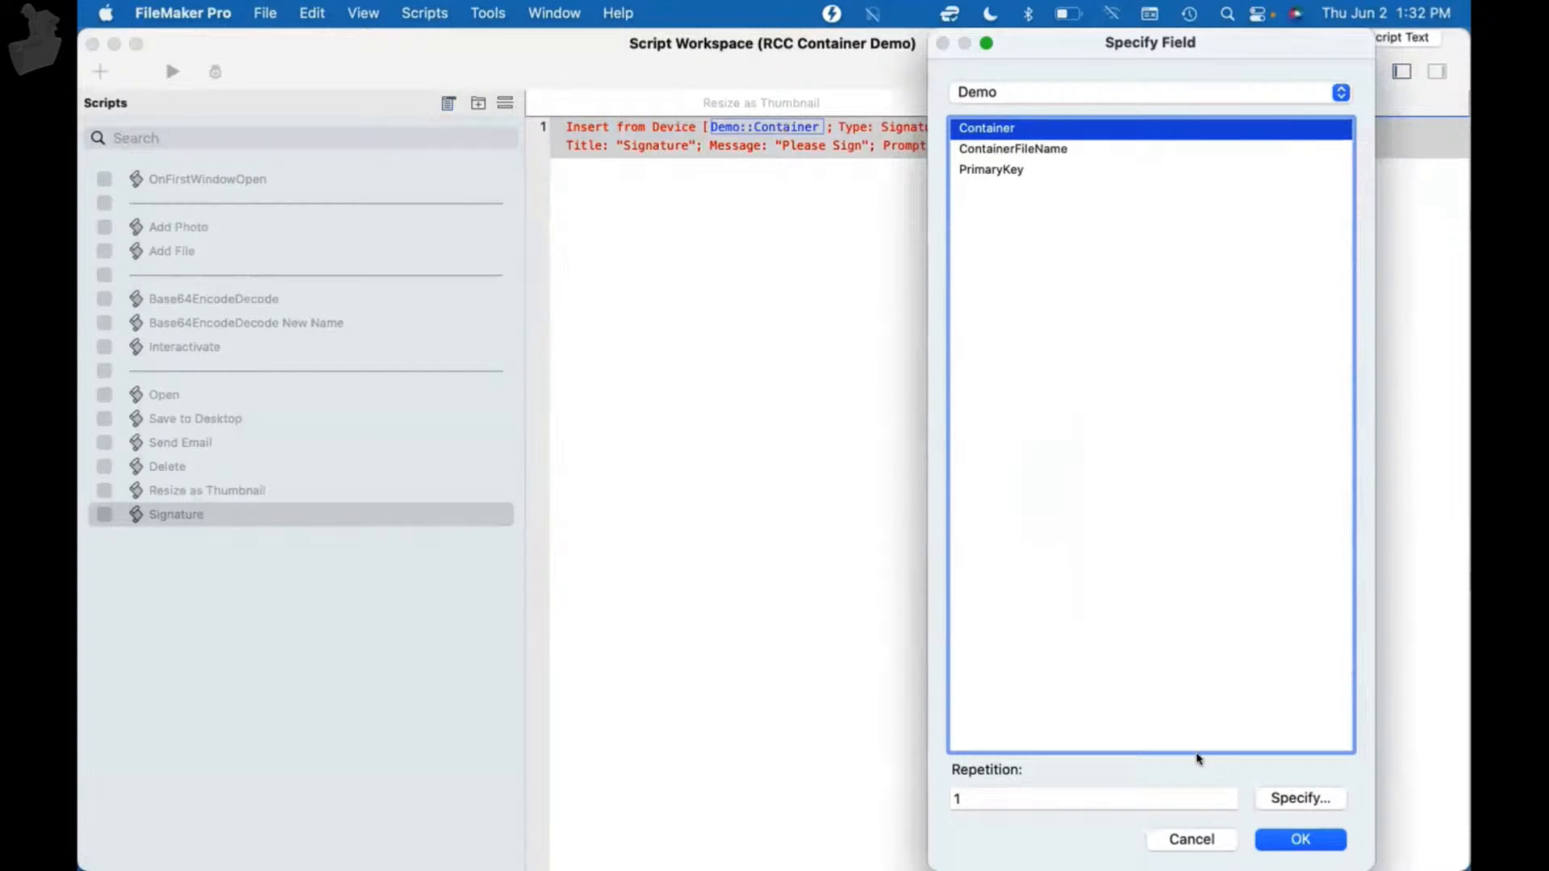
pyautogui.click(1291, 839)
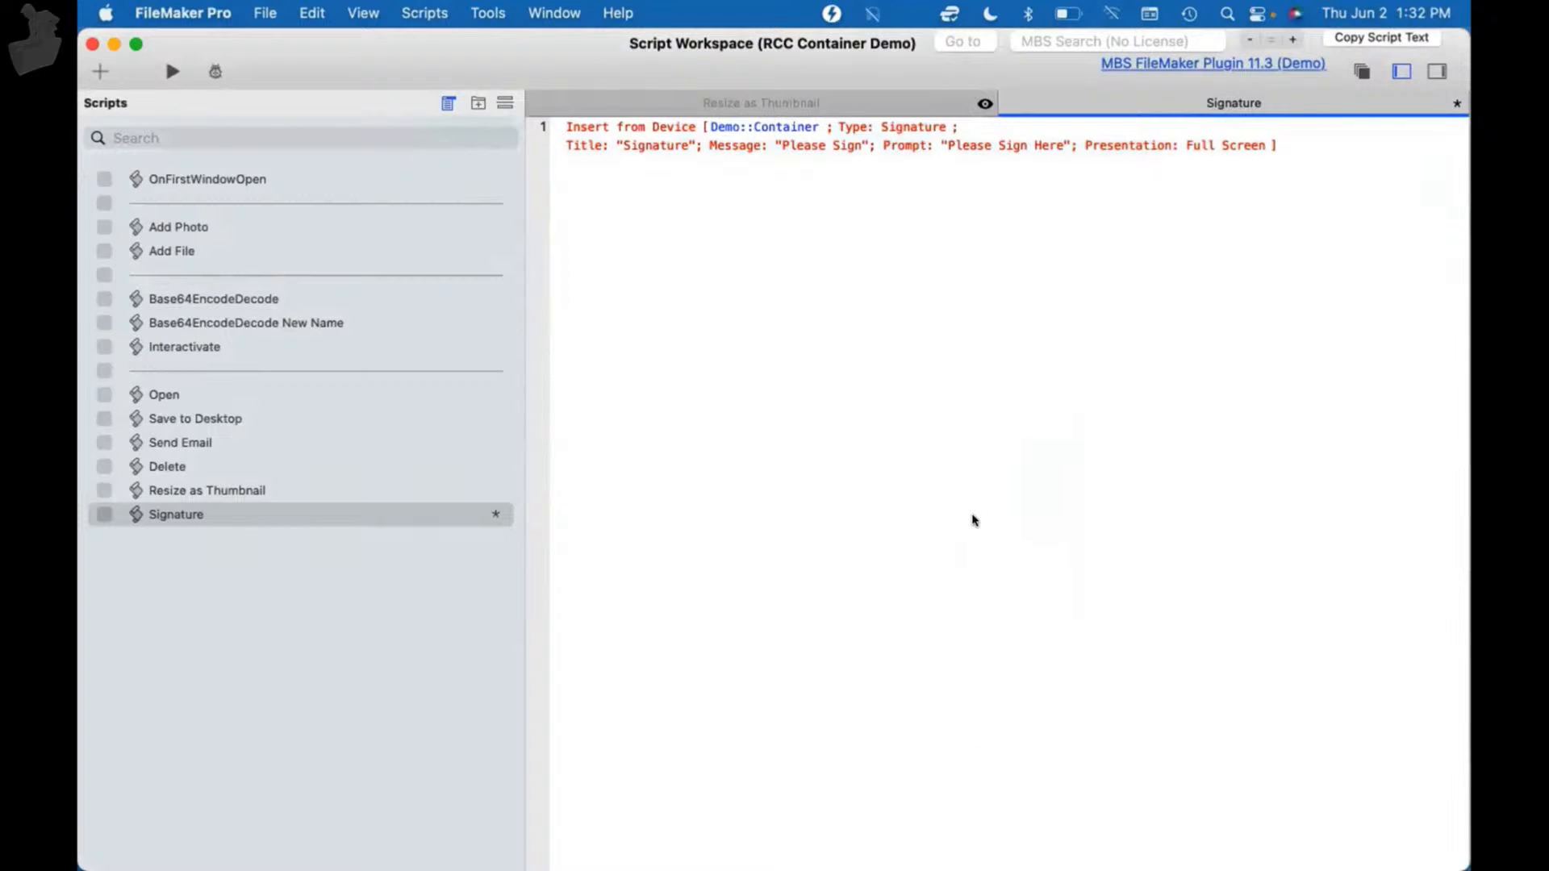
pyautogui.press('super+s')
# - Close the Script Workspace and return the layout to Browse mode
pyautogui.moveTo(1468, 411)
pyautogui.mouseDown()
pyautogui.moveTo(903, 379)
pyautogui.moveTo(1468, 363)
pyautogui.mouseUp()
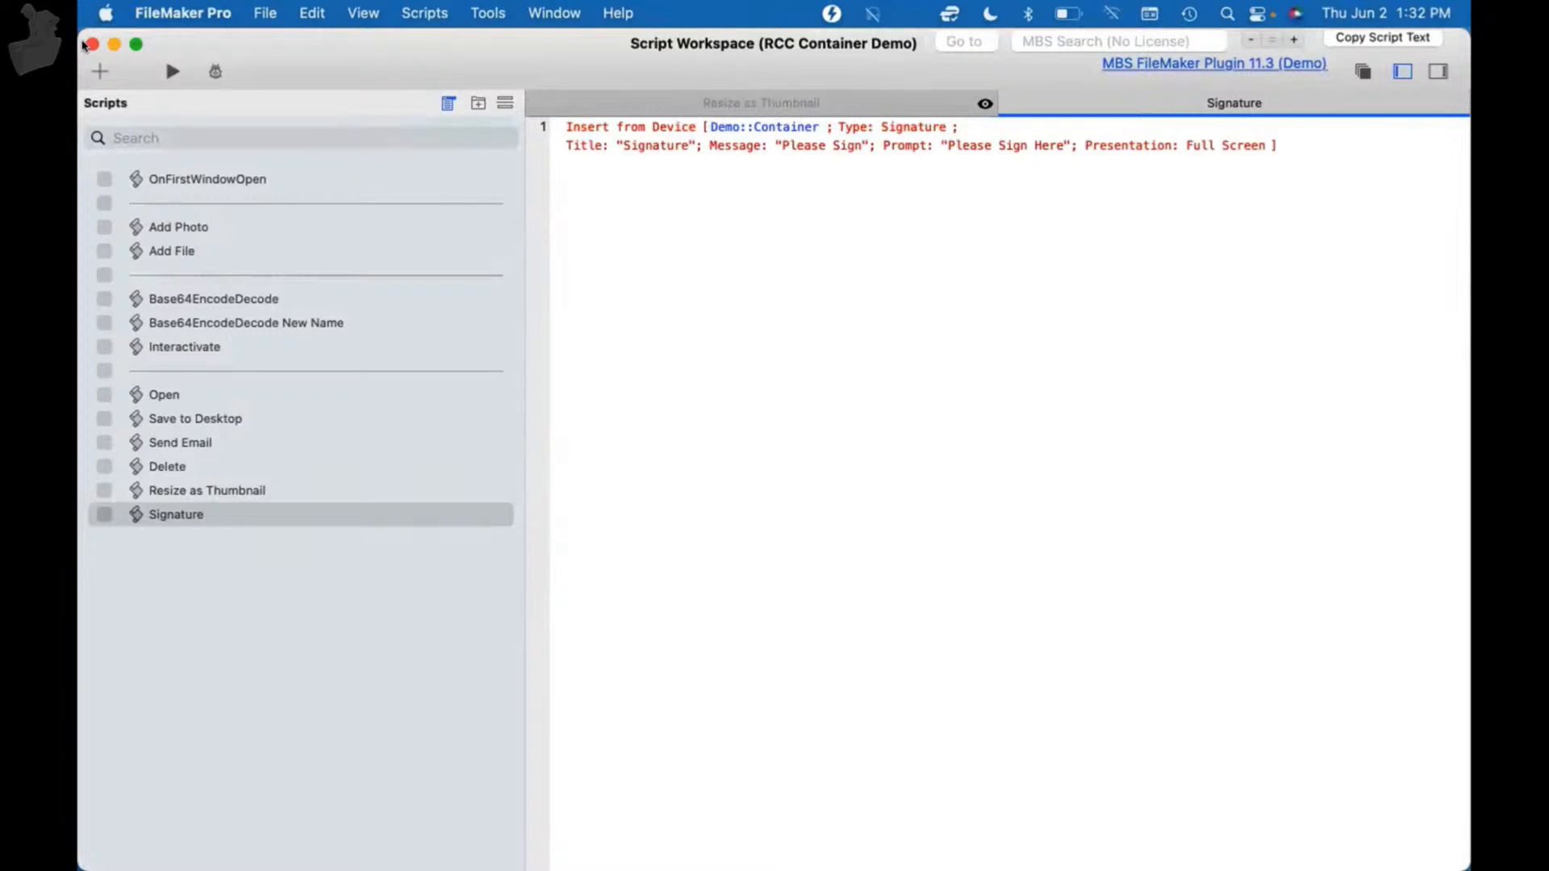
pyautogui.click(220, 505)
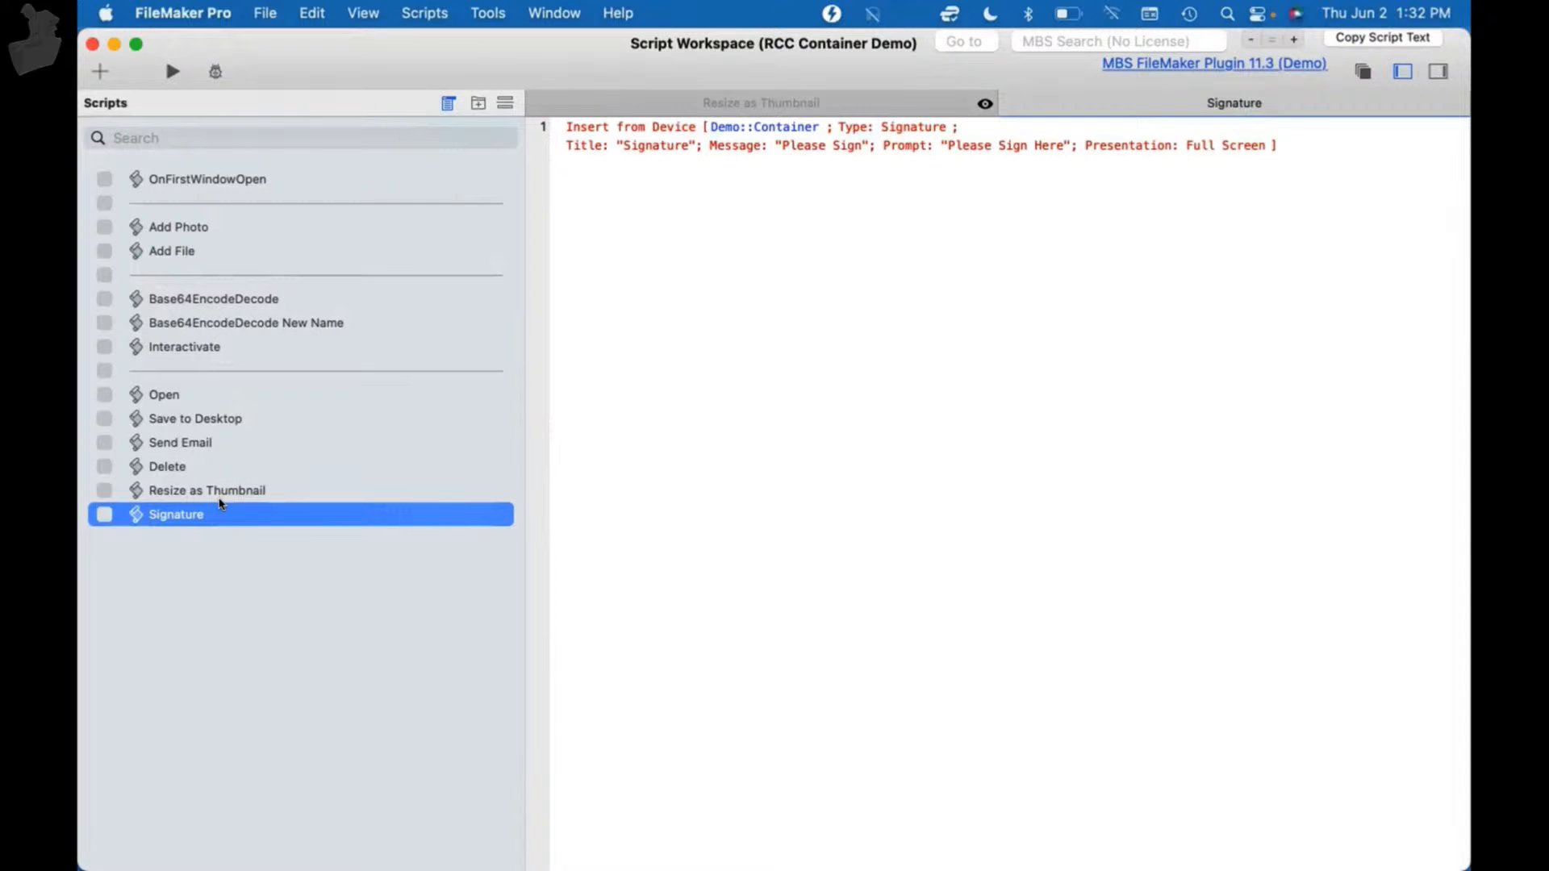
pyautogui.click(91, 44)
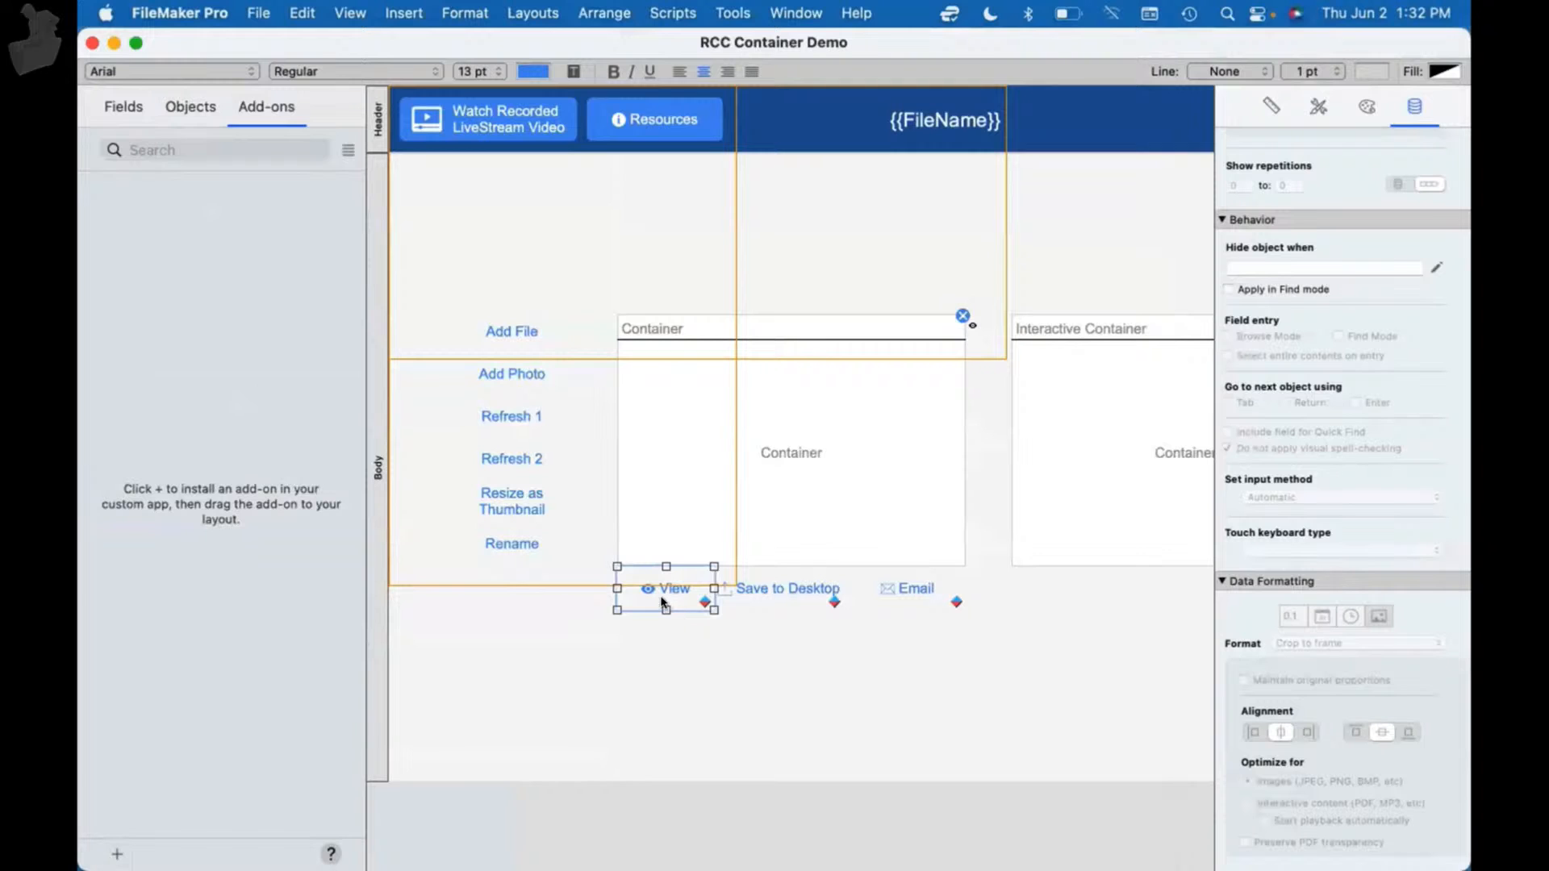
pyautogui.press('super+b')
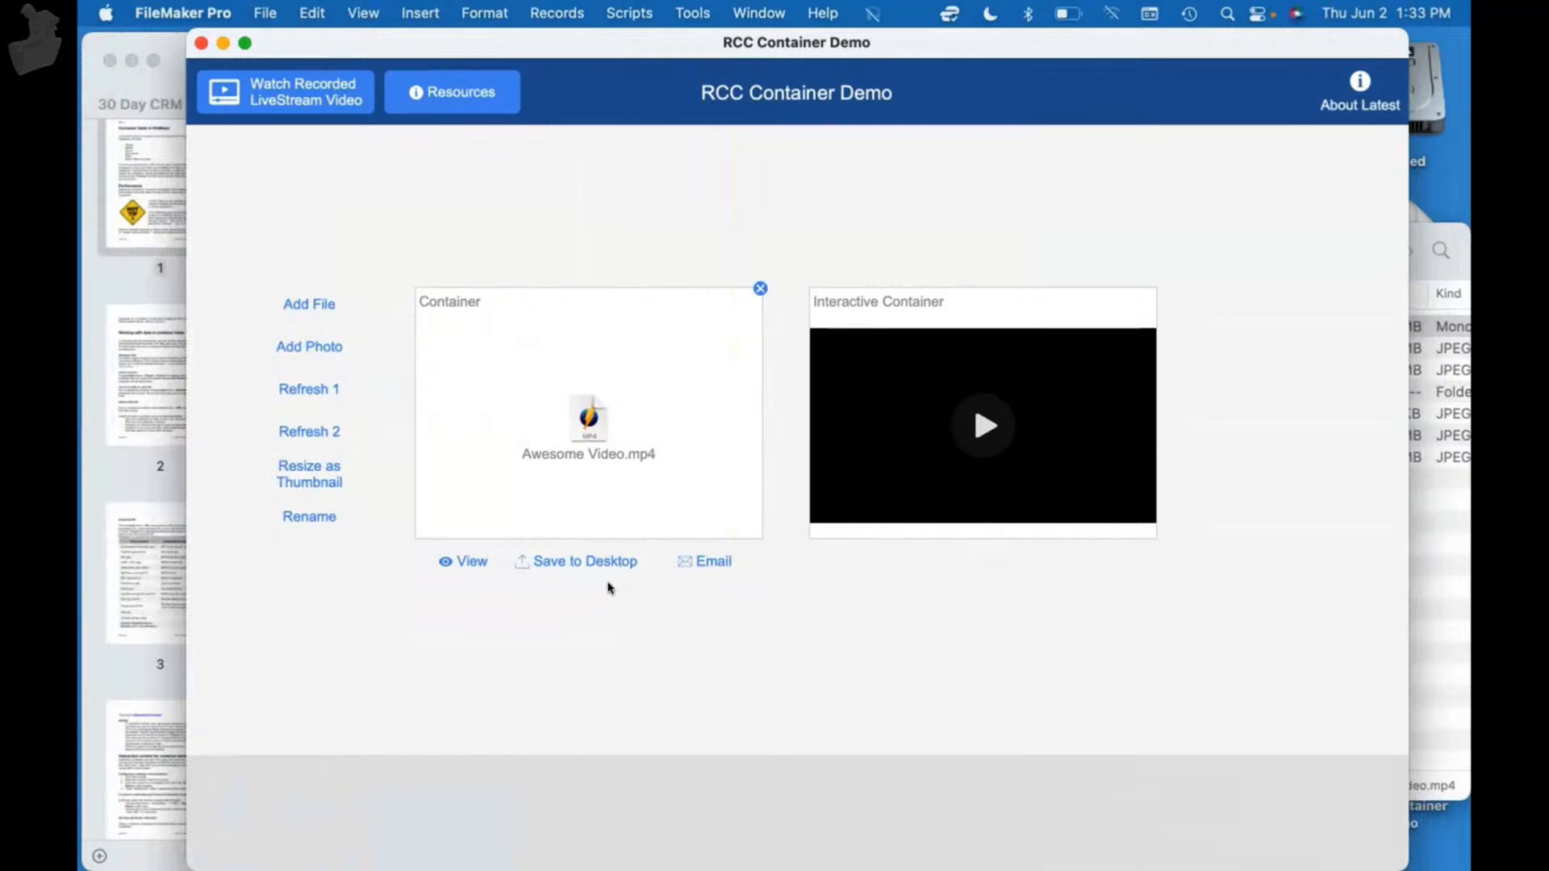
# - Reposition the database window, replace the Container's video with the 11.2 MB JPEG from Demo Photos, and return to that folder
pyautogui.doubleClick(1135, 44)
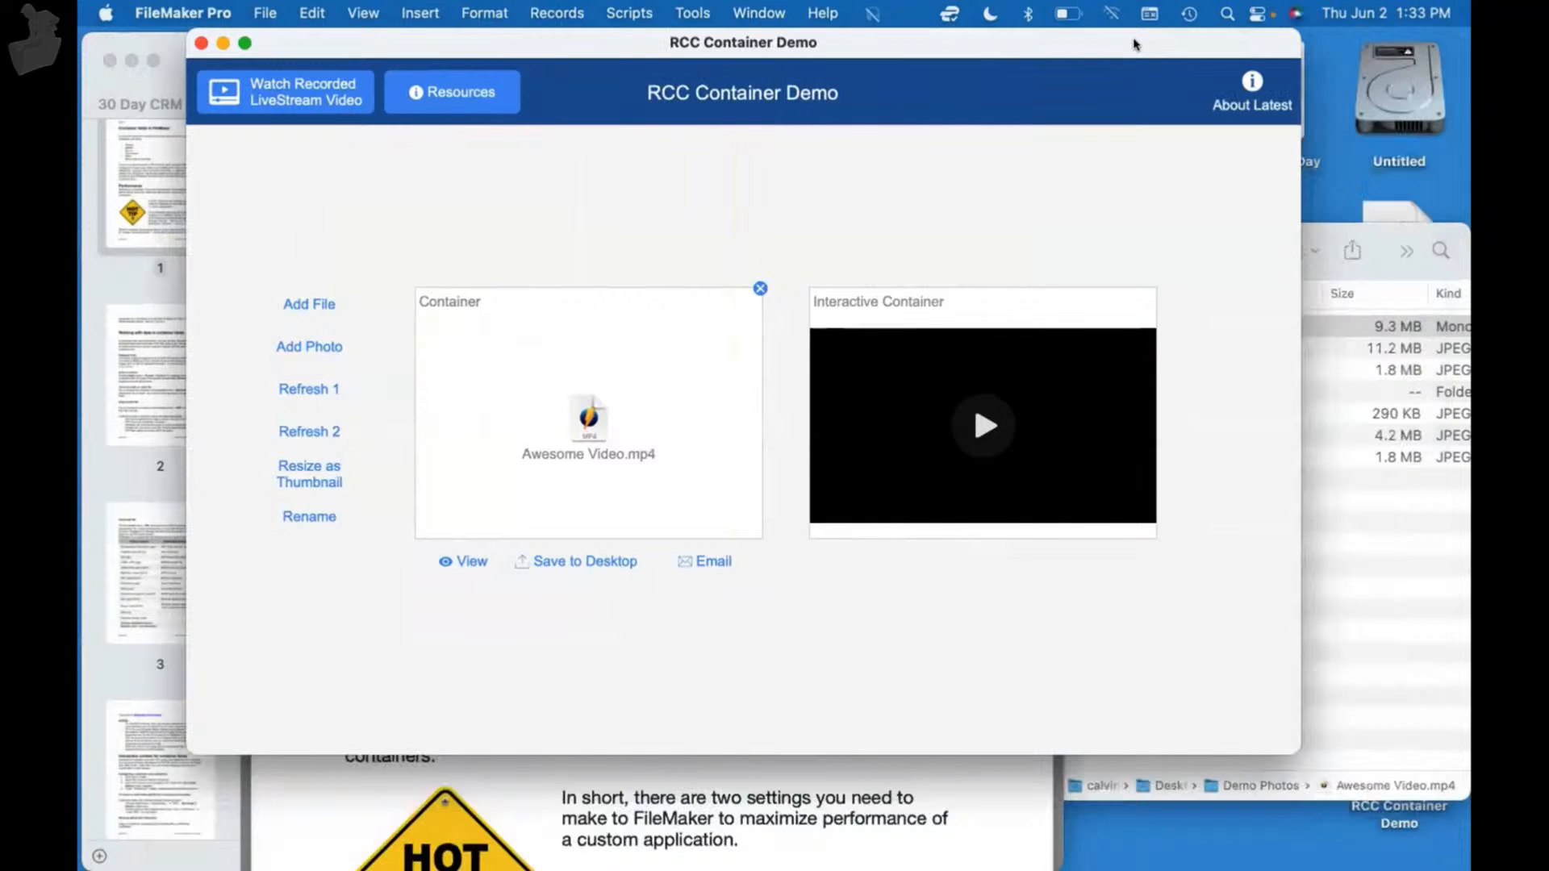
pyautogui.moveTo(1135, 45); pyautogui.dragTo(1071, 135)
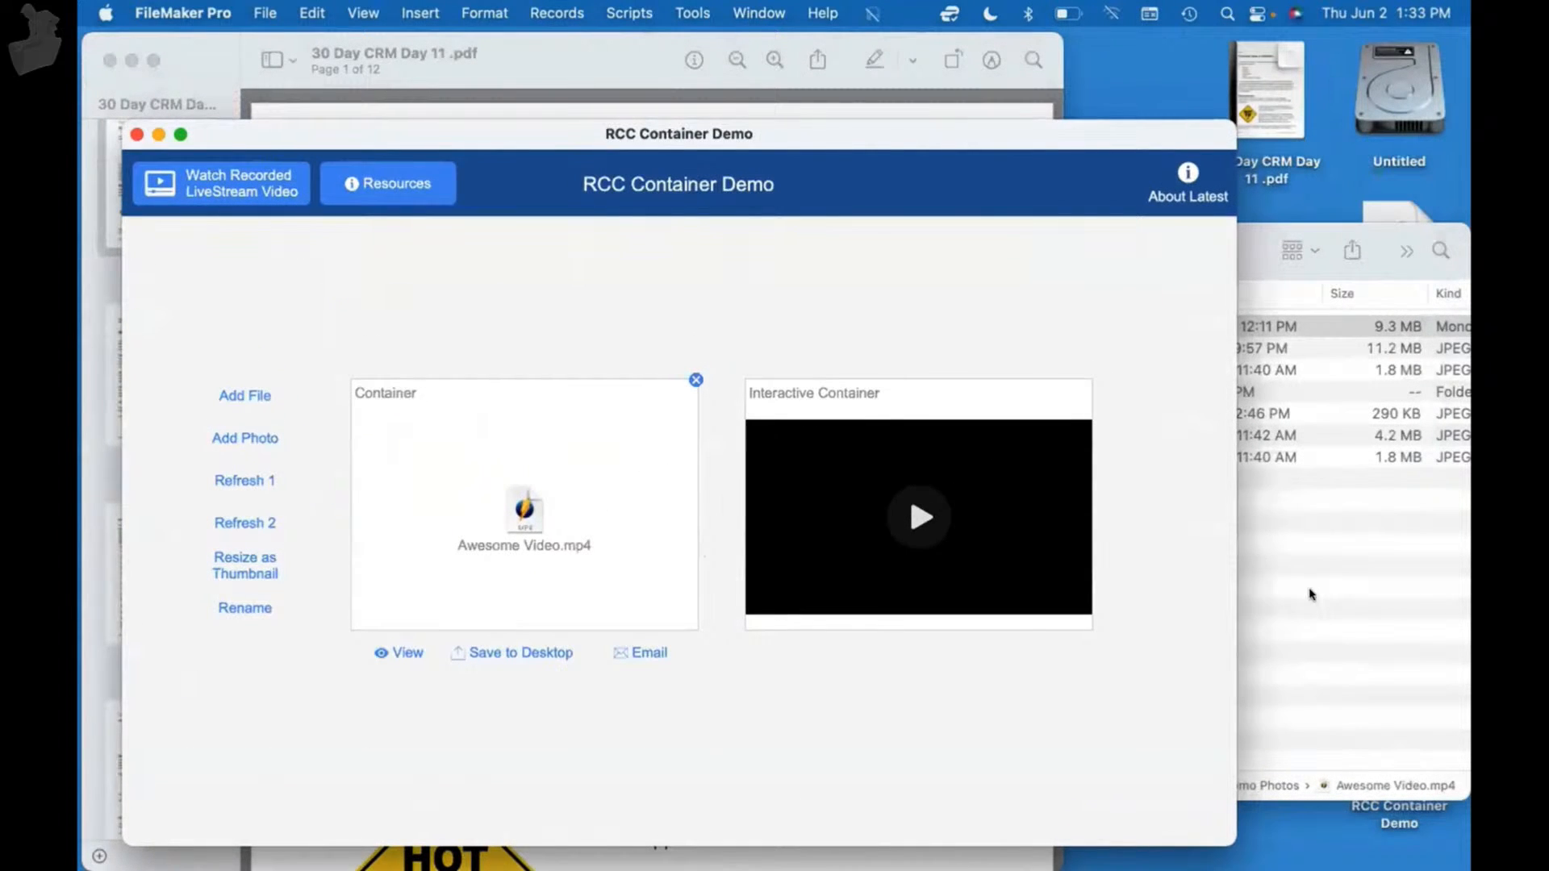
pyautogui.click(1311, 595)
pyautogui.click(1064, 368)
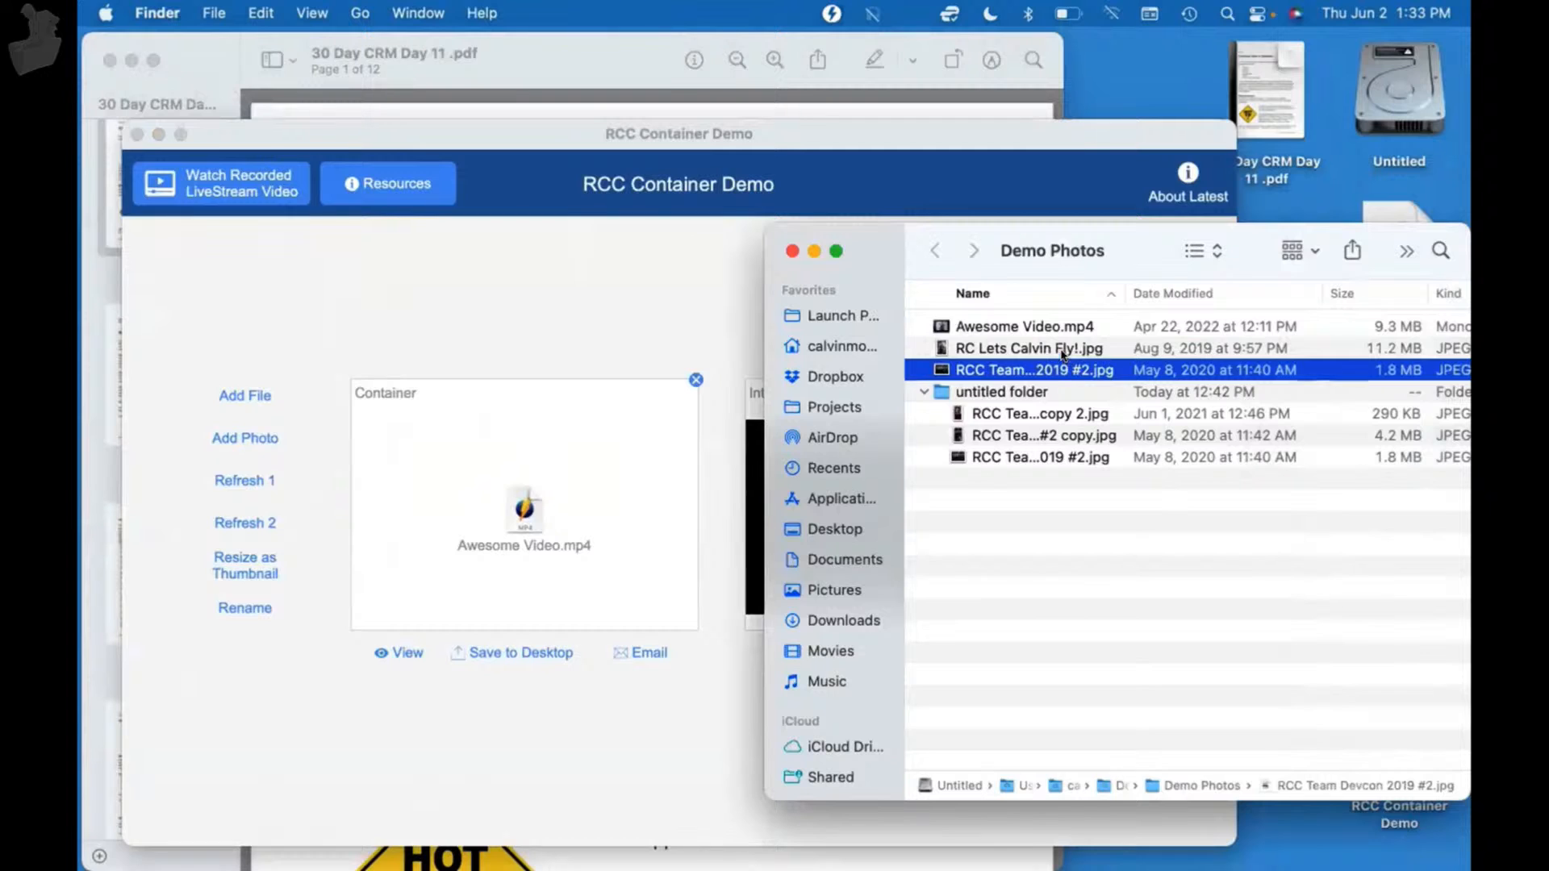
pyautogui.click(1064, 348)
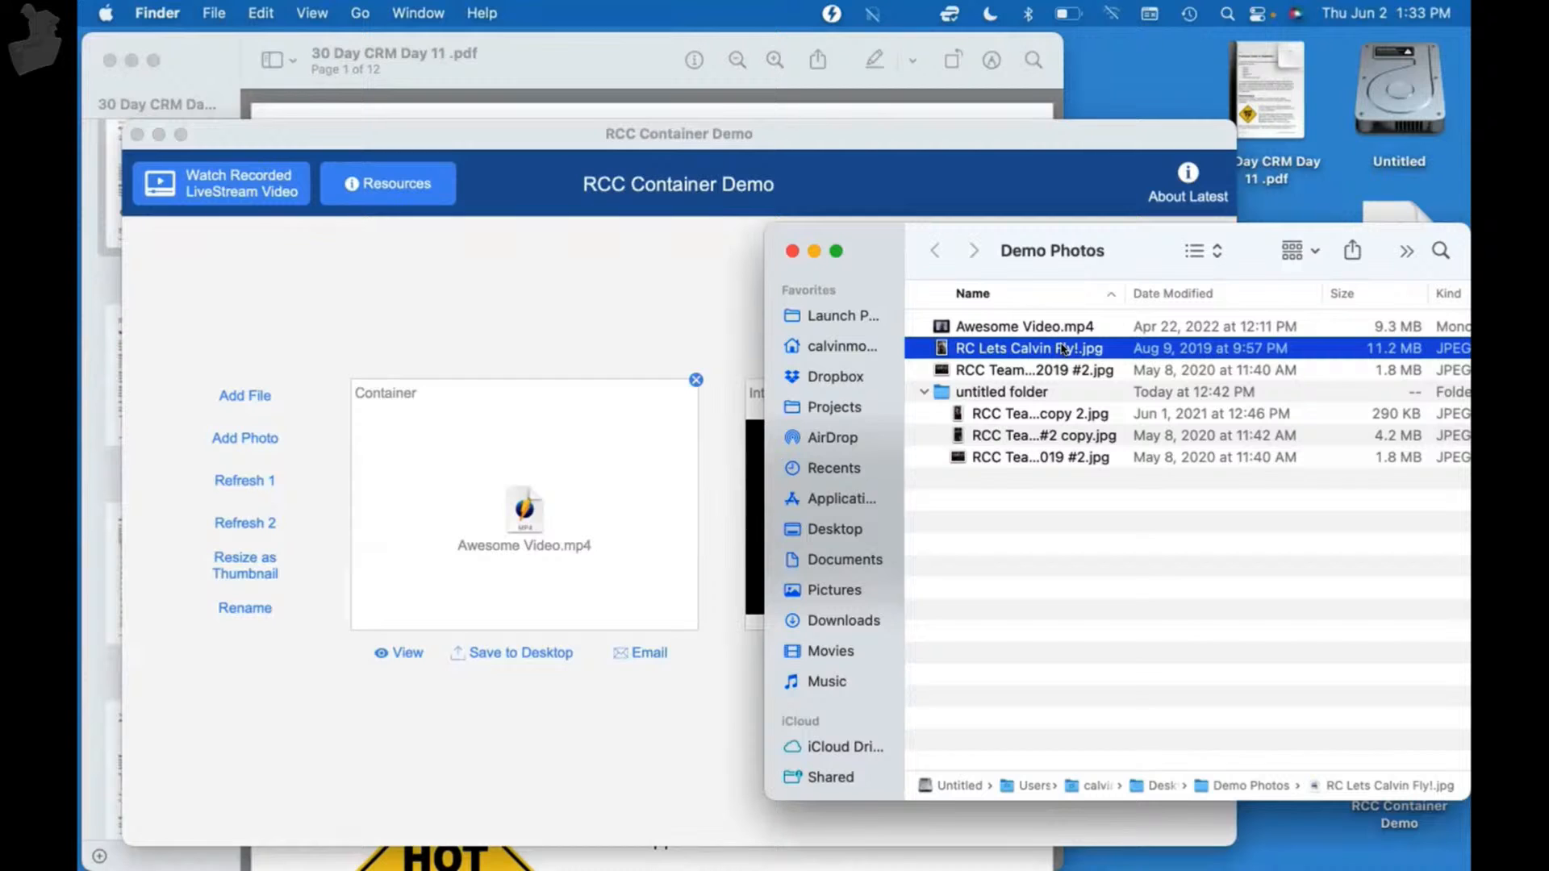
pyautogui.moveTo(1063, 349); pyautogui.dragTo(524, 520)
pyautogui.click(641, 274)
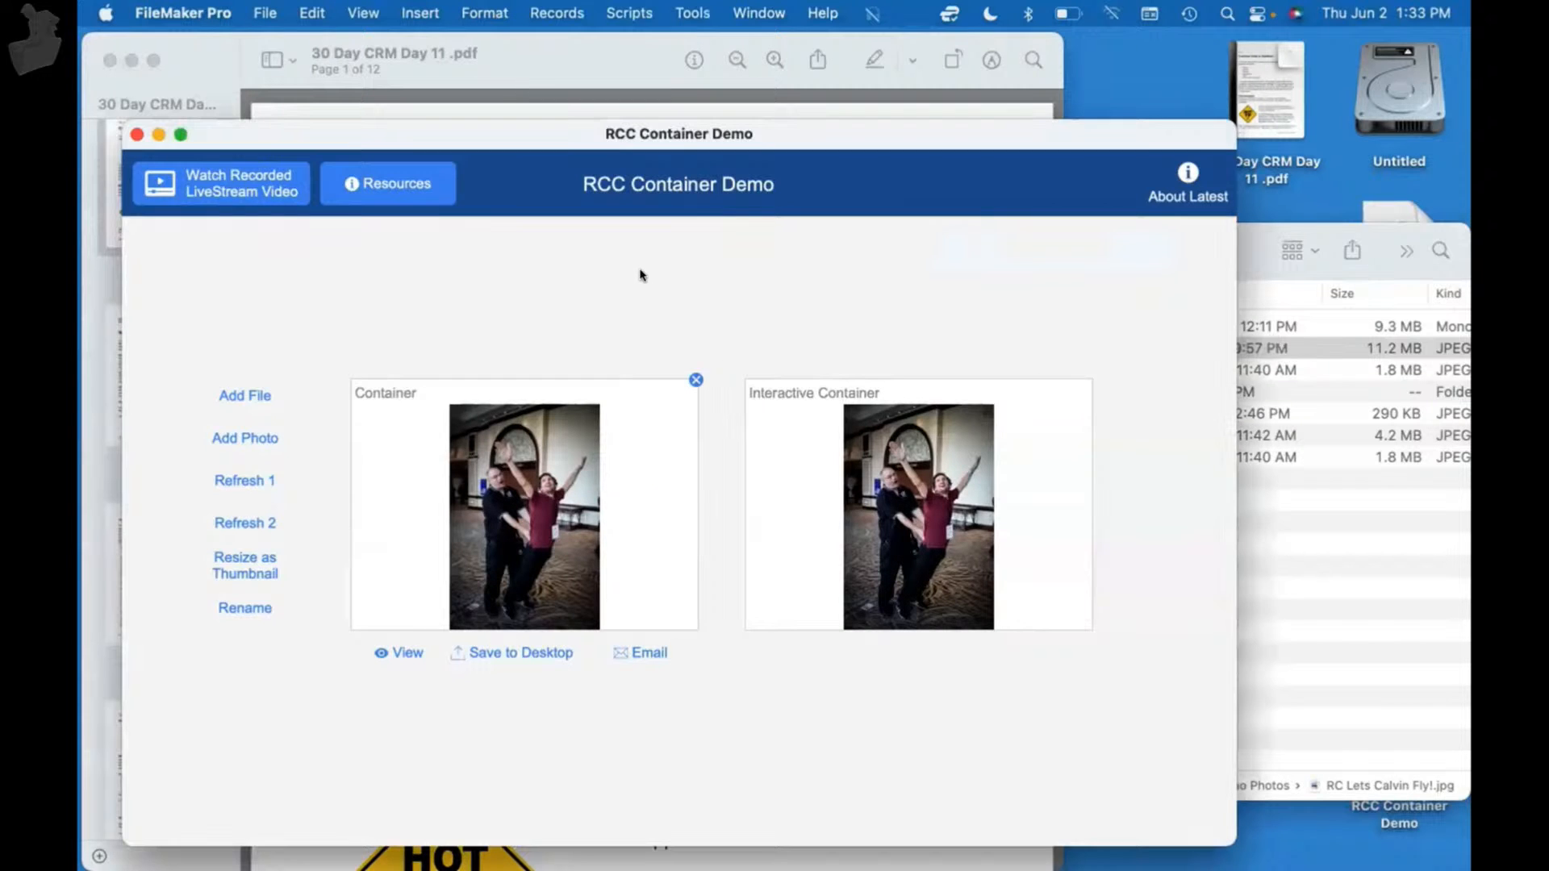
pyautogui.click(1293, 550)
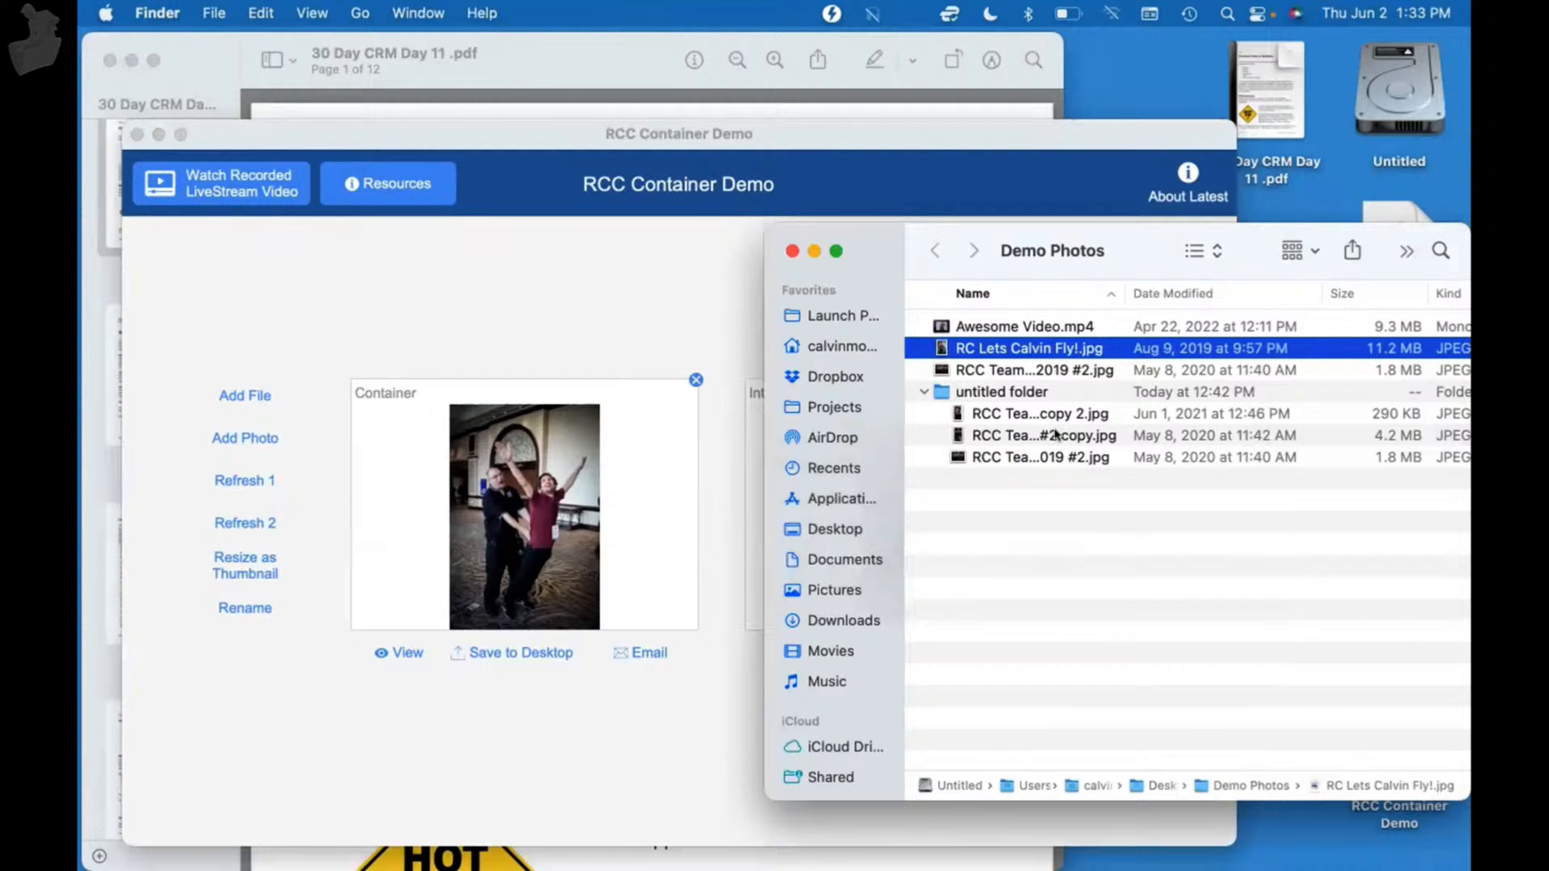
# - Close the Demo Photos window and move the RCC Container Demo database window clear of the desktop folders
pyautogui.click(792, 251)
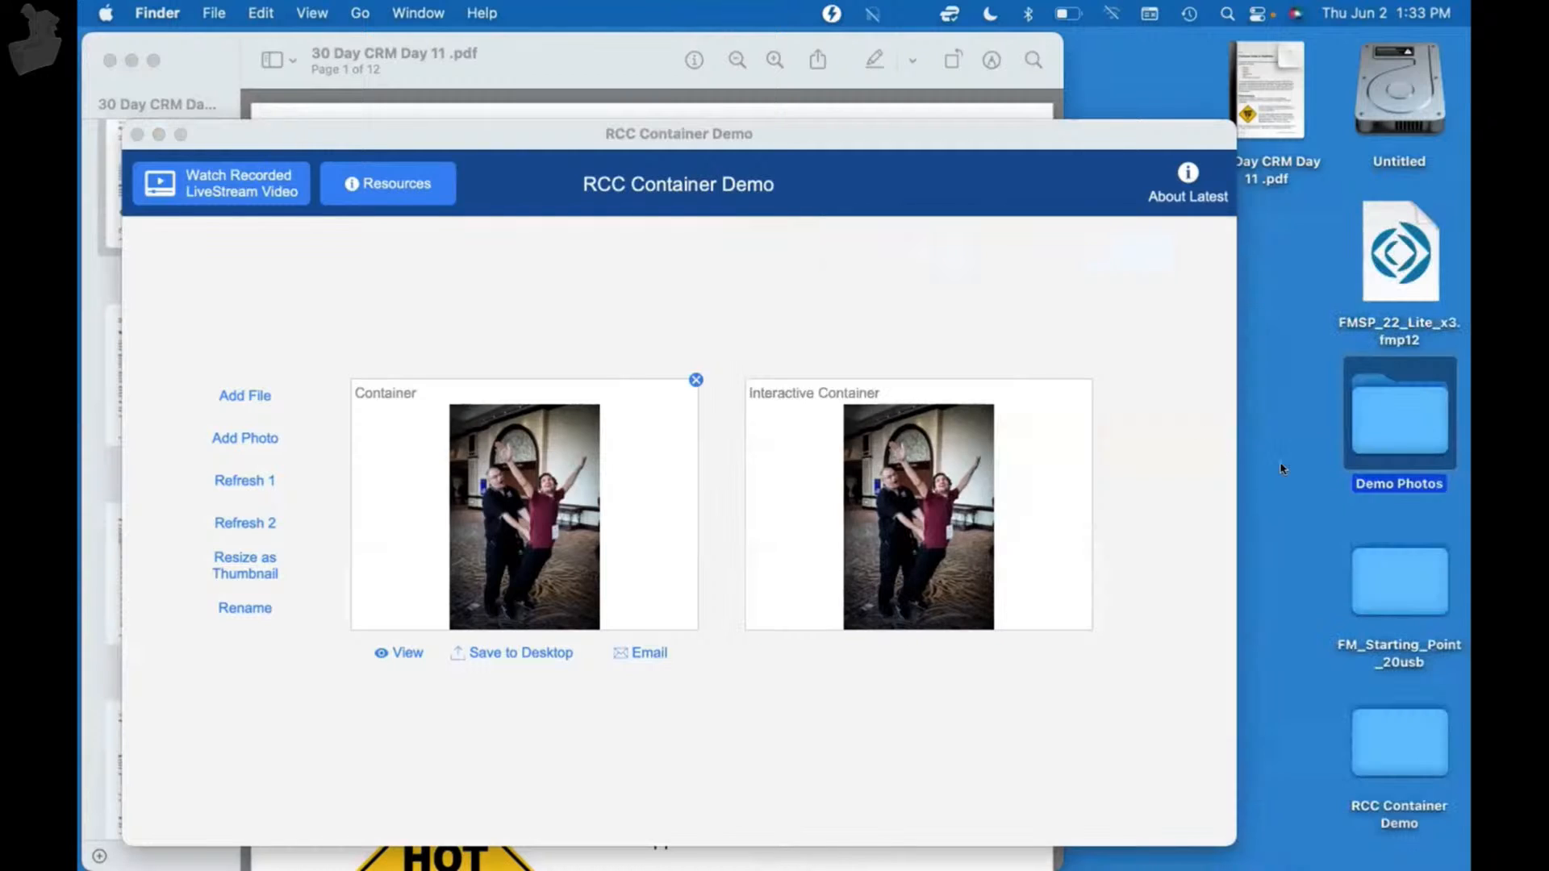
pyautogui.click(1291, 504)
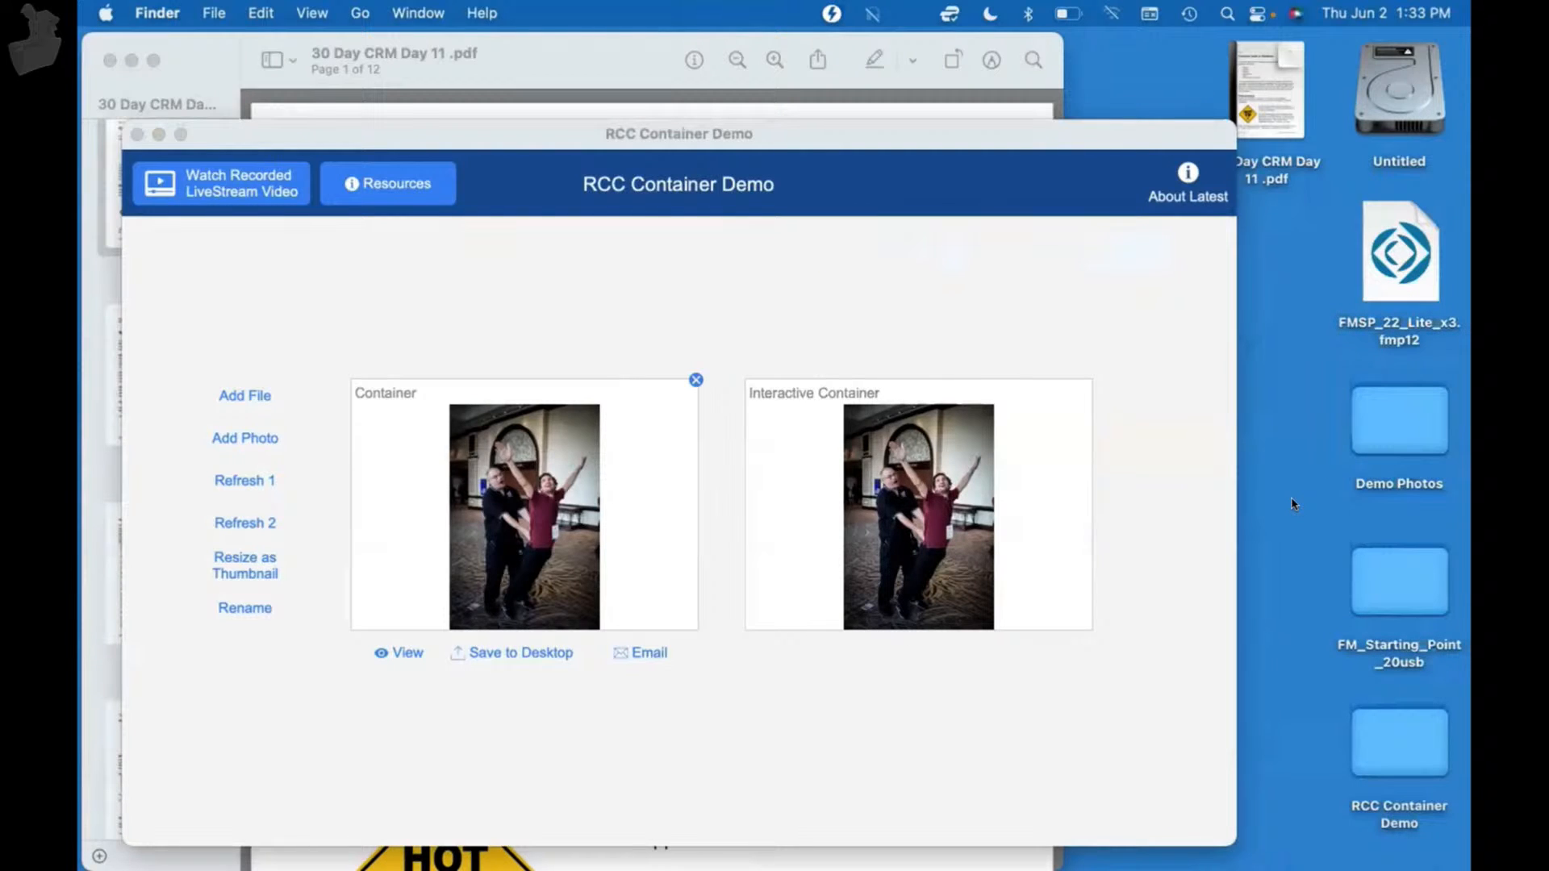
pyautogui.click(1094, 136)
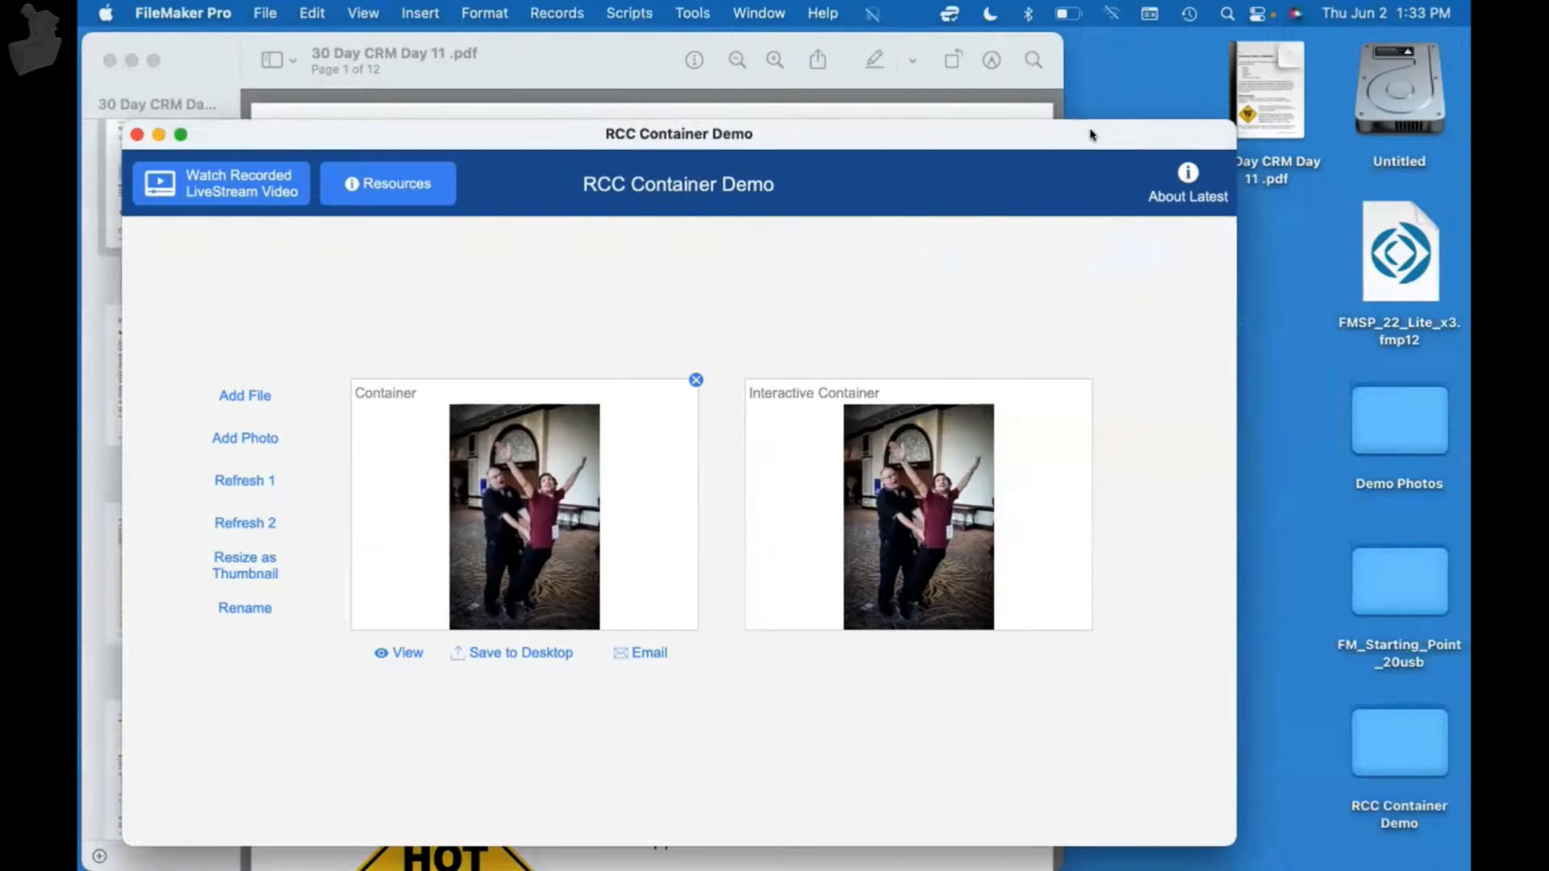
pyautogui.moveTo(1081, 132); pyautogui.dragTo(1047, 148)
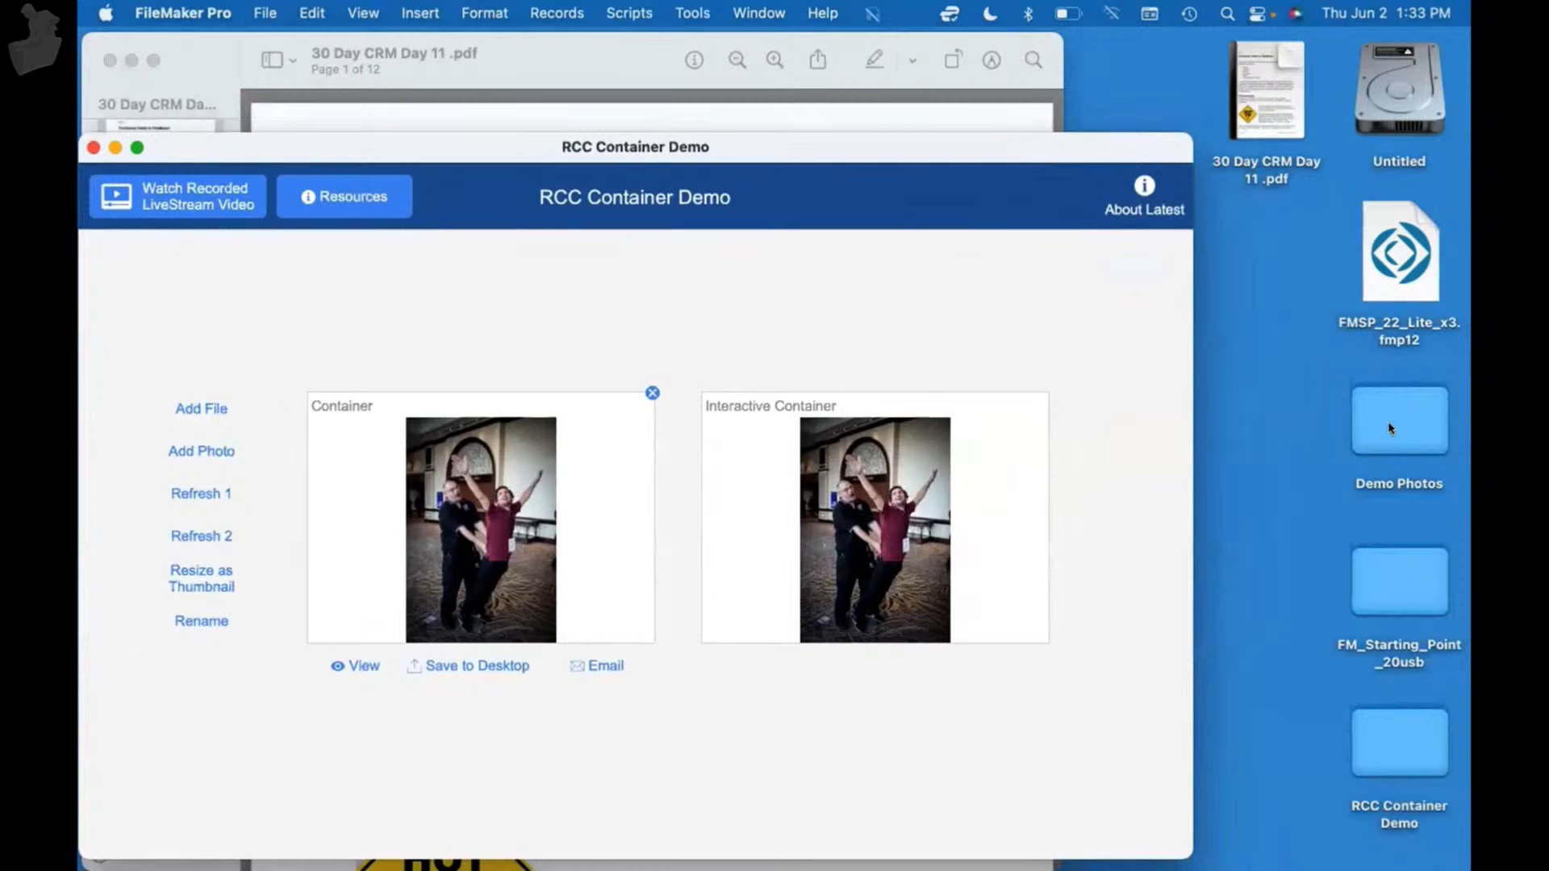
# - Open the RCC Container Demo folder, select the stored JPEG in REC0001, and shrink and reposition the folder window
pyautogui.doubleClick(1394, 739)
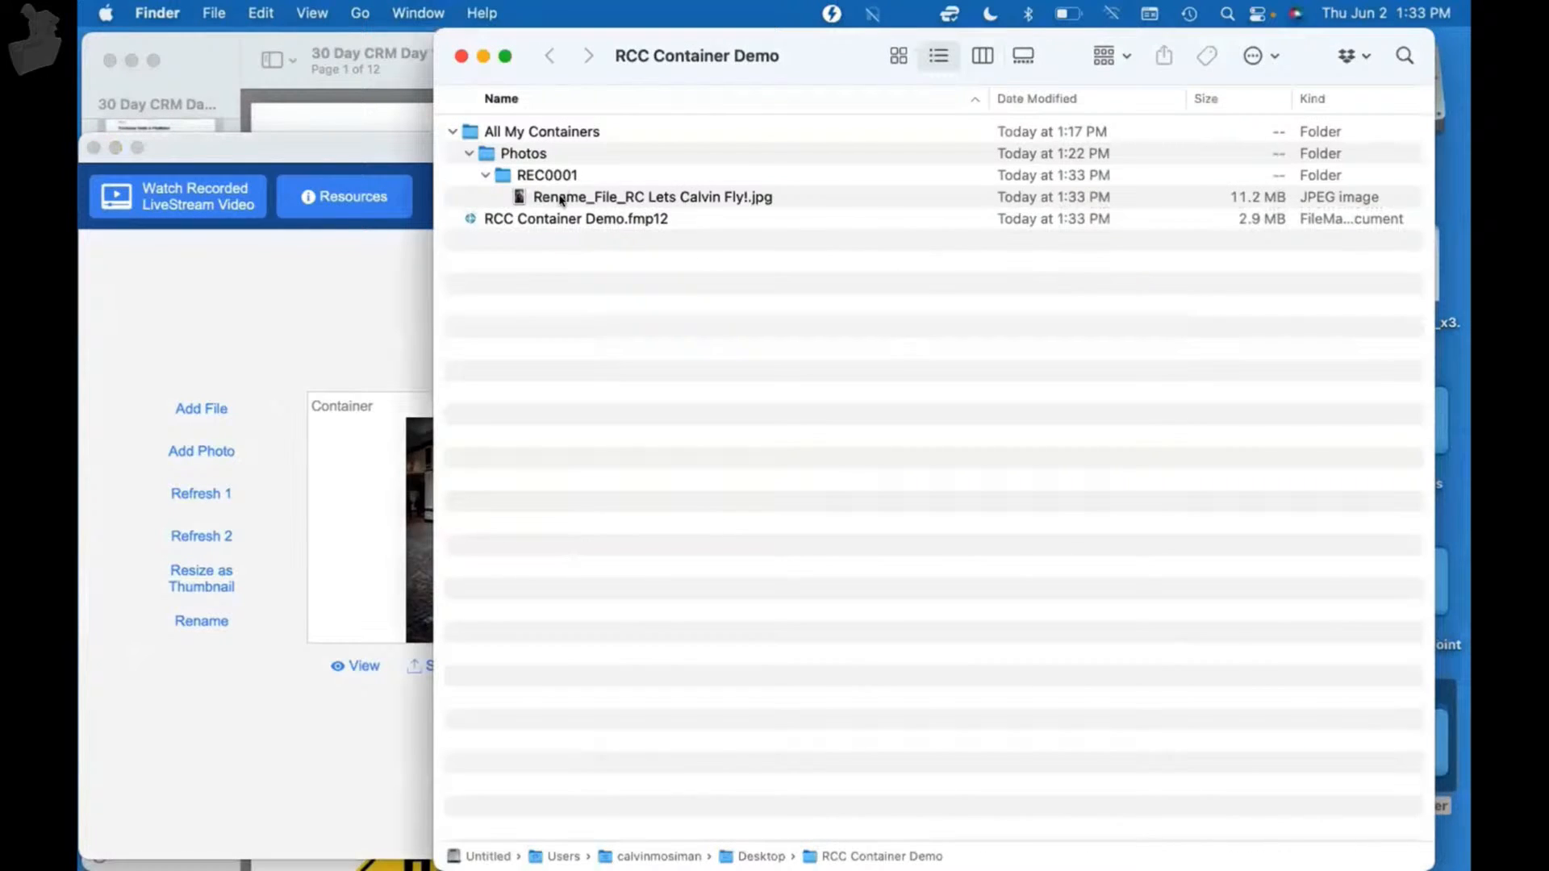
pyautogui.click(561, 197)
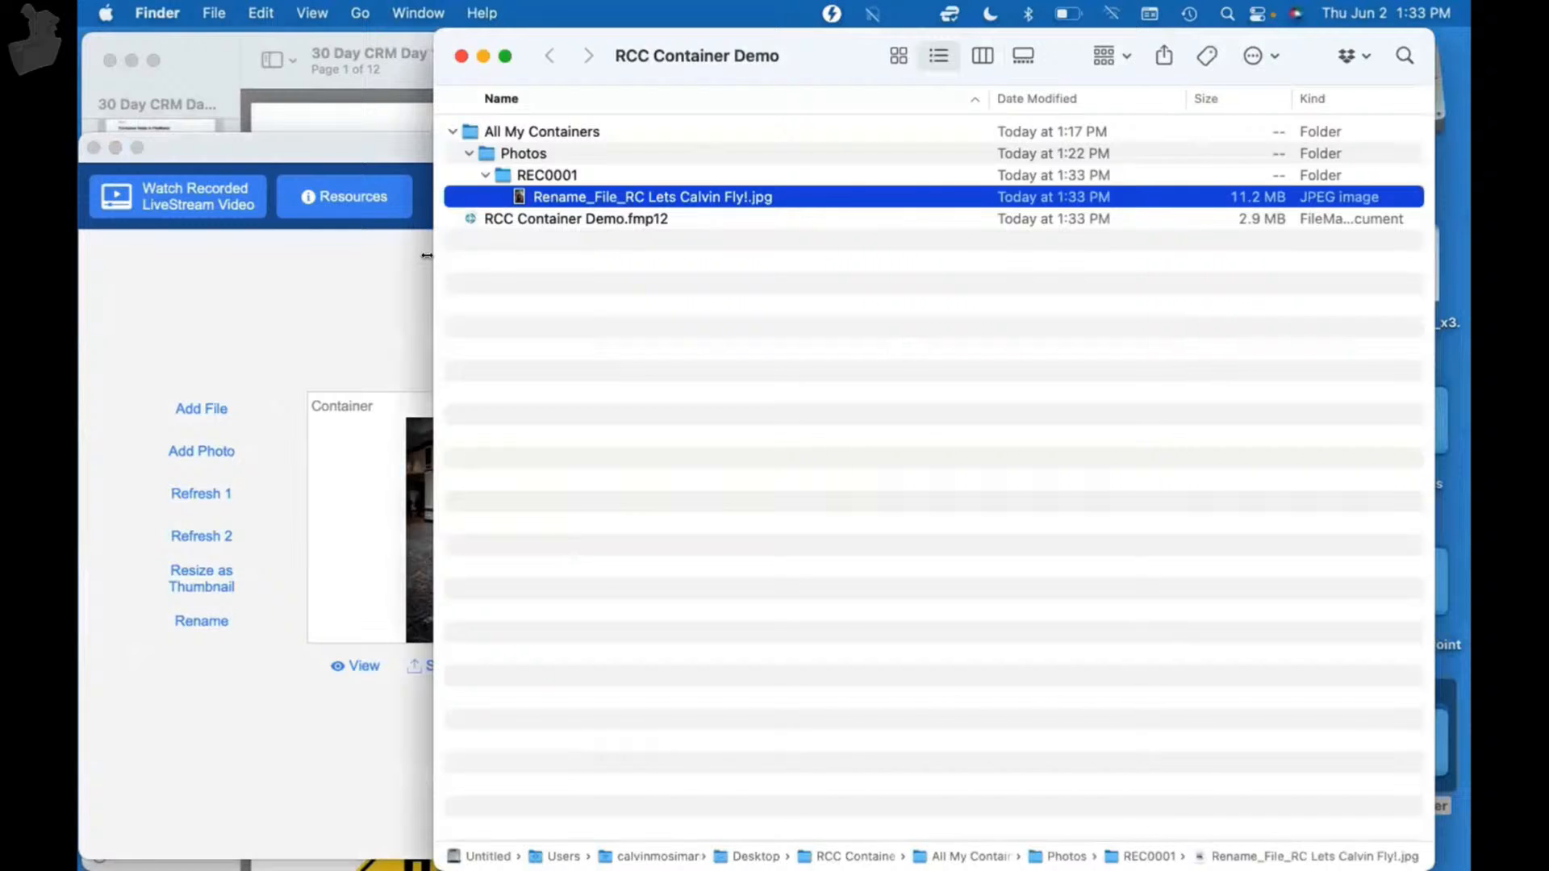
pyautogui.moveTo(435, 256); pyautogui.dragTo(837, 256)
pyautogui.moveTo(1307, 50); pyautogui.dragTo(1335, 255)
# - Return to the database and open the Resize as Thumbnail script in the Script Workspace
pyautogui.click(509, 766)
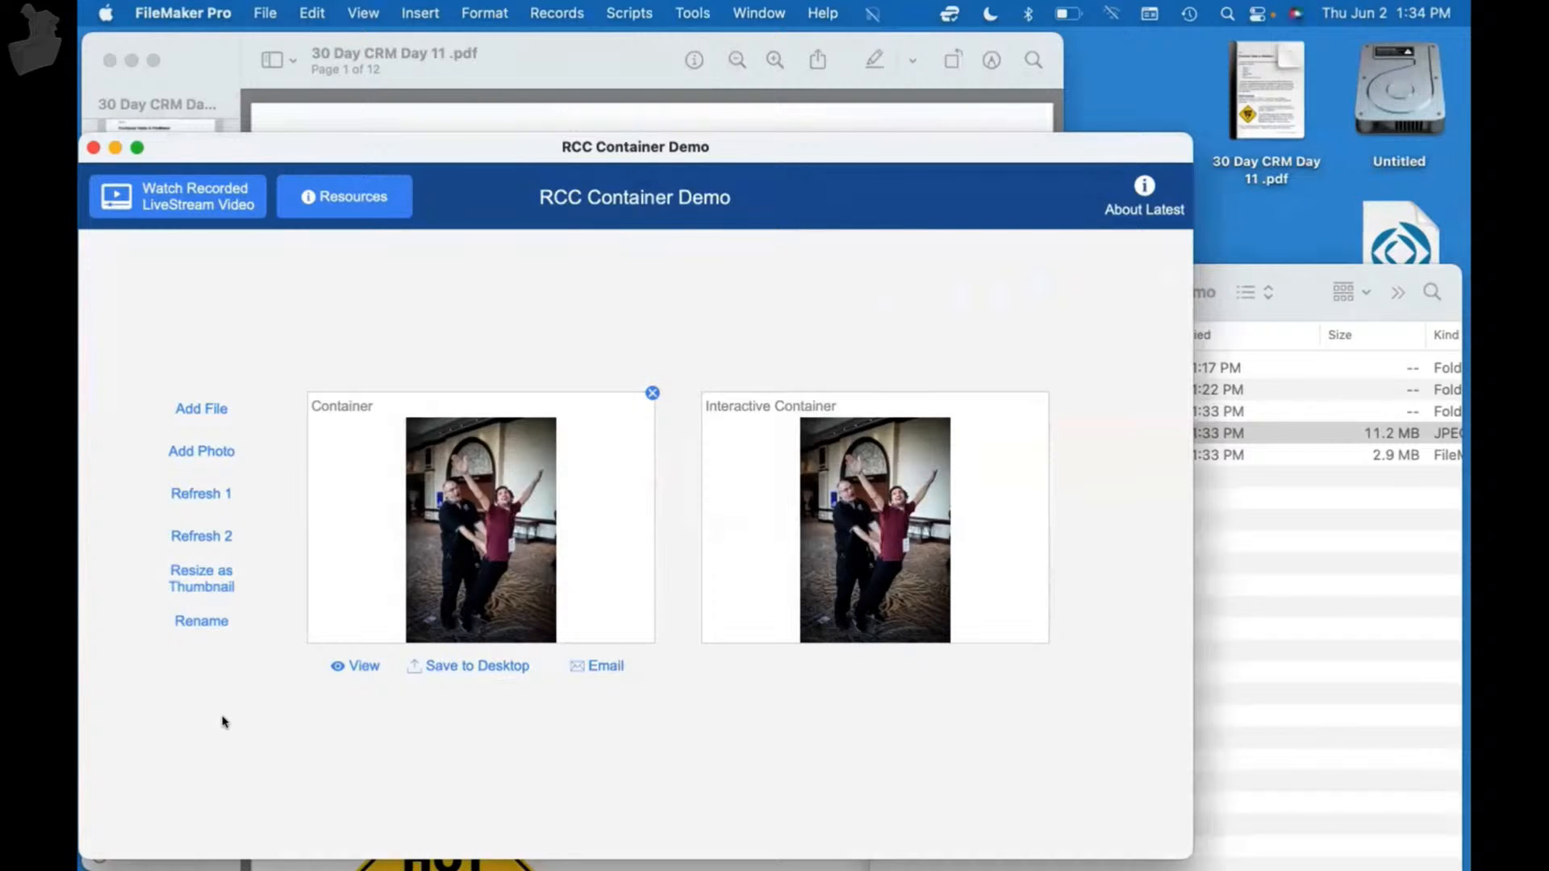
pyautogui.press('super+shift+s')
pyautogui.click(233, 488)
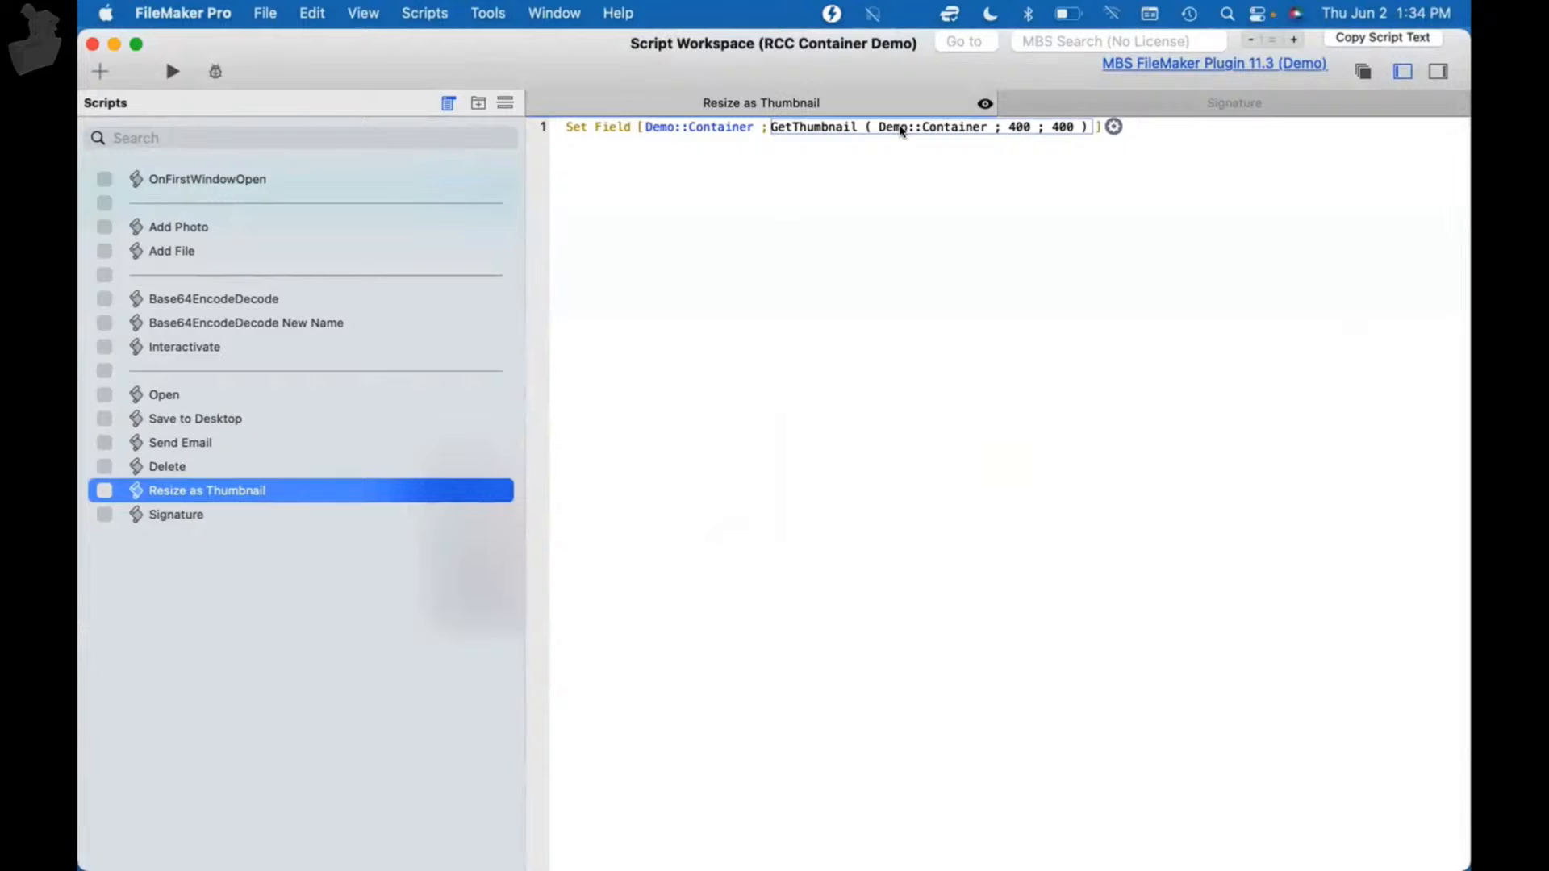
# - Add the commented reference line "//GetThumbnail ( field ; width ; height )" below the existing formula in the script's Set Field calculation
pyautogui.click(1014, 131)
pyautogui.click(885, 356)
pyautogui.press('Return')
pyautogui.press('Return')
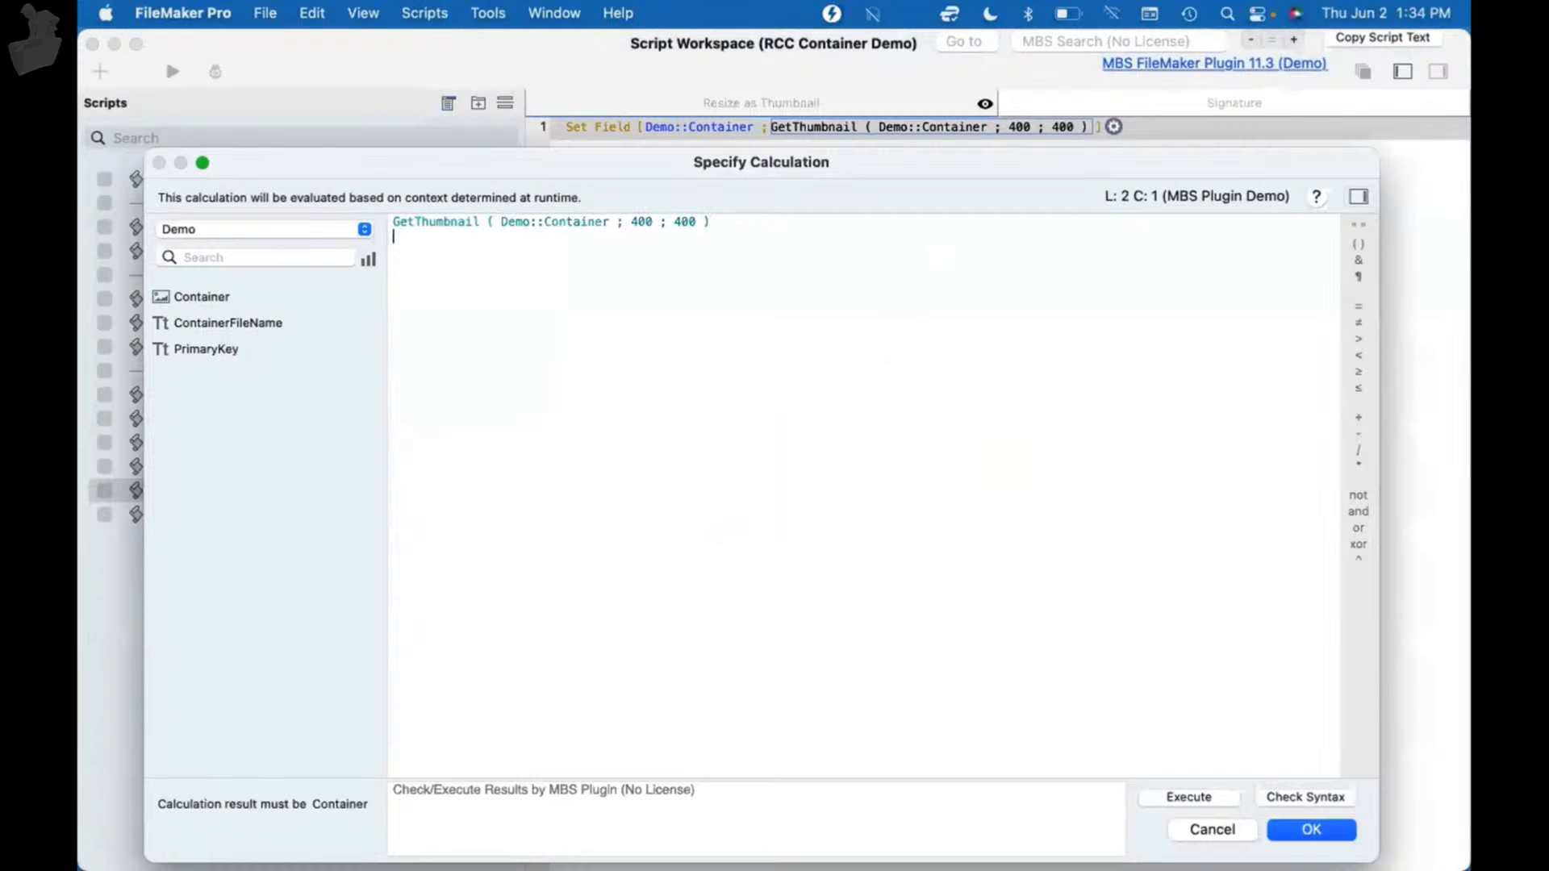
pyautogui.write('getth')
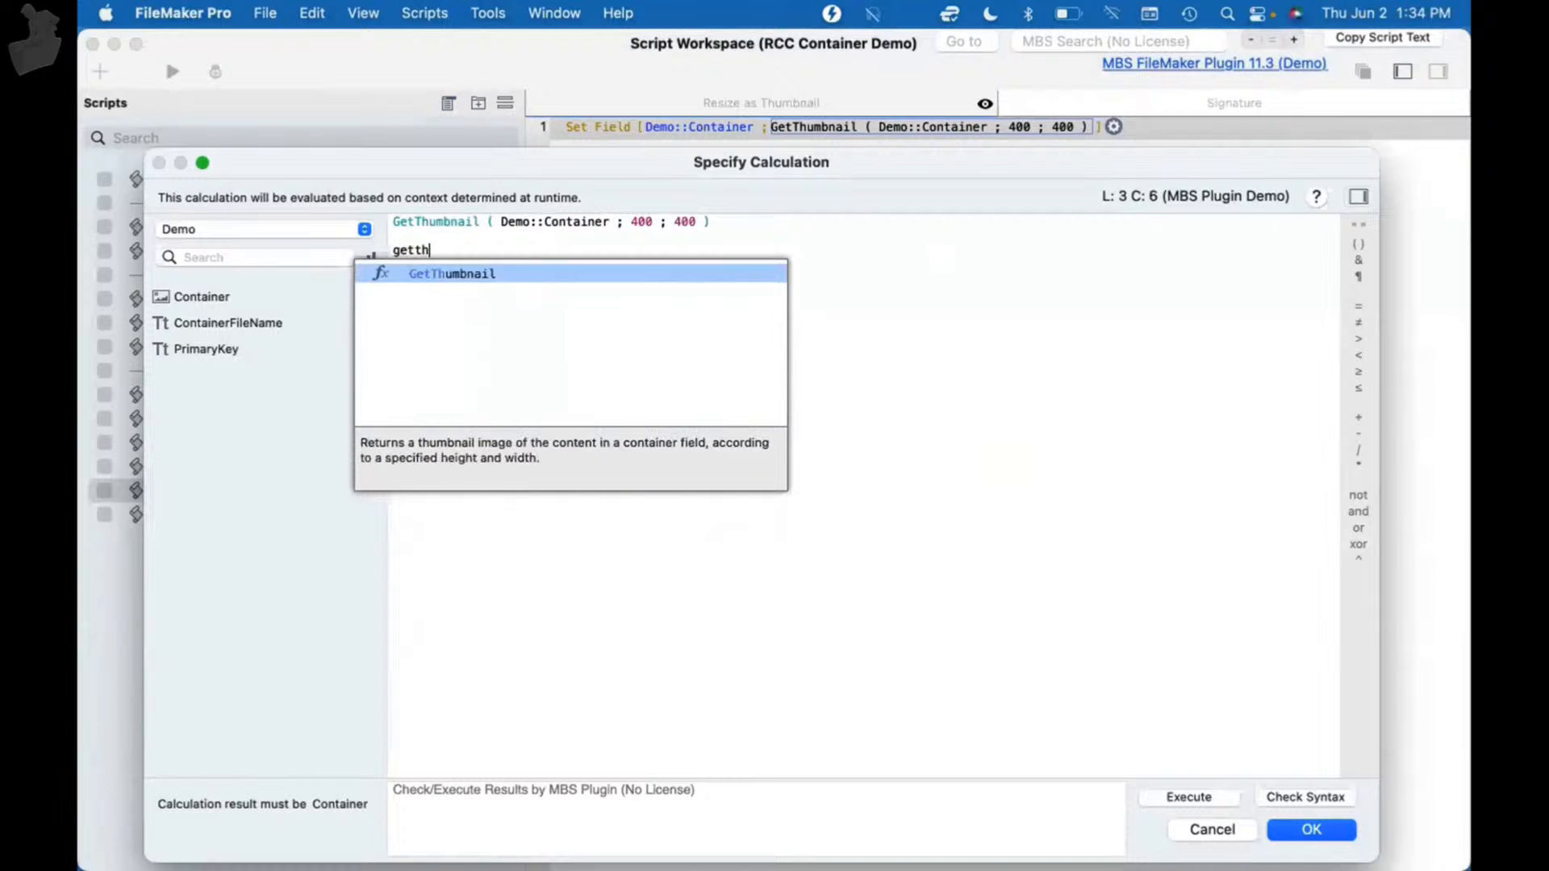
pyautogui.press('Return')
pyautogui.press('super+Left')
pyautogui.write('//')
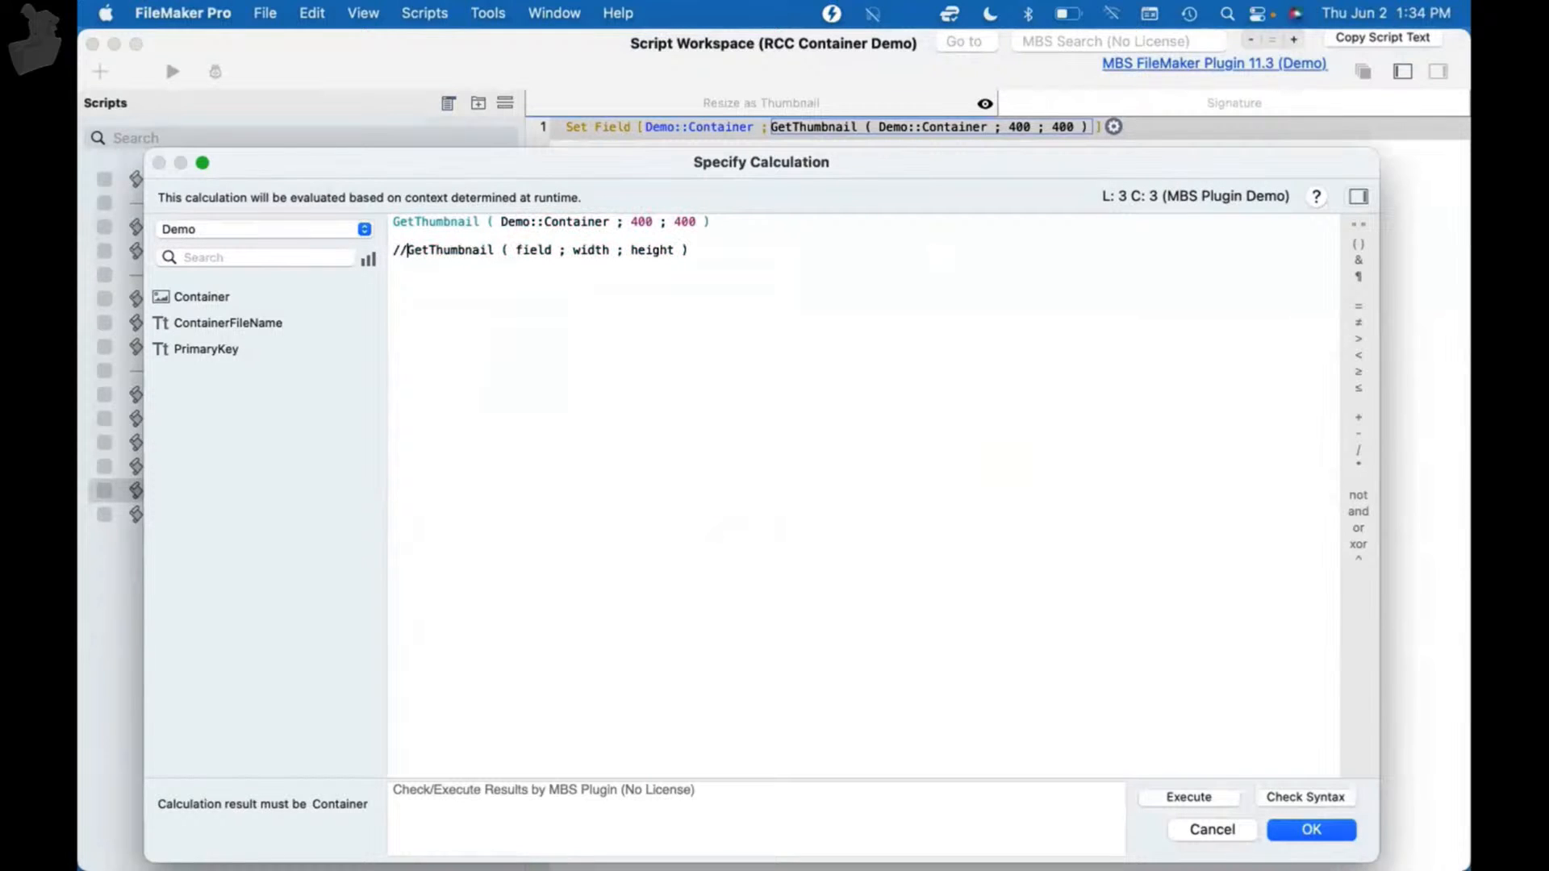
# - Point out the function's field, width and height arguments, accept the calculation, save the script and close the Script Workspace
pyautogui.doubleClick(536, 249)
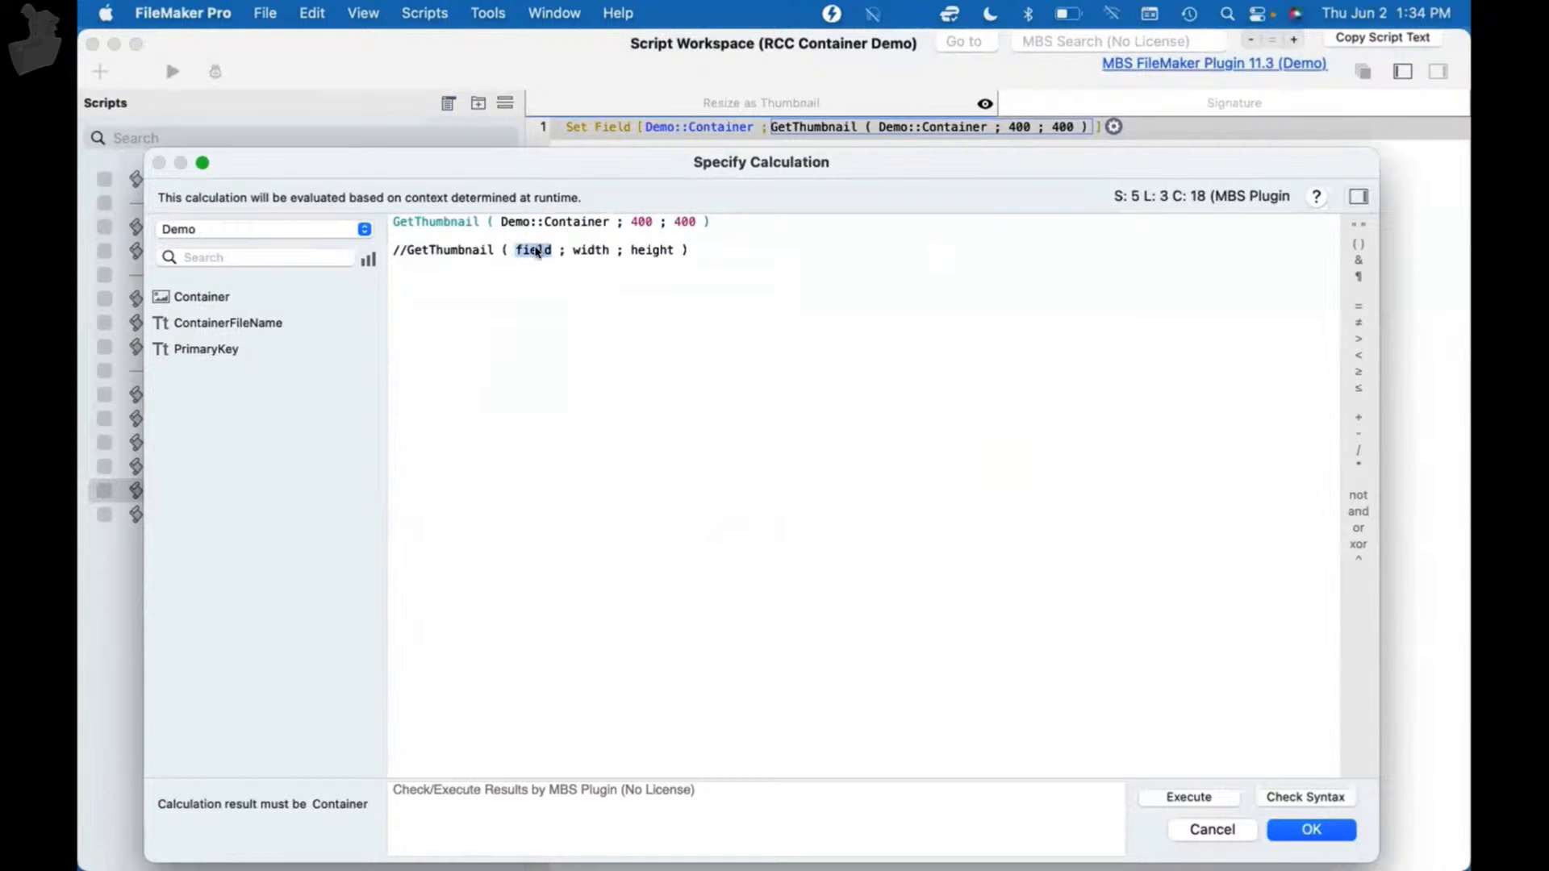
pyautogui.click(591, 252)
pyautogui.click(643, 252)
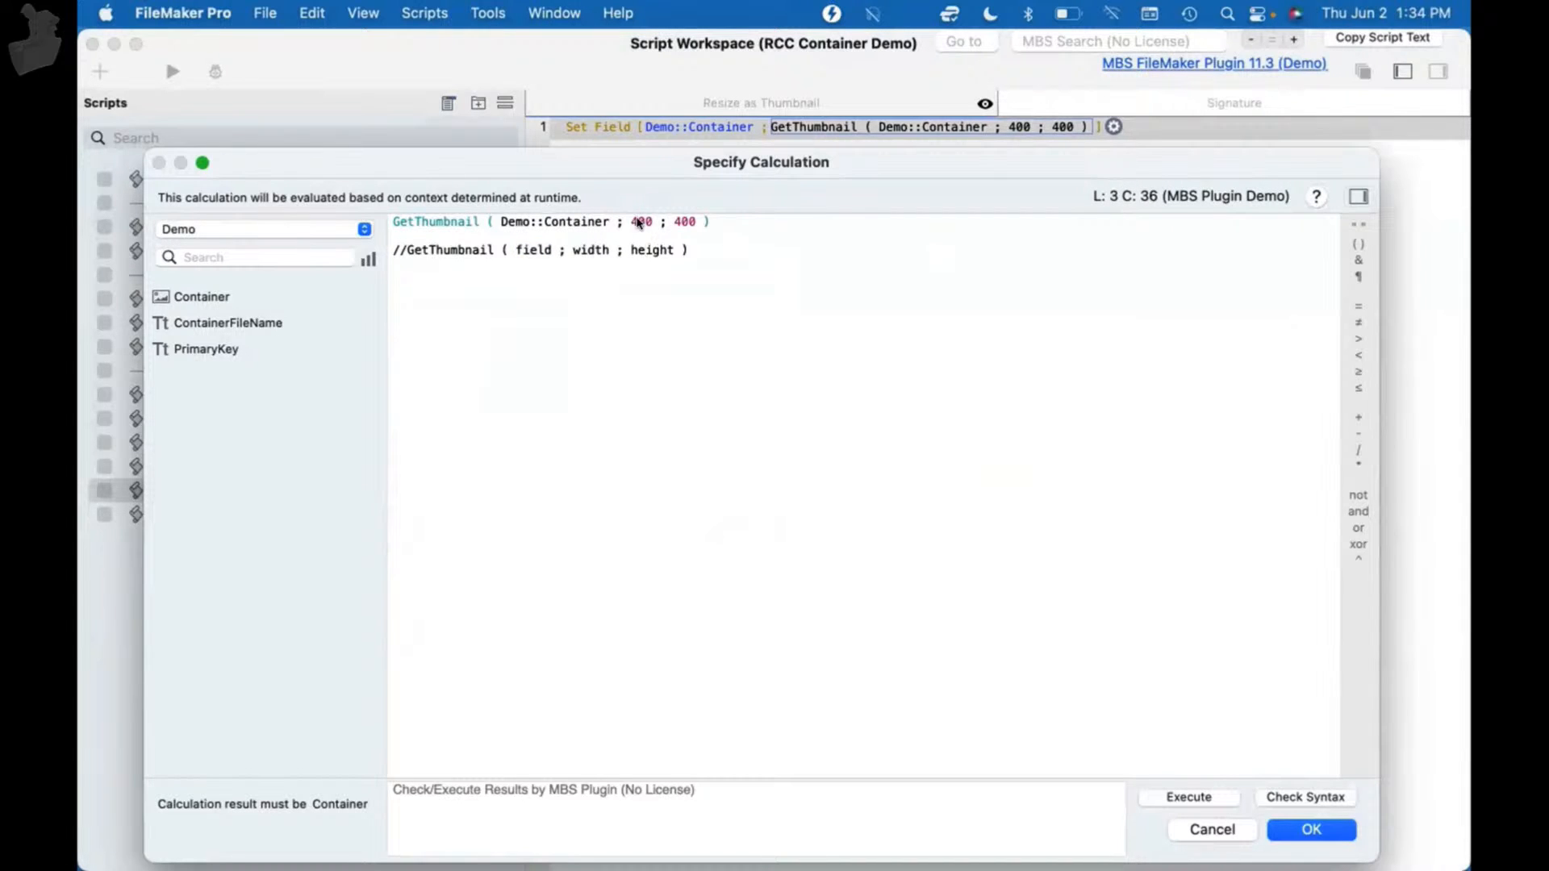
pyautogui.click(1321, 830)
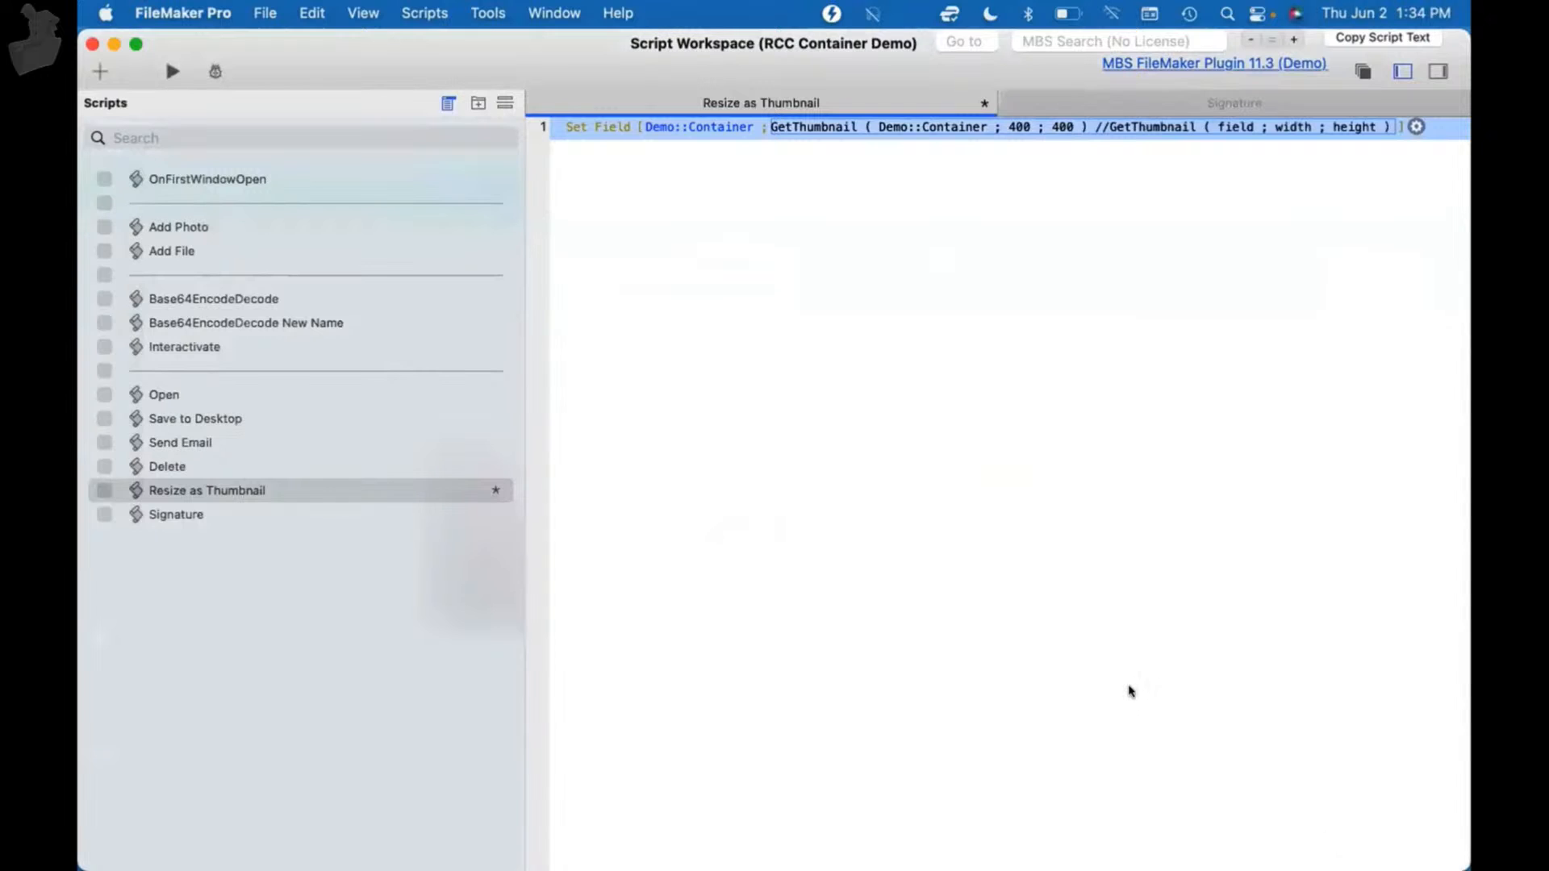
pyautogui.press('super+s')
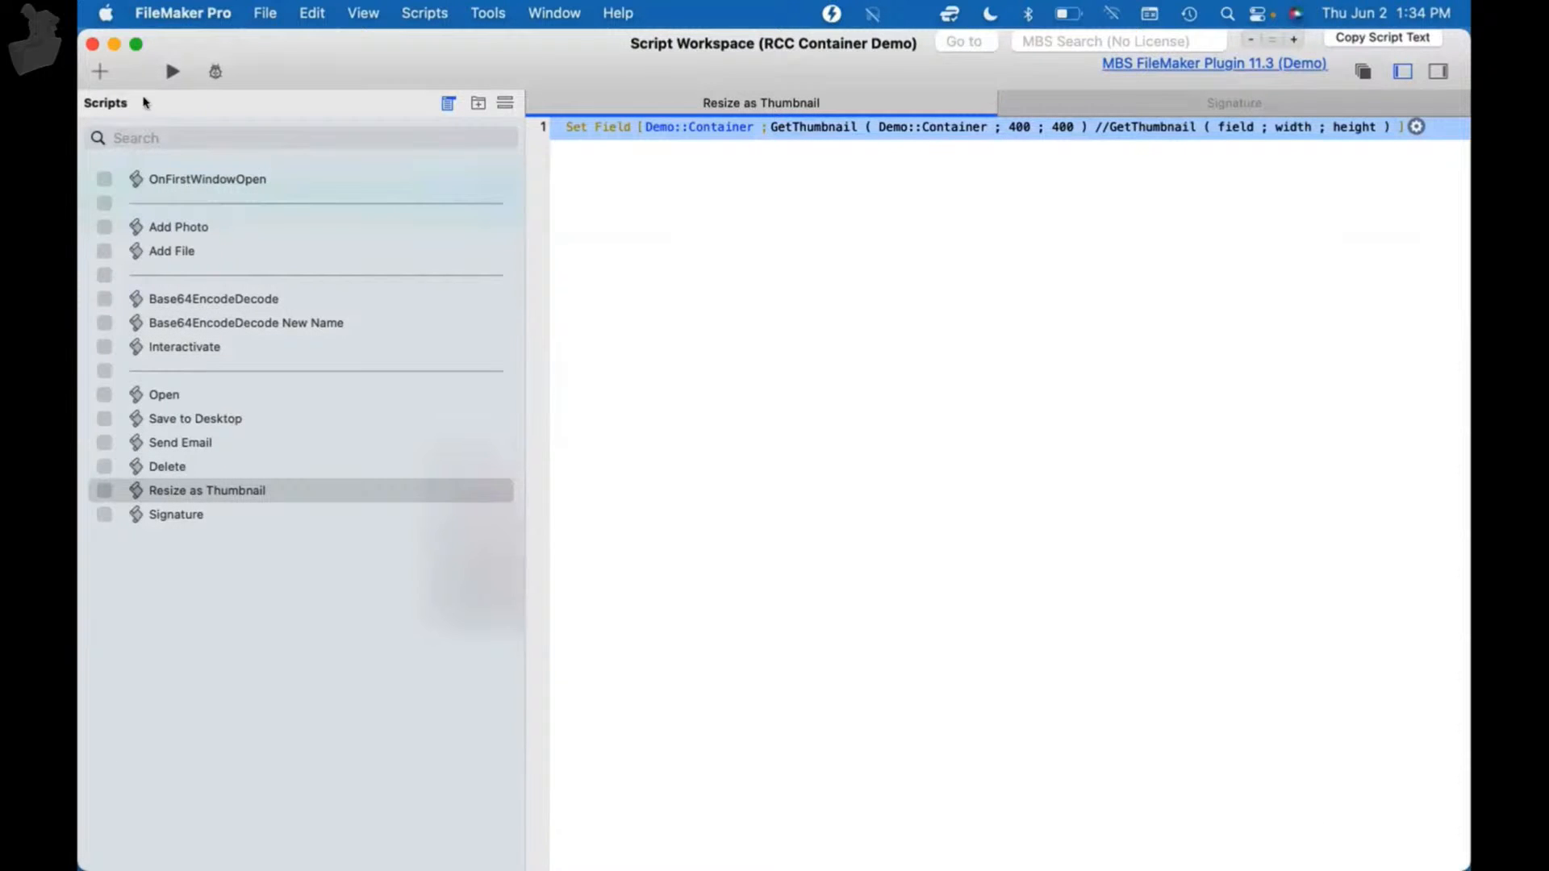
pyautogui.click(92, 44)
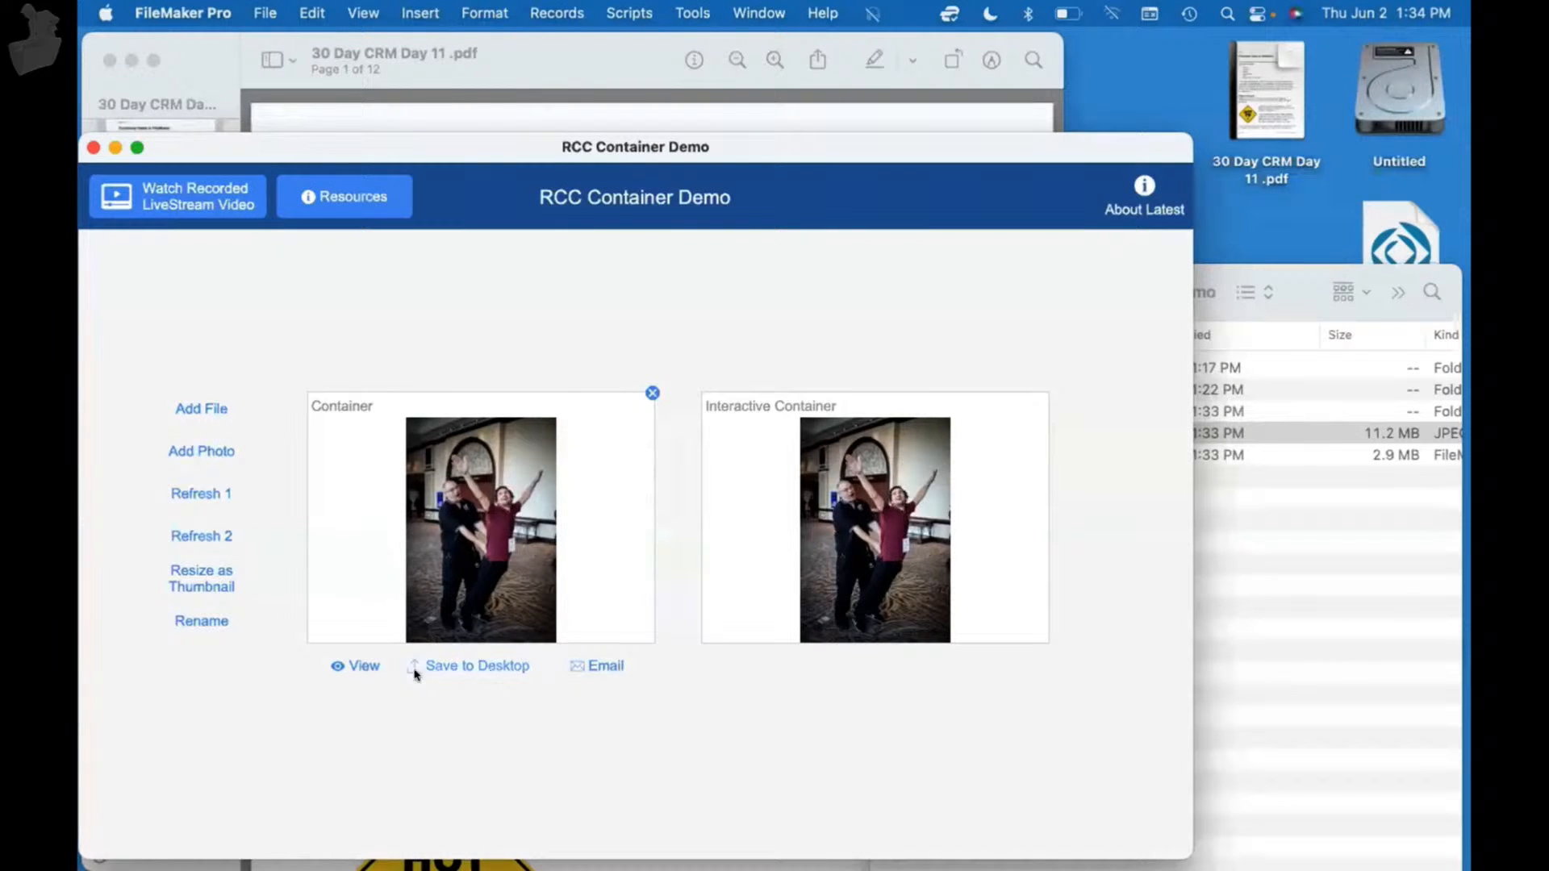
# - Resize the container photo as a thumbnail, widen the folder's Name column to compare the stored files, and commit the record
pyautogui.click(206, 575)
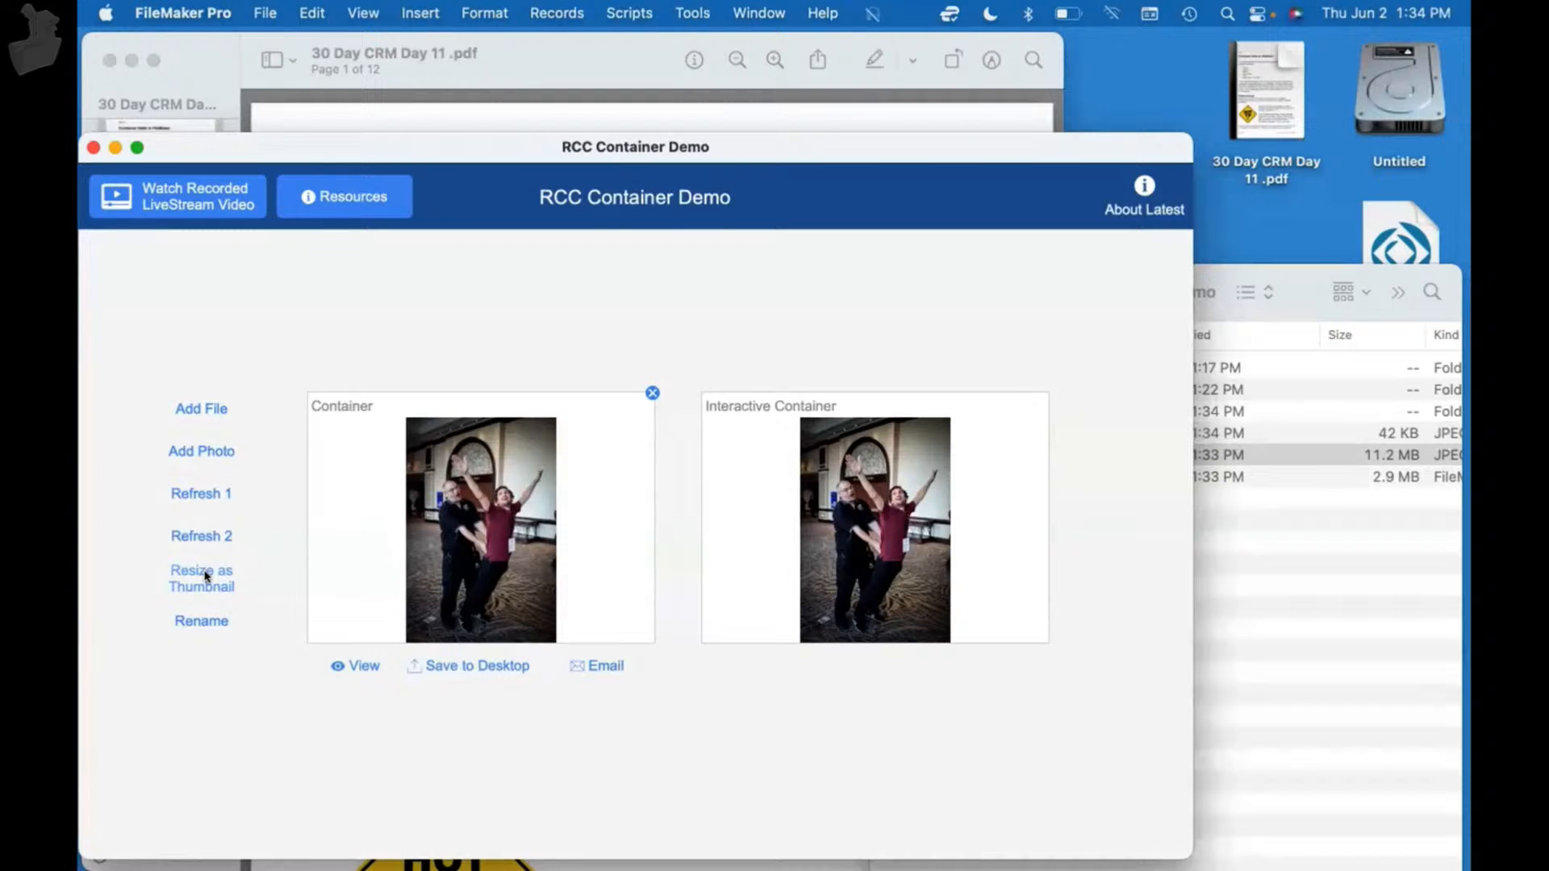
pyautogui.click(1317, 699)
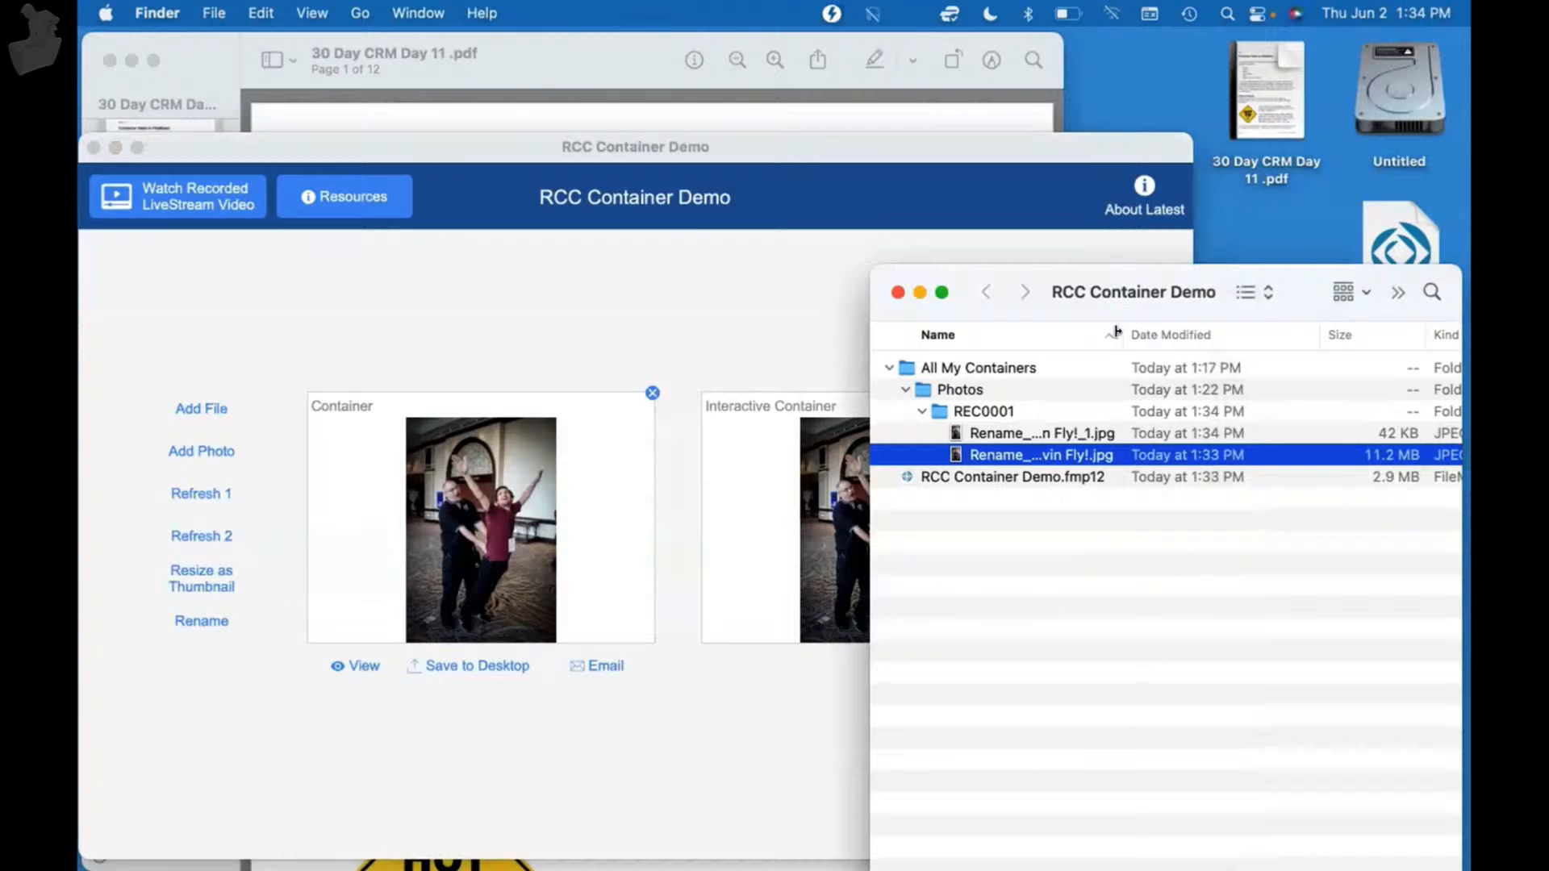
pyautogui.moveTo(1121, 333); pyautogui.dragTo(1240, 330)
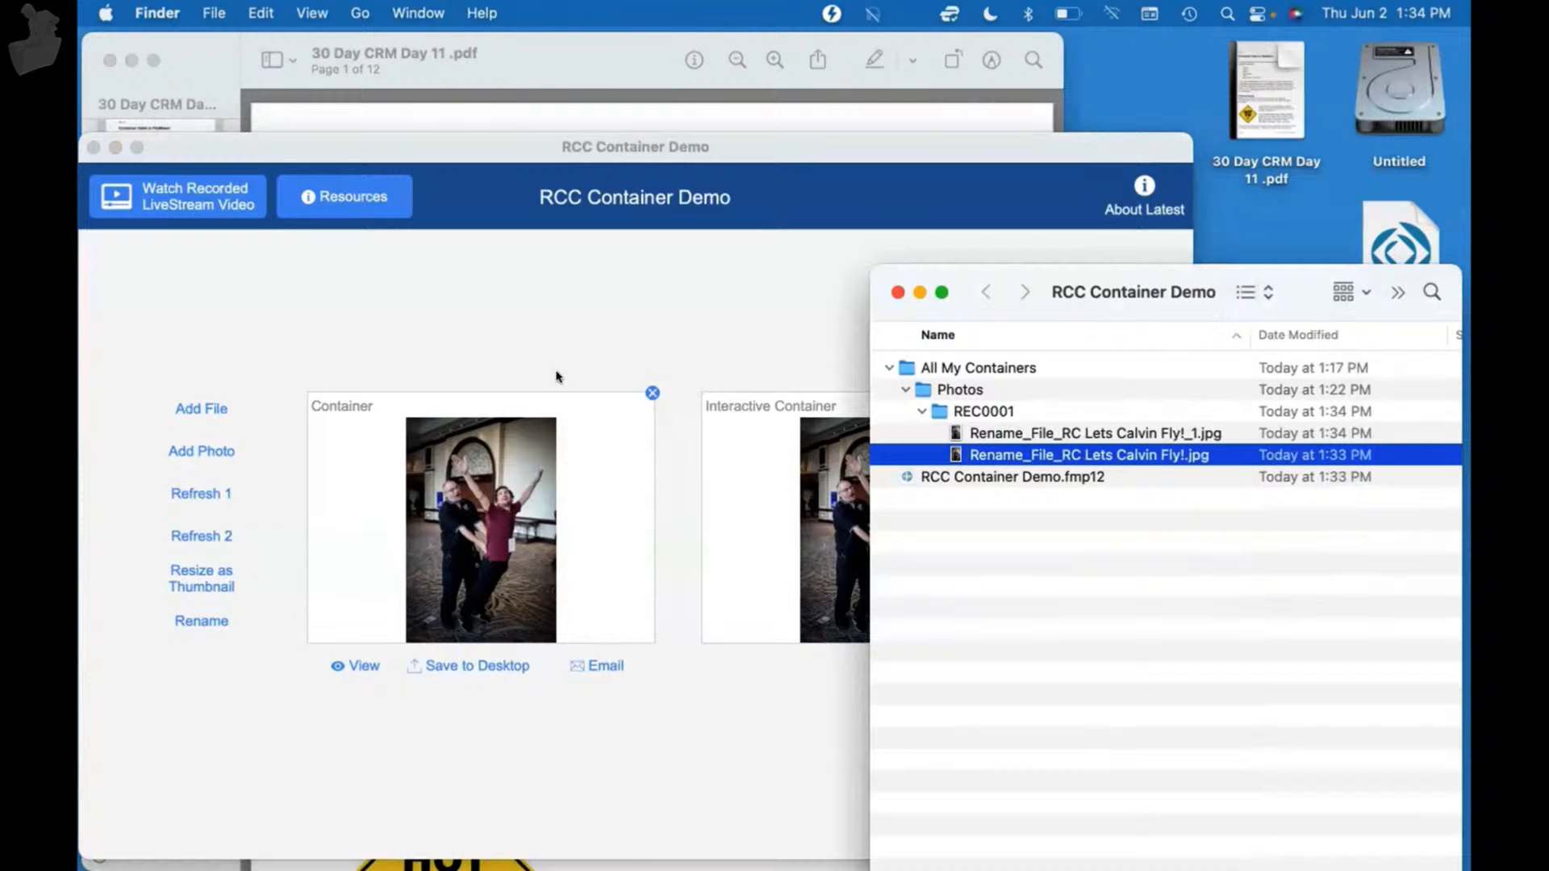
pyautogui.click(555, 347)
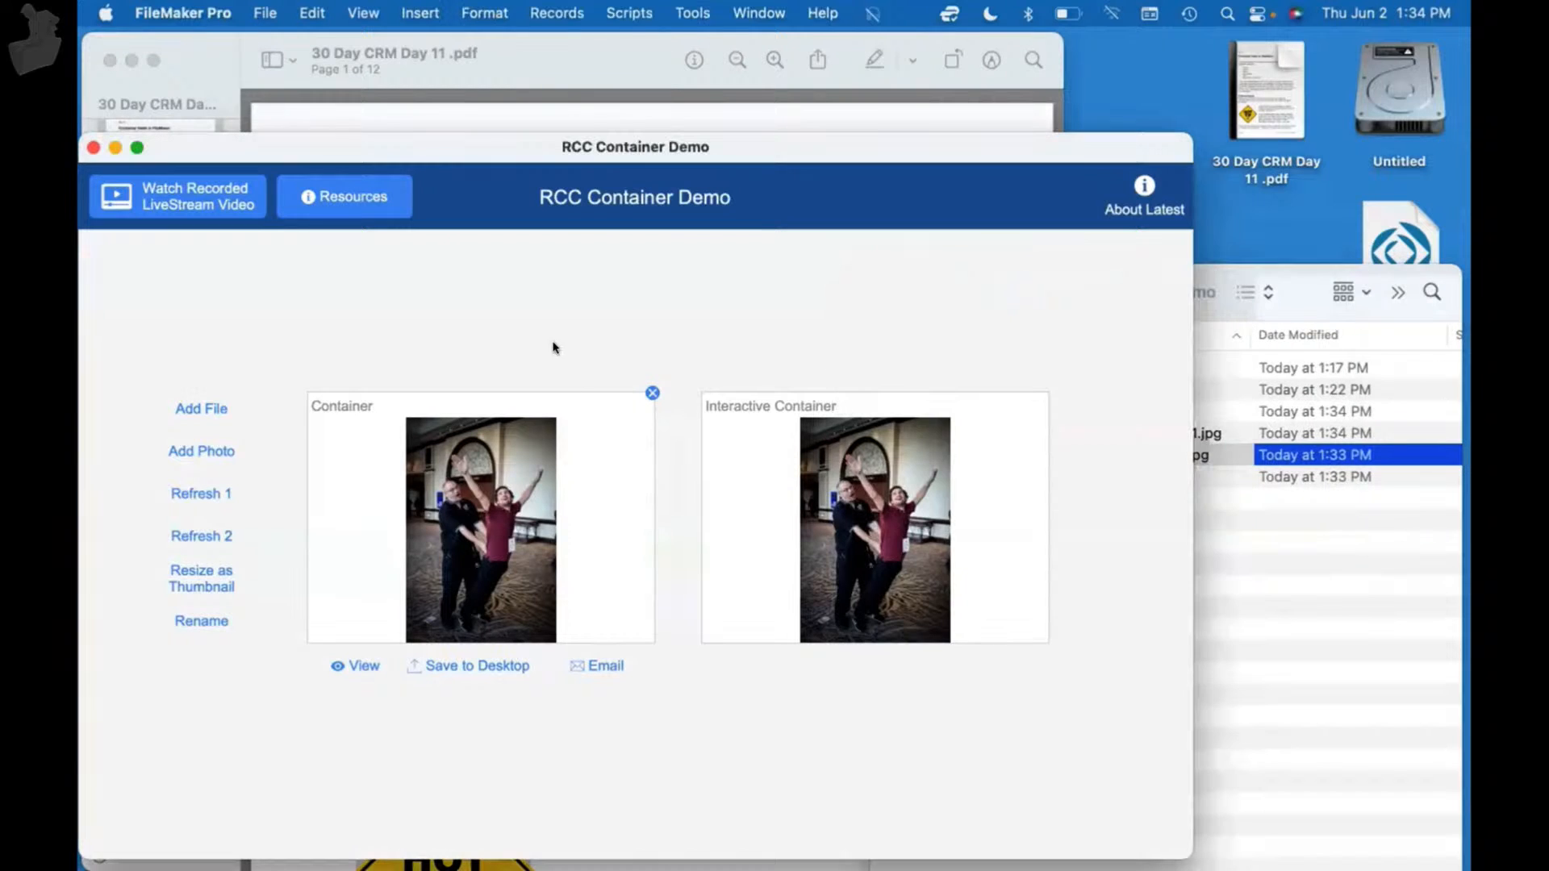
# - Check the stored thumbnail's file size and full name in the RCC Container Demo folder, and return to the database
pyautogui.click(1342, 618)
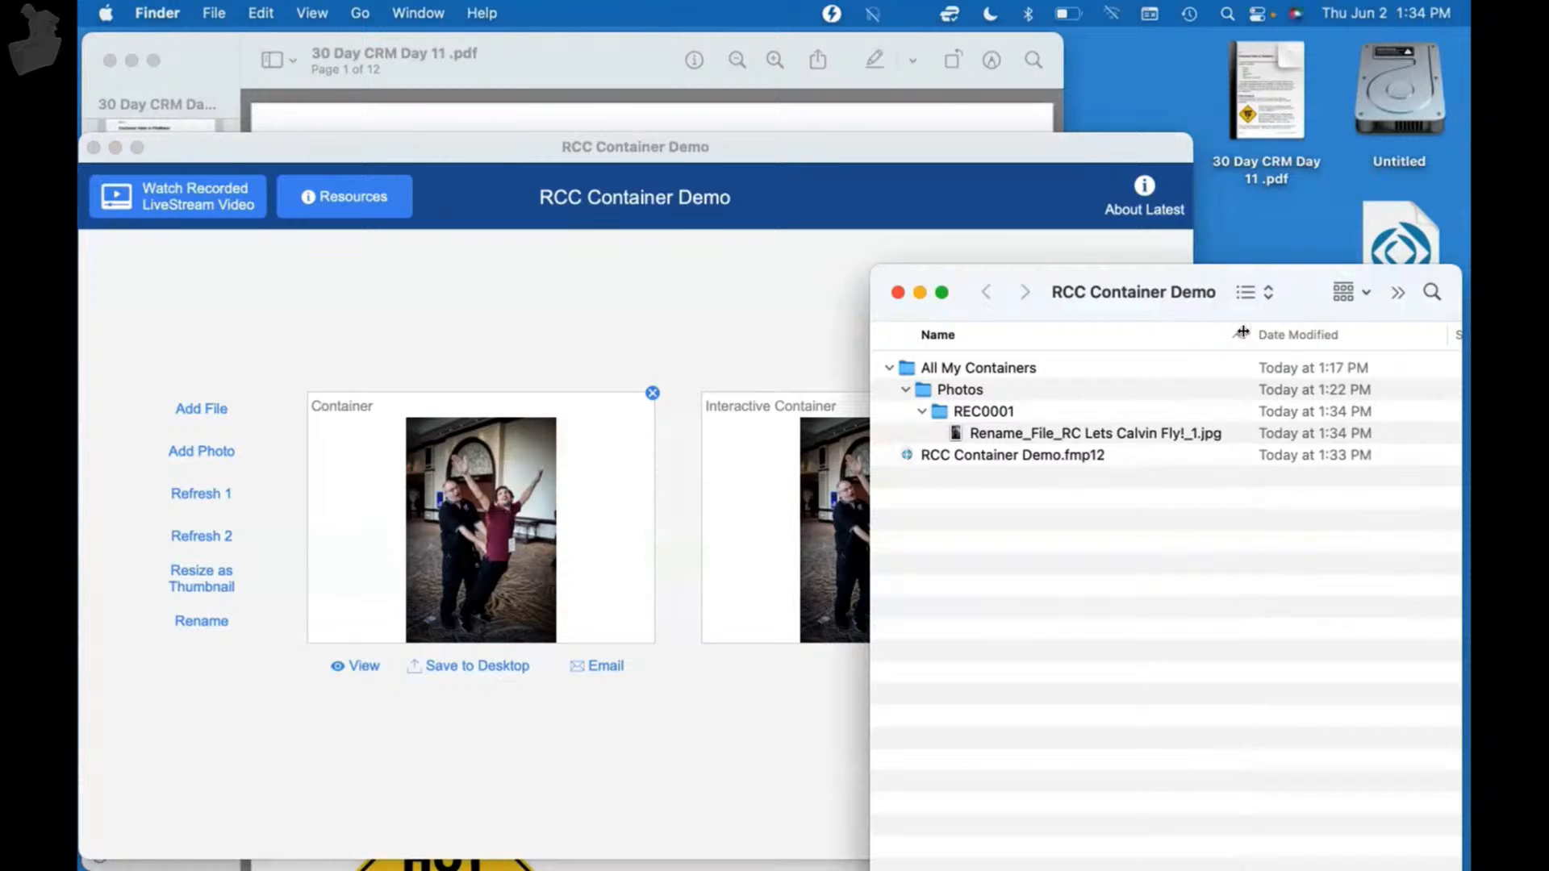
pyautogui.moveTo(1242, 332); pyautogui.dragTo(1118, 332)
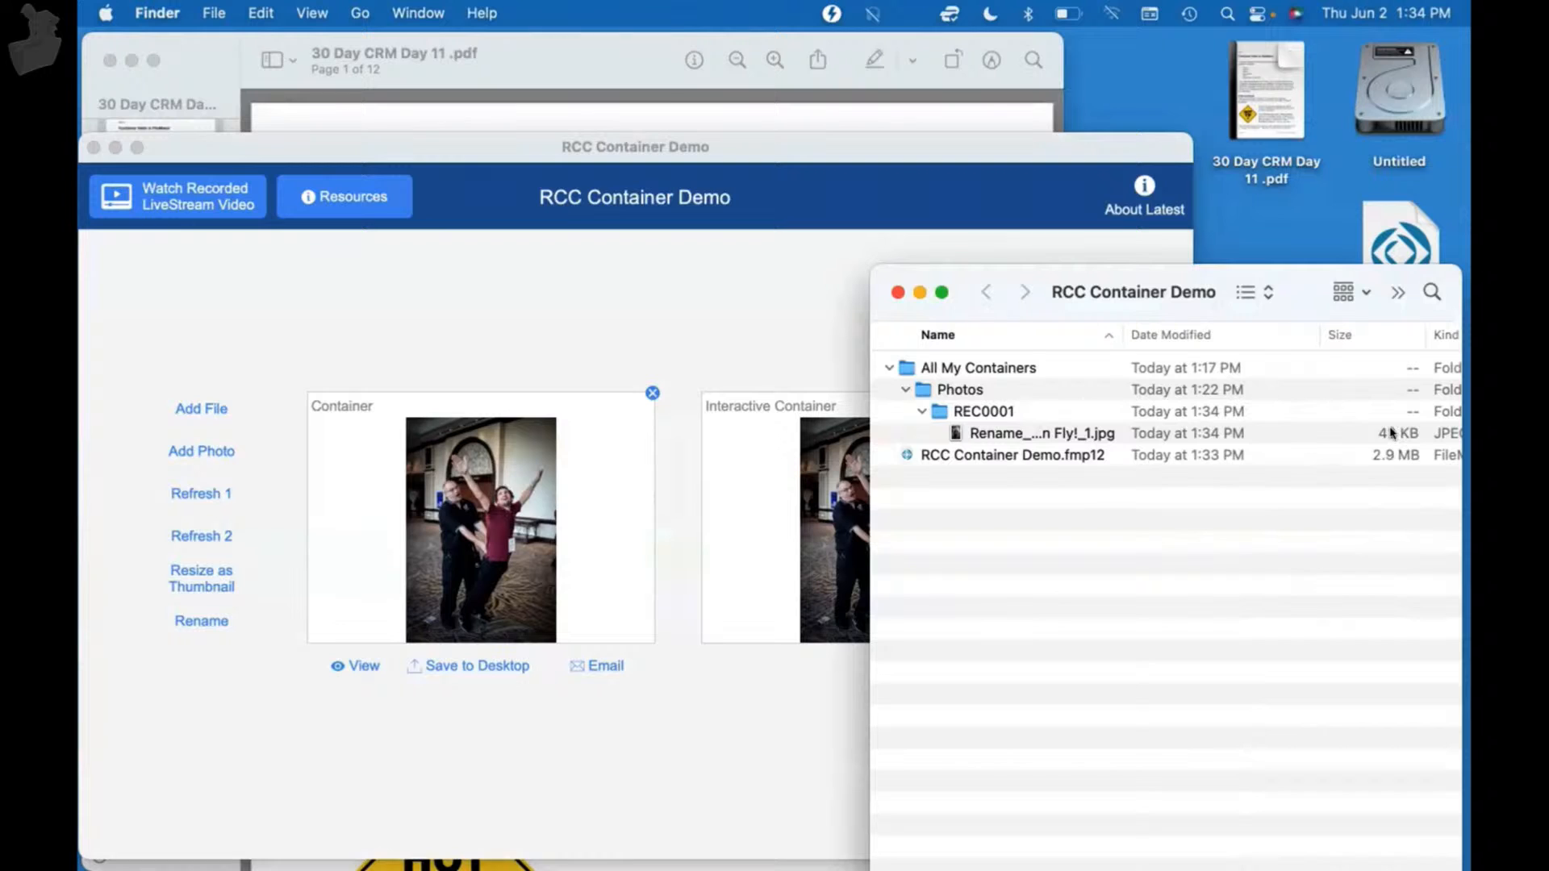
pyautogui.moveTo(1114, 330); pyautogui.dragTo(1243, 333)
pyautogui.click(729, 329)
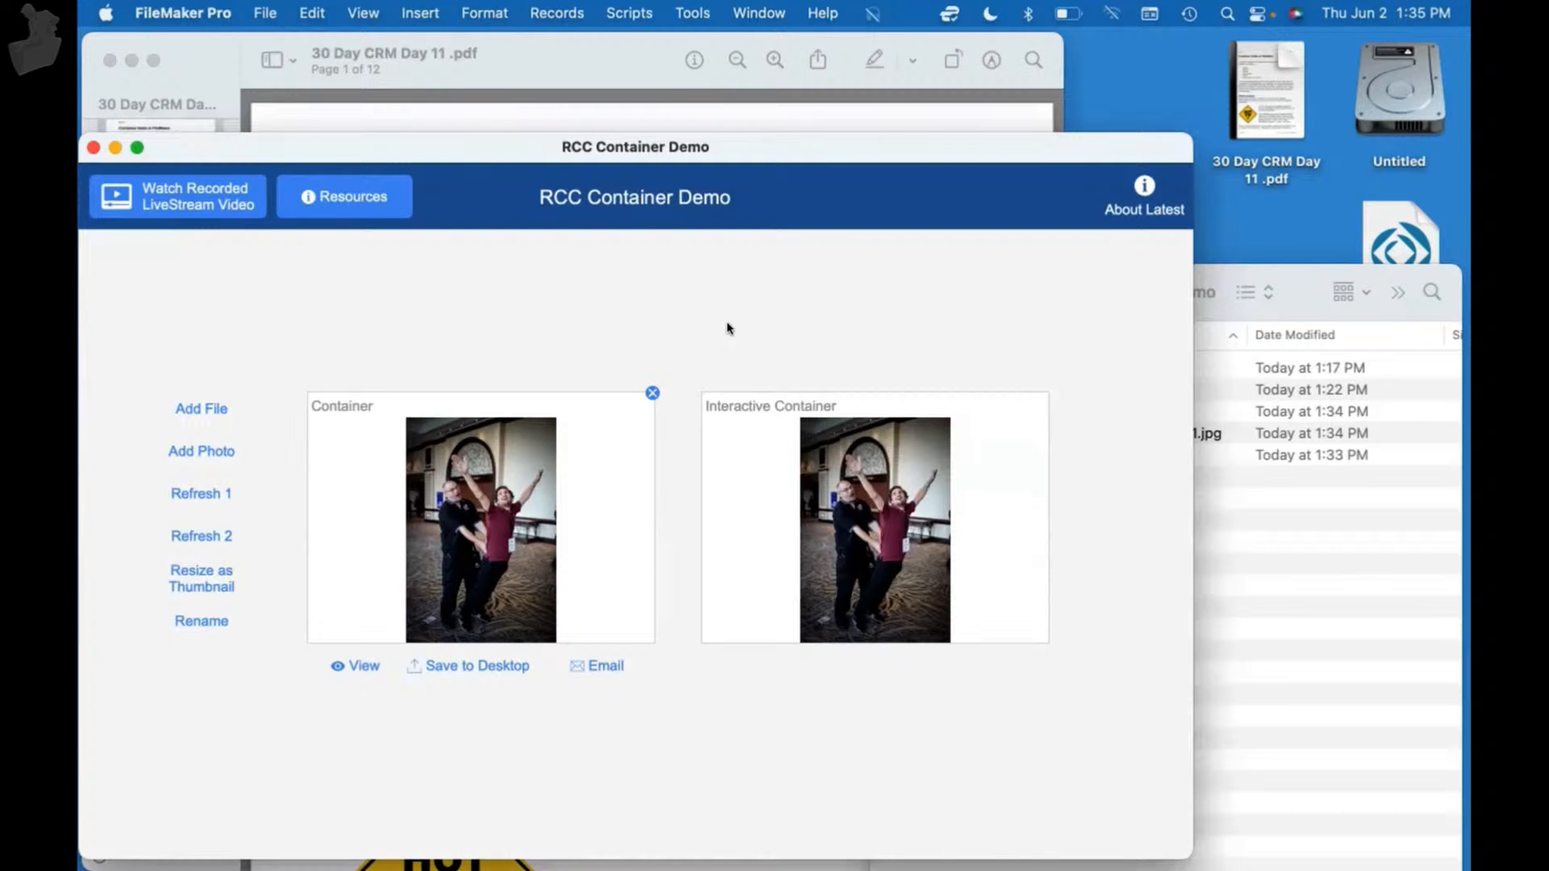
# - Review the width argument in the Resize as Thumbnail calculation, accept it unchanged, and close the Script Workspace
pyautogui.press('super+shift+s')
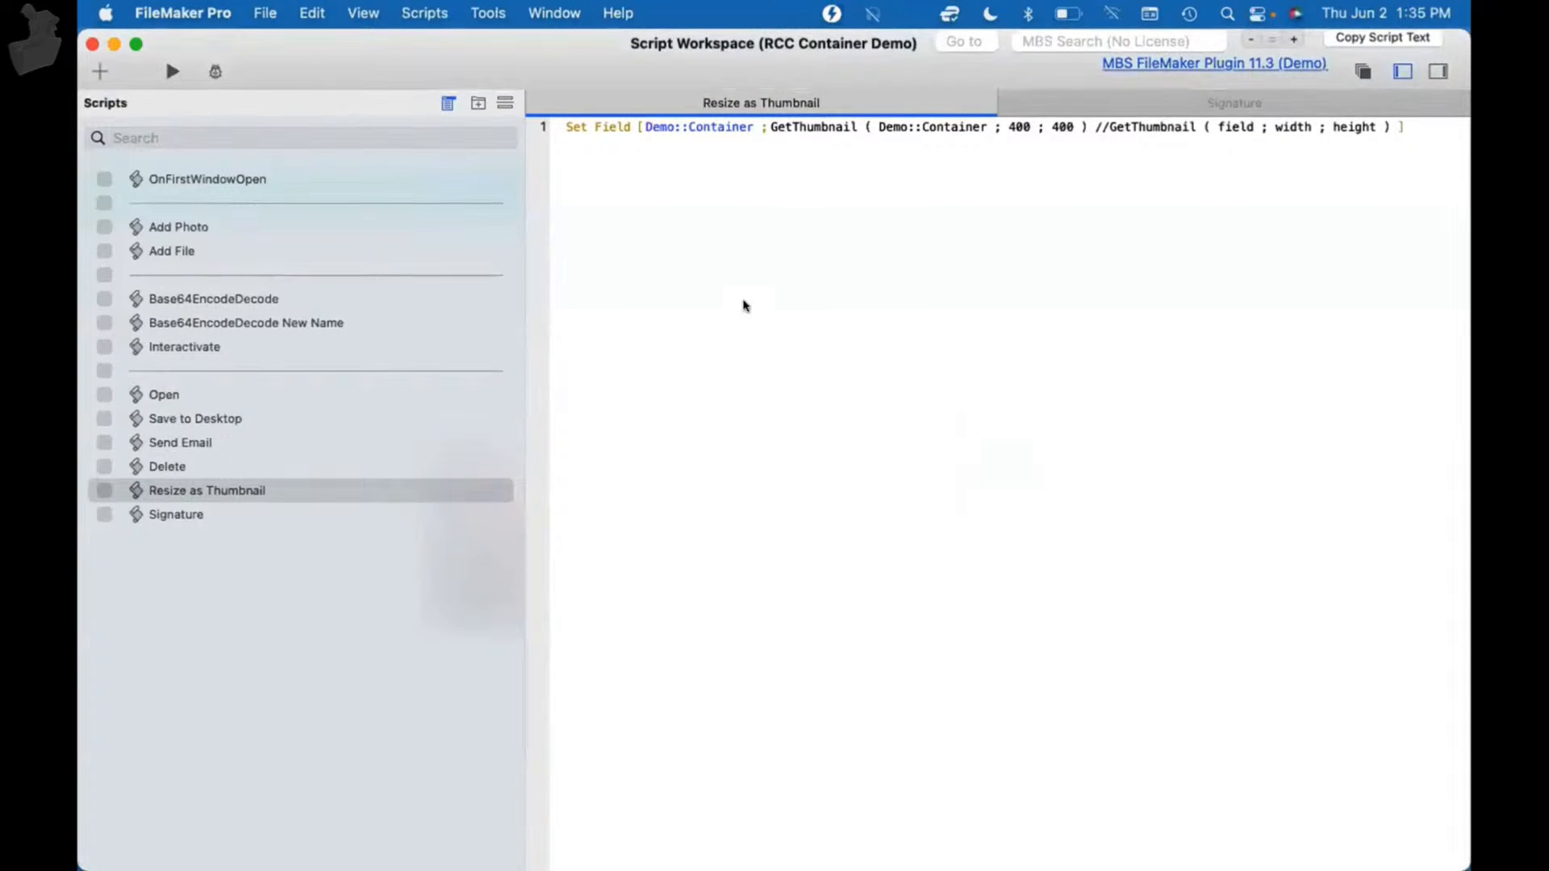
pyautogui.click(1064, 126)
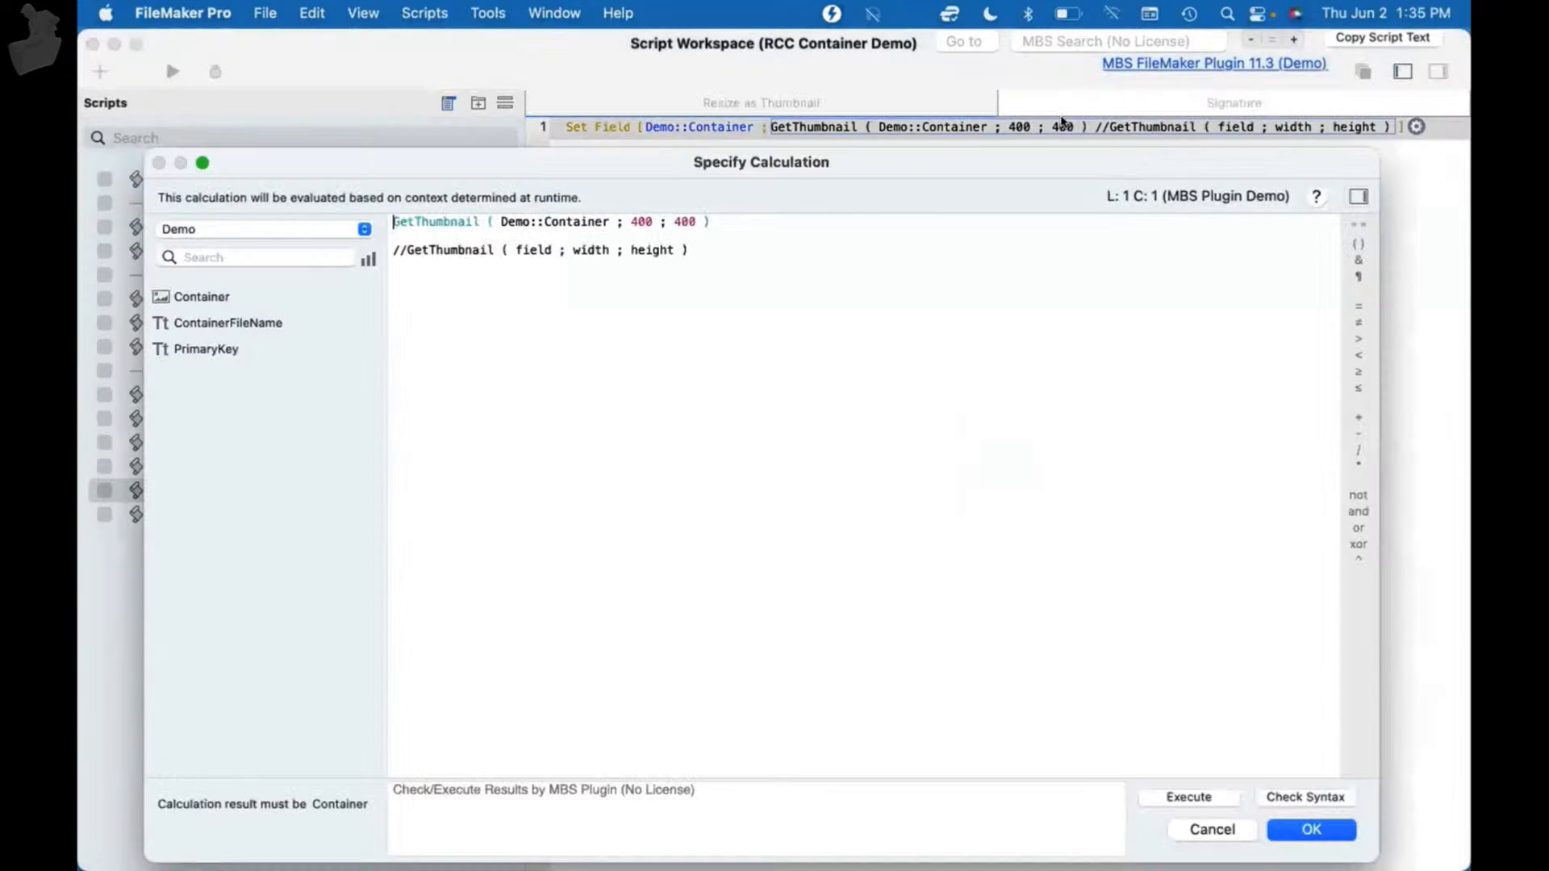
pyautogui.doubleClick(645, 221)
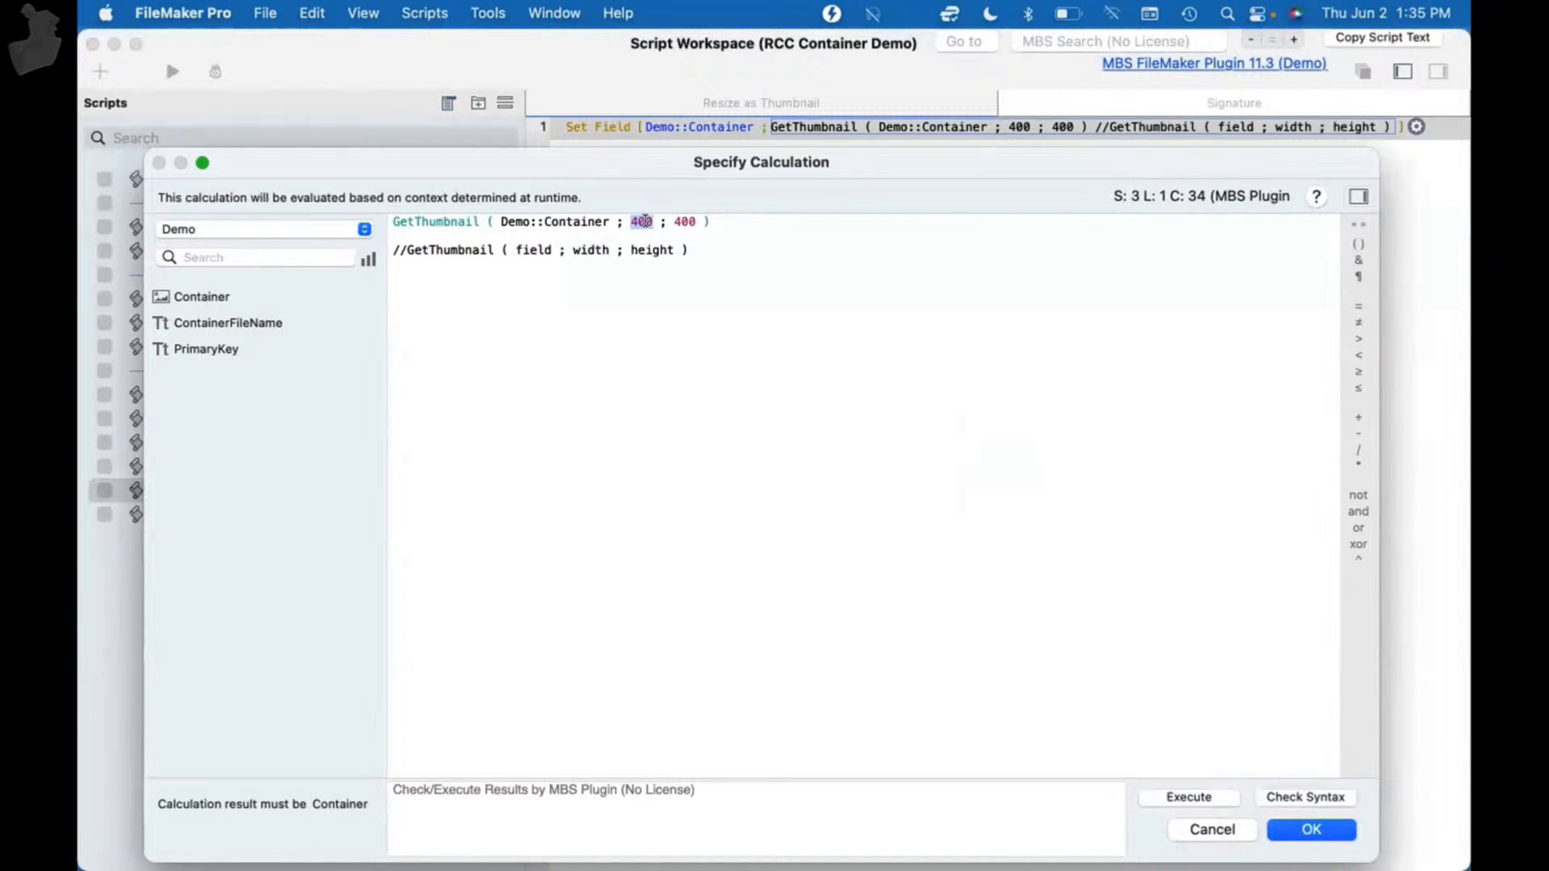
pyautogui.click(1343, 831)
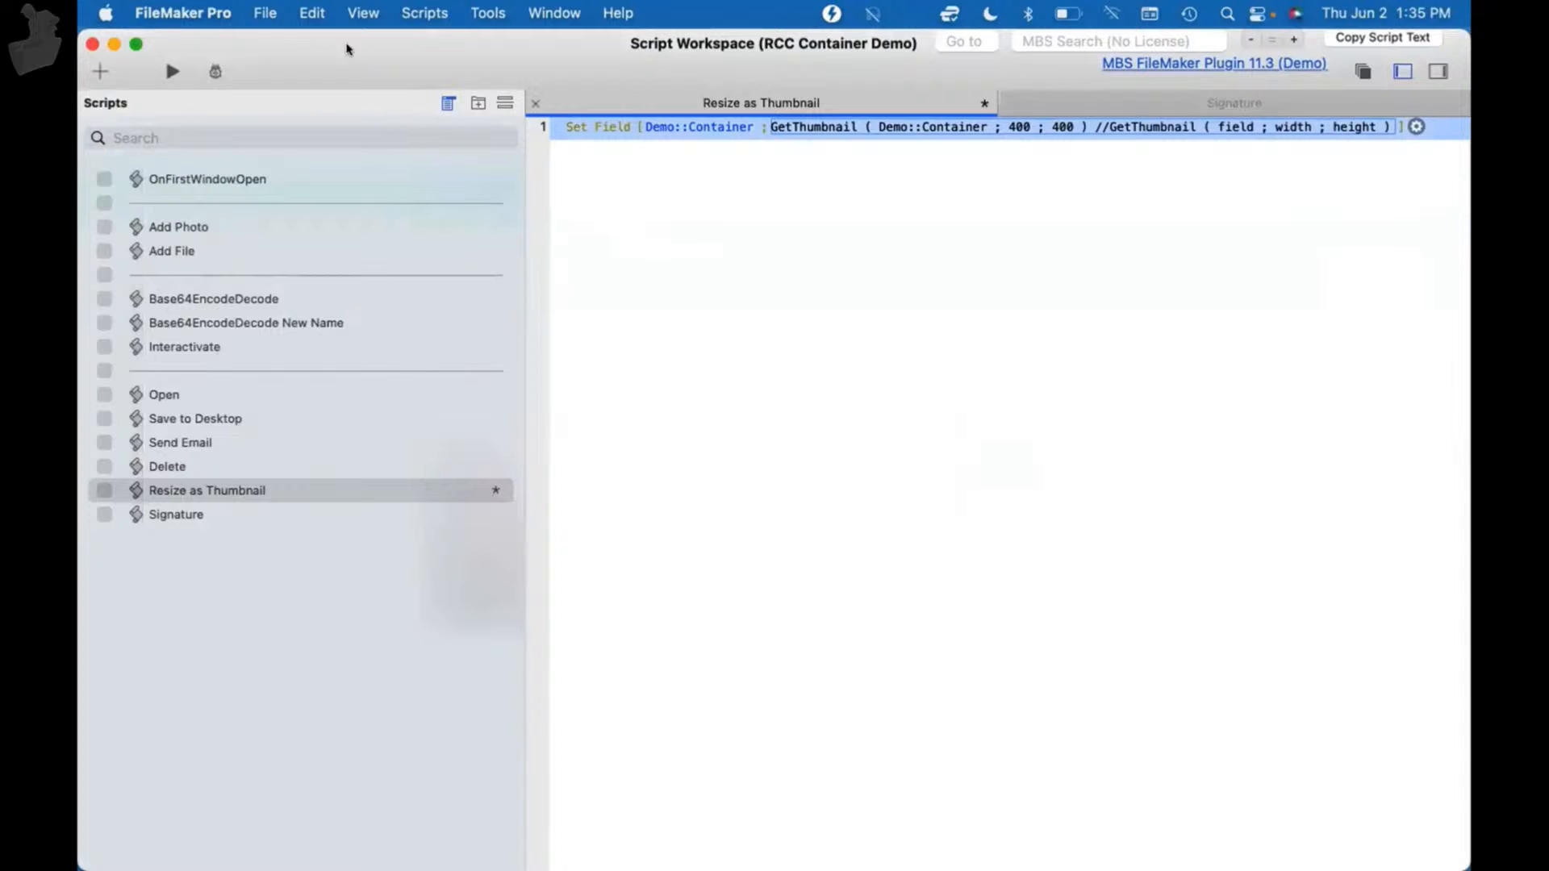
pyautogui.click(909, 293)
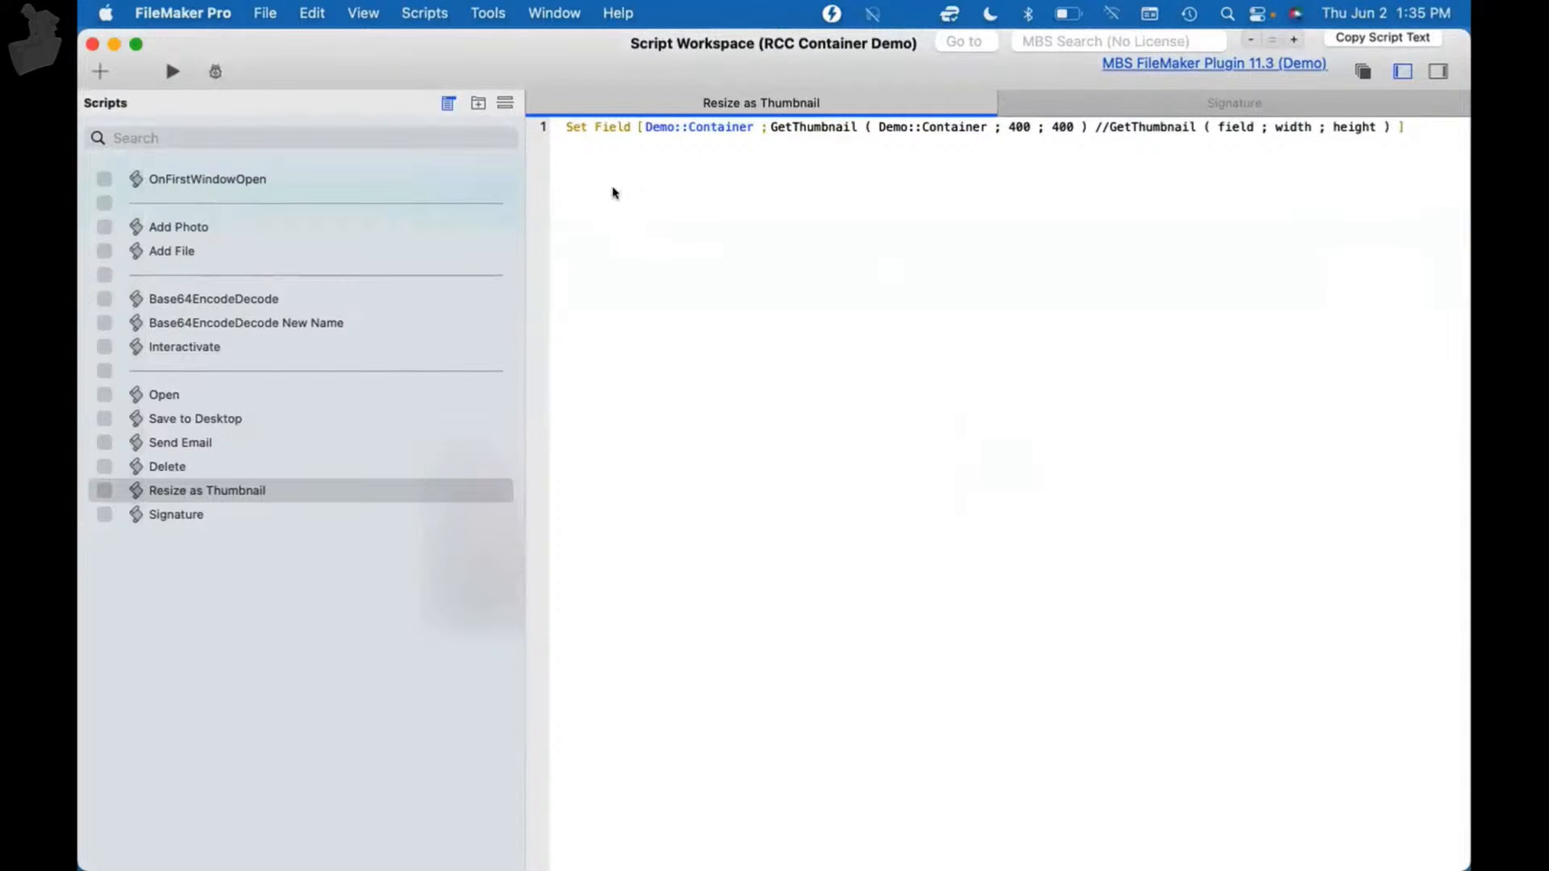
pyautogui.click(91, 43)
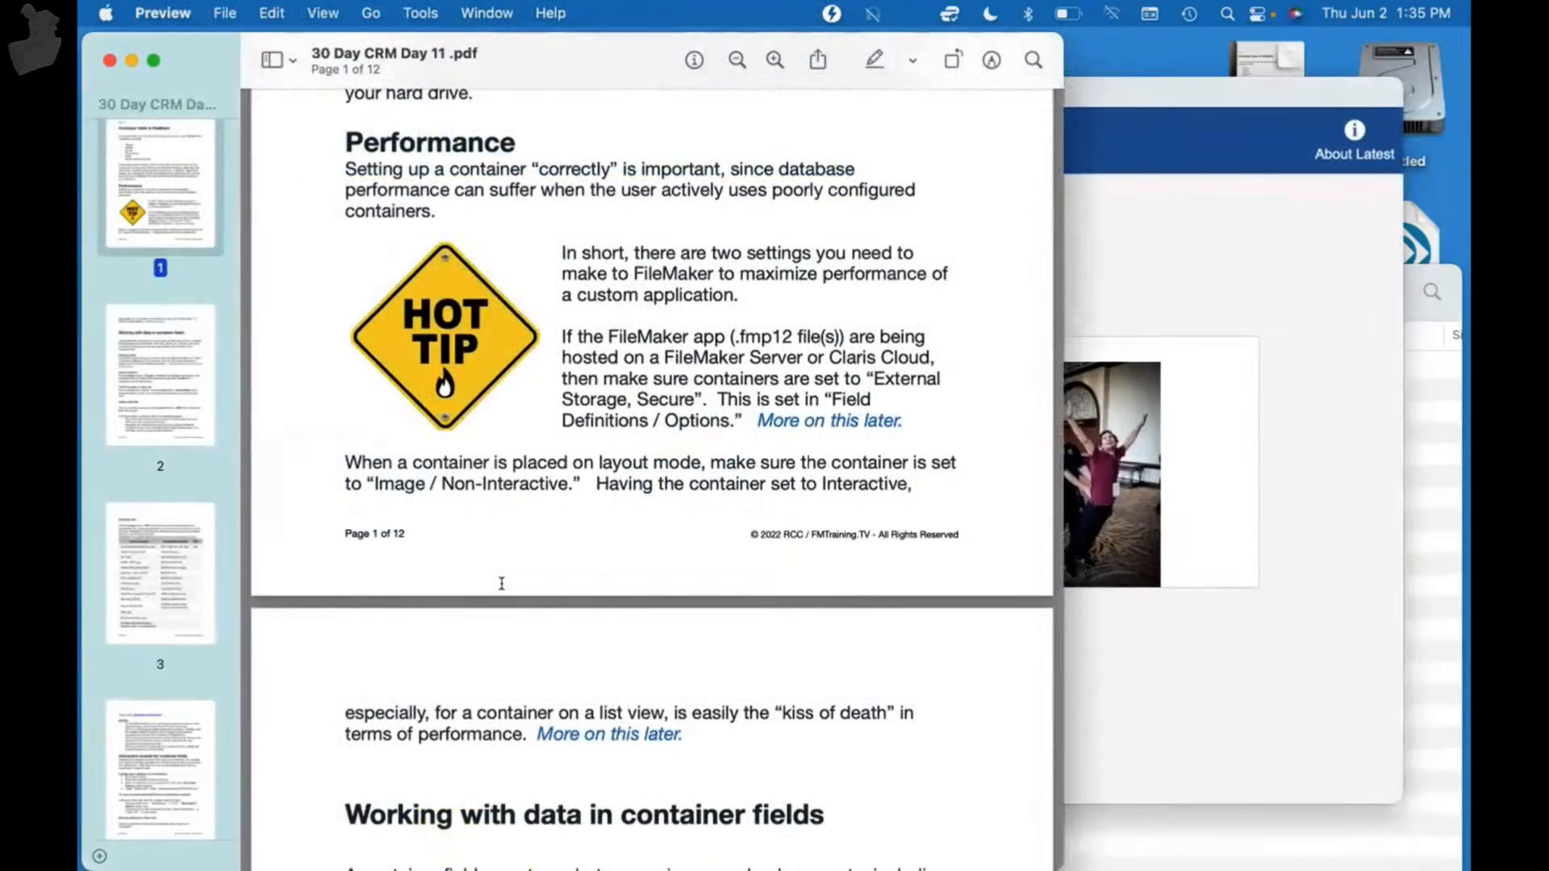
# - Read the Performance section and page 2's "Working with data in container fields" section of the 30 Day CRM Day 11 PDF in Preview
pyautogui.scroll(-1, 501, 583)
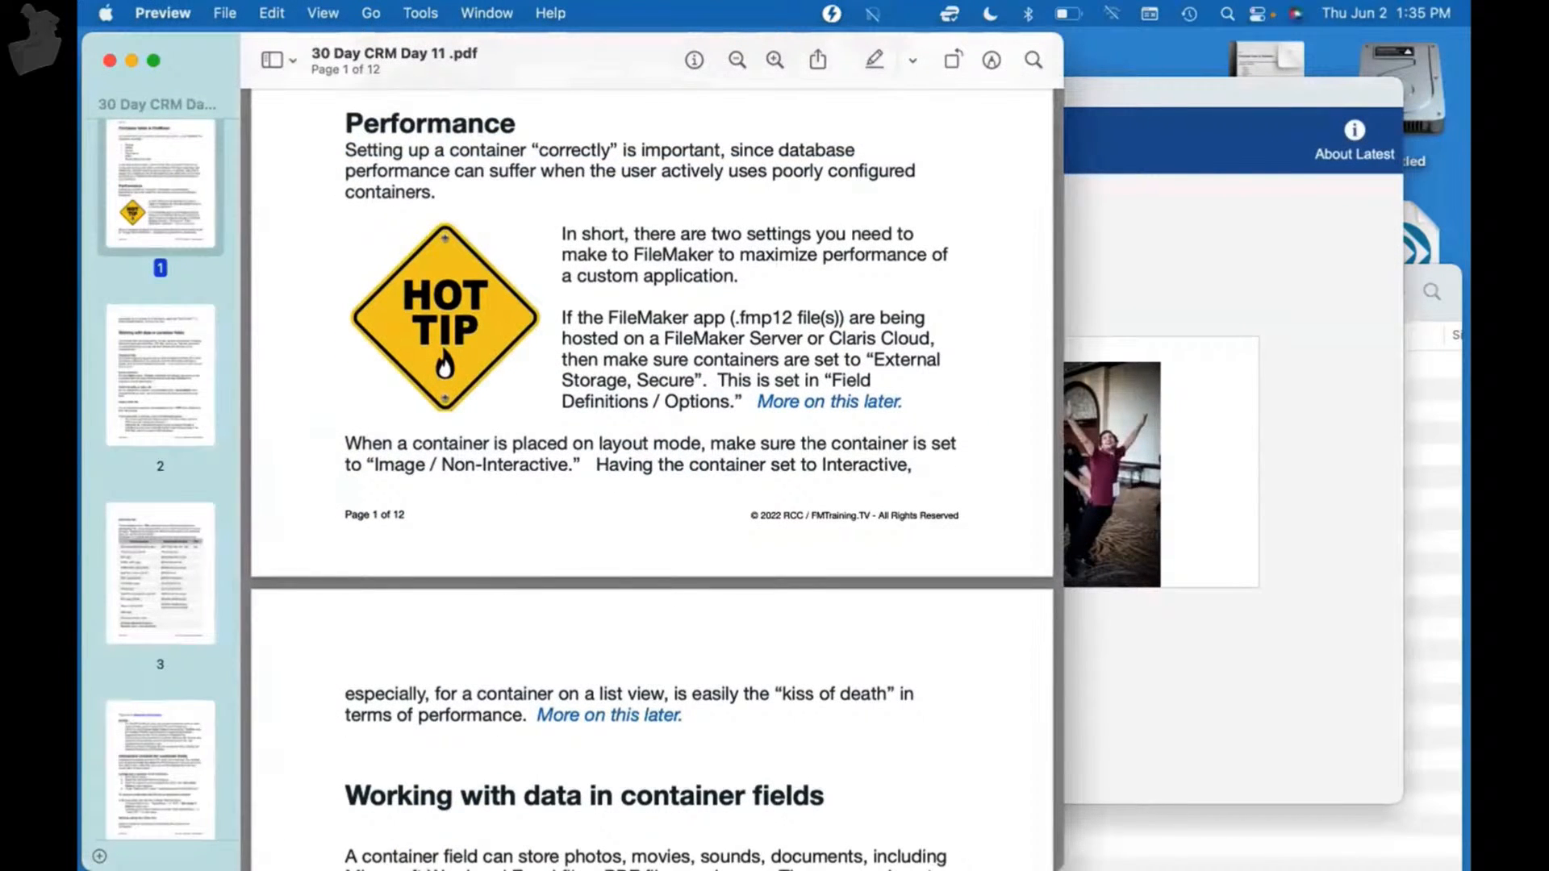
pyautogui.click(1374, 695)
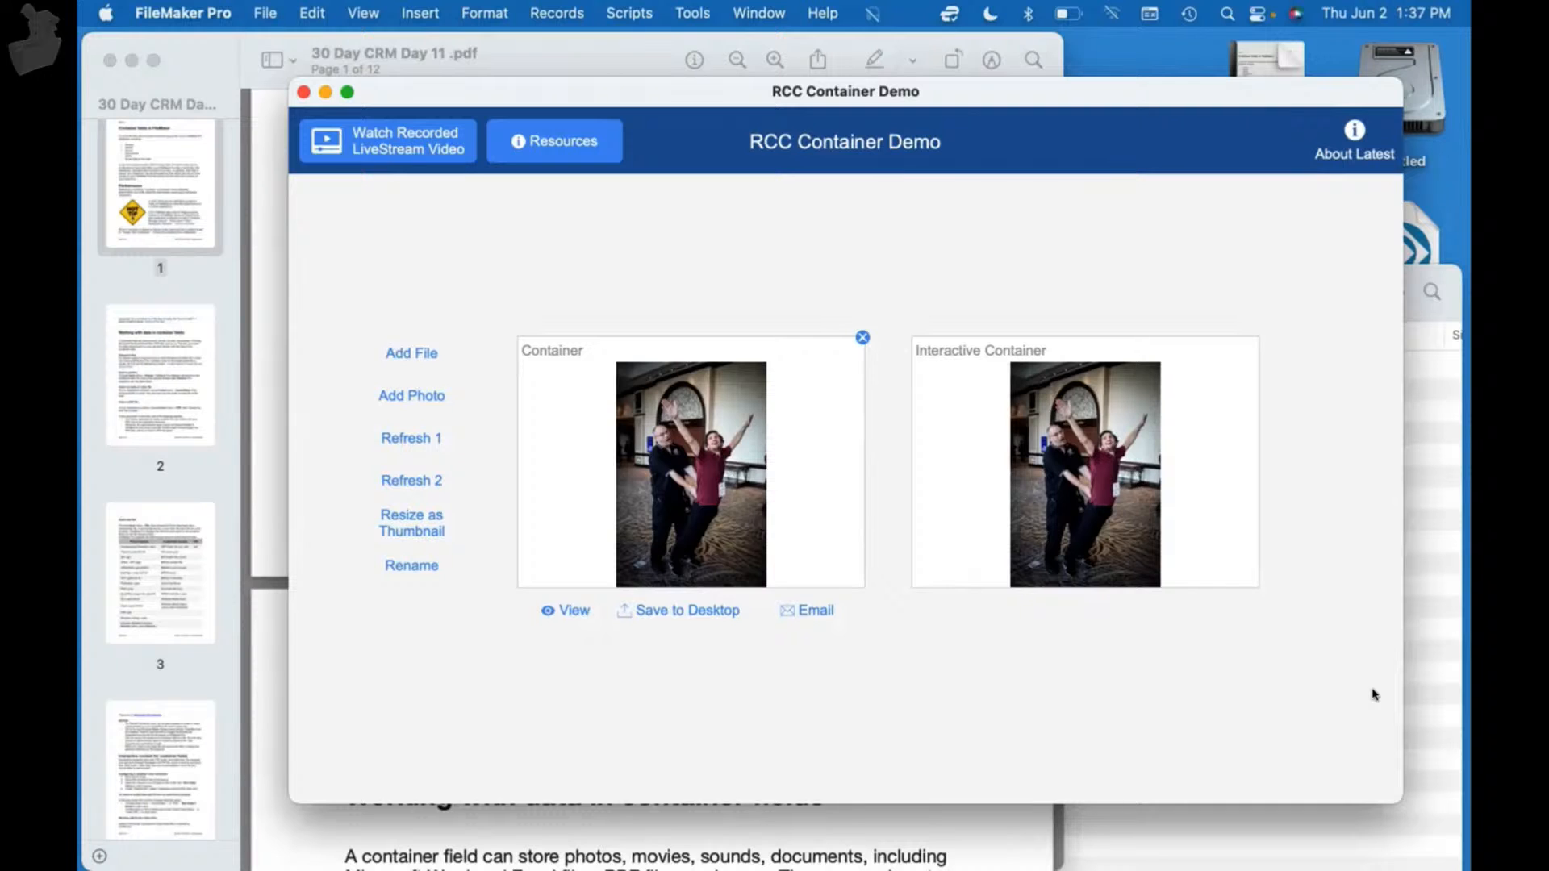
pyautogui.click(191, 350)
pyautogui.scroll(2, 508, 347)
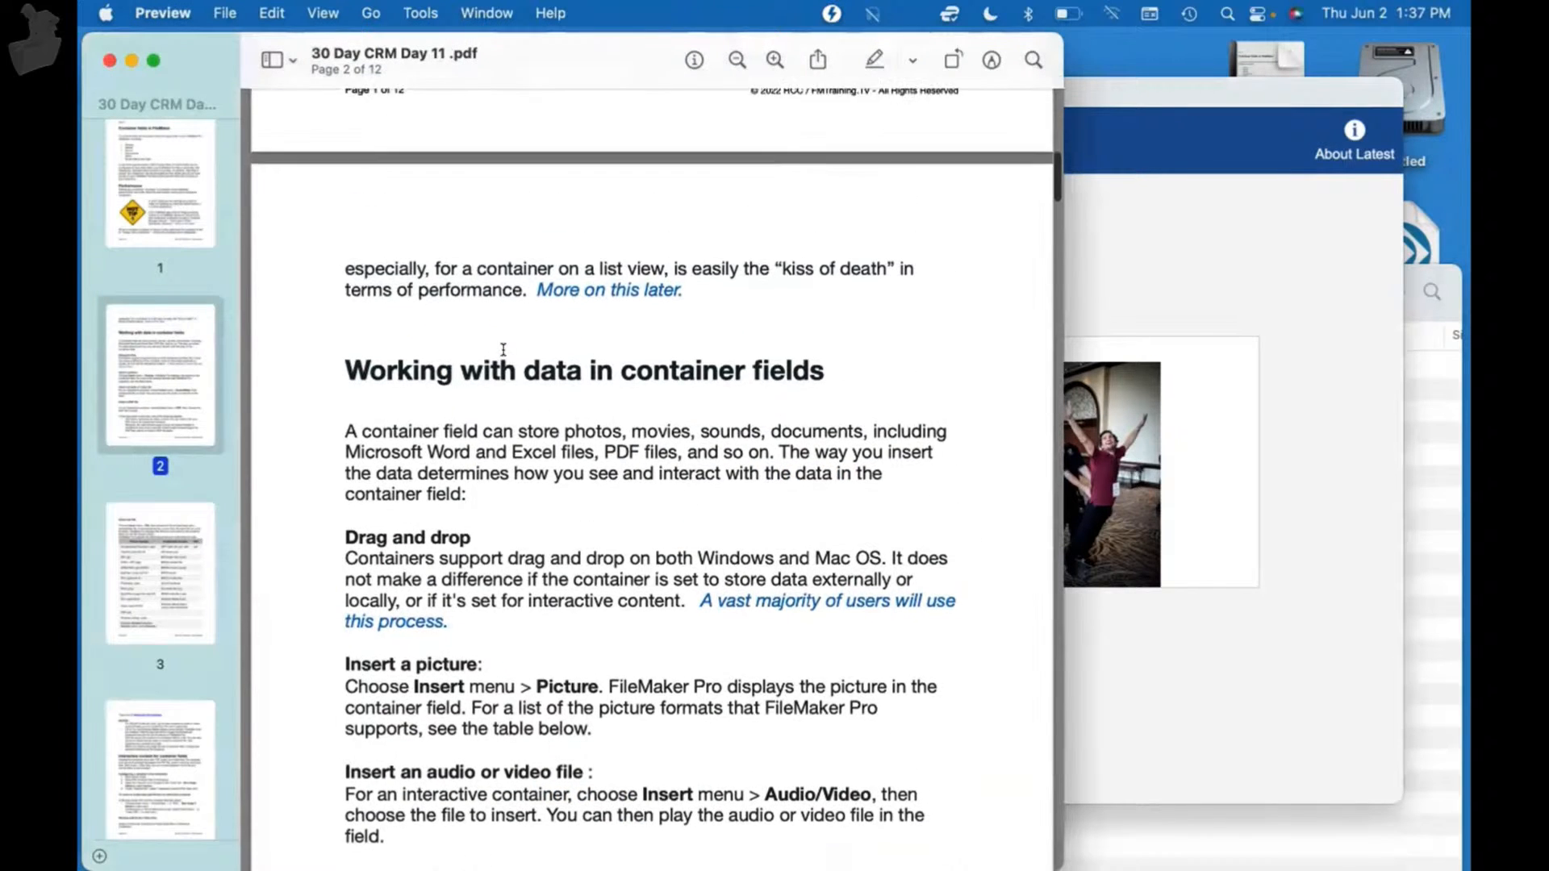
pyautogui.scroll(-1, 502, 349)
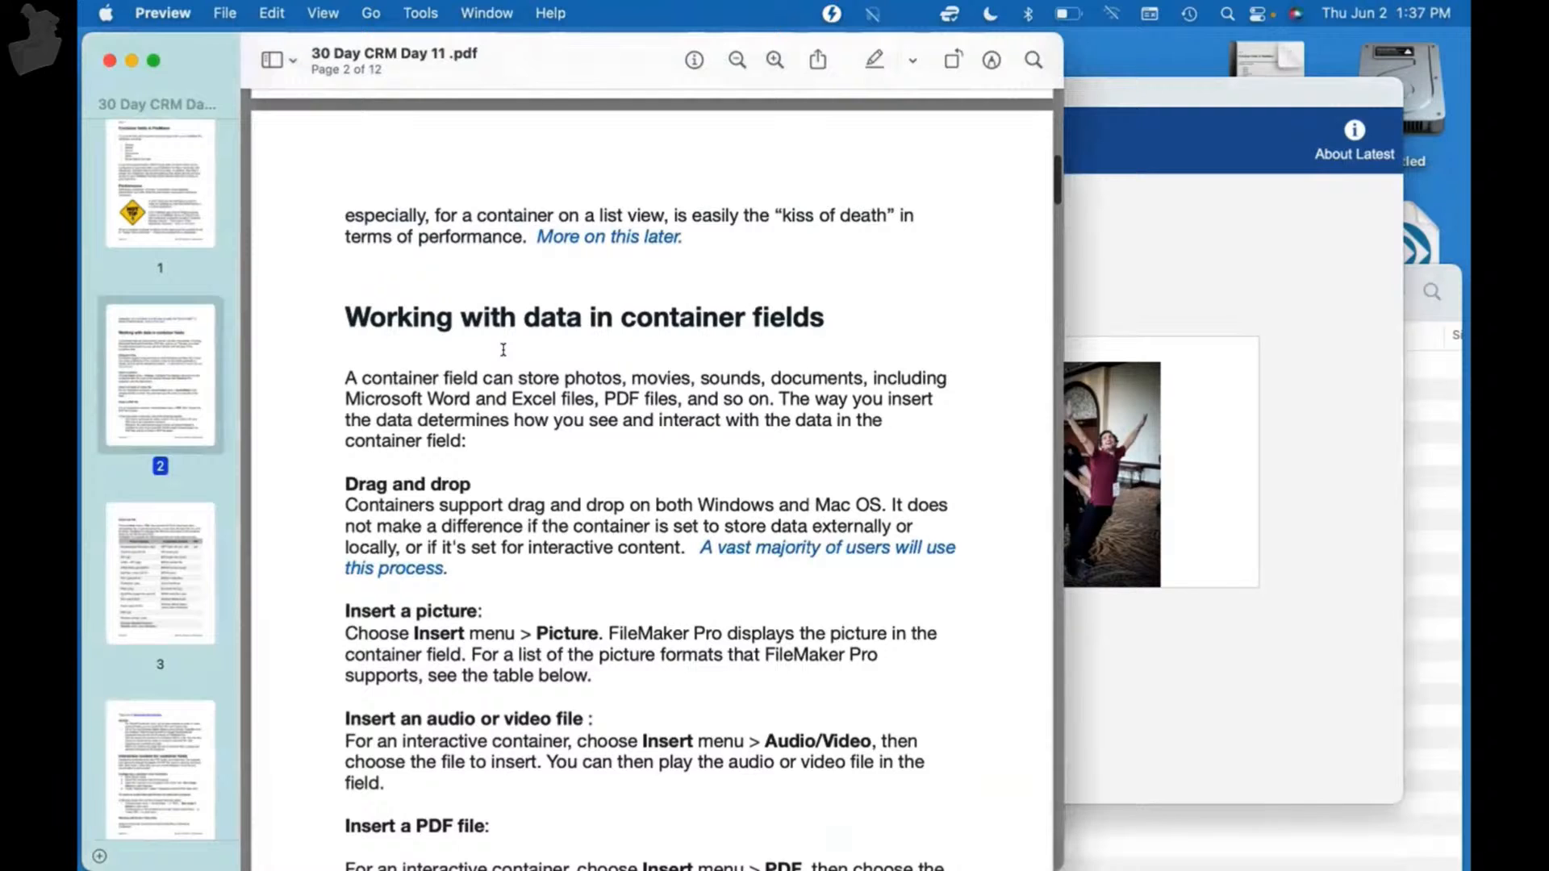
pyautogui.scroll(-1, 503, 349)
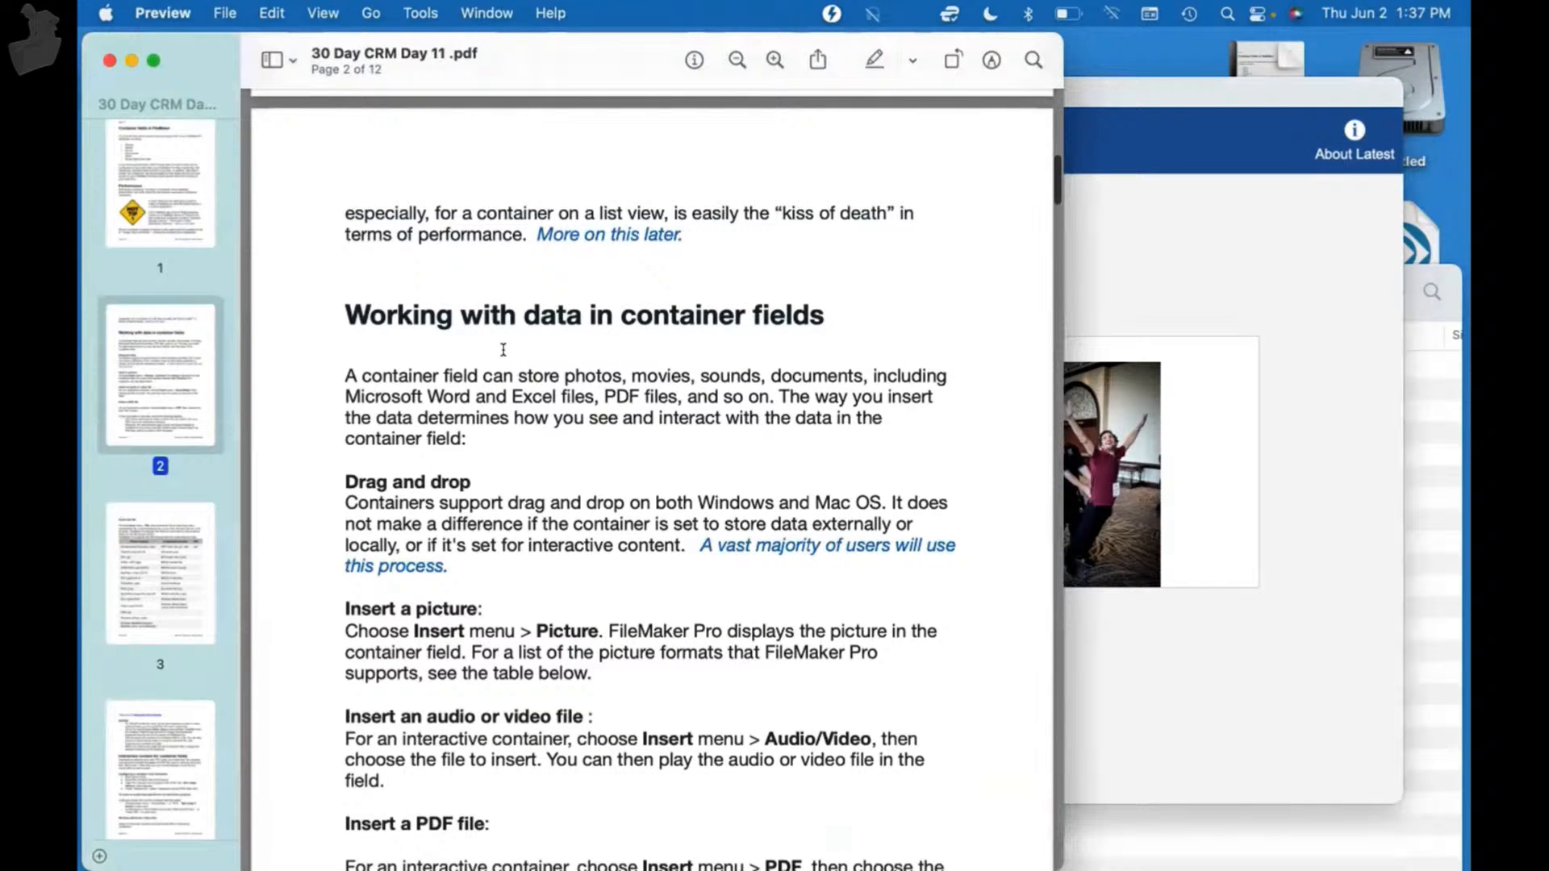
pyautogui.scroll(-3, 503, 349)
pyautogui.scroll(5, 503, 349)
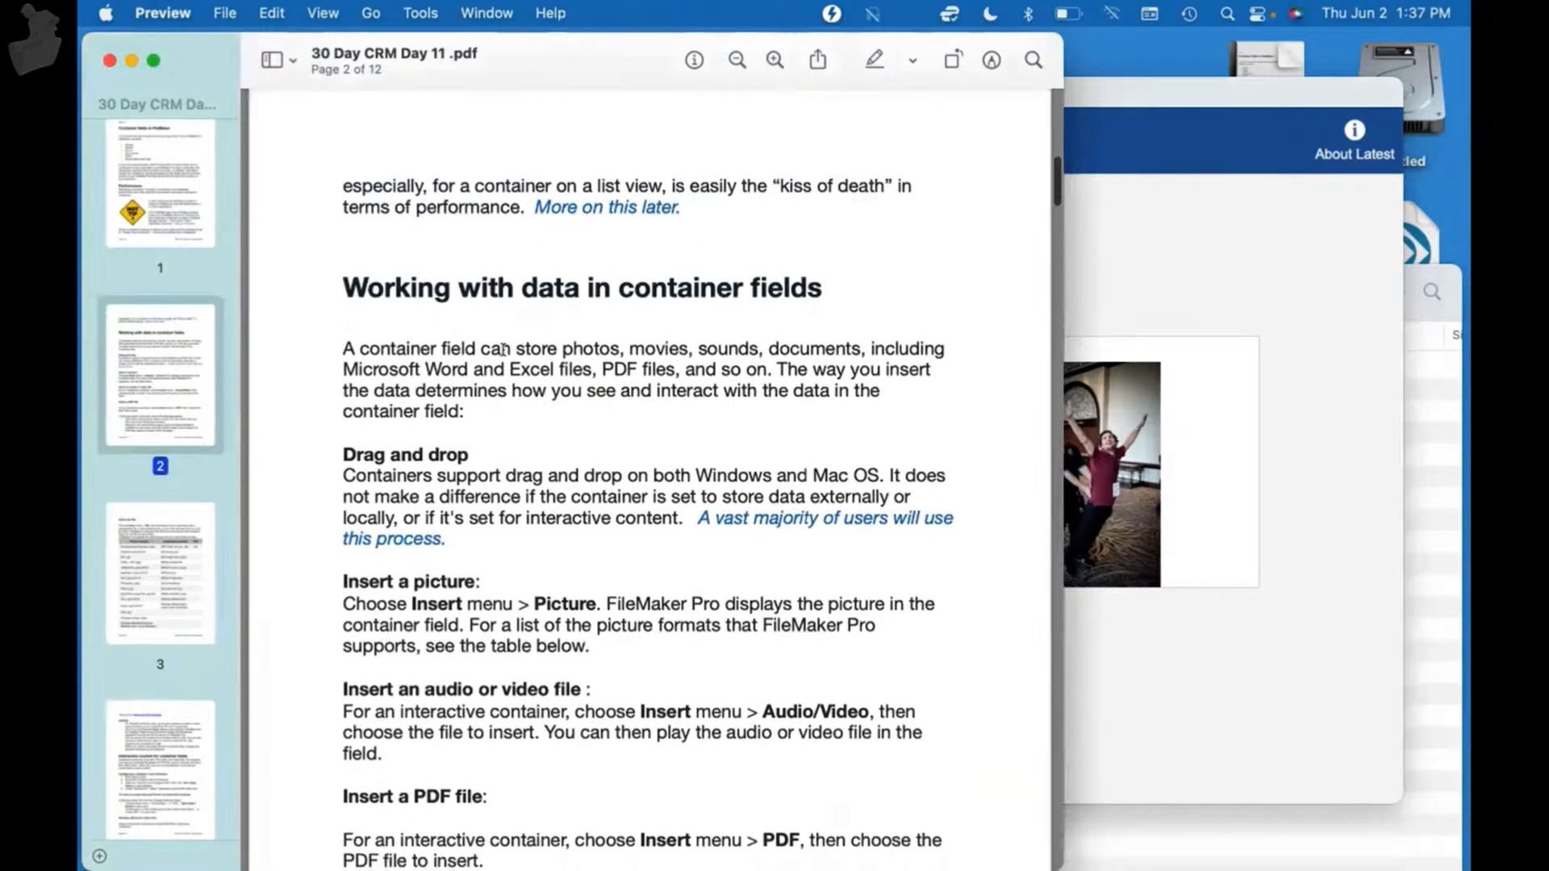
# - Read the Hot Tip on container settings and the drag-and-drop and insert options under "Working with data in container fields" in the PDF
pyautogui.scroll(2, 503, 349)
pyautogui.scroll(-5, 503, 349)
pyautogui.scroll(10, 502, 349)
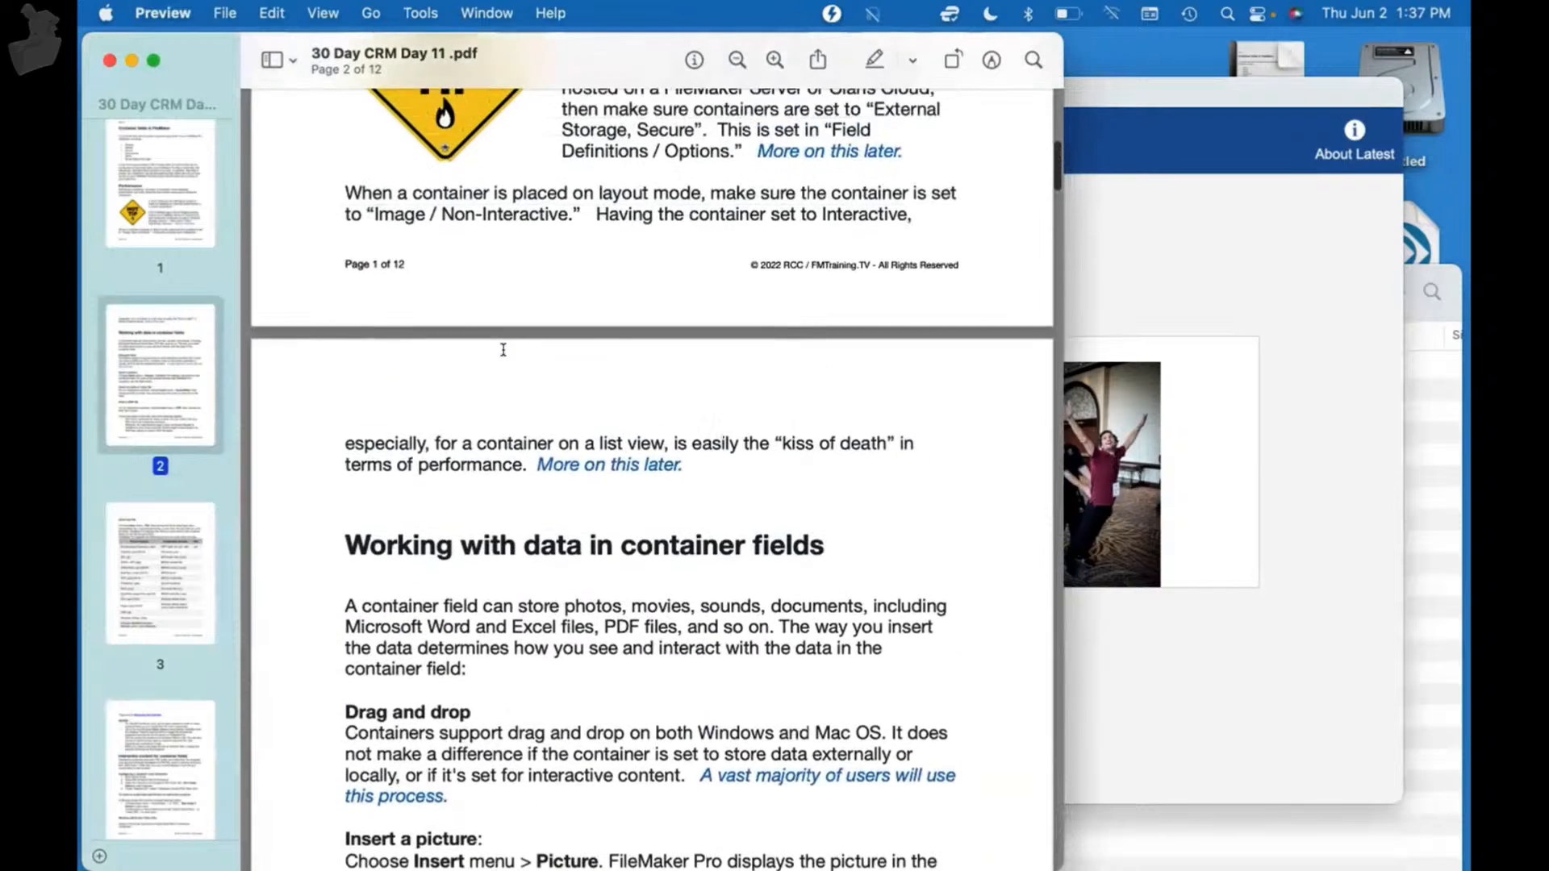
pyautogui.scroll(-2, 503, 350)
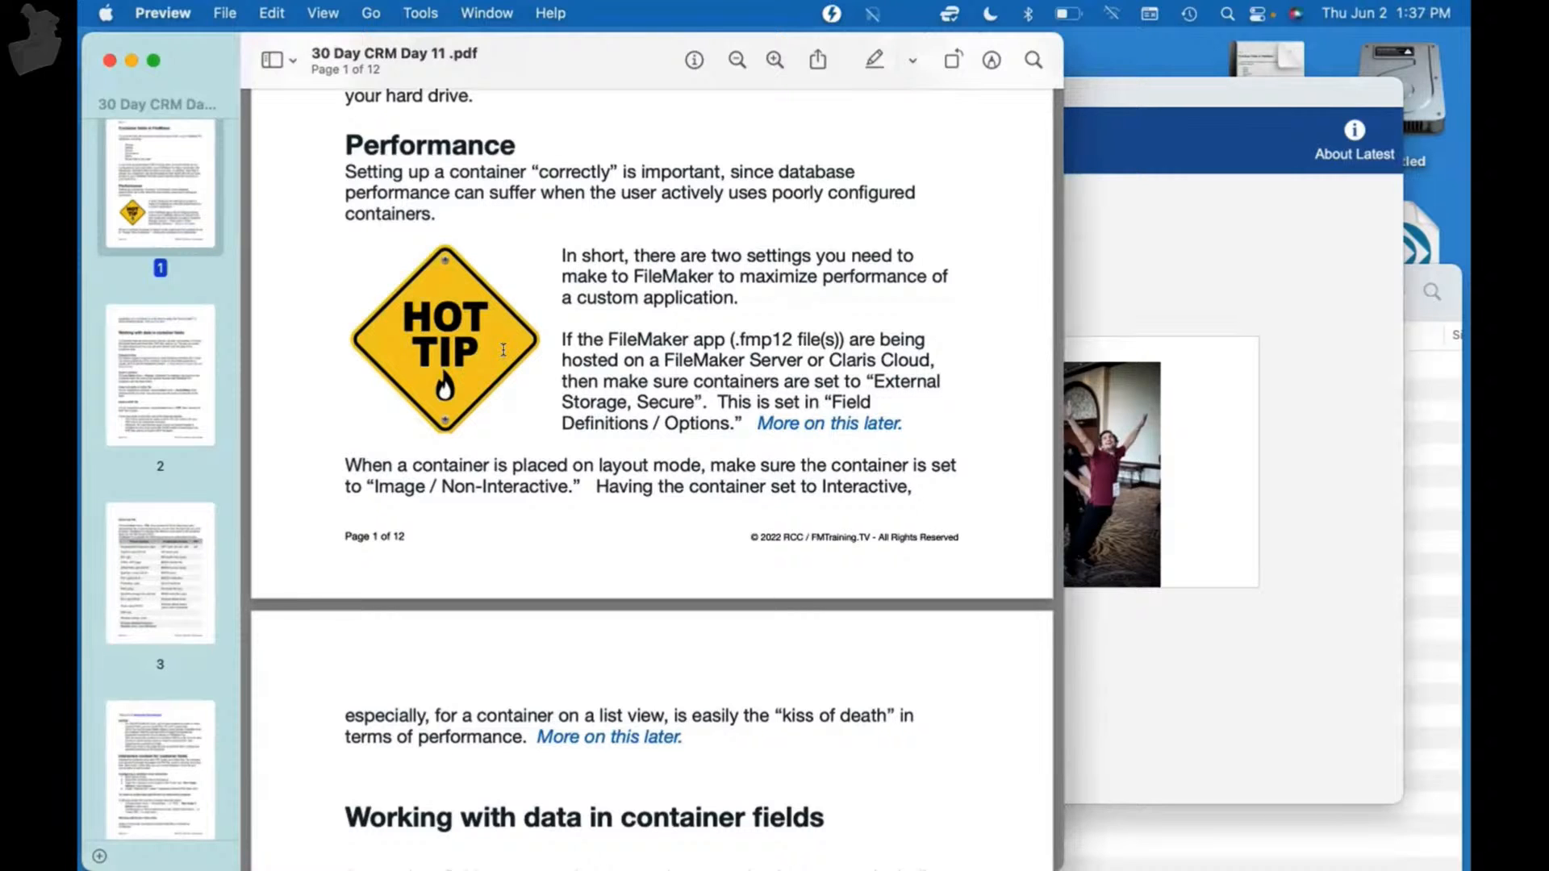
pyautogui.scroll(-15, 503, 349)
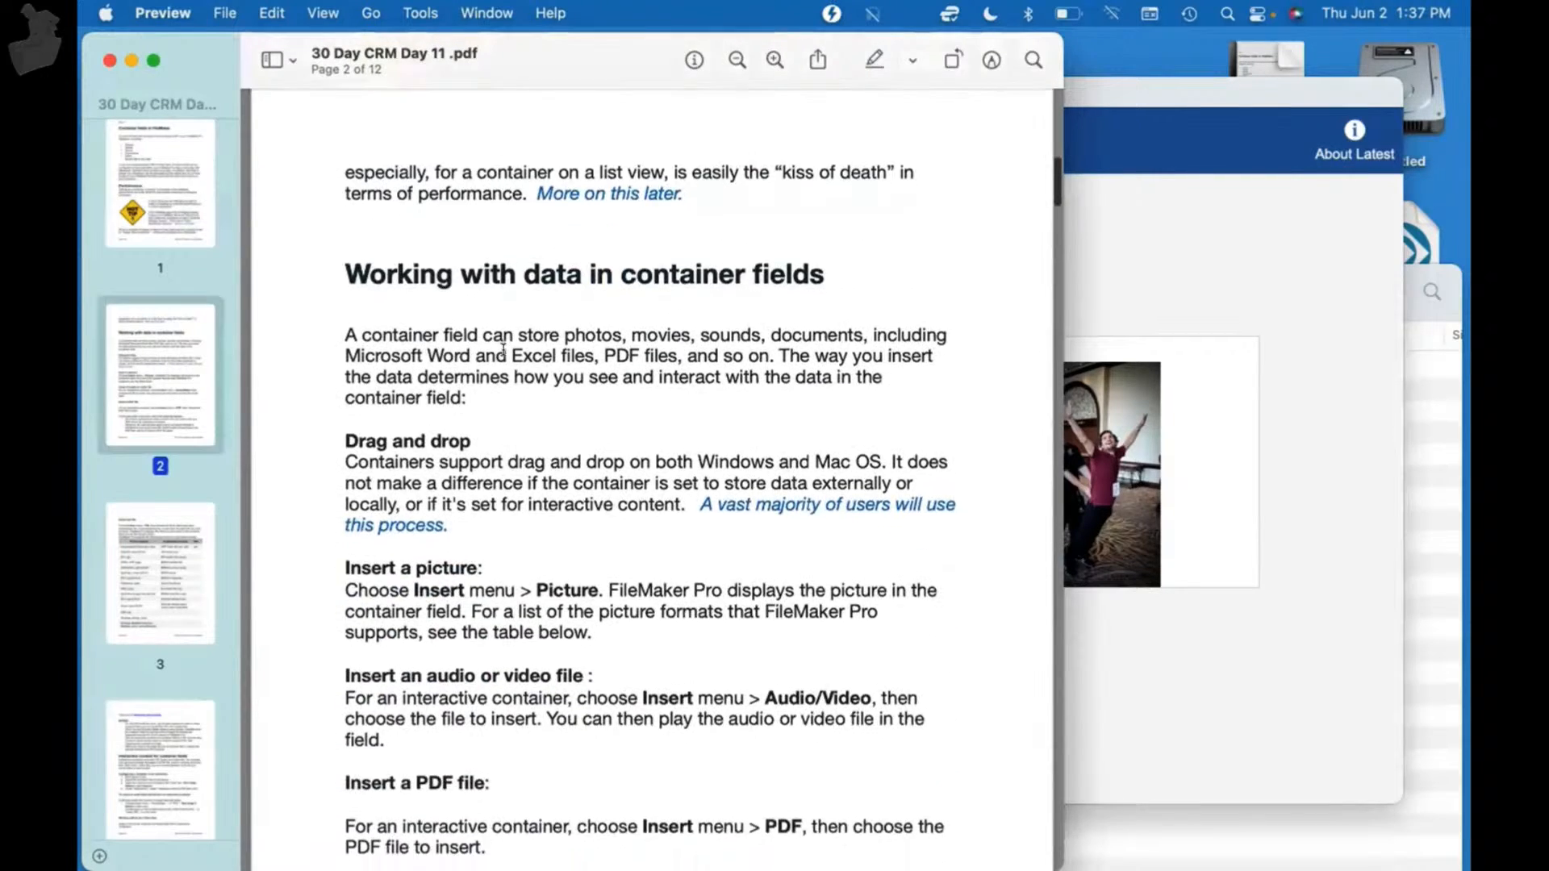
pyautogui.scroll(-1, 503, 350)
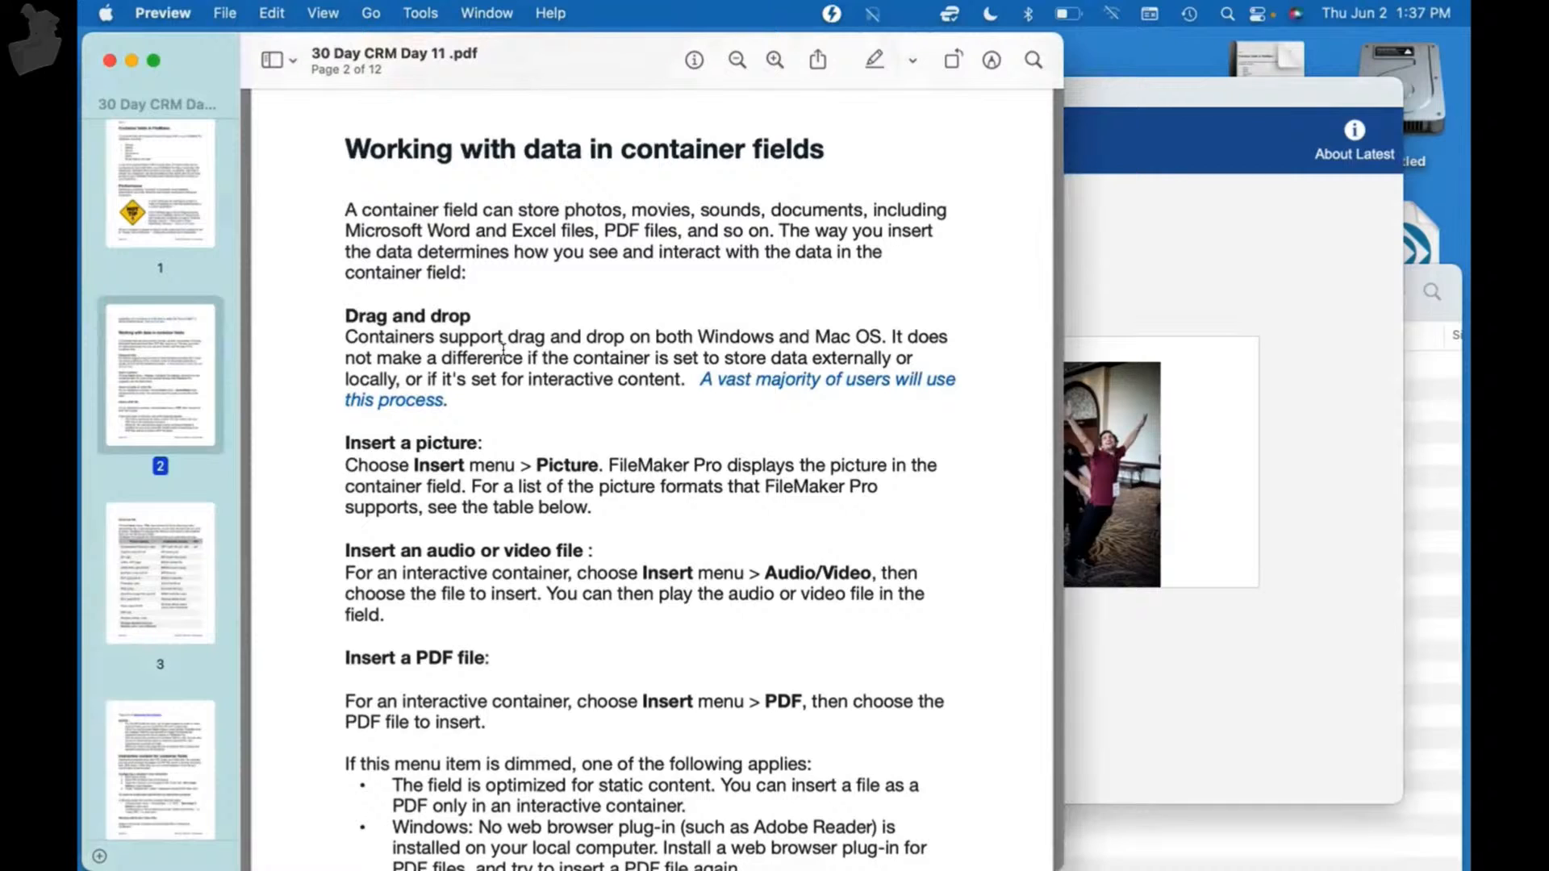
pyautogui.scroll(-1, 503, 349)
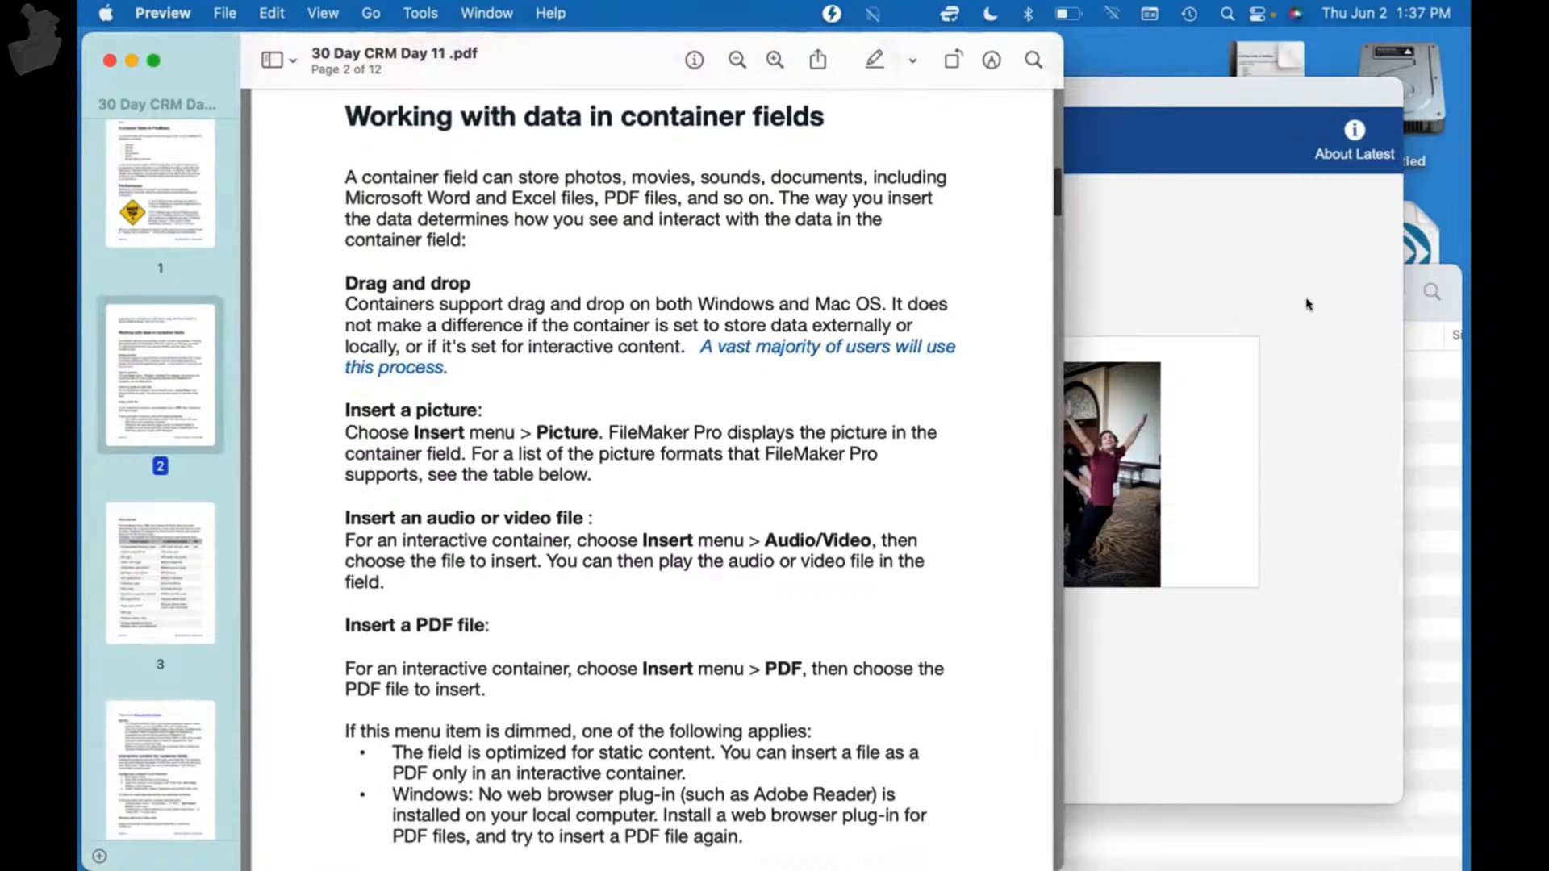
# - Switch to the RCC Container Demo database, add the 11.2 MB JPEG from Demo Photos to the container as a file, and commit the record
pyautogui.click(1308, 300)
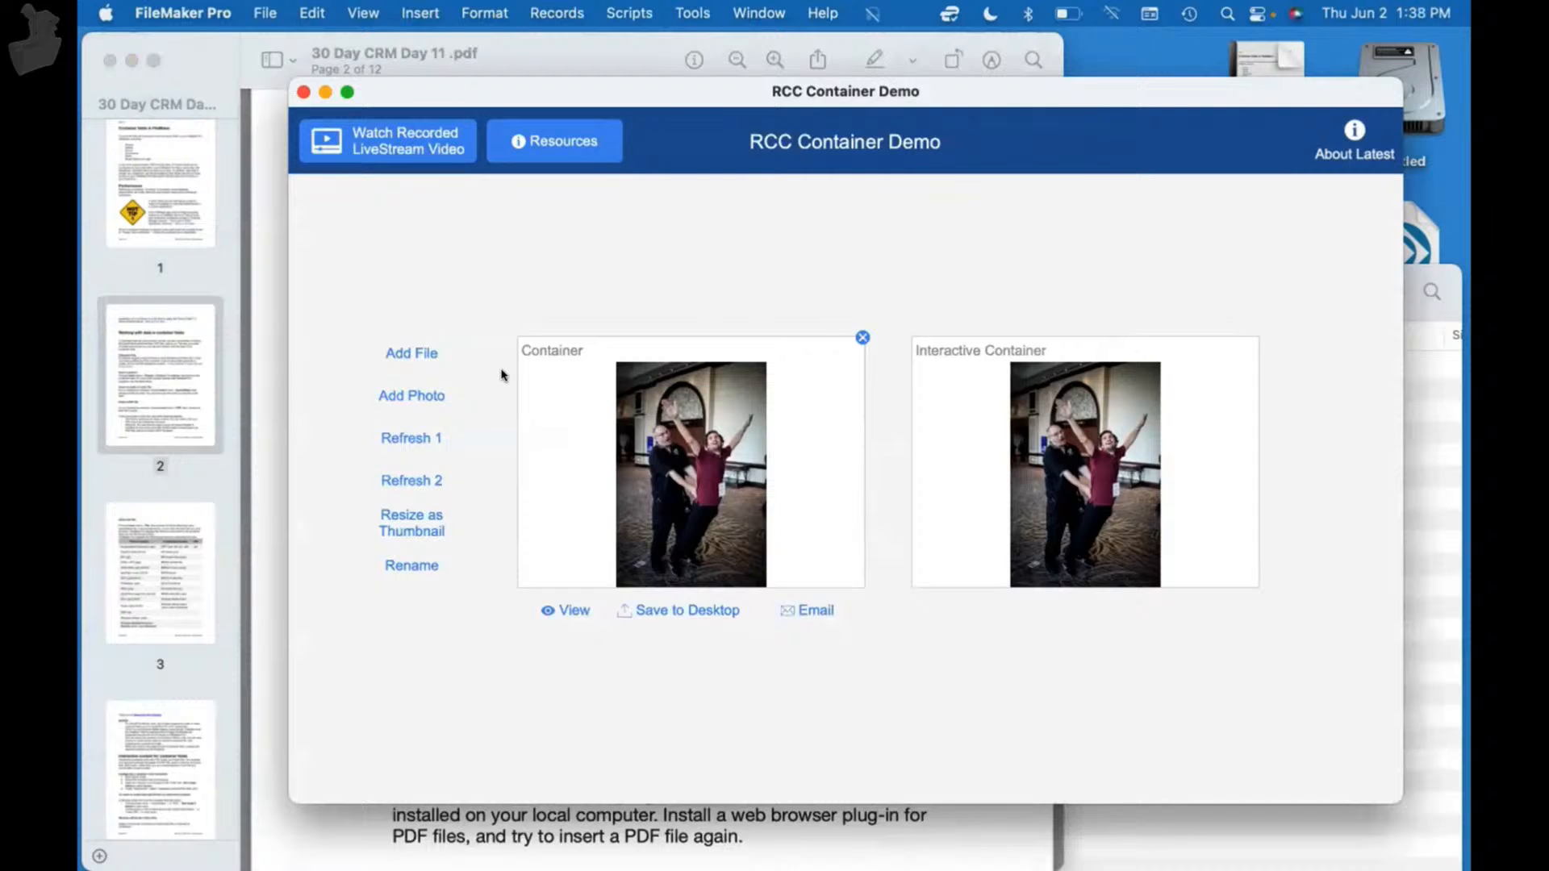
pyautogui.click(411, 351)
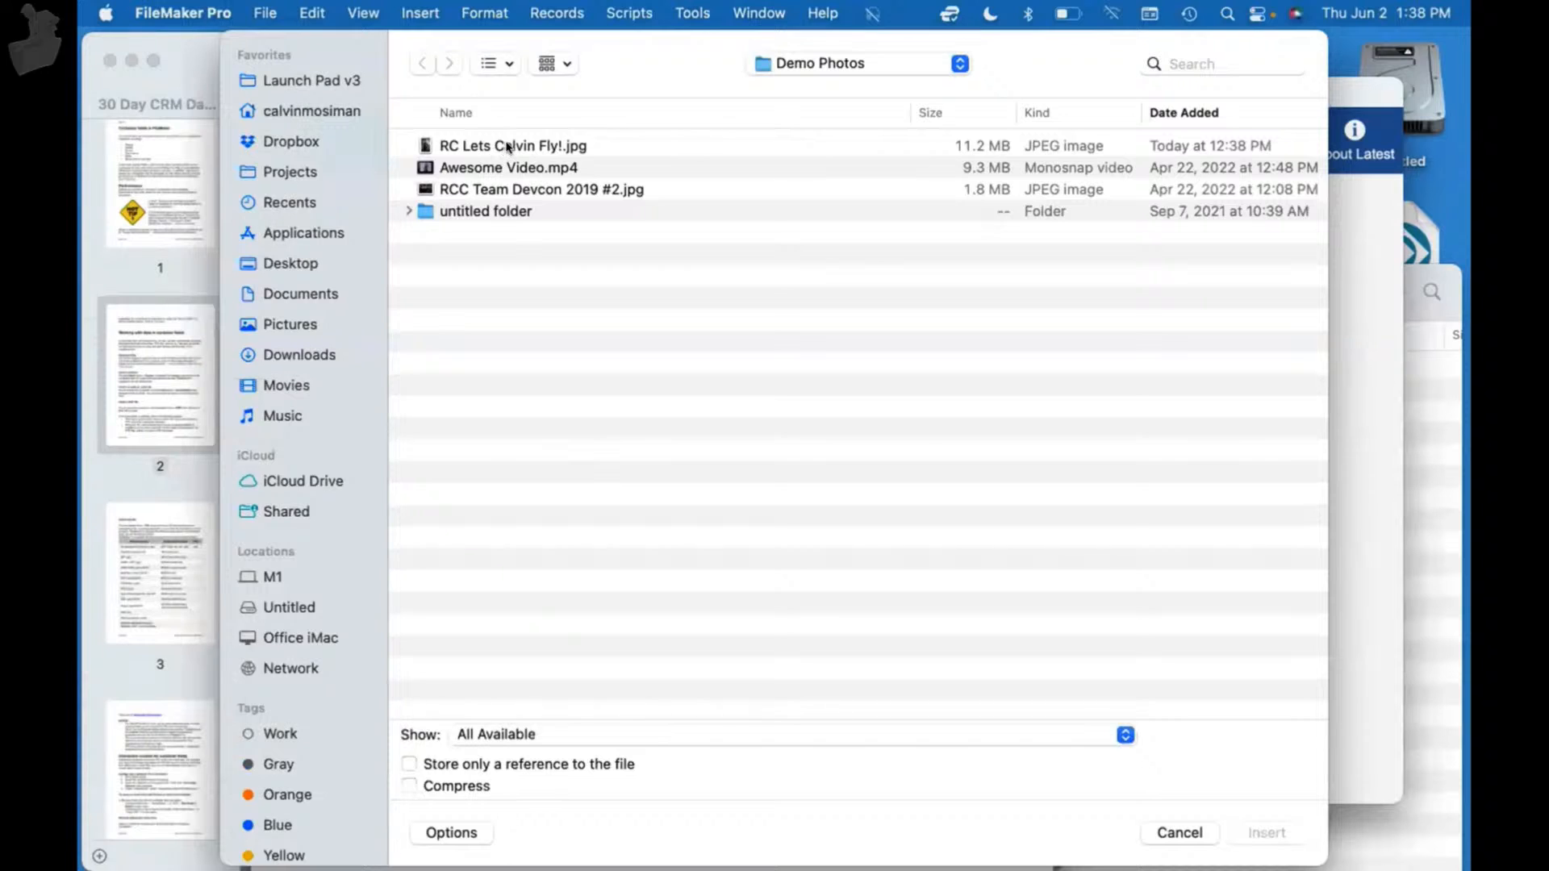
pyautogui.doubleClick(505, 147)
pyautogui.click(768, 292)
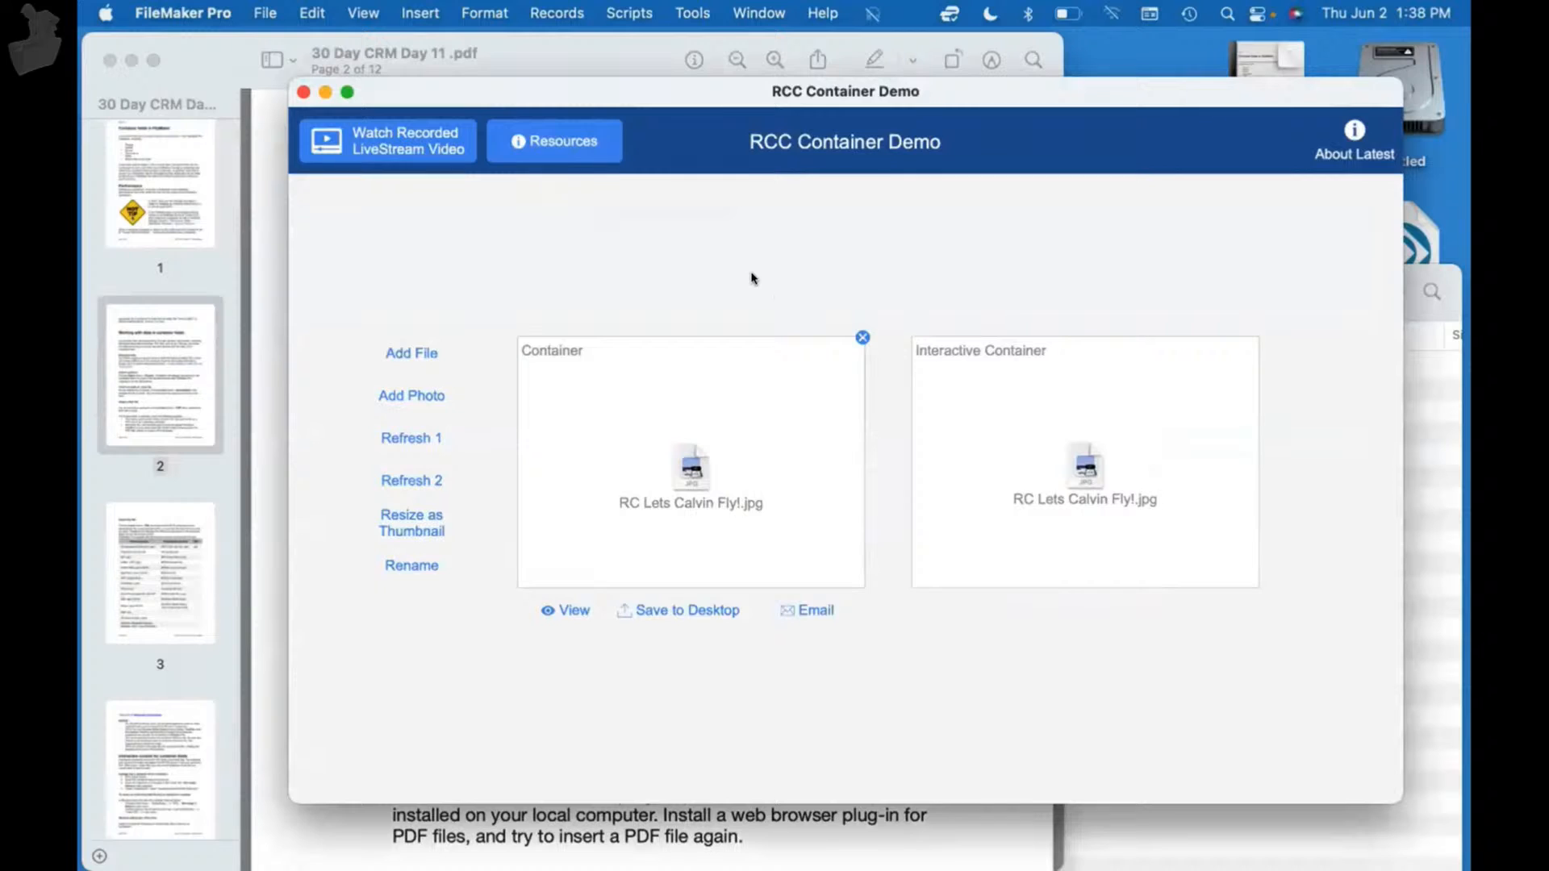
# - Open the Add File script in the Script Workspace, move it above Add Photo in the script list, and close the workspace
pyautogui.press('super+shift+s')
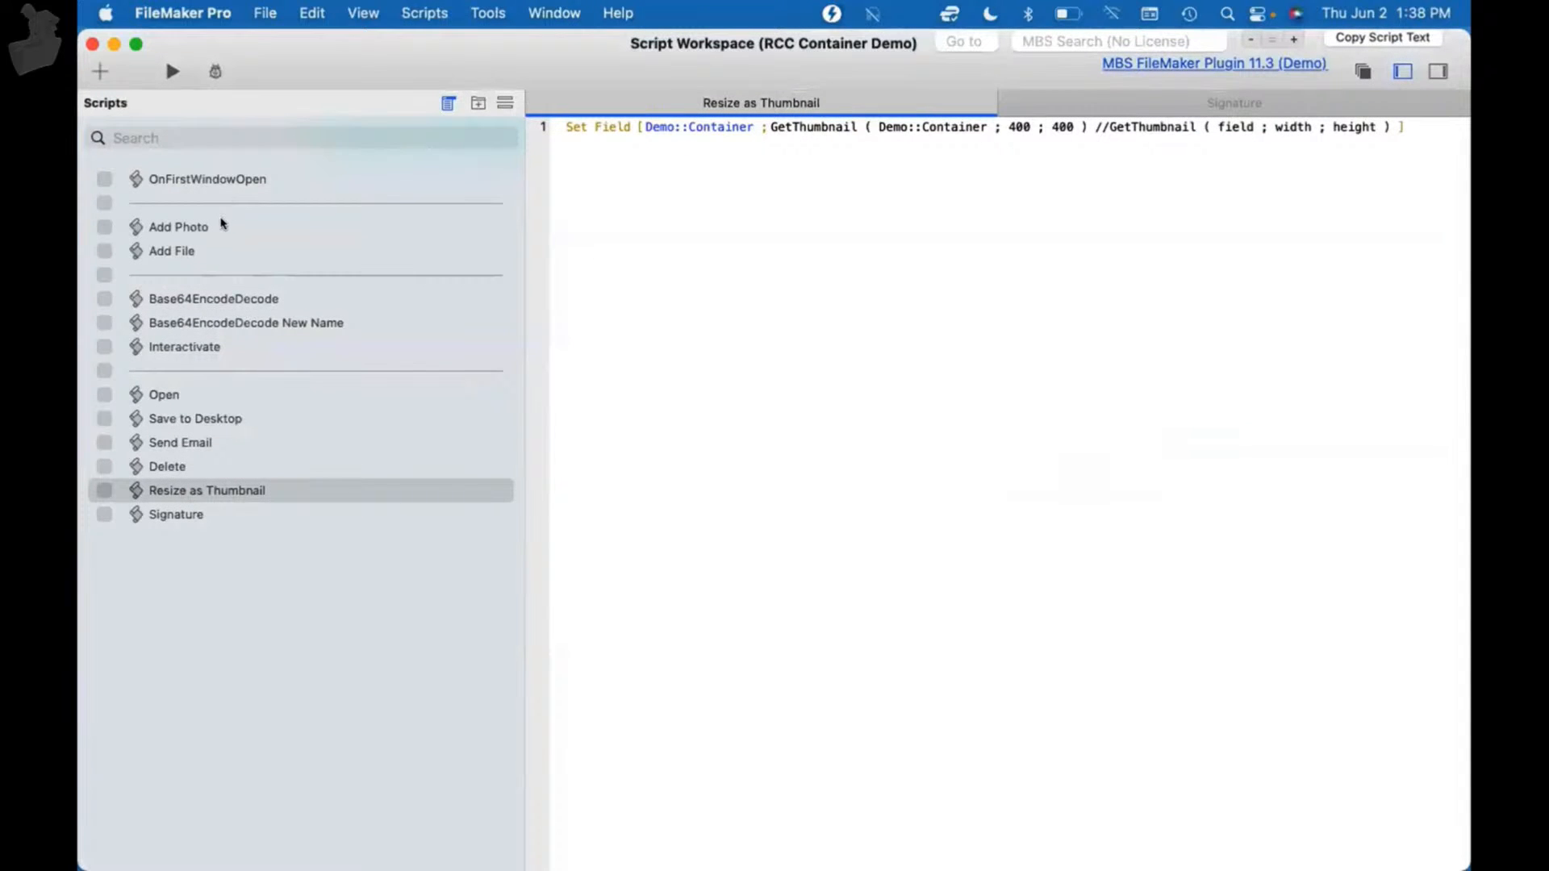
pyautogui.click(194, 254)
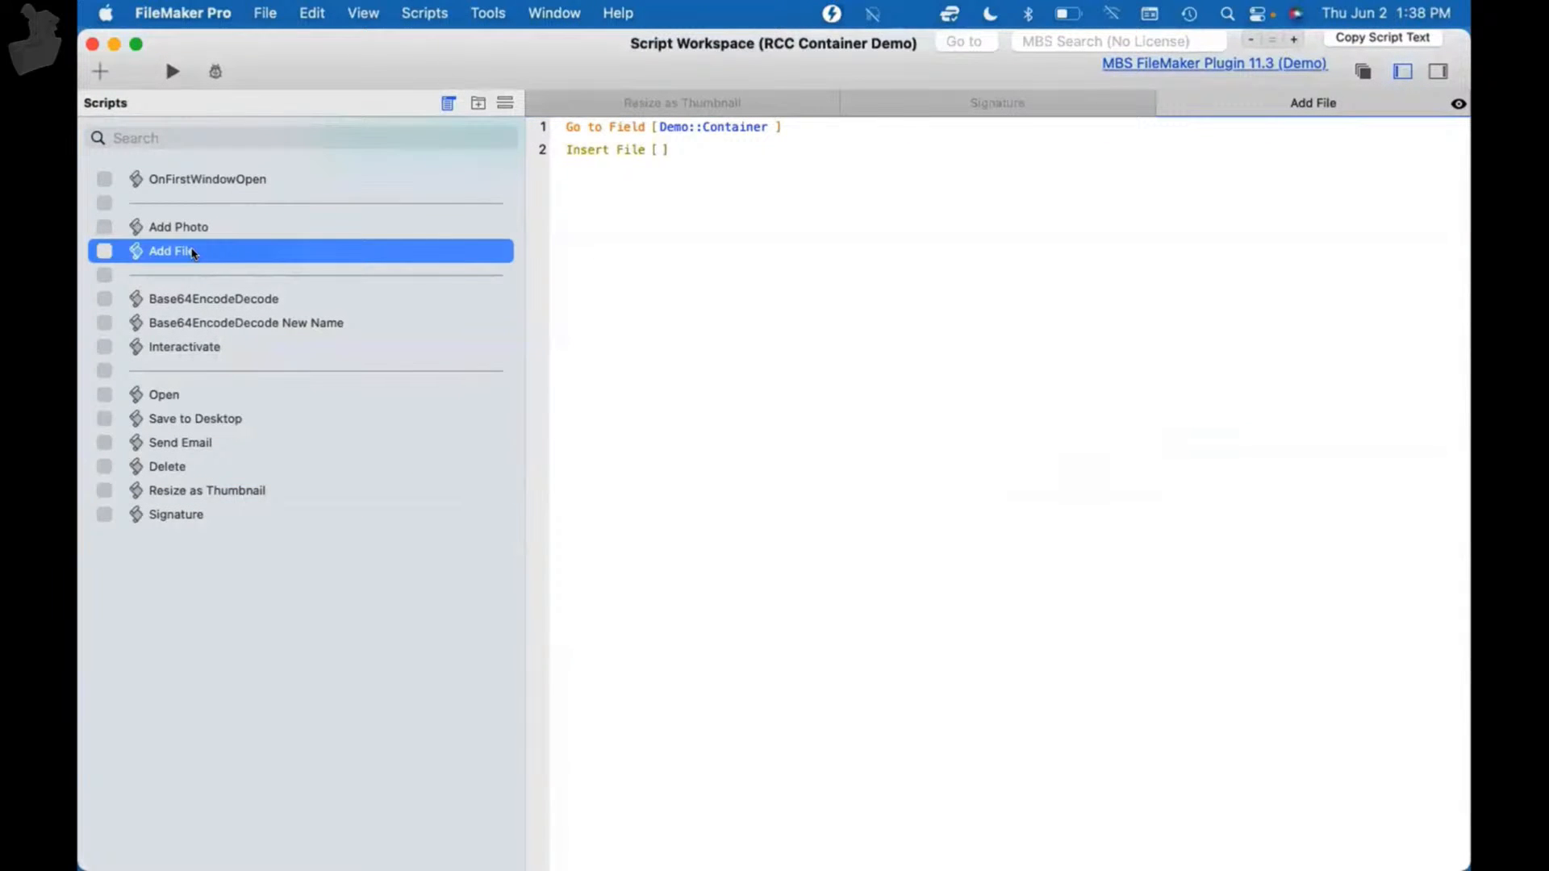
pyautogui.moveTo(194, 253); pyautogui.dragTo(192, 217)
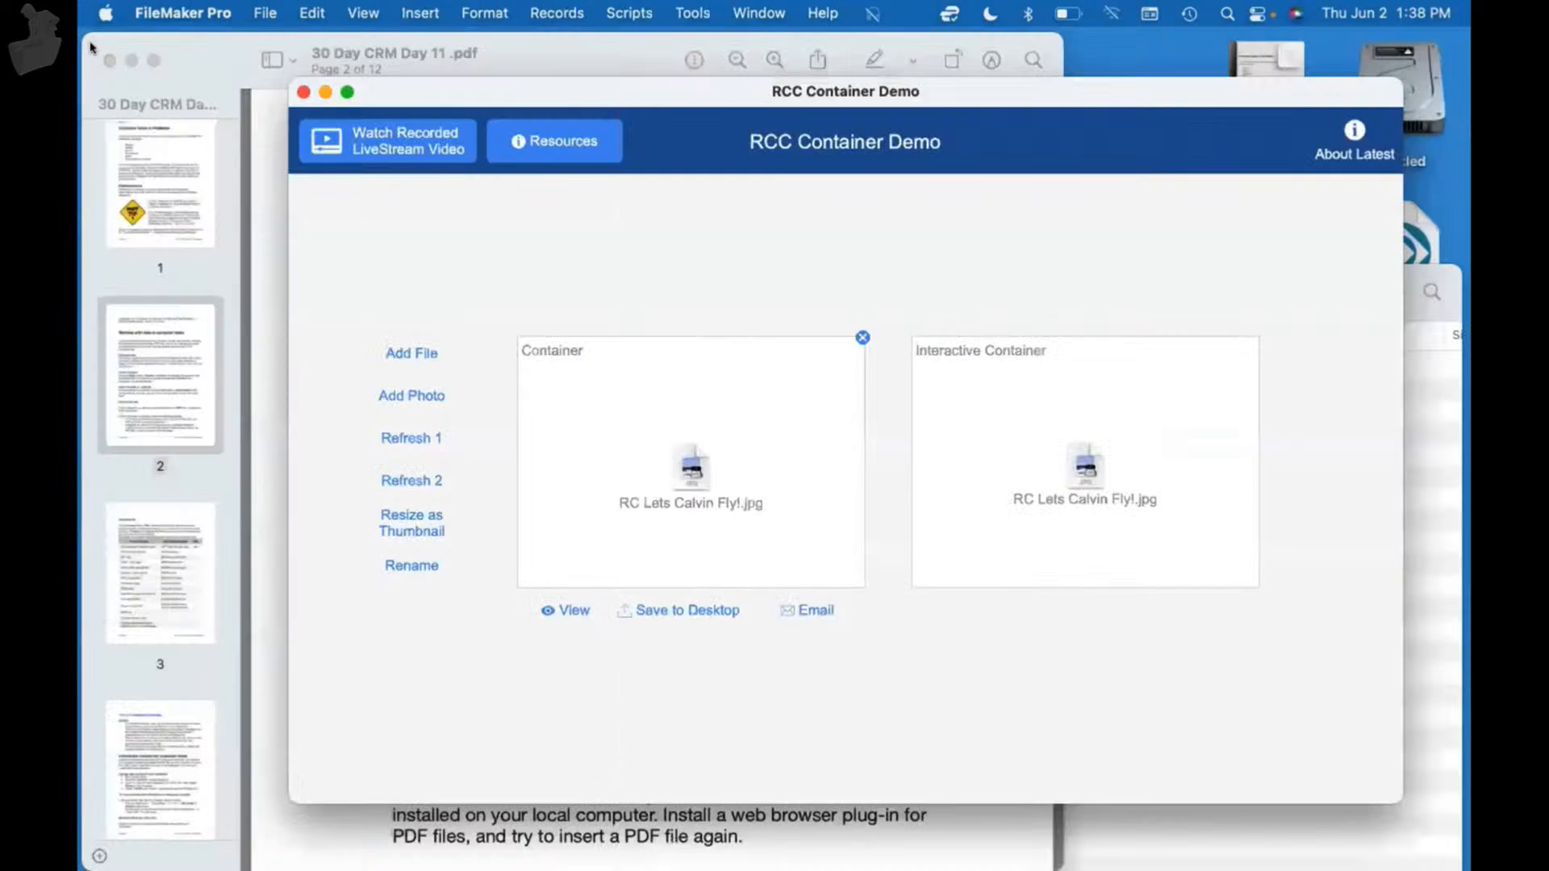
pyautogui.click(92, 45)
# - Examine which files in Demo Photos and on the Desktop can be added with Add File, and cancel without inserting one
pyautogui.click(425, 352)
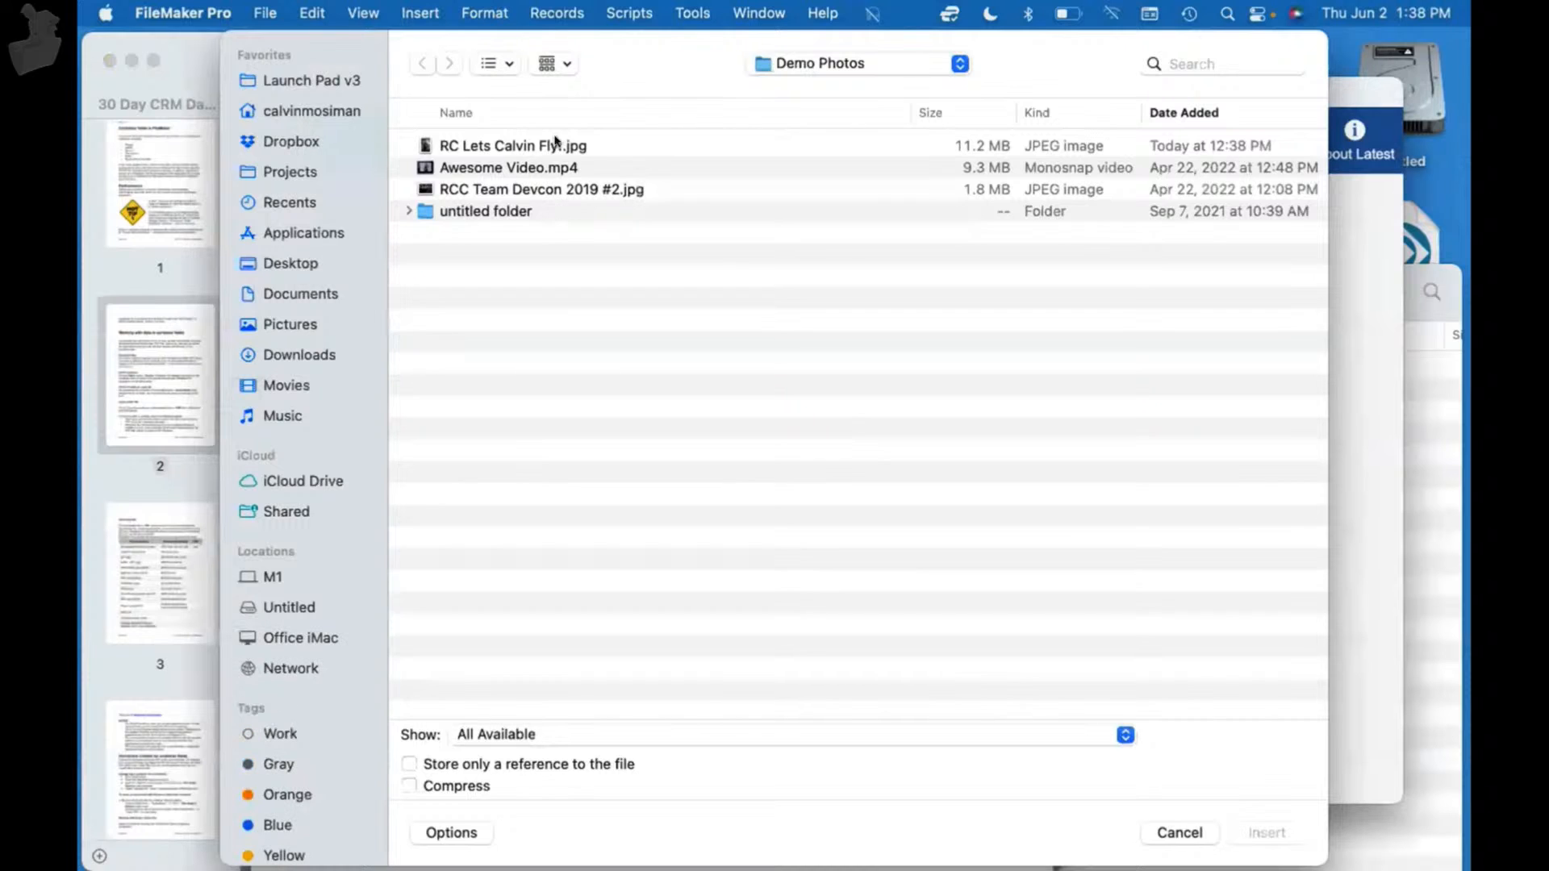
pyautogui.click(412, 211)
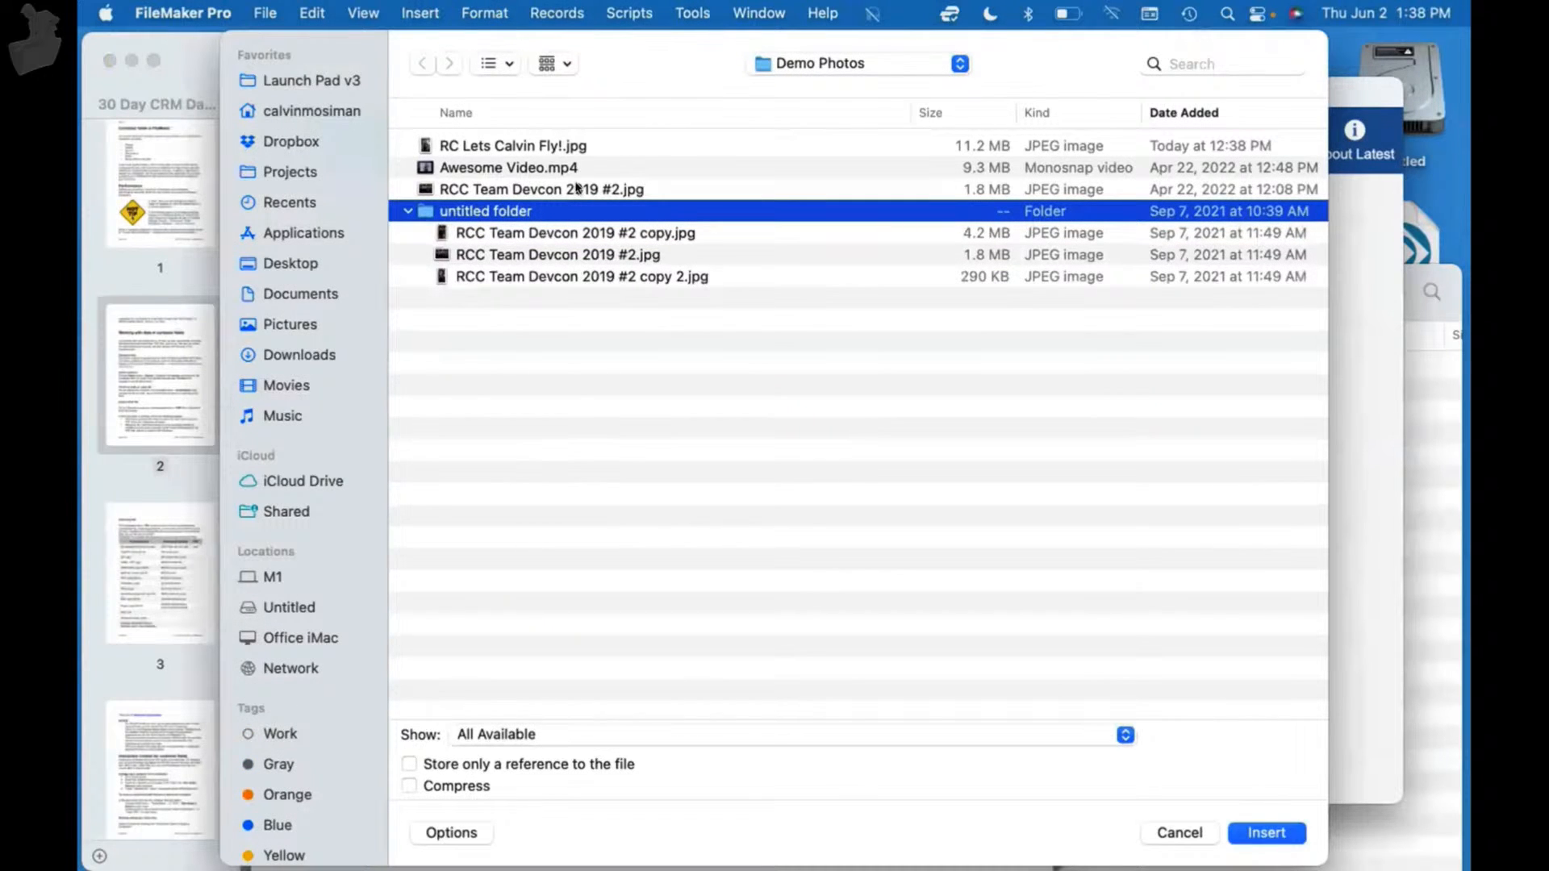
pyautogui.click(409, 210)
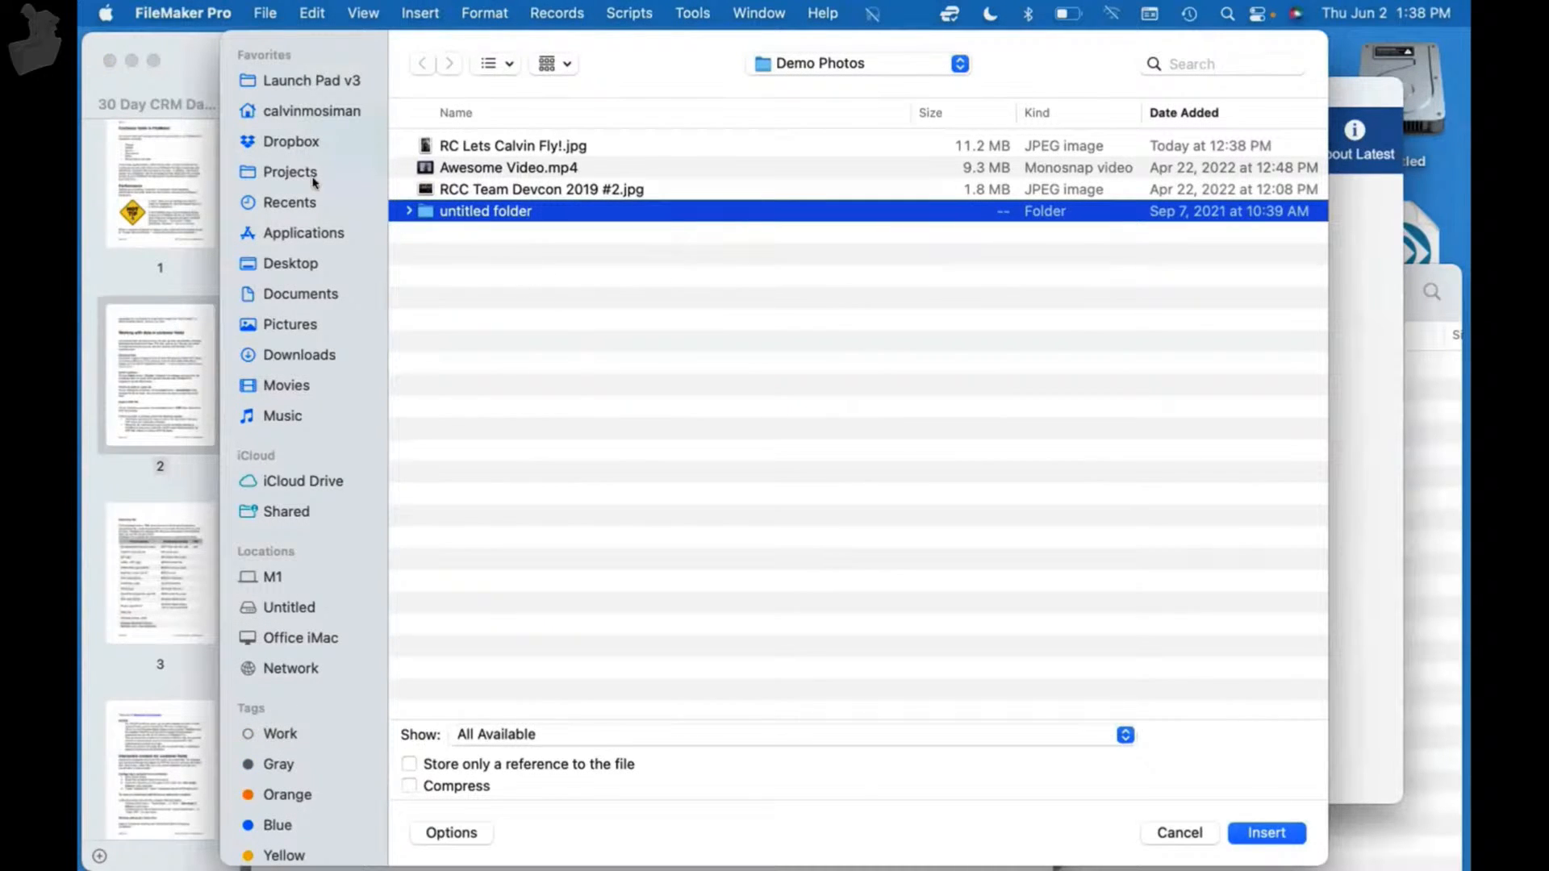
pyautogui.click(279, 265)
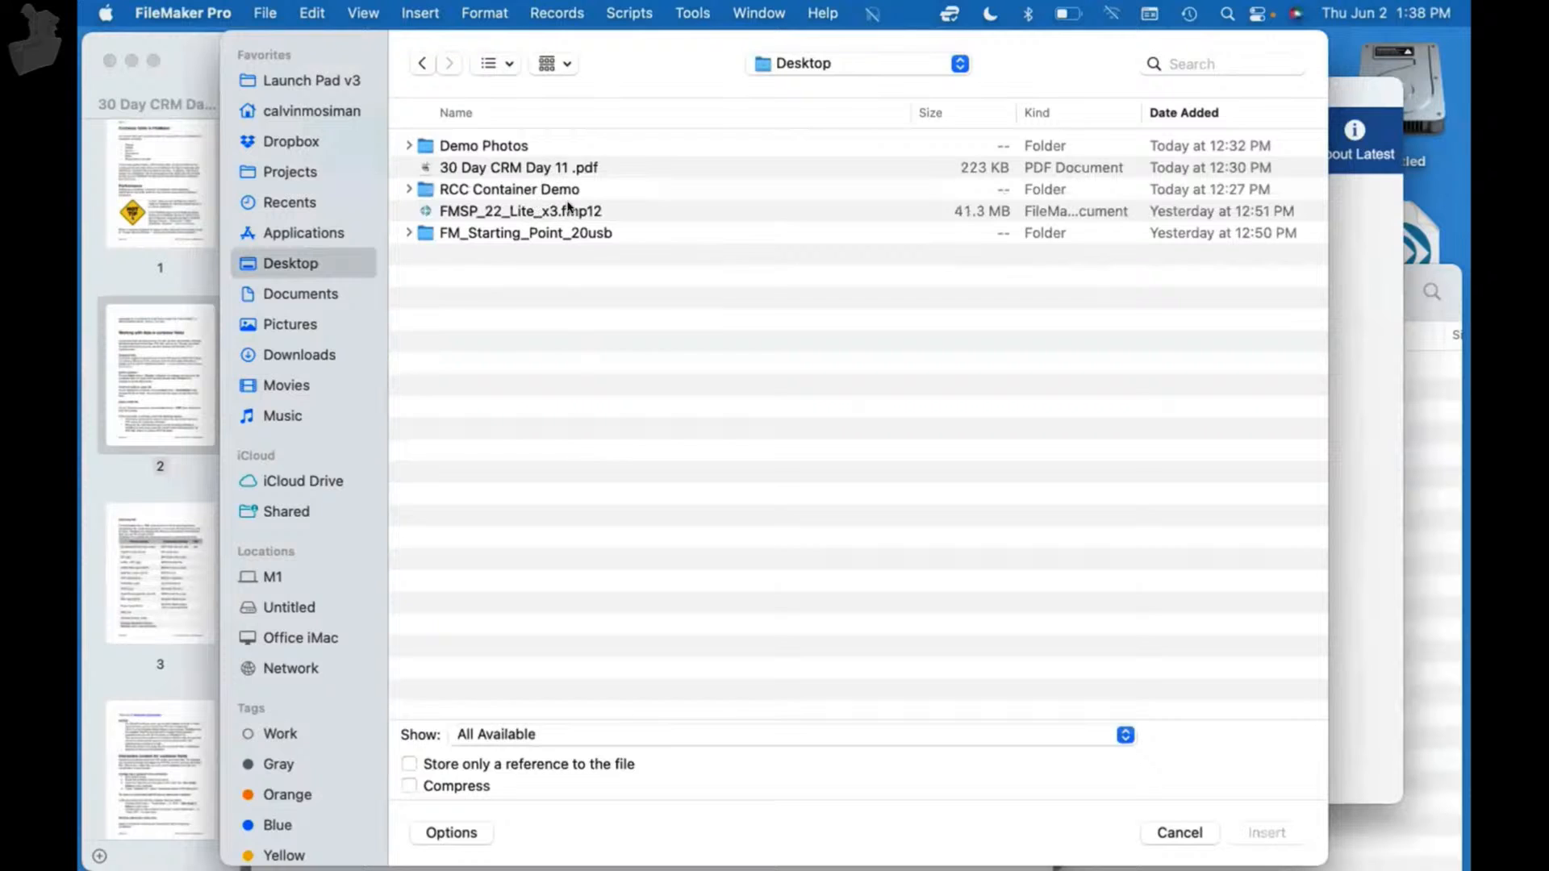
pyautogui.click(568, 209)
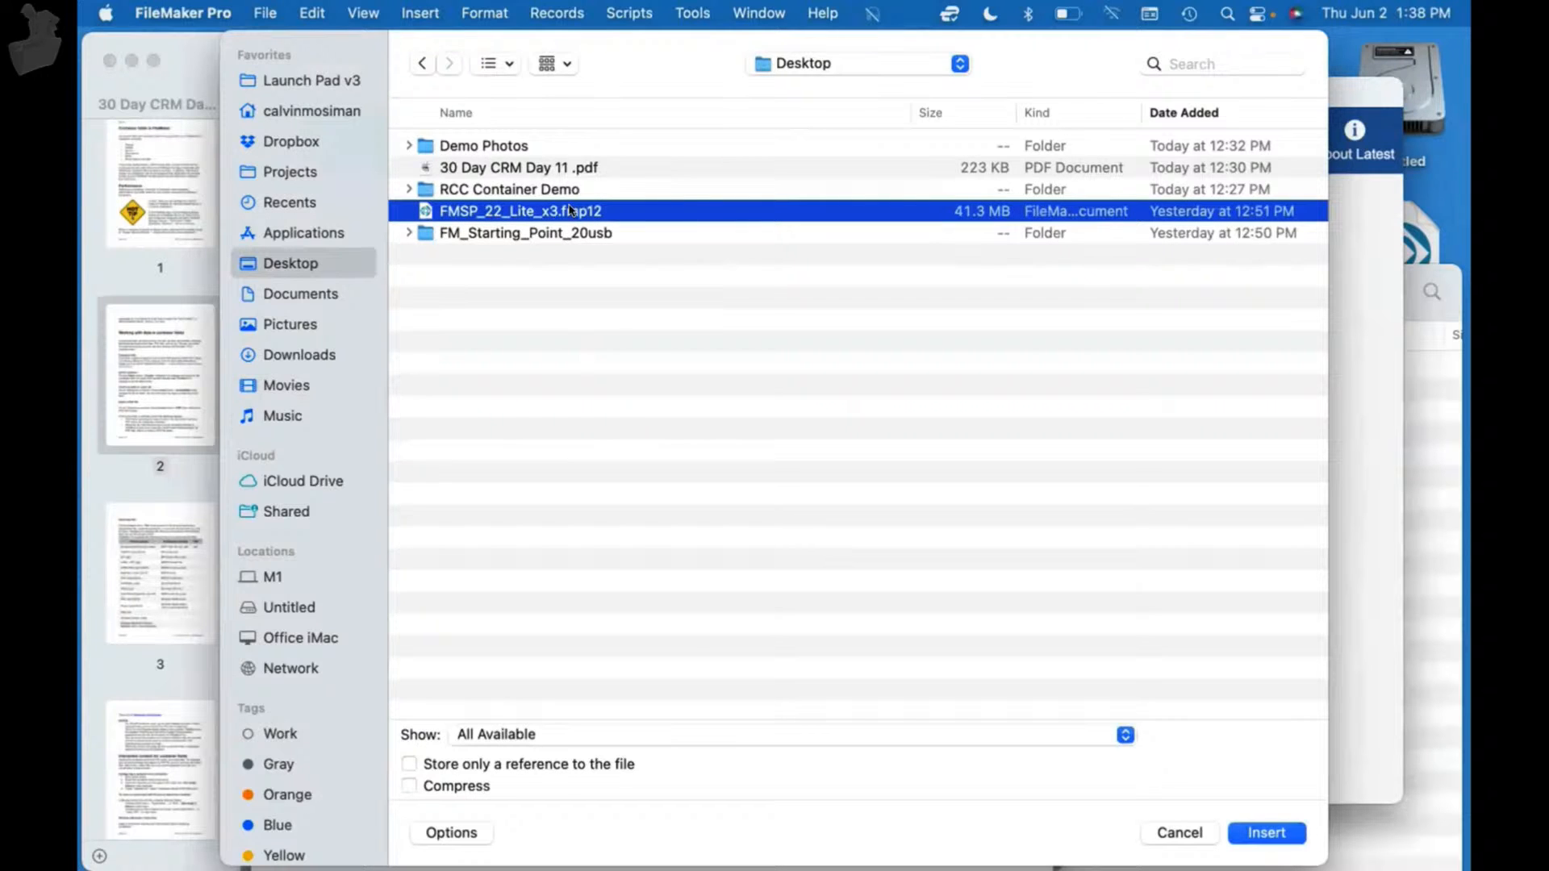
pyautogui.click(537, 168)
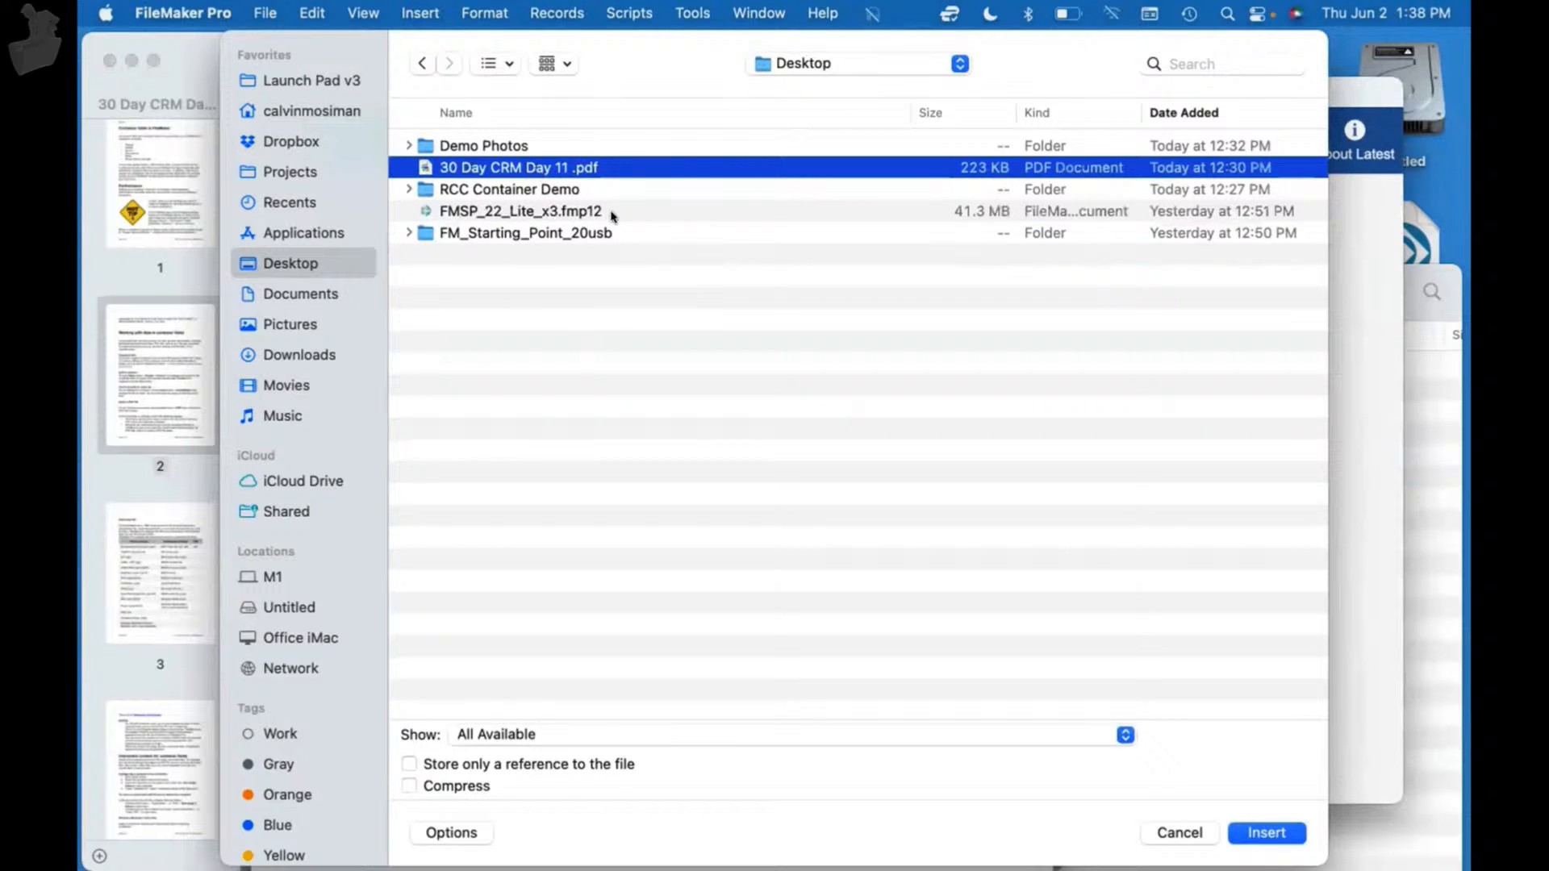
pyautogui.click(1175, 836)
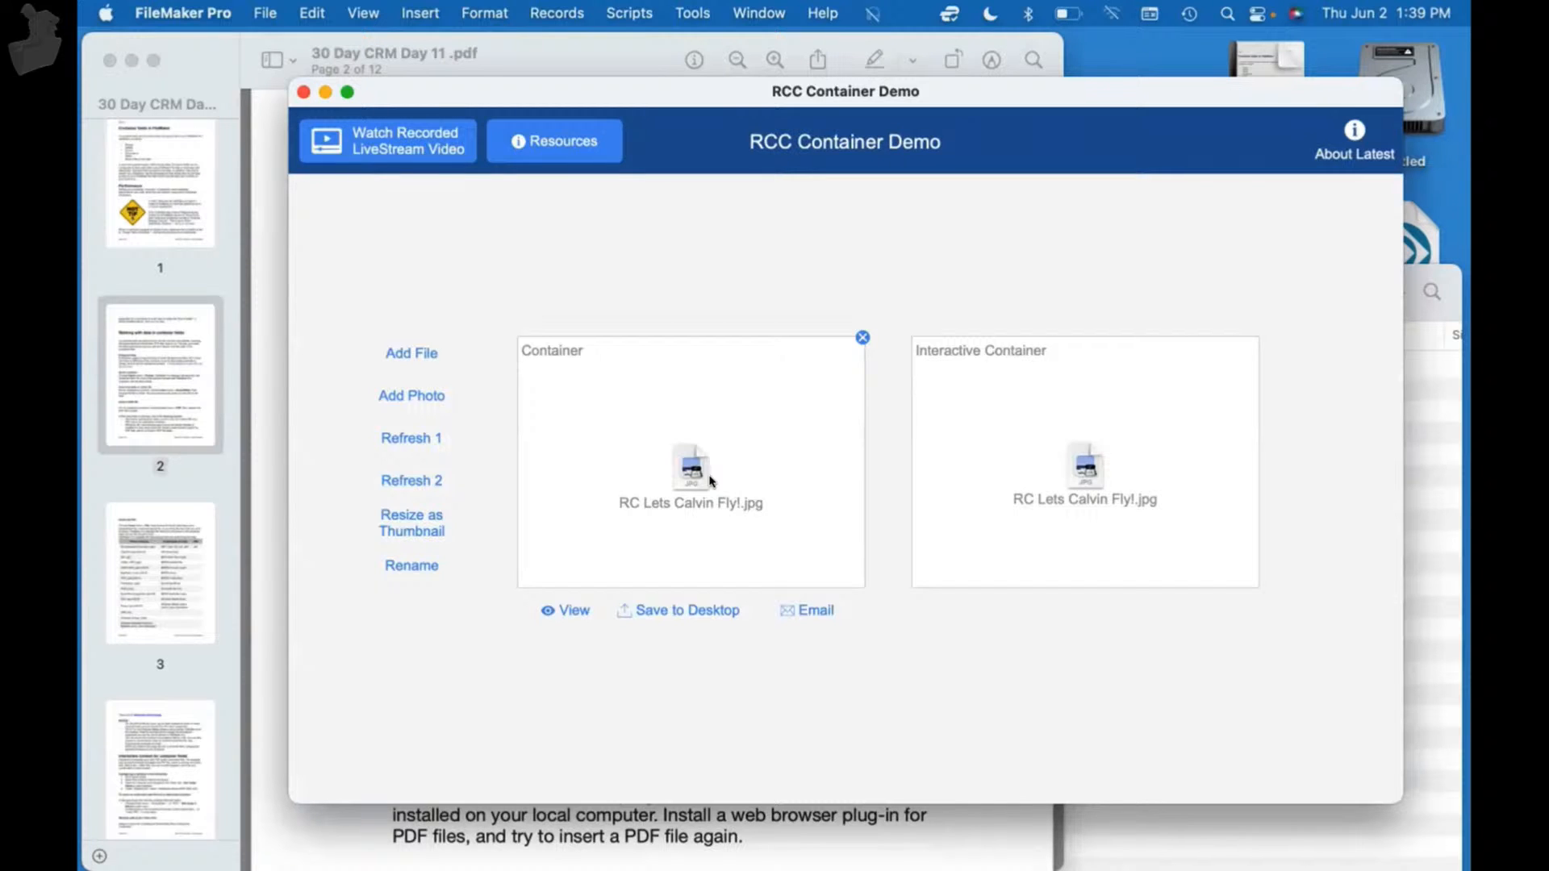
# - Use Add Photo to insert the 11.2 MB JPEG from the Demo Photos folder into the container as a picture, and commit the record
pyautogui.click(127, 367)
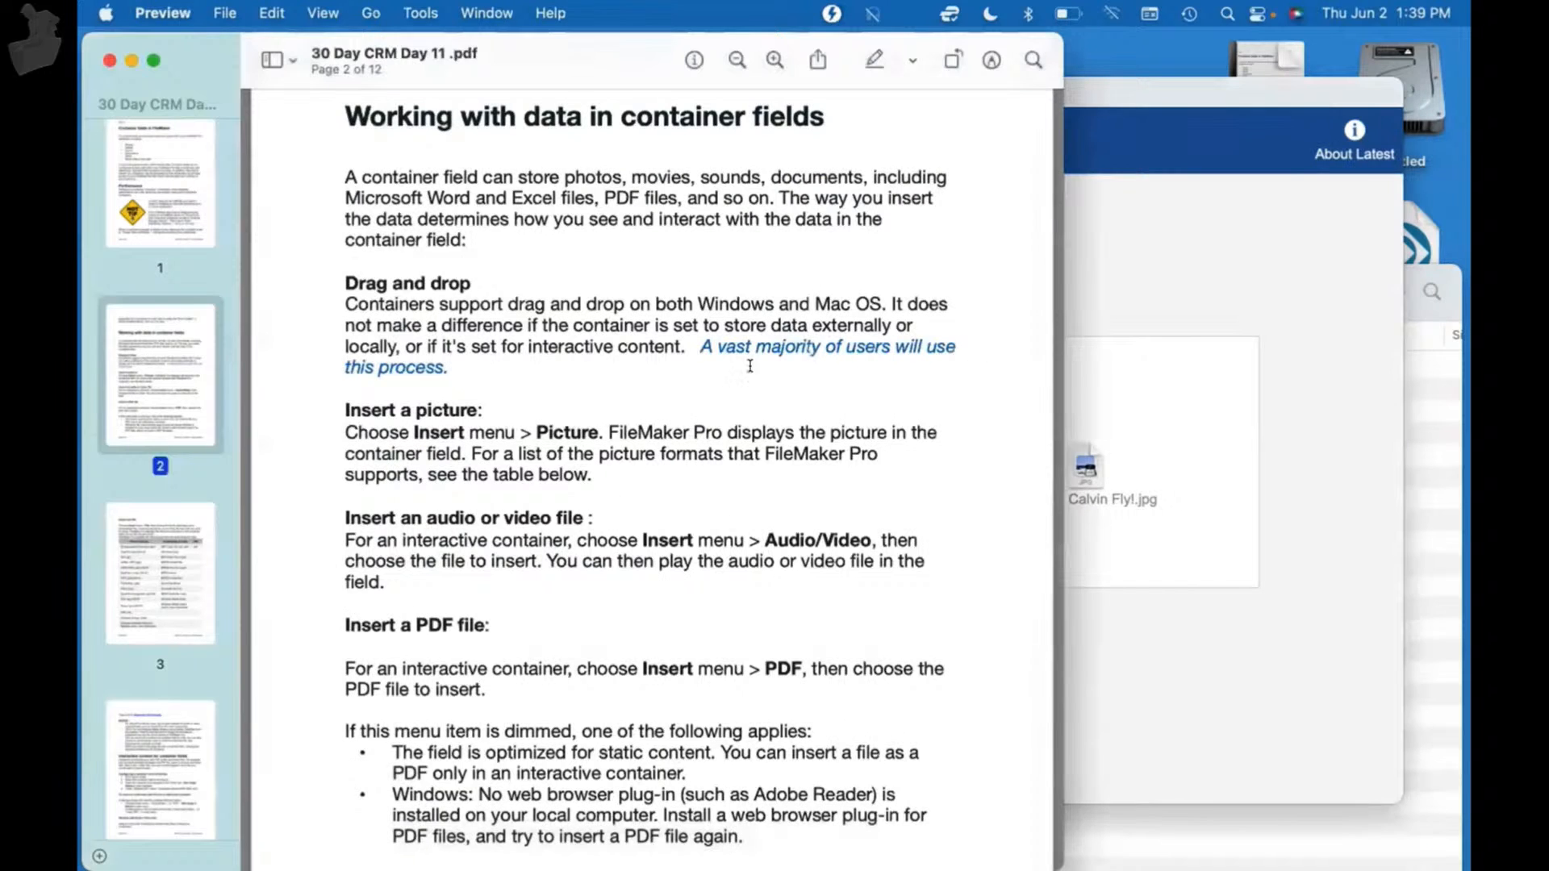
pyautogui.click(1186, 230)
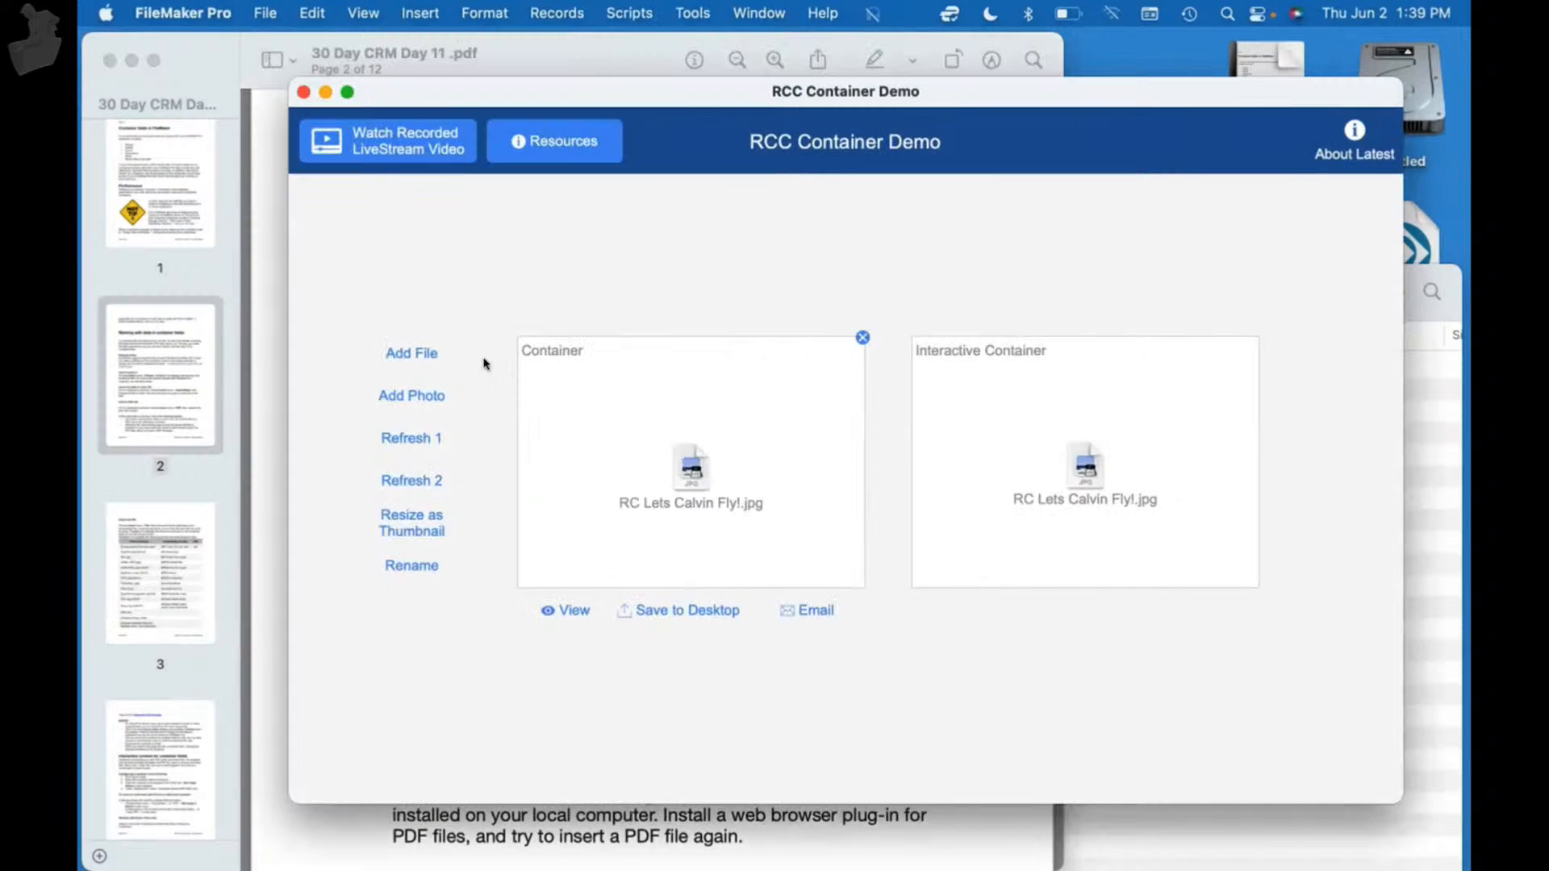
pyautogui.click(413, 397)
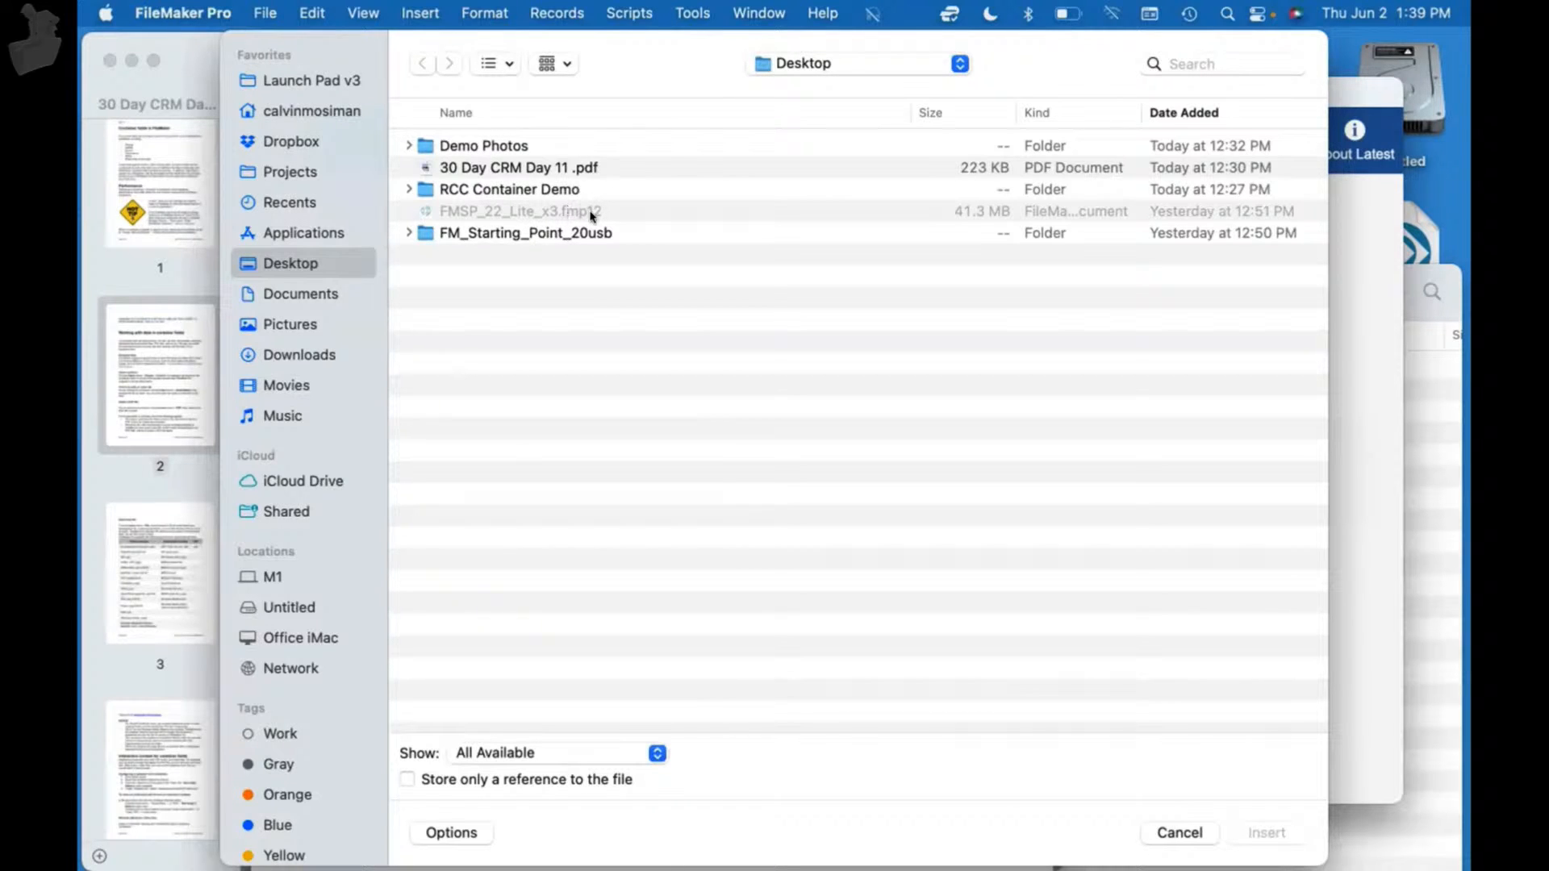
pyautogui.click(409, 146)
pyautogui.click(525, 168)
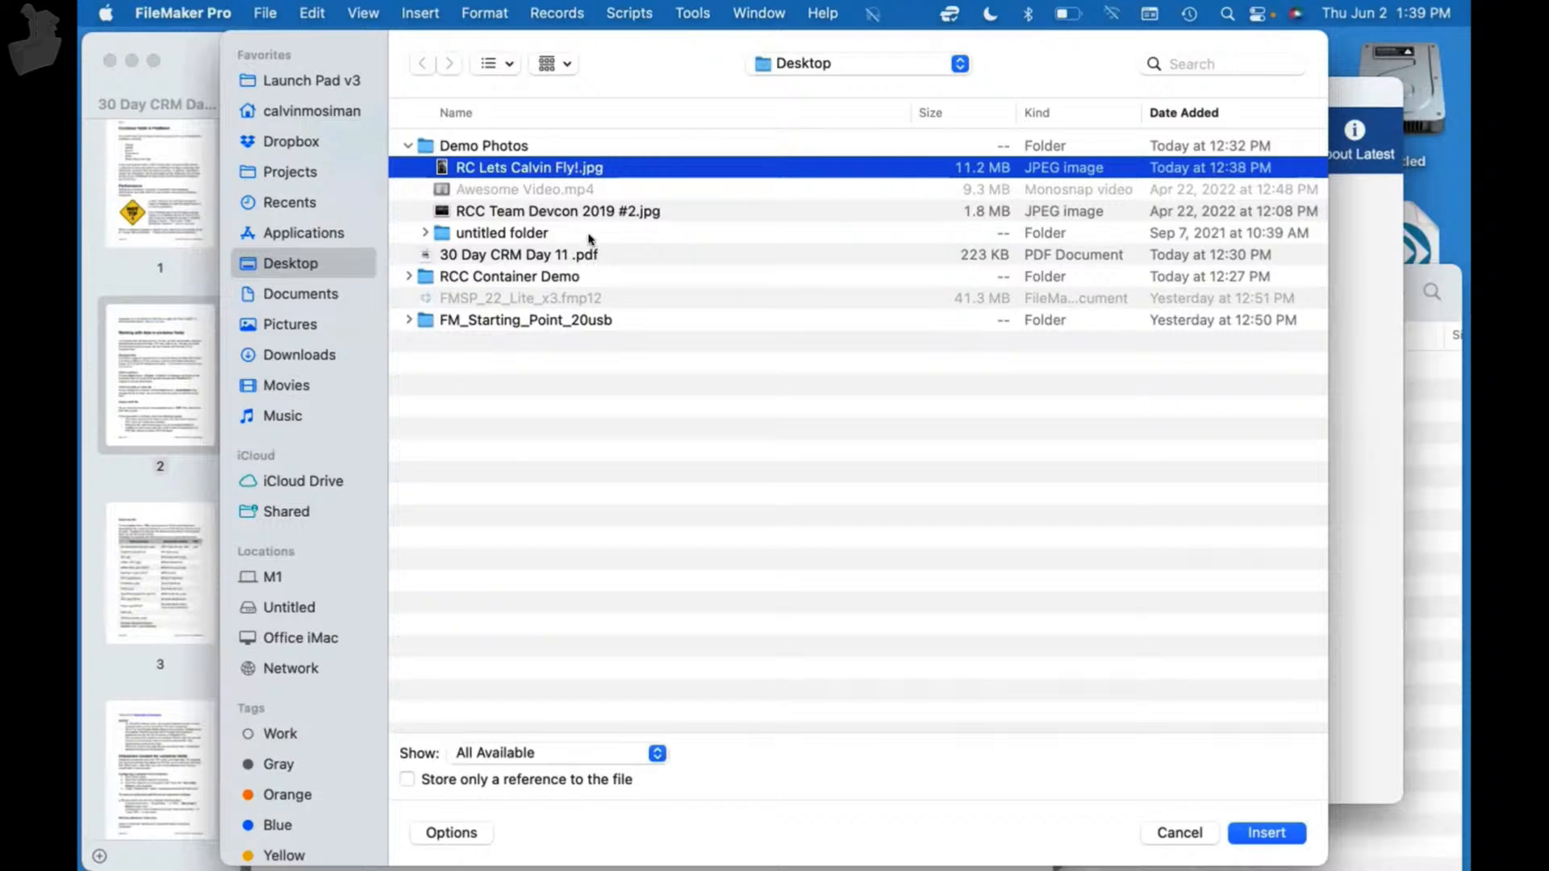
pyautogui.click(1272, 831)
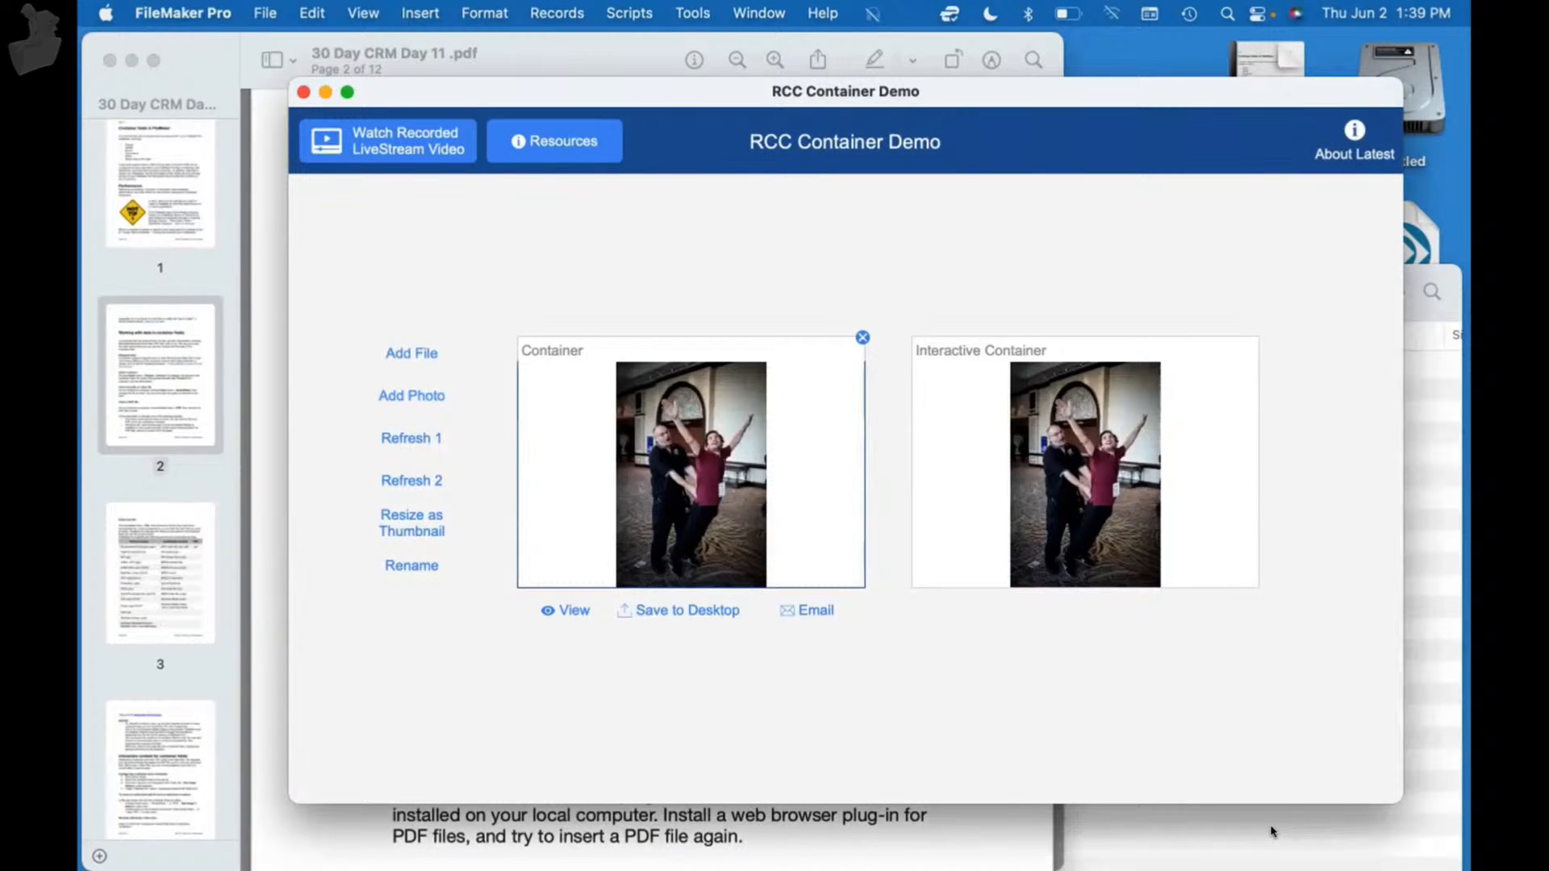
pyautogui.click(1037, 704)
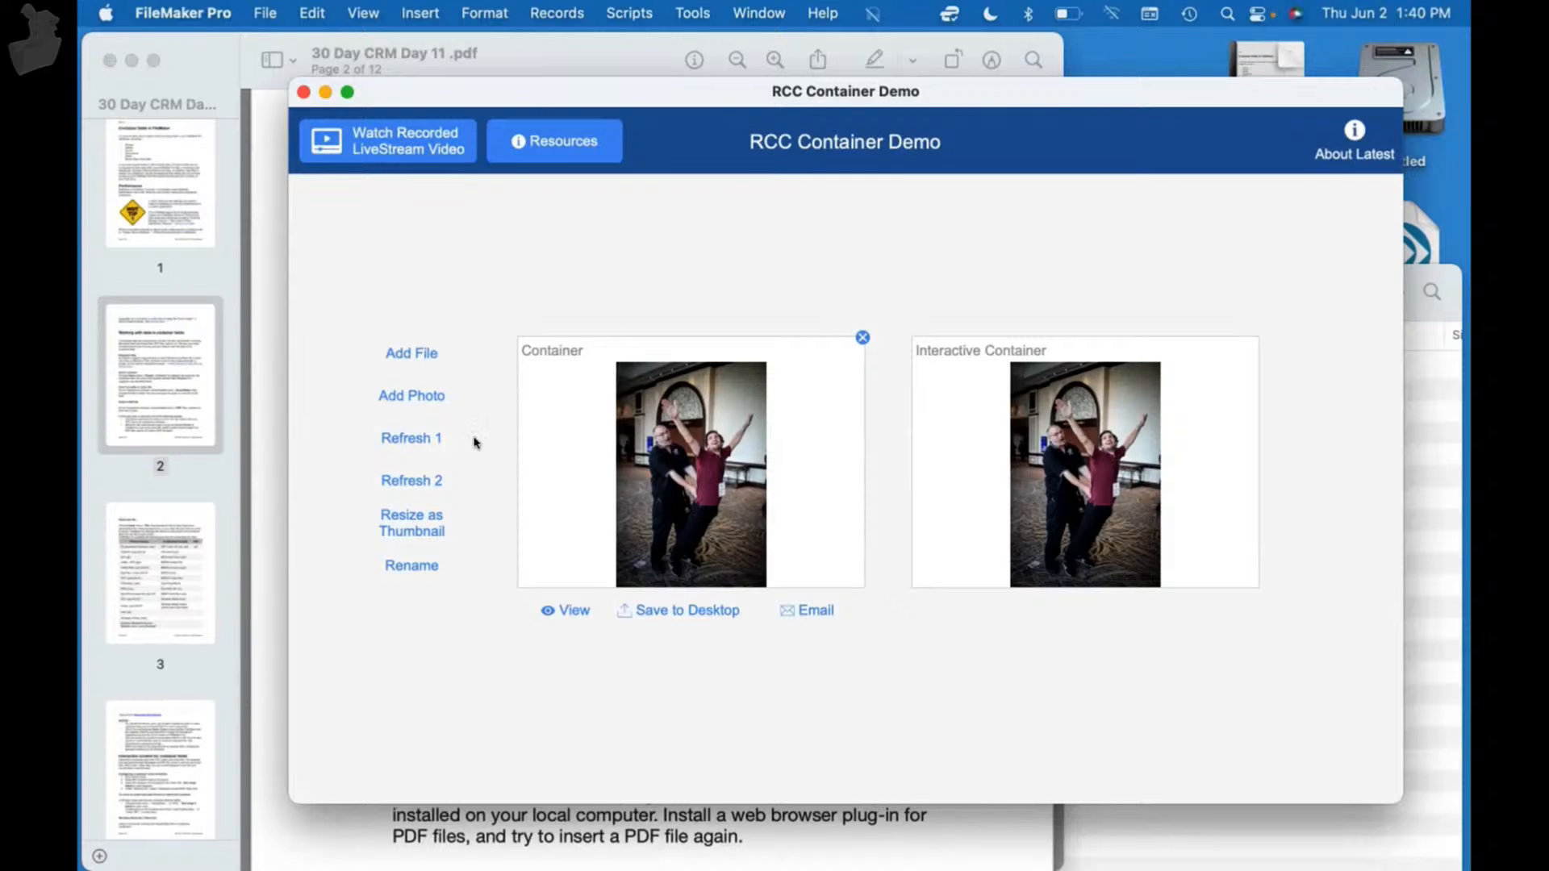
# - Add the 11.2 MB Demo Photos JPEG to the container as a file and run Refresh 1 to display it as an image
pyautogui.click(396, 357)
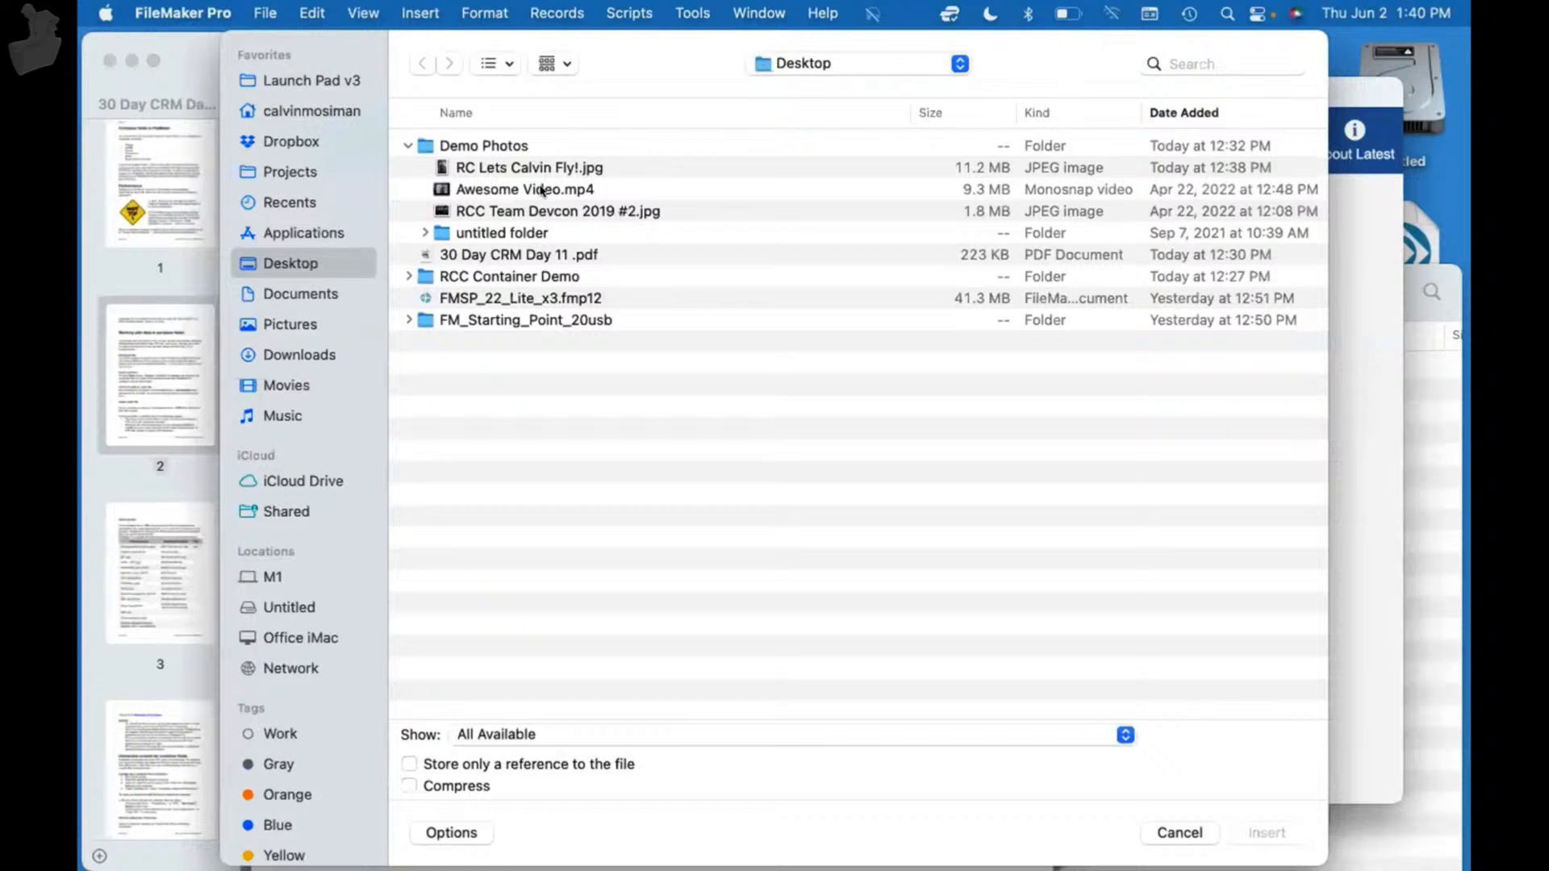
pyautogui.click(501, 168)
pyautogui.click(1271, 831)
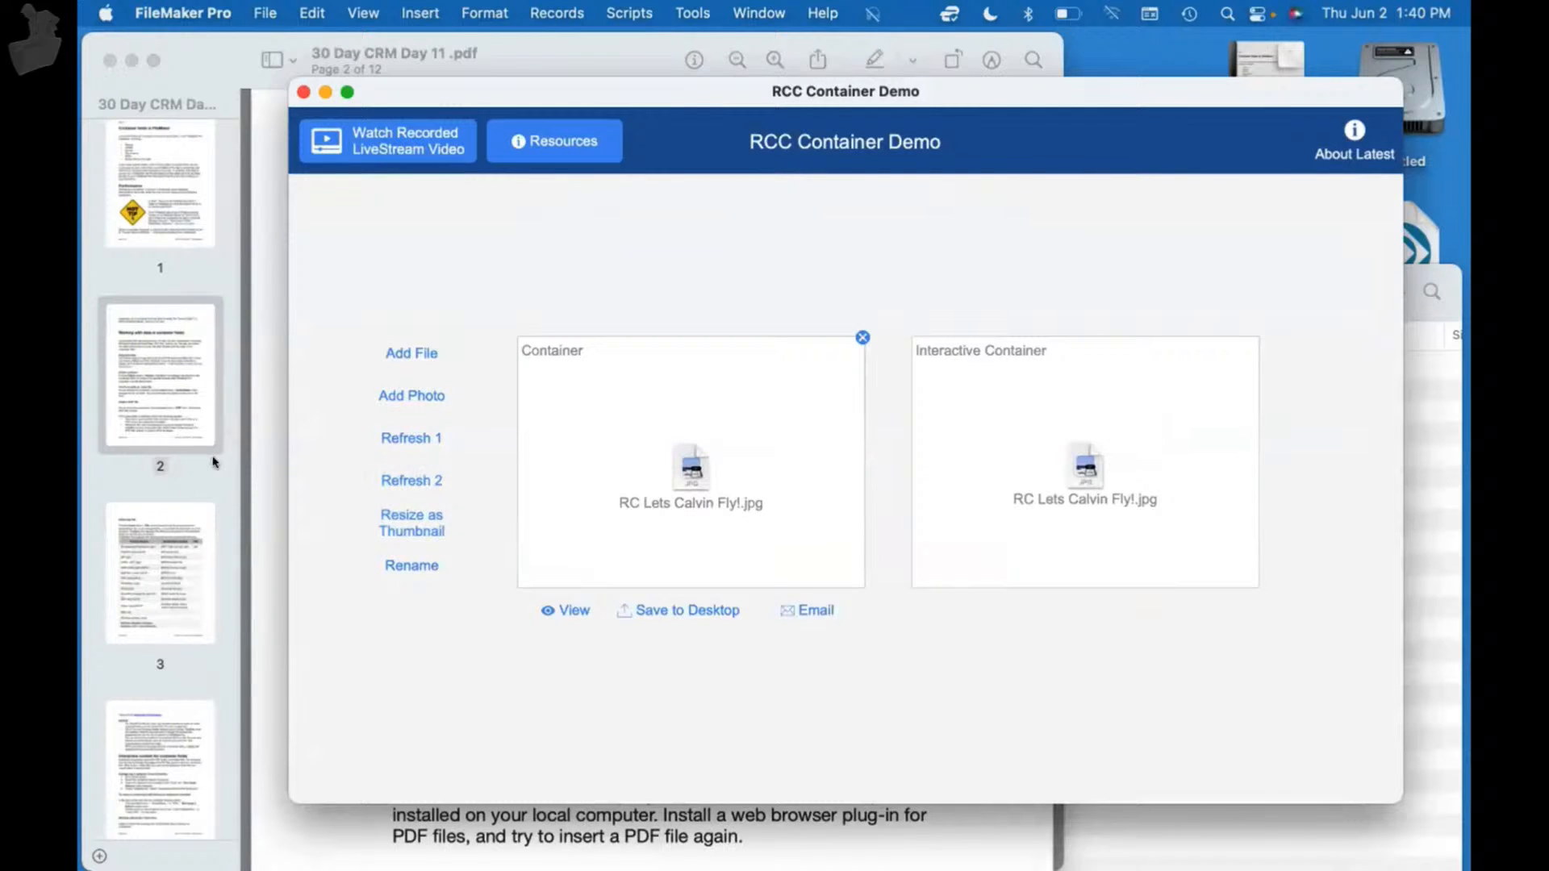
pyautogui.click(413, 436)
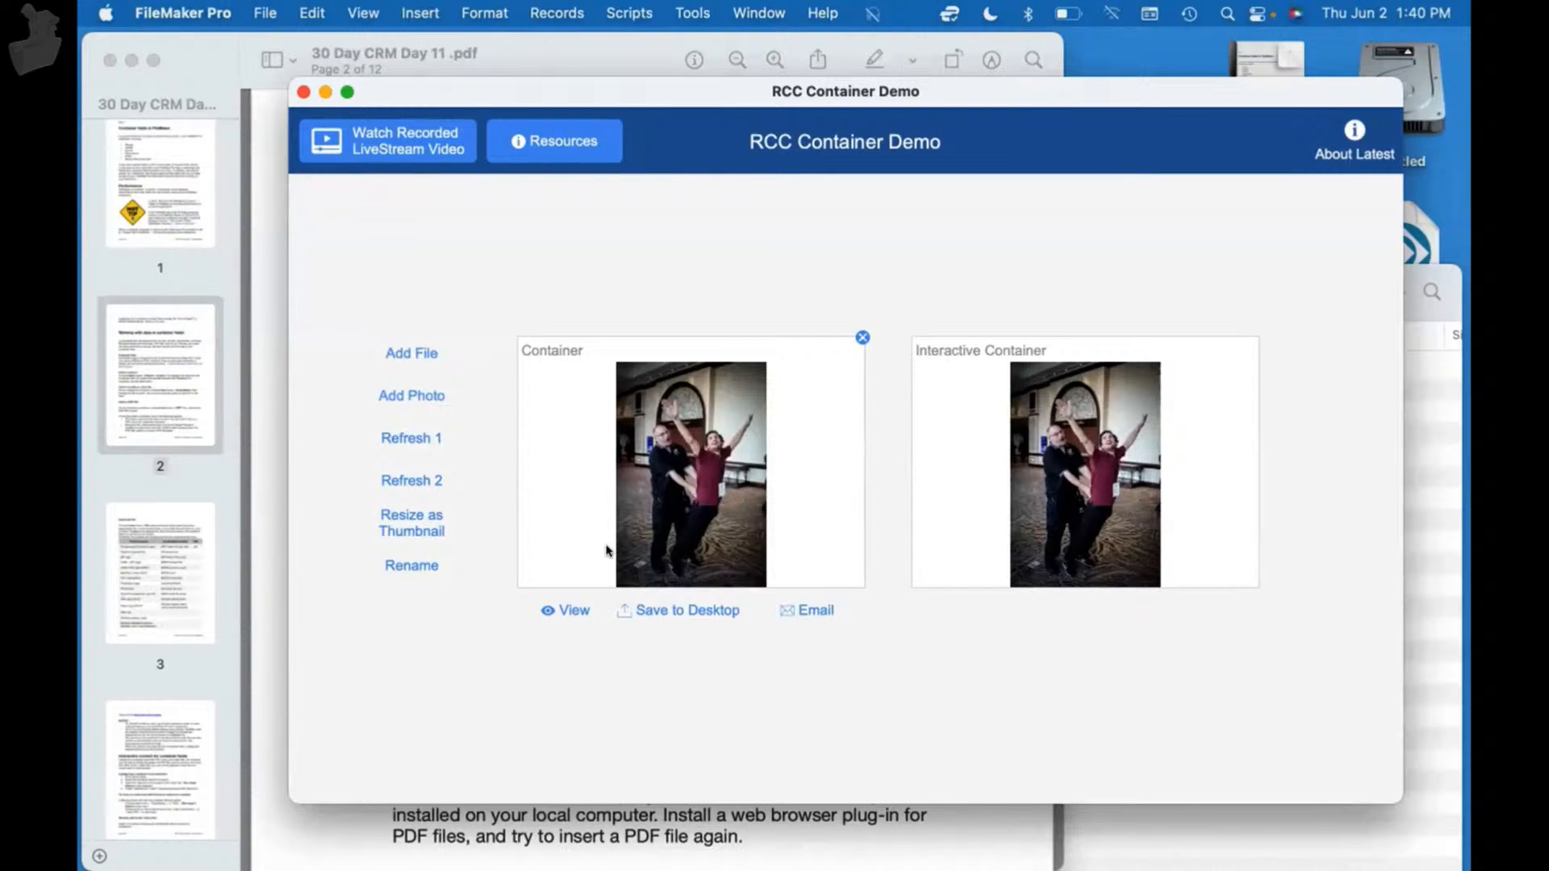
# - Compare the Base64EncodeDecode, Base64EncodeDecode New Name and Interactivate scripts in the Script Workspace, ending on Base64EncodeDecode
pyautogui.press('super+shift+s')
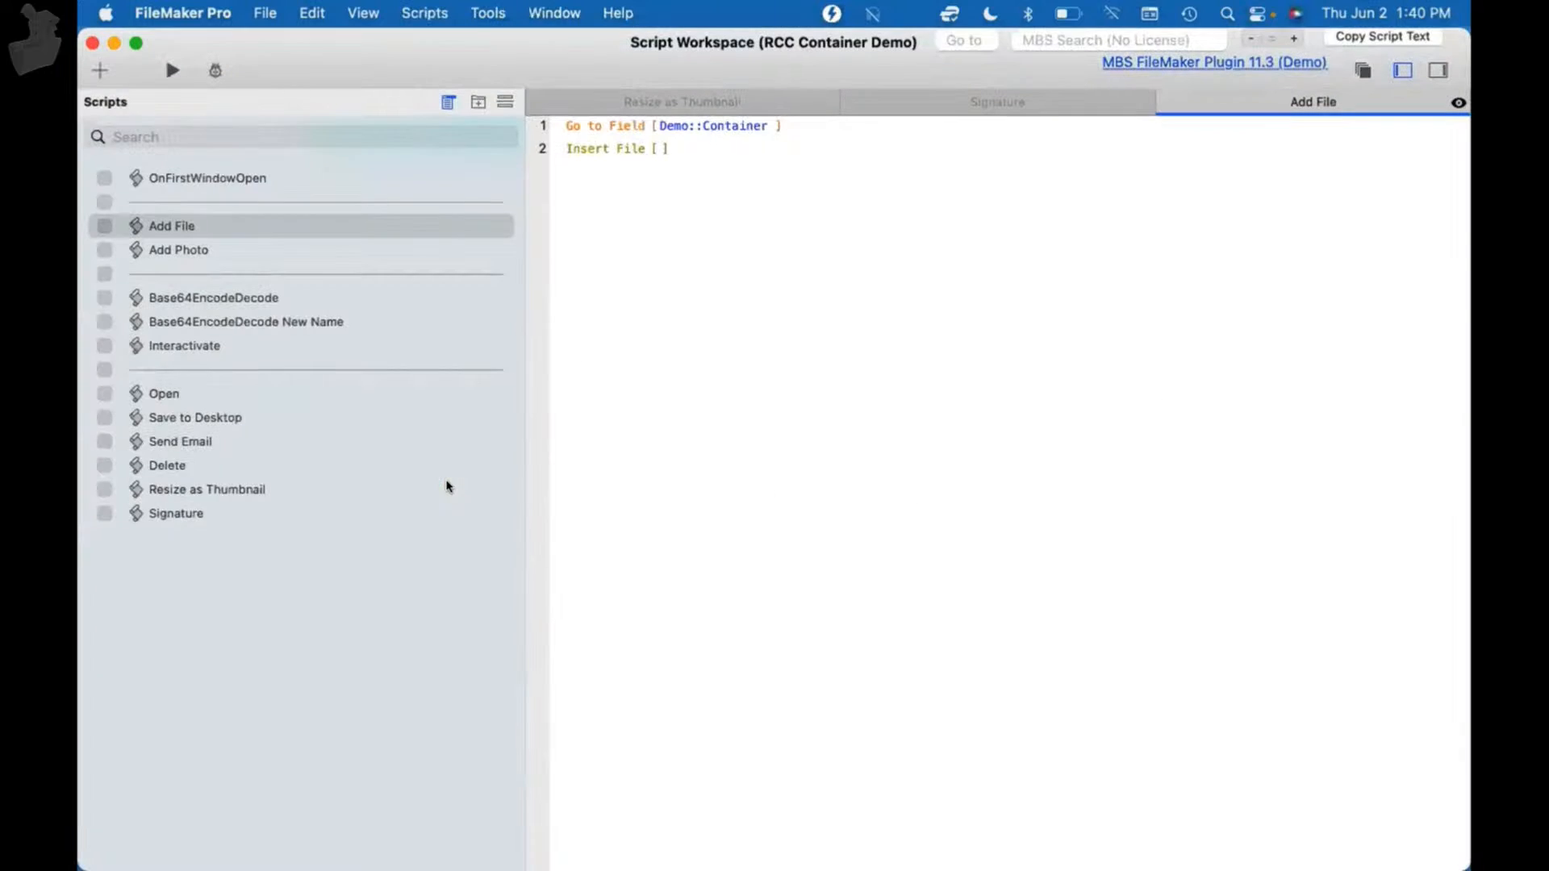
pyautogui.click(208, 302)
pyautogui.click(208, 300)
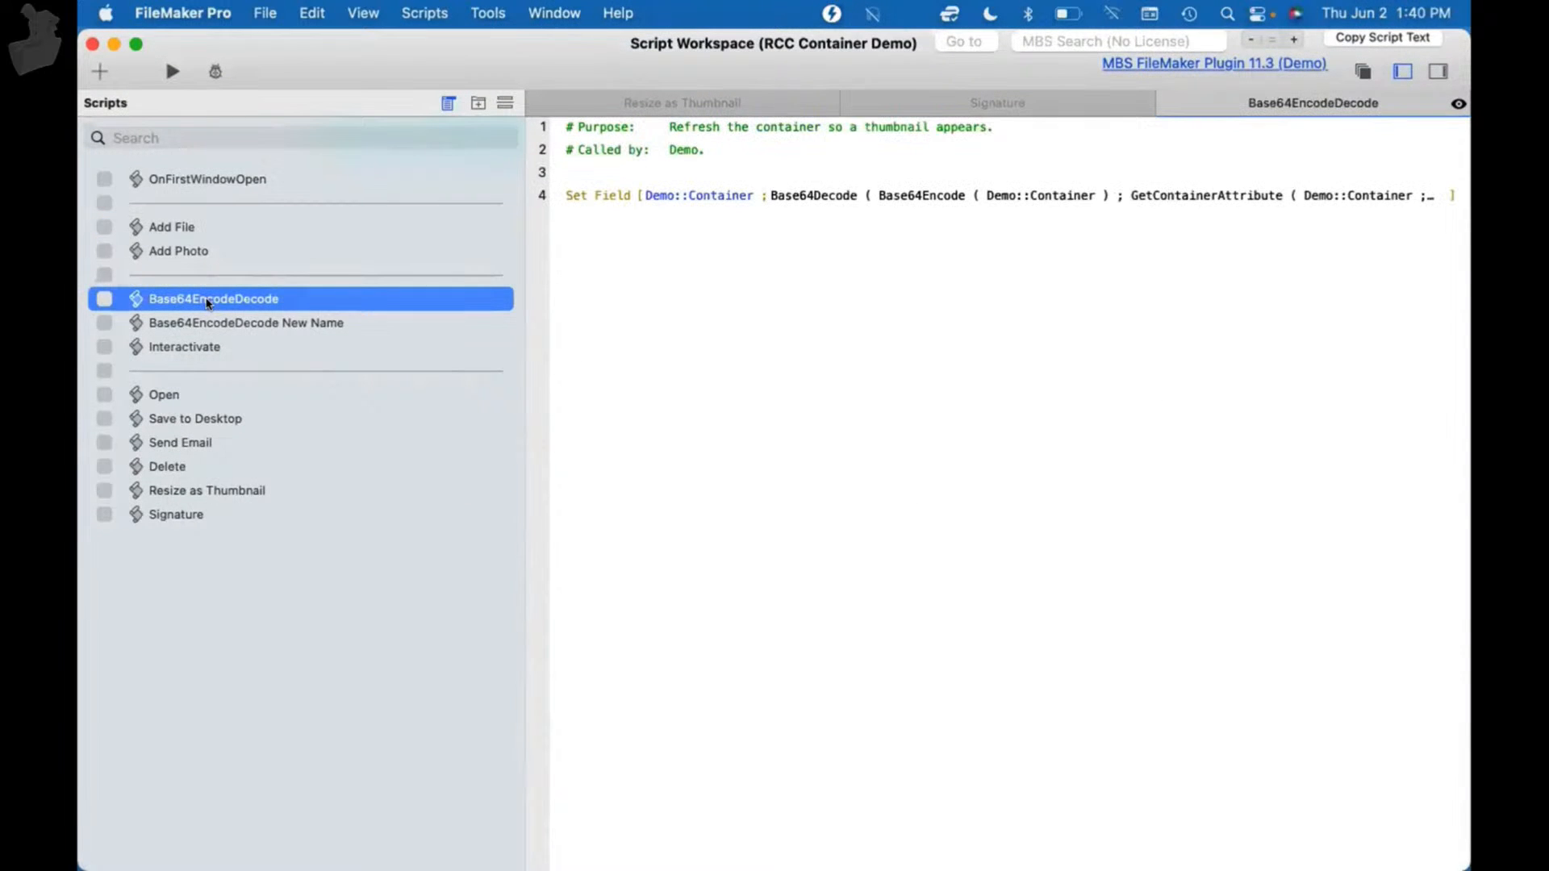
pyautogui.click(212, 323)
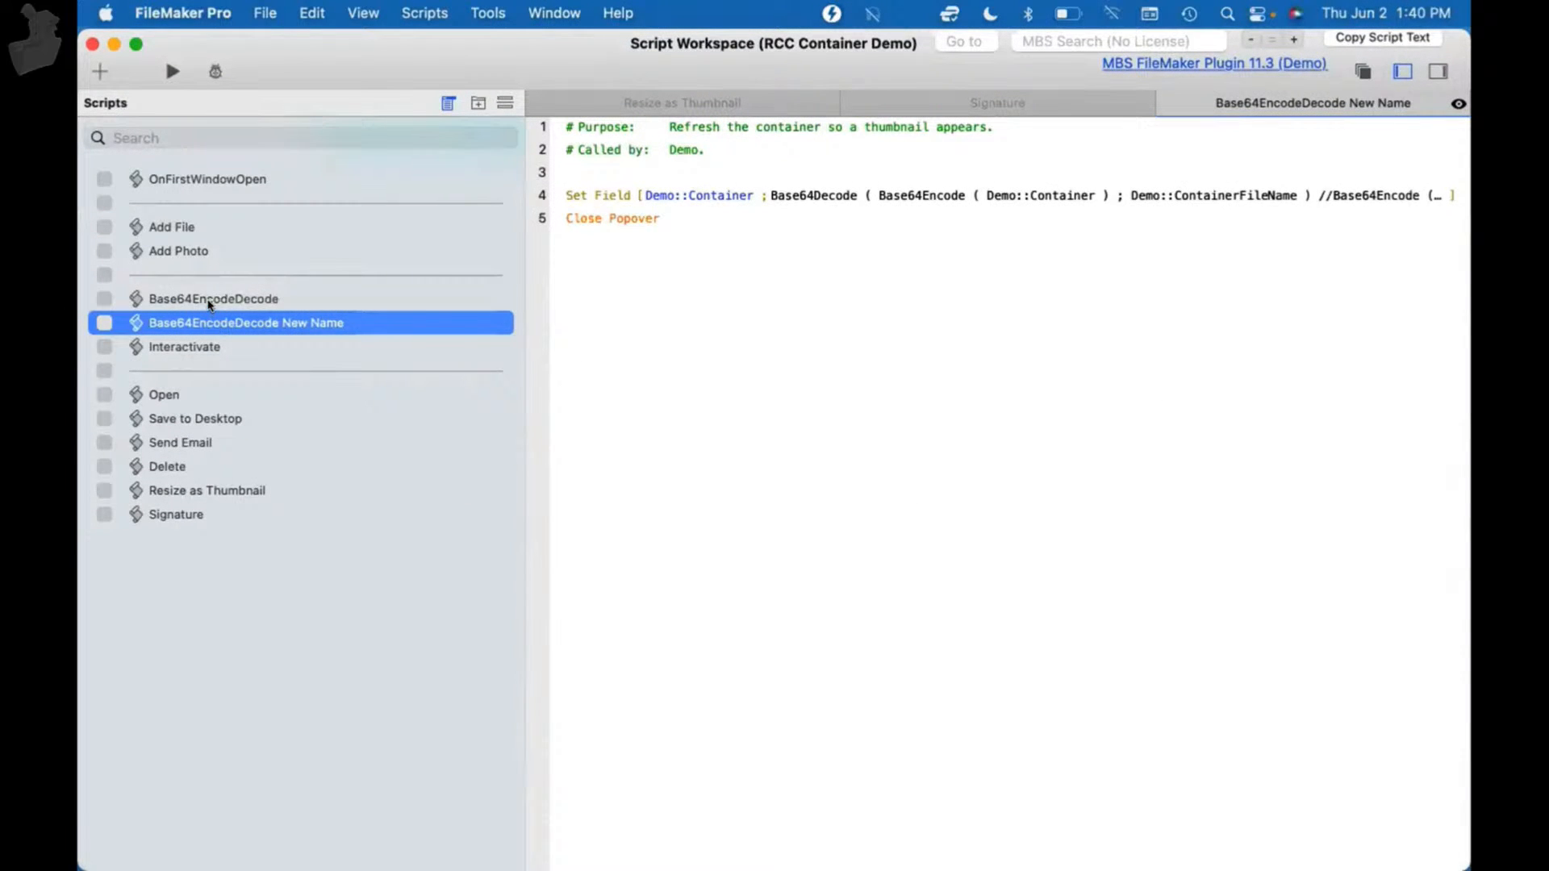
pyautogui.click(212, 301)
pyautogui.click(213, 325)
pyautogui.click(192, 347)
pyautogui.click(192, 303)
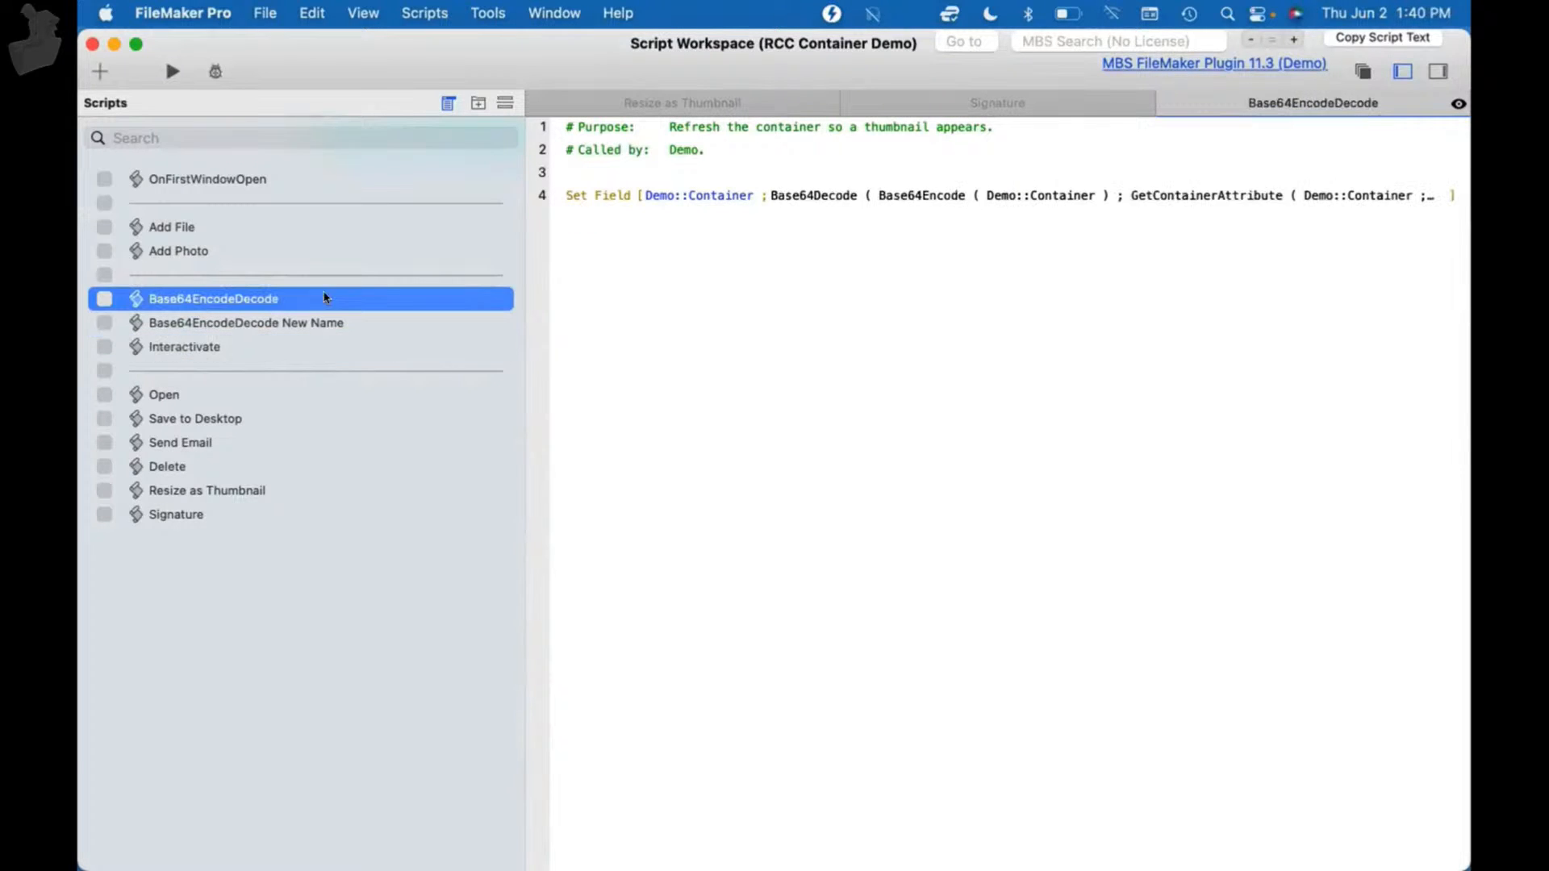
# - Review the Base64Encode and GetContainerAttribute "FileName" parts of the Base64EncodeDecode script's Set Field calculation, and accept it unchanged
pyautogui.click(837, 194)
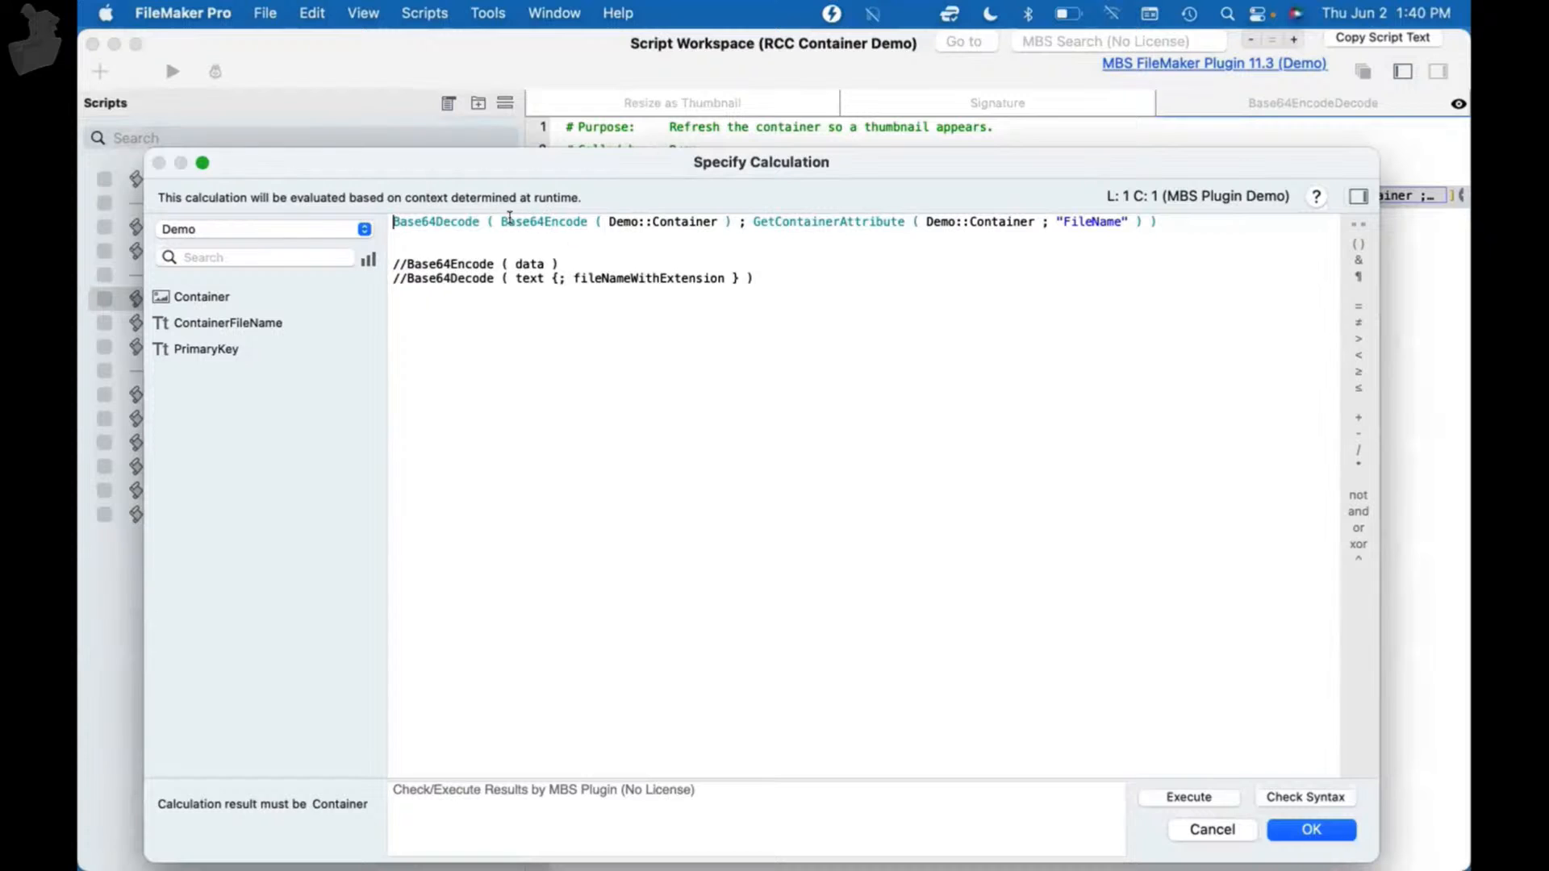
pyautogui.moveTo(501, 221); pyautogui.dragTo(727, 218)
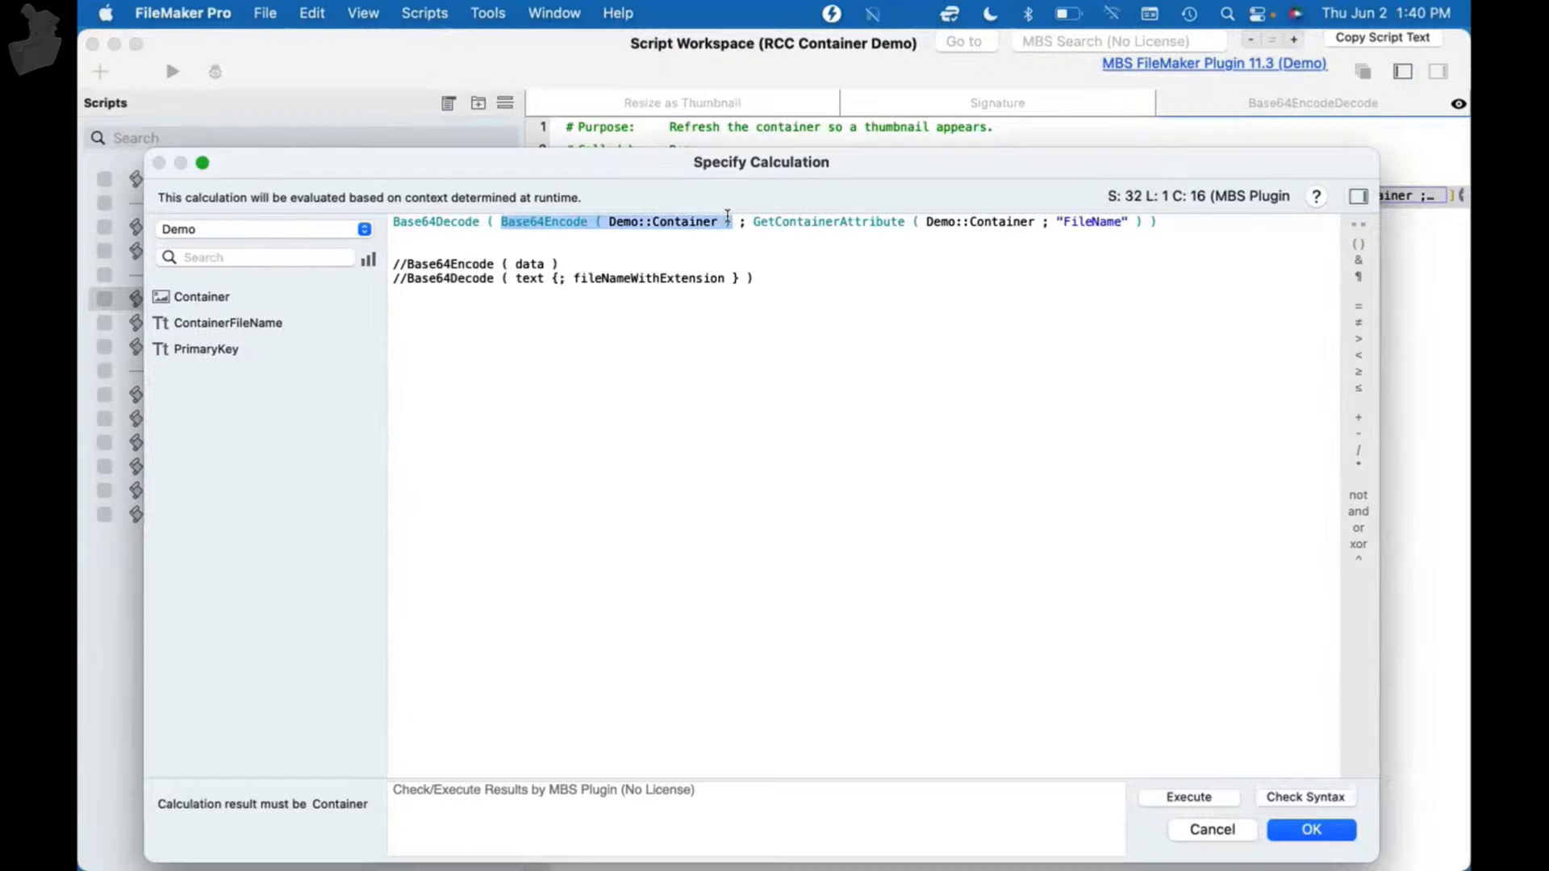
pyautogui.moveTo(387, 216); pyautogui.dragTo(1162, 224)
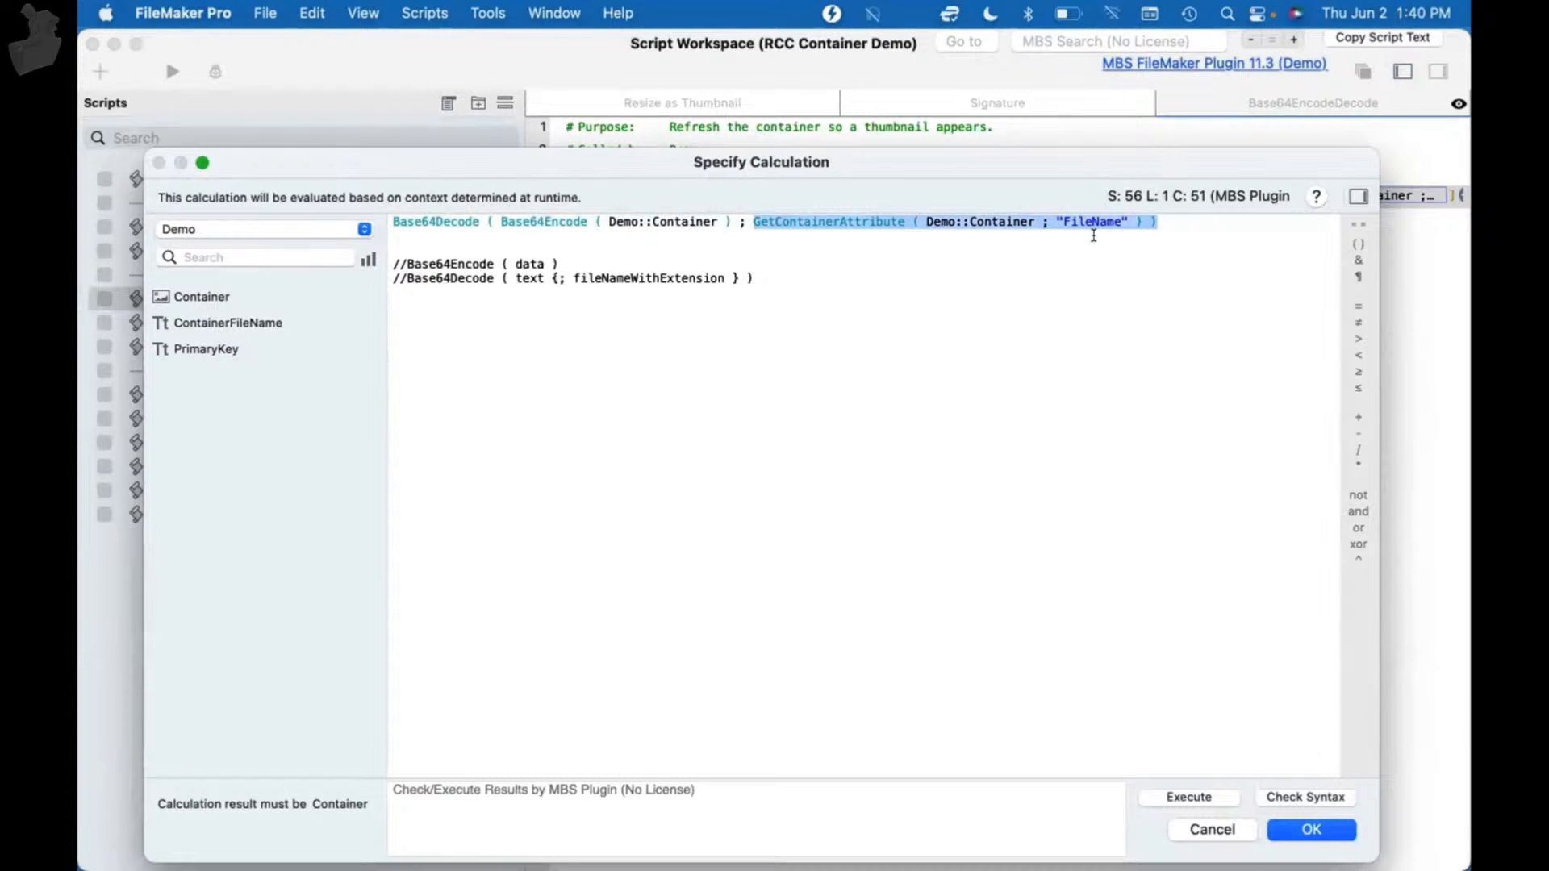
pyautogui.click(1309, 830)
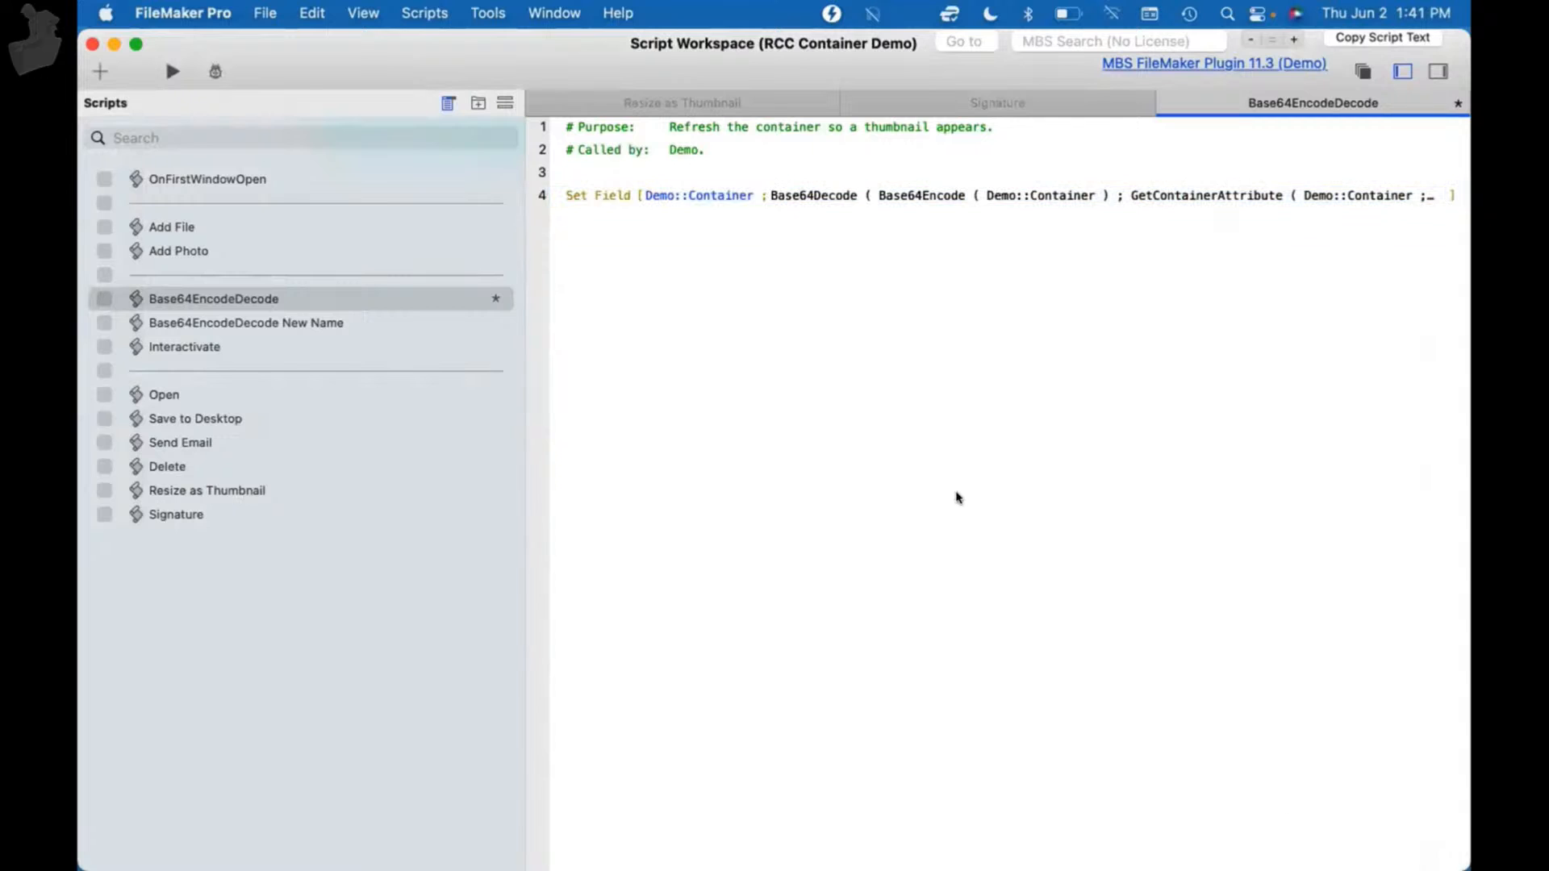
# - View the Set Field step of the Interactivate script and close the Script Workspace
pyautogui.click(220, 345)
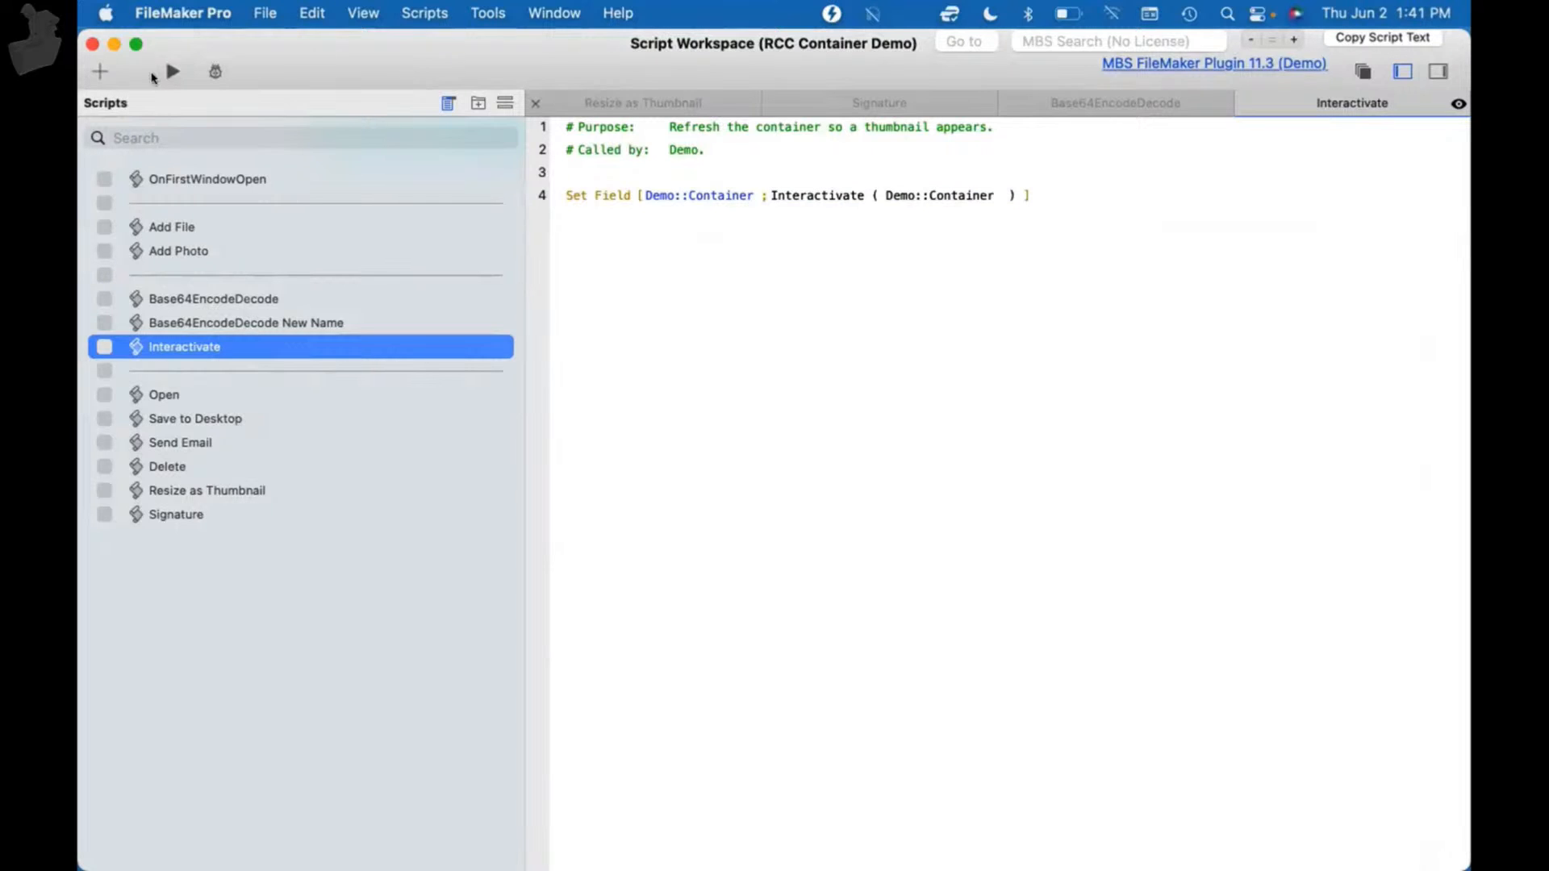
pyautogui.click(89, 45)
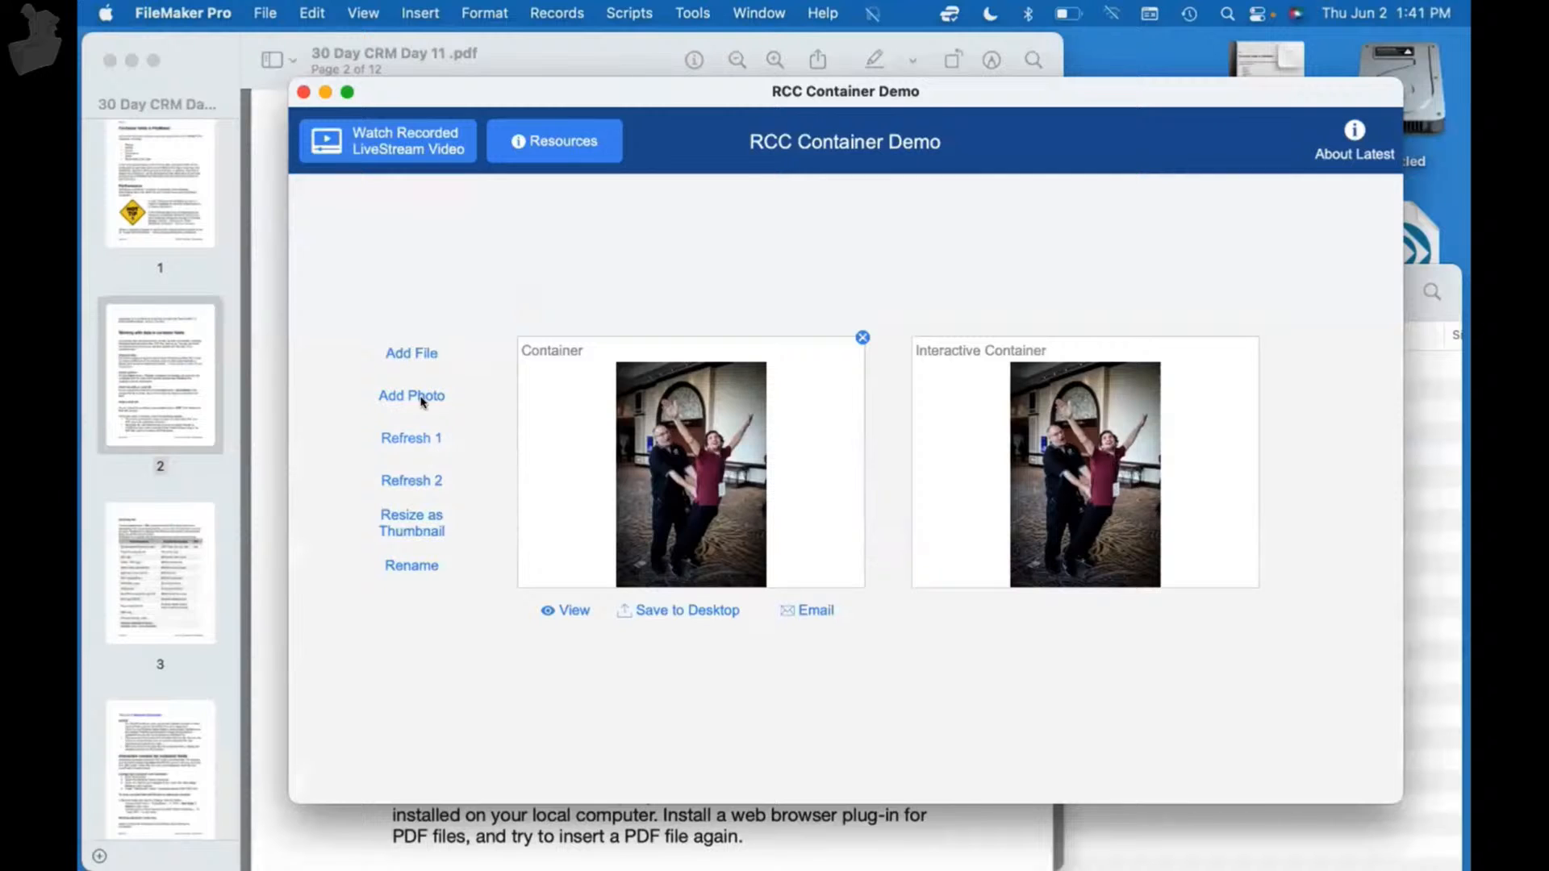
# - Add the 30 Day CRM Day 11 .pdf from the Desktop to the container as a file and run Refresh 2 to display it
pyautogui.click(402, 350)
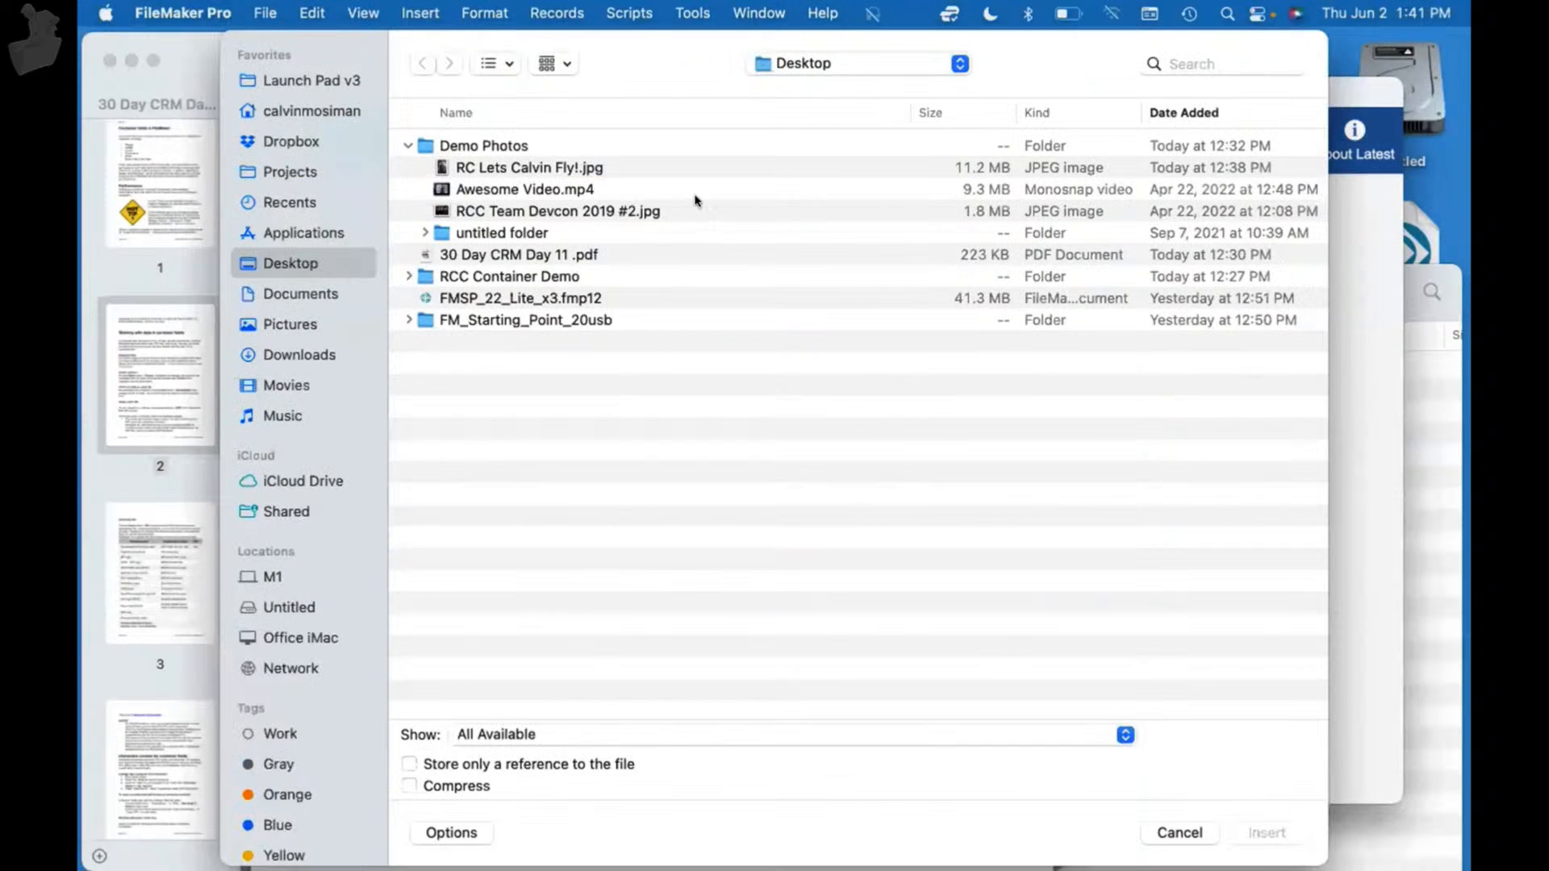
pyautogui.click(601, 257)
pyautogui.doubleClick(597, 257)
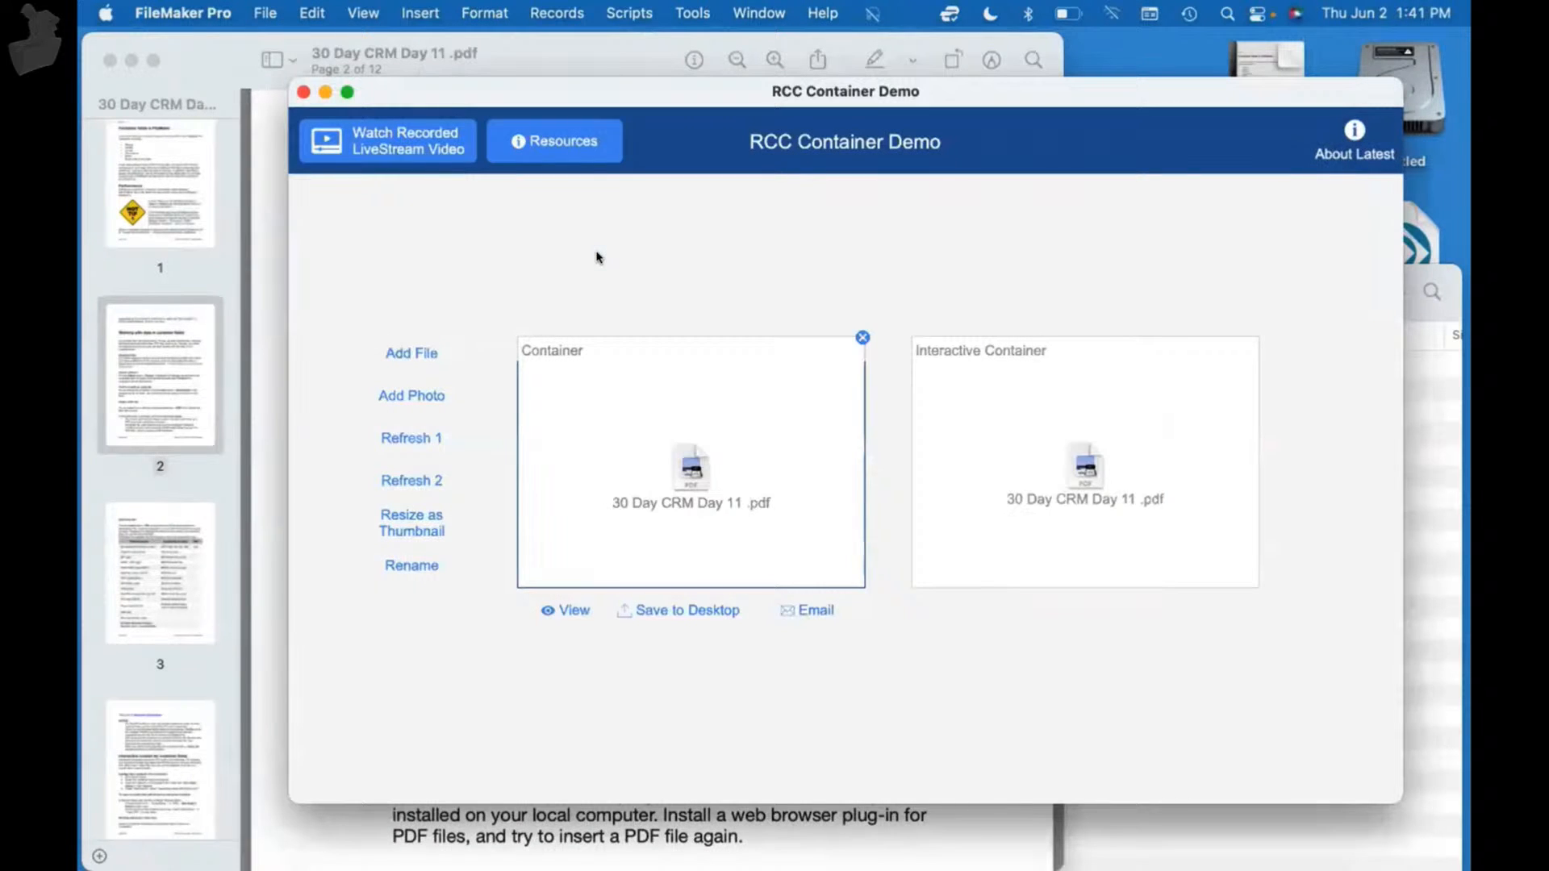
pyautogui.click(422, 481)
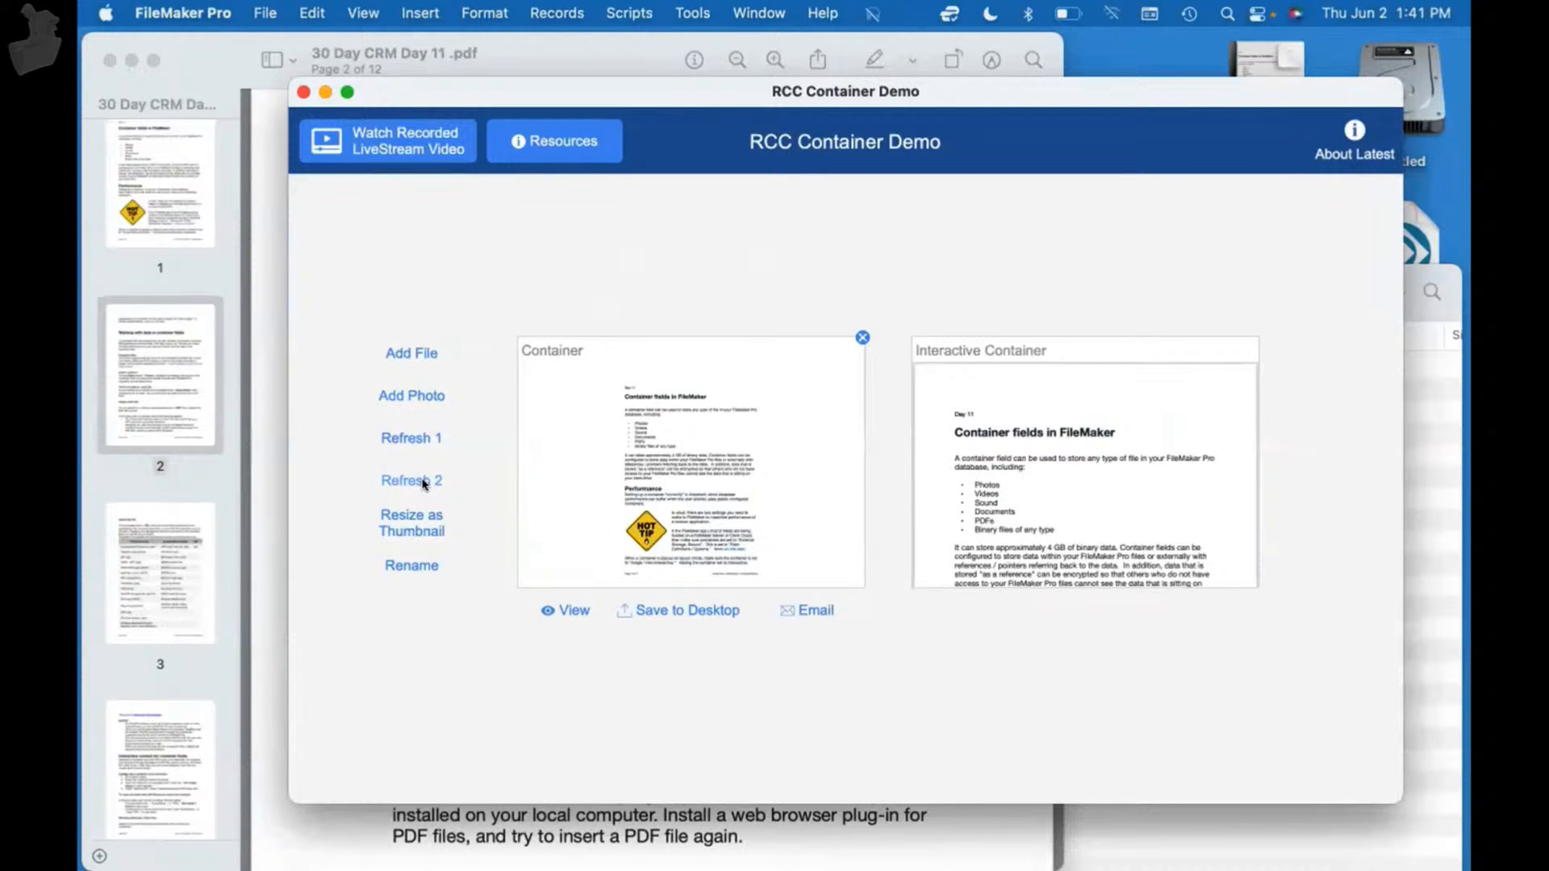
# - Switch to the Day 11 PDF in Preview and read the page 2 notes on inserting pictures, audio/video and PDF files
pyautogui.click(167, 449)
pyautogui.scroll(-2, 498, 519)
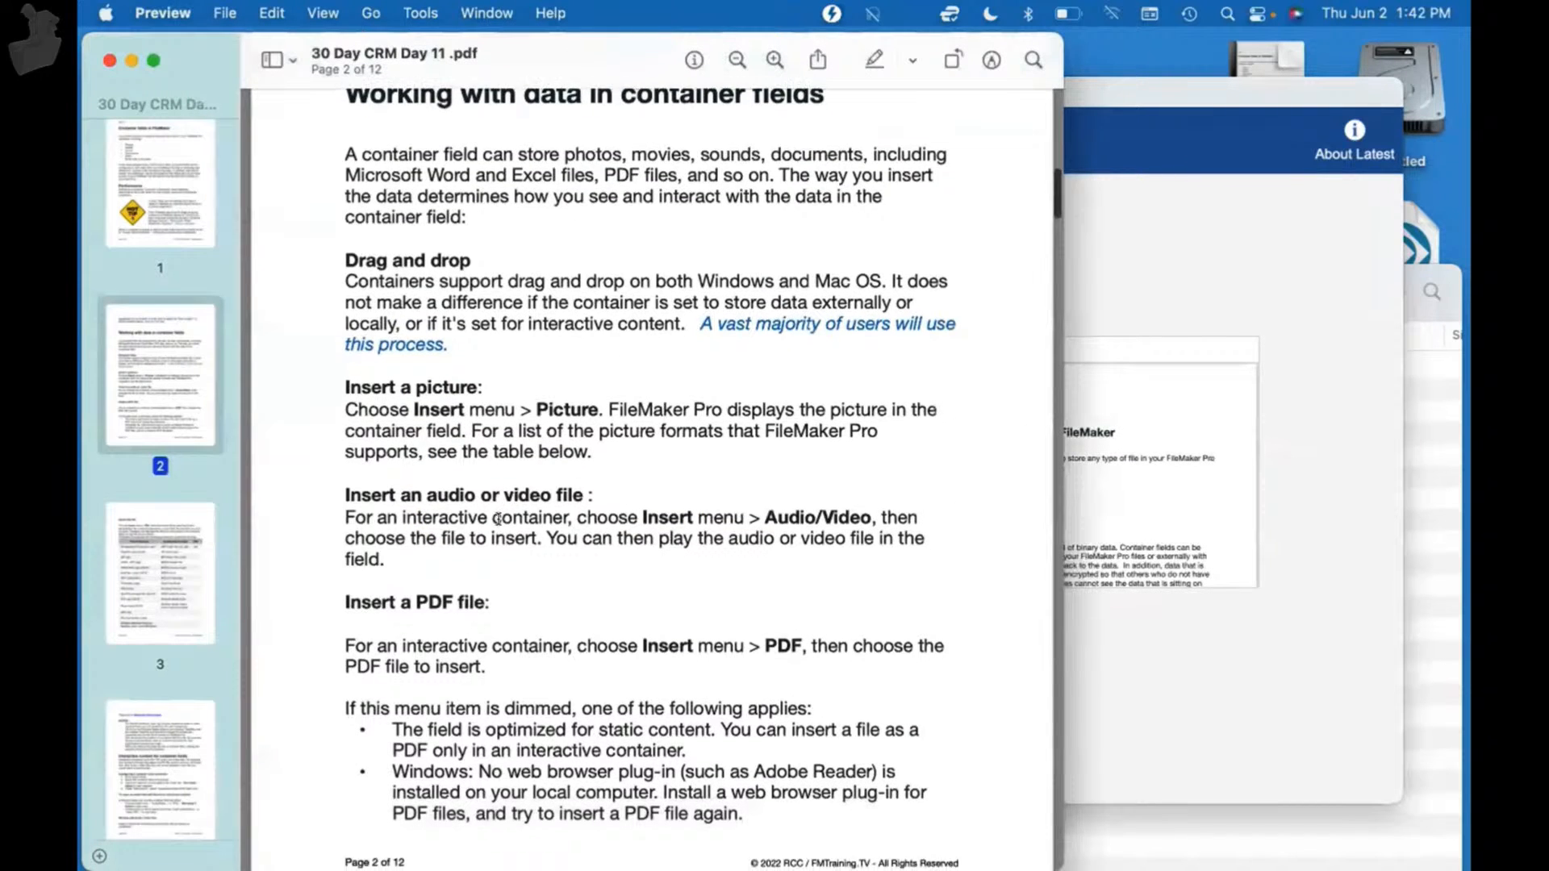
pyautogui.scroll(-5, 498, 519)
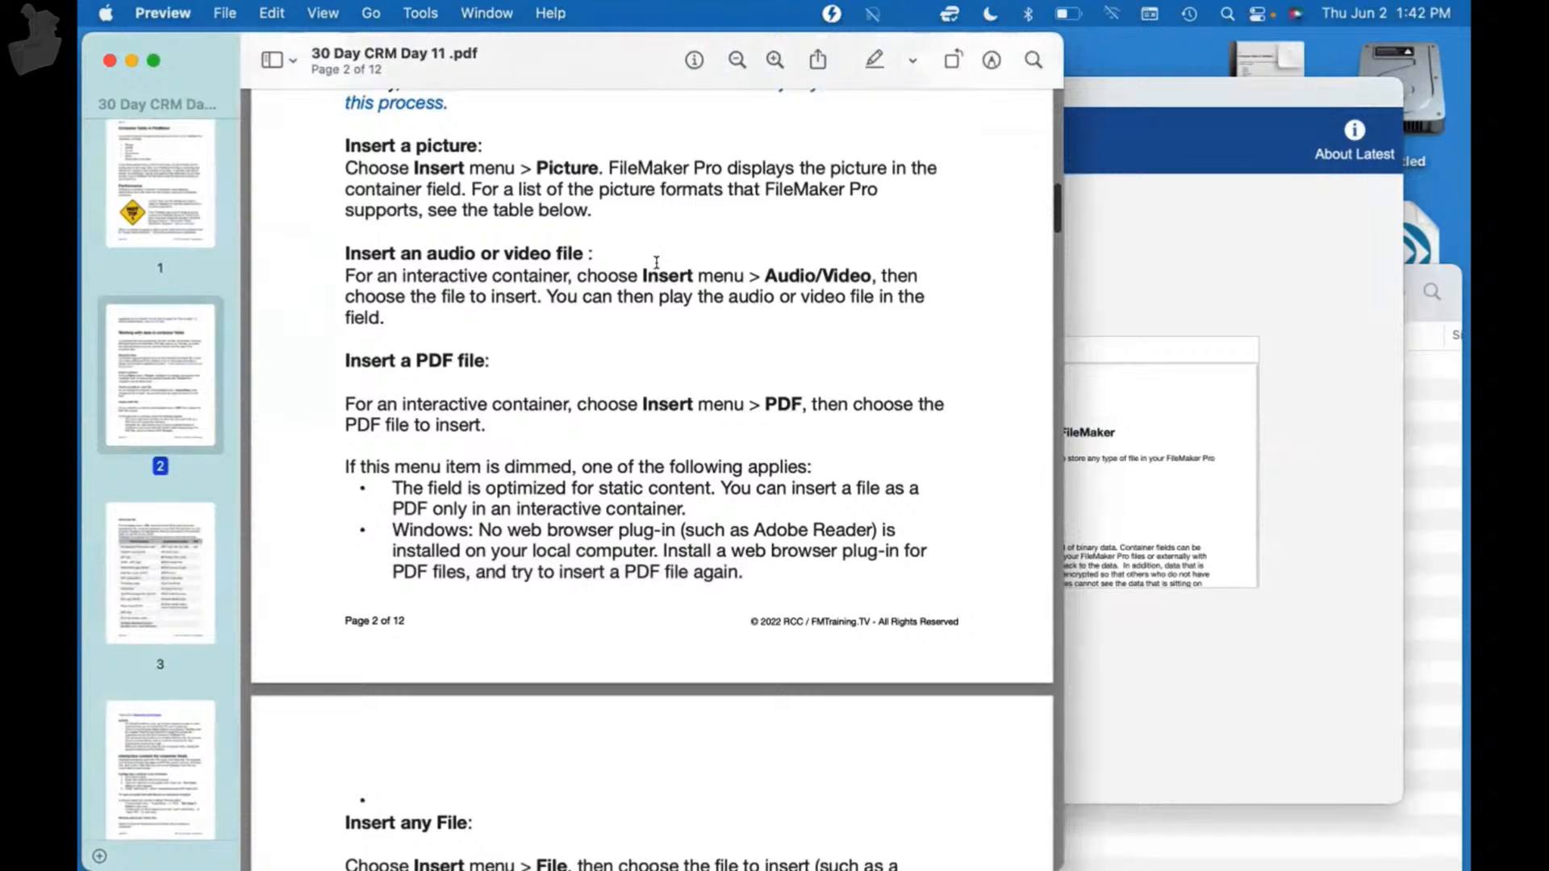
# - Return to the RCC Container Demo in FileMaker, check the available Insert commands for the Container field, and clear its PDF
pyautogui.click(1268, 255)
pyautogui.click(747, 428)
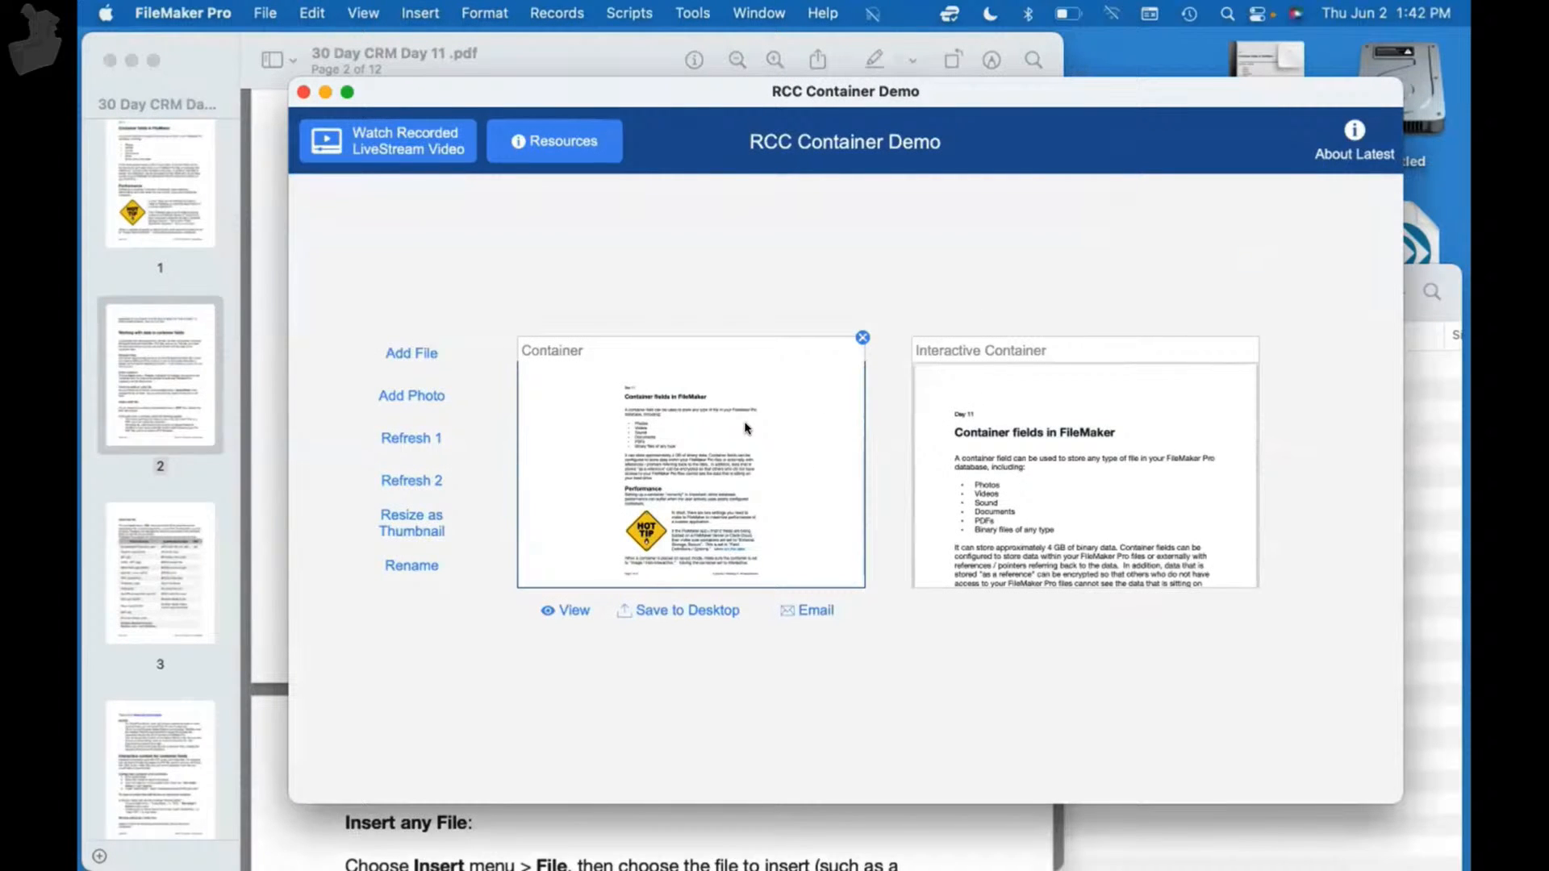
pyautogui.click(421, 13)
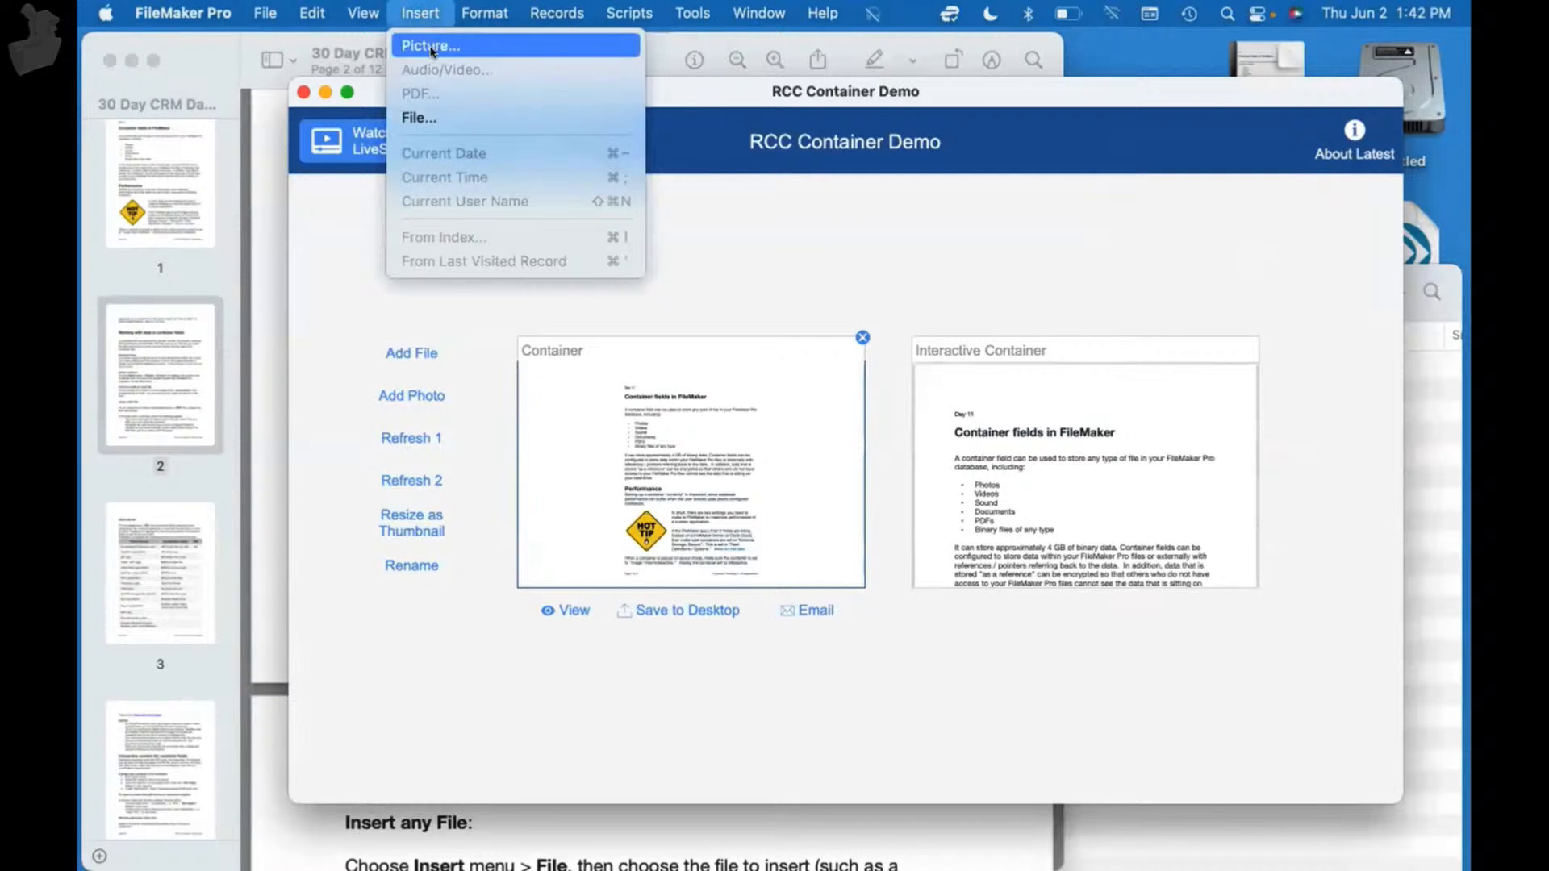
pyautogui.click(421, 13)
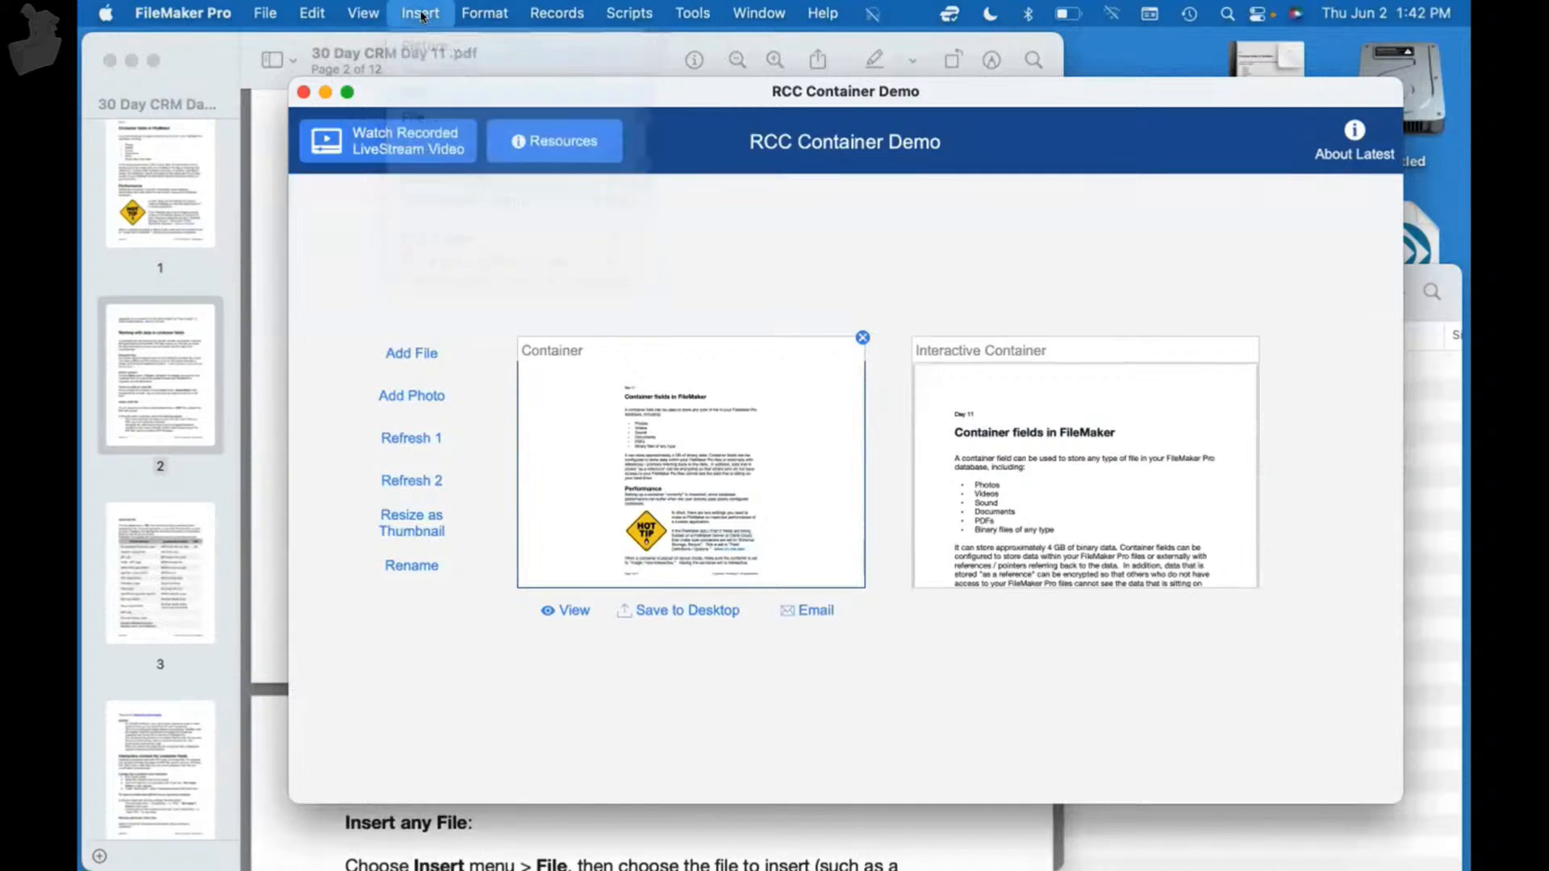
pyautogui.press('BackSpace')
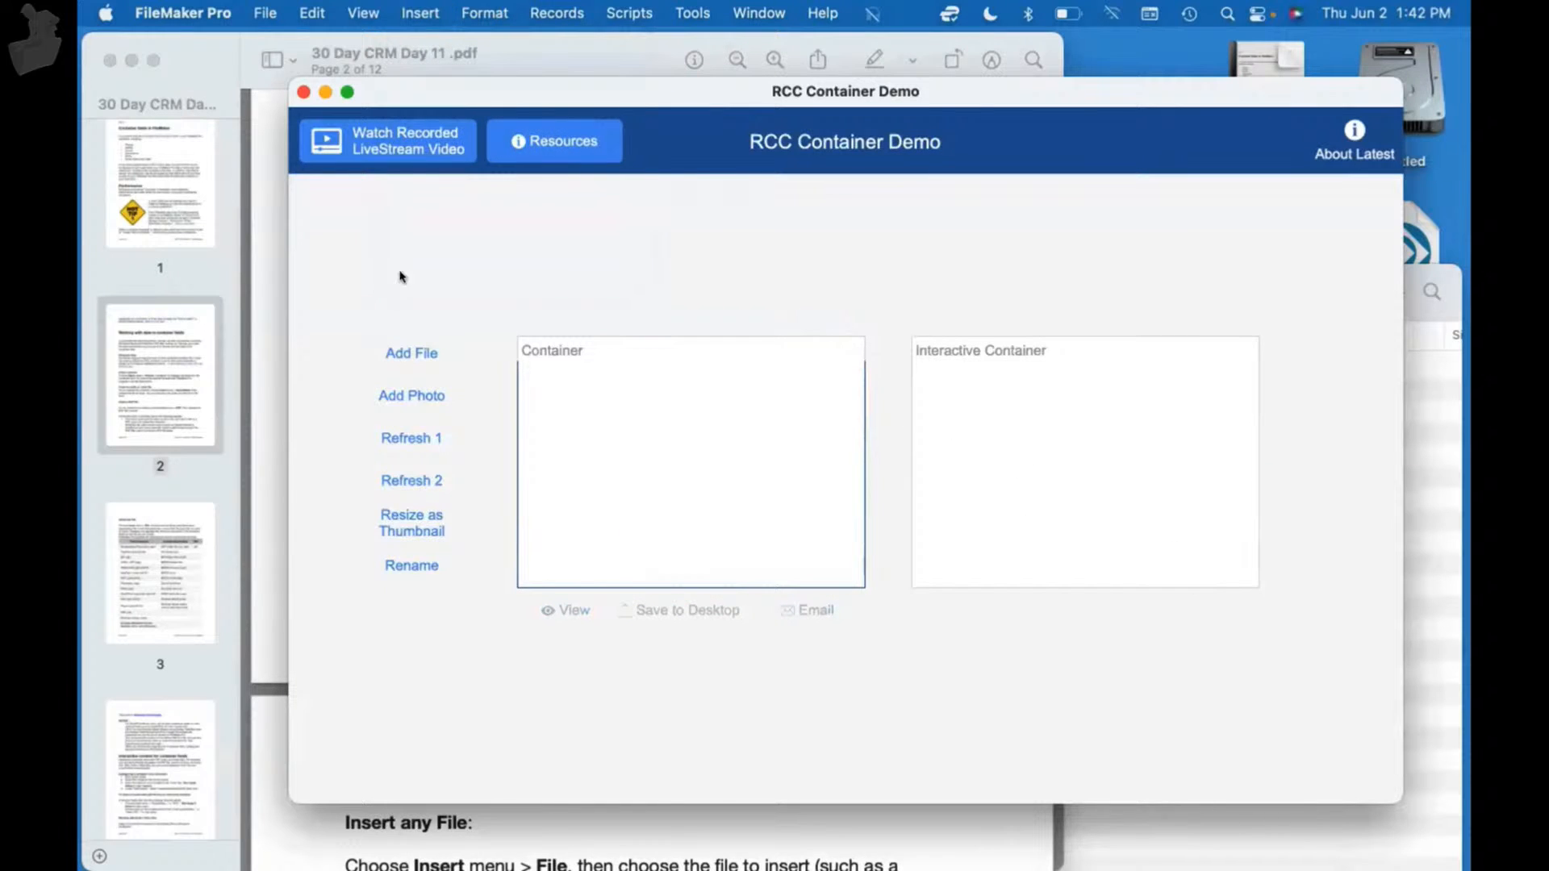
pyautogui.click(420, 13)
pyautogui.click(430, 9)
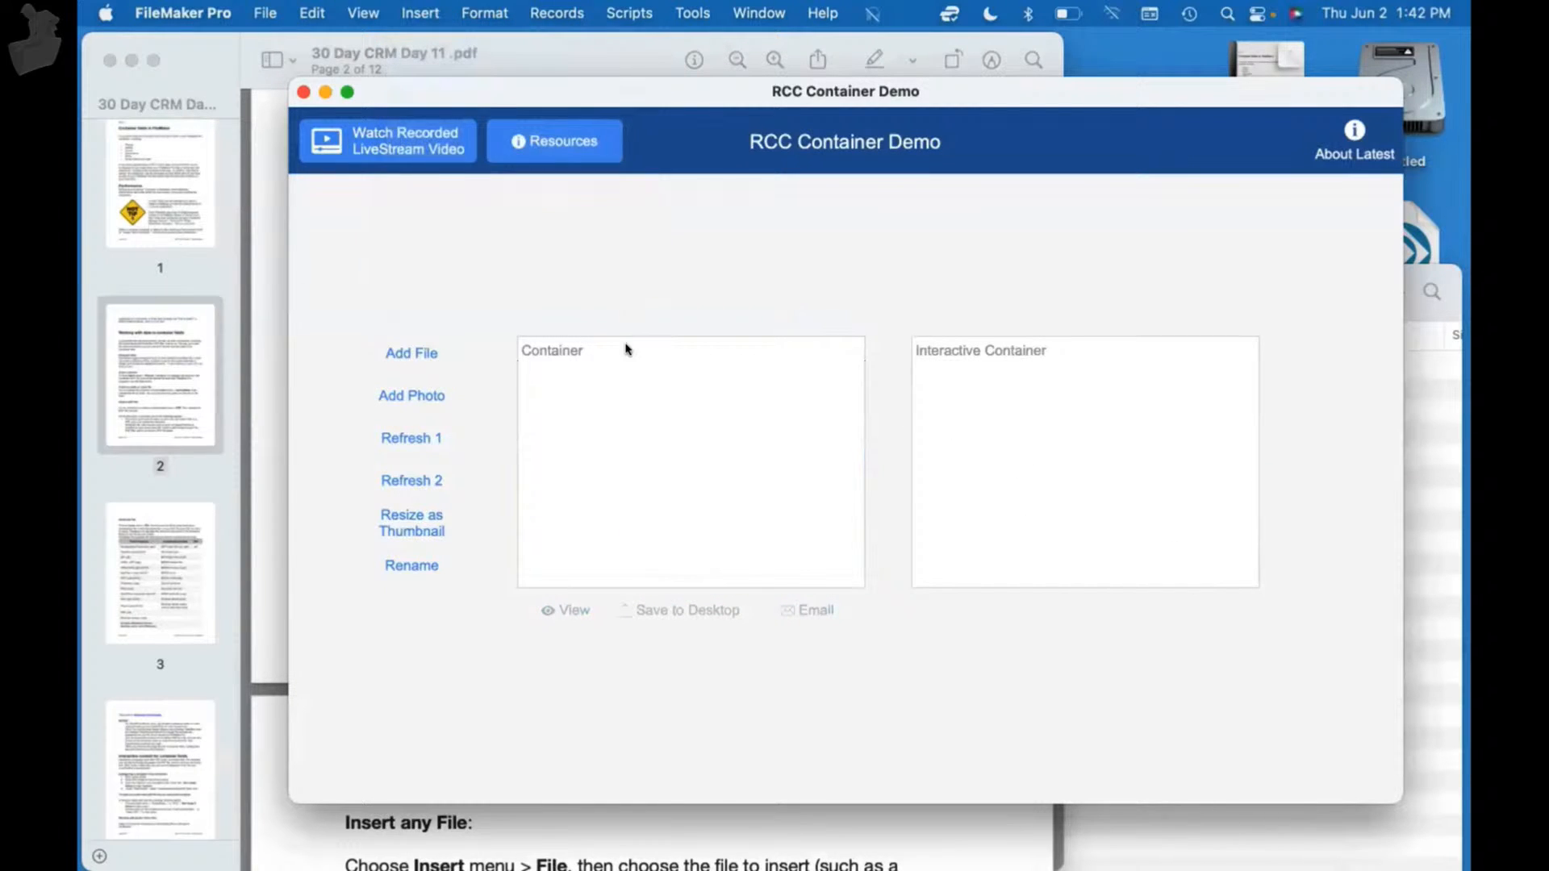
# - Insert 30 Day CRM Day 11 .pdf into the empty container with the File insert command and run Refresh 2 to display it
pyautogui.click(413, 13)
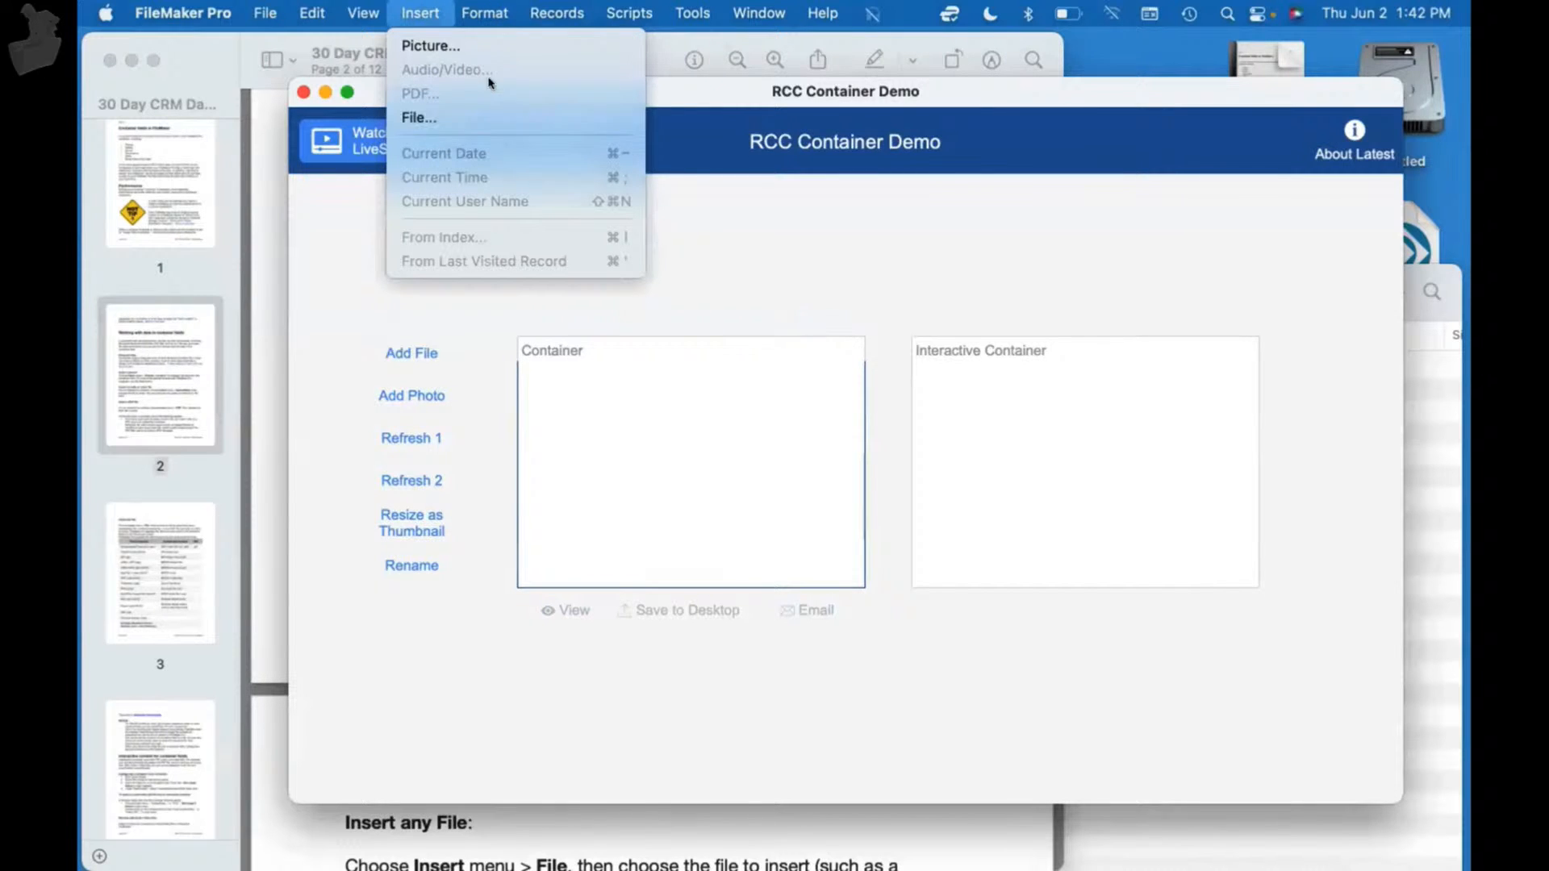
pyautogui.click(488, 118)
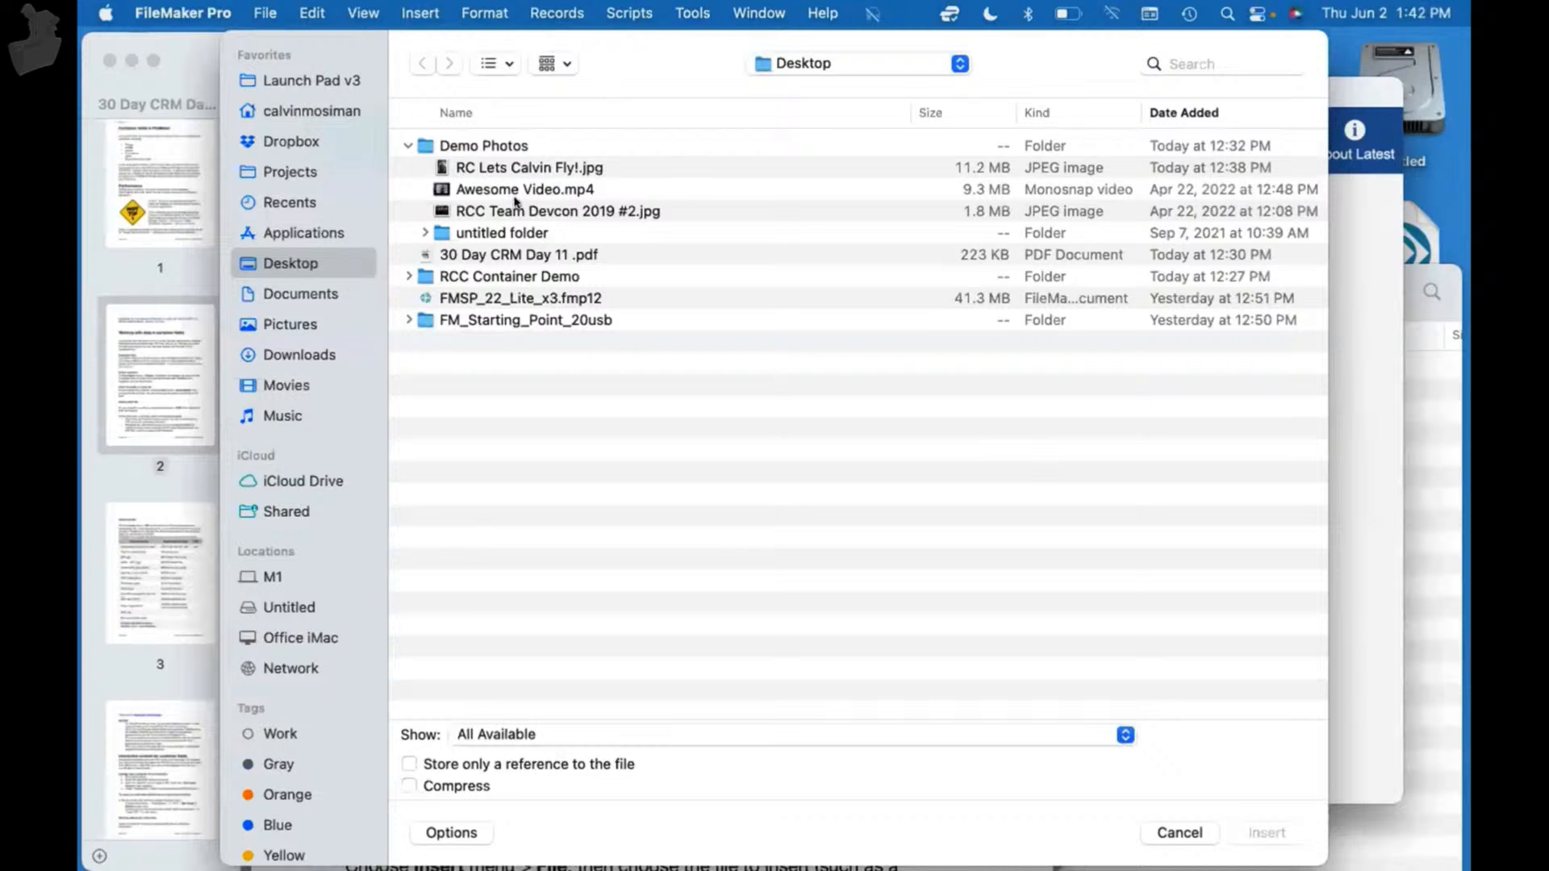
pyautogui.doubleClick(522, 252)
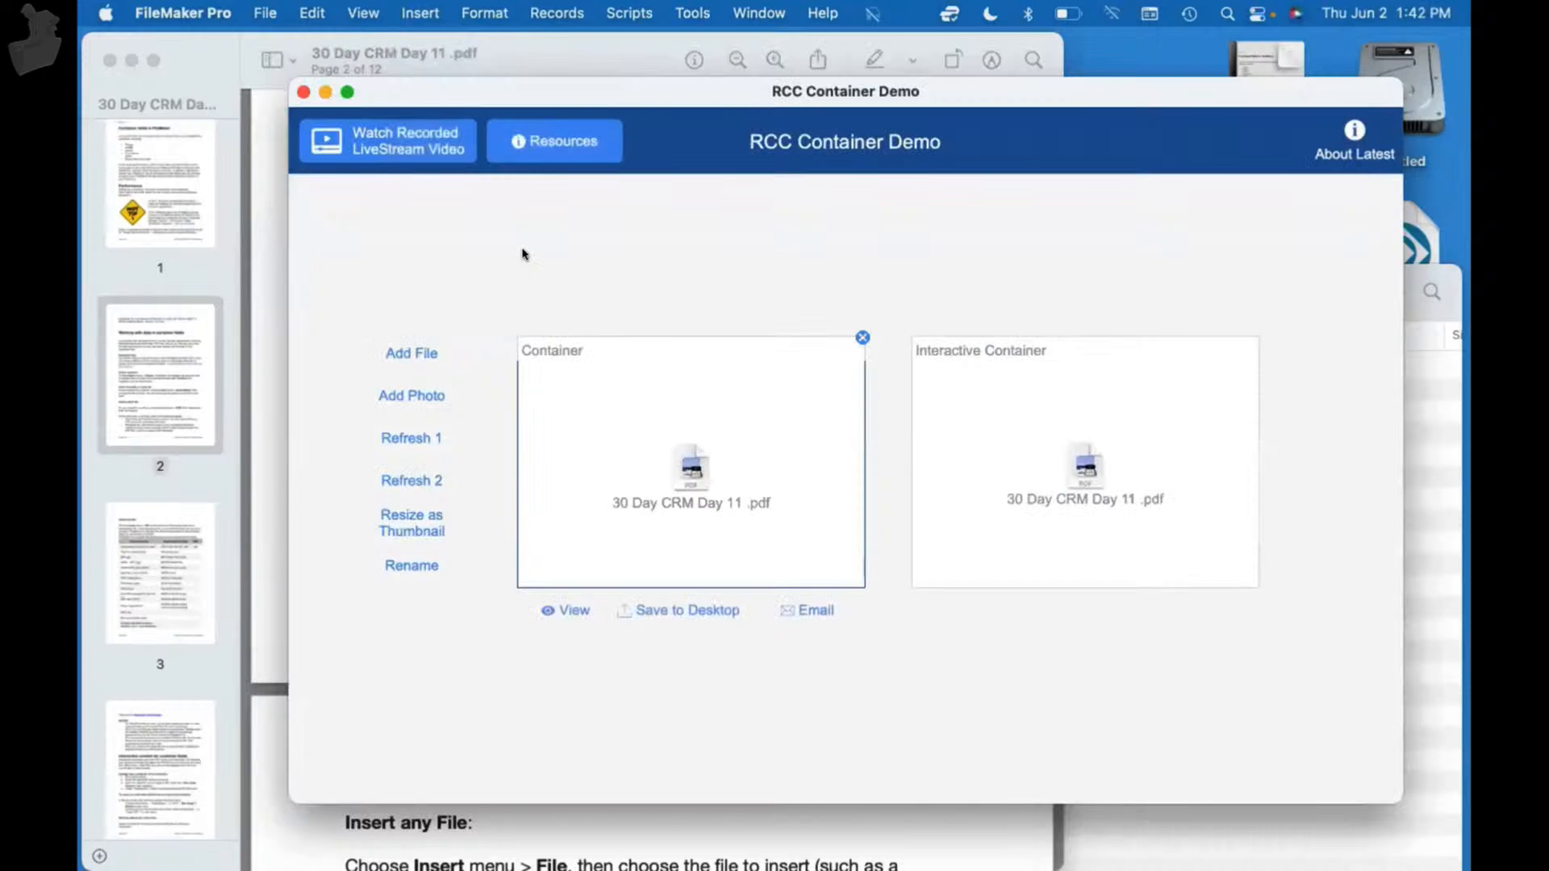
pyautogui.click(429, 481)
# - Switch to the Day 11 PDF and read the Insert any File section and the supported formats table on page 3
pyautogui.click(138, 393)
pyautogui.scroll(-5, 514, 378)
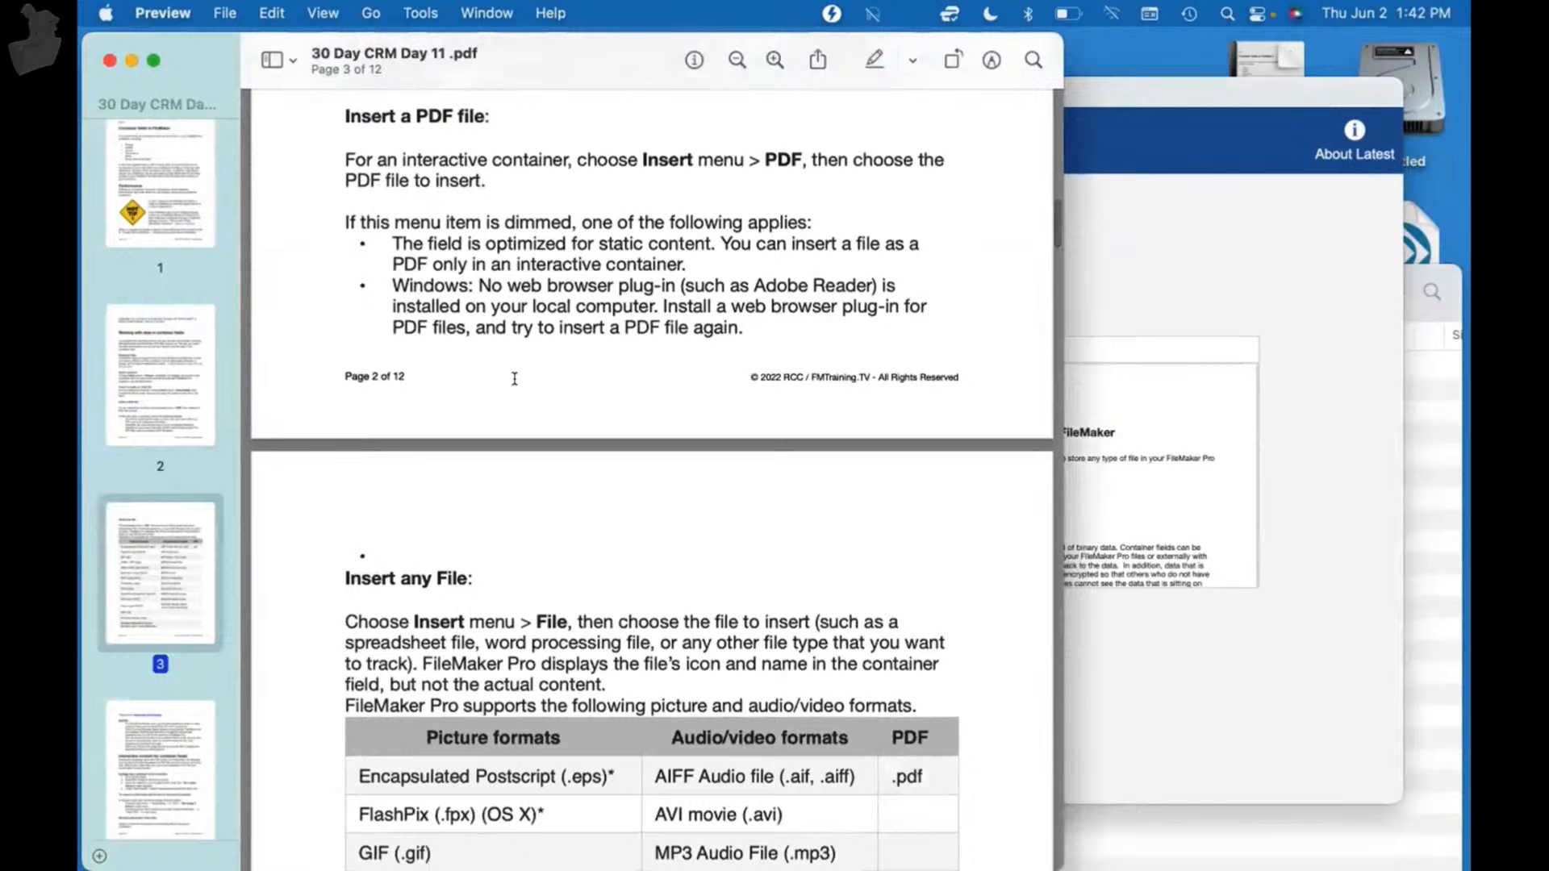
pyautogui.scroll(-4, 513, 379)
pyautogui.scroll(-5, 513, 378)
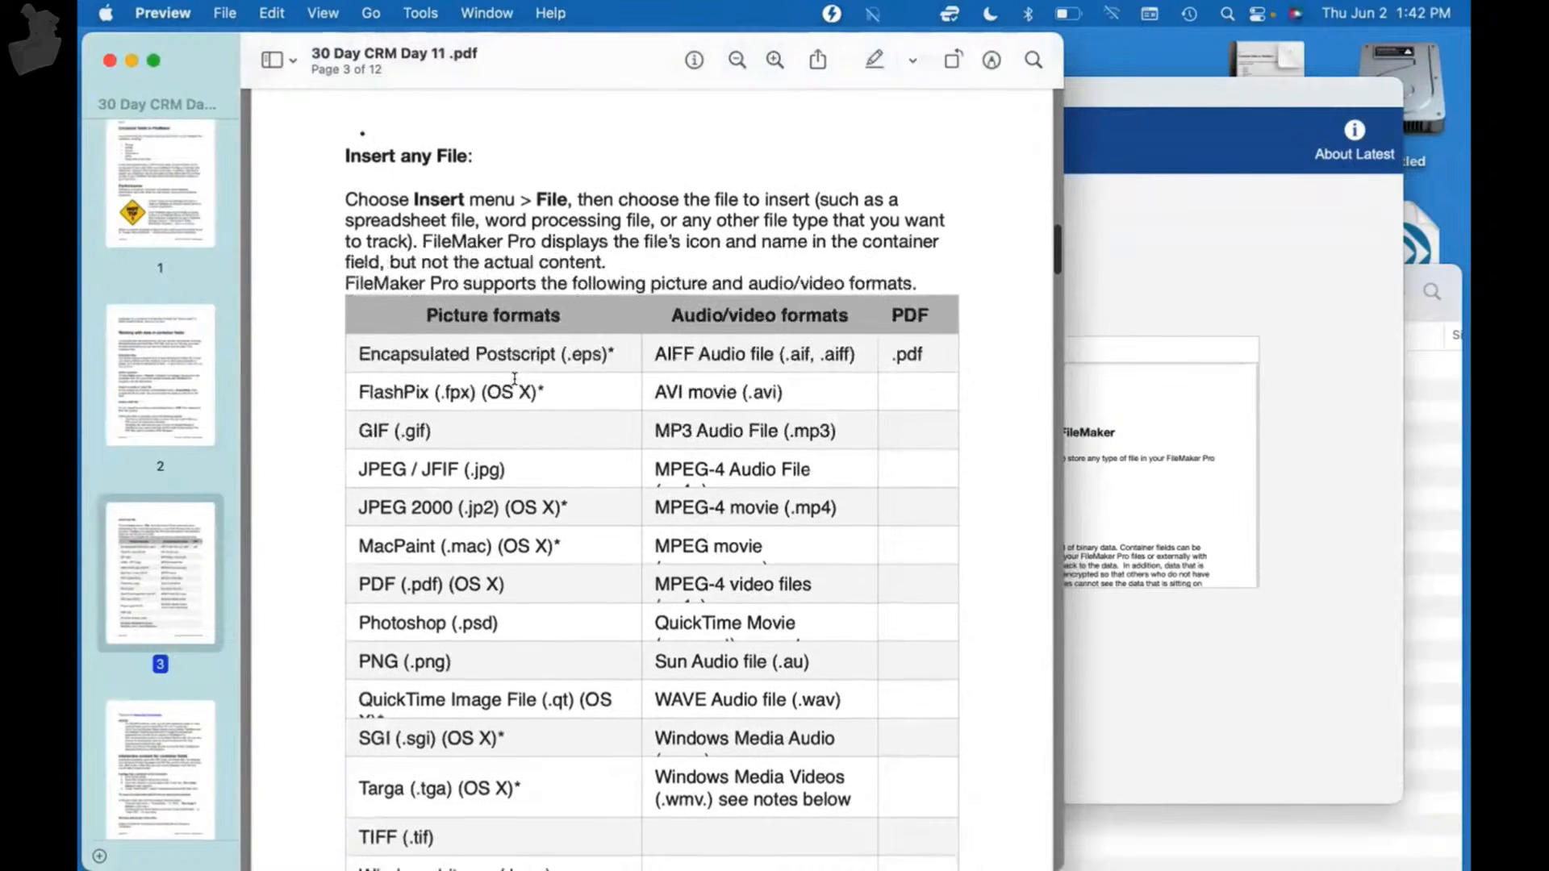
pyautogui.scroll(-1, 514, 378)
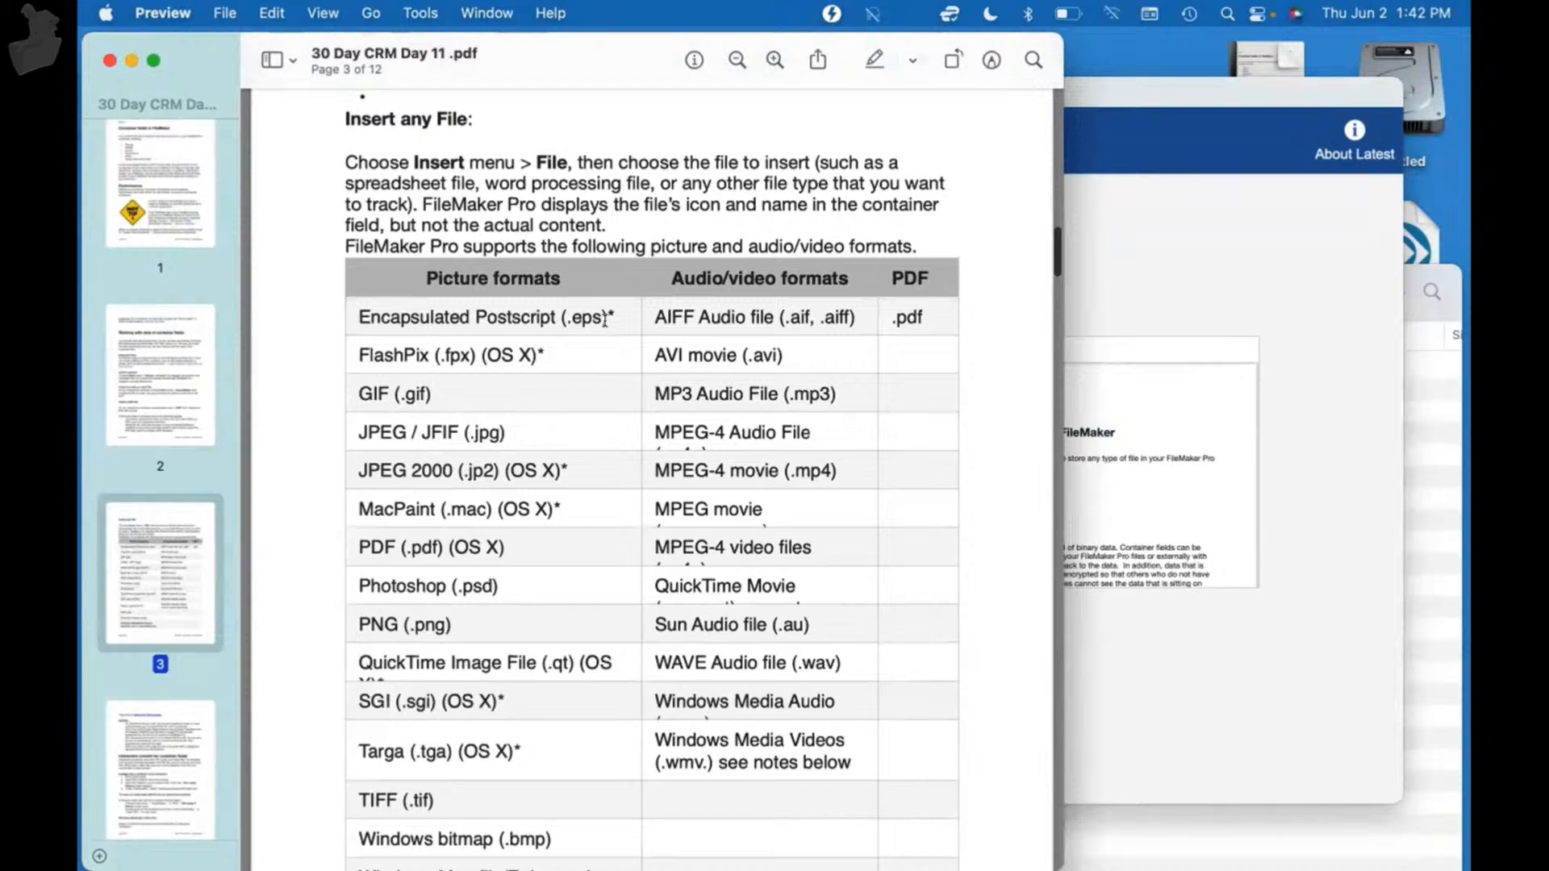
pyautogui.scroll(-3, 598, 266)
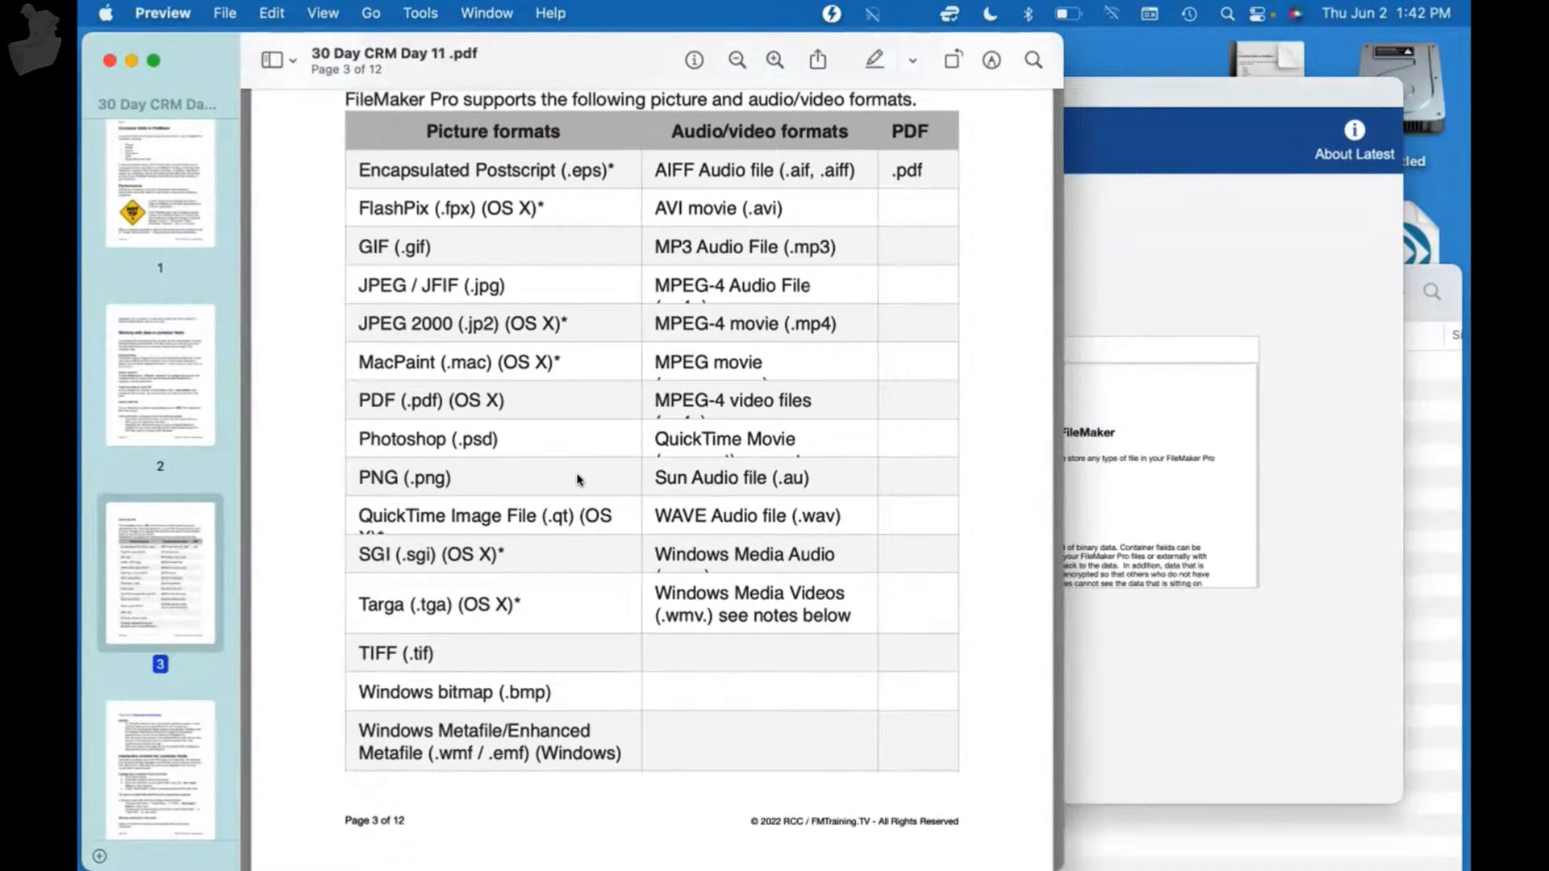
# - Read the Notes and the Interactive content for container fields section on page 4 of the Day 11 PDF
pyautogui.scroll(-15, 578, 479)
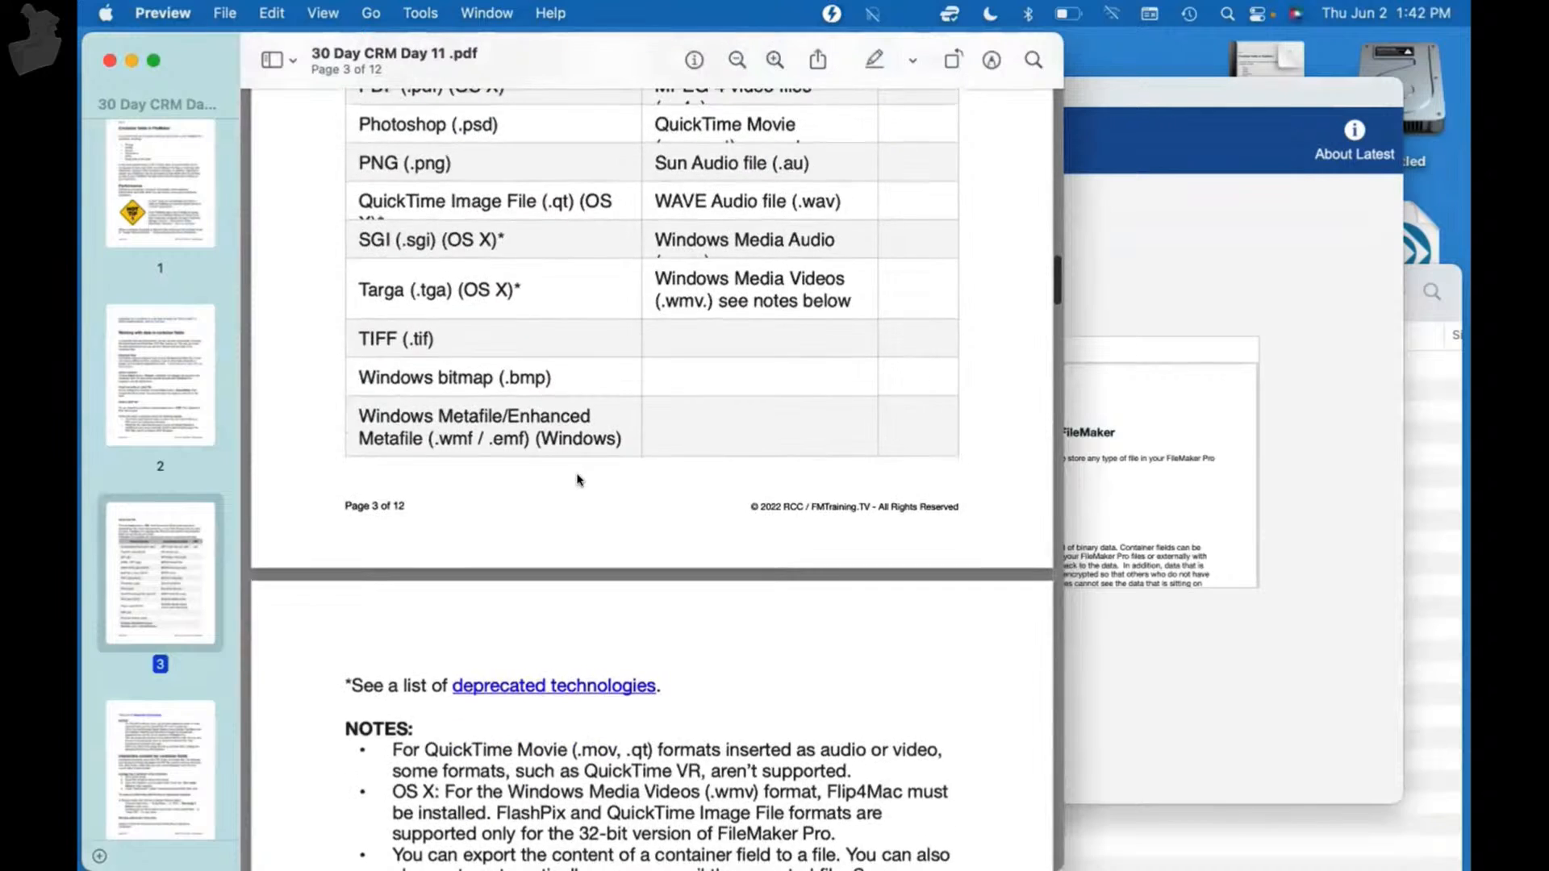
pyautogui.scroll(-4, 578, 480)
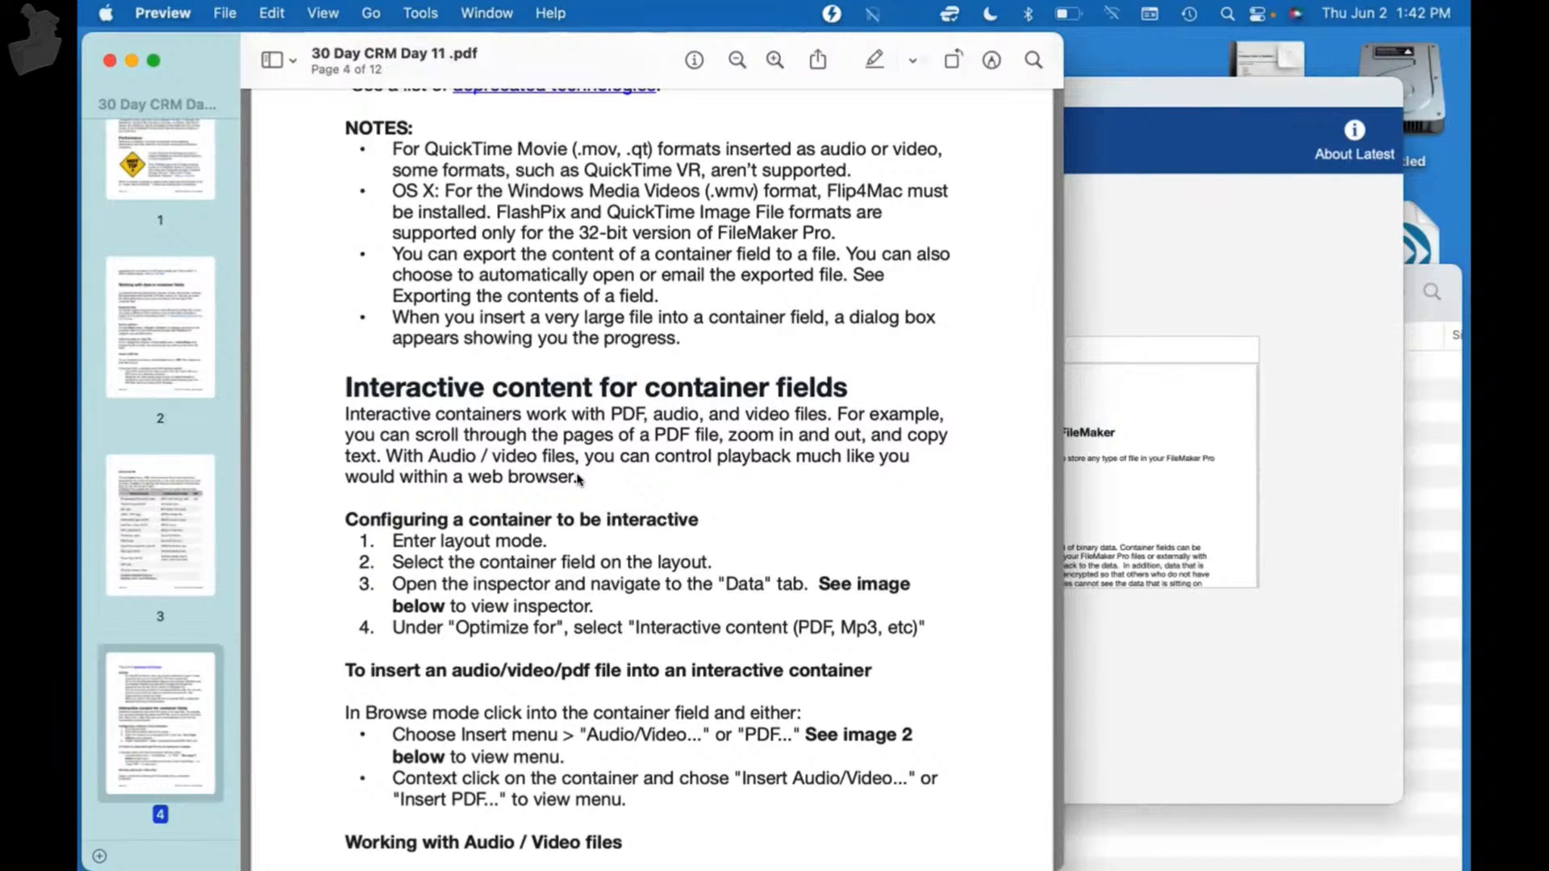
pyautogui.scroll(-1, 577, 478)
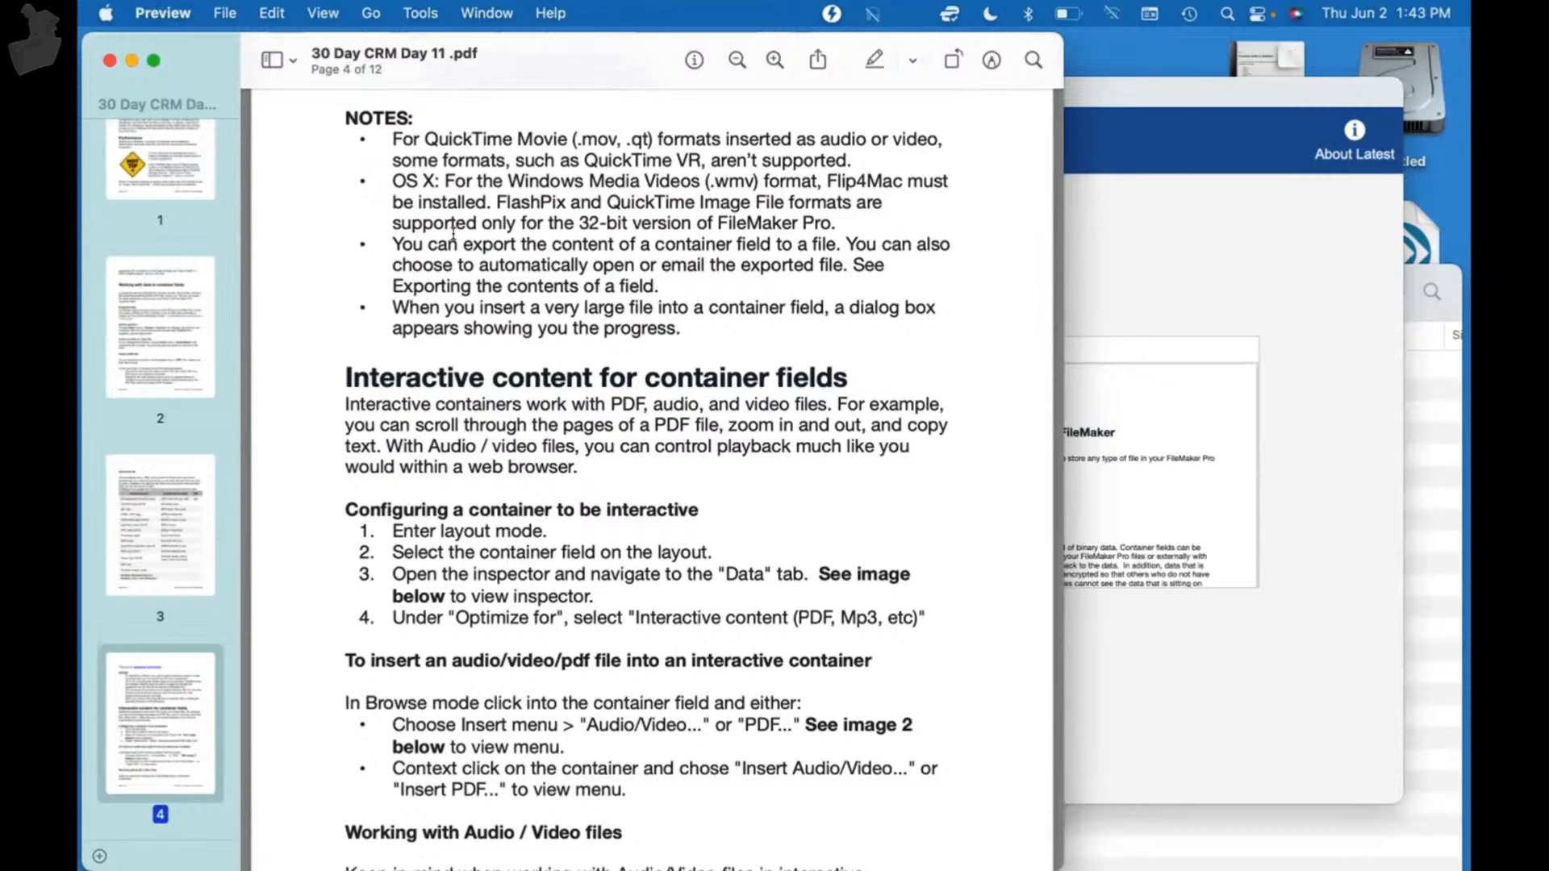
pyautogui.scroll(-1, 453, 234)
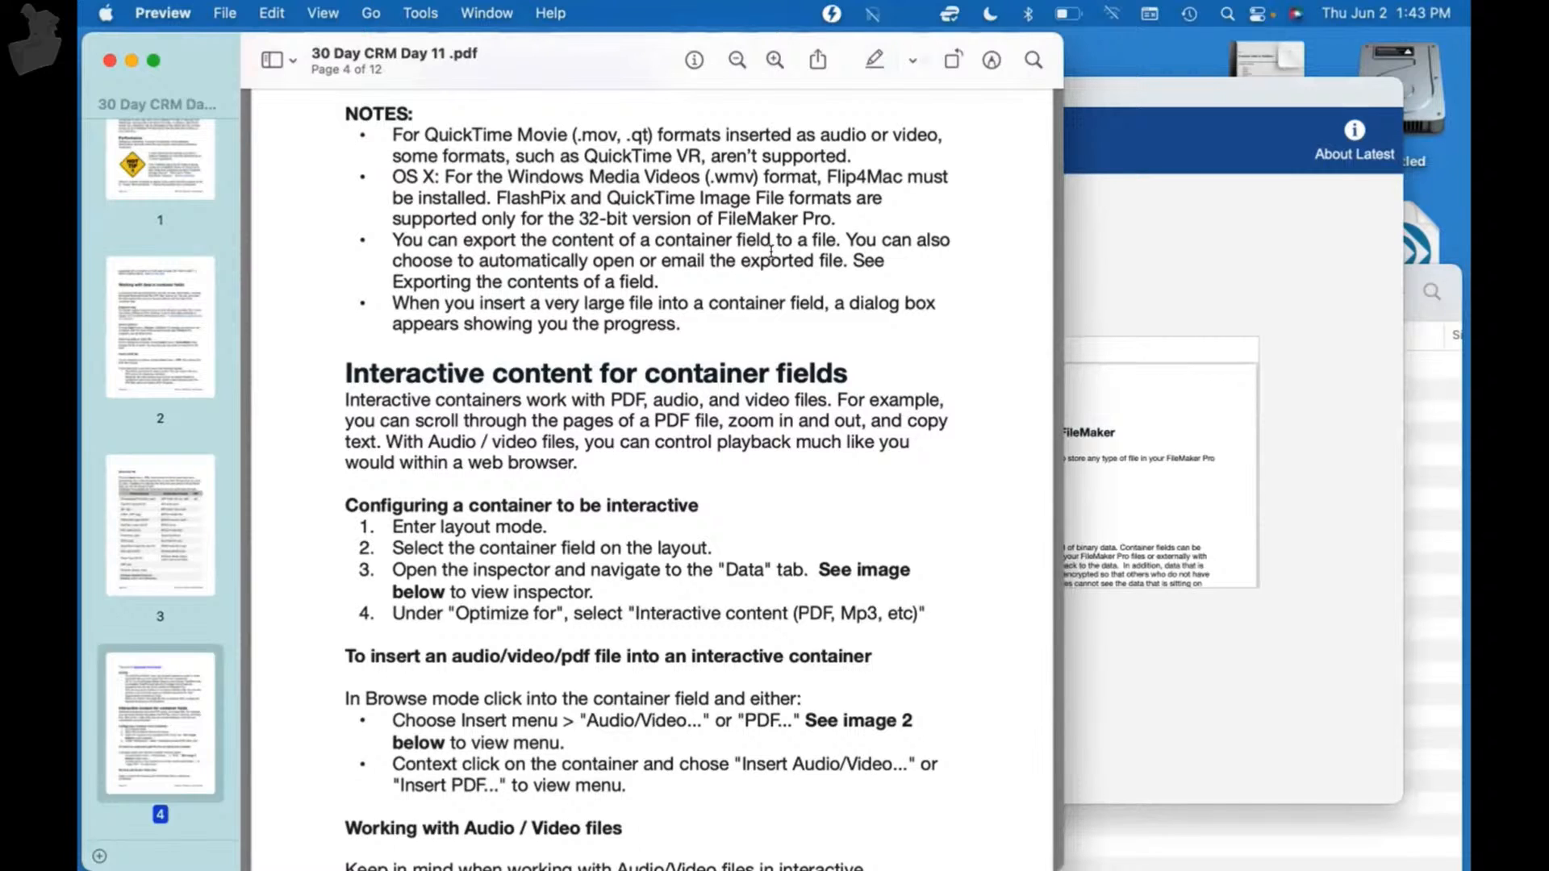
# - Reveal the desktop, move the existing 30 Day CRM Day 11 .pdf to the Trash, and return to the RCC Container Demo
pyautogui.click(1122, 258)
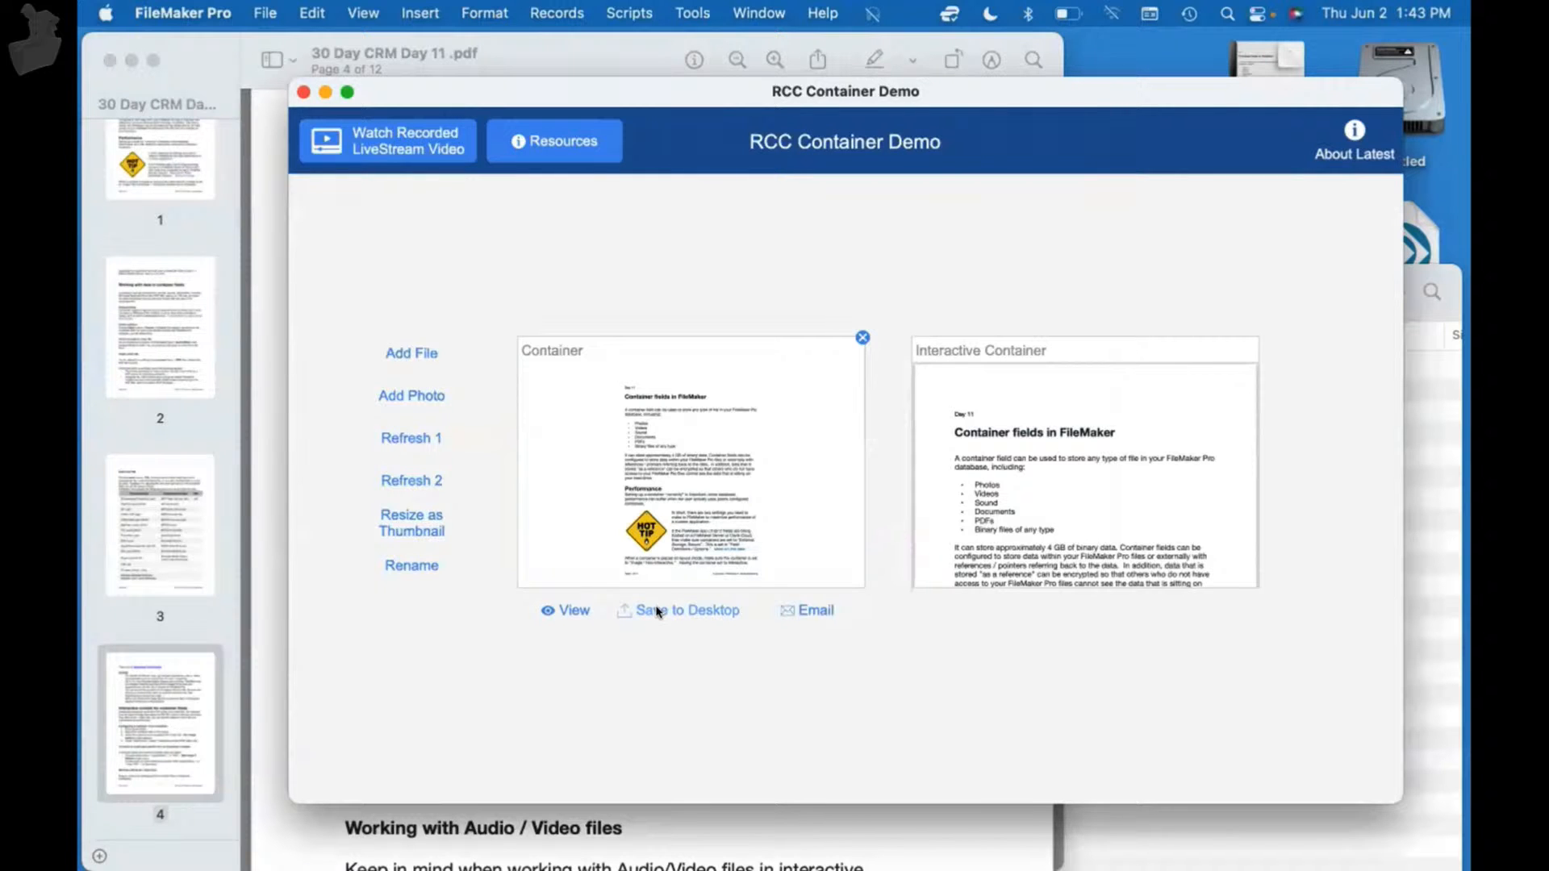
pyautogui.hotkey('ctrl', 'Up')
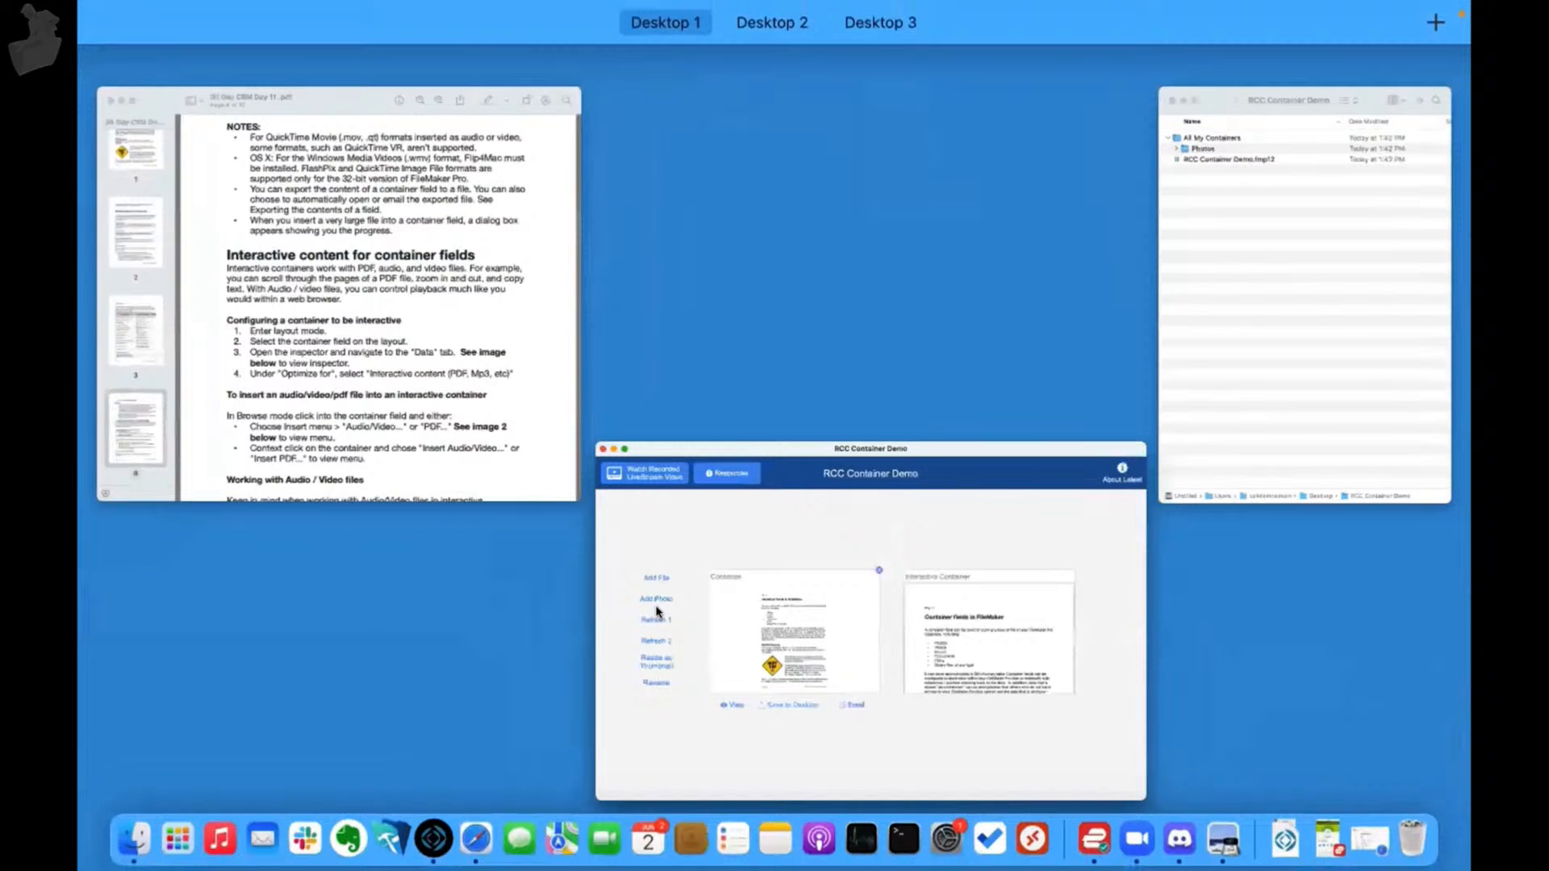
pyautogui.hotkey('ctrl', 'Up')
pyautogui.hotkey('ctrl', 'Up')
pyautogui.hotkey('ctrl', 'Up')
pyautogui.press('F11')
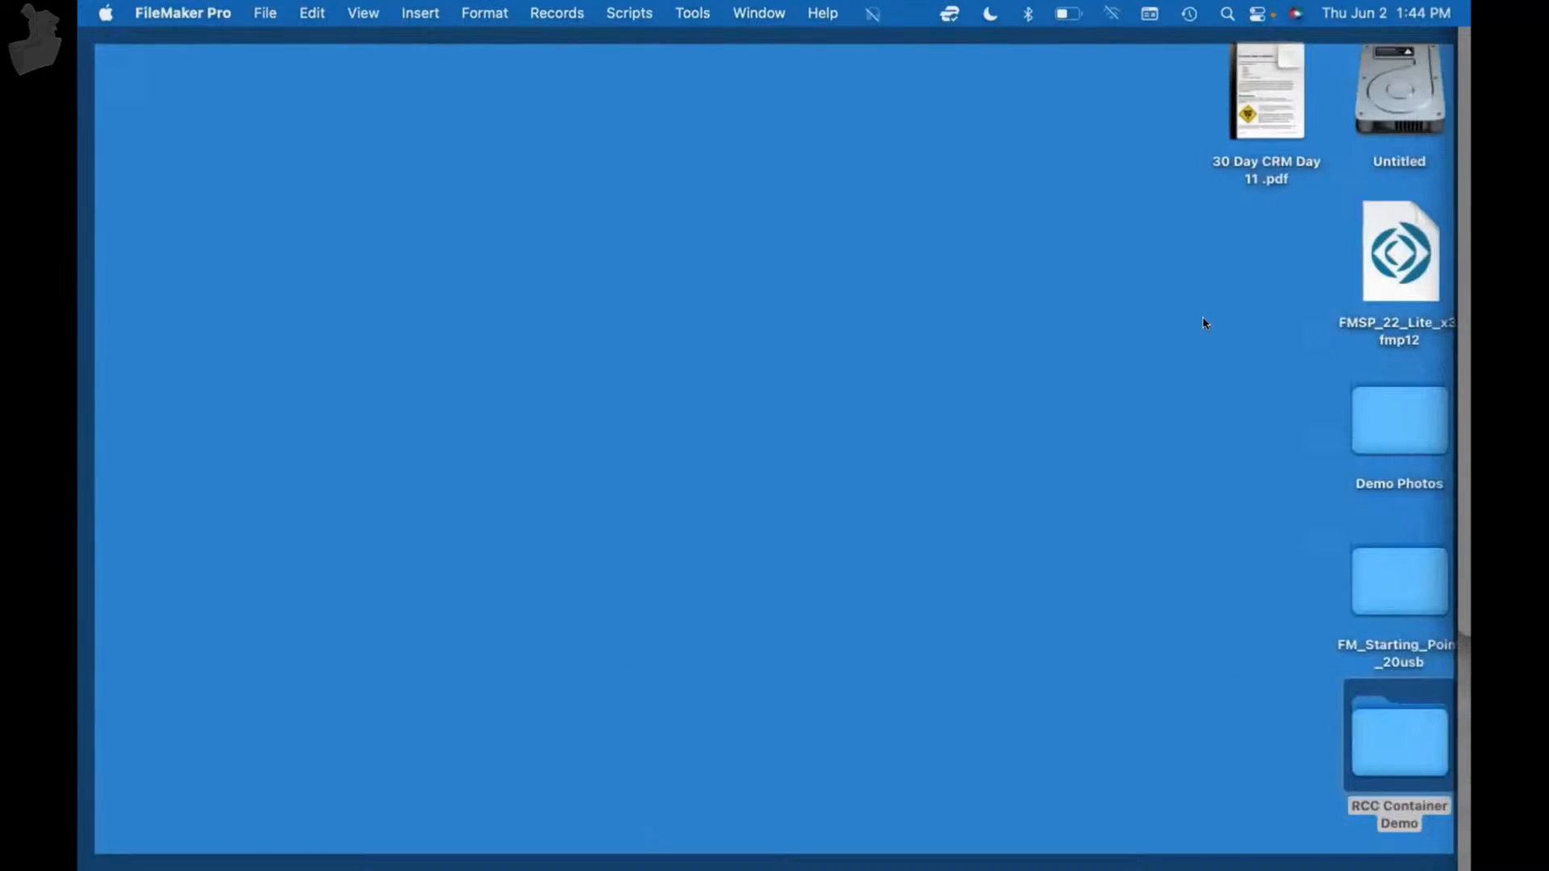
pyautogui.click(1266, 89)
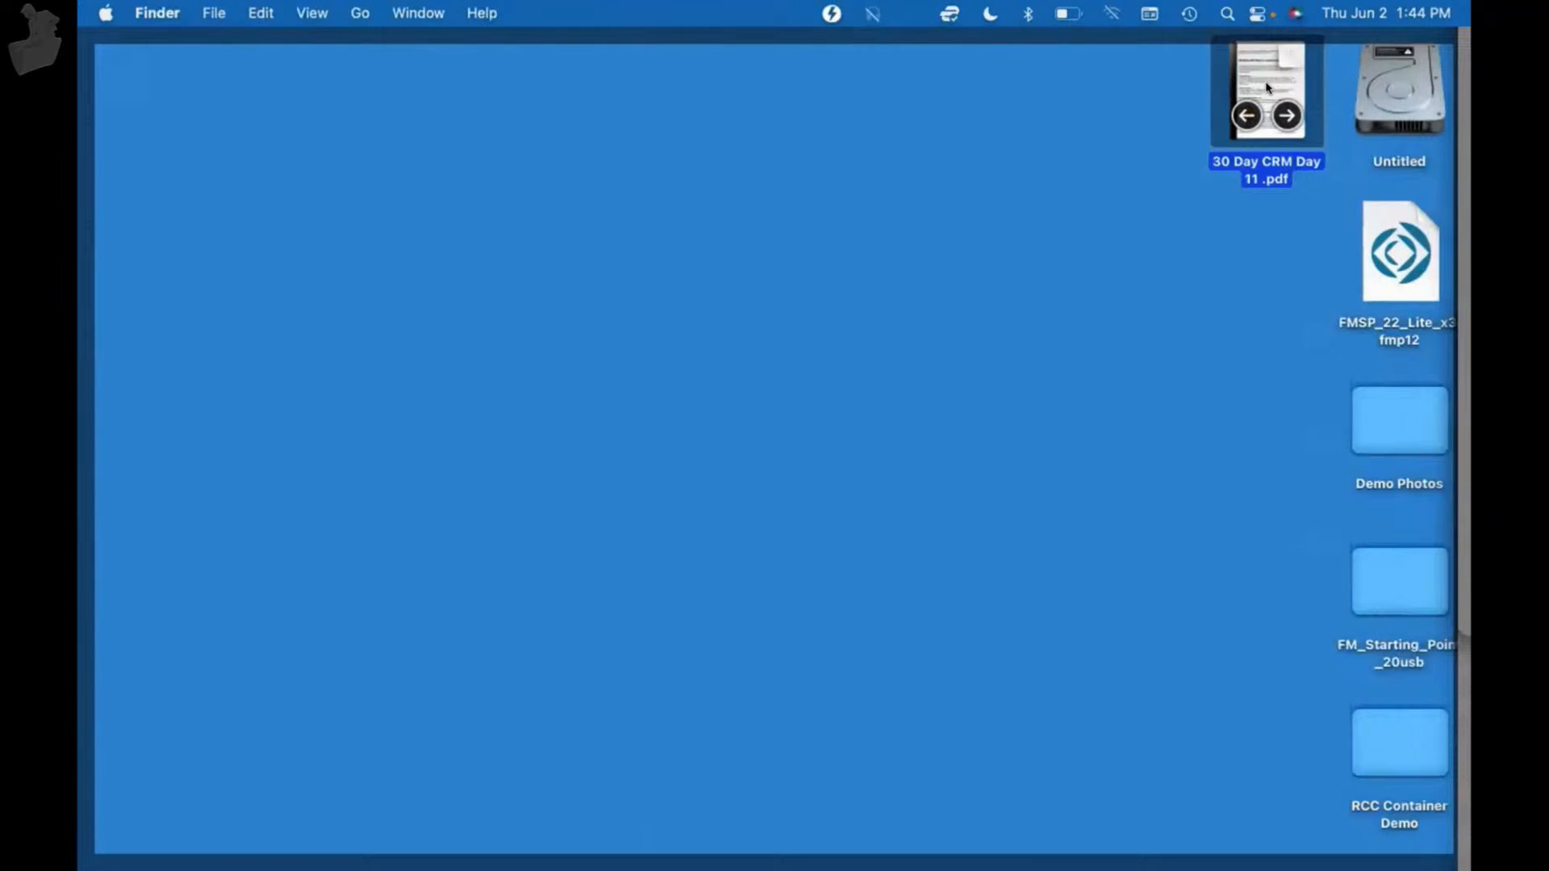
pyautogui.press('super+BackSpace')
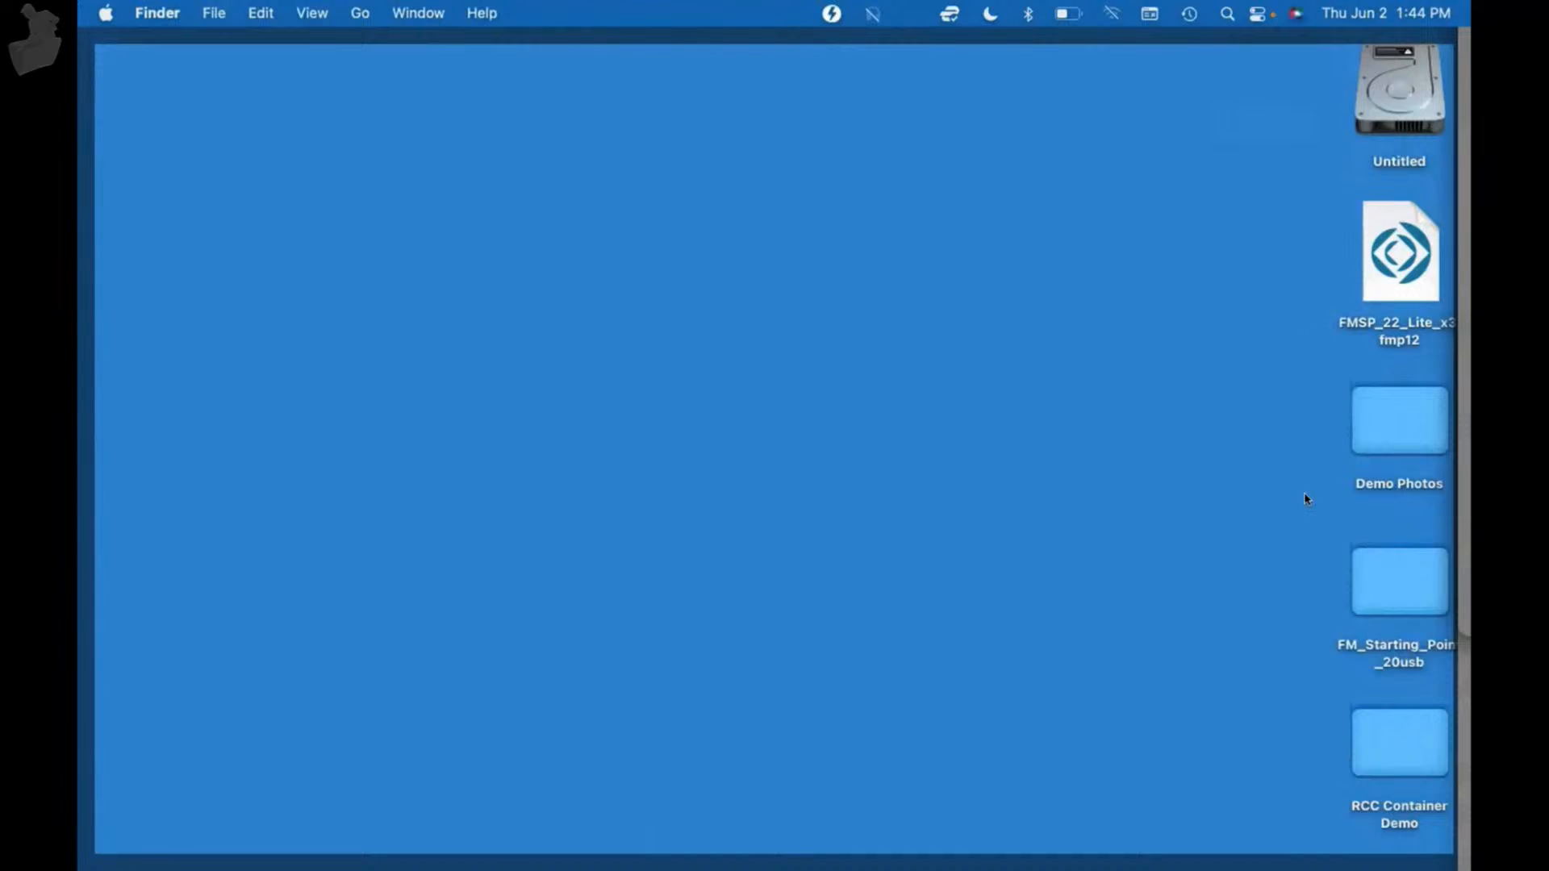
pyautogui.click(1464, 433)
pyautogui.click(722, 692)
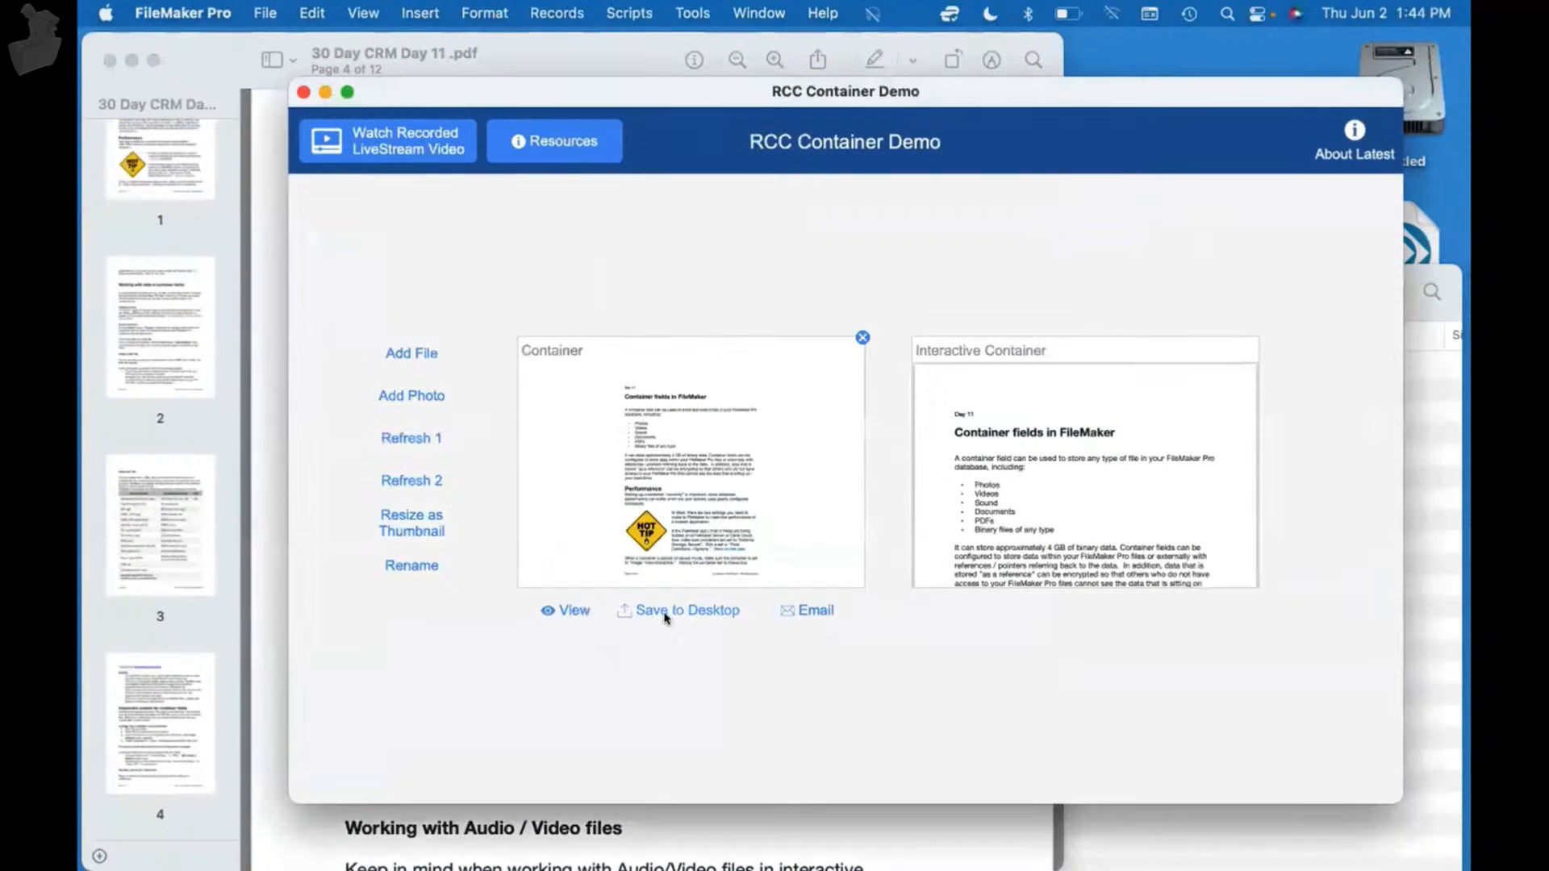
# - Save the container's PDF to the Desktop and reposition the demo window so the exported file can be seen
pyautogui.click(666, 615)
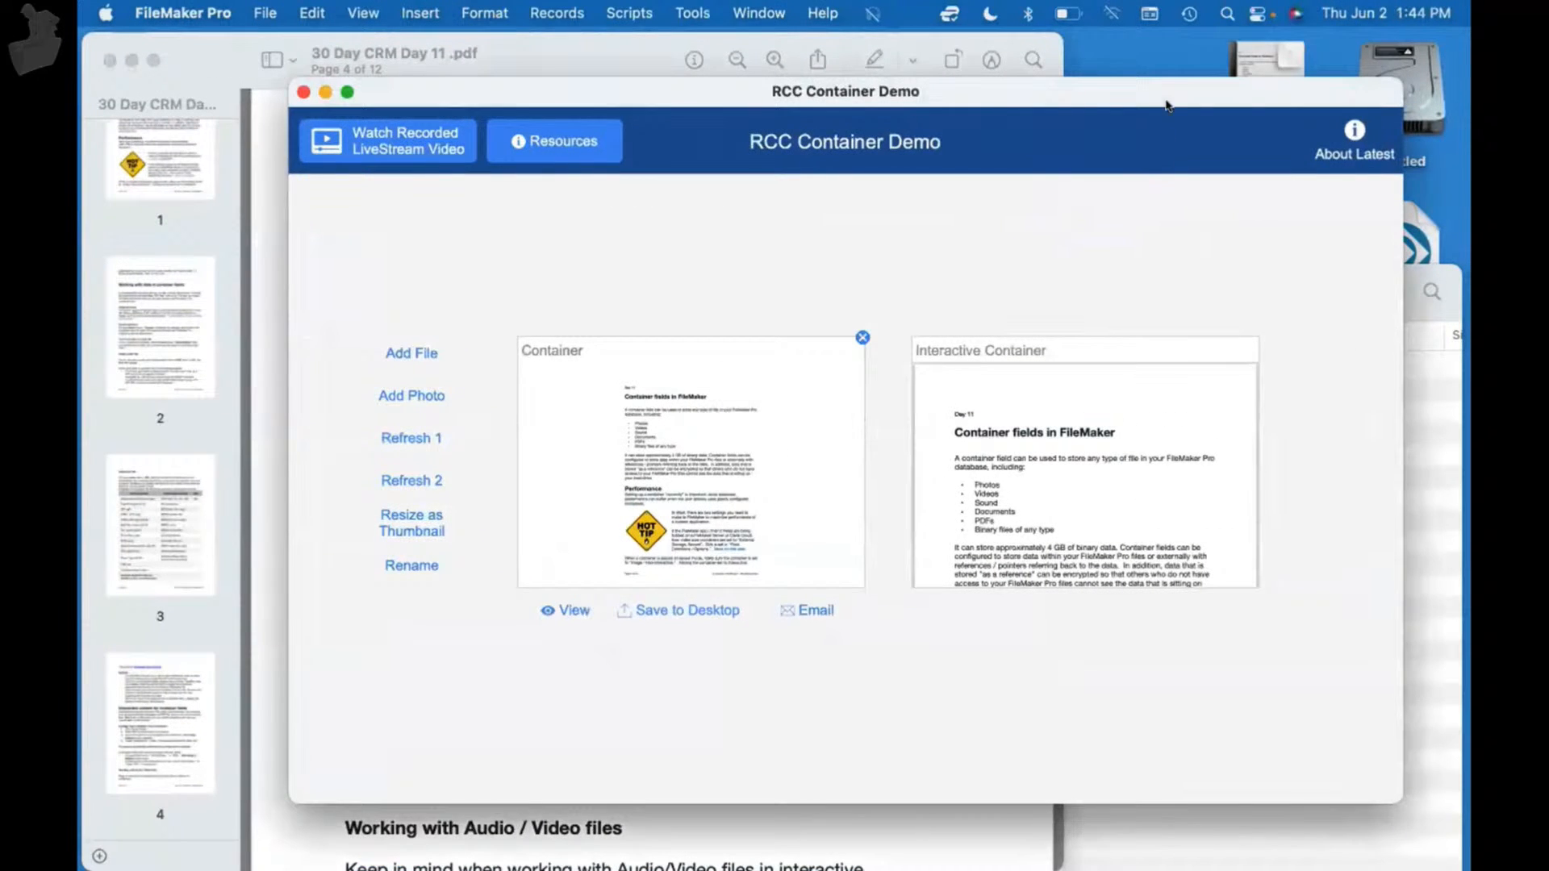
pyautogui.moveTo(1166, 105); pyautogui.dragTo(1168, 257)
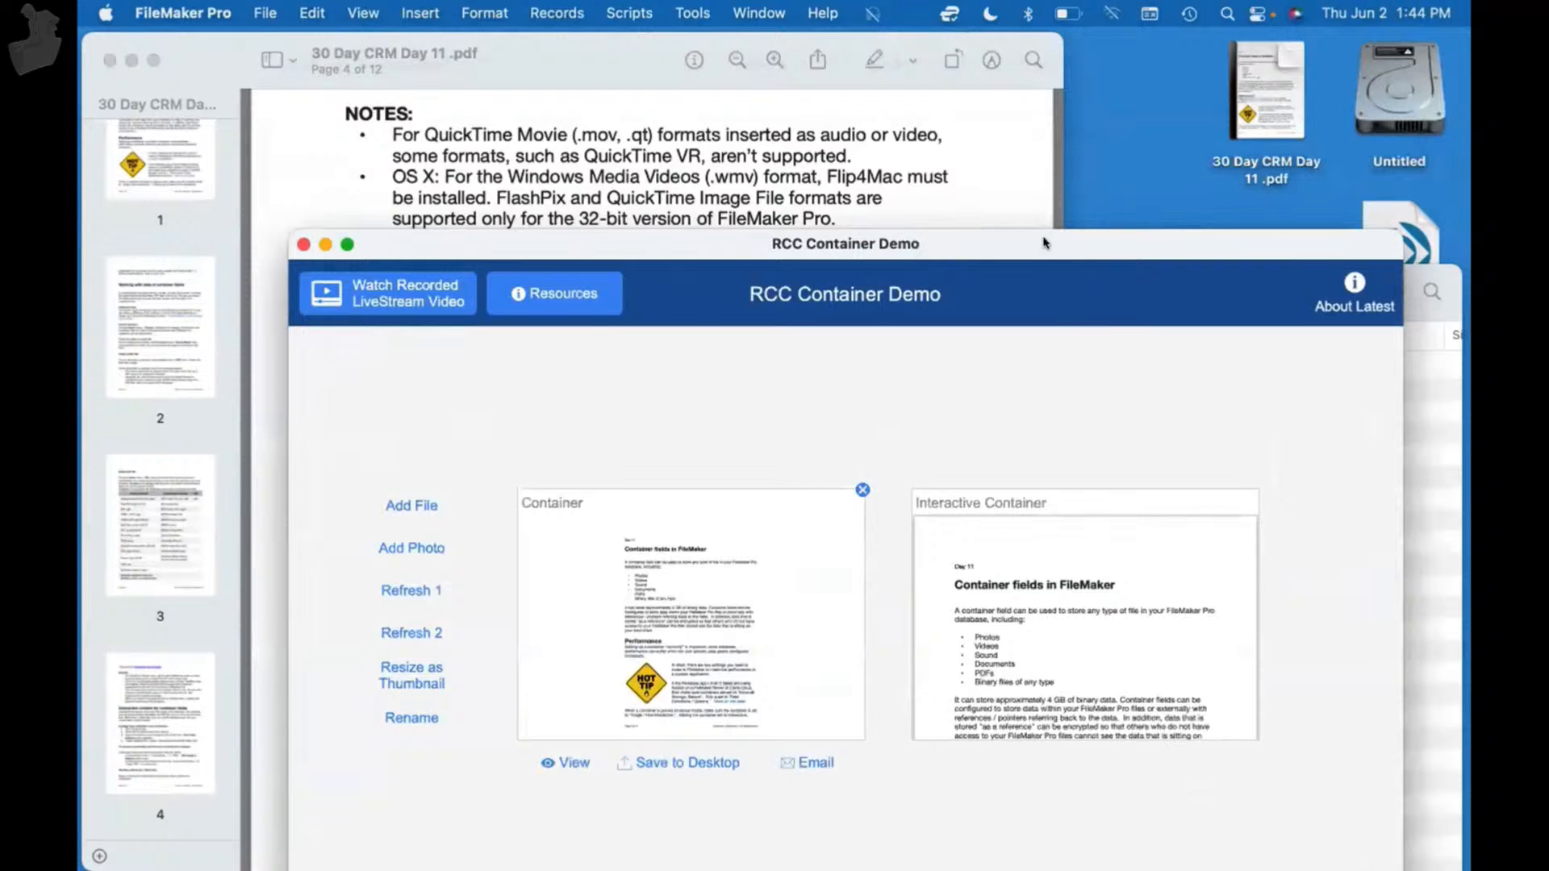
pyautogui.moveTo(1043, 242); pyautogui.dragTo(1045, 191)
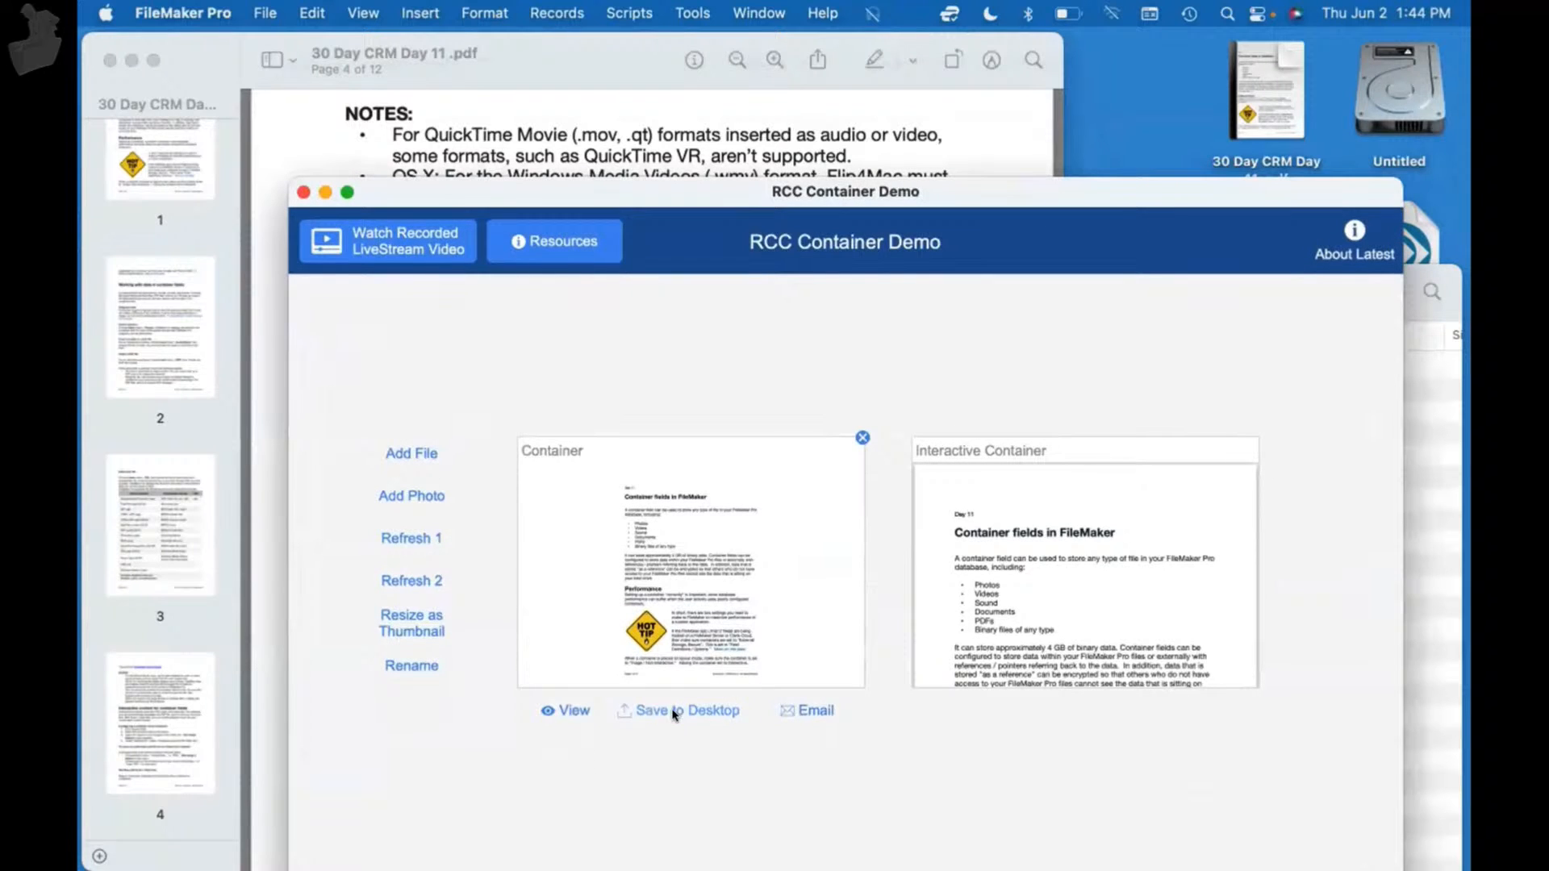
# - Start an email with the container's PDF attached, discard the draft without saving, and return to the RCC Container Demo
pyautogui.click(804, 710)
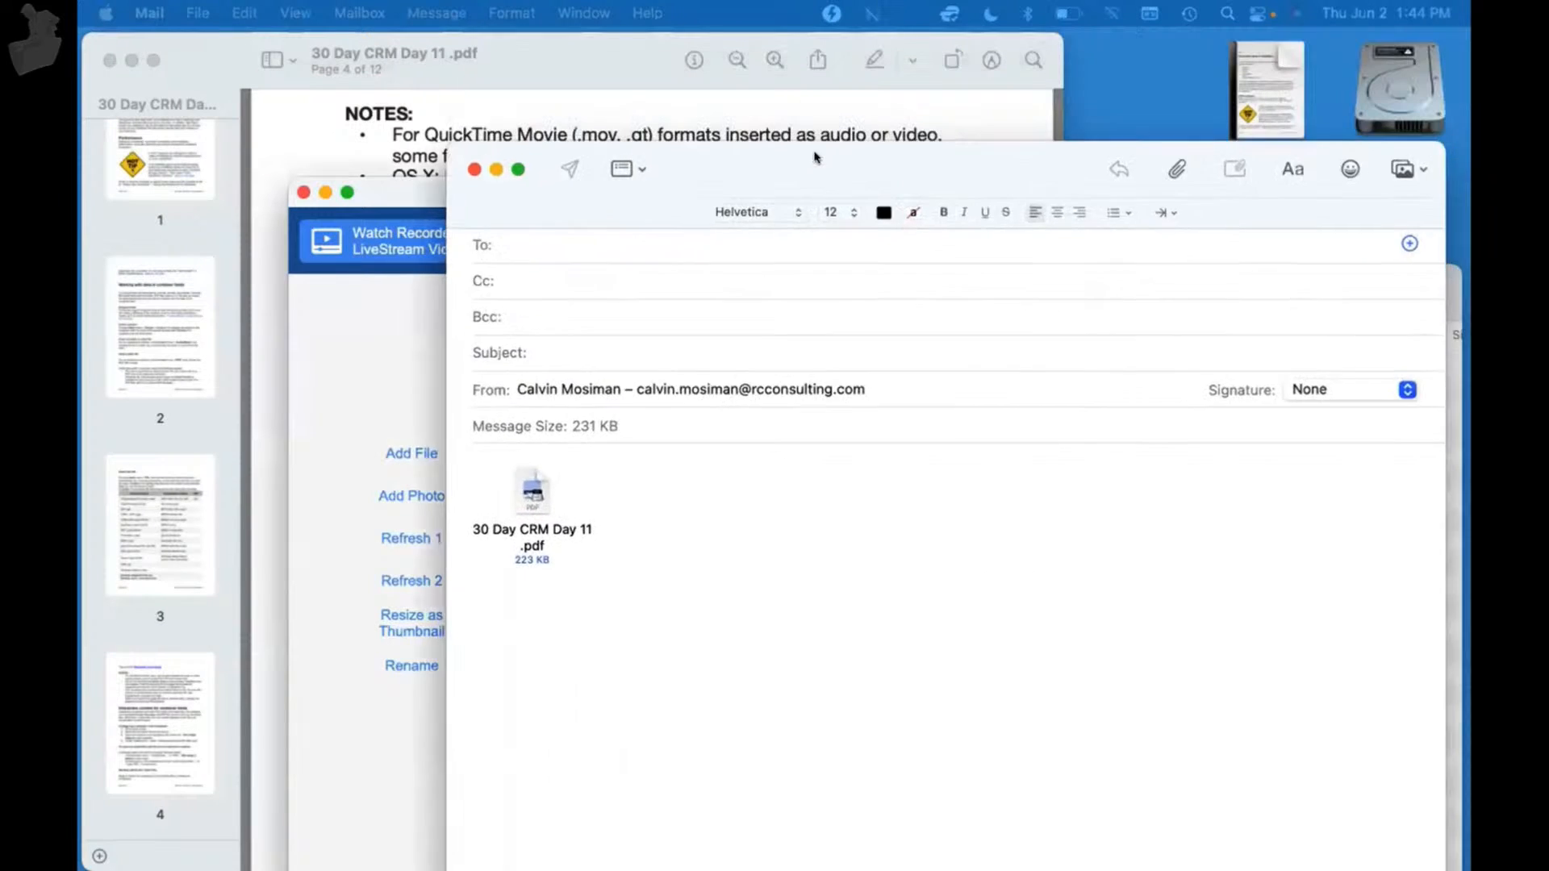
pyautogui.moveTo(501, 595)
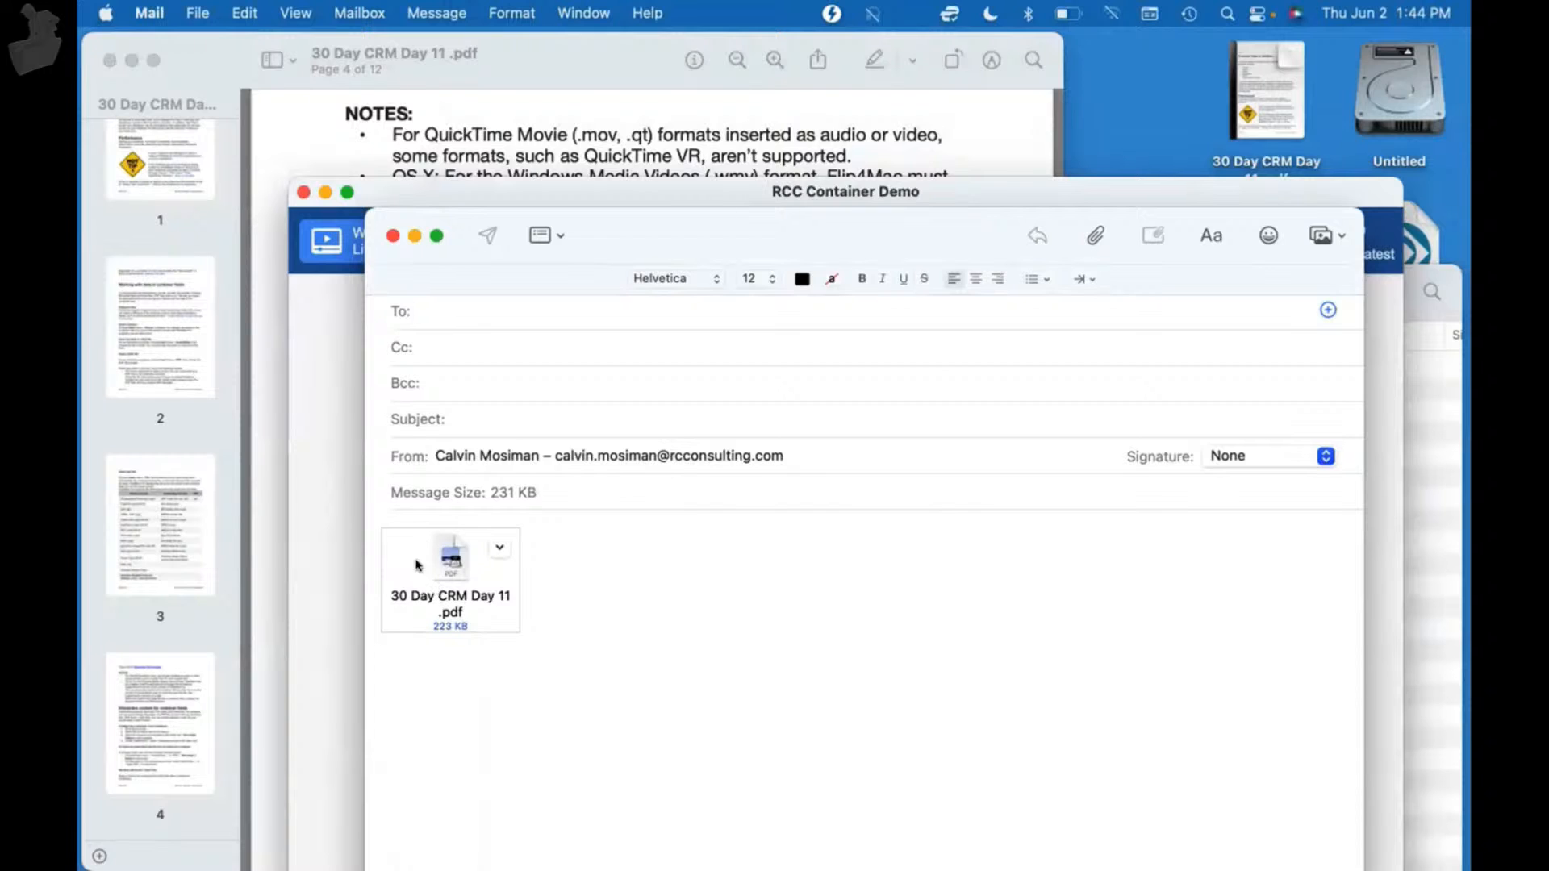
pyautogui.click(421, 325)
pyautogui.click(393, 236)
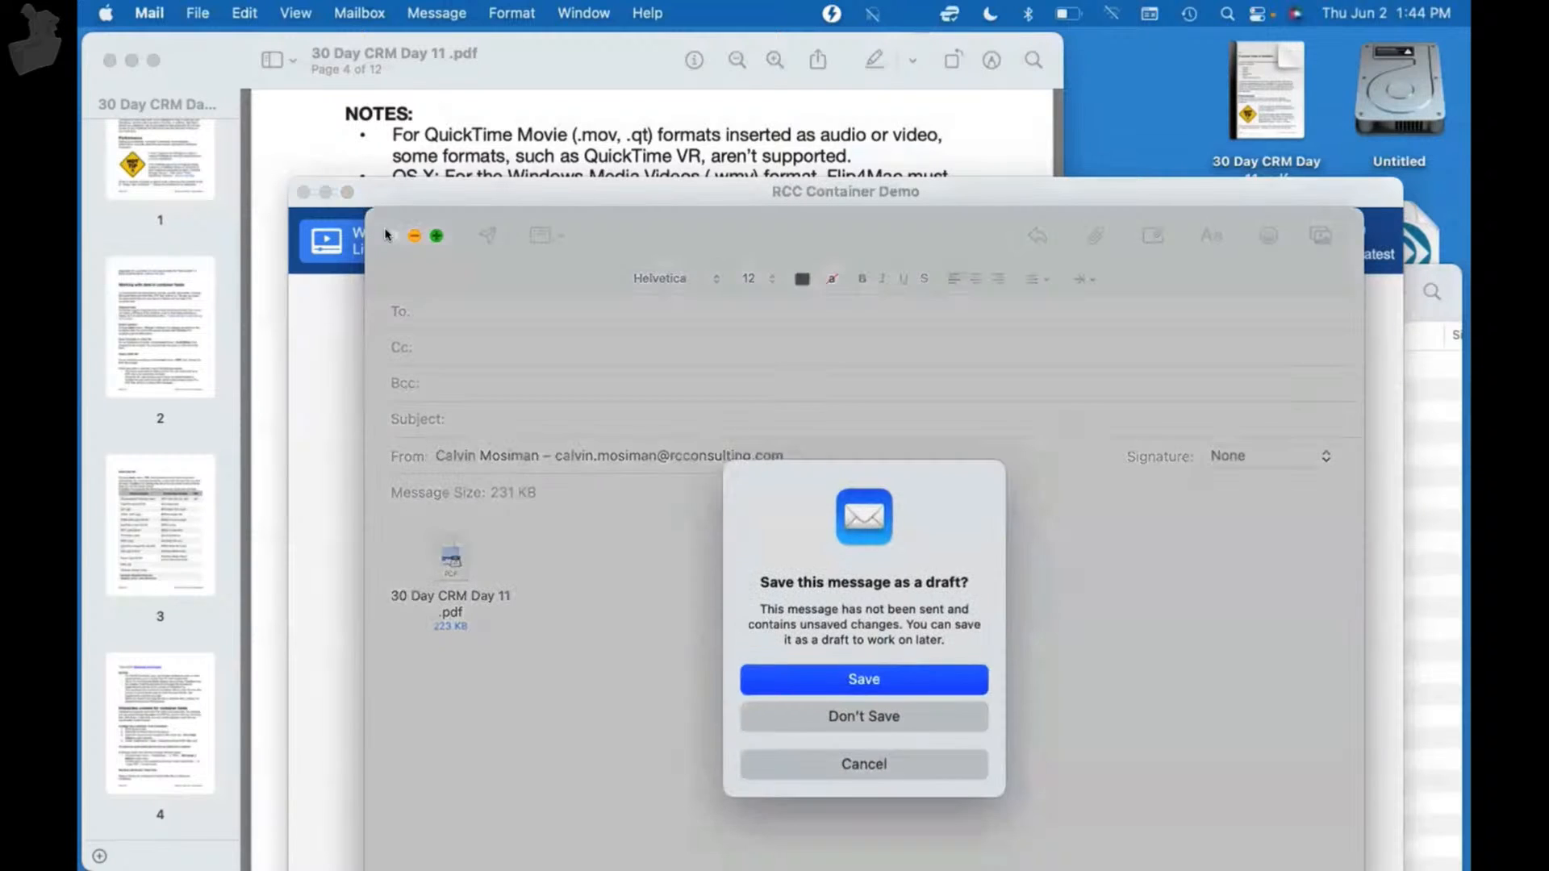
pyautogui.click(837, 715)
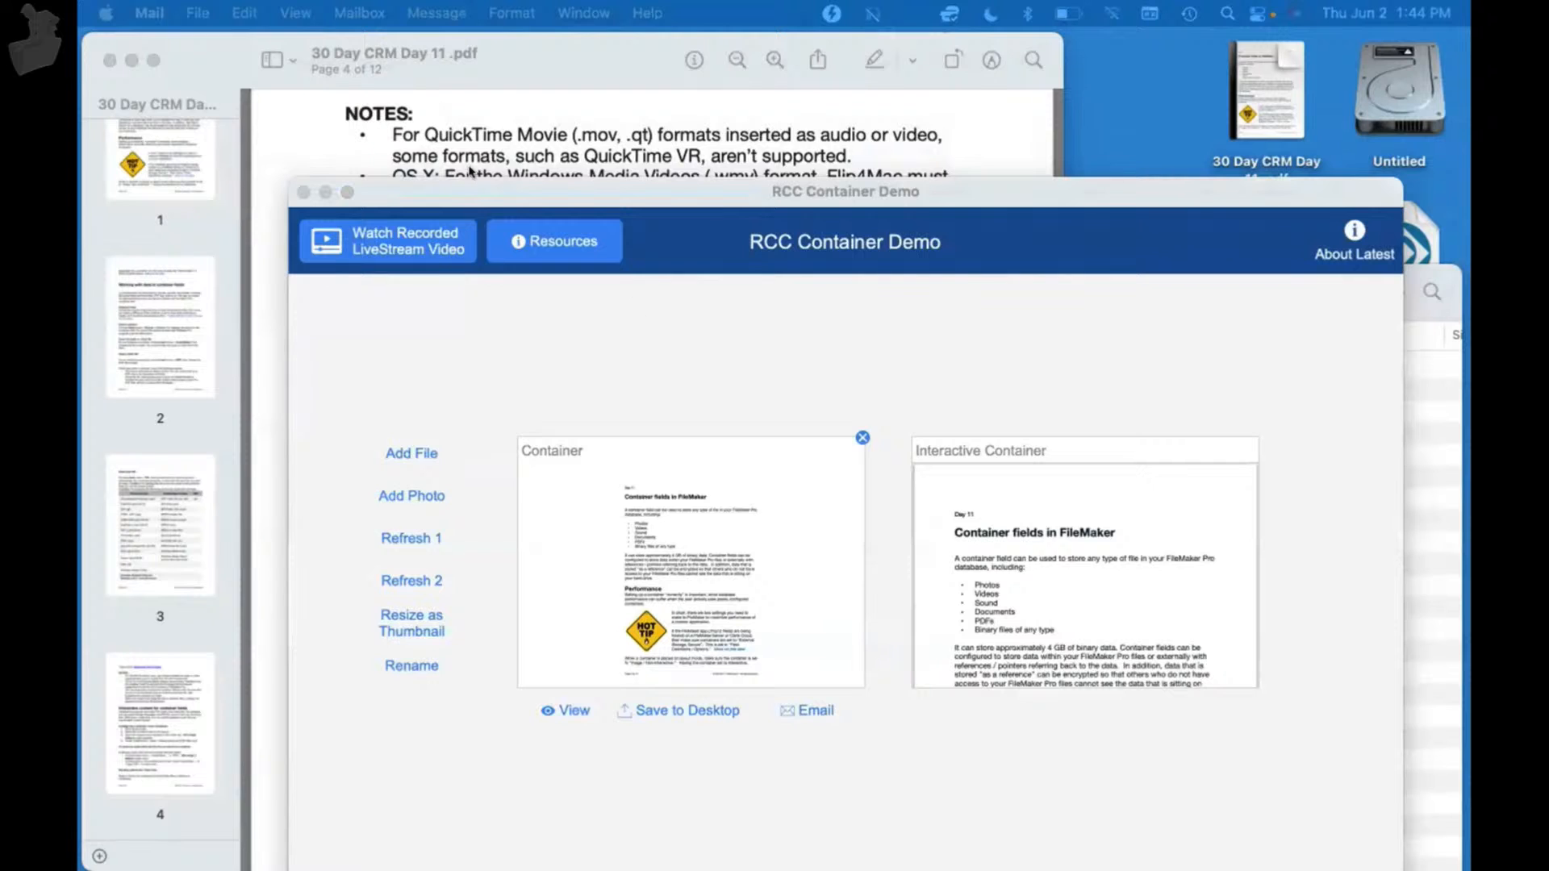
pyautogui.click(807, 346)
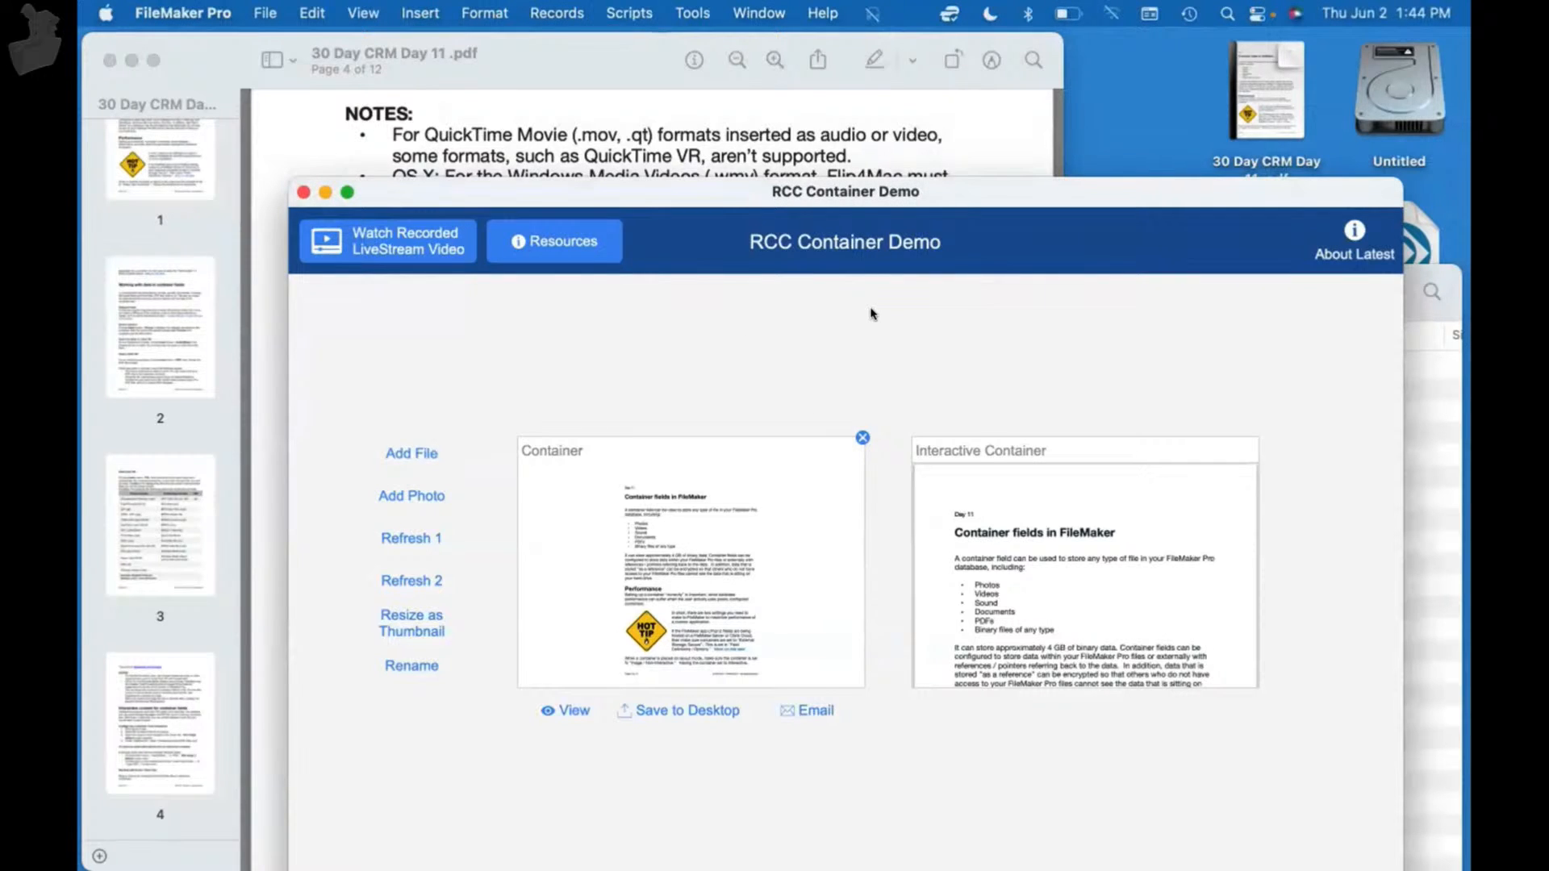
# - Open the Send Email script in the Script Workspace and review the $file variable and Export Field Contents email attachment option
pyautogui.press('super+shift+s')
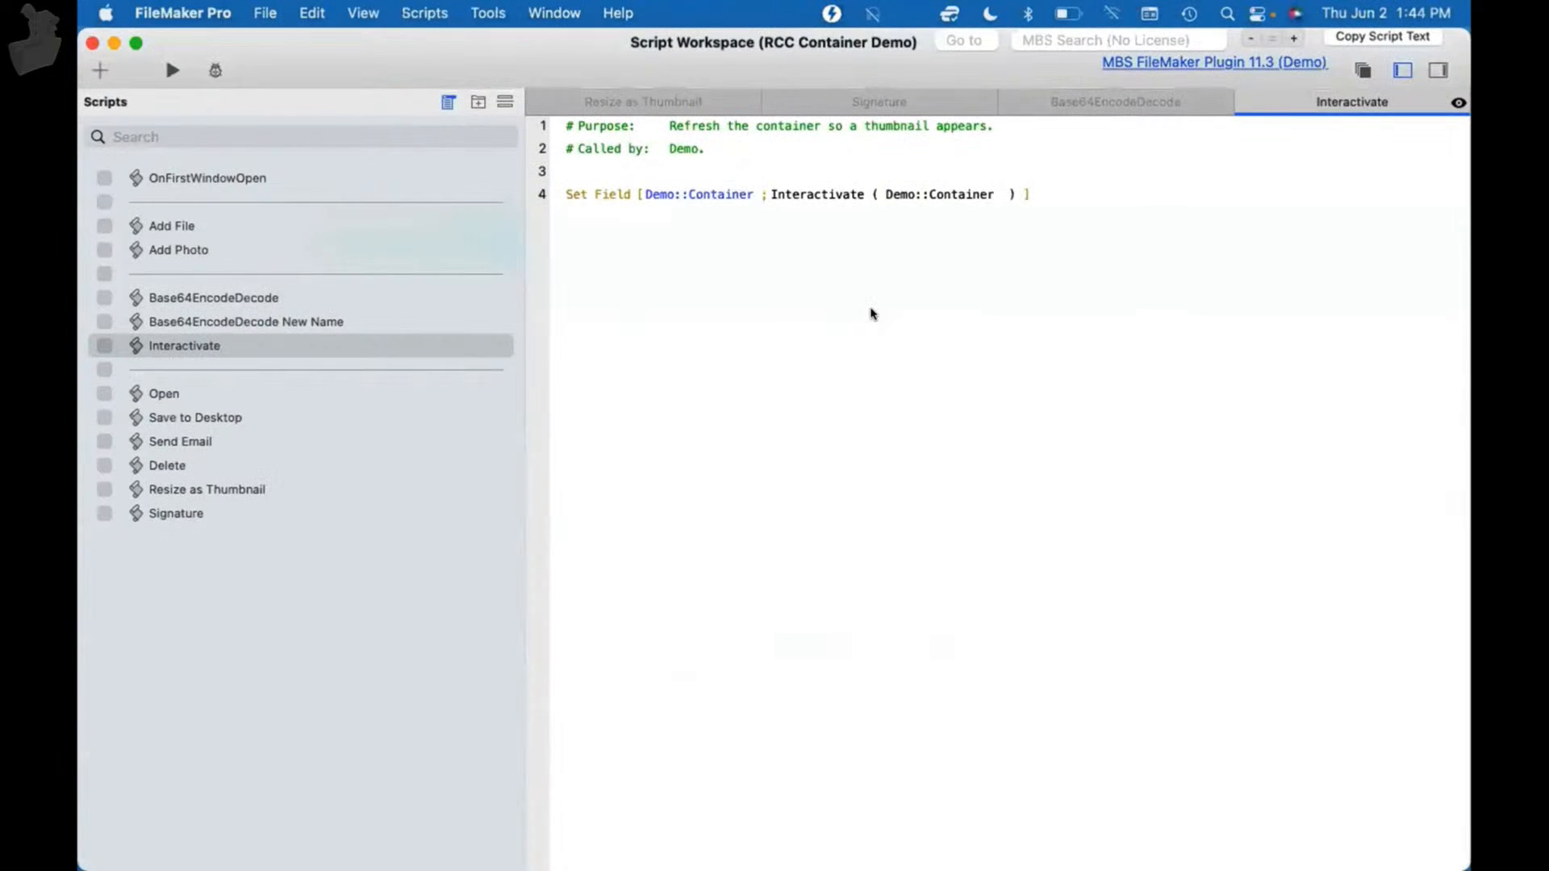
pyautogui.click(195, 440)
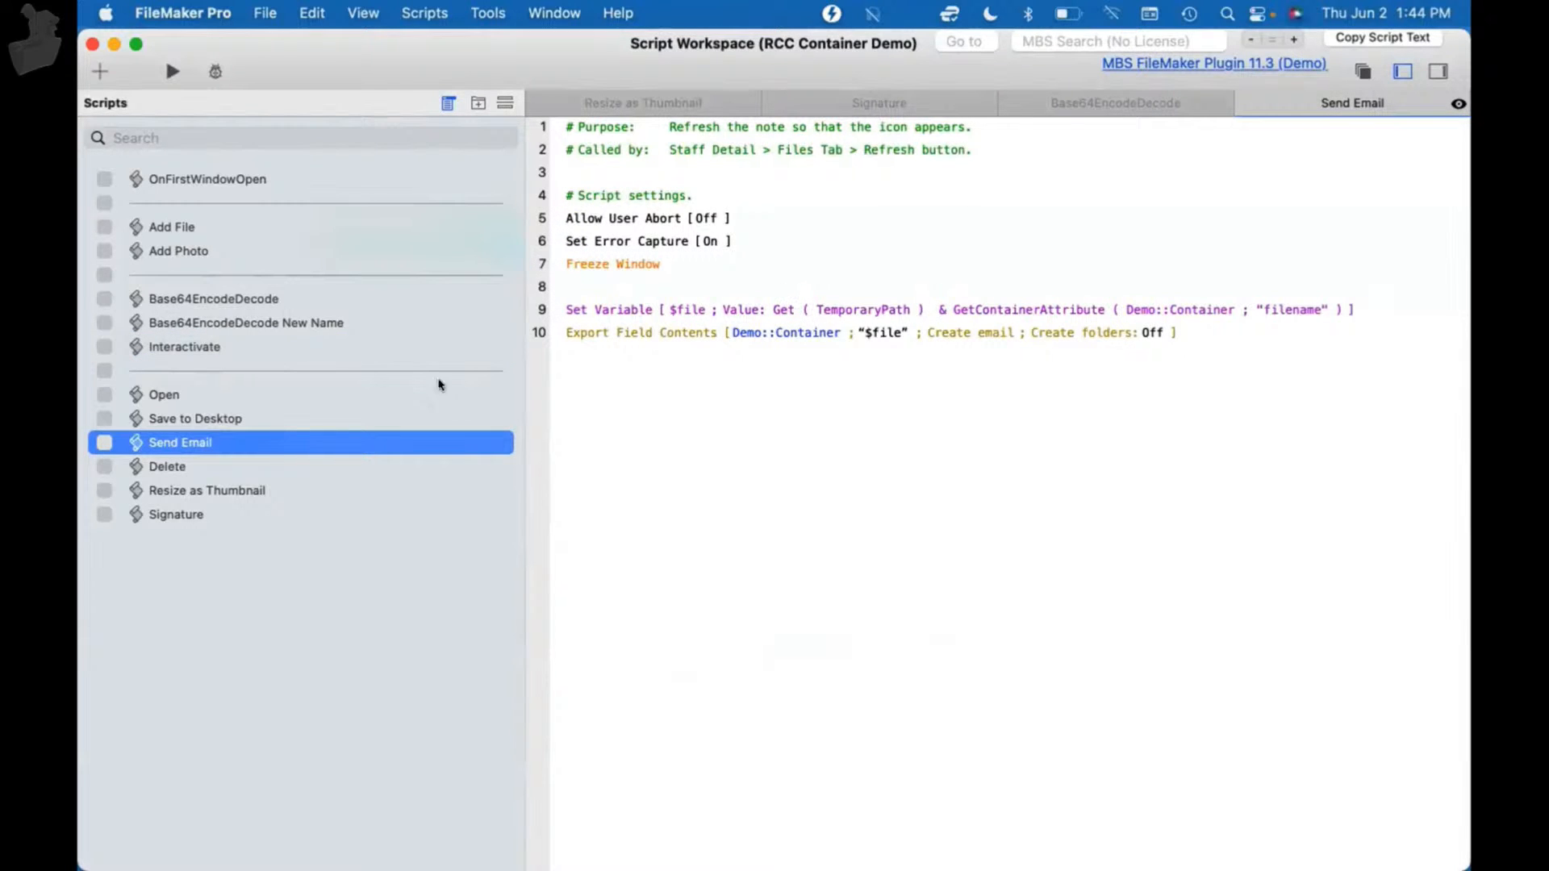
pyautogui.click(901, 315)
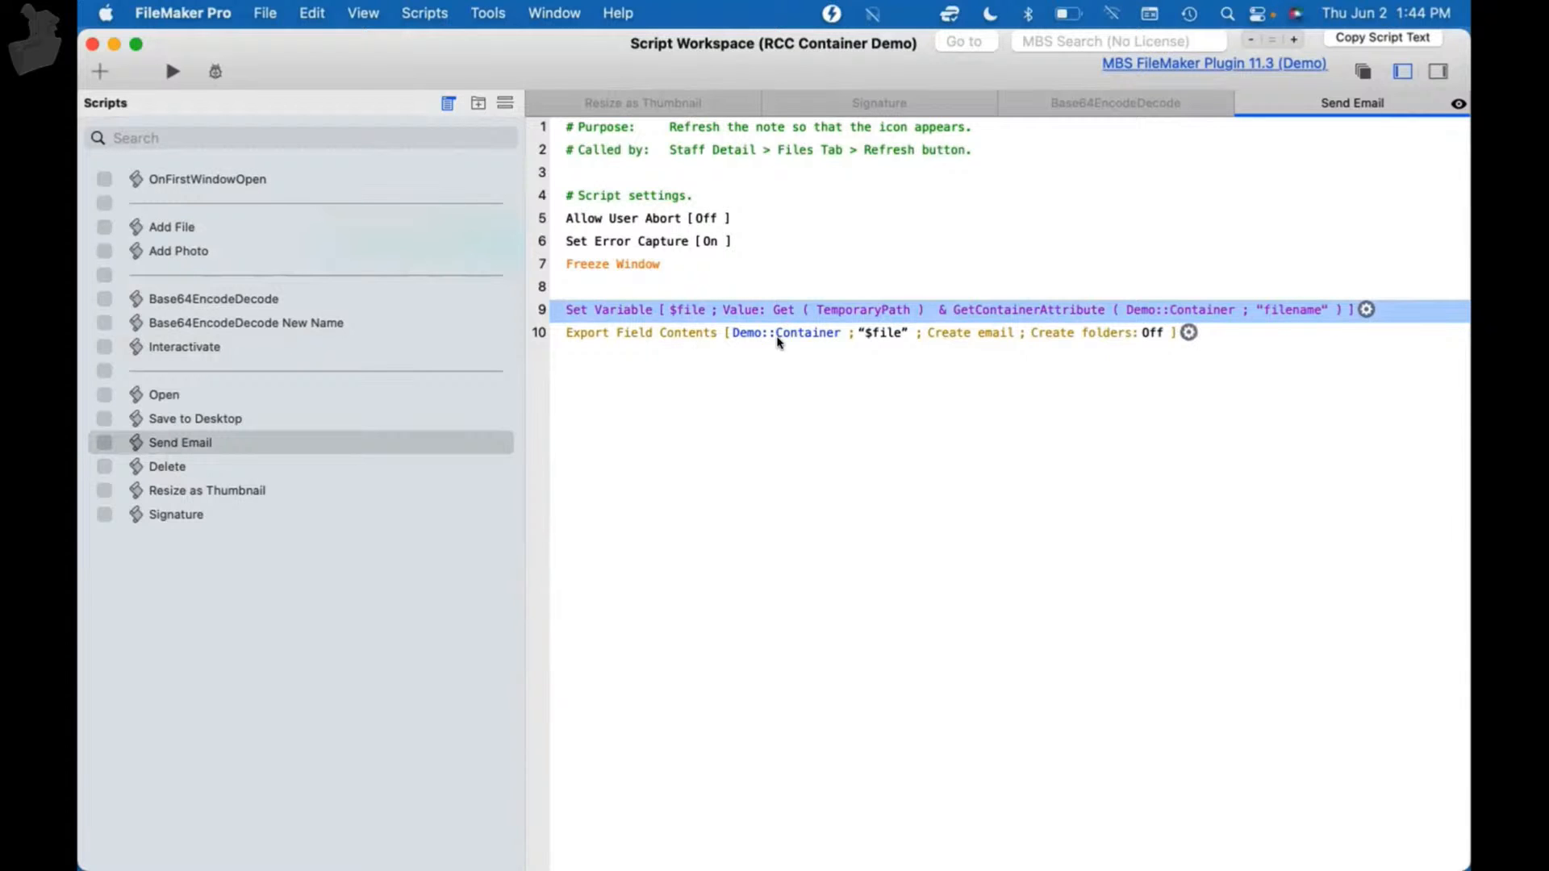
pyautogui.click(1188, 332)
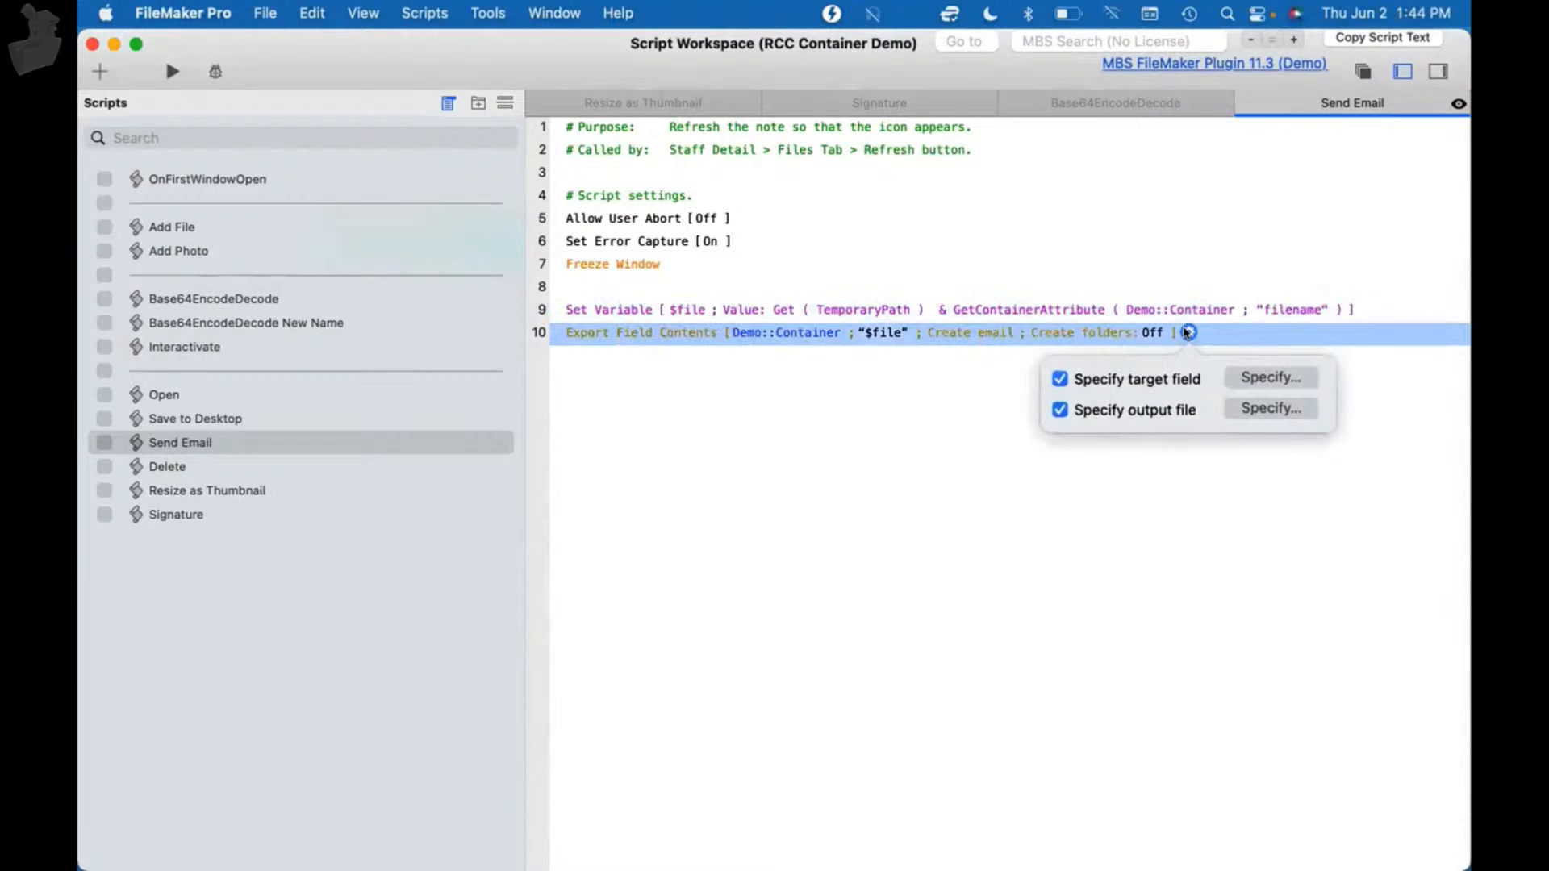
pyautogui.click(1248, 409)
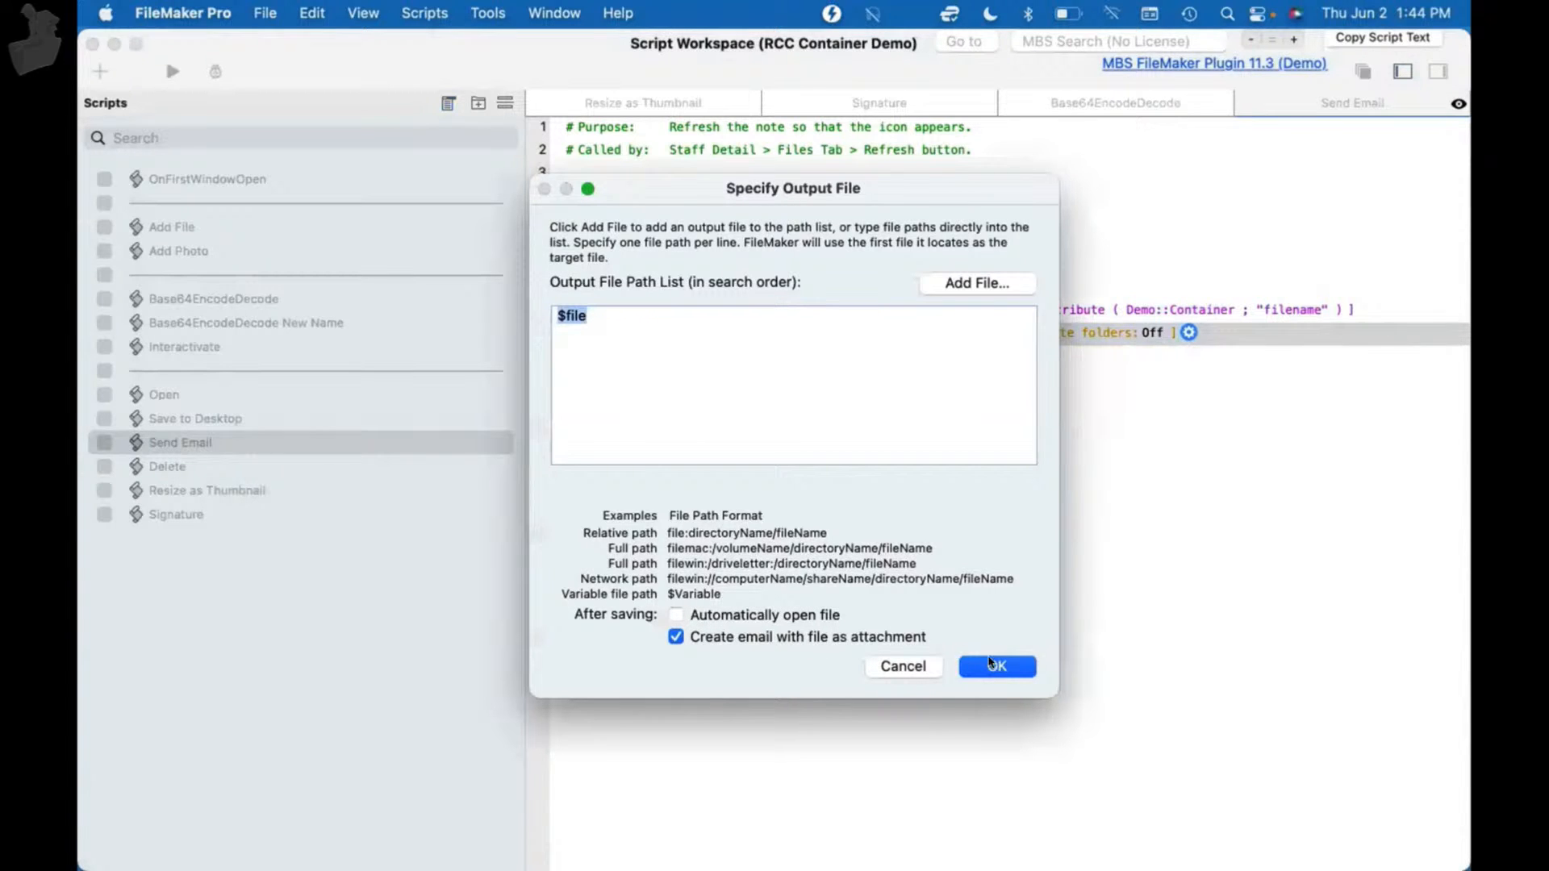
pyautogui.click(990, 663)
pyautogui.click(676, 571)
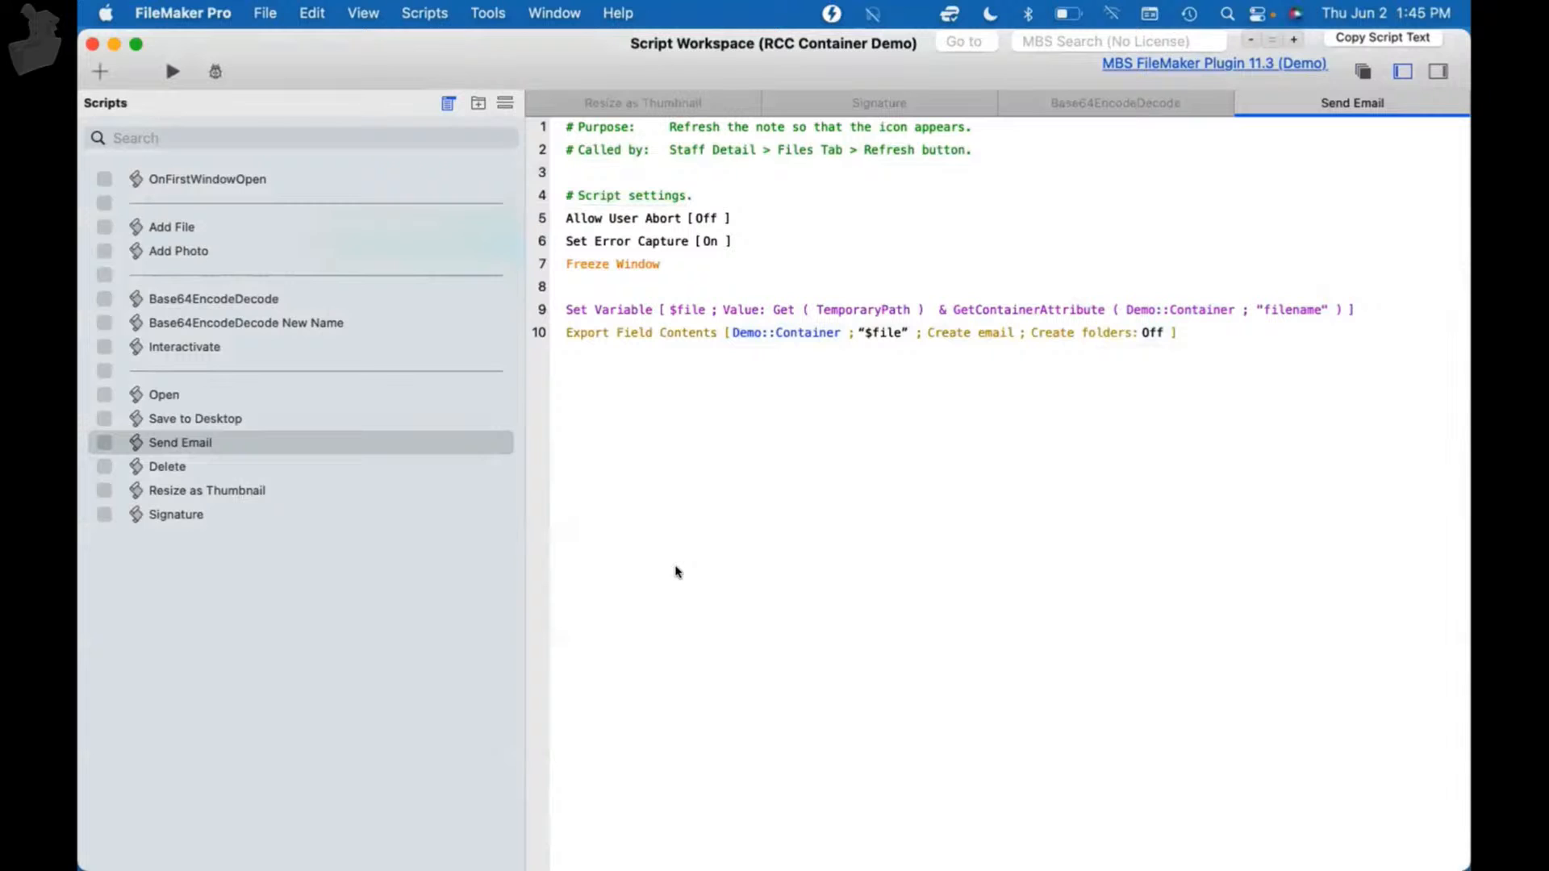
# - Review the output file options of the Export Field Contents step in the Save to Desktop script
pyautogui.click(297, 420)
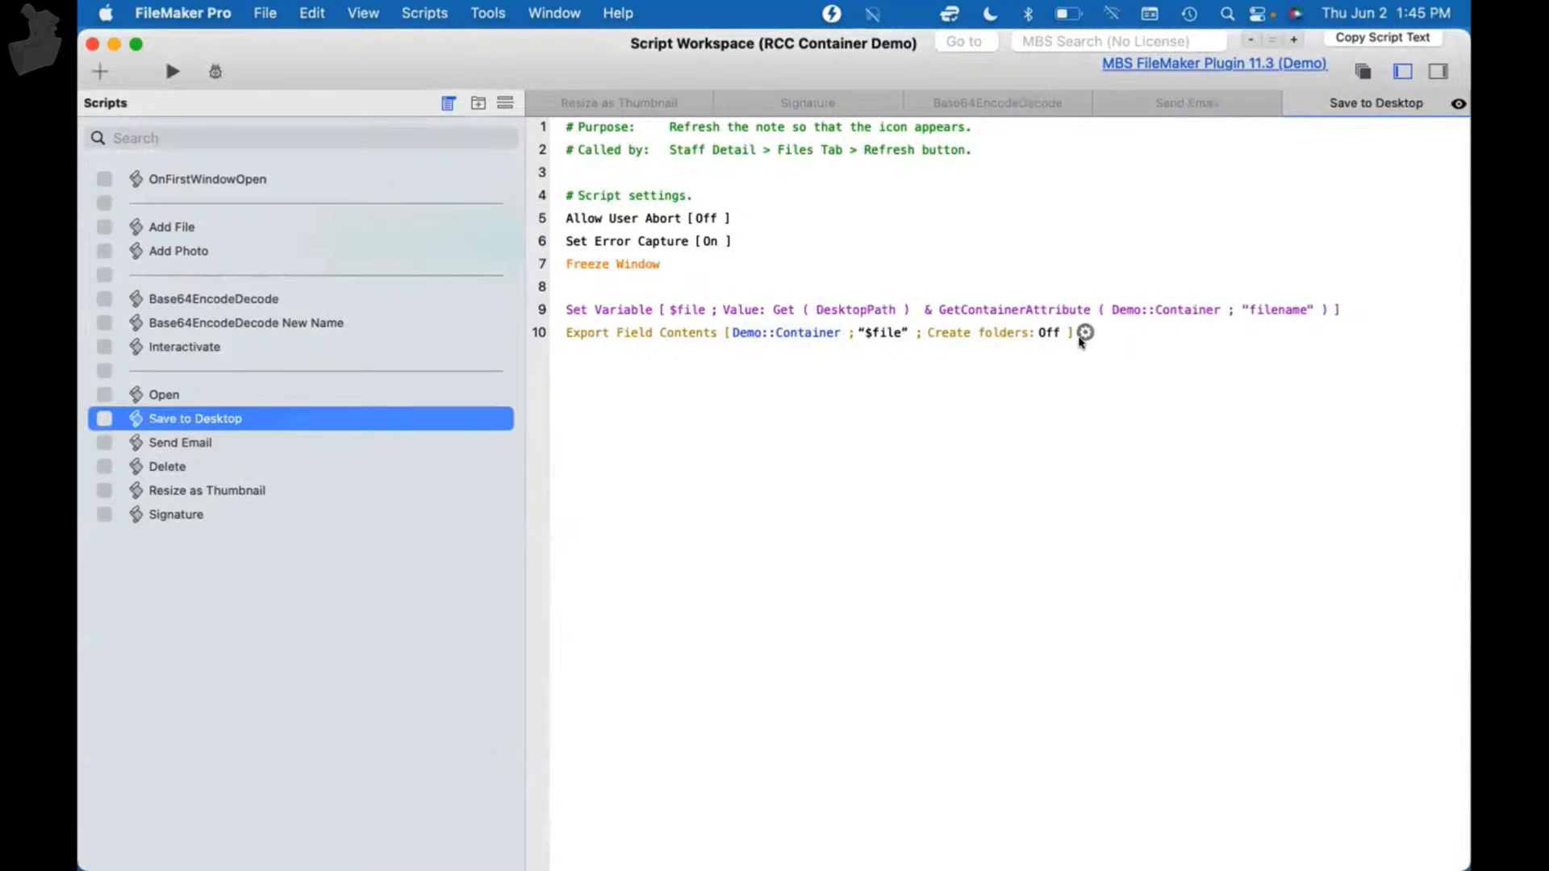
pyautogui.click(1082, 334)
pyautogui.click(1151, 406)
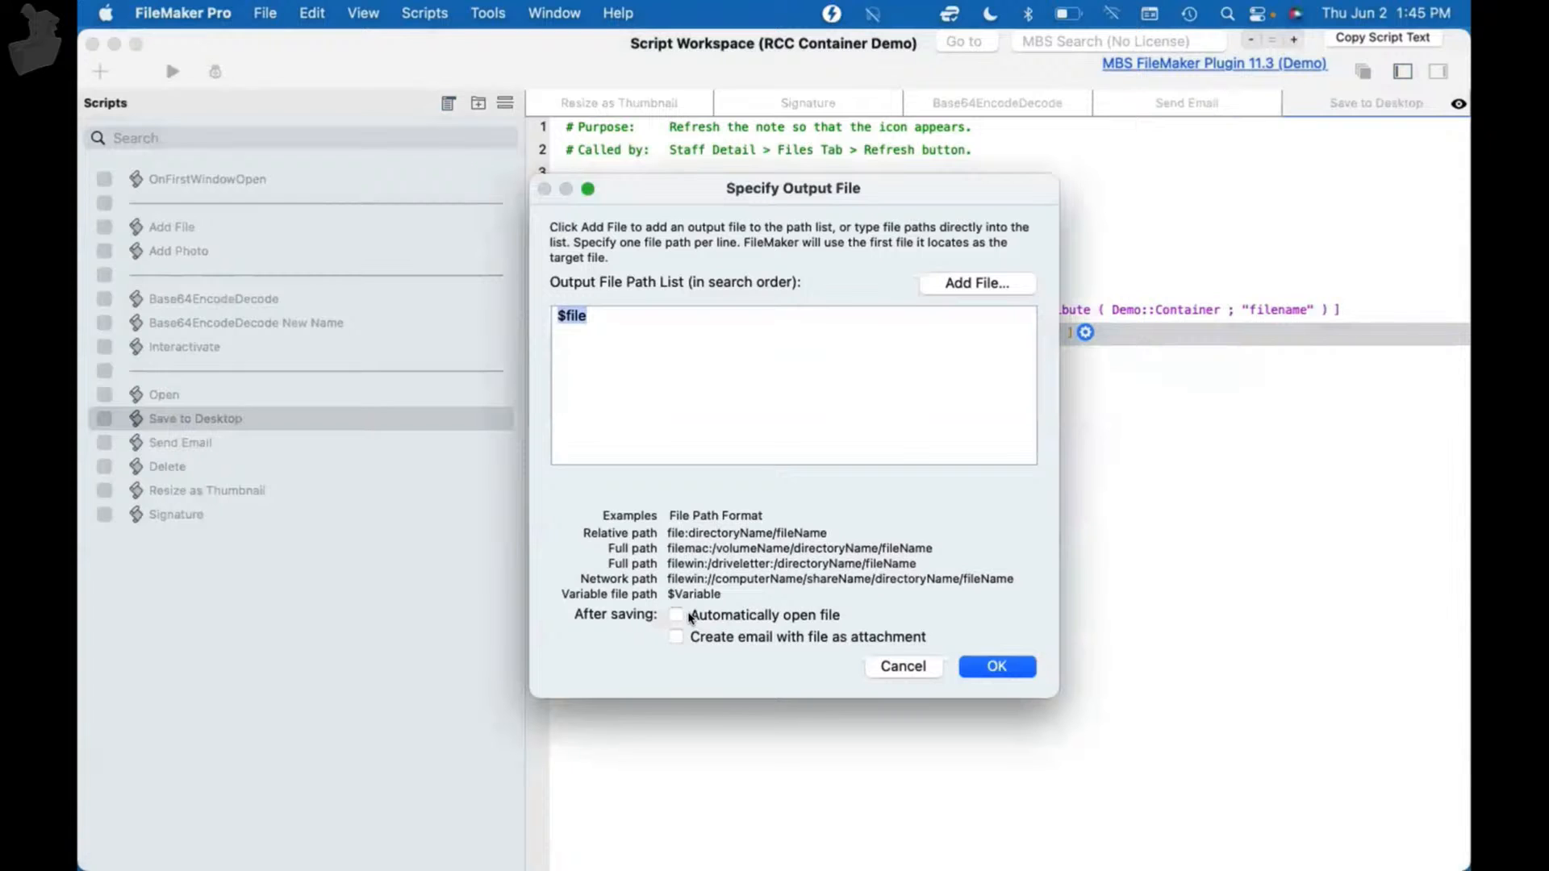
pyautogui.click(978, 663)
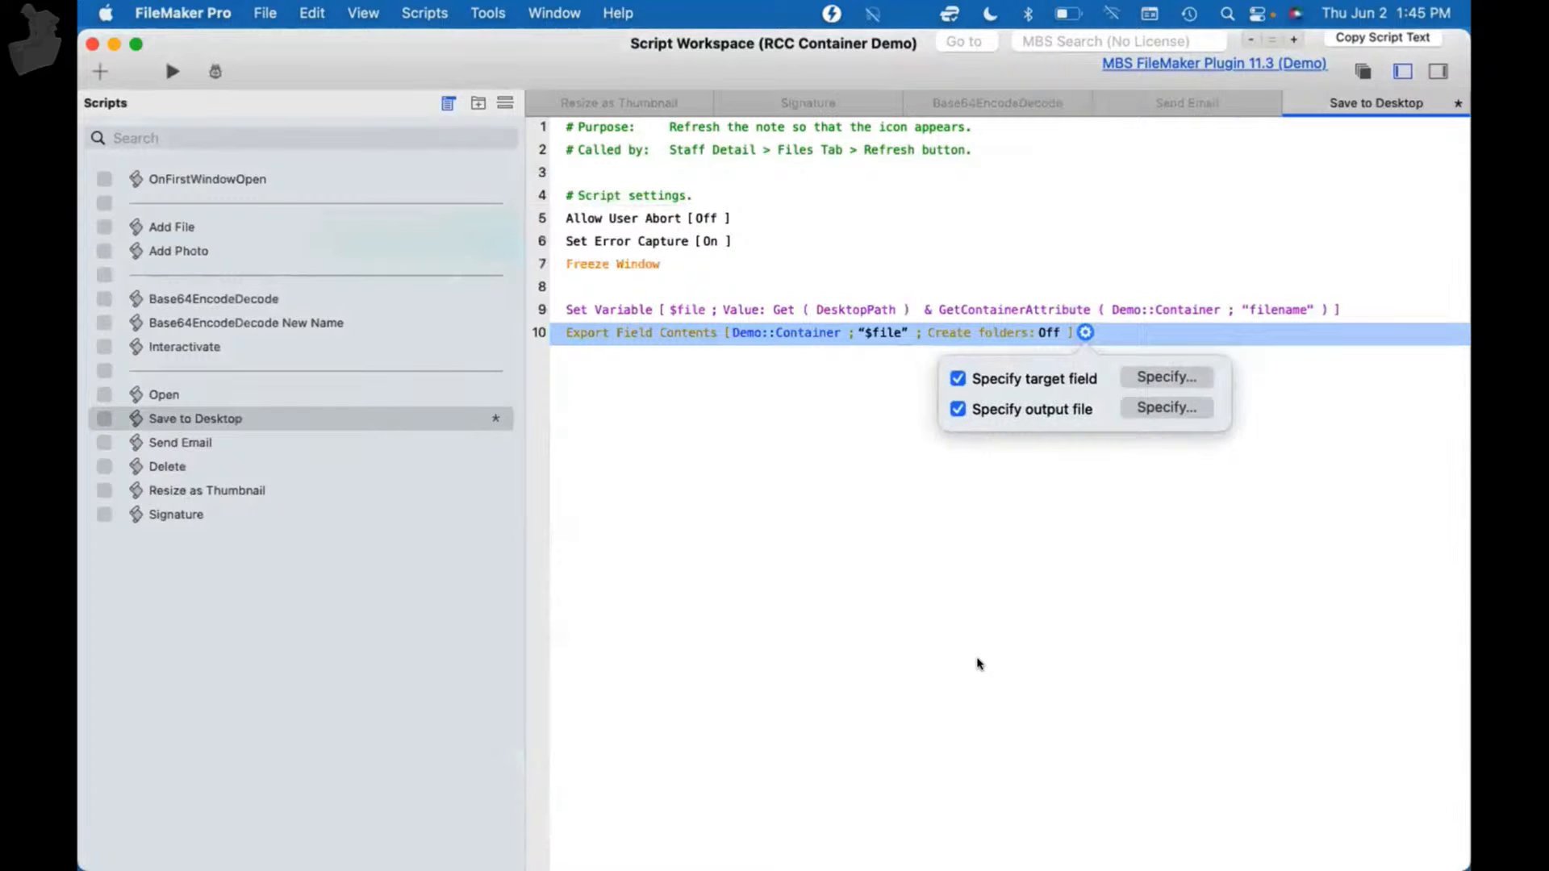
pyautogui.click(978, 663)
# - Review the output file options of Export Field Contents in the Open script, then save and close the Script Workspace
pyautogui.click(330, 396)
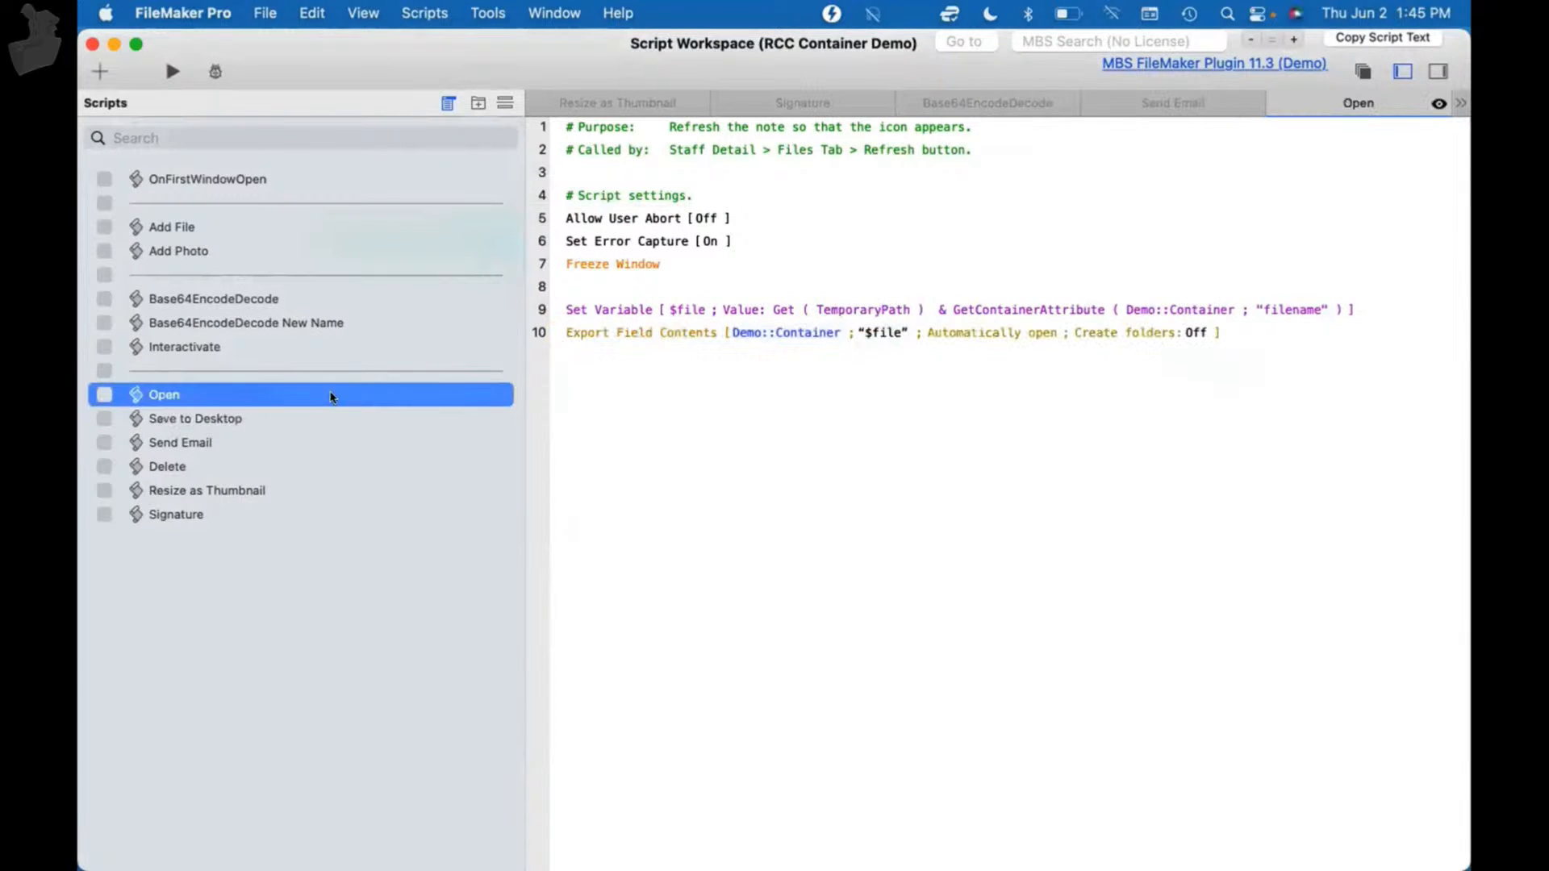
pyautogui.click(1232, 332)
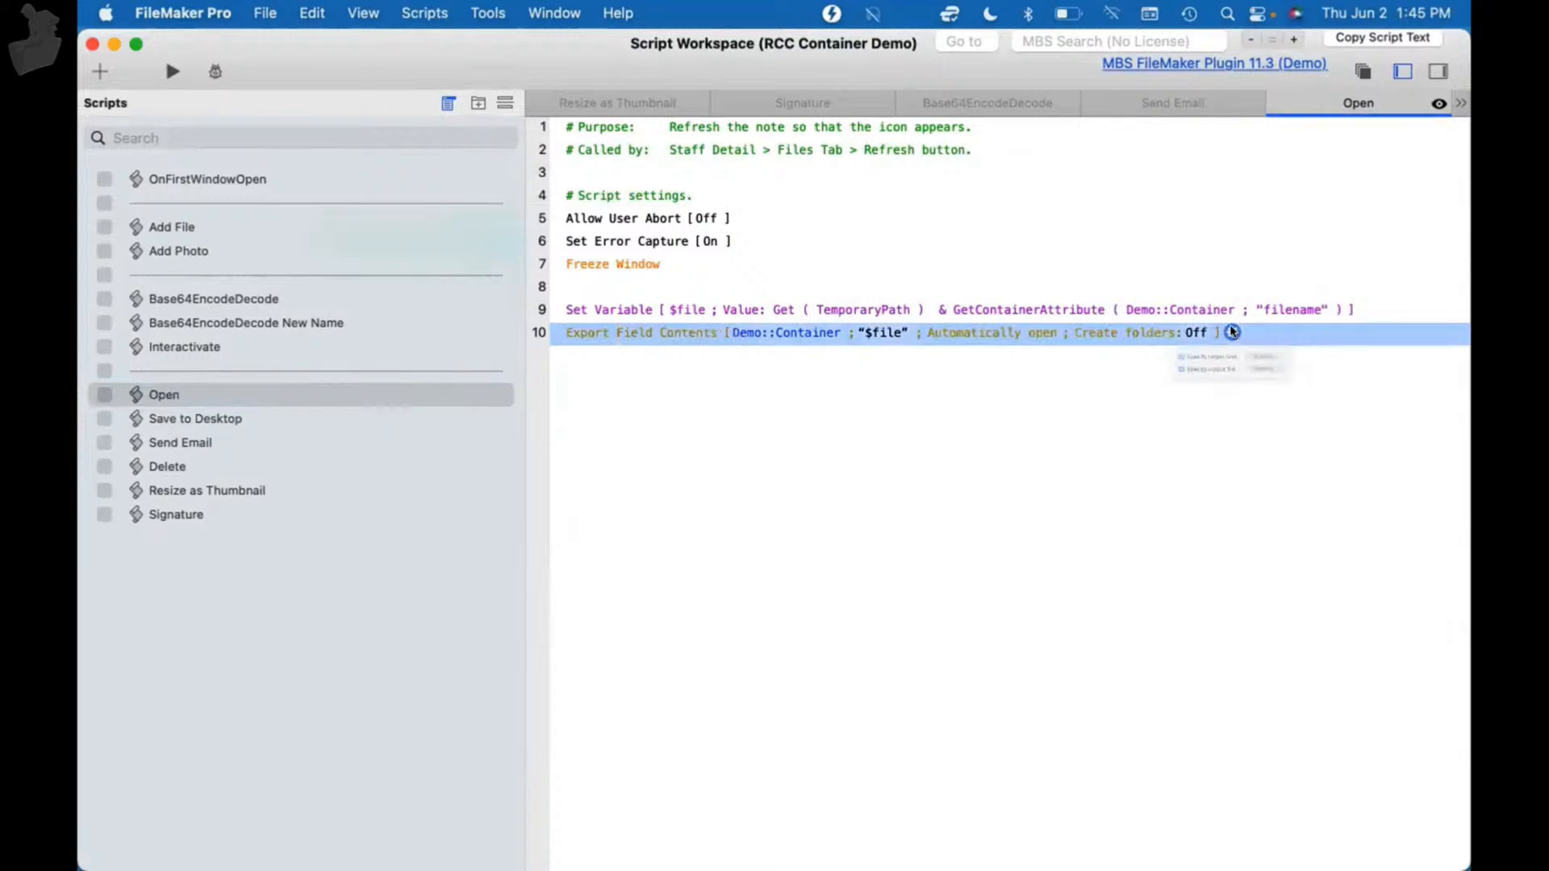
pyautogui.click(1314, 410)
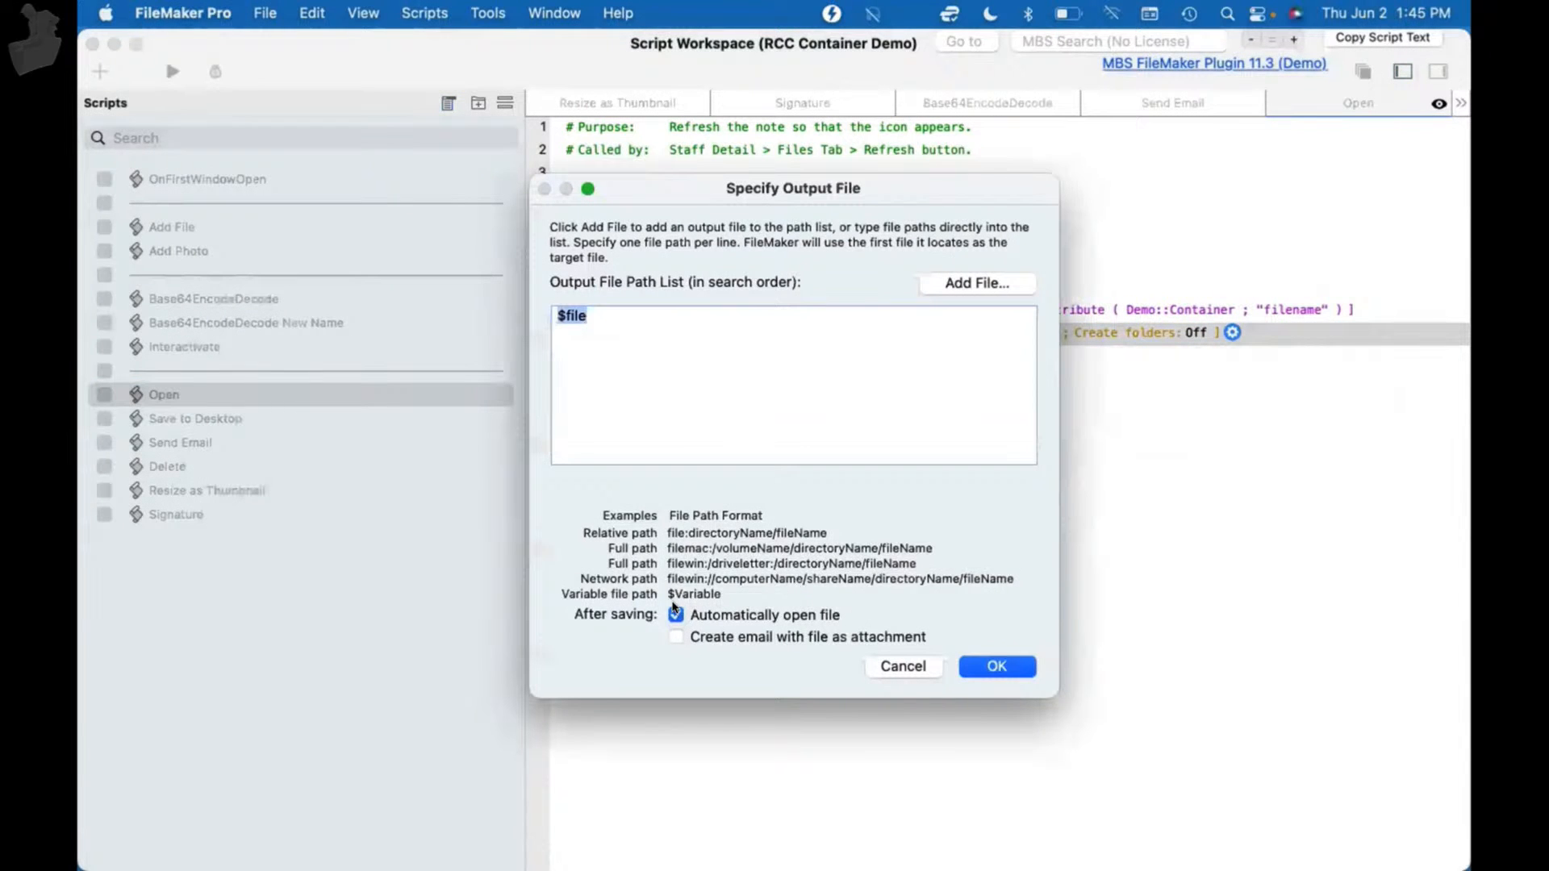
pyautogui.click(980, 662)
pyautogui.press('super+s')
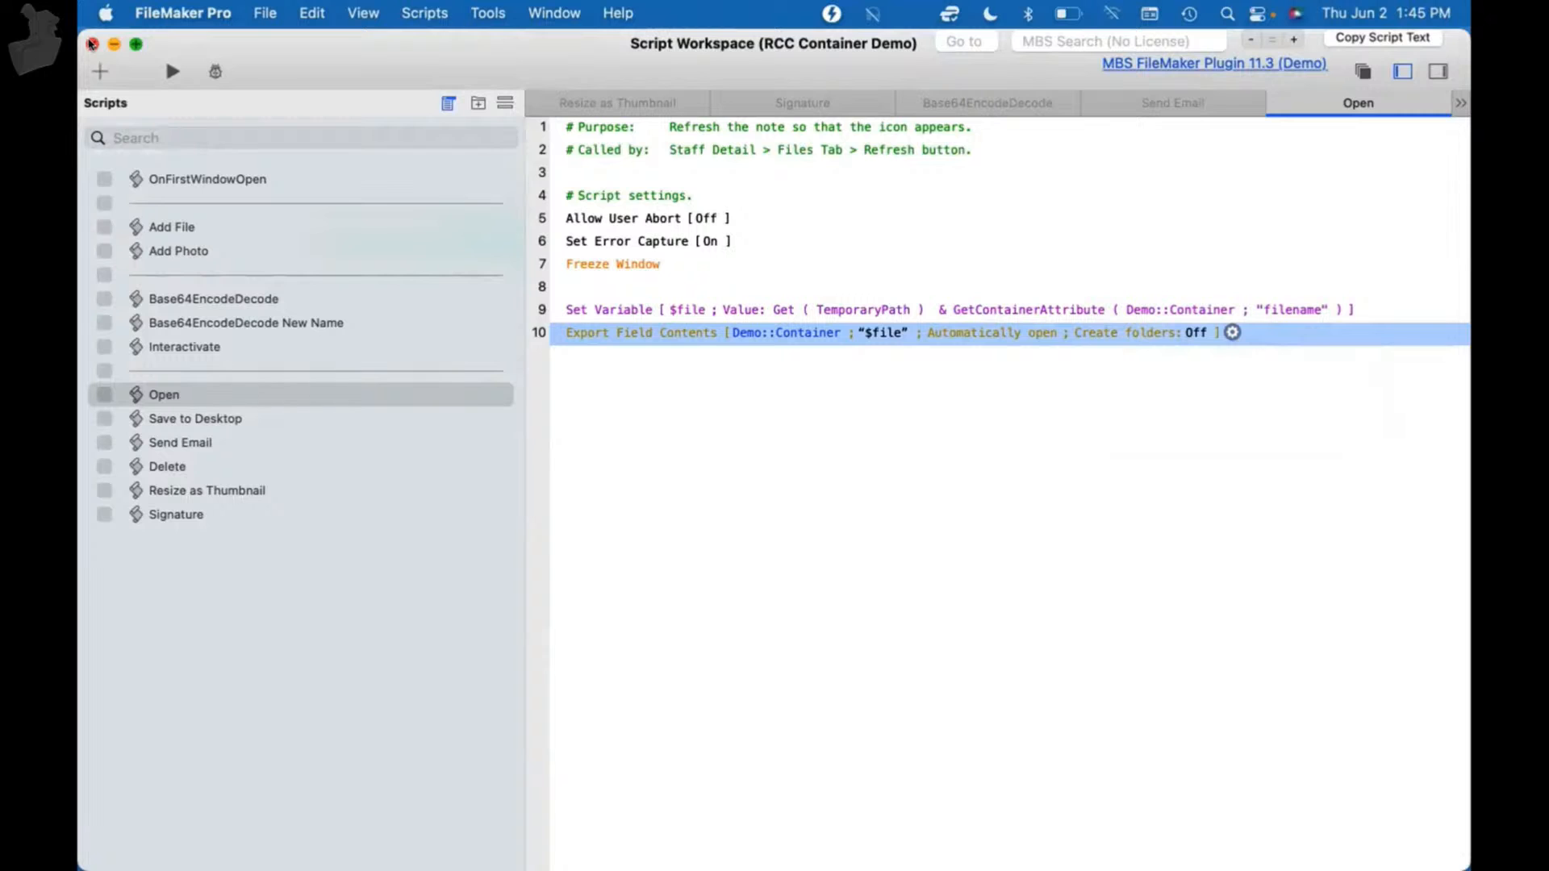
pyautogui.click(92, 44)
# - Read the page 4 instructions on configuring and filling interactive containers in the Day 11 PDF, then return to the demo
pyautogui.click(177, 524)
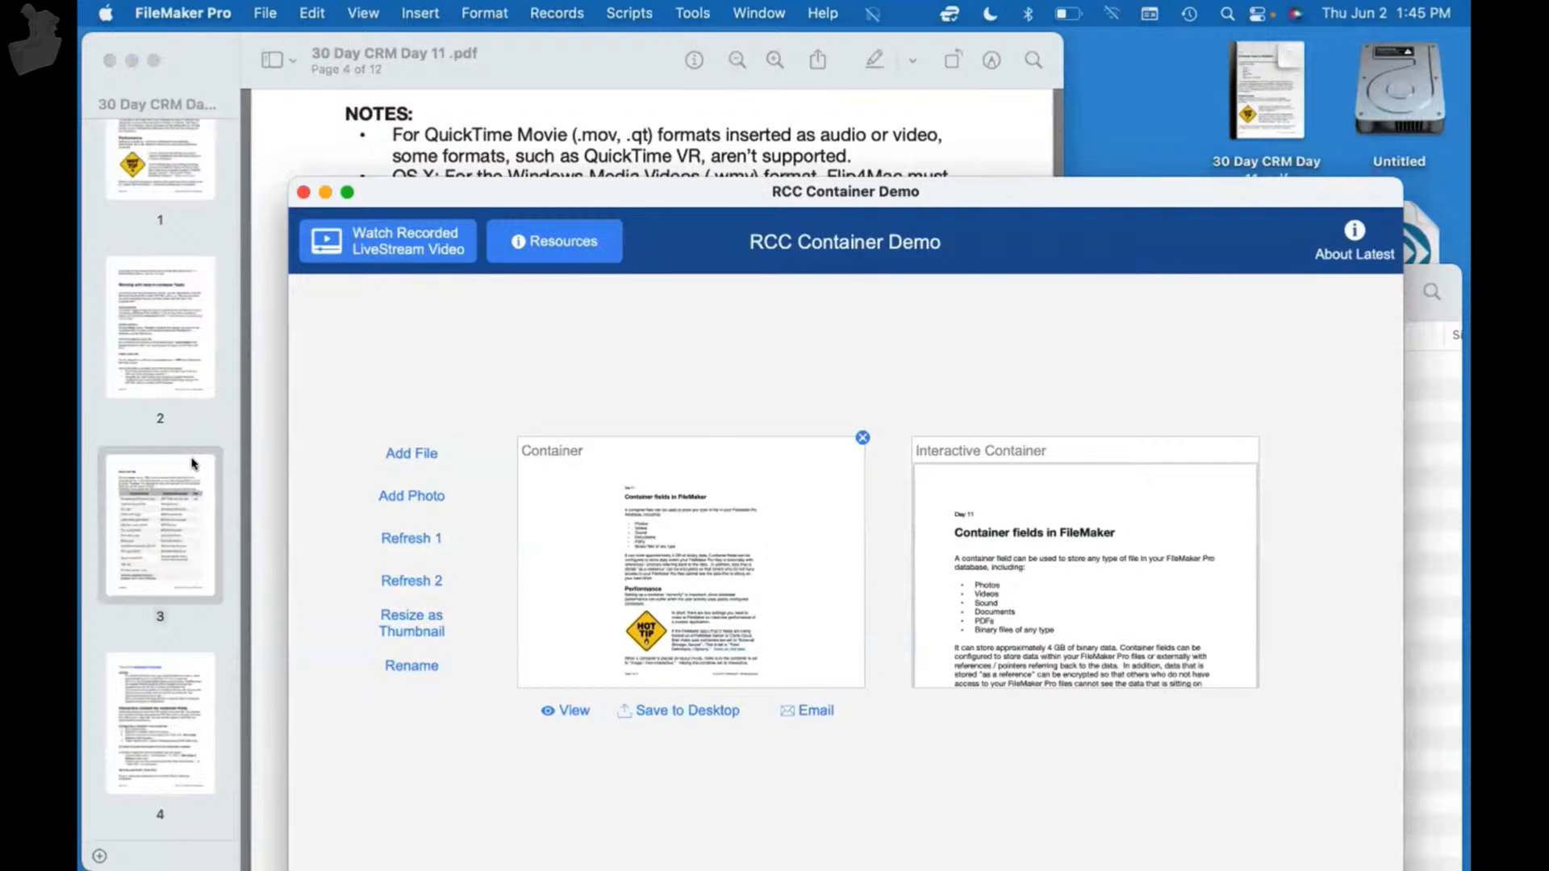
pyautogui.scroll(-15, 508, 430)
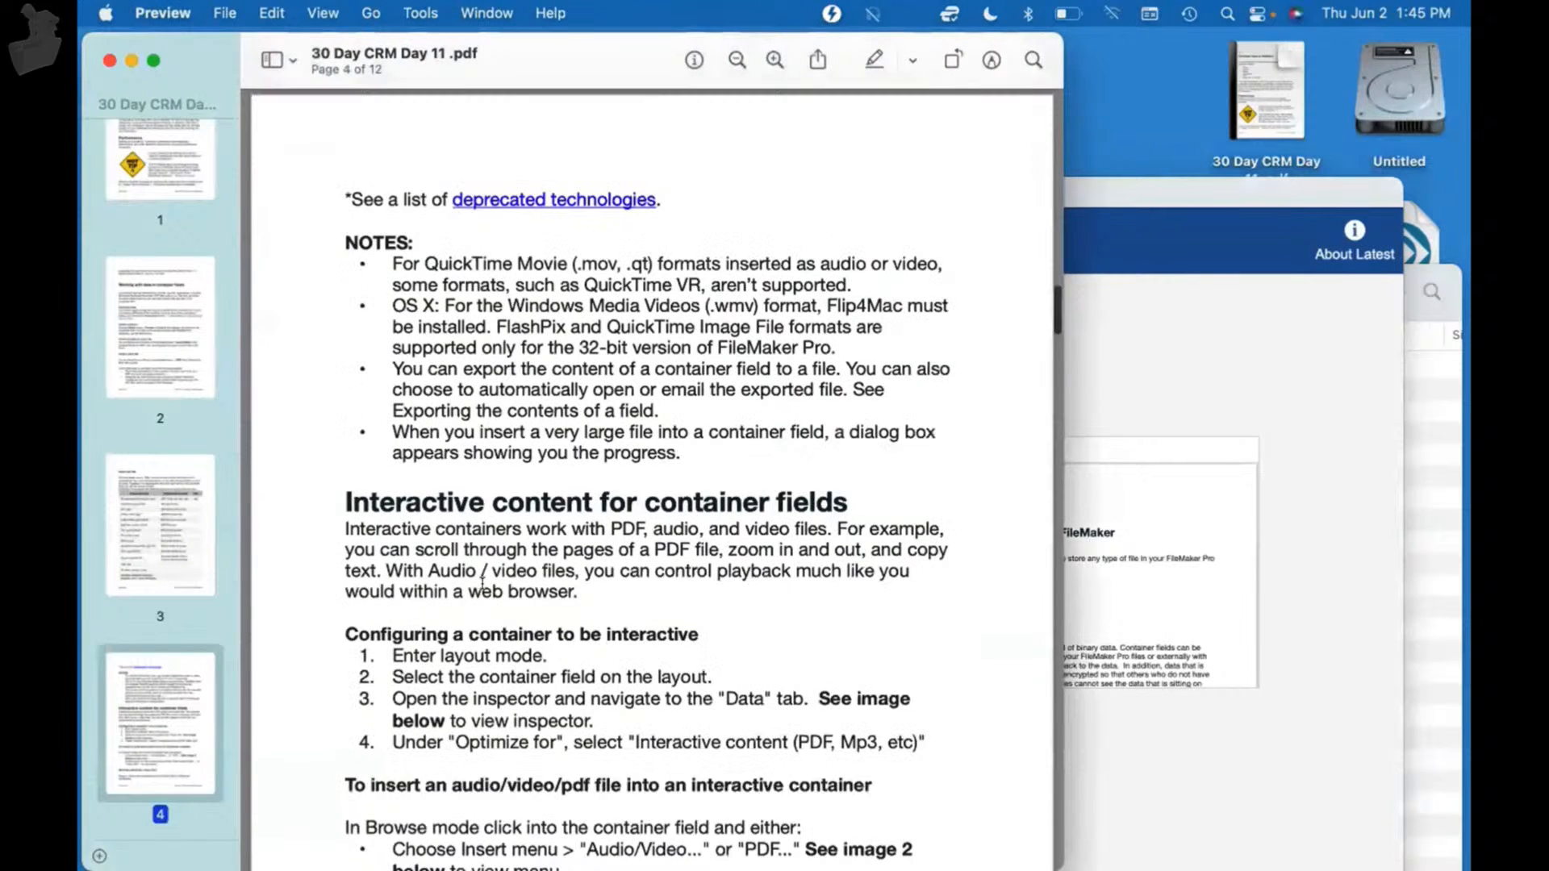
pyautogui.scroll(-5, 485, 586)
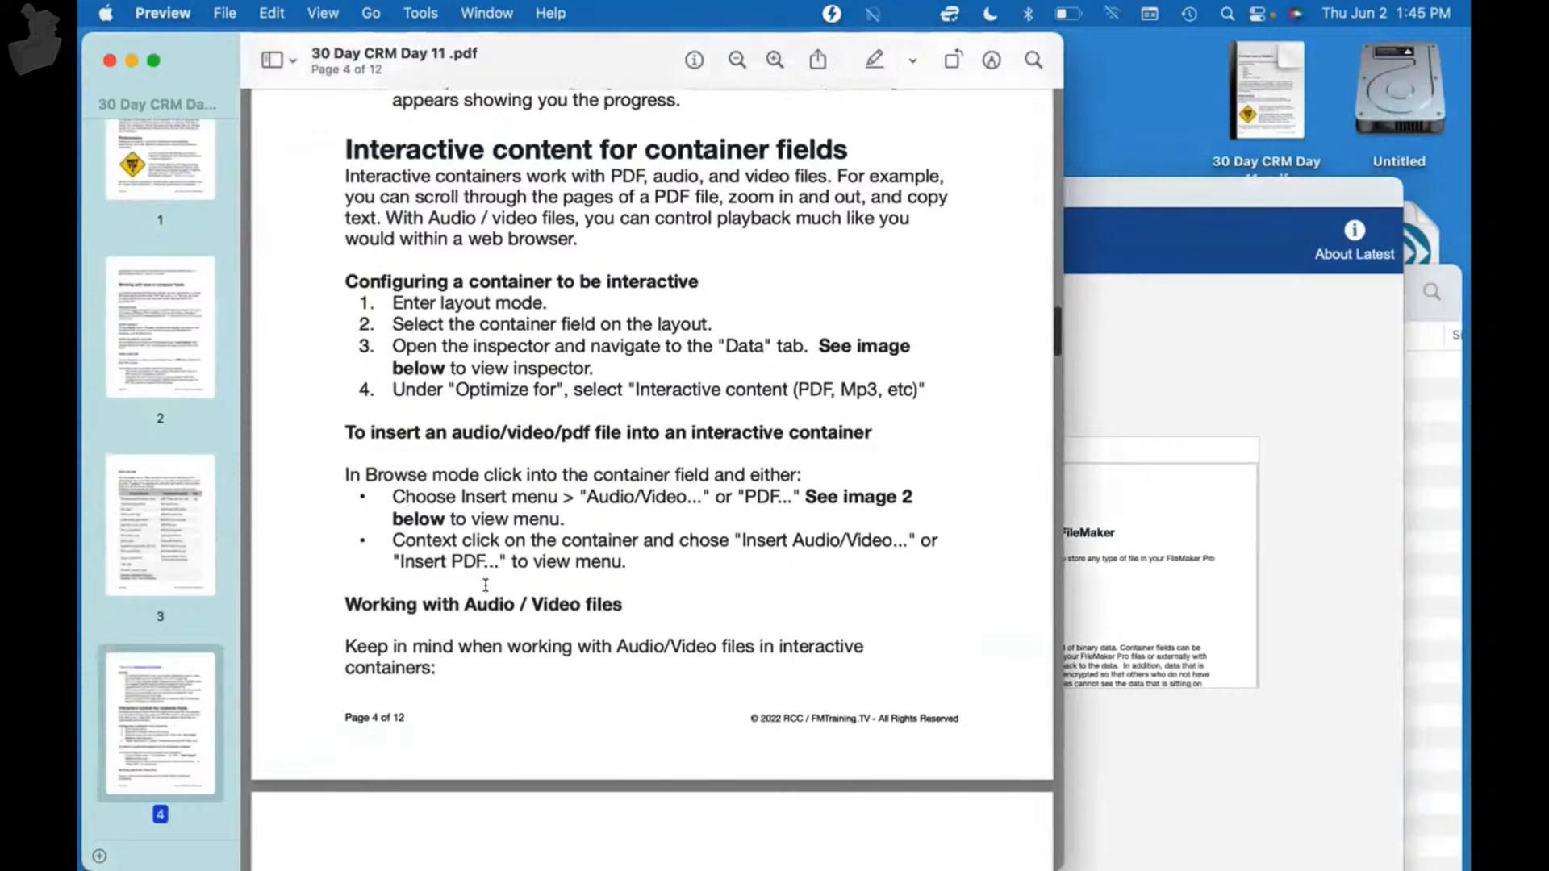
pyautogui.click(1257, 392)
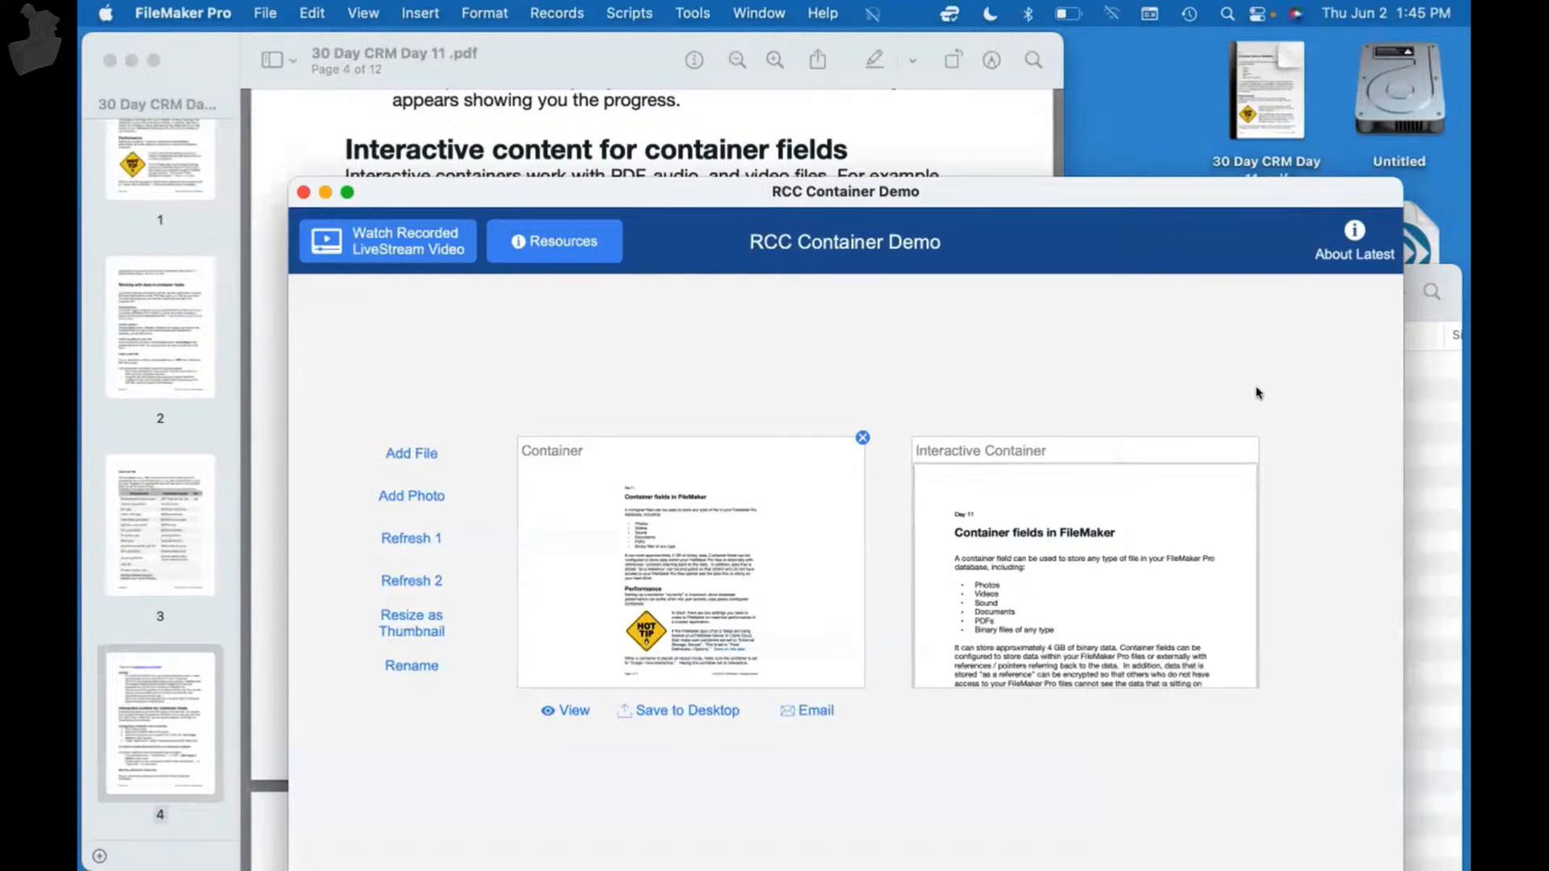
pyautogui.click(974, 148)
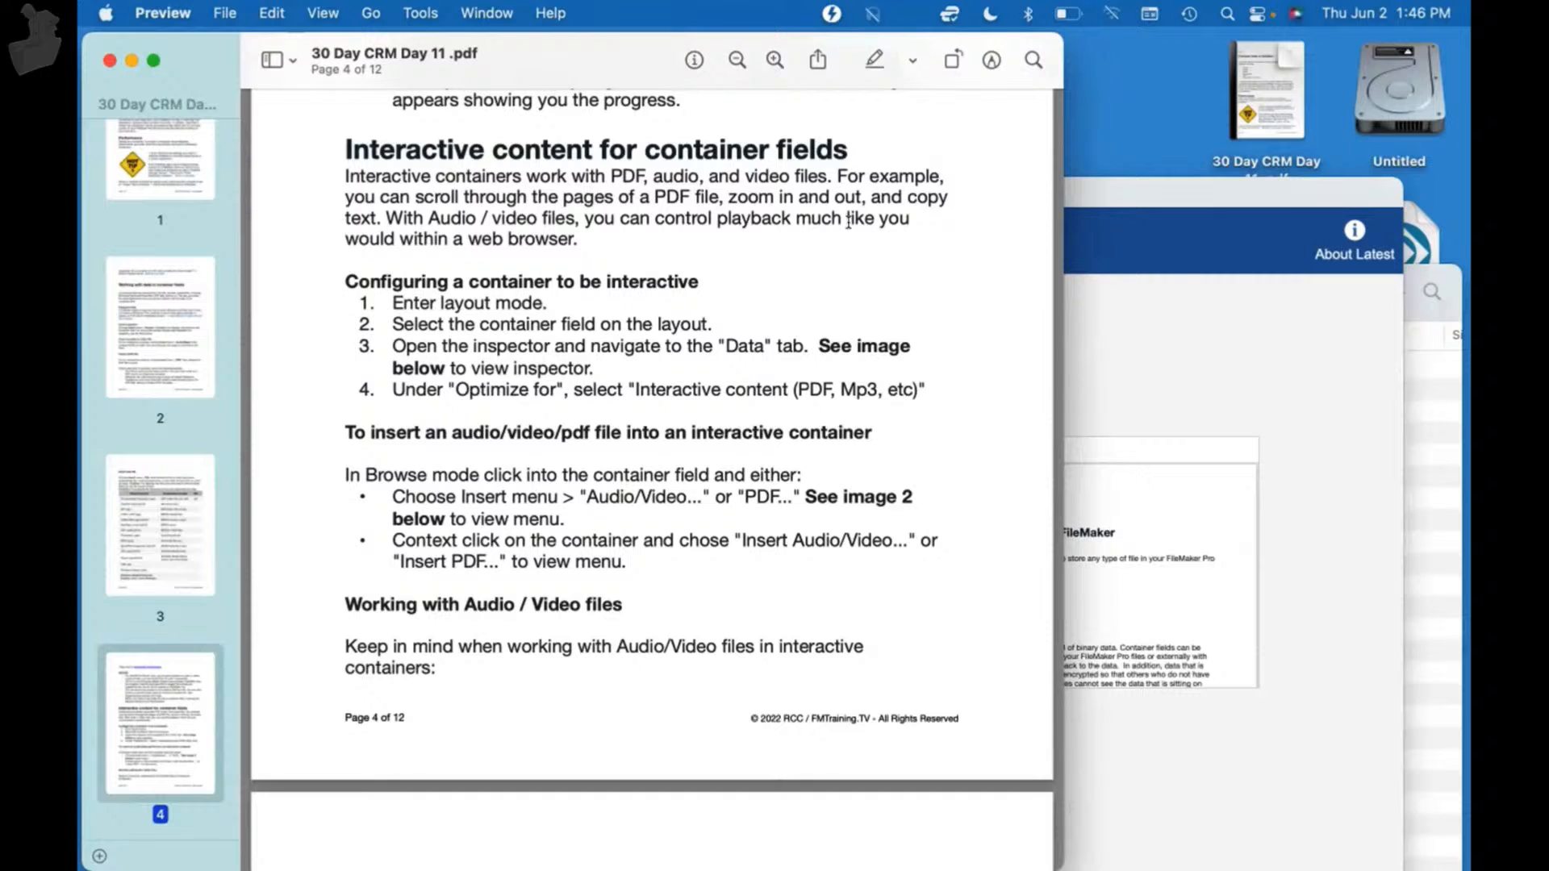
pyautogui.click(1102, 289)
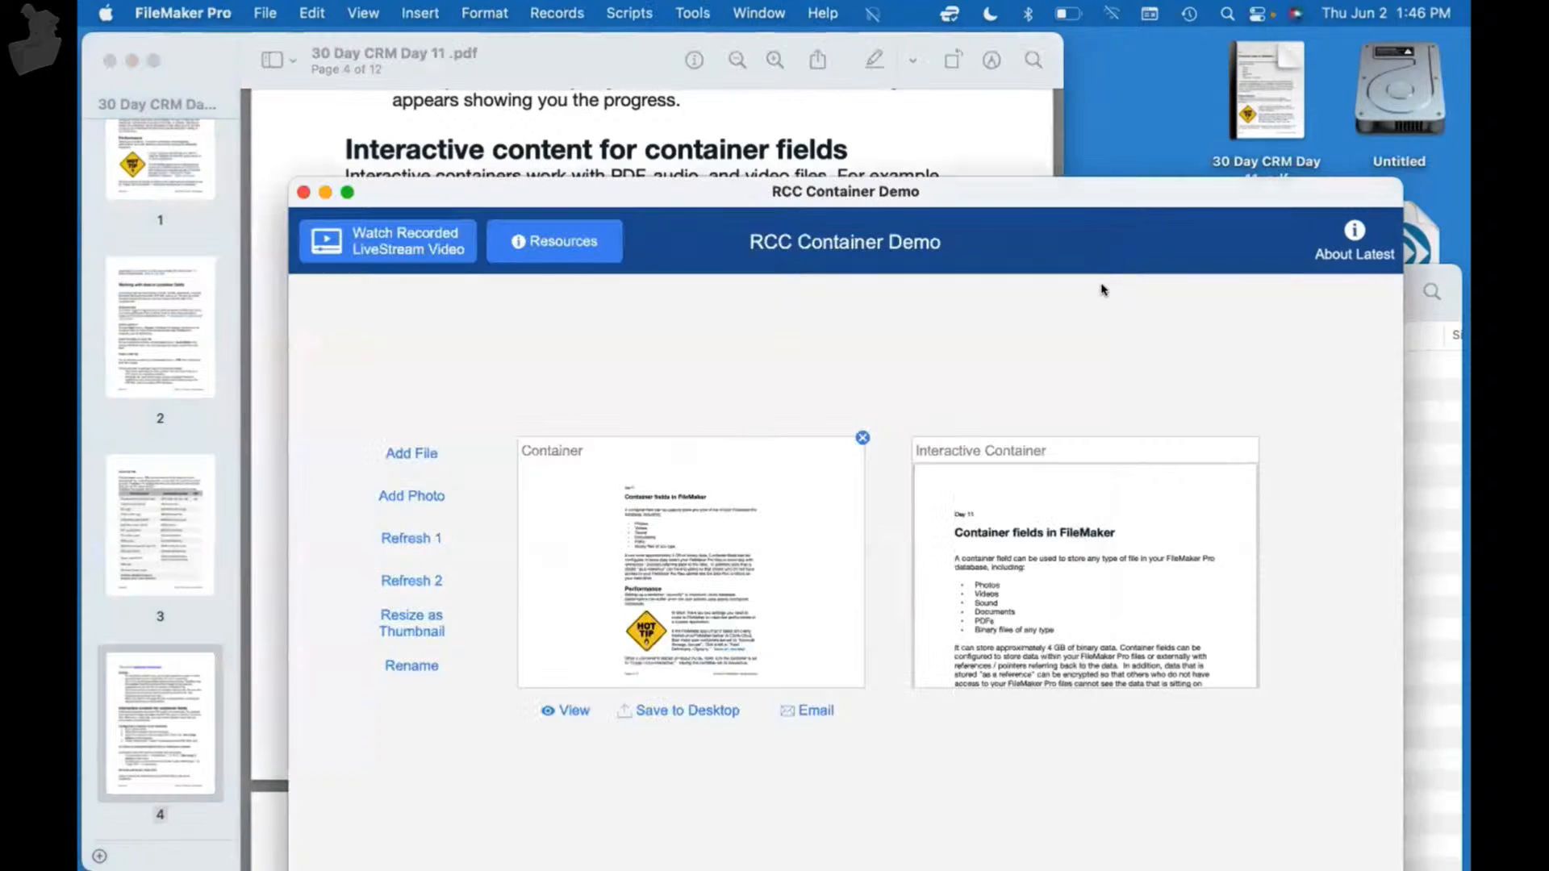
# - Scroll and zoom the PDF inside the Interactive Container field to examine its first page
pyautogui.scroll(-5, 1074, 569)
pyautogui.scroll(4, 1081, 558)
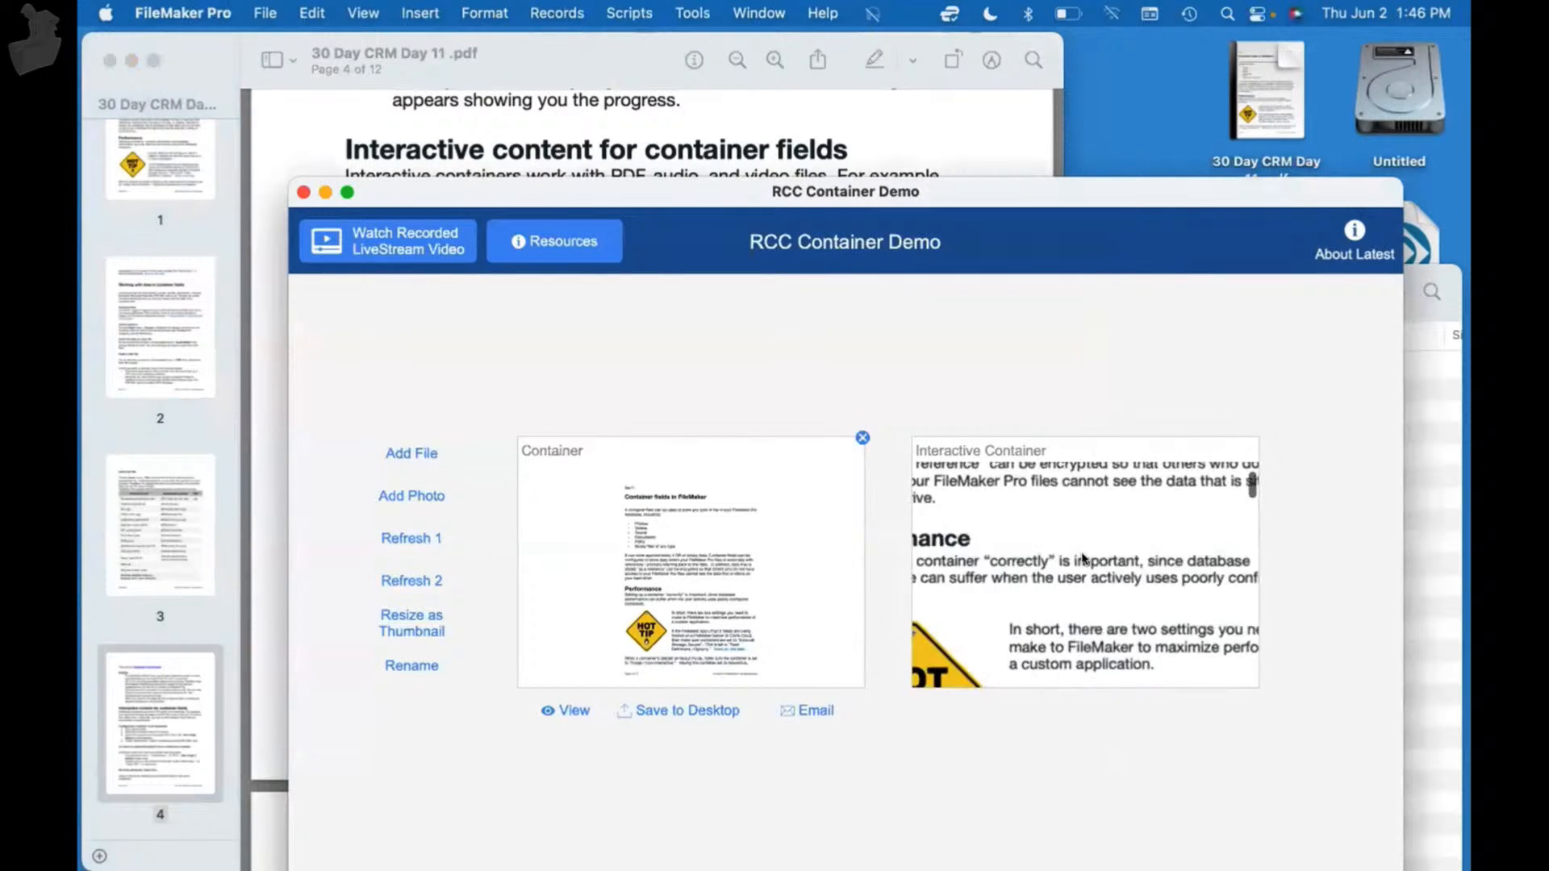
pyautogui.scroll(-7, 1083, 559)
pyautogui.scroll(3, 1083, 558)
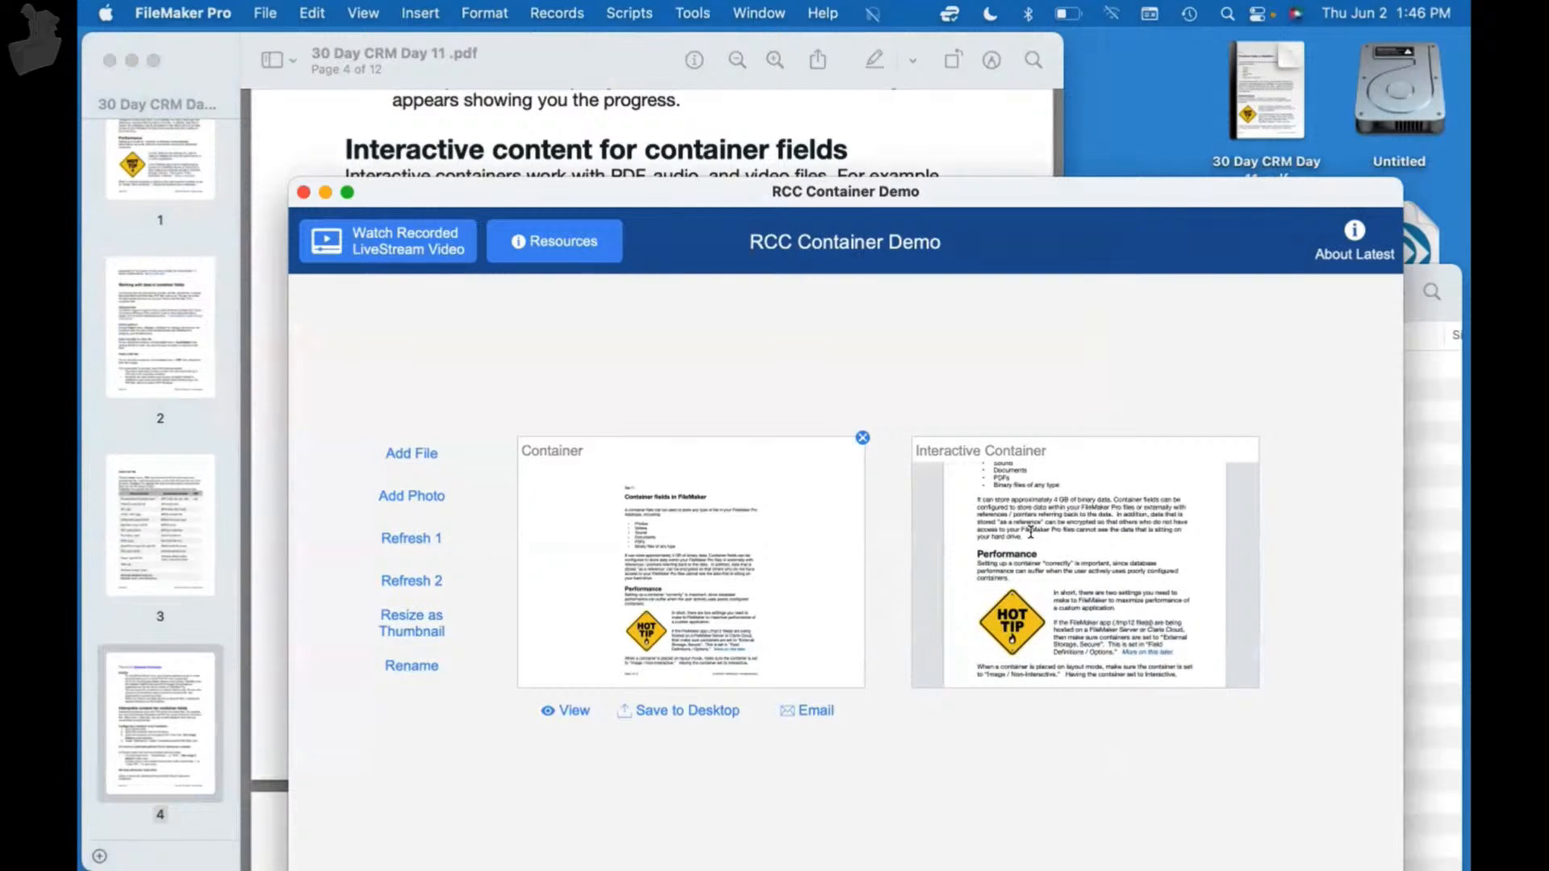
# - Copy the 4 GB storage paragraph from the Interactive Container's PDF and paste it into a new, slightly widened TextEdit document
pyautogui.tripleClick(1028, 531)
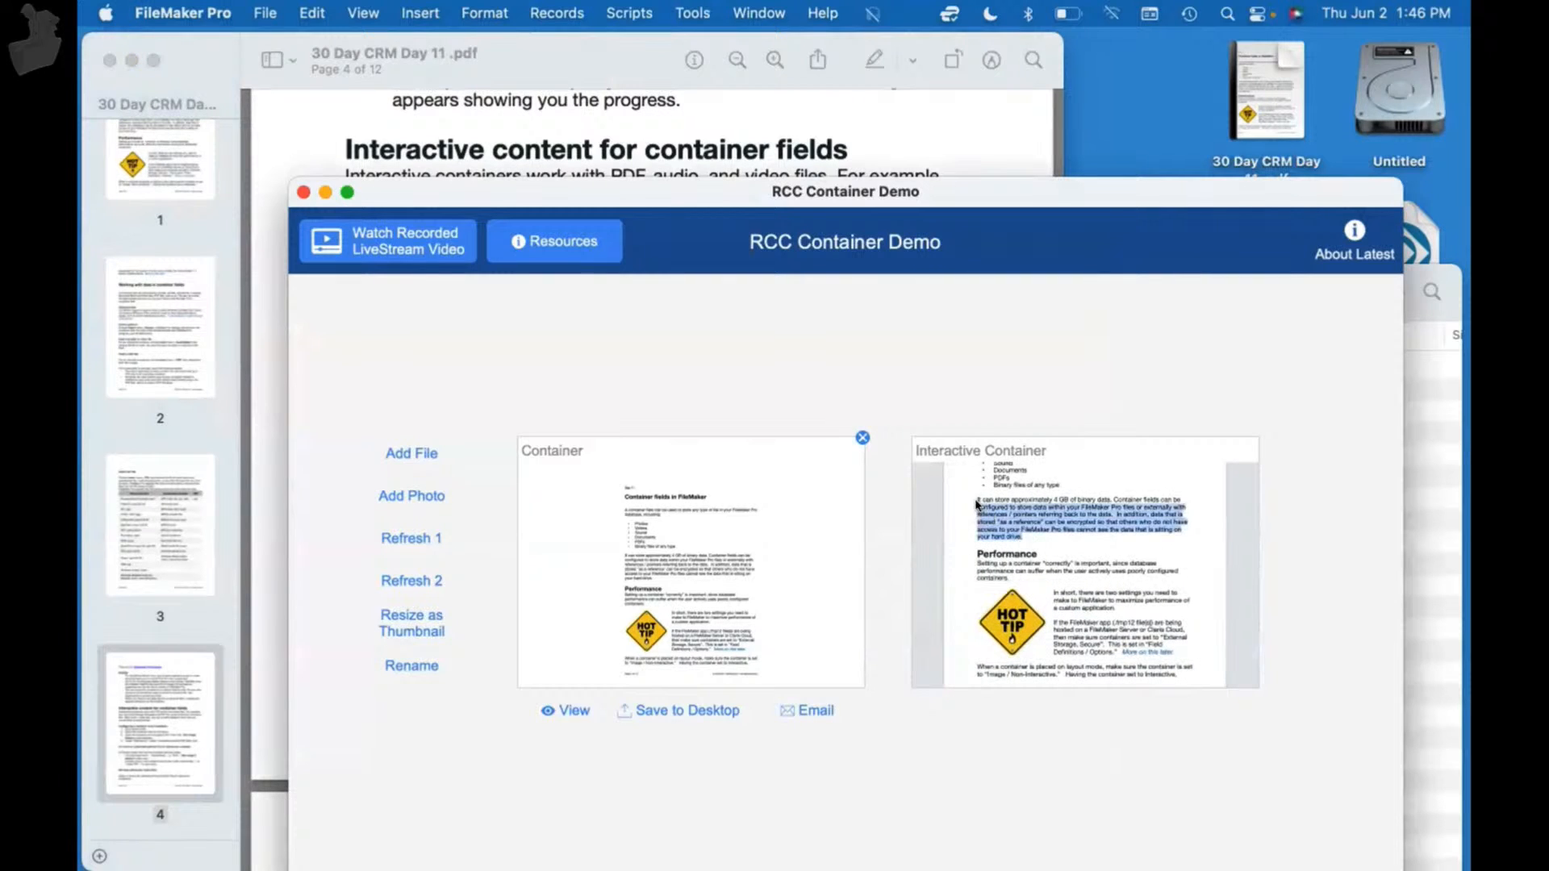
pyautogui.rightClick(1021, 514)
pyautogui.click(906, 468)
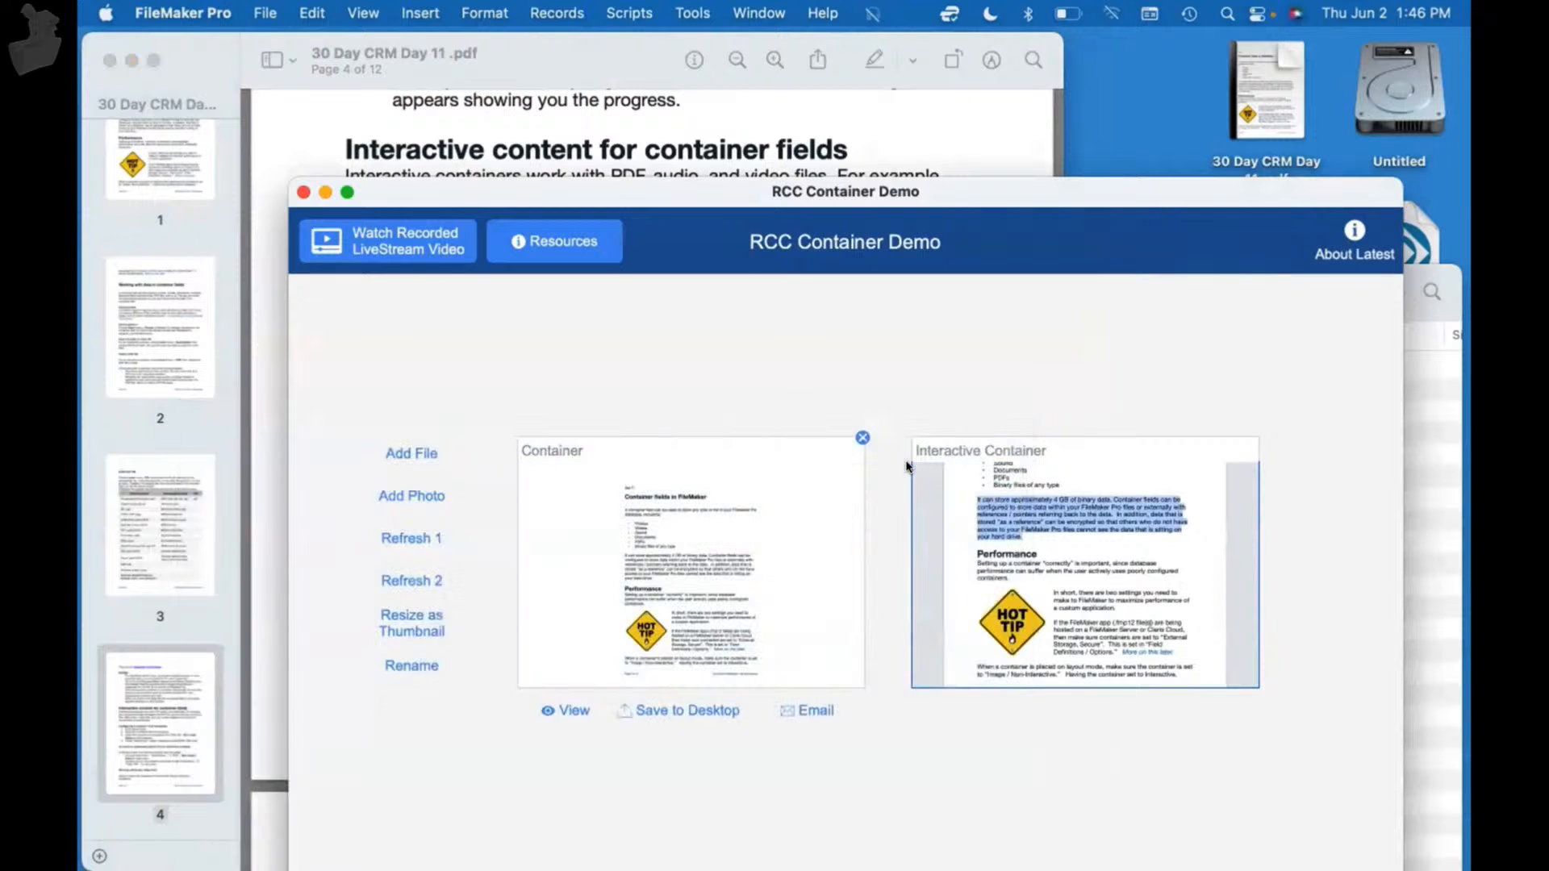
pyautogui.press('super+space')
pyautogui.write('text')
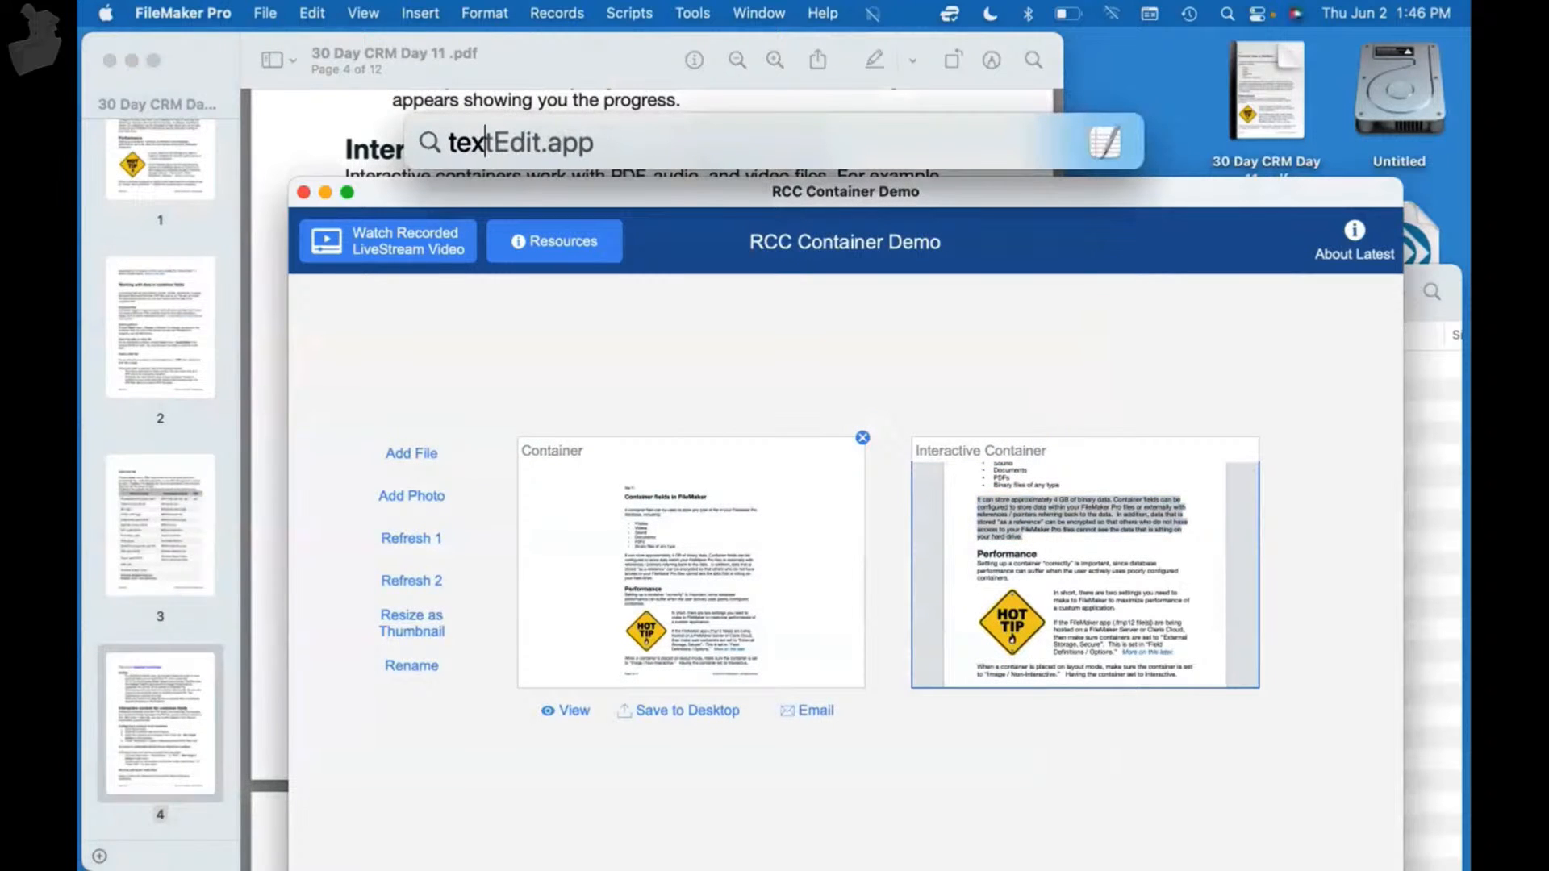
pyautogui.press('Return')
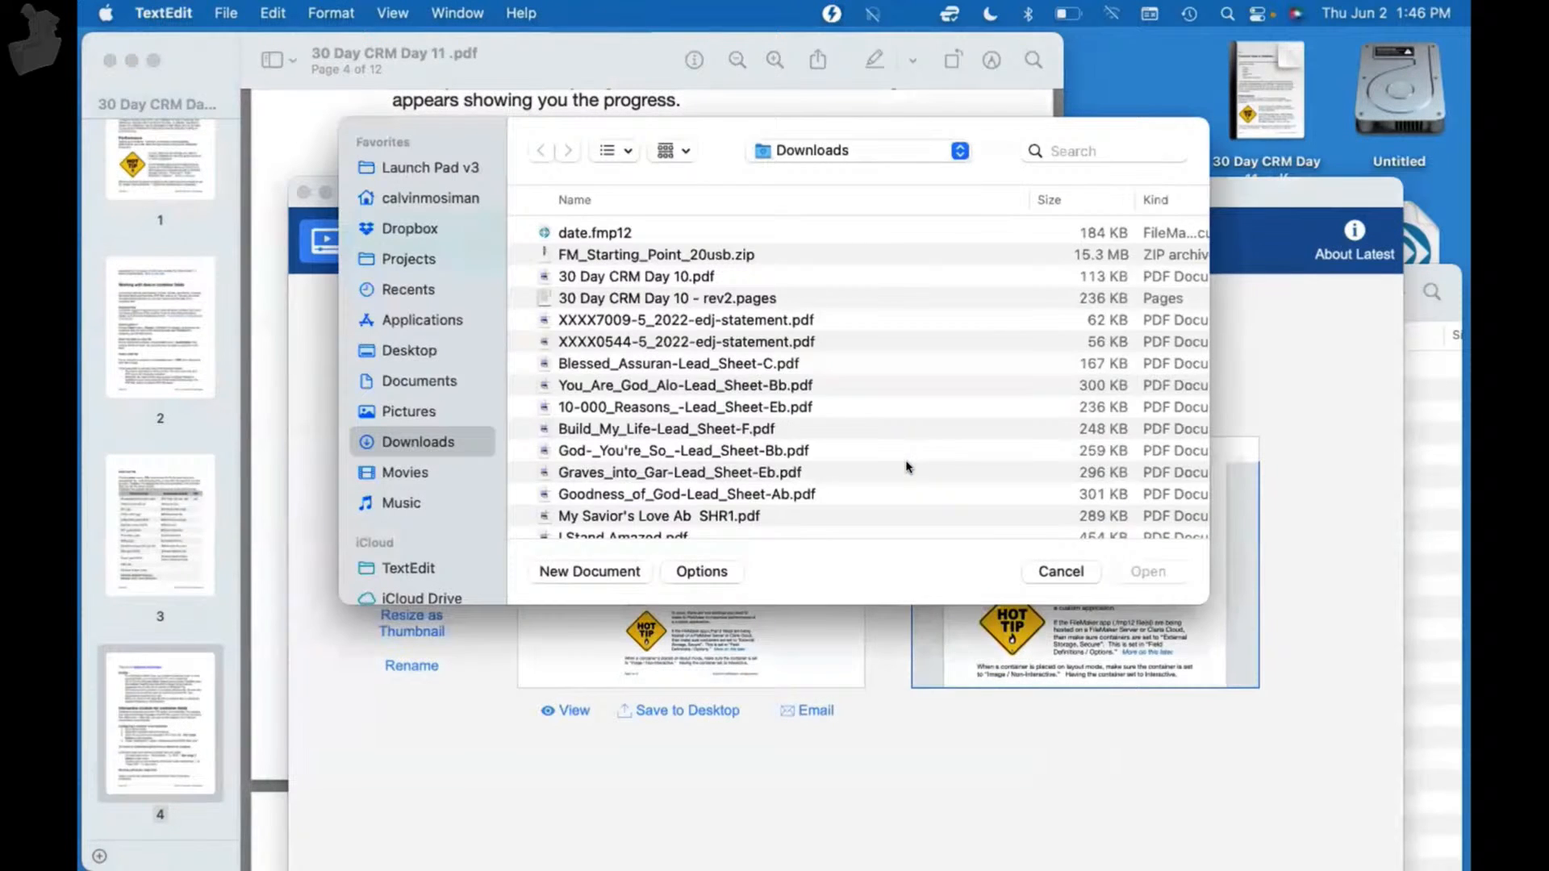
pyautogui.press('super+n')
pyautogui.press('super+v')
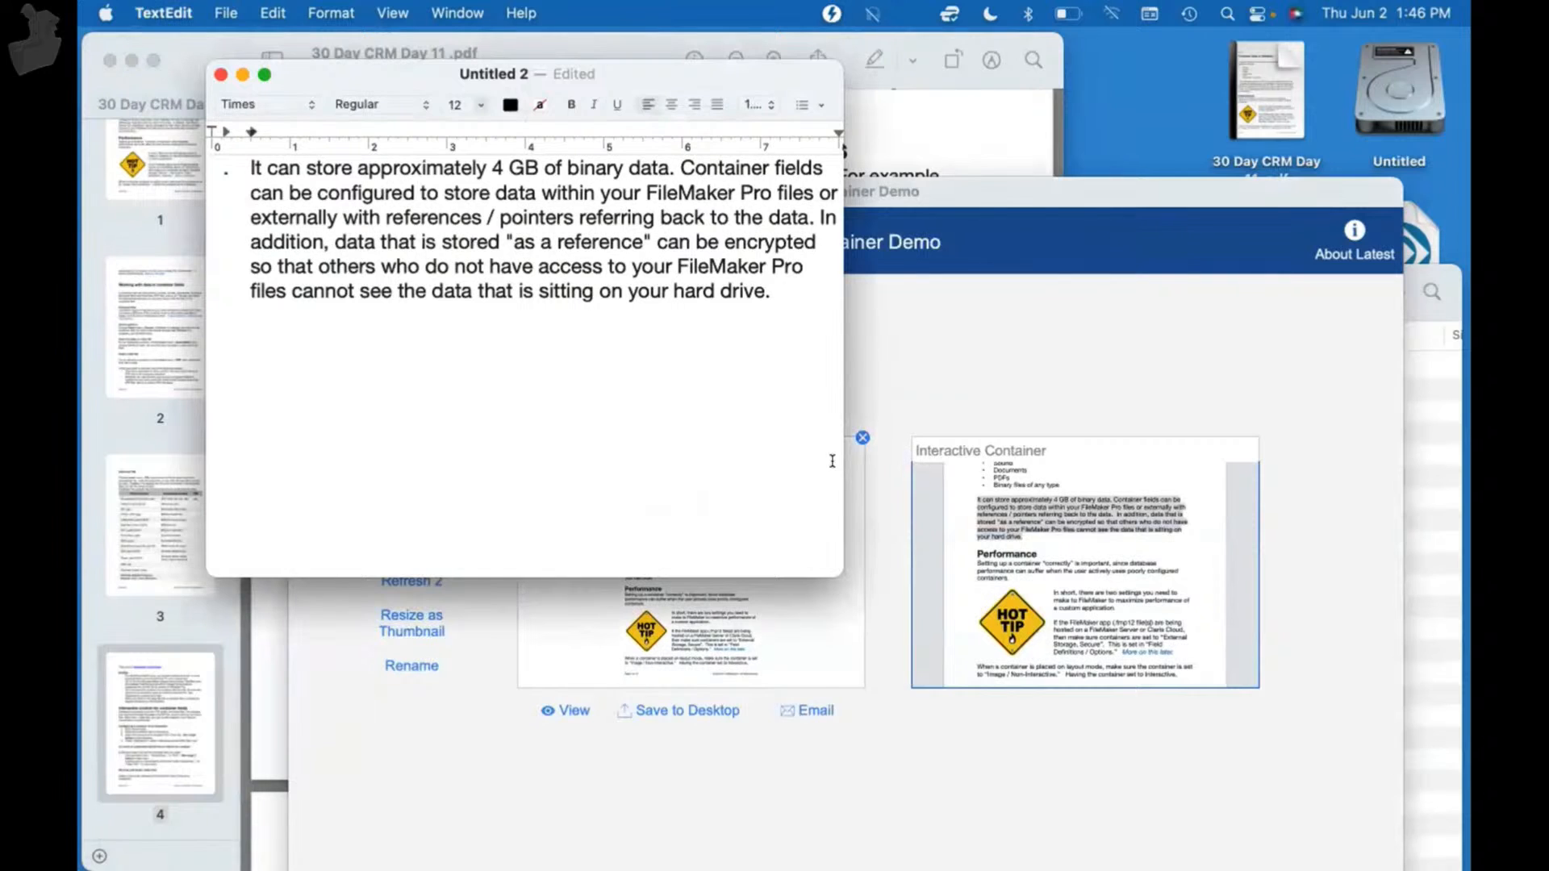
pyautogui.moveTo(843, 414); pyautogui.dragTo(888, 274)
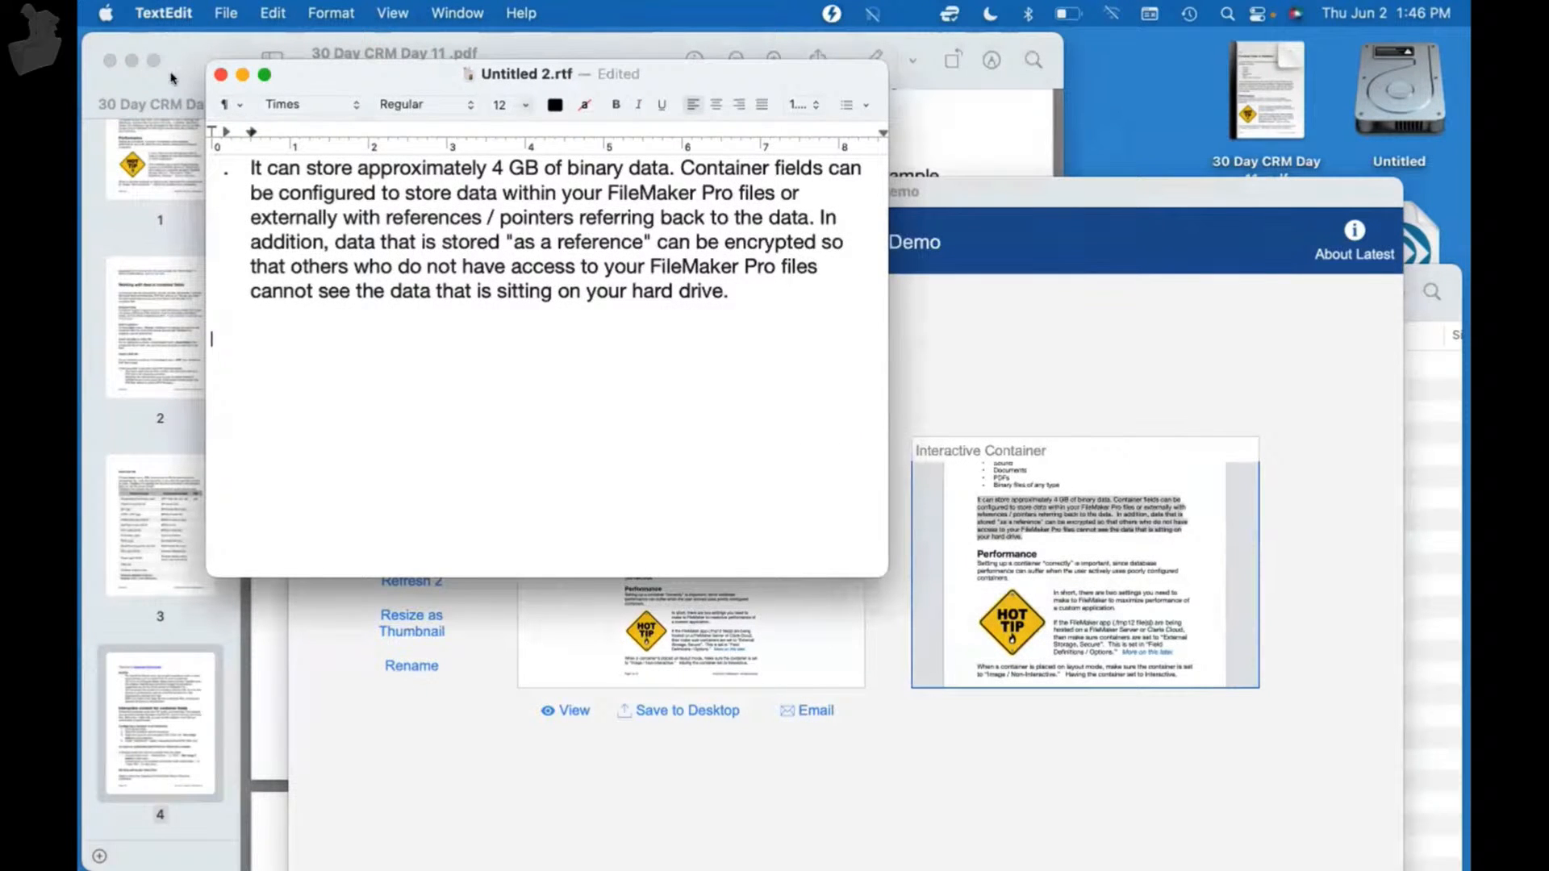
# - Delete the unsaved TextEdit document and return to the RCC Container Demo to browse further pages of the interactive PDF
pyautogui.click(221, 74)
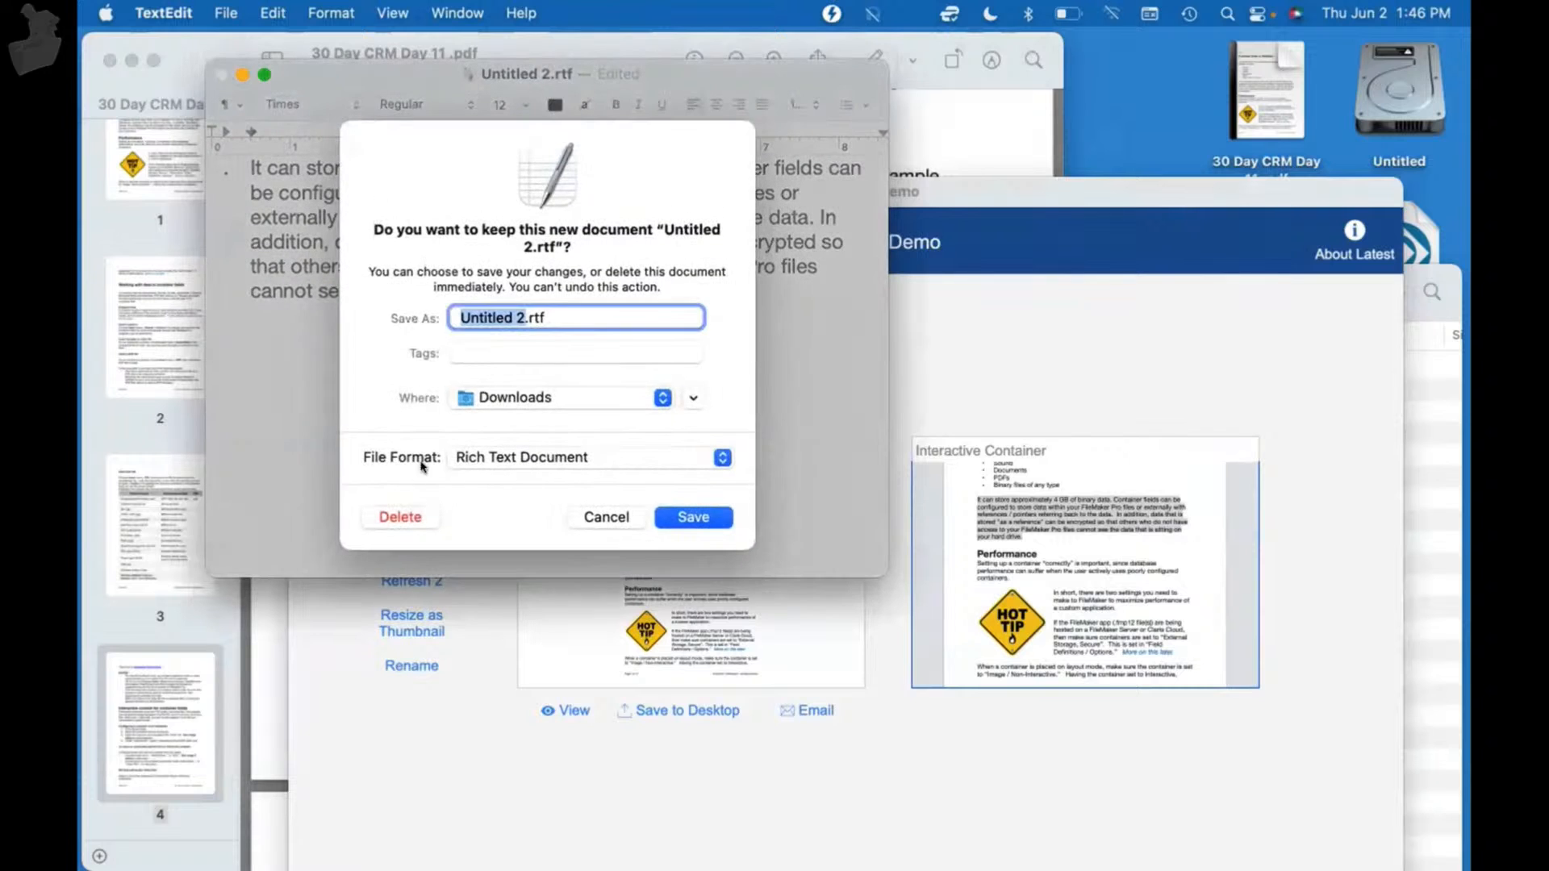
pyautogui.click(400, 516)
pyautogui.click(1117, 352)
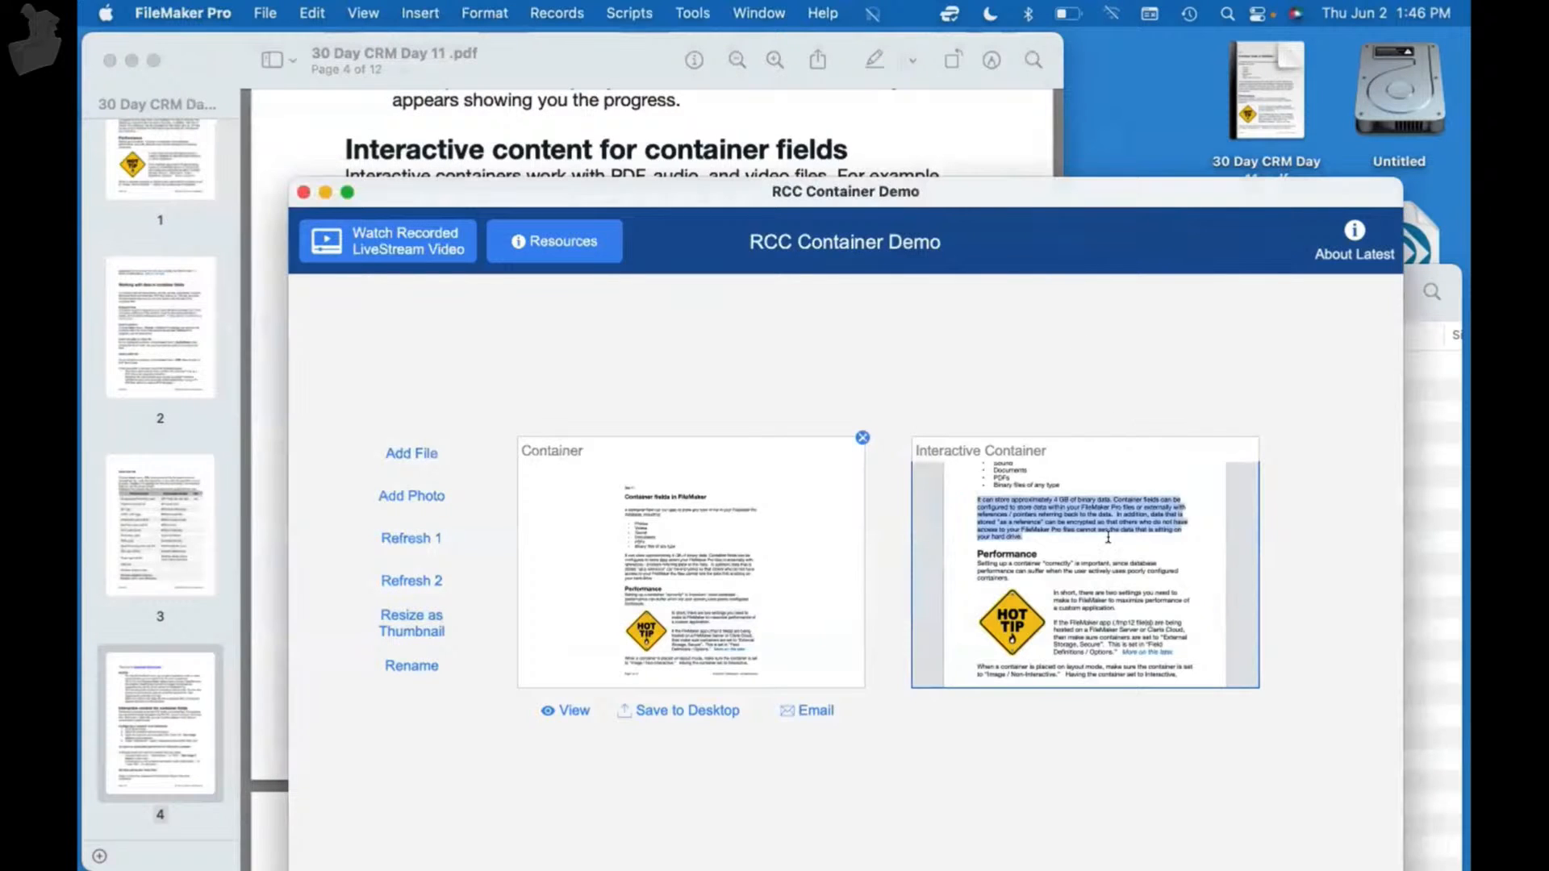
pyautogui.scroll(-10, 1109, 537)
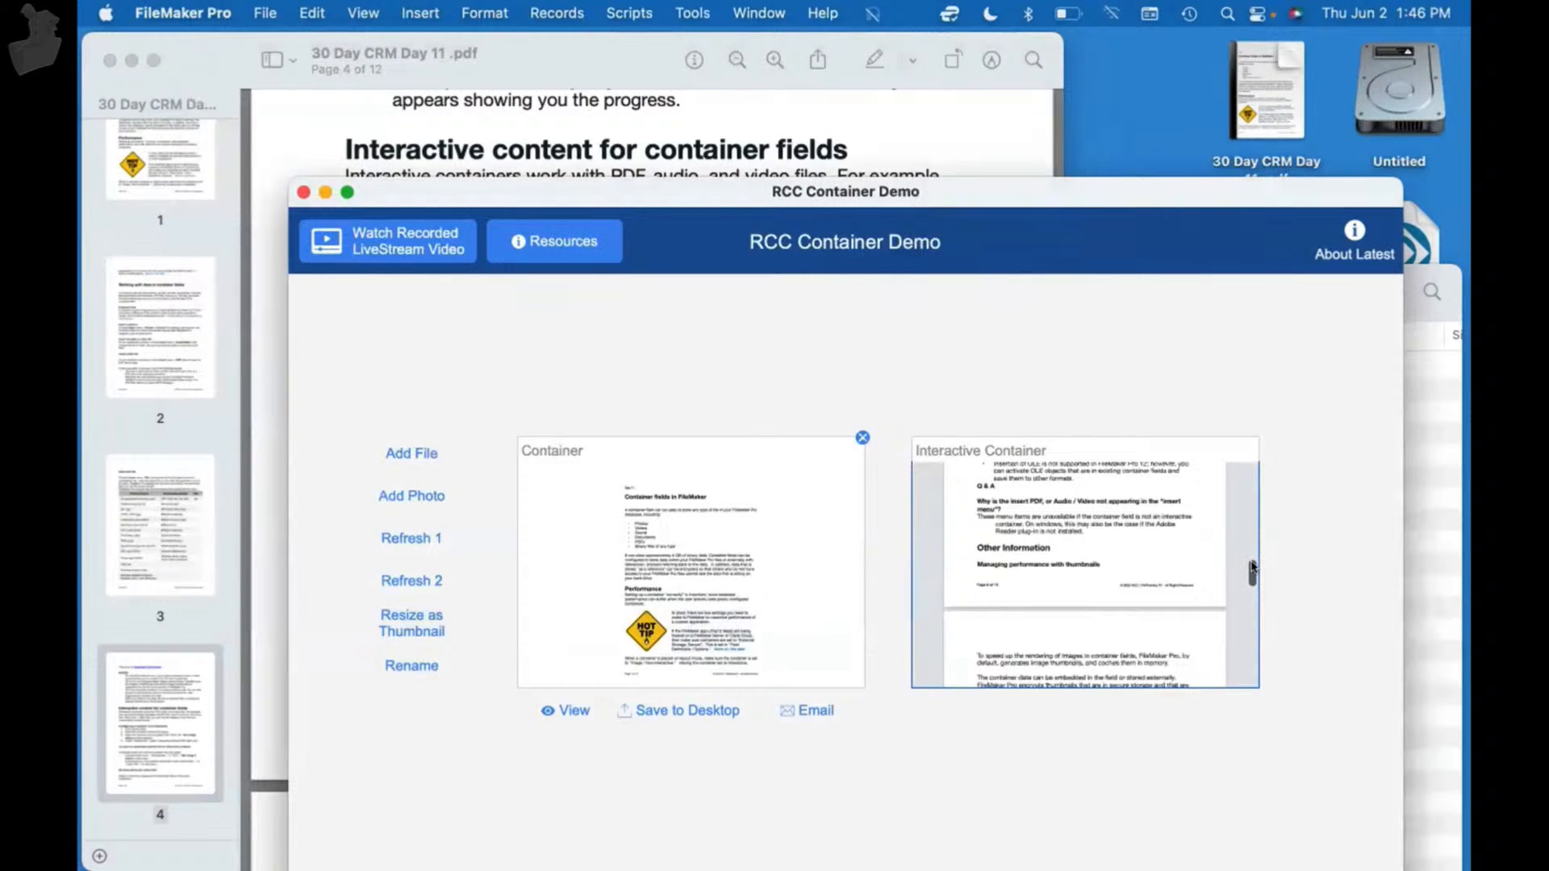
# - Scroll to the end of the Interactive Container's PDF, go back several pages and inspect the field's context options
pyautogui.moveTo(1251, 573); pyautogui.dragTo(1257, 690)
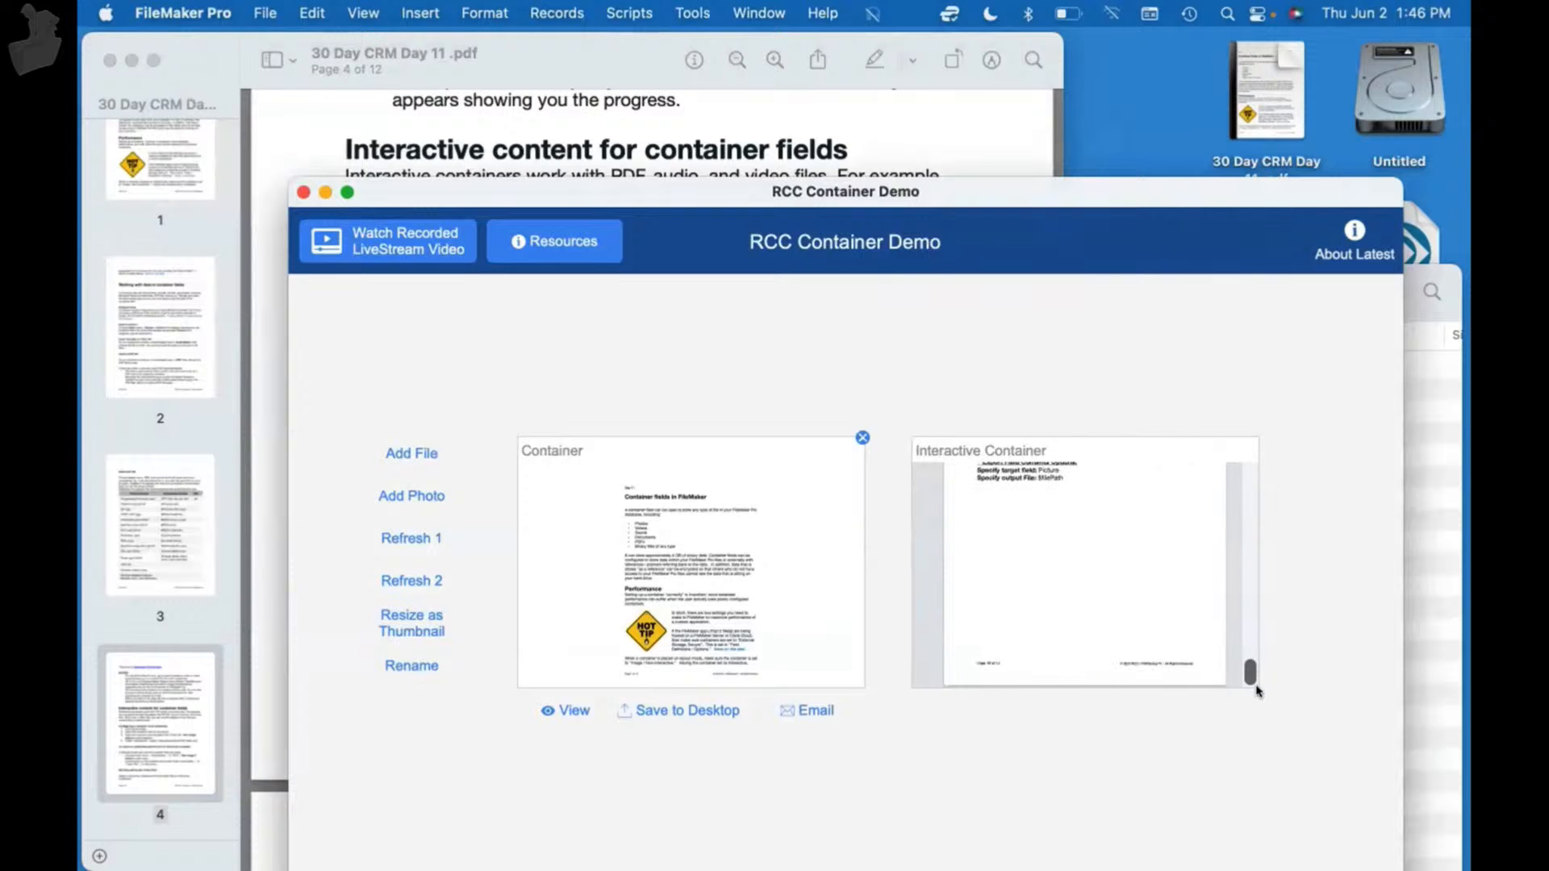
pyautogui.scroll(5, 1043, 580)
pyautogui.rightClick(1044, 582)
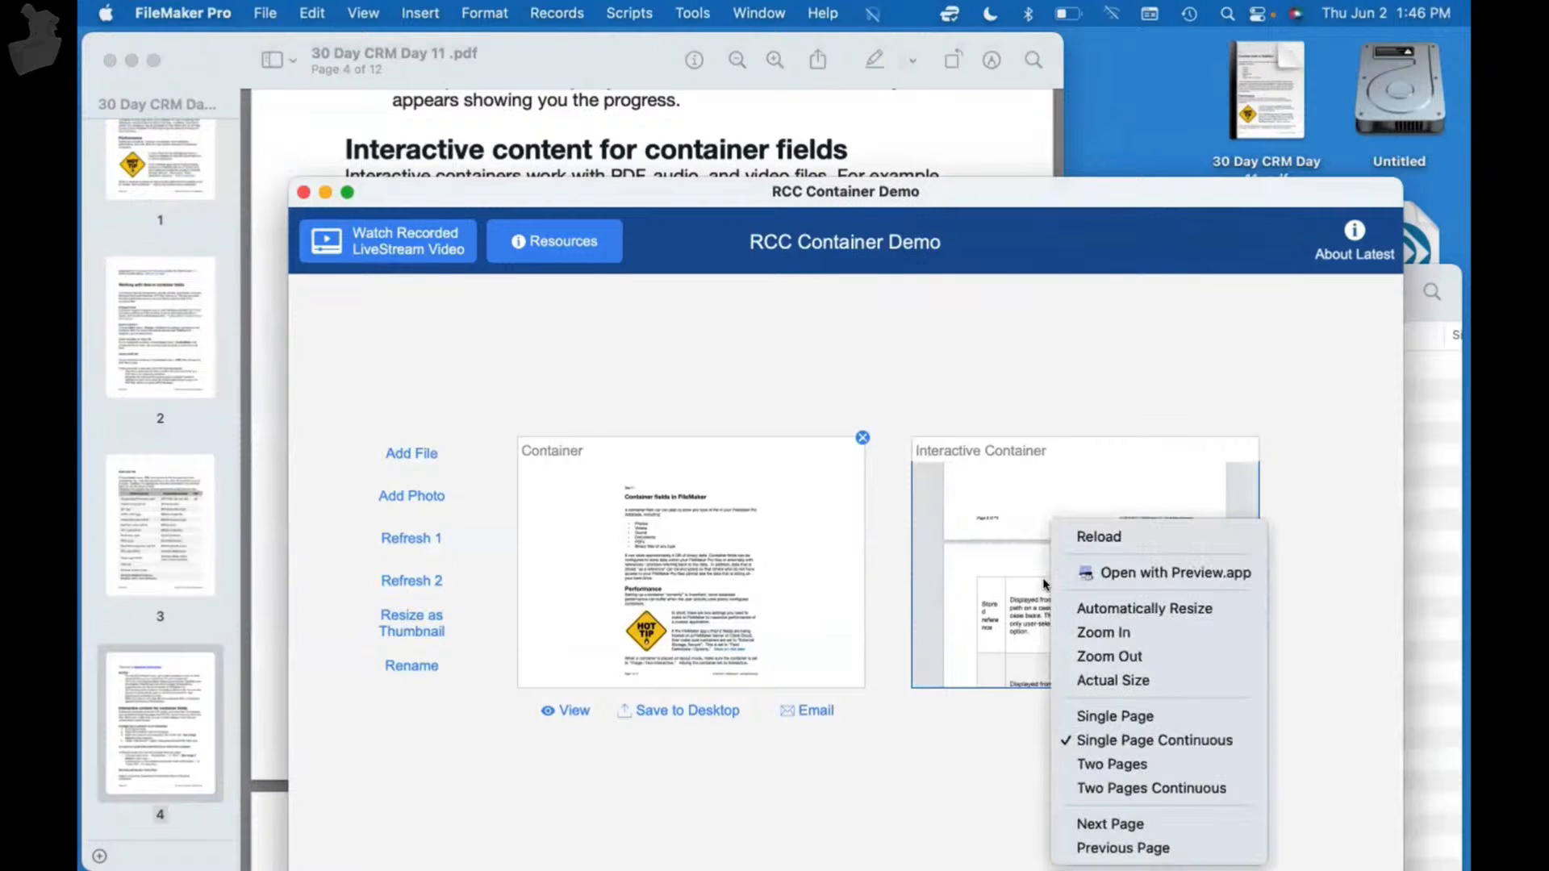
pyautogui.click(994, 540)
# - Copy the PDF from the Container field and look for a paste option in the RCC Container Demo Finder folder
pyautogui.click(715, 536)
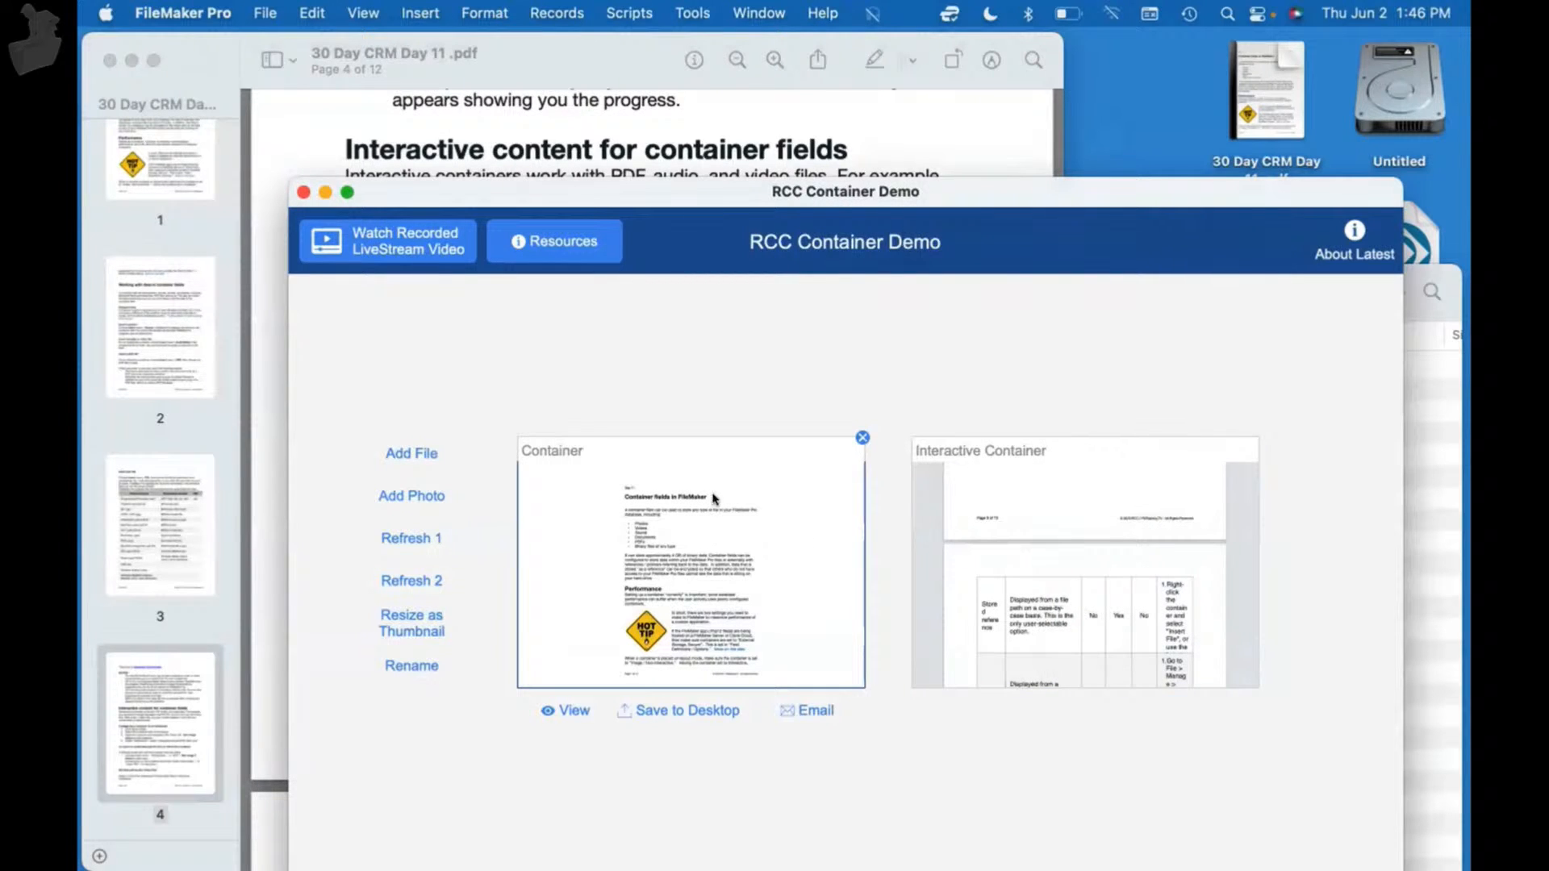
pyautogui.rightClick(727, 607)
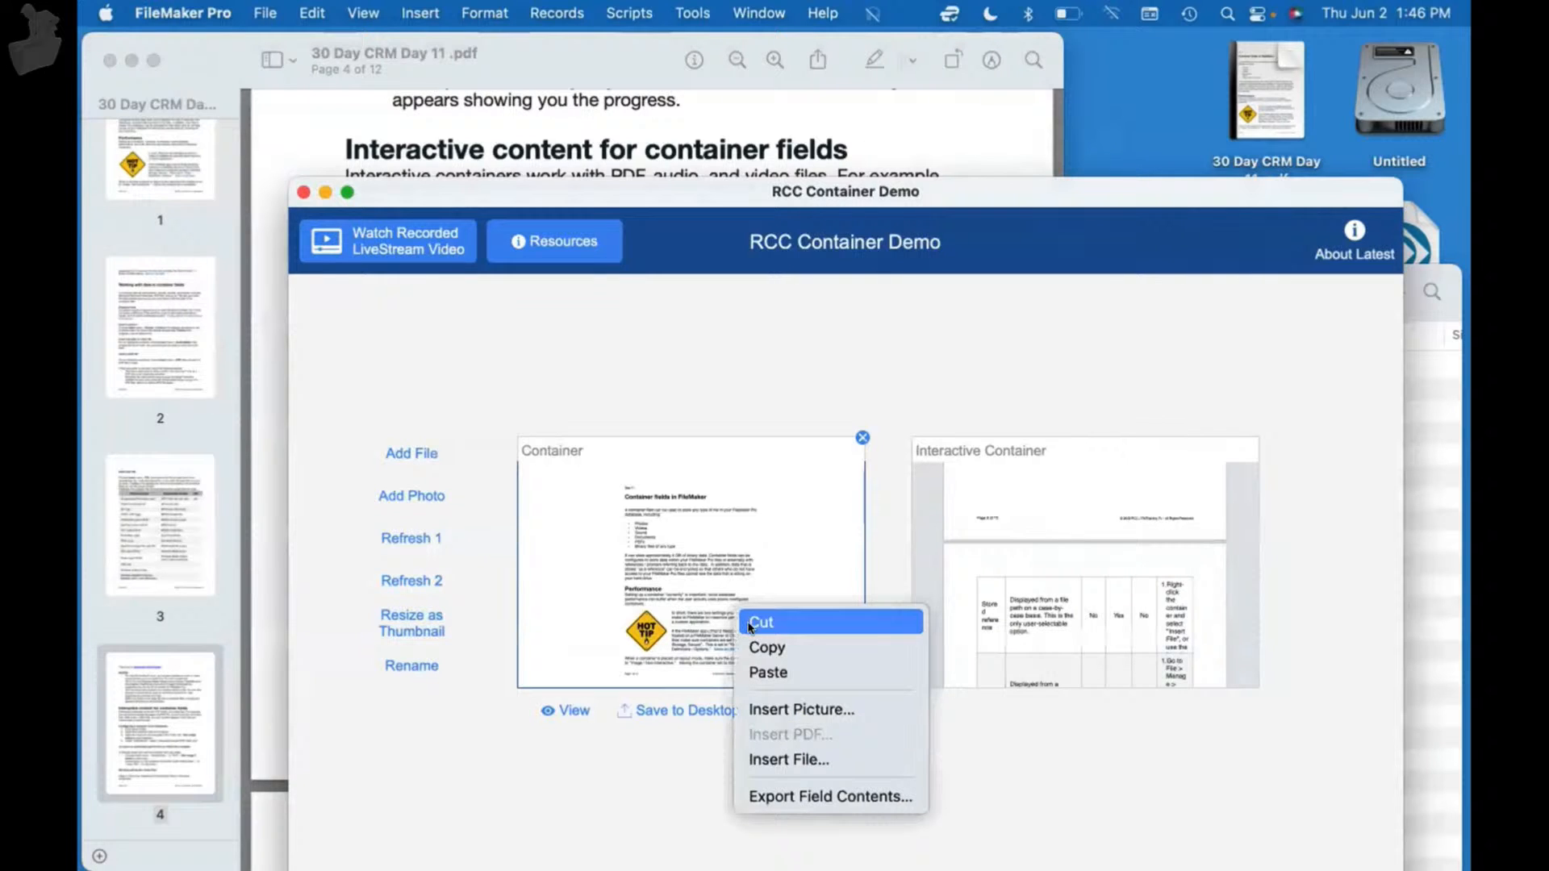
pyautogui.click(768, 643)
pyautogui.click(1413, 521)
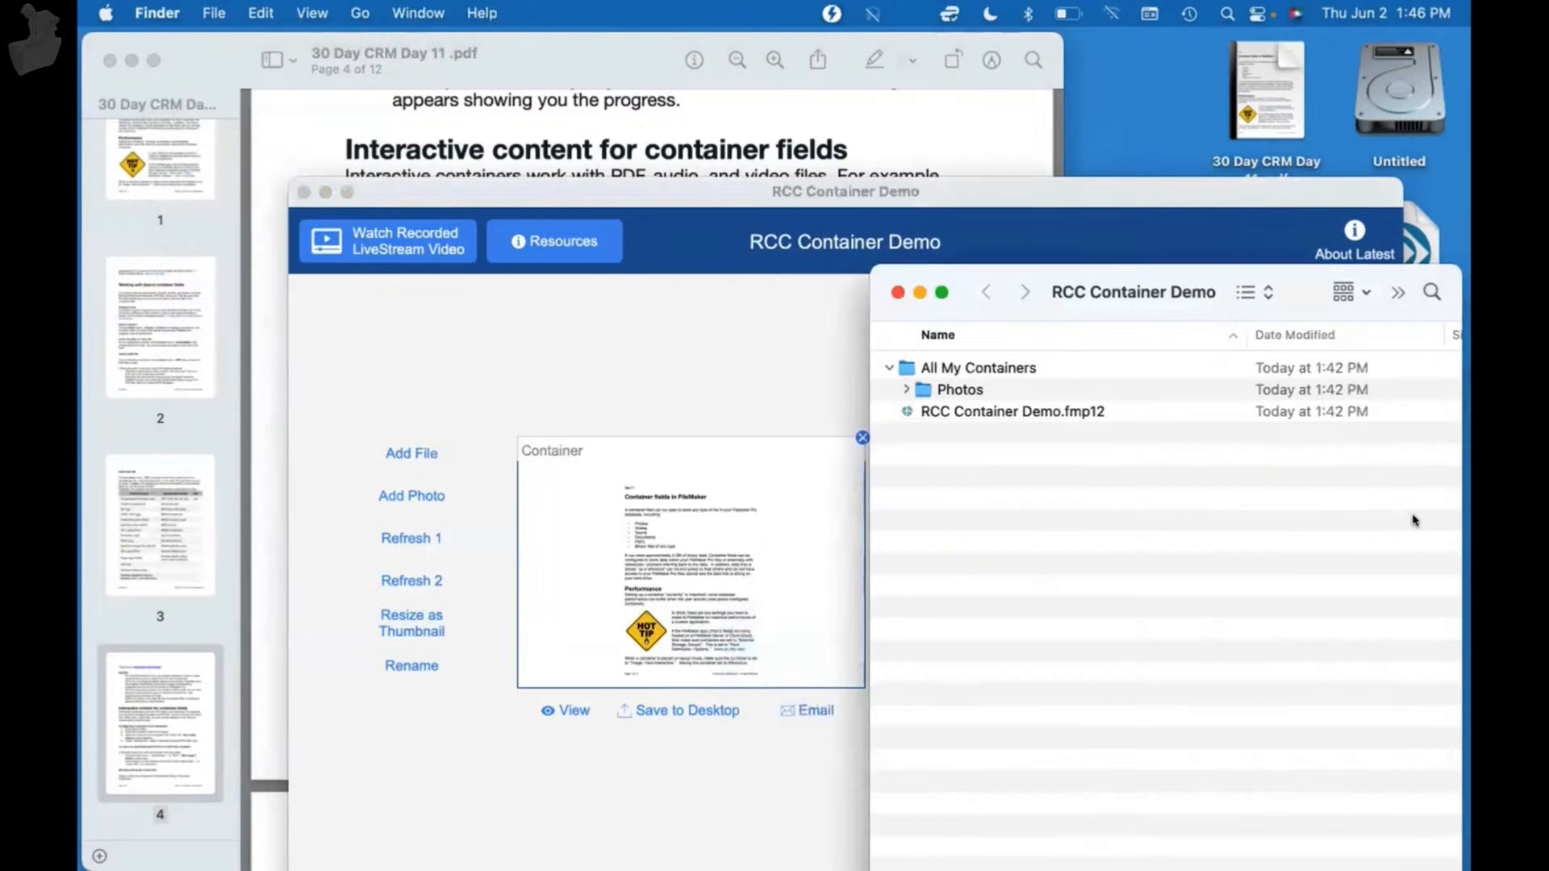
pyautogui.rightClick(1117, 571)
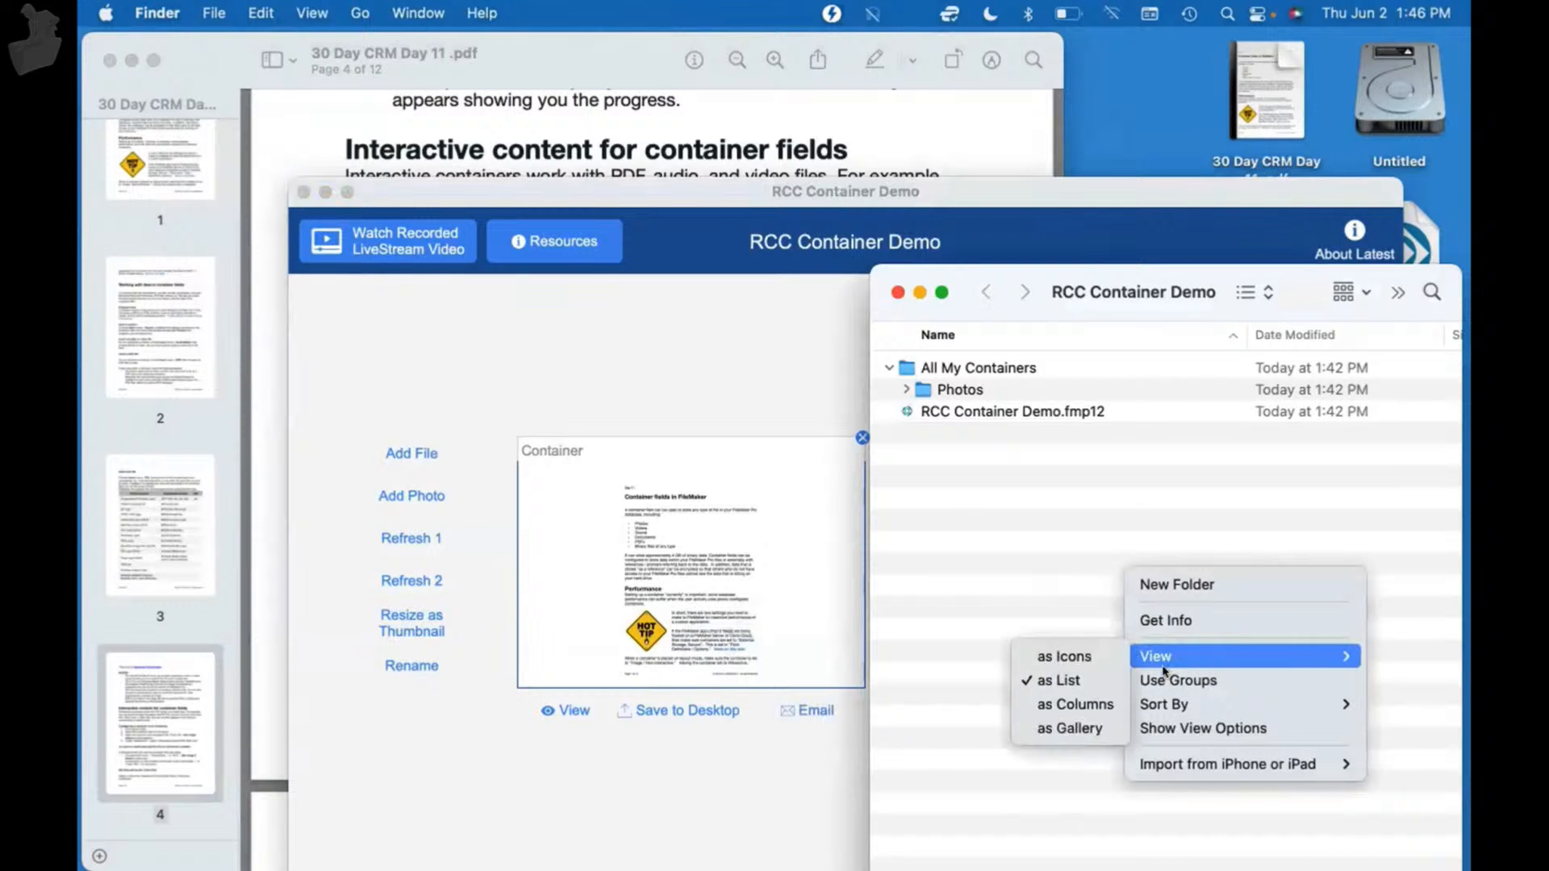
pyautogui.click(992, 519)
pyautogui.click(626, 323)
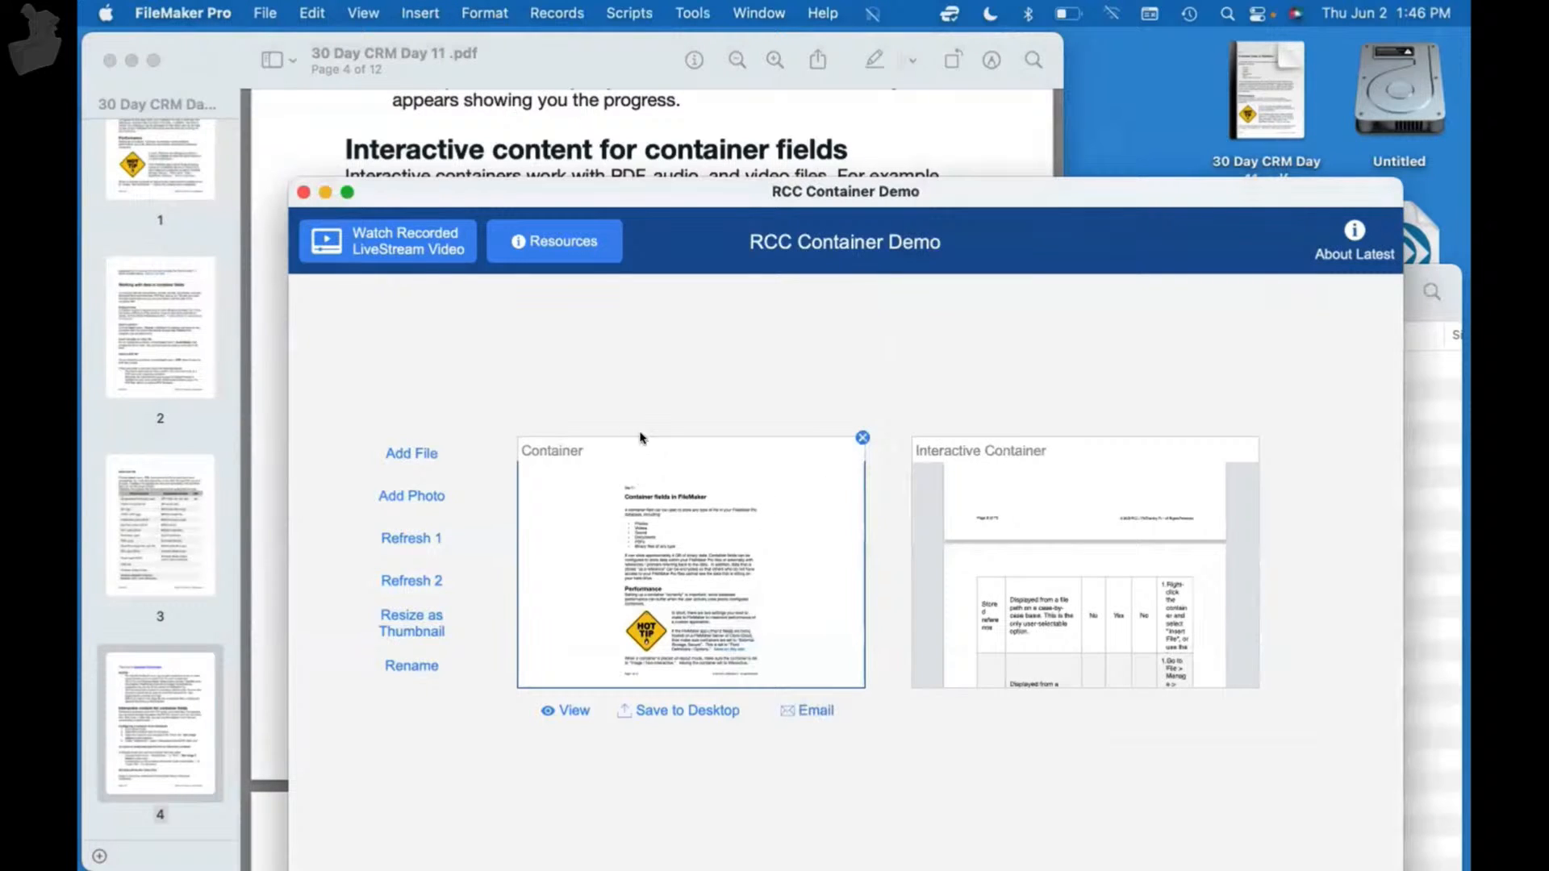
# - Copy the Container field's PDF again, recheck the Finder folder's context options and return to the demo
pyautogui.rightClick(638, 522)
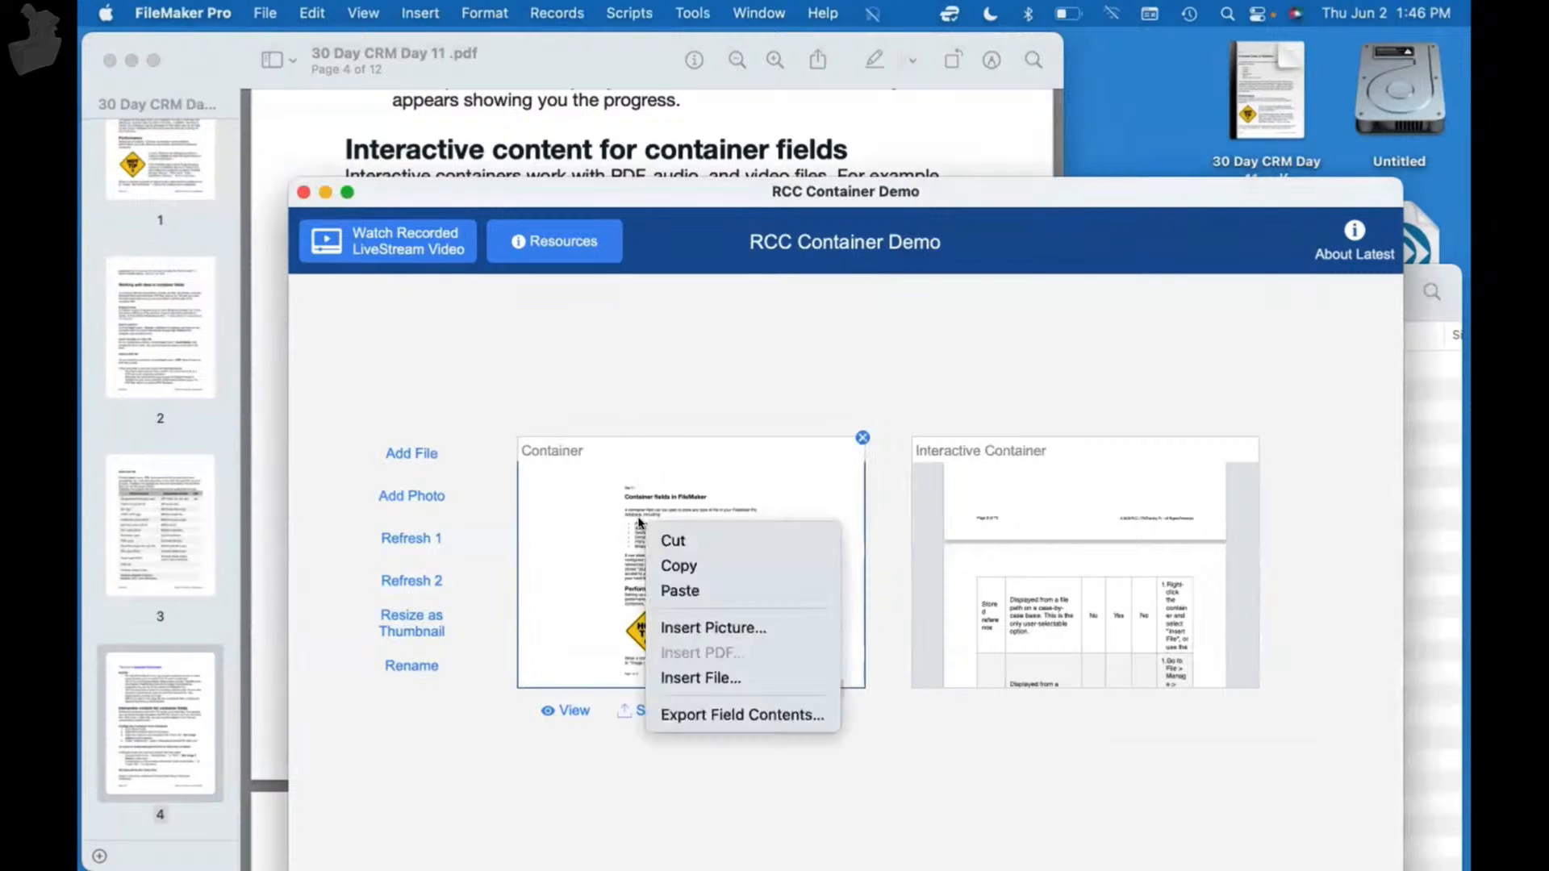
pyautogui.click(700, 562)
pyautogui.click(1434, 535)
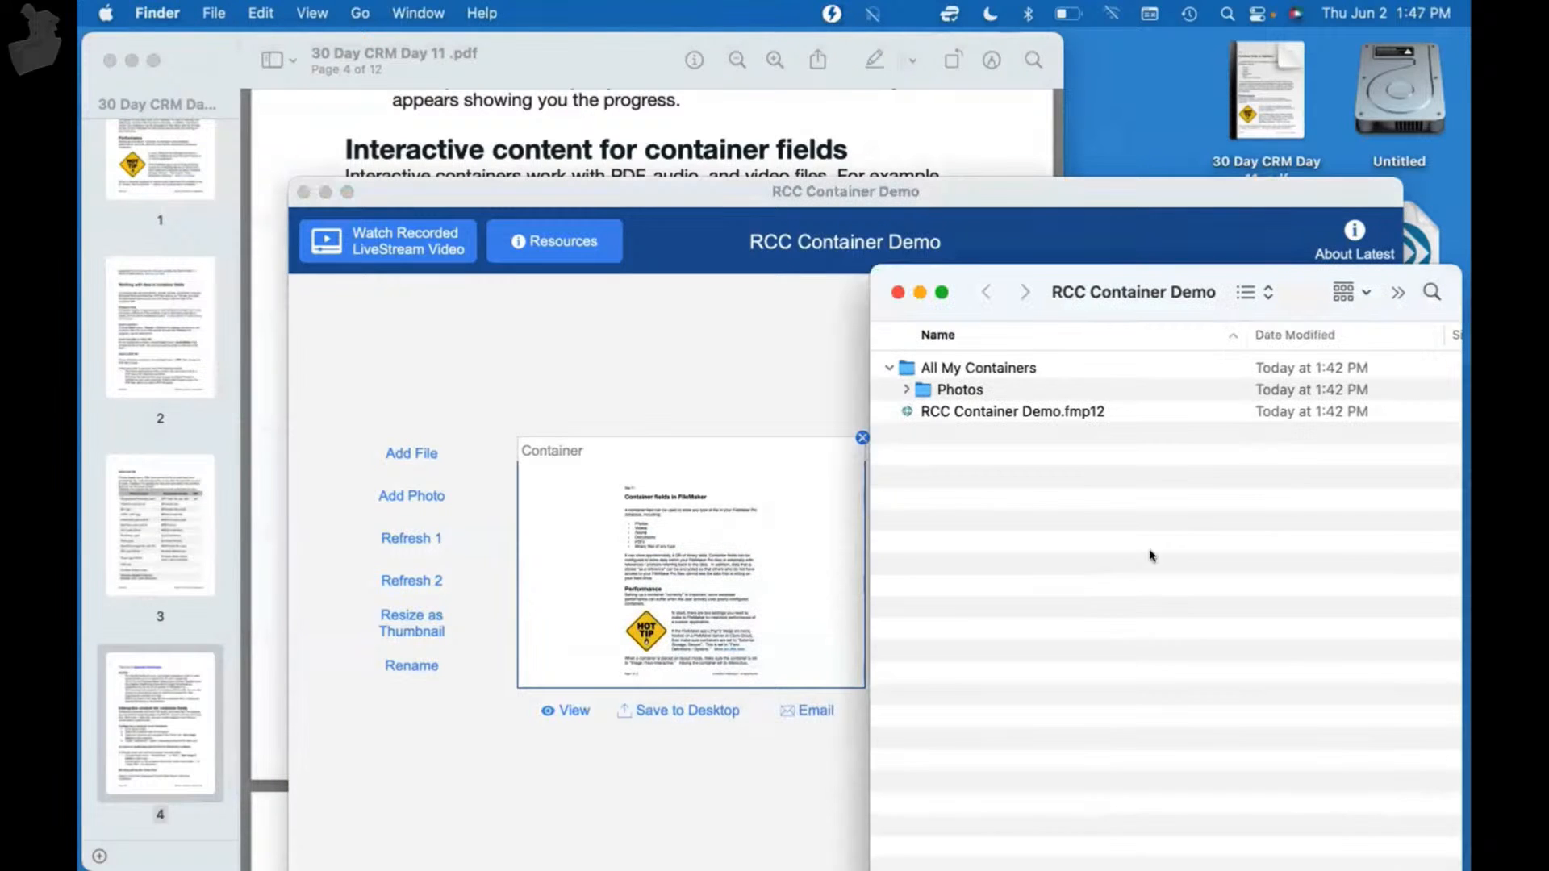
pyautogui.rightClick(1116, 567)
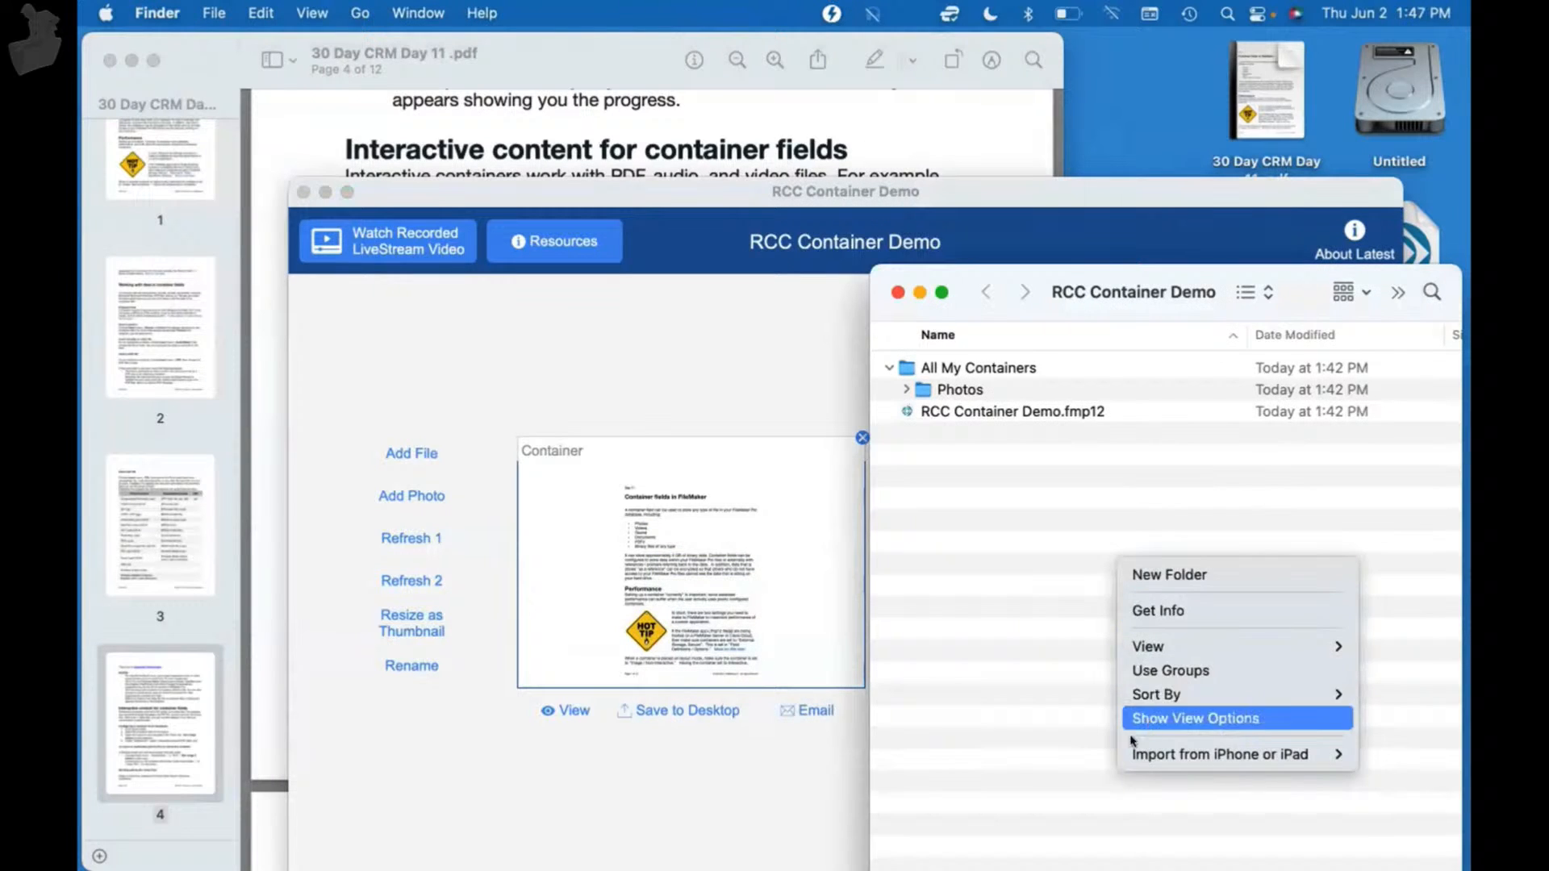
pyautogui.click(1062, 704)
pyautogui.click(690, 304)
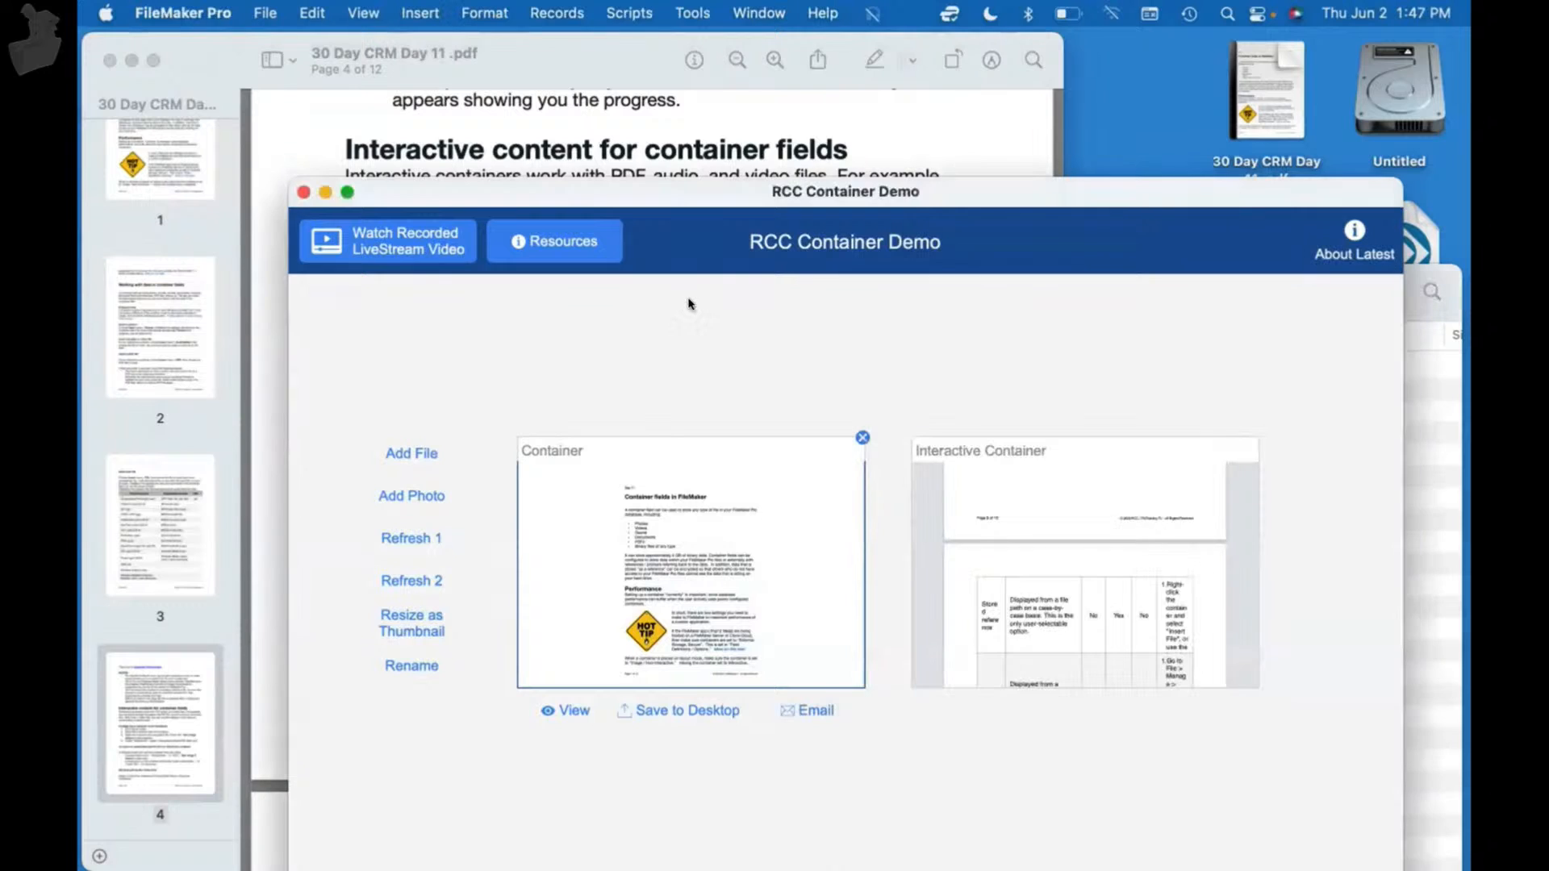
# - Add a container-type field named Container2 to the Demo table and save the database changes
pyautogui.press('super+shift+d')
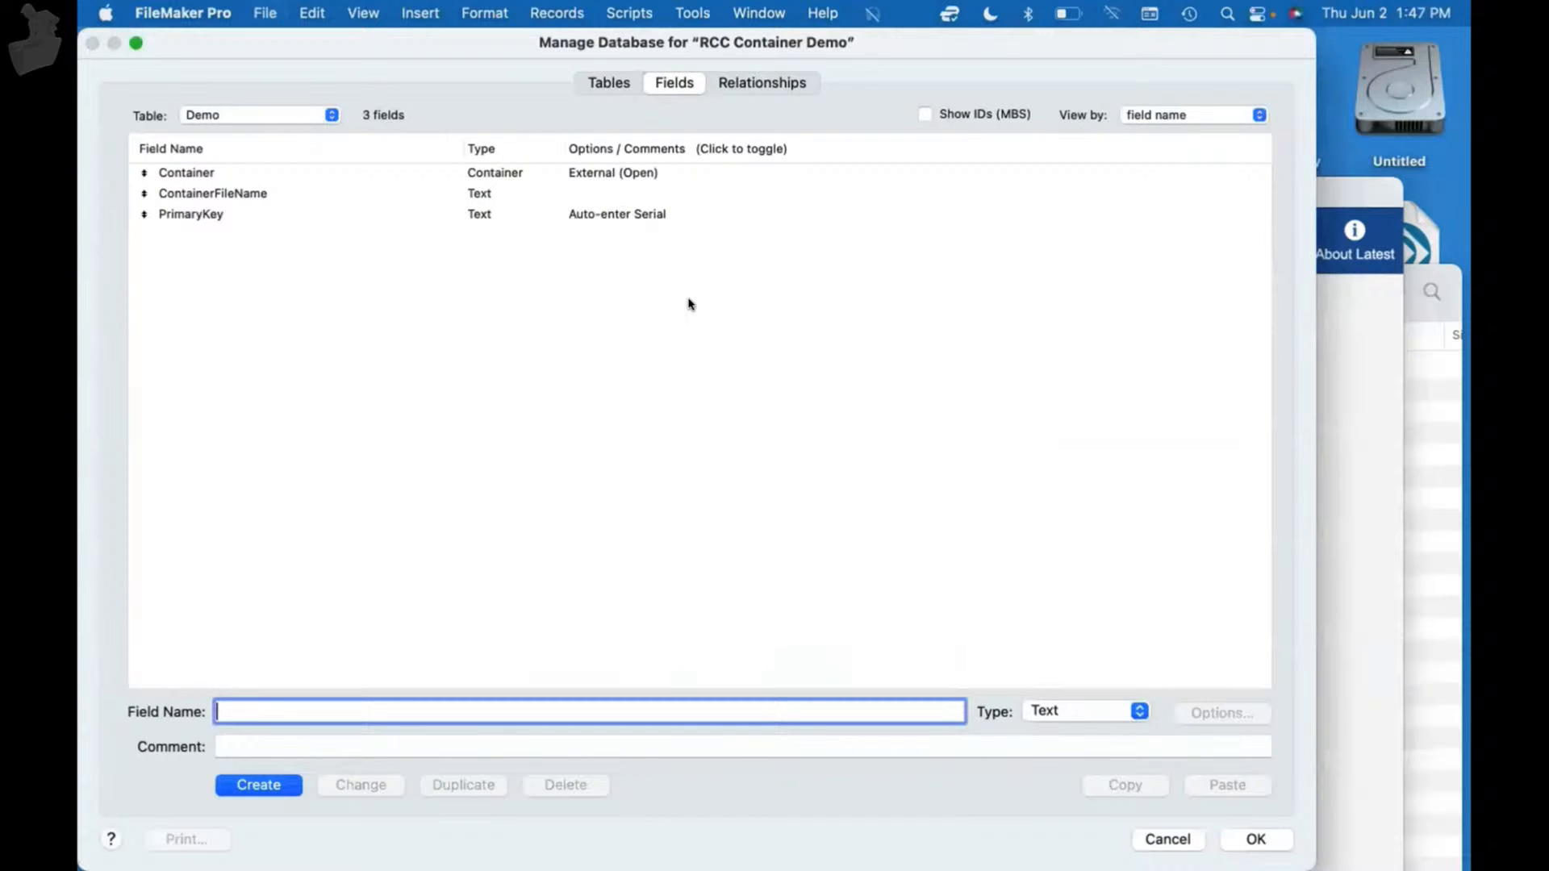
pyautogui.write('Container12')
pyautogui.press('Return')
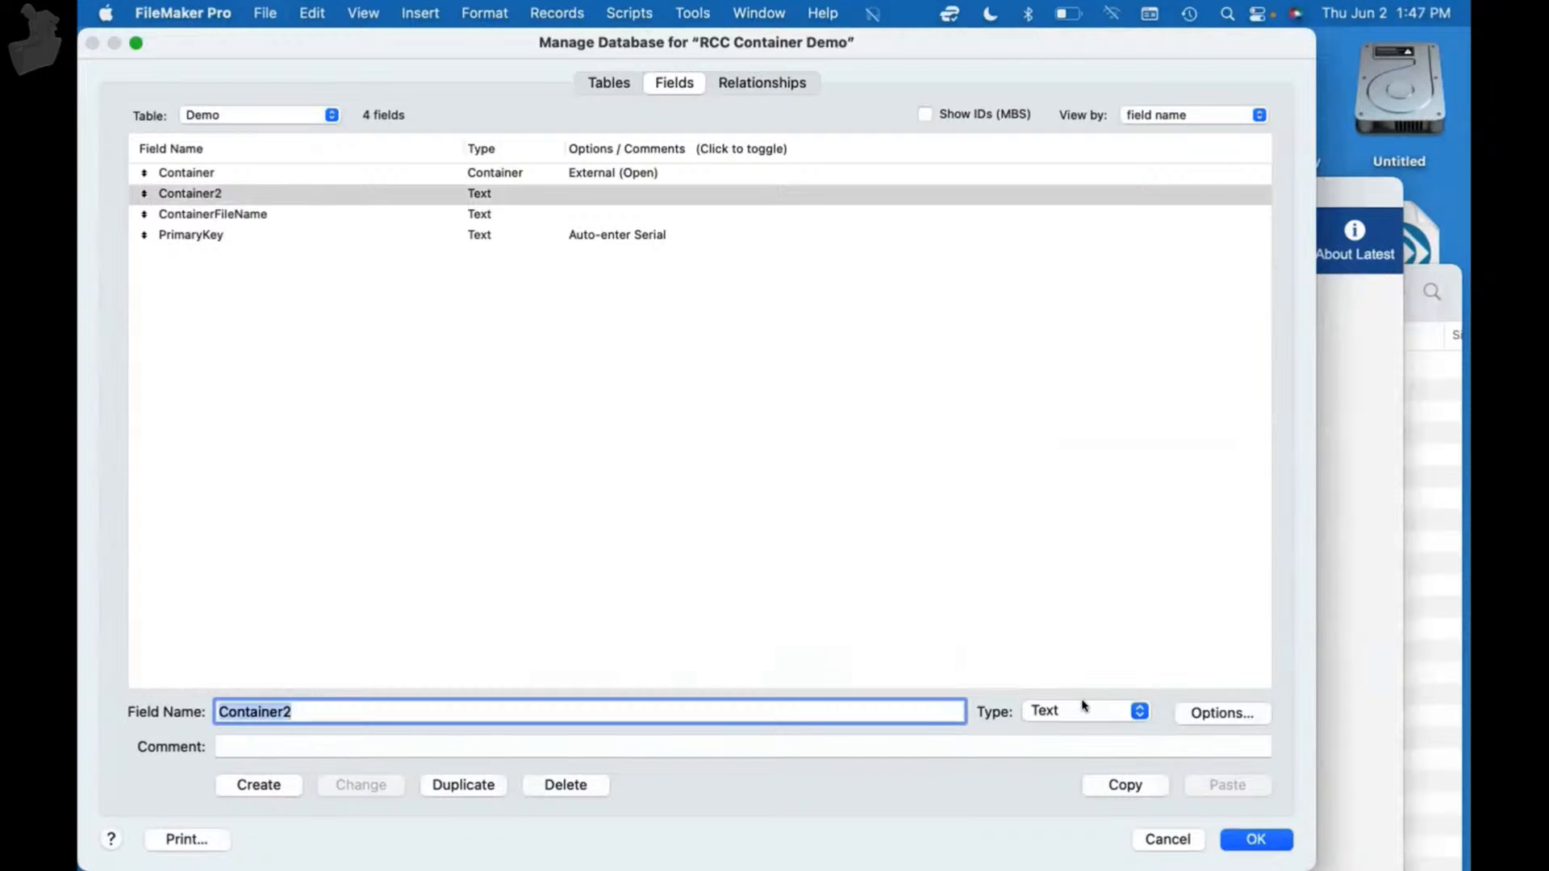
pyautogui.press('super+r')
pyautogui.press('Return')
pyautogui.click(1254, 838)
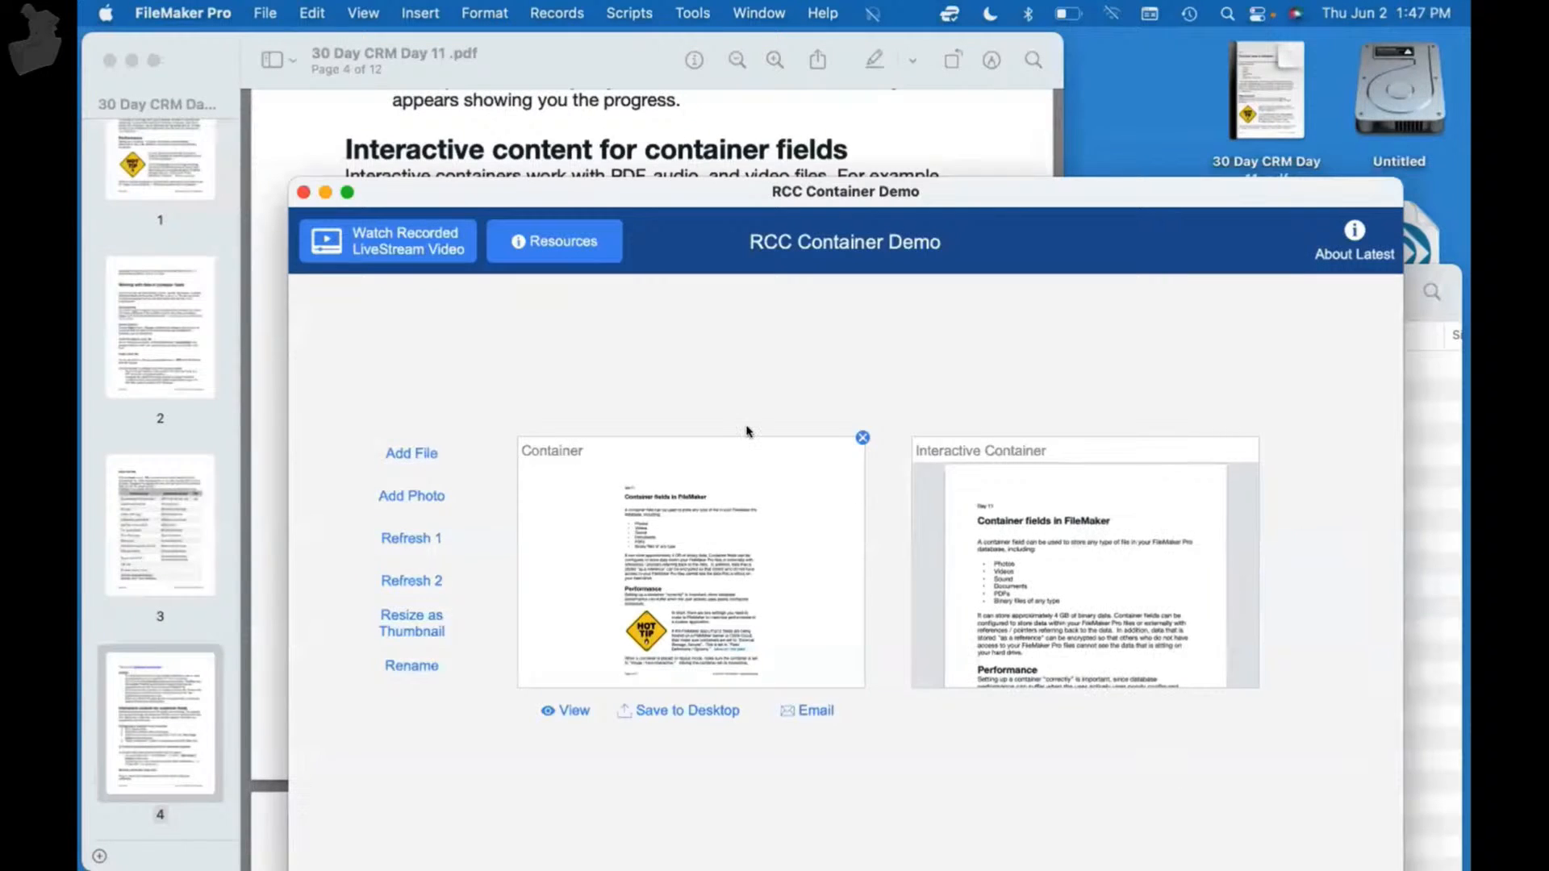
# - Place the Container2 field above Container on the FileMaker Demo layout and paste the copied PDF into it in Browse mode
pyautogui.press('alt+super+s')
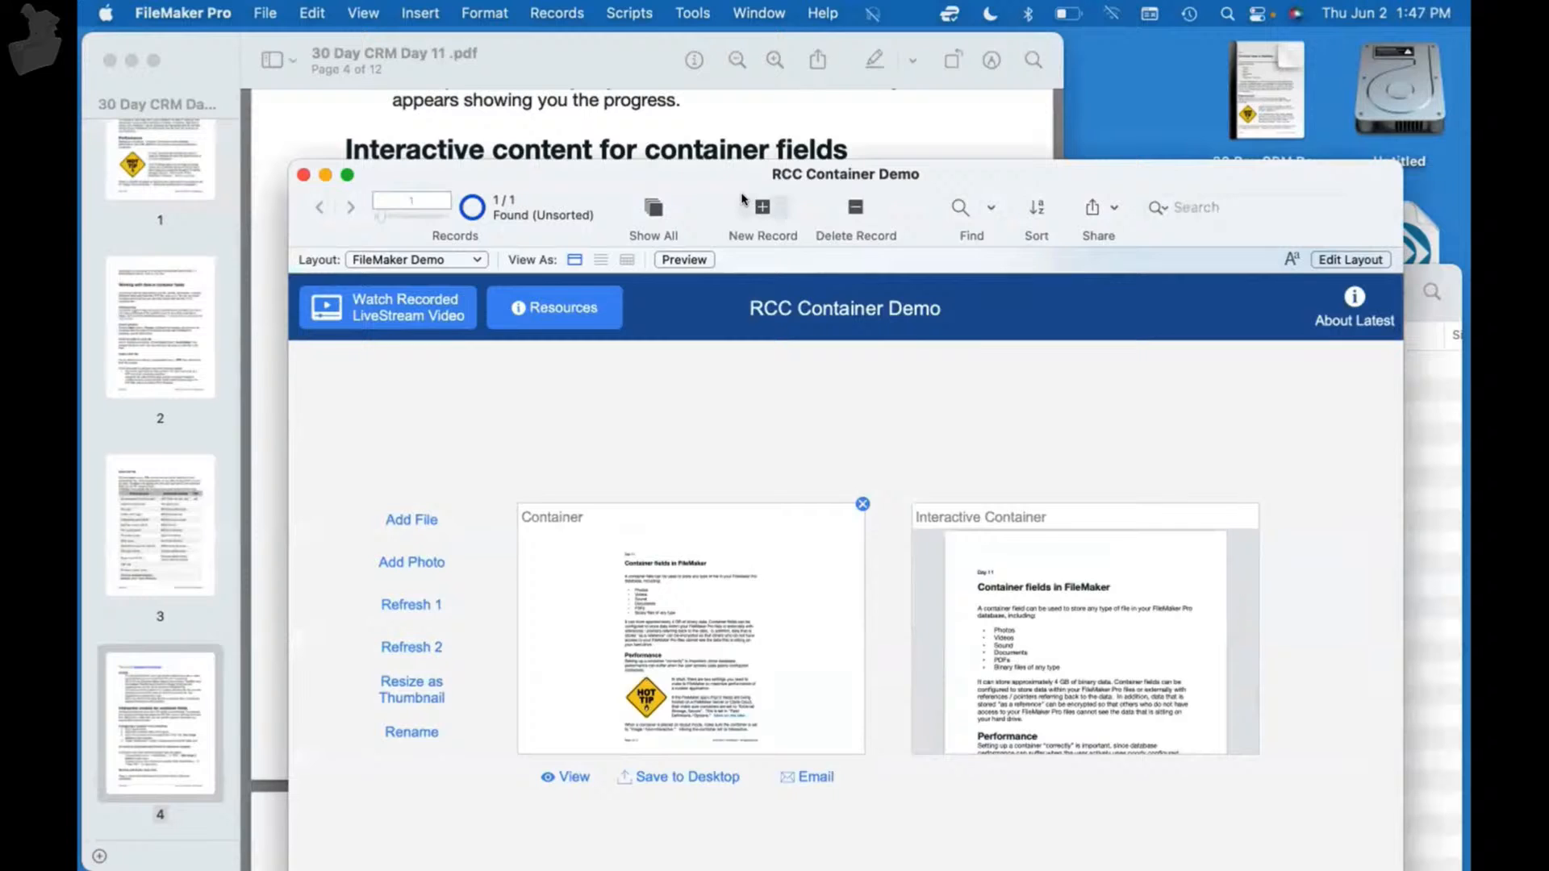
pyautogui.press('super+l')
pyautogui.moveTo(928, 207); pyautogui.dragTo(819, 496)
pyautogui.click(769, 147)
pyautogui.doubleClick(769, 147)
pyautogui.press('super+b')
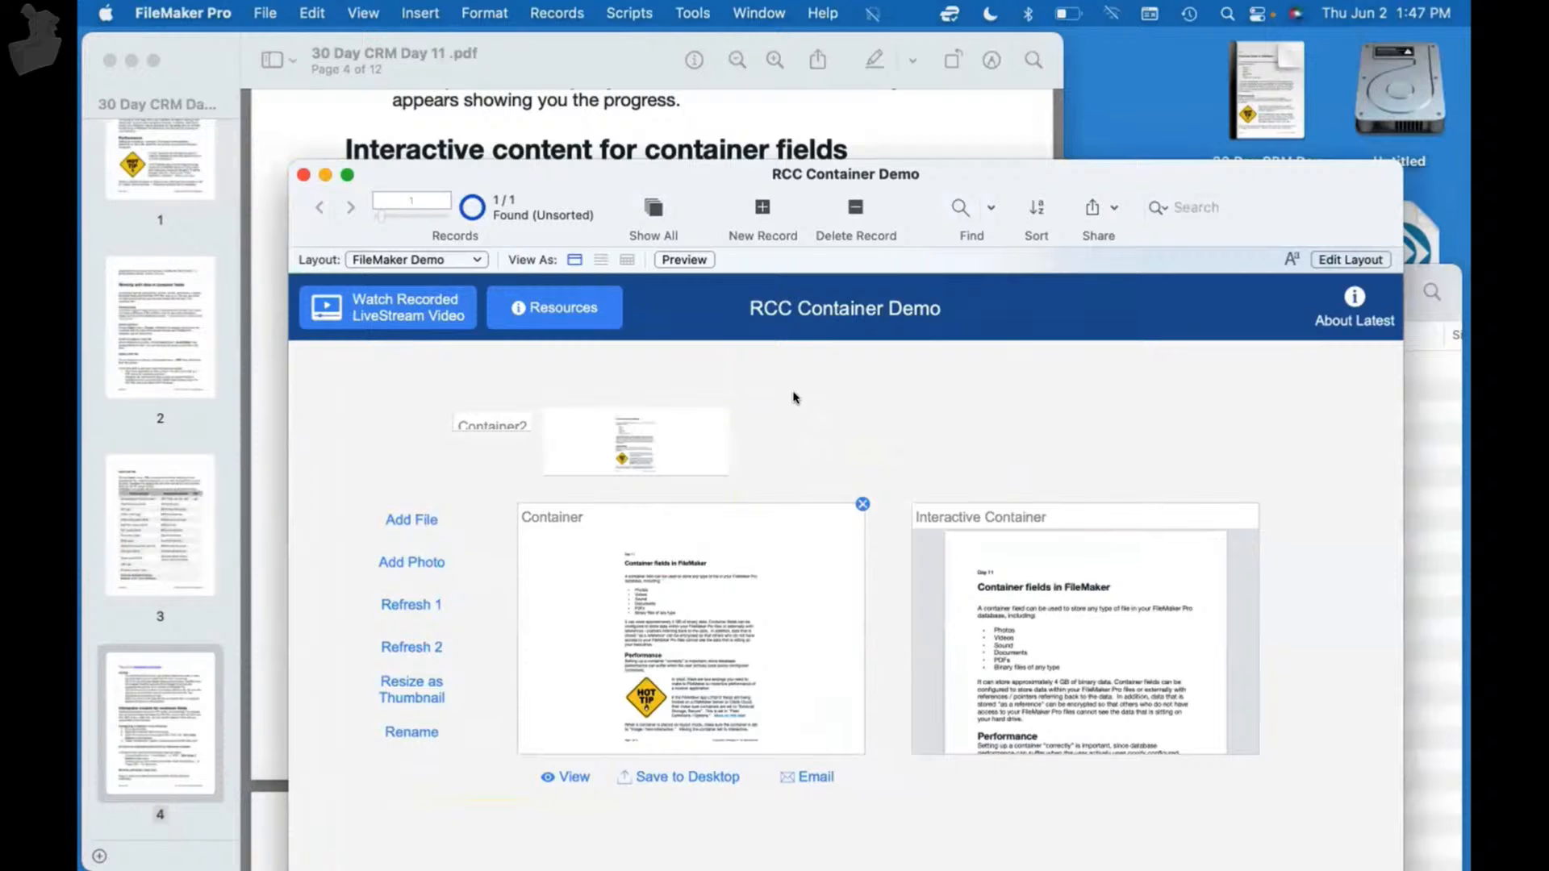
pyautogui.moveTo(823, 179); pyautogui.dragTo(735, 49)
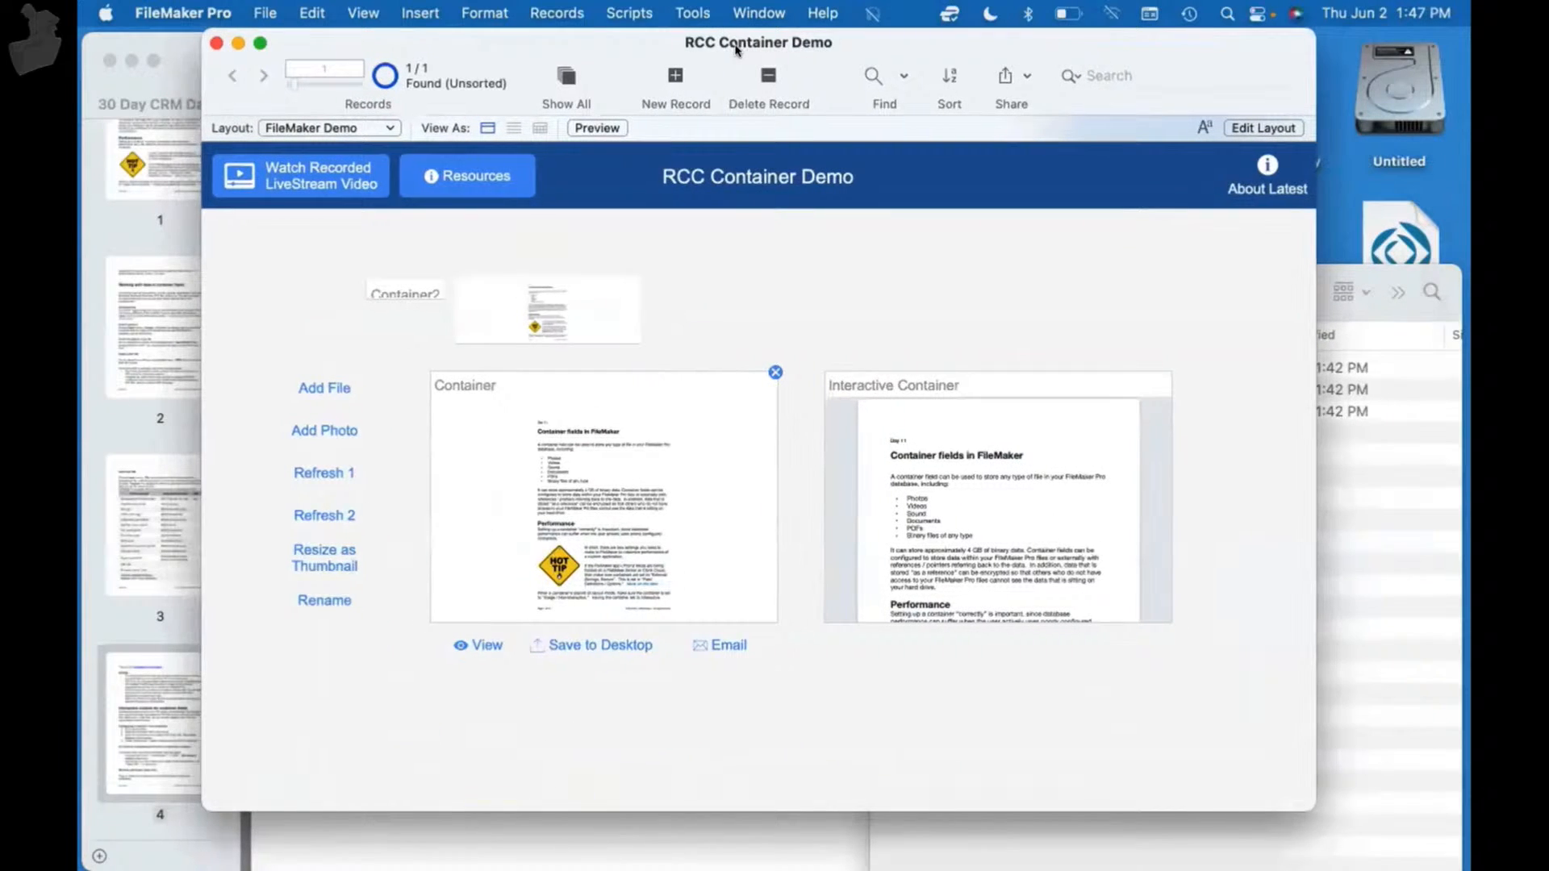
# - Read the Day 11 PDF's page 4 and 5 notes on configuring interactive containers and audio, video and PDF files, then return to the demo
pyautogui.click(159, 707)
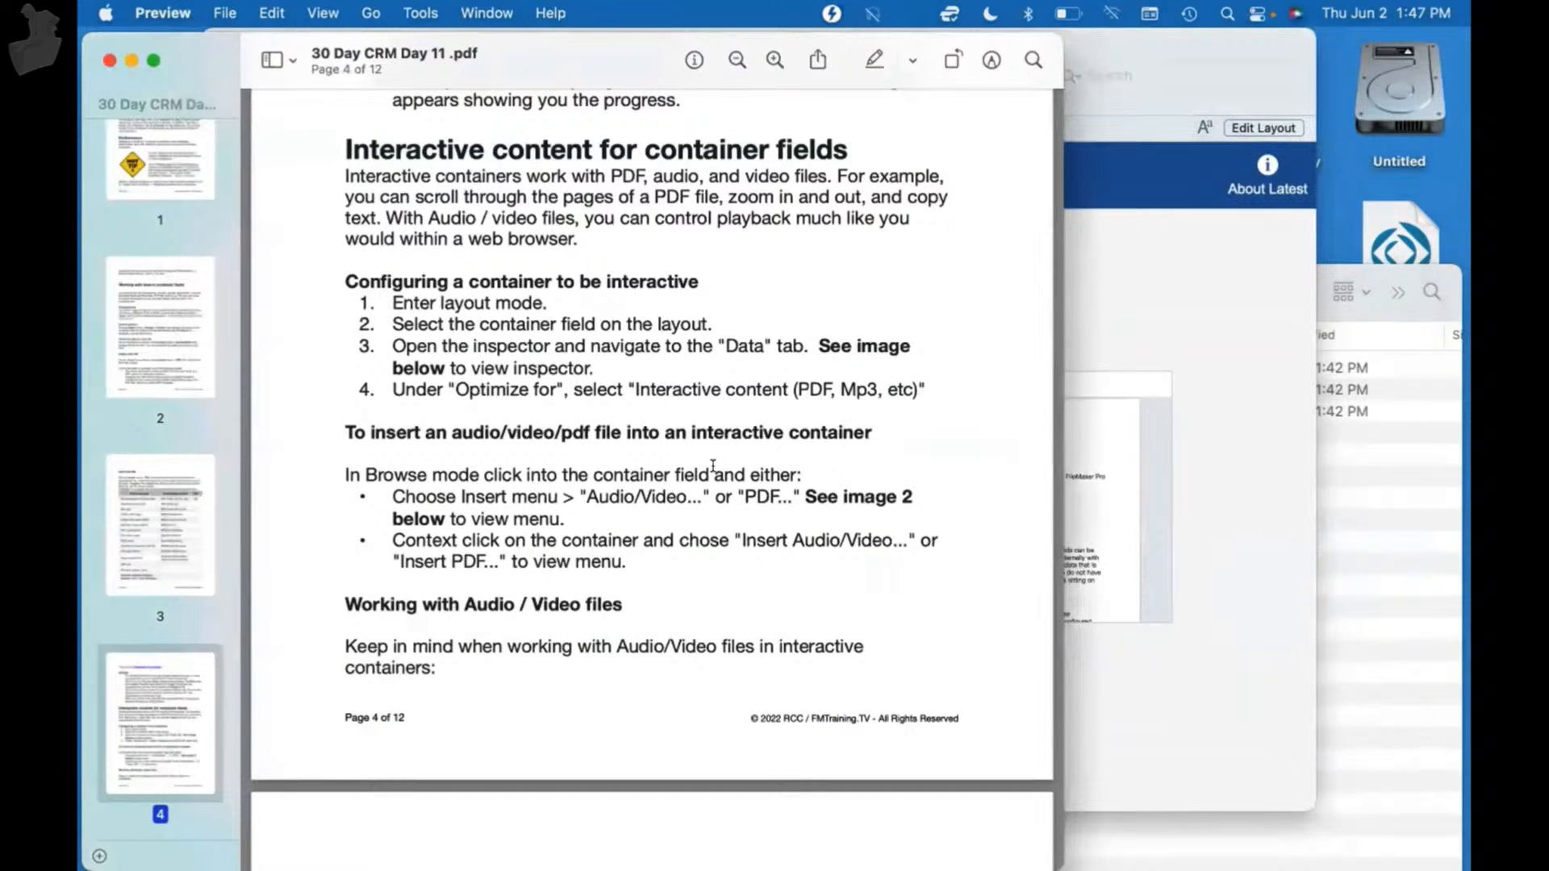
pyautogui.scroll(1, 572, 257)
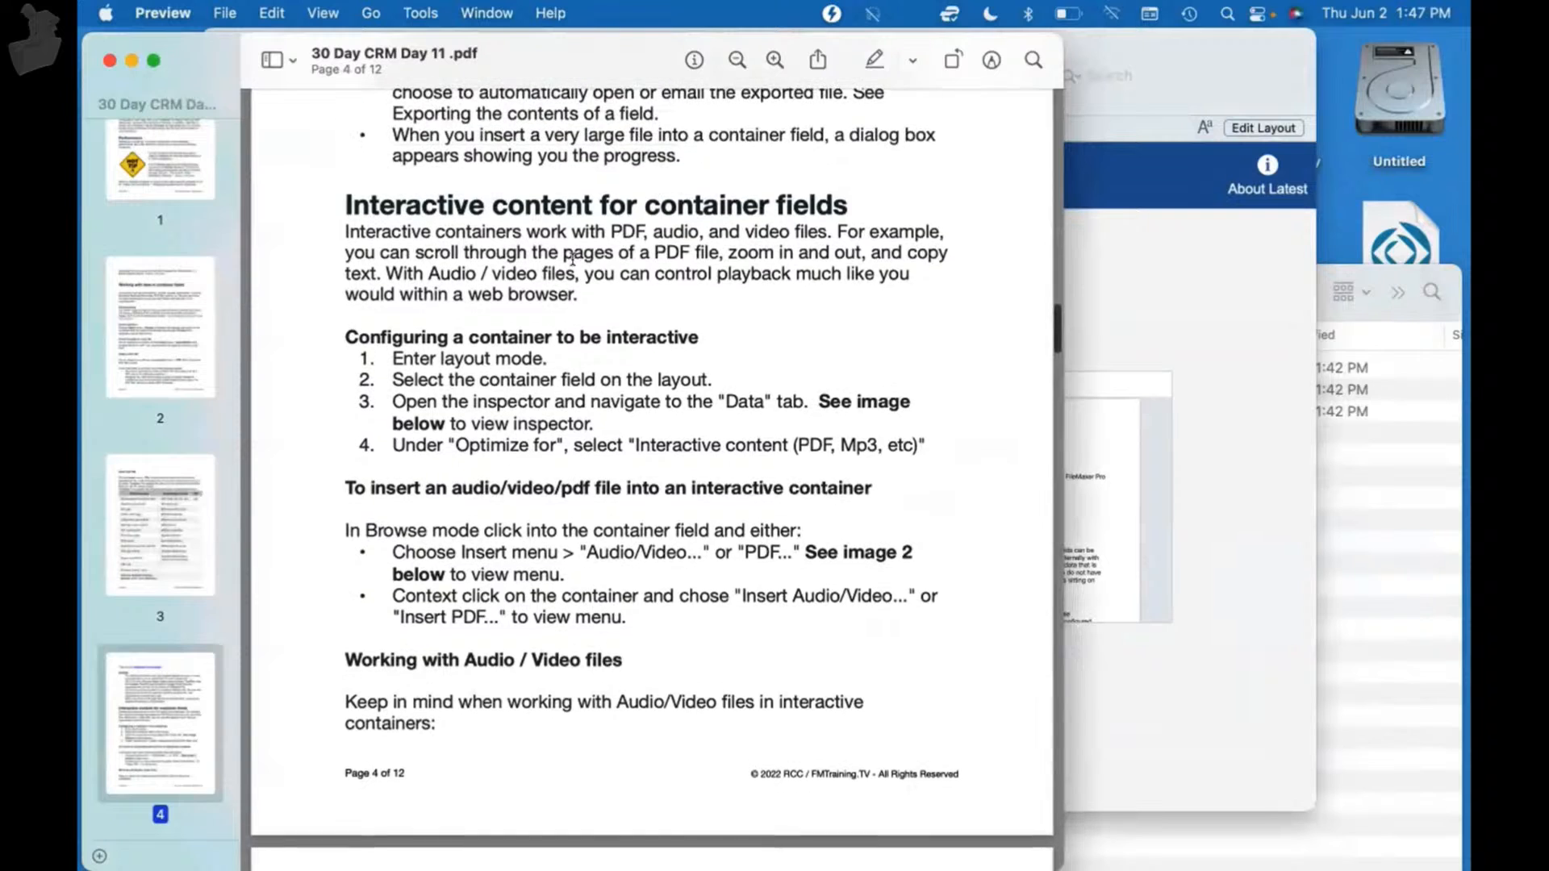
pyautogui.moveTo(343, 331); pyautogui.dragTo(927, 461)
pyautogui.scroll(-4, 784, 506)
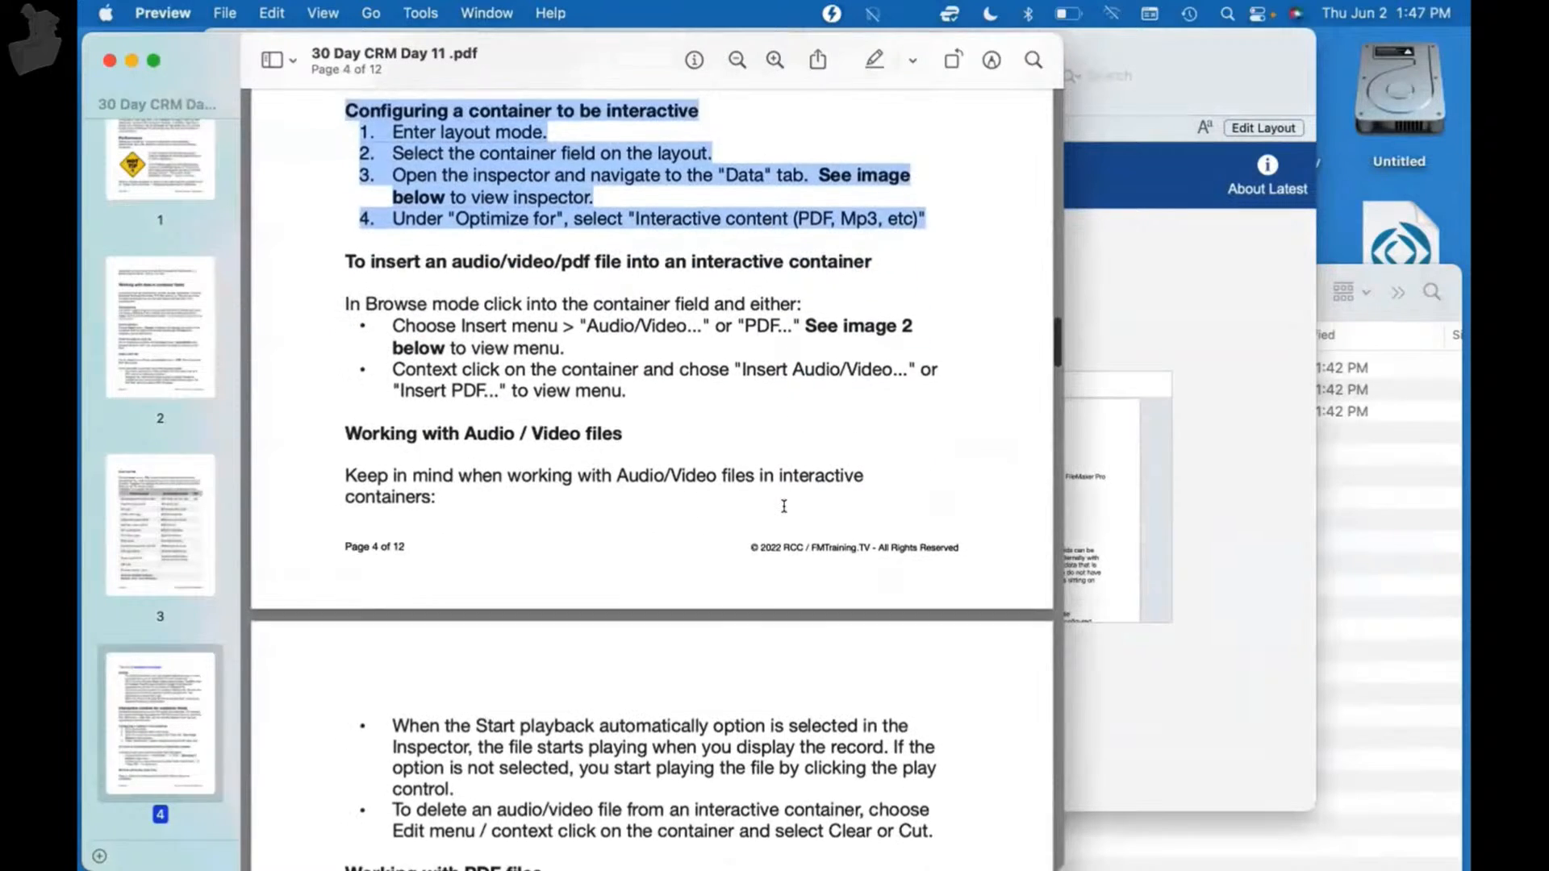
pyautogui.scroll(-2, 784, 505)
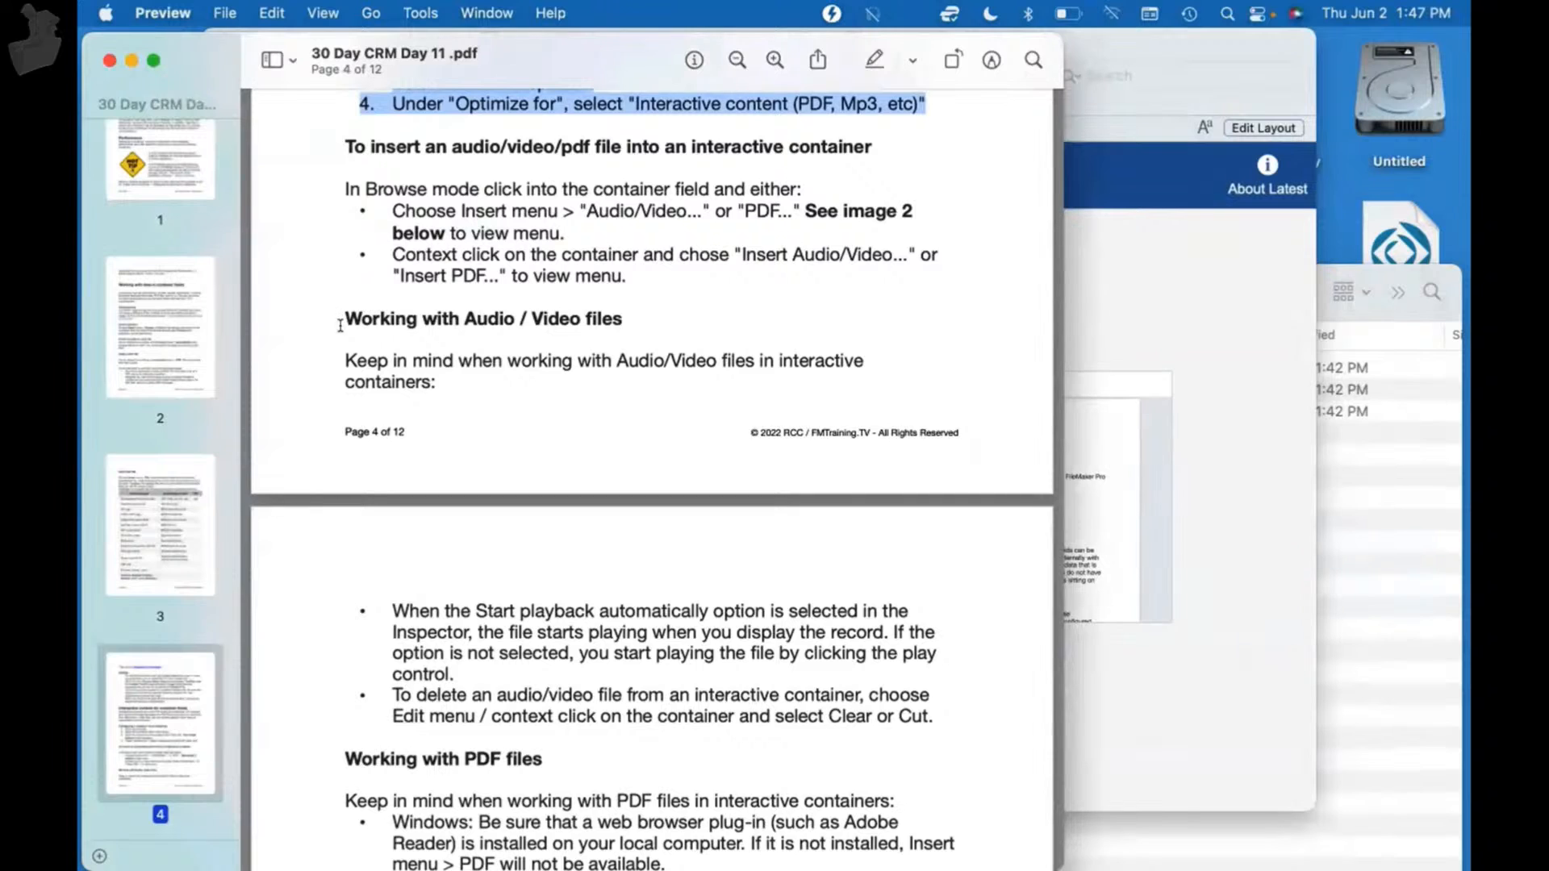
pyautogui.moveTo(338, 312); pyautogui.dragTo(627, 379)
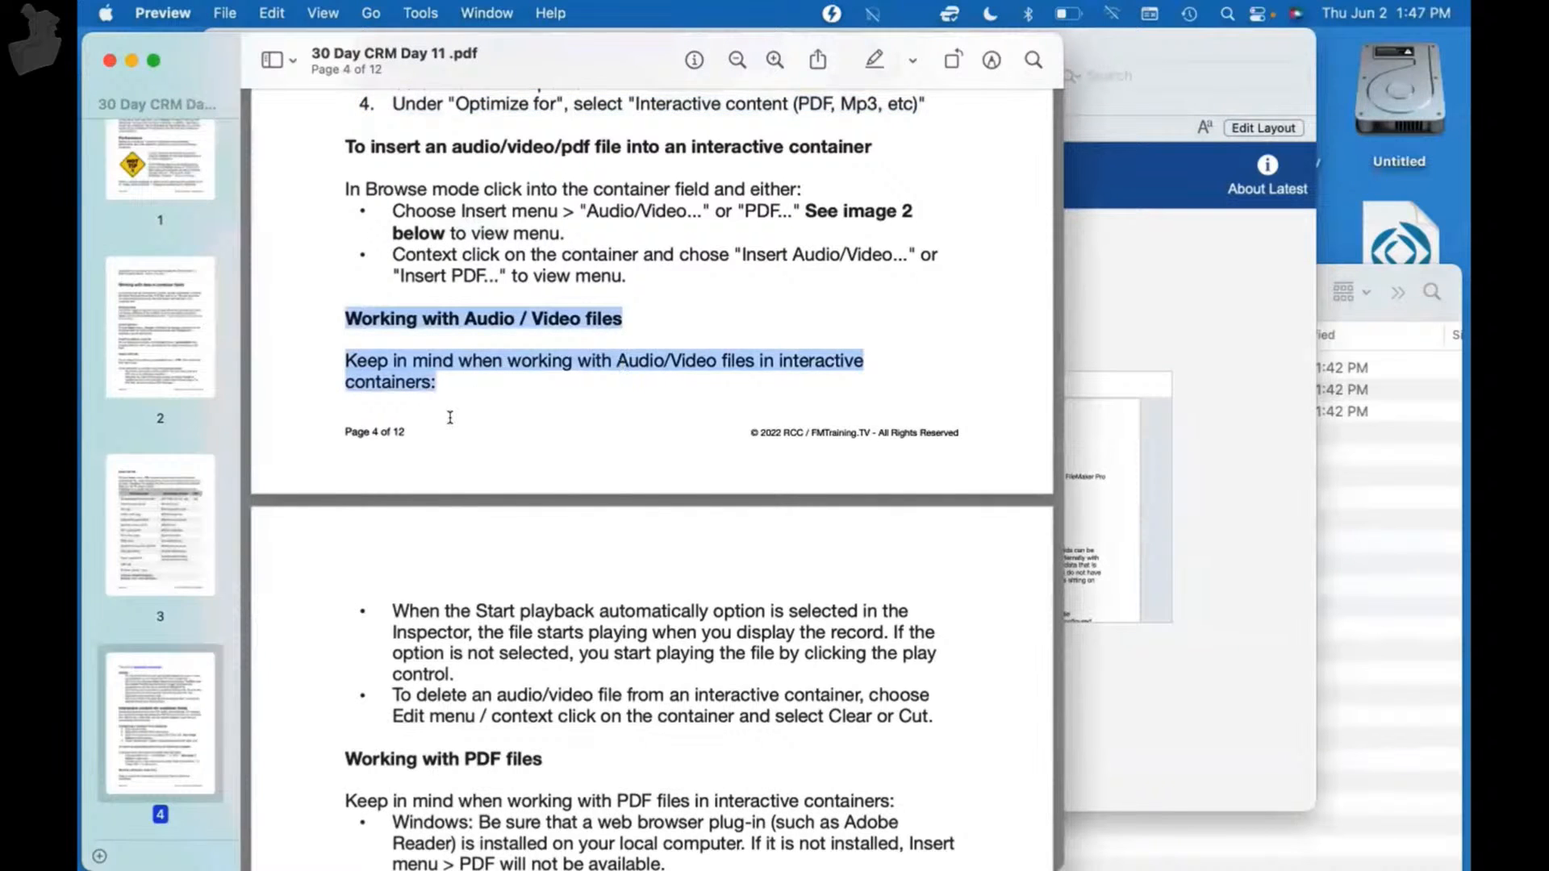
pyautogui.scroll(-3, 450, 417)
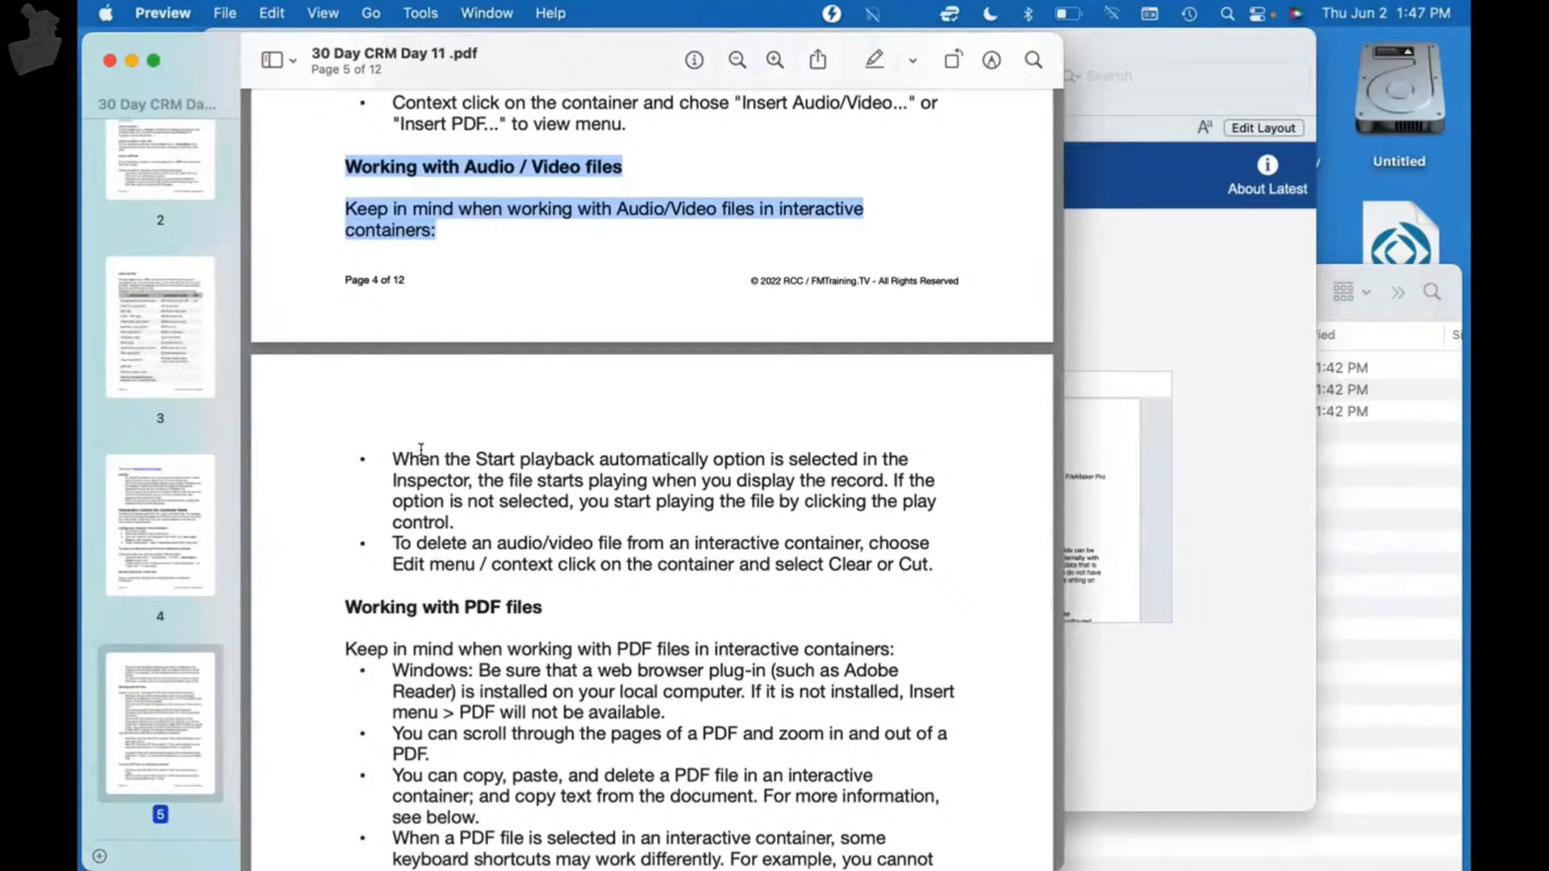
pyautogui.scroll(-5, 421, 449)
pyautogui.scroll(-1, 420, 449)
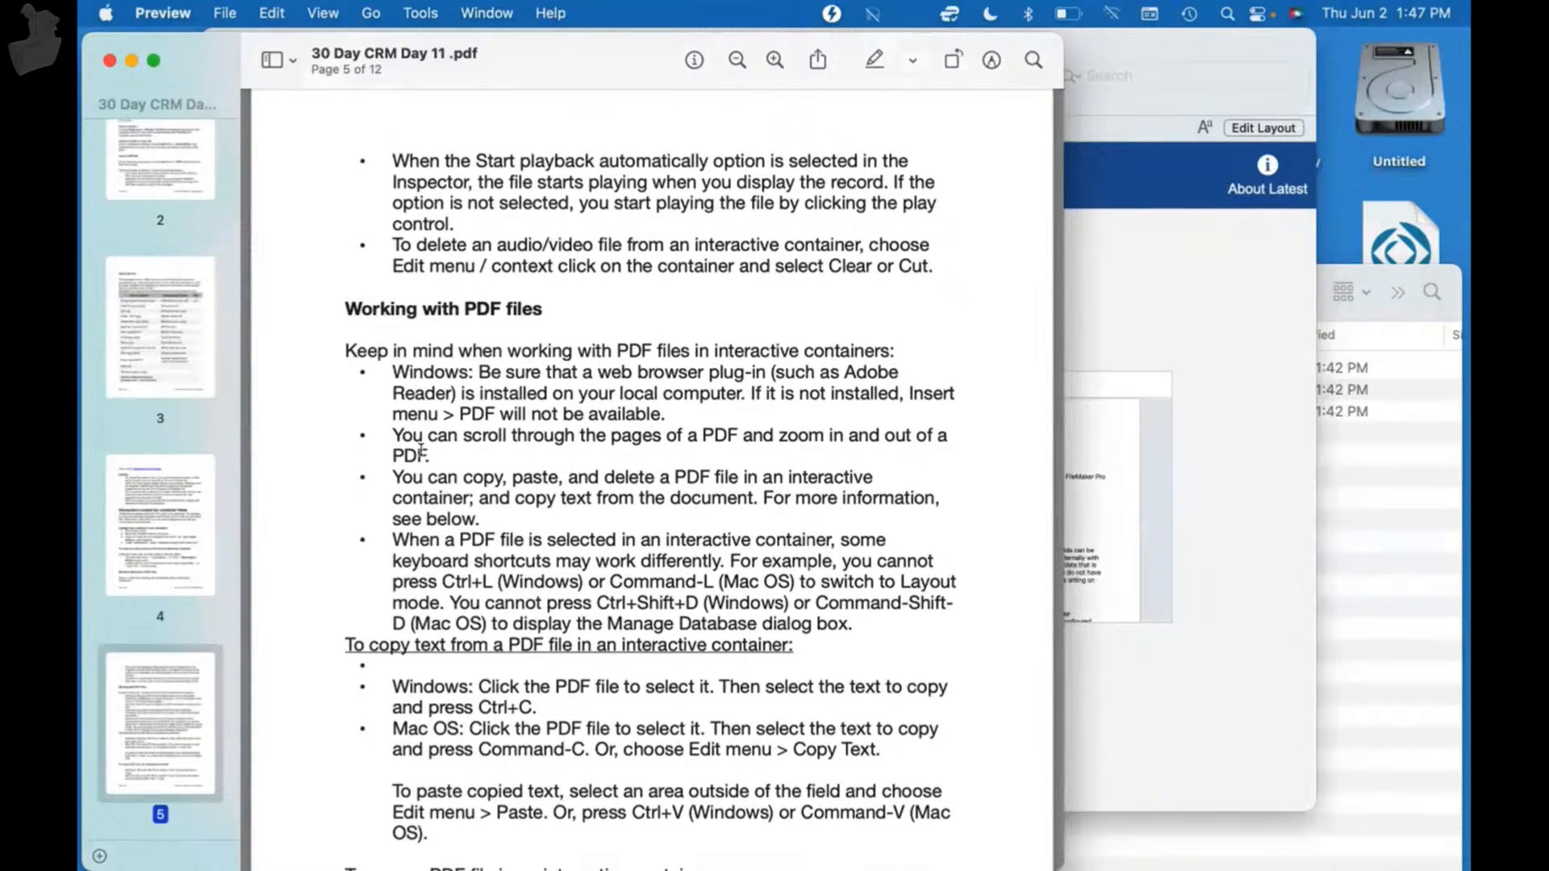
pyautogui.click(1237, 349)
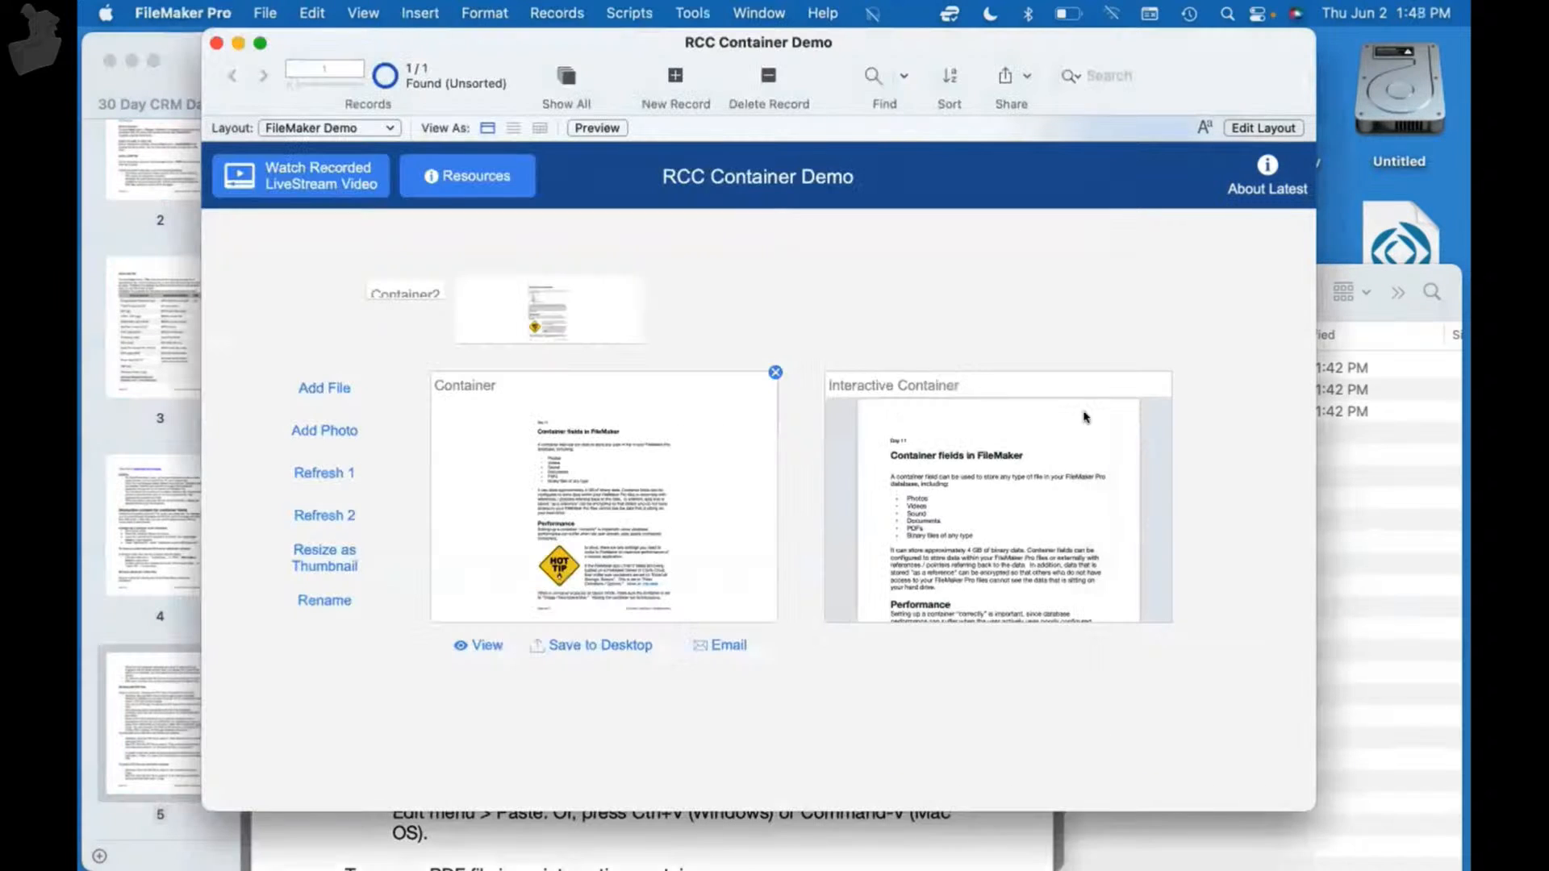
# - Select the word FileMaker in the Interactive Container's PDF and inspect the context options for the selection
pyautogui.click(999, 453)
pyautogui.rightClick(1004, 458)
pyautogui.click(928, 542)
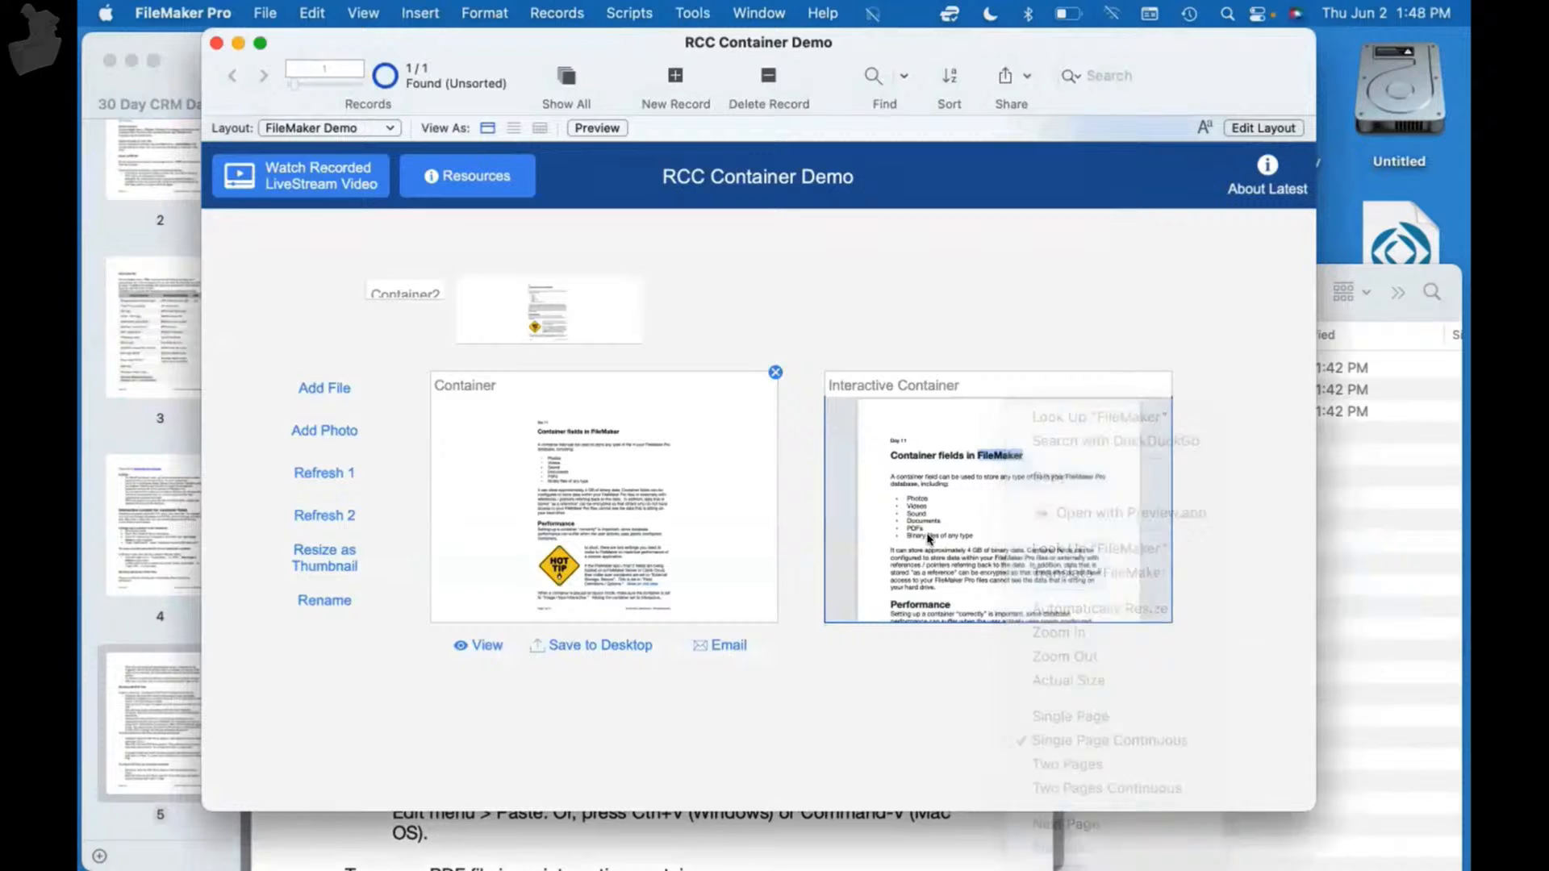
# - Delete the PDF from the Container field and paste it back, and repeat the deletion and paste in the Interactive Container field
pyautogui.click(639, 512)
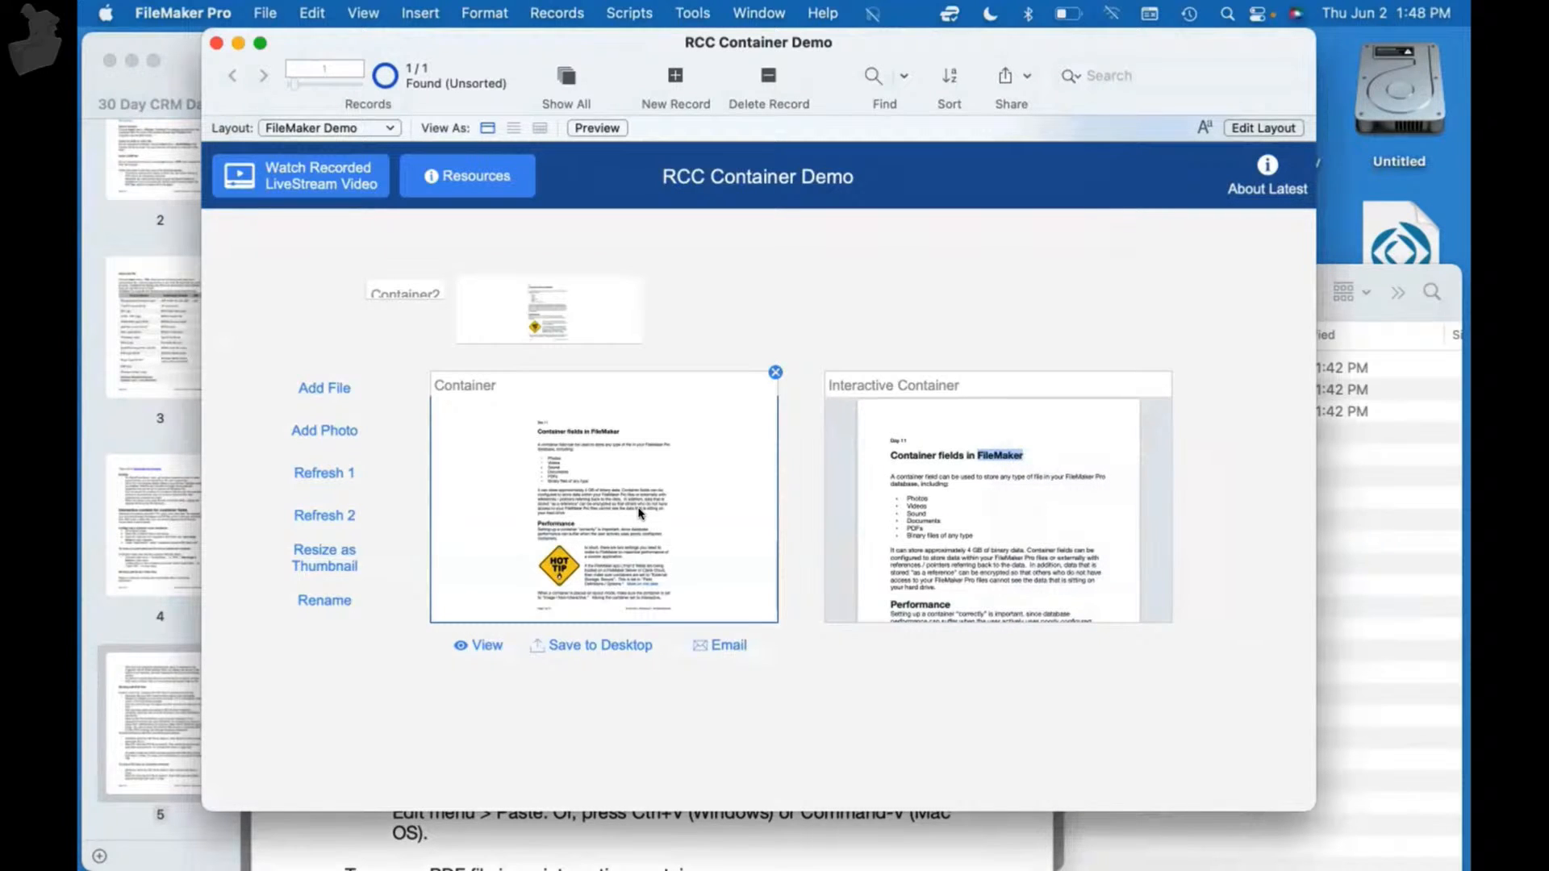
pyautogui.press('BackSpace')
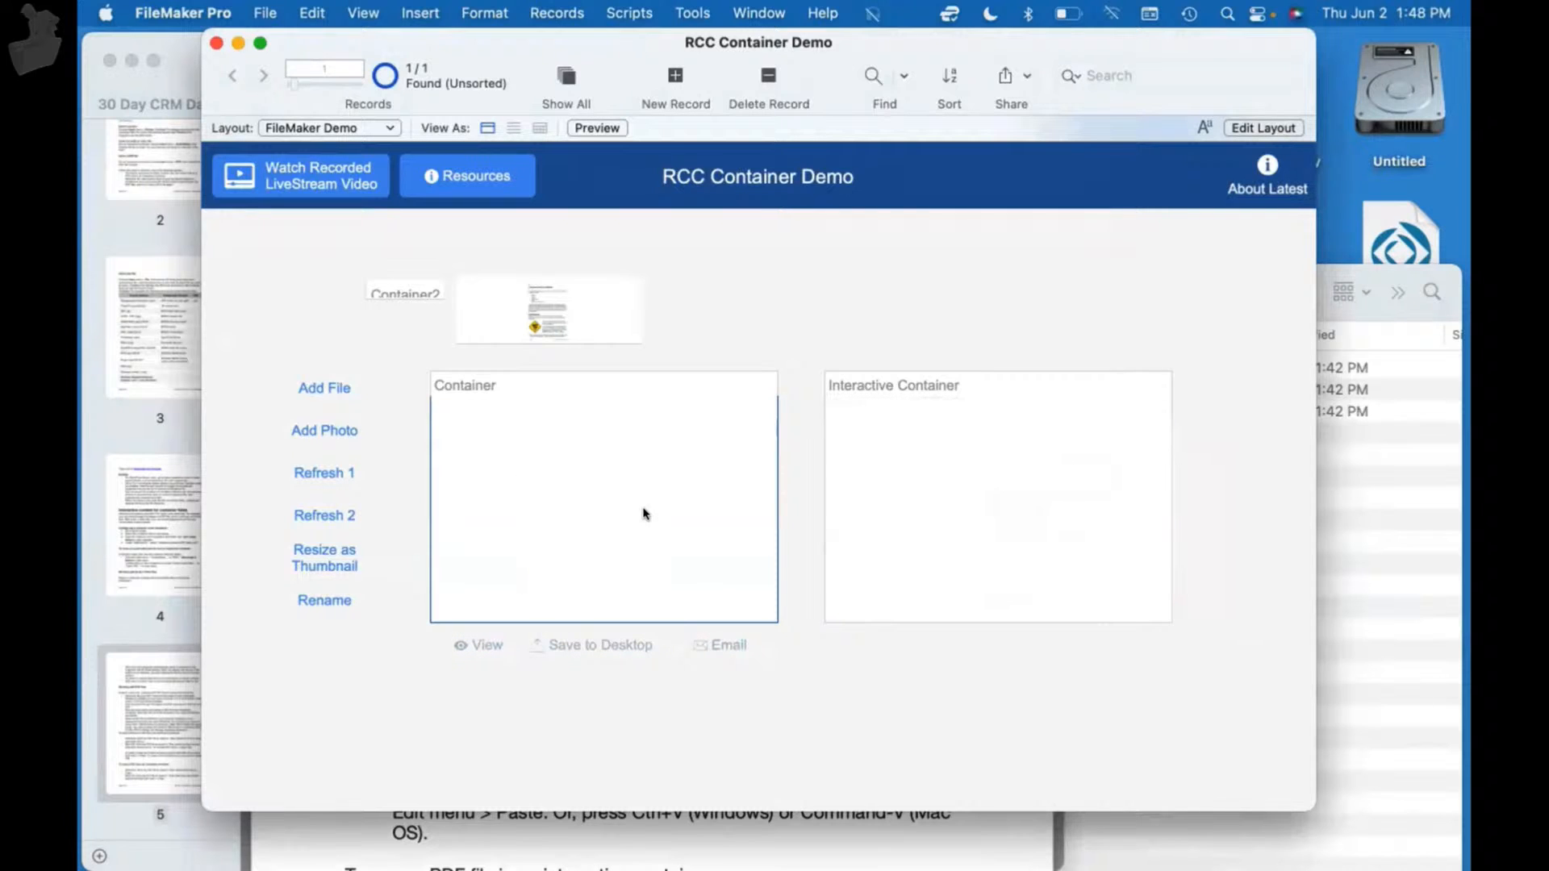
pyautogui.press('super+v')
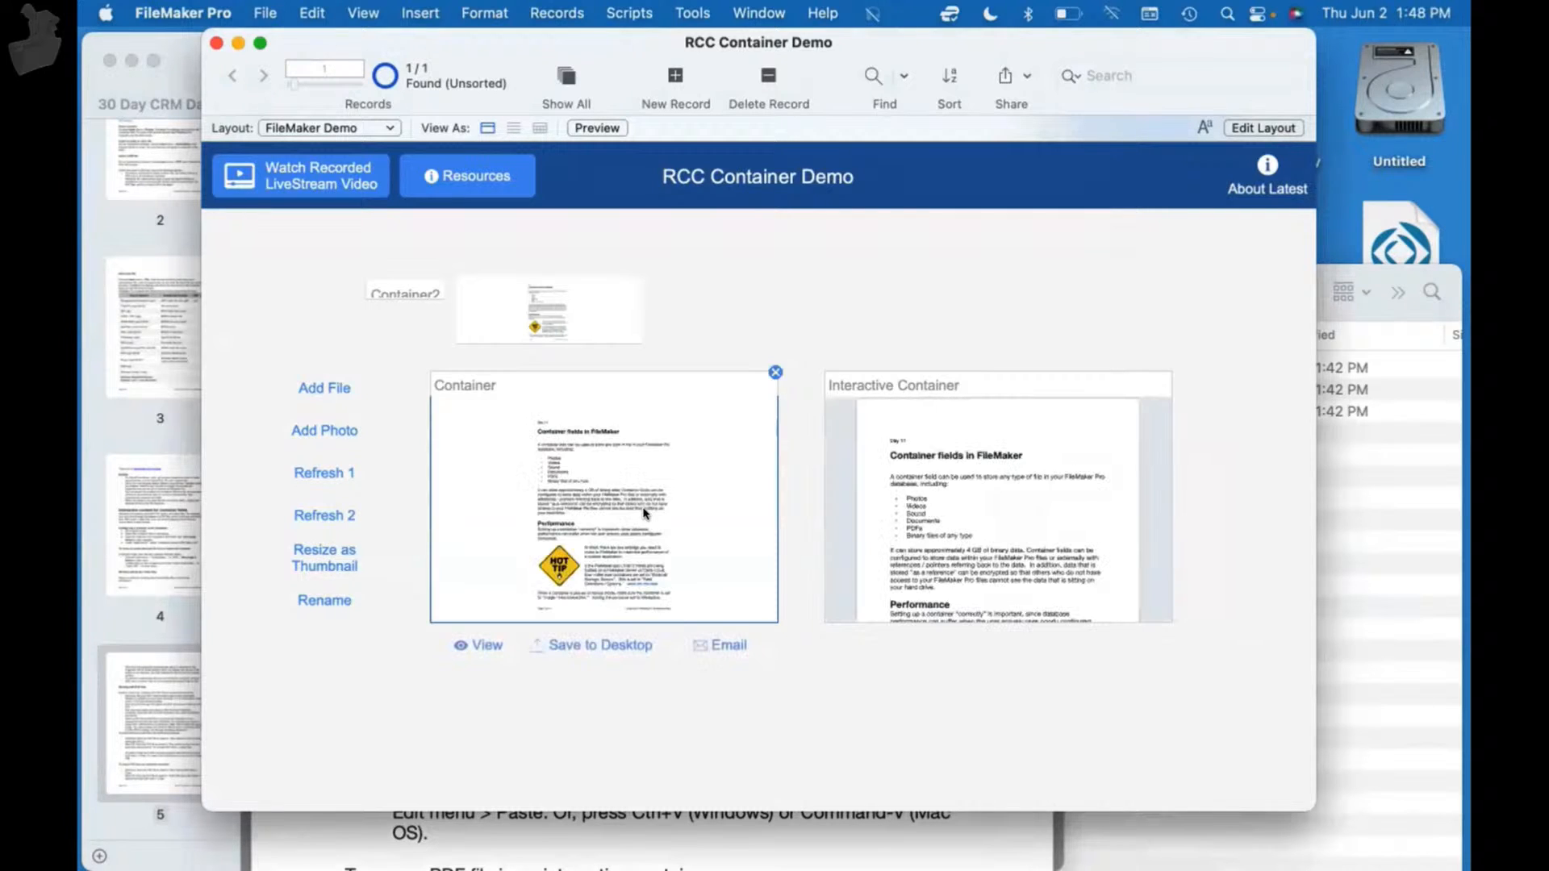
pyautogui.click(927, 522)
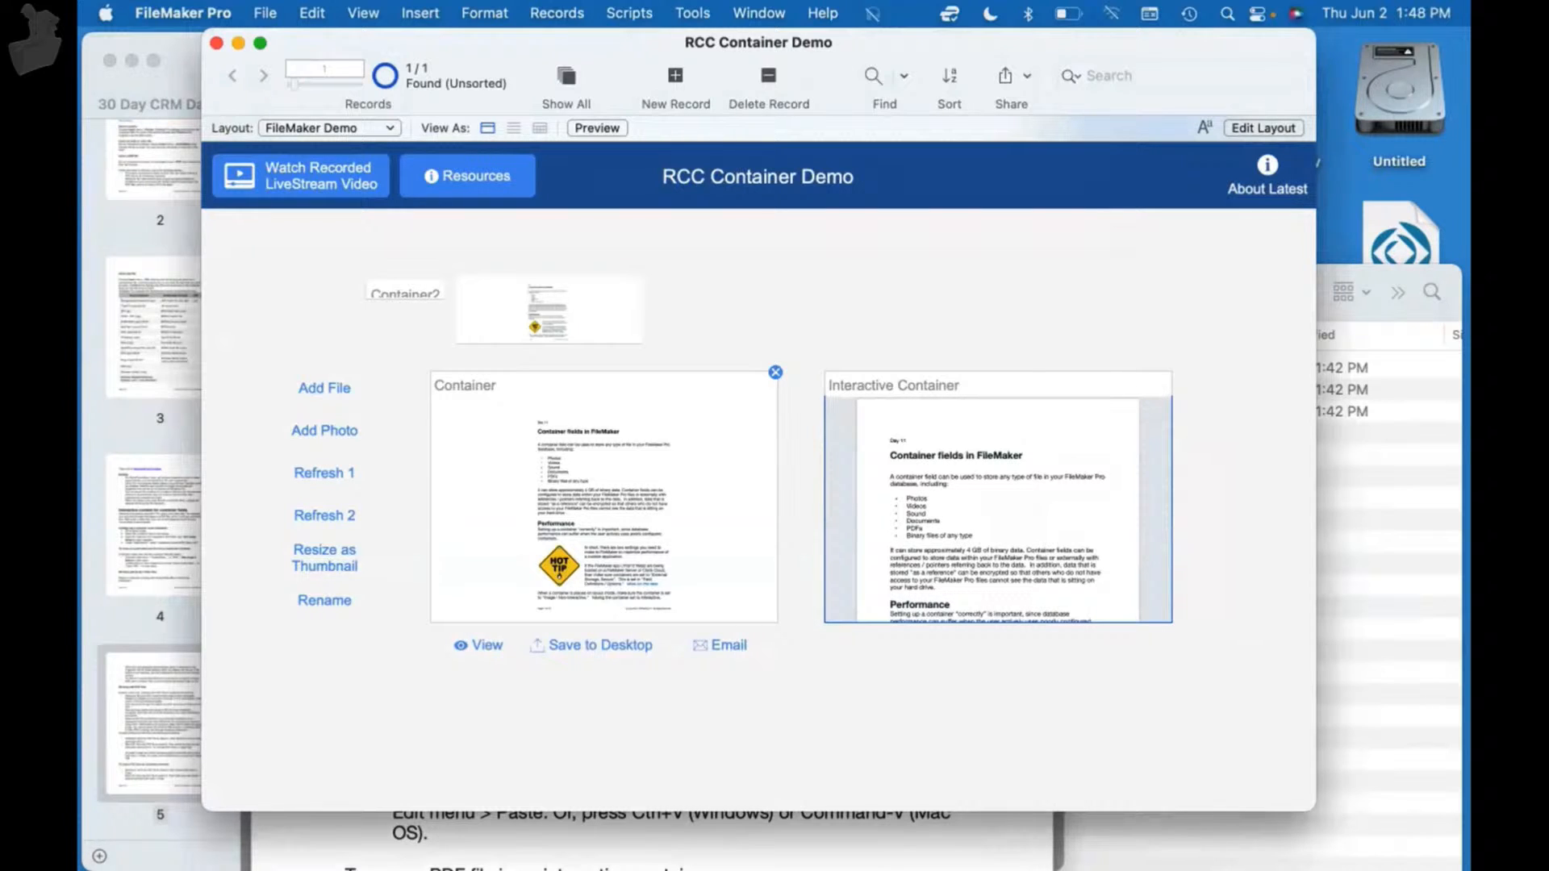
pyautogui.press('BackSpace')
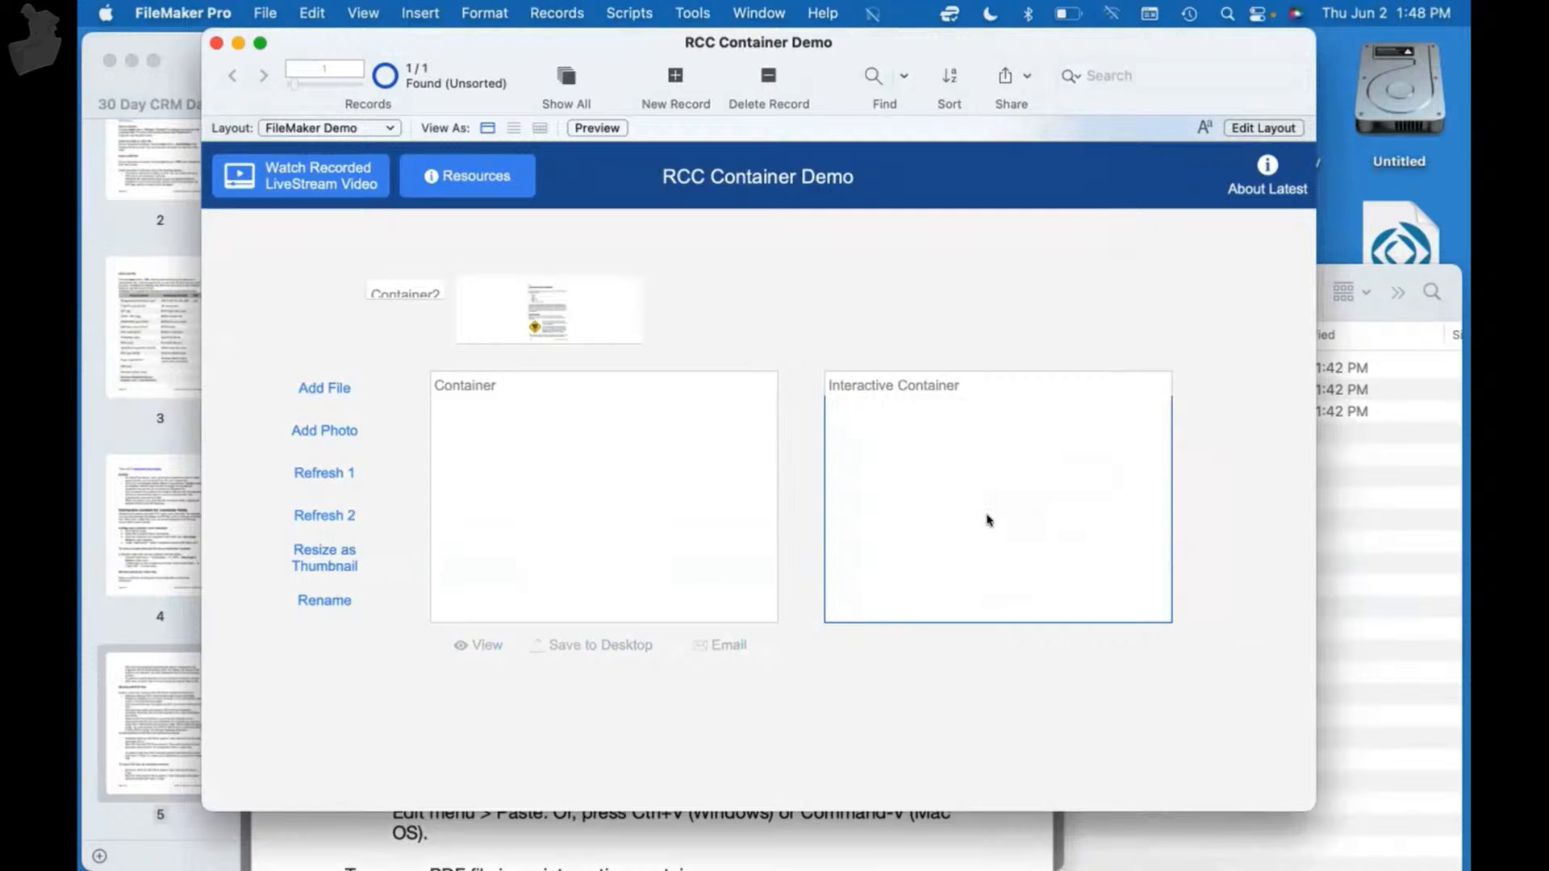
pyautogui.press('super+v')
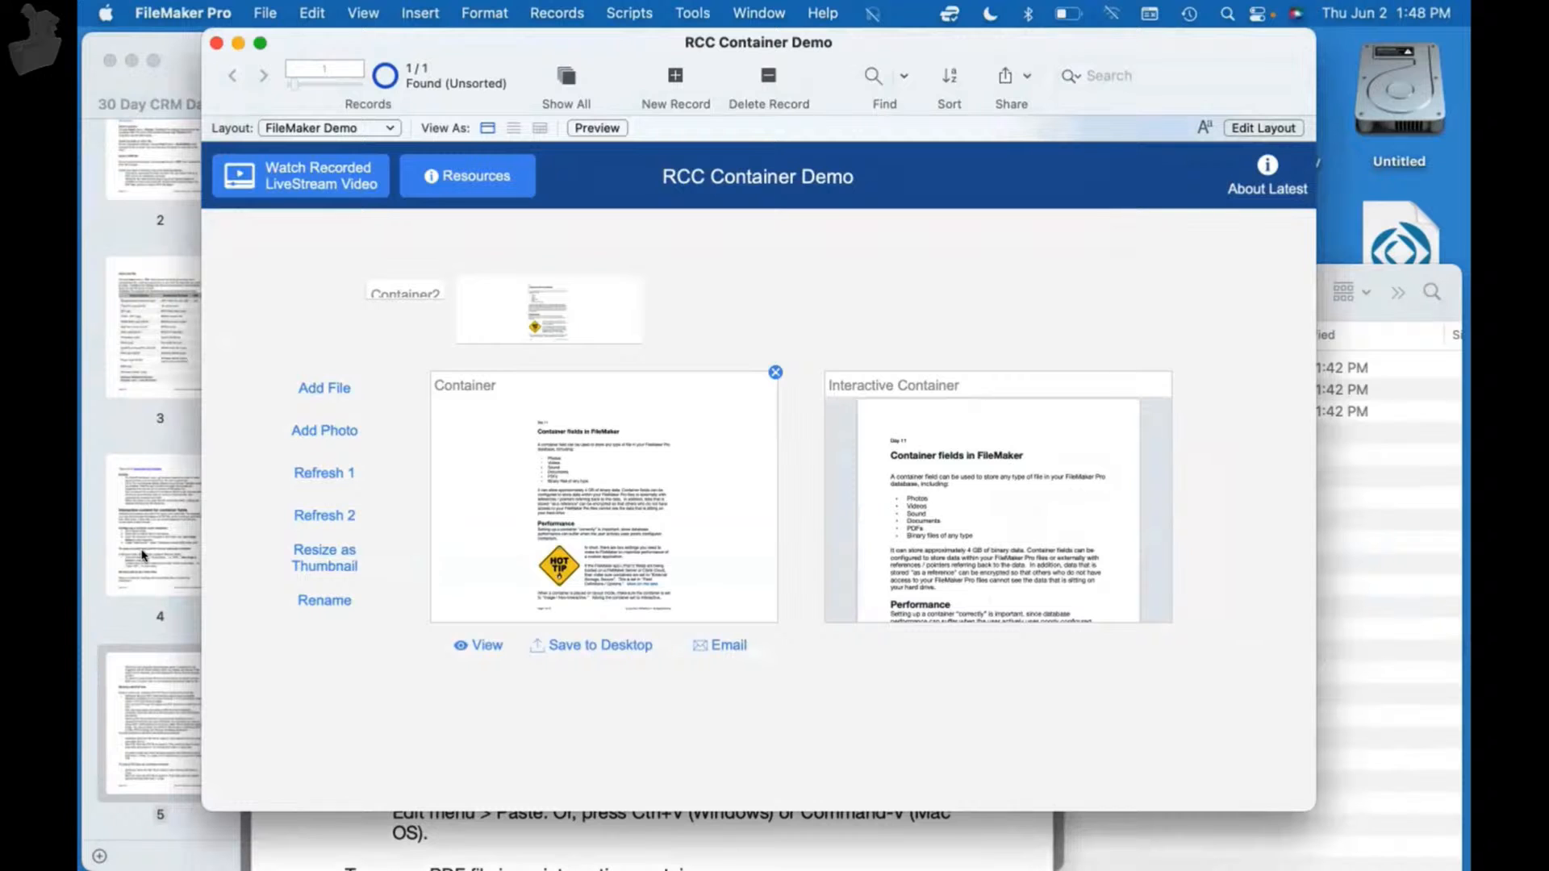
# - Read the page 5 notes on copying text and PDF files from an interactive container, then return to the demo
pyautogui.click(138, 710)
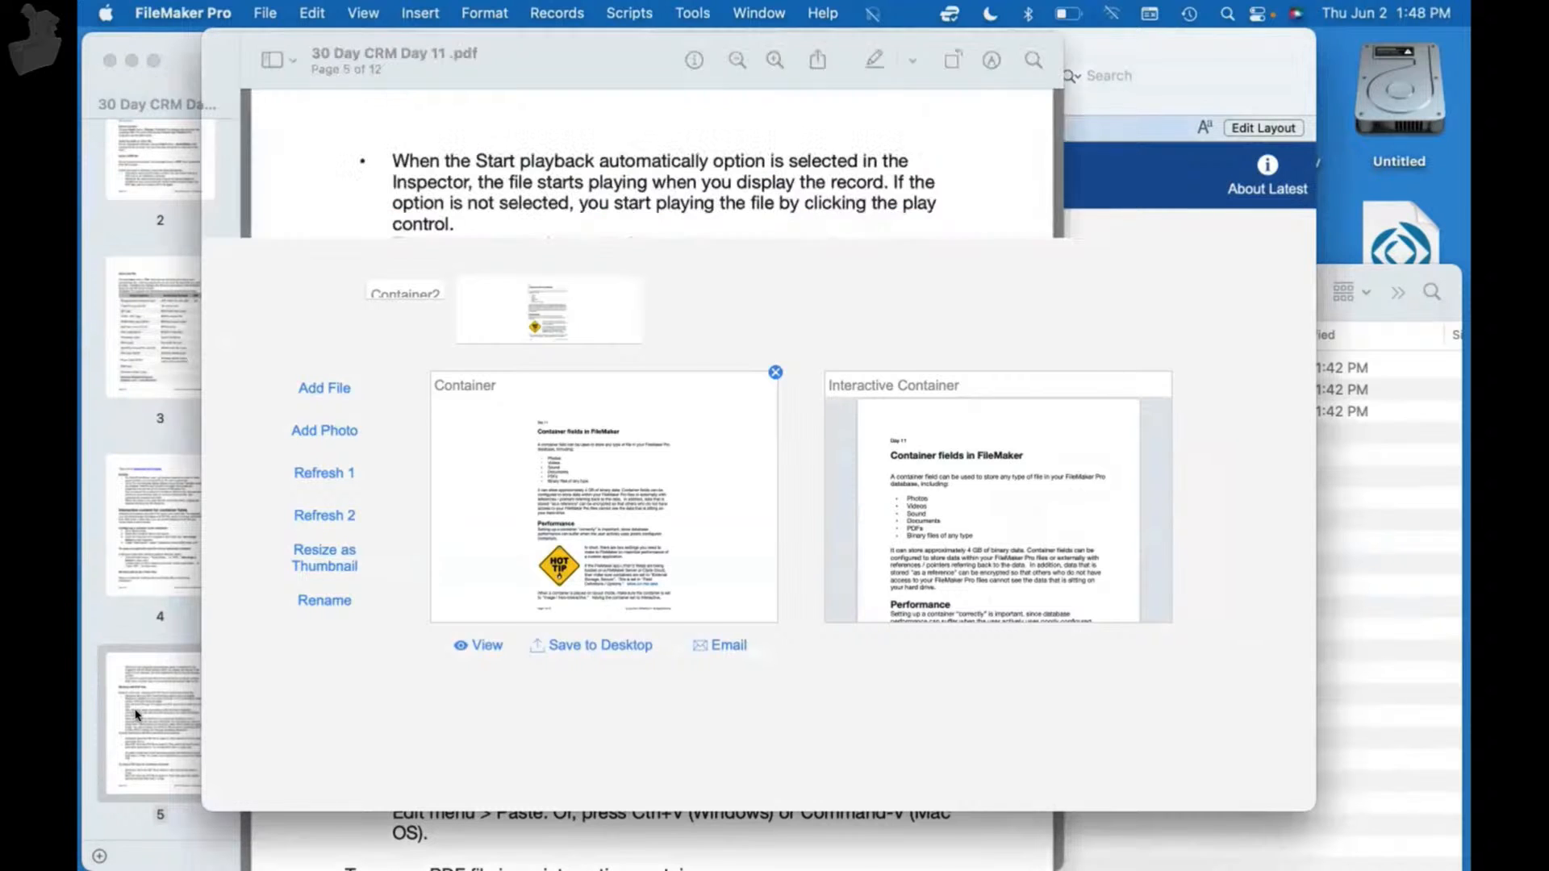
pyautogui.scroll(-5, 592, 652)
pyautogui.scroll(-1, 592, 652)
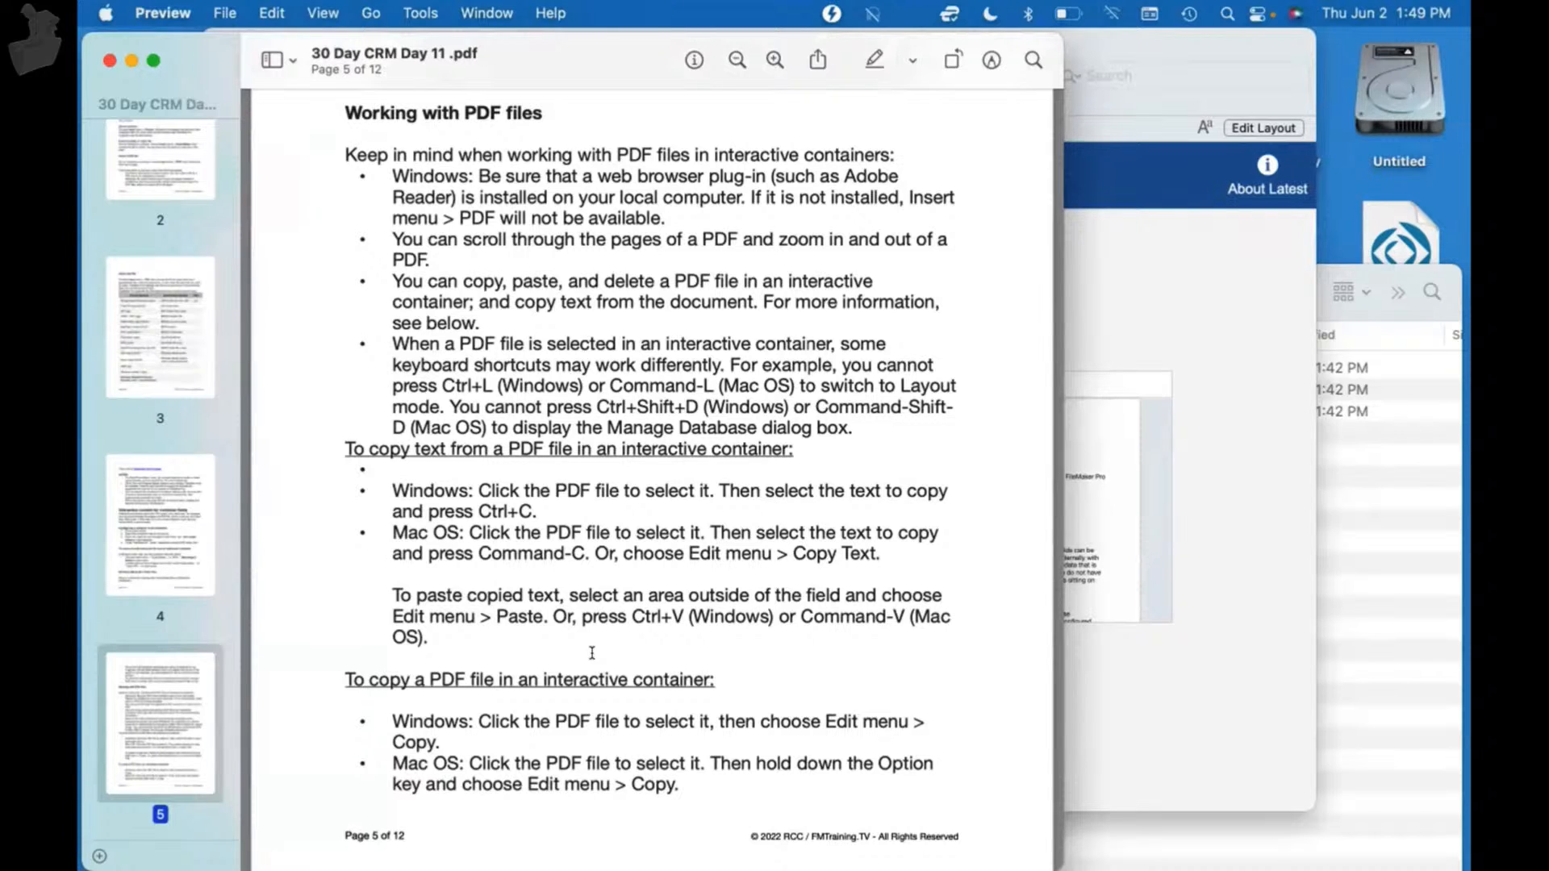
pyautogui.click(1257, 593)
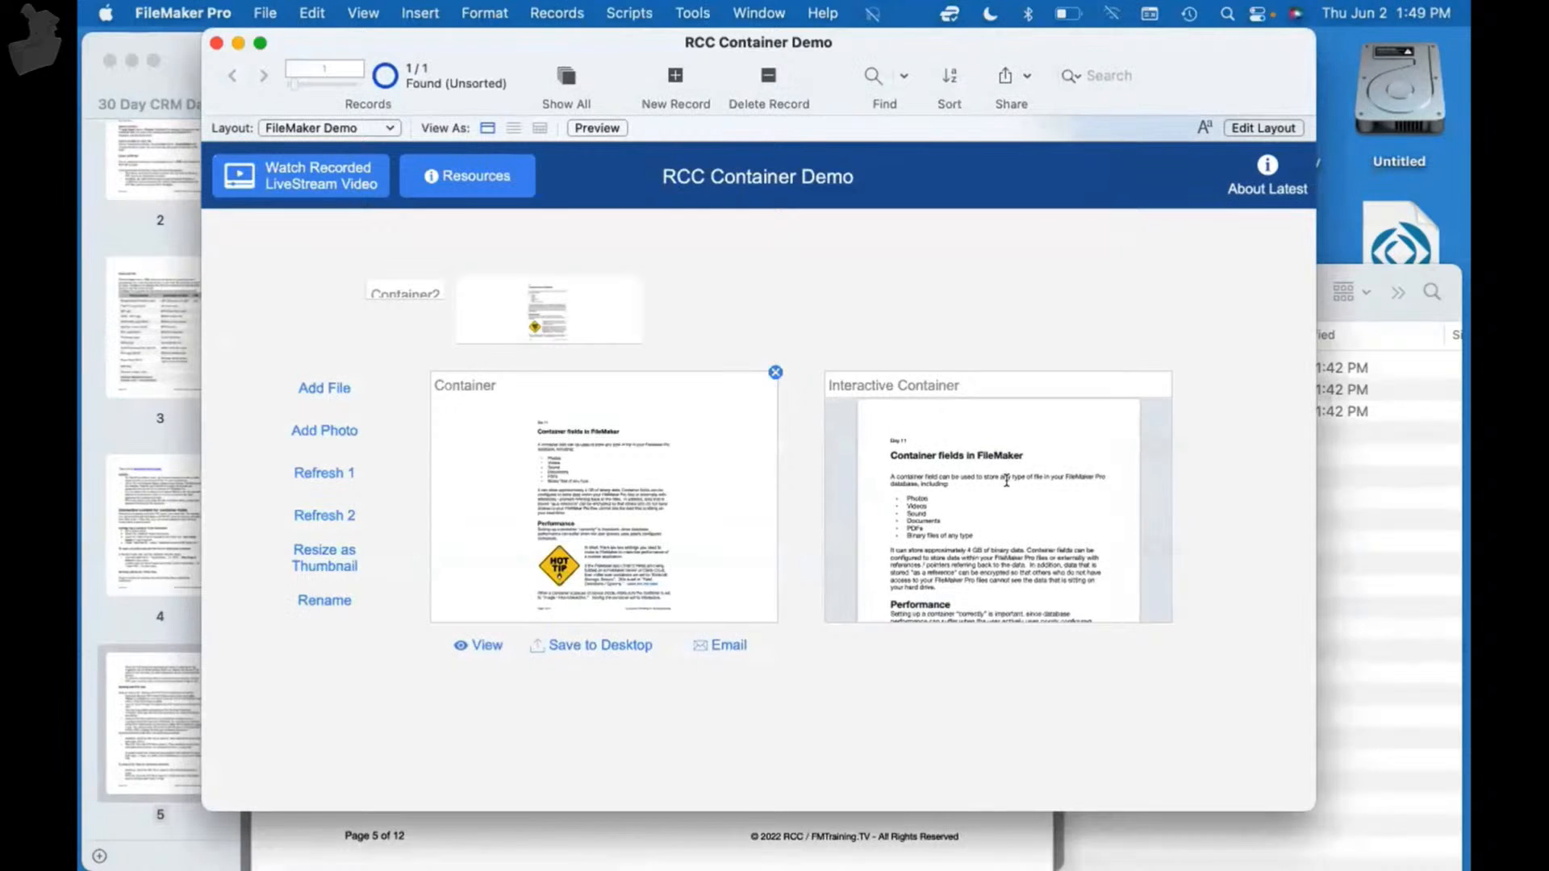
# - Browse the PDF in the Interactive Container to its last page and return to its first page
pyautogui.scroll(-3, 1015, 488)
pyautogui.scroll(-10, 1015, 488)
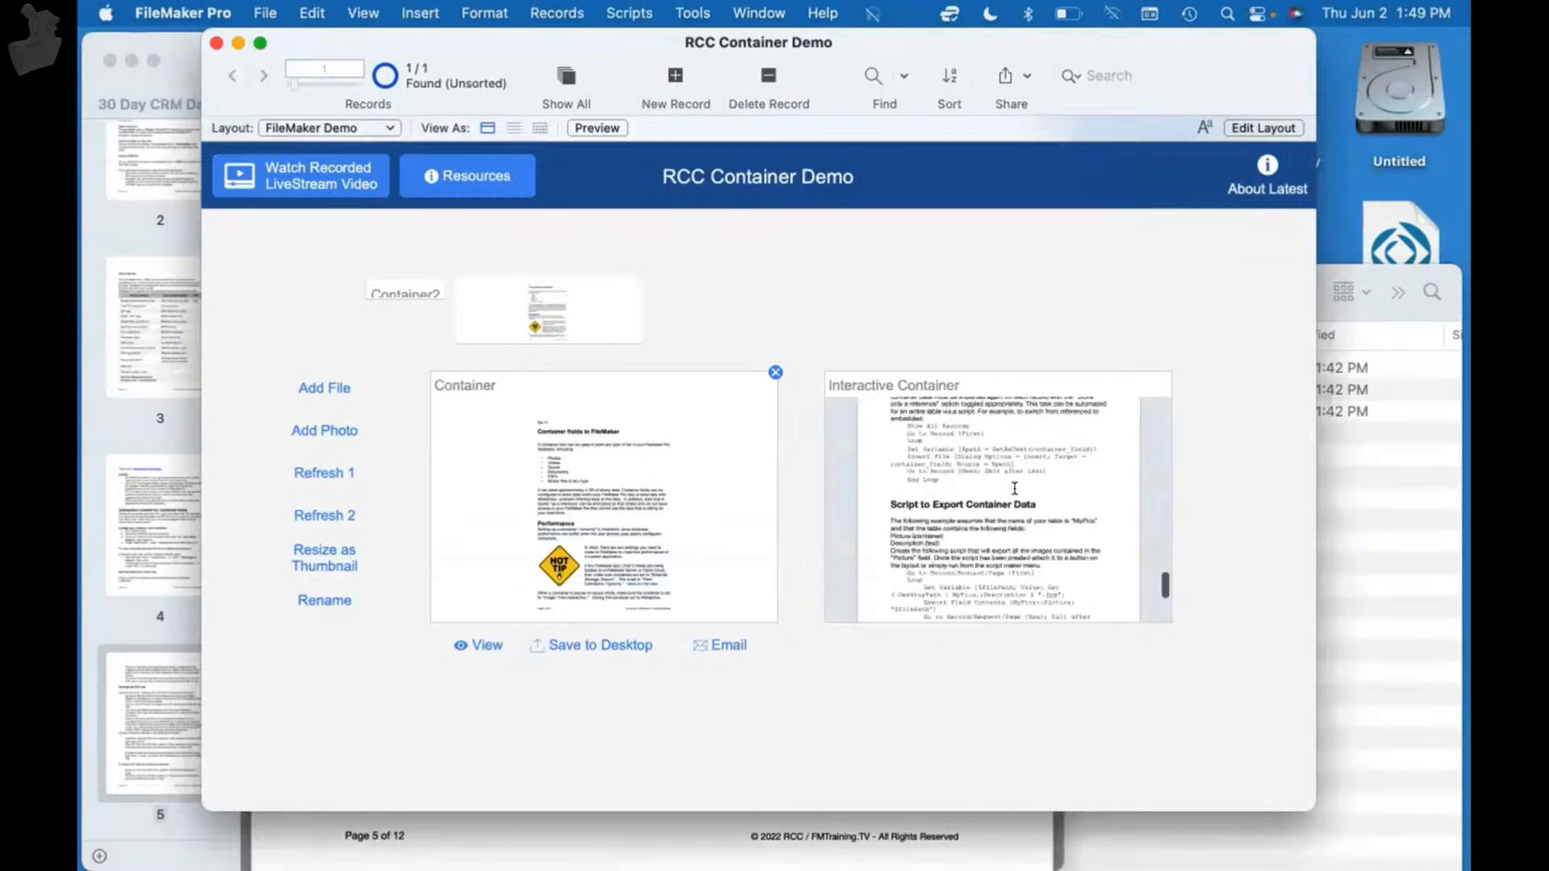
pyautogui.scroll(-5, 1097, 505)
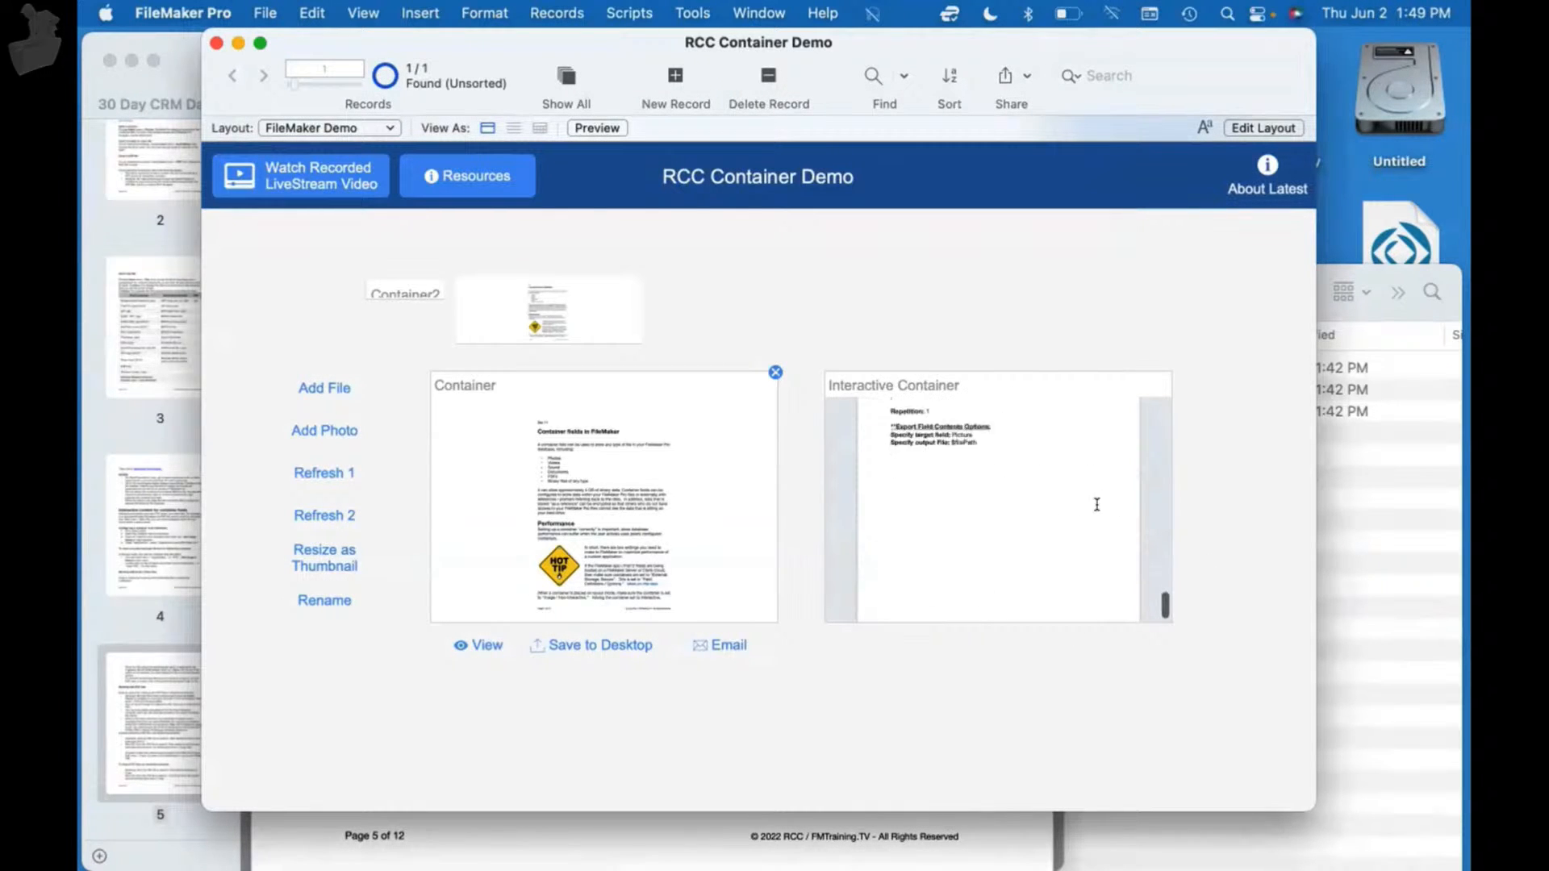
pyautogui.scroll(20, 958, 541)
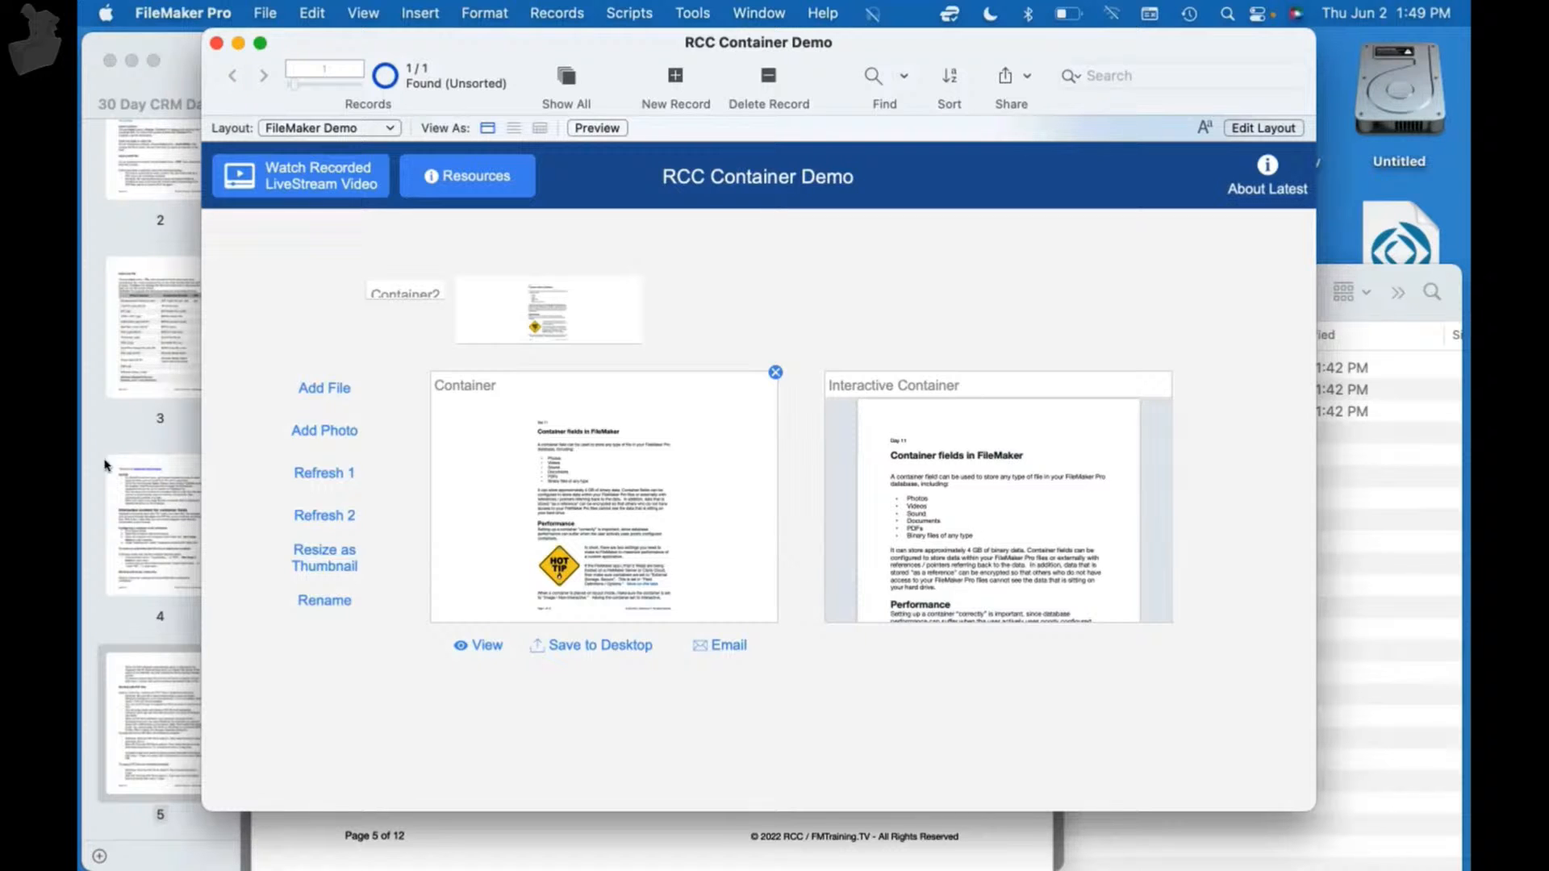
# - Read the page 5 and 6 notes on copying and deleting PDFs, then select the 4 GB storage paragraph in the Interactive Container's PDF
pyautogui.click(161, 687)
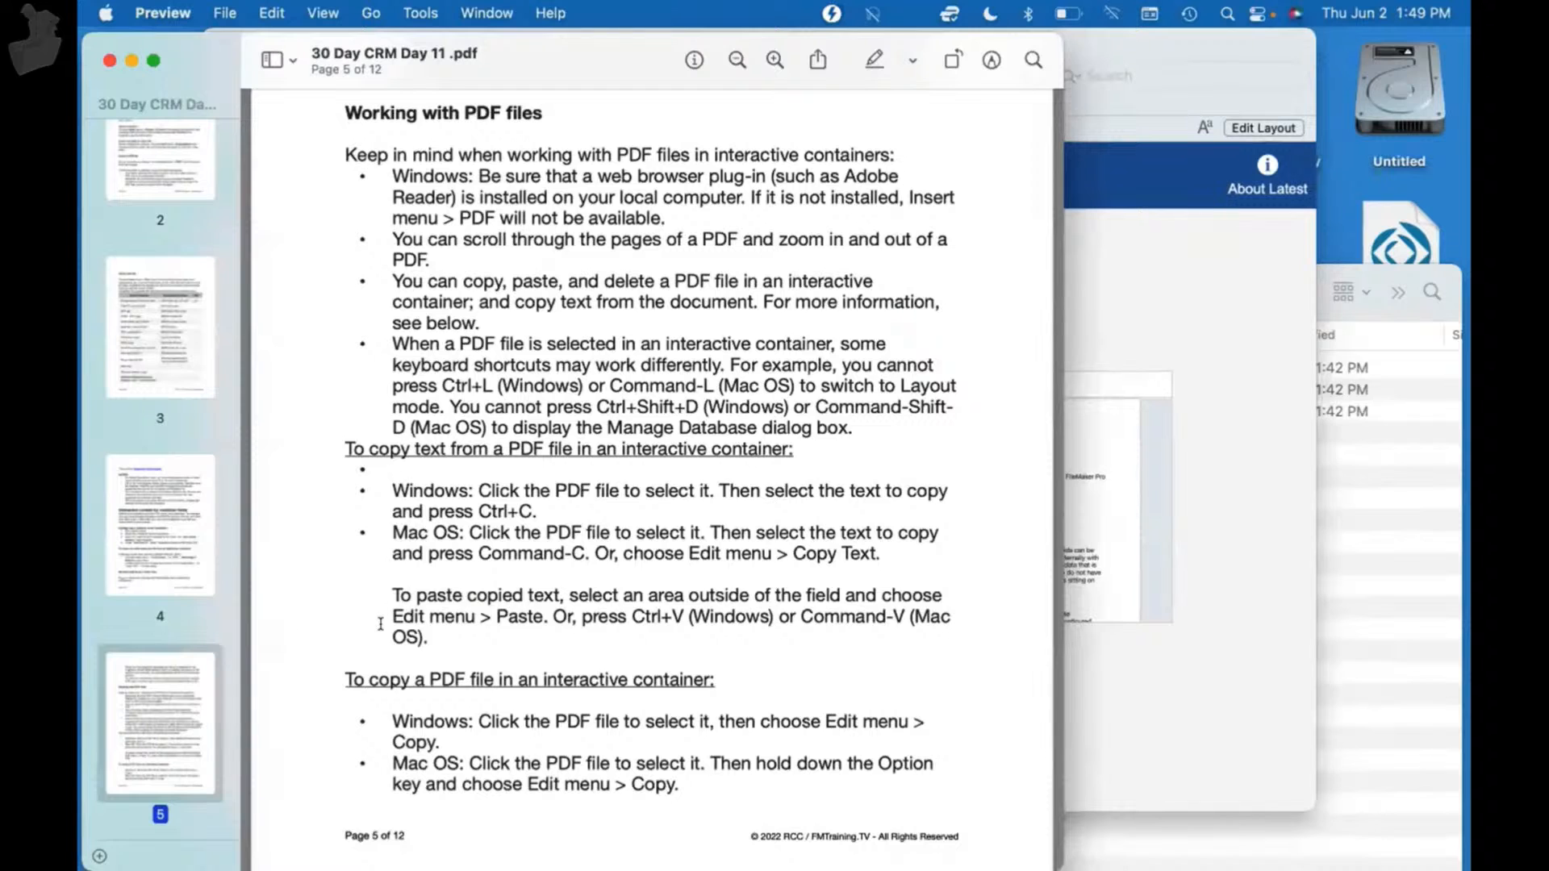
pyautogui.scroll(-3, 380, 623)
pyautogui.scroll(-15, 380, 624)
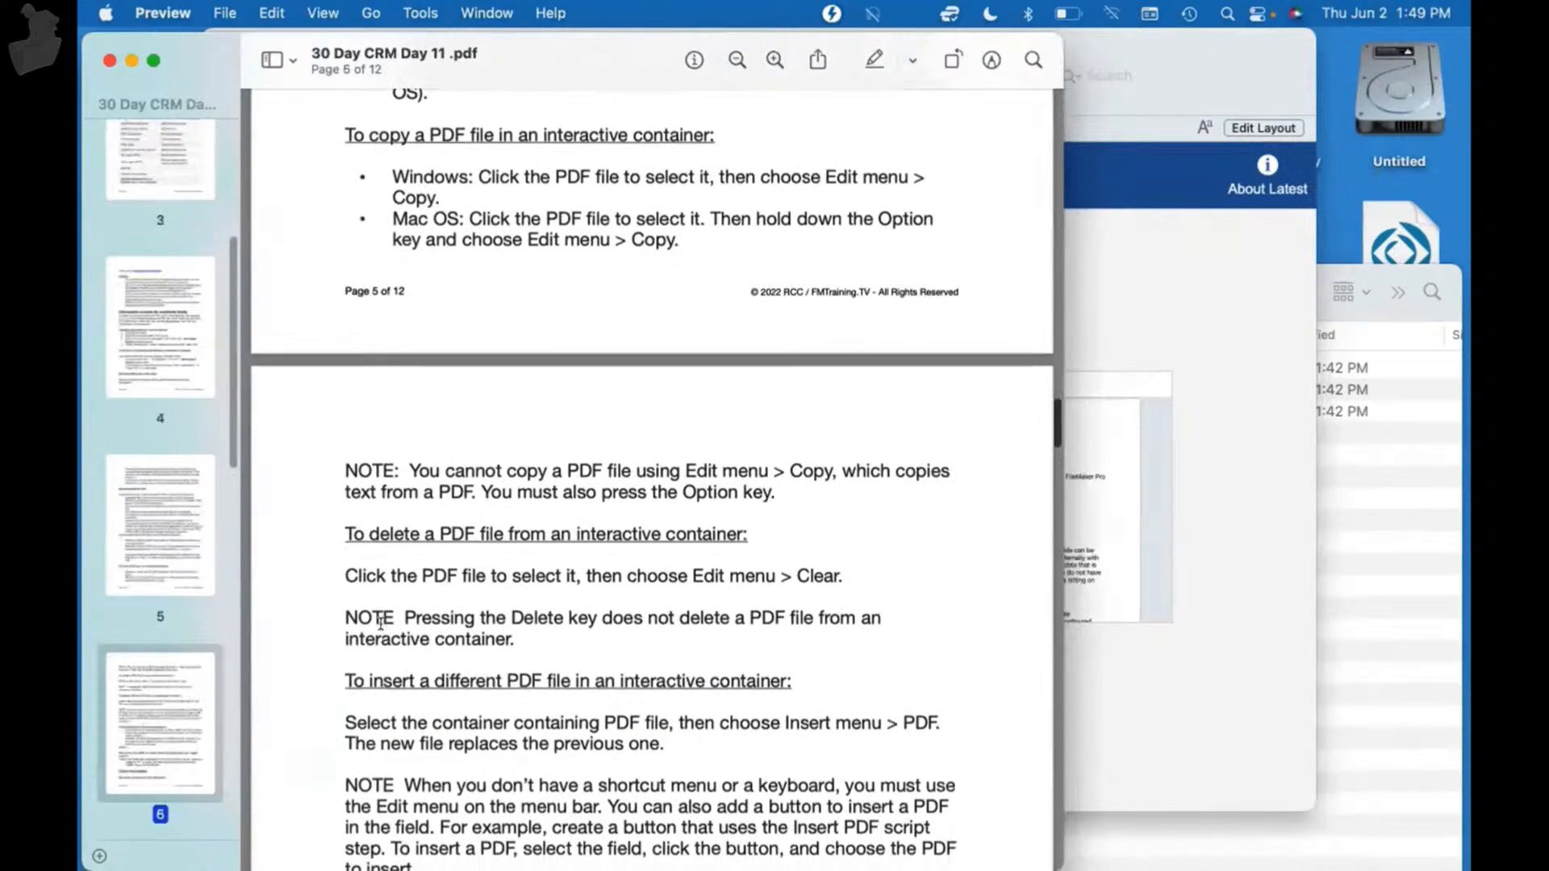
pyautogui.scroll(-1, 380, 623)
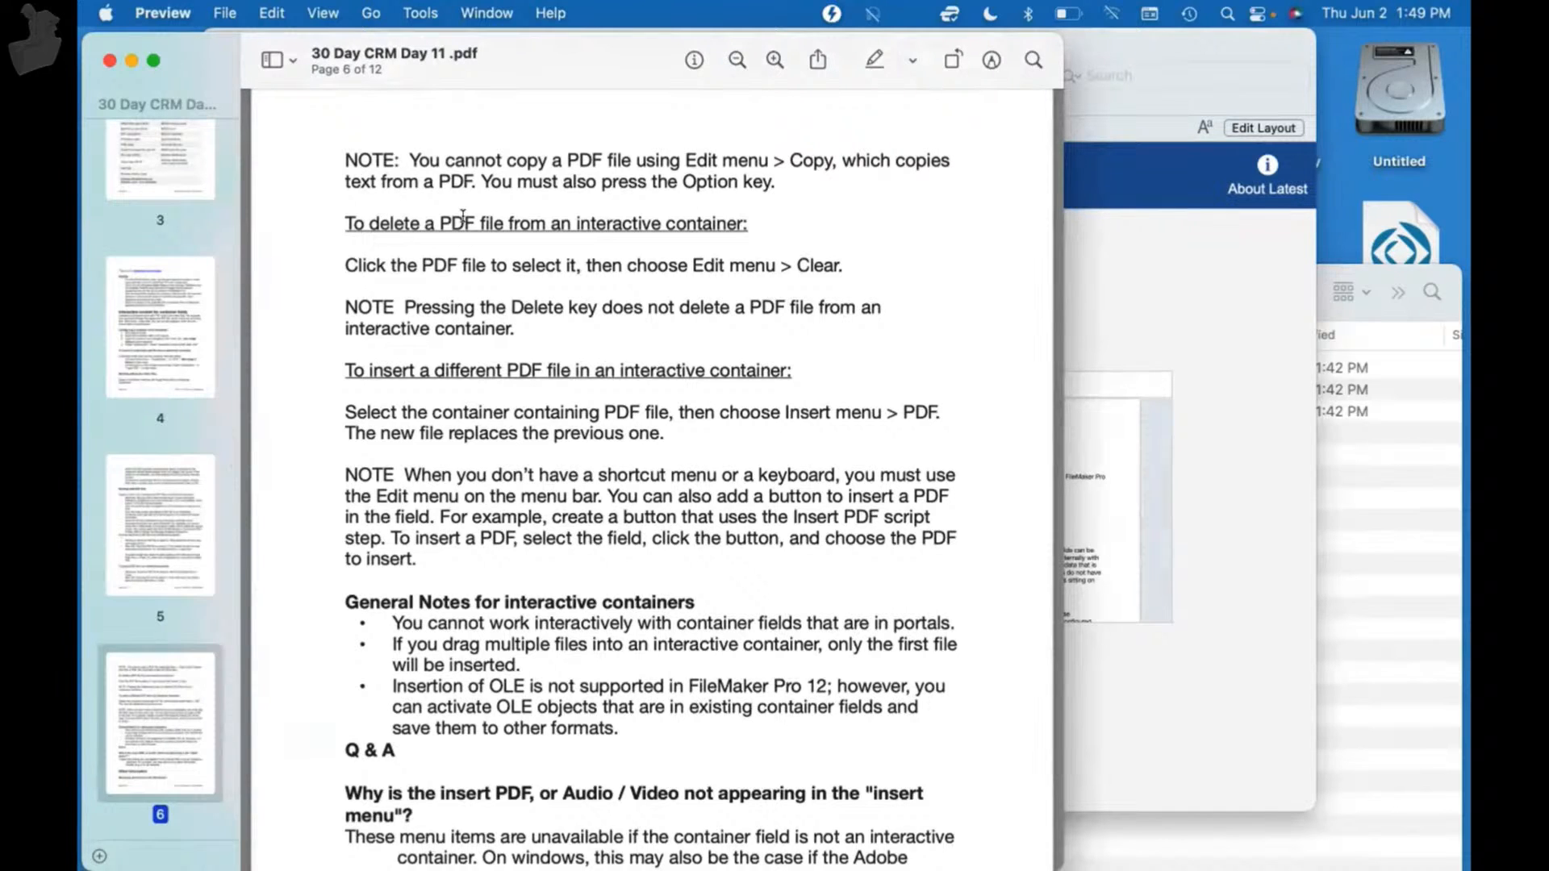
pyautogui.click(1172, 395)
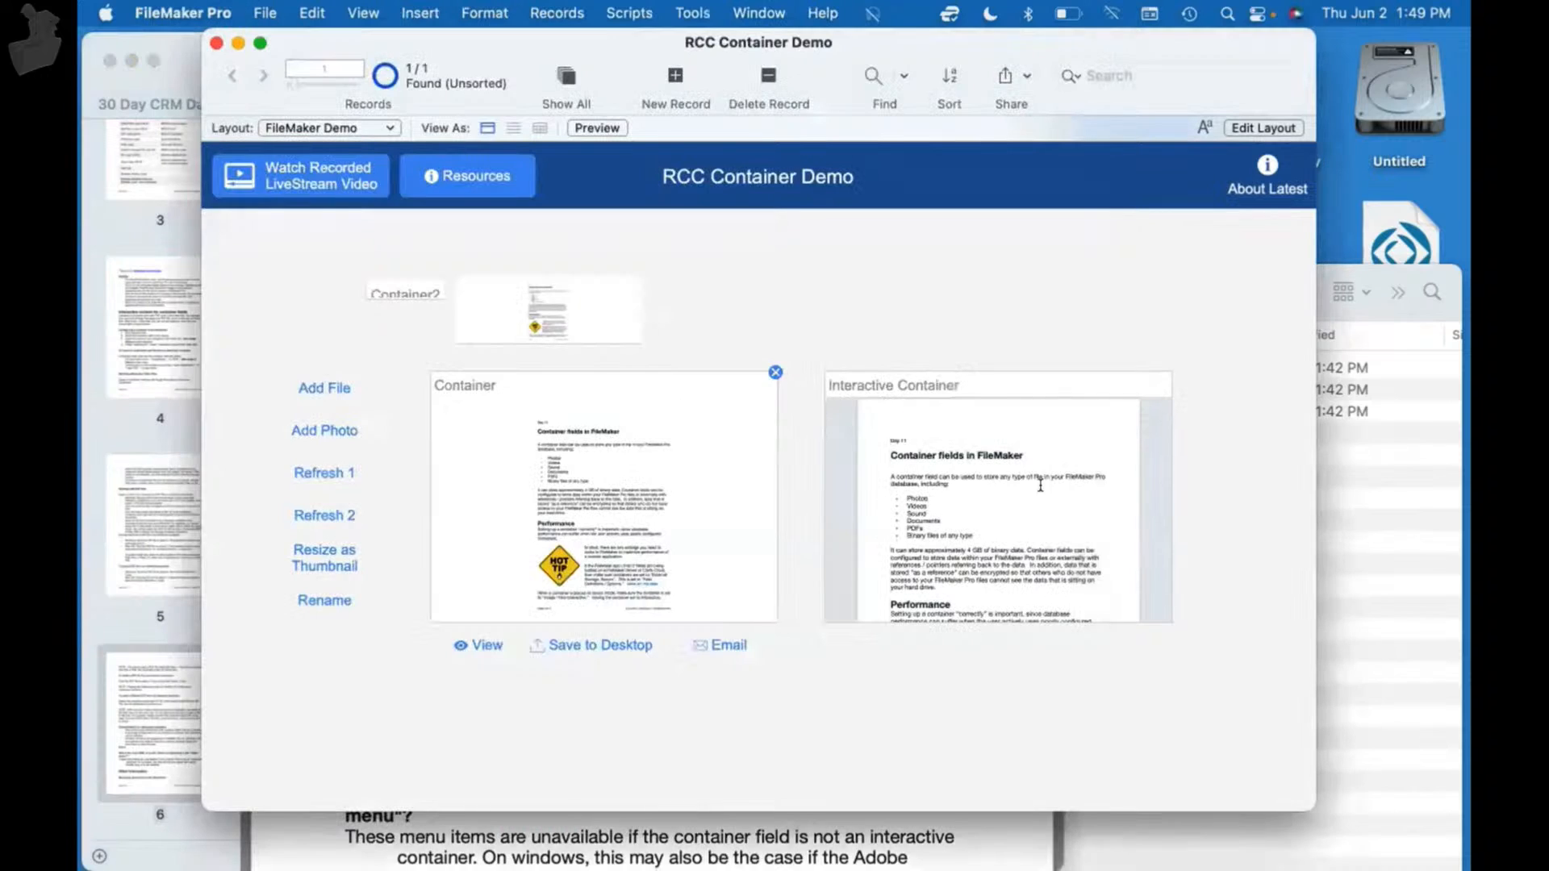
pyautogui.moveTo(888, 548); pyautogui.dragTo(1008, 589)
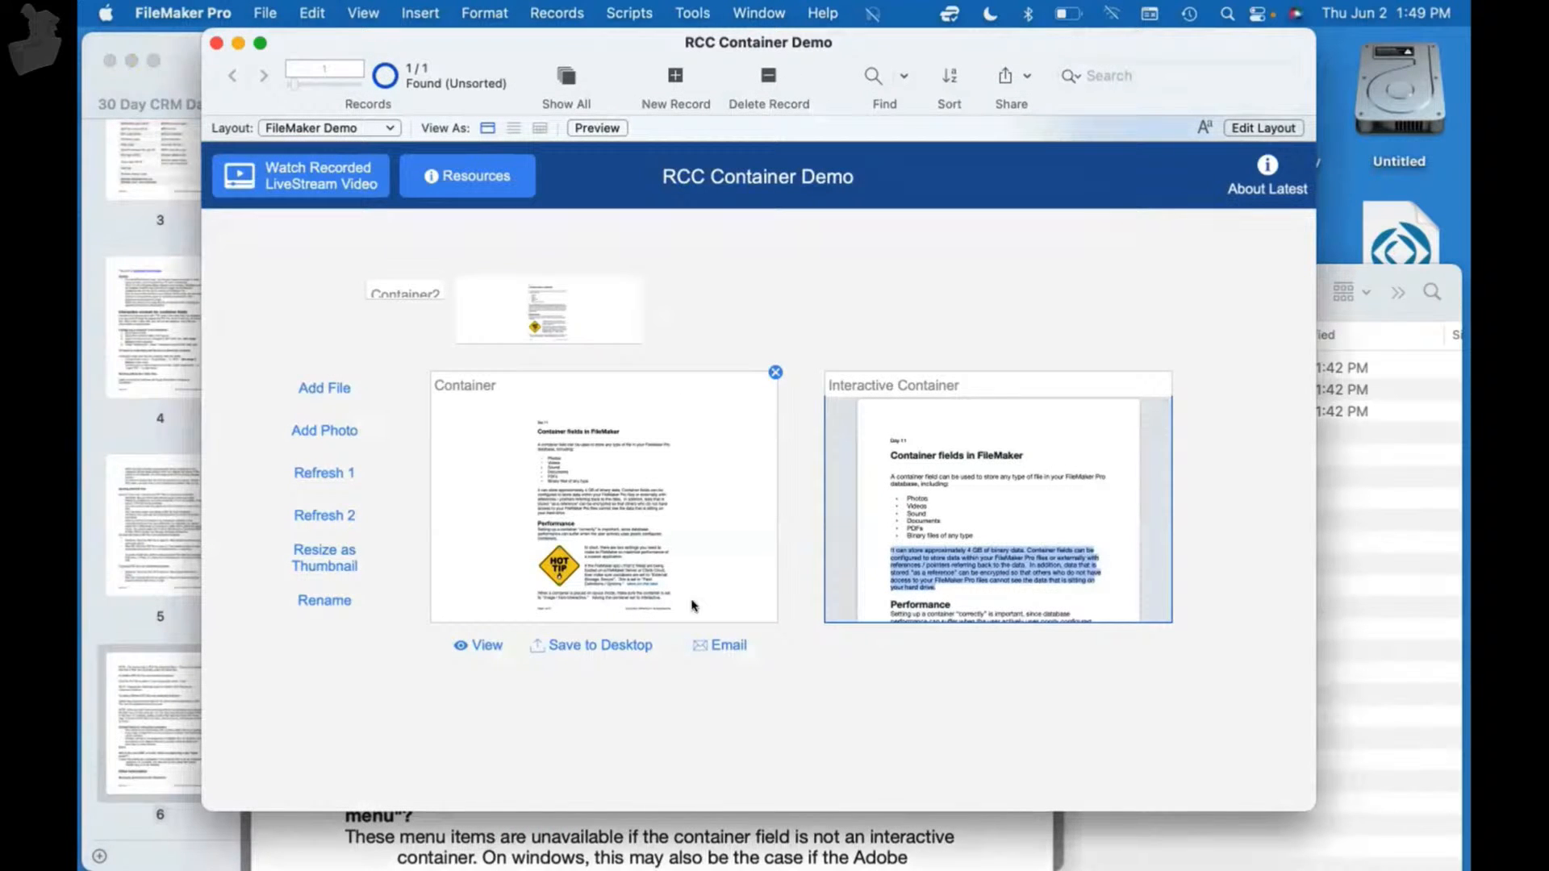
# - Read the page 6 notes on deleting and replacing a PDF in an interactive container, then return to the demo
pyautogui.click(150, 682)
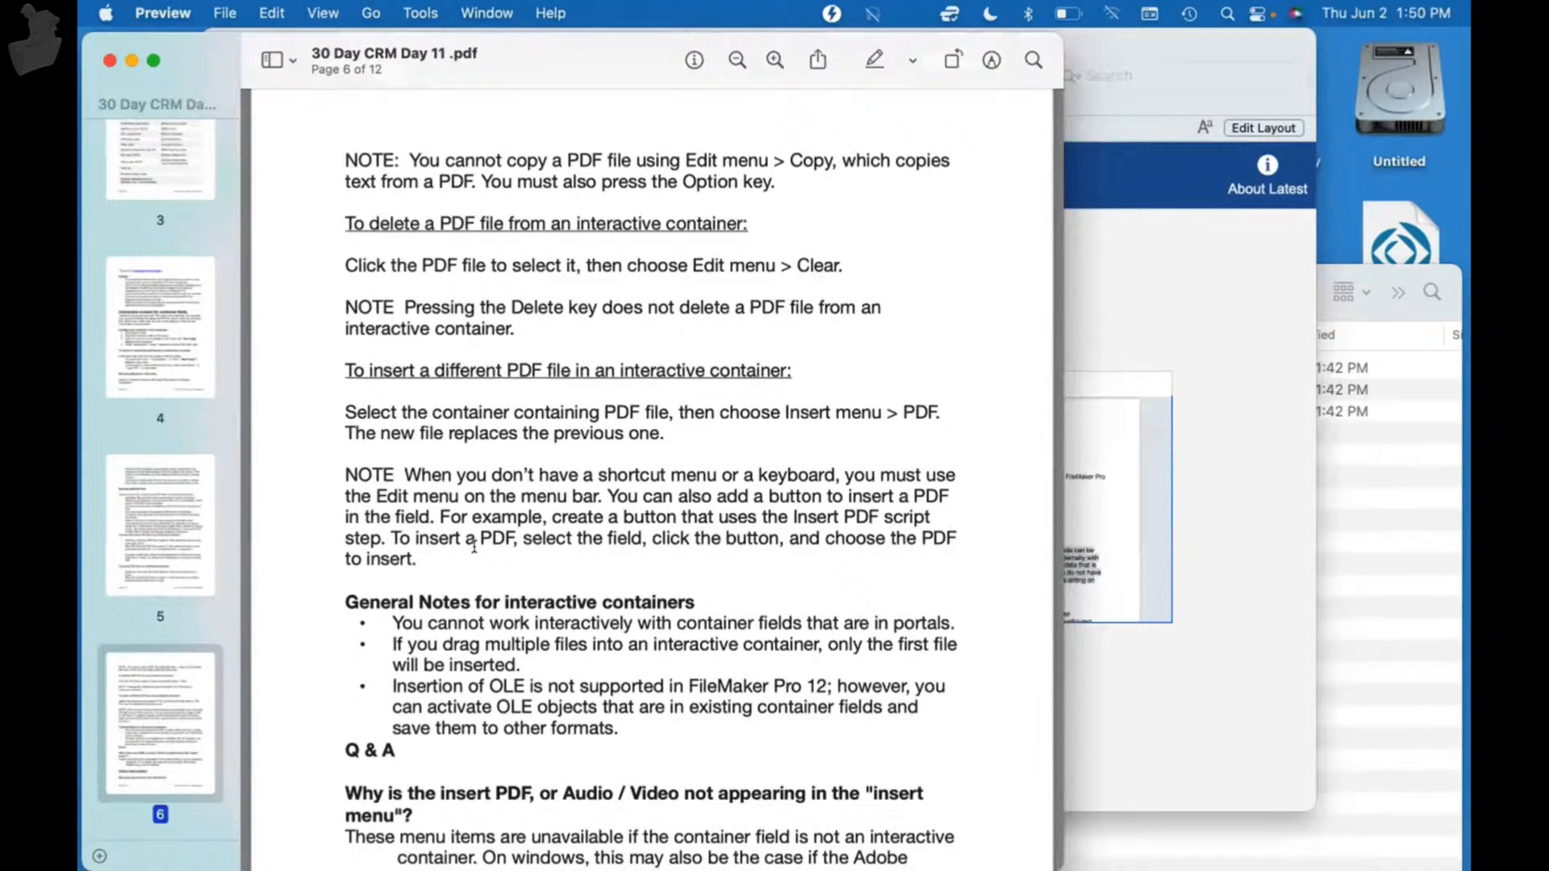
pyautogui.scroll(-5, 474, 547)
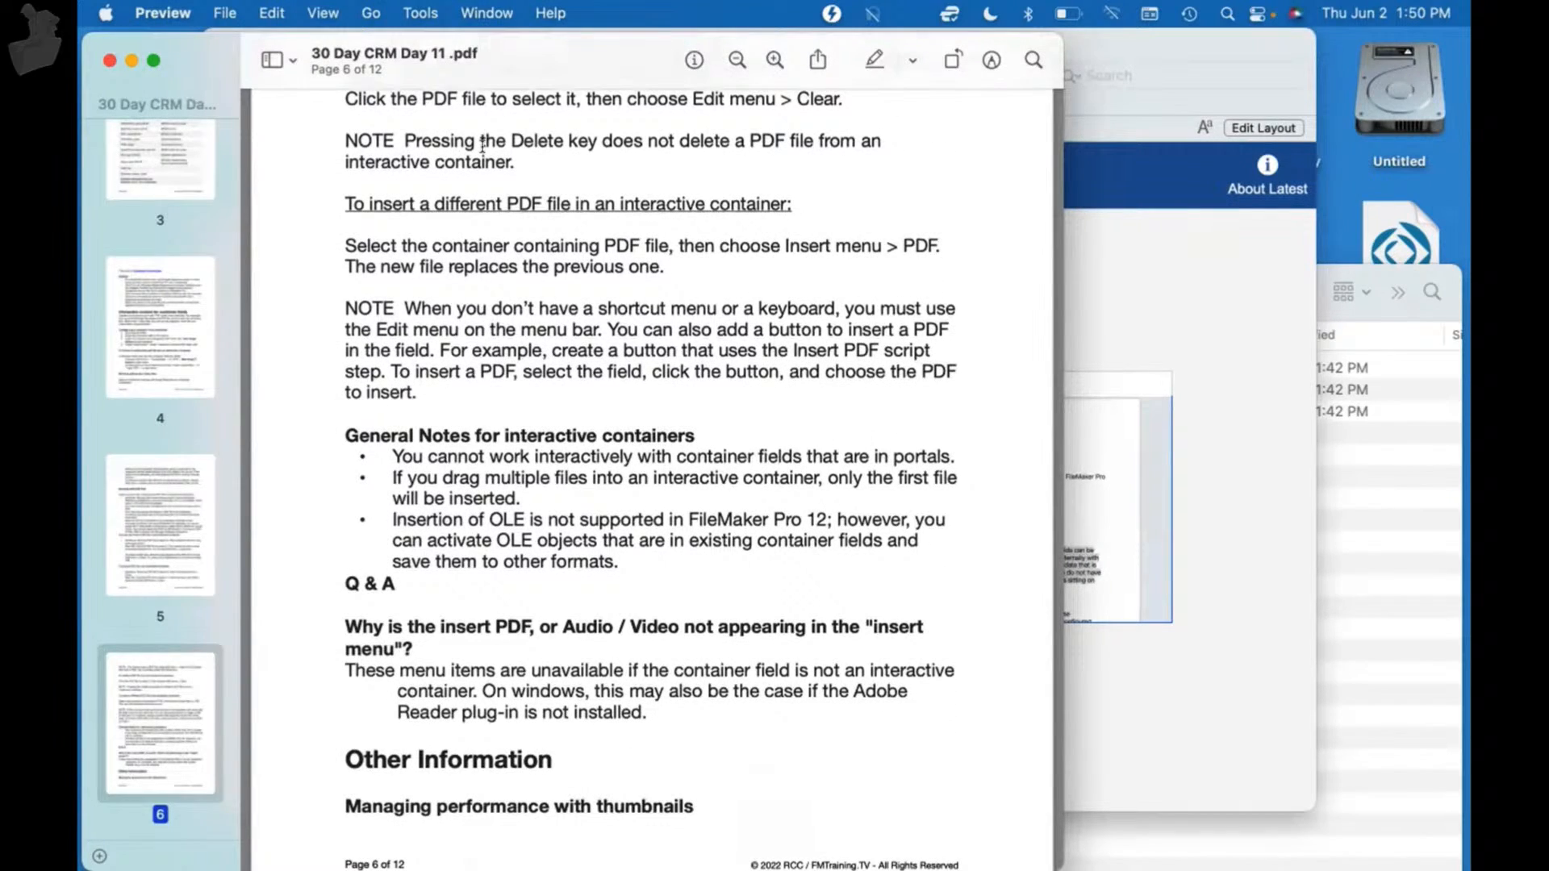
pyautogui.scroll(-4, 483, 146)
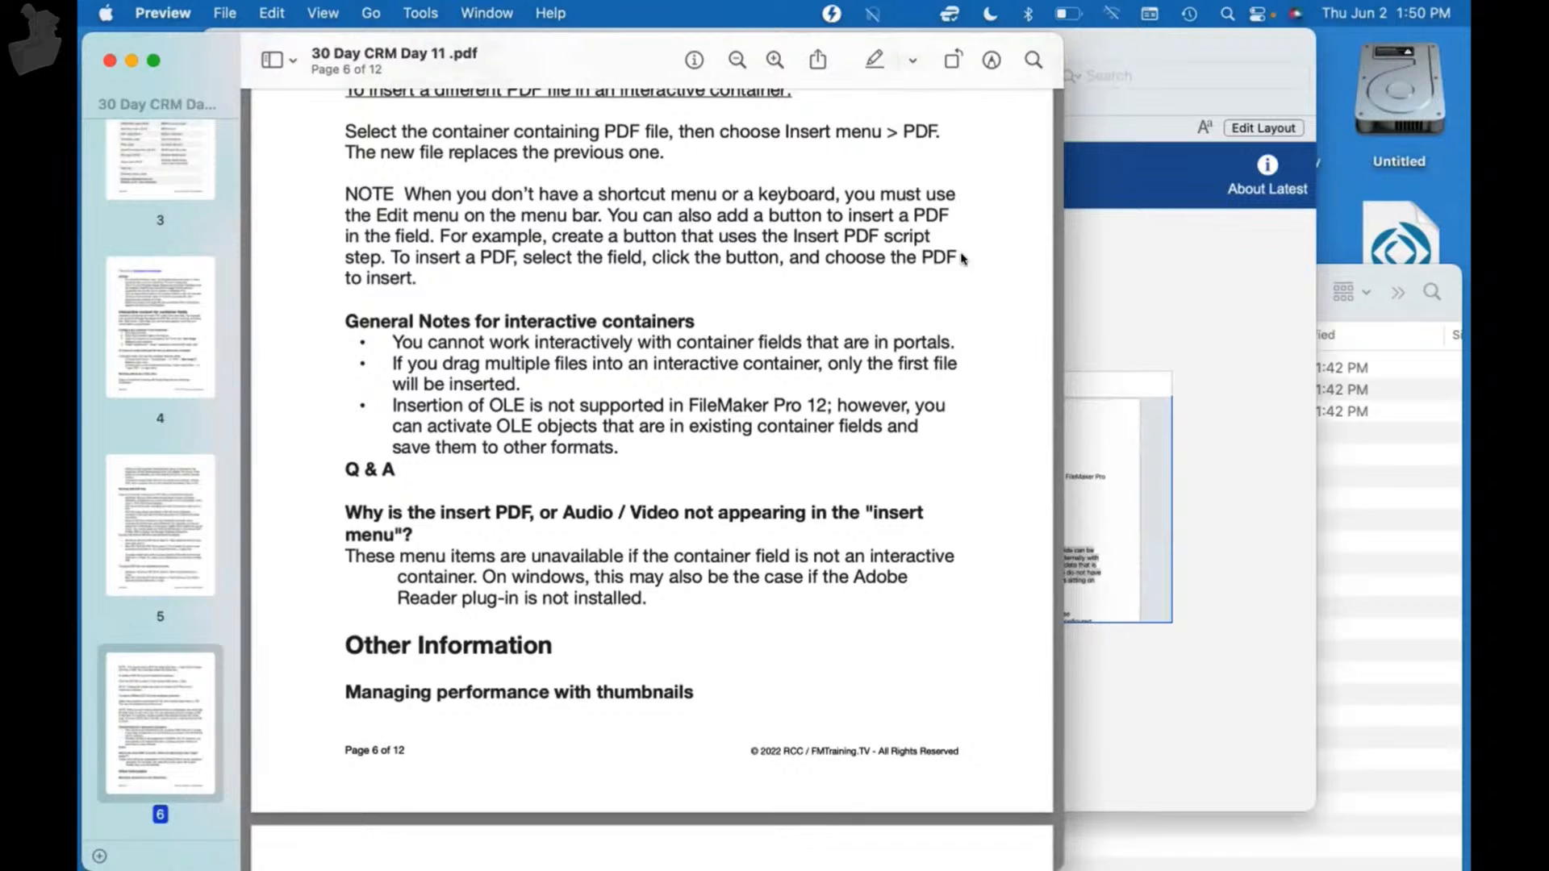
pyautogui.click(1168, 312)
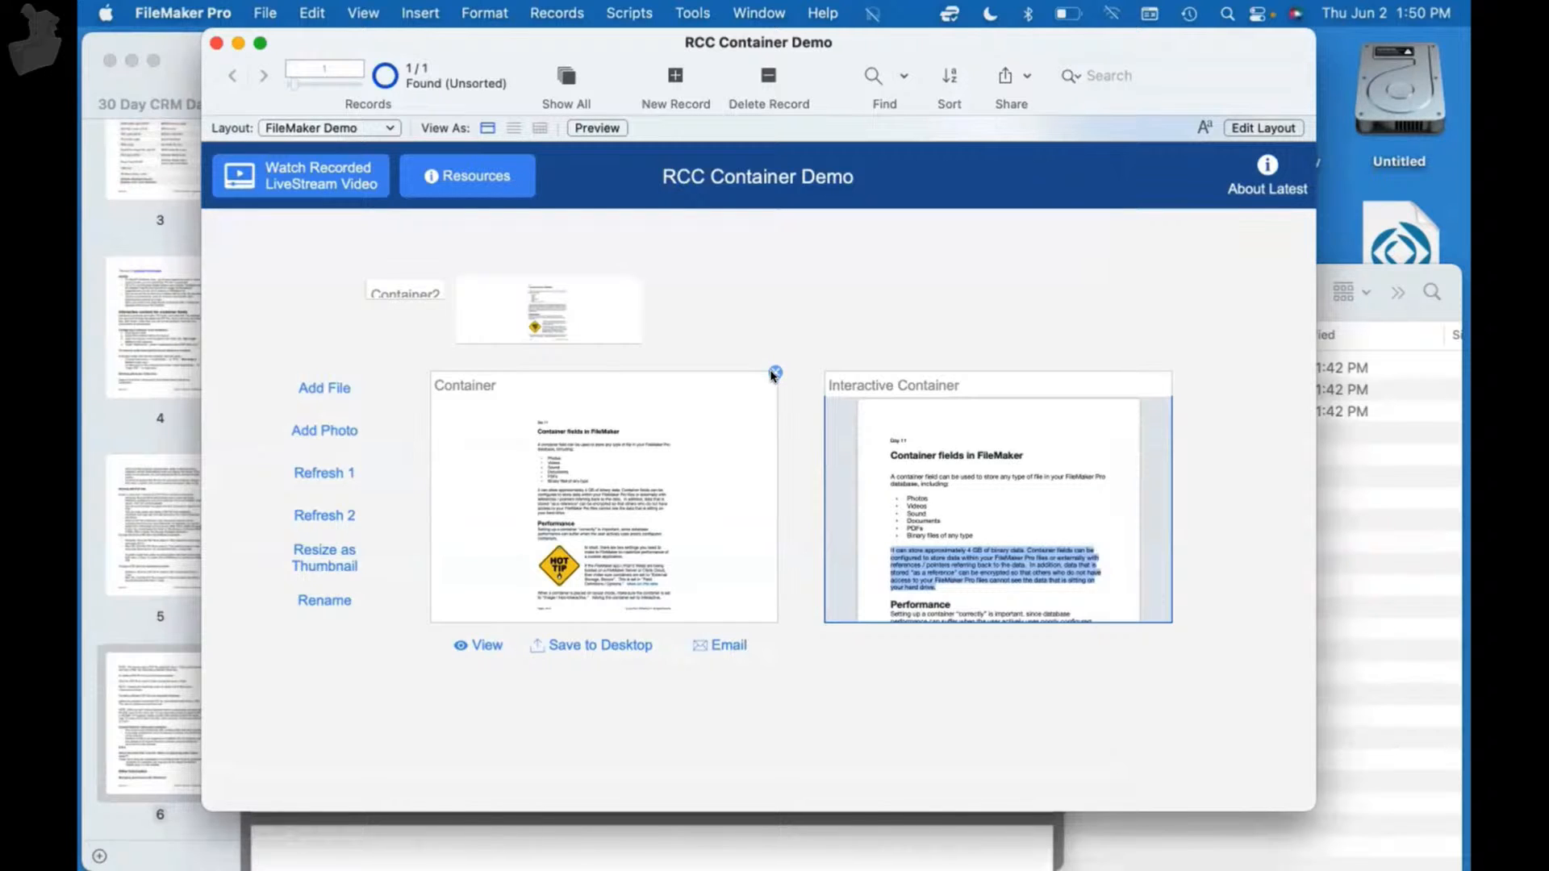
# - Delete the PDF from the Container field, then inspect the Photos folder inside All My Containers in Finder
pyautogui.click(774, 372)
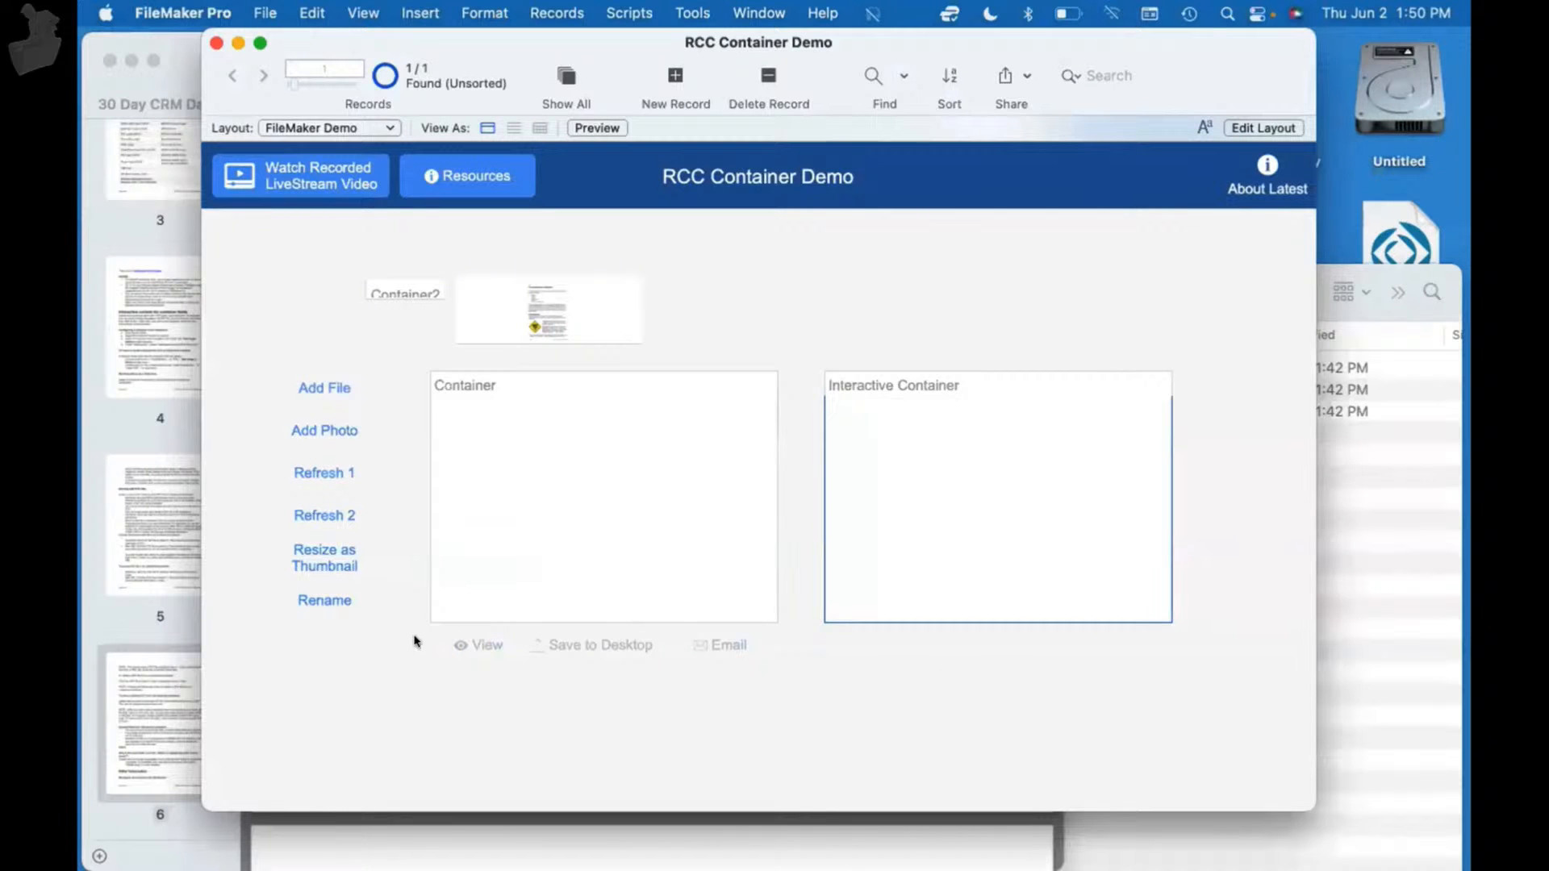
pyautogui.click(1339, 559)
pyautogui.click(918, 389)
pyautogui.click(906, 388)
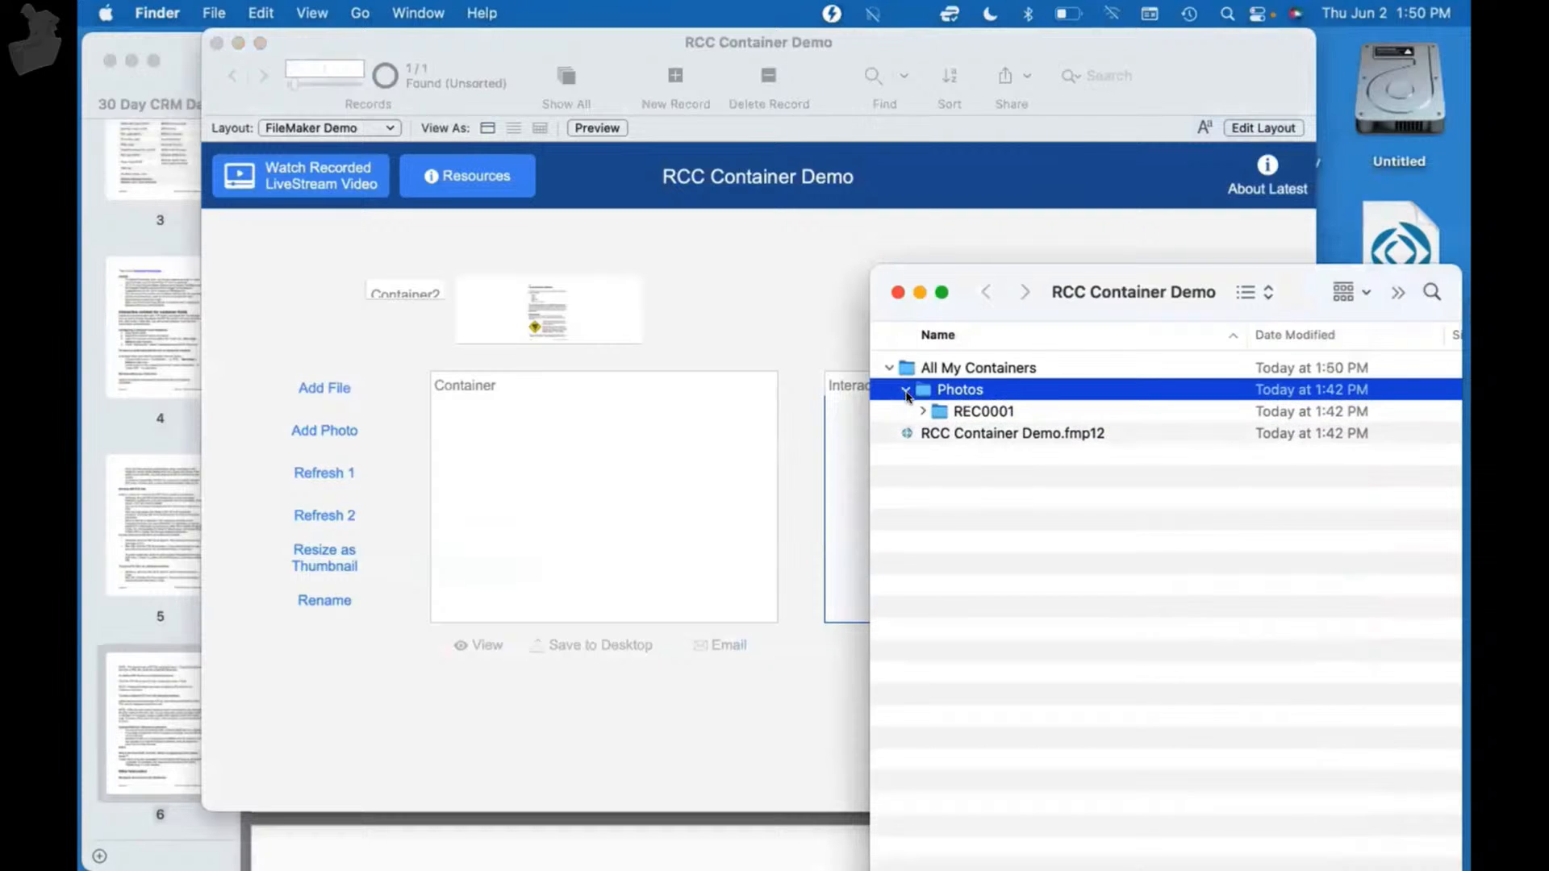
pyautogui.click(920, 411)
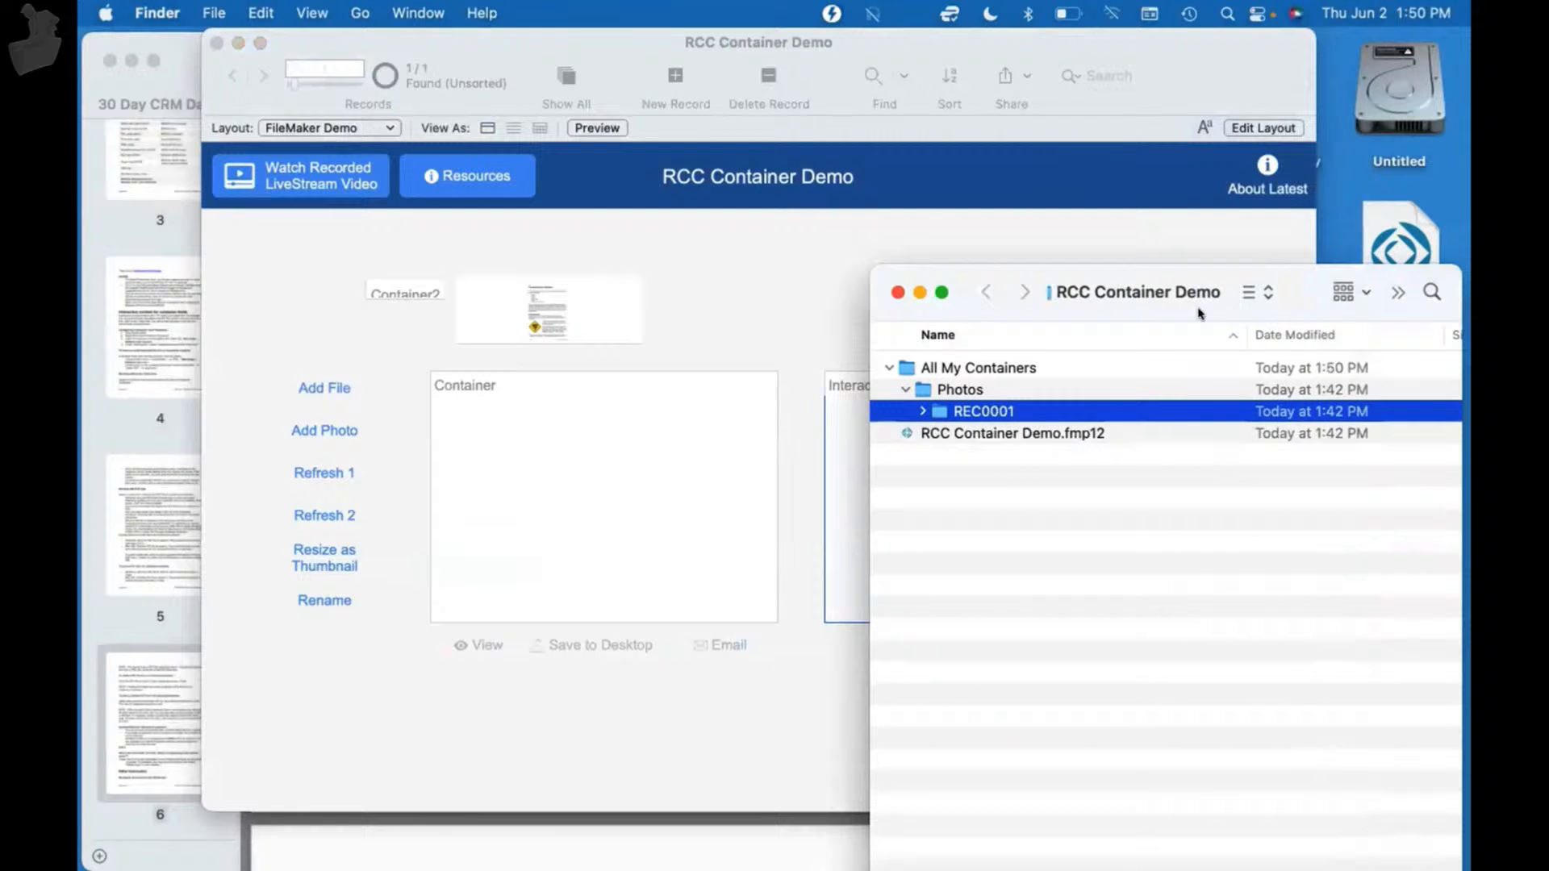
# - Open the Demo Photos folder from the desktop and insert RCC Team Devcon 2019 #2.jpg into the Container field
pyautogui.press('F11')
pyautogui.doubleClick(1407, 415)
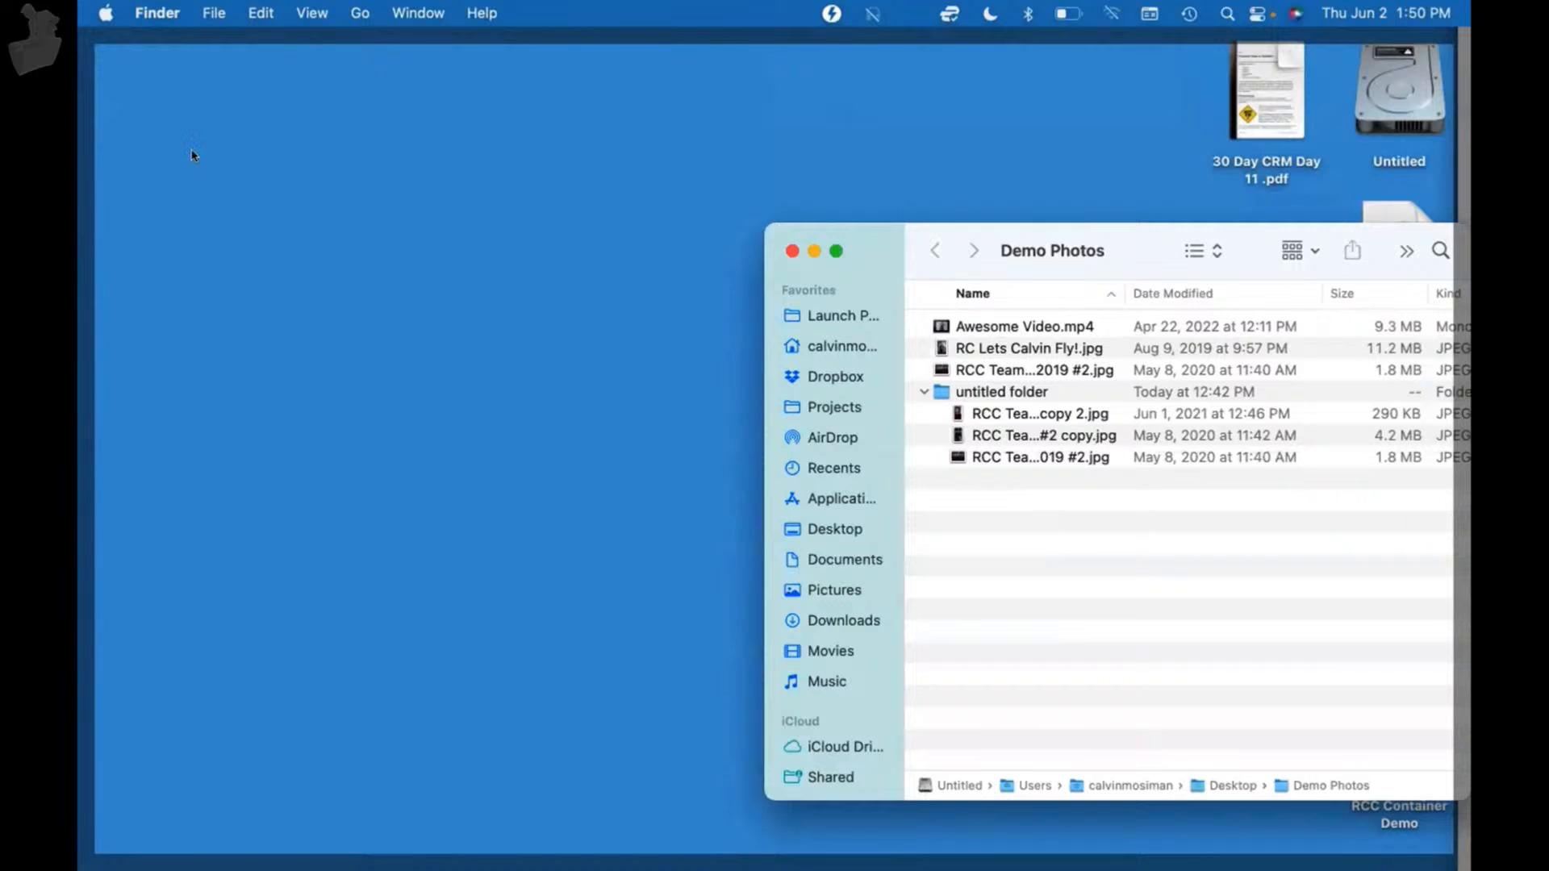
pyautogui.press('F11')
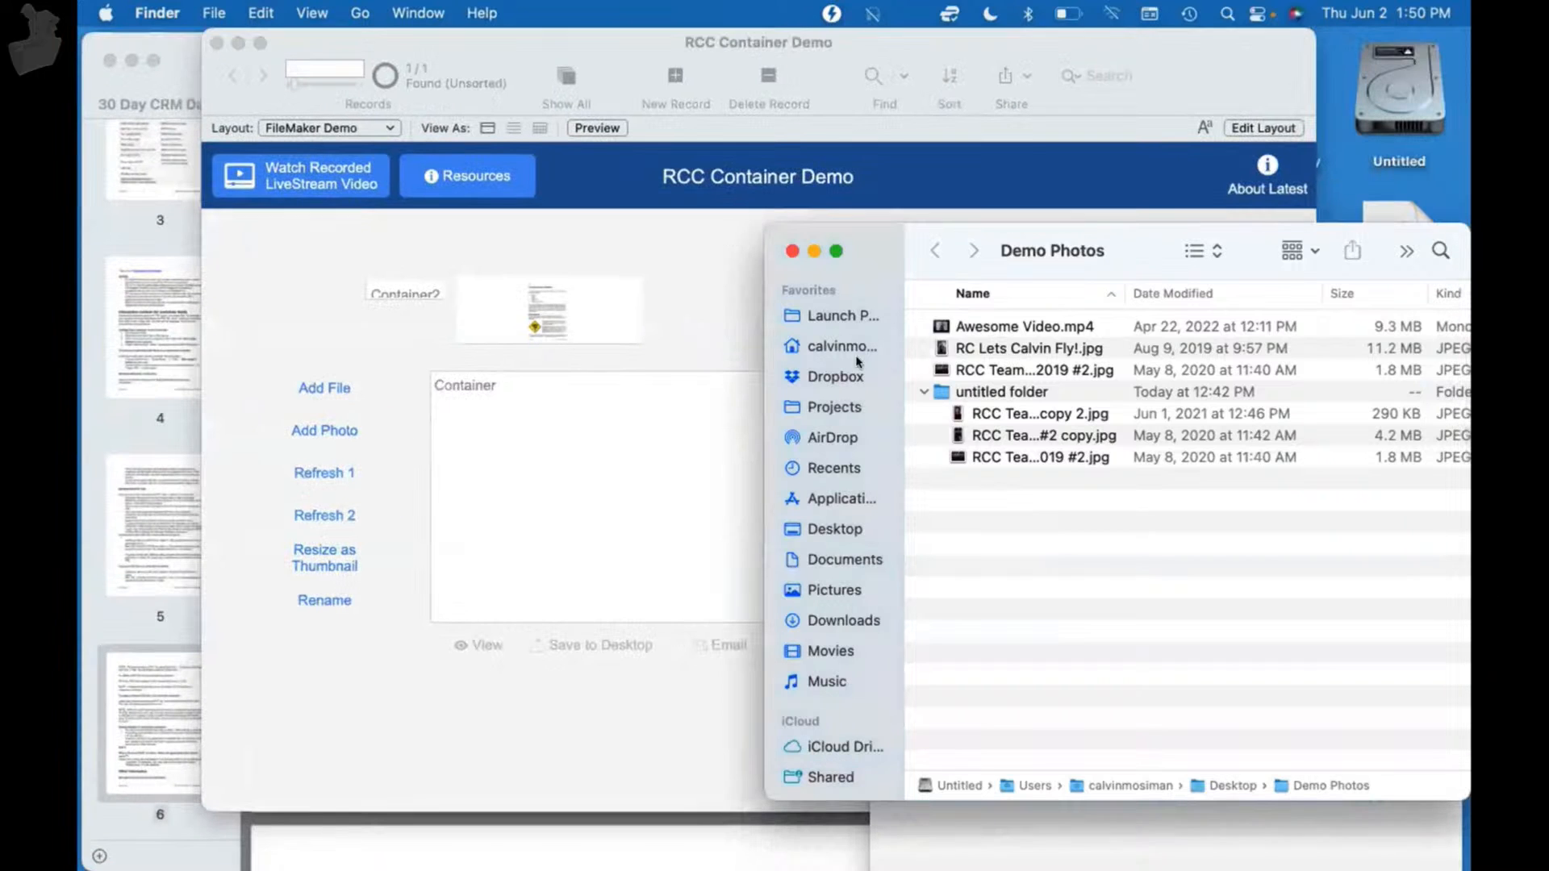
pyautogui.click(981, 345)
pyautogui.moveTo(981, 373); pyautogui.dragTo(516, 497)
pyautogui.click(540, 708)
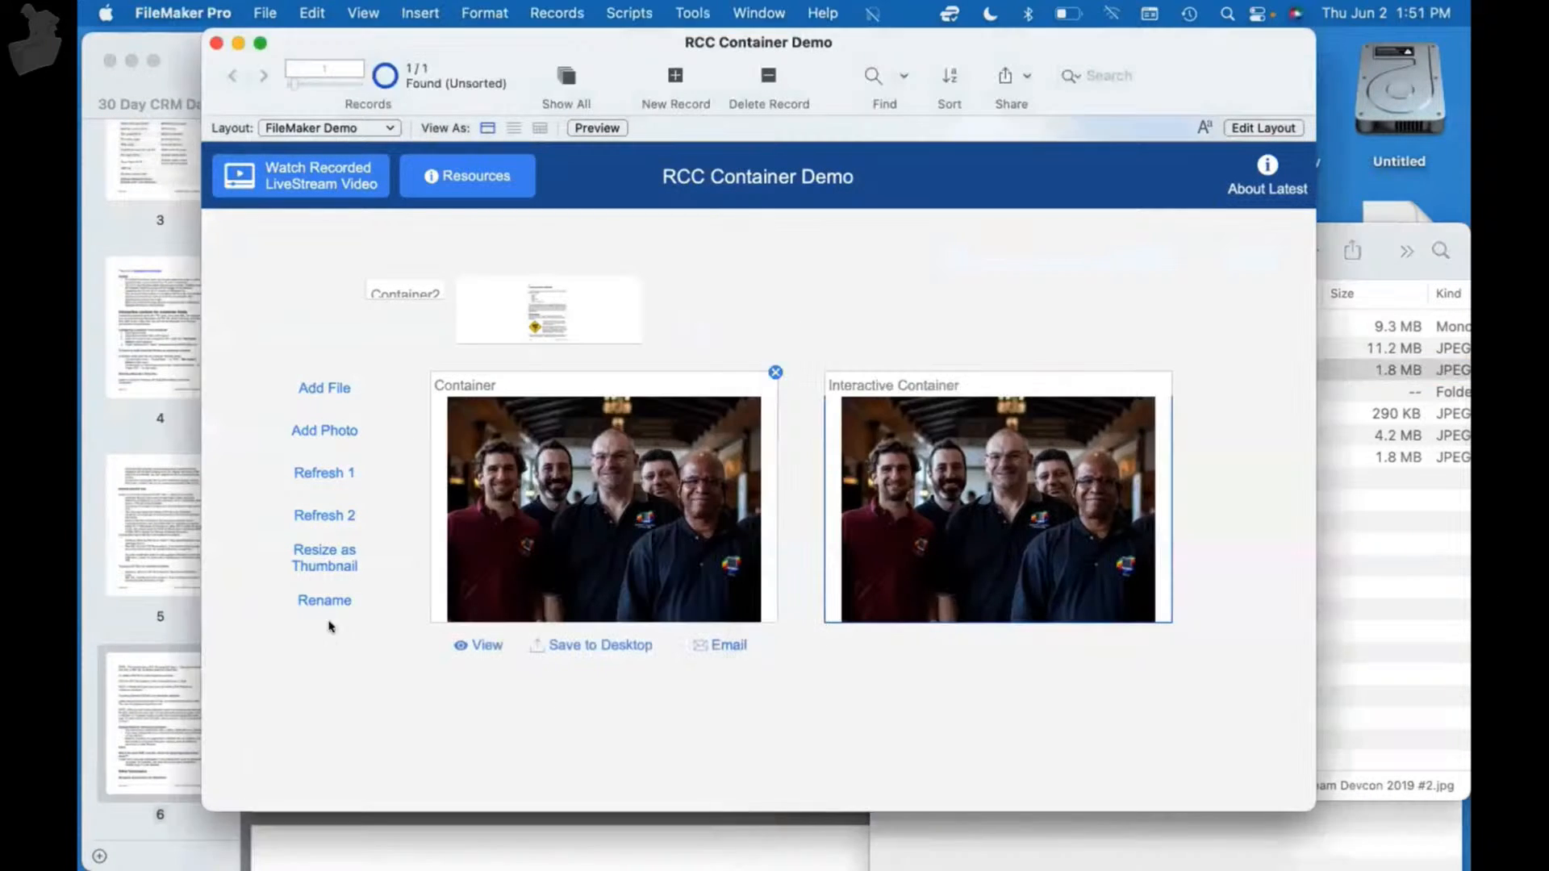
# - Read the general notes and Q&A on page 6 and the start of page 7's thumbnail section, then return to the demo
pyautogui.click(157, 709)
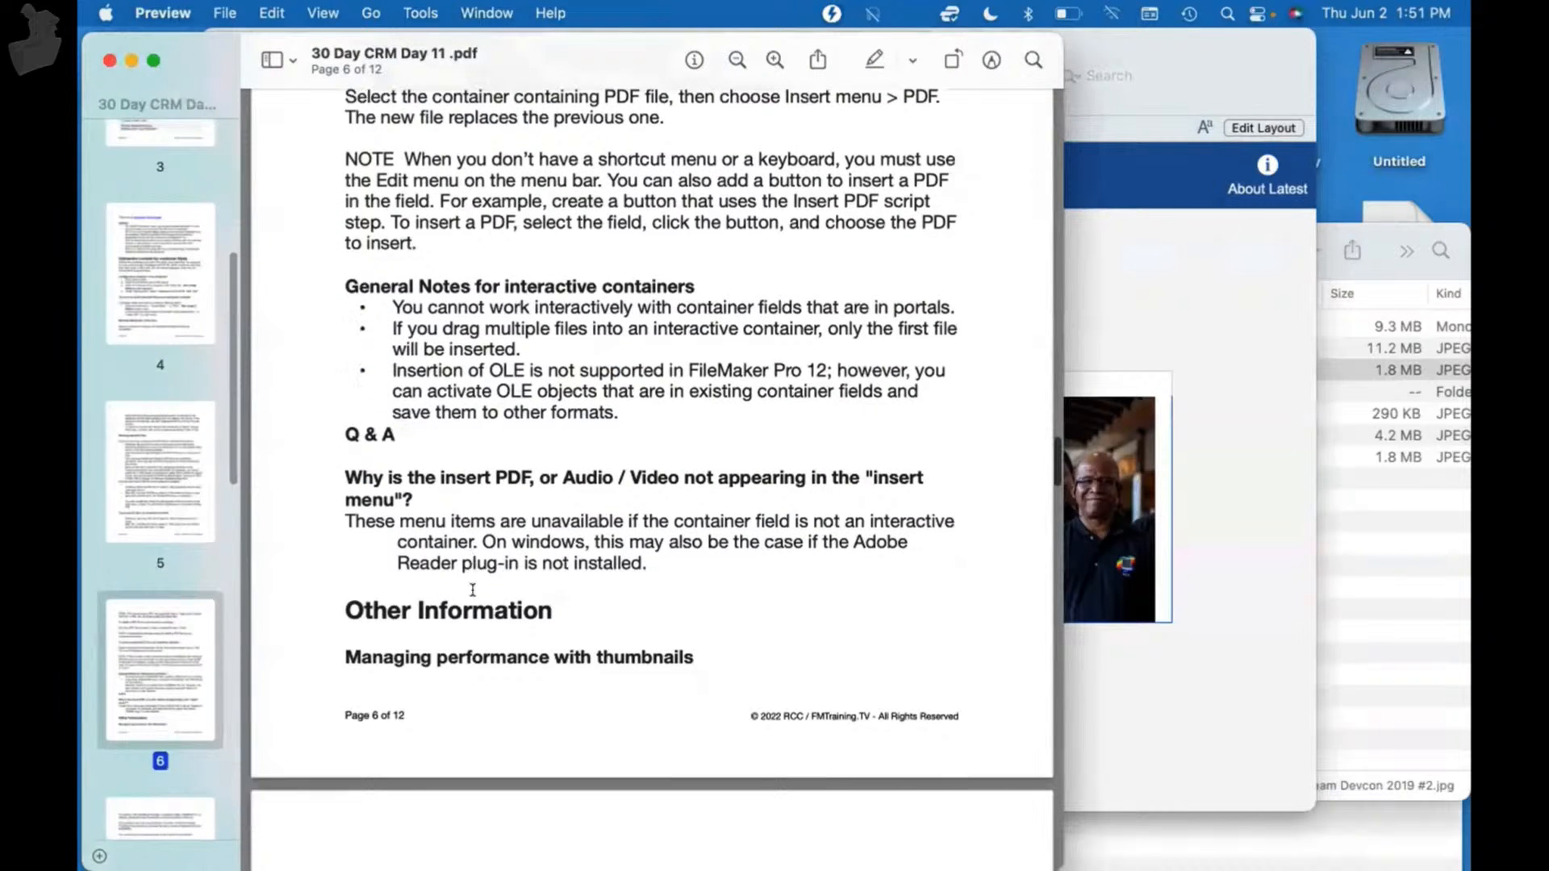
pyautogui.scroll(-4, 473, 589)
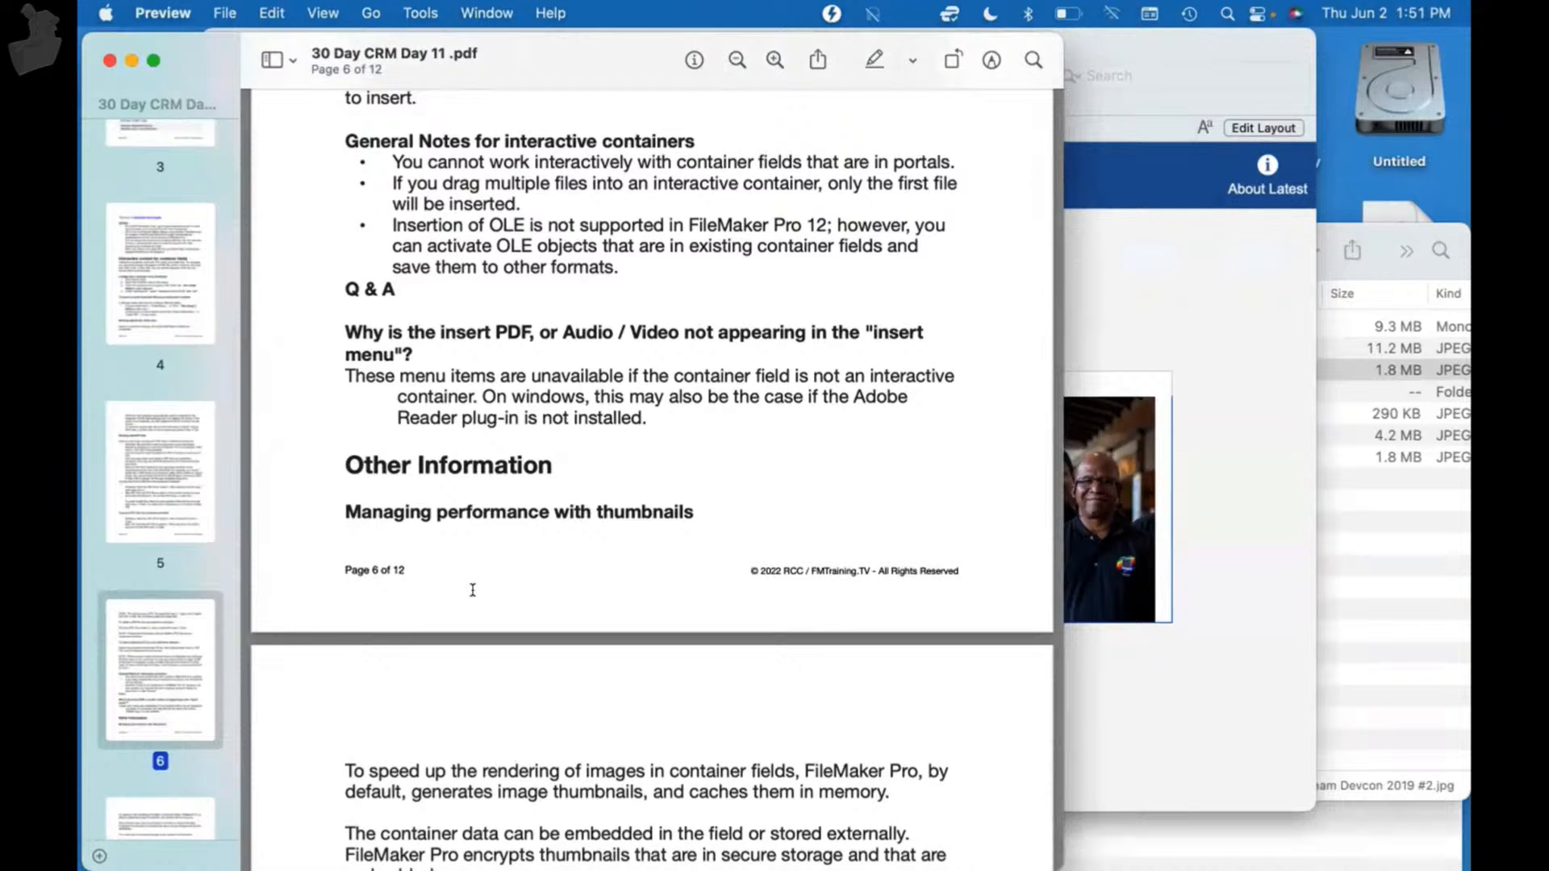
pyautogui.scroll(-8, 473, 590)
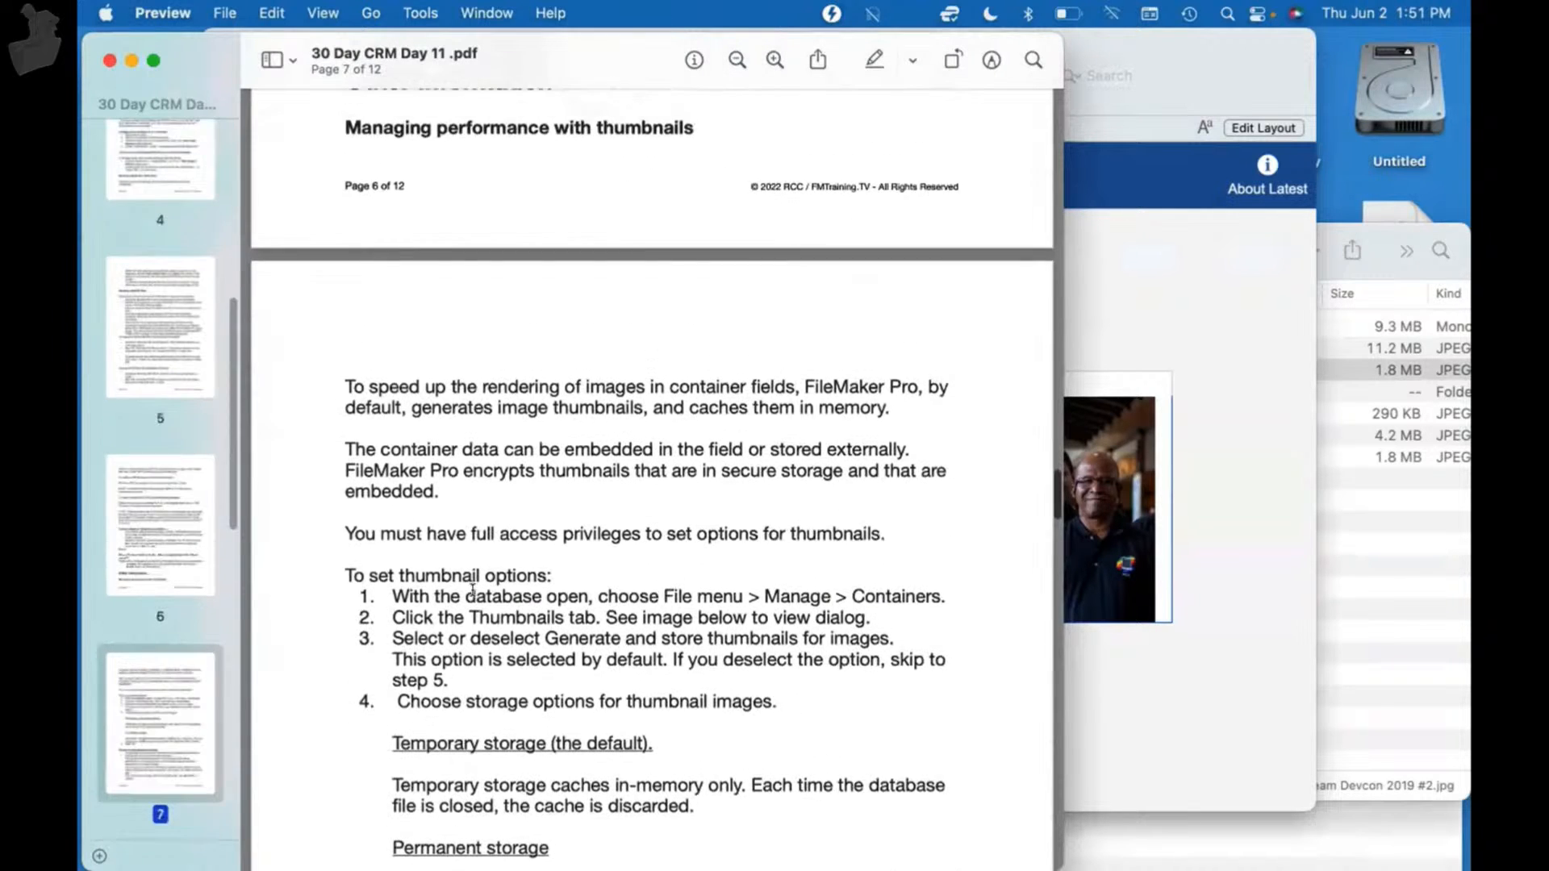
pyautogui.click(1273, 688)
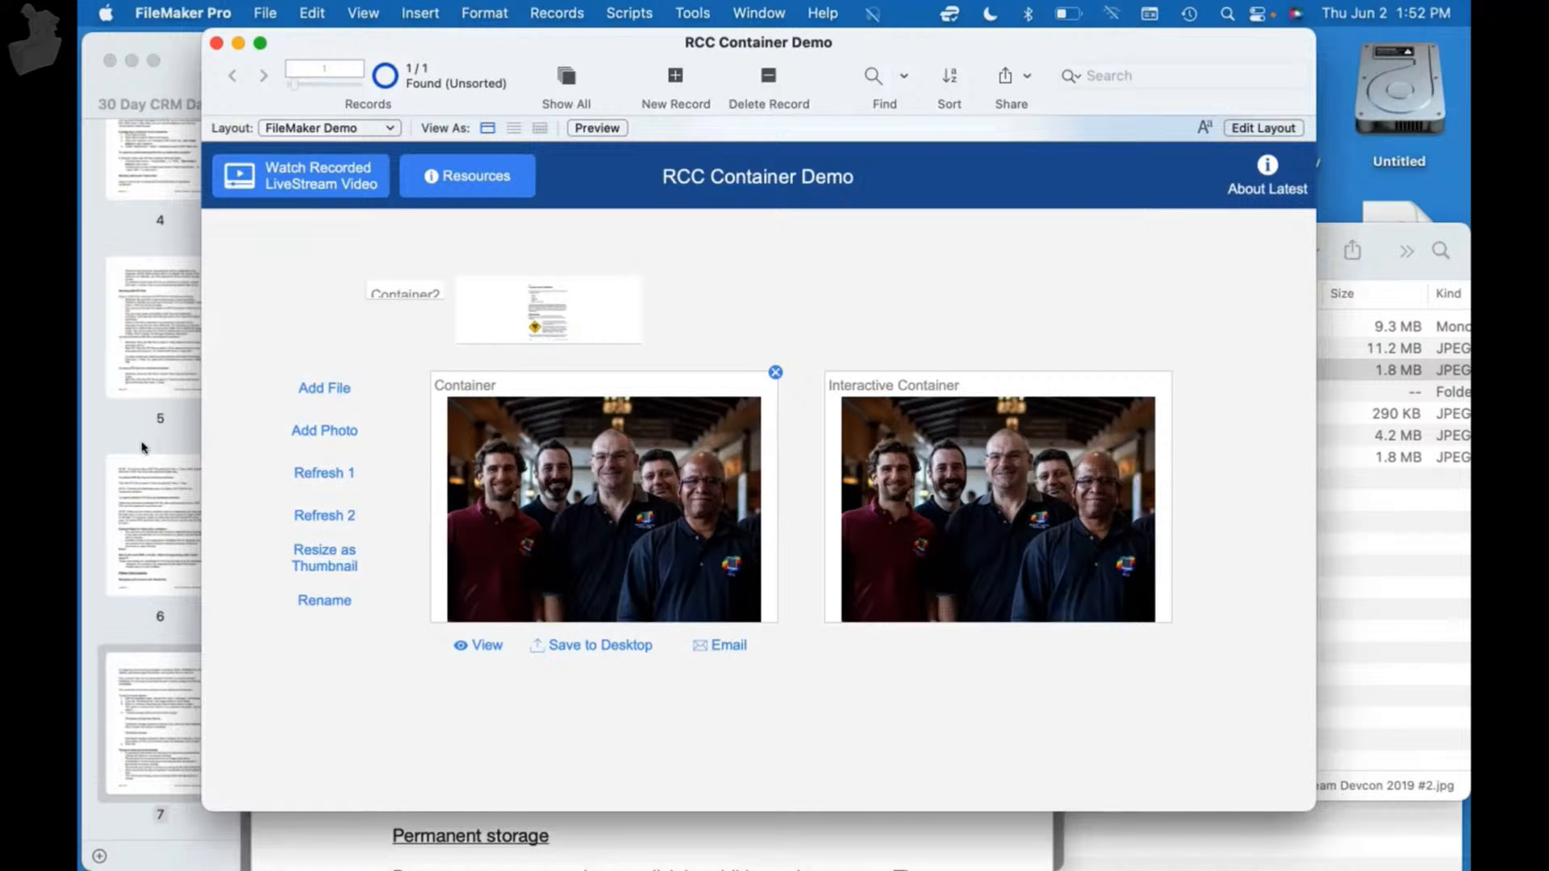
# - Study page 7's instructions for setting thumbnail options, including temporary and permanent storage, in the Day 11 PDF
pyautogui.click(108, 526)
pyautogui.click(133, 760)
pyautogui.scroll(-5, 538, 708)
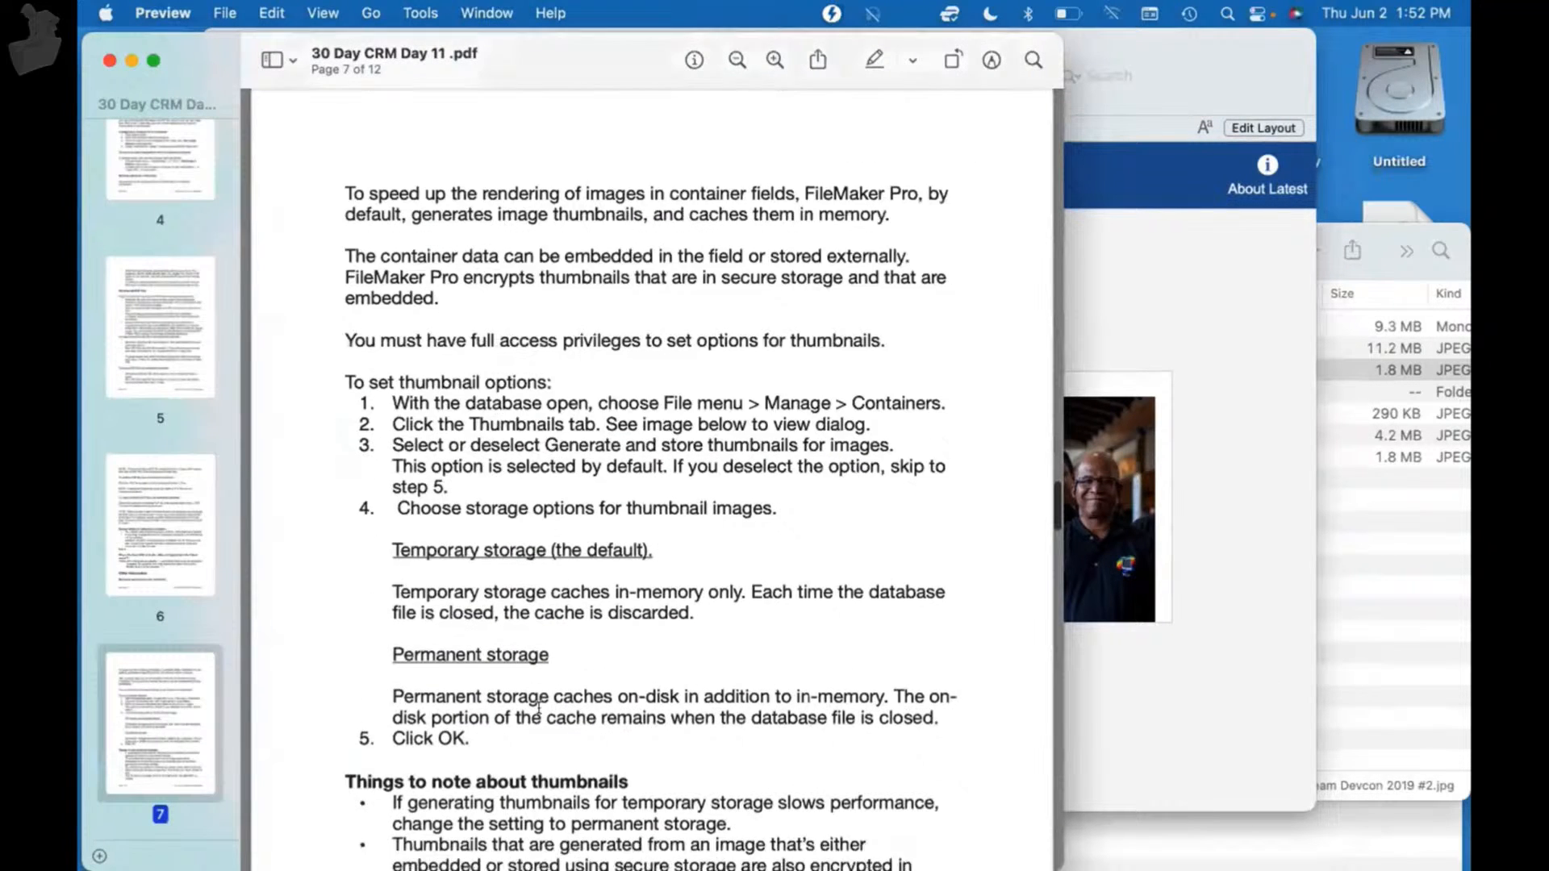
pyautogui.scroll(4, 538, 707)
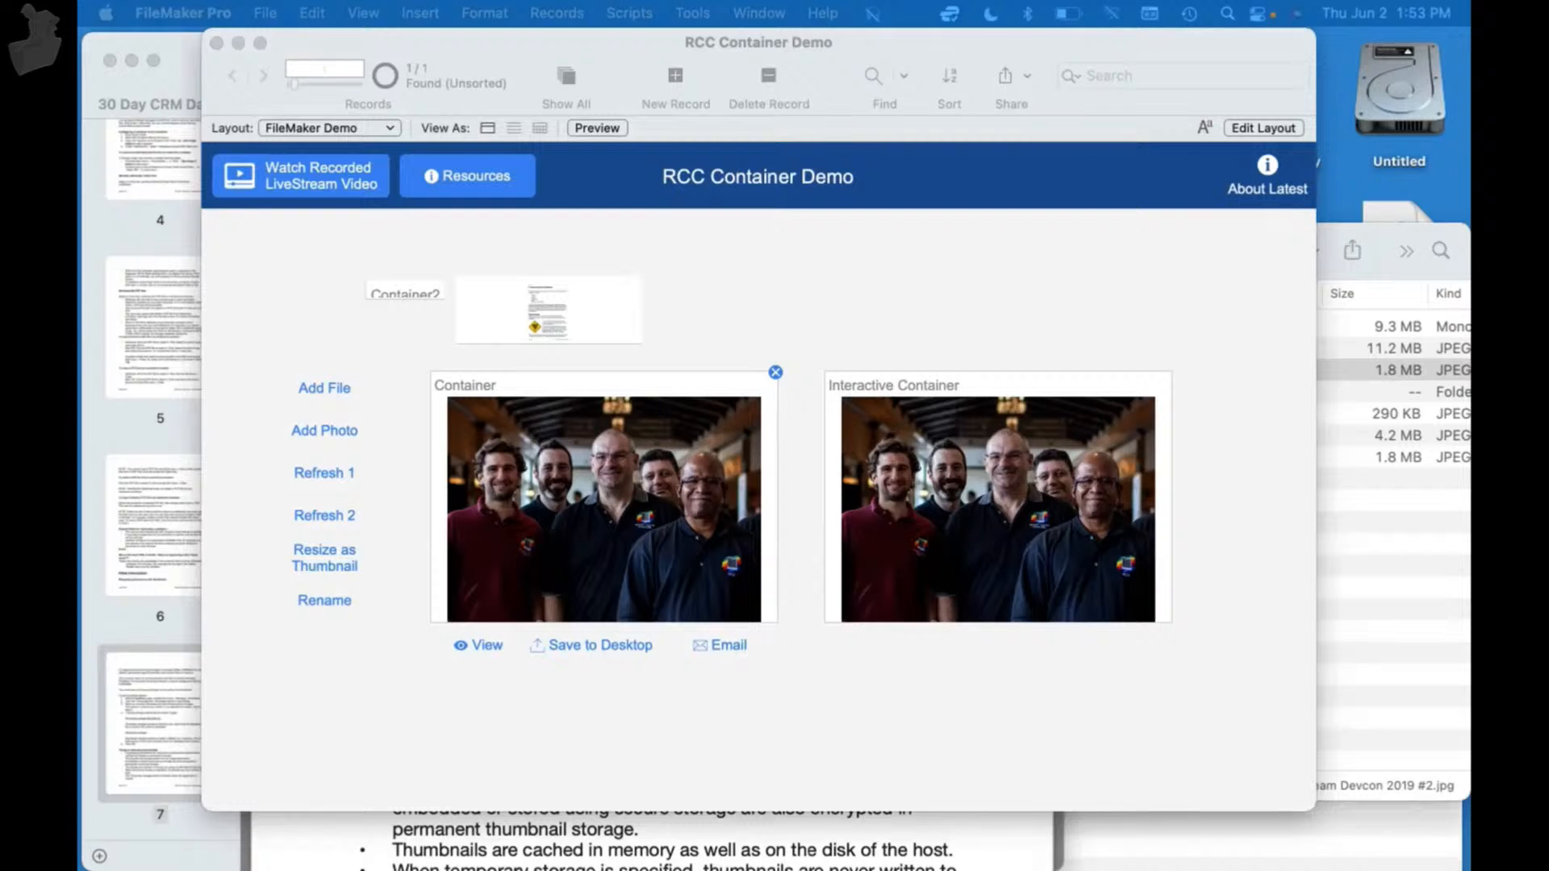
pyautogui.click(175, 713)
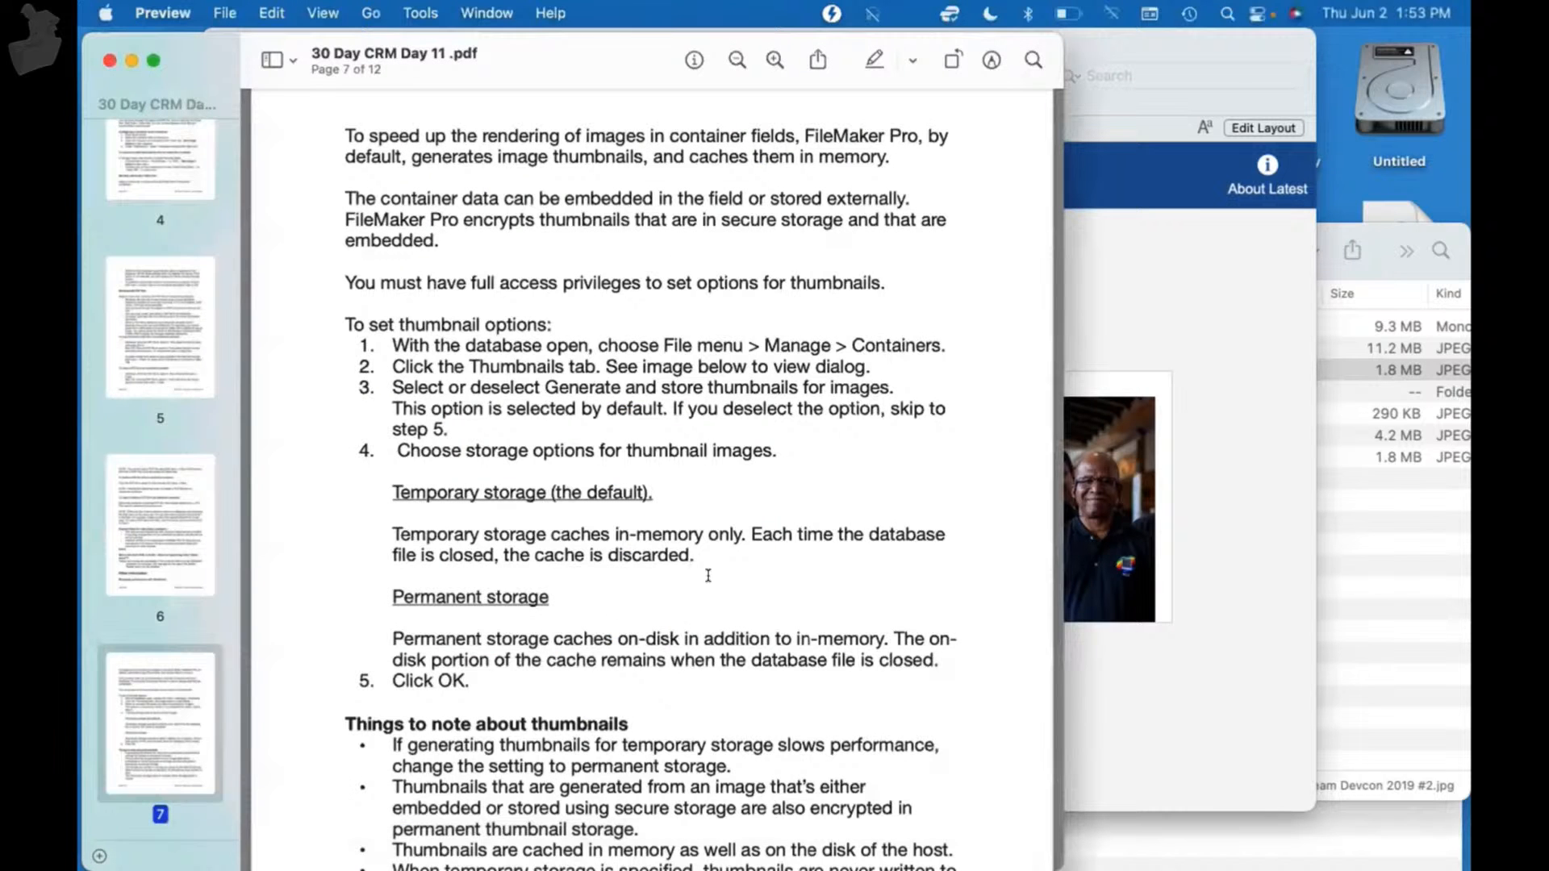
pyautogui.scroll(2, 708, 576)
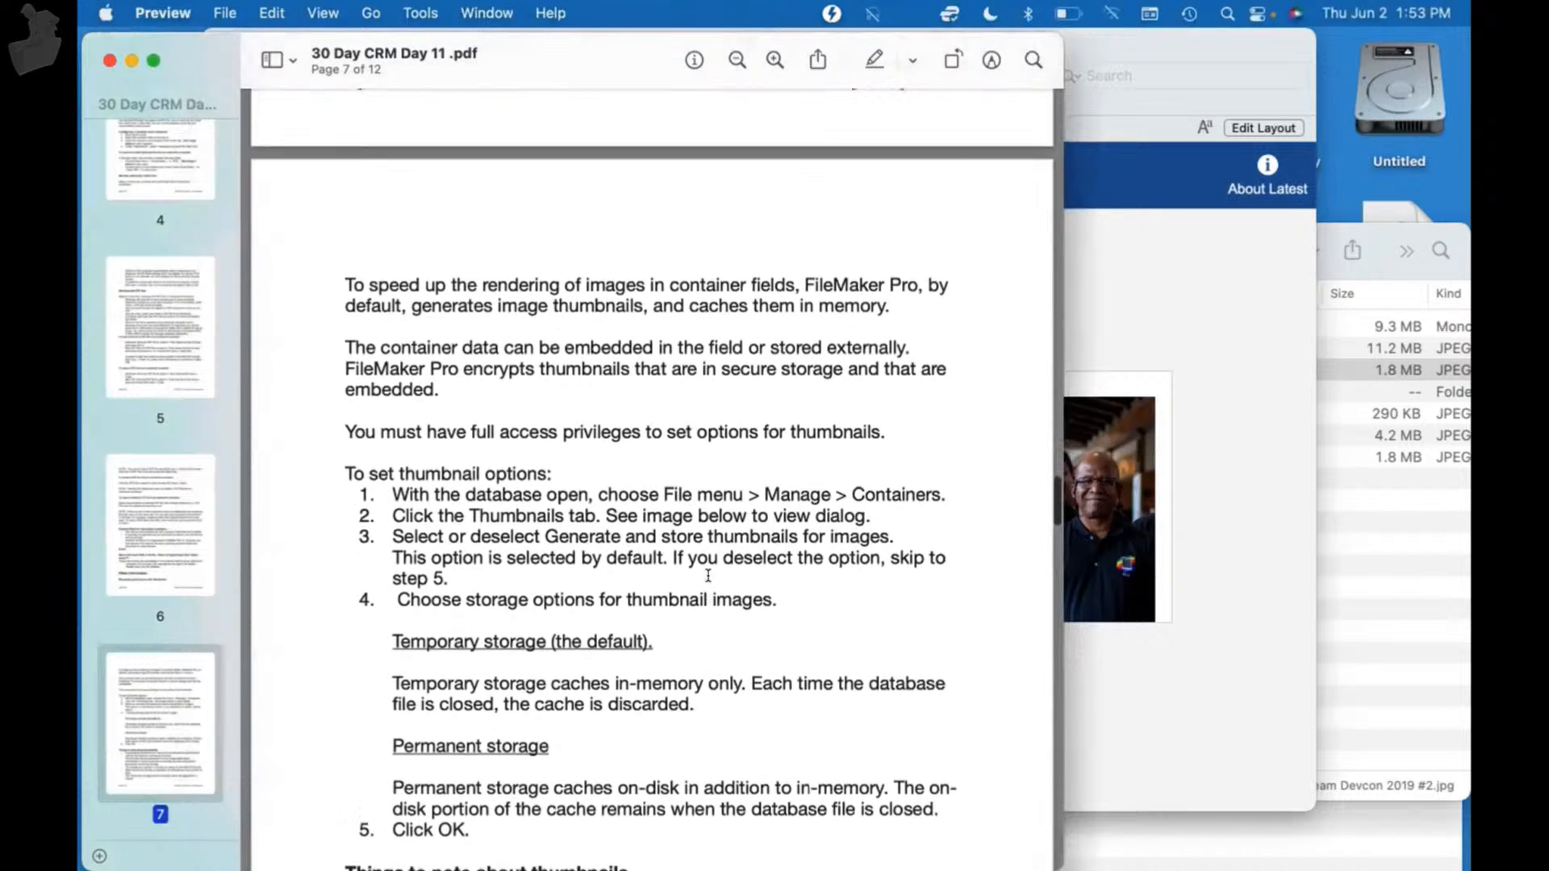
pyautogui.scroll(5, 708, 576)
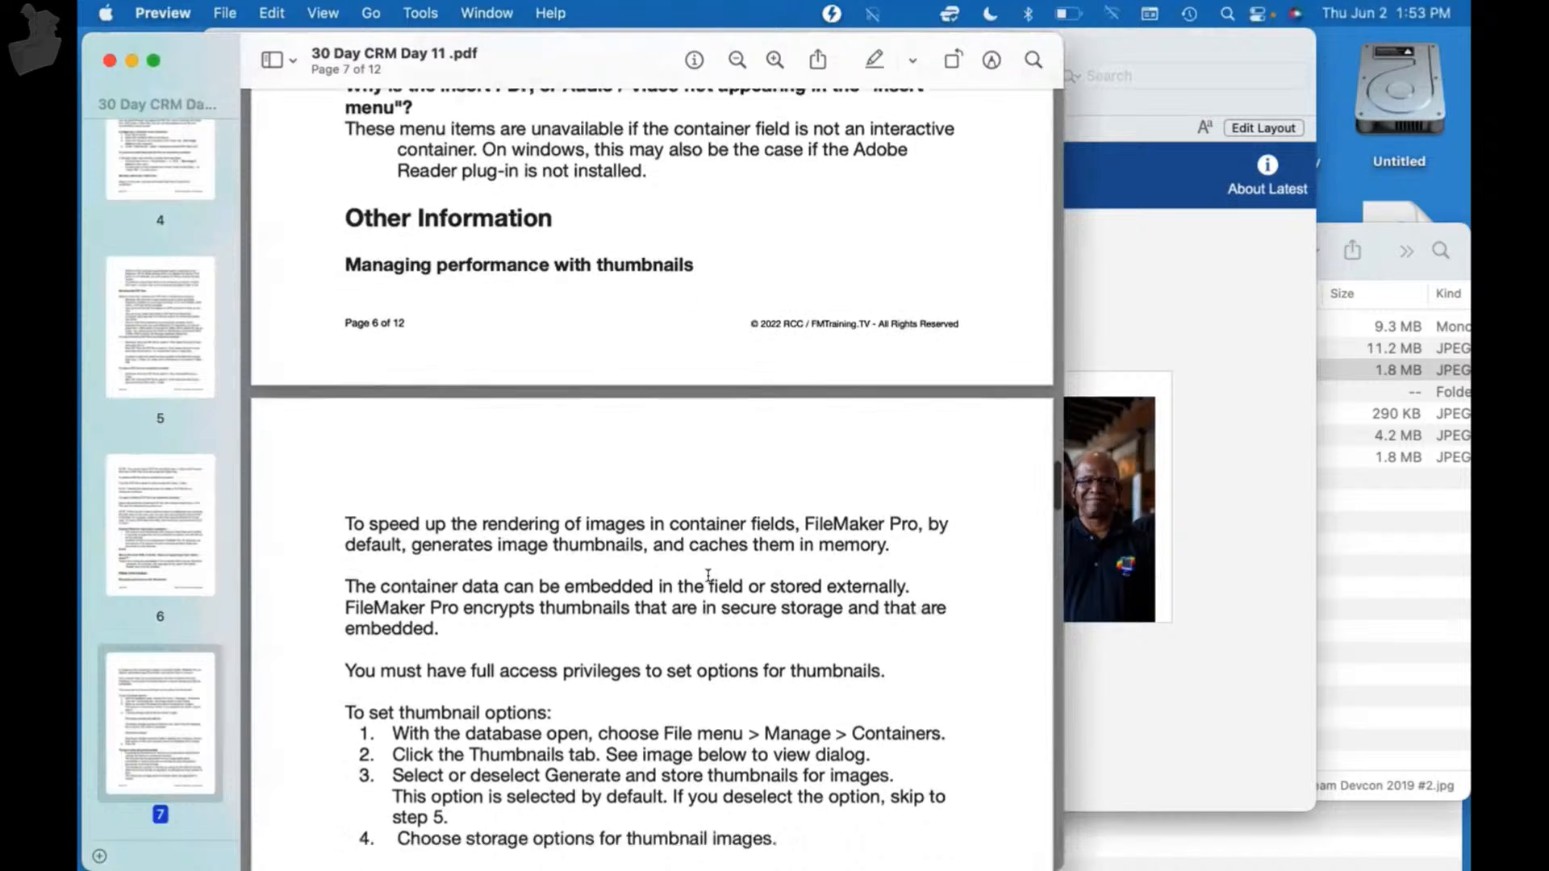
pyautogui.scroll(-2, 709, 575)
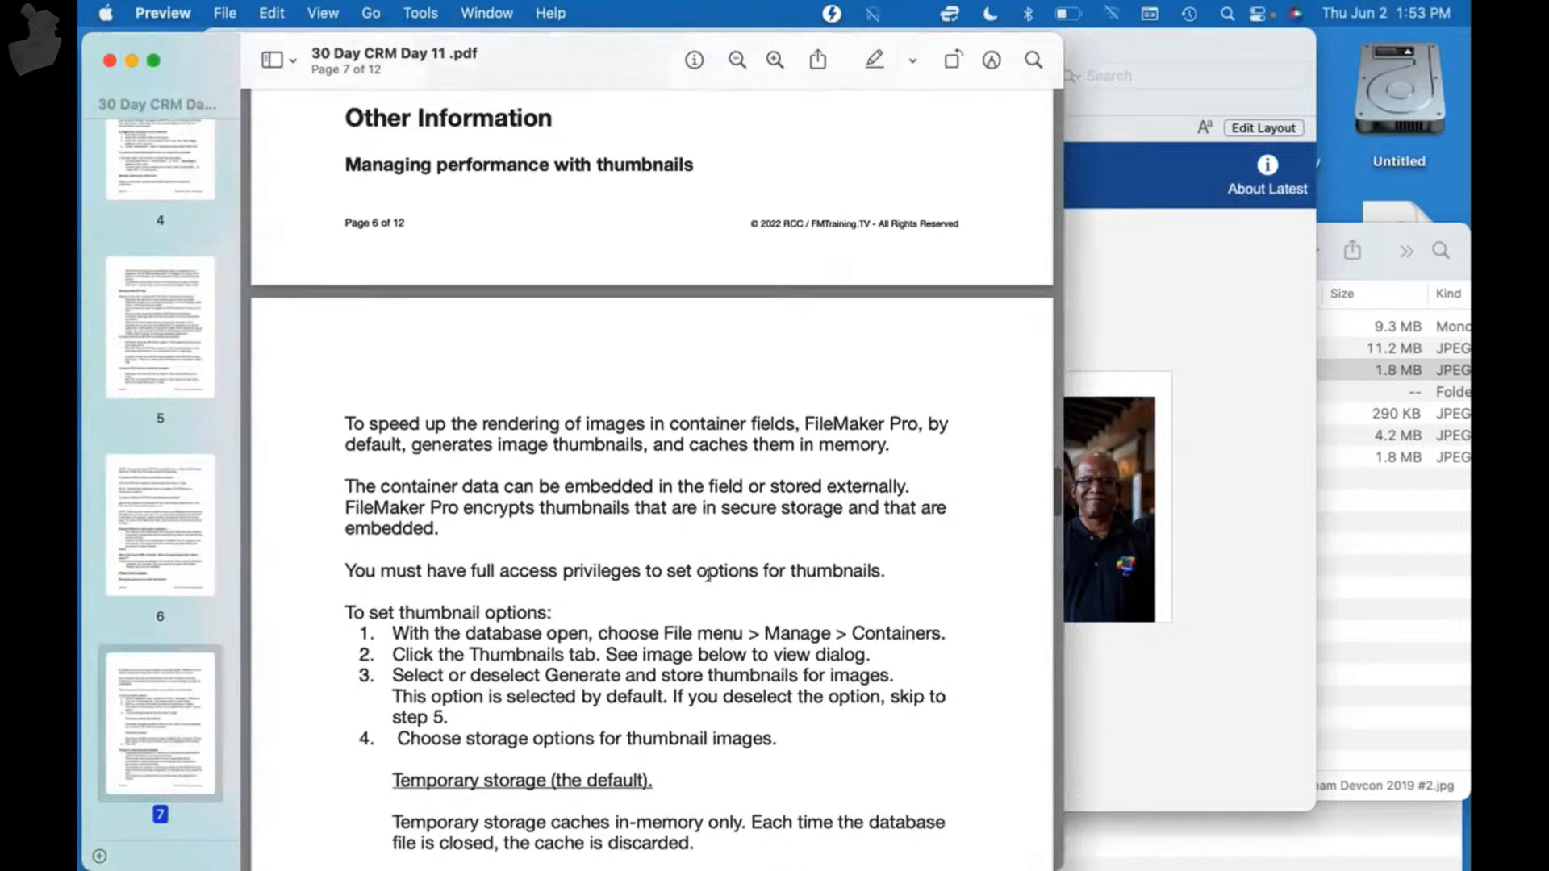
pyautogui.scroll(-2, 708, 575)
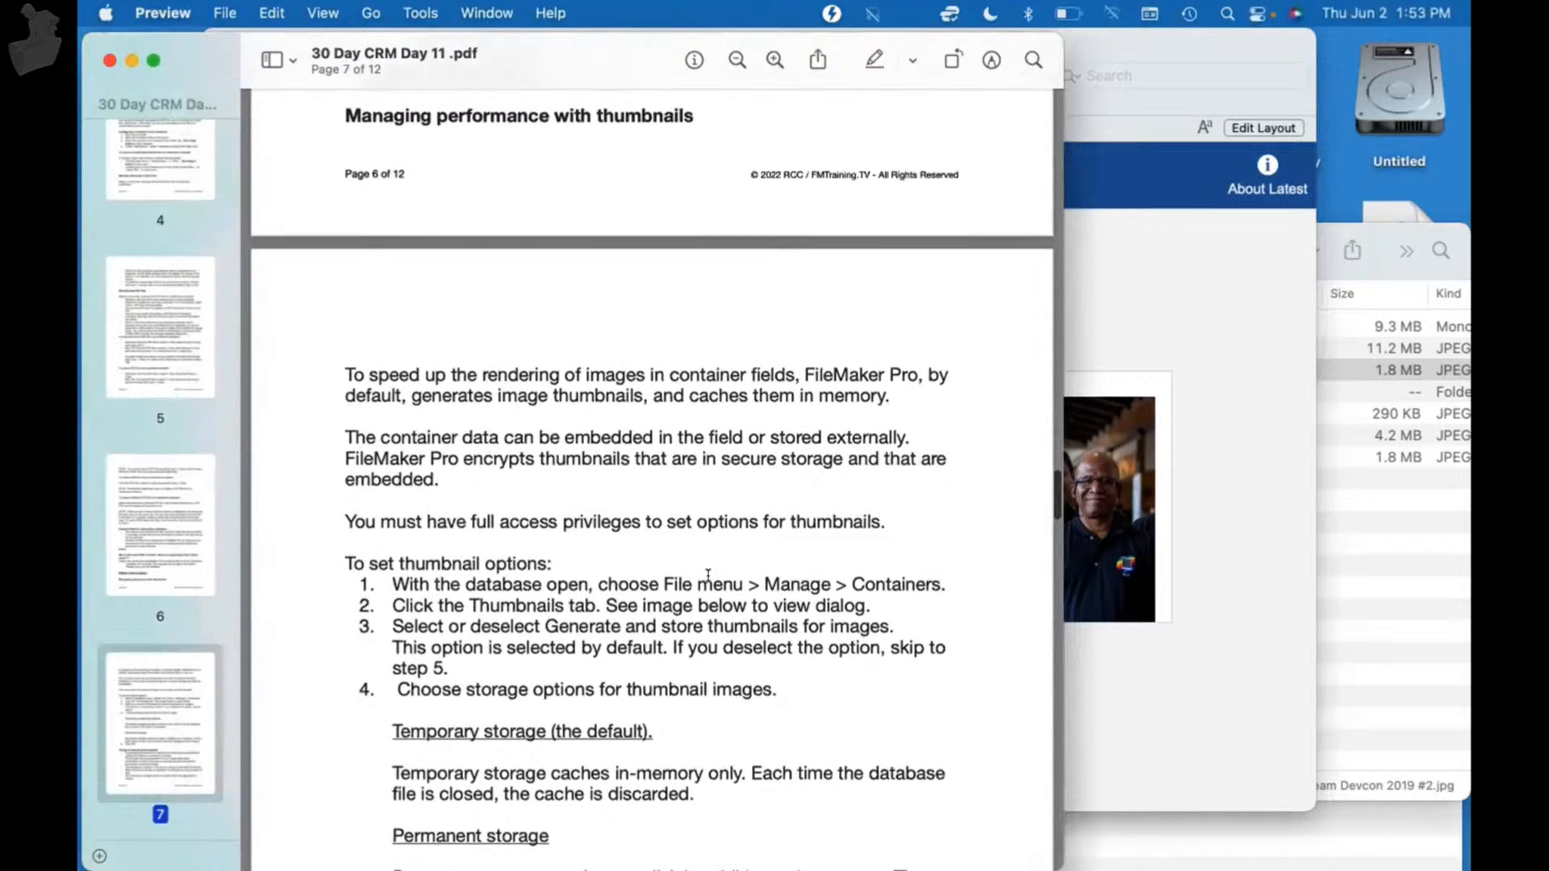
pyautogui.scroll(-6, 708, 575)
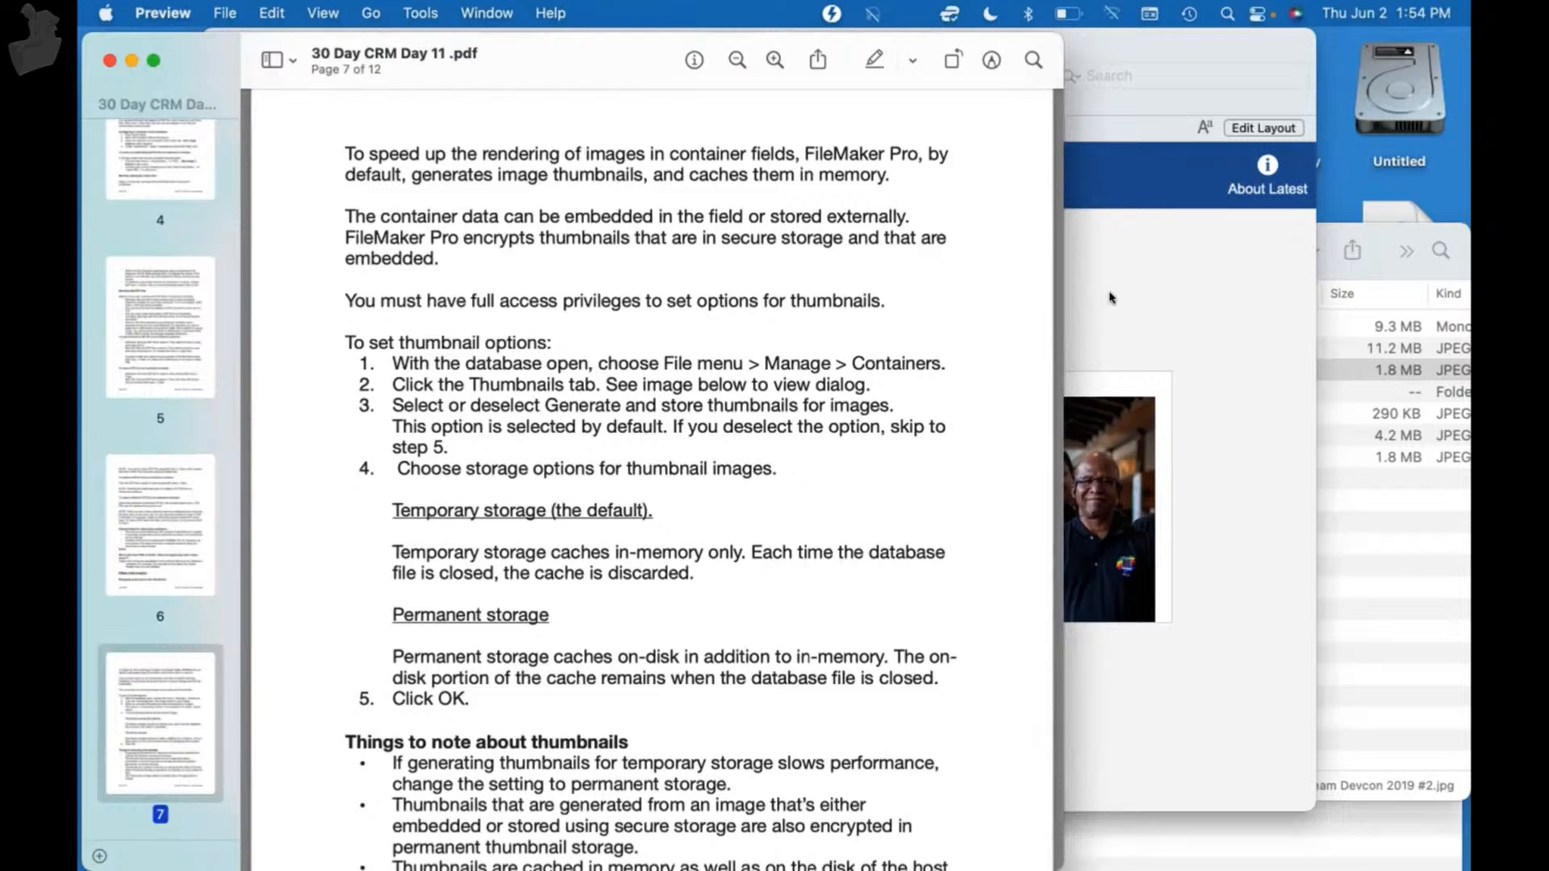
# - Examine the Thumbnails options in the demo file's Manage Containers dialog, then return to the page 7 notes
pyautogui.click(1182, 303)
pyautogui.click(265, 13)
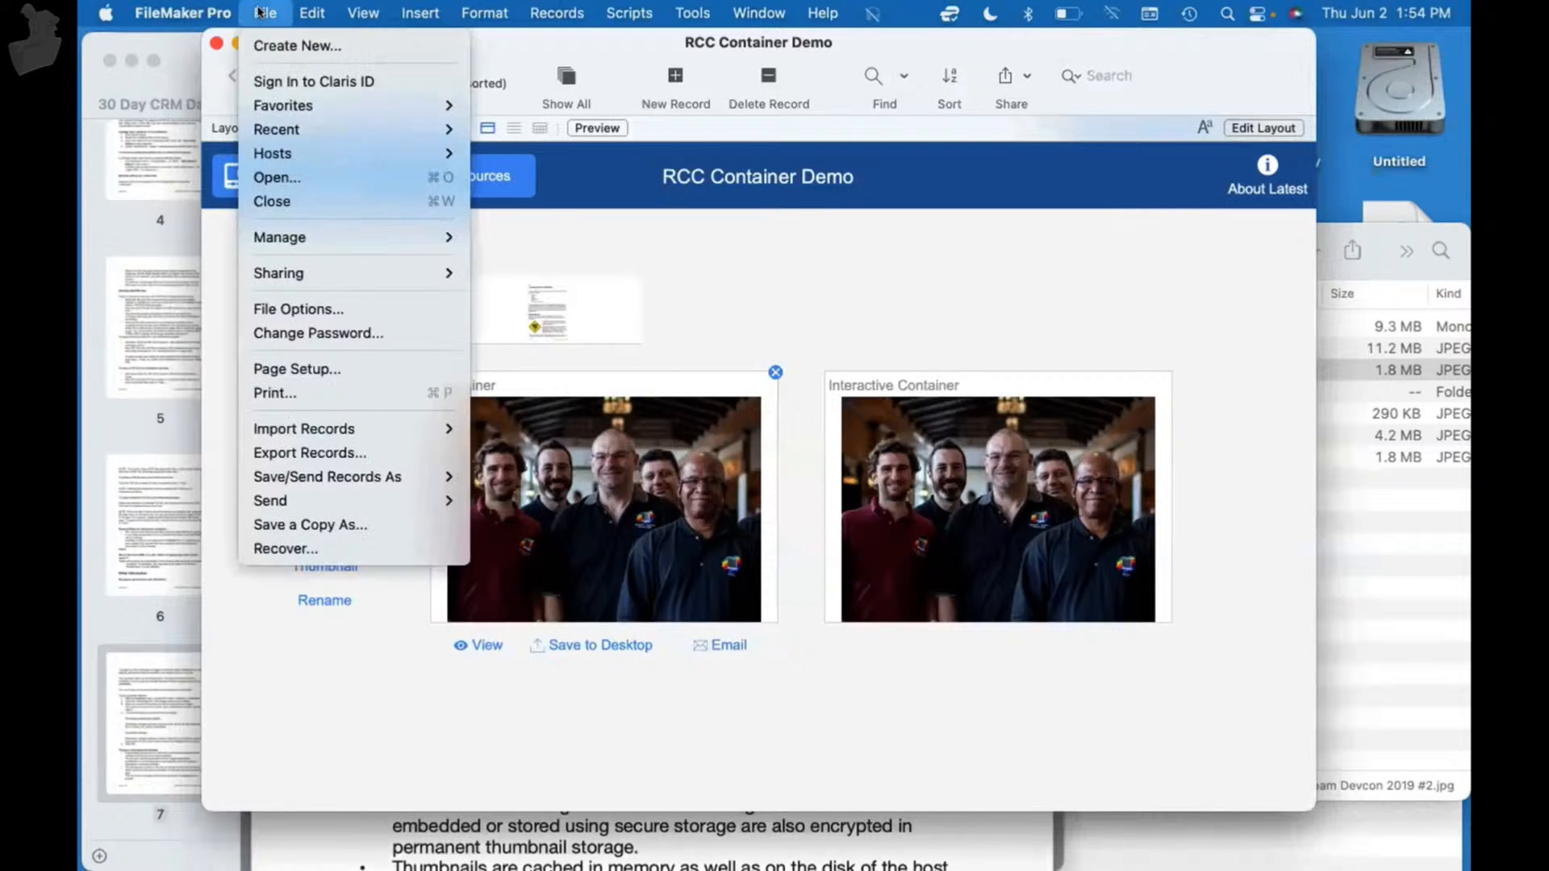
pyautogui.moveTo(317, 241)
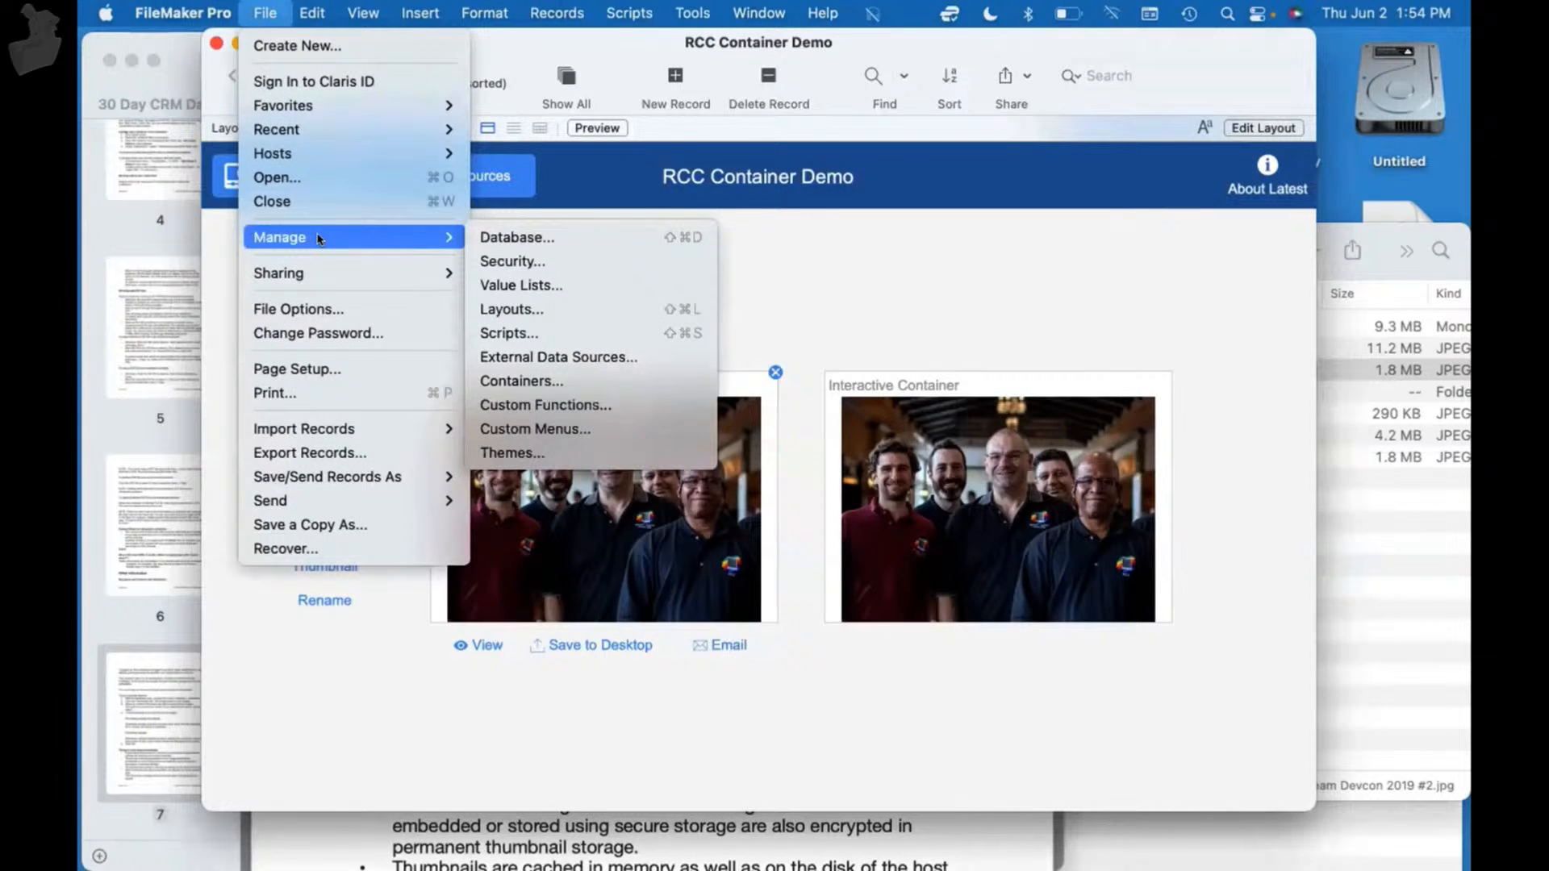
pyautogui.click(578, 381)
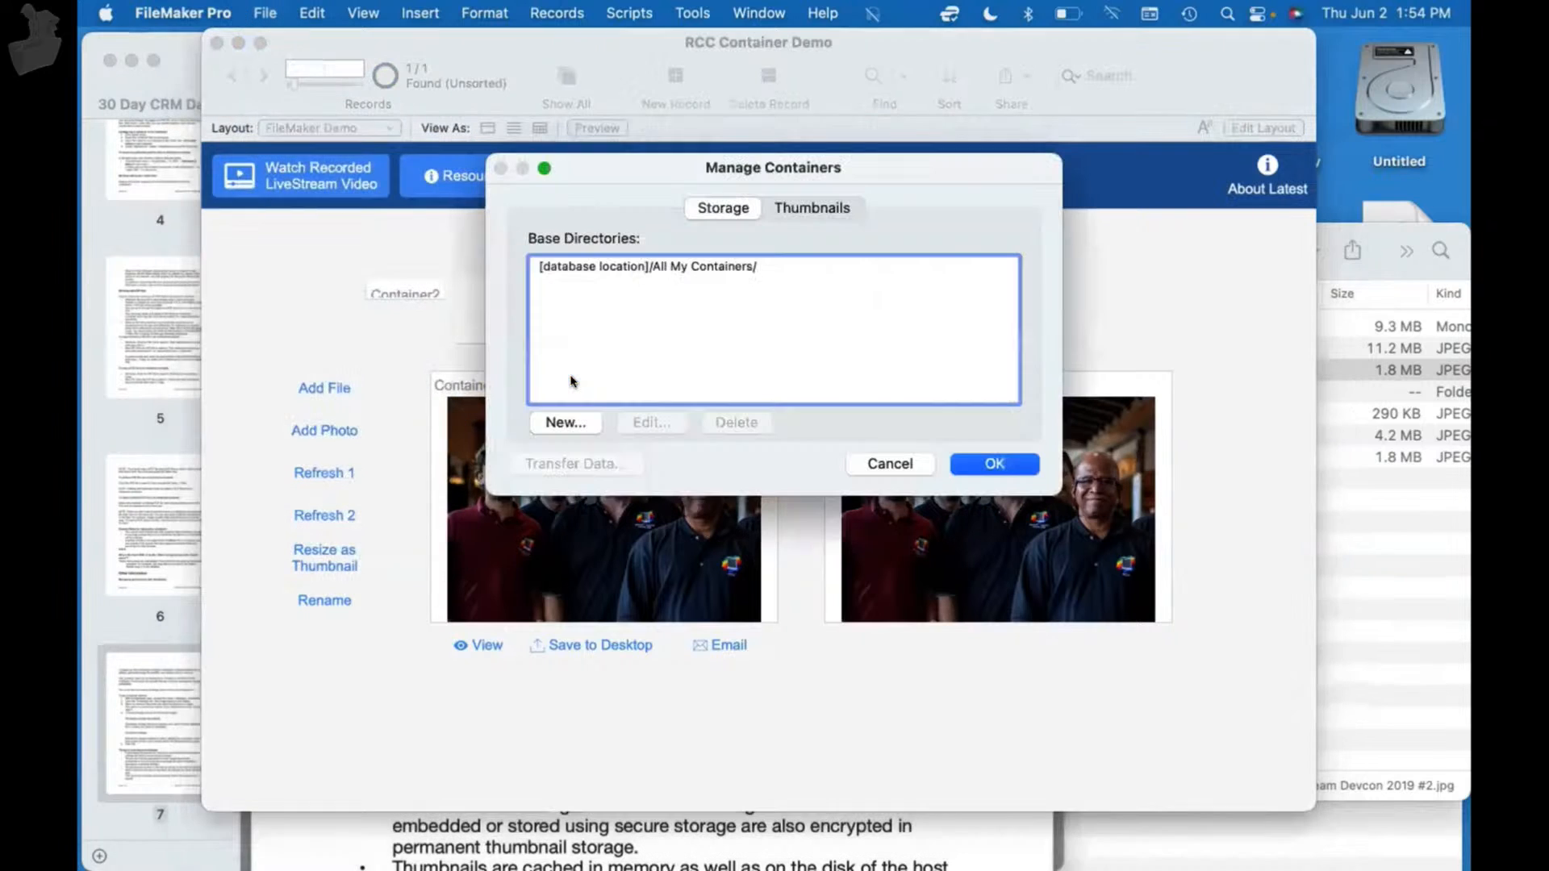
pyautogui.click(823, 213)
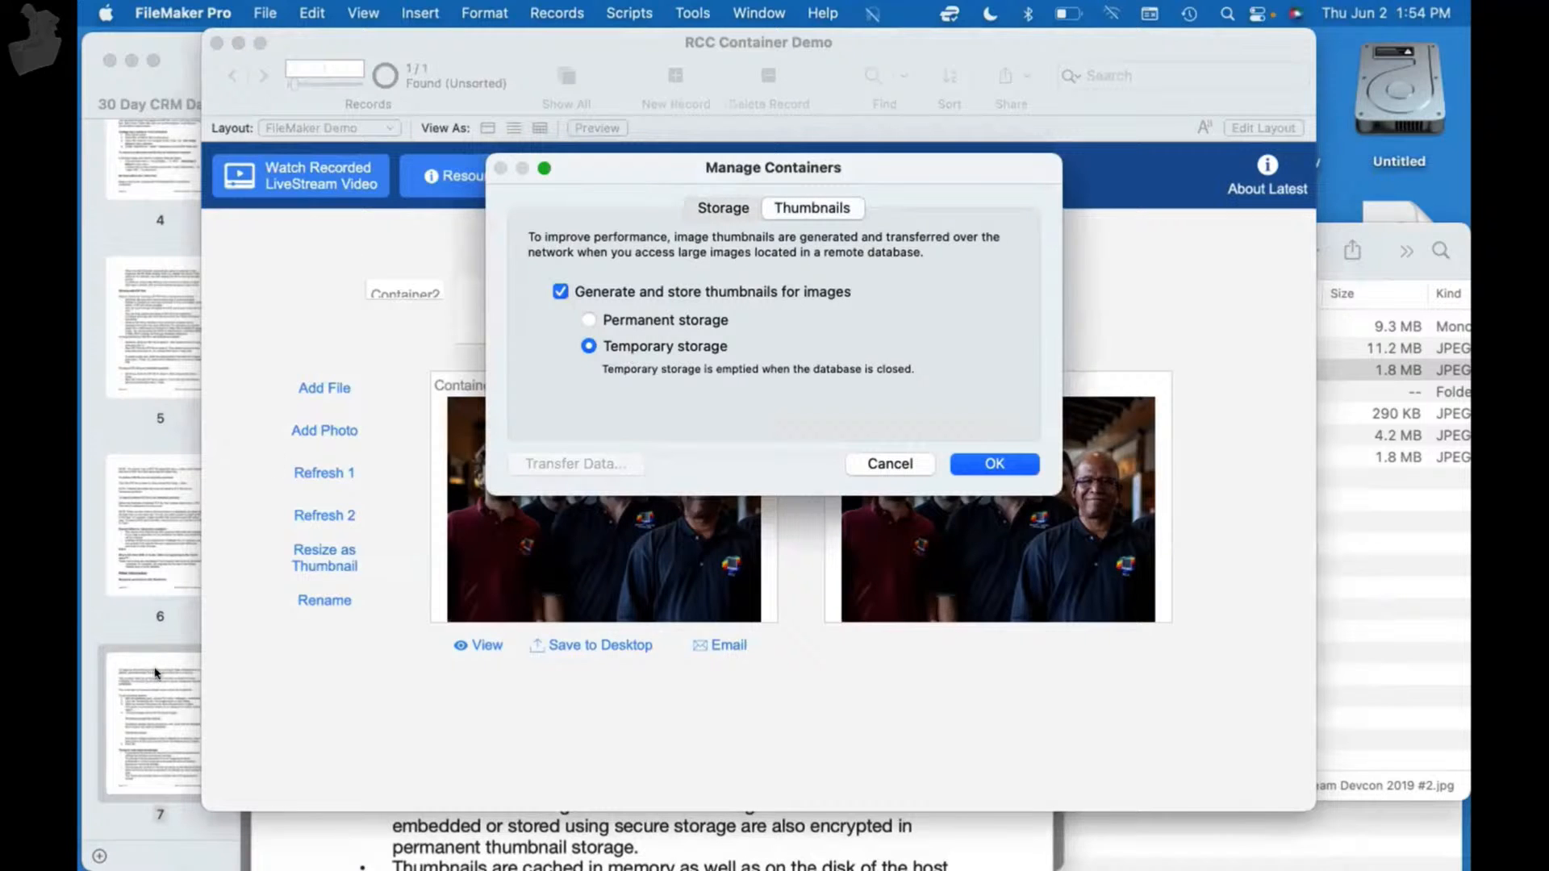
pyautogui.click(152, 696)
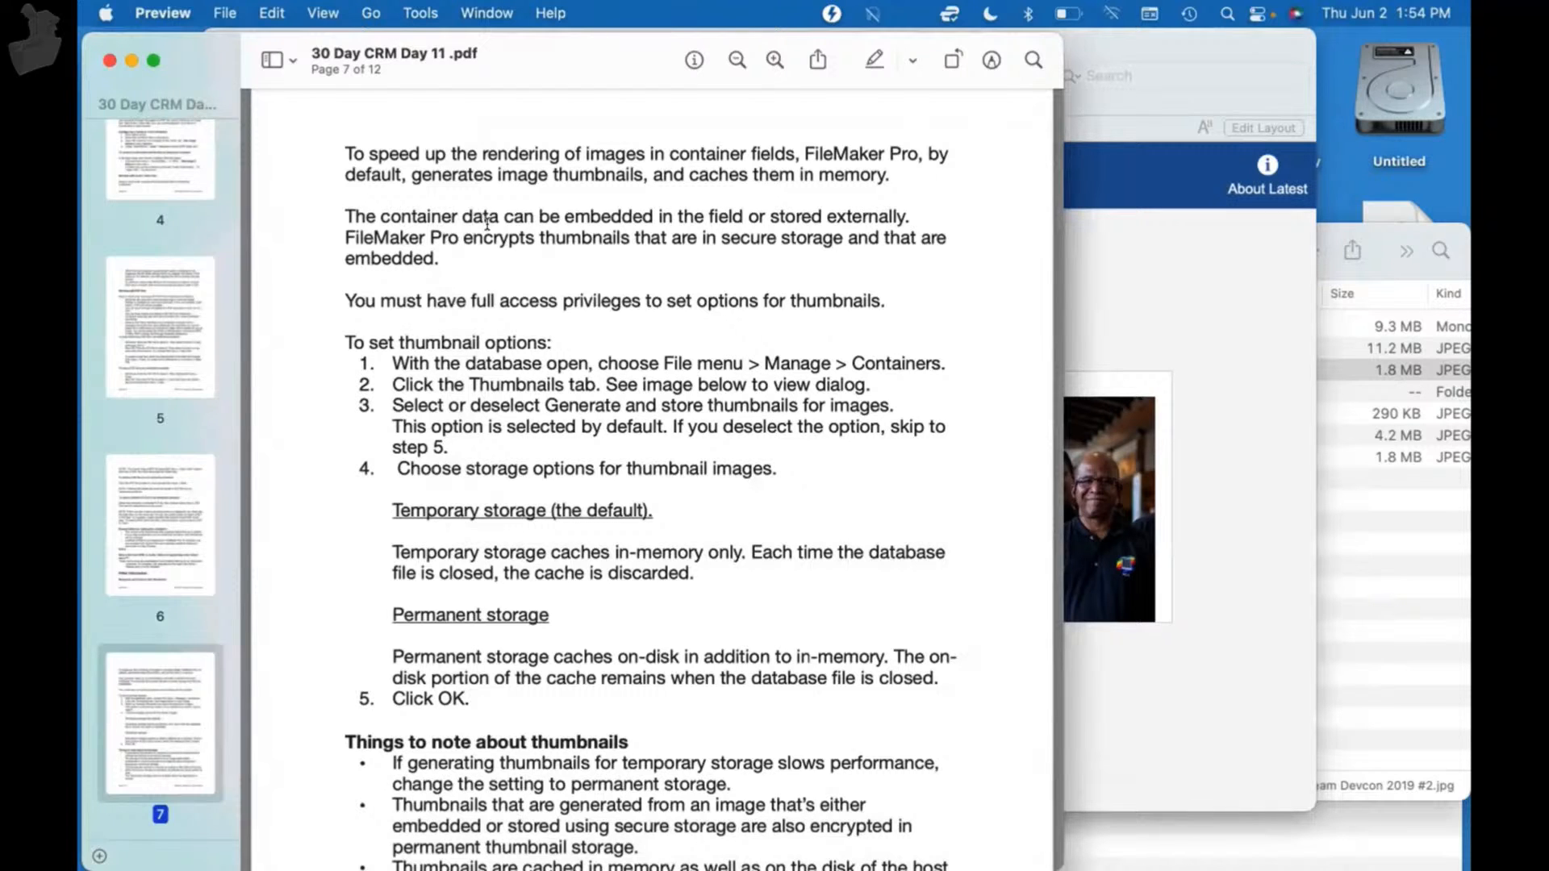
# - Review page 7's thumbnail notes, set image thumbnails to permanent storage in the Manage Containers dialog, and return to the PDF
pyautogui.scroll(-3, 464, 407)
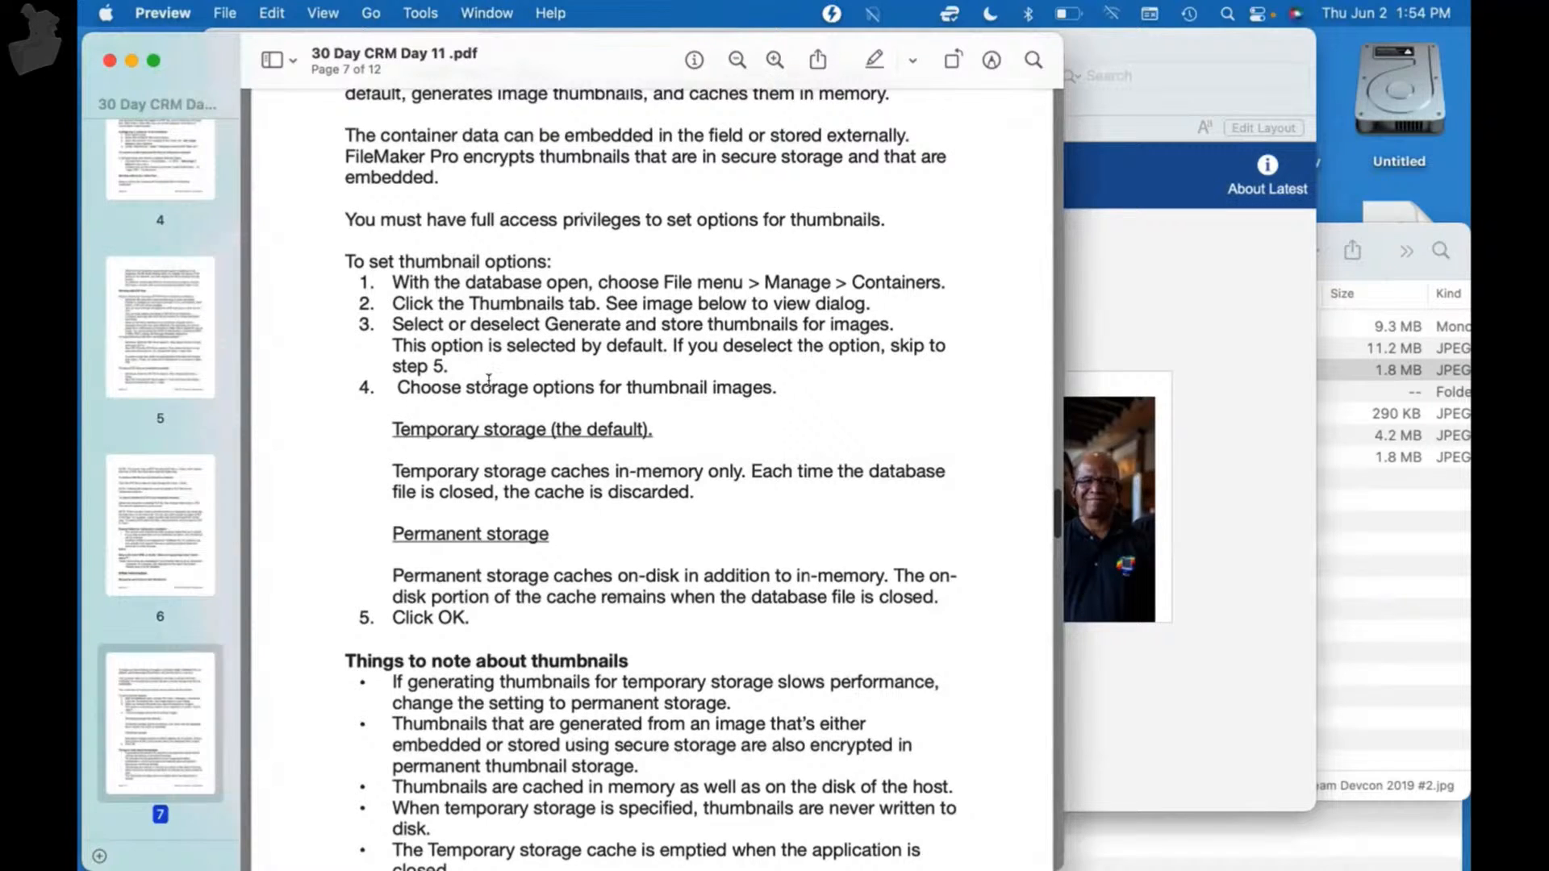
pyautogui.scroll(-5, 488, 380)
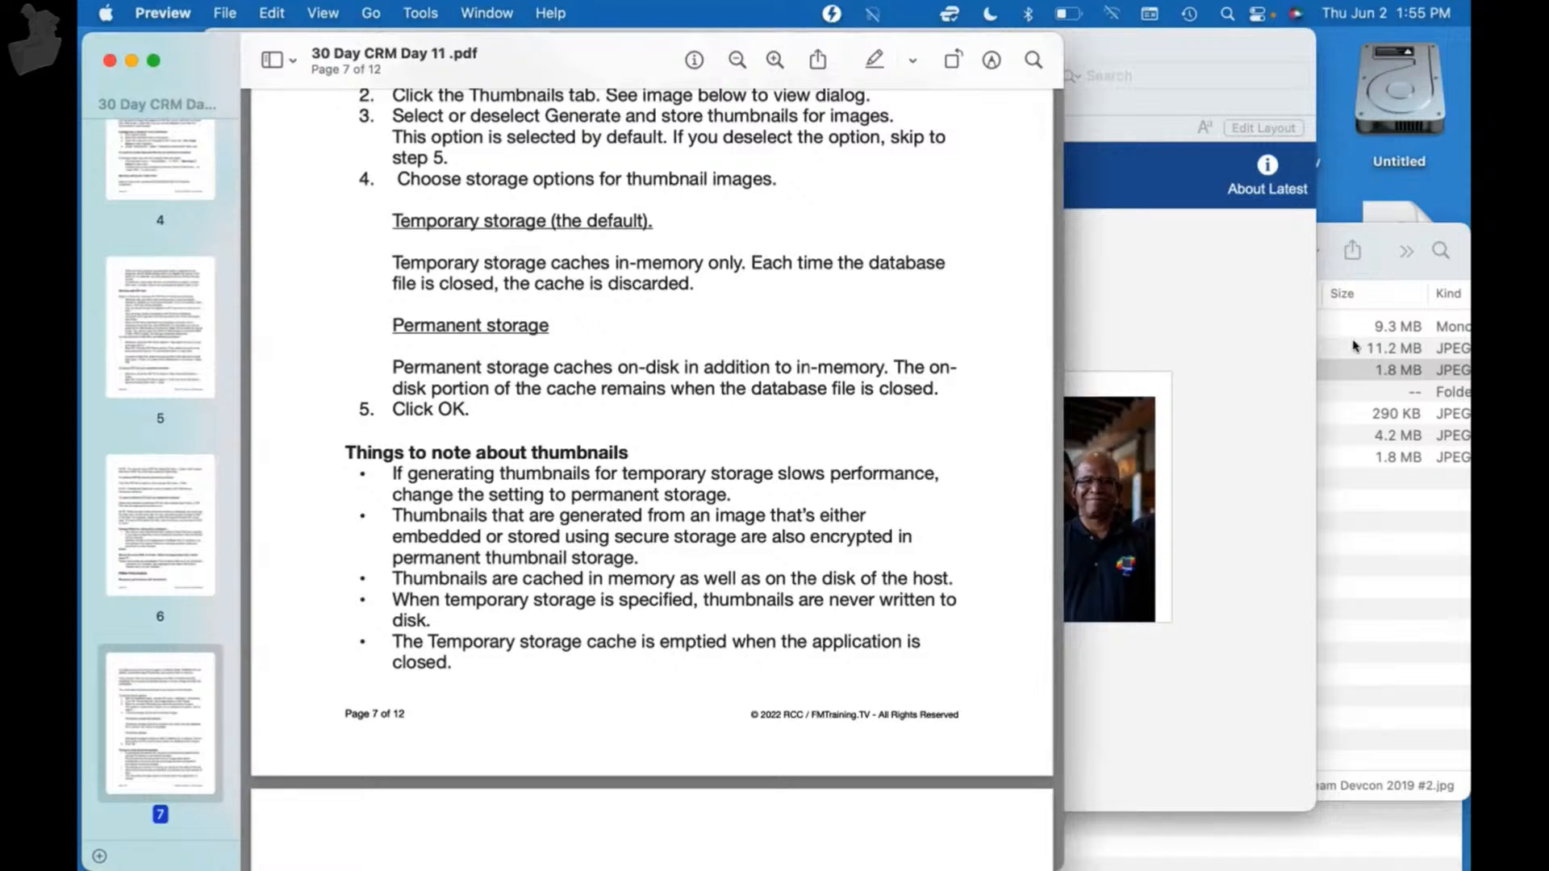
pyautogui.press('super+Tab')
pyautogui.click(613, 320)
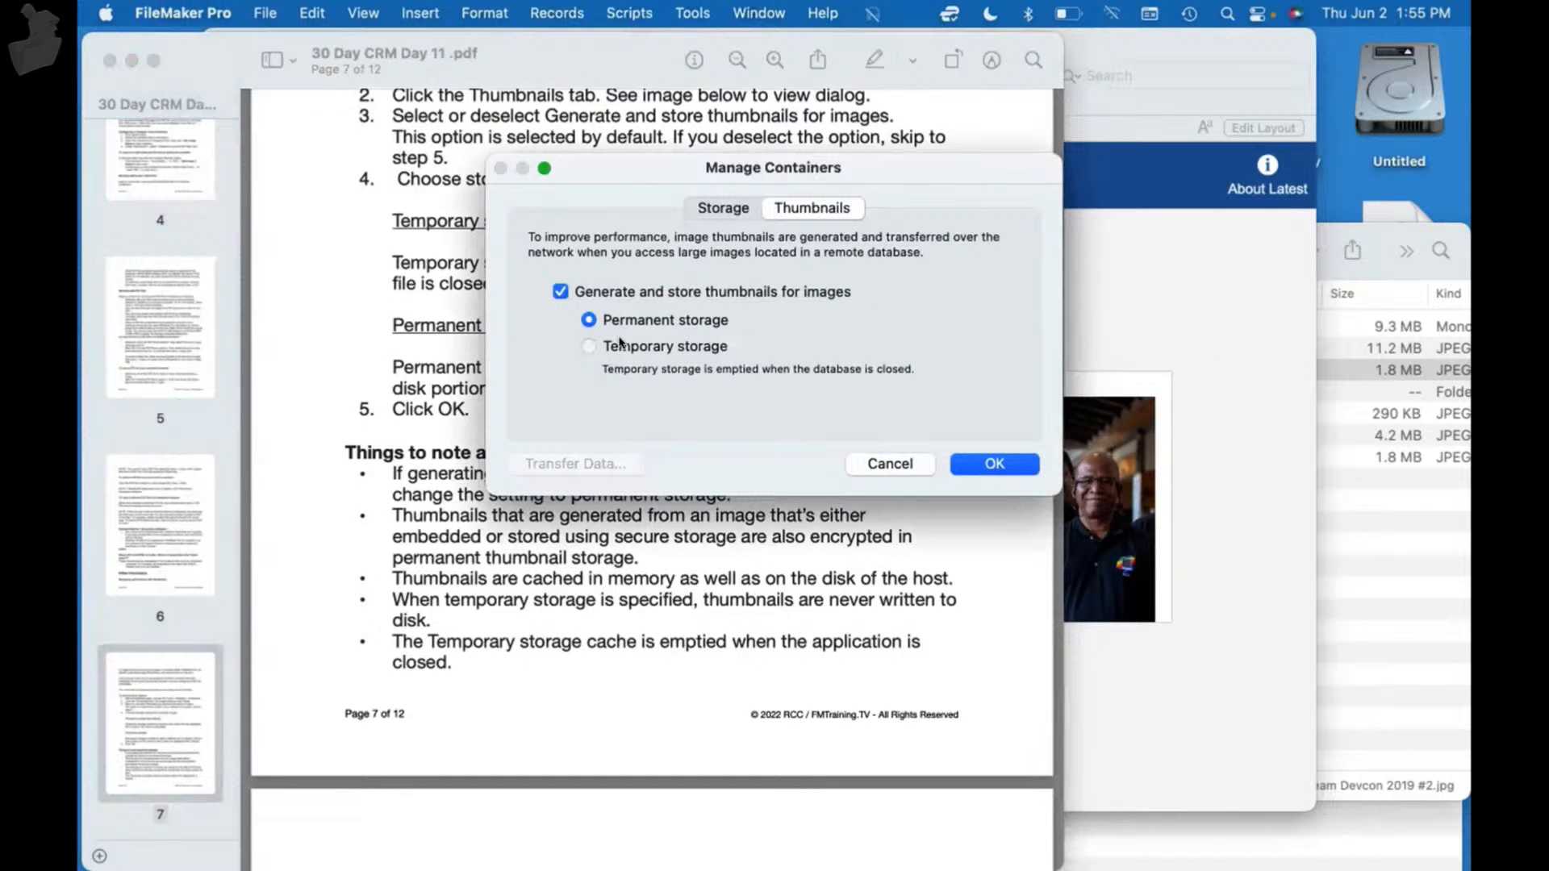
pyautogui.click(620, 344)
pyautogui.click(613, 323)
pyautogui.click(995, 463)
pyautogui.click(744, 831)
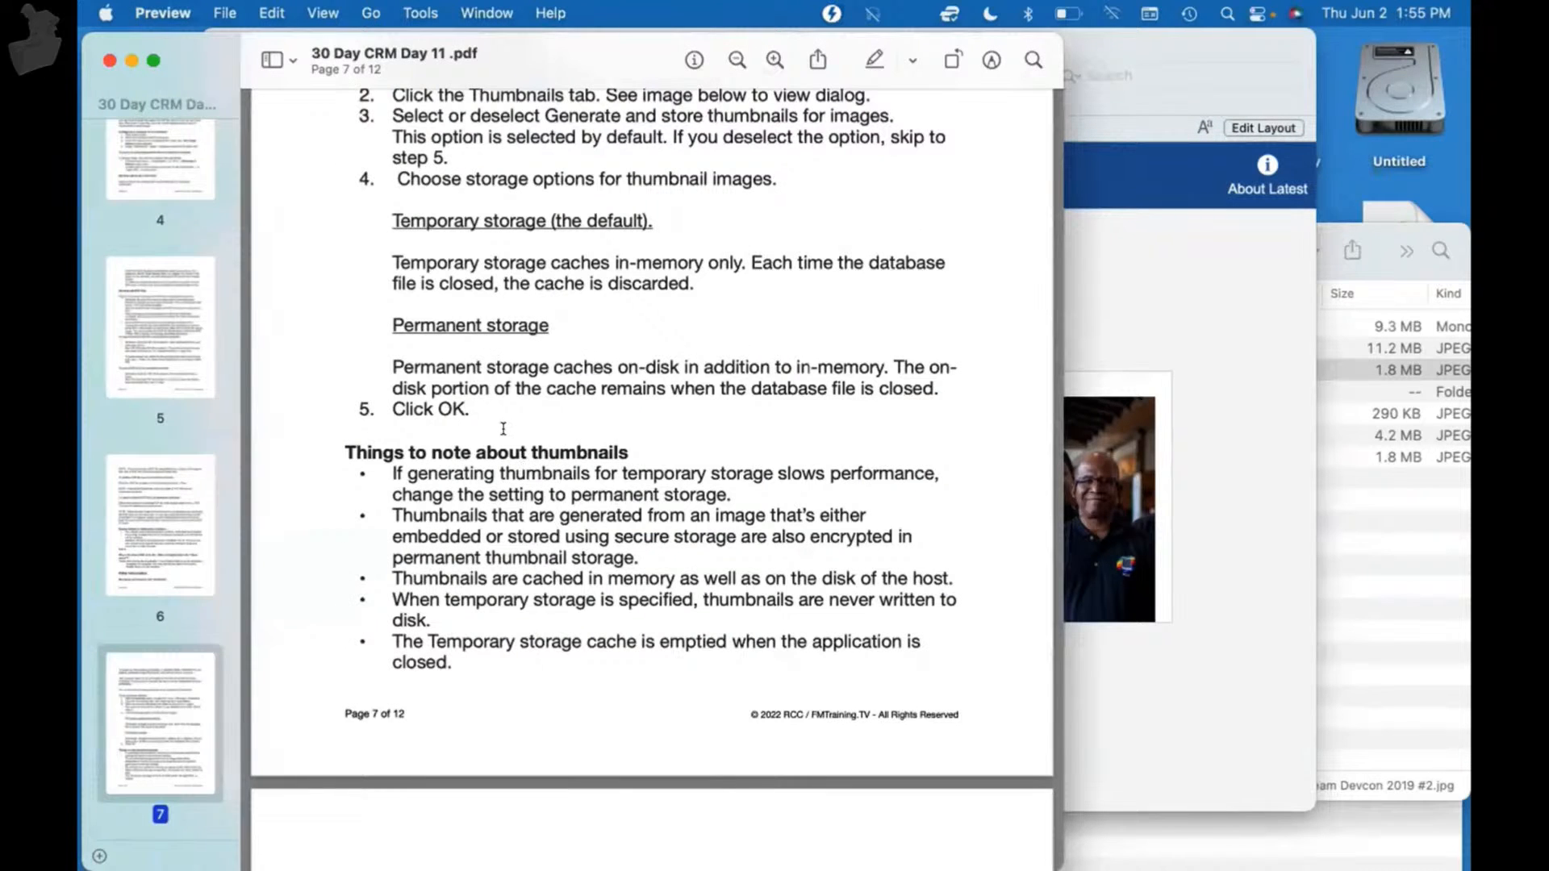
# - Read the remaining thumbnail notes on pages 7 and 8 and the section on restricting the size of files inserted into containers
pyautogui.scroll(-2, 502, 430)
pyautogui.scroll(-4, 503, 430)
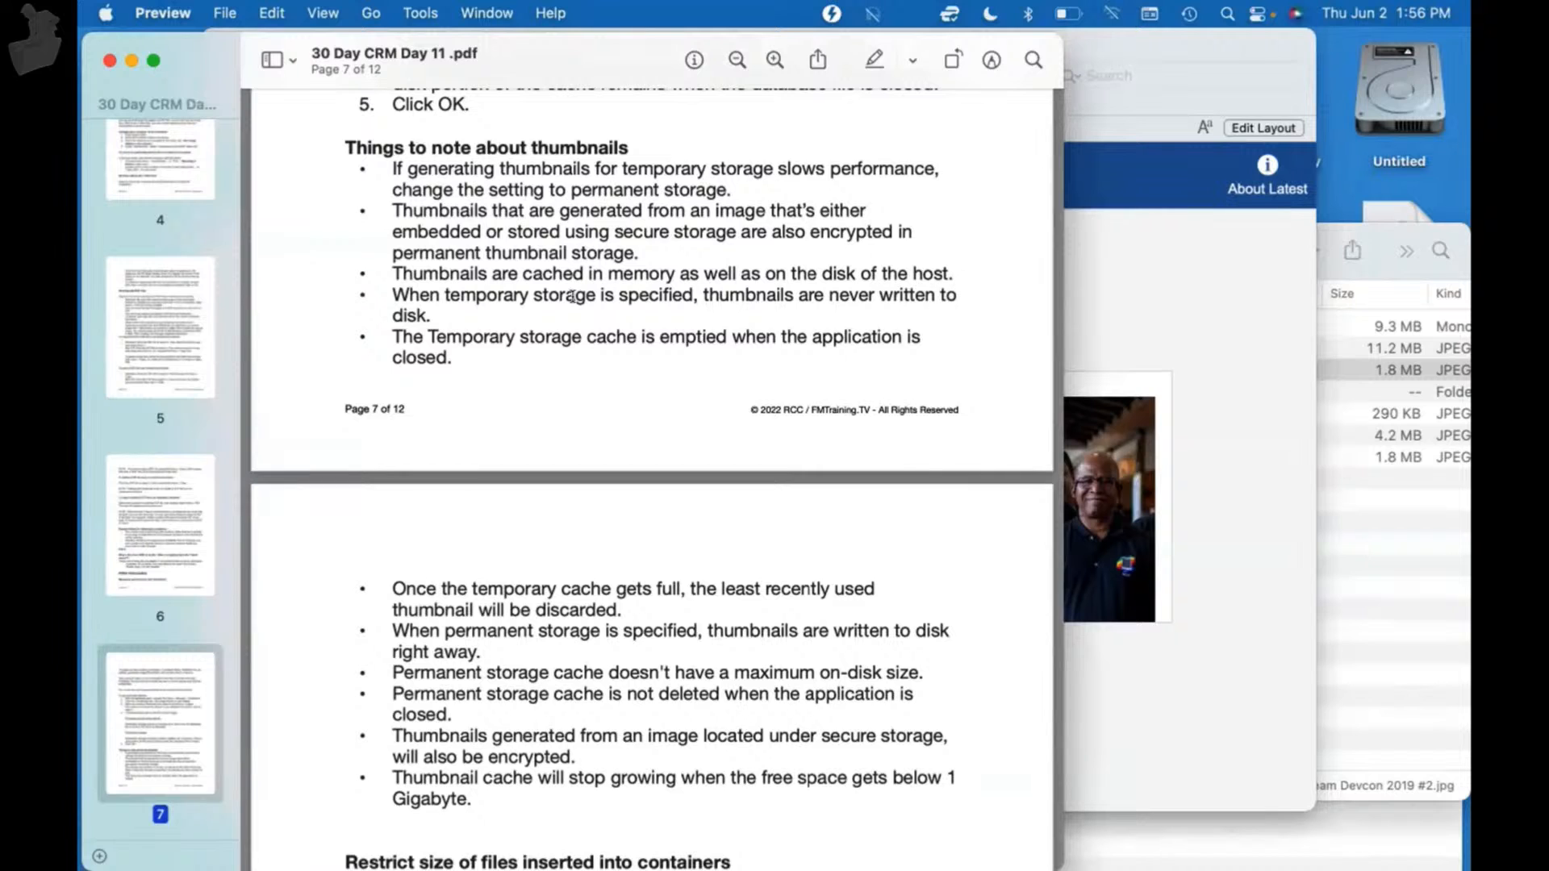
pyautogui.scroll(-3, 581, 307)
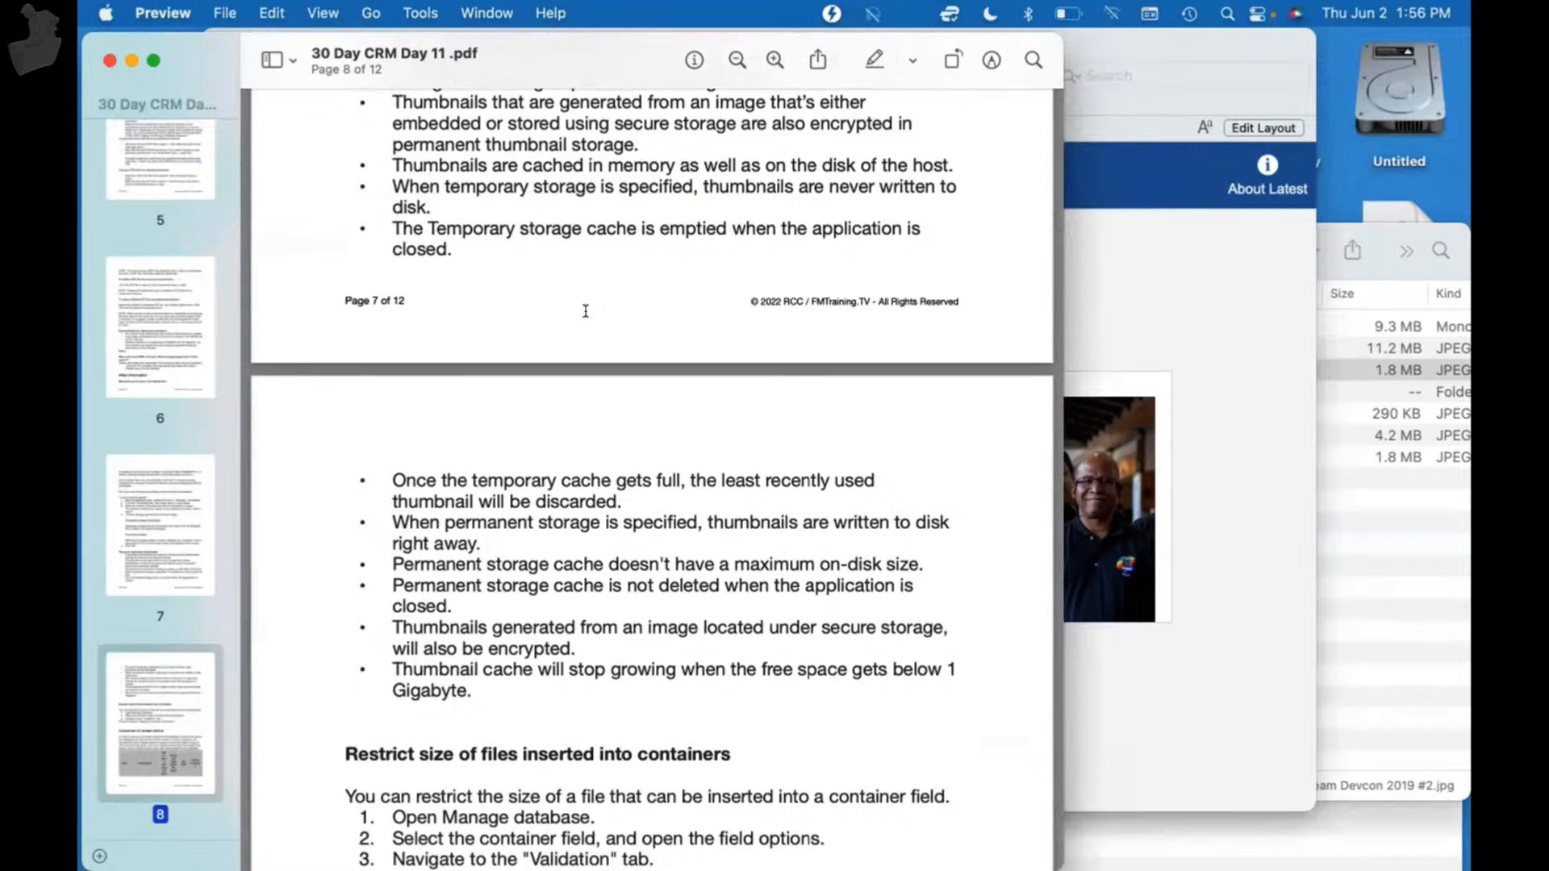
pyautogui.scroll(-8, 585, 312)
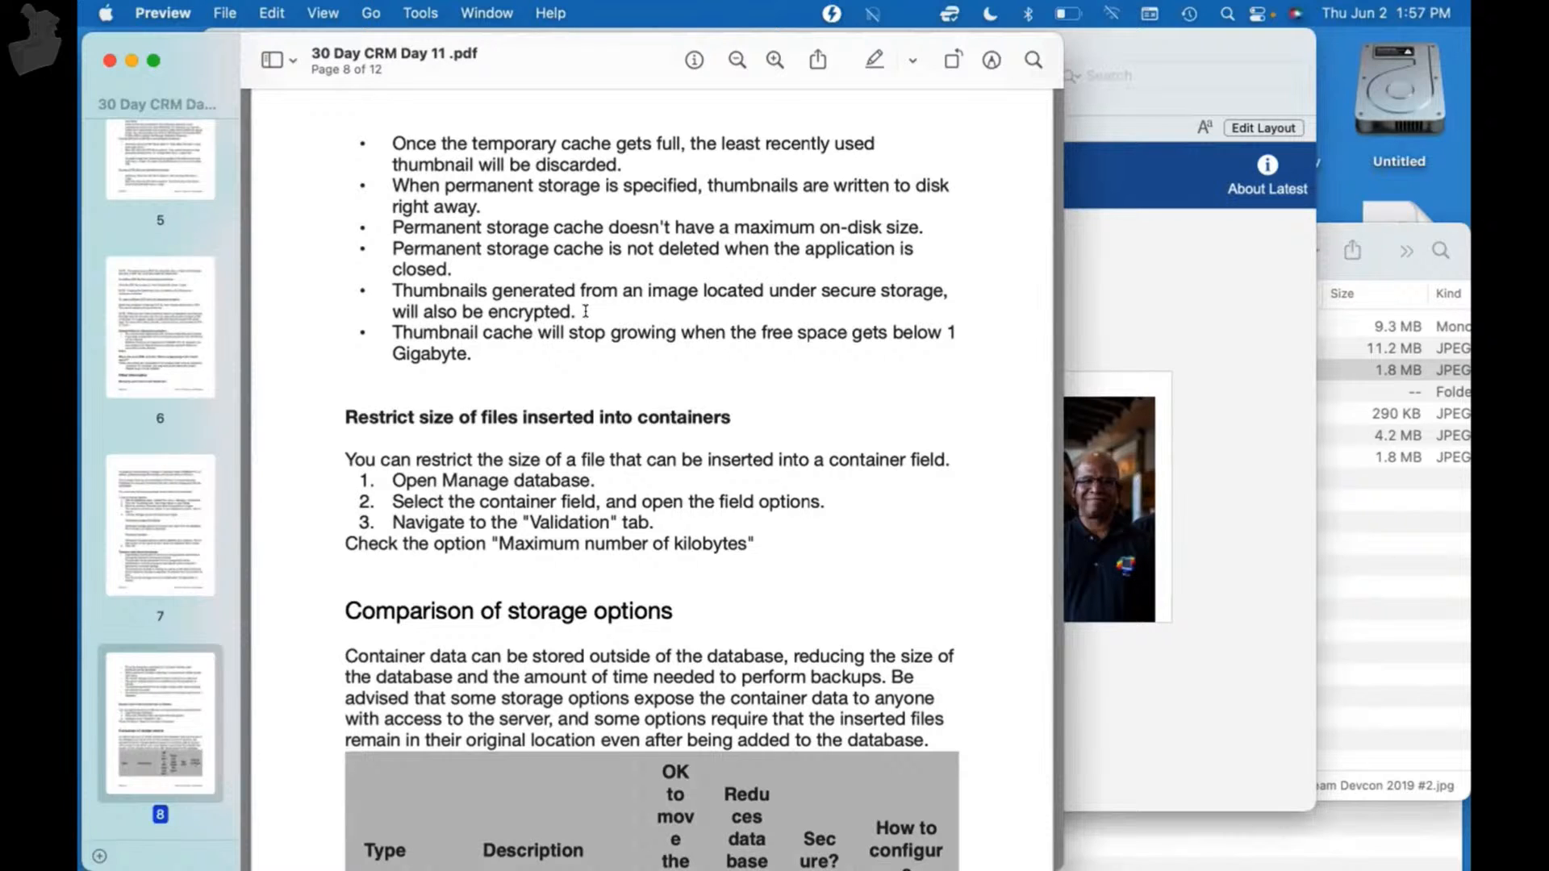
pyautogui.scroll(-5, 585, 311)
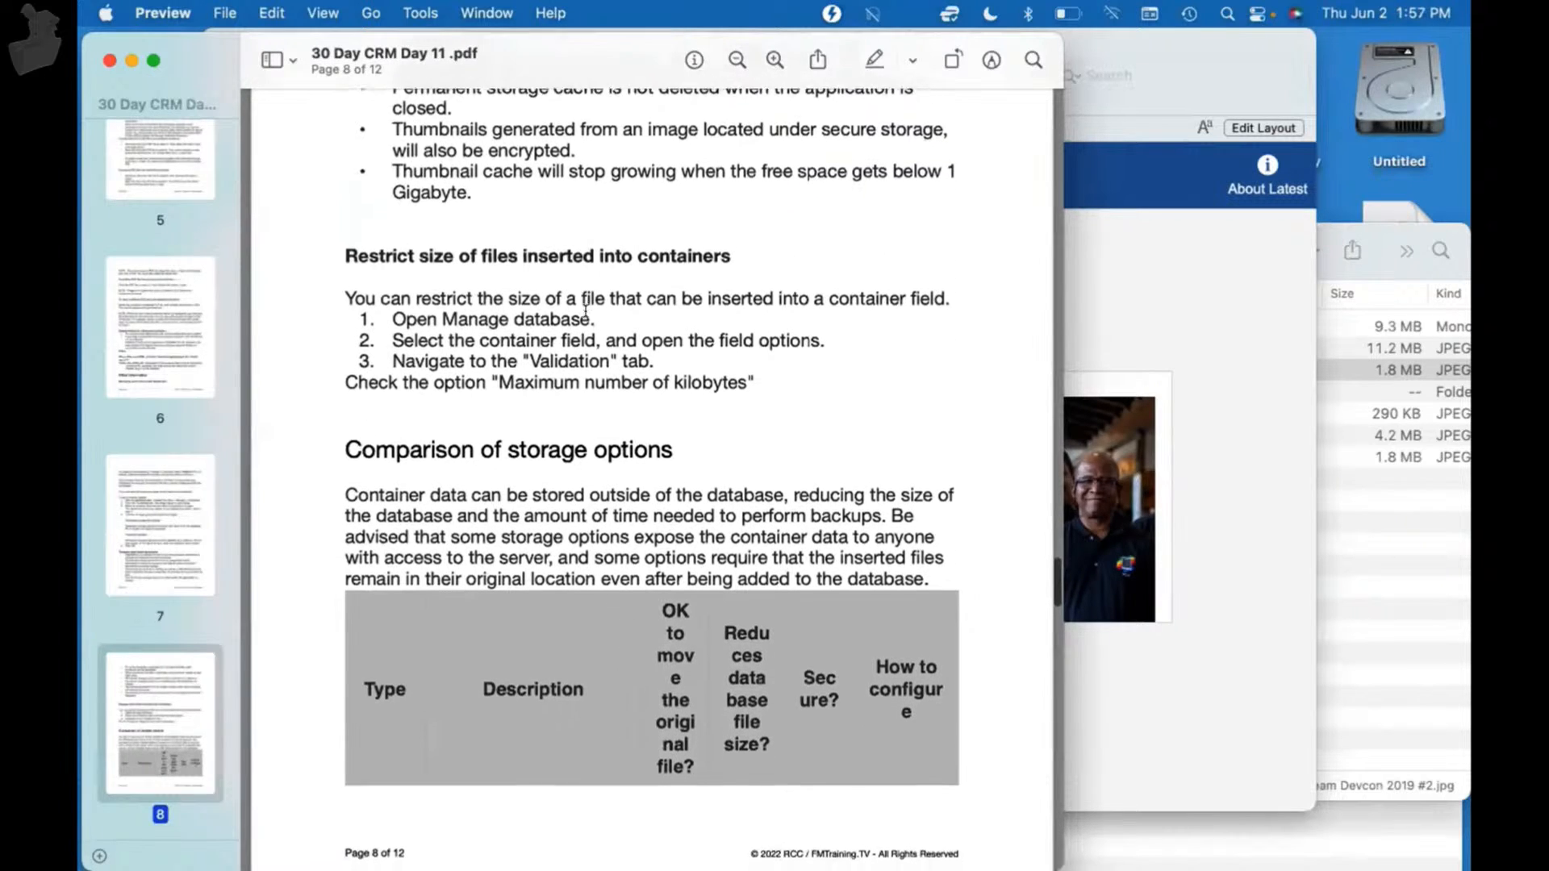
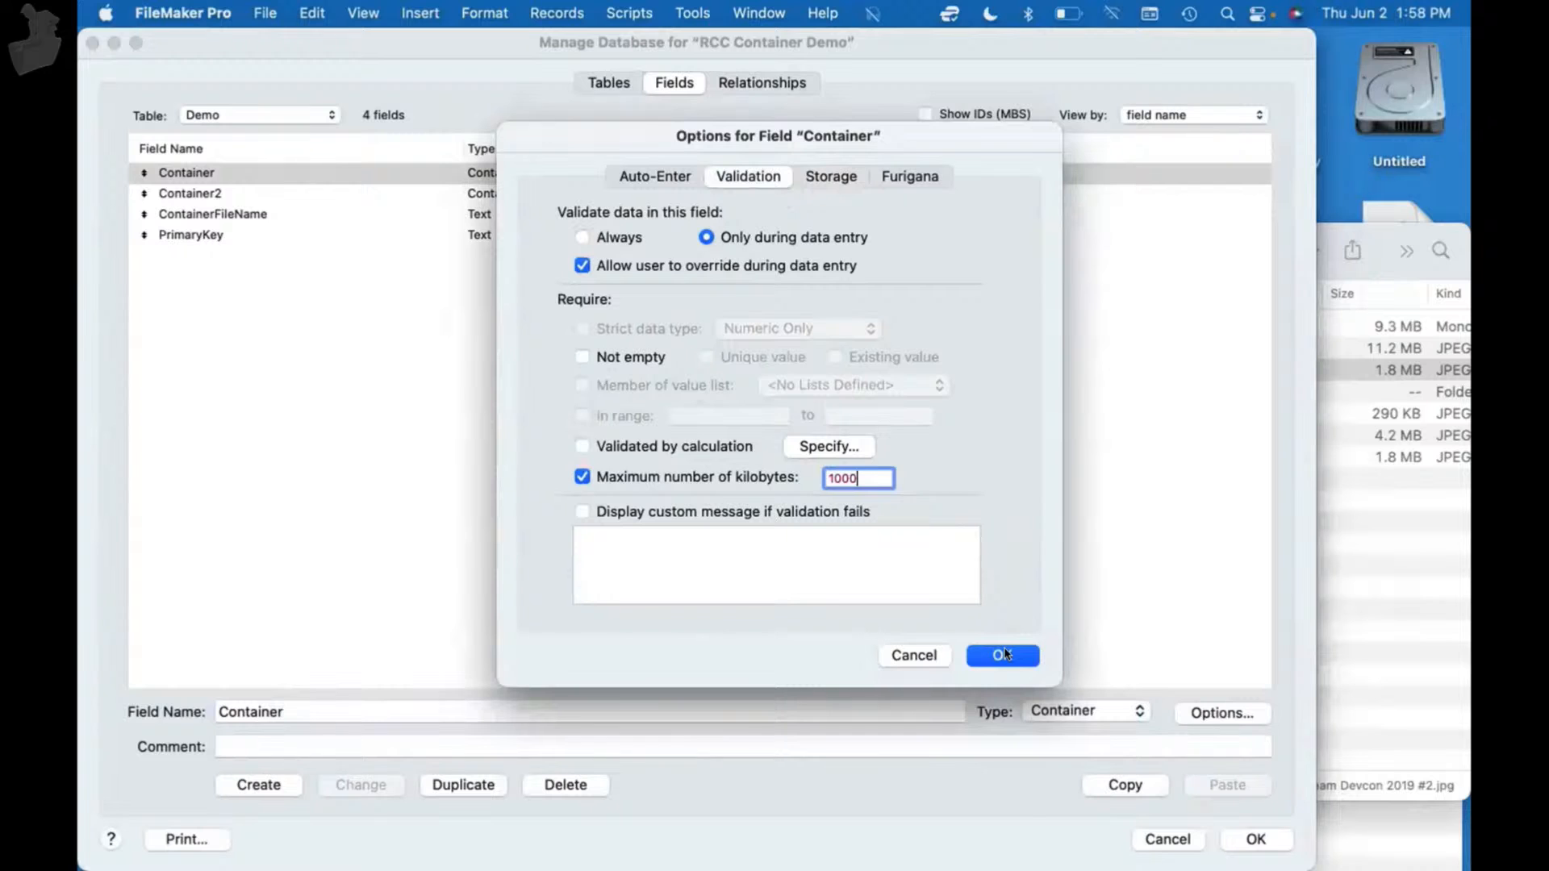
# - Apply the 1000-kilobyte maximum to the Container field, then test it with RC Lets Calvin Fly!.jpg and decline the invalid entry
pyautogui.click(1003, 655)
pyautogui.click(1256, 838)
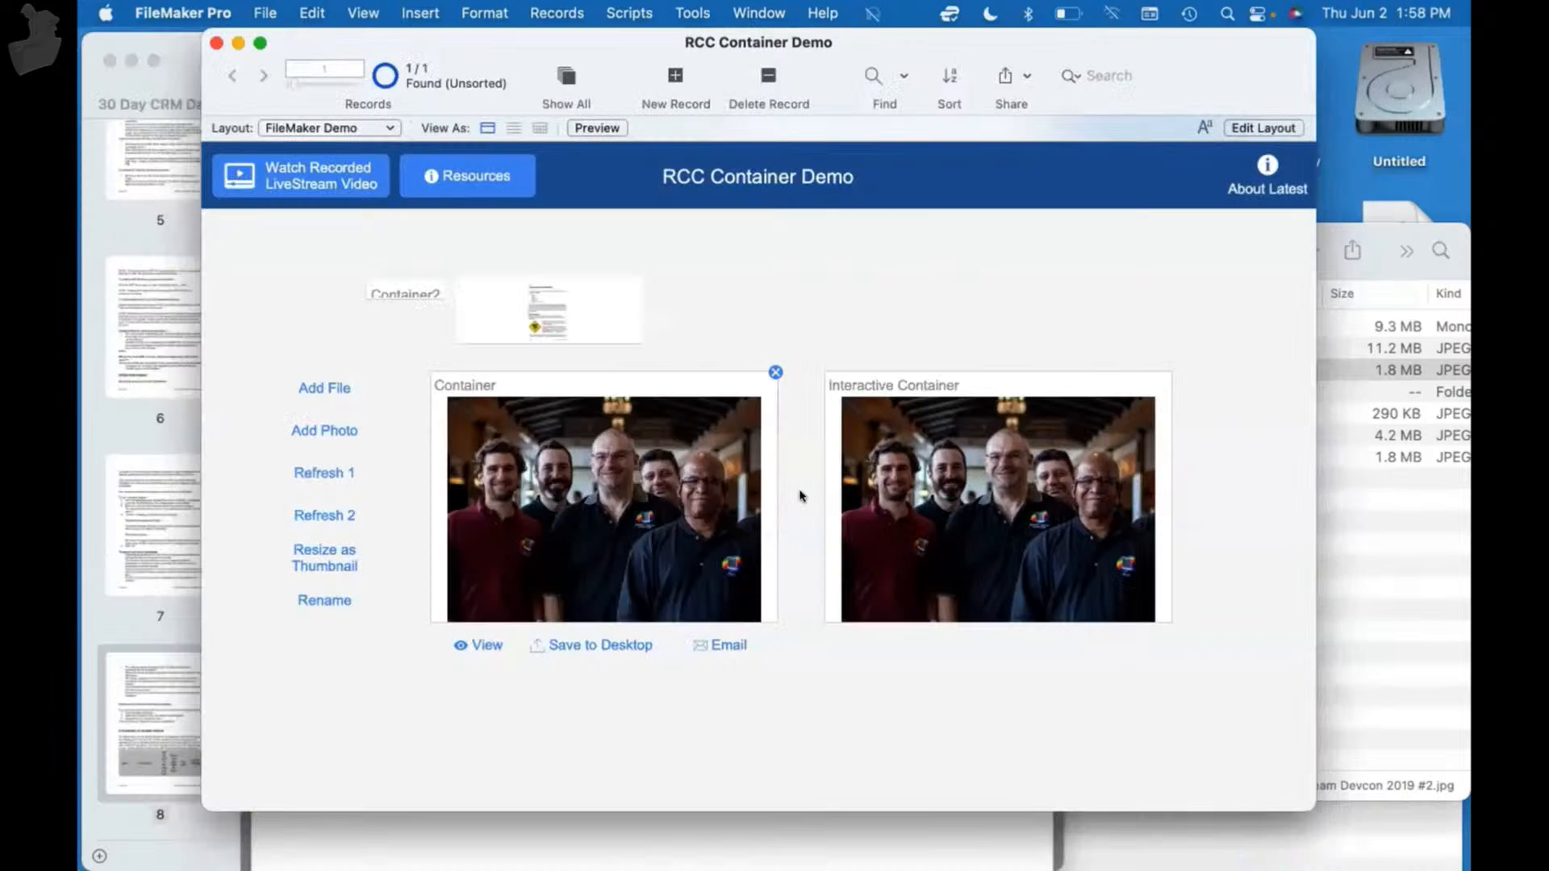
pyautogui.click(1407, 611)
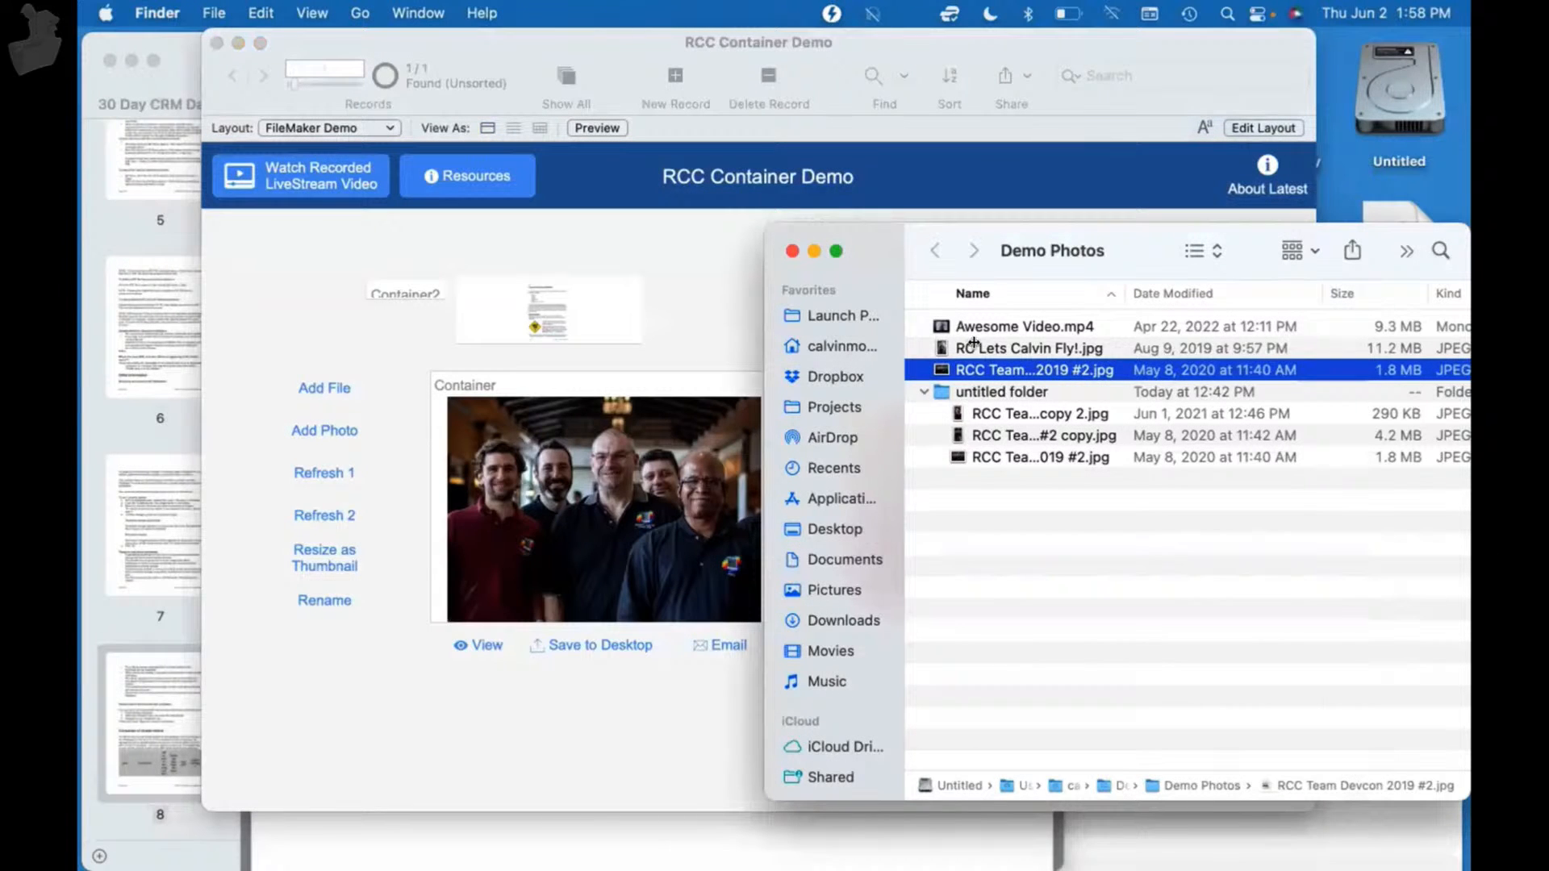
pyautogui.moveTo(973, 344); pyautogui.dragTo(640, 613)
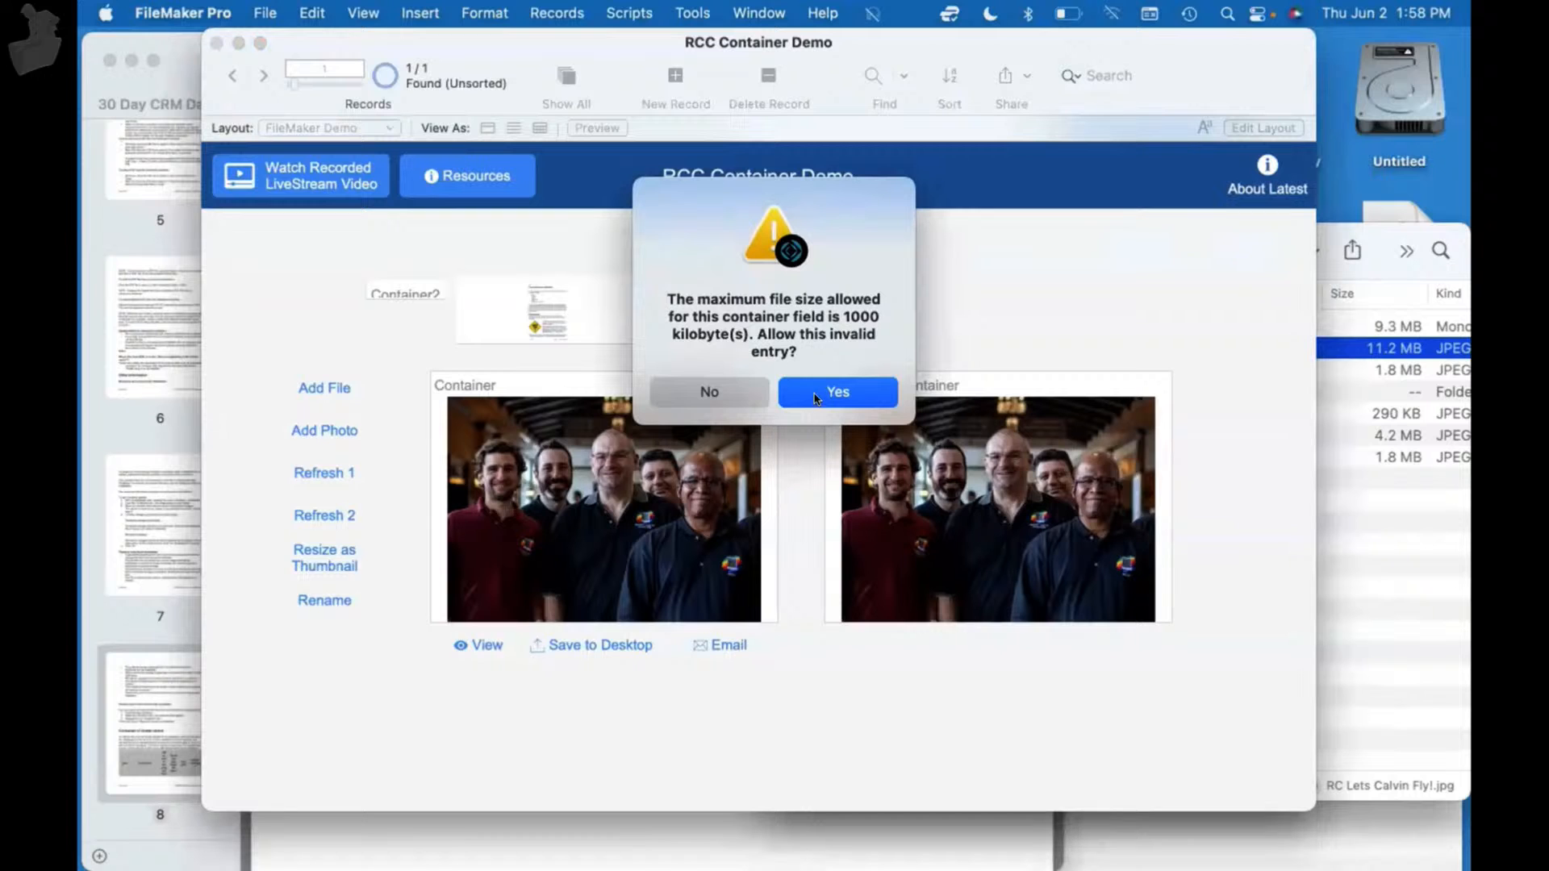
pyautogui.click(700, 393)
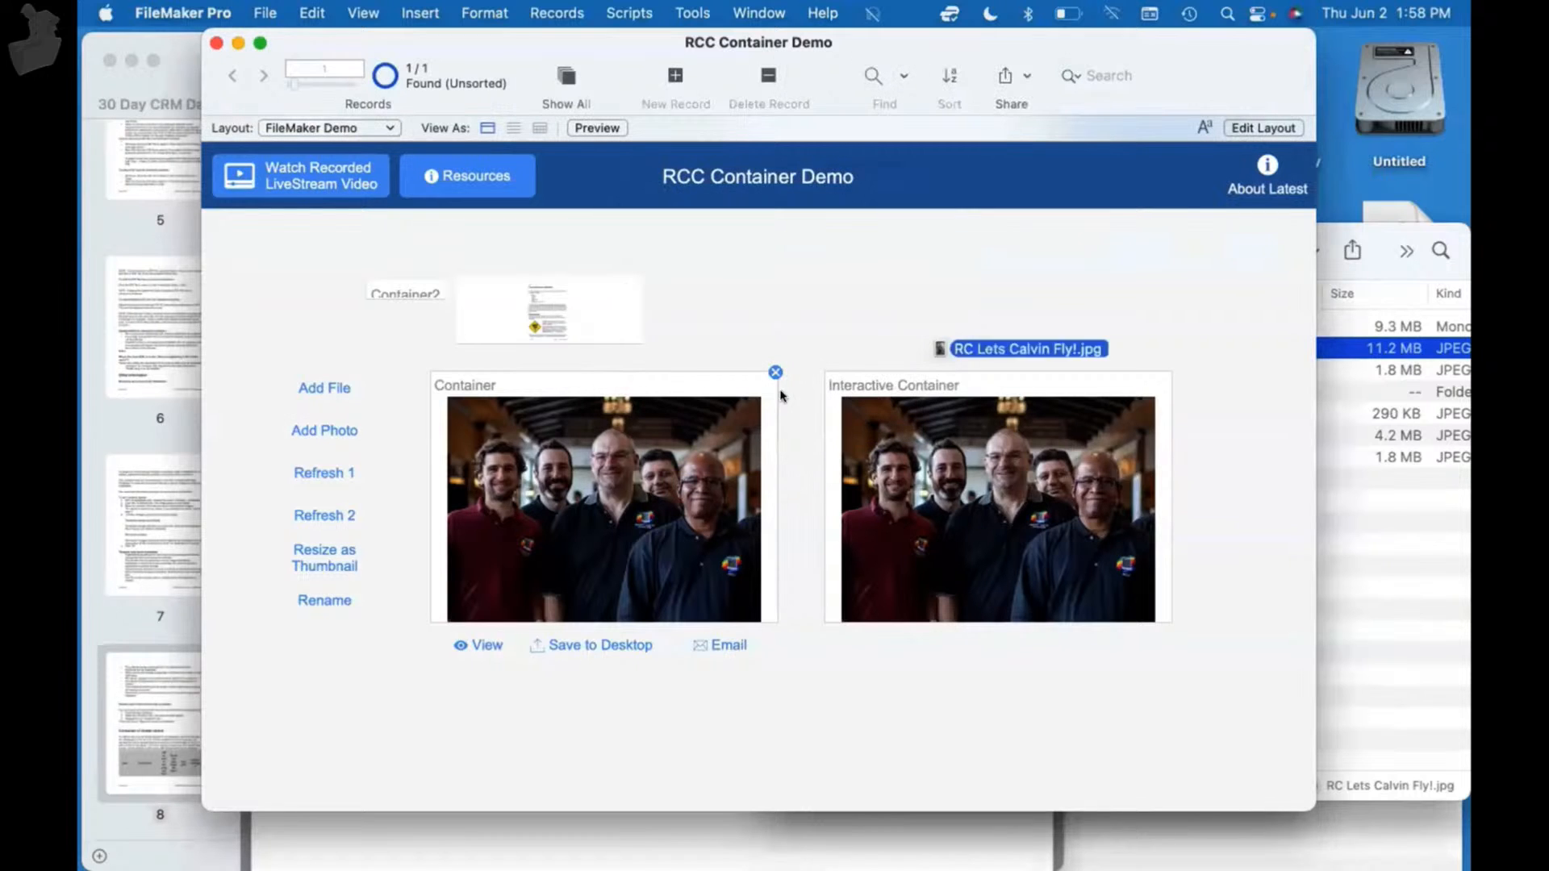
# - Try to insert RCC Team Devcon 2019 #2.jpg into the size-limited Container field, declining the validation override
pyautogui.click(1355, 535)
pyautogui.click(1024, 370)
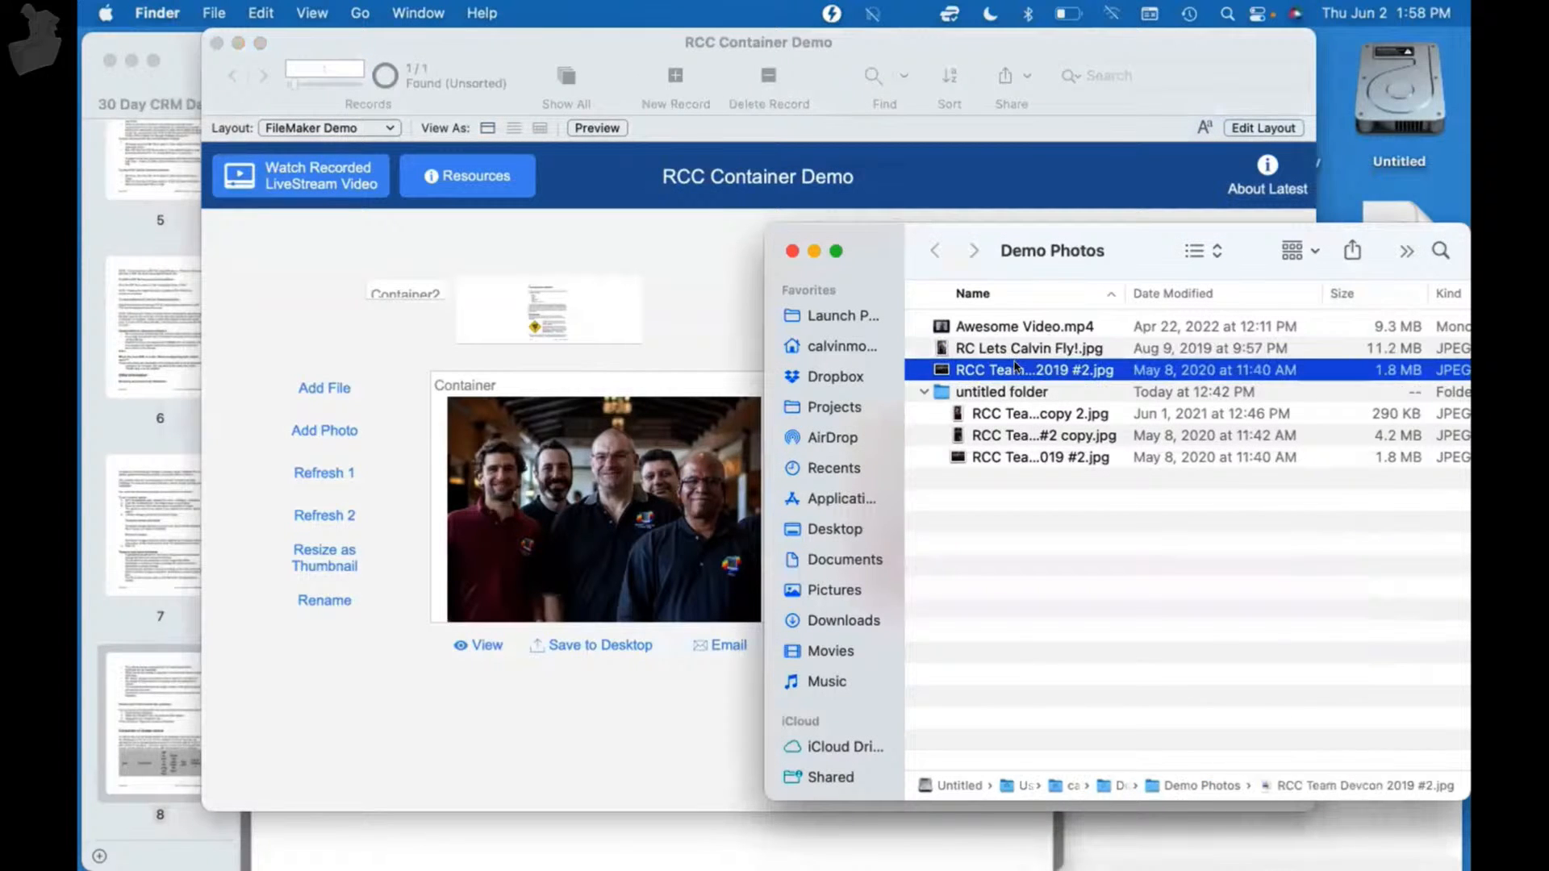
pyautogui.keyDown('shift'); pyautogui.click(1041, 457); pyautogui.keyUp('shift')
pyautogui.moveTo(619, 494); pyautogui.dragTo(565, 510)
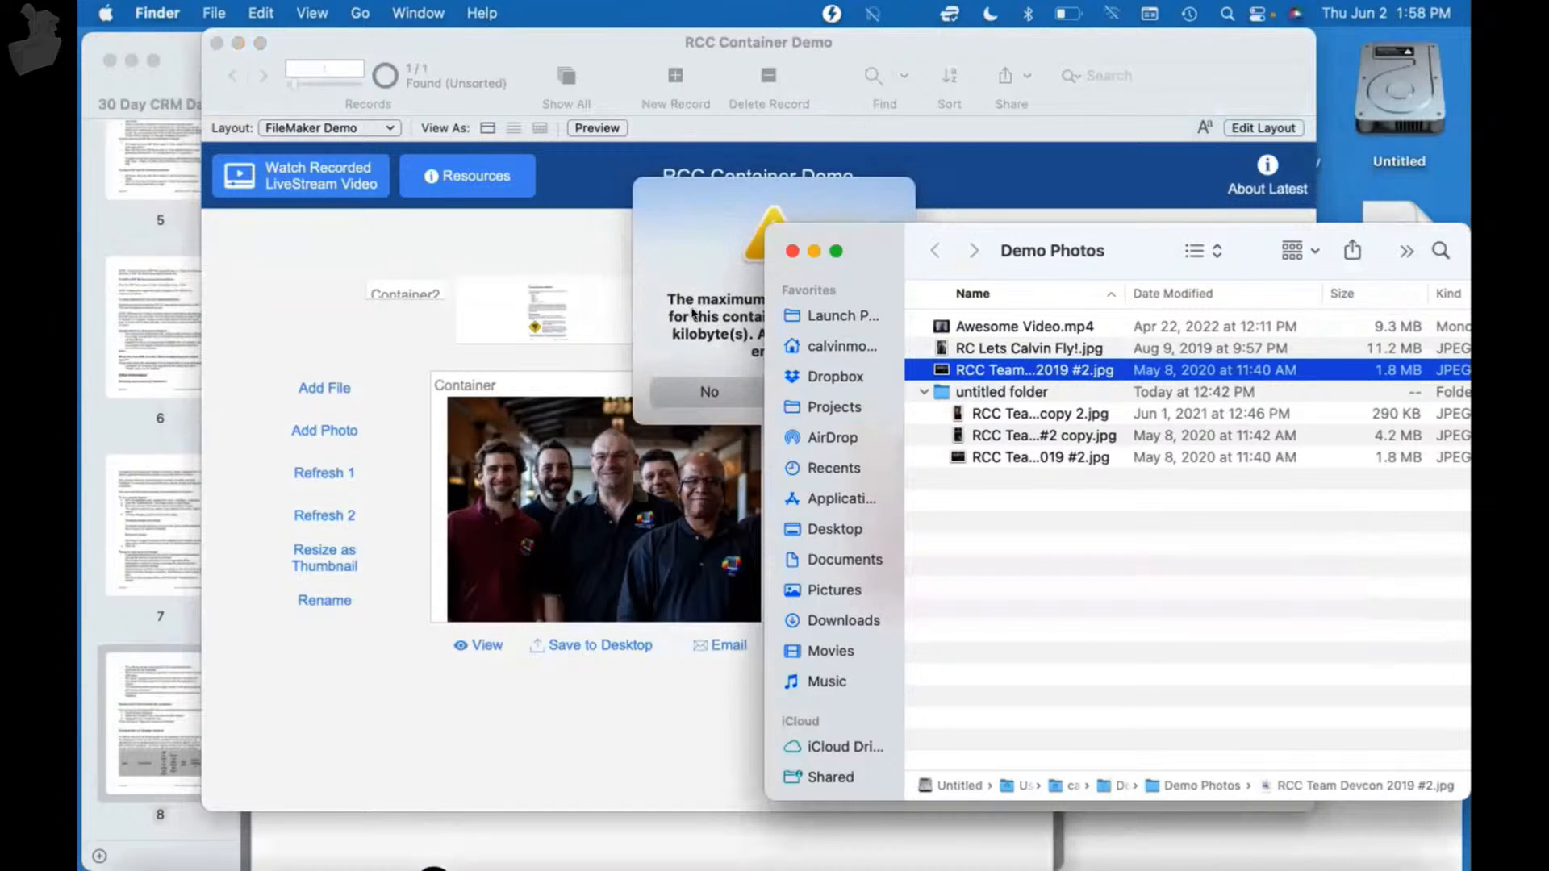
pyautogui.click(707, 382)
pyautogui.press('super+shift+d')
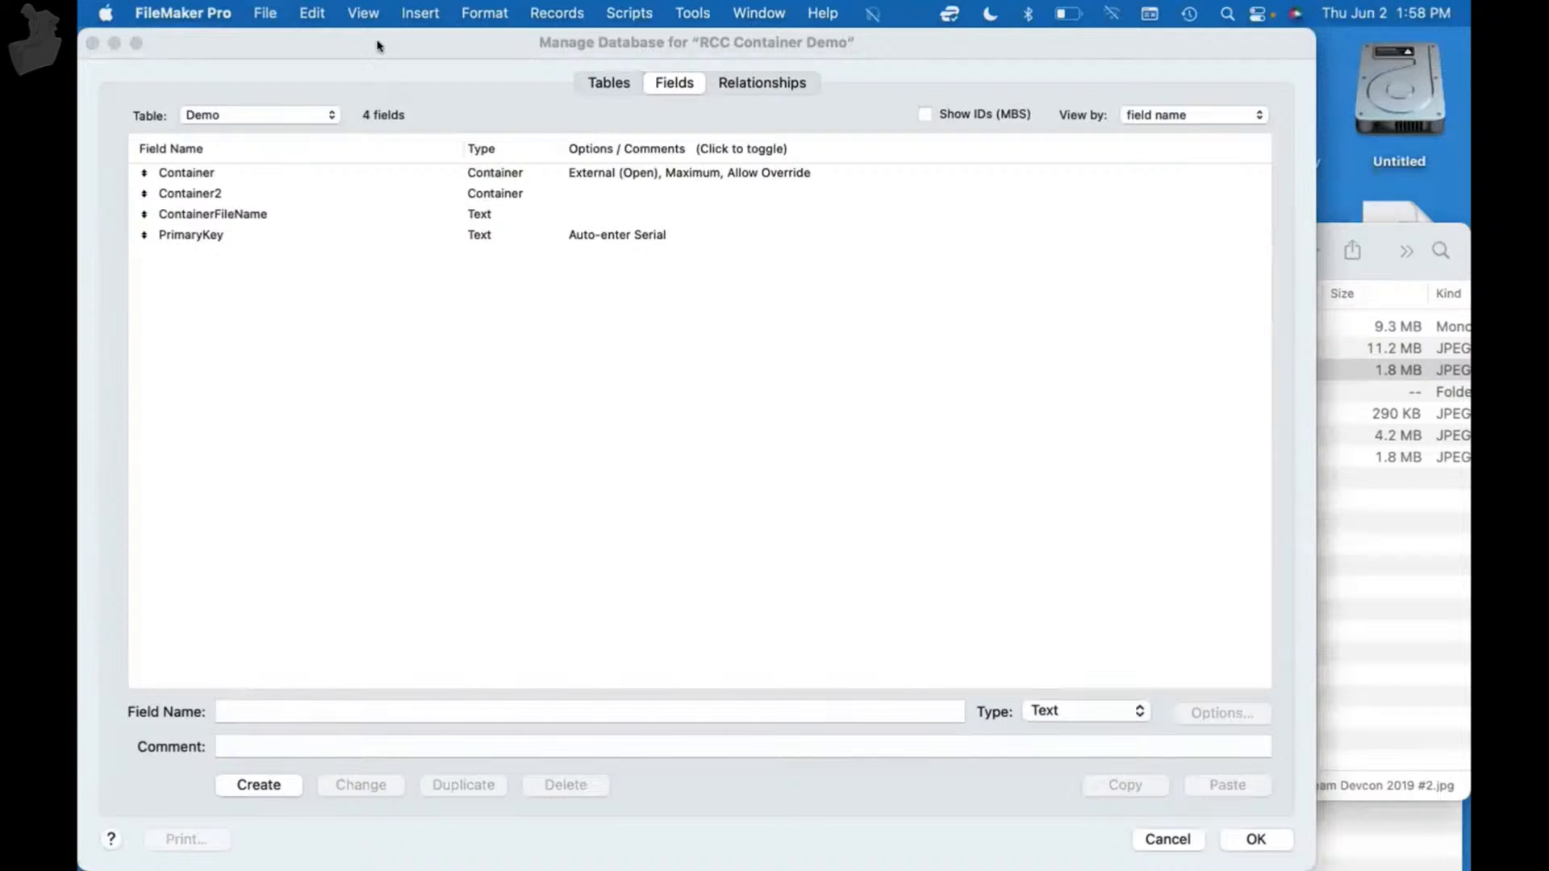
pyautogui.moveTo(380, 43); pyautogui.dragTo(487, 123)
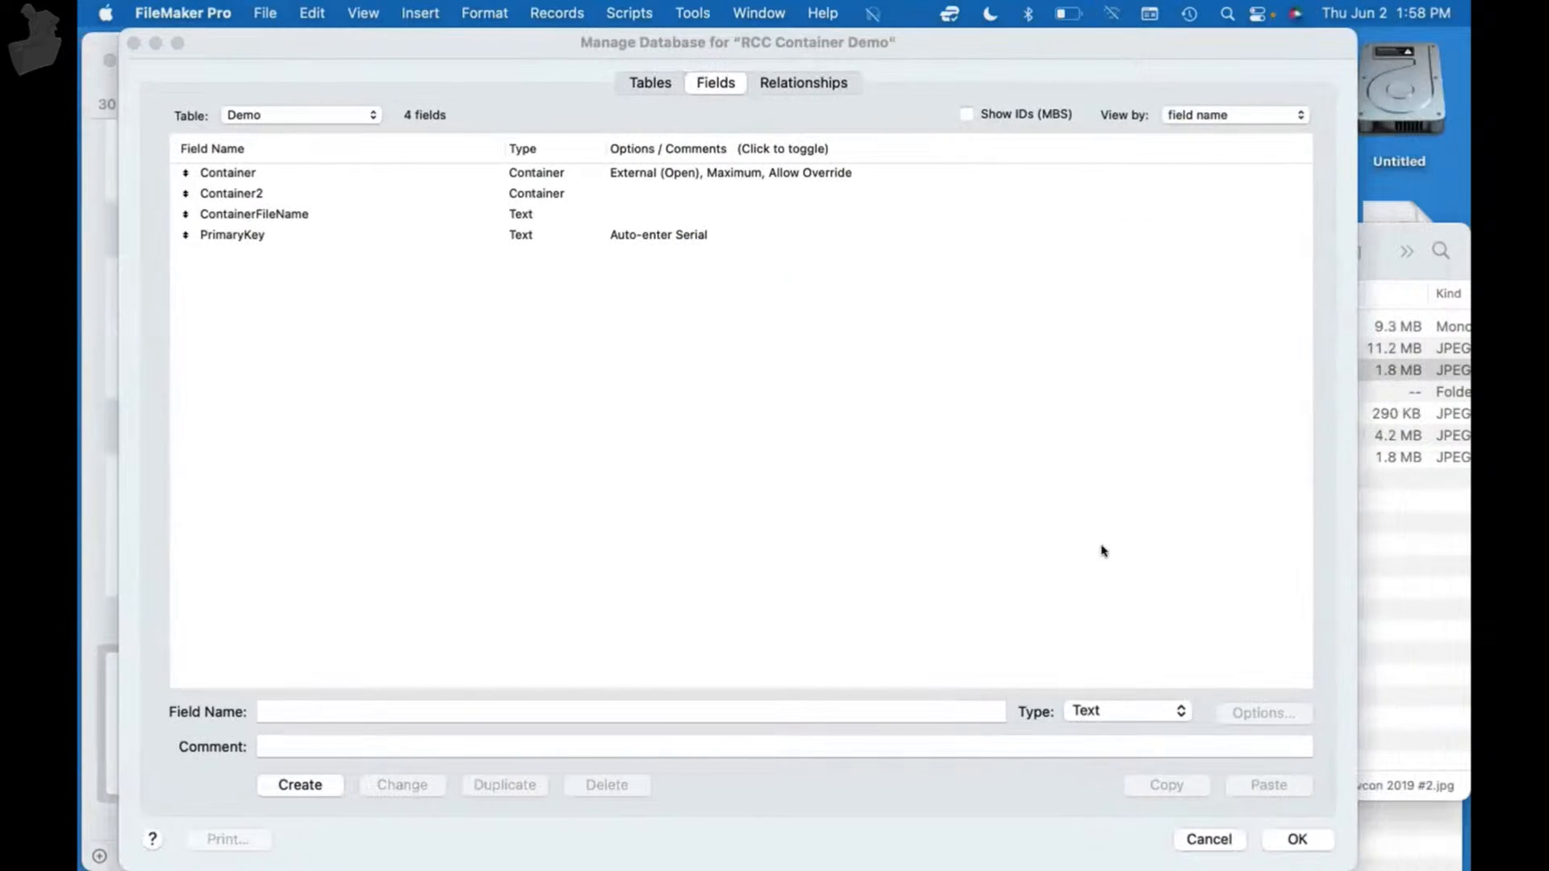
pyautogui.click(1204, 838)
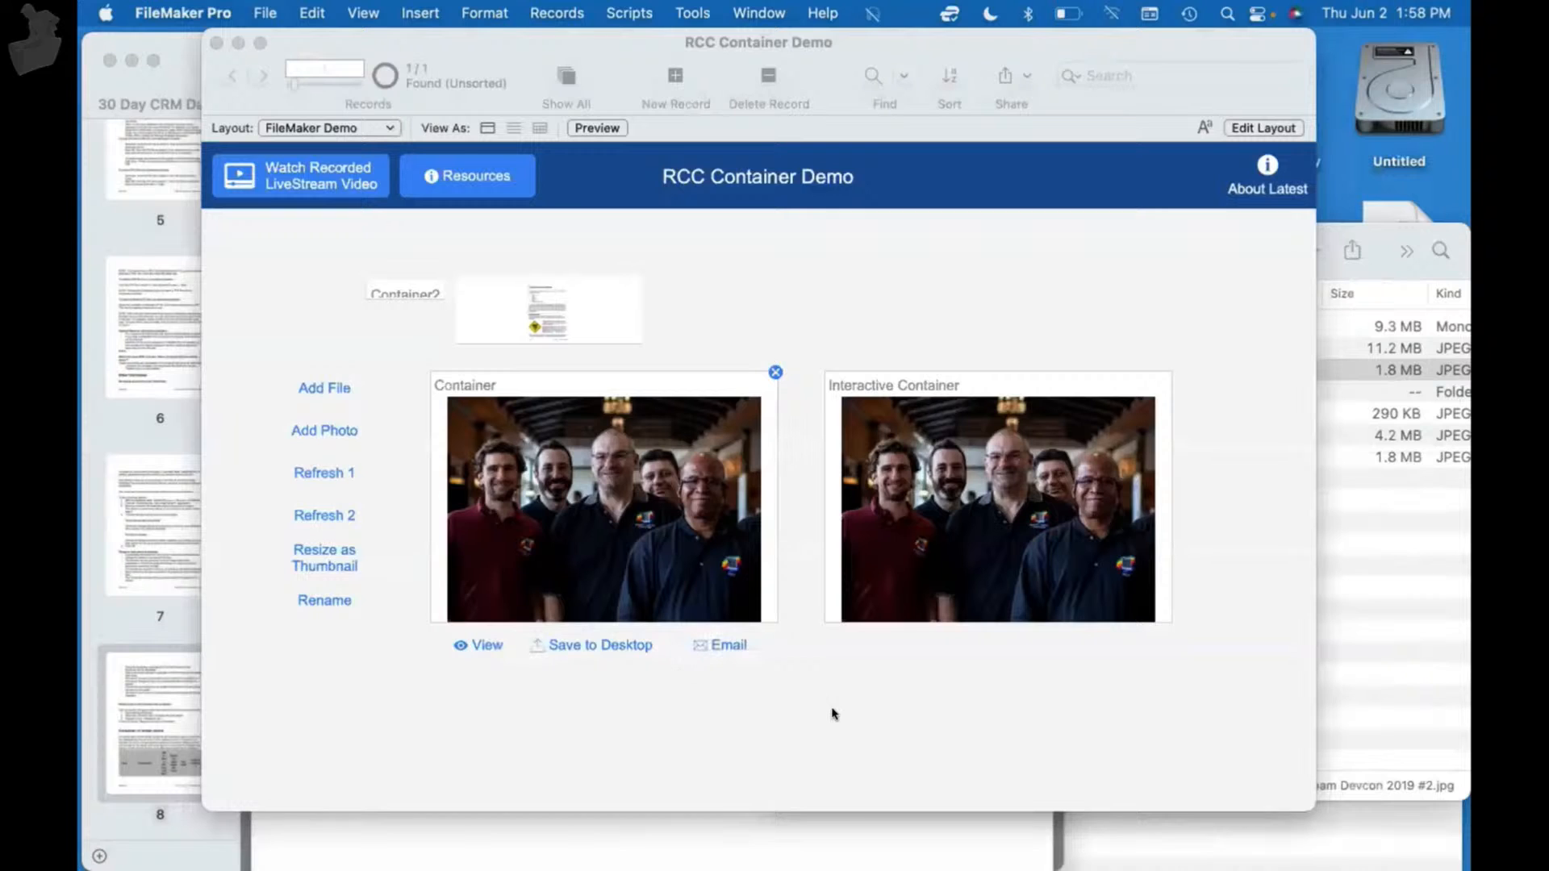
pyautogui.press('super+shift+d')
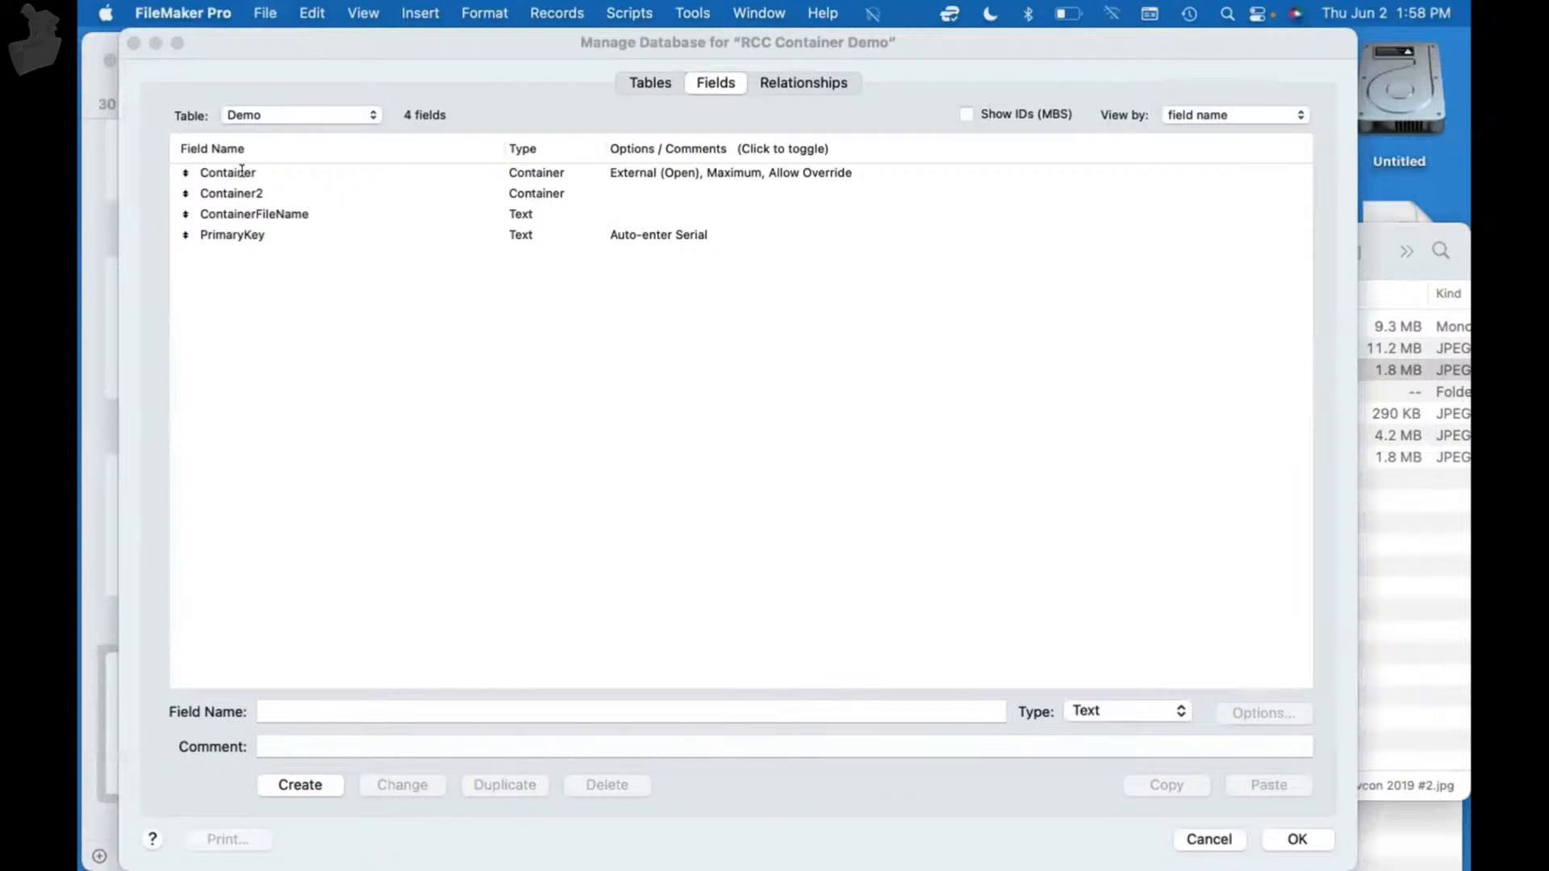
pyautogui.click(1218, 835)
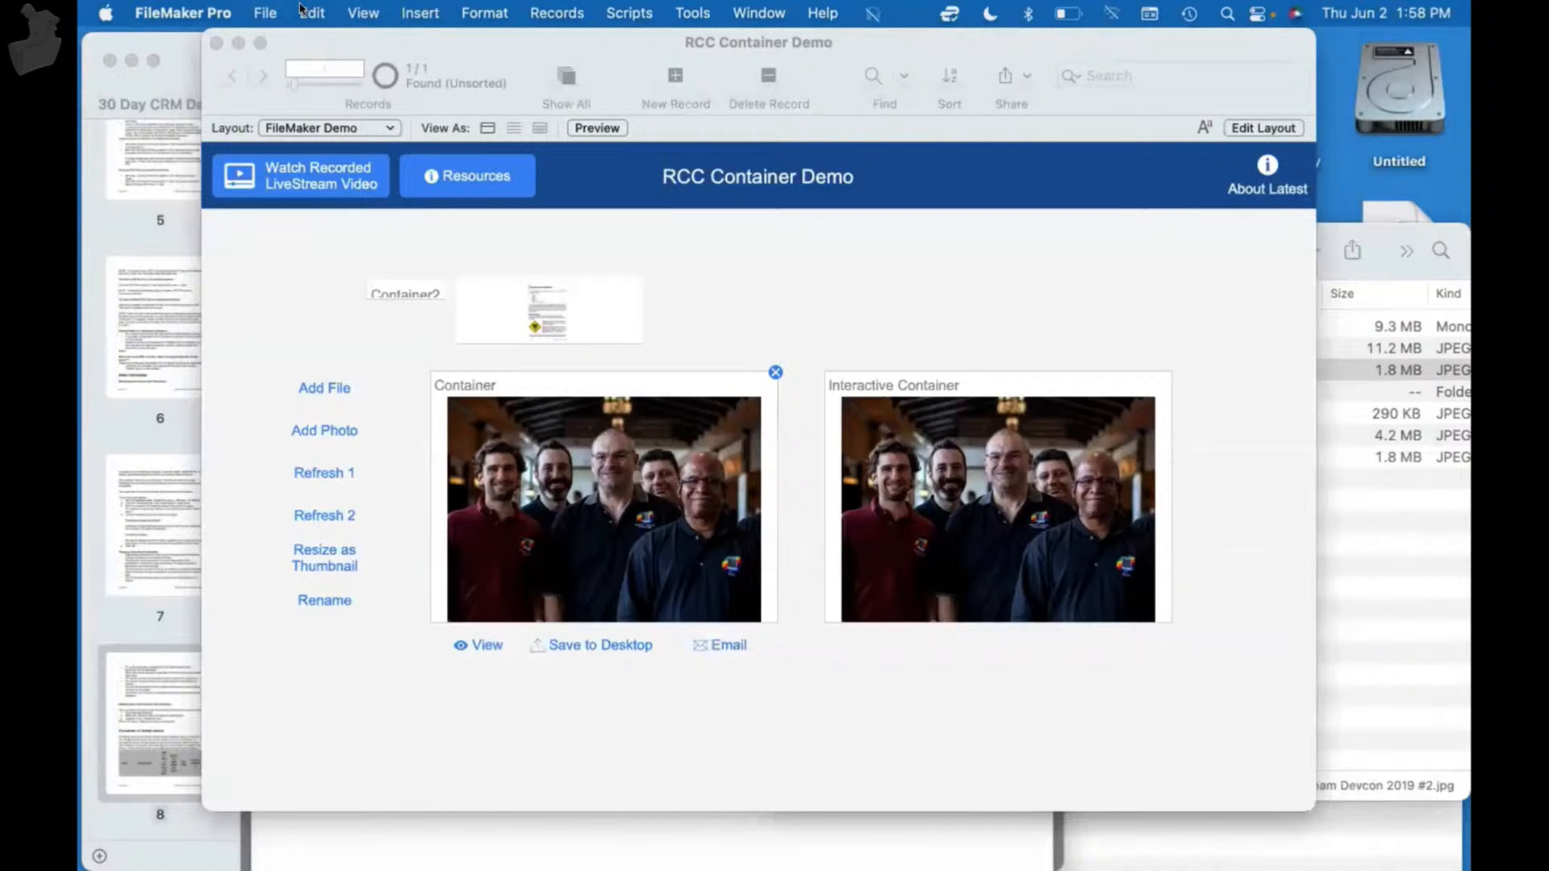
# - Restart FileMaker Pro and reopen the RCC Container Demo database
pyautogui.hotkey('ctrl', 'Up')
pyautogui.hotkey('ctrl', 'Up')
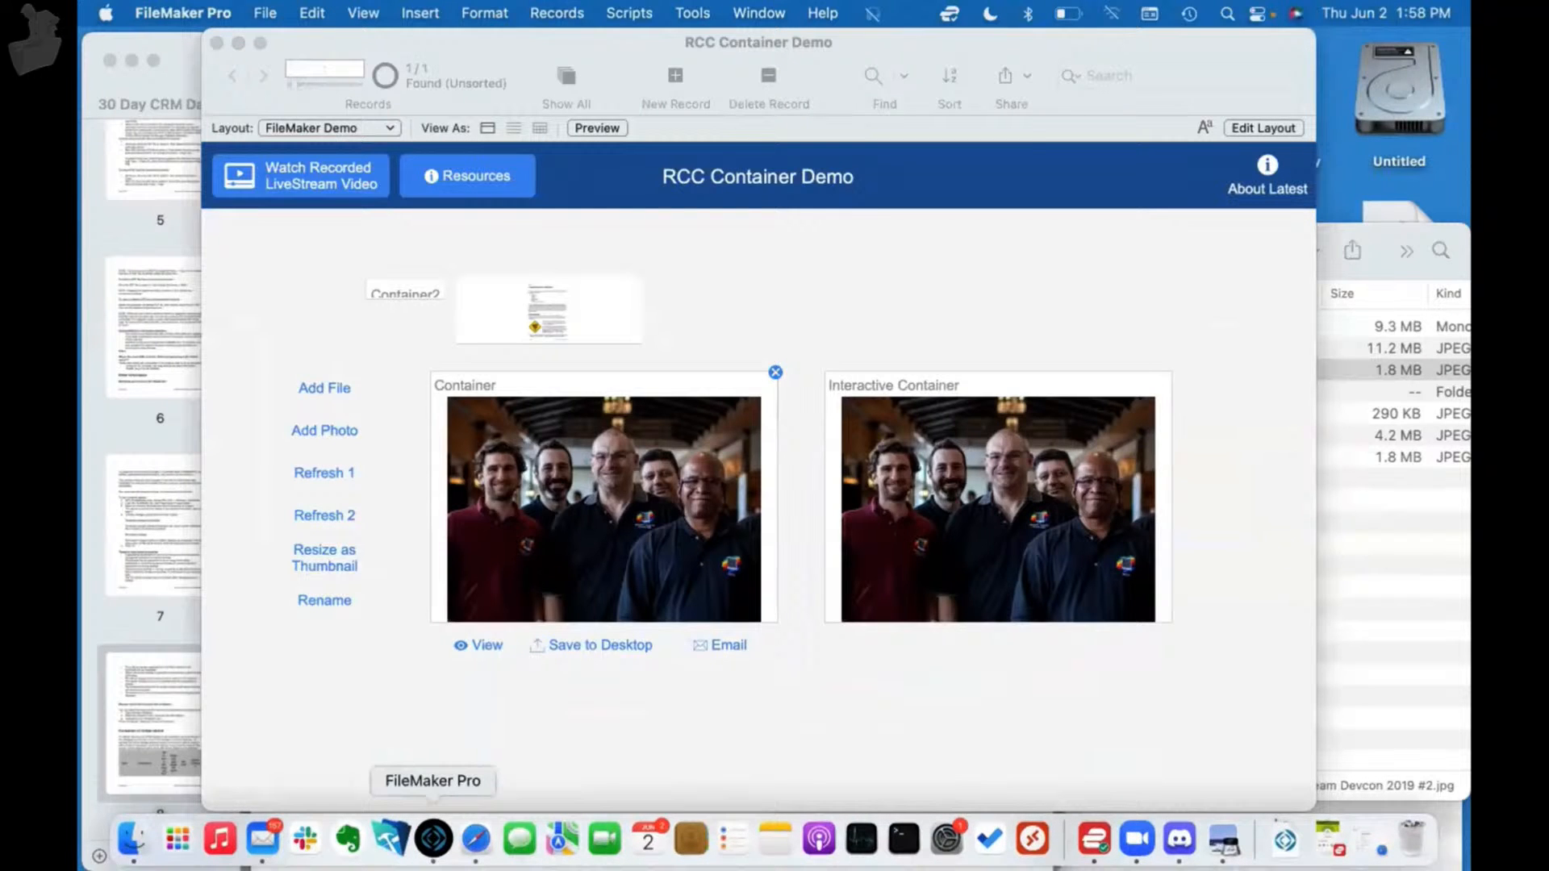
pyautogui.rightClick(433, 839)
pyautogui.click(440, 775)
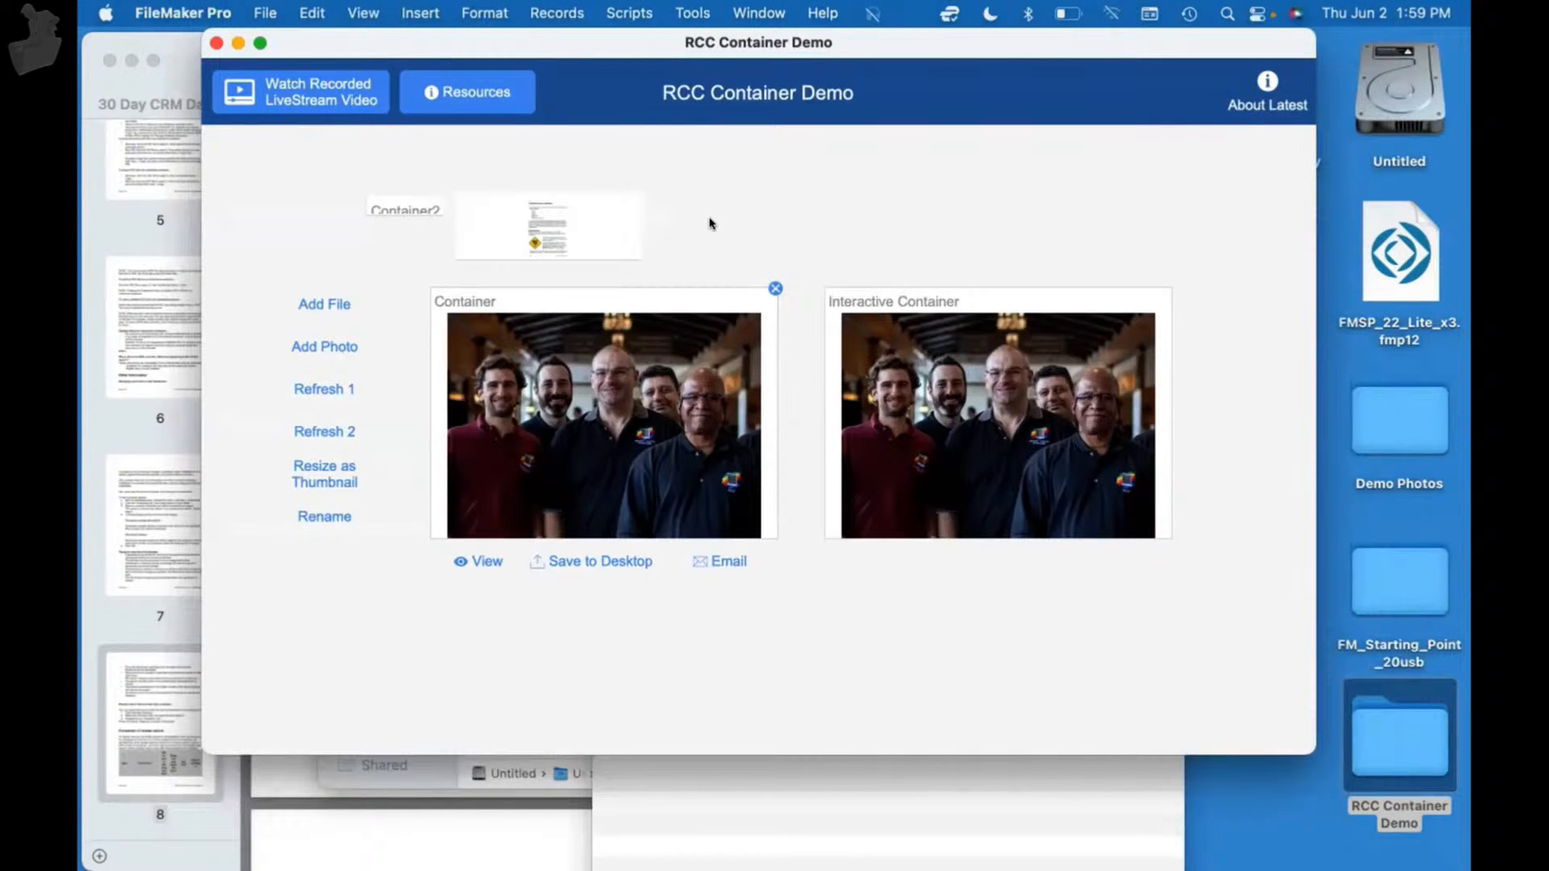
# - Raise the Container field's validation limit to a maximum of 10000 kilobytes and save the database definition
pyautogui.press('super+shift+d')
pyautogui.doubleClick(420, 174)
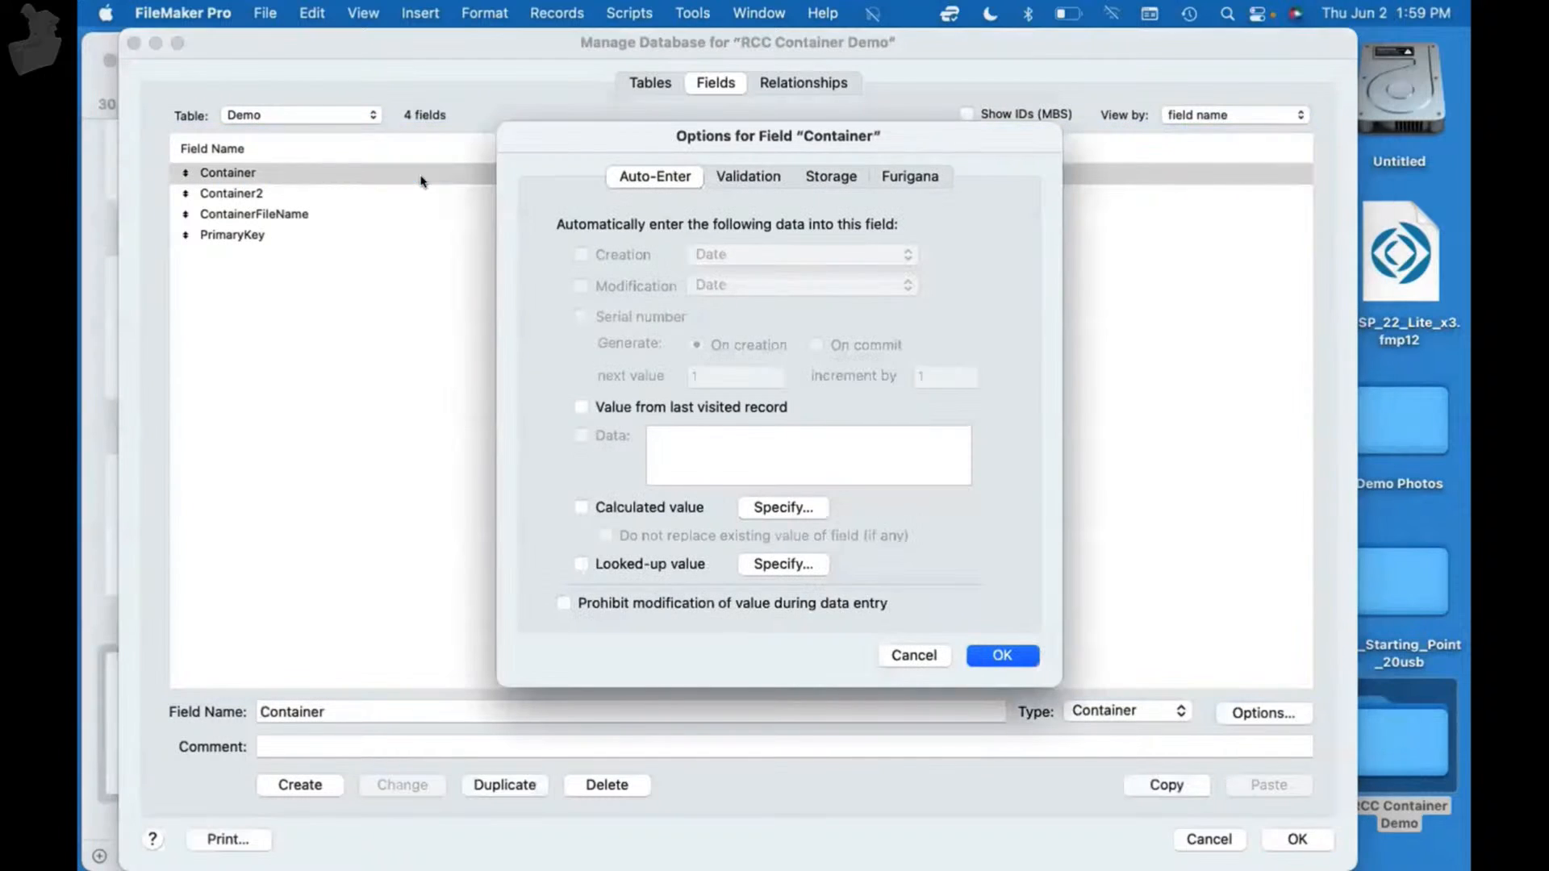
pyautogui.click(760, 173)
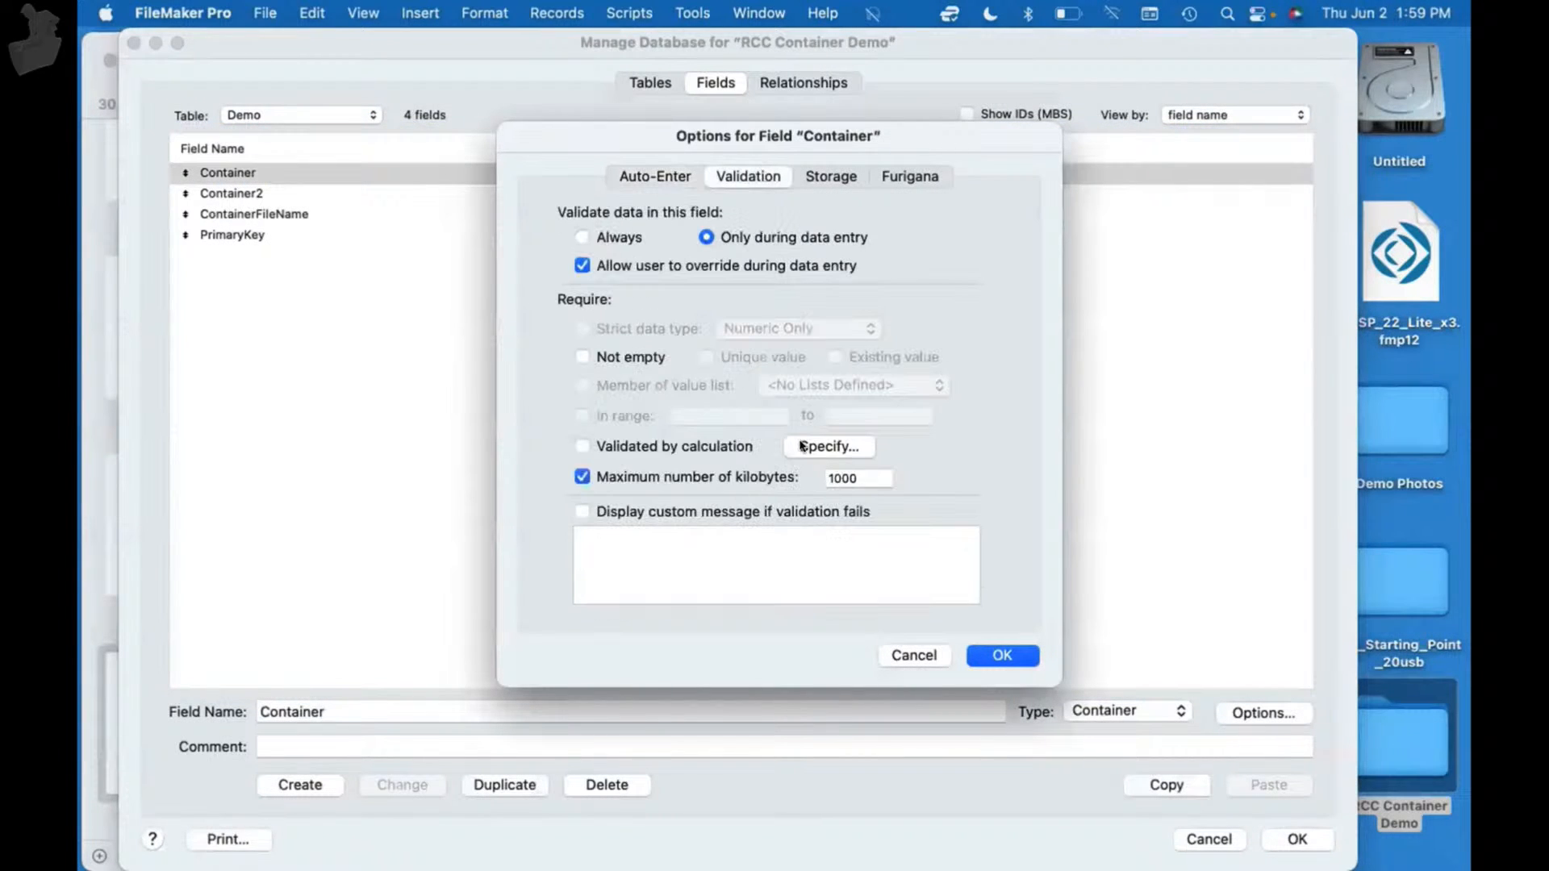
pyautogui.click(865, 480)
pyautogui.write('0')
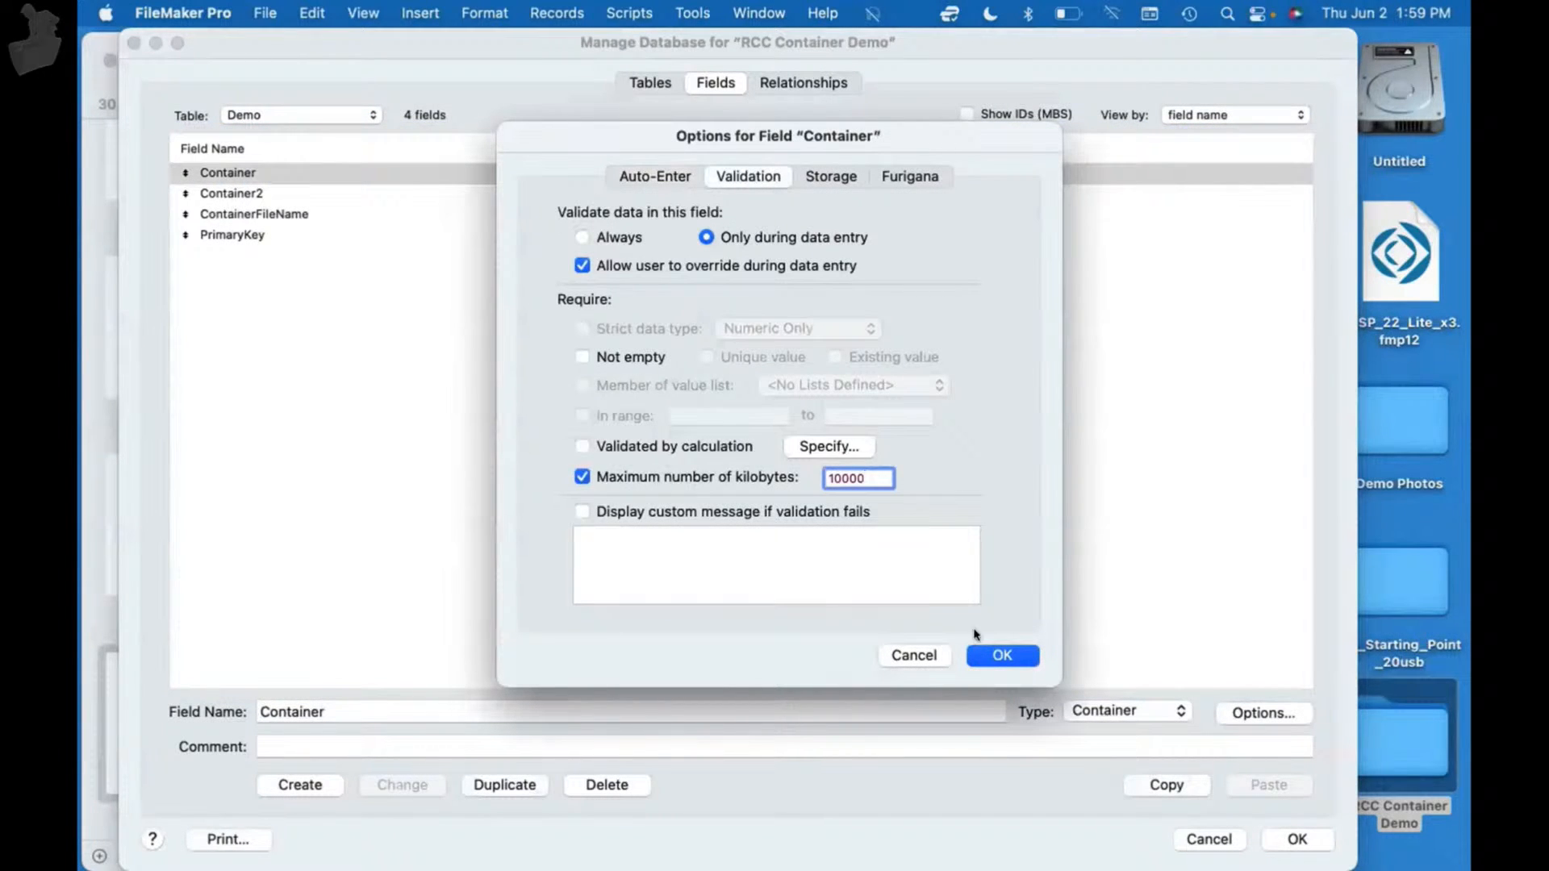
pyautogui.click(983, 653)
pyautogui.press('Return')
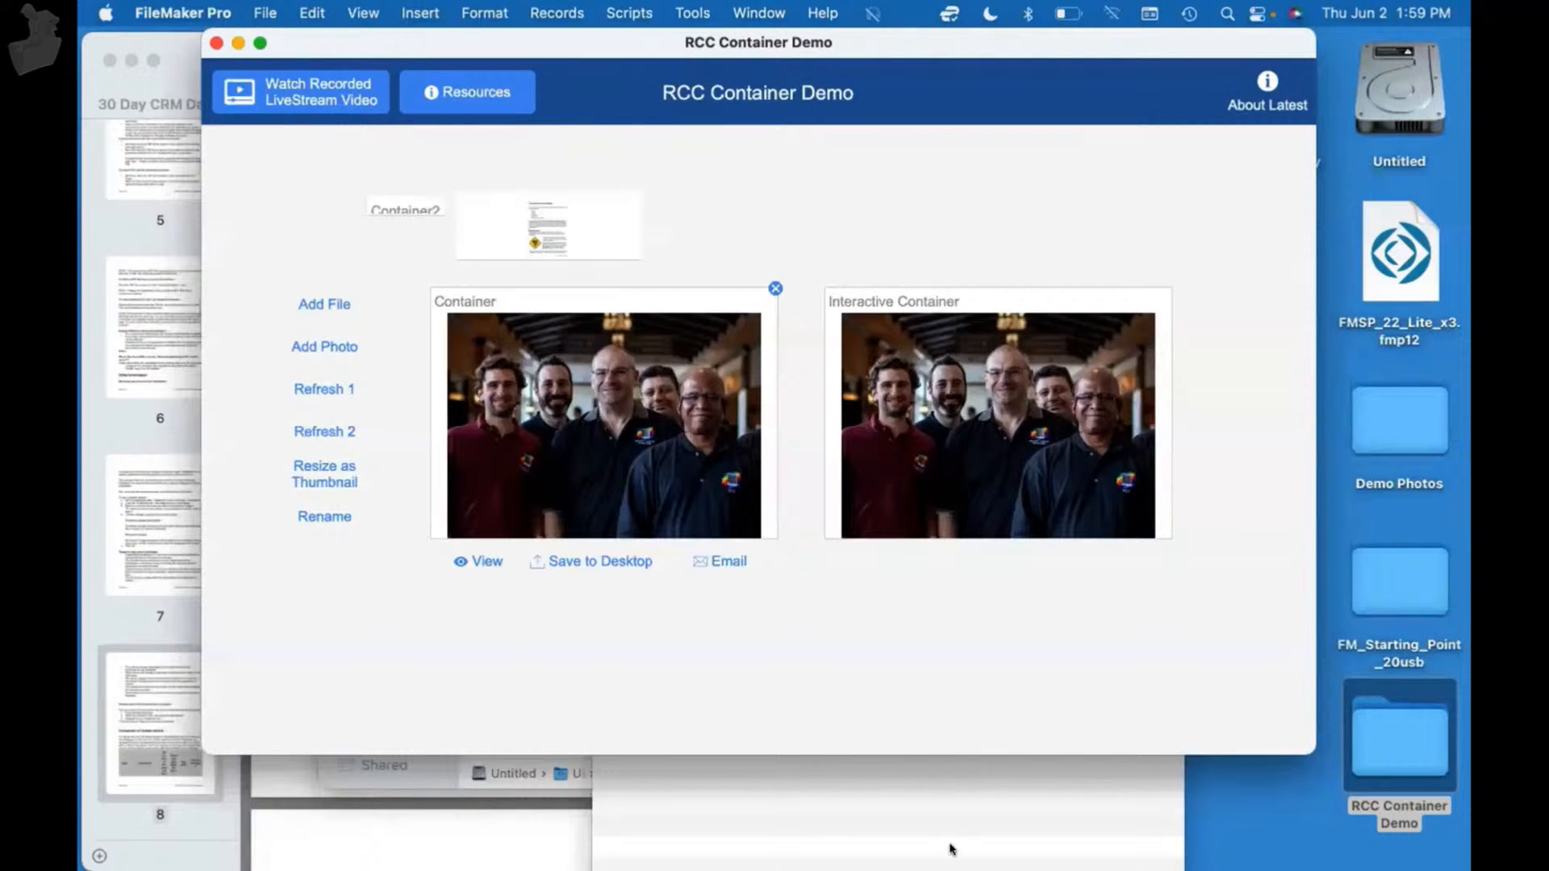
# - Reopen the Demo Photos folder beside the demo window and insert RCC Team Devcon 2019 #2.jpg under the new size limit
pyautogui.click(952, 847)
pyautogui.doubleClick(1396, 437)
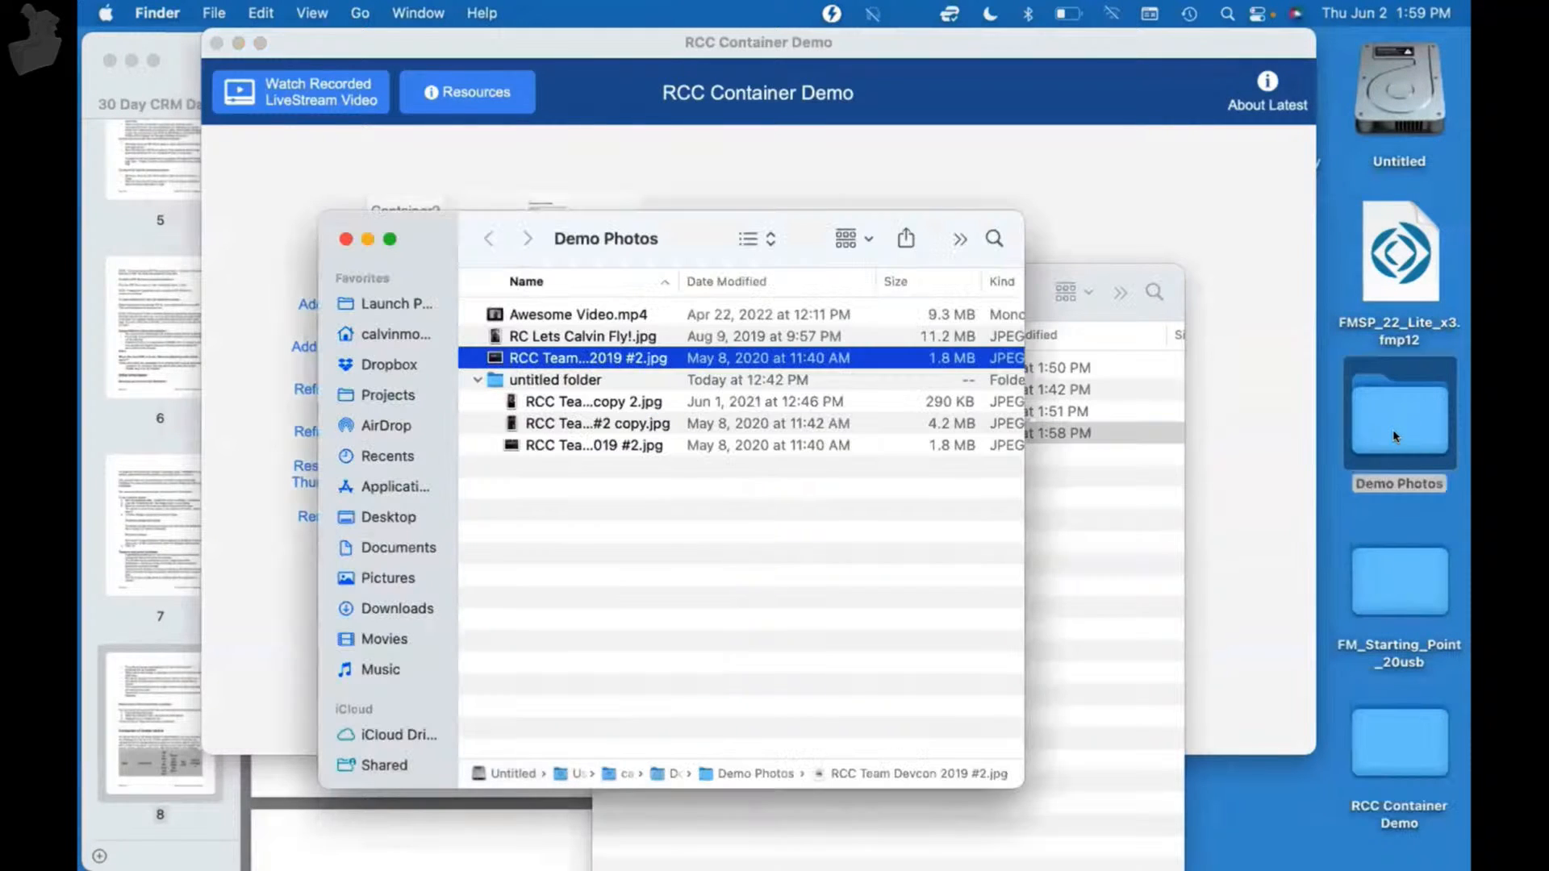
pyautogui.moveTo(436, 216); pyautogui.dragTo(880, 232)
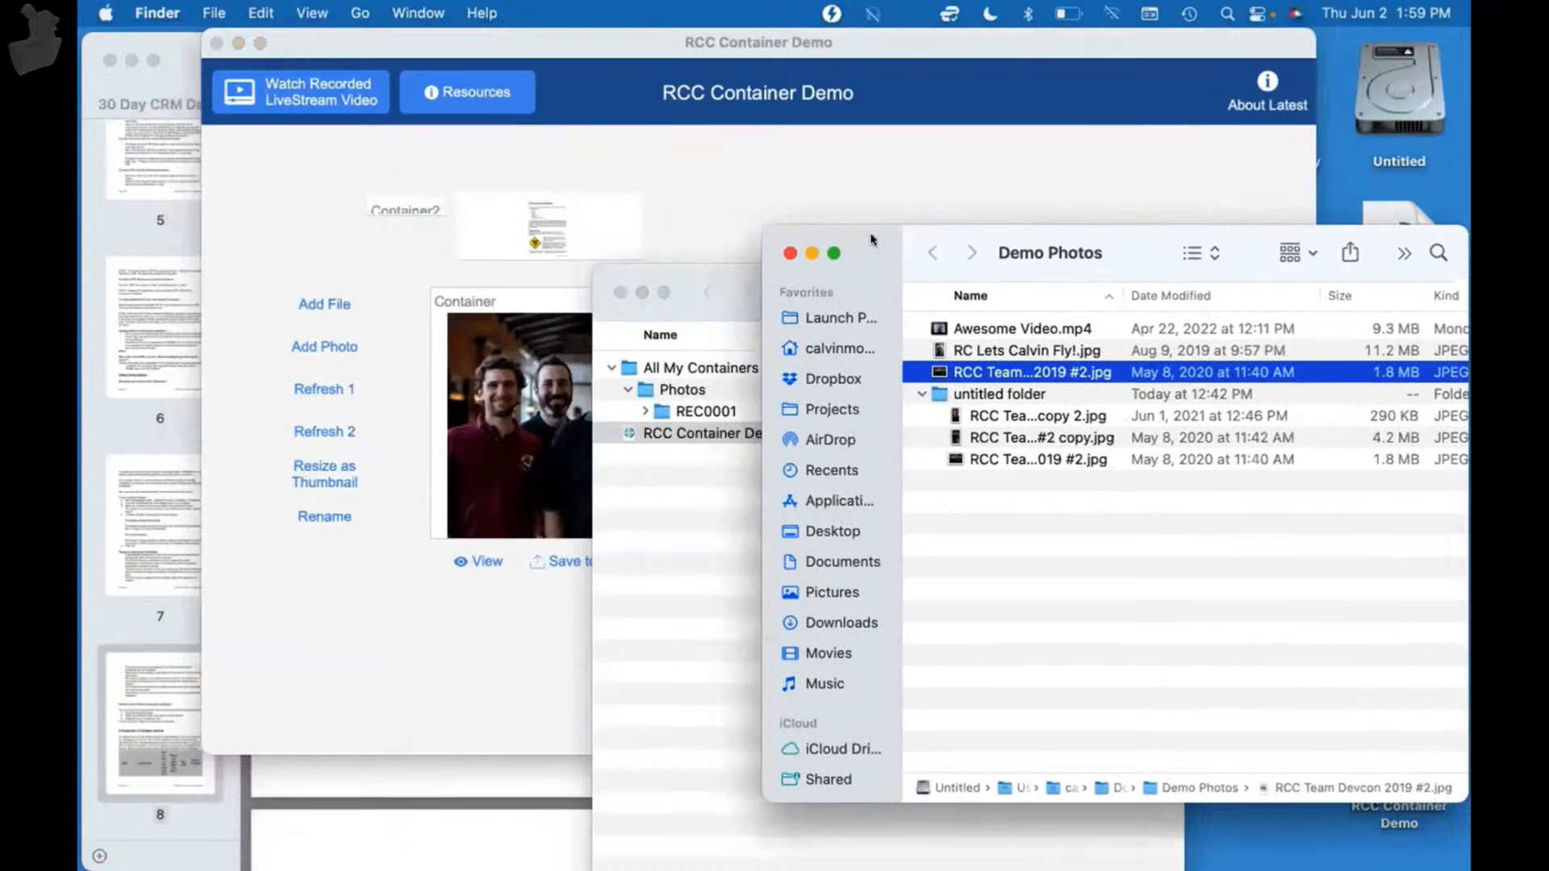
pyautogui.click(605, 488)
pyautogui.click(1388, 558)
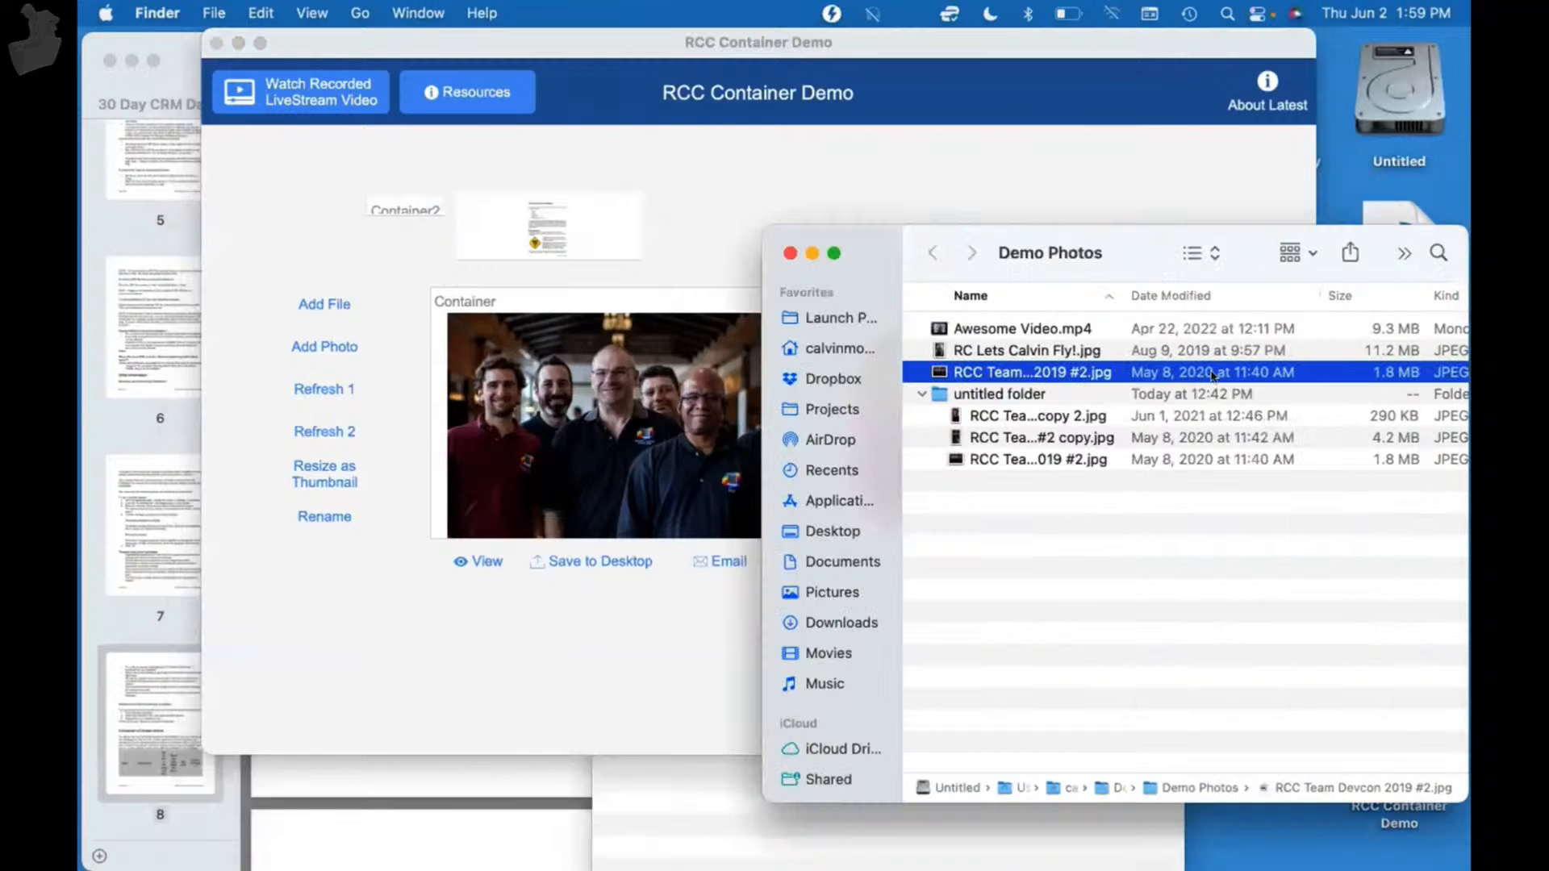
pyautogui.moveTo(1028, 371); pyautogui.dragTo(617, 415)
pyautogui.click(676, 262)
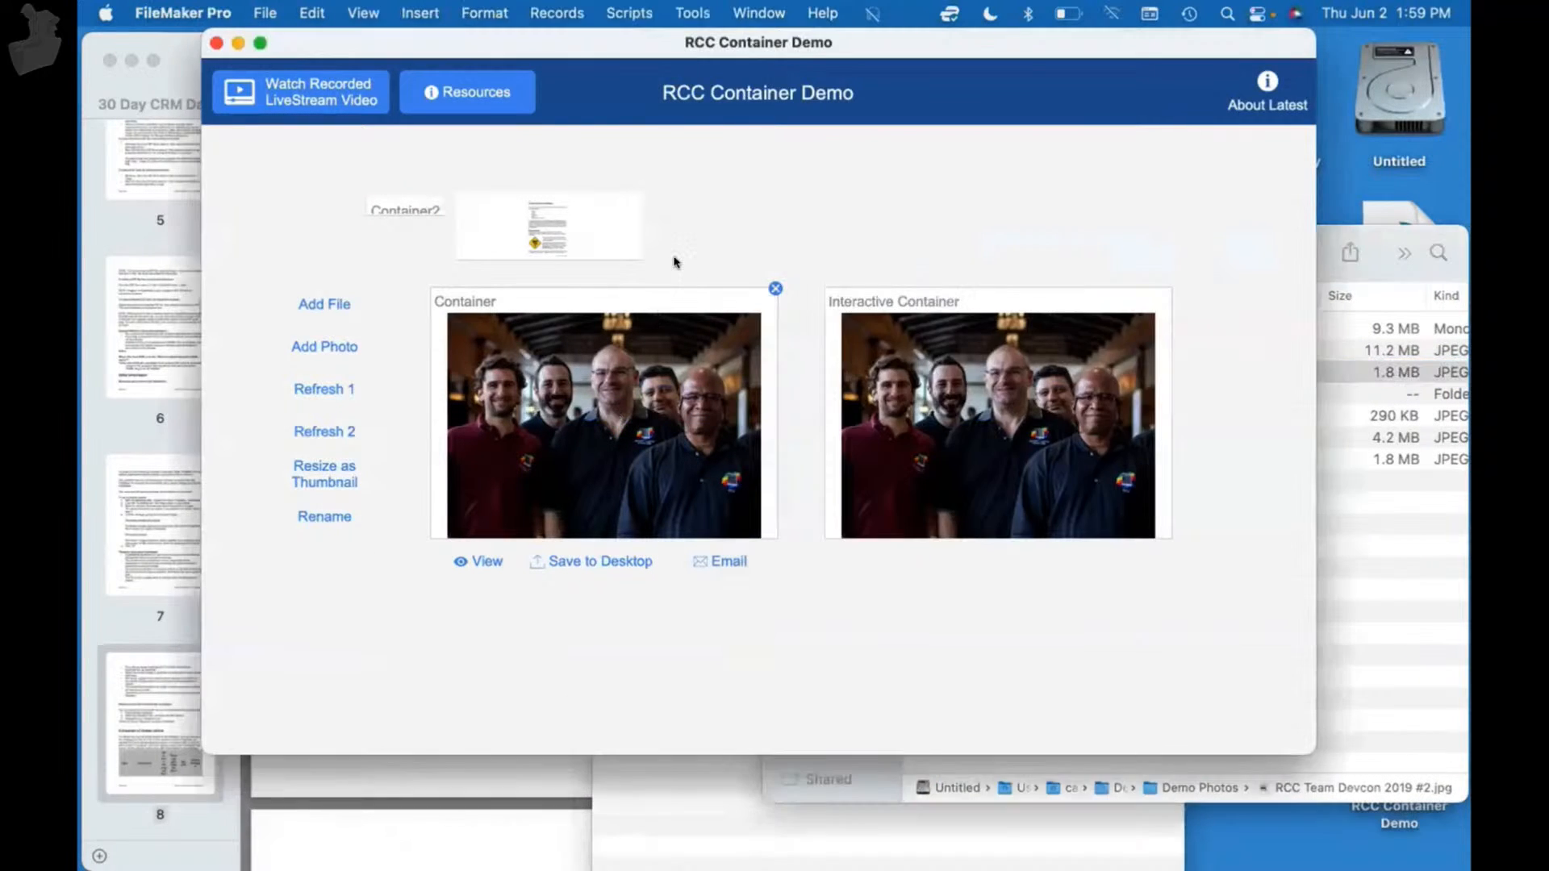
# - Clear the Container field, reinsert RCC Team Devcon 2019 #2.jpg, commit the record and return to the Demo Photos folder
pyautogui.click(776, 289)
pyautogui.click(1357, 558)
pyautogui.moveTo(1077, 372); pyautogui.dragTo(576, 447)
pyautogui.click(608, 655)
pyautogui.click(1397, 655)
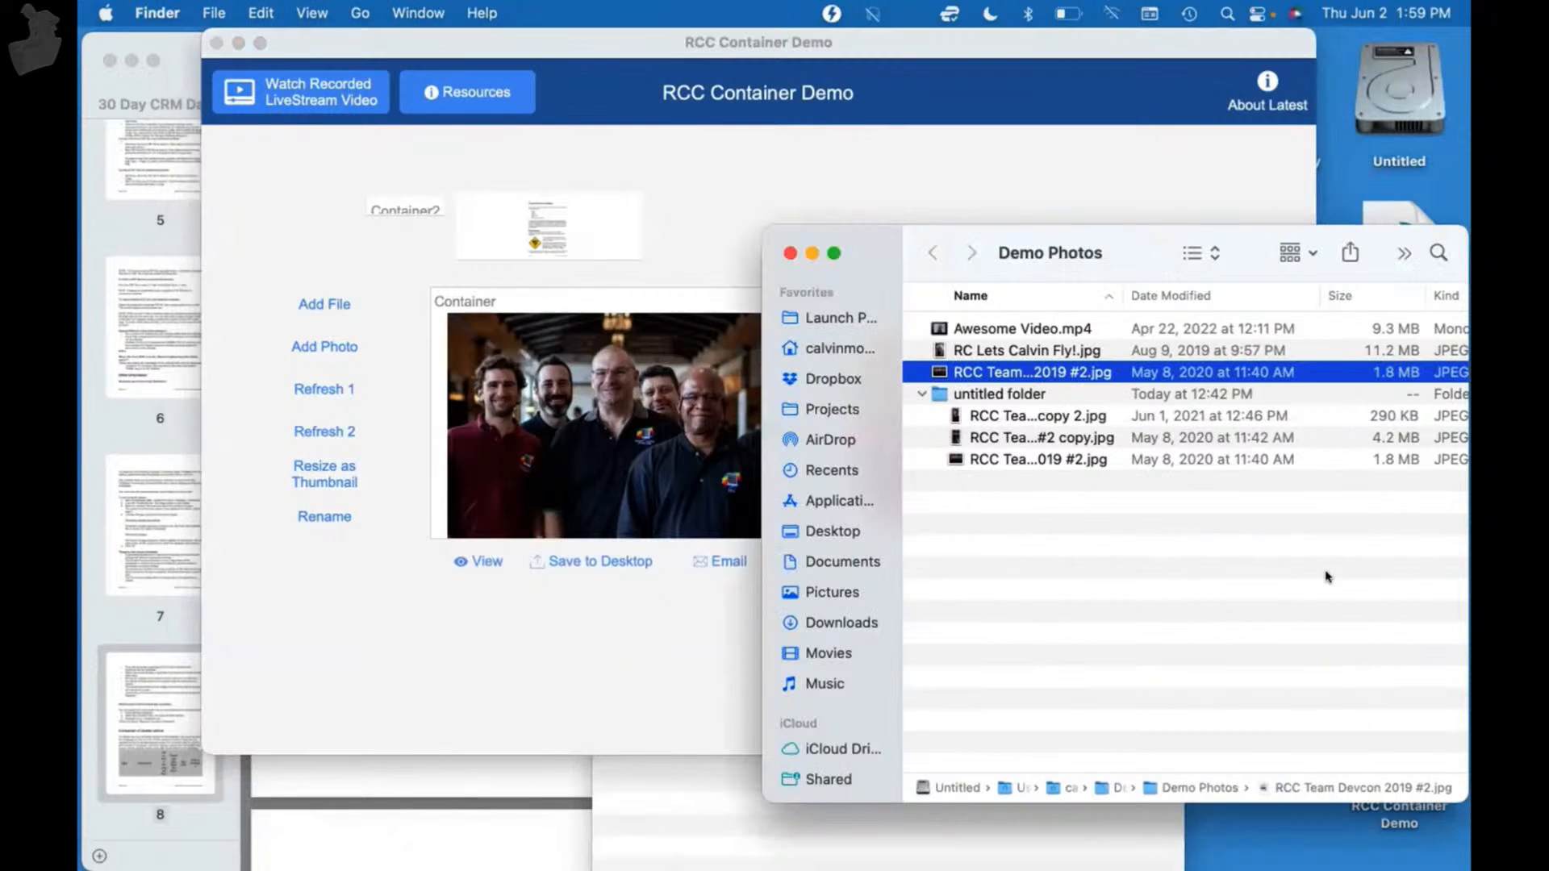
# - Try to insert RC Lets Calvin Fly!.jpg into the Container field against the 10000-kilobyte limit, declining the invalid entry
pyautogui.click(1026, 349)
pyautogui.moveTo(1027, 349); pyautogui.dragTo(710, 375)
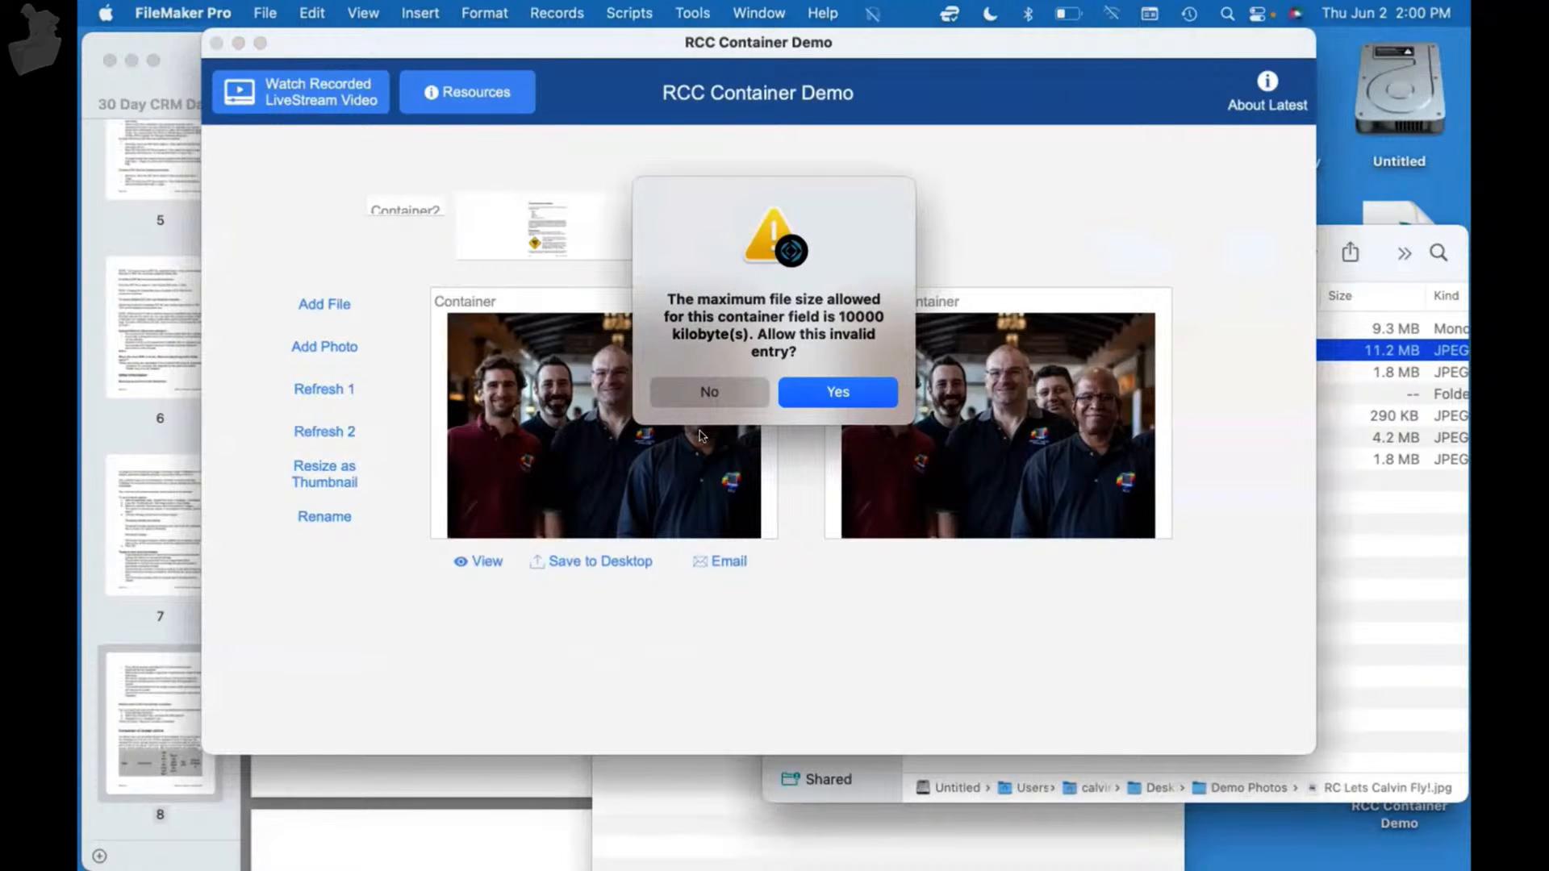
pyautogui.click(713, 391)
# - Switch to the Day 11 notes in Preview and examine the comparison of container storage options, from embedded to calculated containers
pyautogui.click(168, 453)
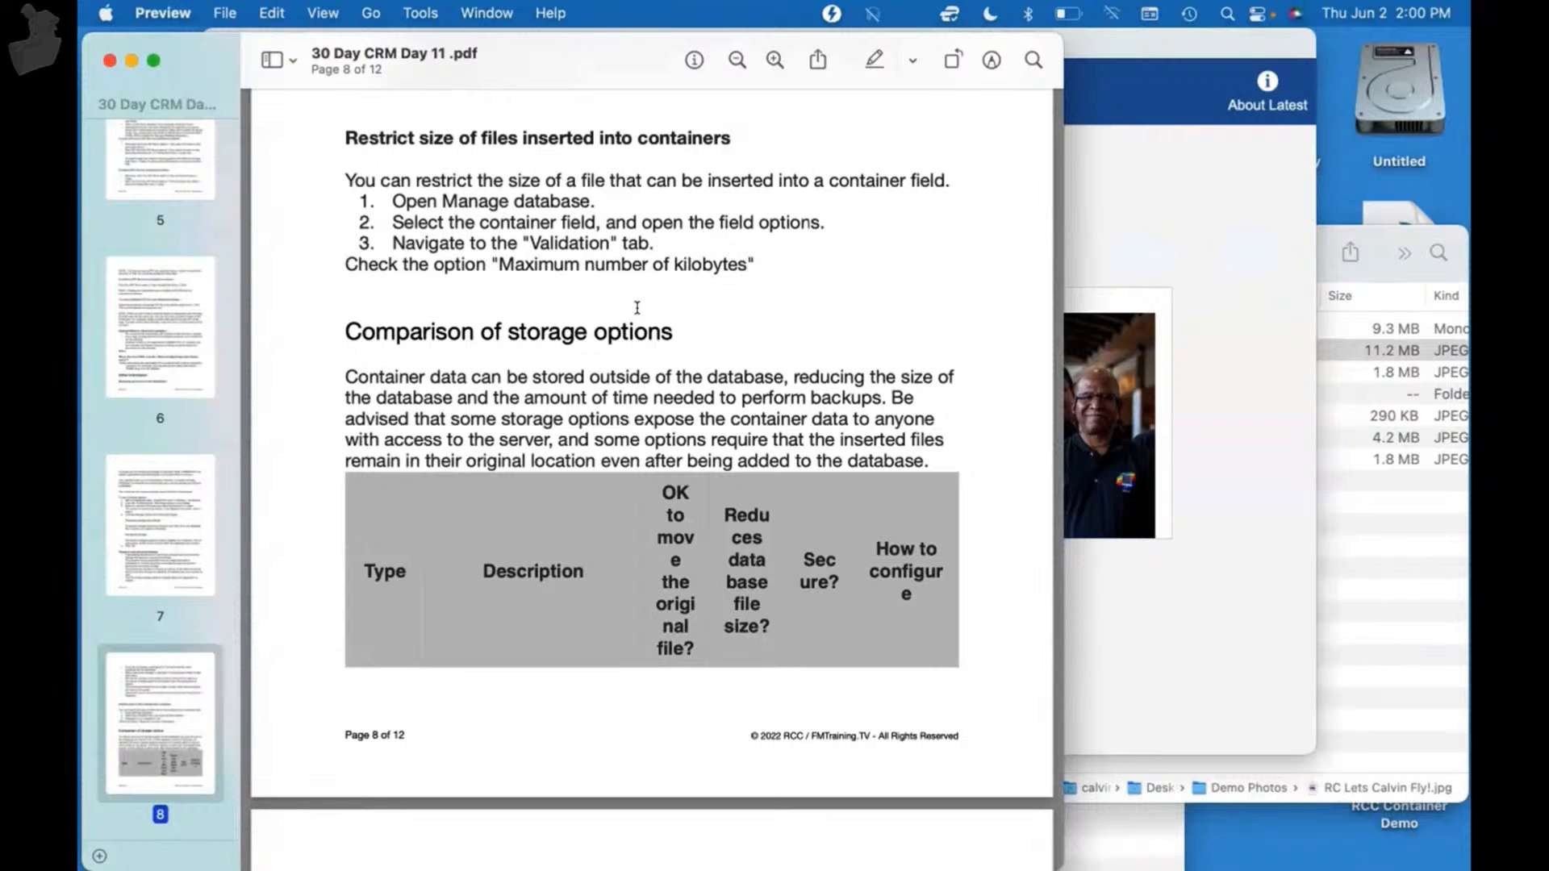
pyautogui.scroll(-1, 638, 308)
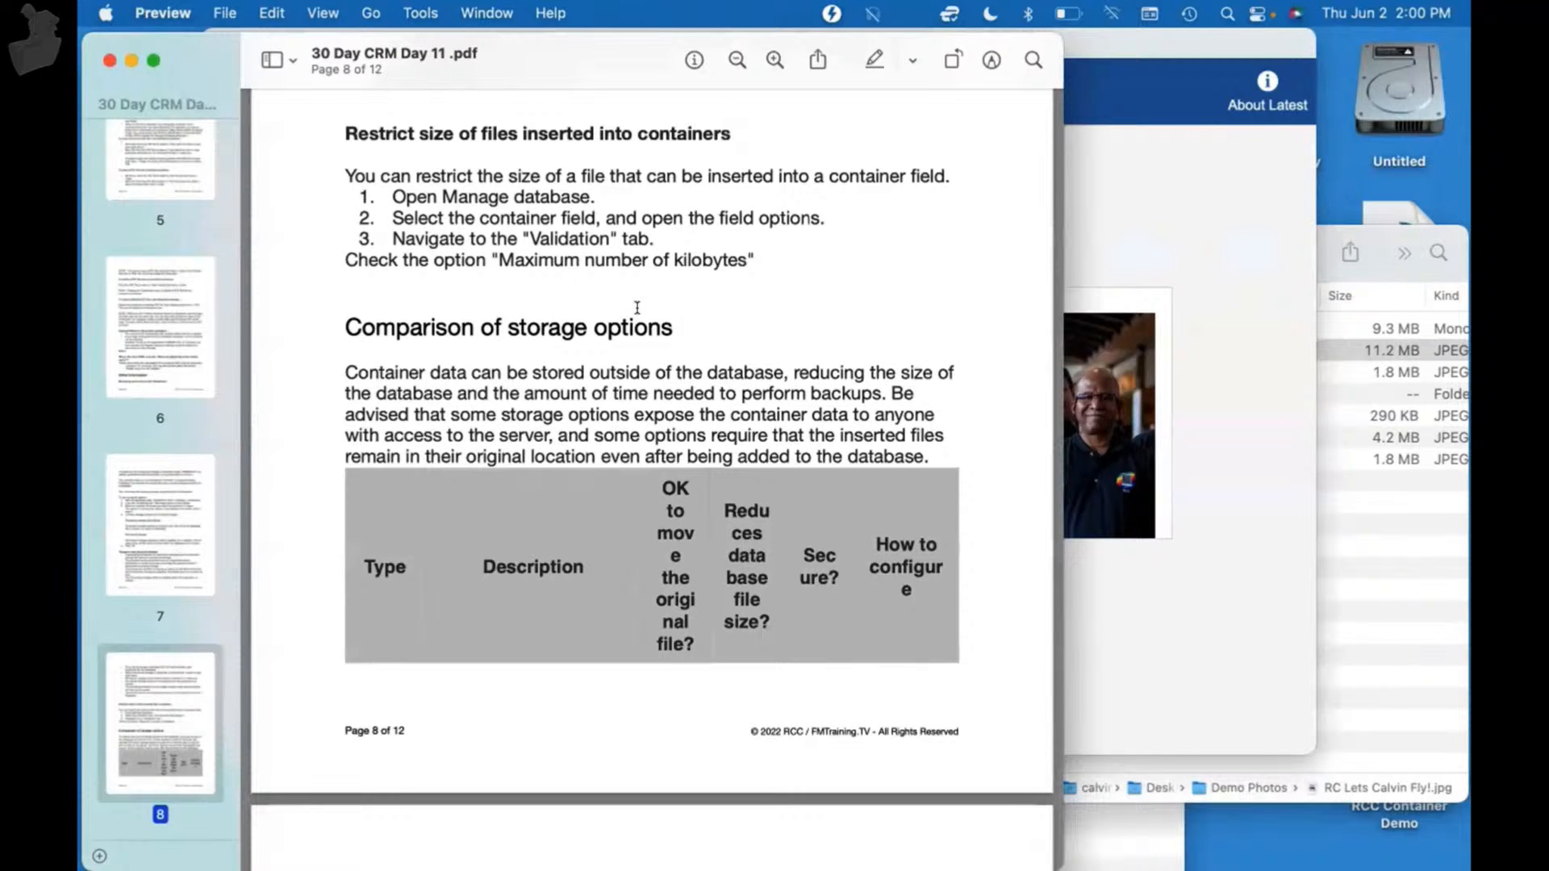
pyautogui.scroll(-5, 637, 308)
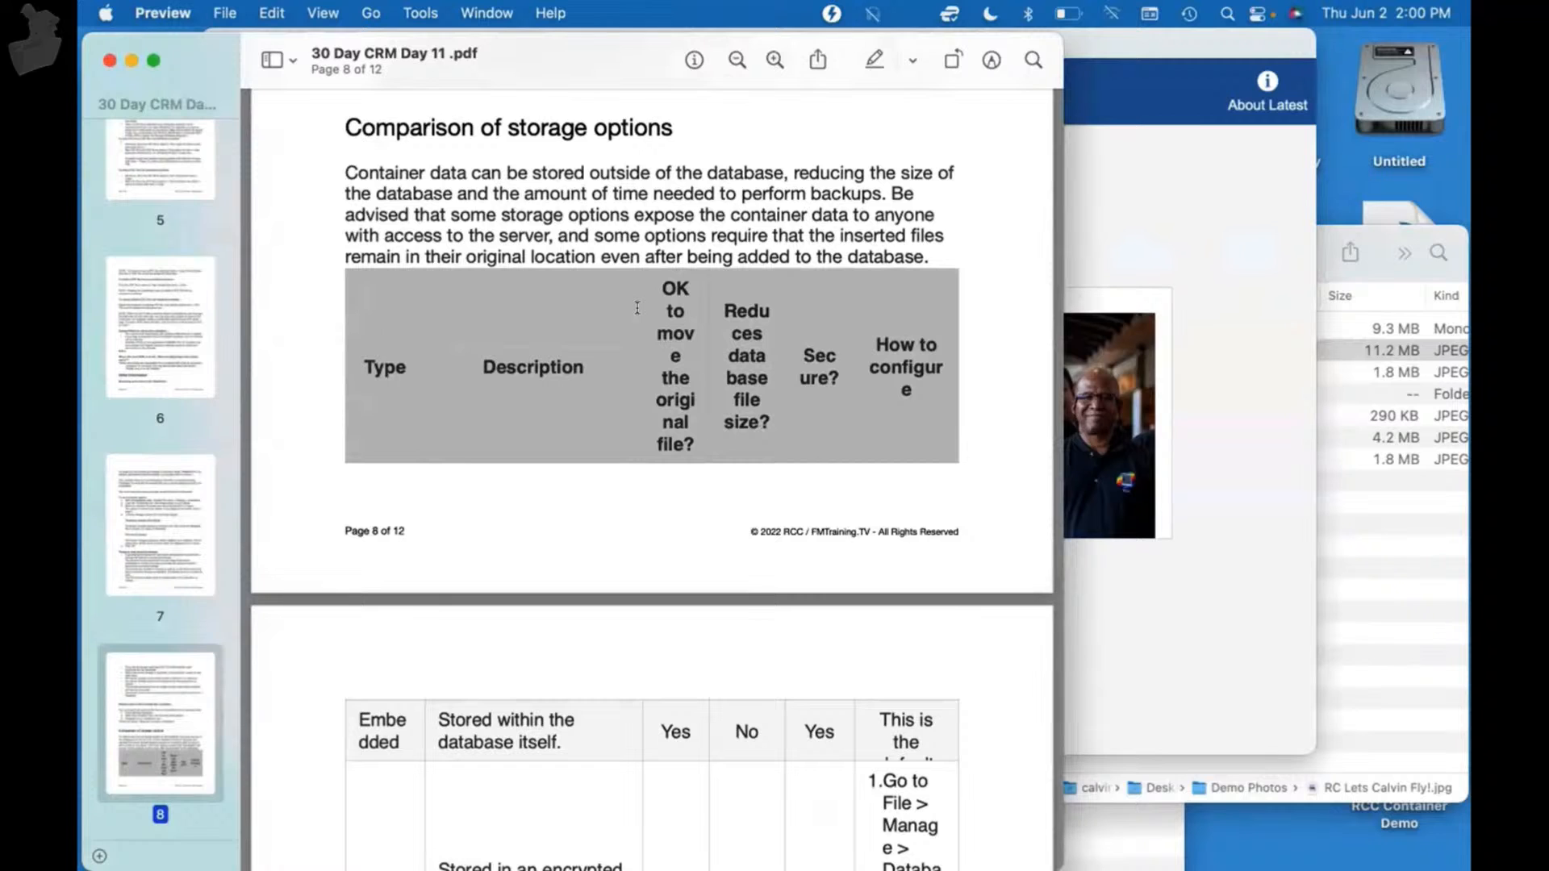
pyautogui.scroll(-15, 638, 308)
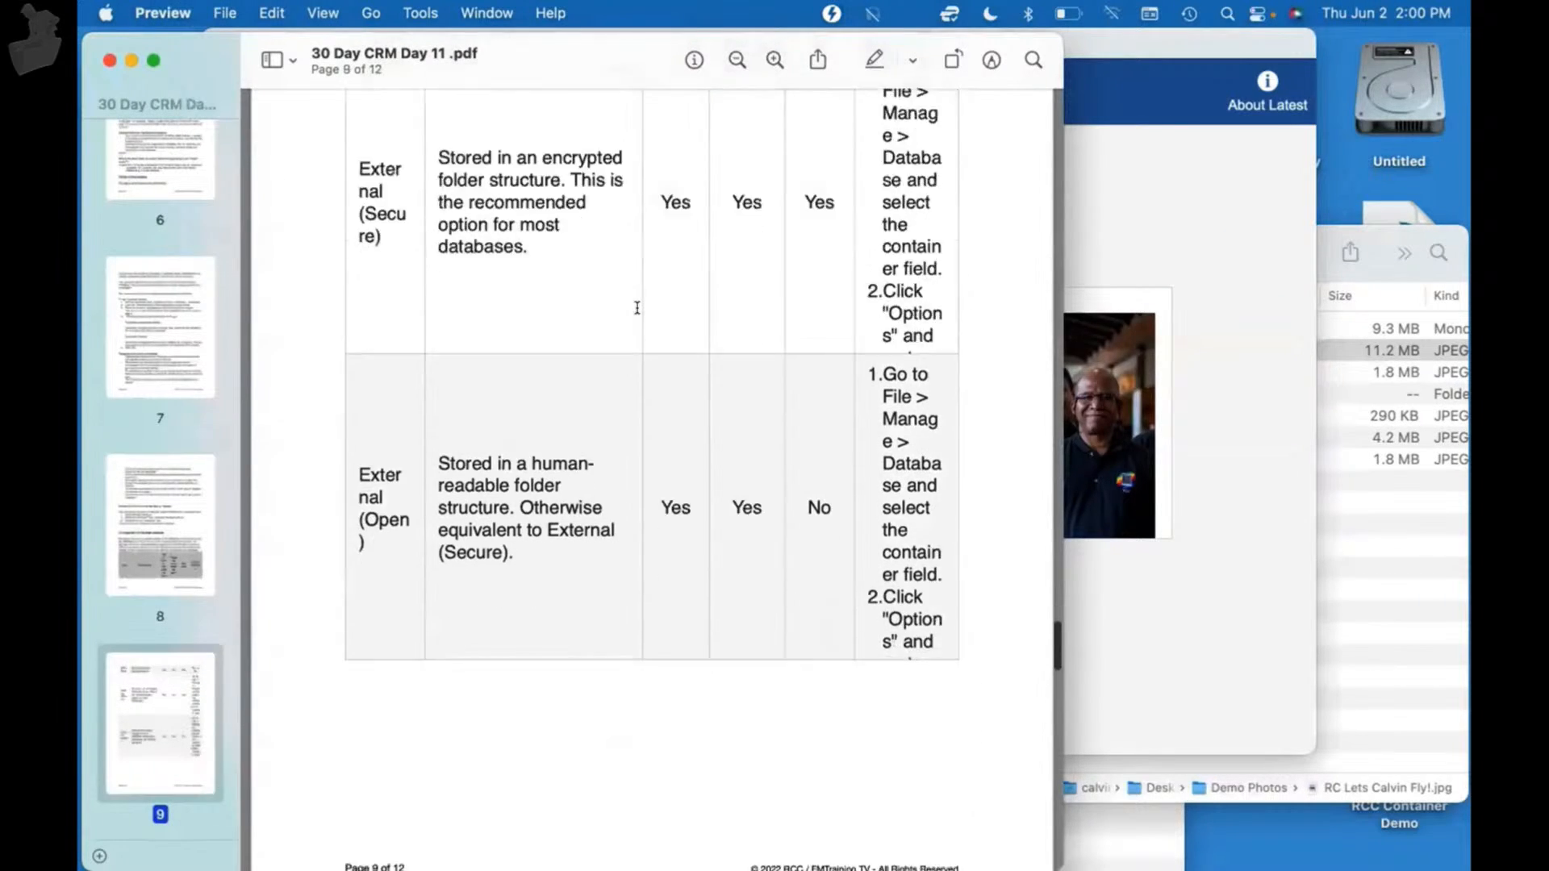
pyautogui.scroll(-15, 638, 308)
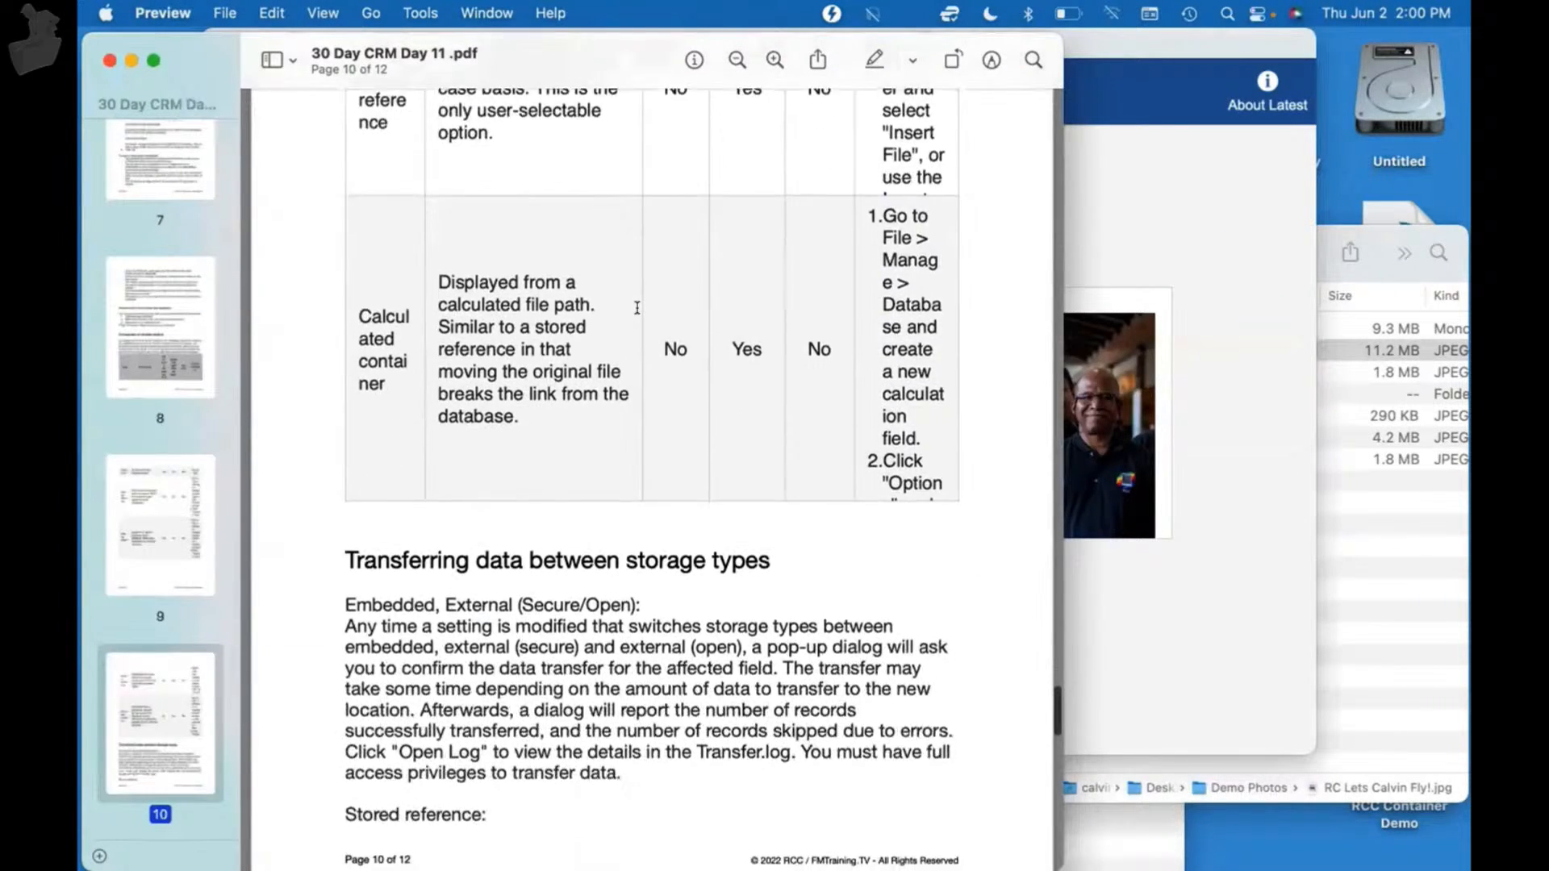
pyautogui.scroll(5, 638, 307)
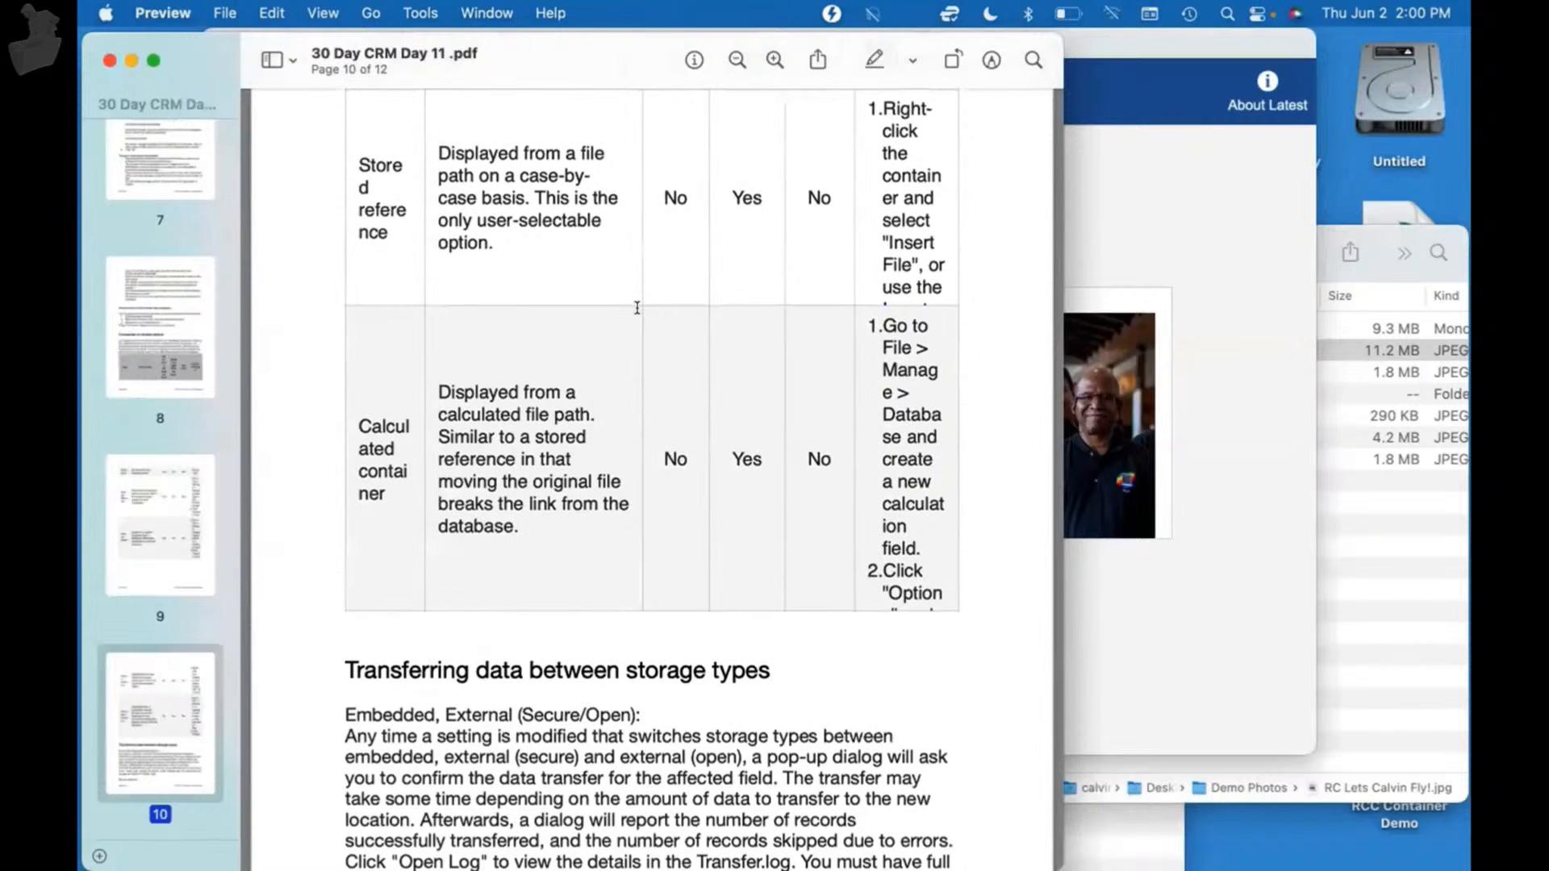
# - Read the notes on transferring data between storage types and the script to export container data
pyautogui.scroll(-10, 637, 308)
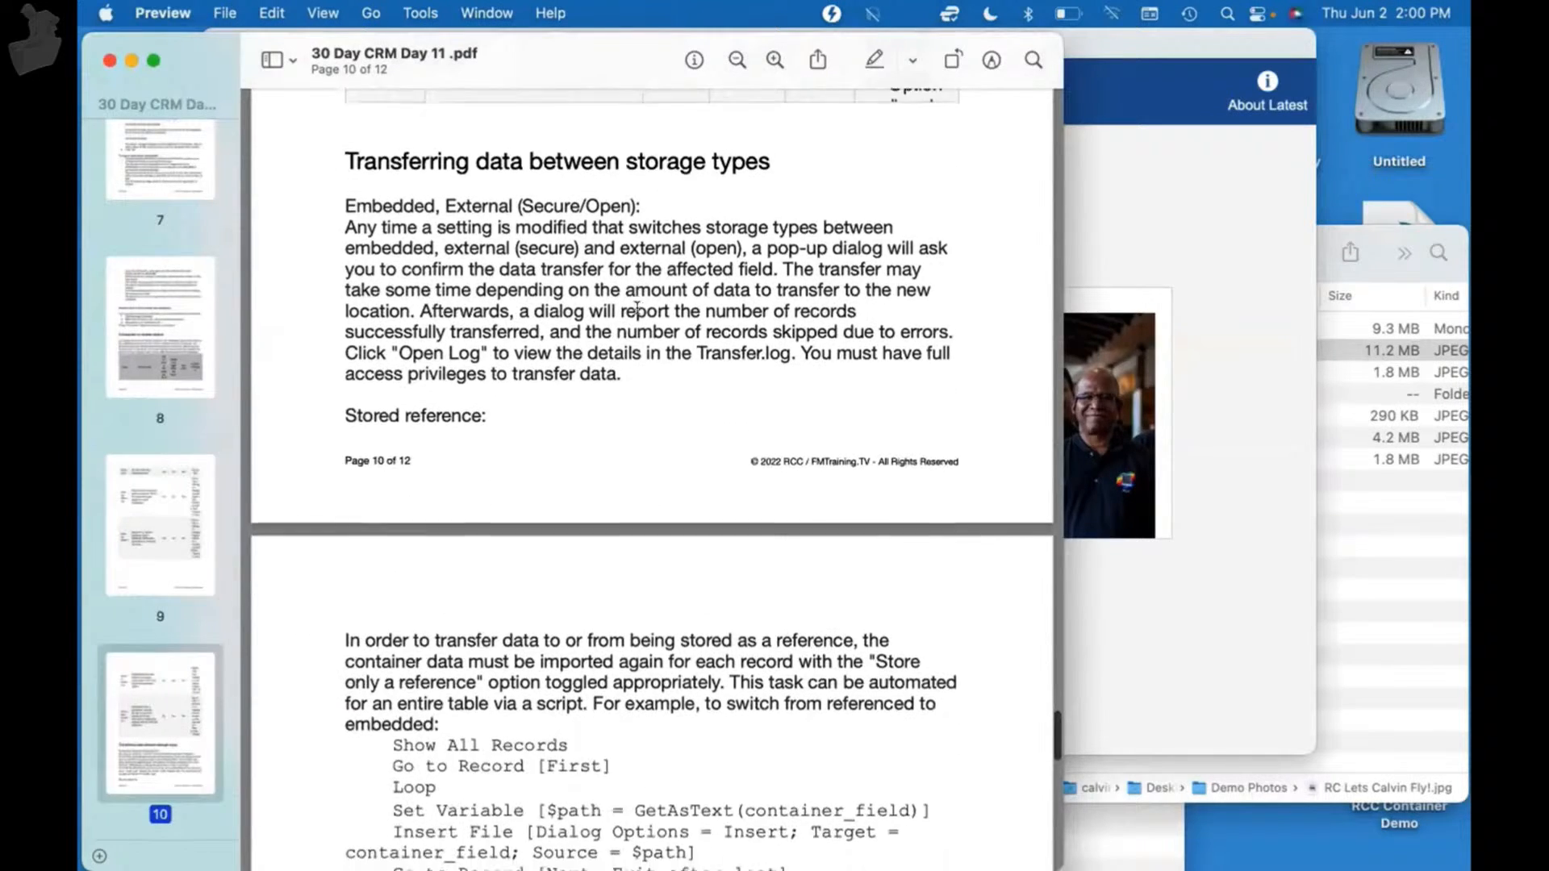
pyautogui.scroll(-1, 637, 308)
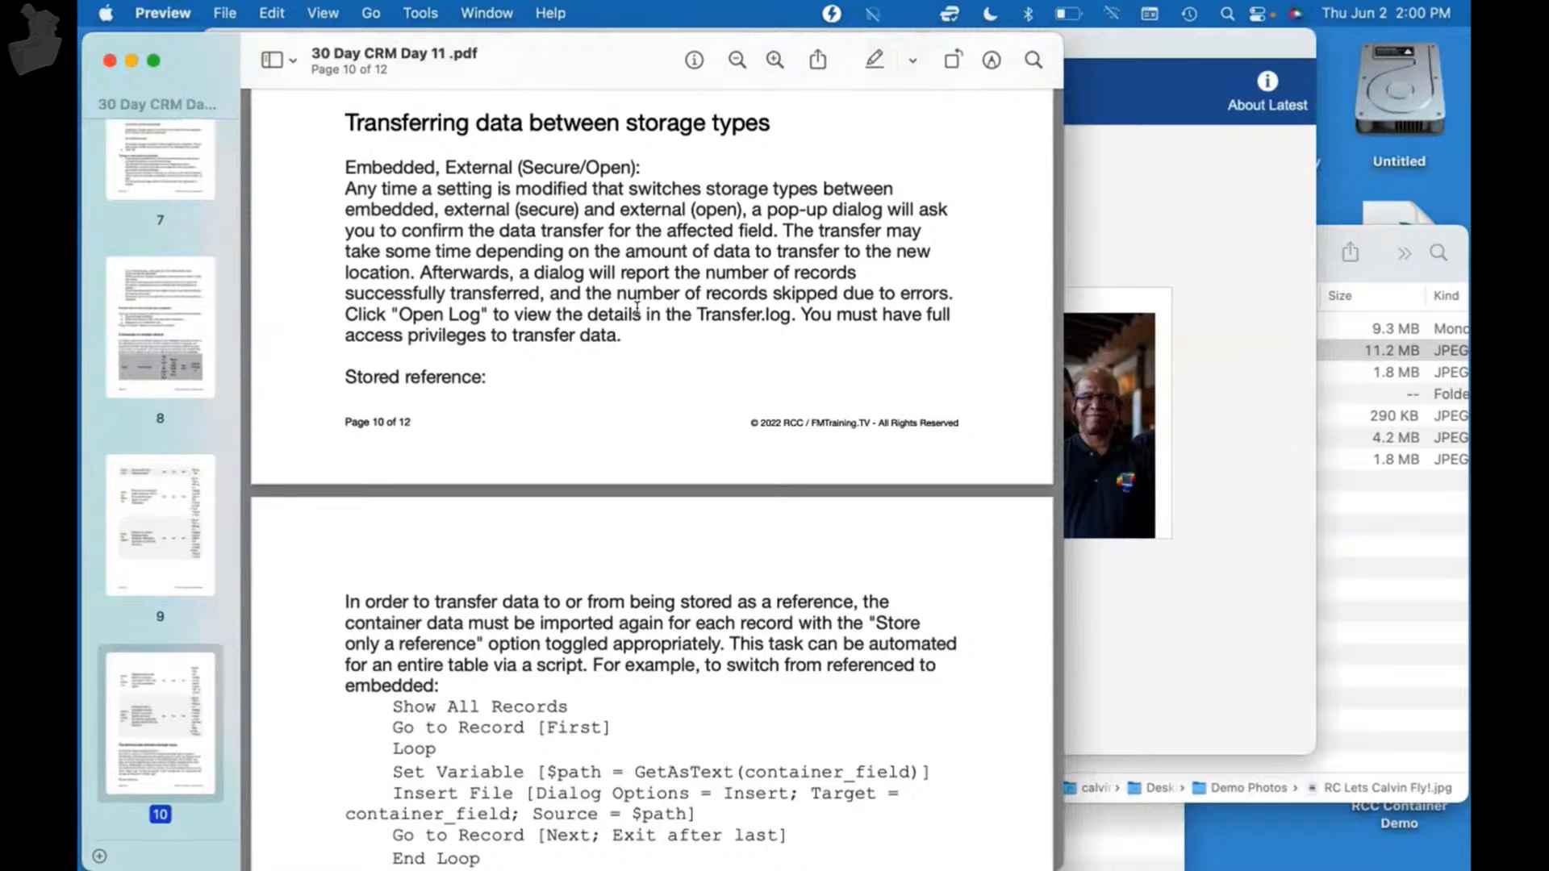
pyautogui.scroll(2, 637, 308)
pyautogui.scroll(-2, 637, 307)
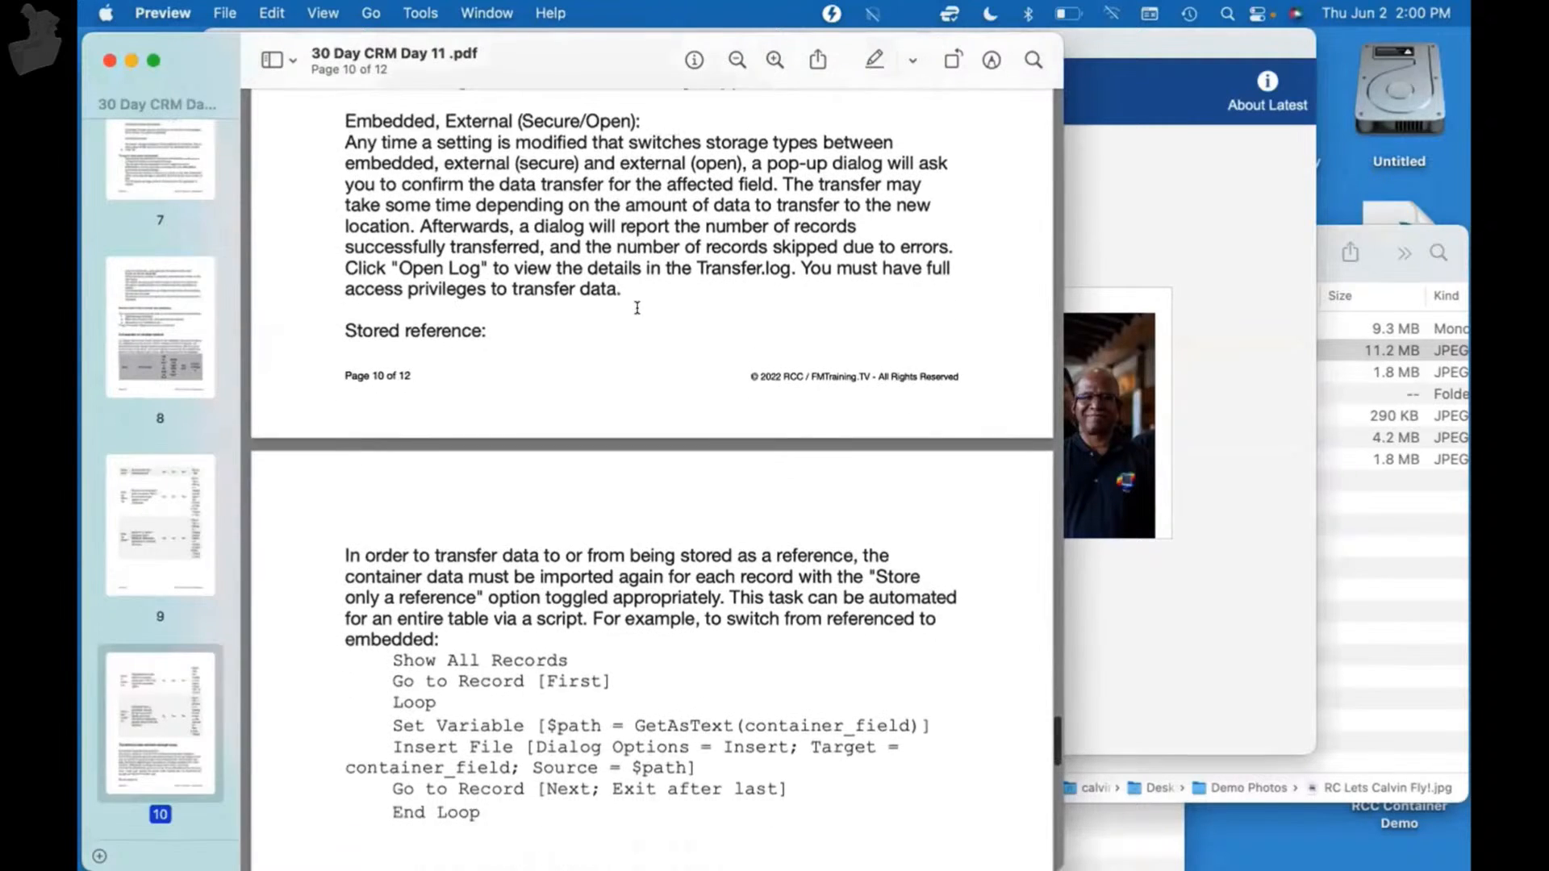
pyautogui.scroll(1, 638, 307)
pyautogui.scroll(1, 638, 307)
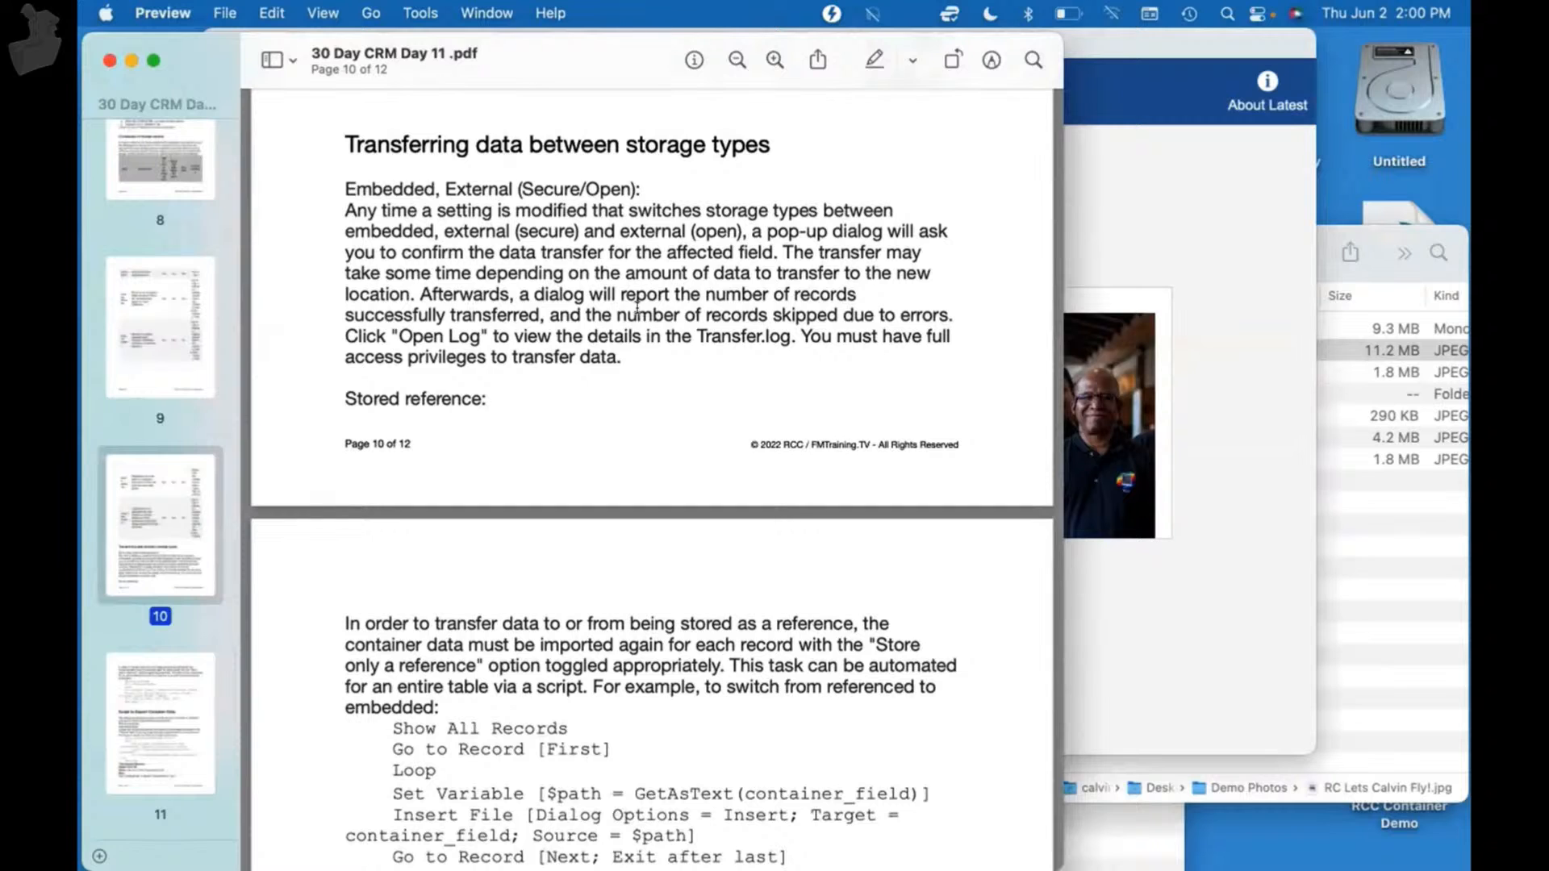
pyautogui.scroll(-10, 637, 307)
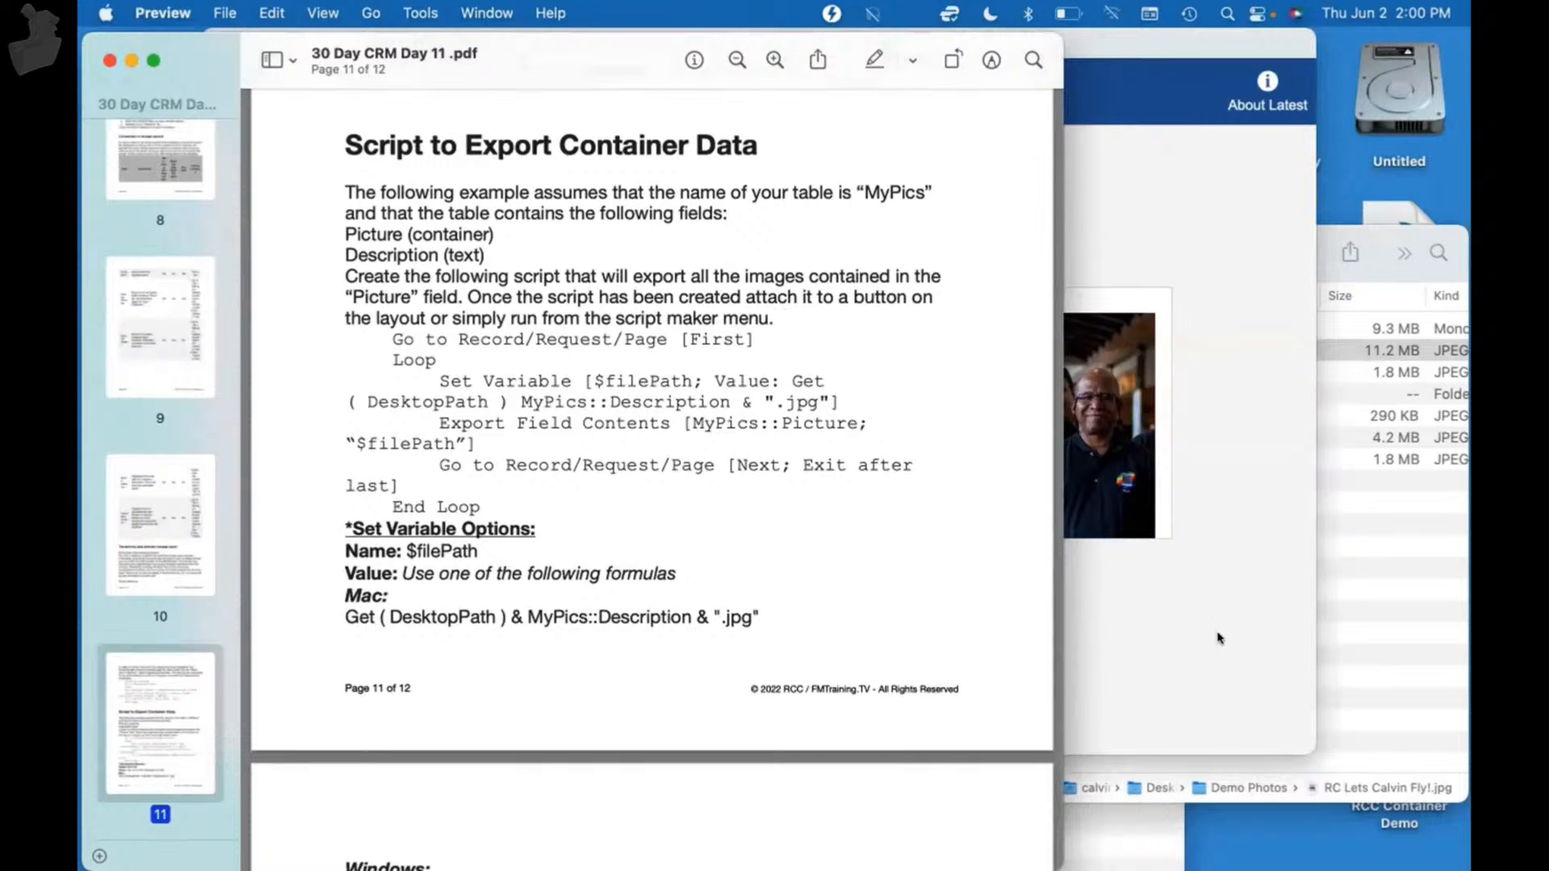
# - Glance at the demo file, check the export script formulas on the last notes page and return to page 1
pyautogui.press('super+Tab')
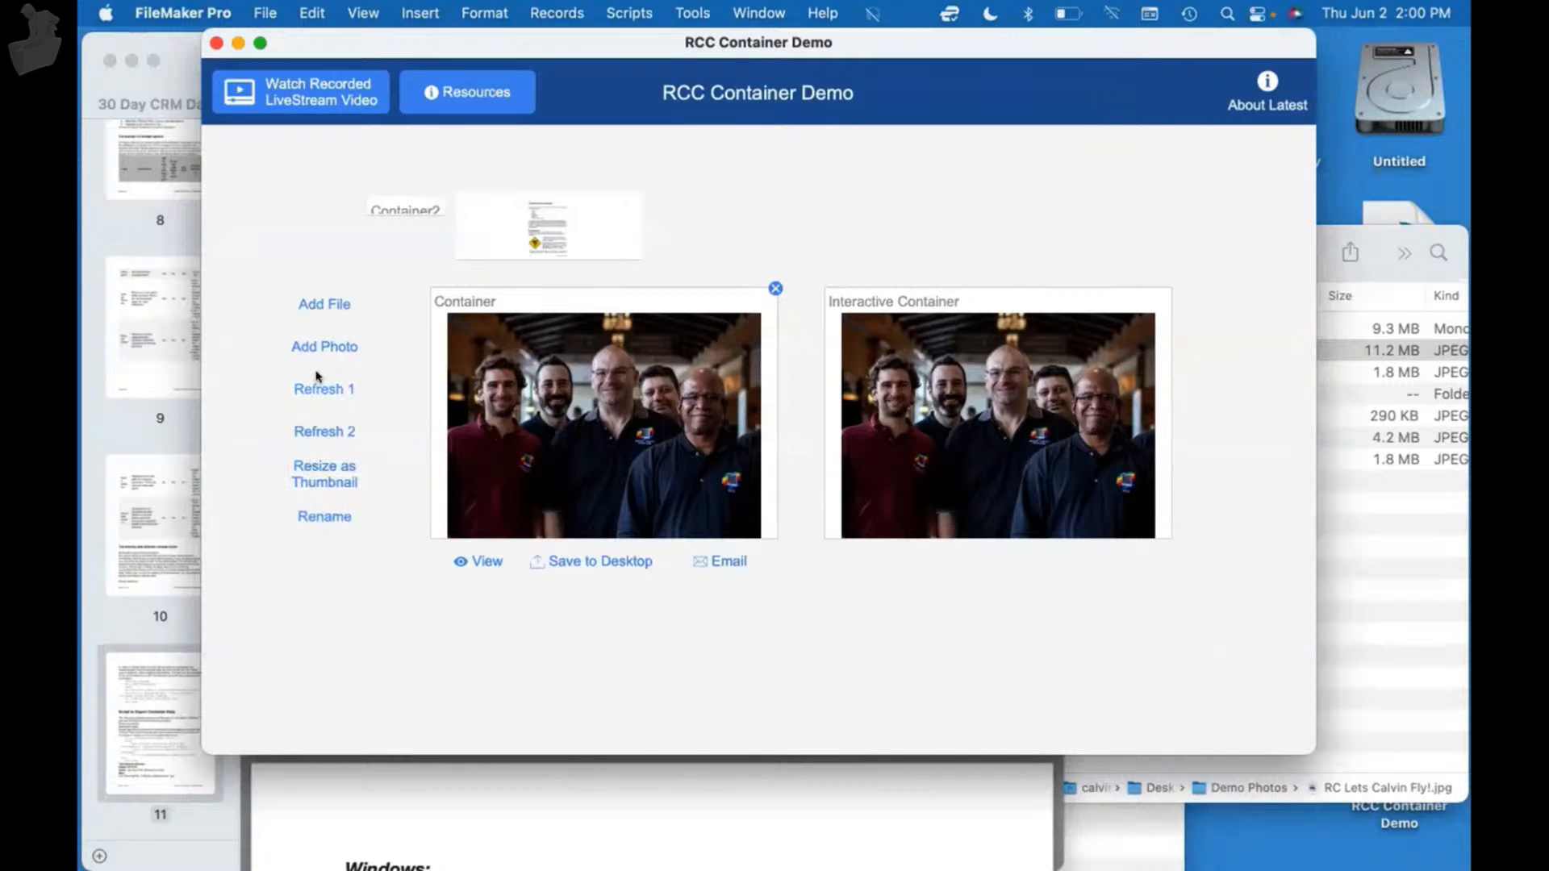
pyautogui.click(545, 796)
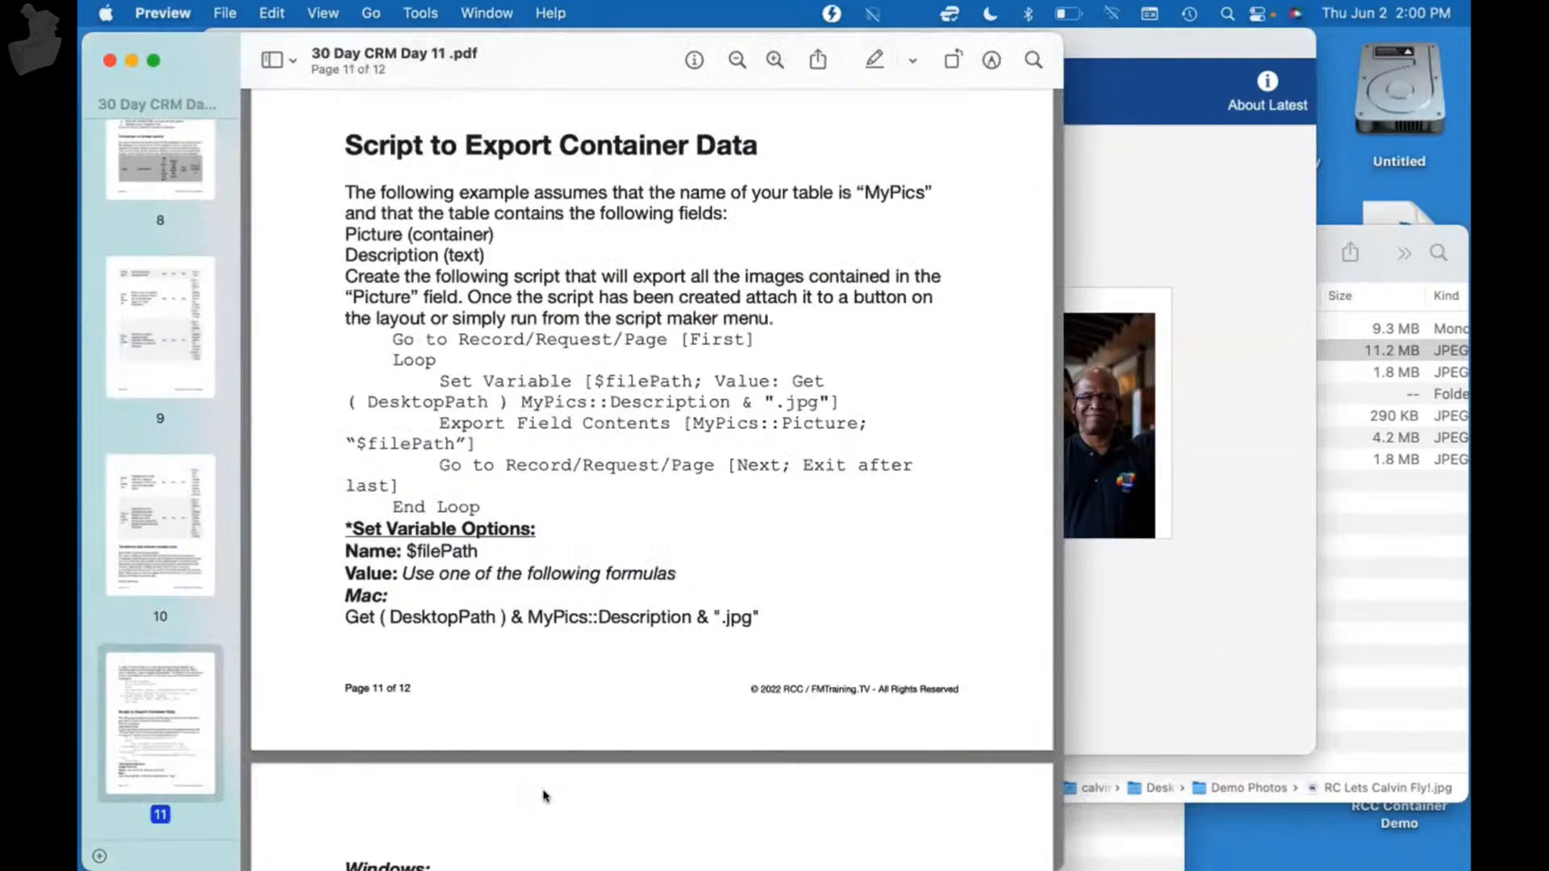
pyautogui.scroll(-10, 544, 797)
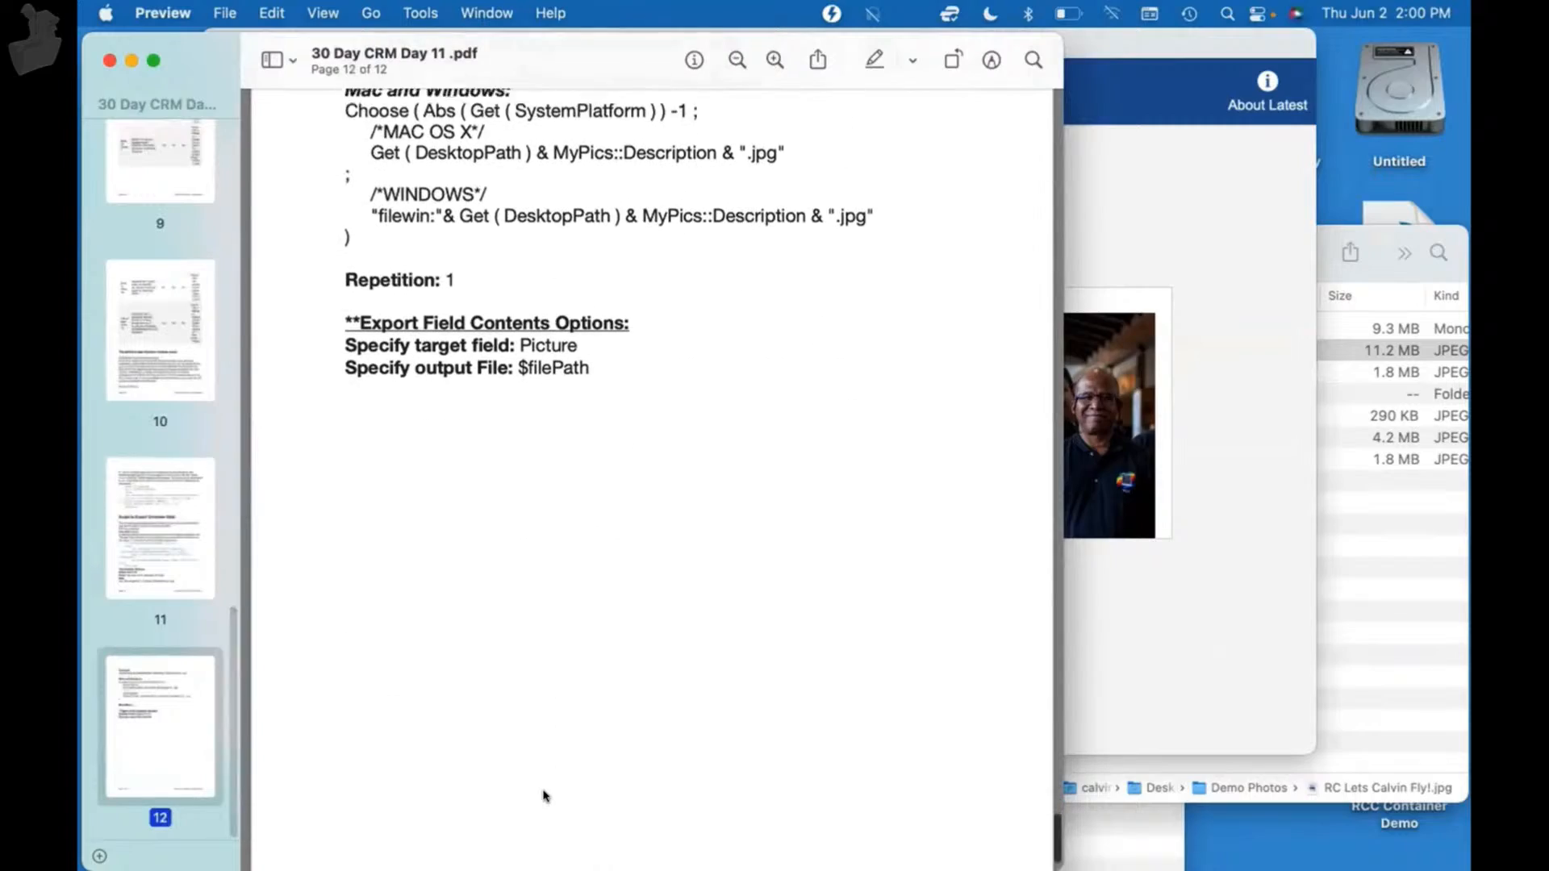
pyautogui.scroll(15, 545, 796)
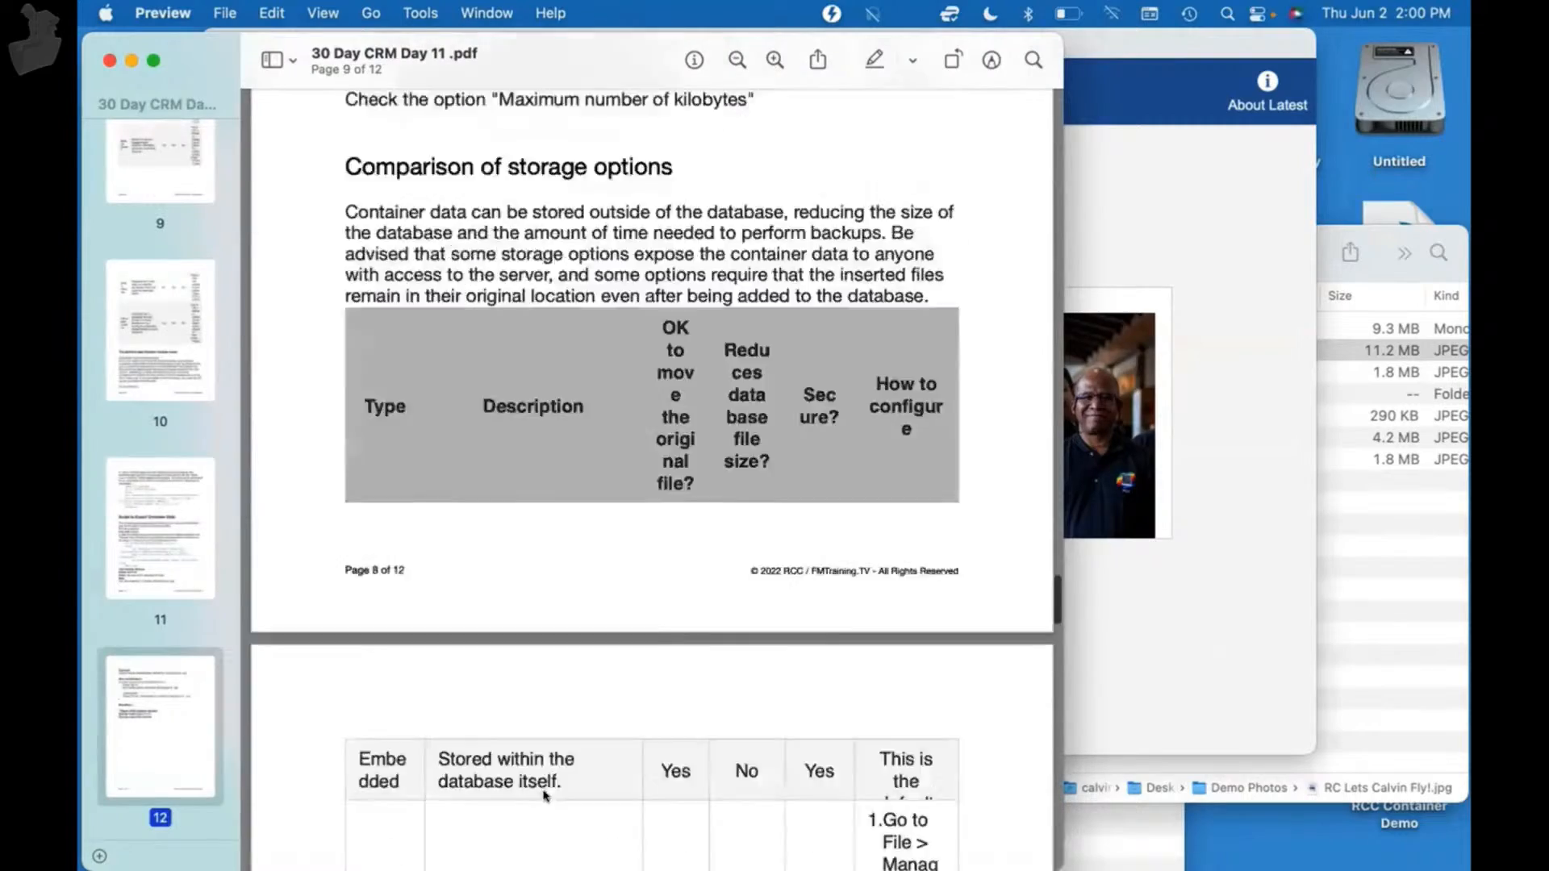
pyautogui.scroll(20, 544, 796)
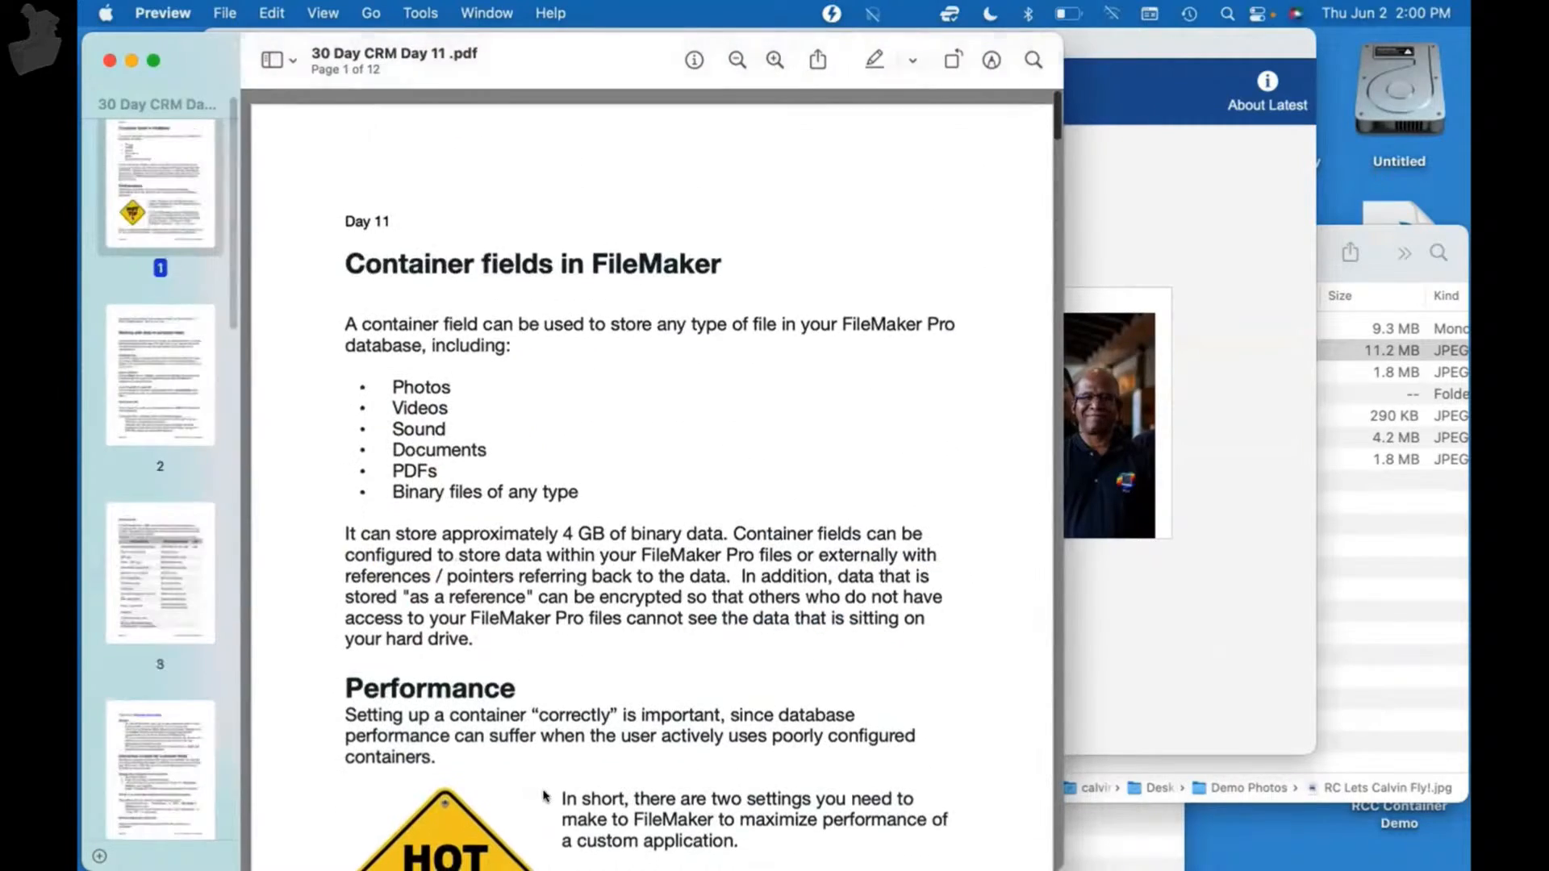
# - Close the Day 11 notes, the window behind the demo and the Demo Photos folder, moving the demo window higher on the desktop
pyautogui.moveTo(177, 55); pyautogui.dragTo(174, 35)
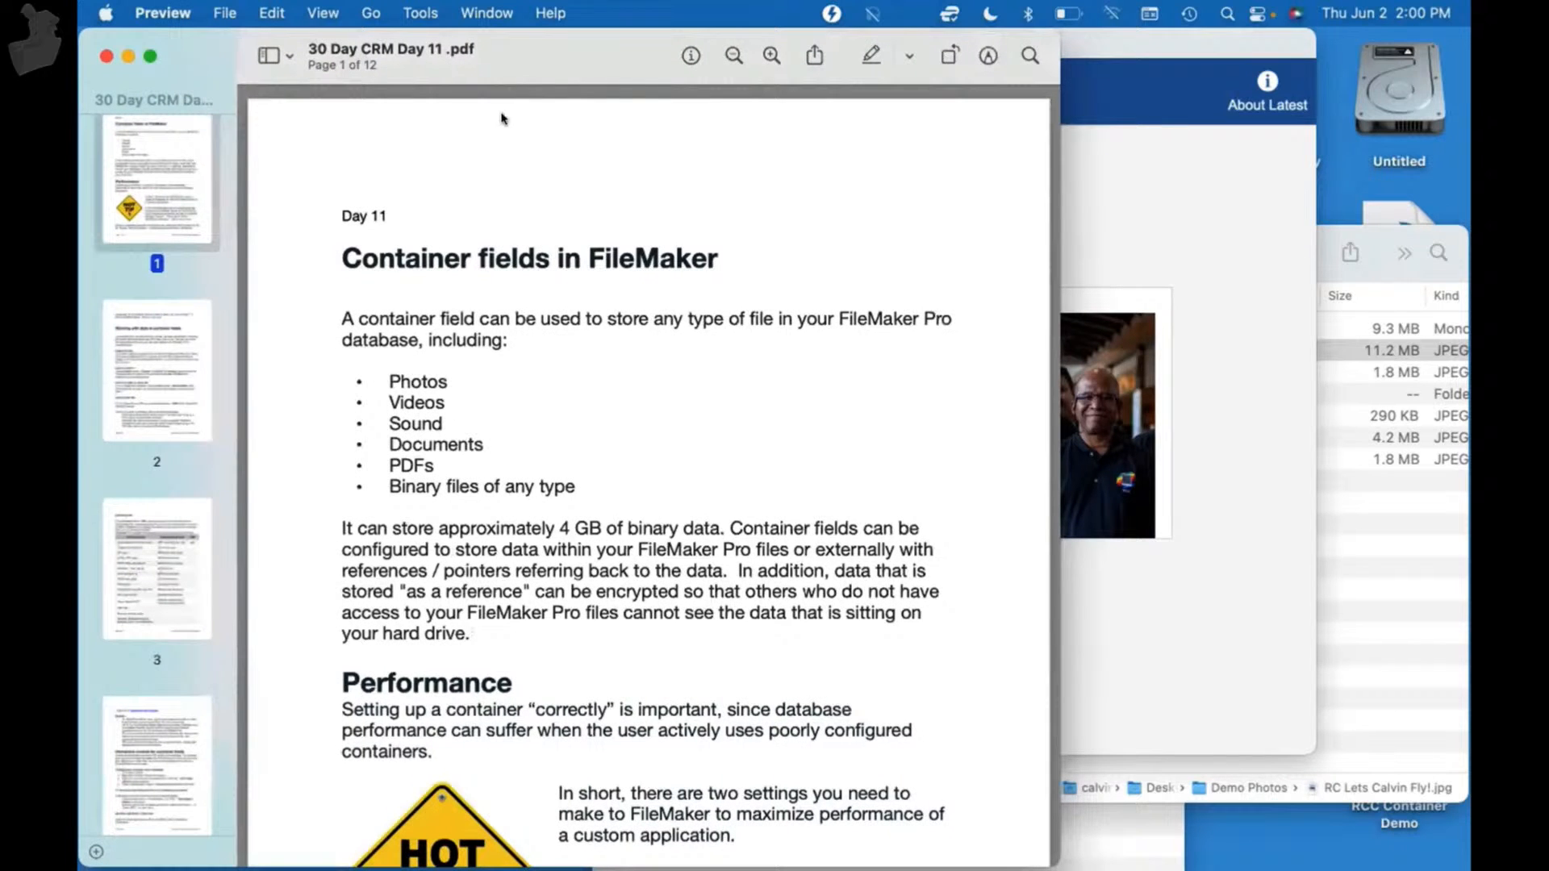
pyautogui.click(106, 55)
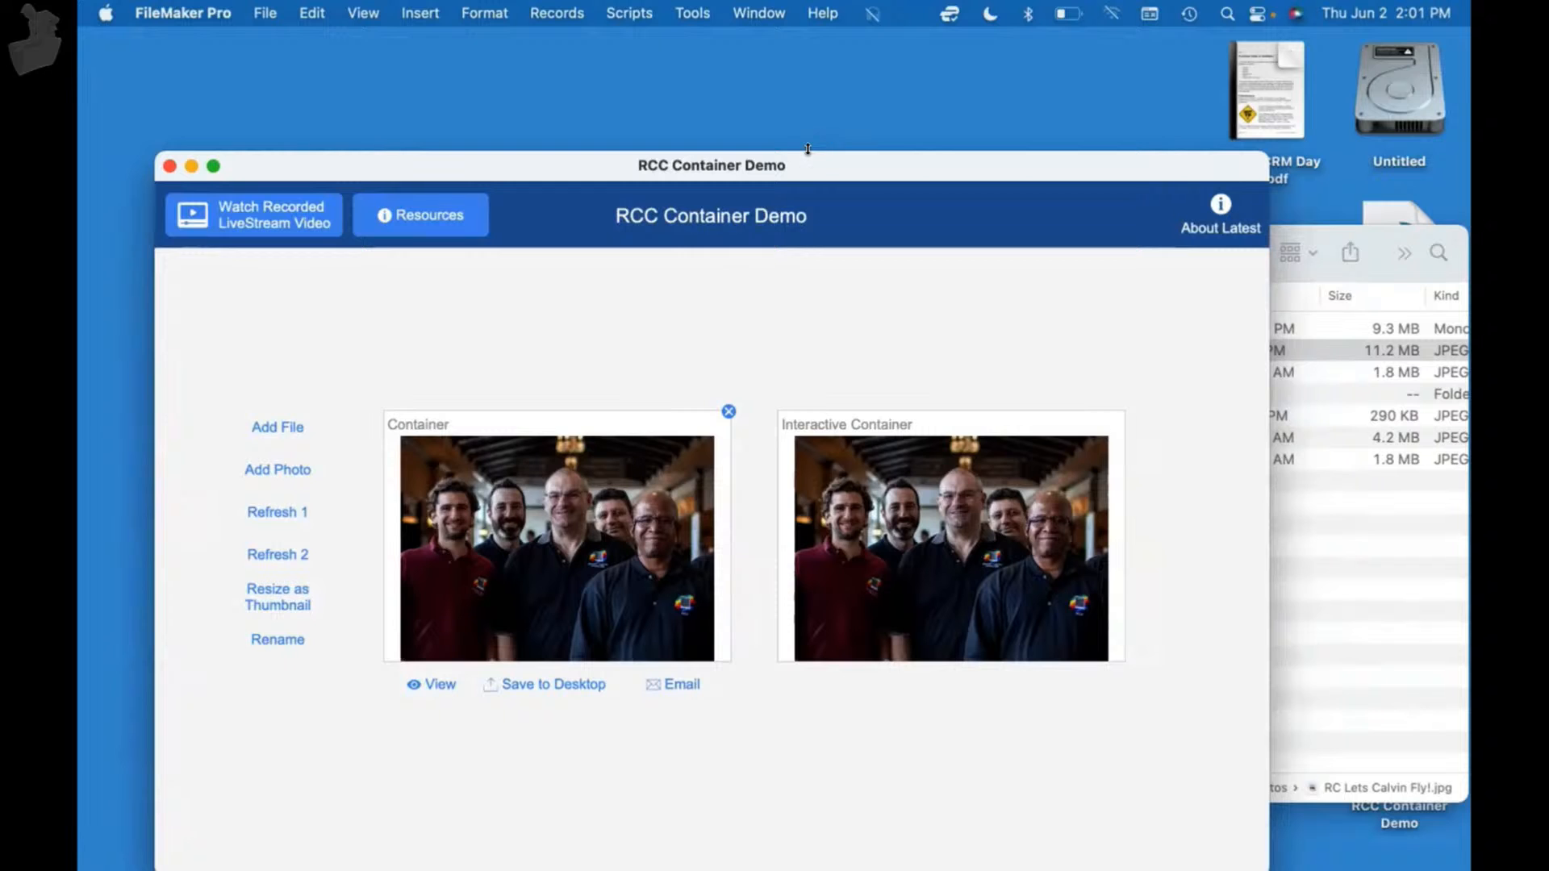
pyautogui.moveTo(826, 152); pyautogui.dragTo(871, 71)
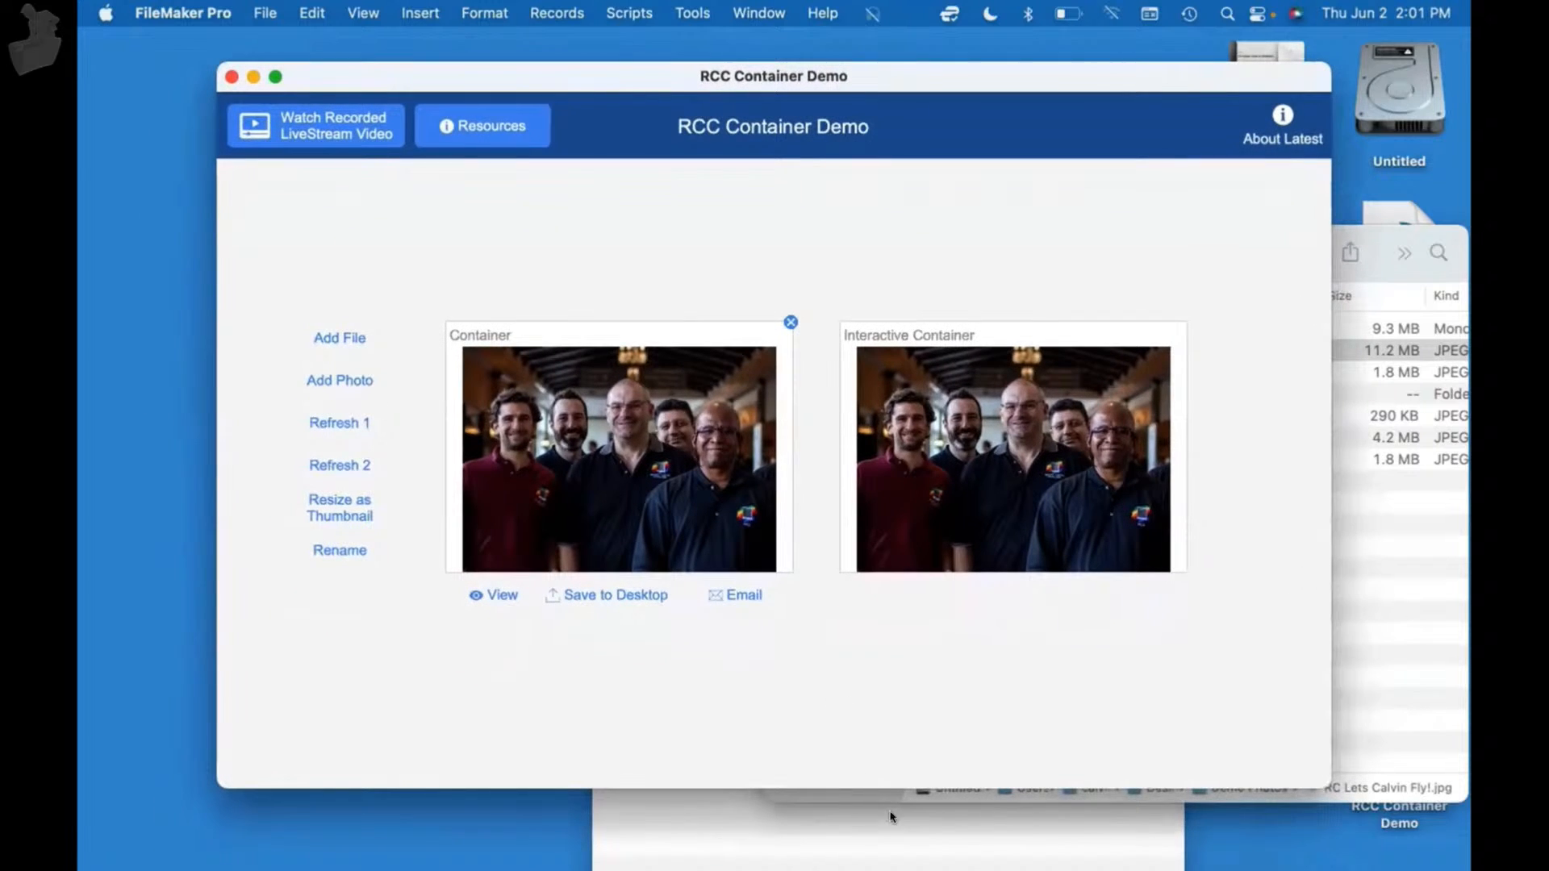
pyautogui.click(905, 832)
pyautogui.press('super+w')
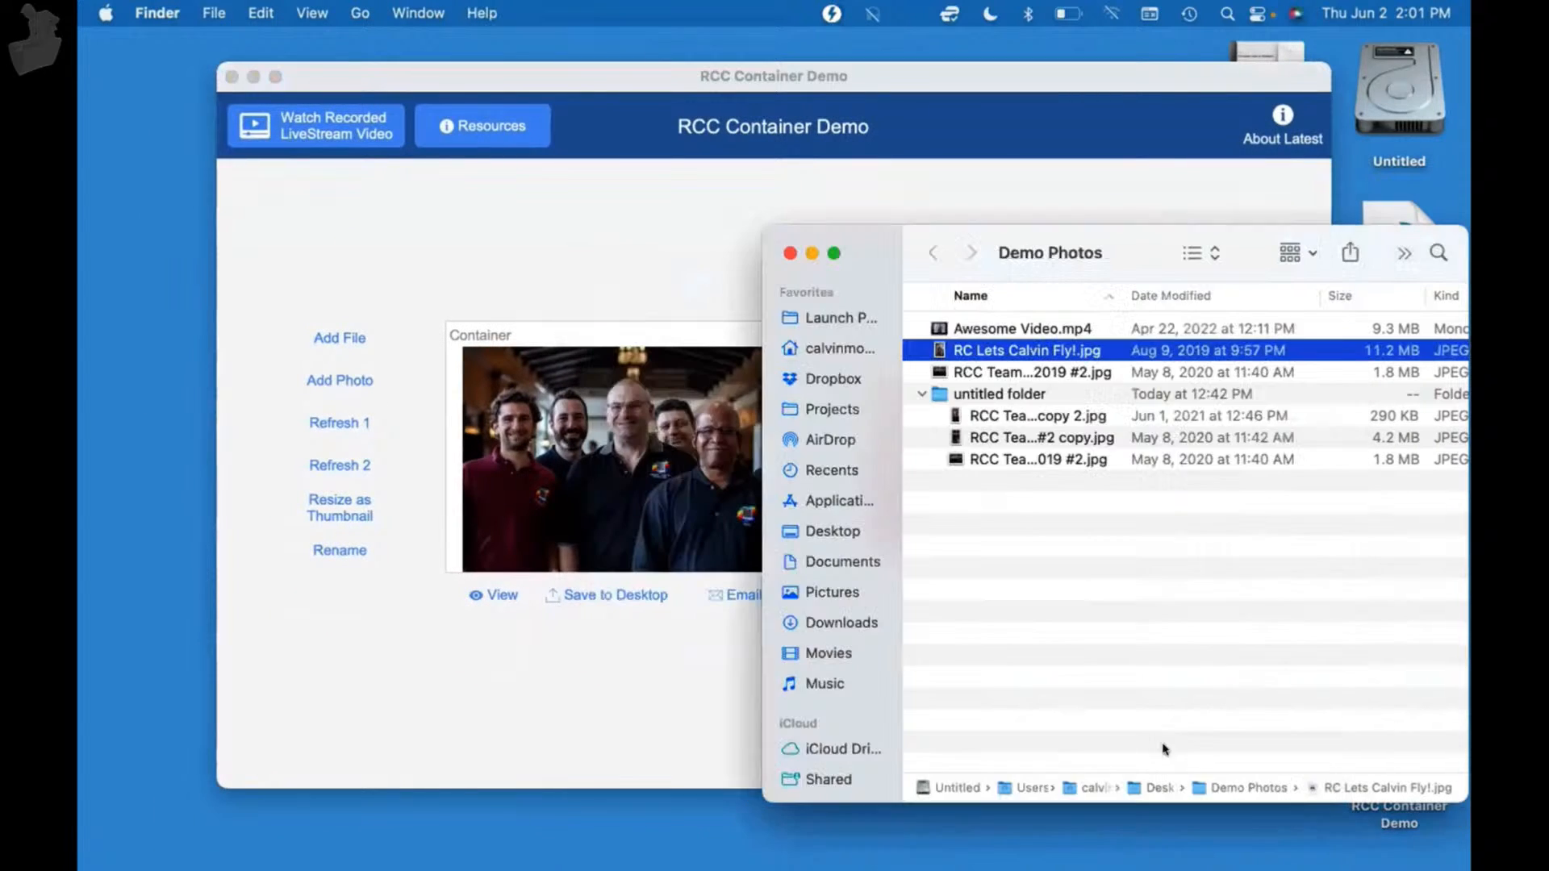
pyautogui.press('super+w')
pyautogui.click(1111, 707)
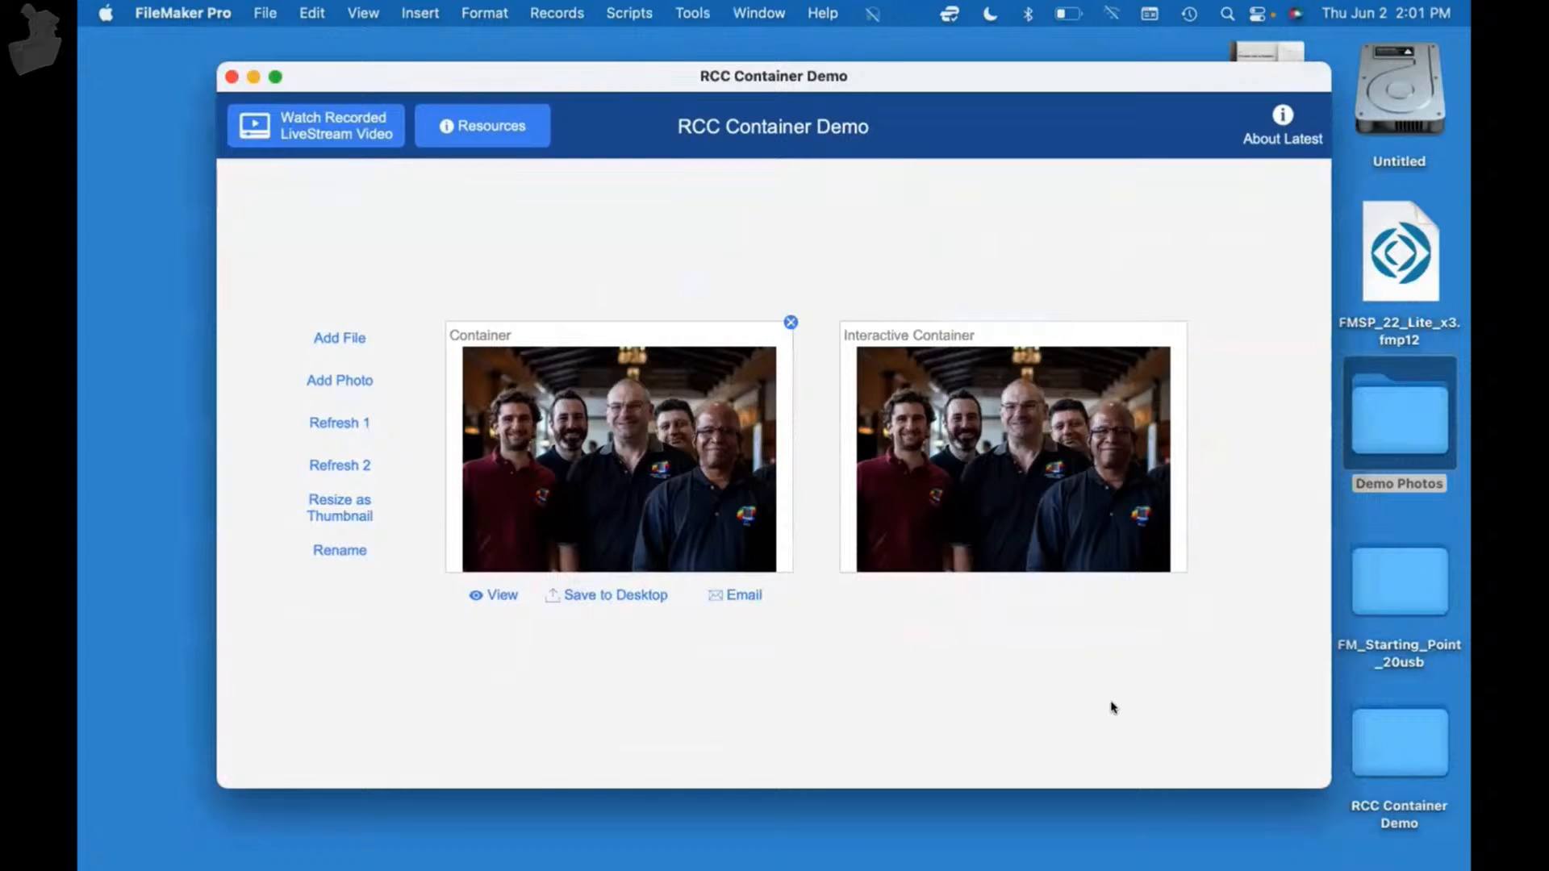
# - Open the demo's Container Functions resource in the browser and search the Claris help for "permanent thumbnail"
pyautogui.click(1134, 837)
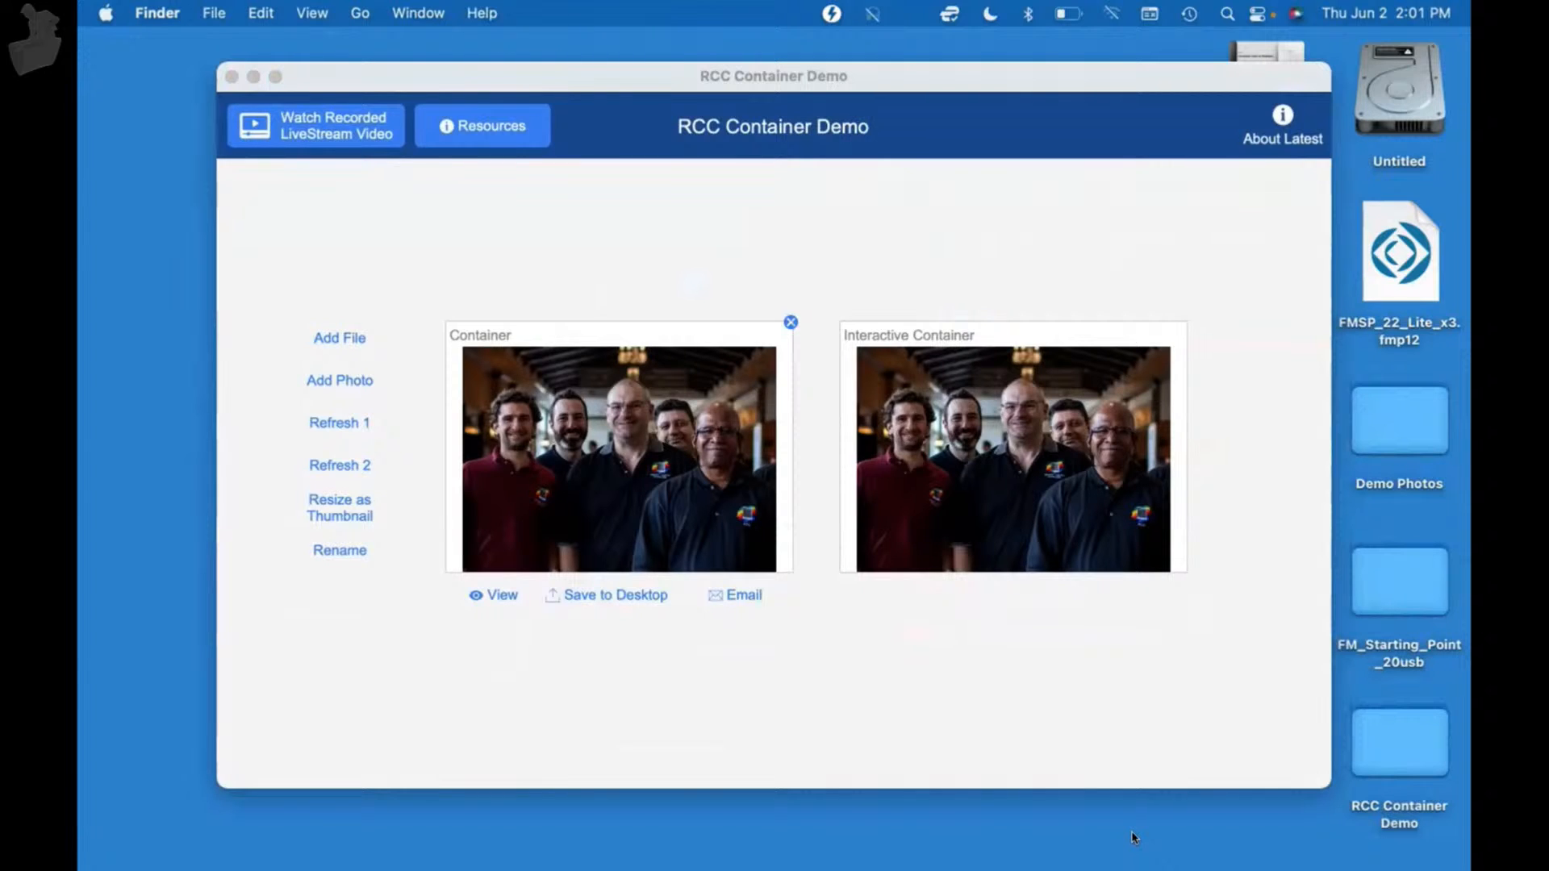
pyautogui.click(1058, 729)
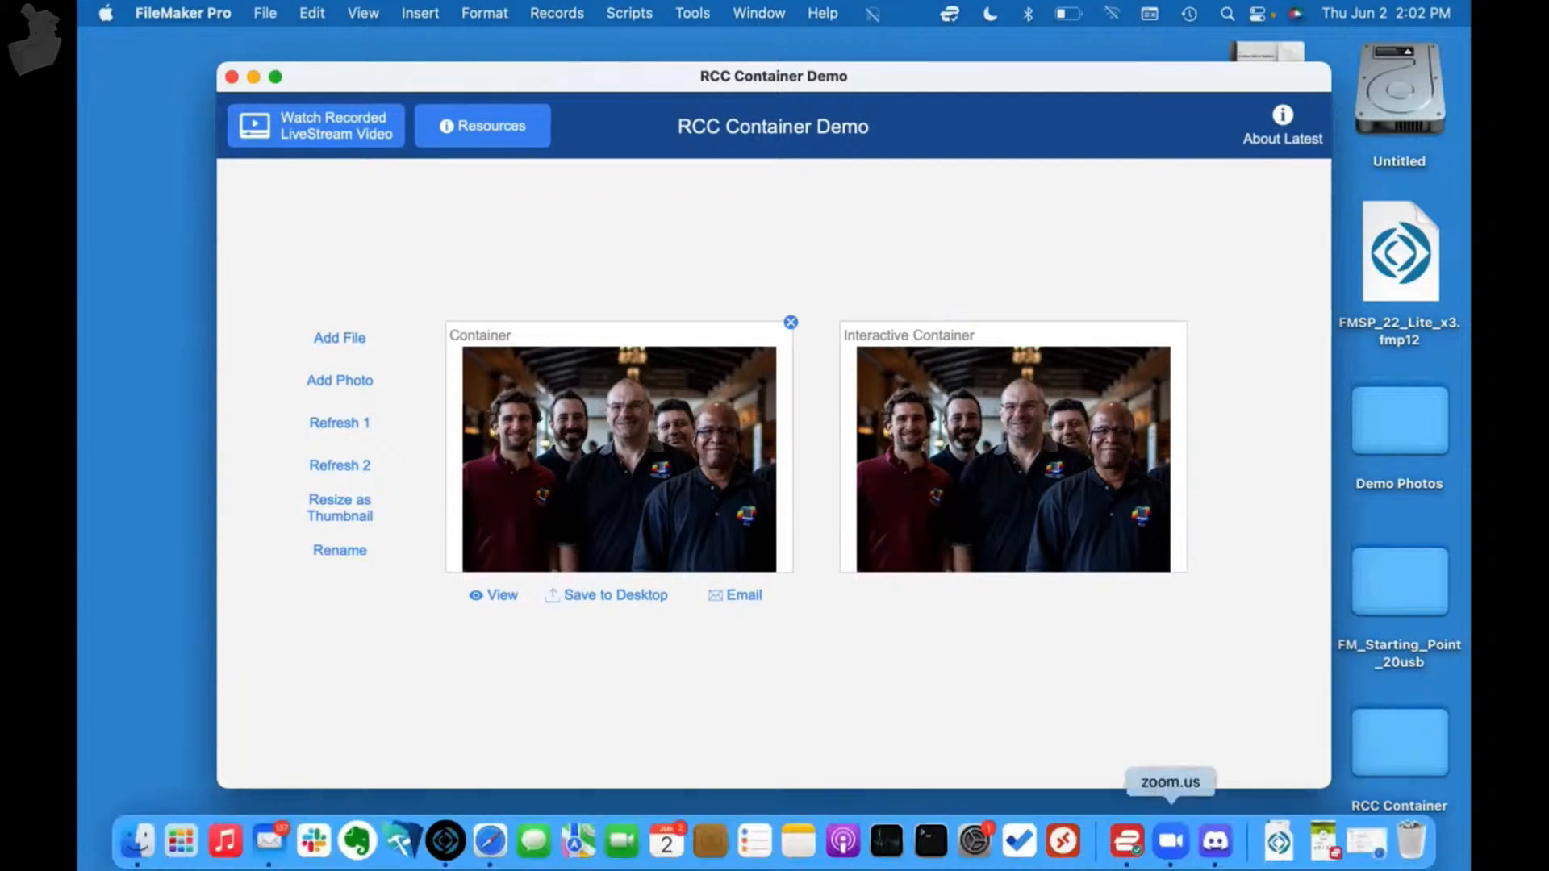
pyautogui.click(500, 129)
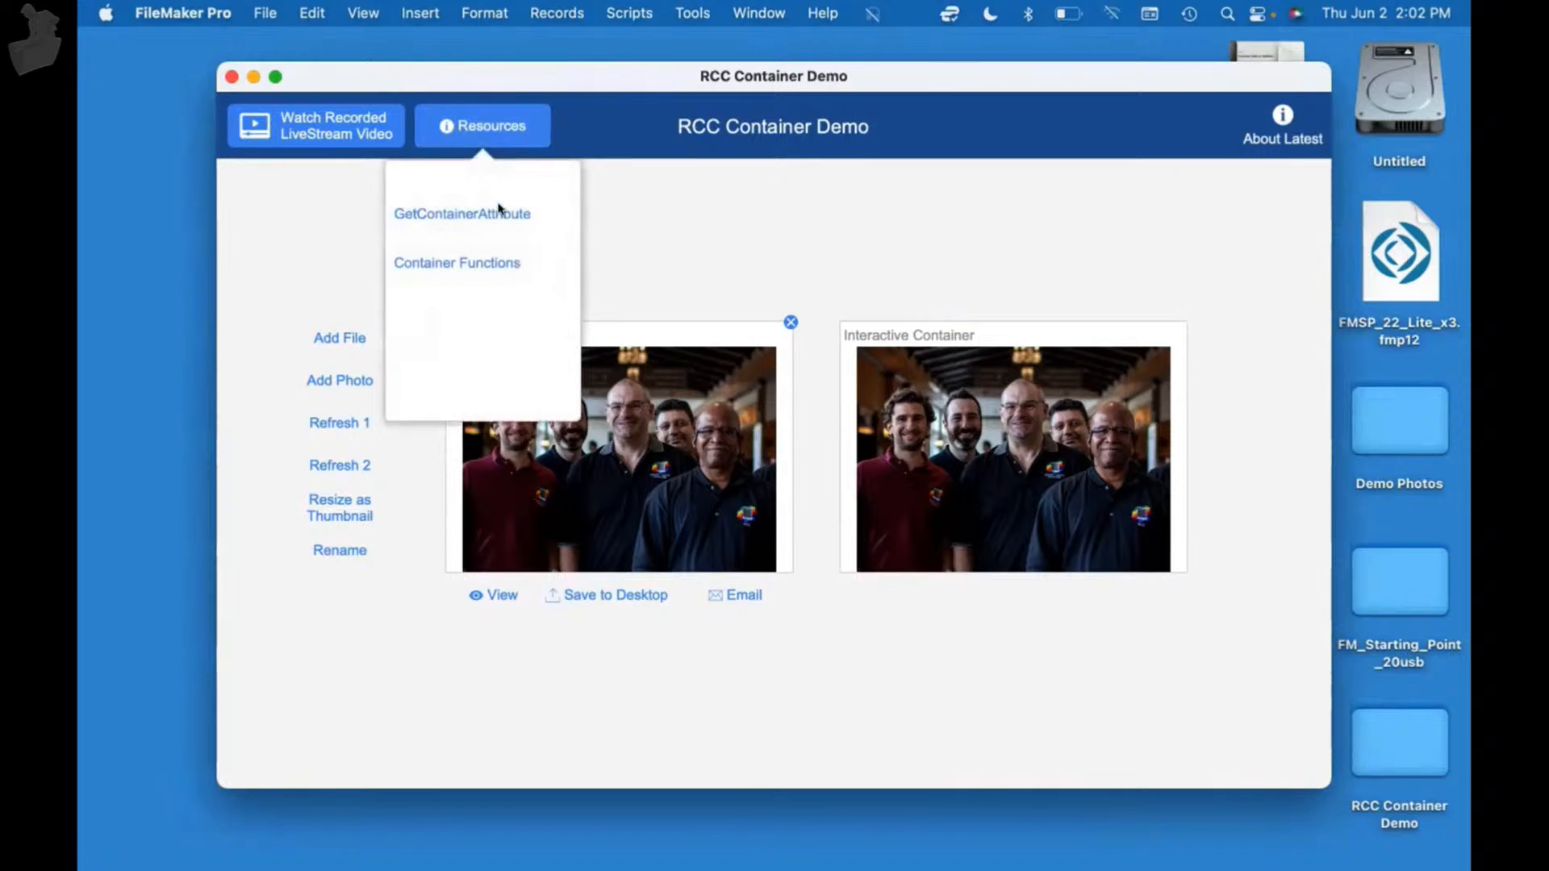
pyautogui.click(484, 264)
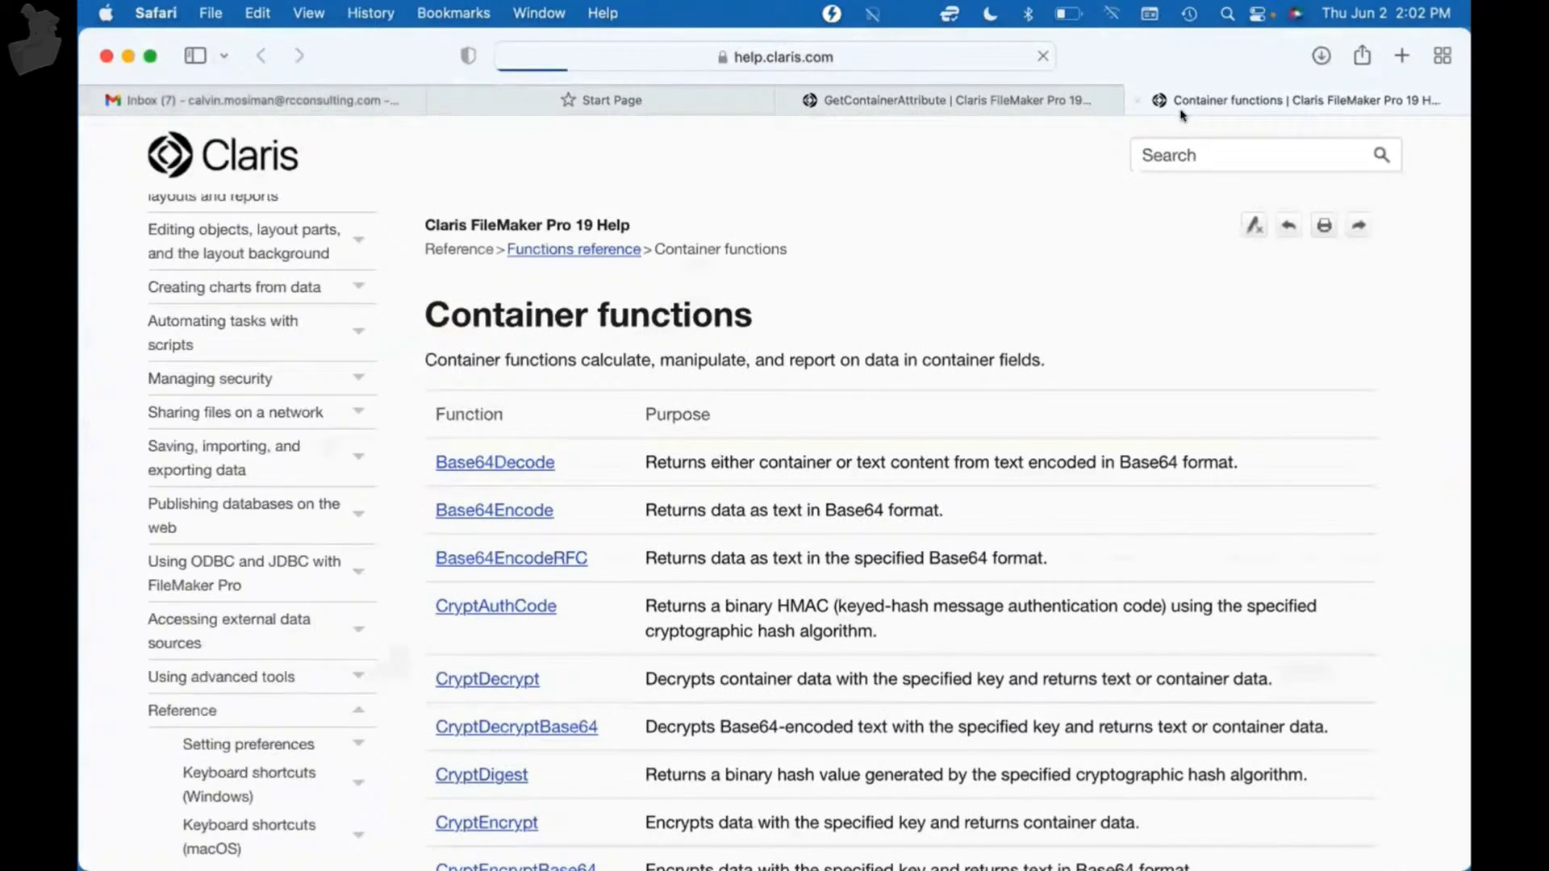
pyautogui.click(1192, 153)
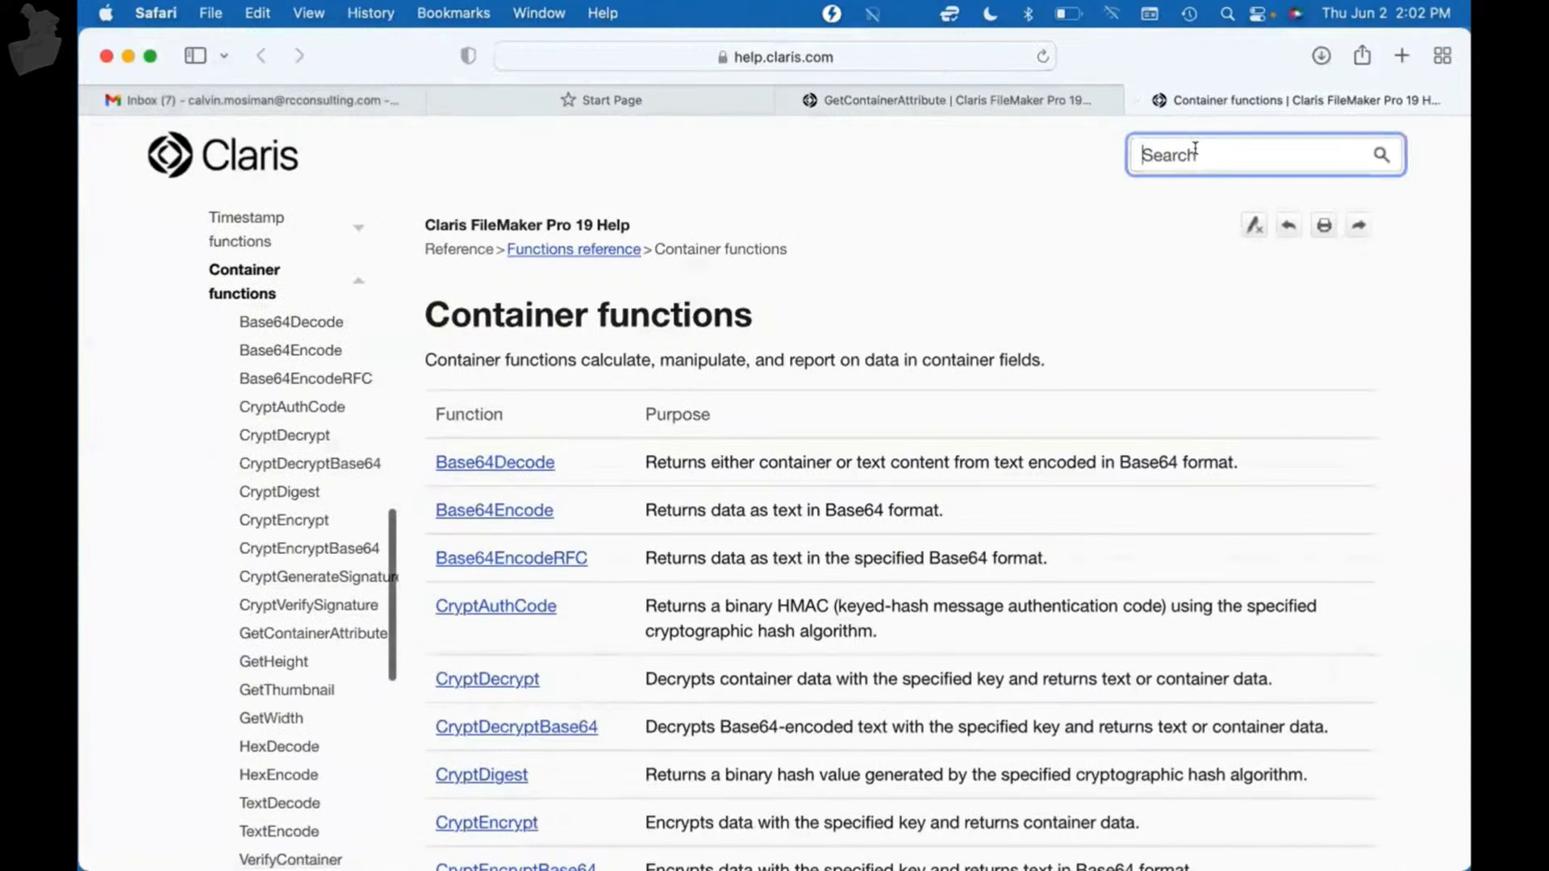
pyautogui.write('thu')
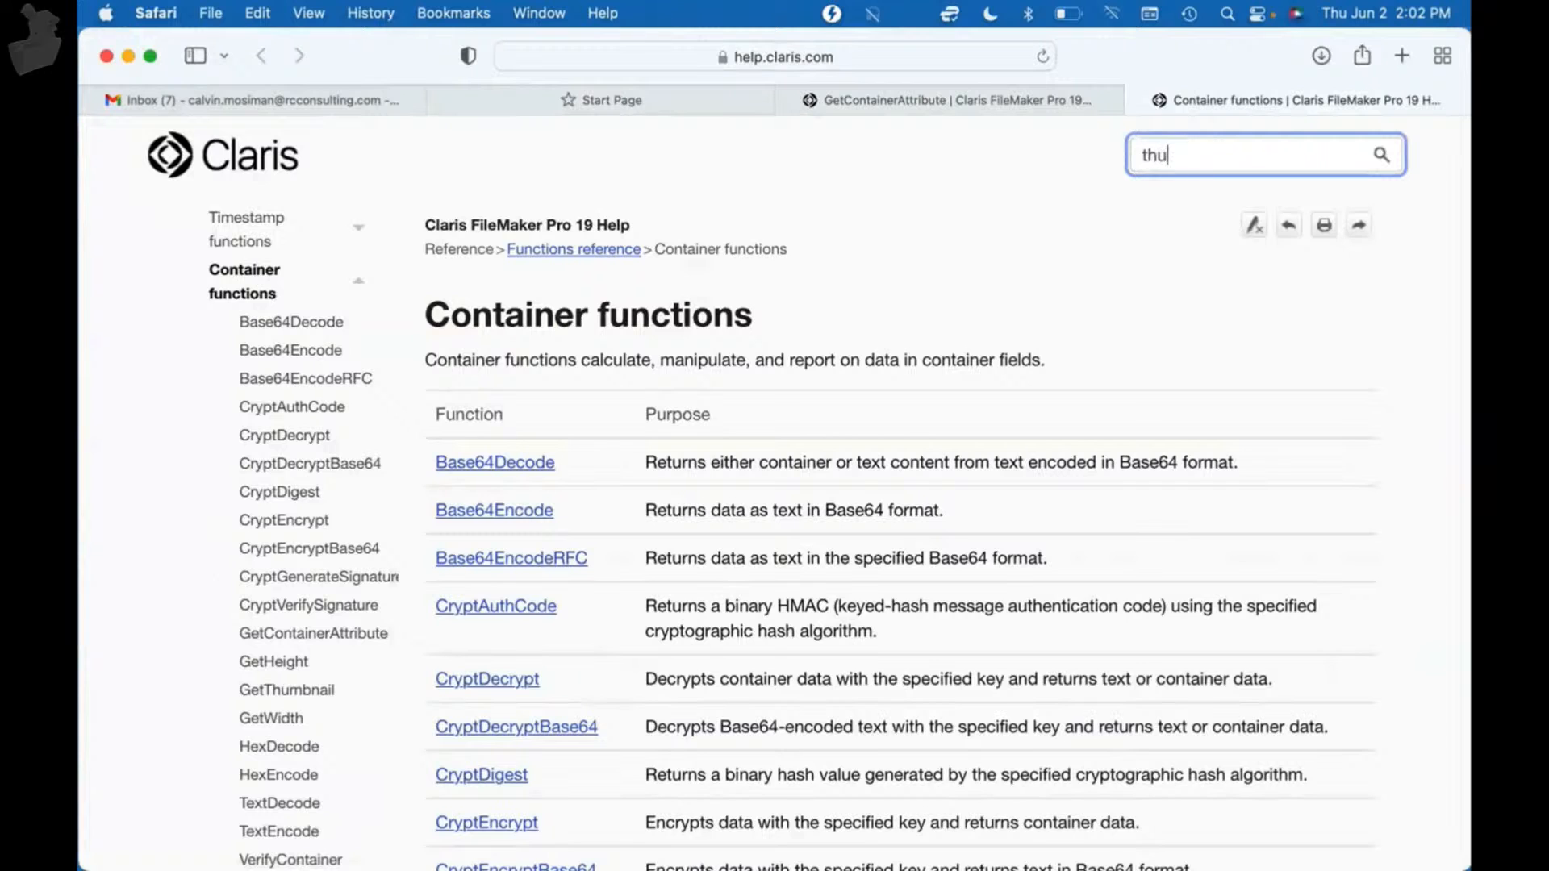
pyautogui.write('mbnail')
pyautogui.press('Return')
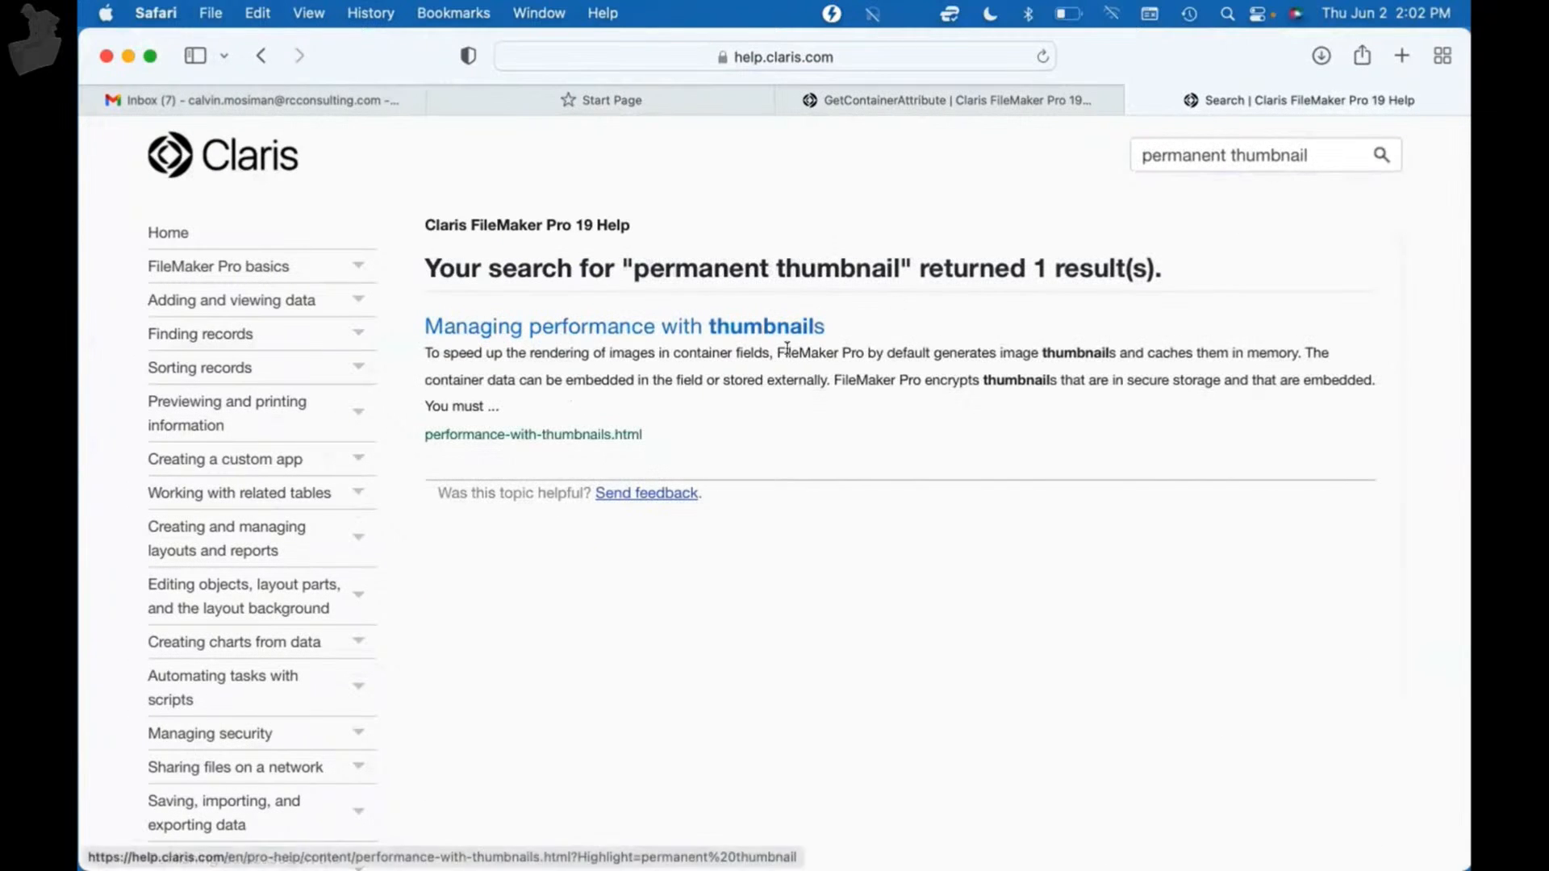
# - Read the help article on managing performance with thumbnails, including permanent storage, and minimise the browser window
pyautogui.click(778, 329)
pyautogui.scroll(-10, 985, 575)
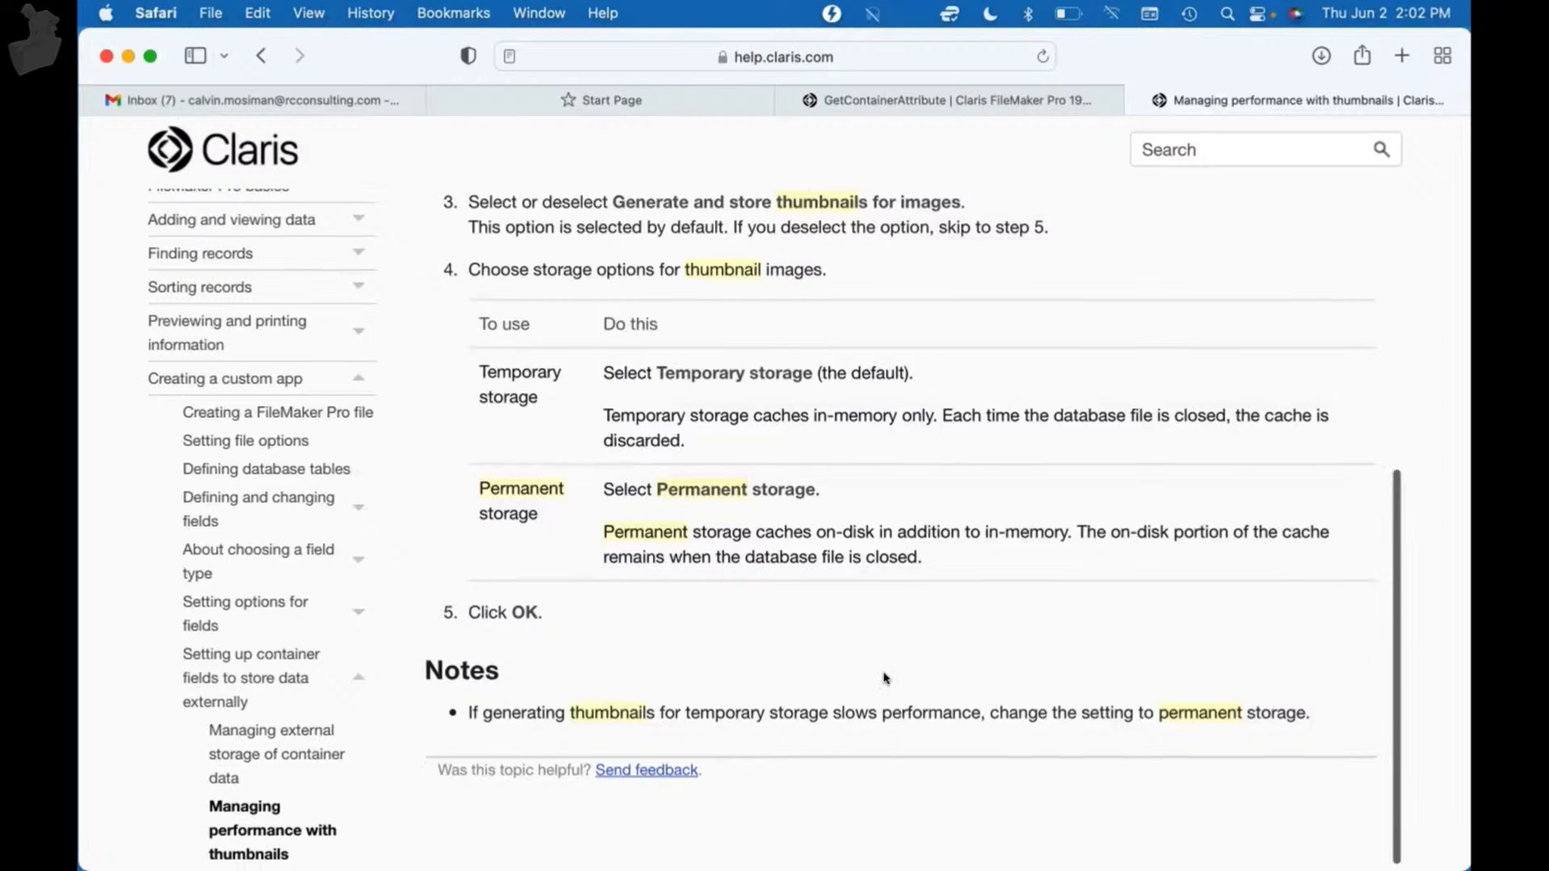
pyautogui.scroll(10, 882, 678)
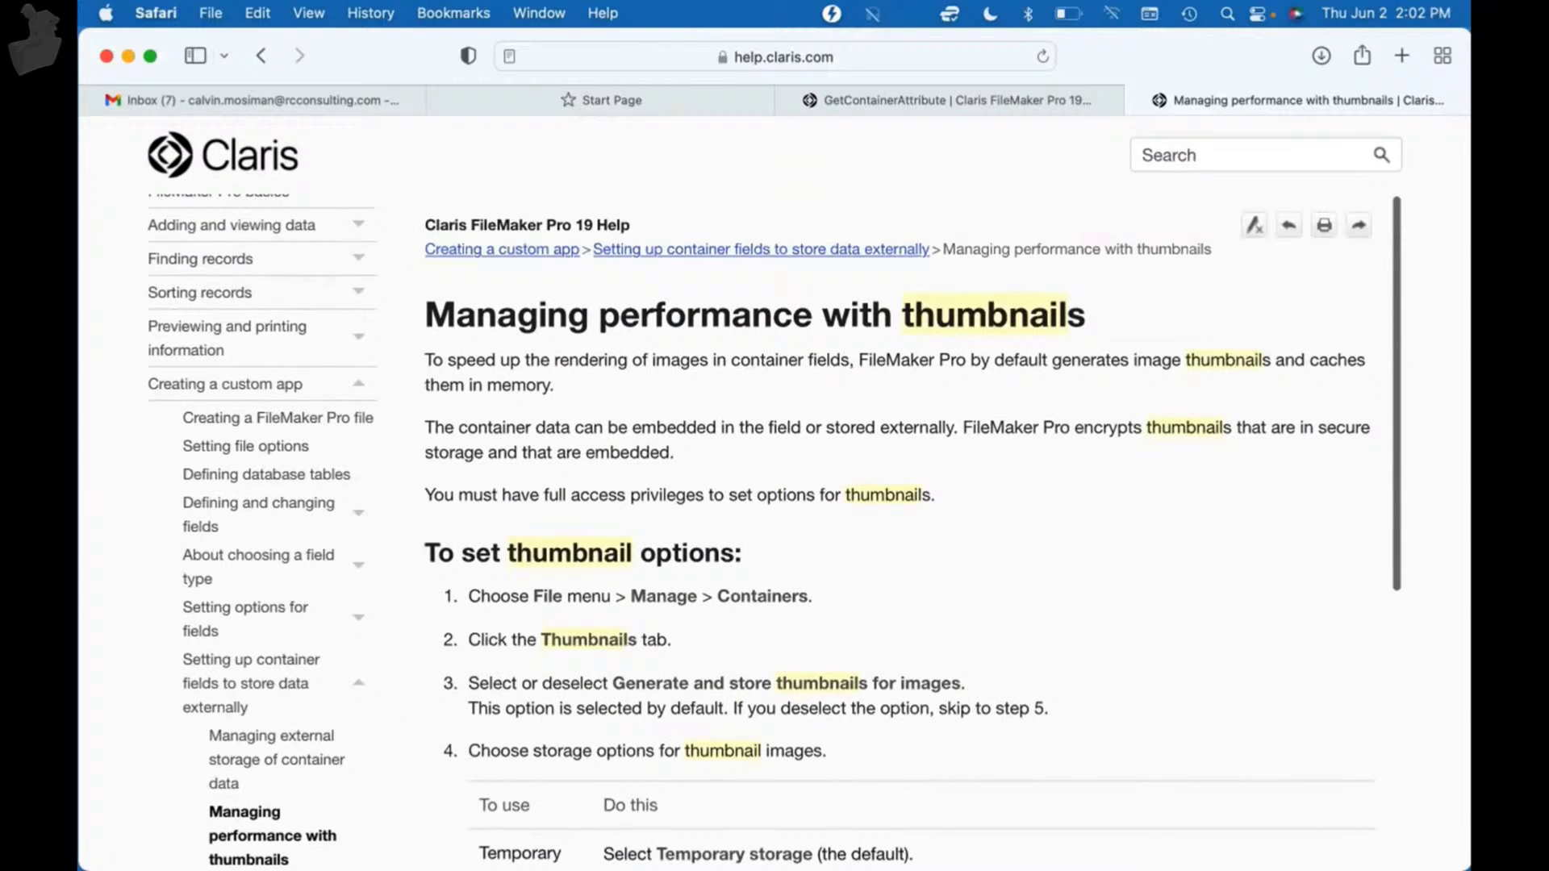
pyautogui.click(128, 57)
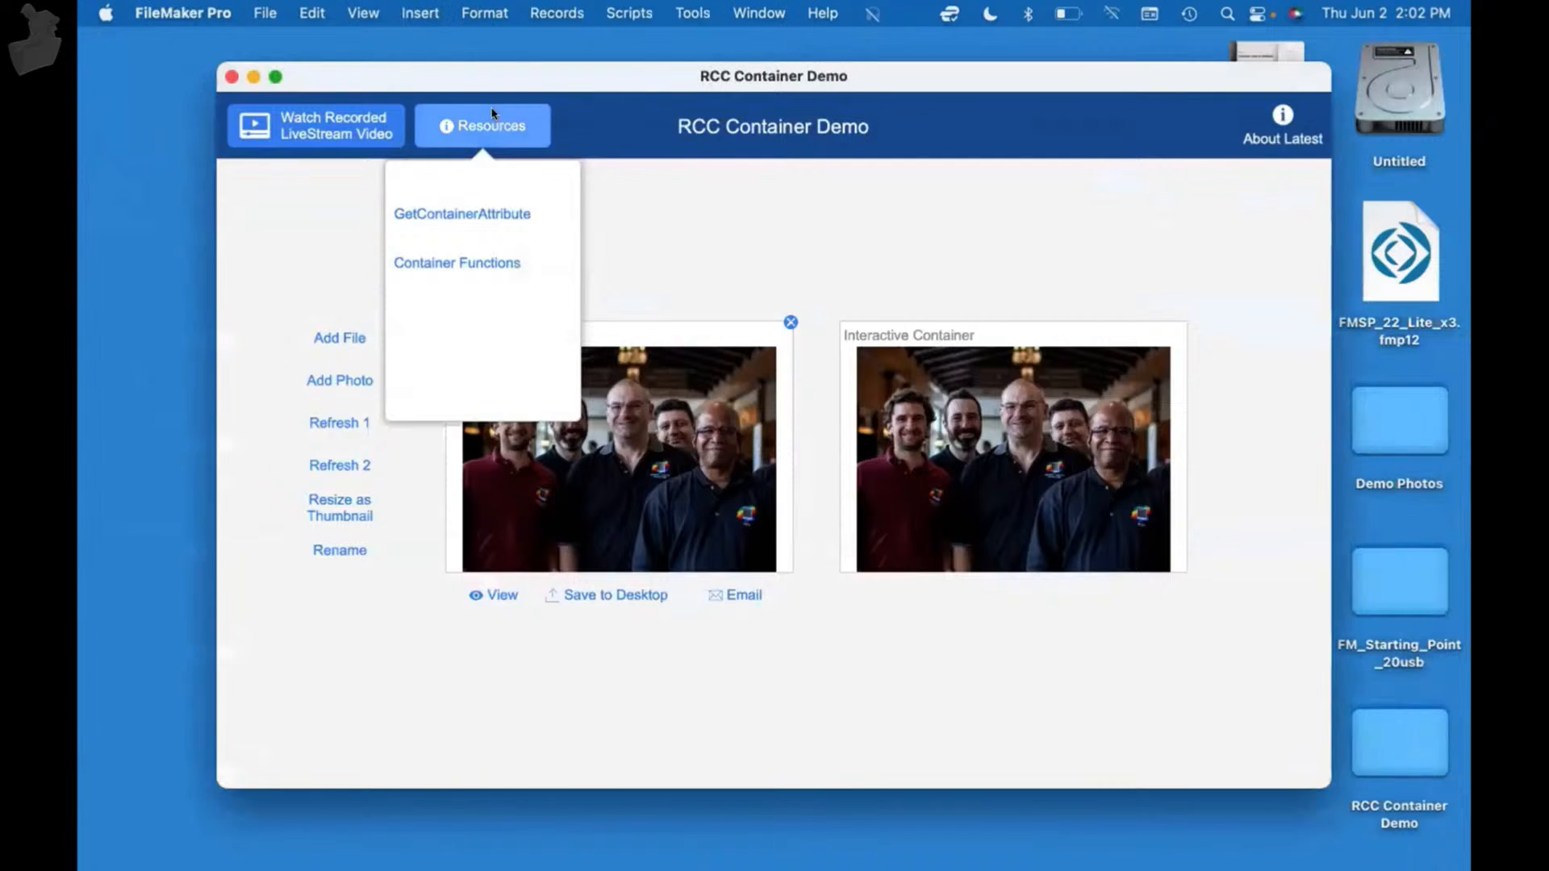
# - Reposition the demo window and locate FileMaker's Containers management command without opening it
pyautogui.moveTo(460, 69); pyautogui.dragTo(374, 60)
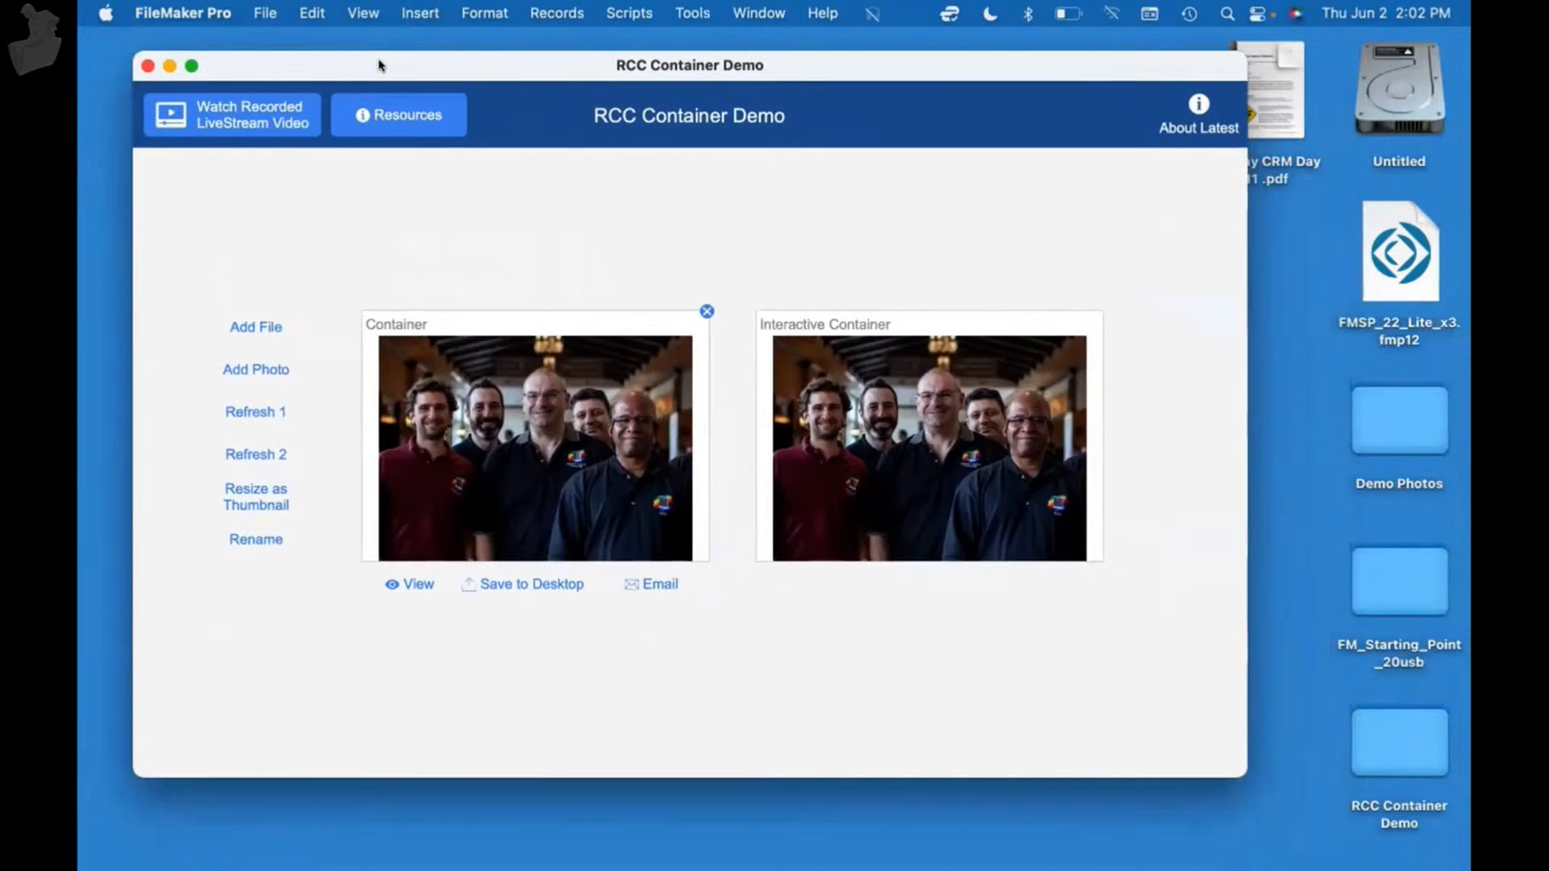
pyautogui.click(266, 13)
pyautogui.moveTo(293, 246)
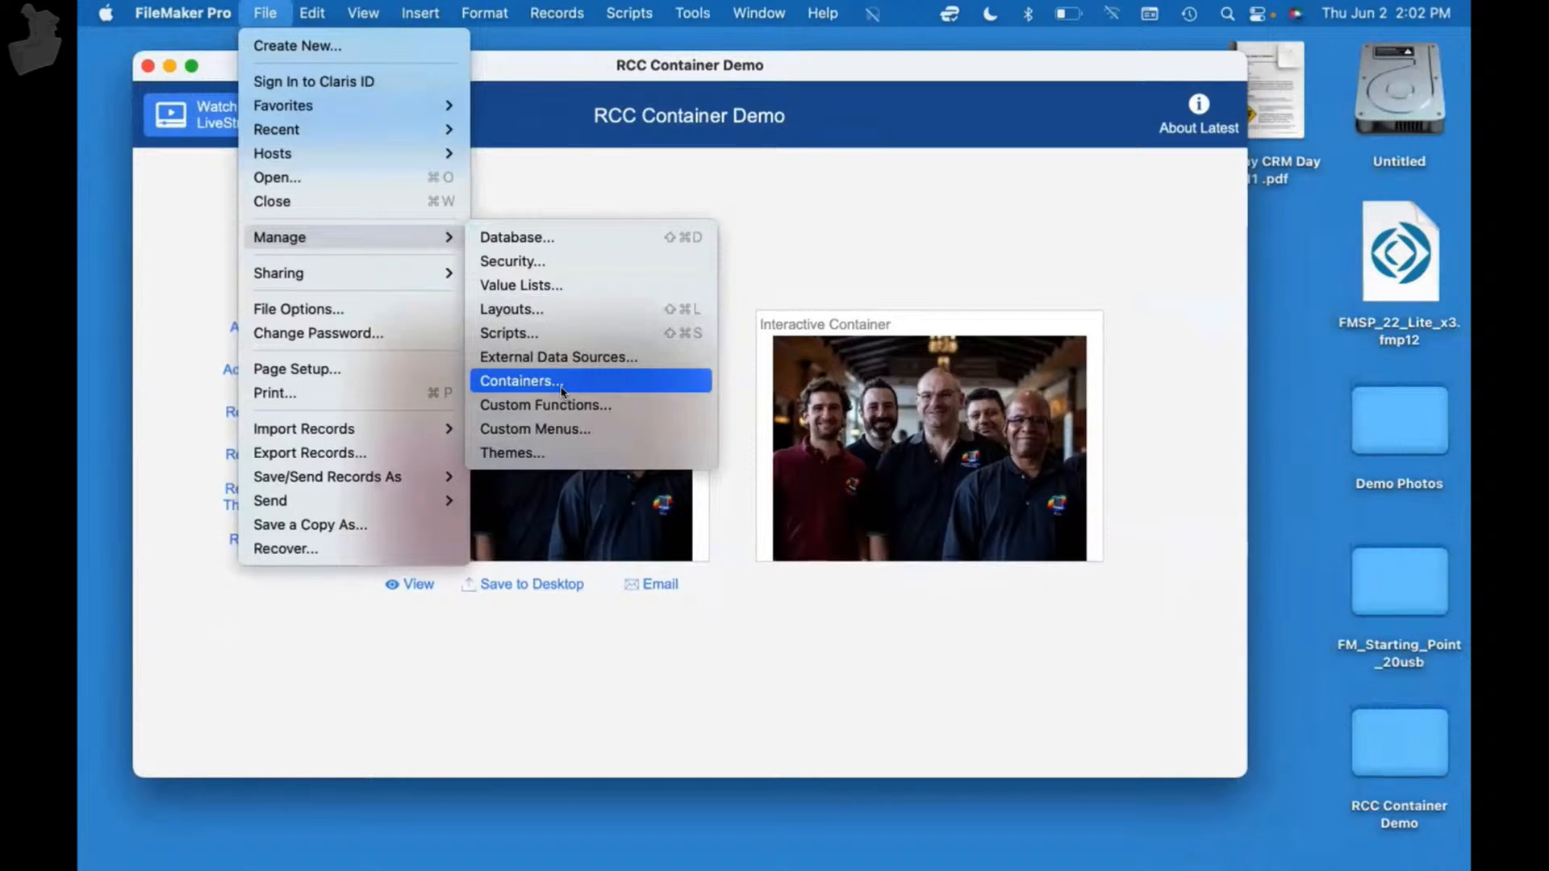
pyautogui.click(817, 257)
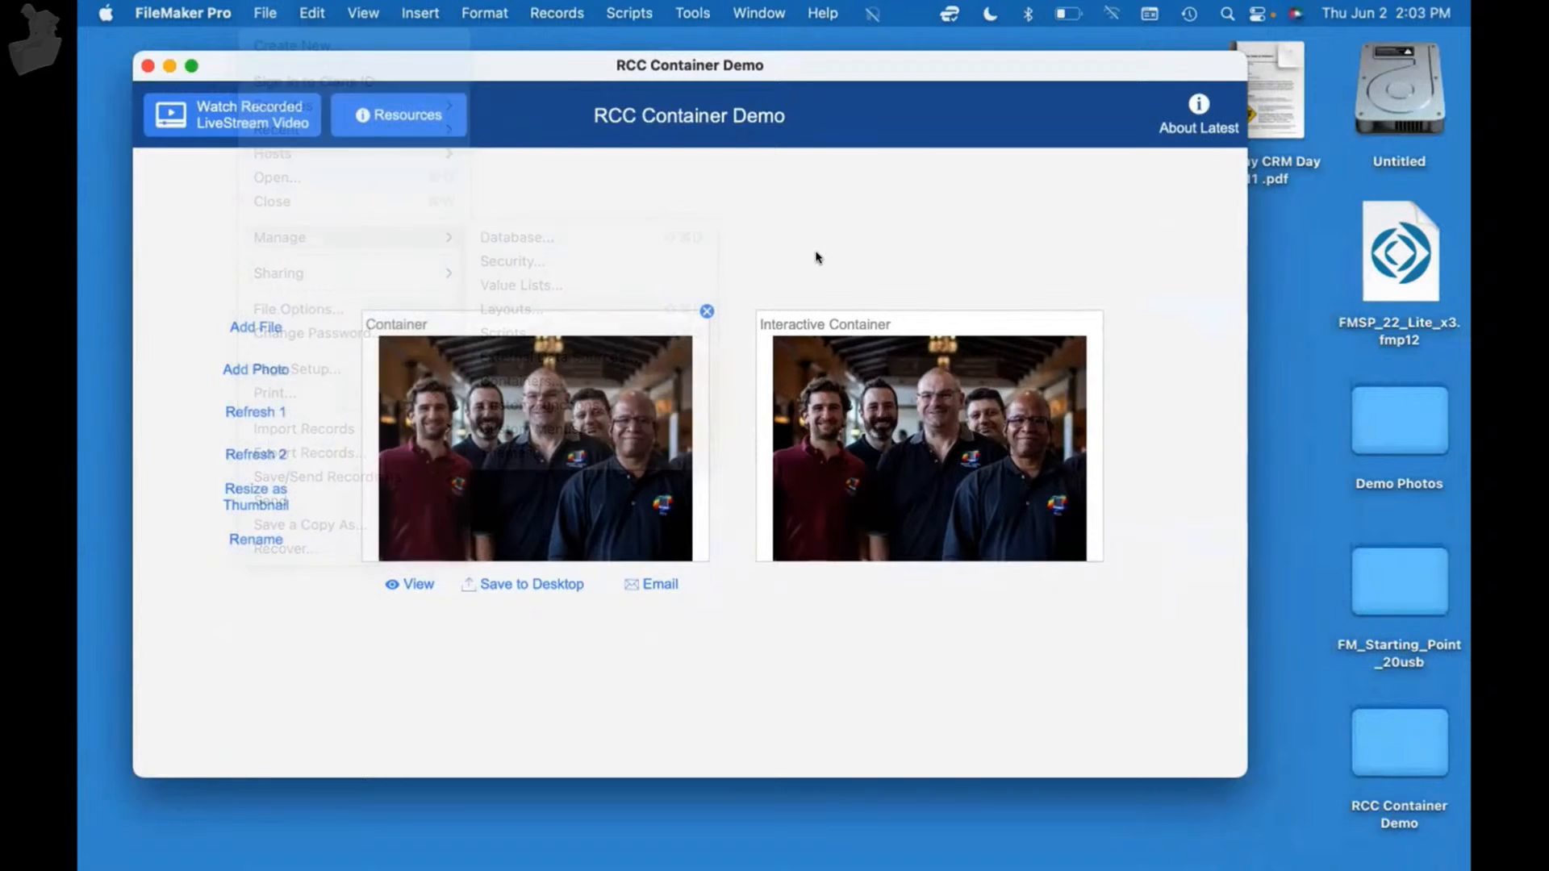